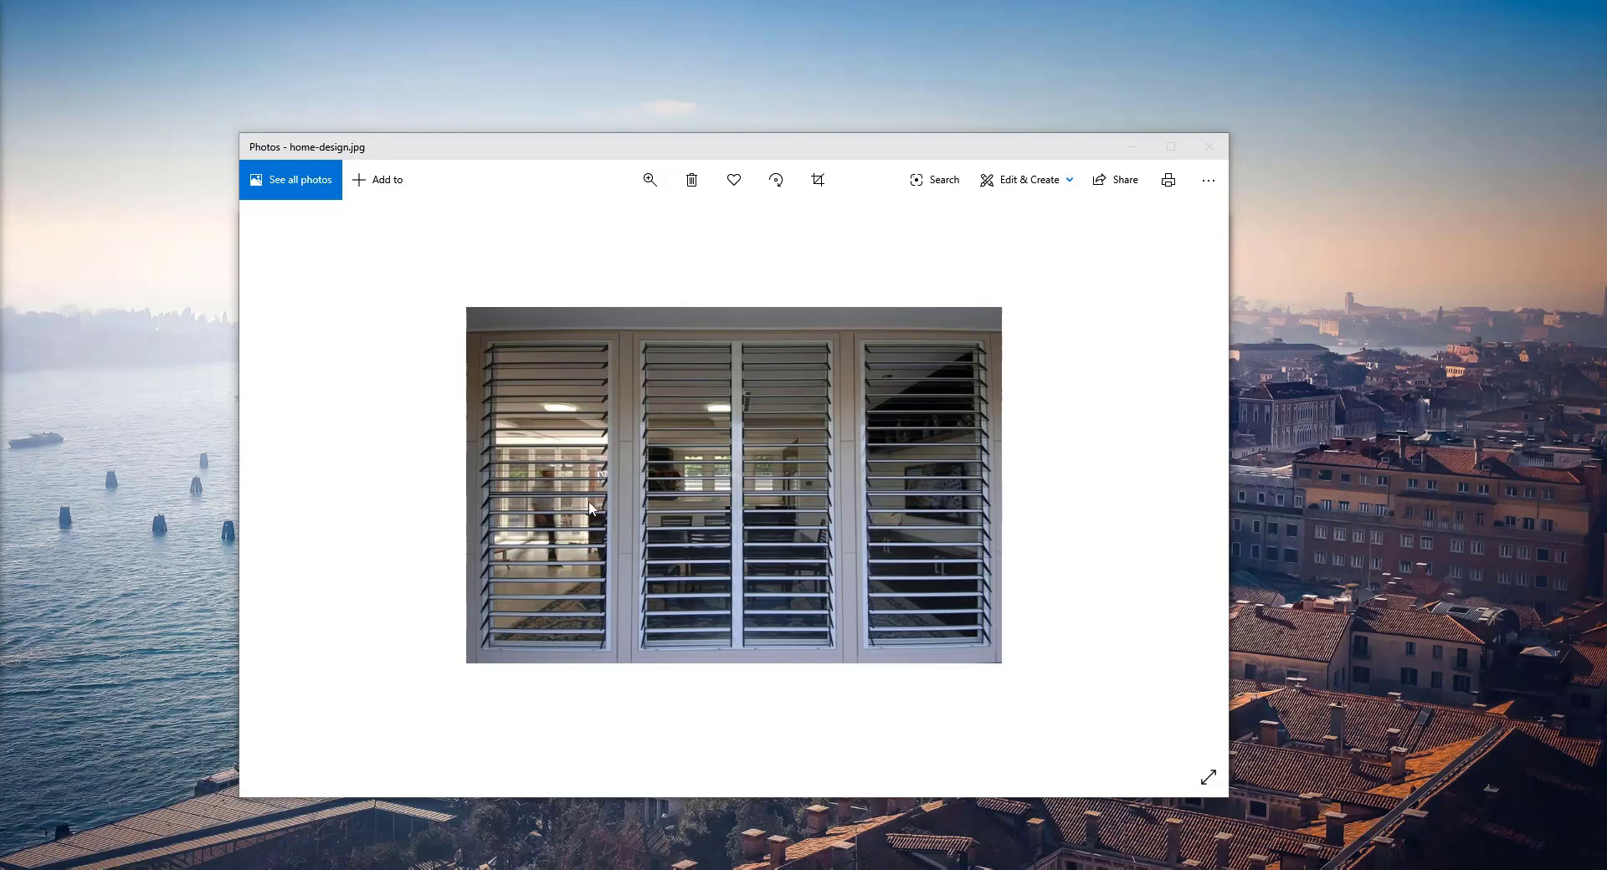
Step: Switch to Revit and create a new family from the Metric Window.rft template
{"action": "left_click", "coordinate": [542, 837]}
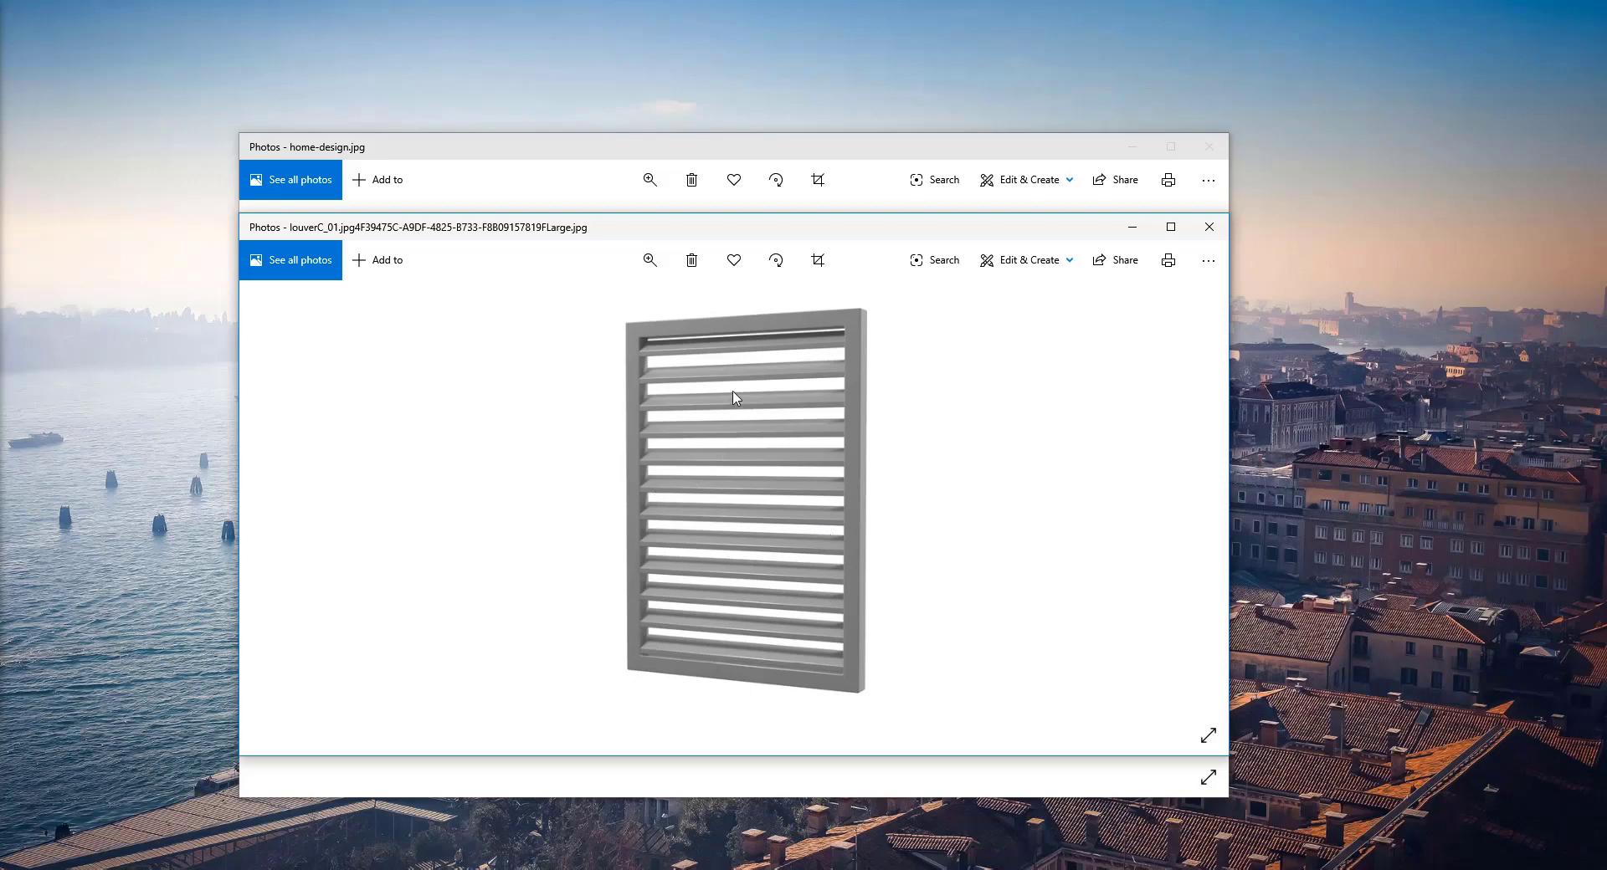
{"action": "left_click", "coordinate": [344, 866]}
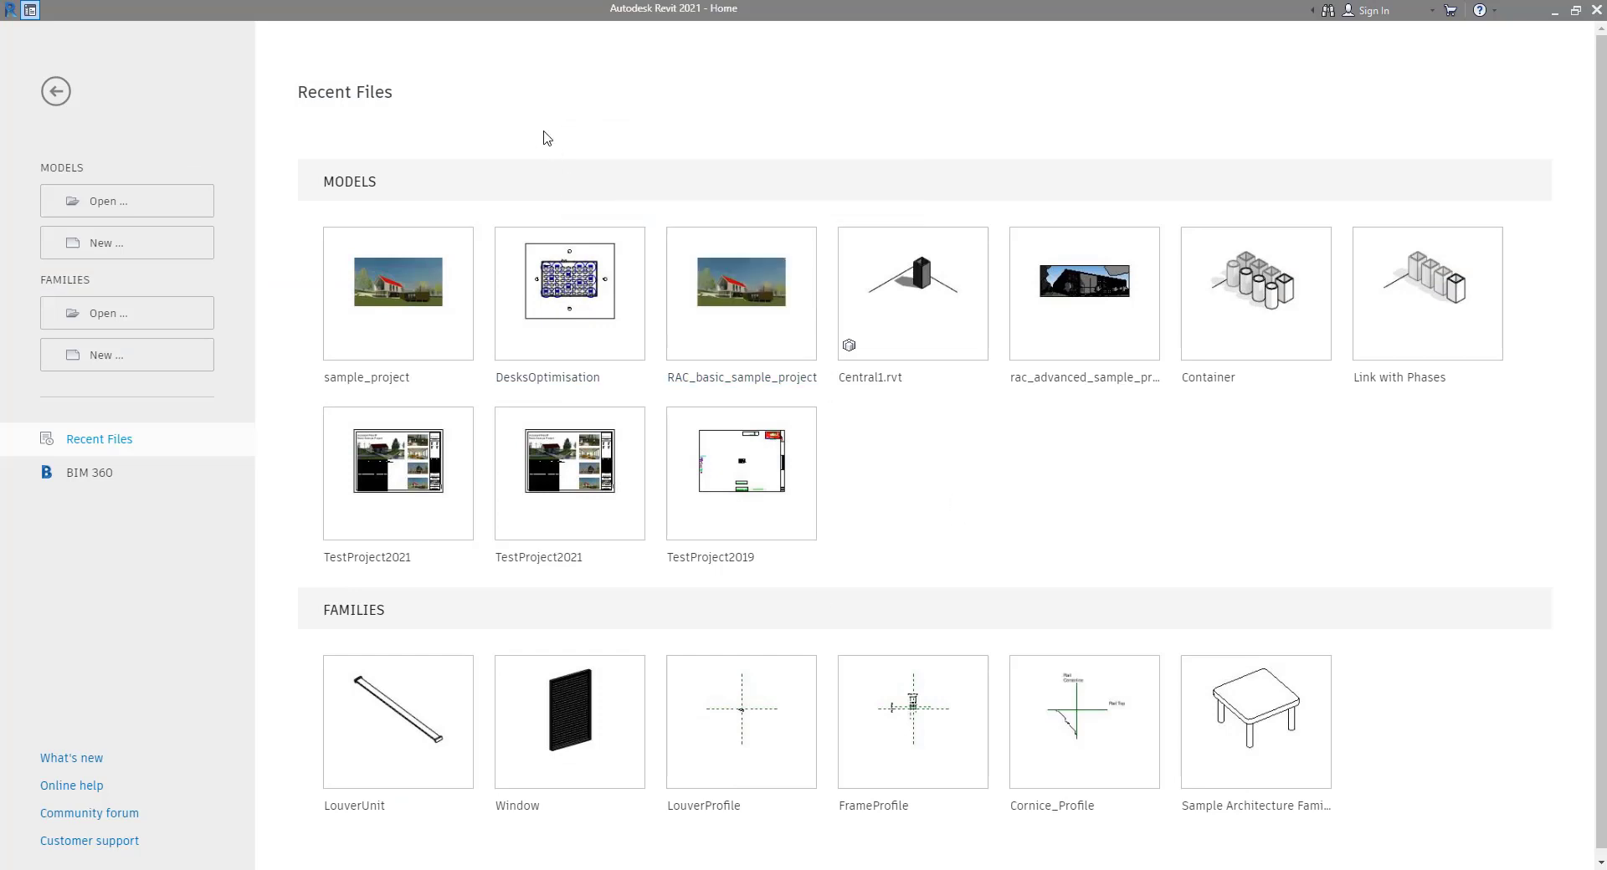
{"action": "left_click", "coordinate": [173, 245]}
{"action": "left_click", "coordinate": [779, 533]}
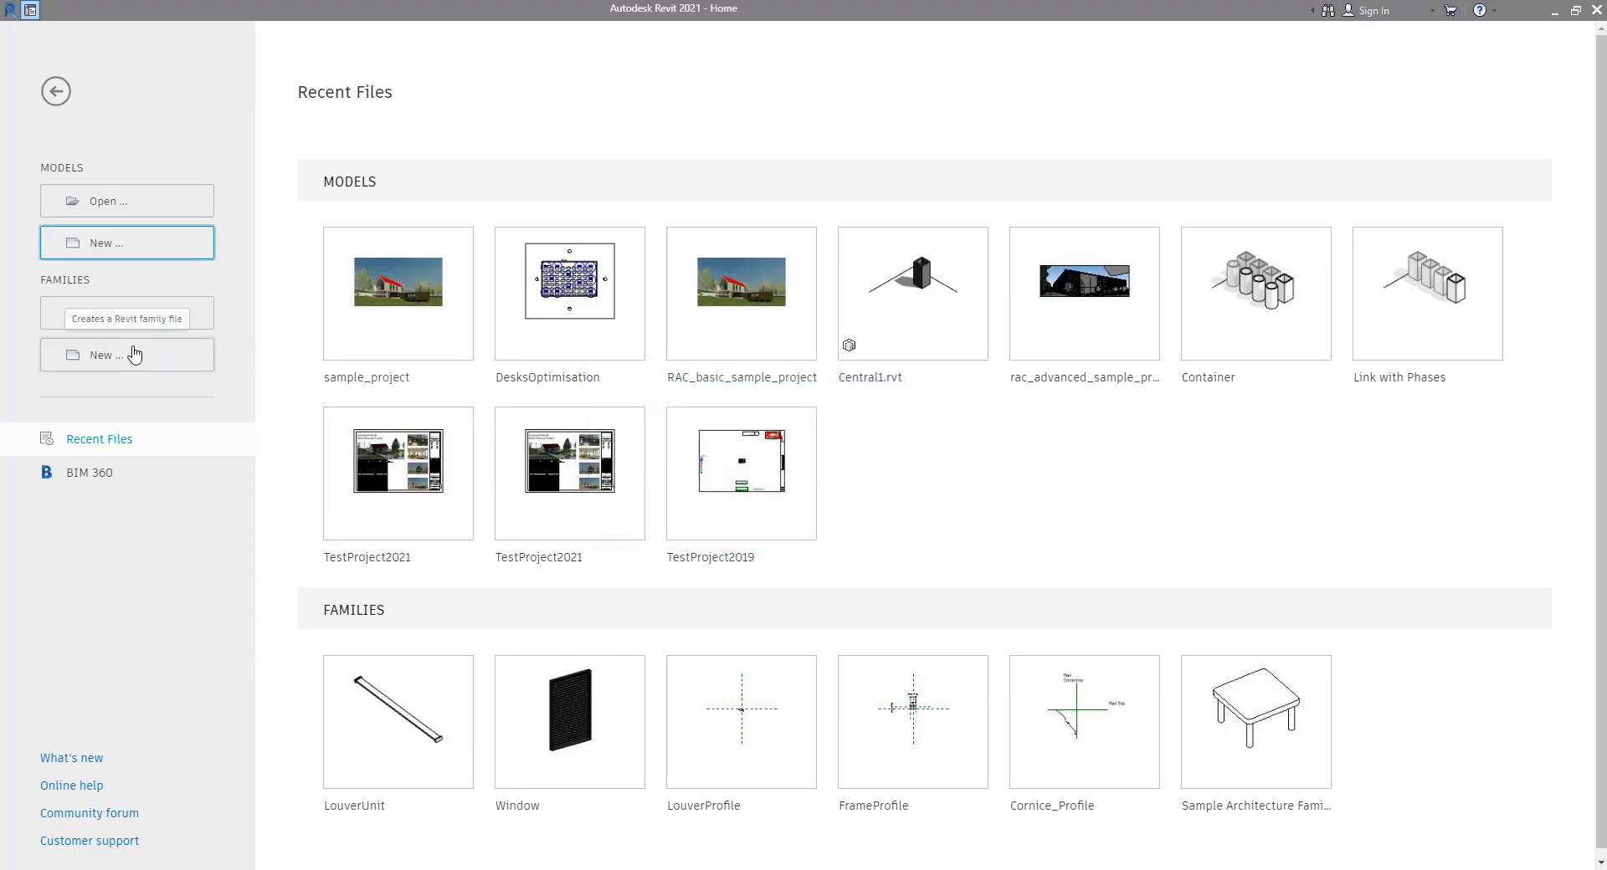
{"action": "left_click_drag", "start_coordinate": [777, 289], "coordinate": [777, 551]}
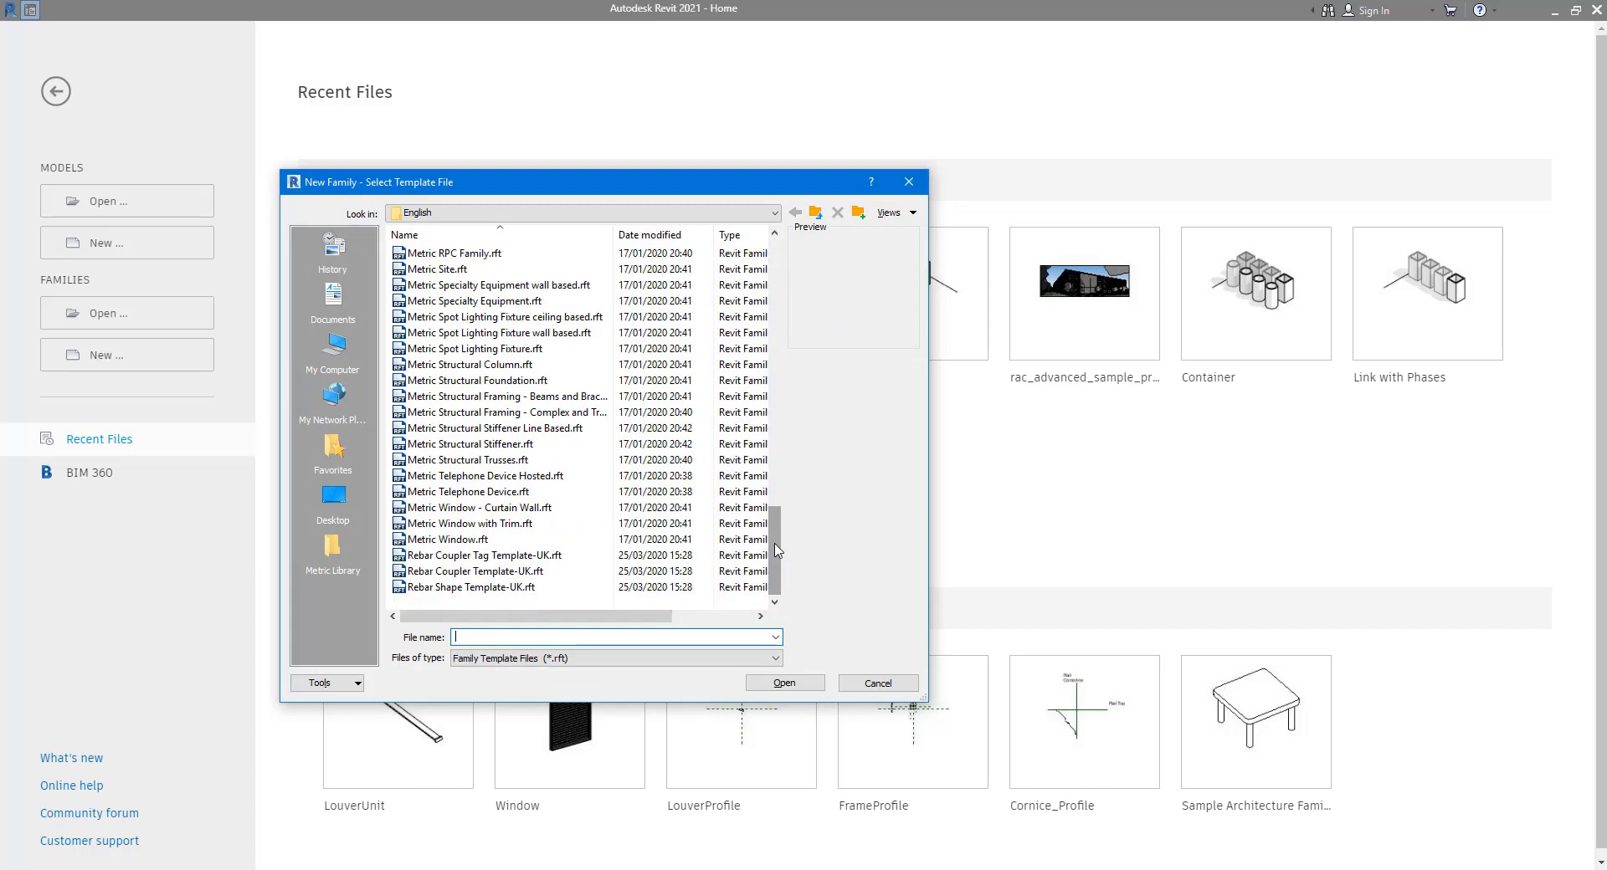
{"action": "left_click", "coordinate": [514, 541]}
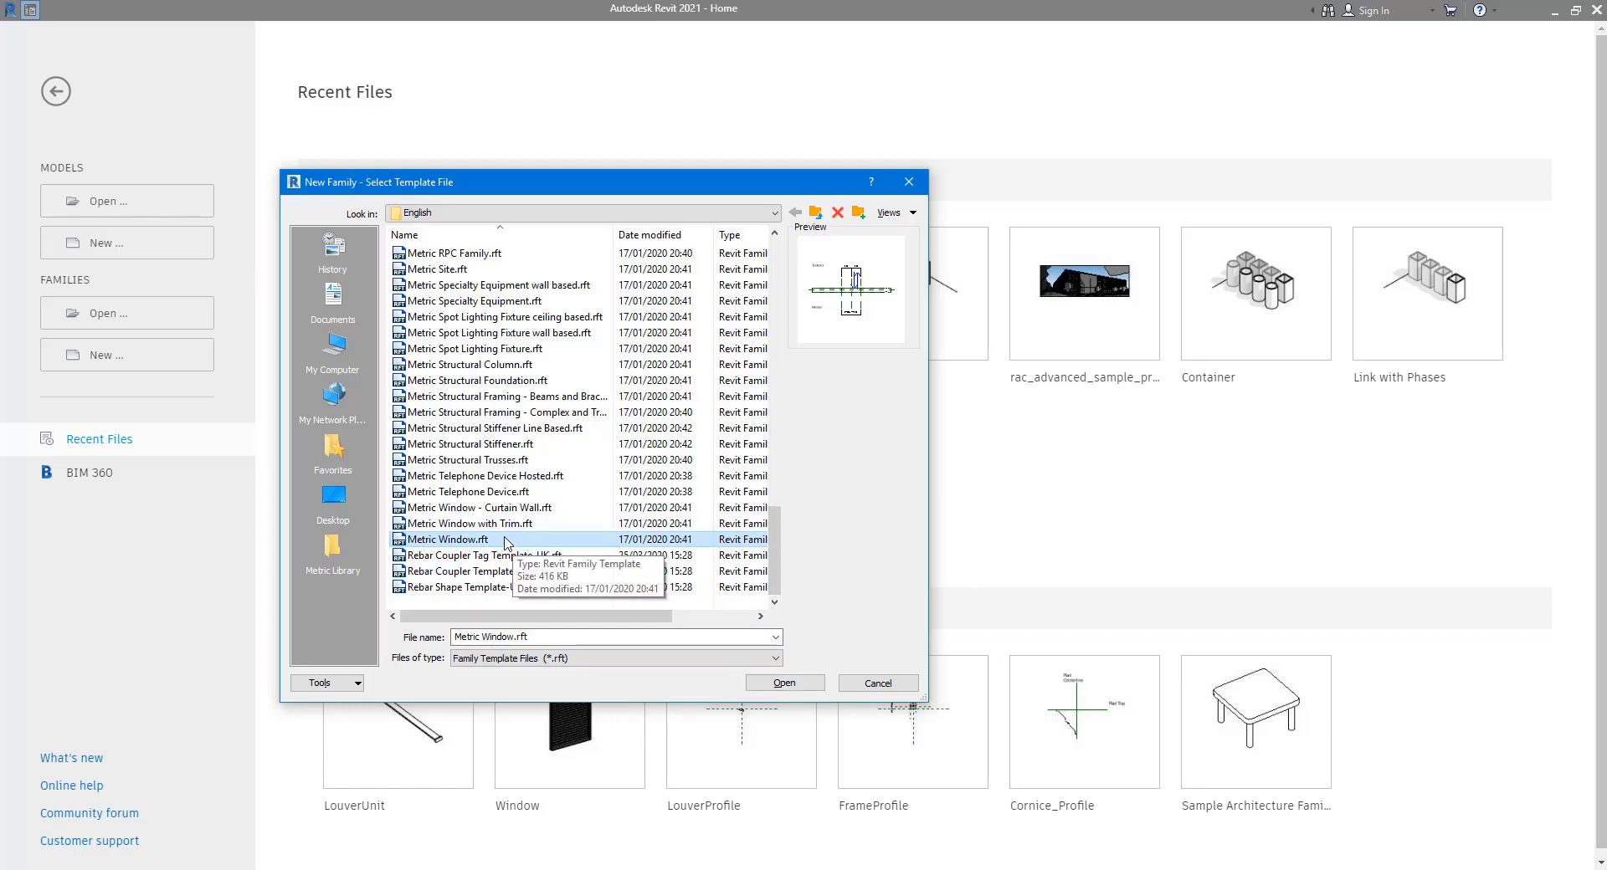
{"action": "left_click", "coordinate": [785, 683]}
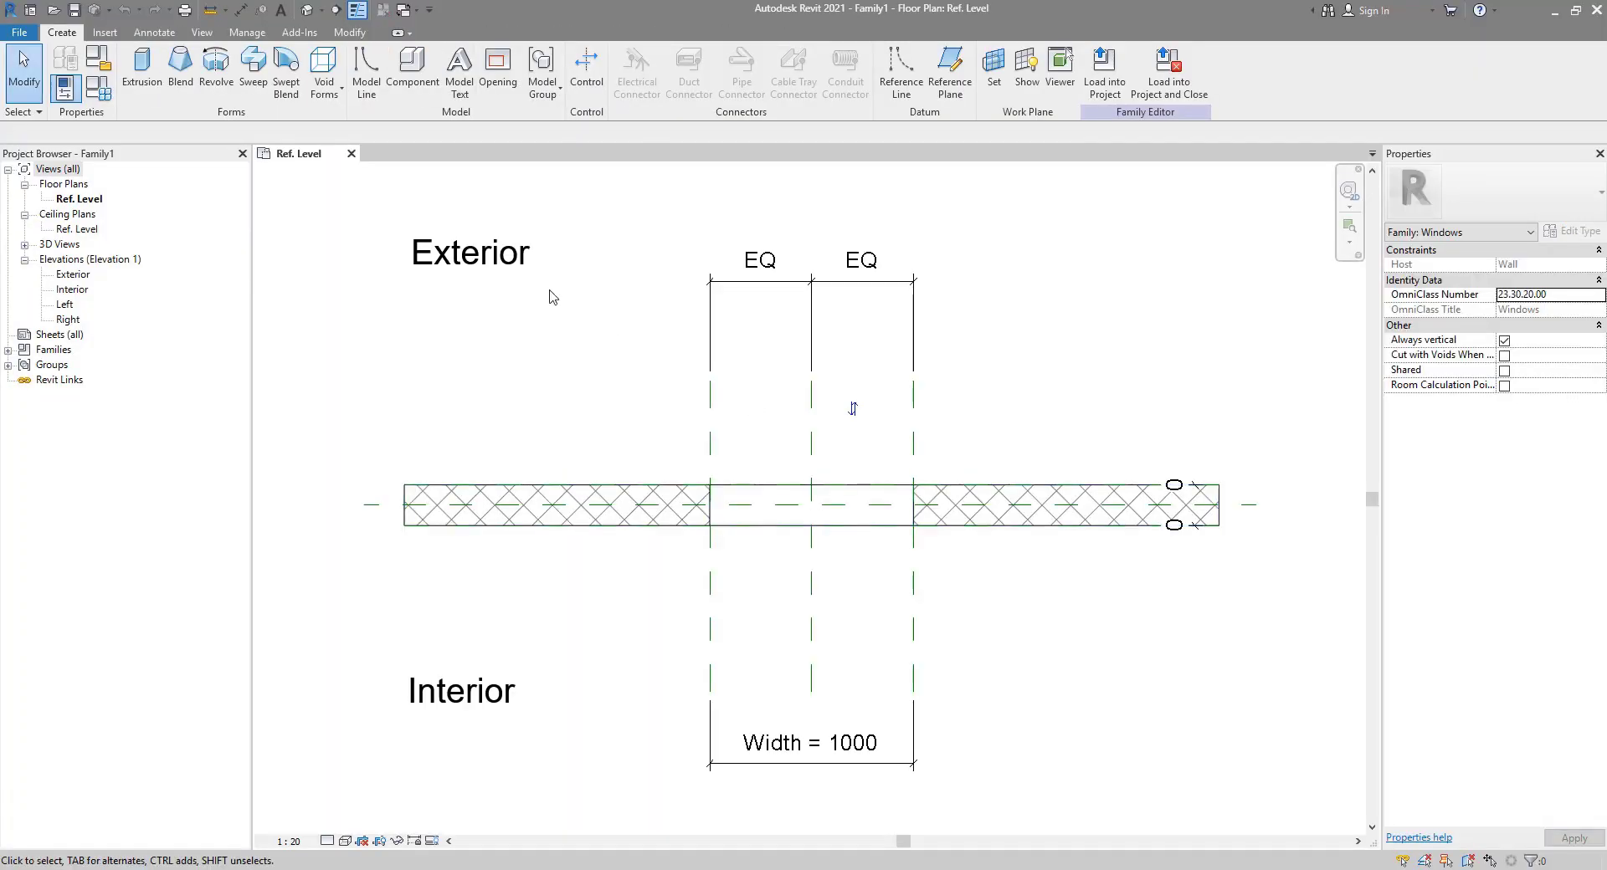
Step: Examine the template's wall and window opening in the 3D view, the Ref. Level floor plan and the Exterior elevation
{"action": "left_click", "coordinate": [307, 9]}
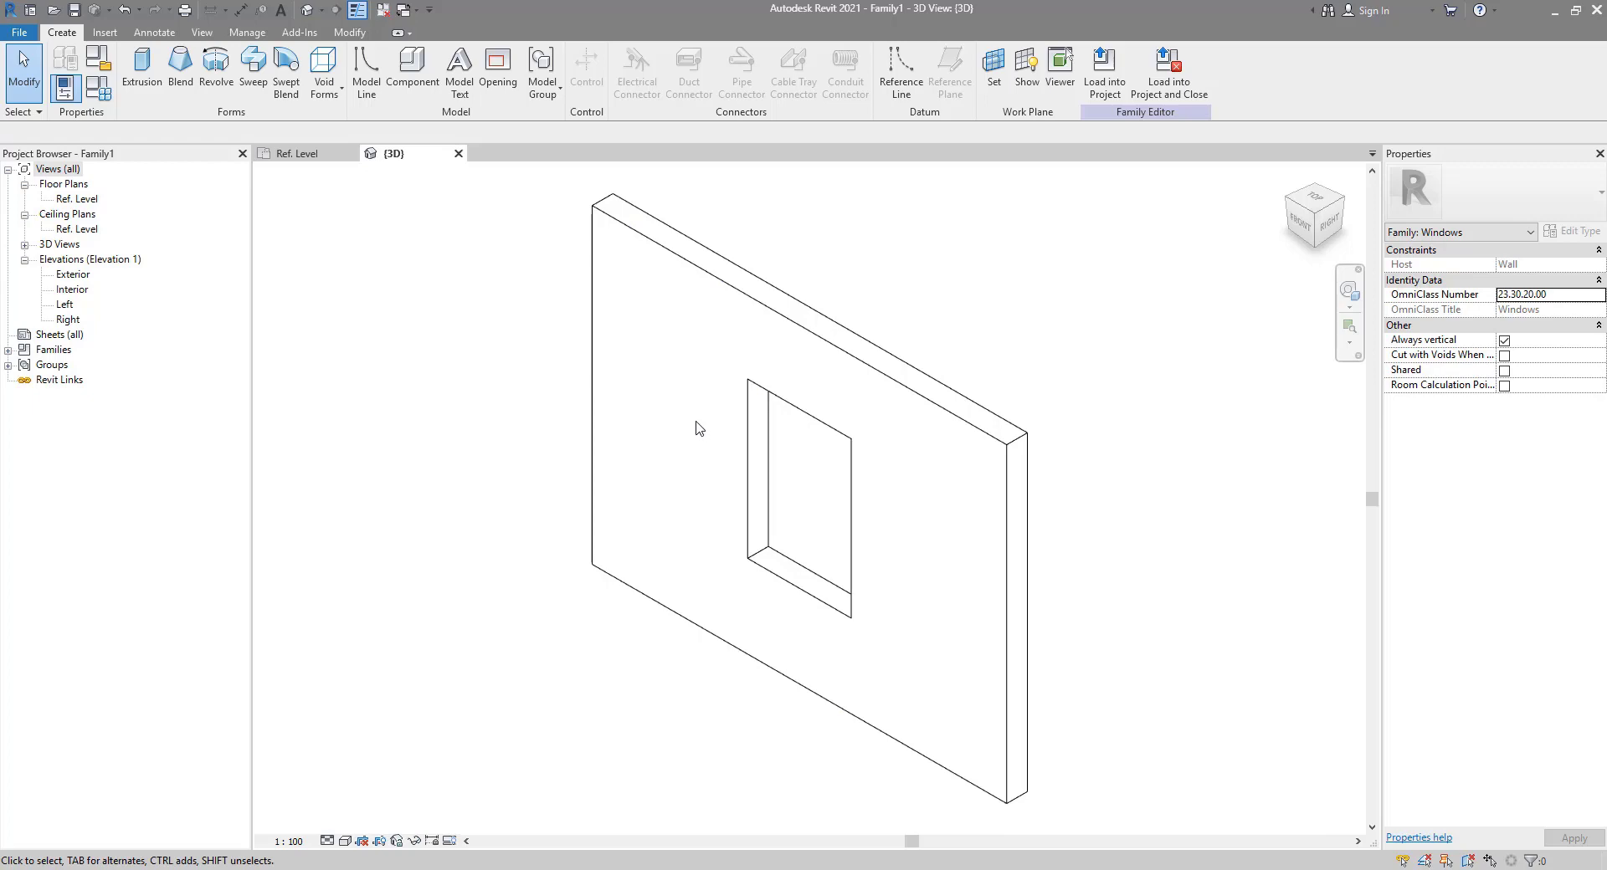
{"action": "double_click", "coordinate": [91, 204]}
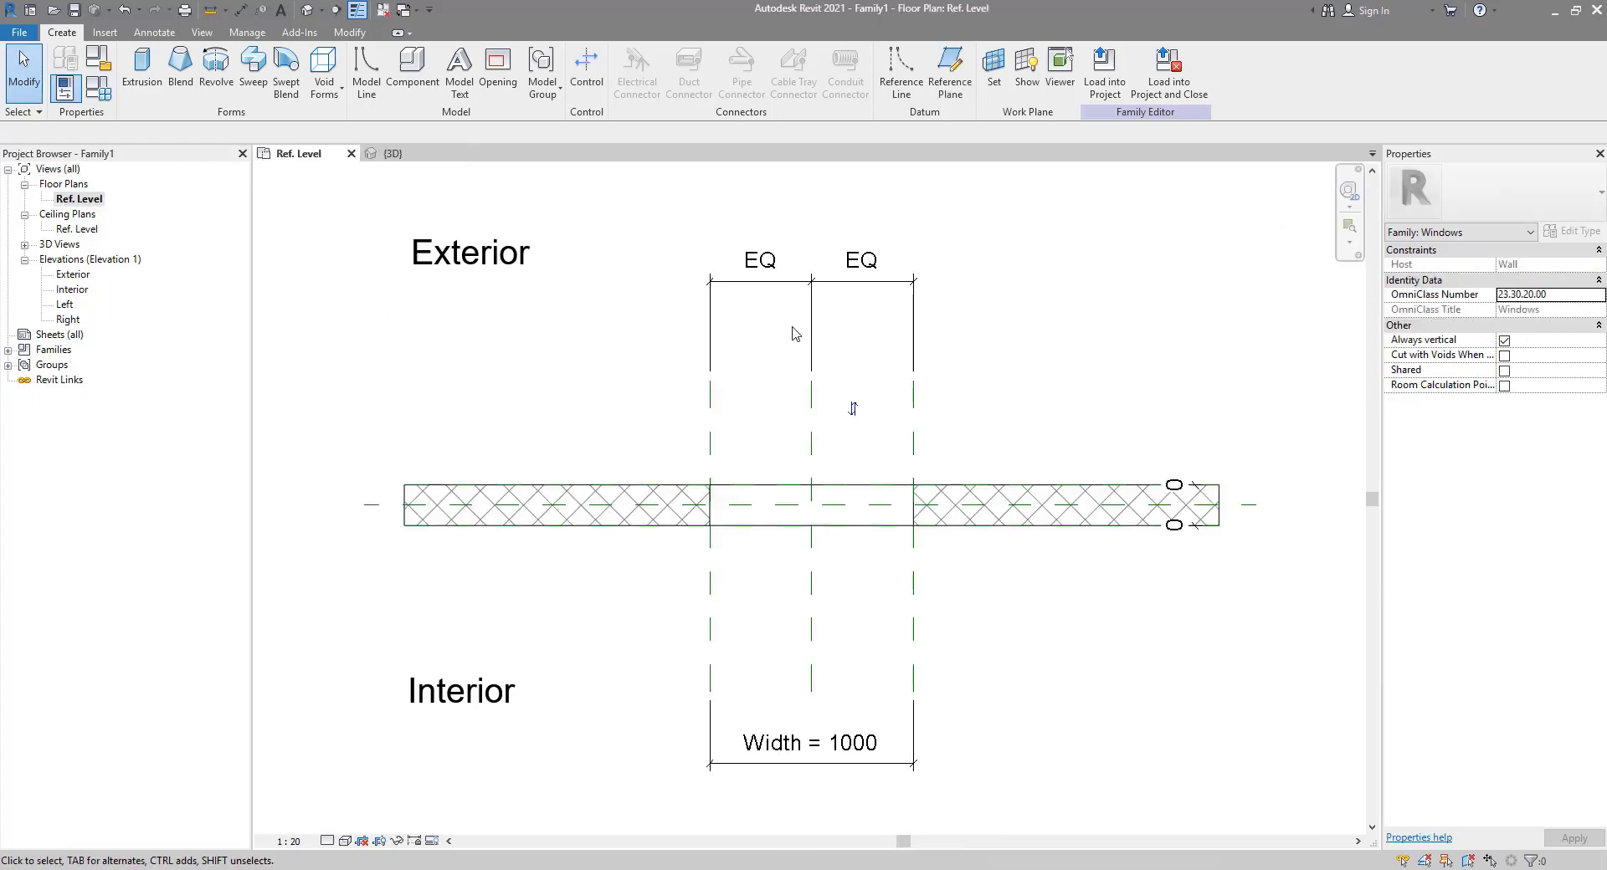
{"action": "double_click", "coordinate": [73, 275]}
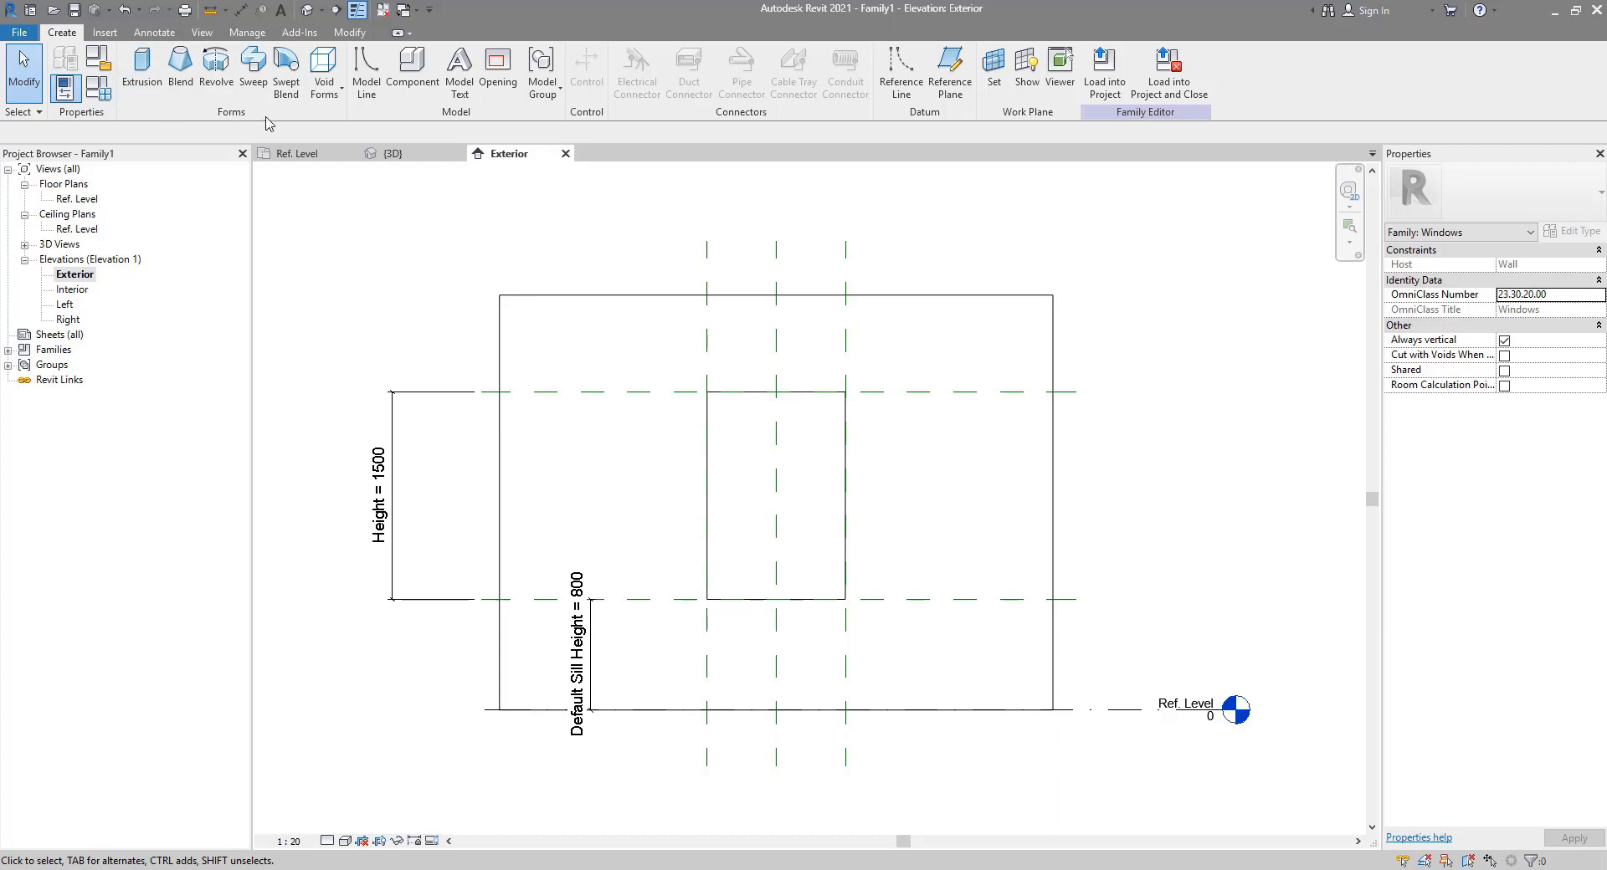
{"action": "left_click", "coordinate": [252, 67]}
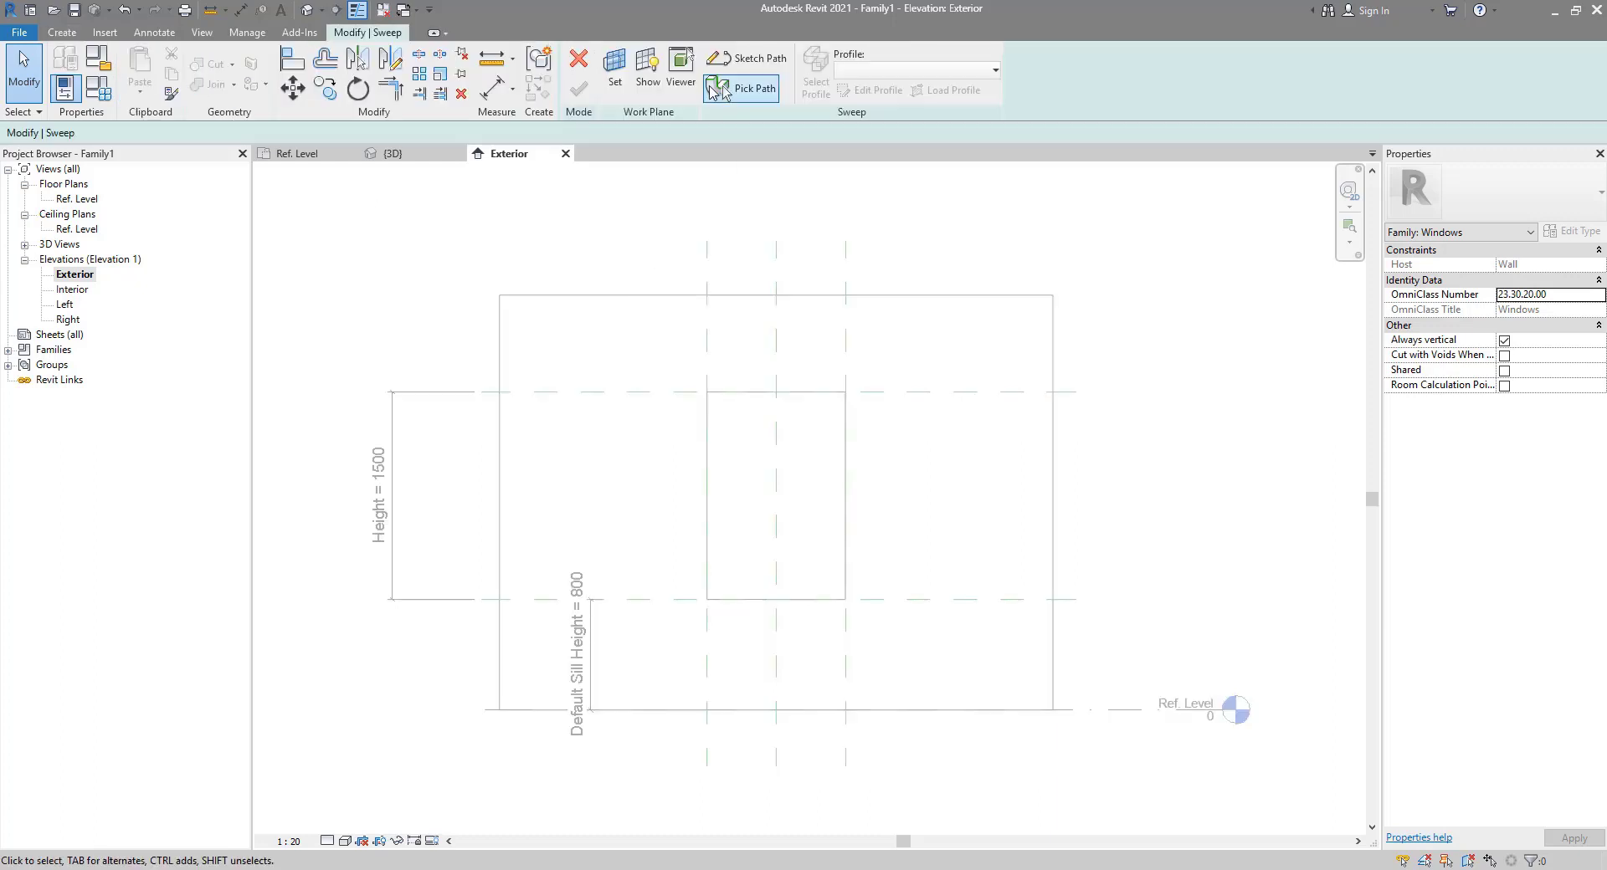
{"action": "left_click", "coordinate": [616, 90]}
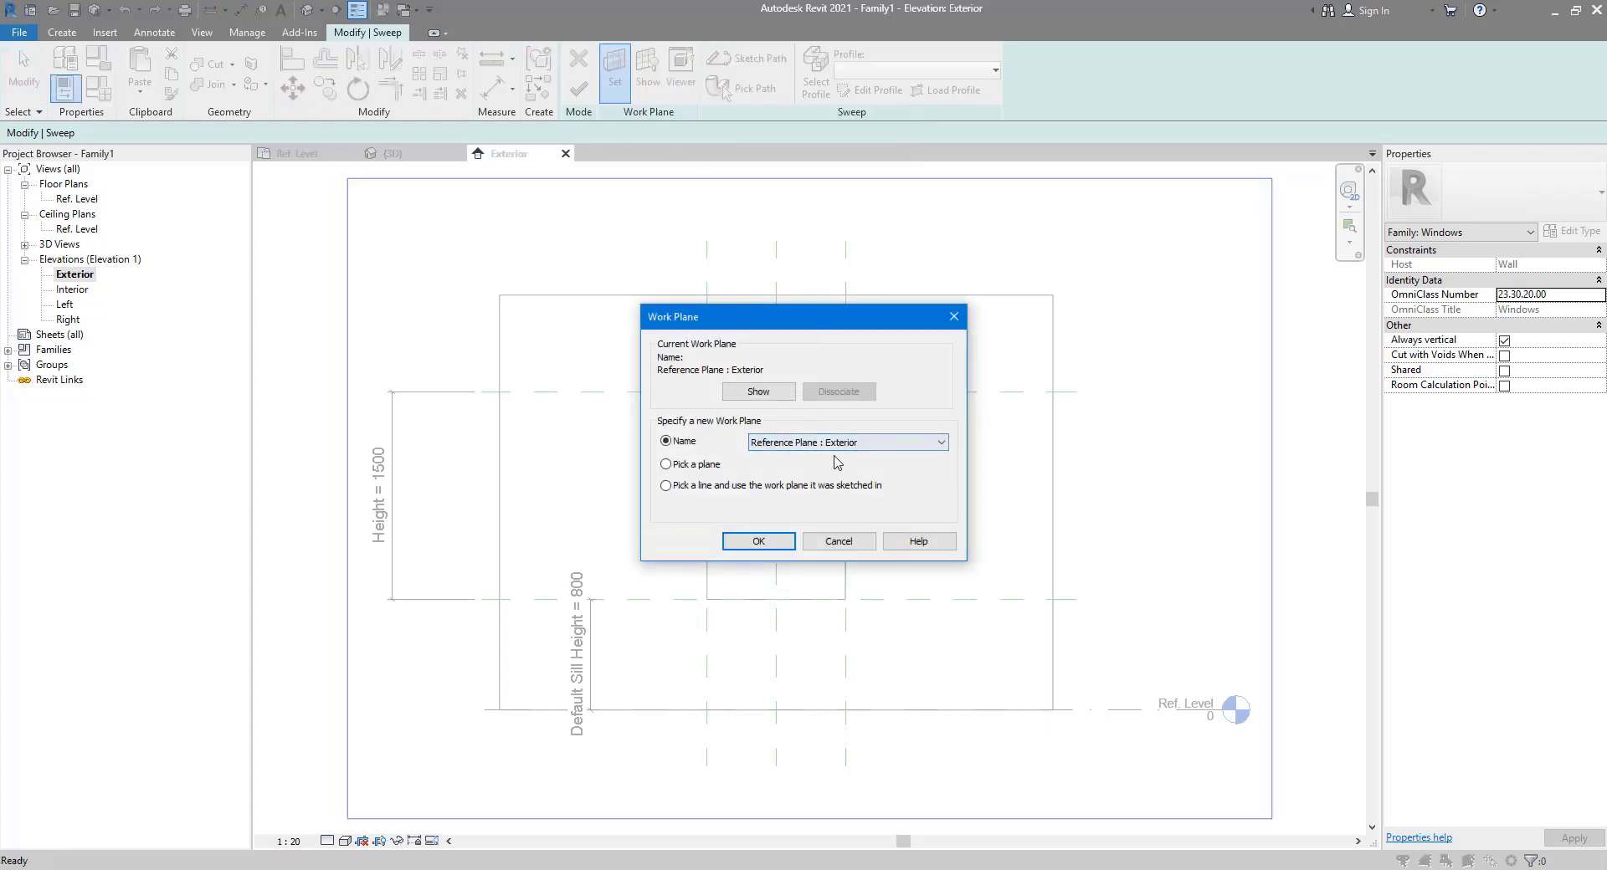
{"action": "left_click", "coordinate": [838, 542]}
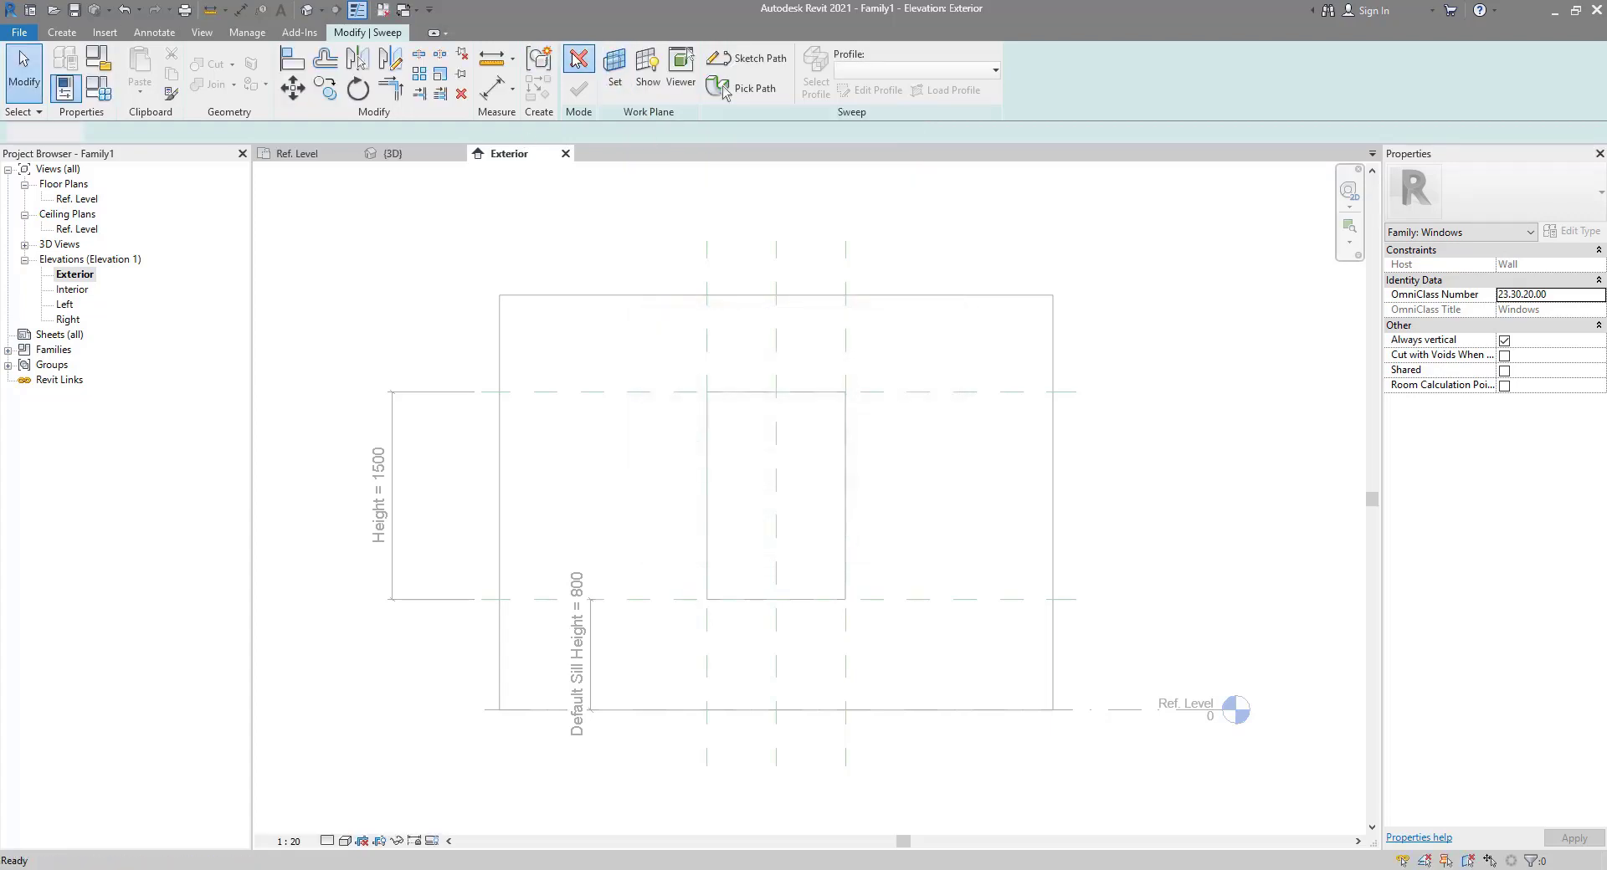
{"action": "key", "text": "Escape"}
Step: Check the name of the reference plane along the wall's centreline in the Ref. Level floor plan
{"action": "double_click", "coordinate": [79, 199]}
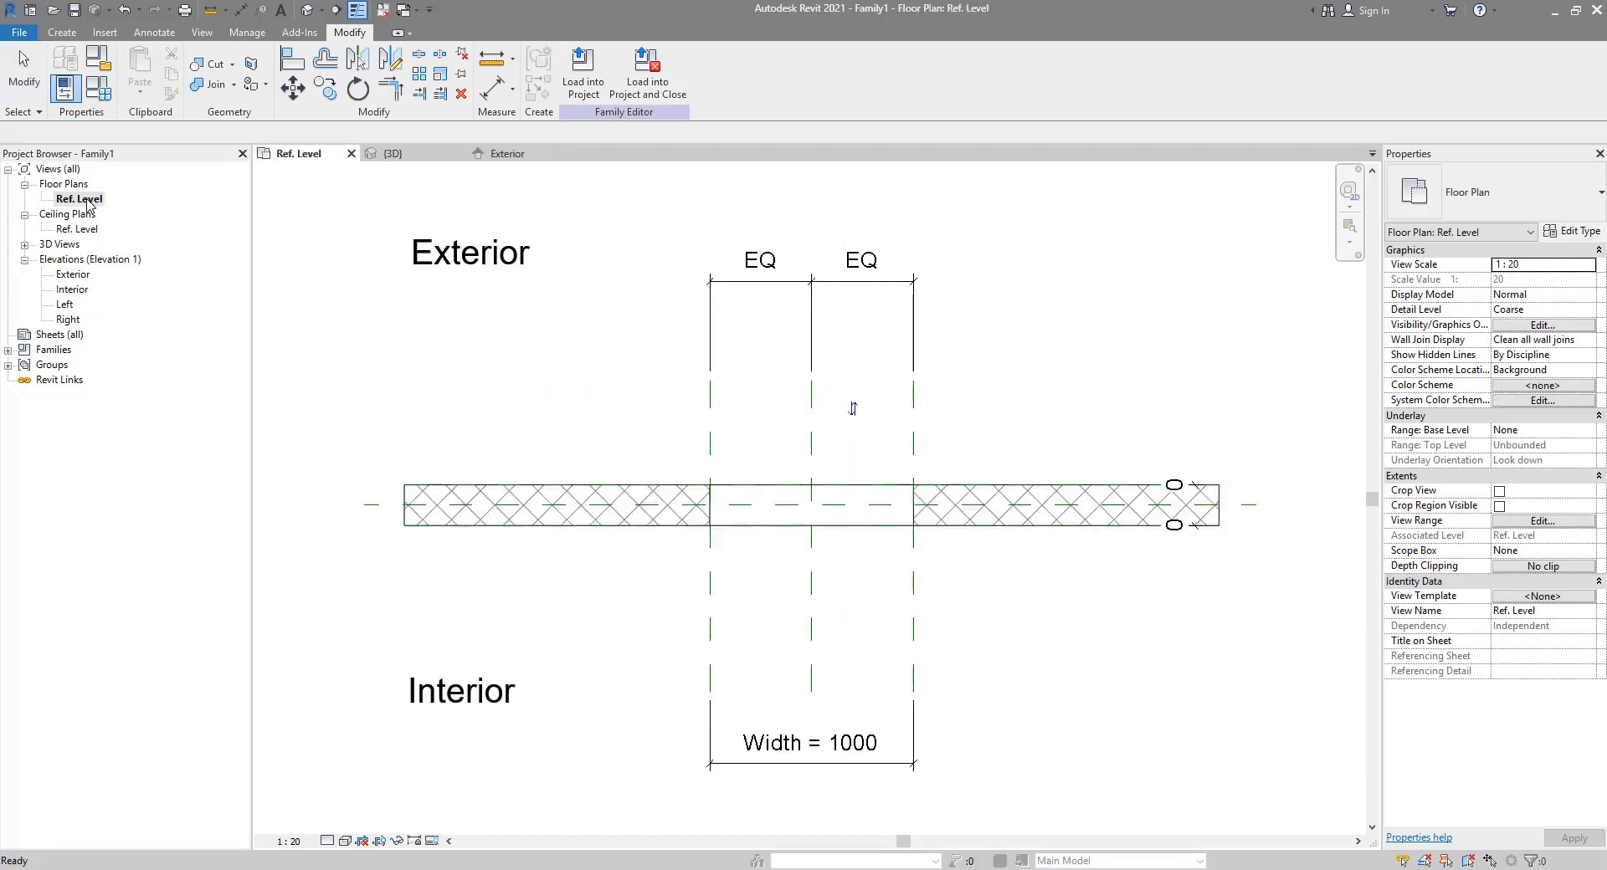
{"action": "left_click", "coordinate": [383, 513]}
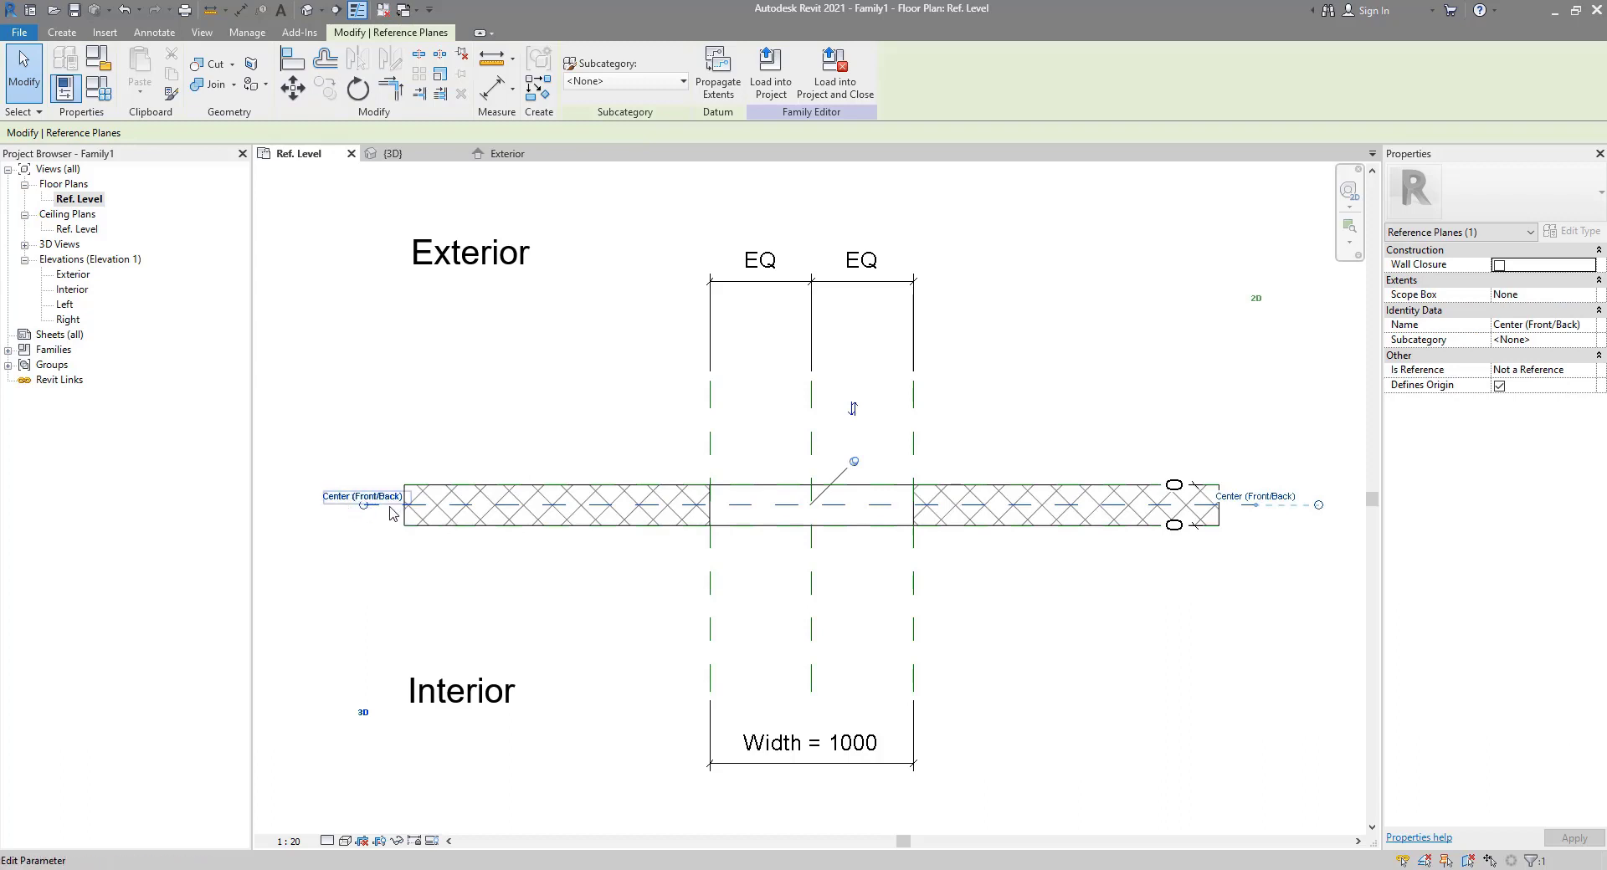
{"action": "scroll", "coordinate": [879, 540], "scroll_direction": "up", "scroll_amount": 3}
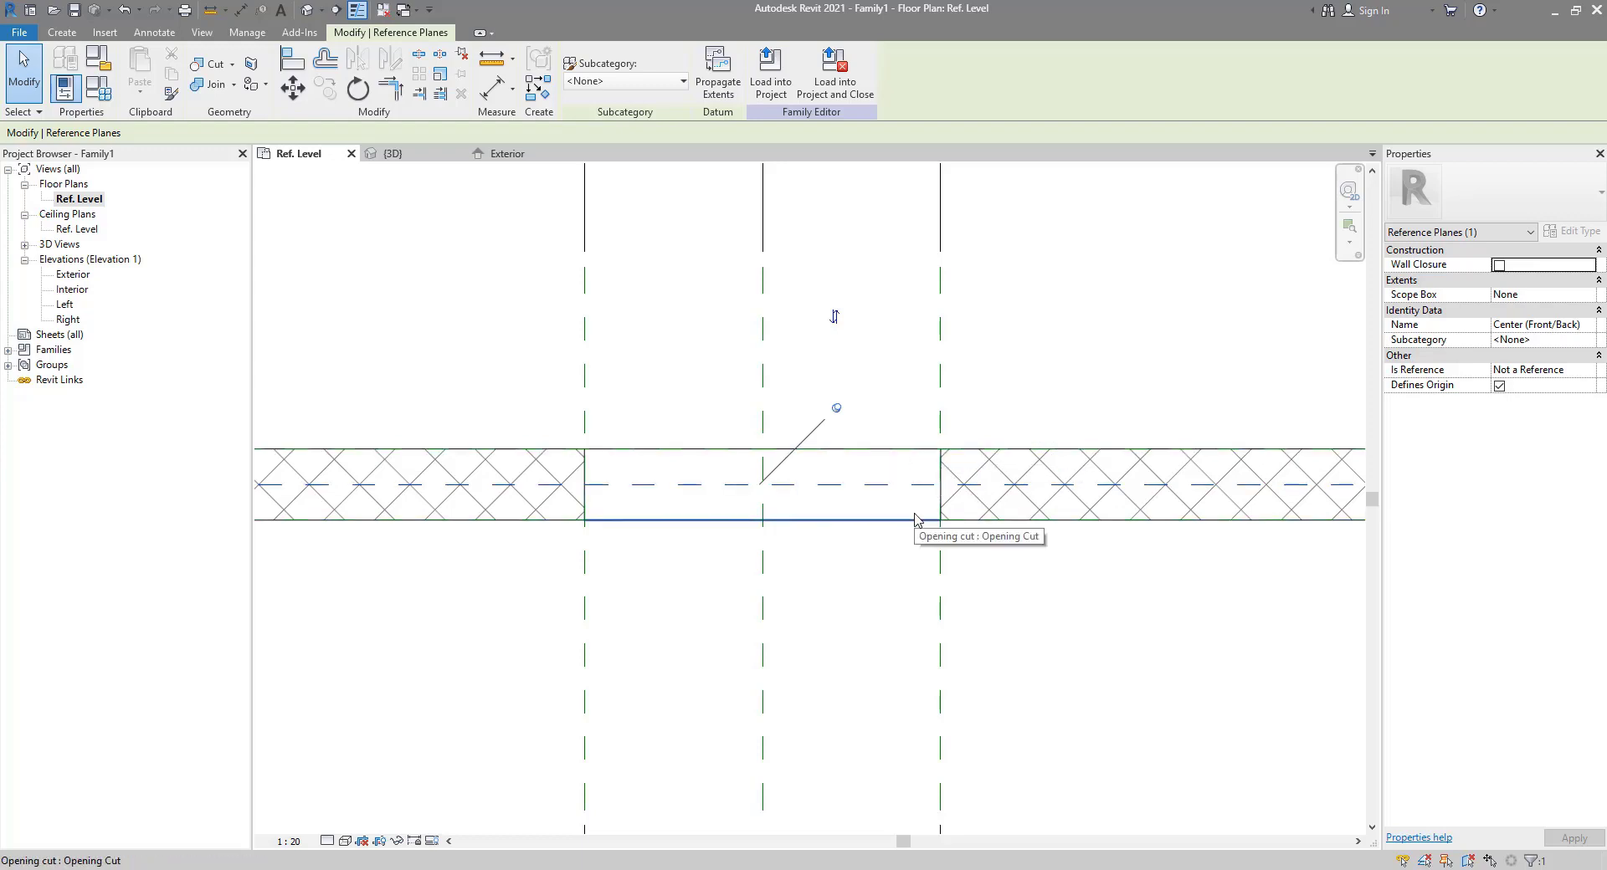
{"action": "scroll", "coordinate": [915, 519], "scroll_direction": "down", "scroll_amount": 1}
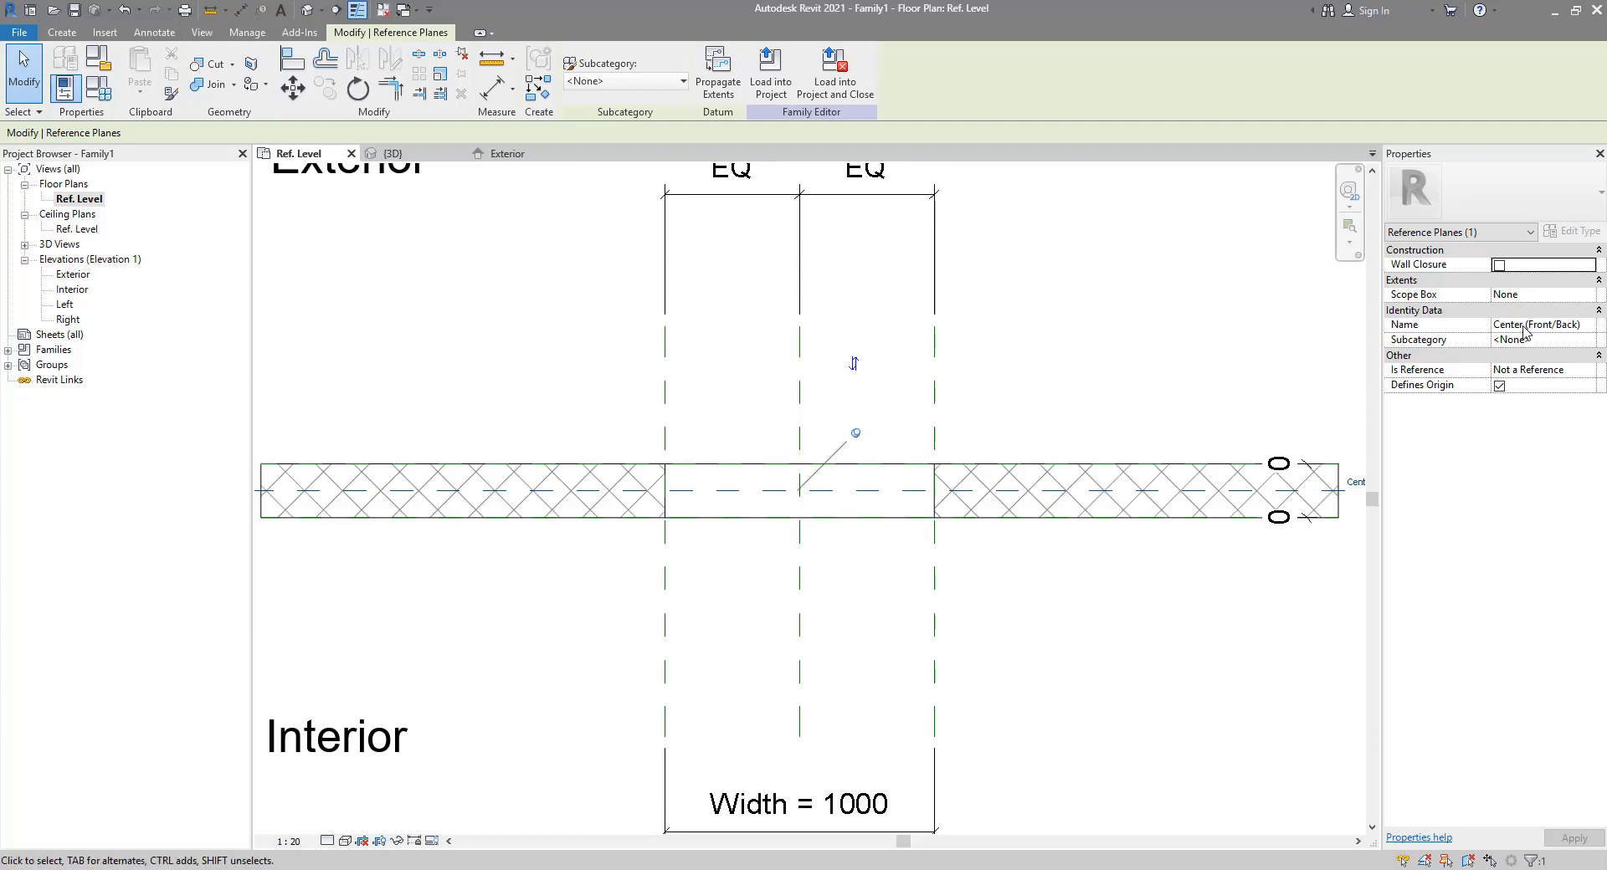
{"action": "left_click", "coordinate": [1147, 340]}
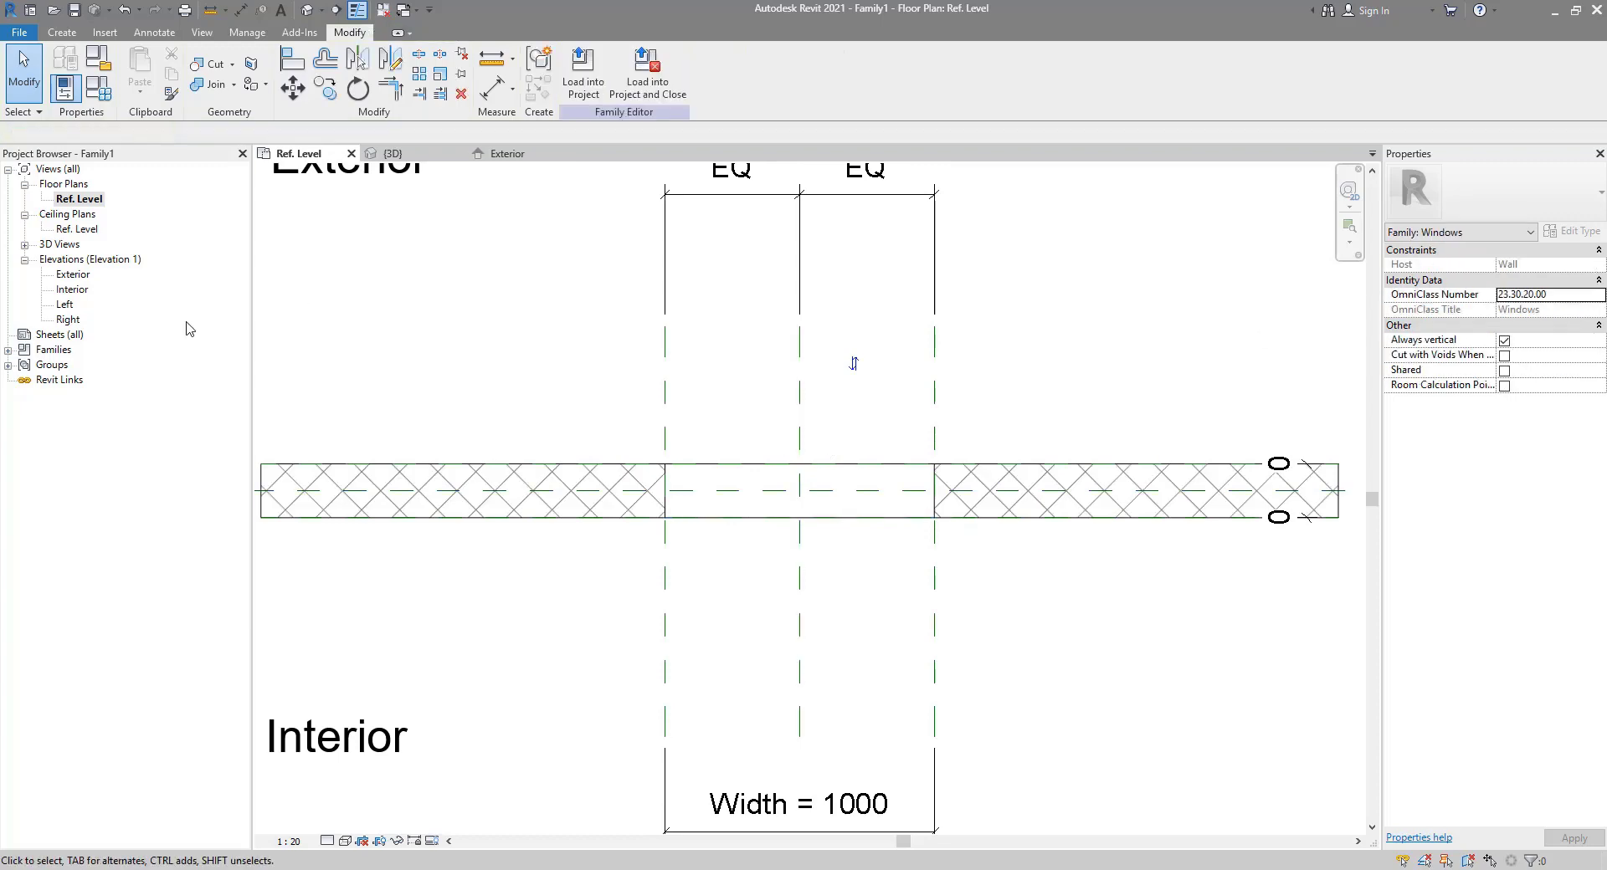
Step: Start a Sweep in the Exterior elevation and set its work plane to Reference Plane : Center (Front/Back)
{"action": "double_click", "coordinate": [73, 274]}
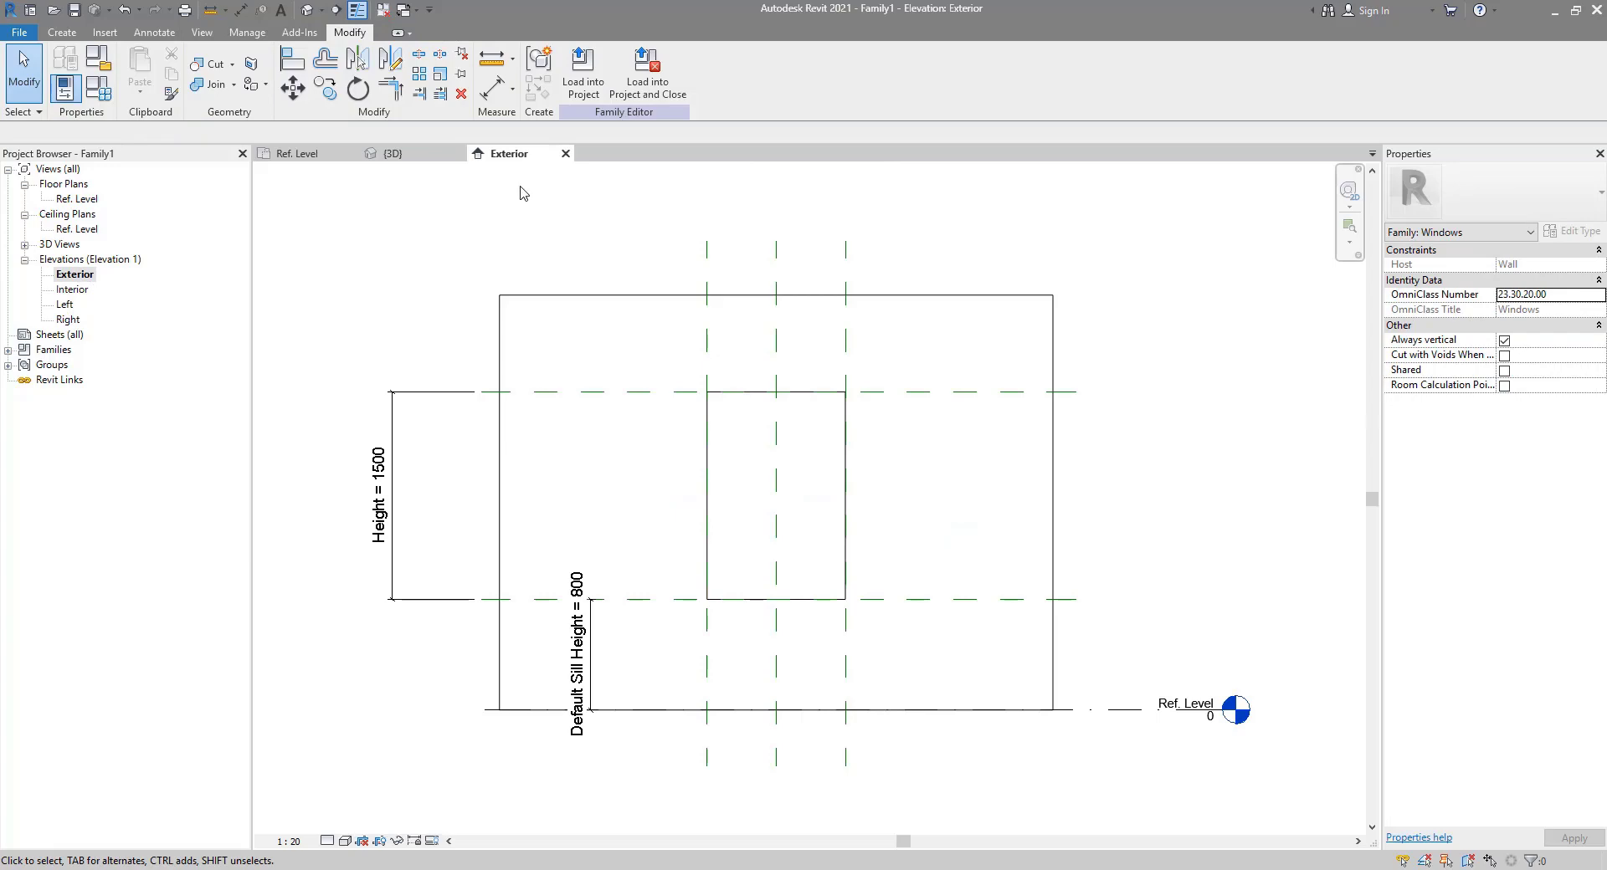
{"action": "left_click", "coordinate": [61, 32]}
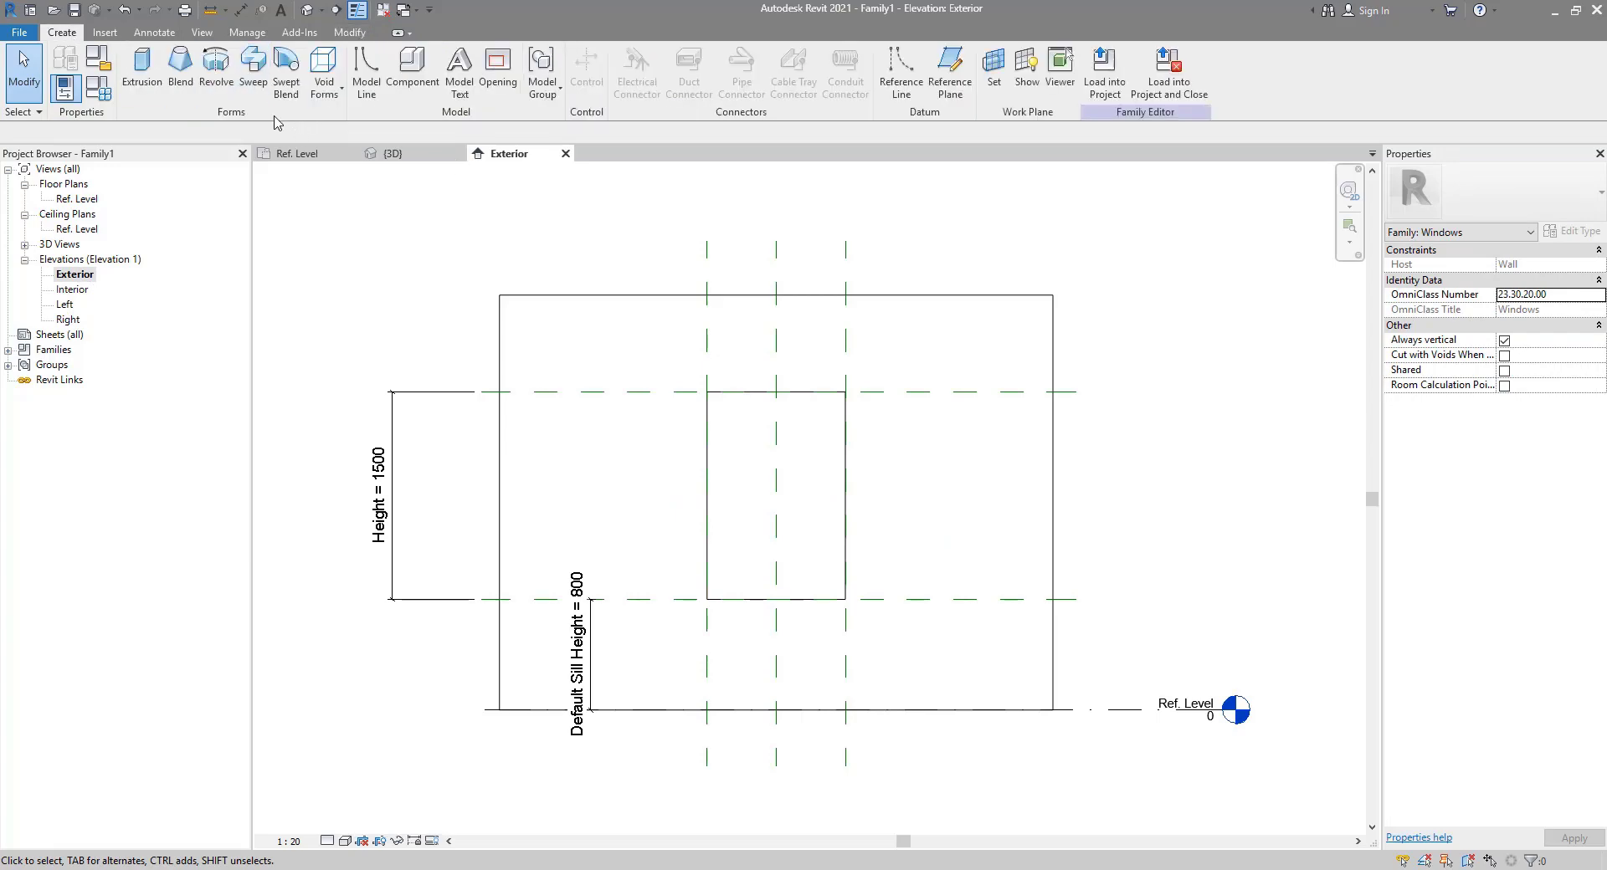
{"action": "left_click", "coordinate": [253, 81]}
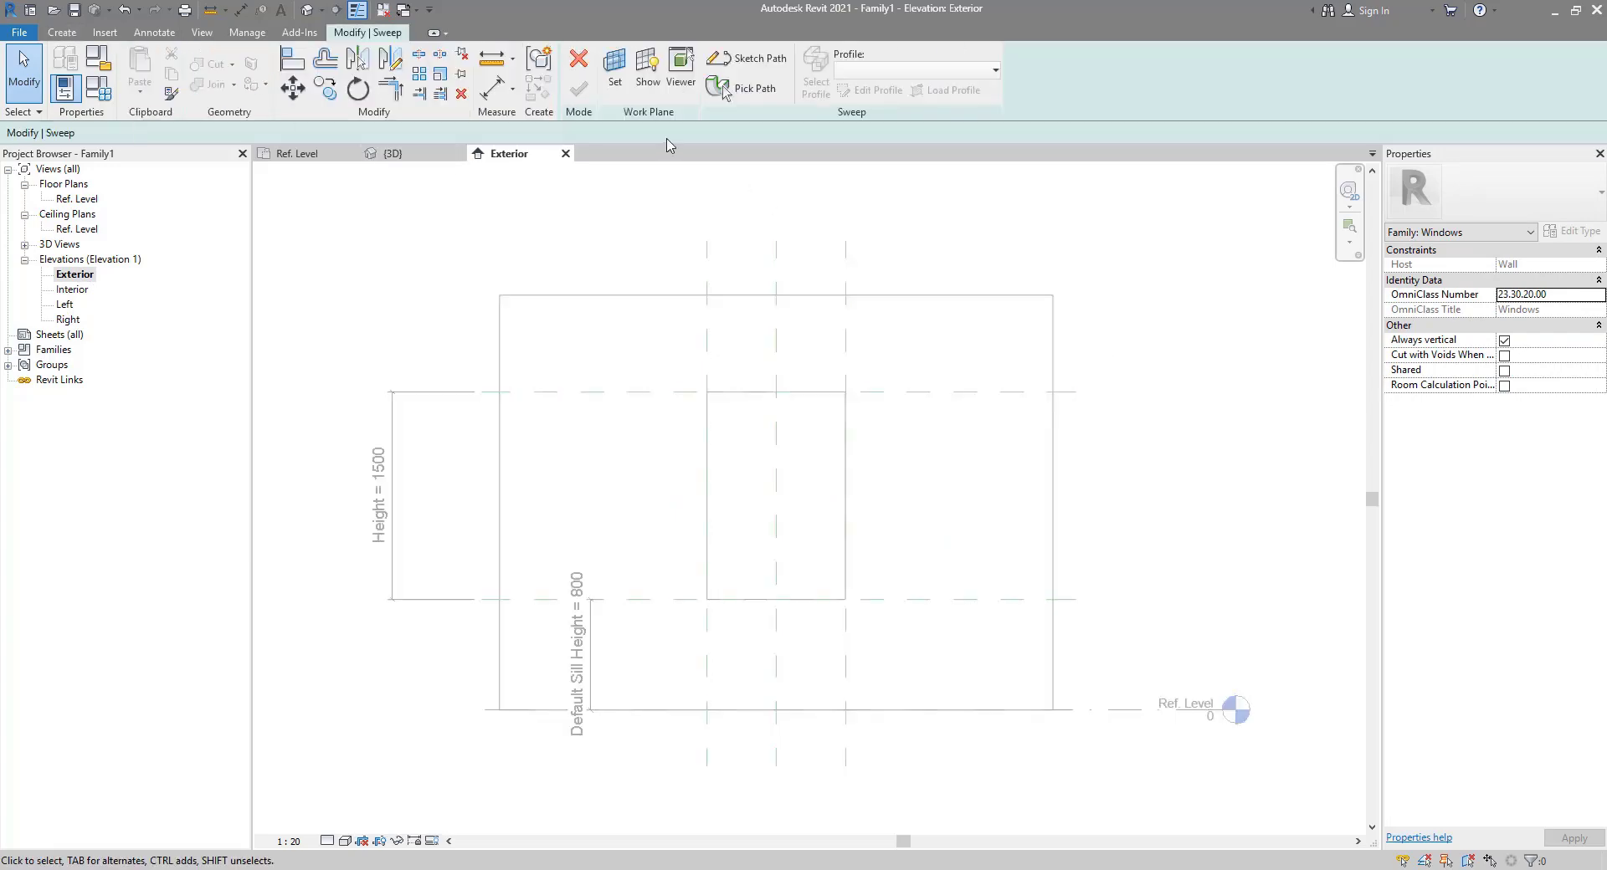
{"action": "left_click", "coordinate": [620, 90]}
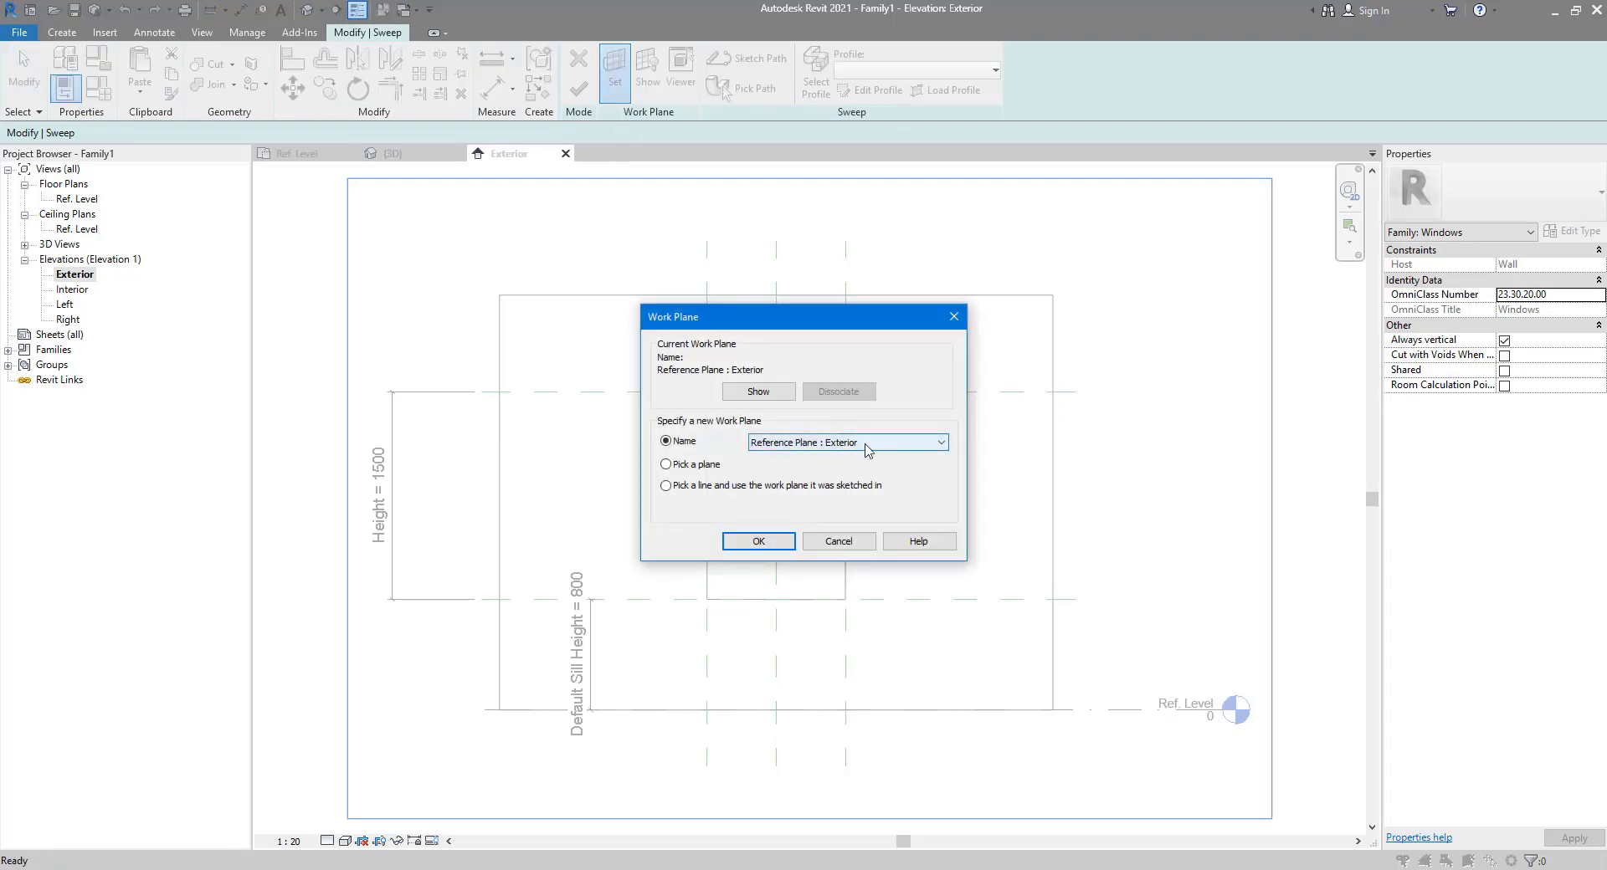
{"action": "left_click", "coordinate": [867, 443]}
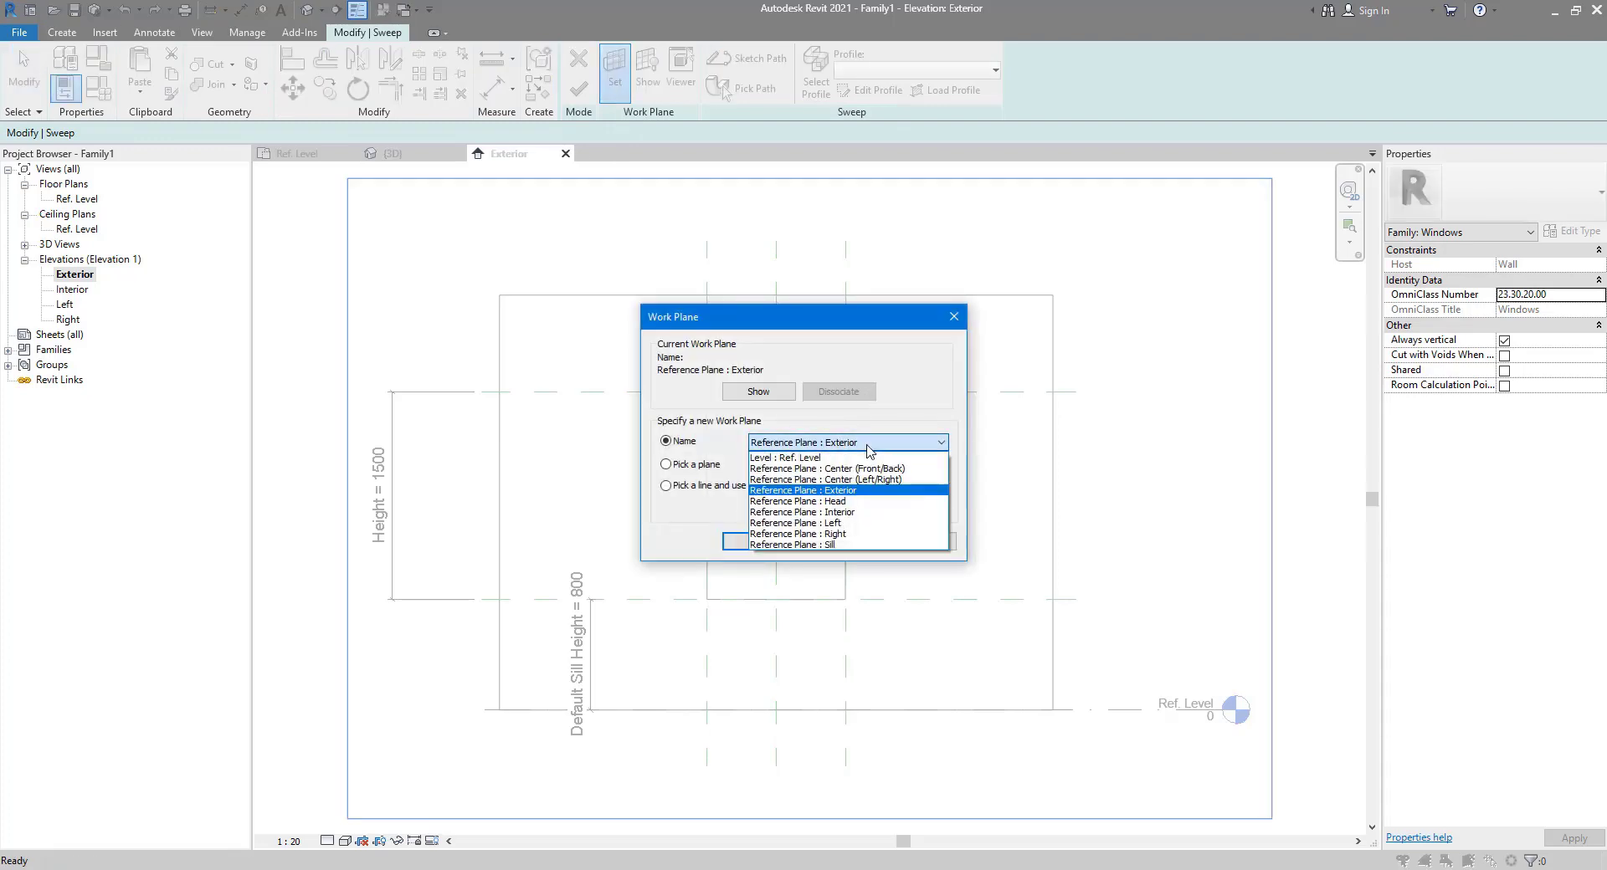
{"action": "left_click", "coordinate": [912, 468]}
{"action": "left_click", "coordinate": [759, 540]}
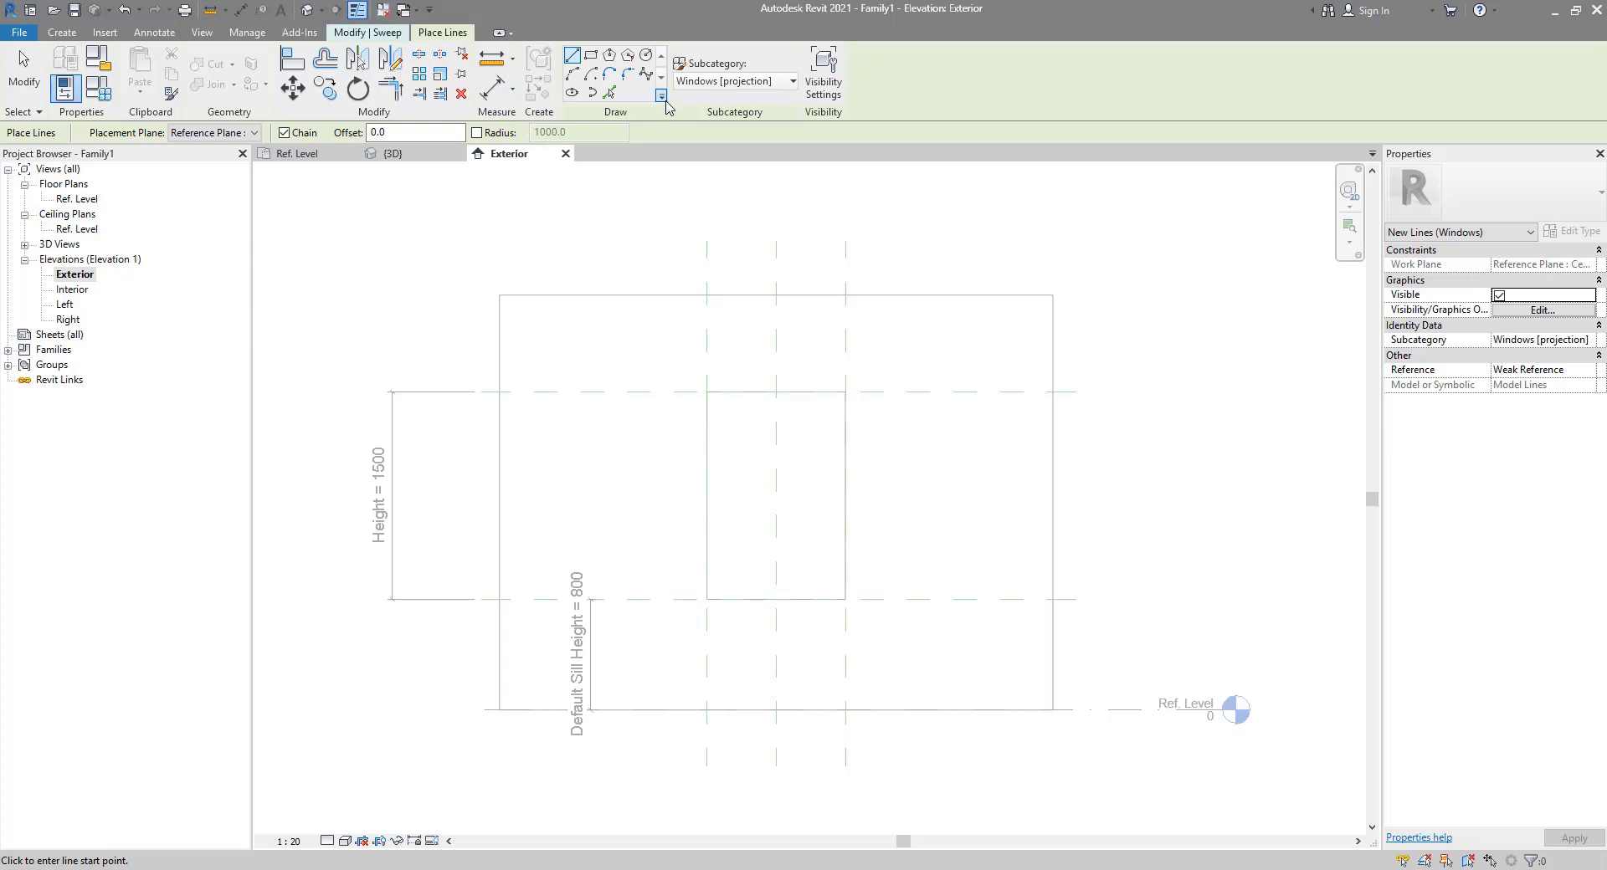
Step: Sketch the sweep path by picking the head, sill, left and right reference planes of the opening, with the lines locked to them
{"action": "left_click", "coordinate": [372, 33]}
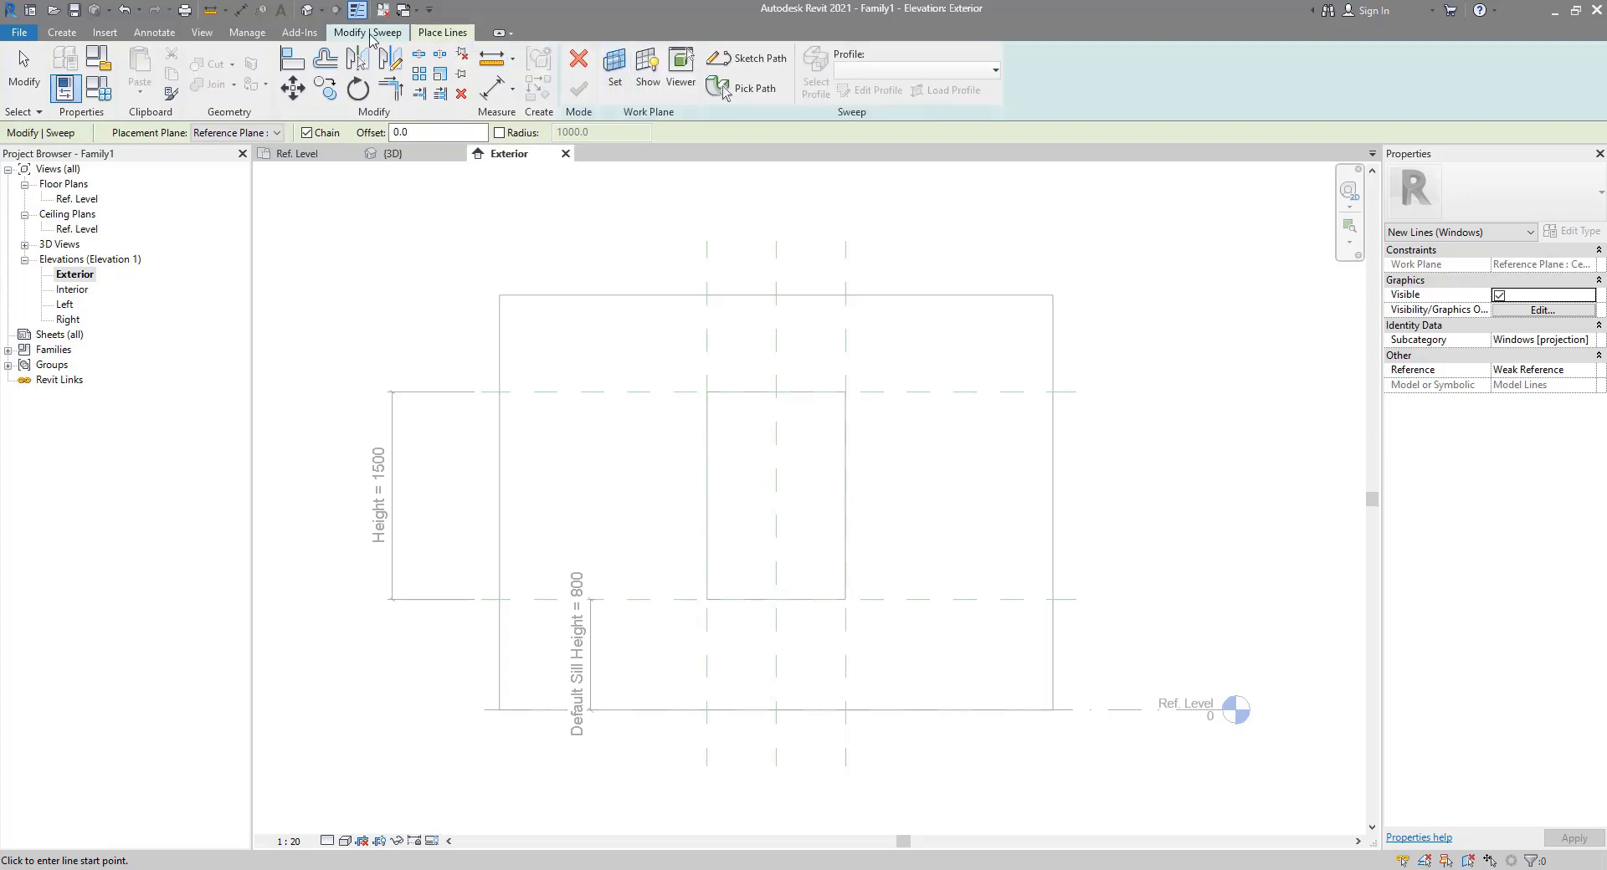
{"action": "left_click", "coordinate": [771, 74]}
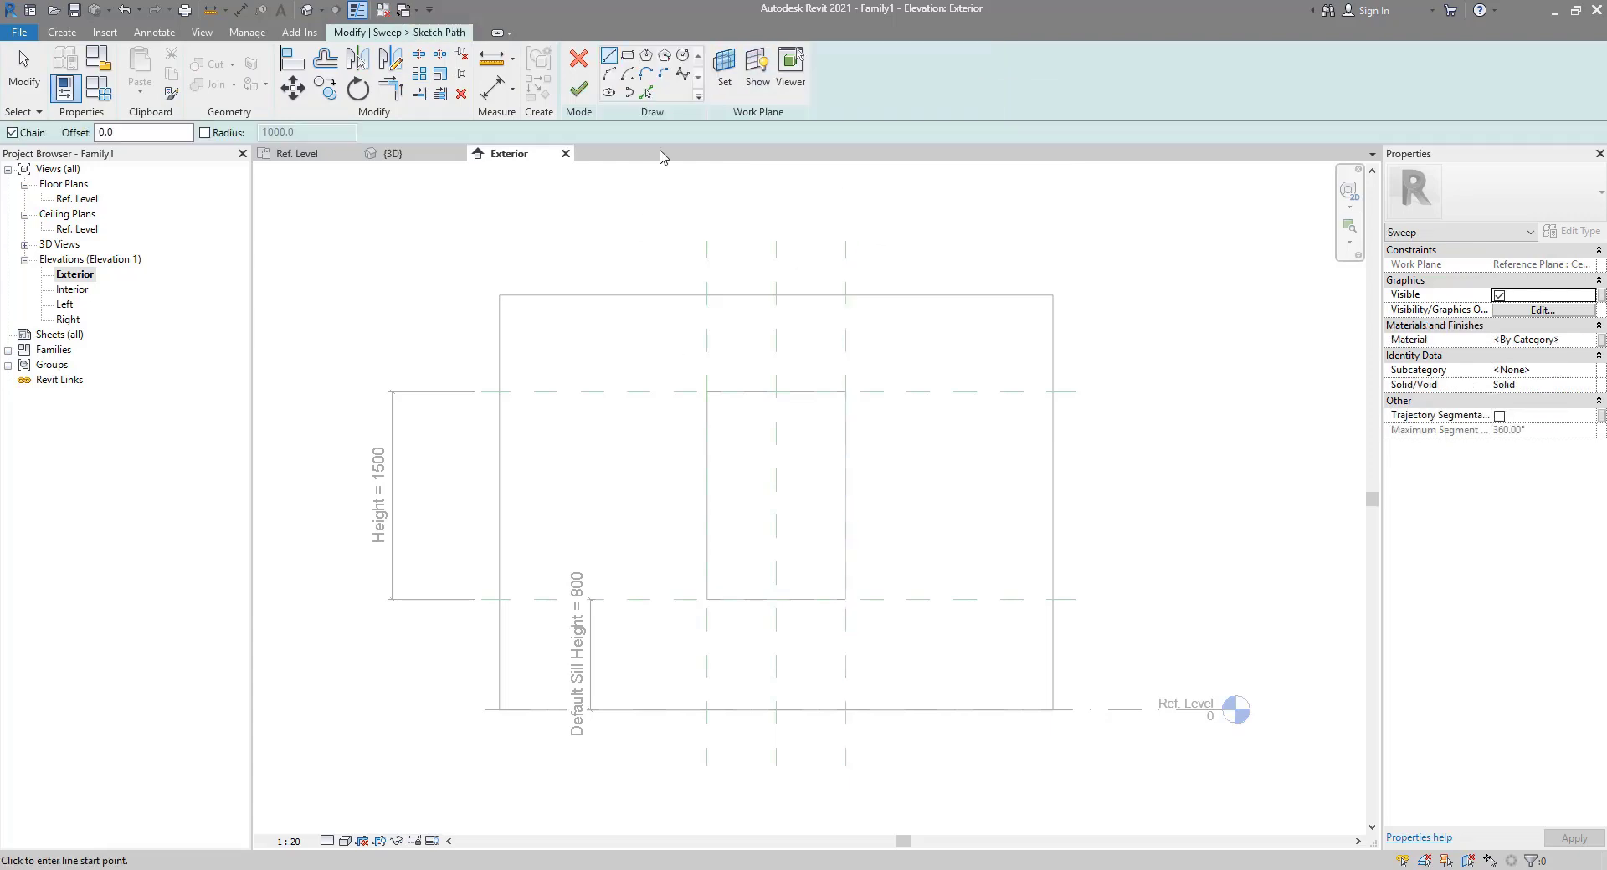
{"action": "left_click", "coordinate": [646, 92]}
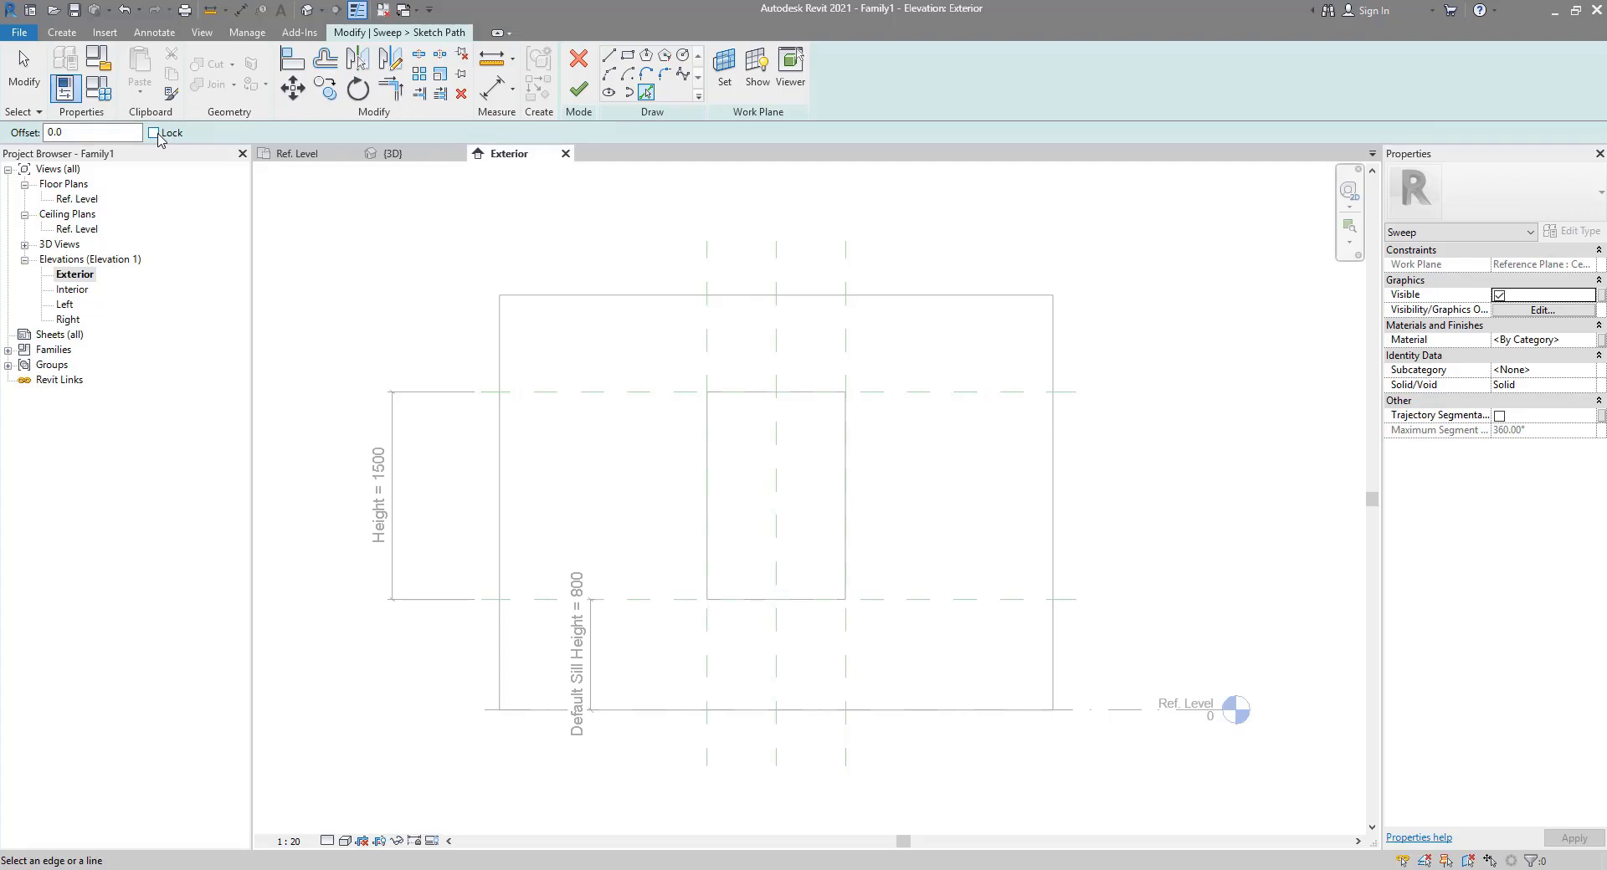
{"action": "left_click", "coordinate": [907, 392]}
{"action": "left_click", "coordinate": [897, 599]}
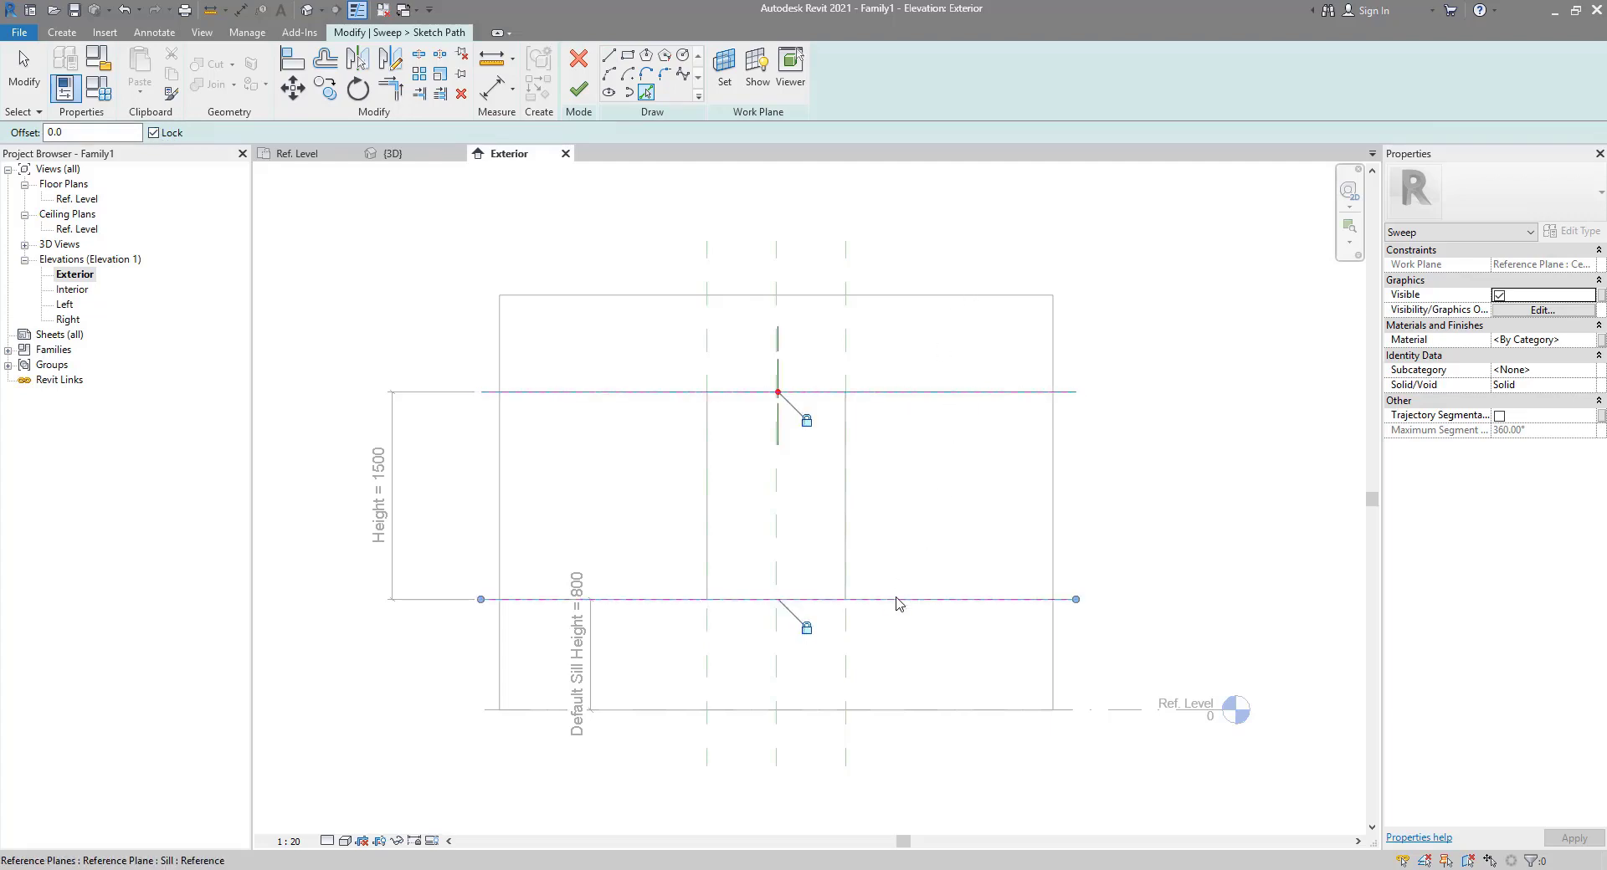
{"action": "left_click", "coordinate": [847, 356]}
{"action": "left_click", "coordinate": [712, 349]}
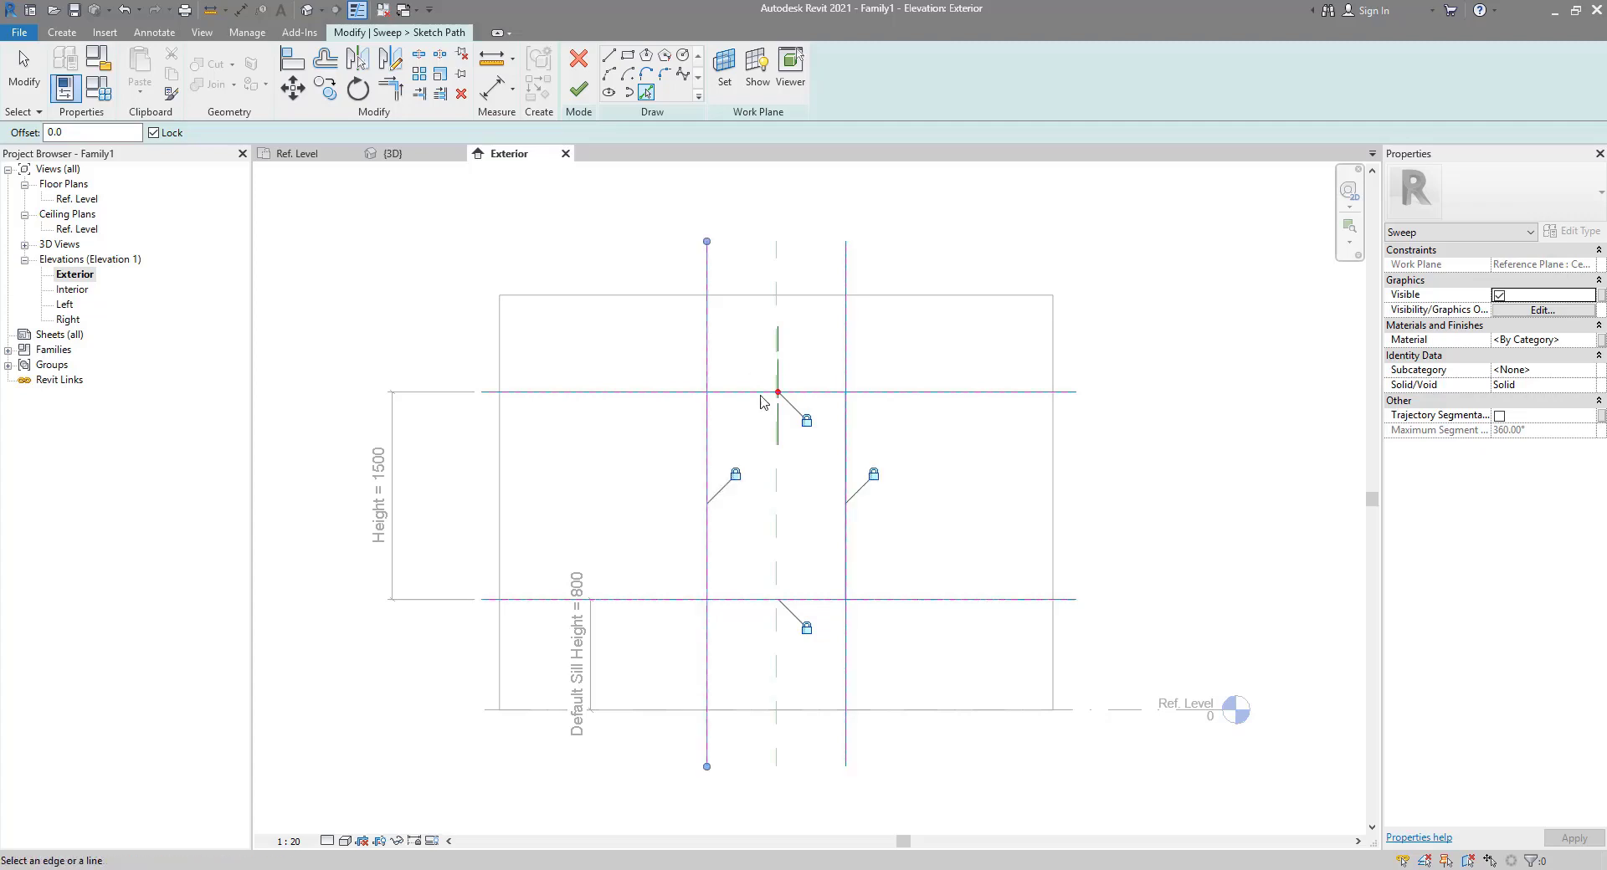
Step: Trim the four path lines to corners so they form a closed rectangle around the window opening
{"action": "left_click", "coordinate": [400, 90]}
{"action": "left_click", "coordinate": [750, 394]}
{"action": "left_click", "coordinate": [709, 422]}
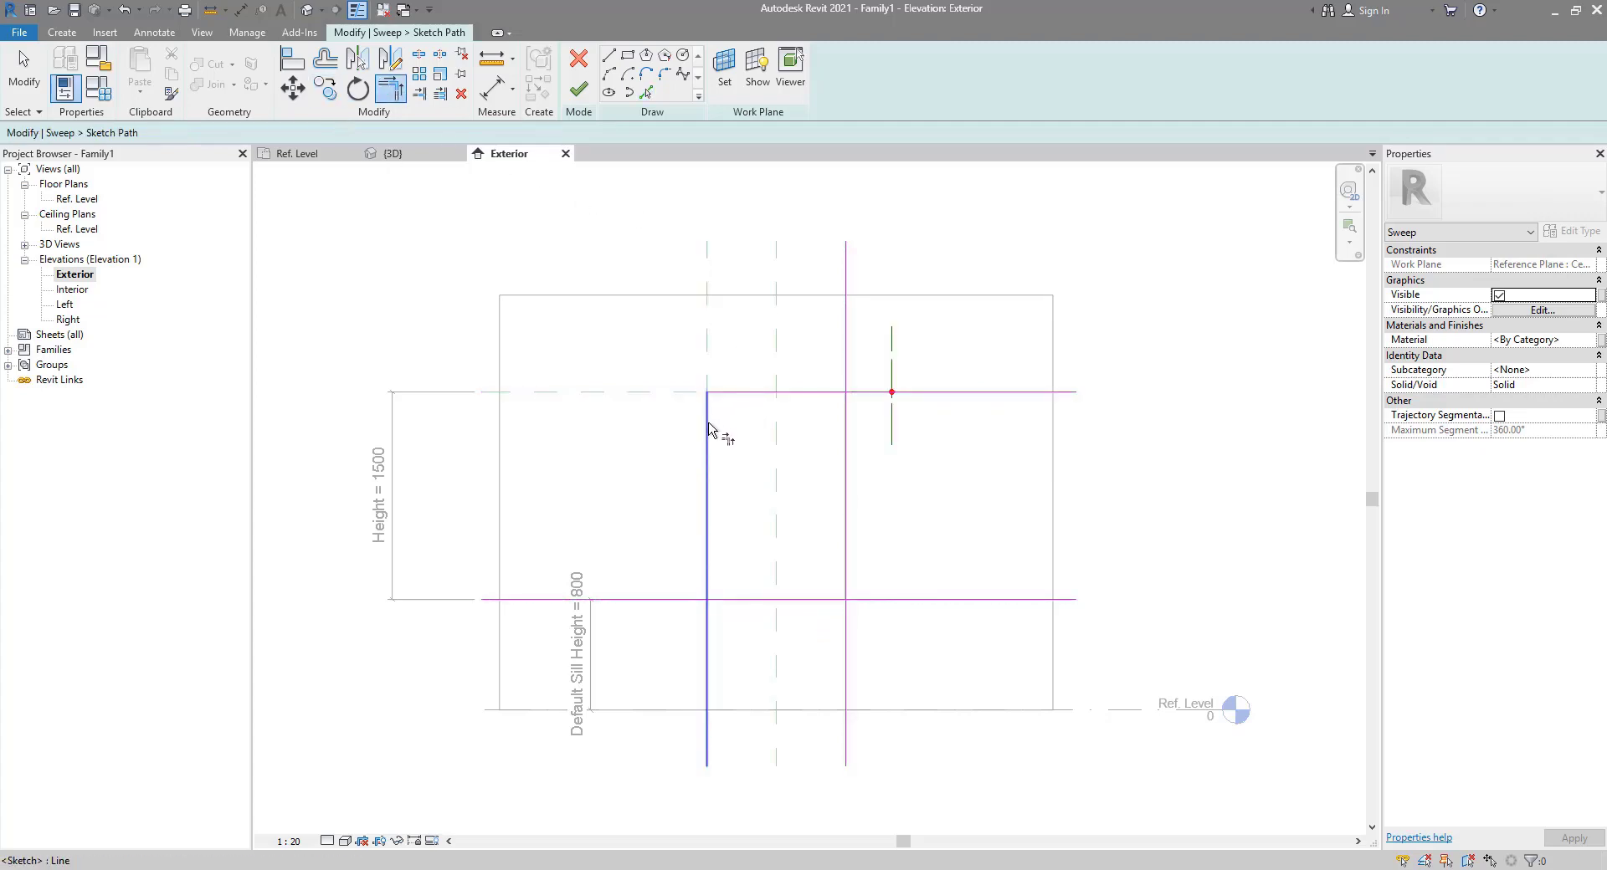
{"action": "left_click", "coordinate": [708, 502]}
{"action": "left_click", "coordinate": [763, 599]}
{"action": "left_click", "coordinate": [835, 597]}
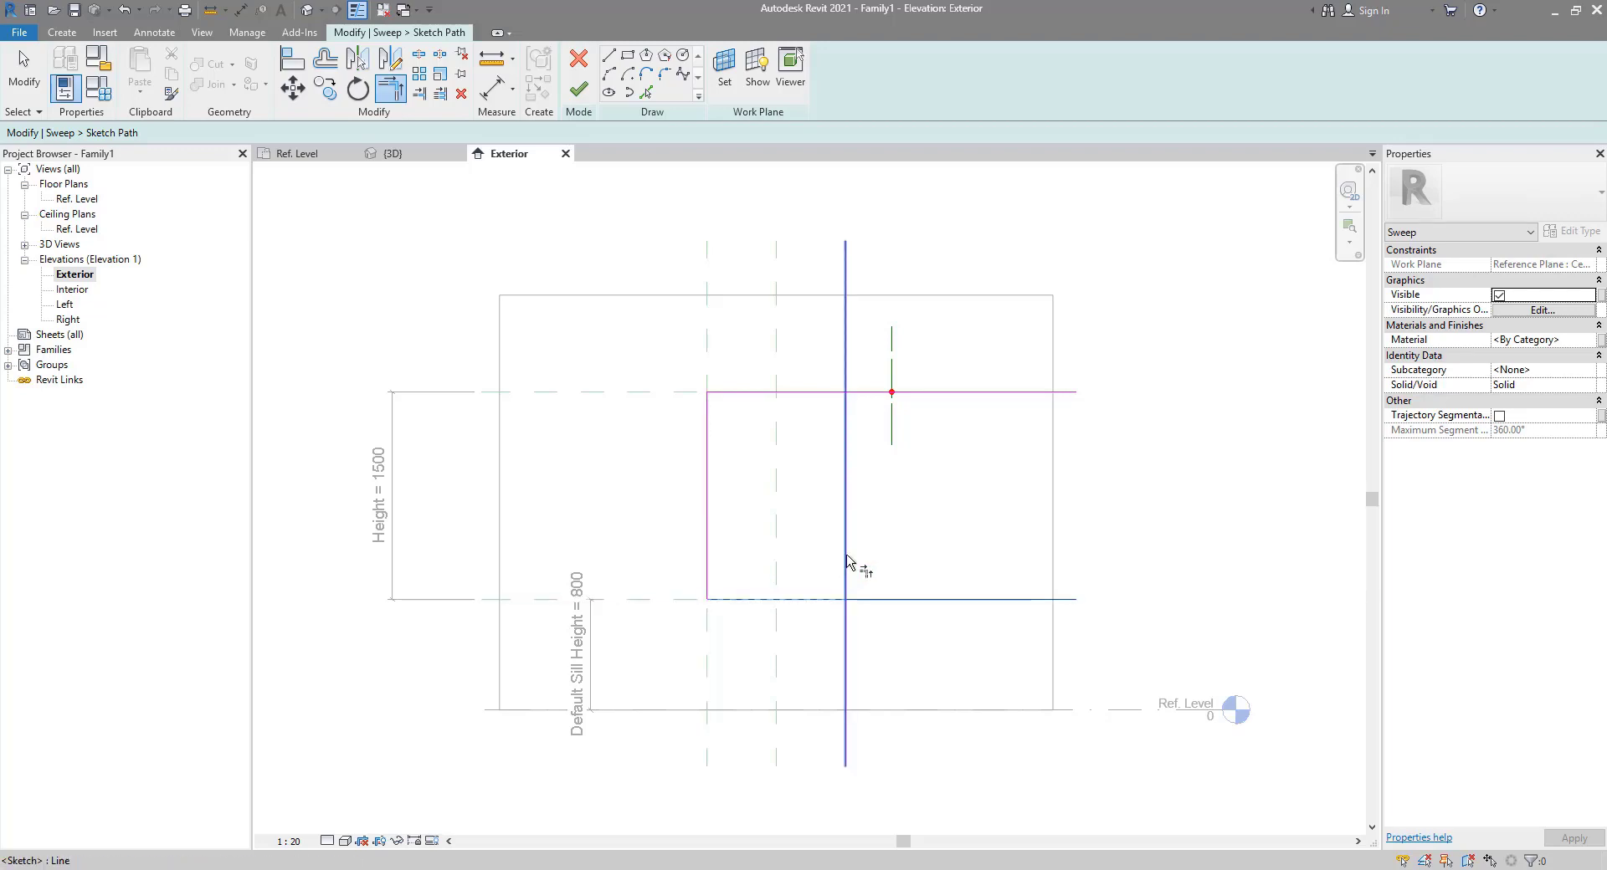
{"action": "left_click", "coordinate": [846, 559]}
{"action": "left_click", "coordinate": [845, 423]}
{"action": "left_click", "coordinate": [832, 392]}
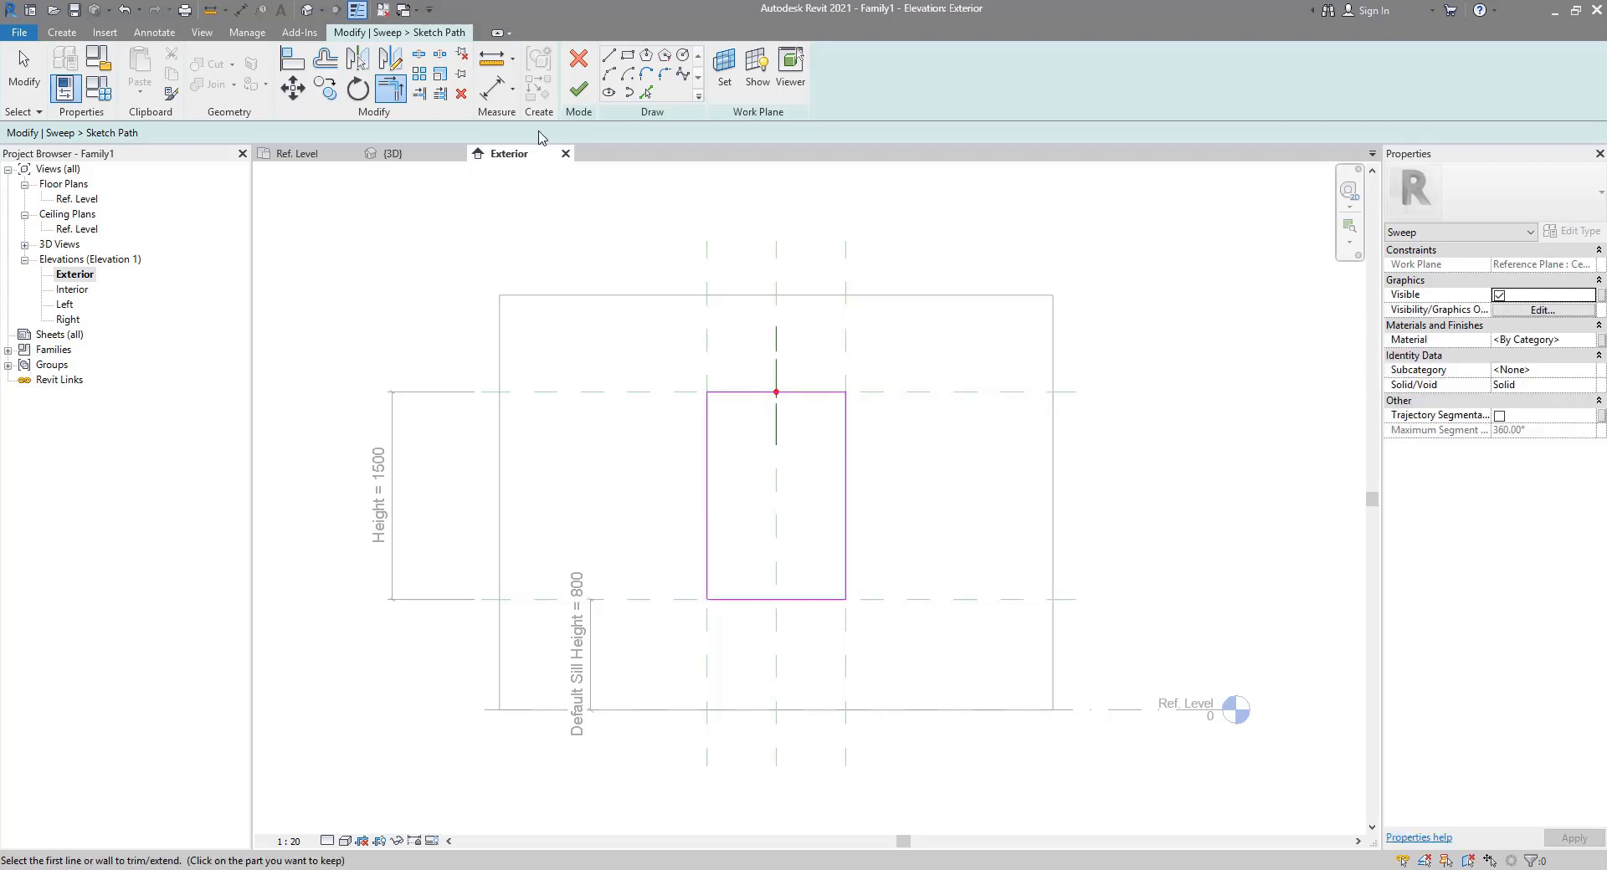
Step: Check the rectangular sweep path in the 3D view, finish it and open the sweep's profile sketch for editing
{"action": "left_click", "coordinate": [307, 10]}
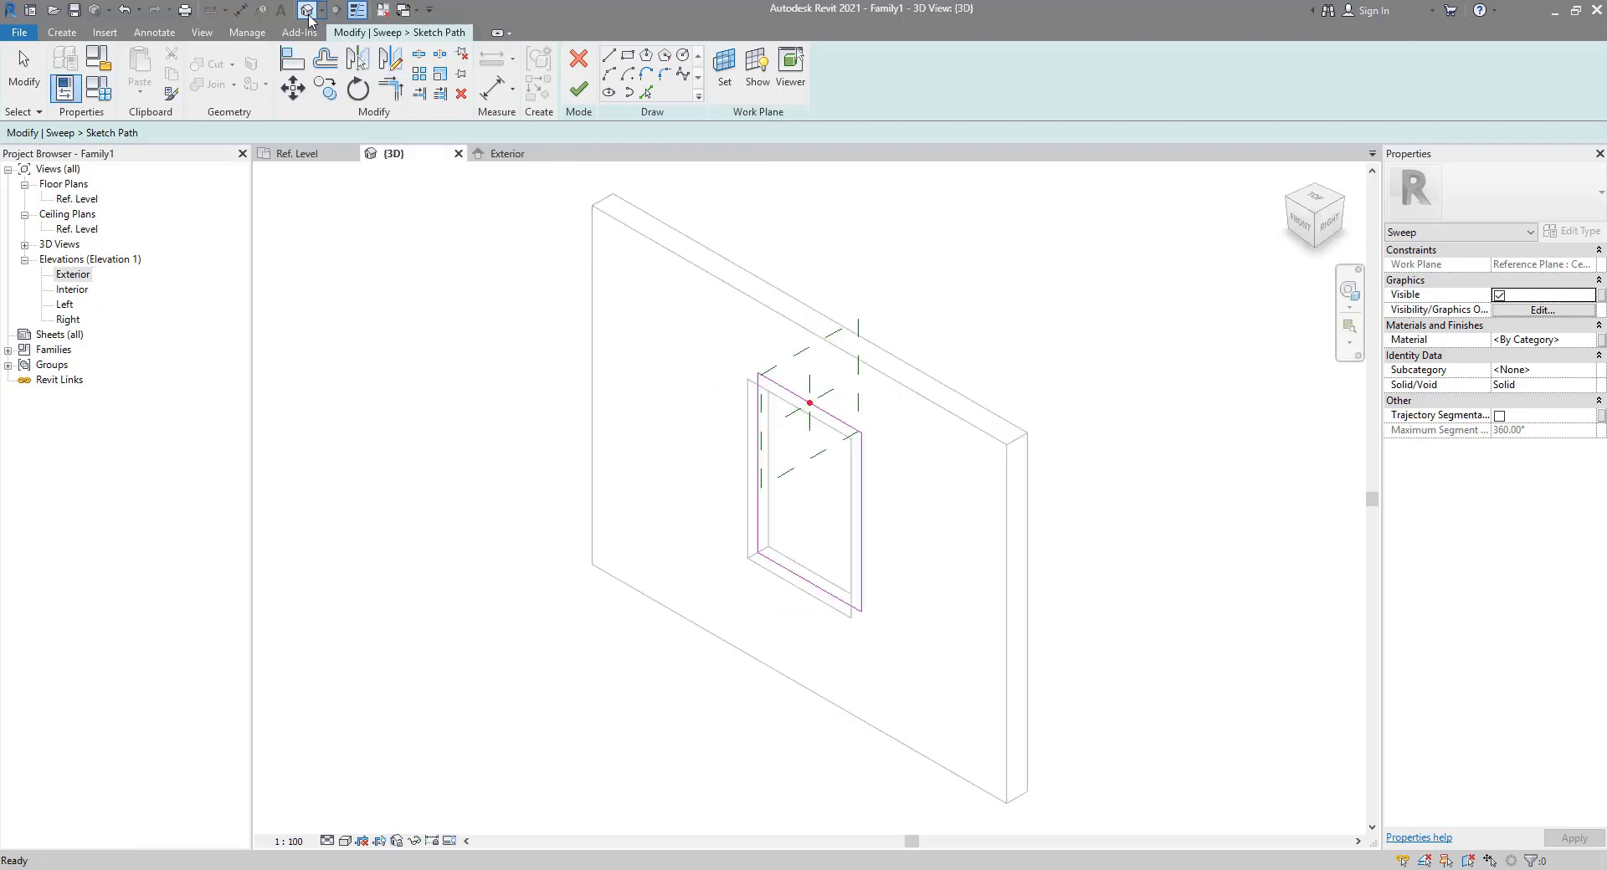
{"action": "scroll", "coordinate": [774, 565], "scroll_direction": "up", "scroll_amount": 1}
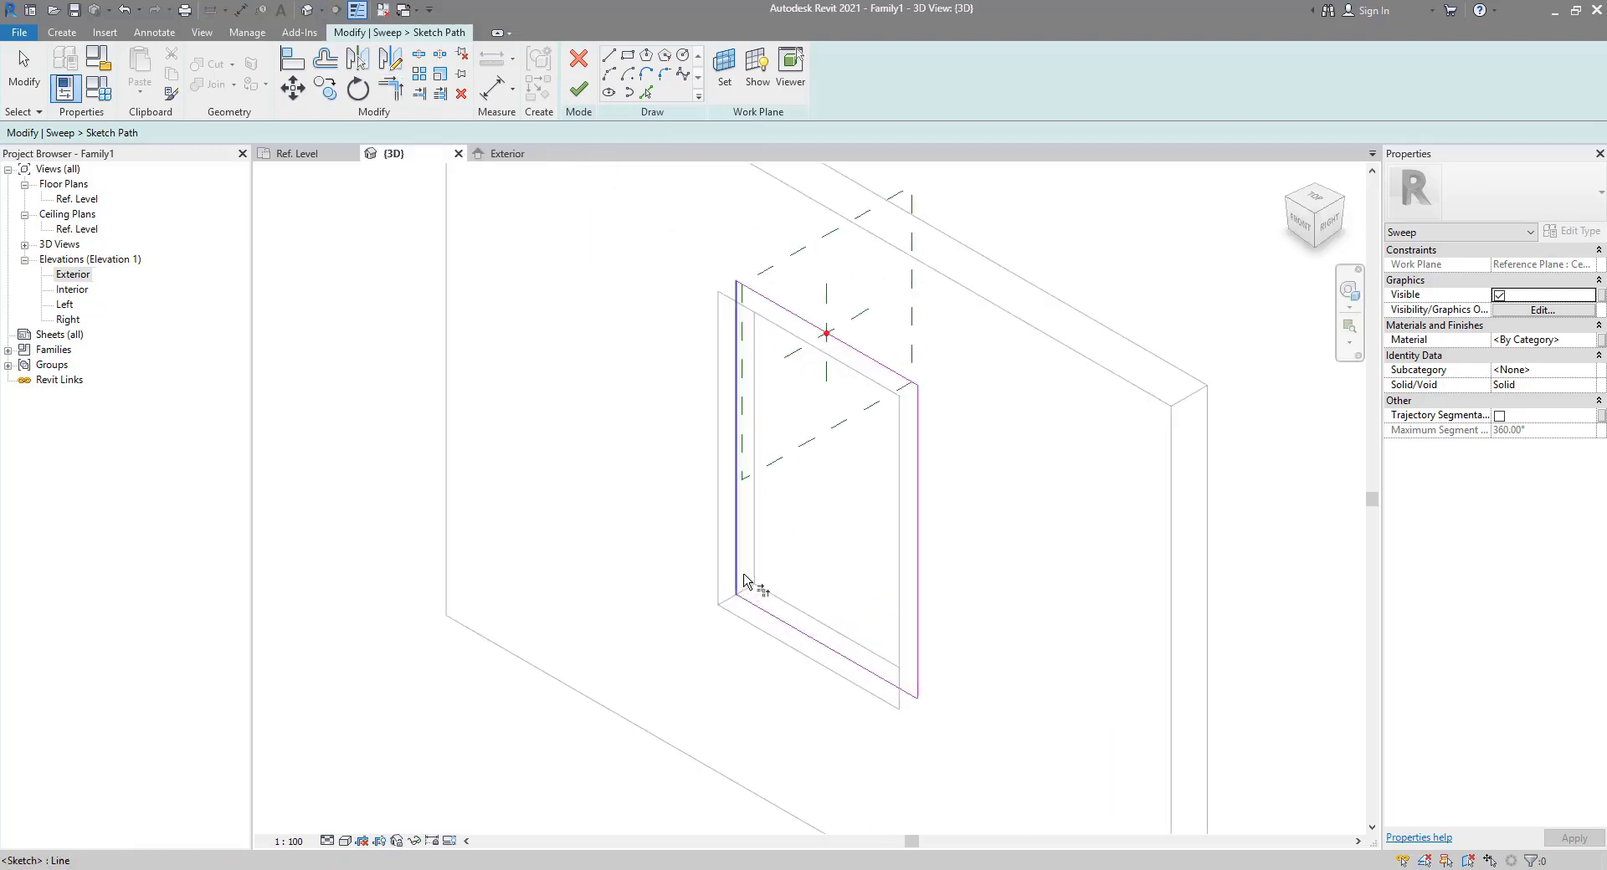
{"action": "left_click", "coordinate": [580, 89]}
{"action": "scroll", "coordinate": [855, 356], "scroll_direction": "up", "scroll_amount": 1}
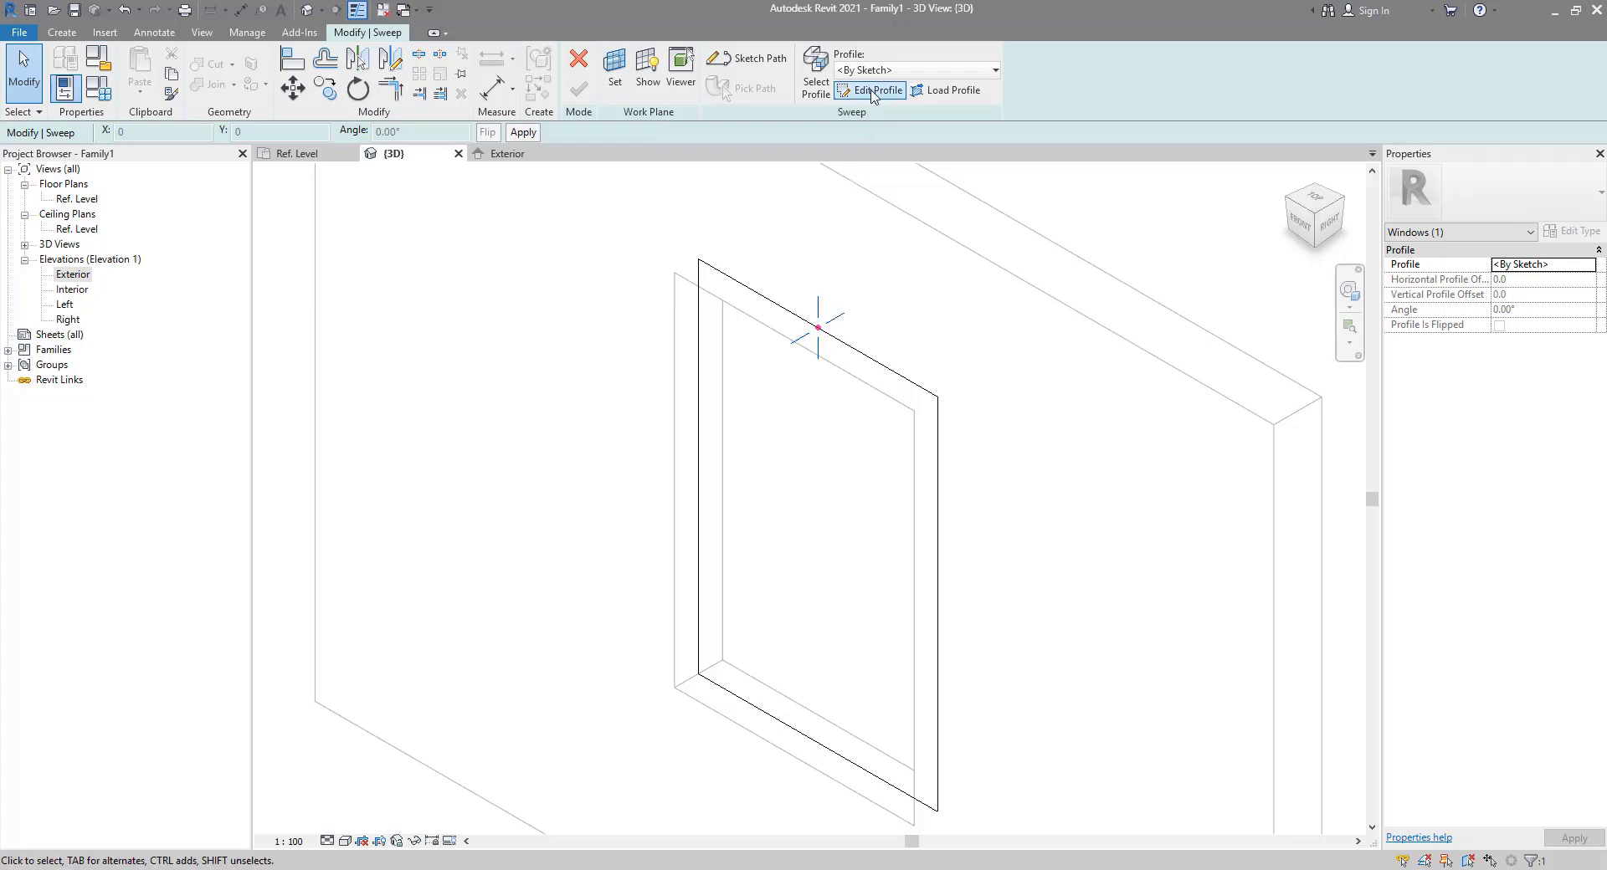
{"action": "left_click", "coordinate": [873, 91]}
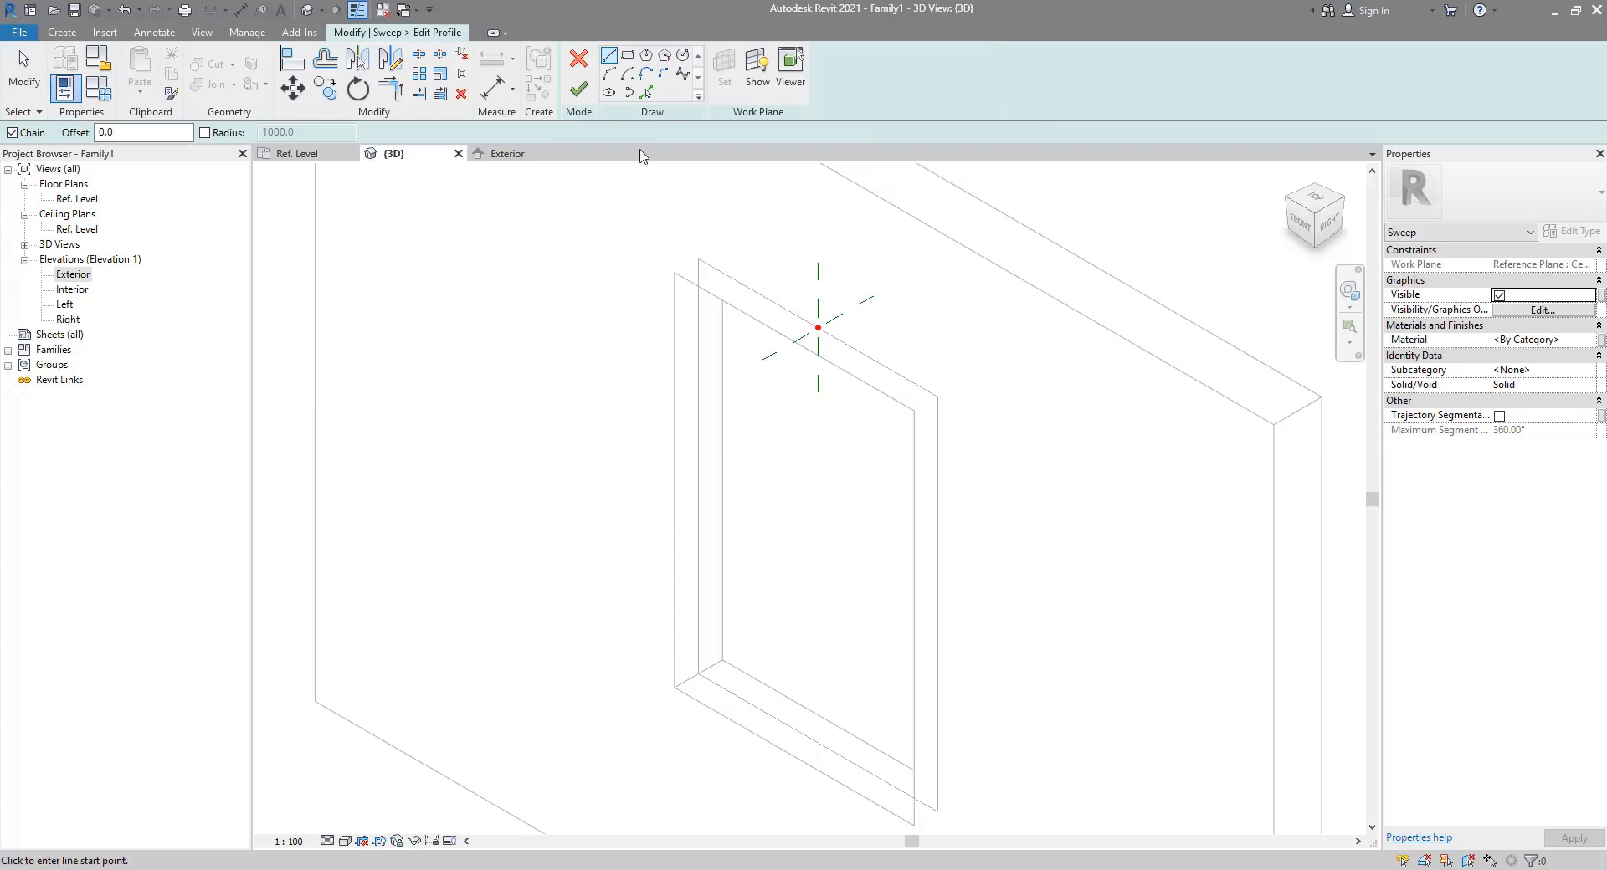
{"action": "left_click", "coordinate": [628, 55]}
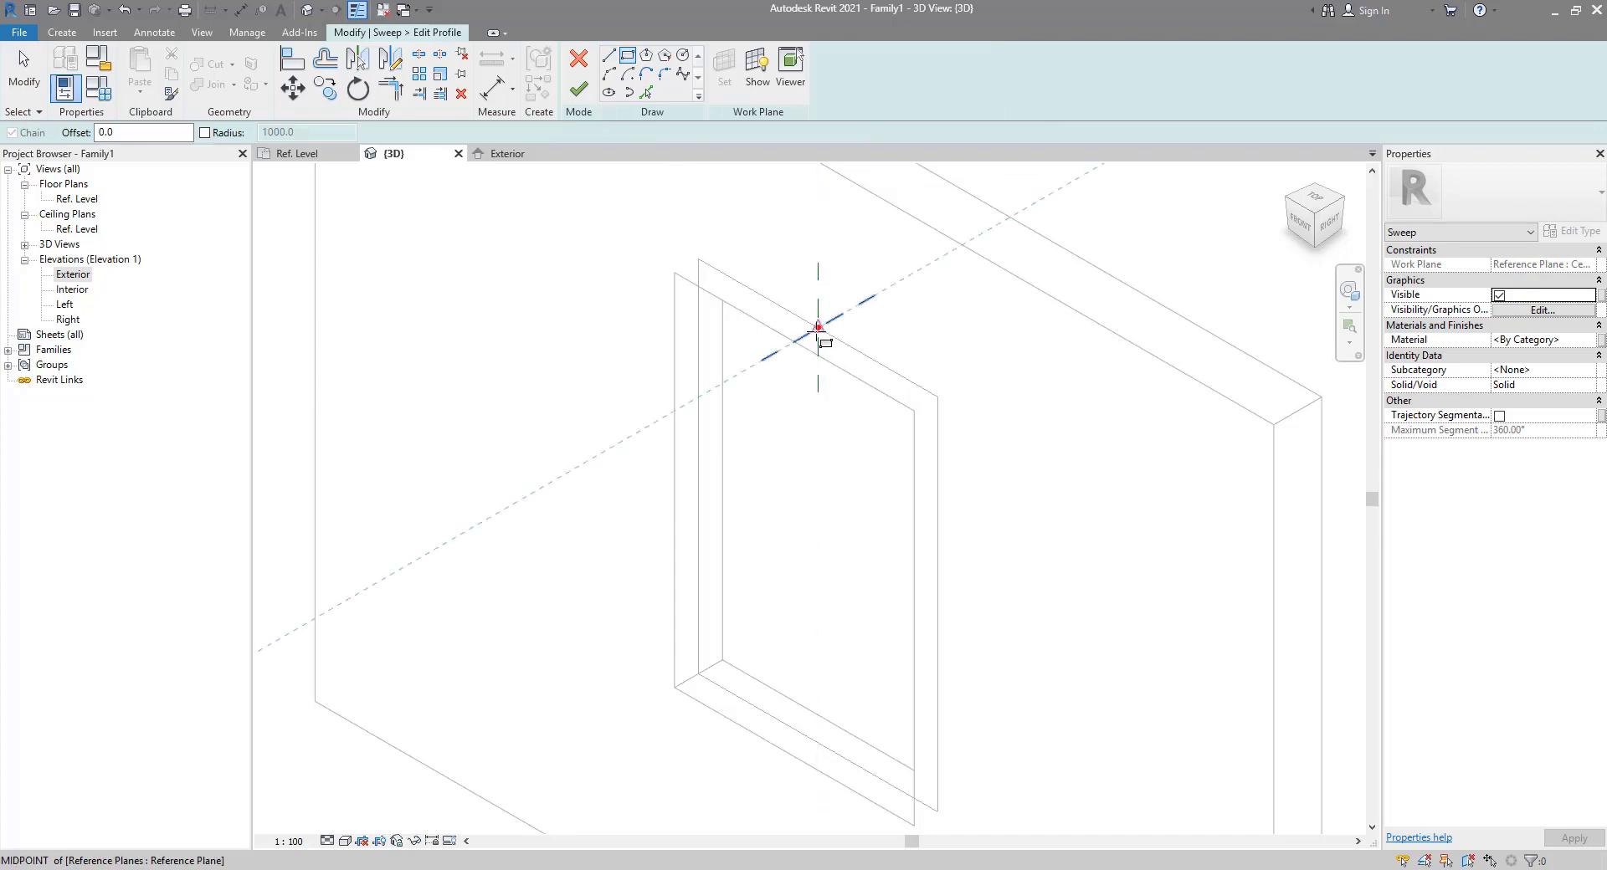
{"action": "left_click", "coordinate": [817, 327]}
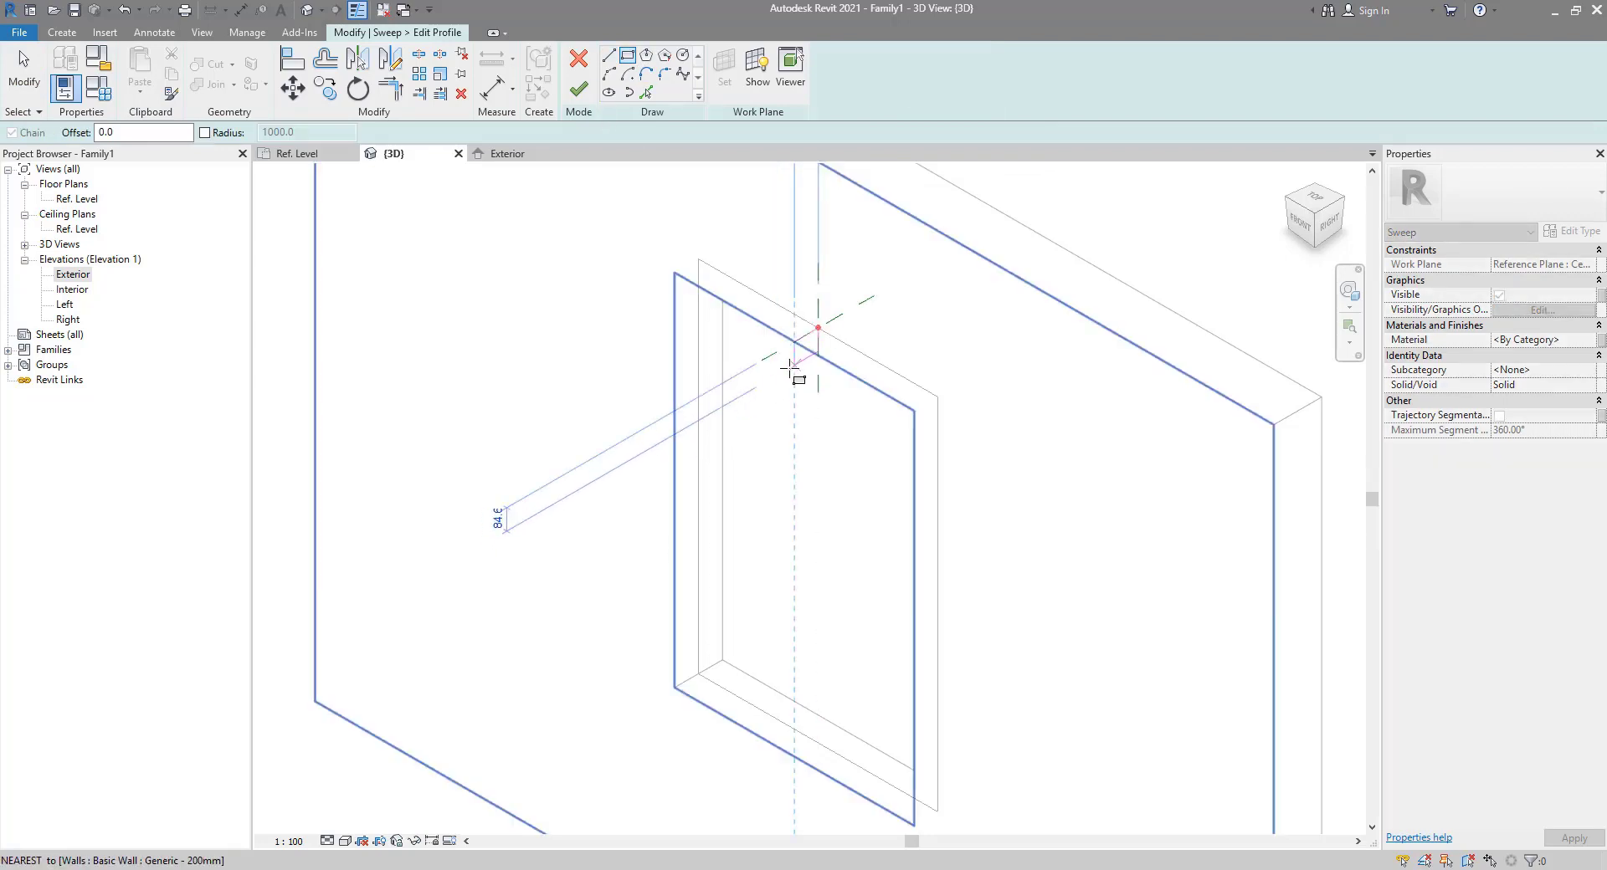
{"action": "left_click", "coordinate": [578, 89]}
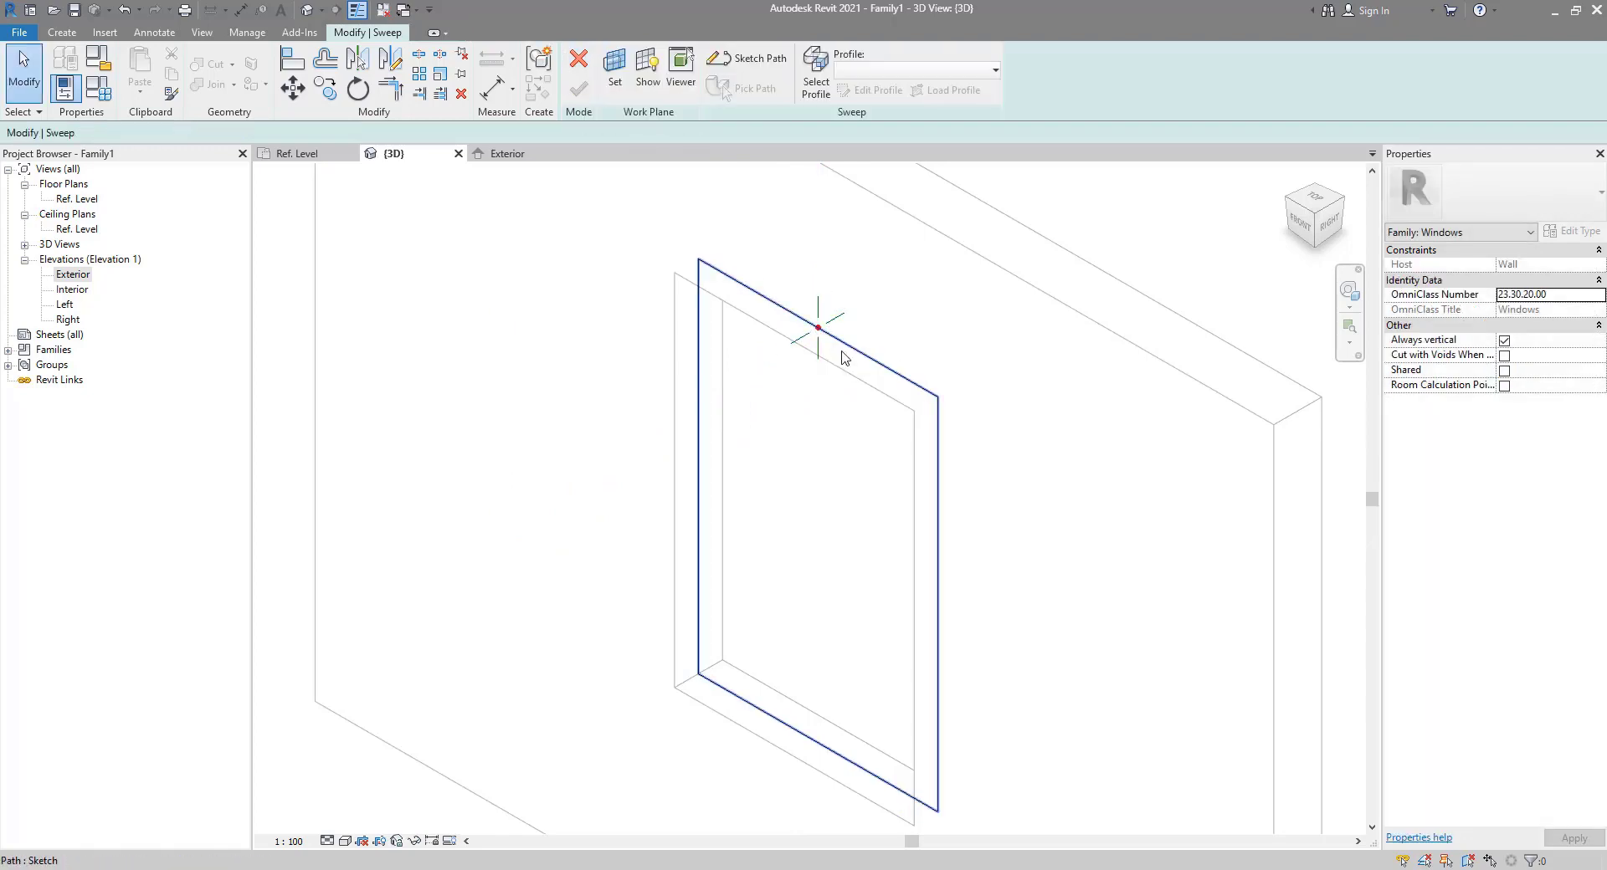
Step: Create a new family from the Metric Profile.rft template
{"action": "left_click", "coordinate": [19, 32]}
{"action": "mouse_move", "coordinate": [59, 96]}
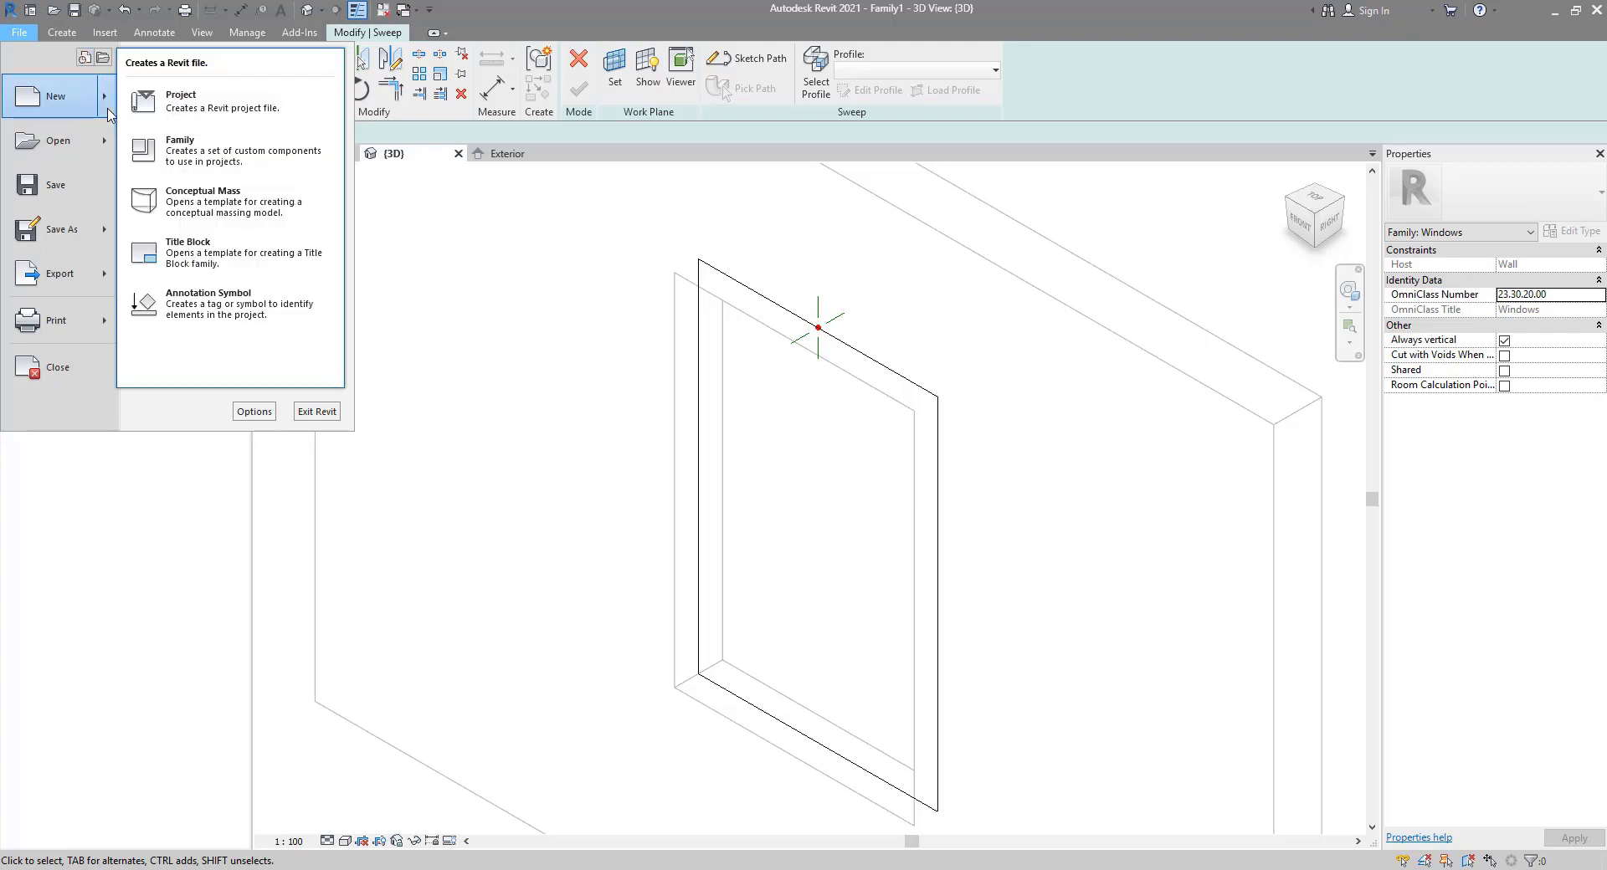
{"action": "left_click", "coordinate": [203, 161]}
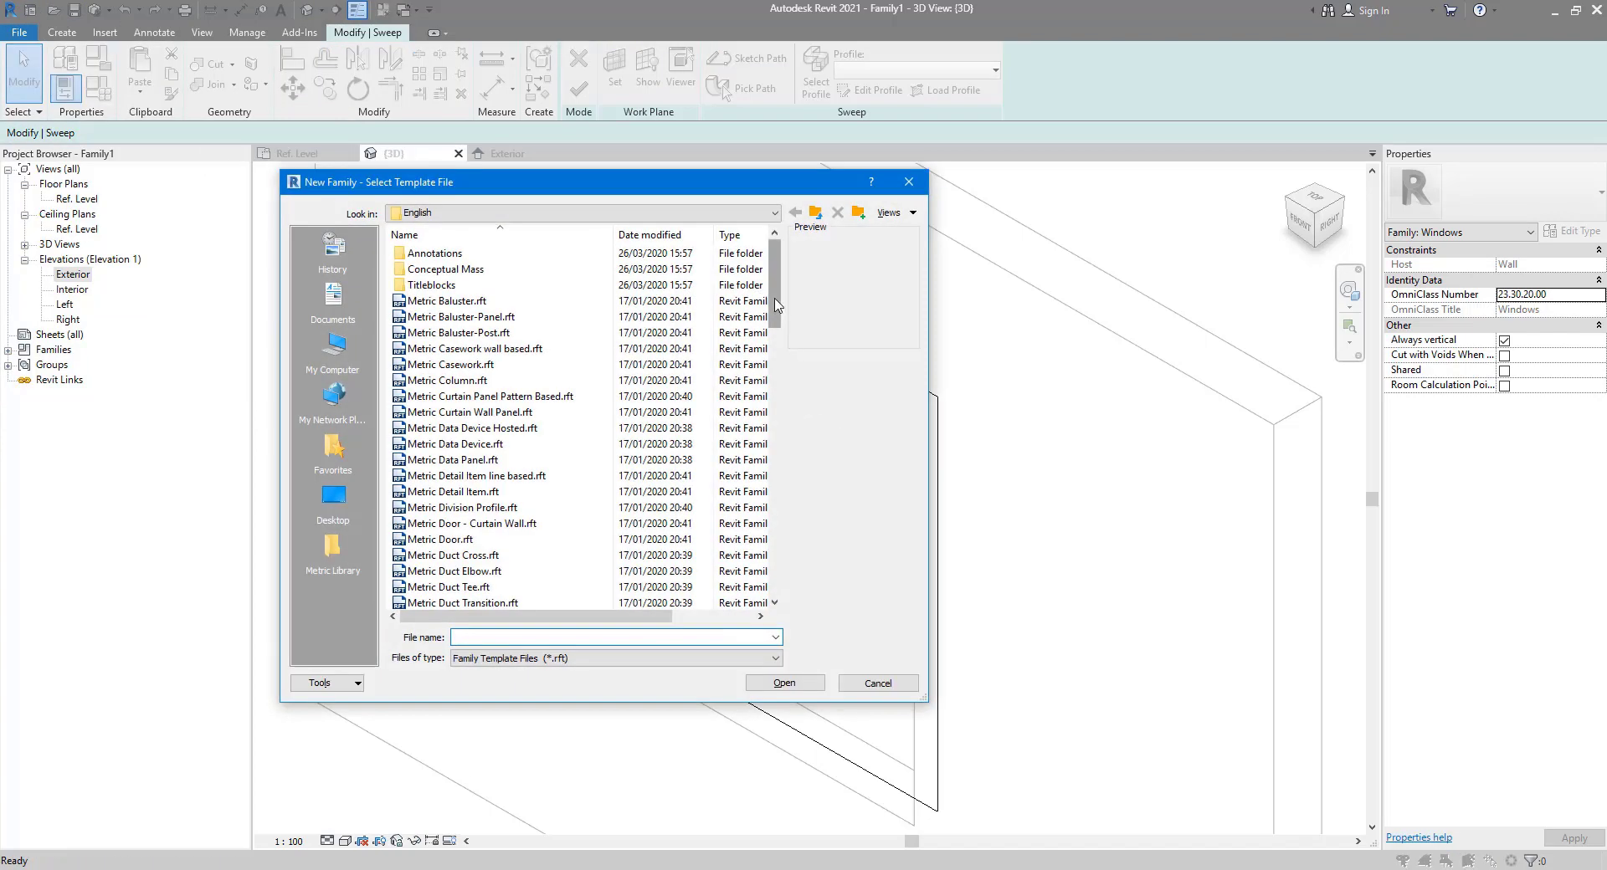
{"action": "left_click_drag", "start_coordinate": [777, 304], "coordinate": [791, 517]}
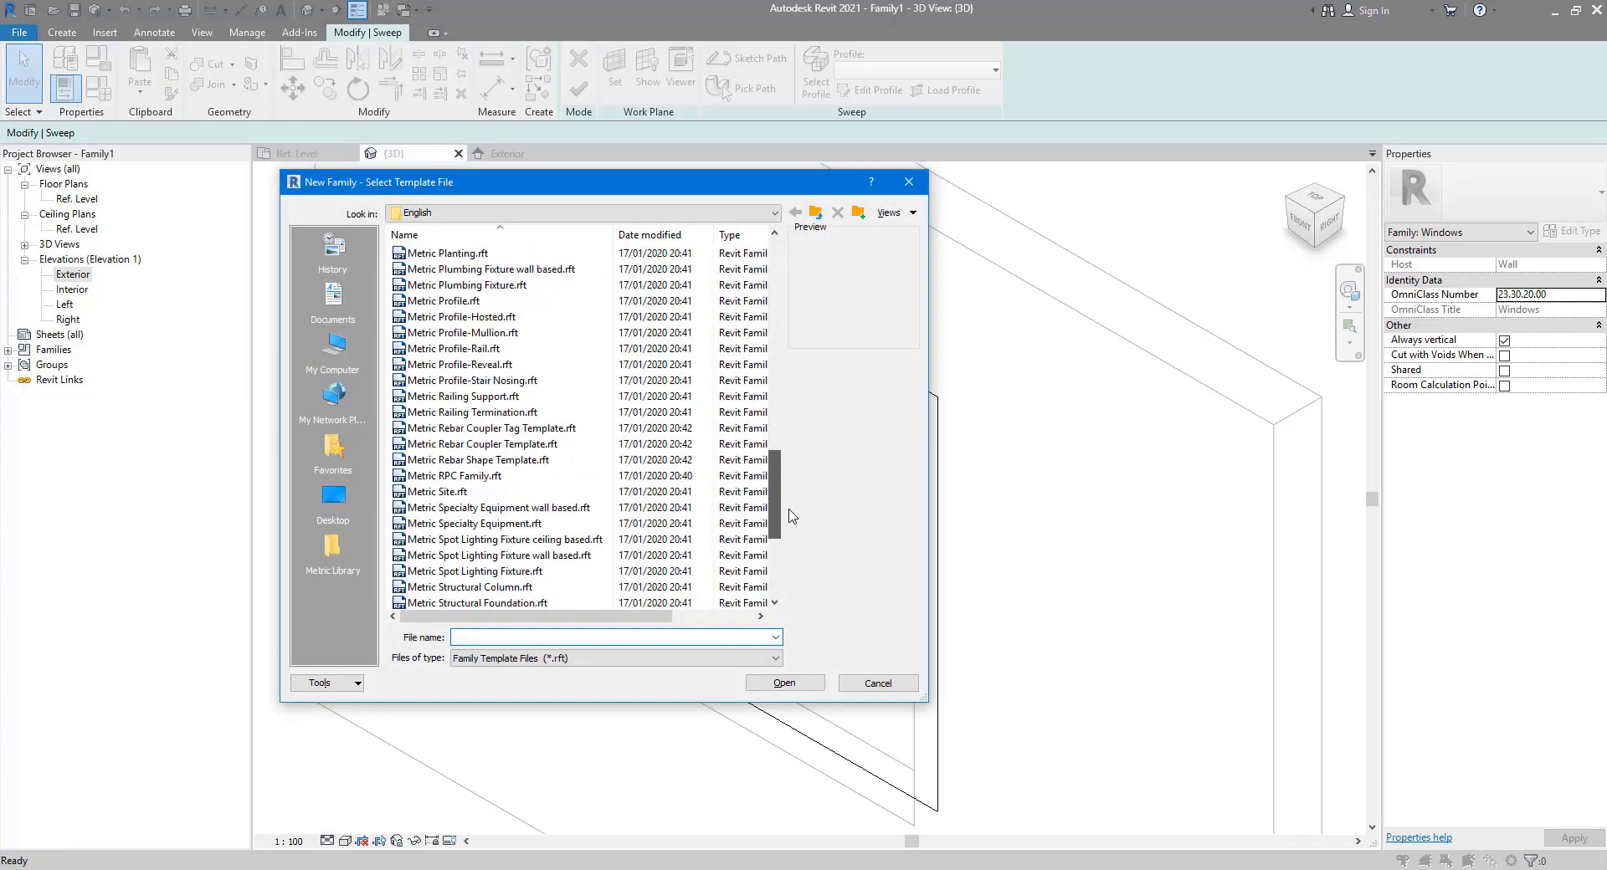
{"action": "left_click", "coordinate": [463, 301]}
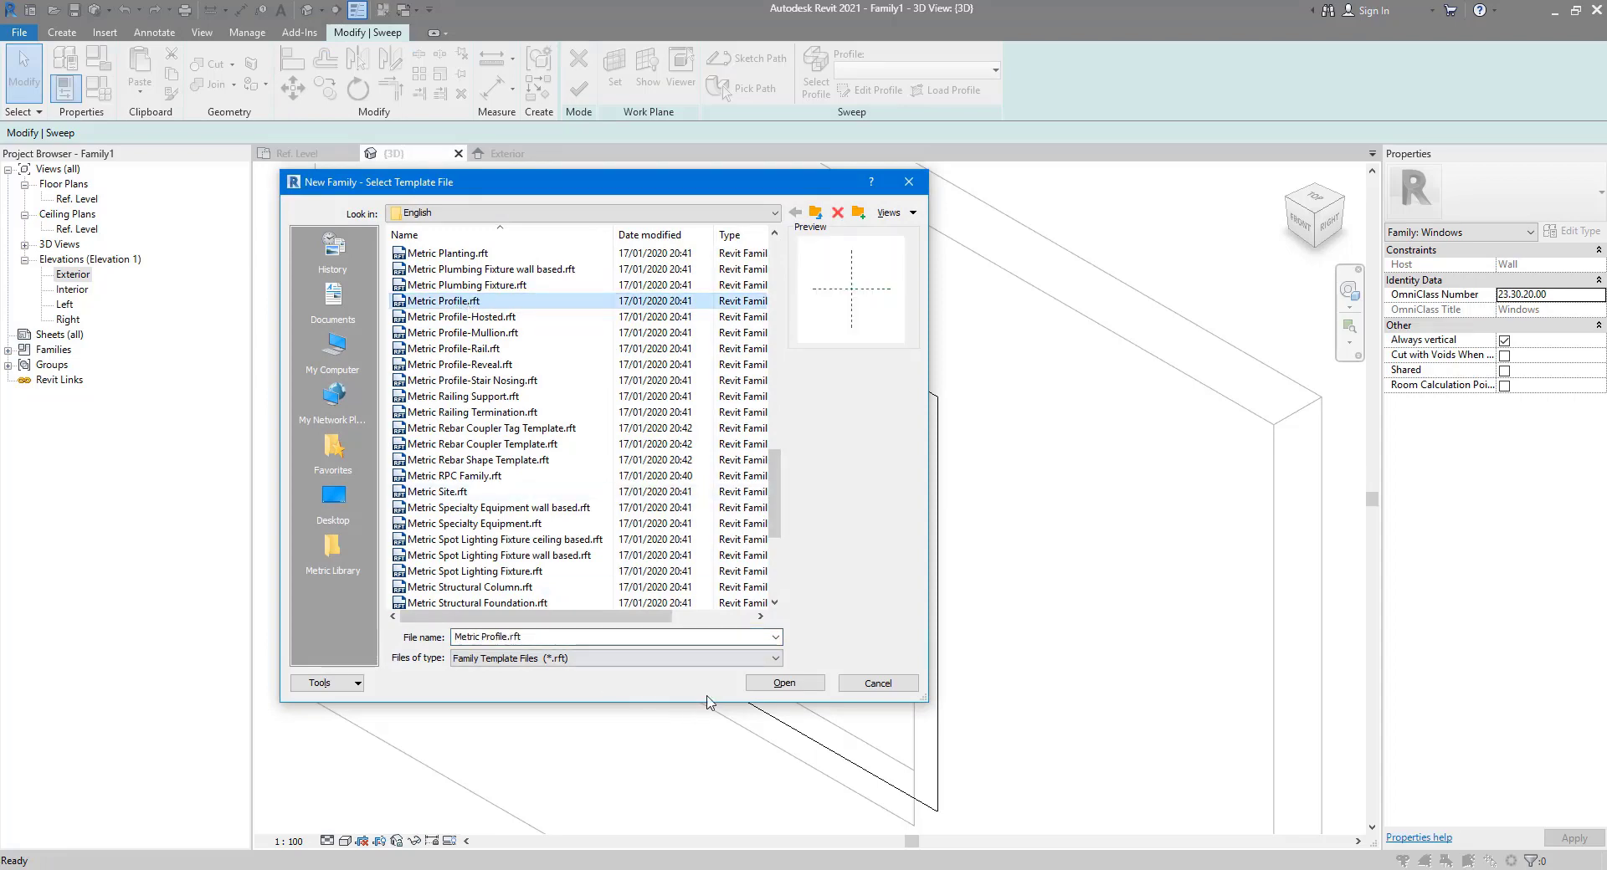
{"action": "left_click", "coordinate": [782, 684]}
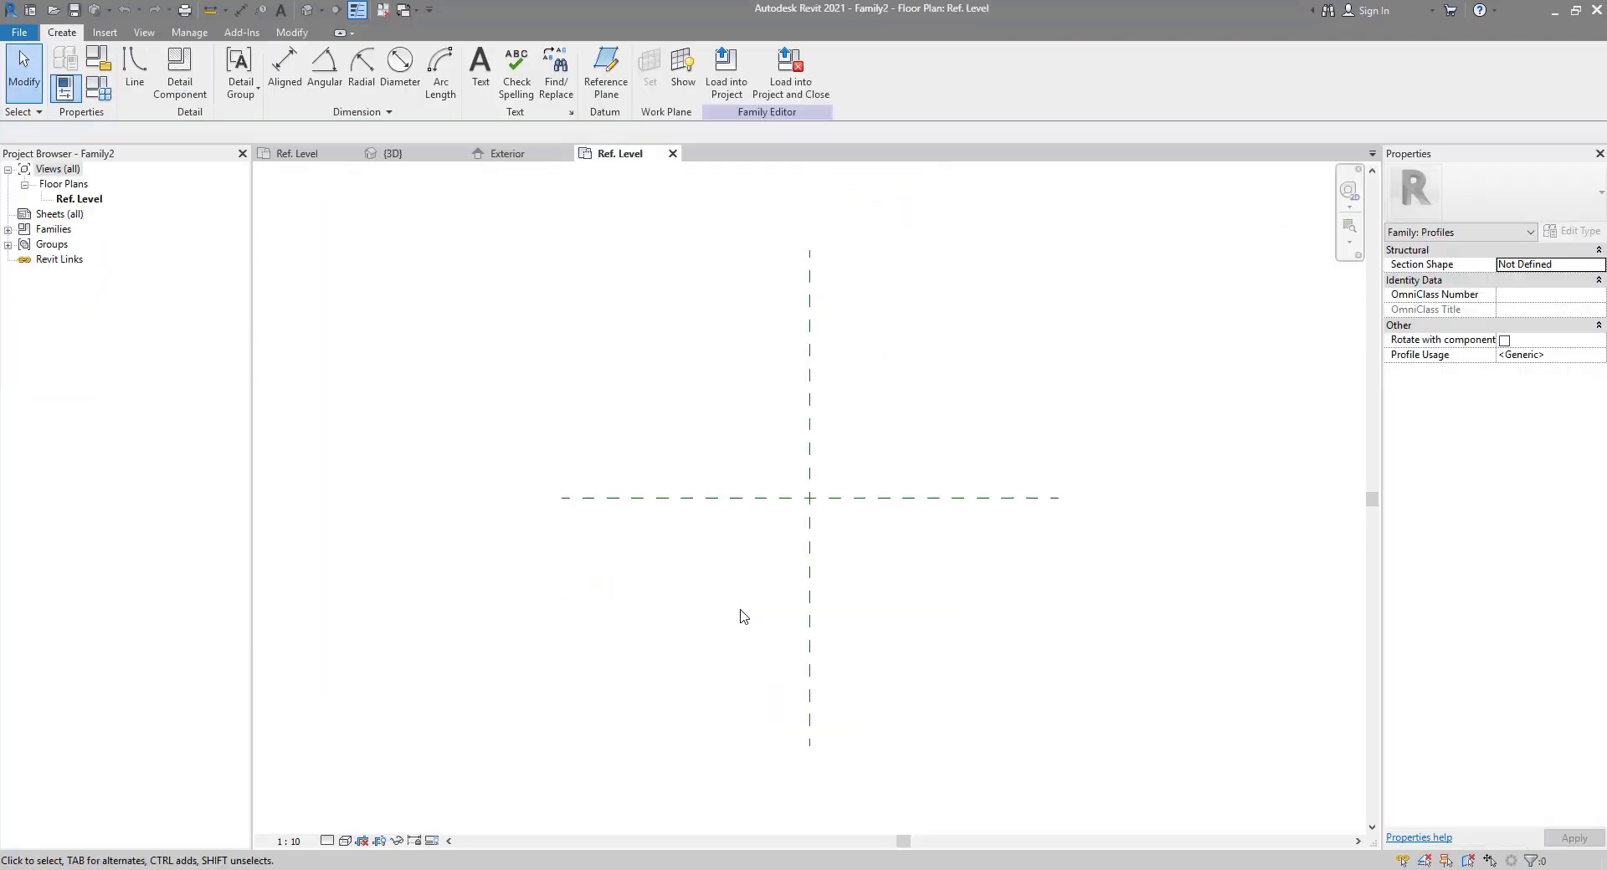
{"action": "left_click_drag", "start_coordinate": [890, 418], "coordinate": [755, 602]}
{"action": "left_click", "coordinate": [879, 542]}
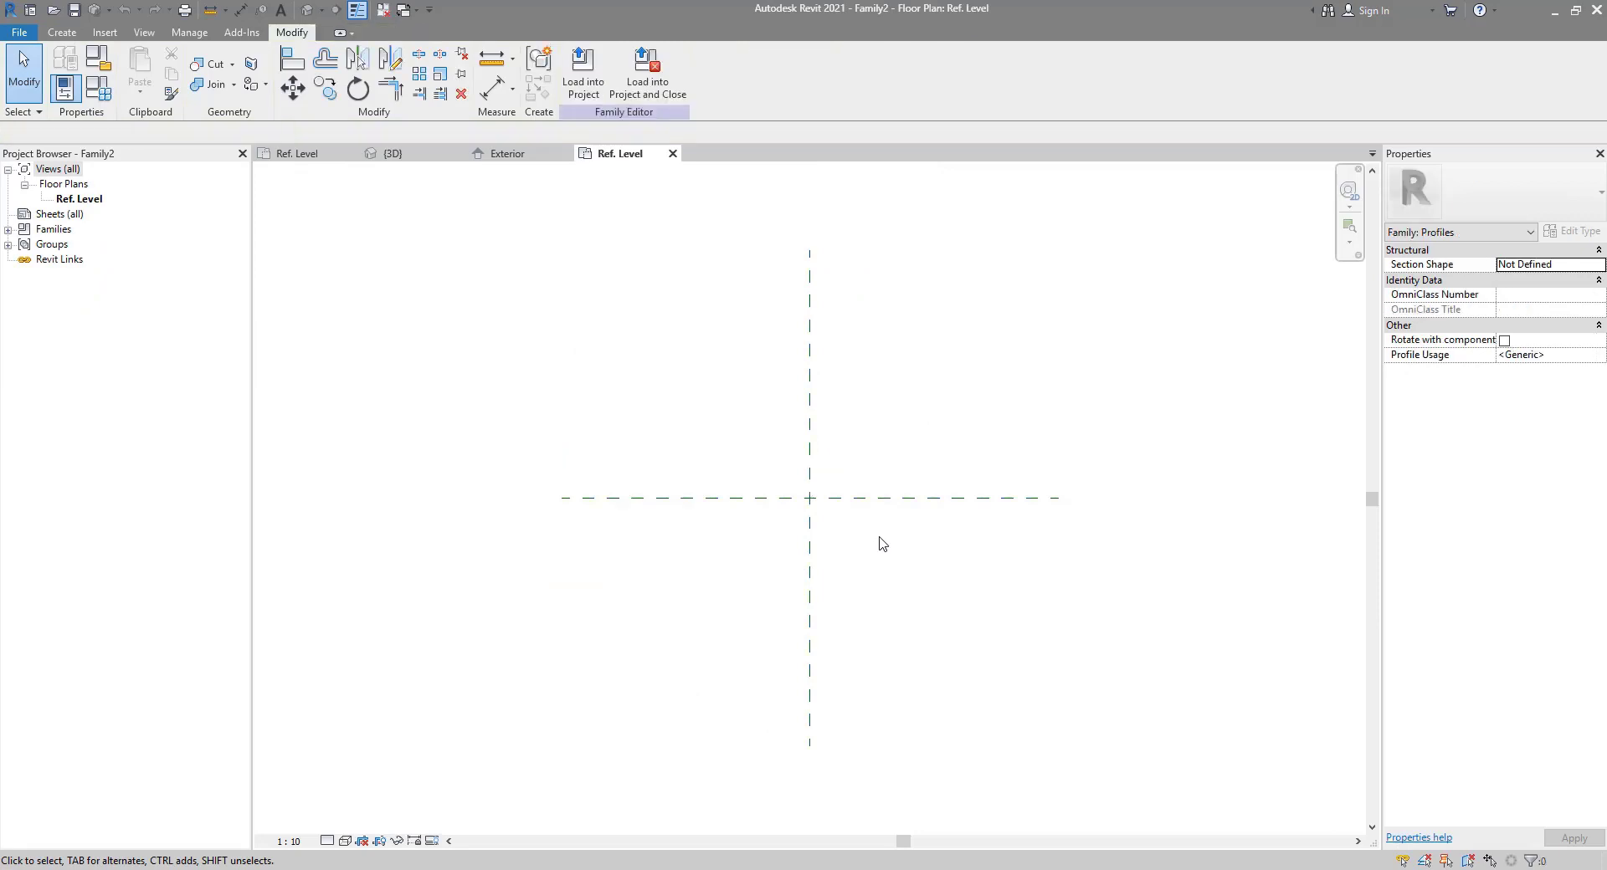
{"action": "left_click_drag", "start_coordinate": [880, 537], "coordinate": [787, 459]}
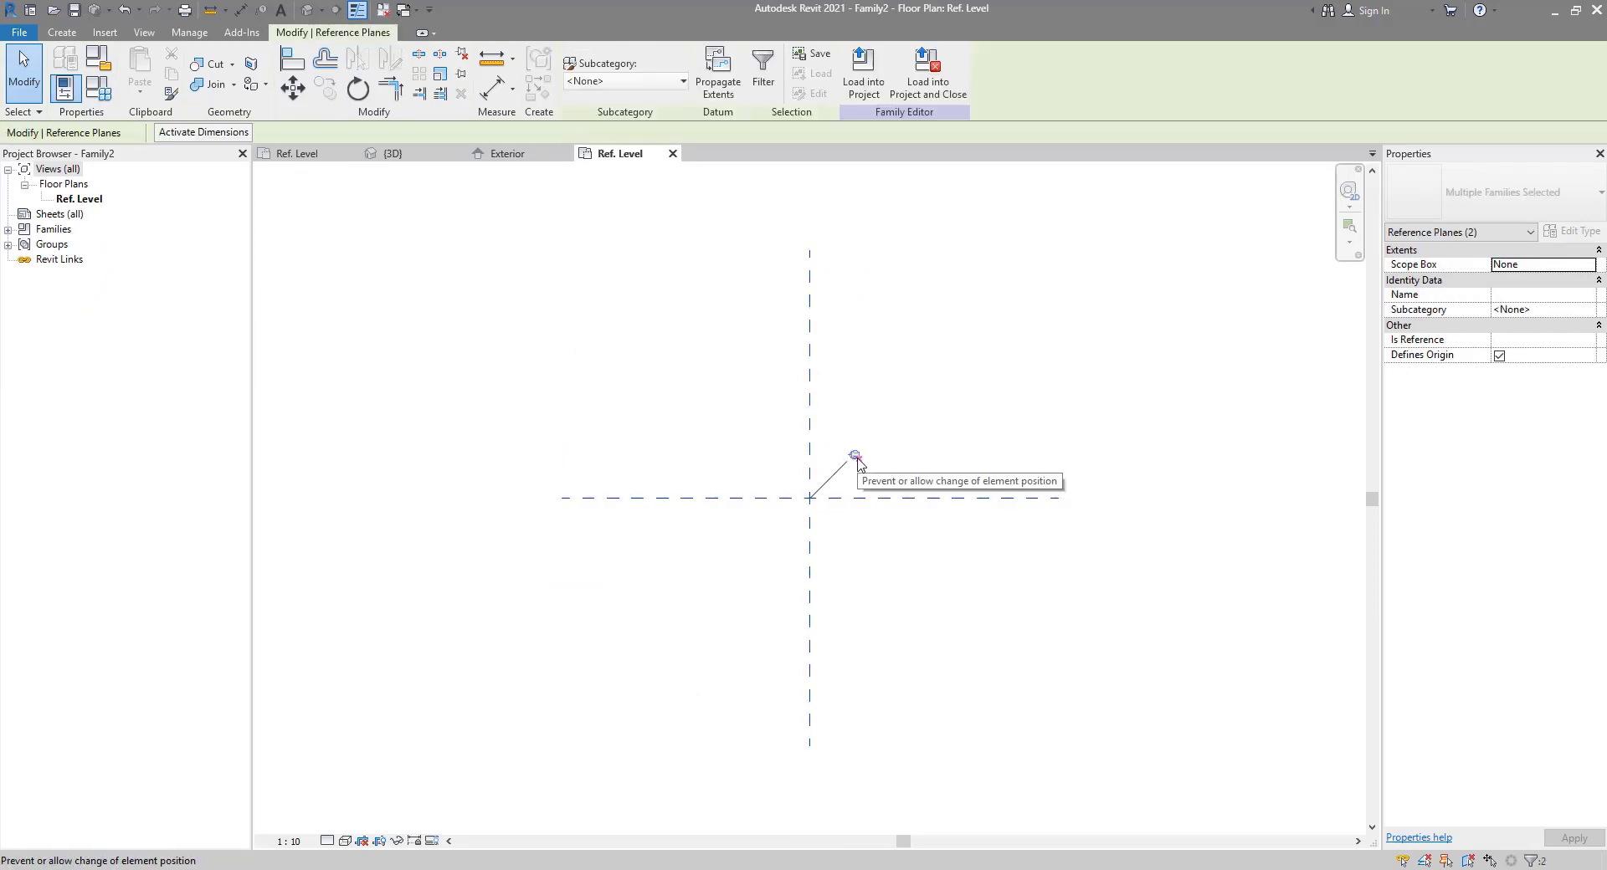
{"action": "key", "text": "ctrl+z"}
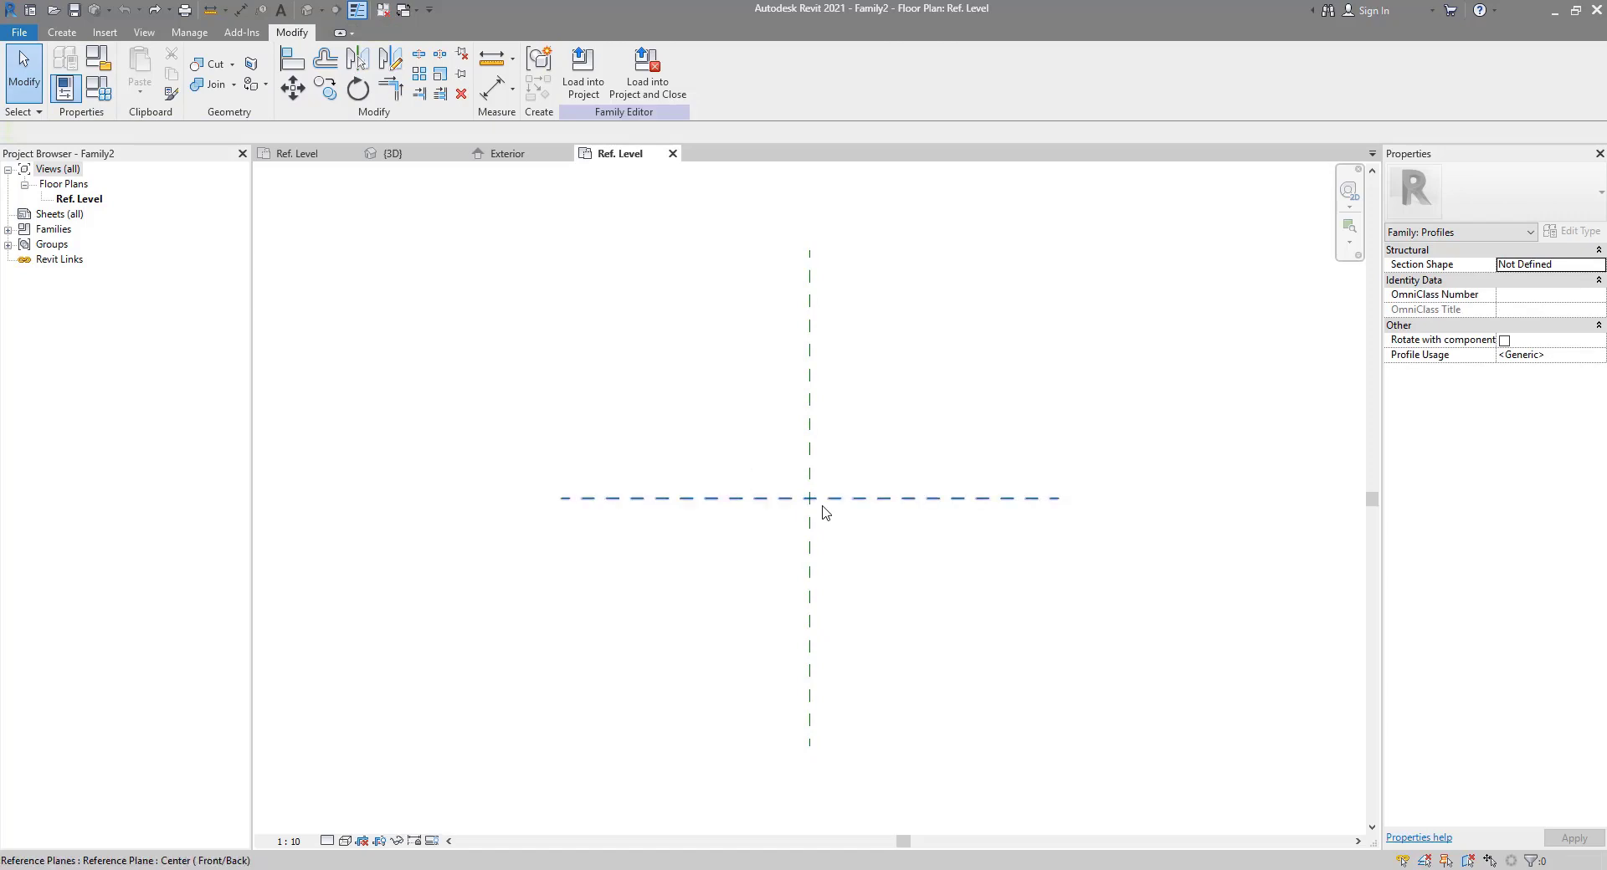
{"action": "left_click_drag", "start_coordinate": [834, 514], "coordinate": [1019, 685]}
{"action": "left_click_drag", "start_coordinate": [785, 480], "coordinate": [643, 332]}
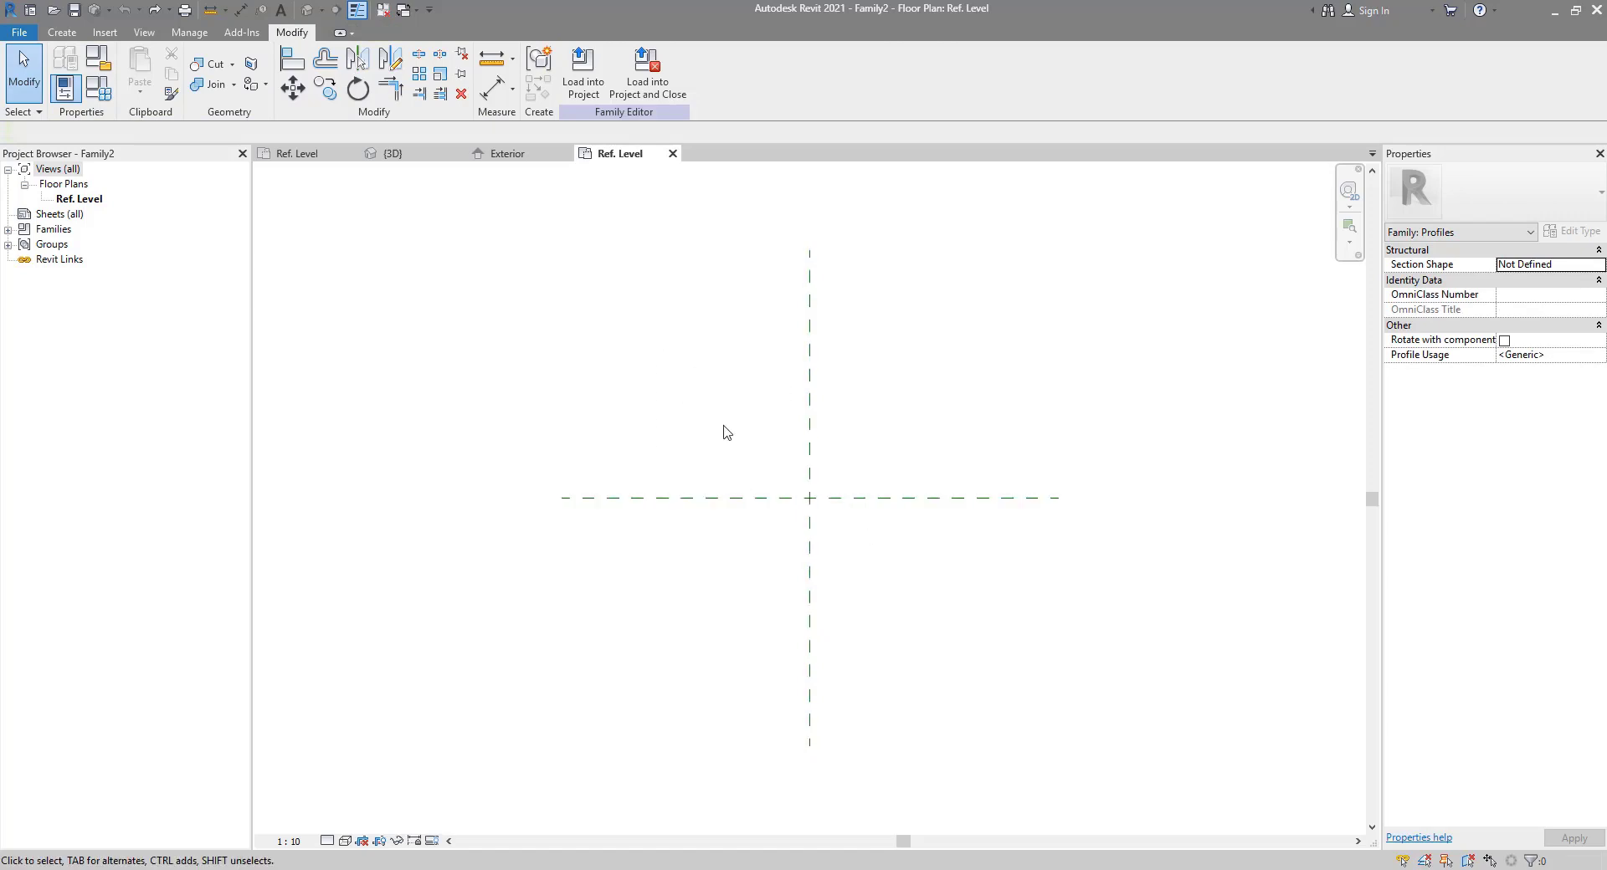
{"action": "left_click_drag", "start_coordinate": [718, 422], "coordinate": [892, 493]}
Step: Draw a rectangle about 240 mm wide and 100 mm high across the vertical reference plane, just above the horizontal one
{"action": "left_click", "coordinate": [62, 32]}
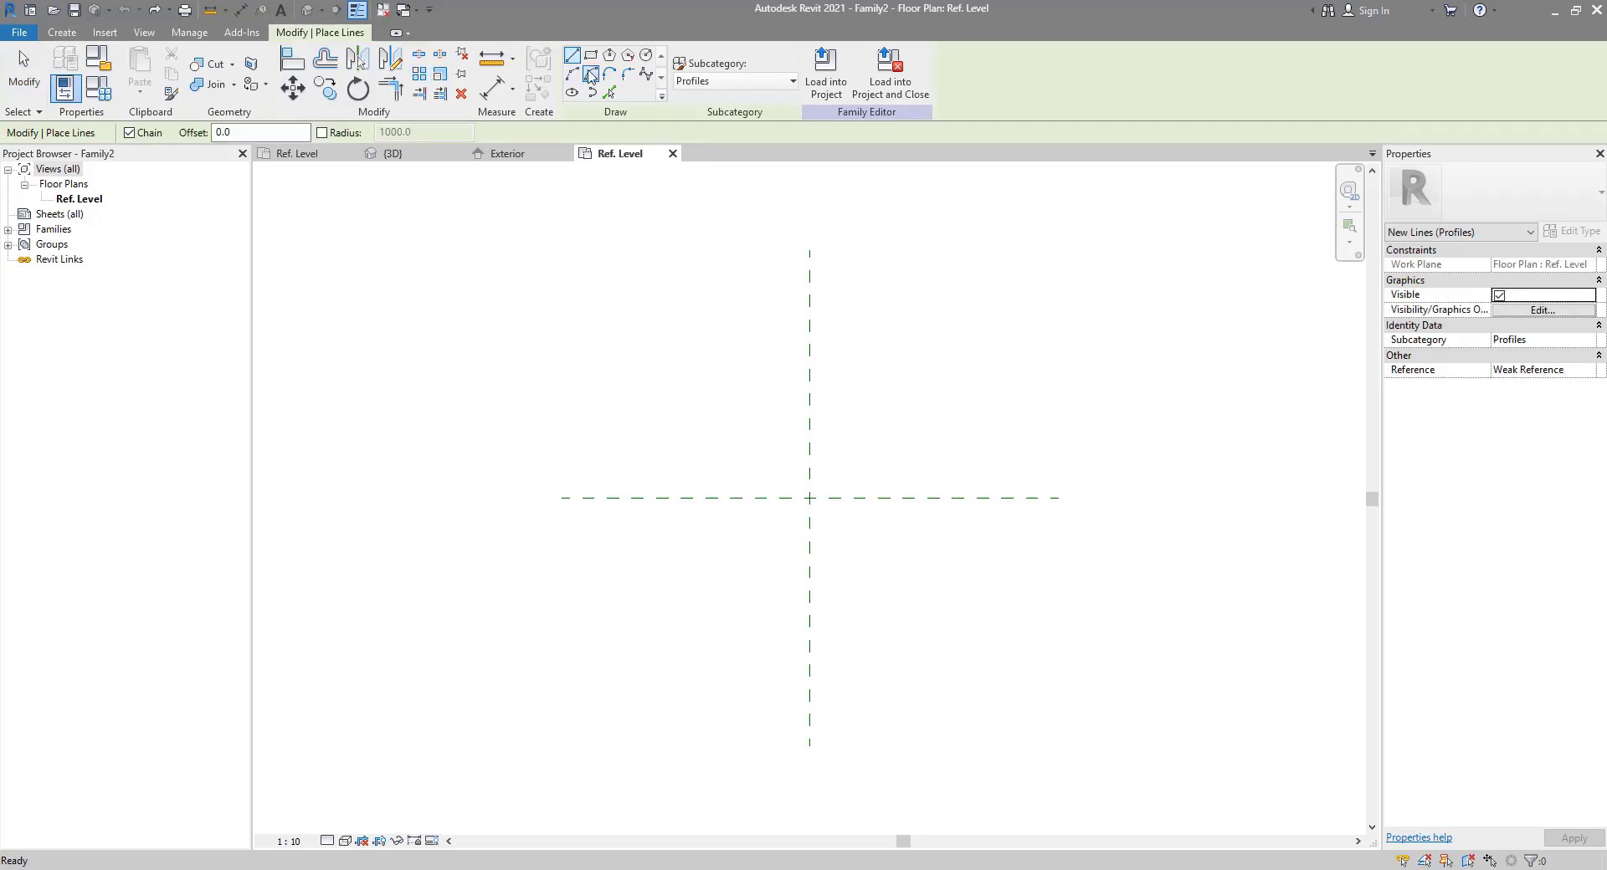
{"action": "left_click", "coordinate": [590, 55]}
{"action": "left_click", "coordinate": [768, 403]}
{"action": "left_click", "coordinate": [868, 443]}
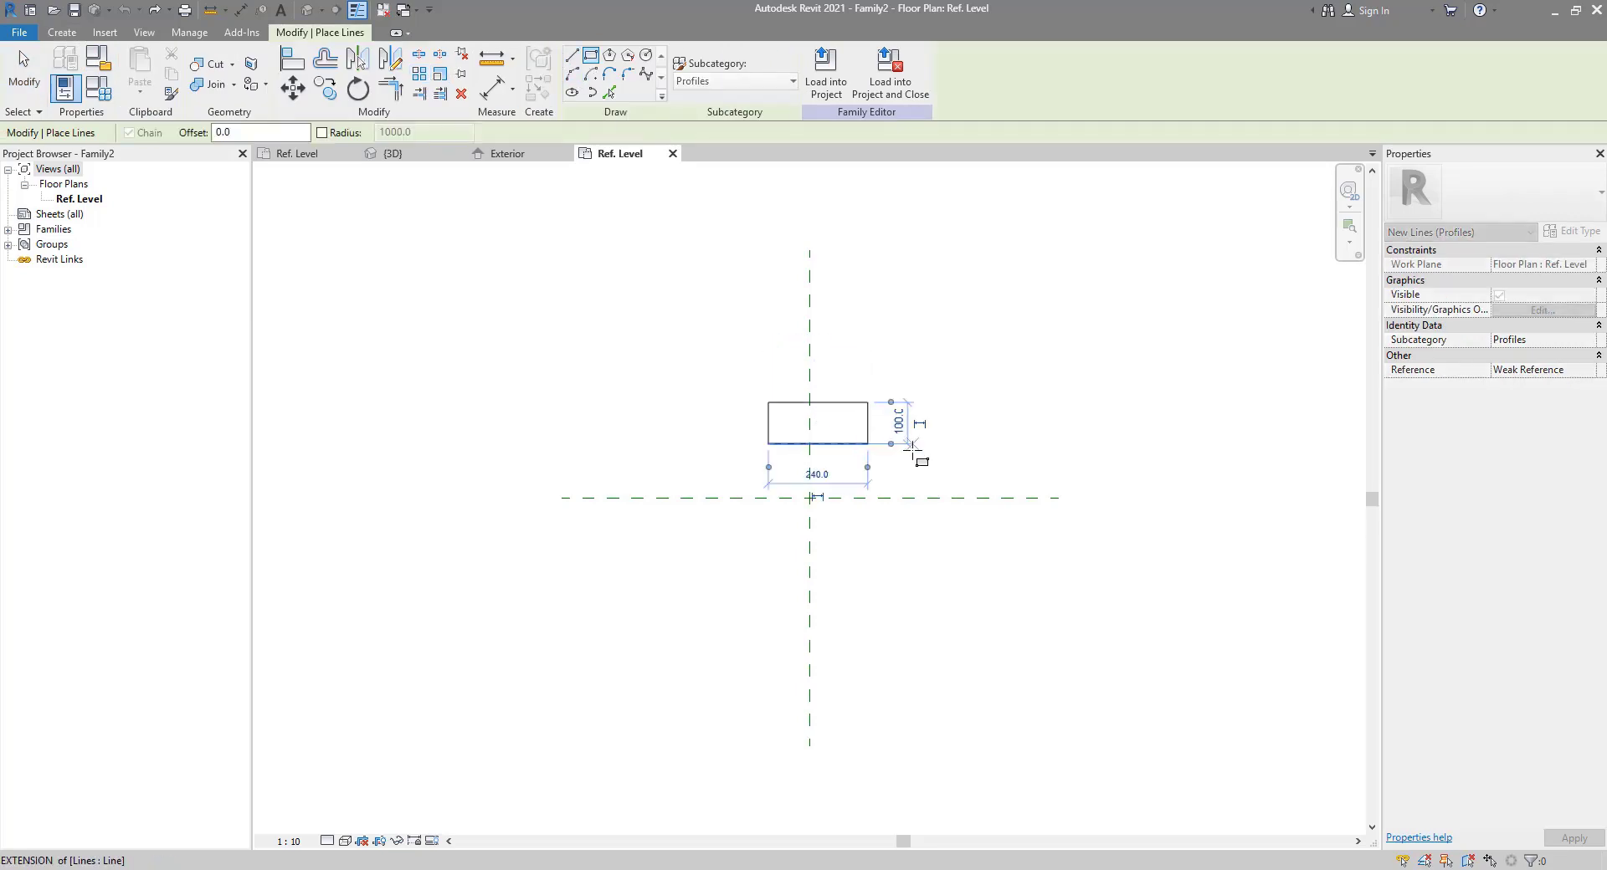
Step: Set the rectangle's width to 100 mm and its height to 50 mm, and finish placing lines
{"action": "left_click", "coordinate": [818, 474]}
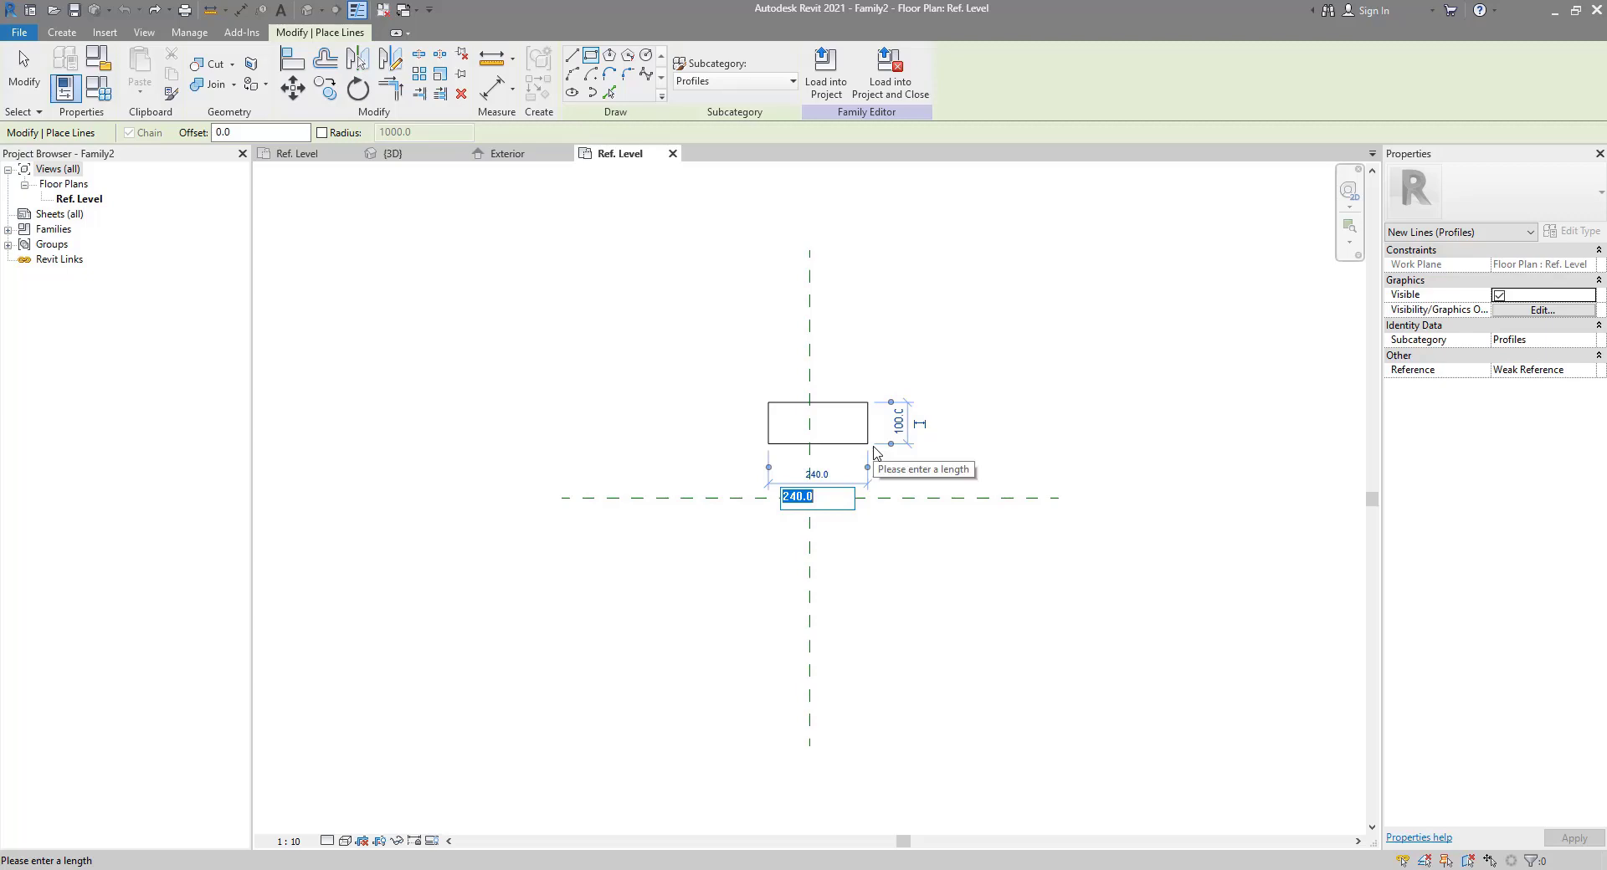
{"action": "type", "text": "1"}
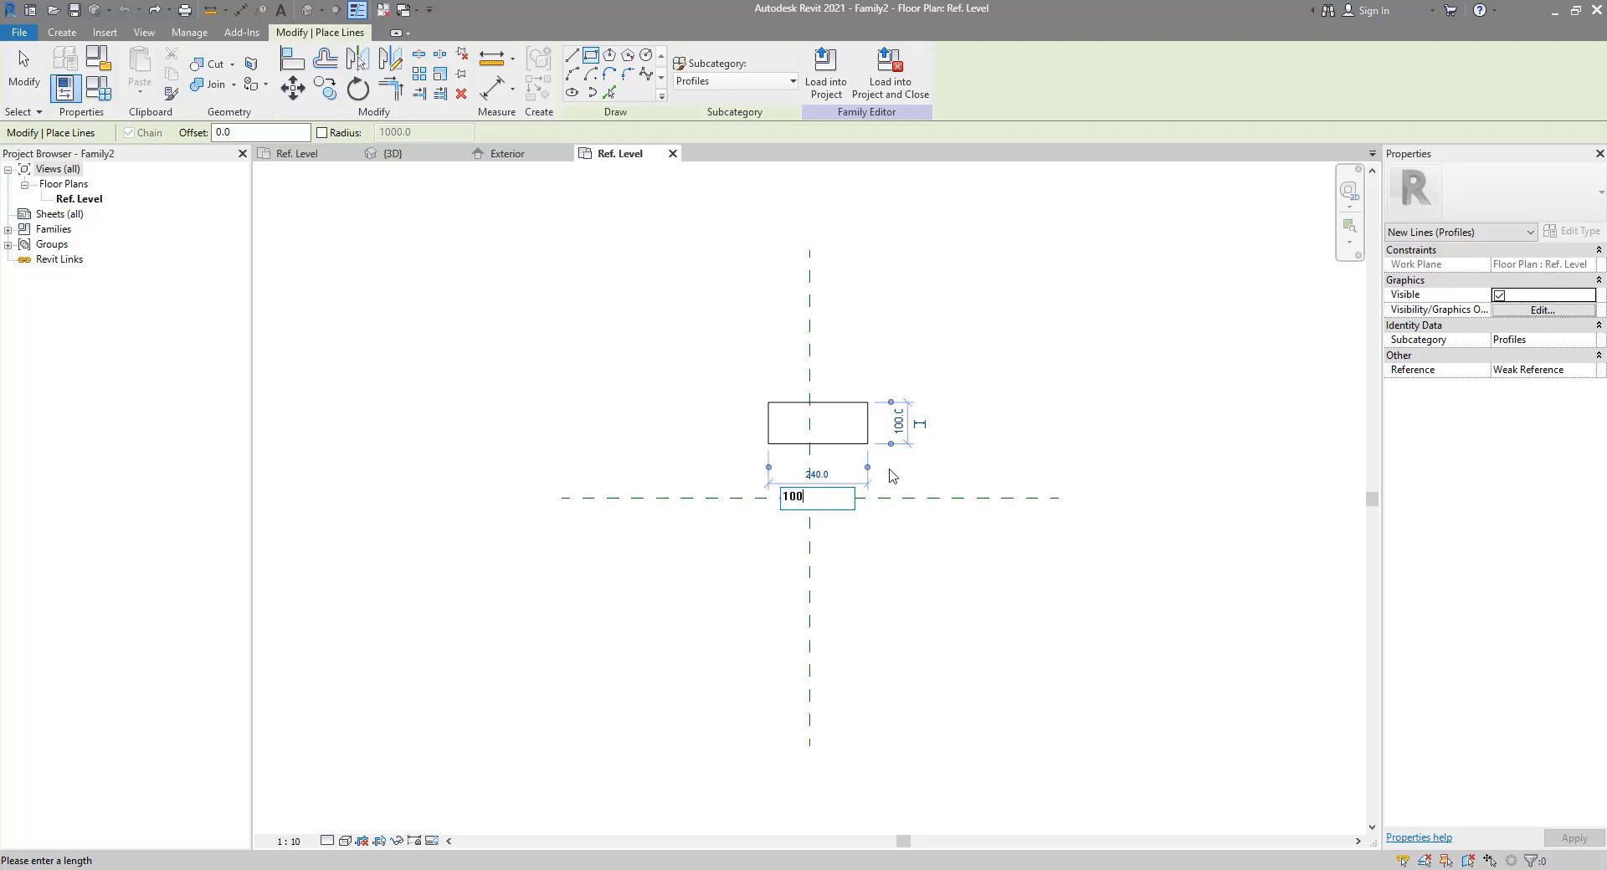
{"action": "type", "text": "00"}
{"action": "key", "text": "Return"}
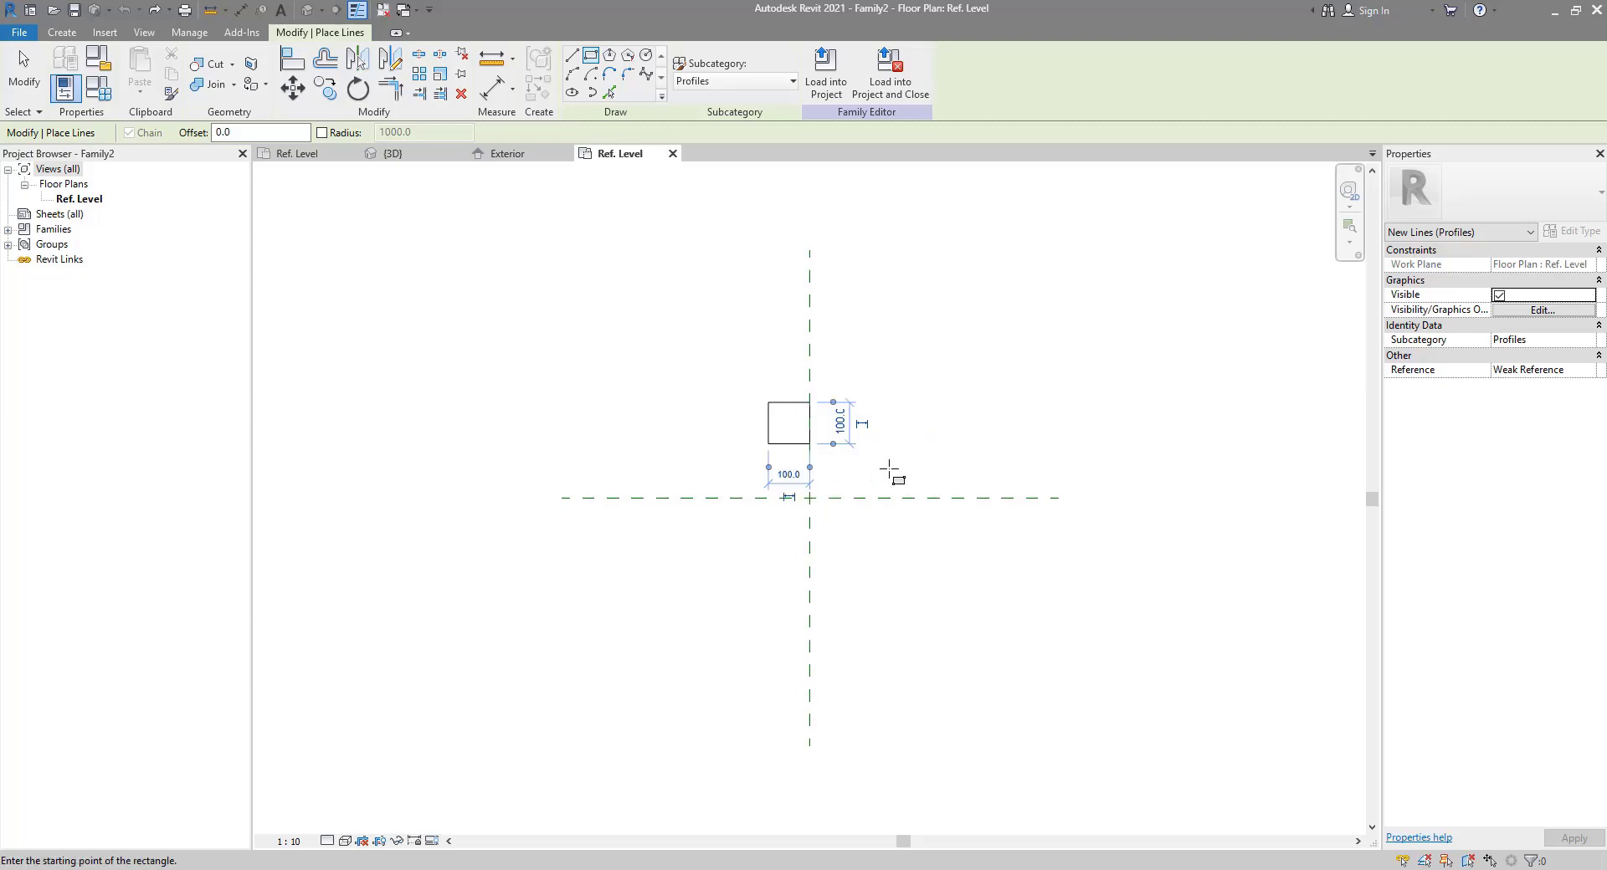
{"action": "left_click", "coordinate": [842, 427]}
{"action": "type", "text": "50"}
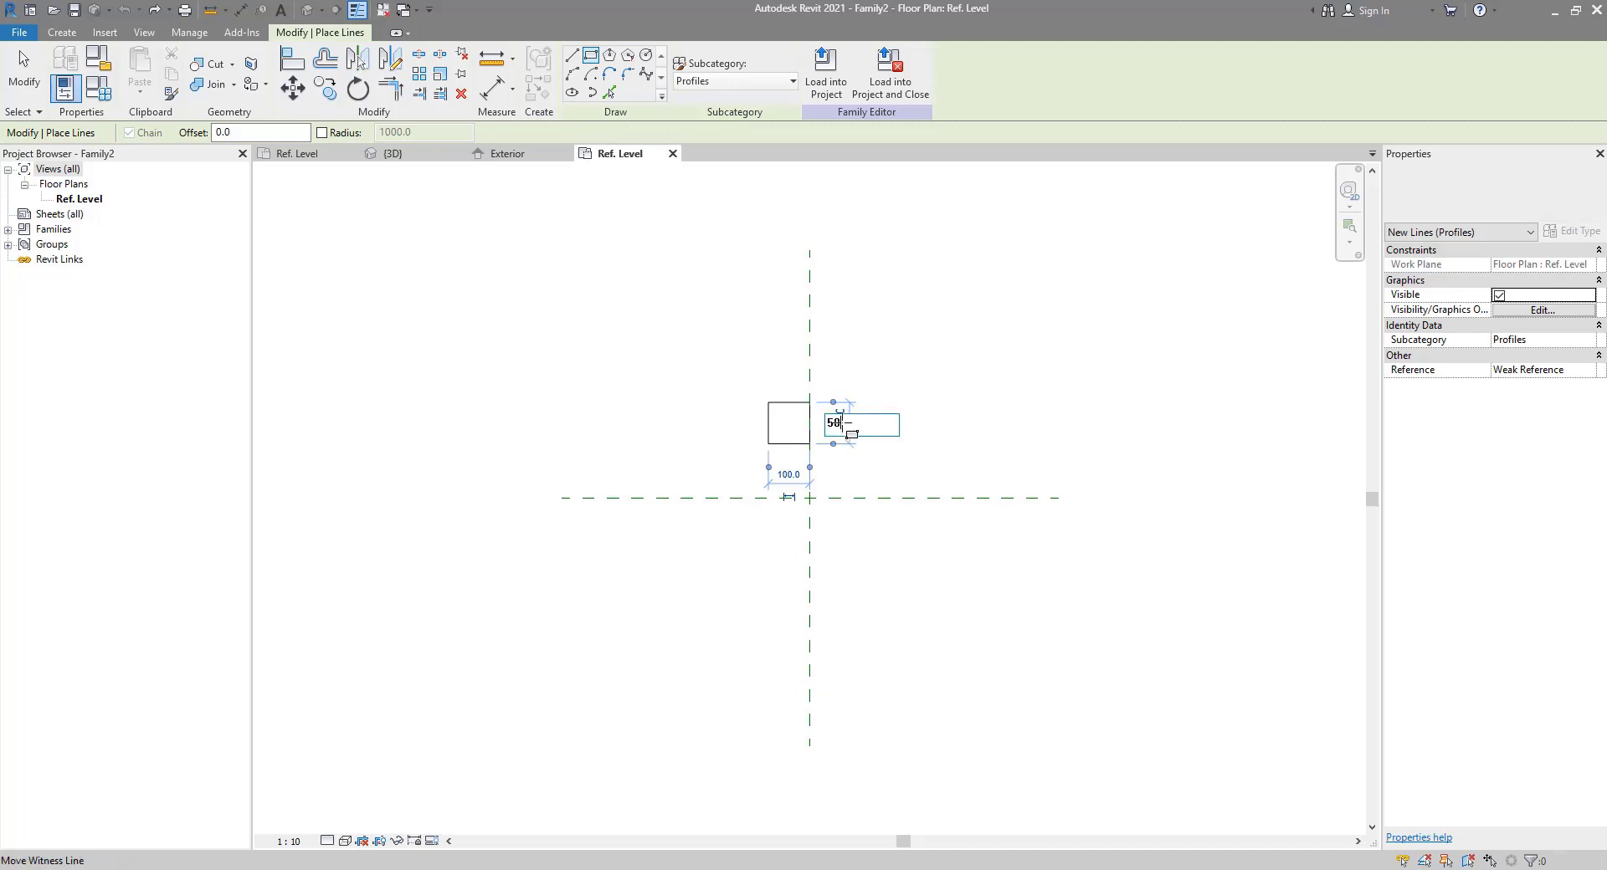
{"action": "key", "text": "Return"}
{"action": "left_click", "coordinate": [40, 79]}
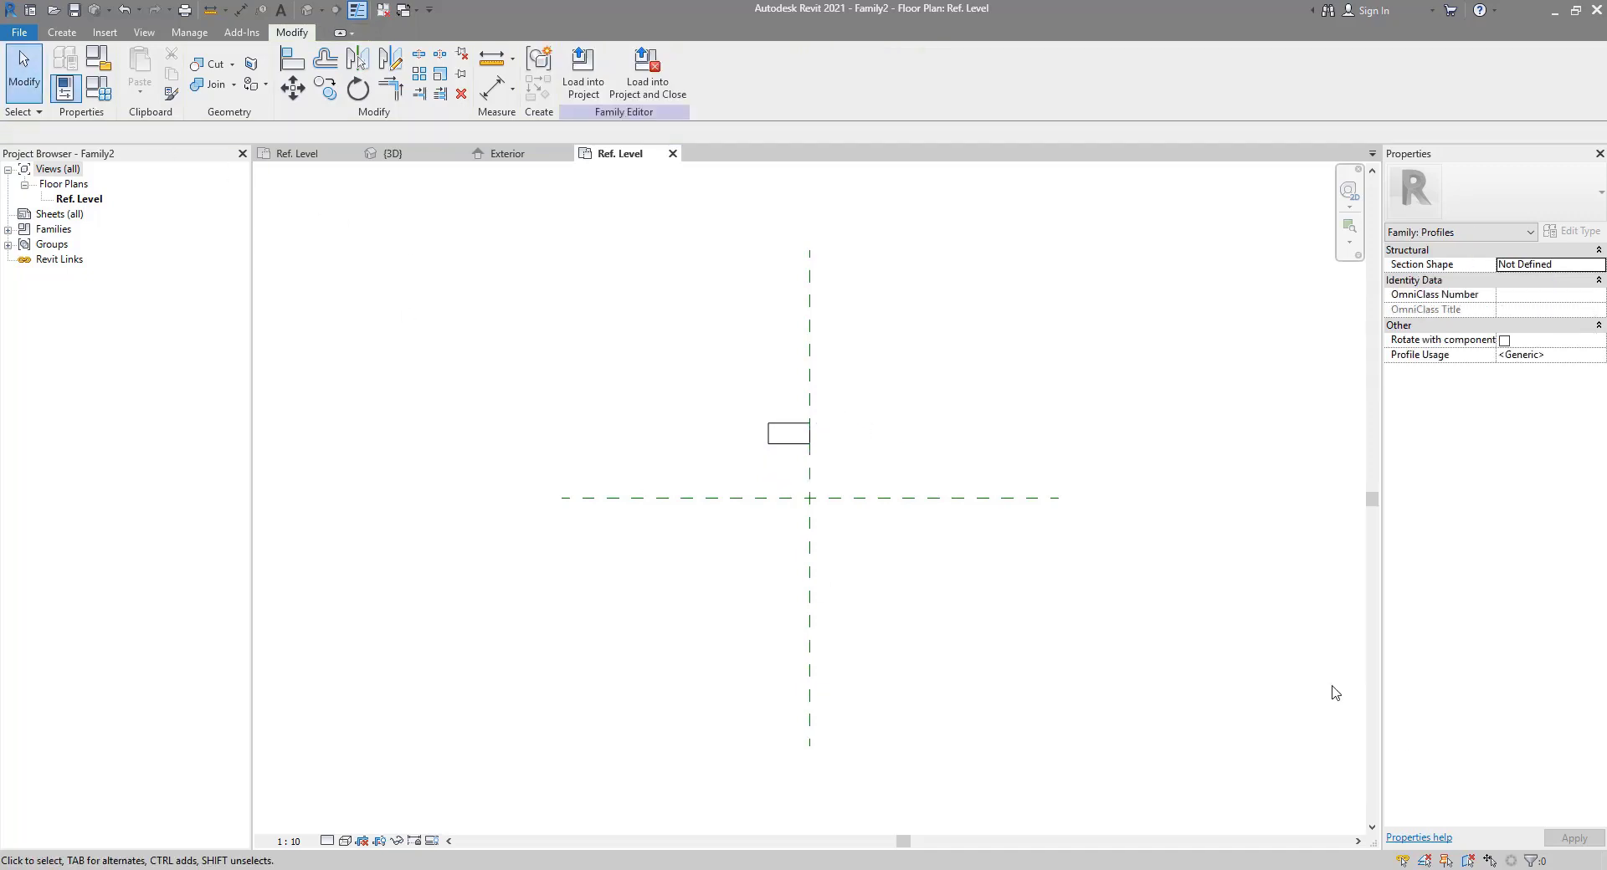
Step: Move the whole rectangle so the midpoint of its bottom line sits on the intersection of the two reference planes
{"action": "scroll", "coordinate": [825, 460], "scroll_direction": "up", "scroll_amount": 2}
{"action": "left_click_drag", "start_coordinate": [667, 334], "coordinate": [911, 530]}
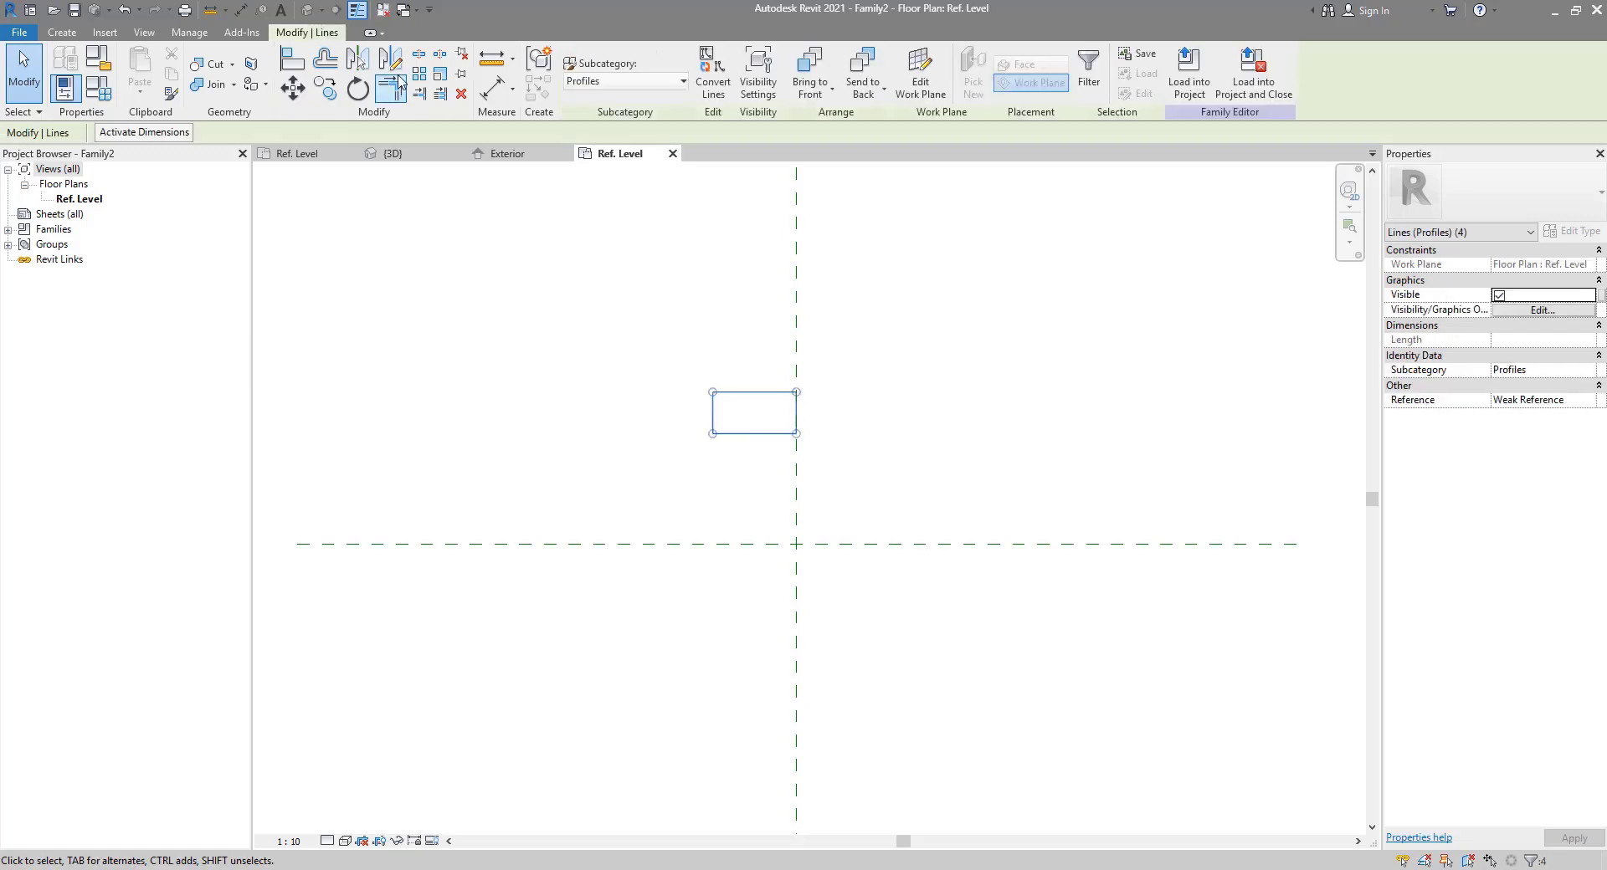
{"action": "left_click", "coordinate": [303, 90]}
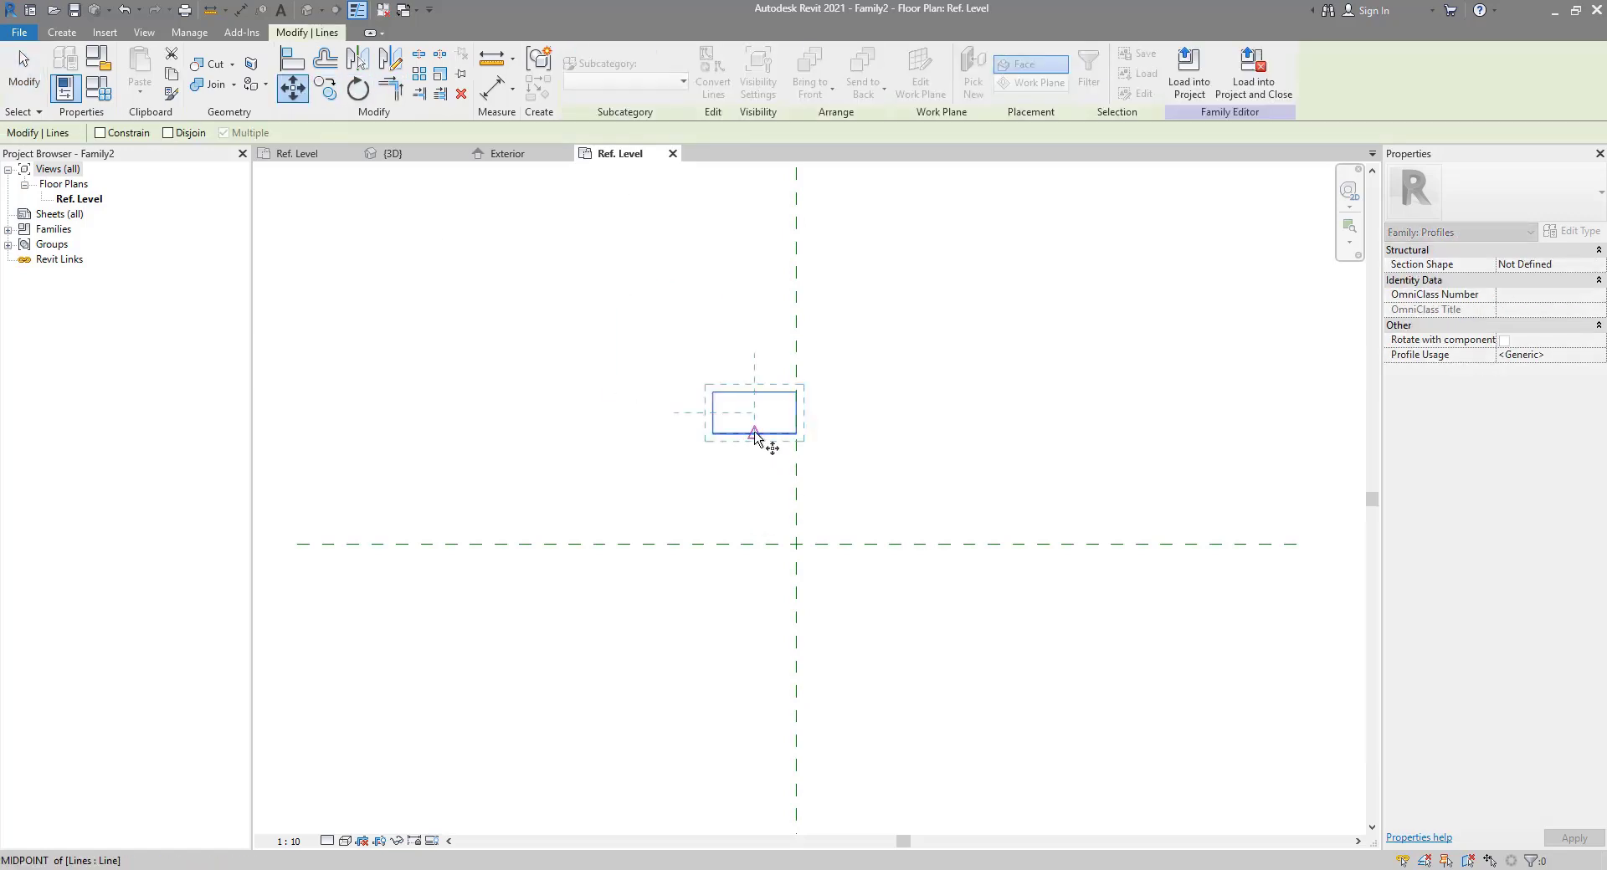
{"action": "left_click", "coordinate": [754, 433]}
{"action": "scroll", "coordinate": [834, 481], "scroll_direction": "up", "scroll_amount": 2}
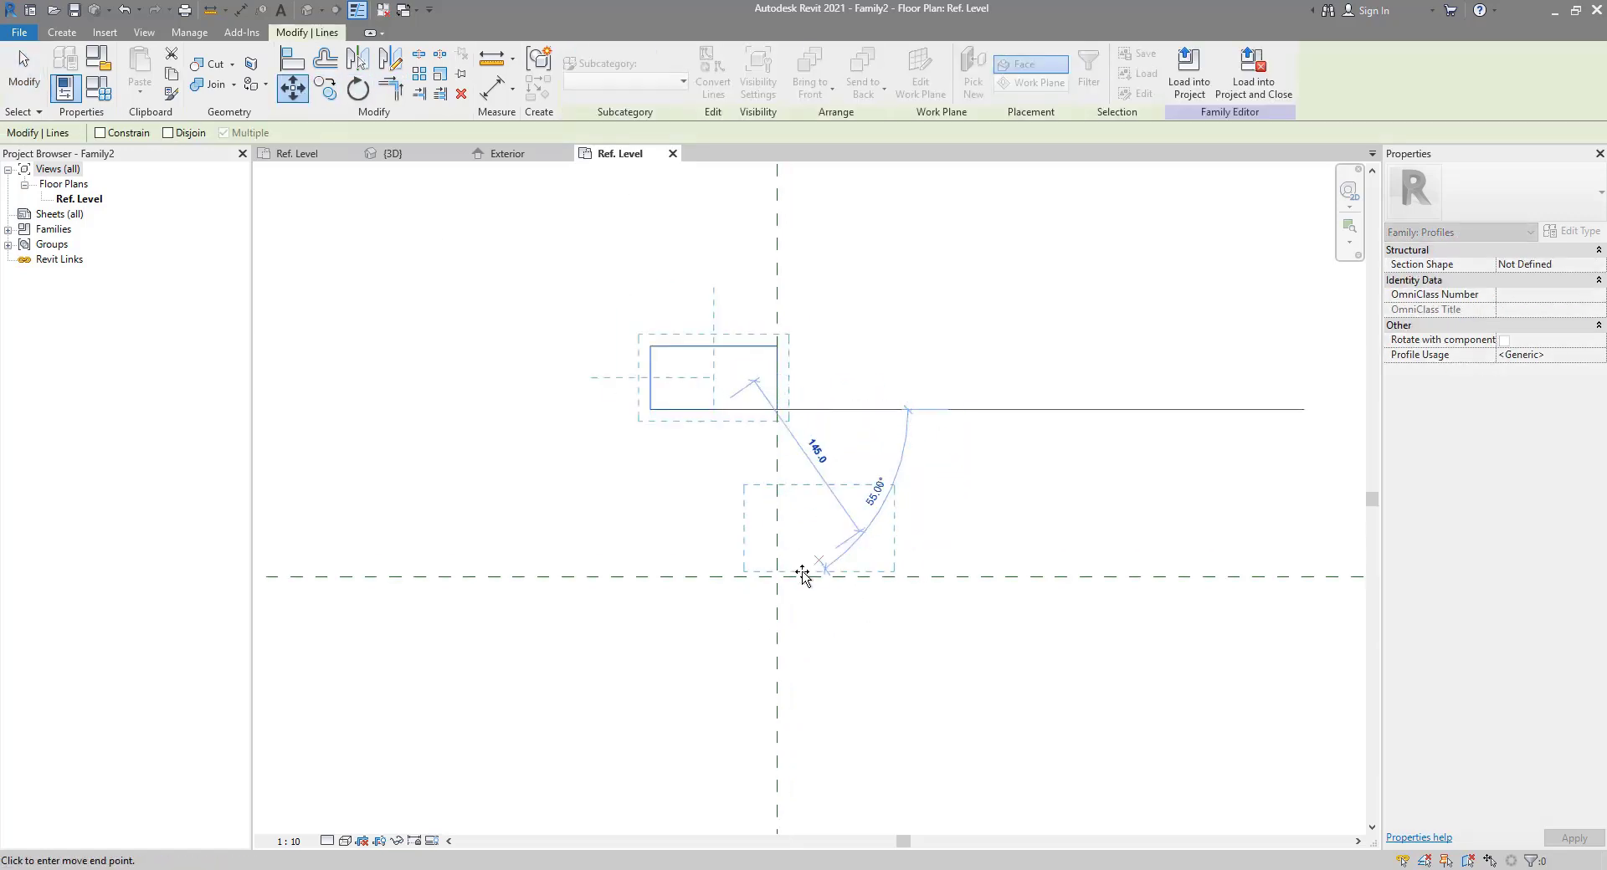
{"action": "left_click", "coordinate": [777, 576]}
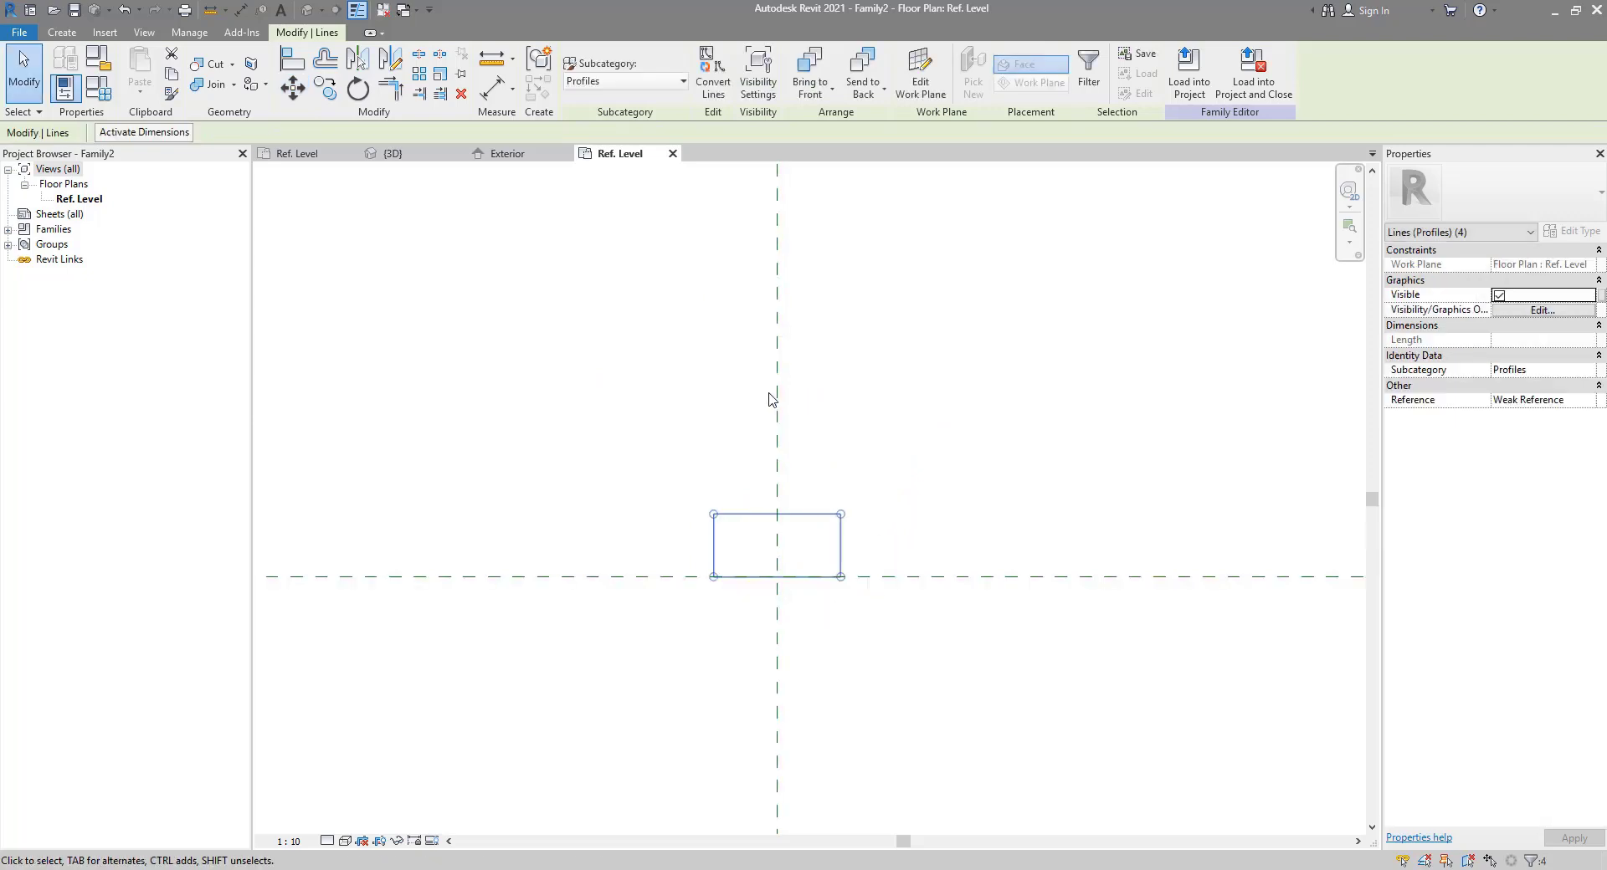
Step: Align the rectangle's bottom line to the horizontal Center (Front/Back) reference plane
{"action": "left_click", "coordinate": [778, 332]}
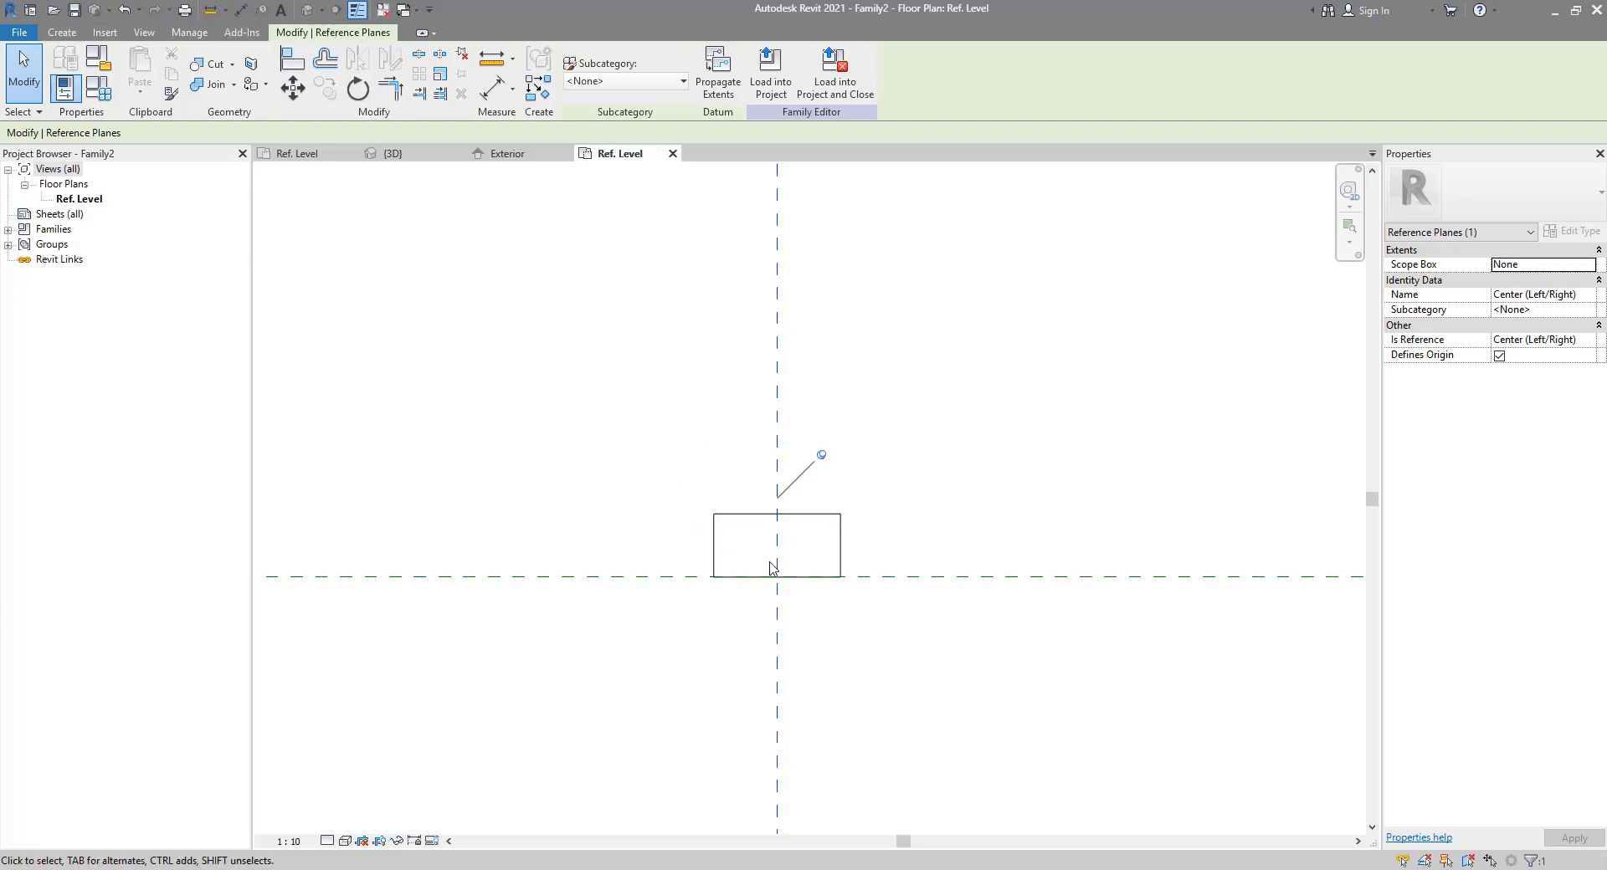
{"action": "left_click", "coordinate": [292, 58]}
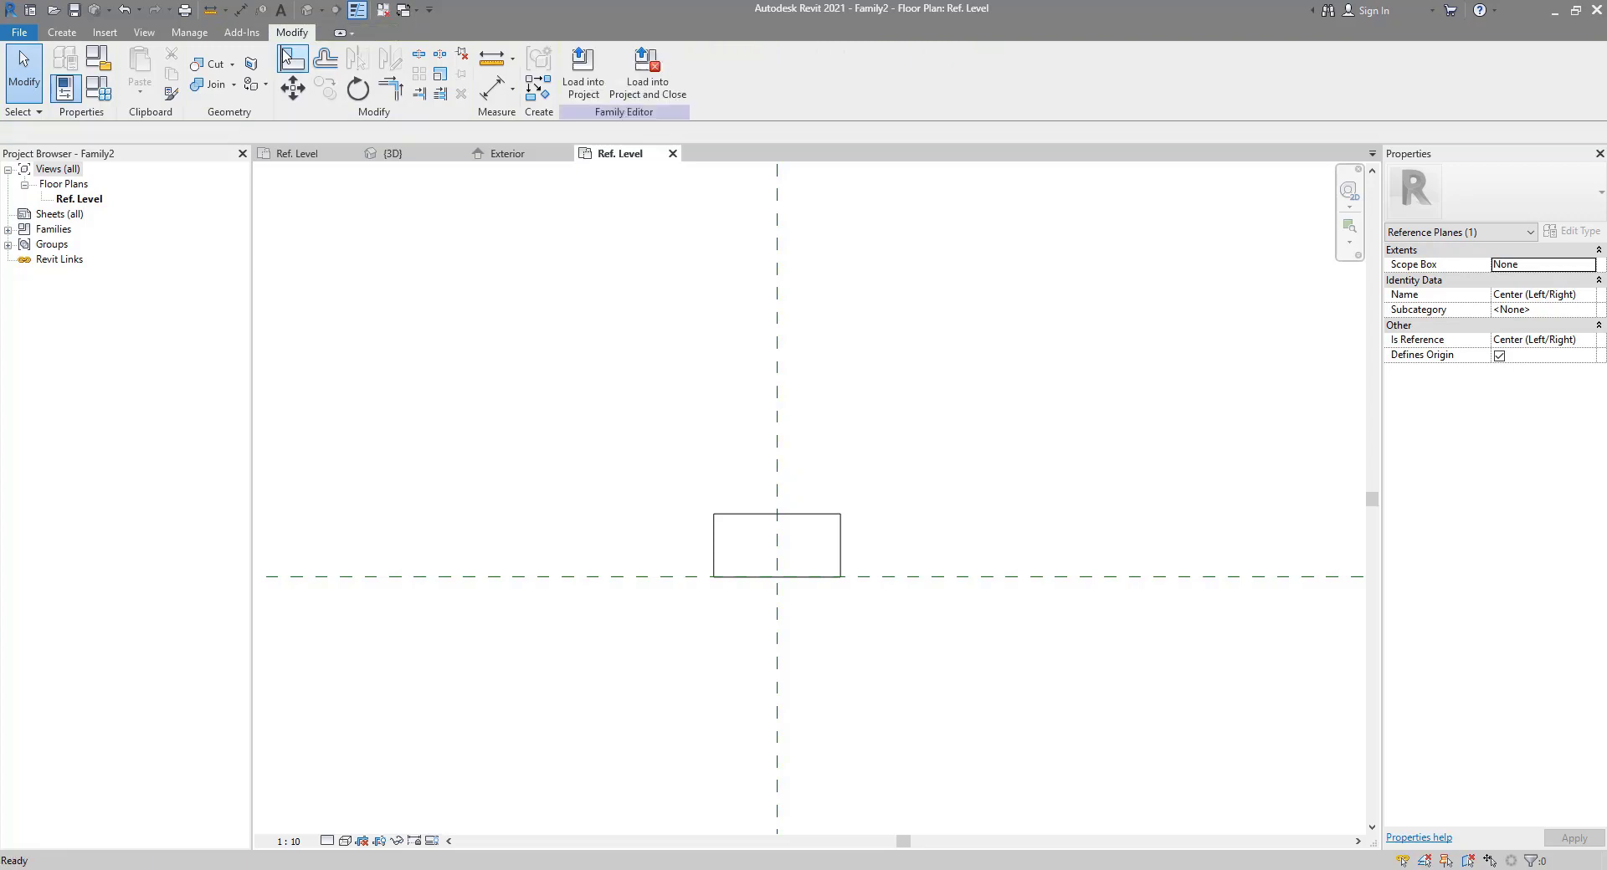
{"action": "left_click", "coordinate": [866, 577]}
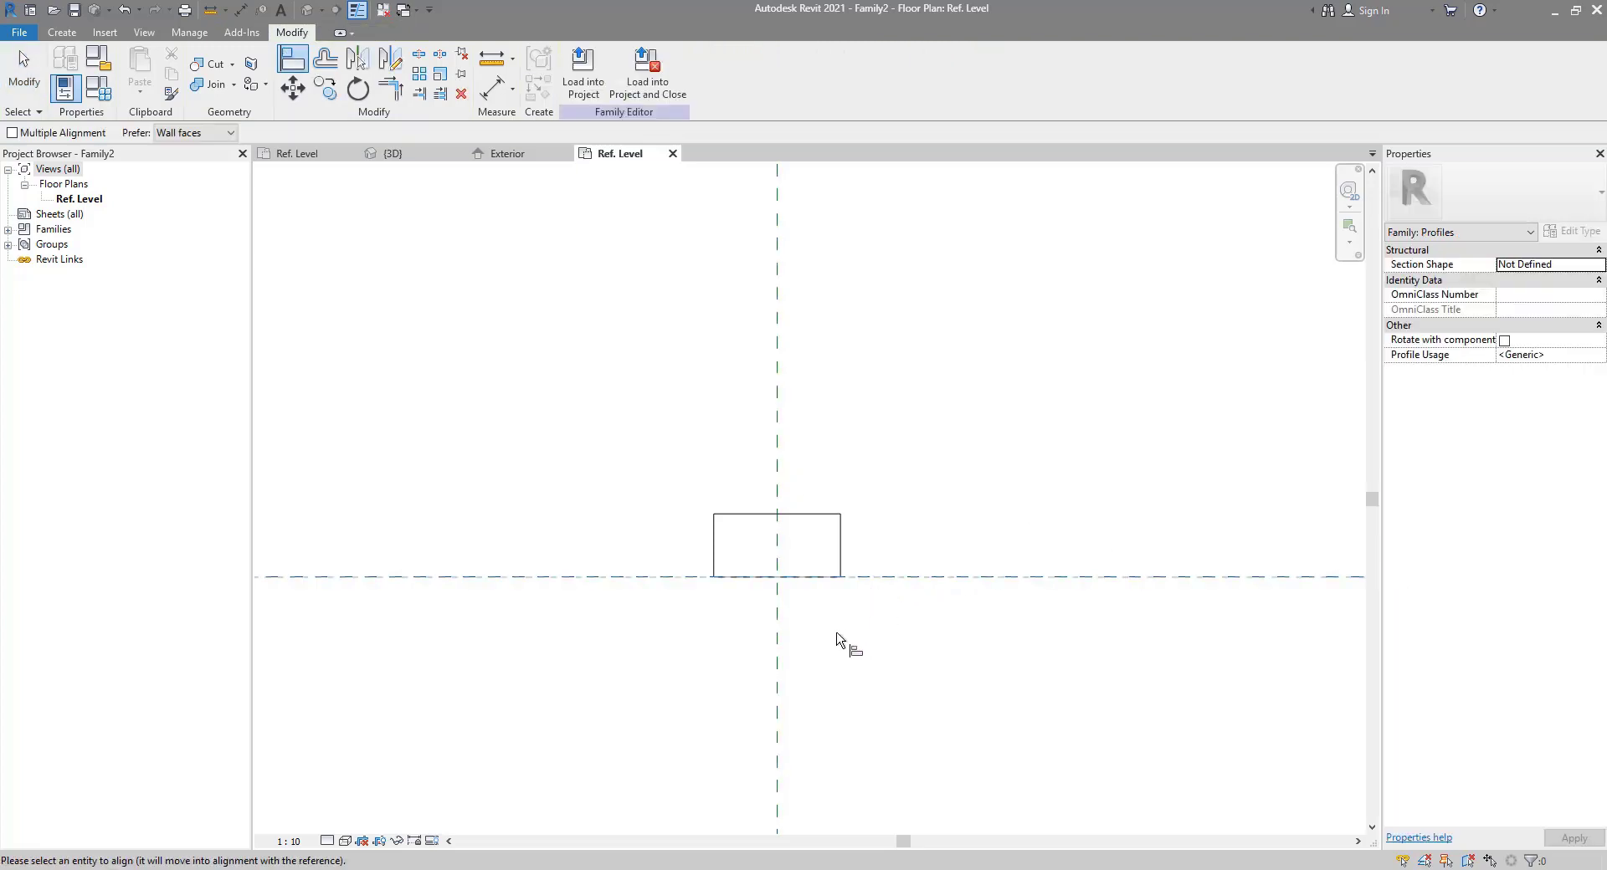
{"action": "left_click", "coordinate": [810, 577]}
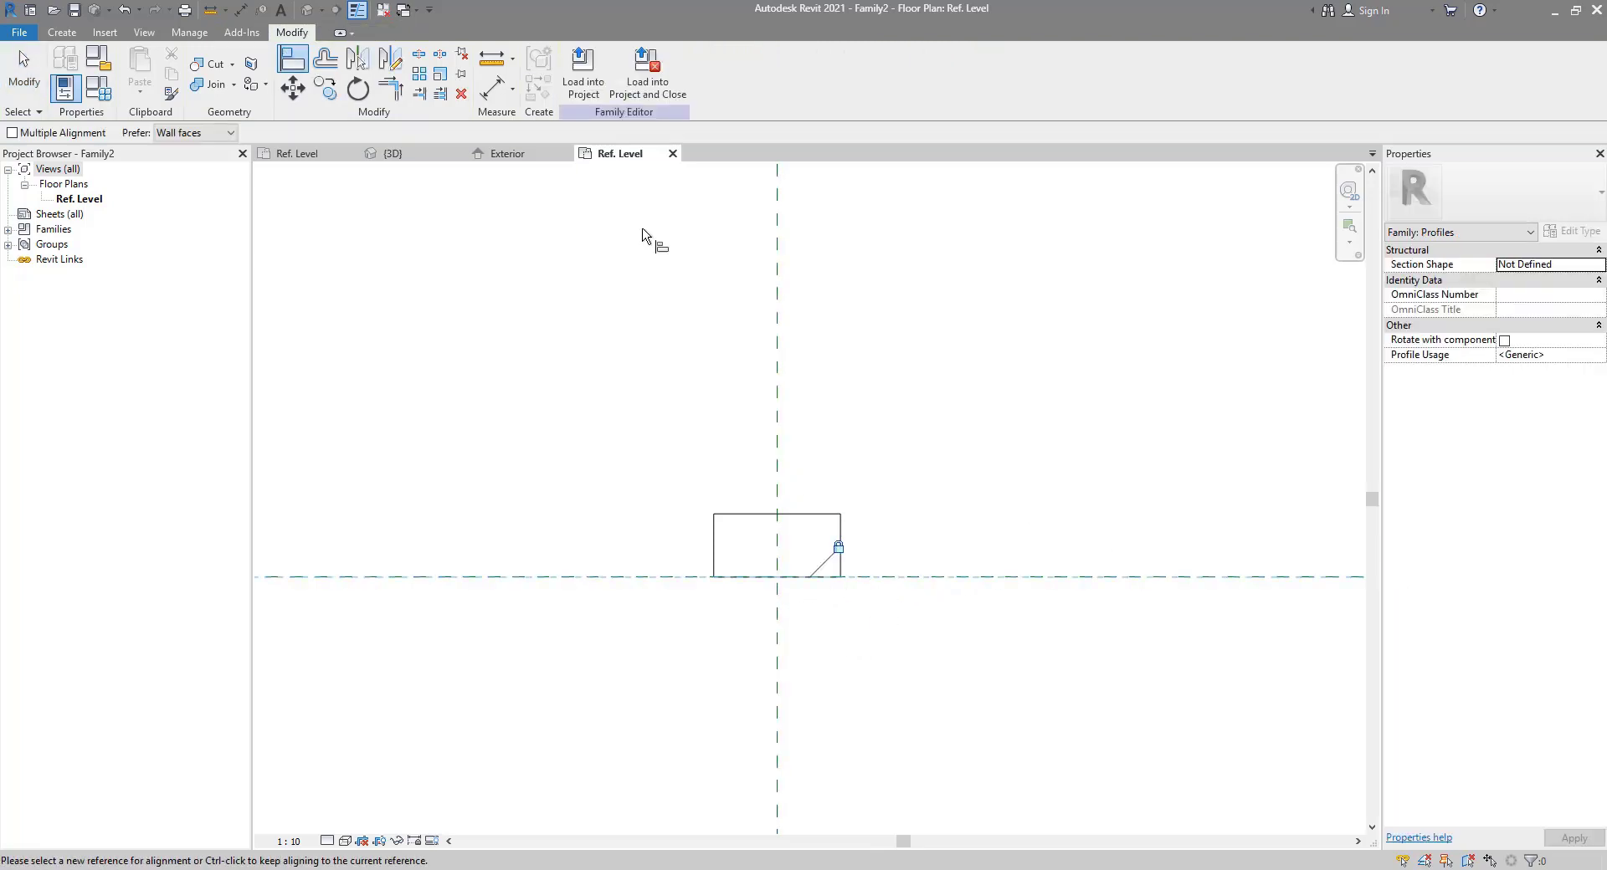
Step: Save the profile family as FrameProfile and load it into the window family, Family1
{"action": "left_click", "coordinate": [75, 10]}
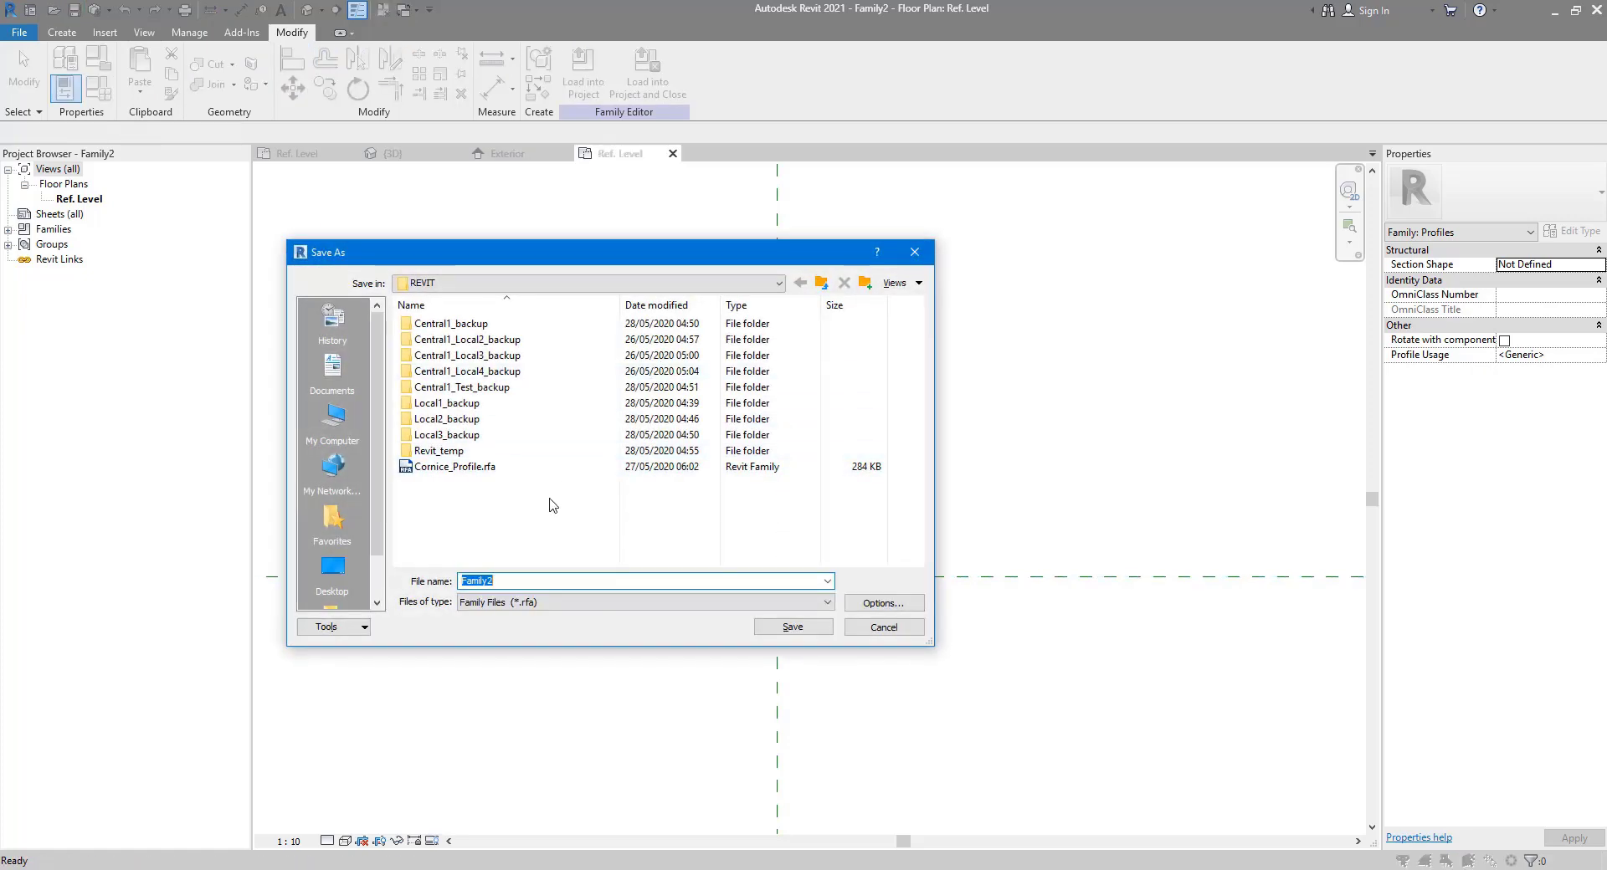
{"action": "type", "text": "FrameProfile"}
{"action": "key", "text": "Return"}
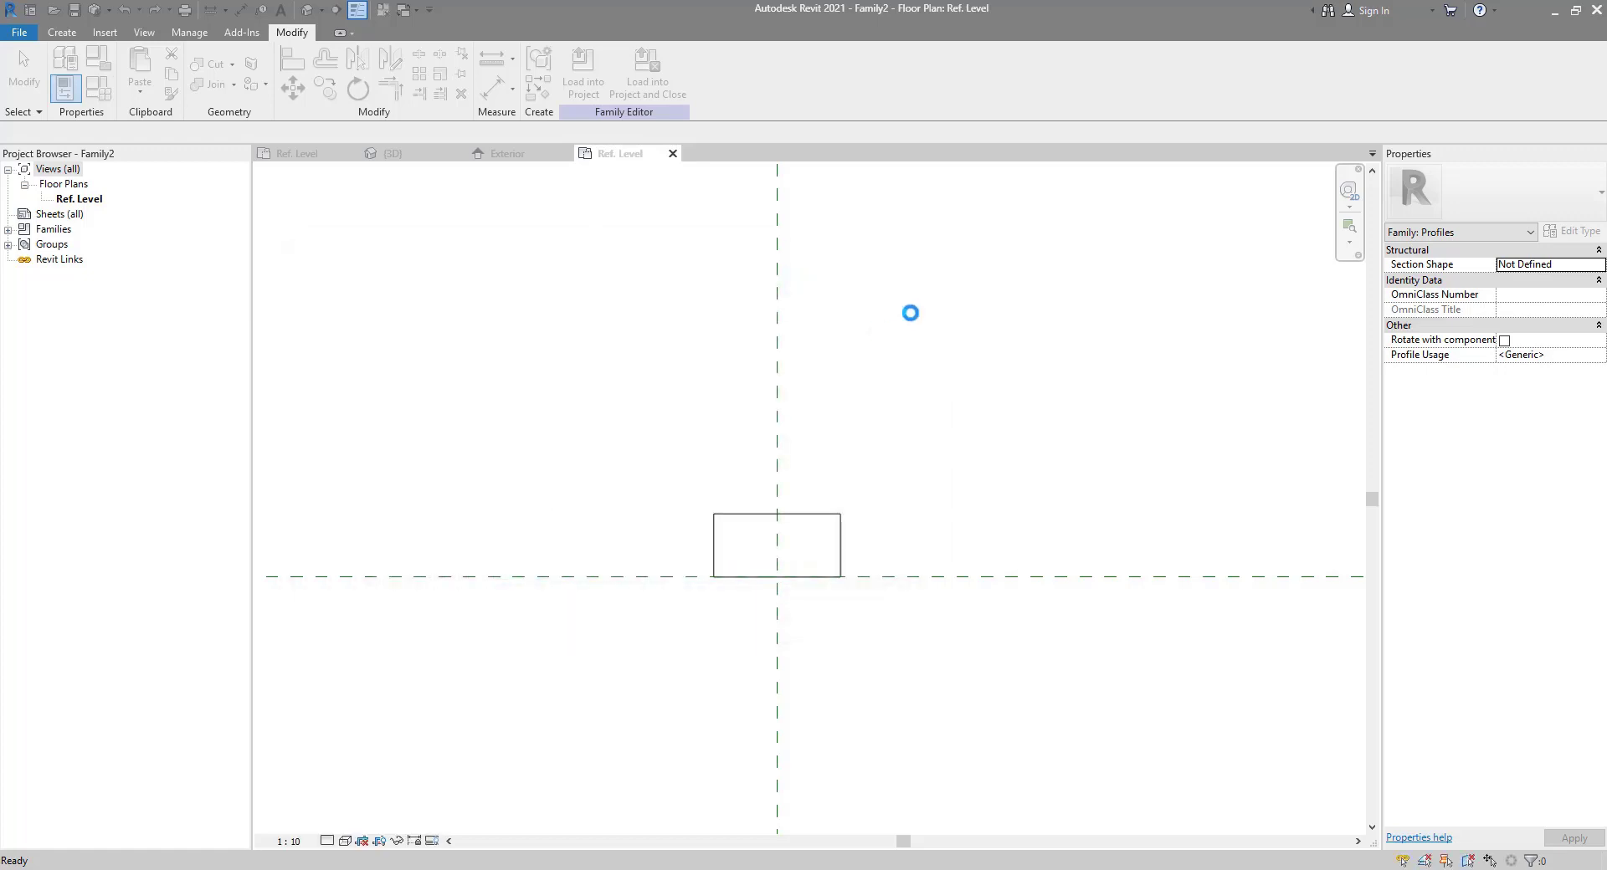
{"action": "left_click", "coordinate": [674, 153]}
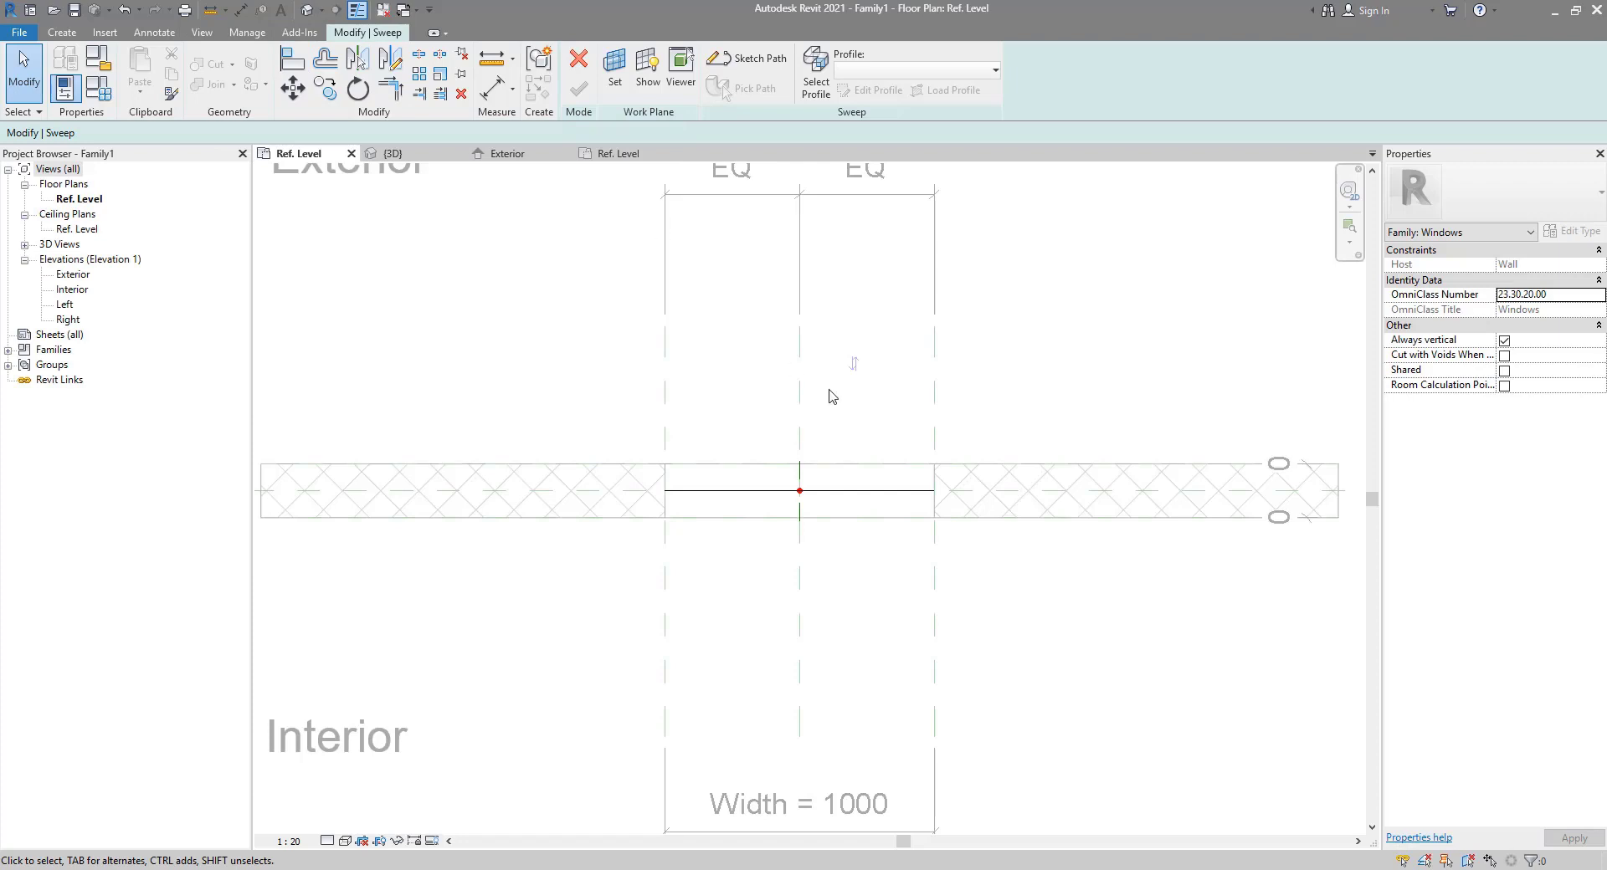
Step: Assign the loaded FrameProfile as the profile of the window frame sweep
{"action": "left_click", "coordinate": [816, 72]}
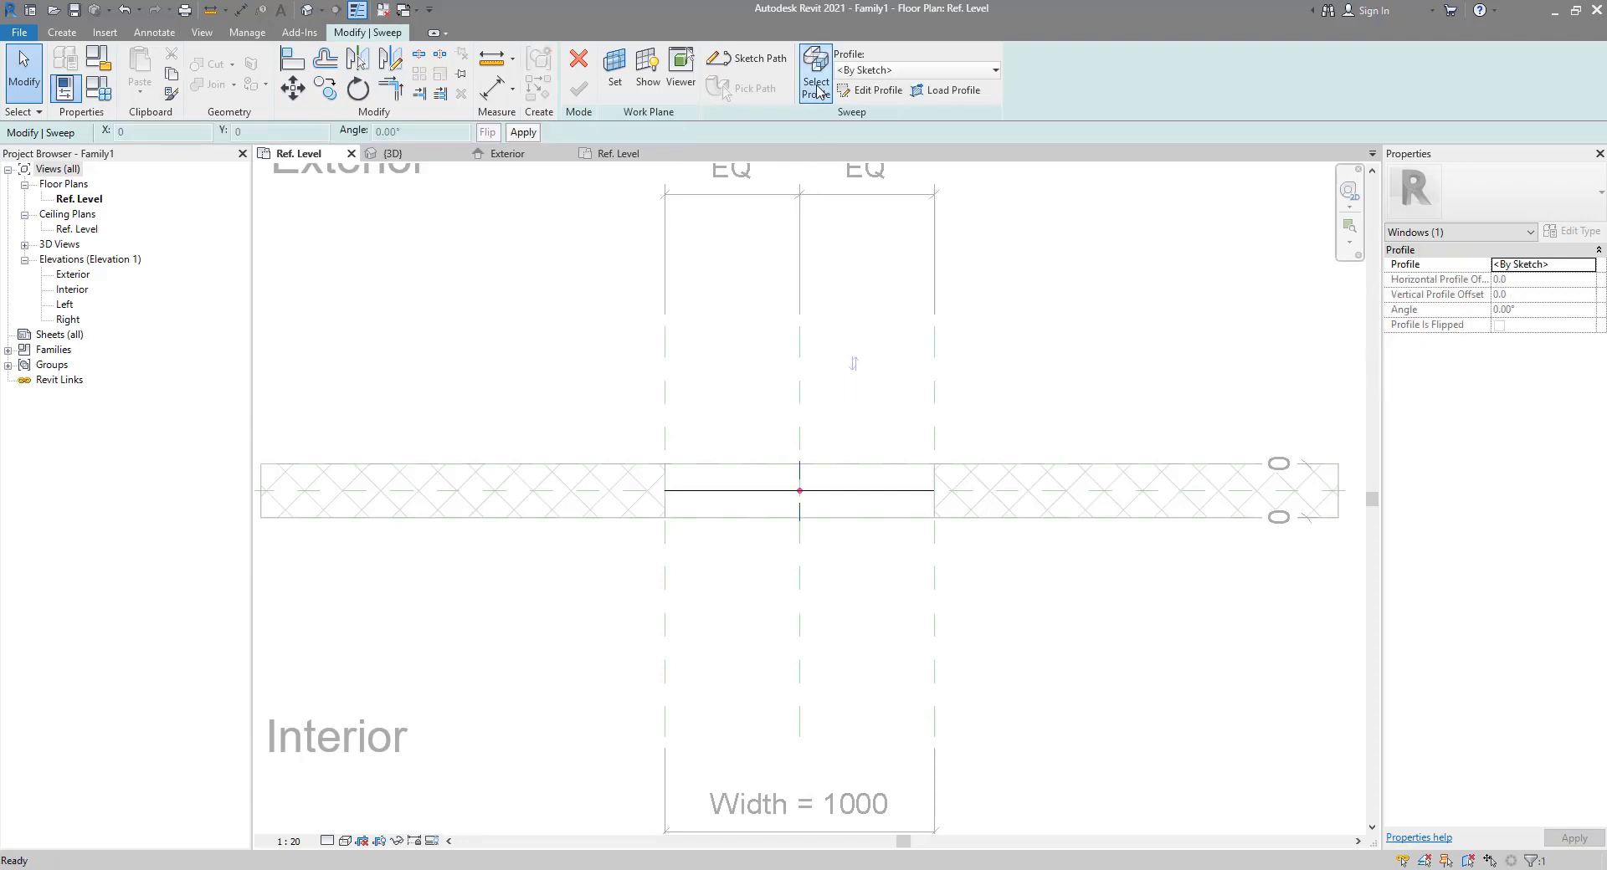
{"action": "left_click", "coordinate": [911, 70]}
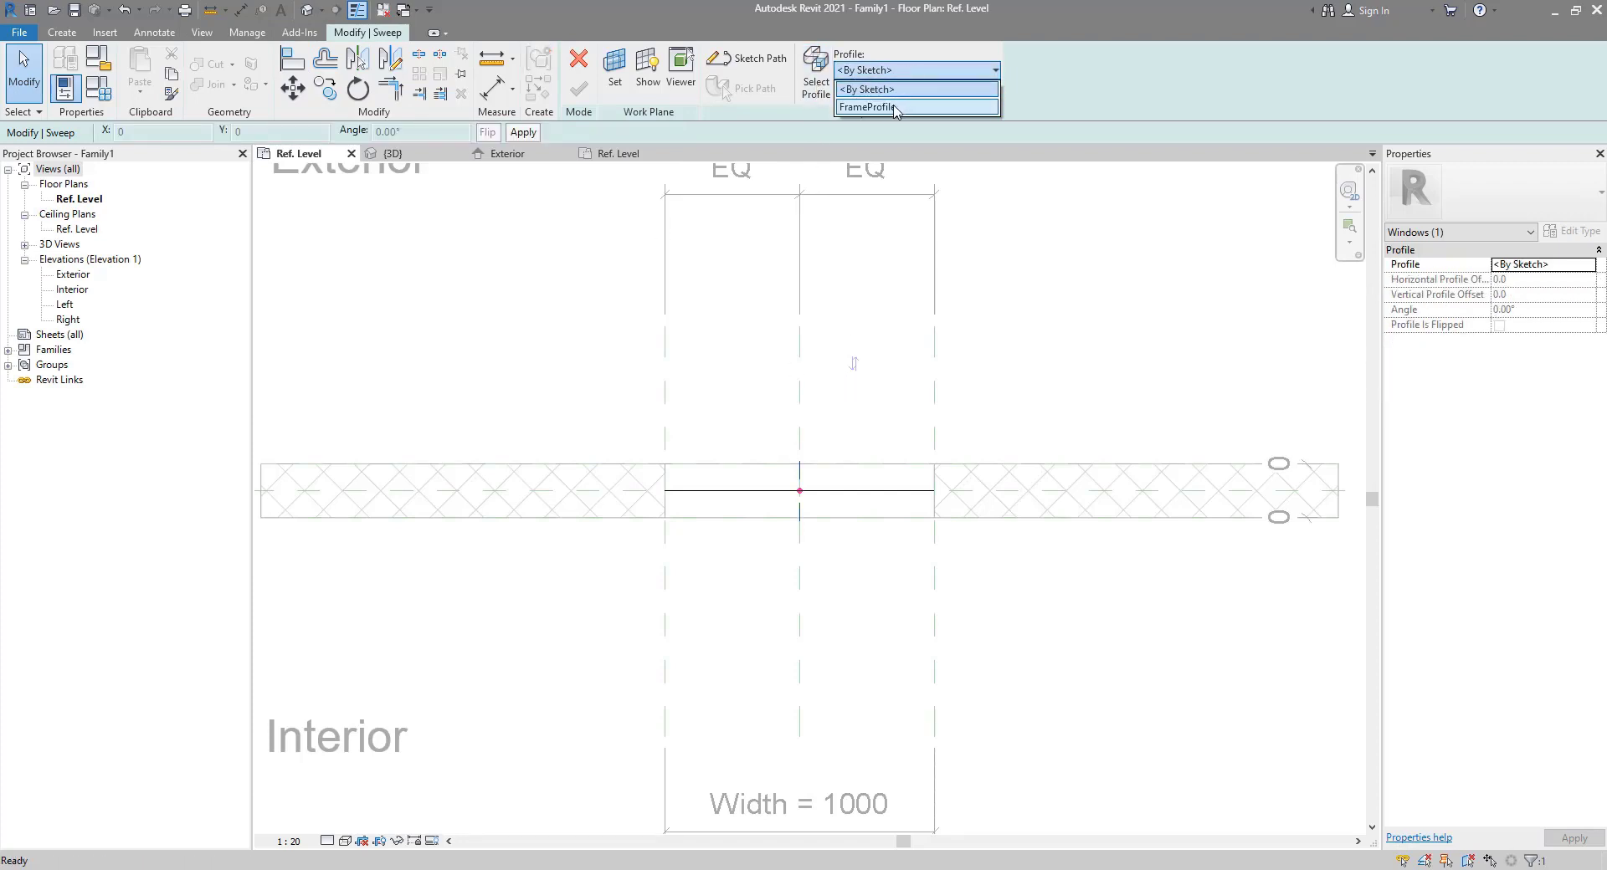
{"action": "left_click", "coordinate": [867, 107]}
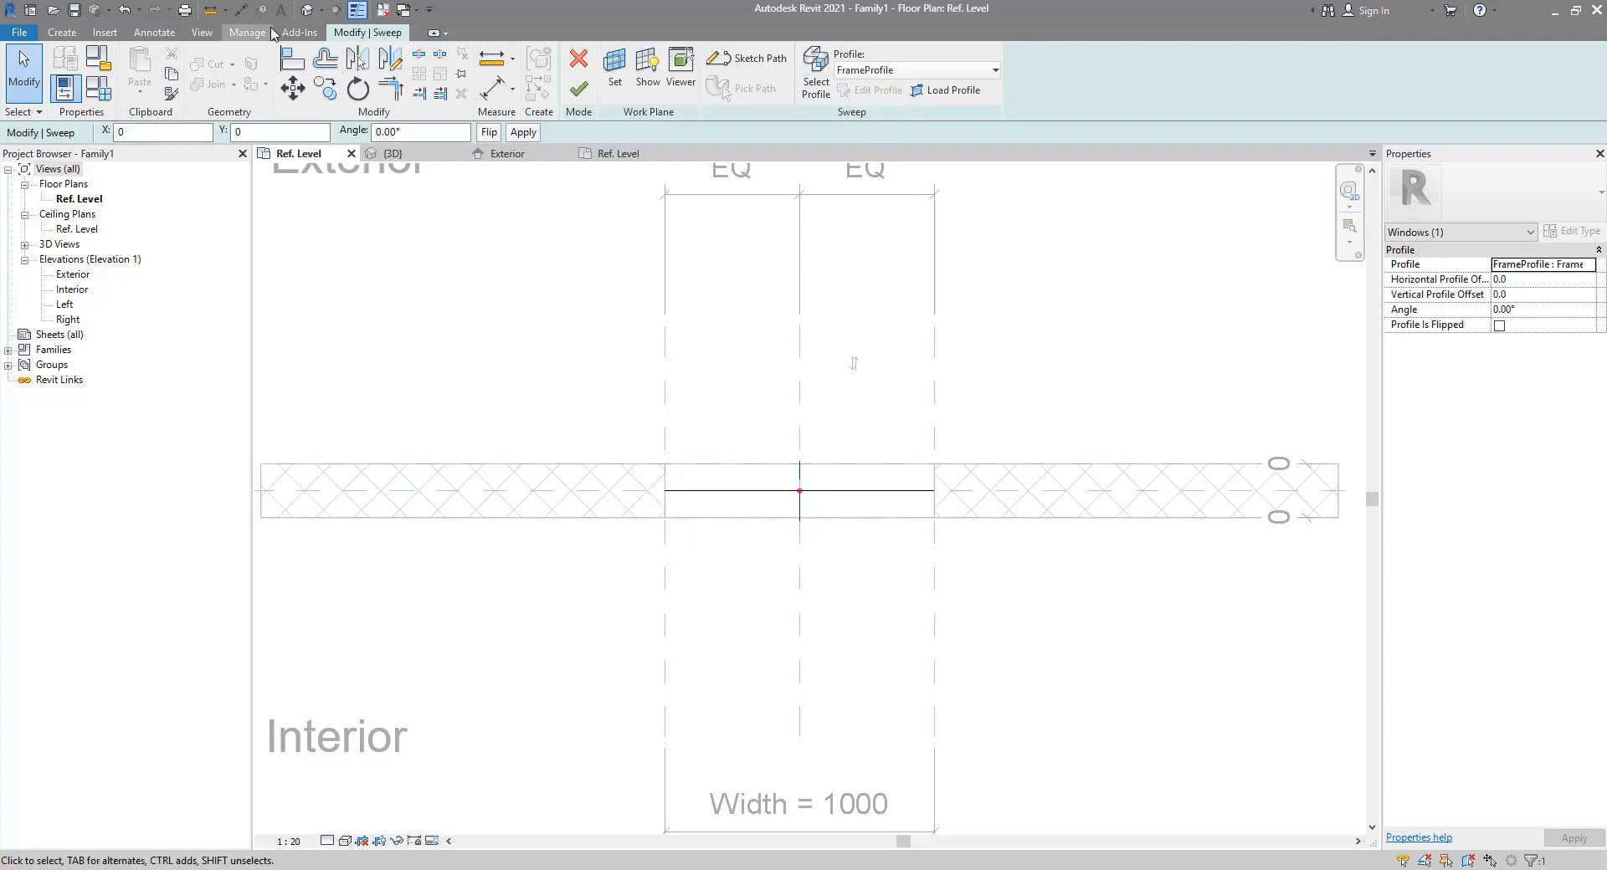
Step: In the 3D view, rotate the sweep's profile at the head of the path by setting its angle to 90°
{"action": "left_click", "coordinate": [307, 11]}
{"action": "middle_click_drag", "start_coordinate": [821, 394], "coordinate": [803, 358], "text": "shift"}
{"action": "scroll", "coordinate": [816, 289], "scroll_direction": "up", "scroll_amount": 3}
{"action": "left_click", "coordinate": [814, 282]}
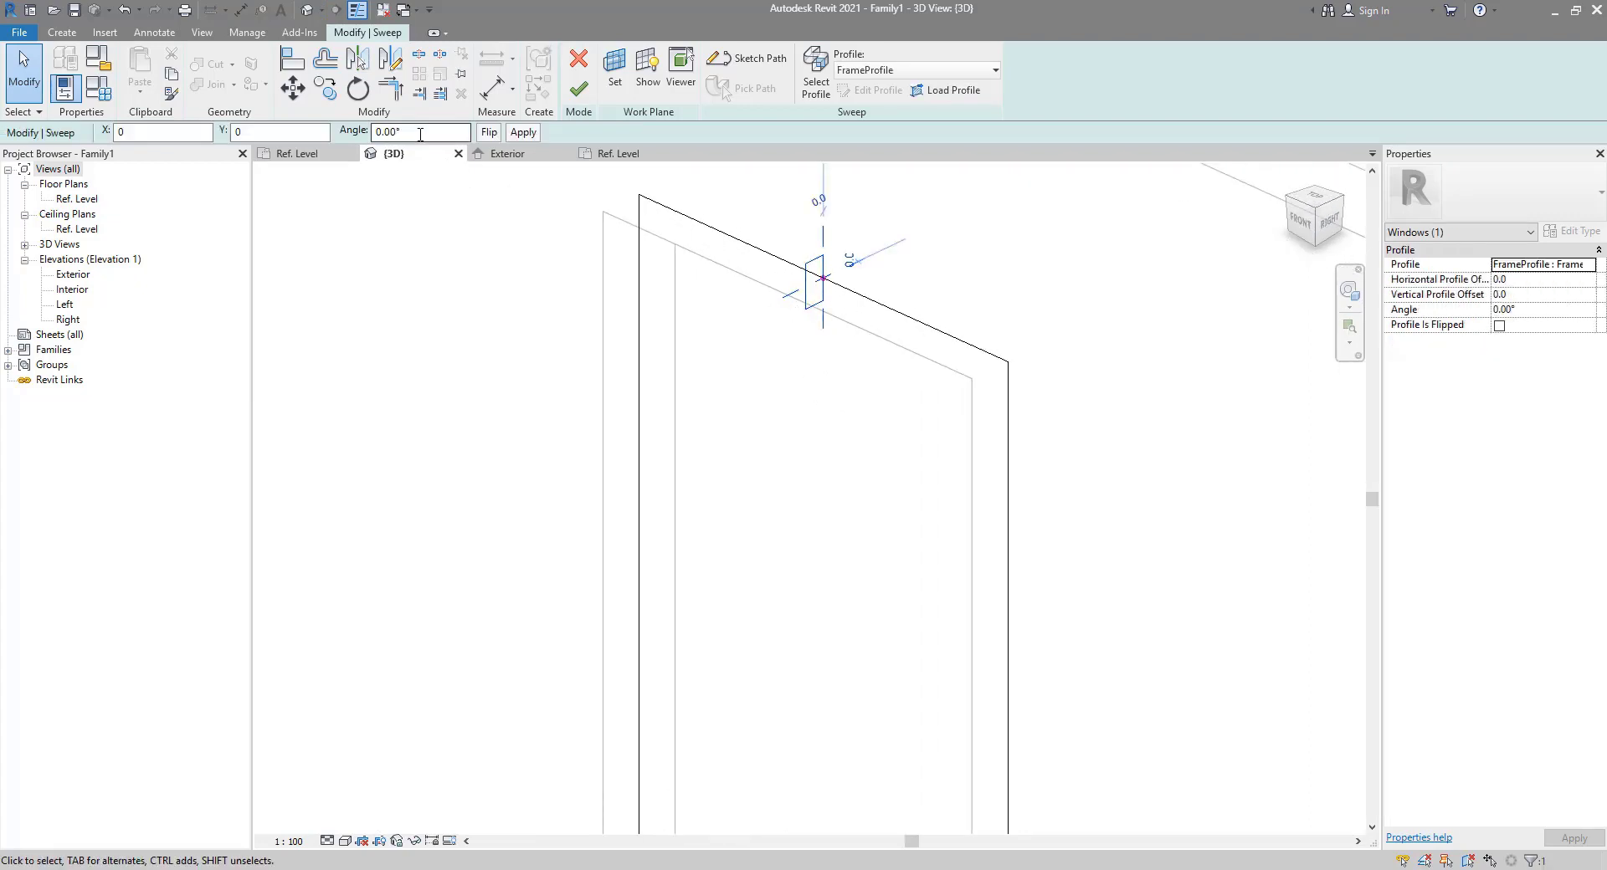
{"action": "left_click", "coordinate": [372, 133]}
{"action": "key", "text": "Return"}
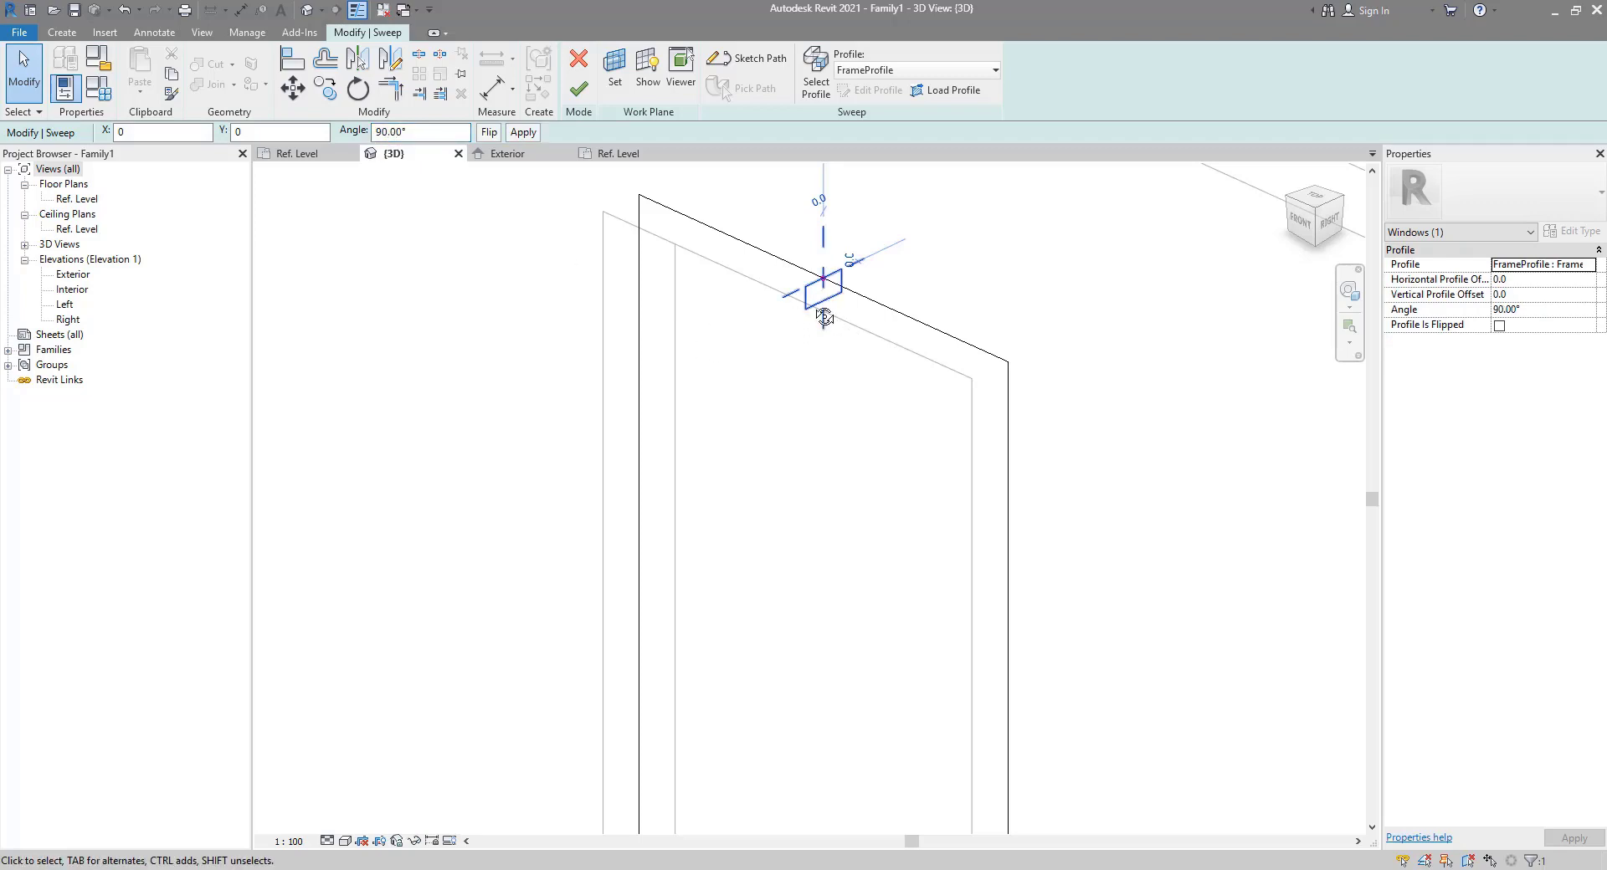
Step: In the FrameProfile family, dimension the rectangle's two sides about the vertical reference plane and make the spacing equal
{"action": "middle_click_drag", "start_coordinate": [825, 316], "coordinate": [876, 369], "text": "shift"}
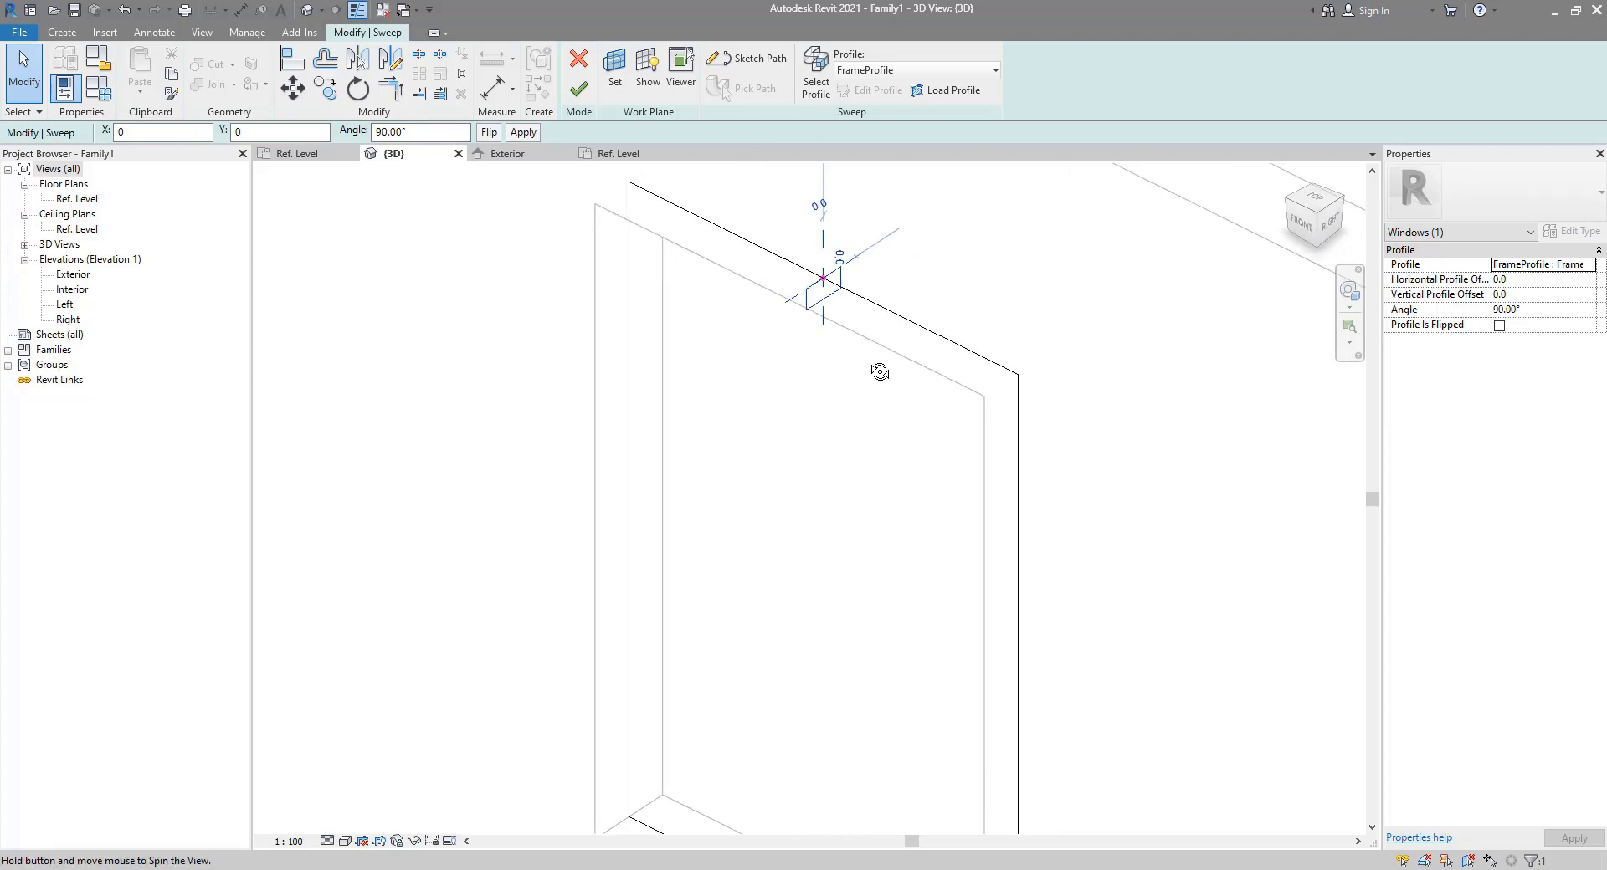
{"action": "scroll", "coordinate": [837, 335], "scroll_direction": "up", "scroll_amount": 3}
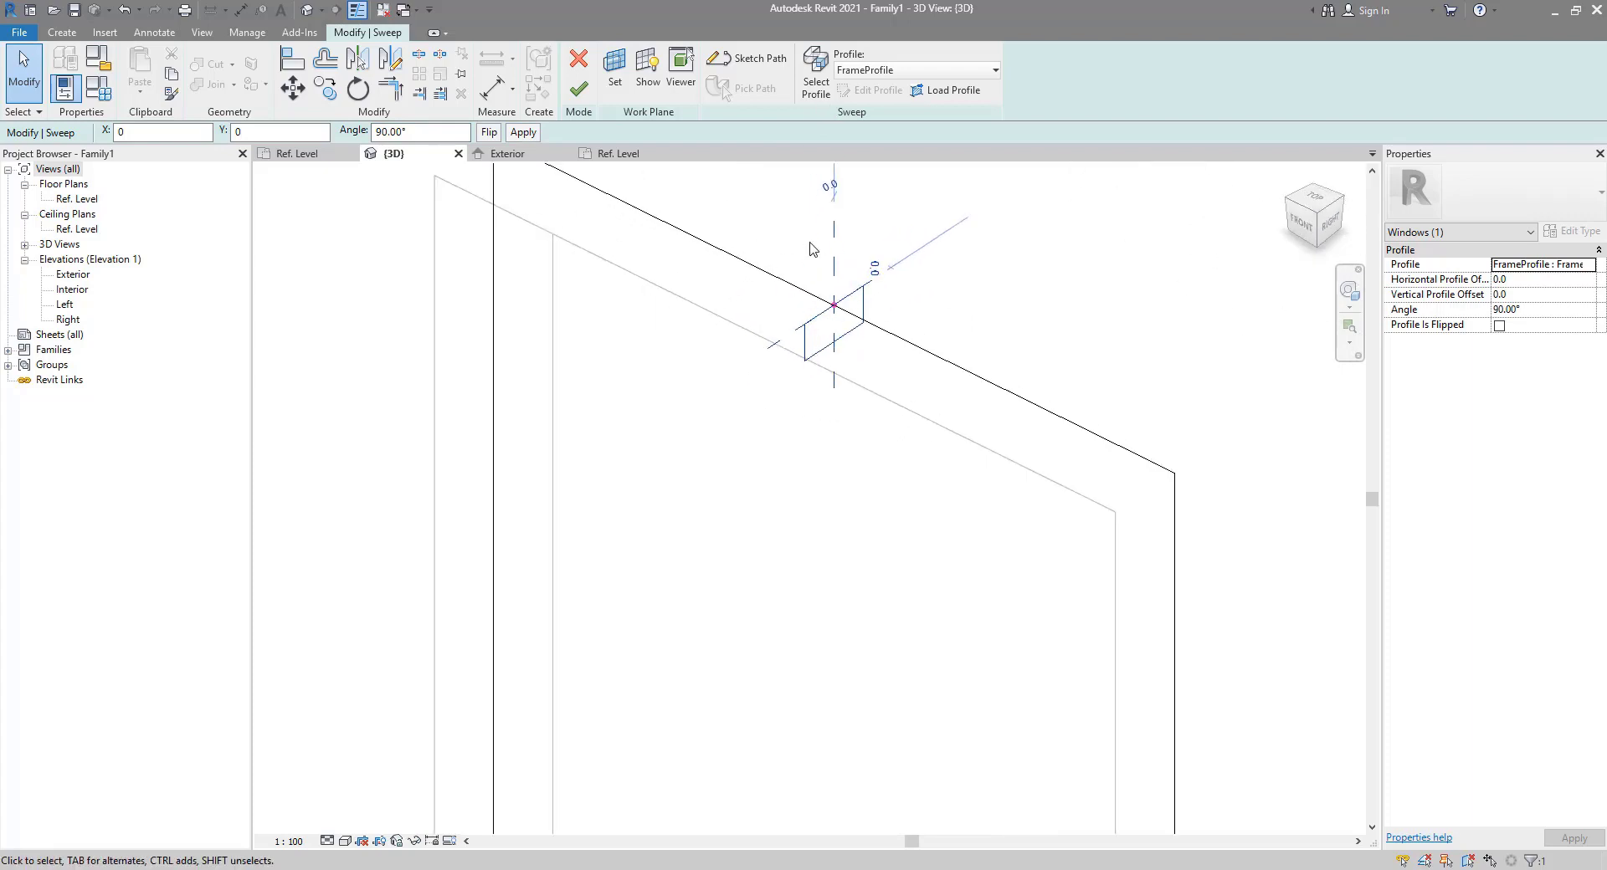
{"action": "left_click", "coordinate": [378, 14]}
{"action": "left_click", "coordinate": [404, 154]}
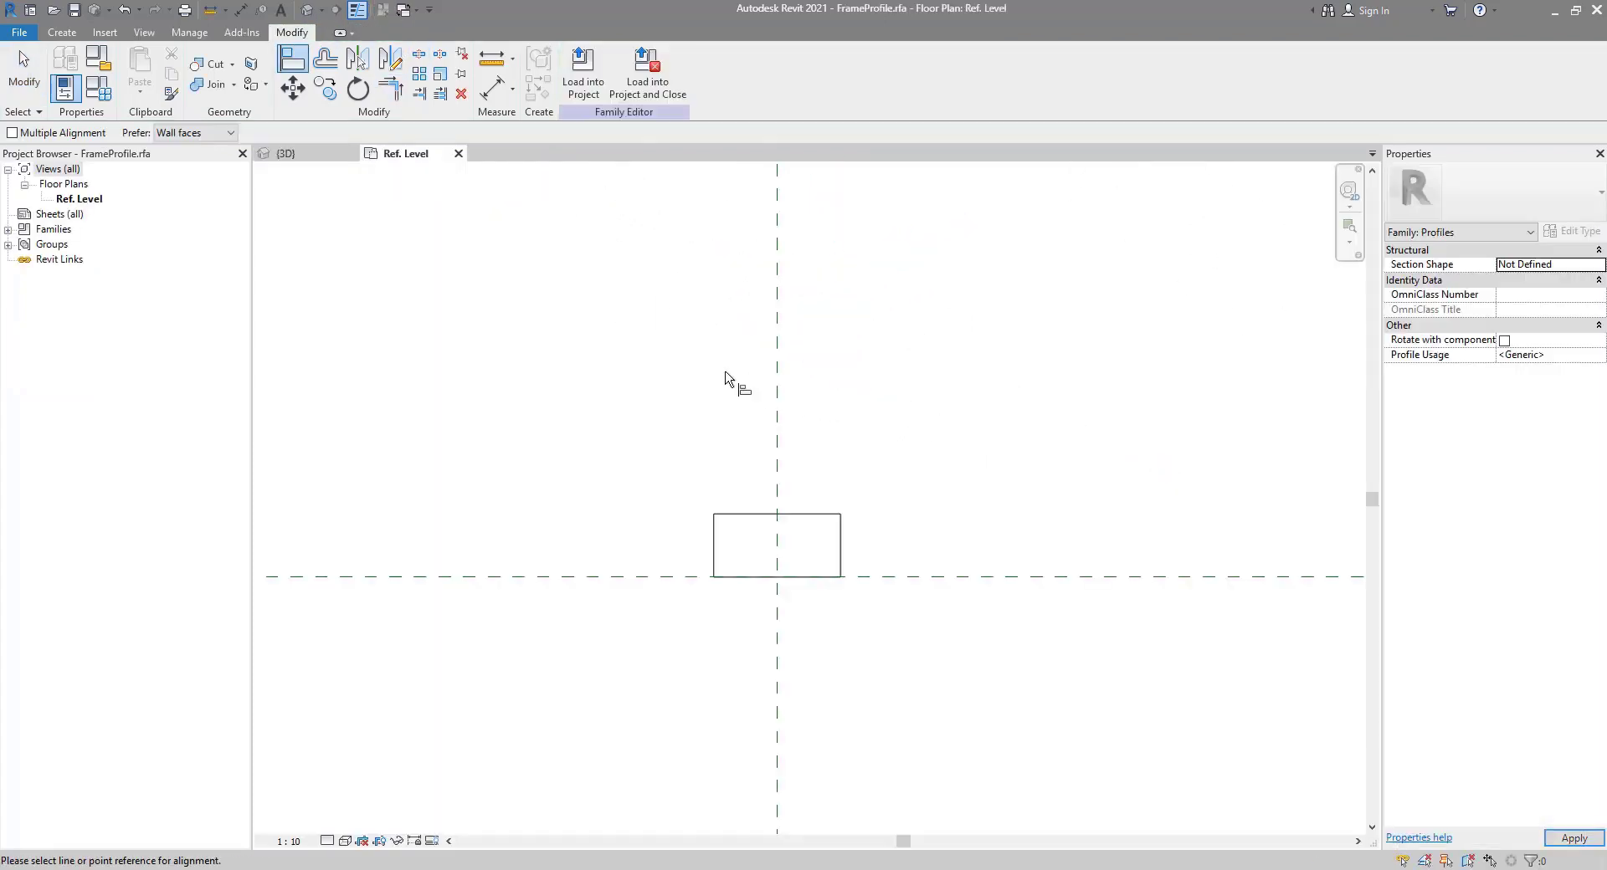
{"action": "left_click", "coordinate": [240, 9]}
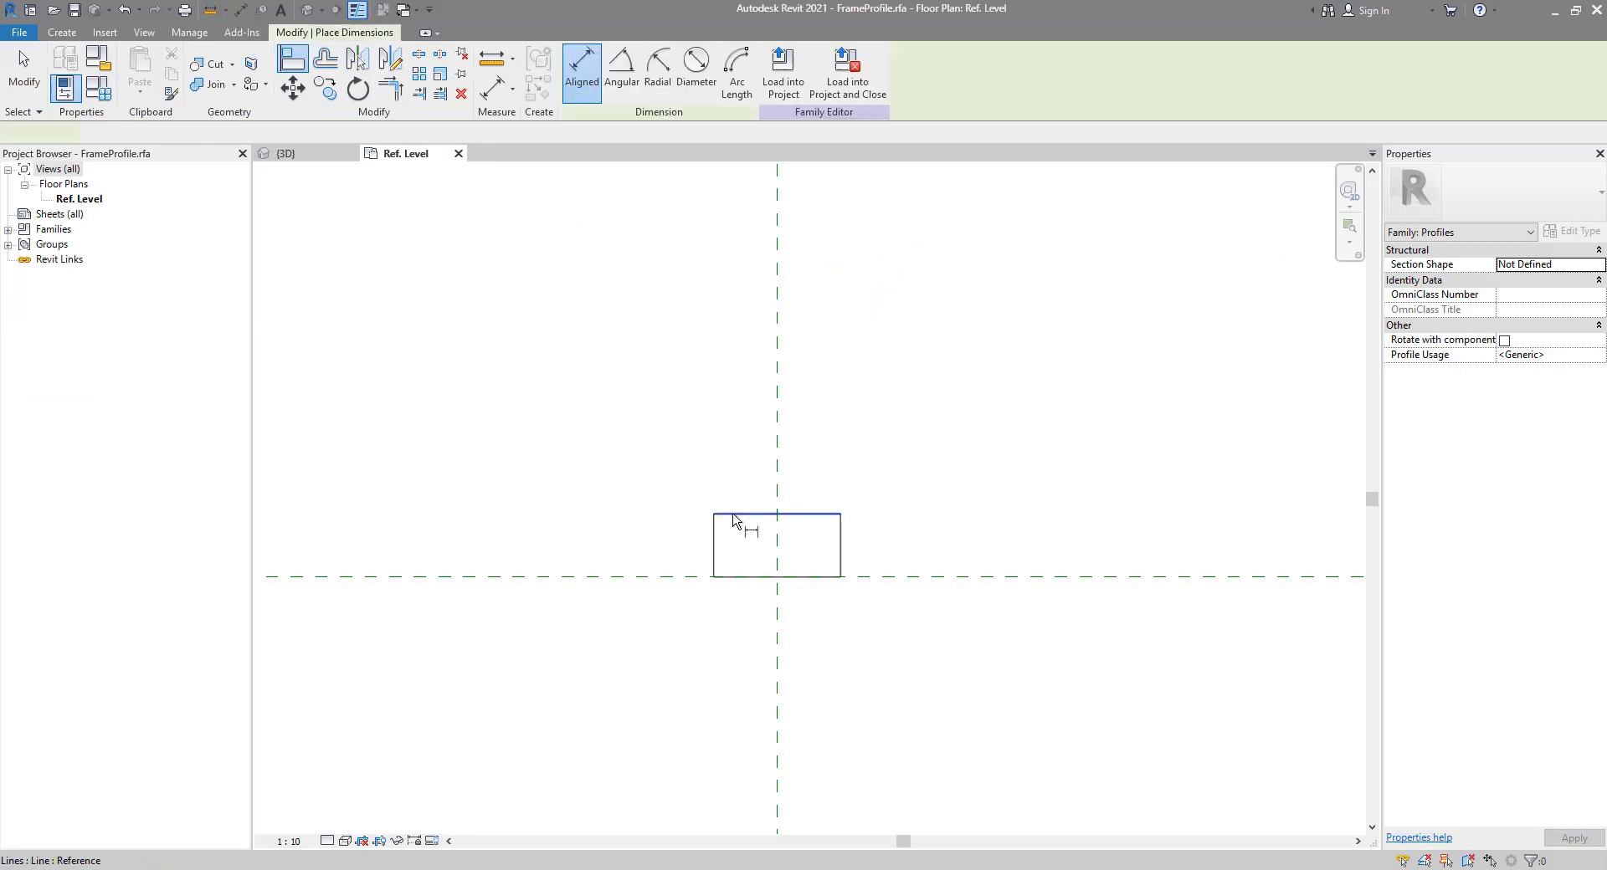
{"action": "left_click", "coordinate": [713, 543]}
{"action": "left_click", "coordinate": [778, 549]}
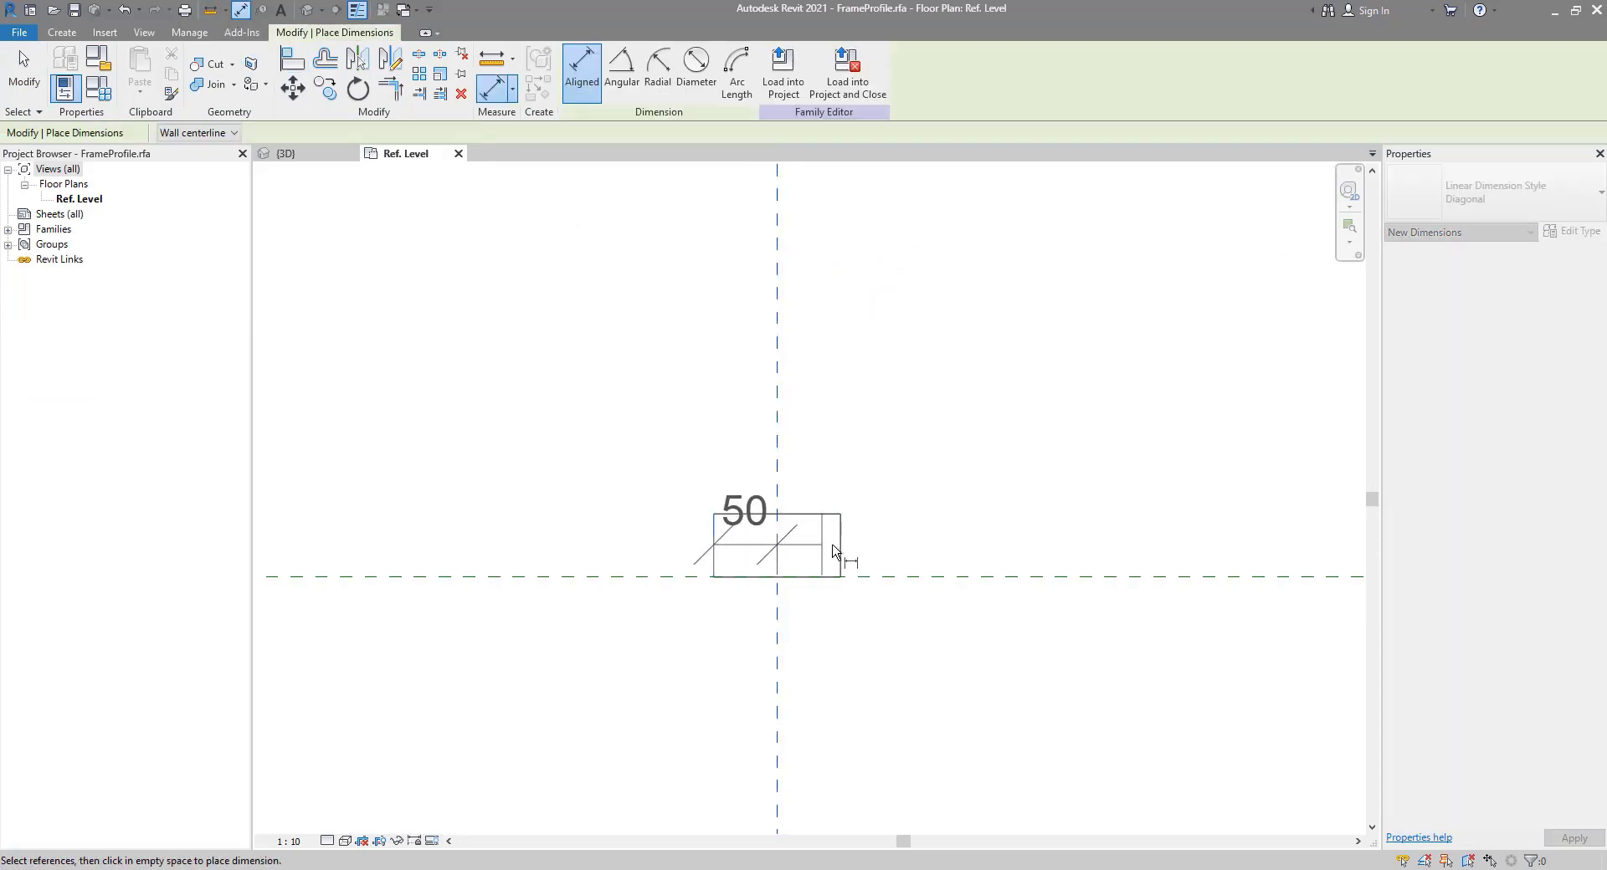
{"action": "left_click", "coordinate": [840, 548]}
{"action": "left_click", "coordinate": [829, 429]}
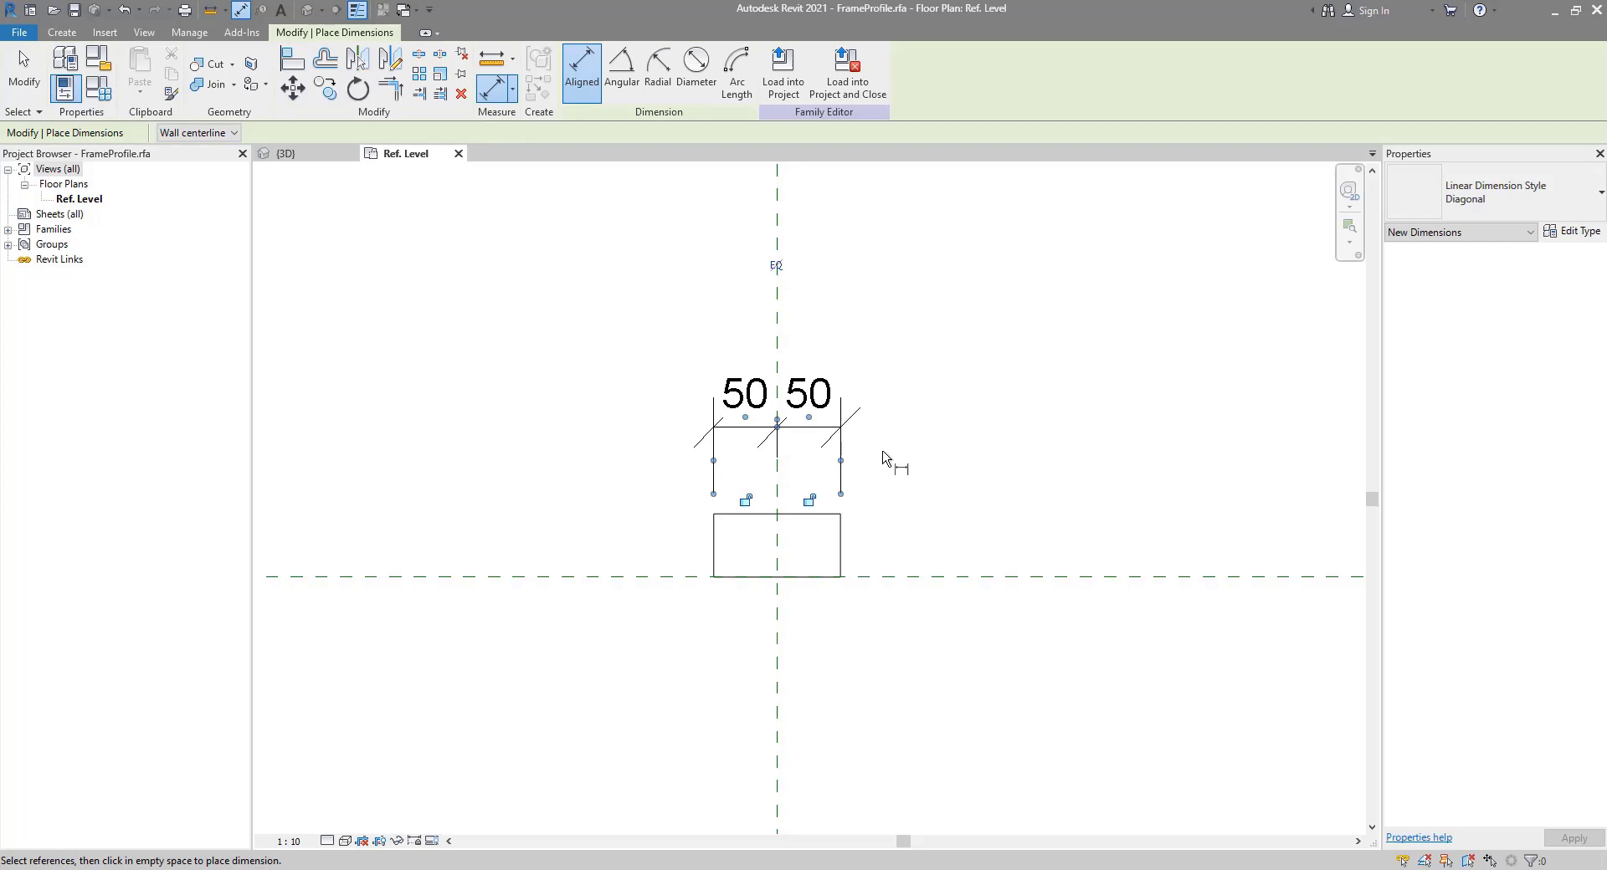
{"action": "left_click", "coordinate": [776, 268]}
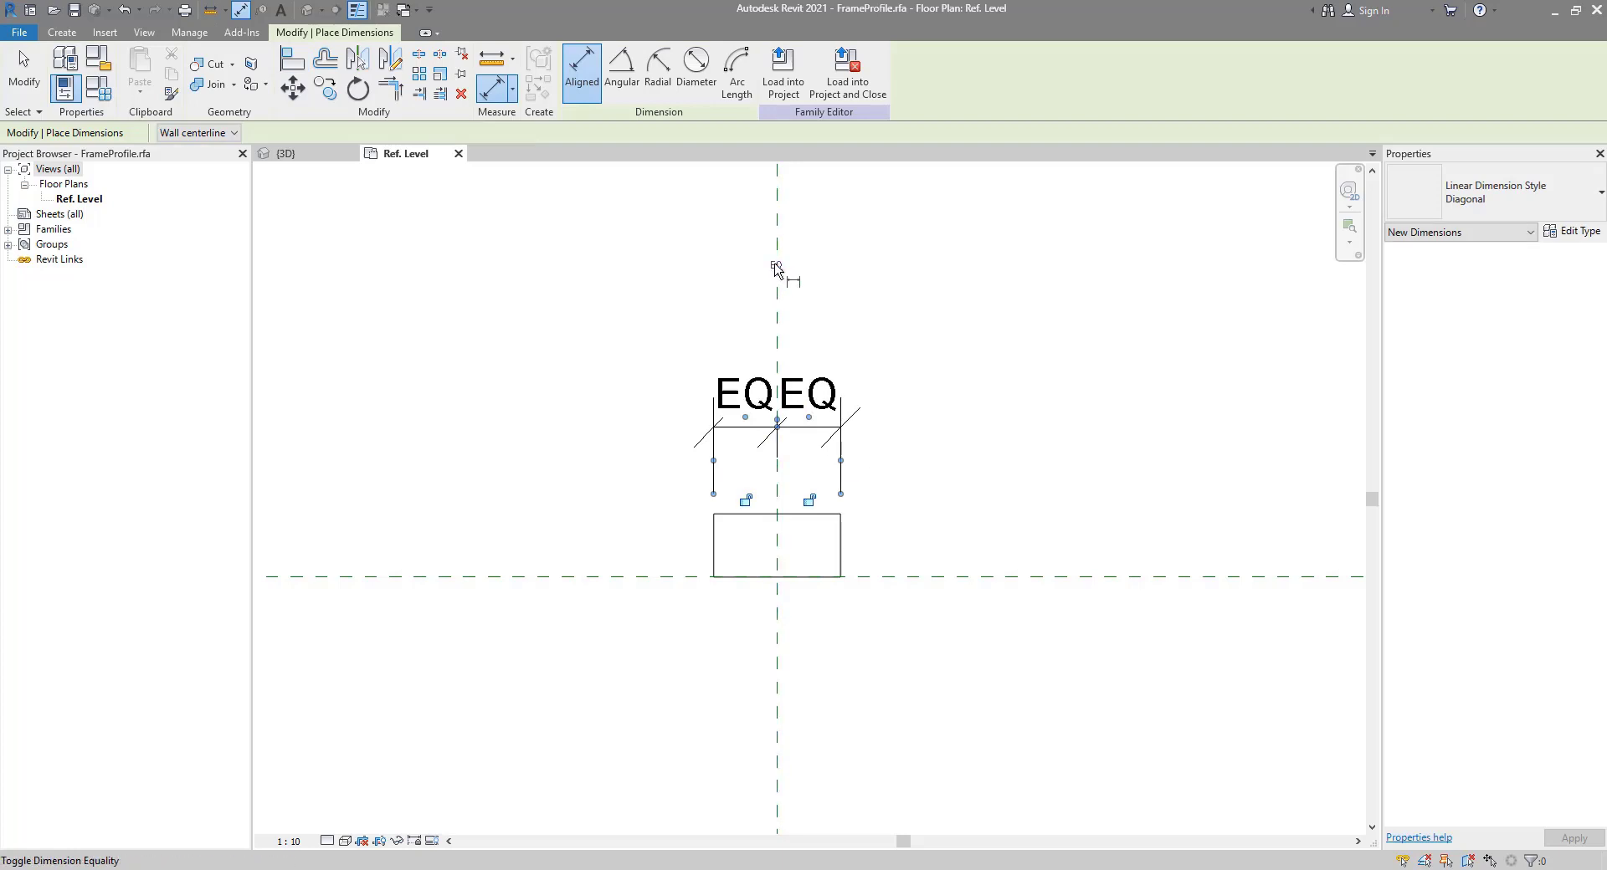
Step: Dimension the rectangle's overall width, and its height from the horizontal reference plane to the top line
{"action": "left_click", "coordinate": [714, 531]}
{"action": "left_click", "coordinate": [841, 537]}
{"action": "left_click", "coordinate": [829, 310]}
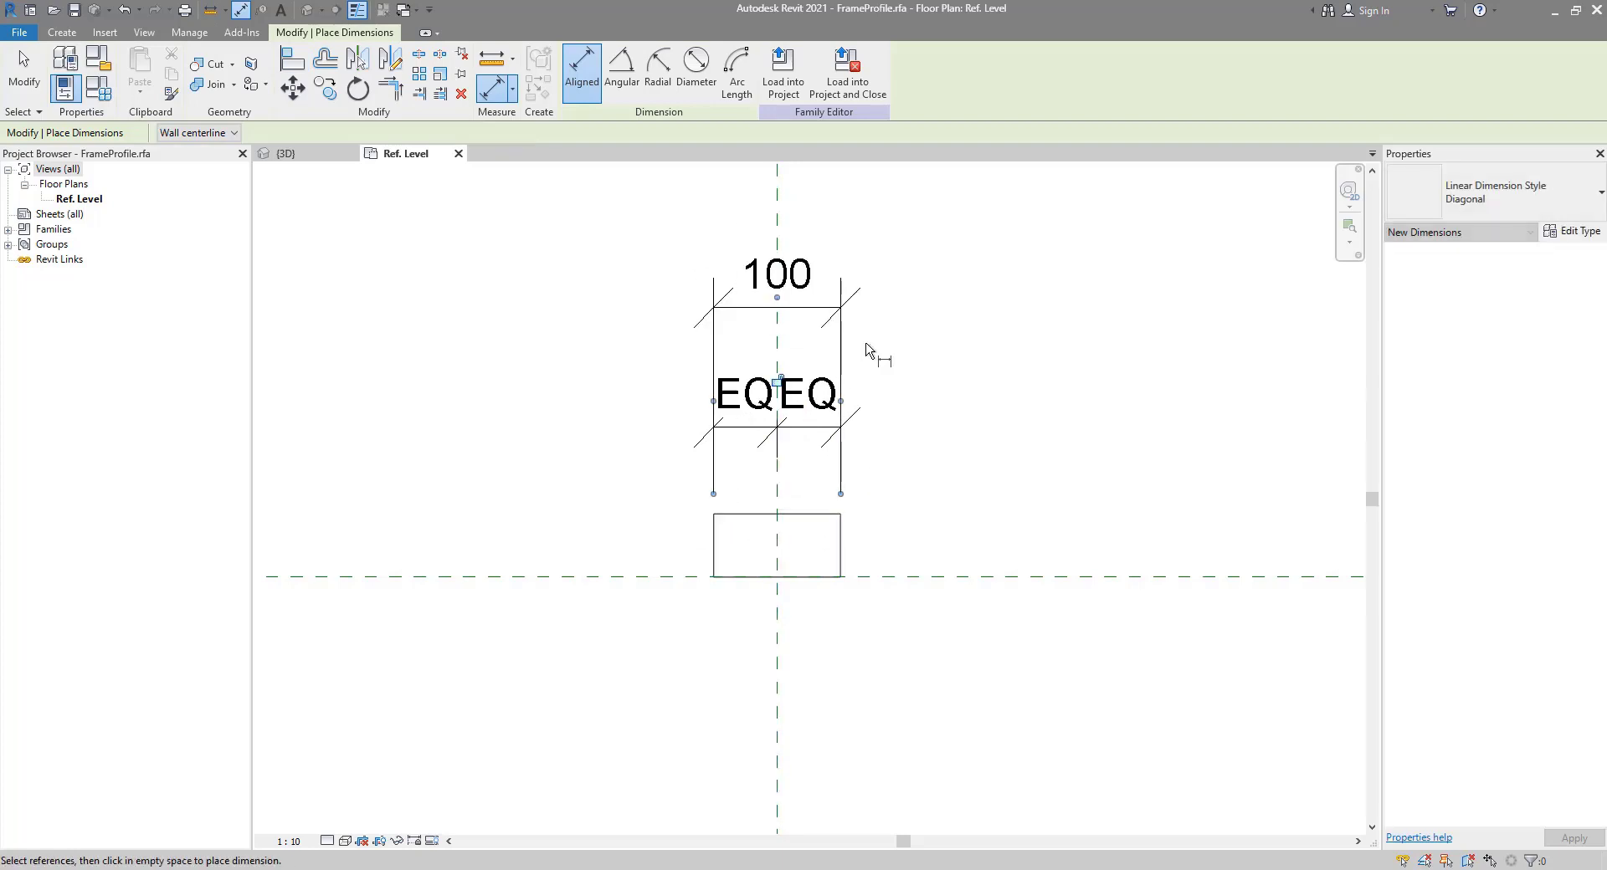
{"action": "left_click", "coordinate": [666, 576]}
{"action": "left_click", "coordinate": [757, 514]}
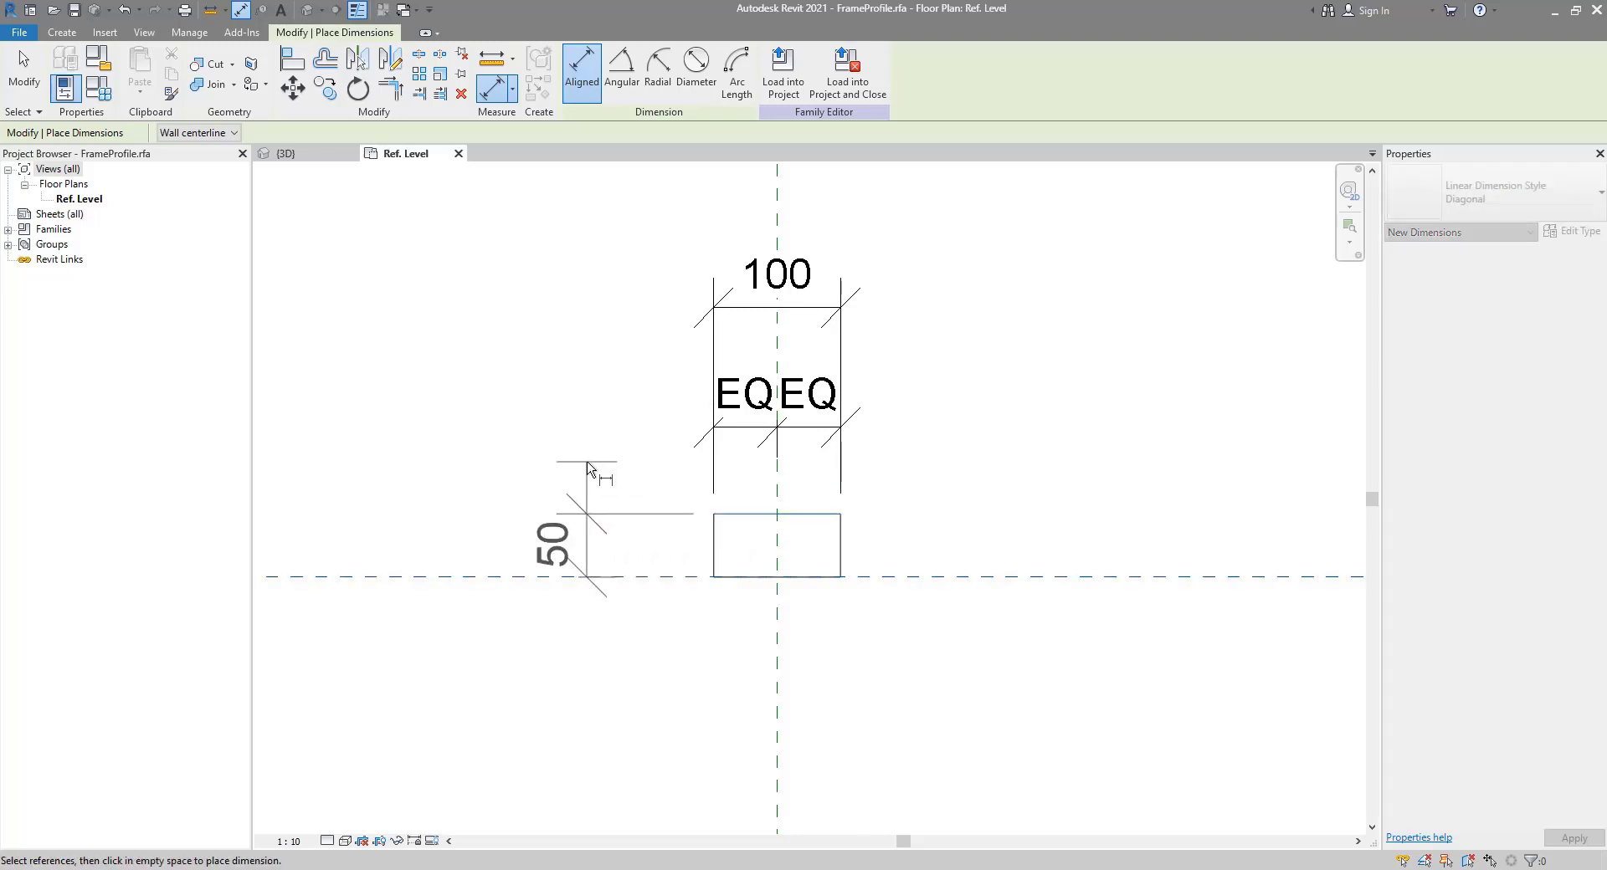
{"action": "left_click", "coordinate": [596, 528]}
{"action": "key", "text": "Escape"}
Step: Label the rectangle's height dimension with a new family type parameter named Height, grouped under Dimensions
{"action": "left_click", "coordinate": [591, 523]}
{"action": "left_click", "coordinate": [590, 523]}
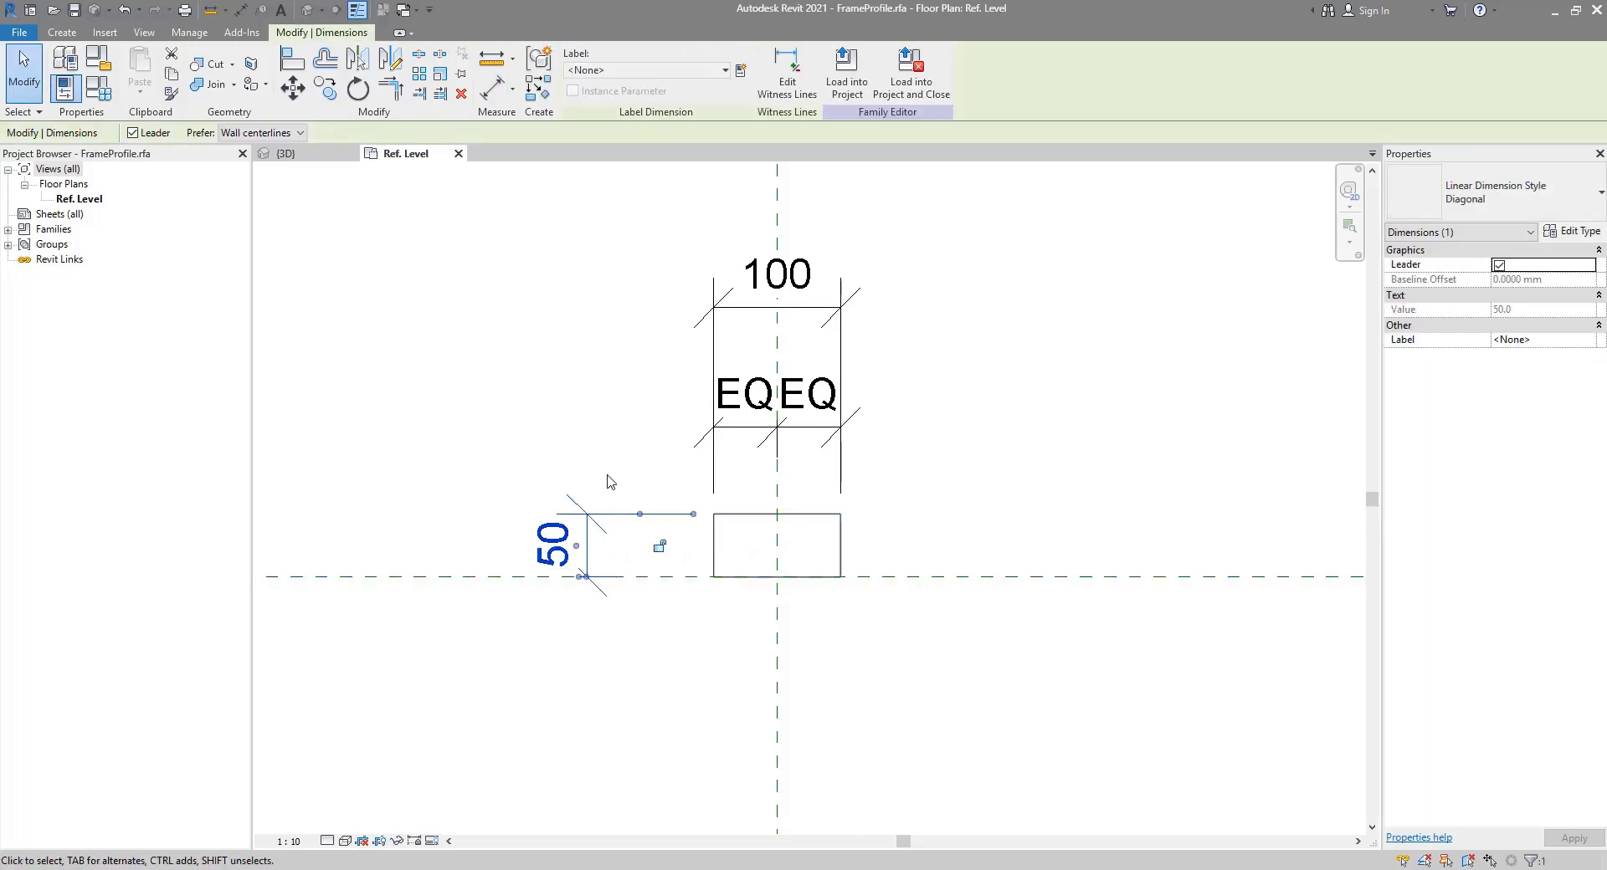
{"action": "middle_click_drag", "start_coordinate": [610, 474], "coordinate": [449, 607]}
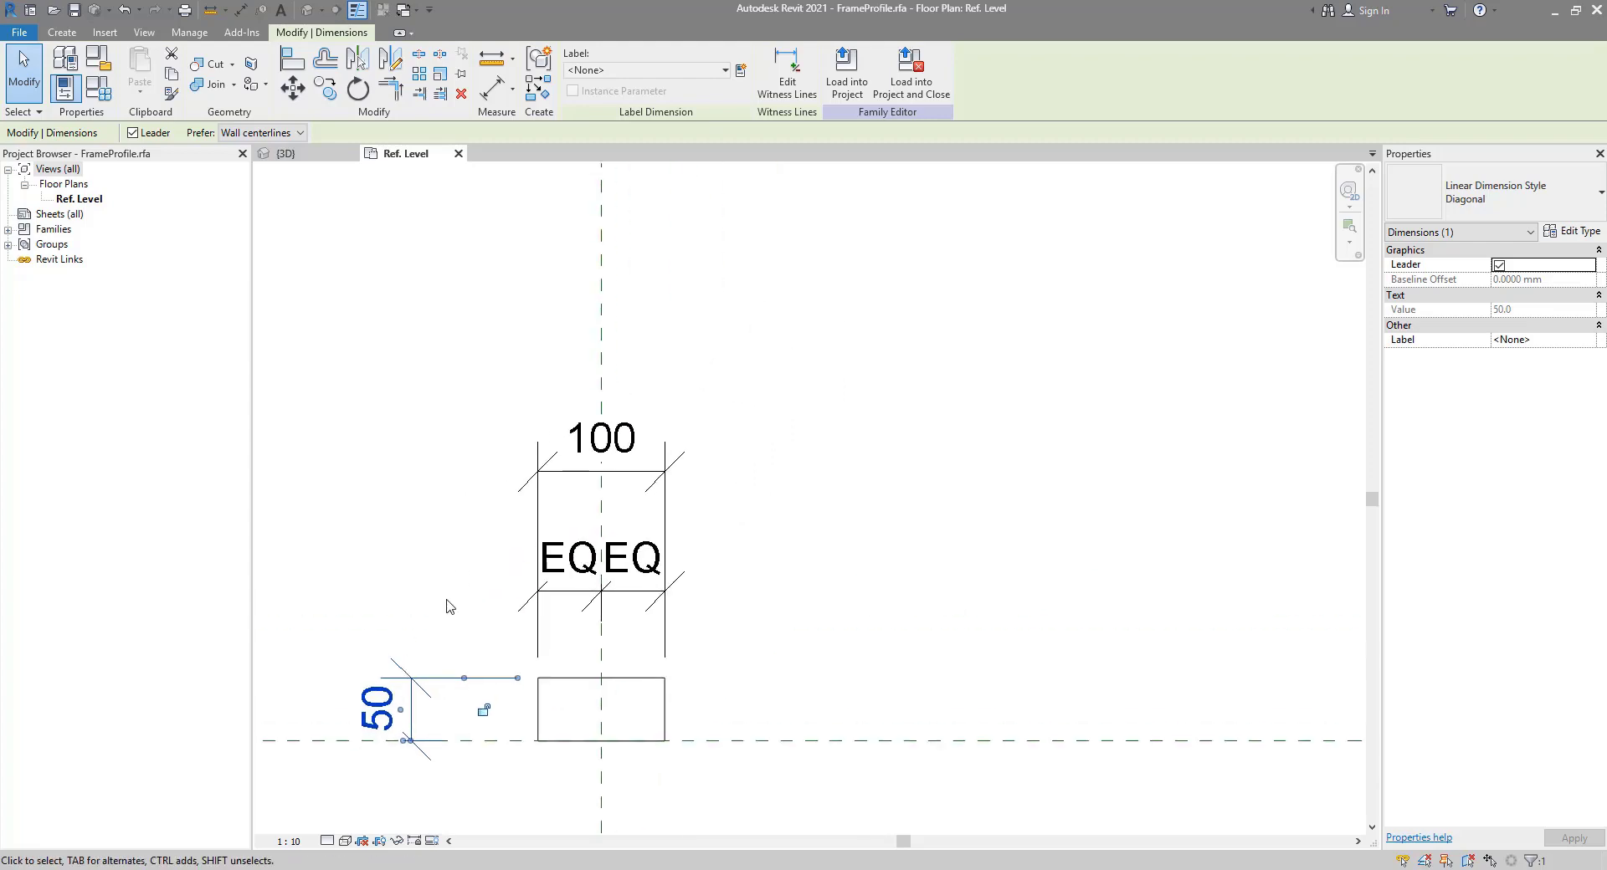
{"action": "left_click", "coordinate": [739, 73]}
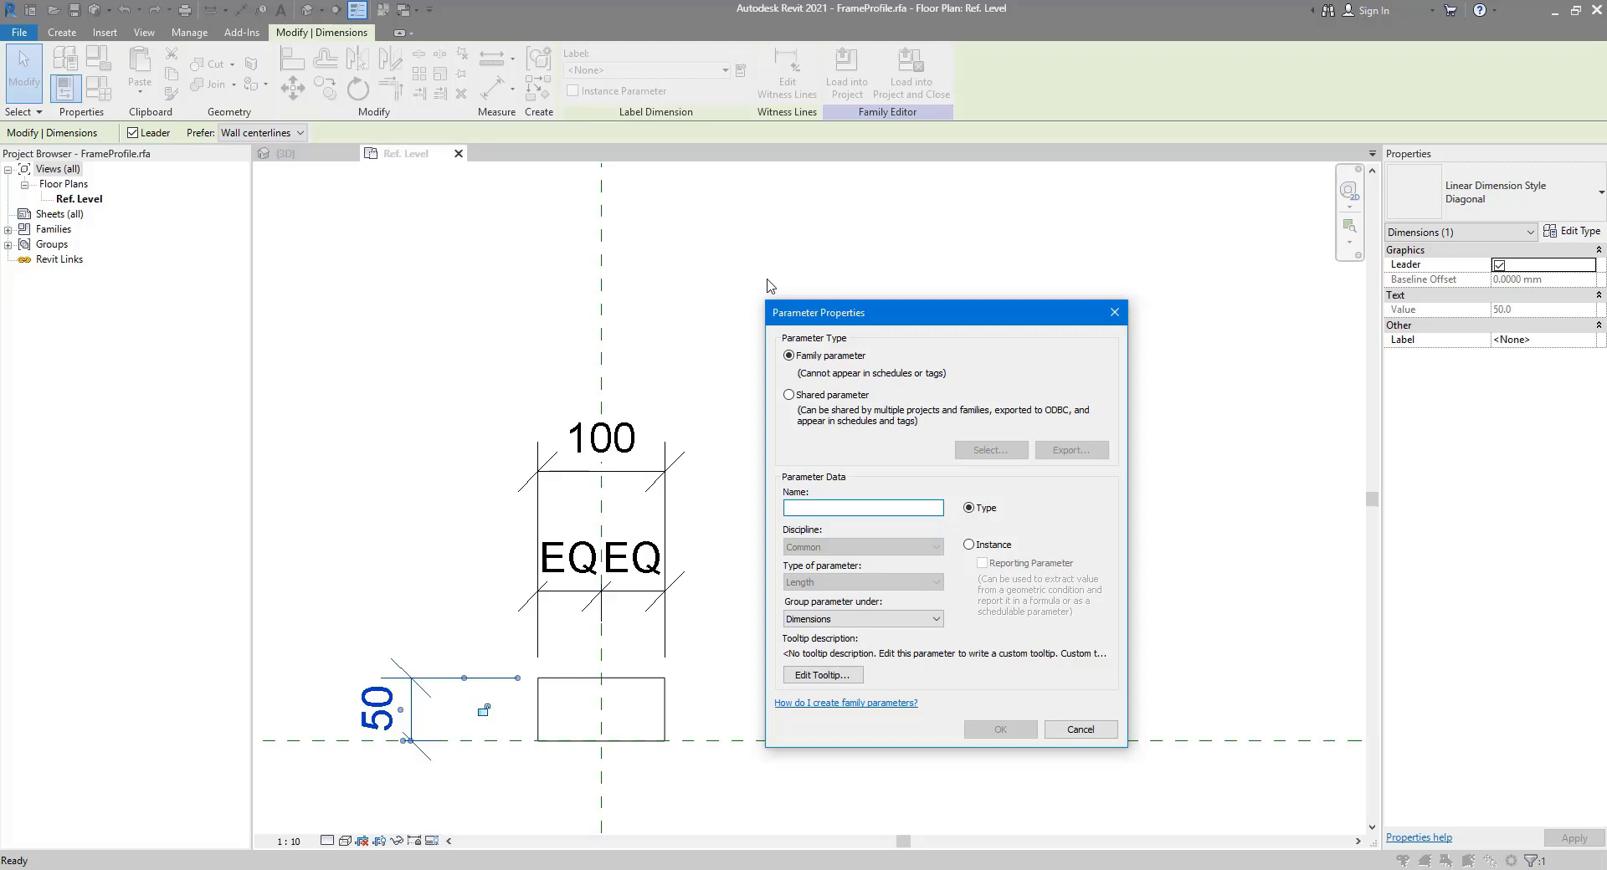
{"action": "type", "text": "Hi"}
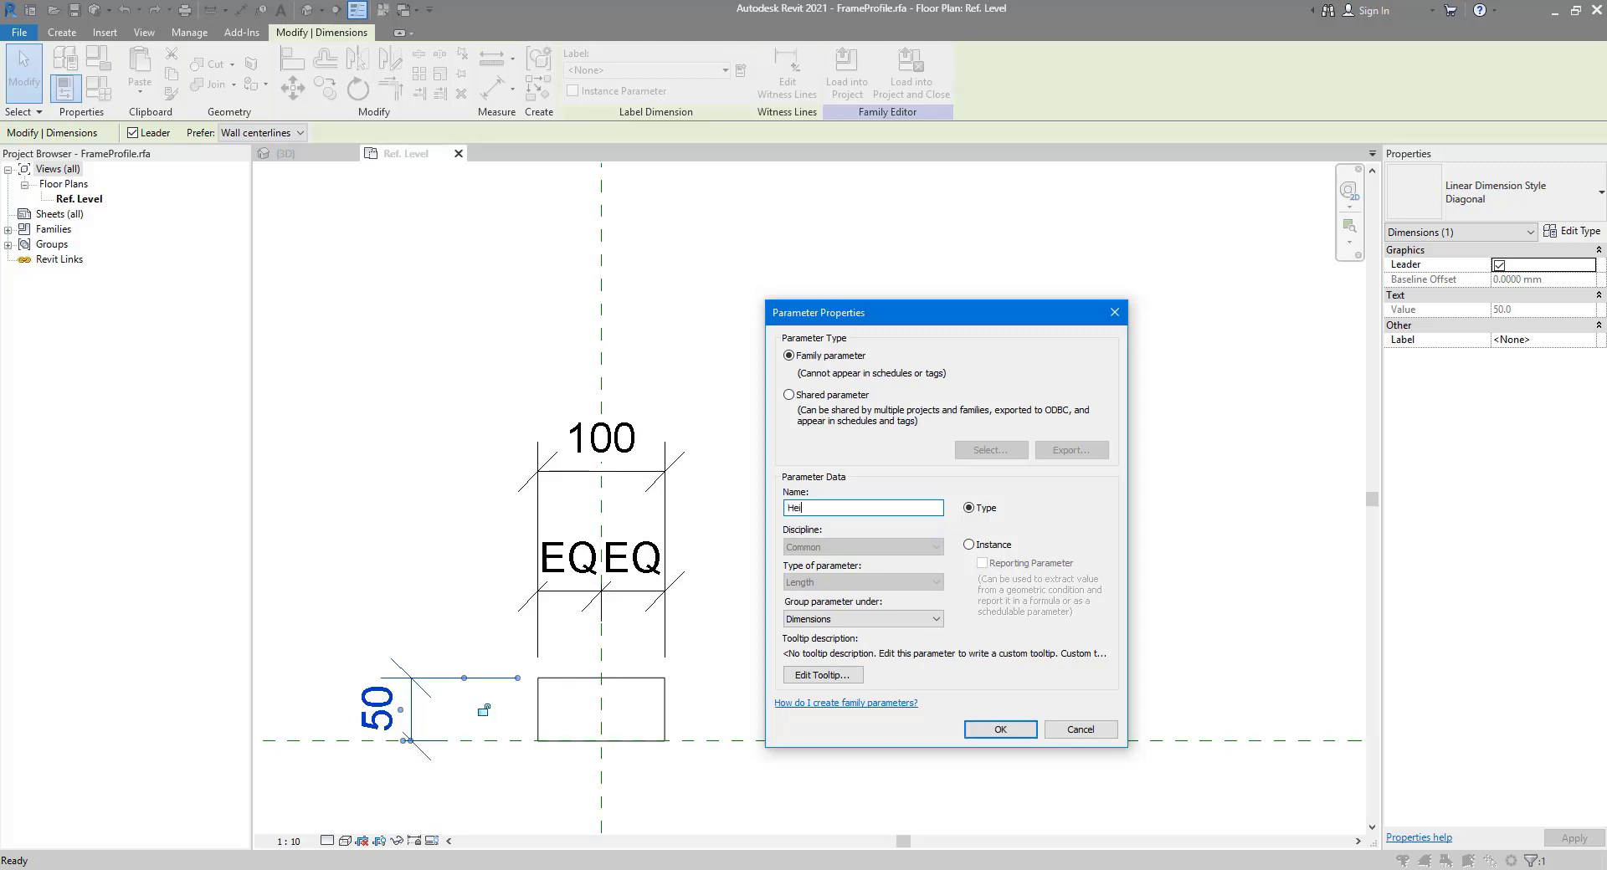
{"action": "type", "text": "ight"}
{"action": "left_click", "coordinate": [1001, 730]}
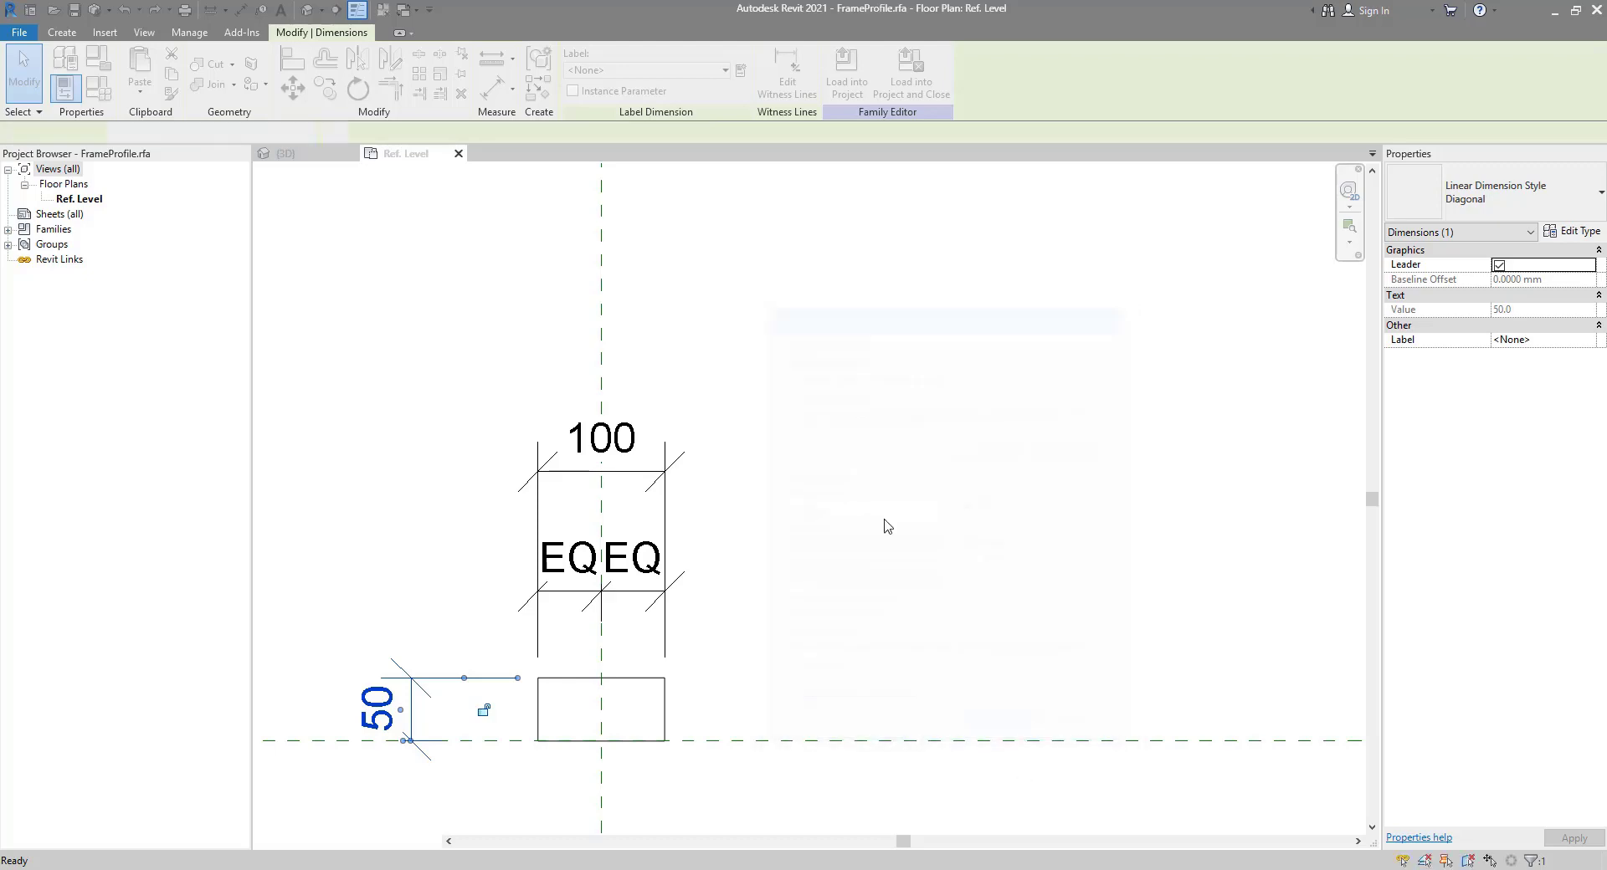
Step: Label the rectangle's overall width dimension with a new family type parameter named Width
{"action": "left_click", "coordinate": [601, 440]}
{"action": "left_click", "coordinate": [738, 76]}
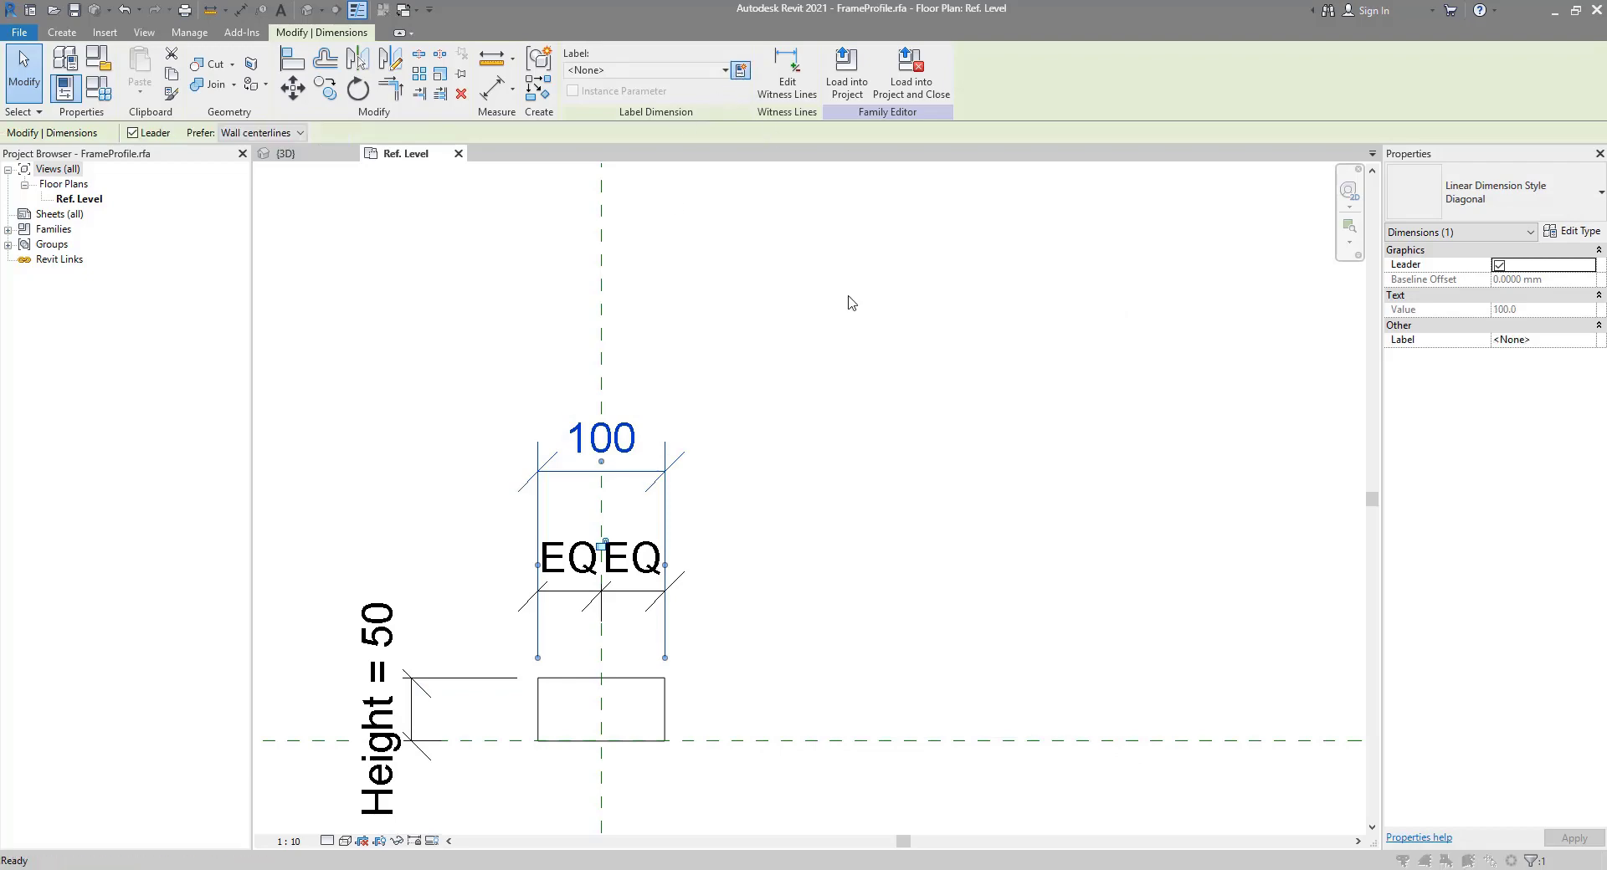
{"action": "type", "text": "Width"}
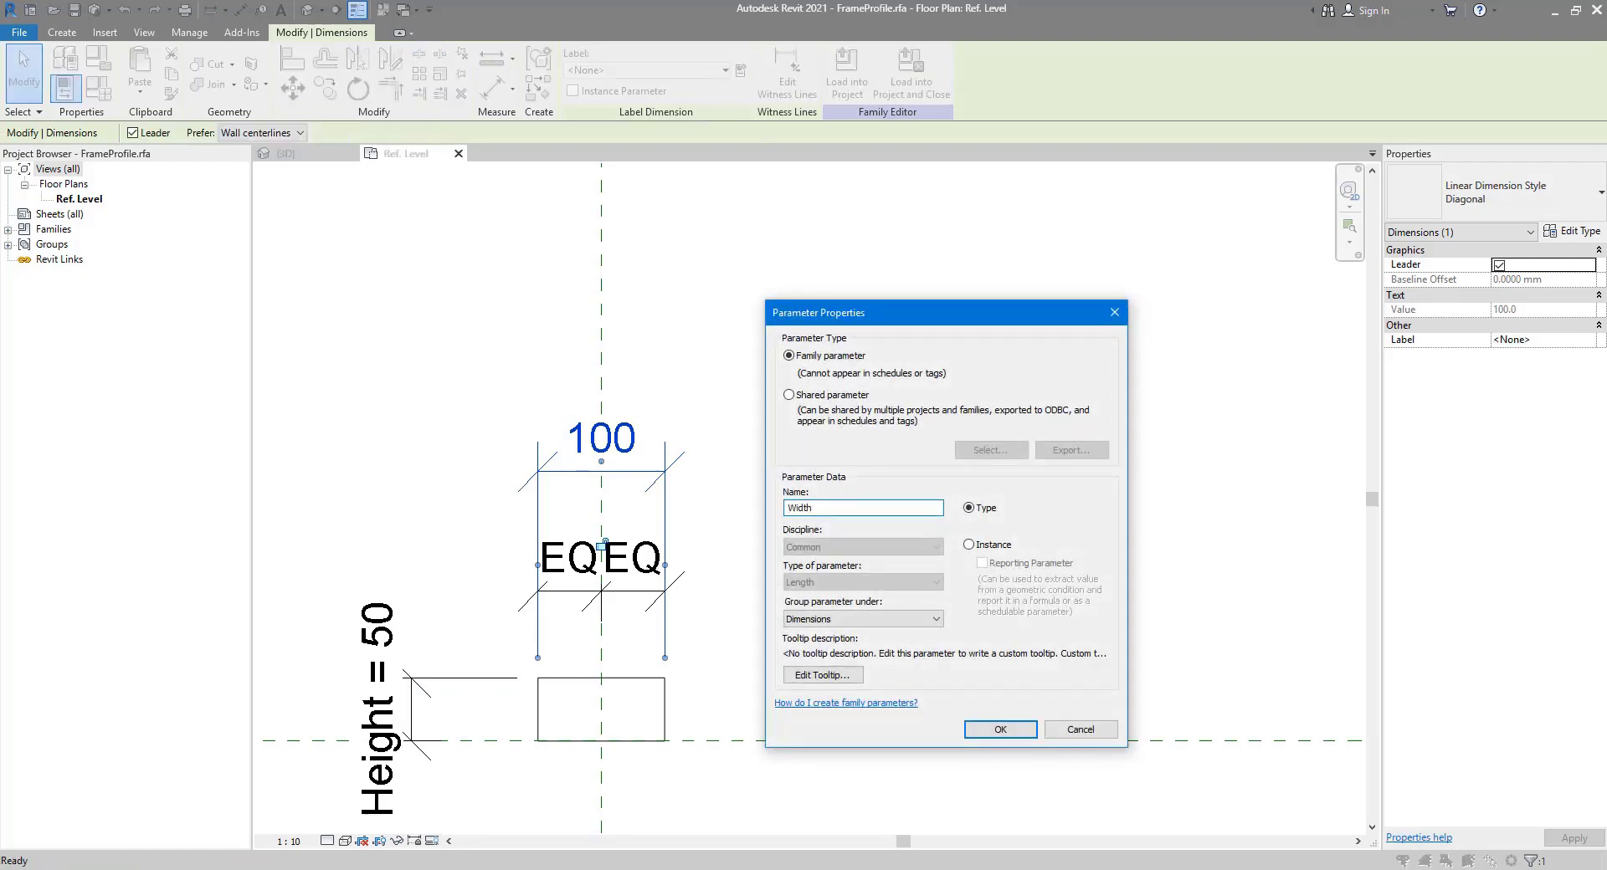
{"action": "key", "text": "Return"}
{"action": "left_click", "coordinate": [772, 408]}
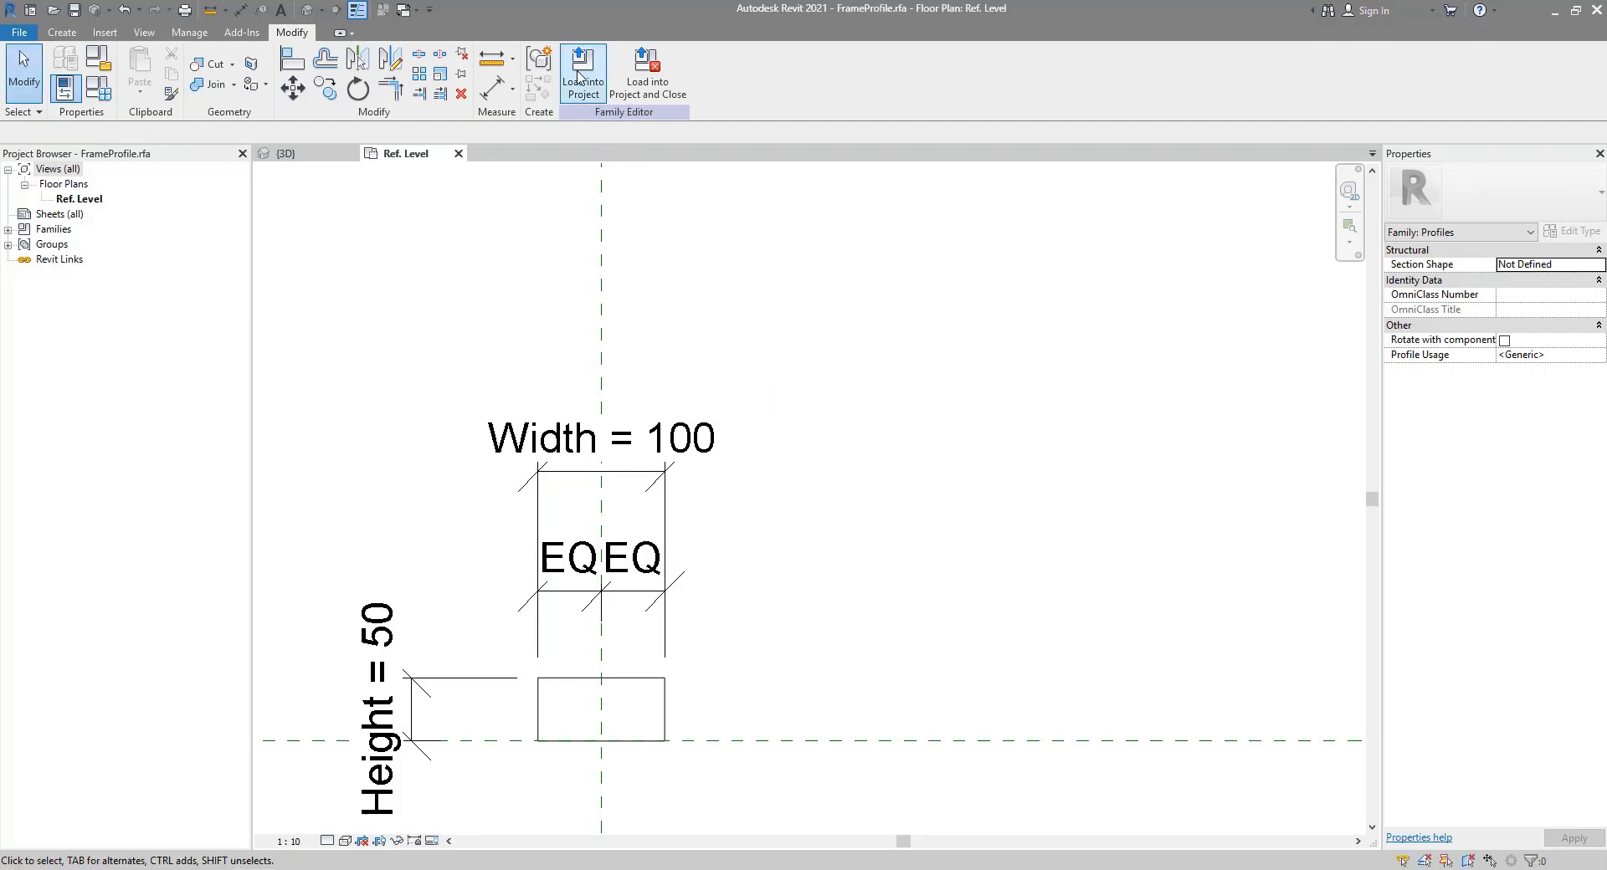
Step: Reload the FrameProfile family with its new parameters into the window family, Family1
{"action": "left_click", "coordinate": [584, 75]}
{"action": "left_click", "coordinate": [799, 390]}
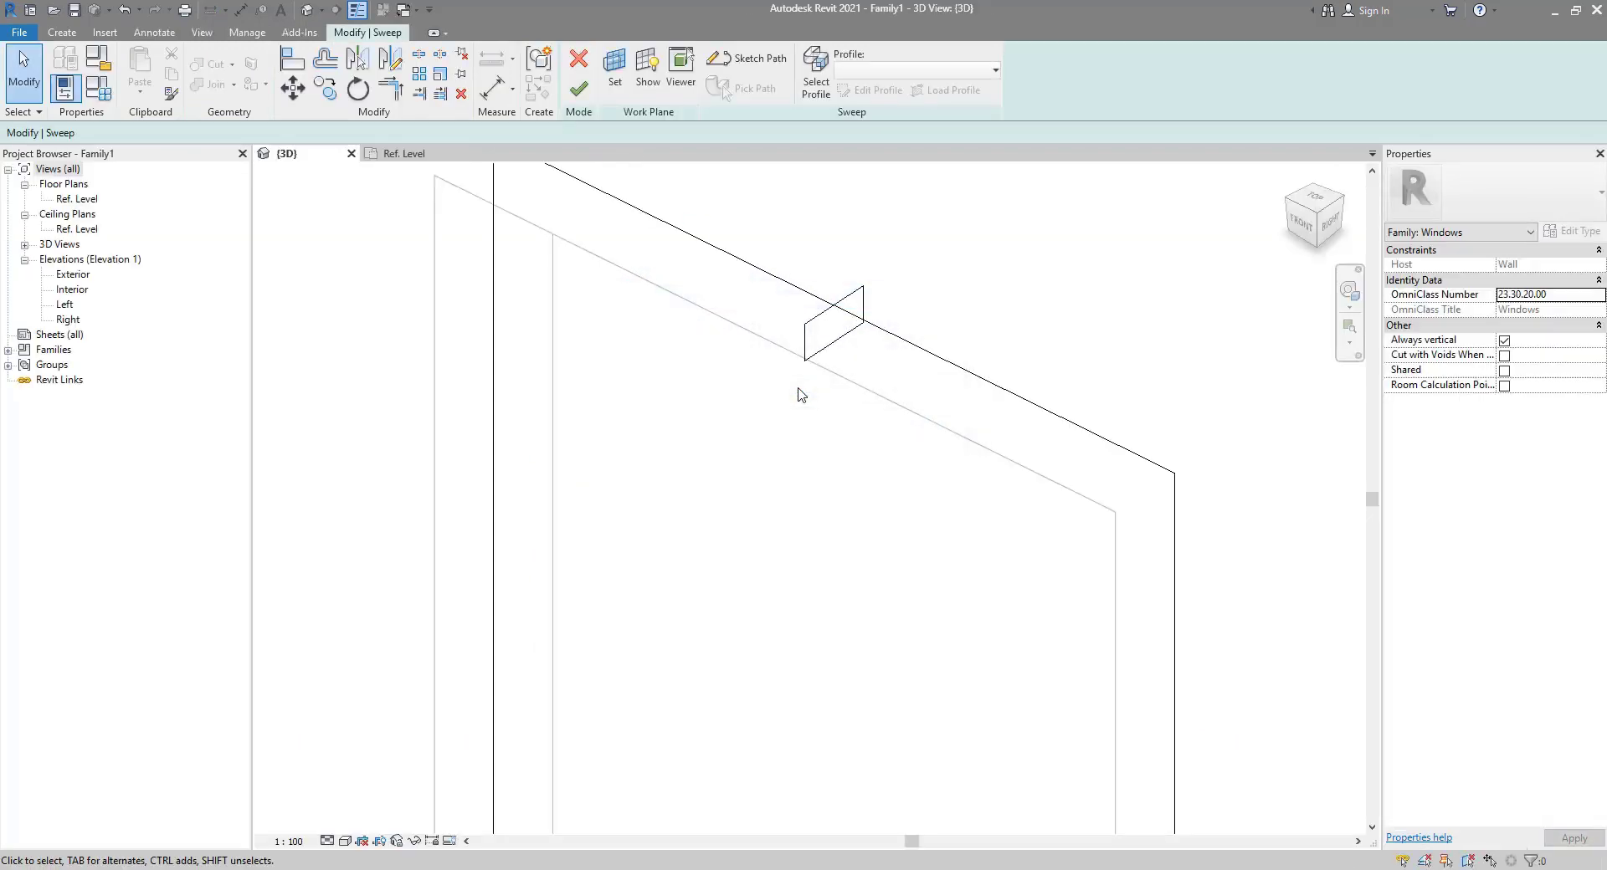
{"action": "scroll", "coordinate": [728, 398], "scroll_direction": "down", "scroll_amount": 2}
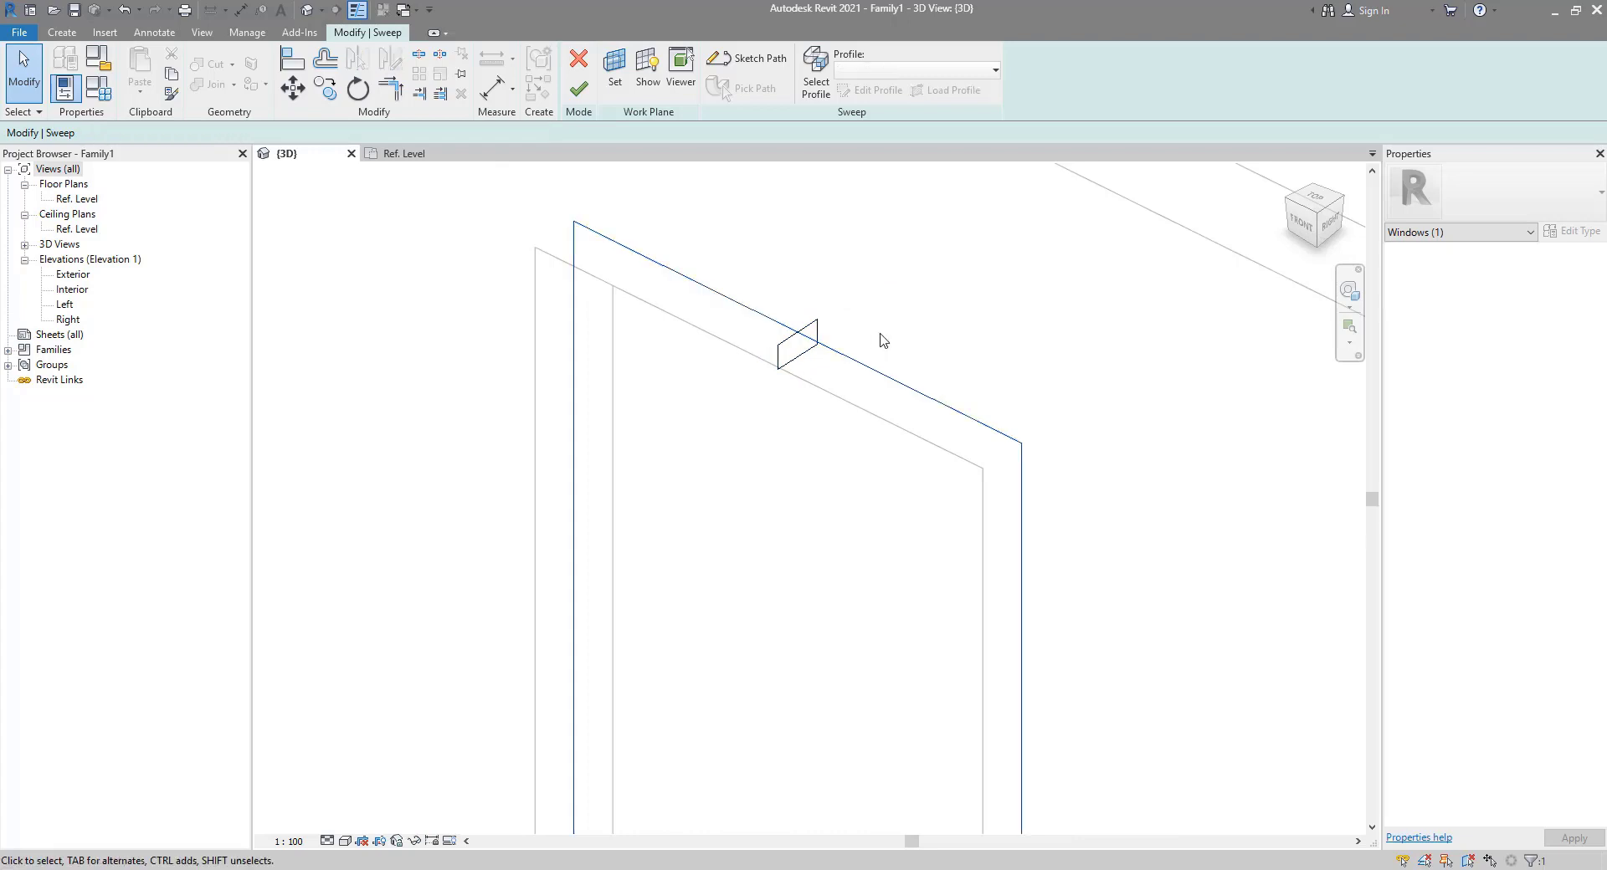
Step: Try a width of 150 mm in the loaded FrameProfile's type properties and undo the change
{"action": "double_click", "coordinate": [54, 350]}
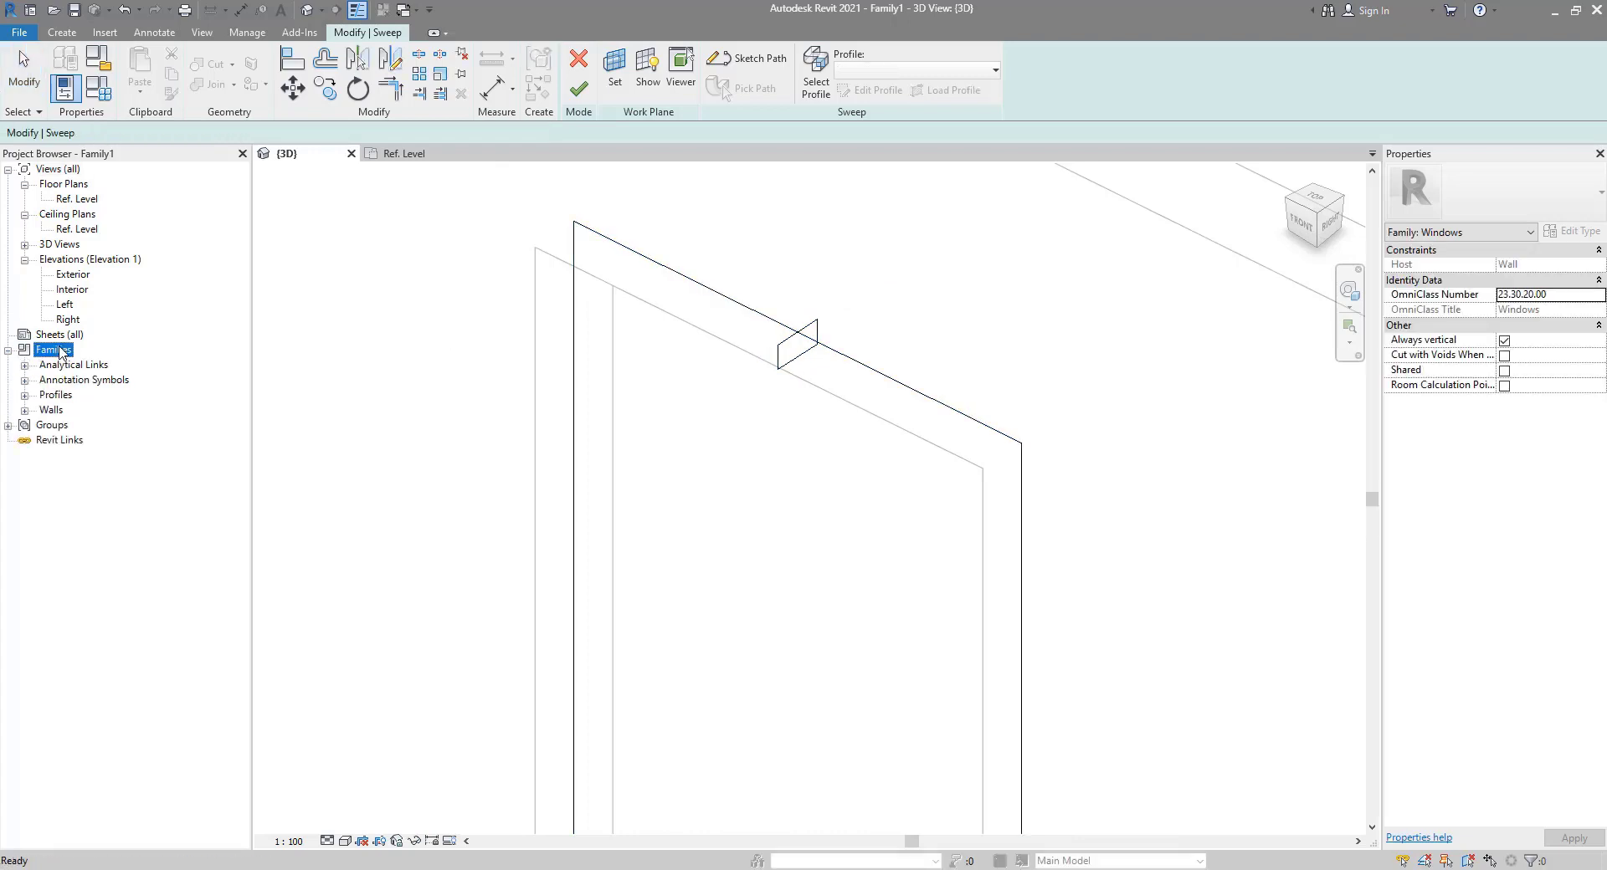
{"action": "double_click", "coordinate": [57, 396]}
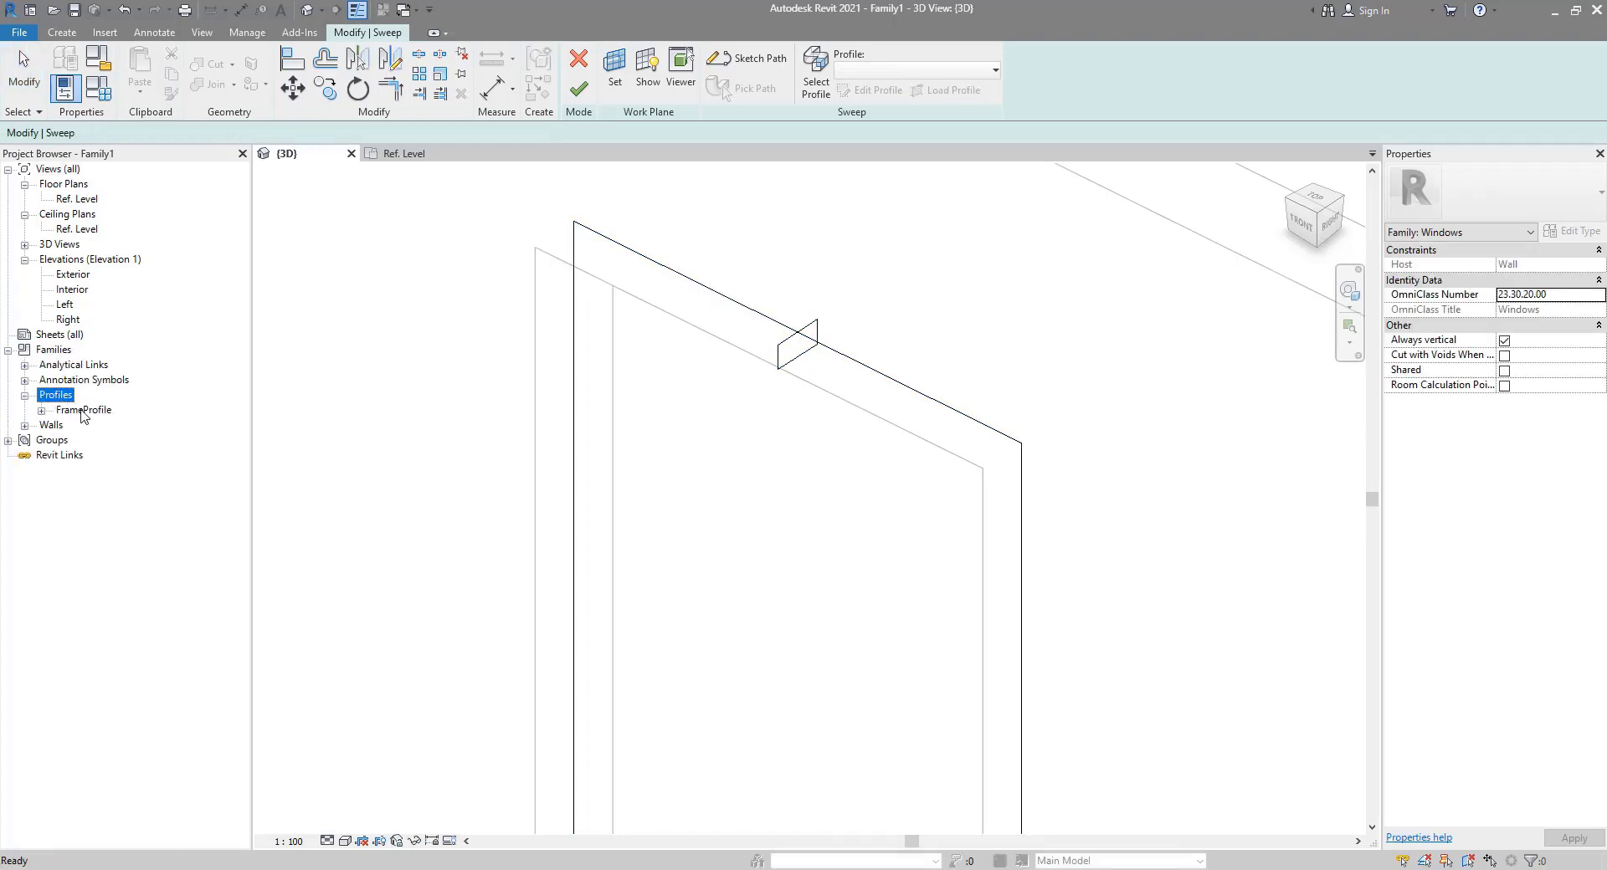
{"action": "double_click", "coordinate": [82, 410]}
{"action": "left_click", "coordinate": [101, 425]}
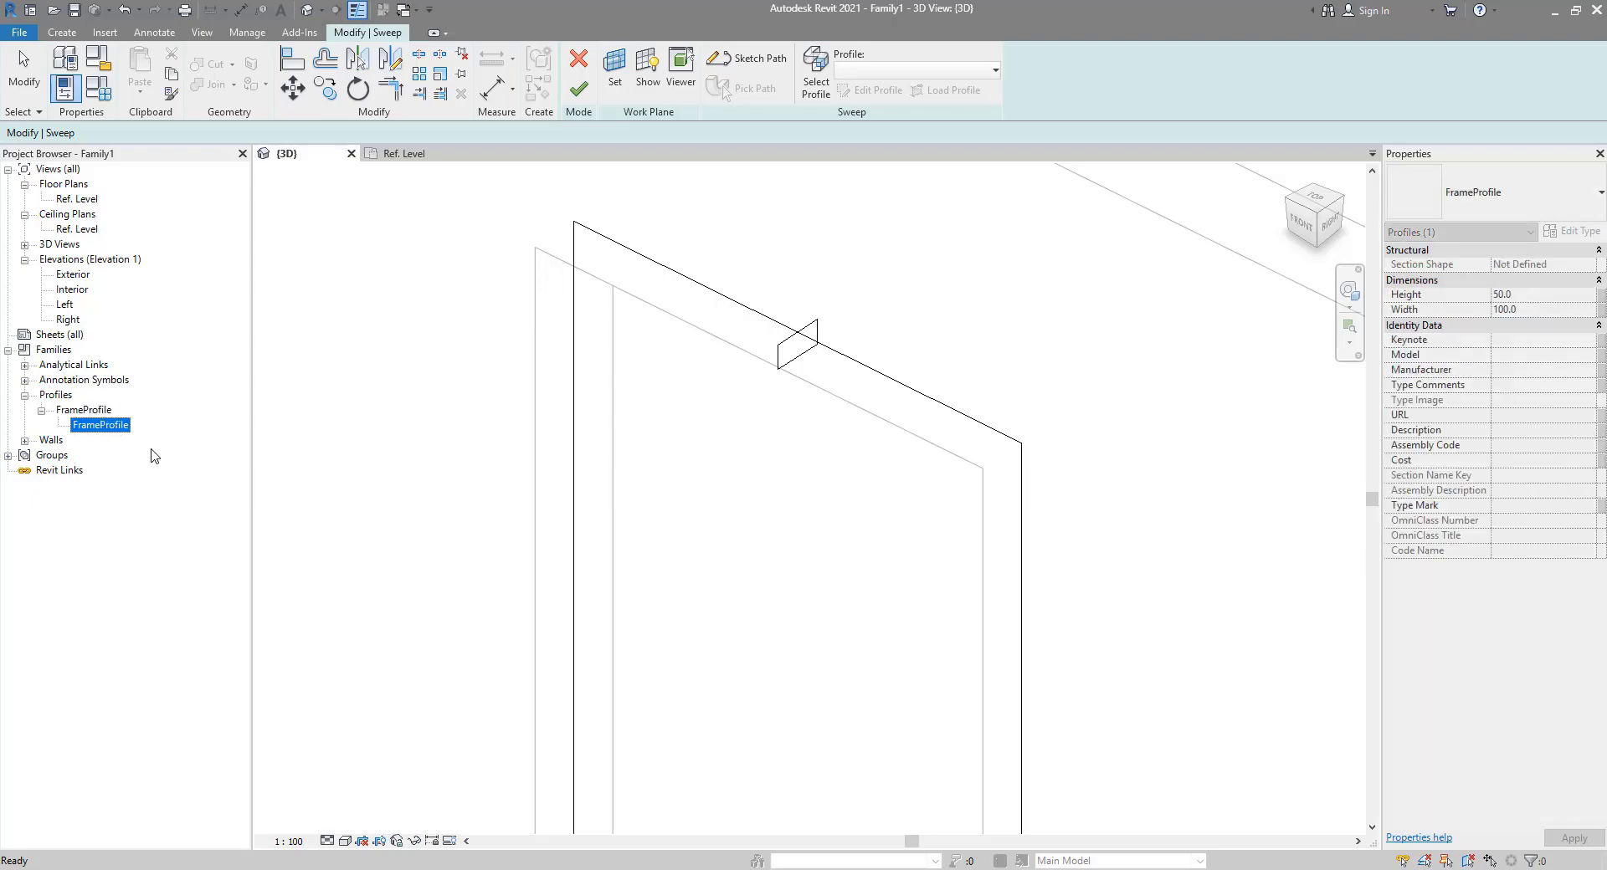
{"action": "double_click", "coordinate": [122, 427]}
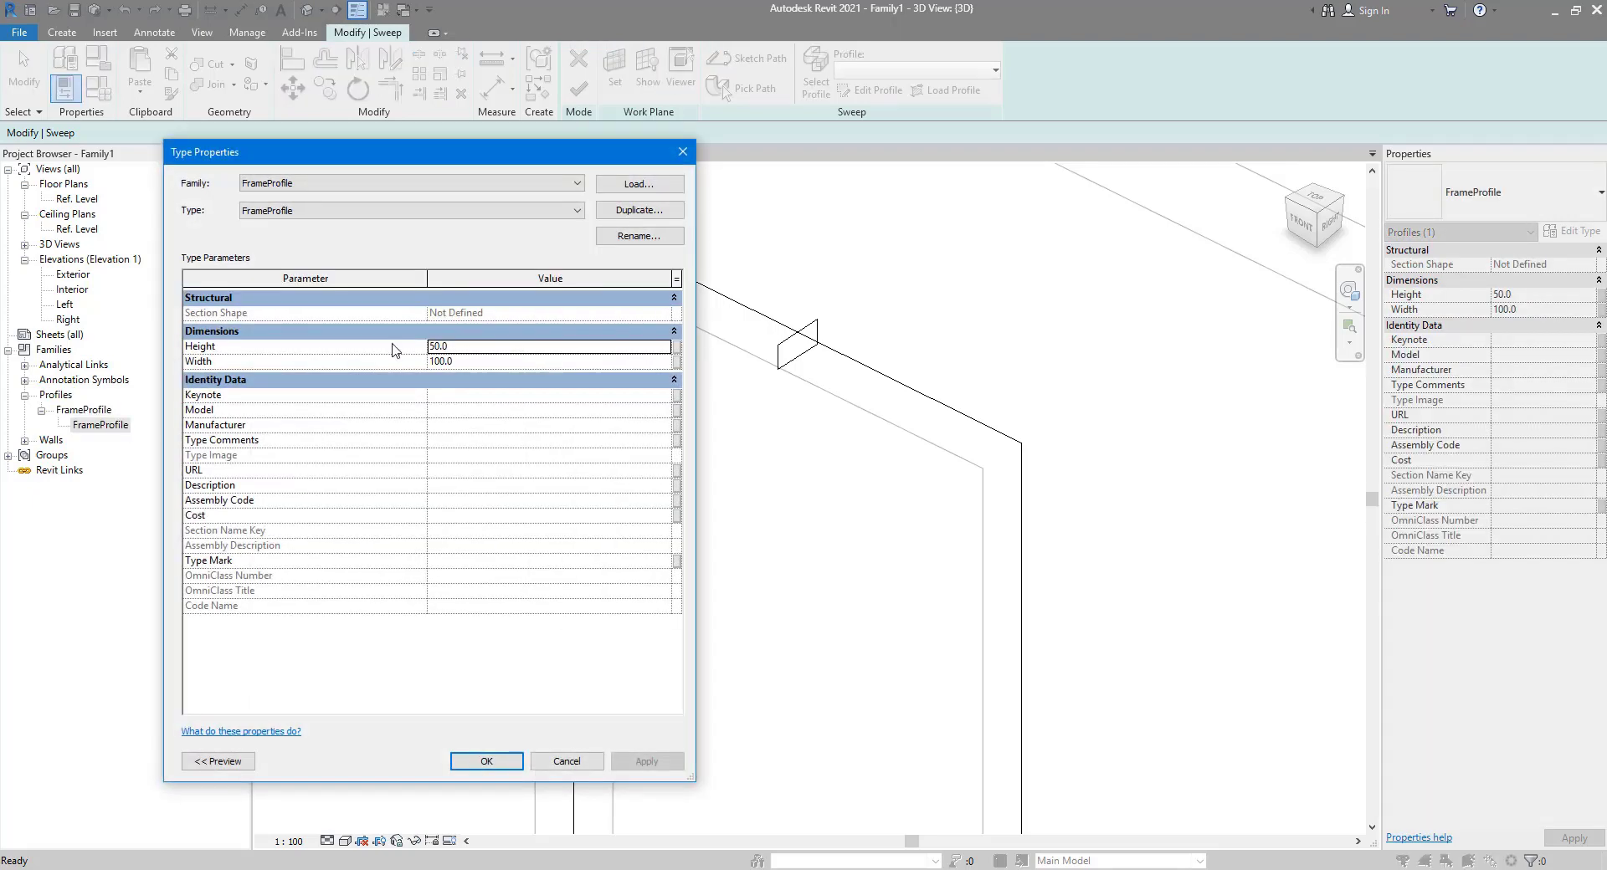
{"action": "left_click_drag", "start_coordinate": [423, 167], "coordinate": [410, 172]}
{"action": "left_click", "coordinate": [462, 365]}
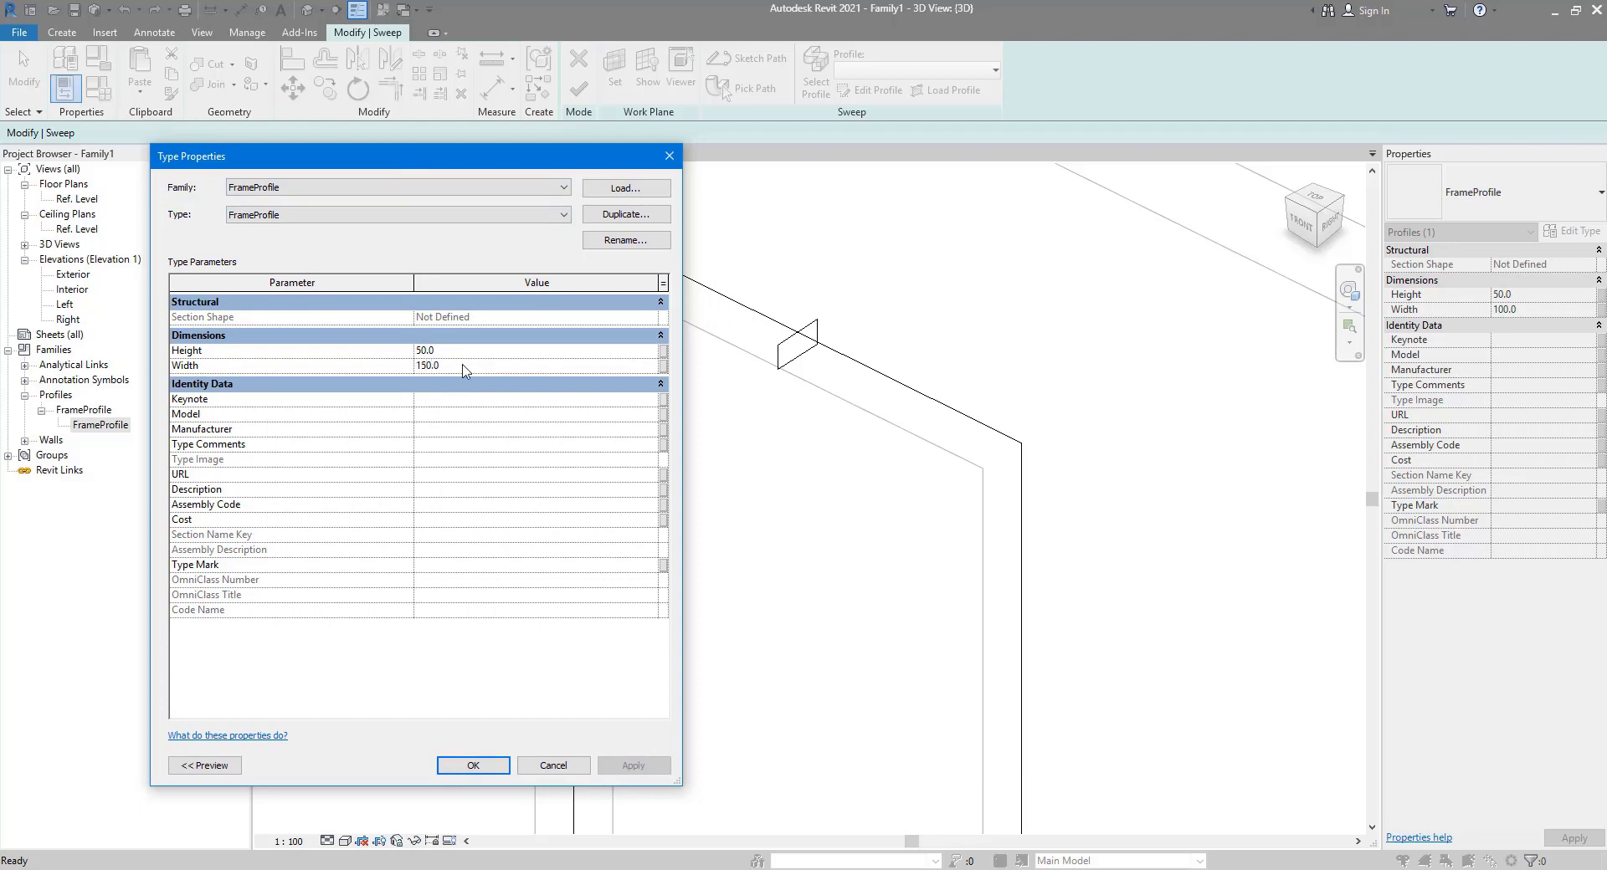
{"action": "key", "text": "Return"}
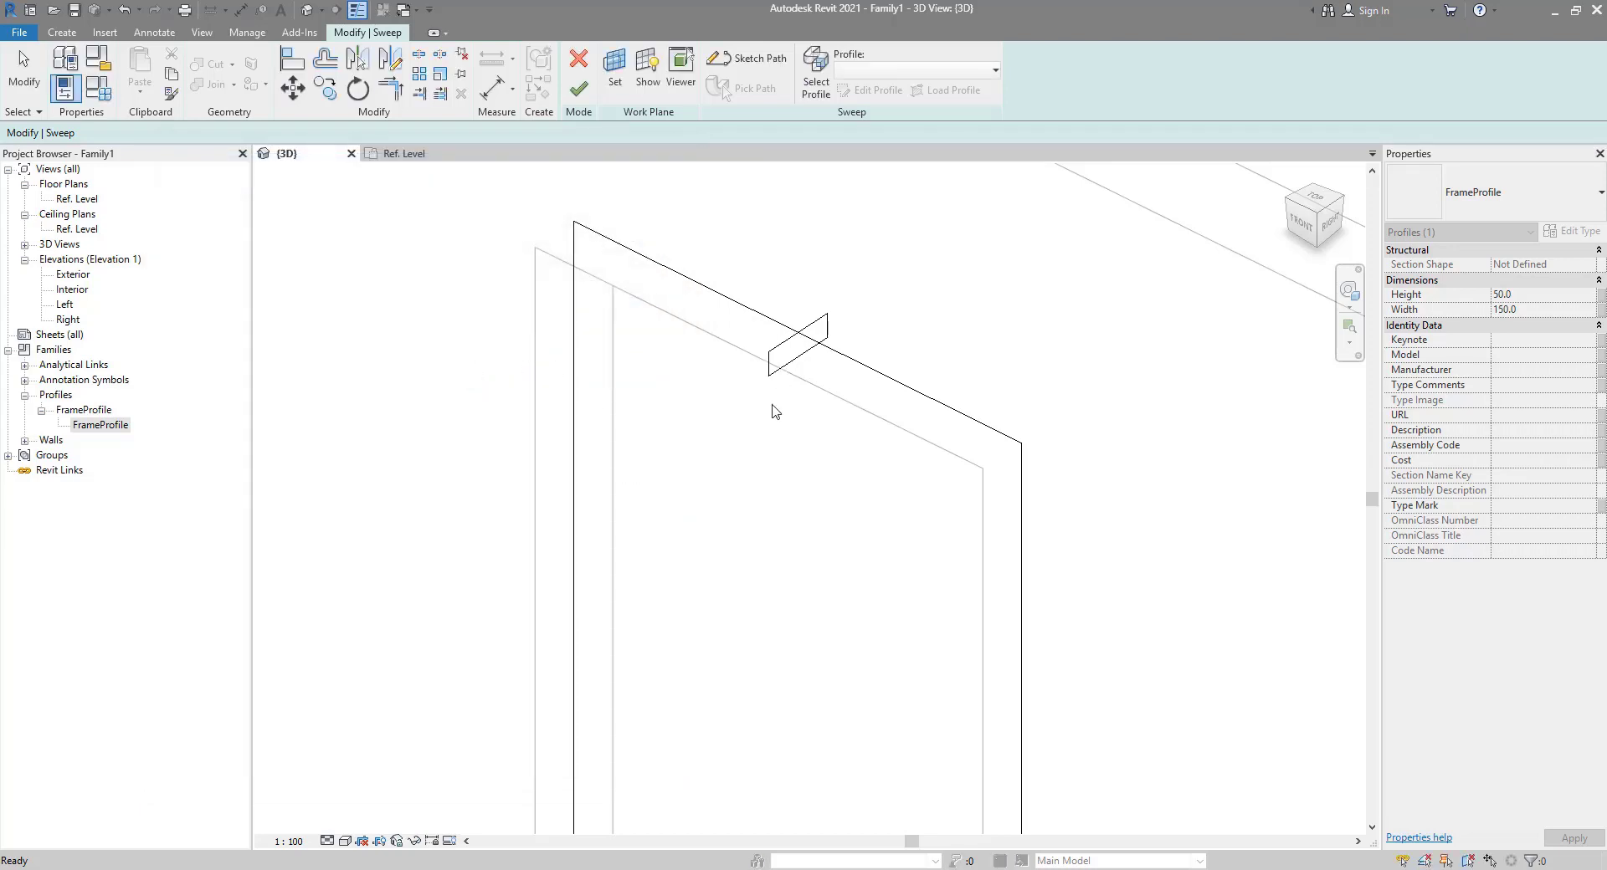
{"action": "key", "text": "Escape"}
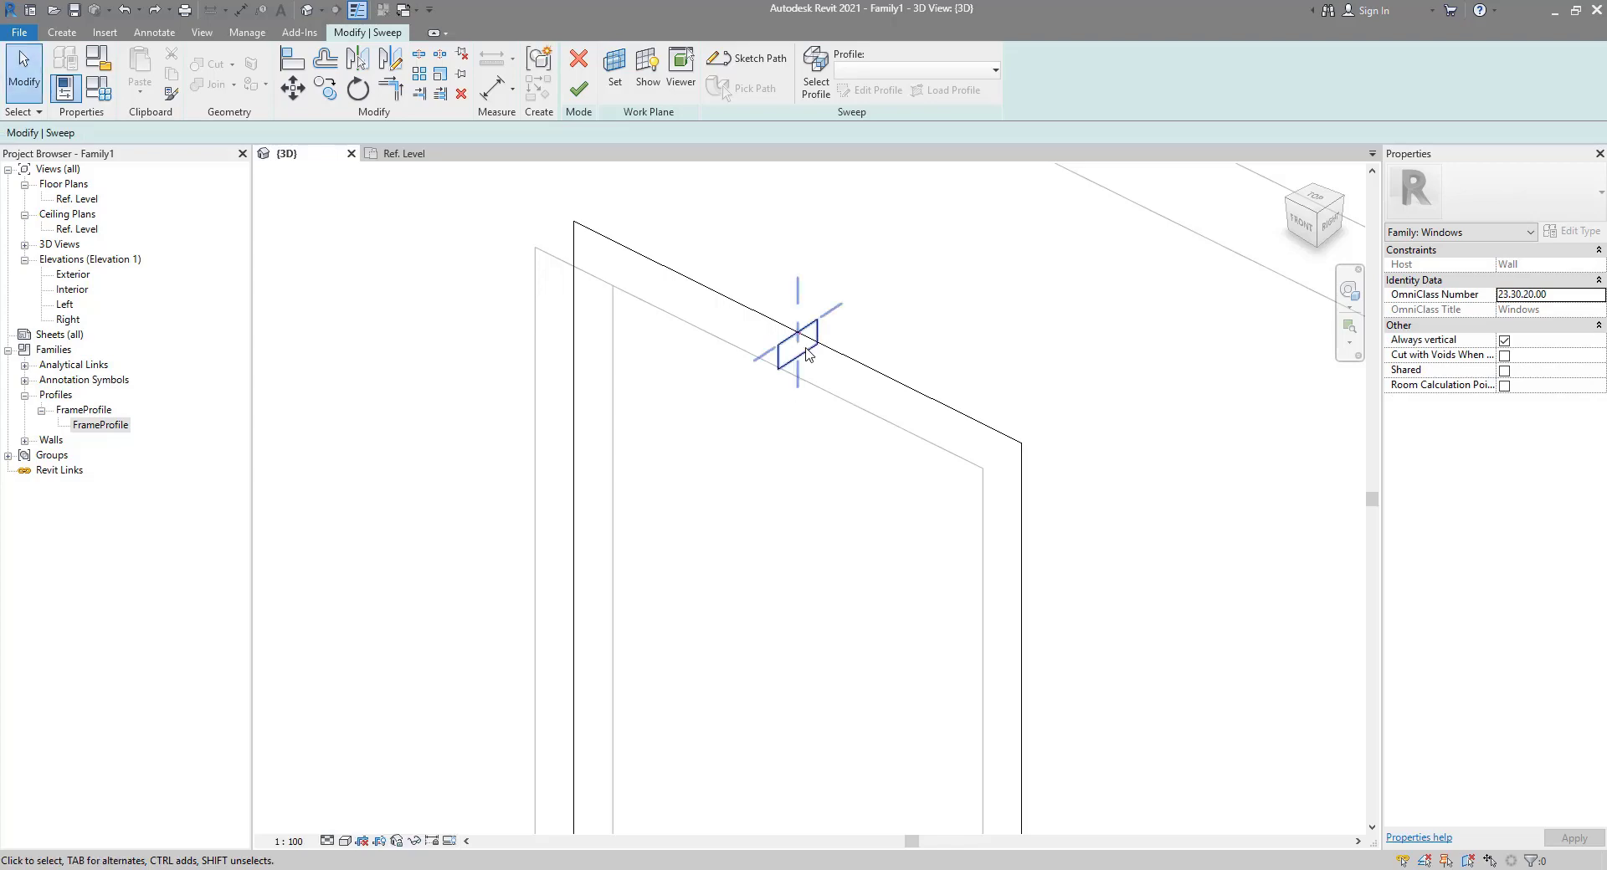
Step: Finish the window frame sweep and display the 3D view as shaded with edges
{"action": "left_click", "coordinate": [580, 90]}
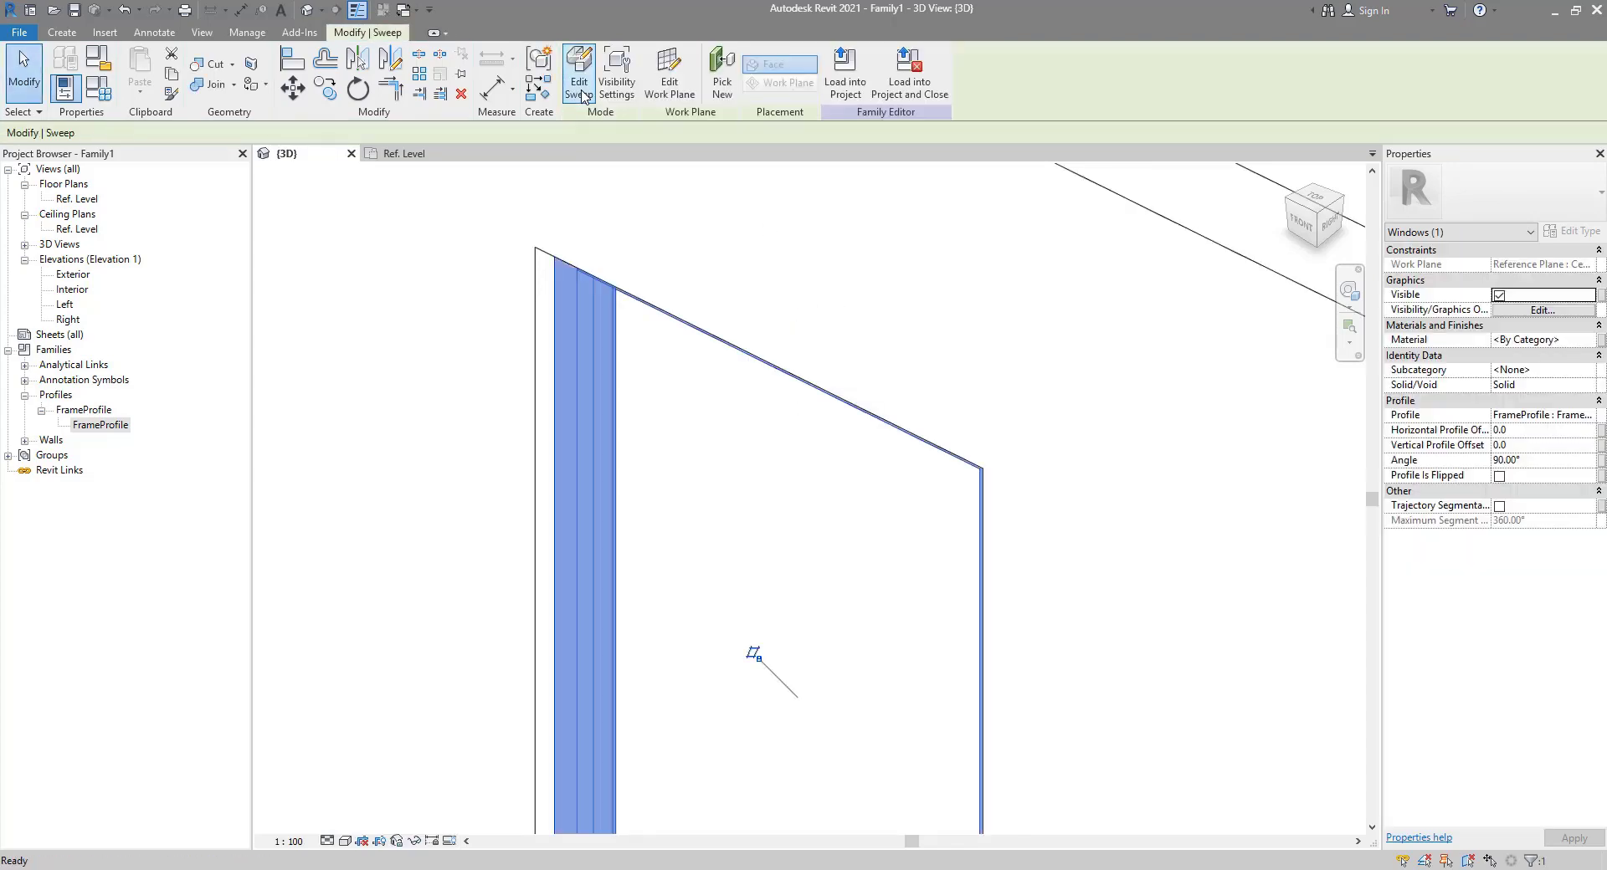
{"action": "left_click", "coordinate": [709, 416]}
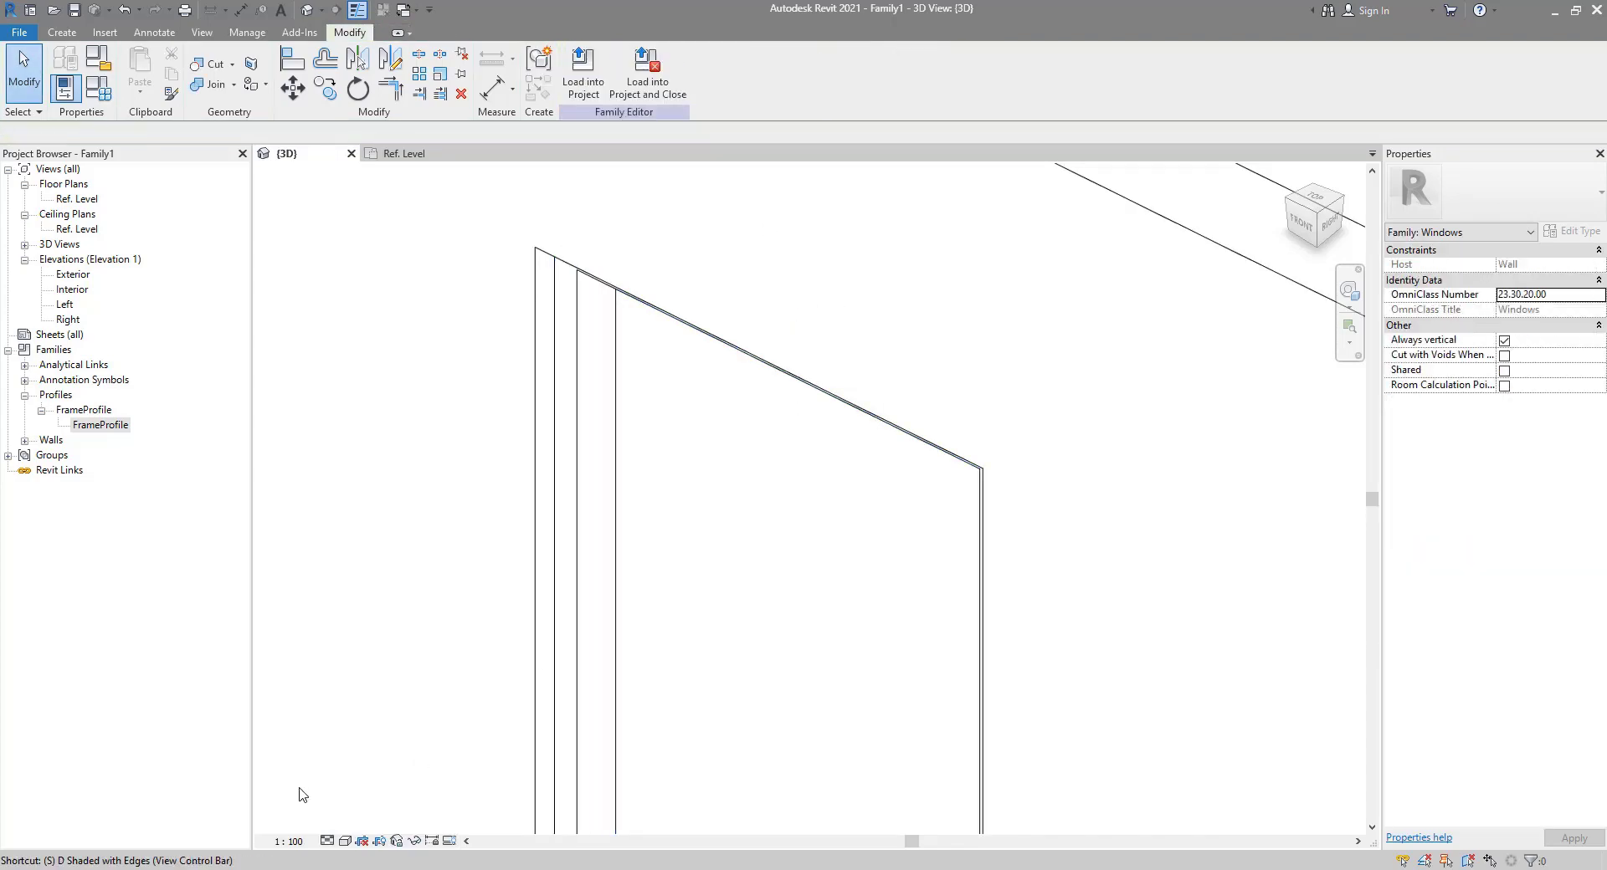
{"action": "key", "text": "d"}
{"action": "mouse_move", "coordinate": [763, 457]}
{"action": "middle_mouse_down", "text": "shift"}
{"action": "mouse_move", "coordinate": [753, 581]}
{"action": "mouse_move", "coordinate": [787, 470]}
{"action": "middle_mouse_up", "text": "shift"}
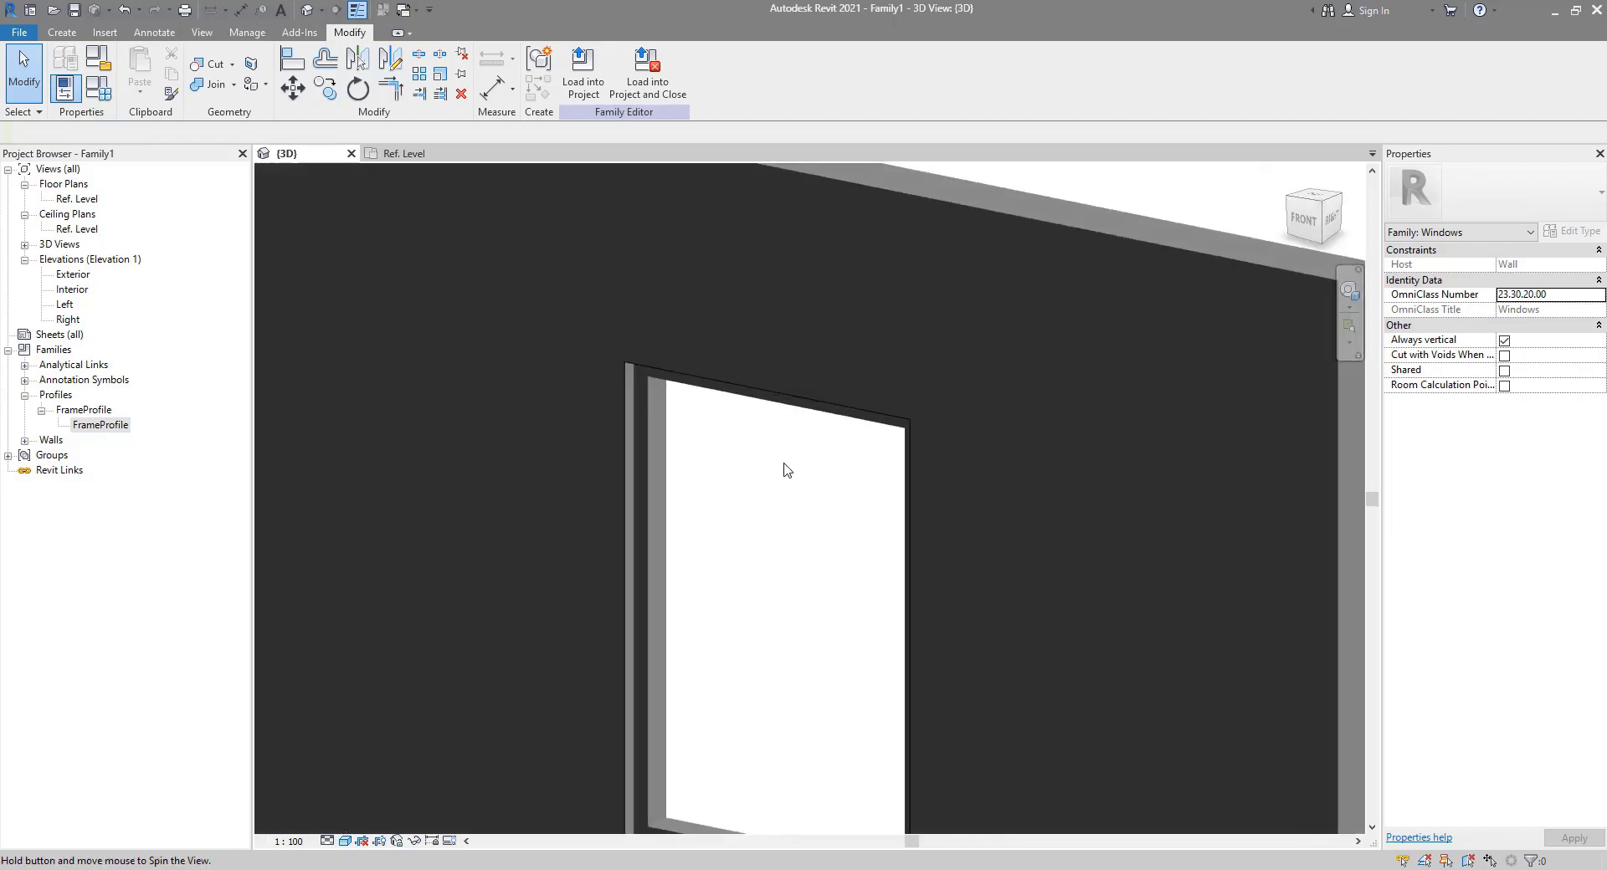
Step: Temporarily hide the host wall's category in the 3D view to expose the swept frame
{"action": "left_click", "coordinate": [853, 183]}
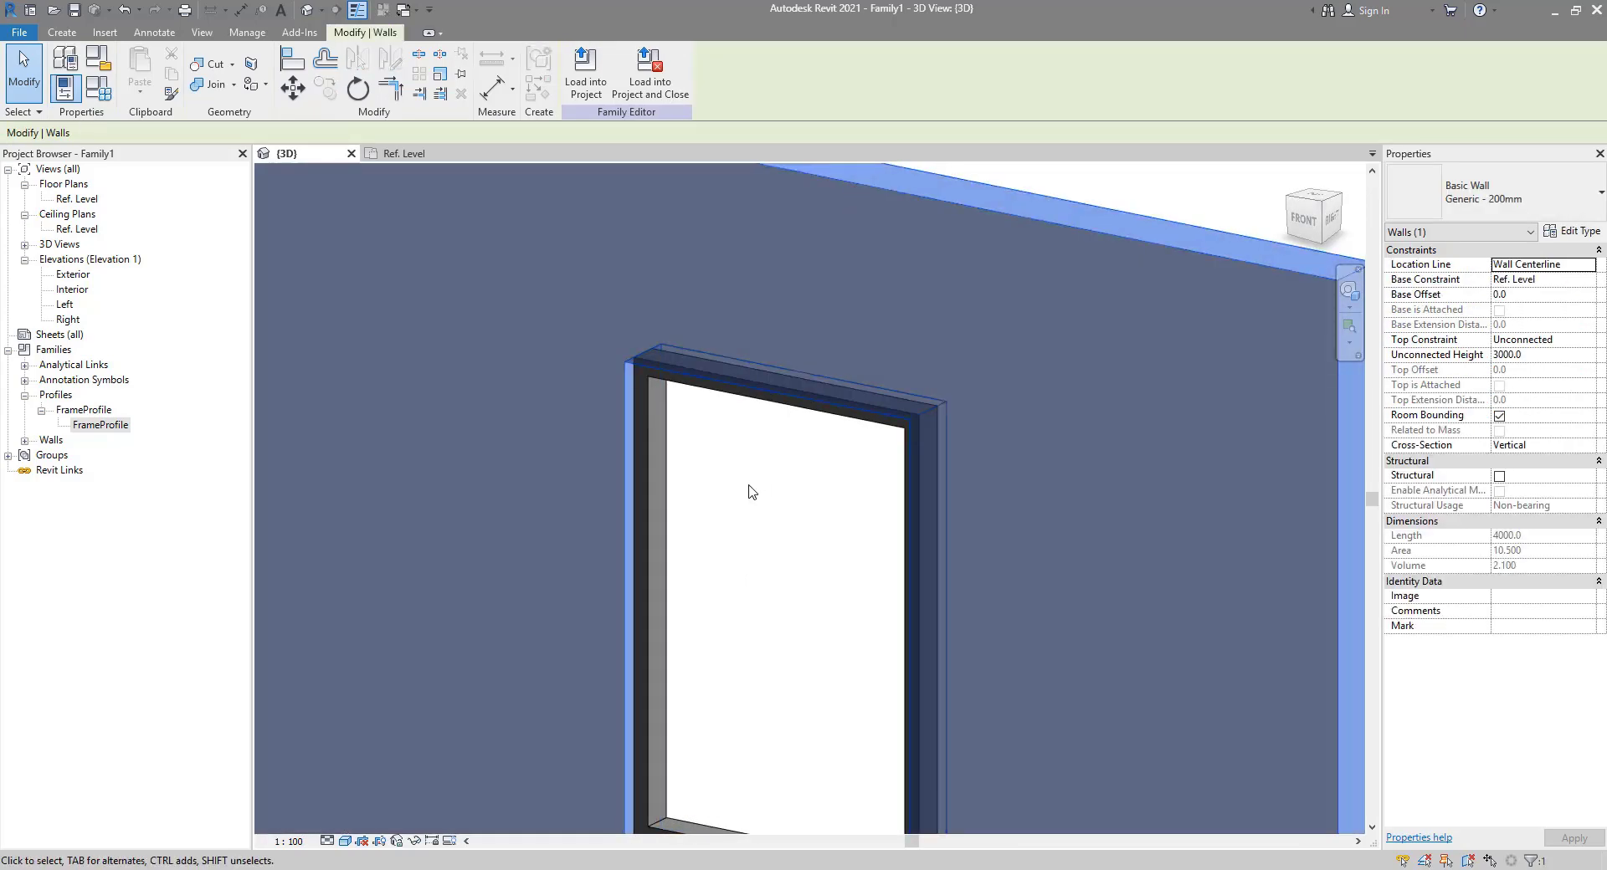
{"action": "key", "text": "h"}
{"action": "key", "text": "c"}
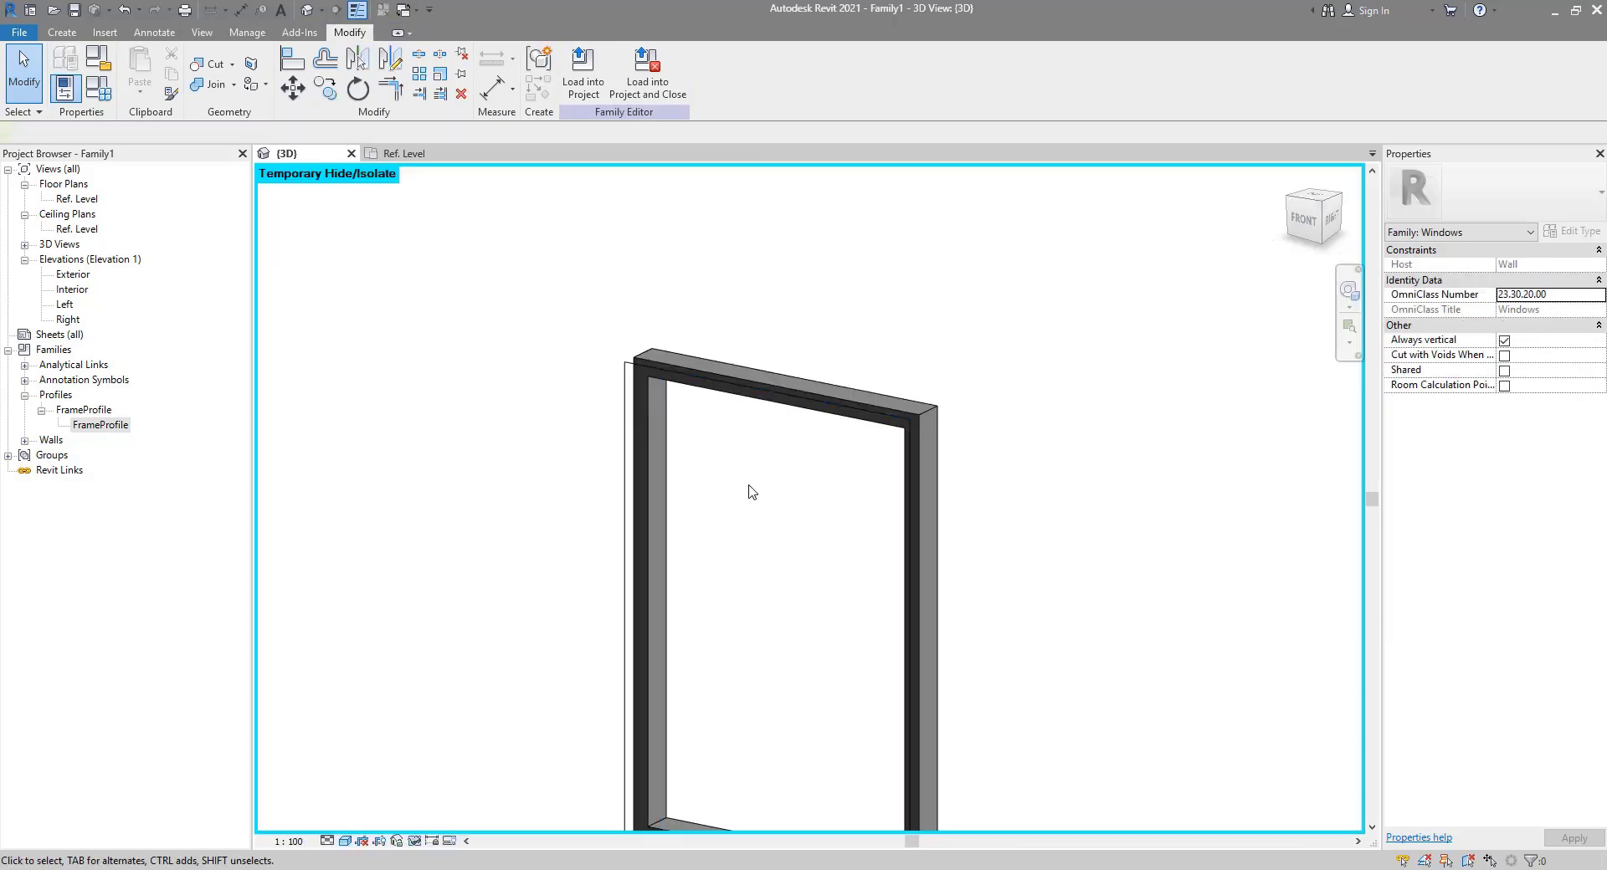
{"action": "scroll", "coordinate": [742, 469], "scroll_direction": "down", "scroll_amount": 3}
{"action": "middle_click_drag", "start_coordinate": [743, 469], "coordinate": [717, 764], "text": "shift"}
{"action": "scroll", "coordinate": [764, 709], "scroll_direction": "up", "scroll_amount": 3}
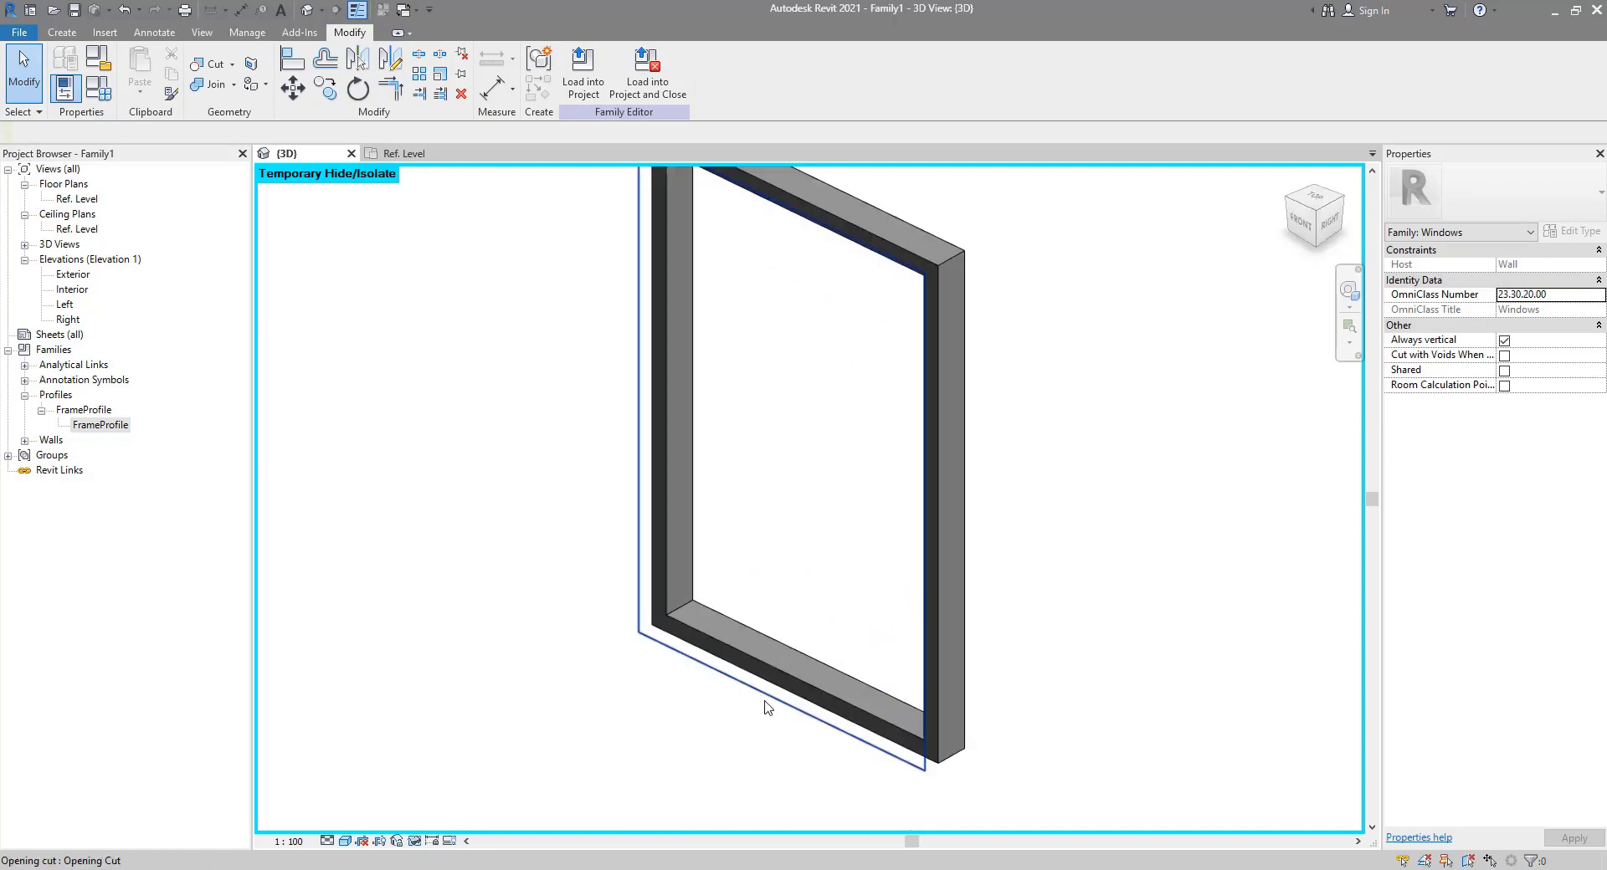
Step: Temporarily hide the opening cut element in the 3D view, leaving only the frame to inspect
{"action": "left_click", "coordinate": [764, 709]}
{"action": "left_click", "coordinate": [413, 841]}
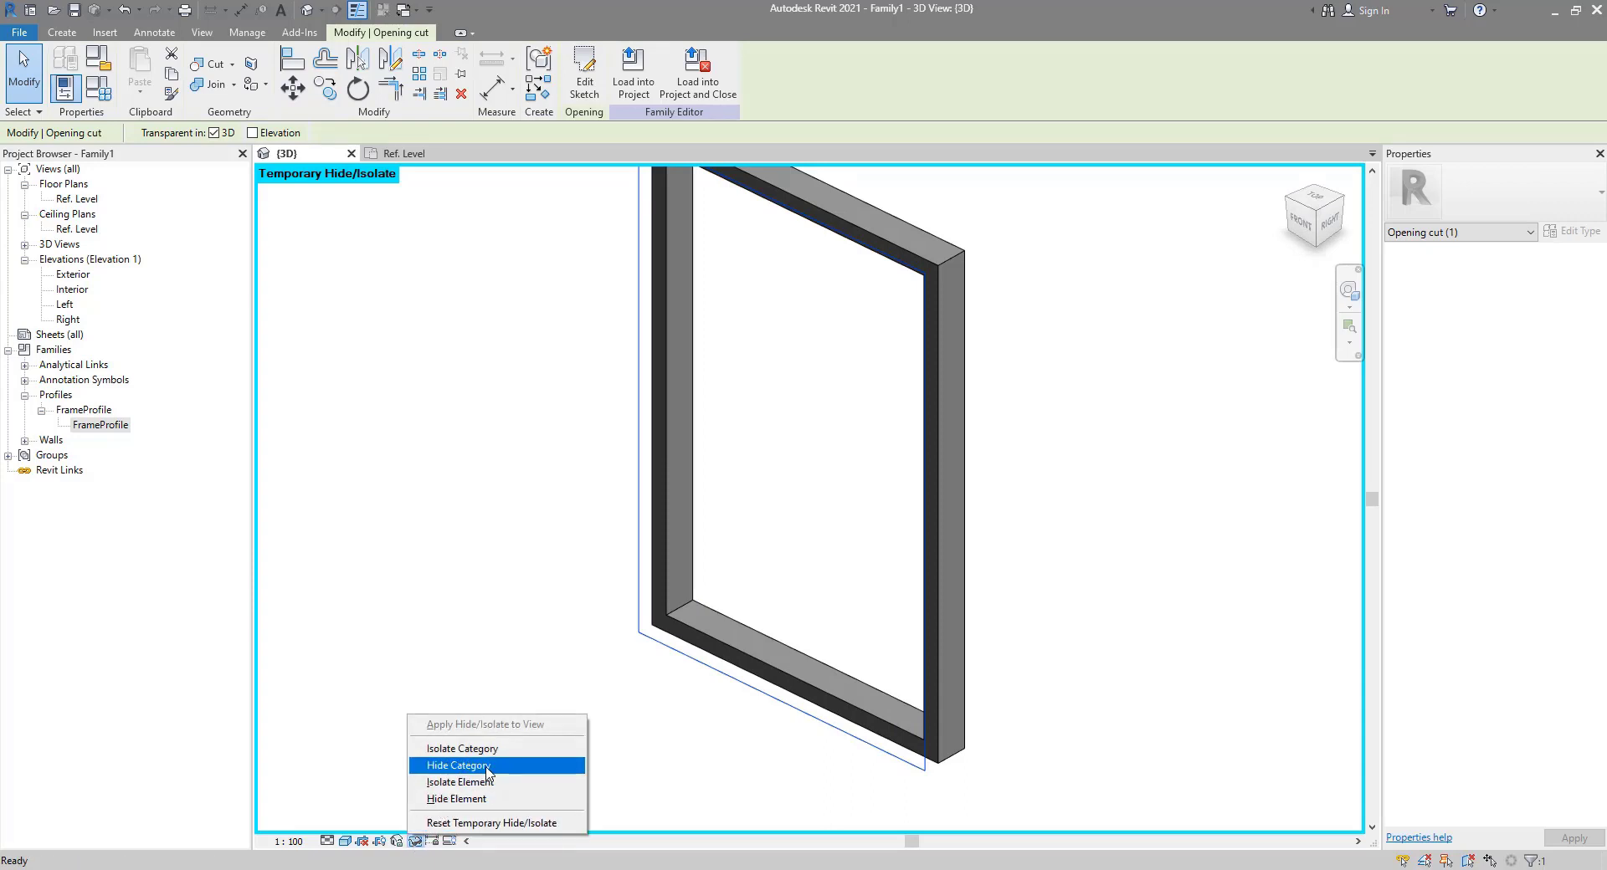
{"action": "left_click", "coordinate": [460, 799]}
{"action": "scroll", "coordinate": [504, 703], "scroll_direction": "down", "scroll_amount": 2}
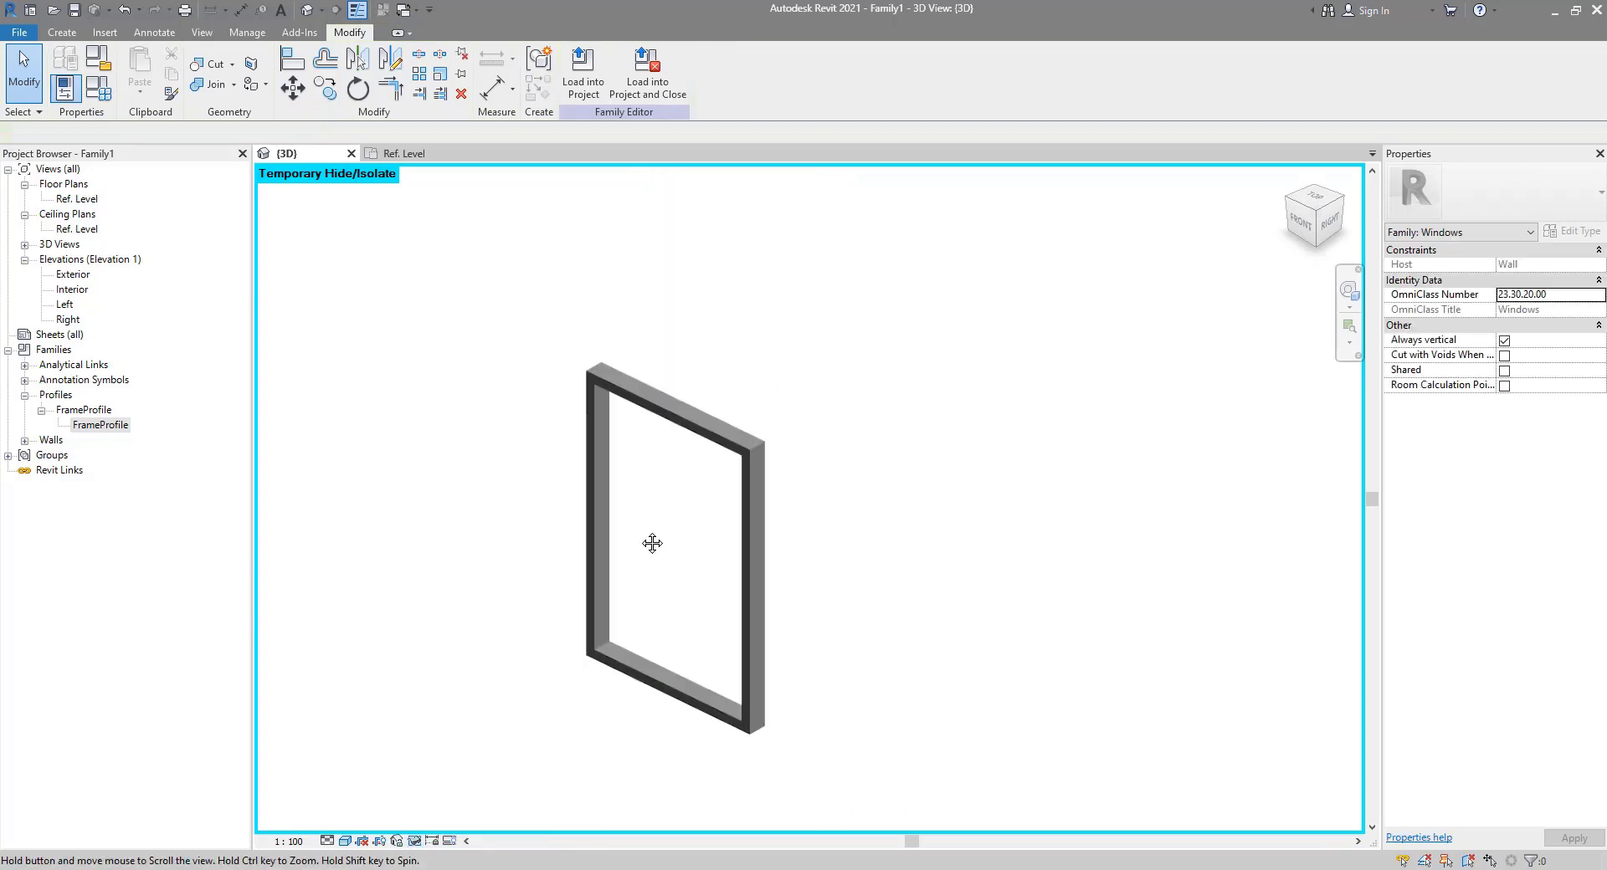
{"action": "middle_click_drag", "start_coordinate": [488, 628], "coordinate": [736, 624], "text": "shift"}
{"action": "scroll", "coordinate": [735, 624], "scroll_direction": "up", "scroll_amount": 2}
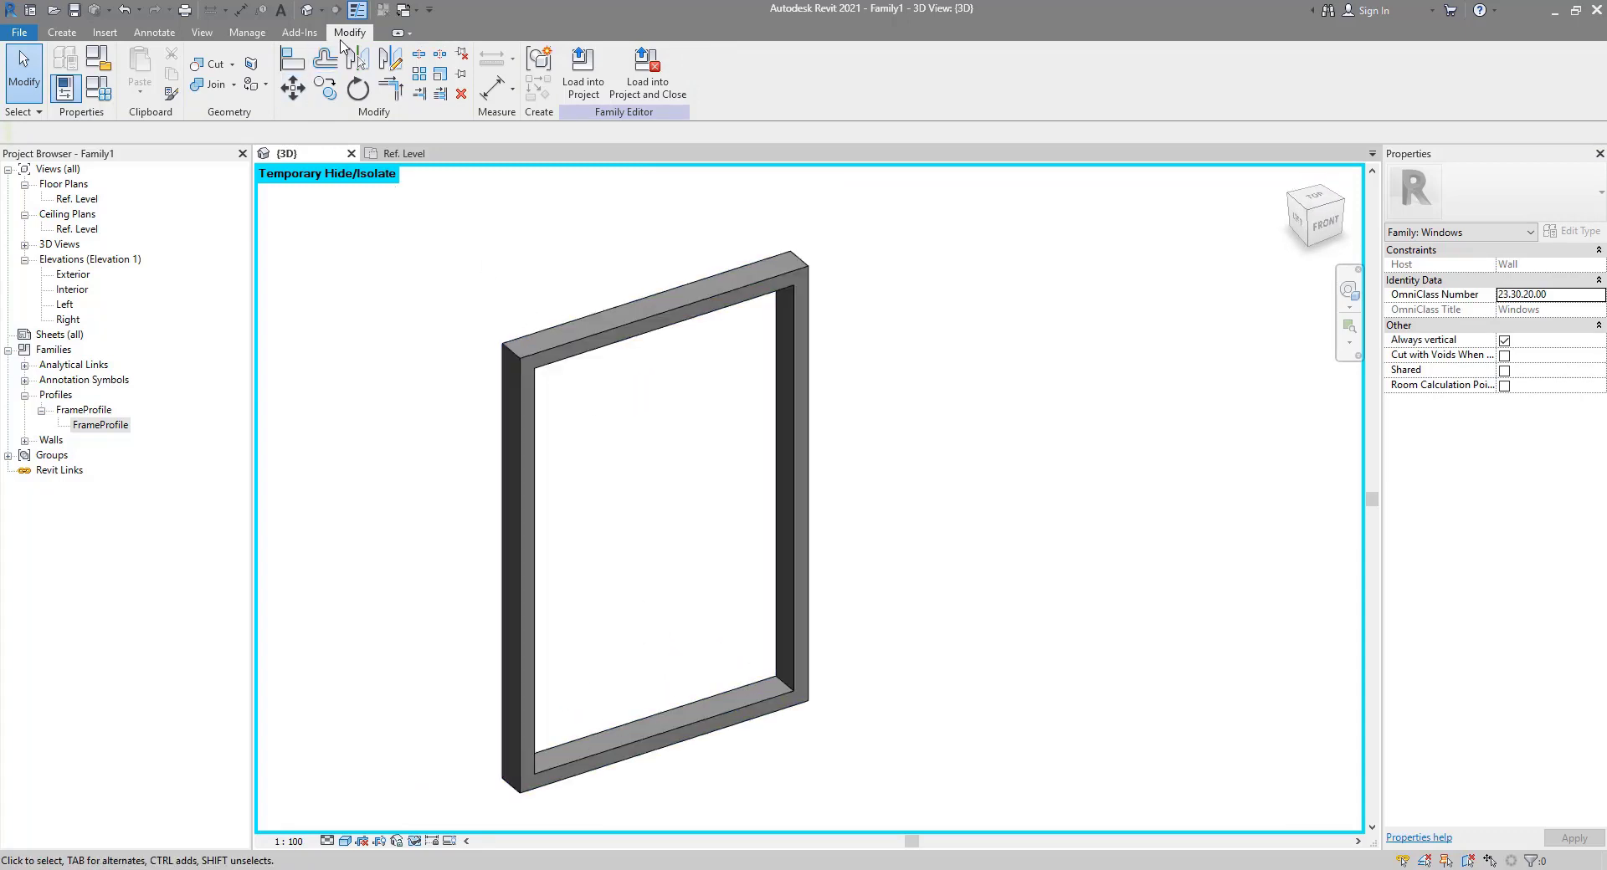
{"action": "left_click", "coordinate": [23, 35]}
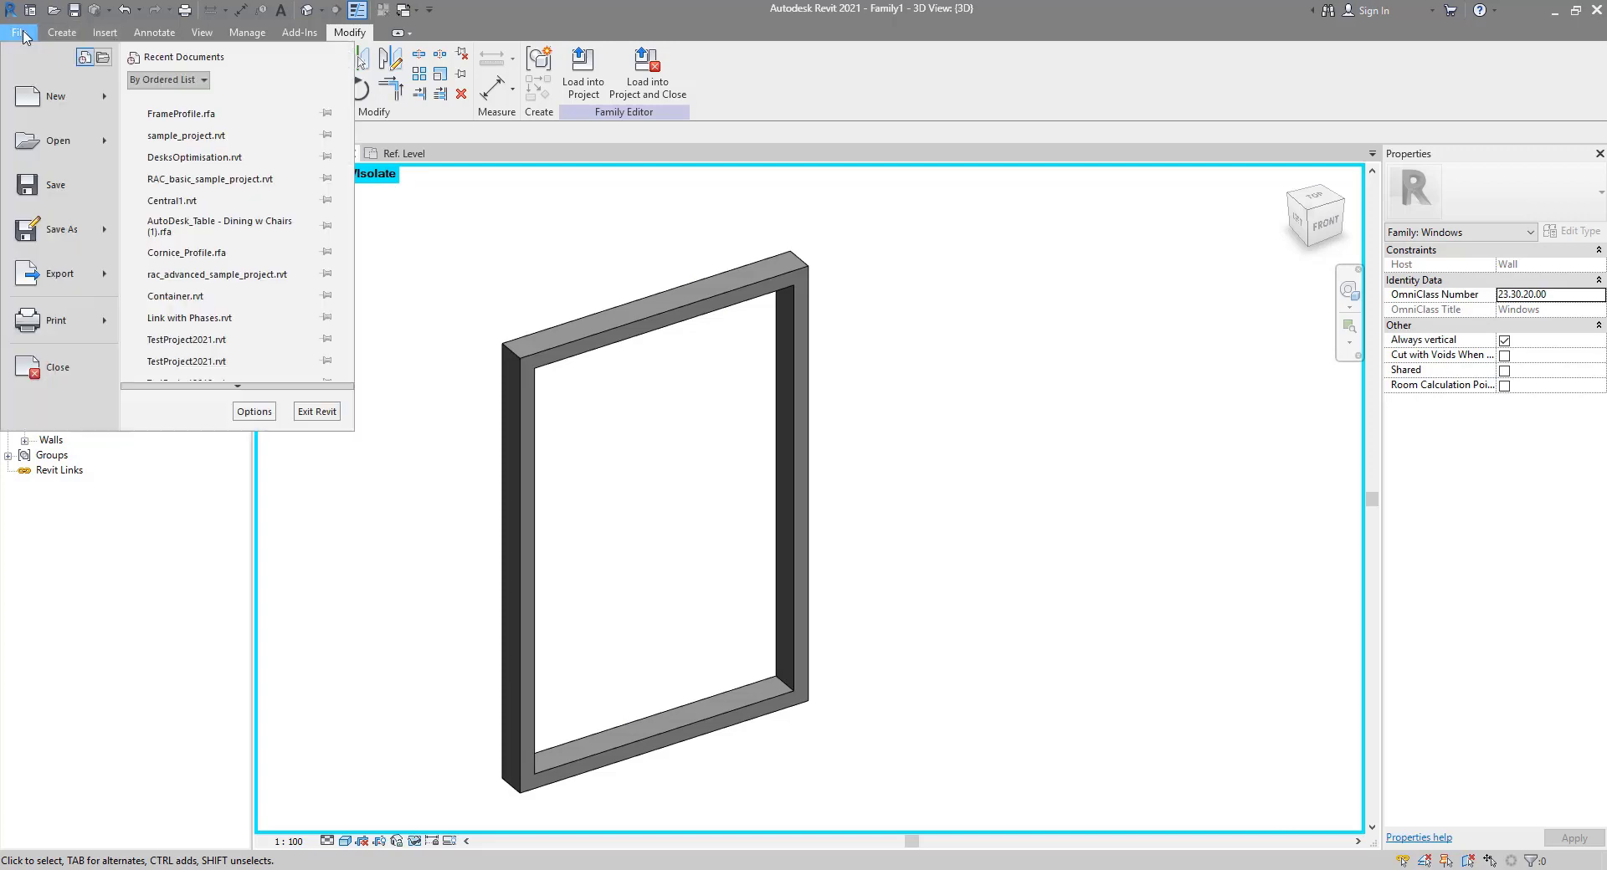
{"action": "mouse_move", "coordinate": [107, 107]}
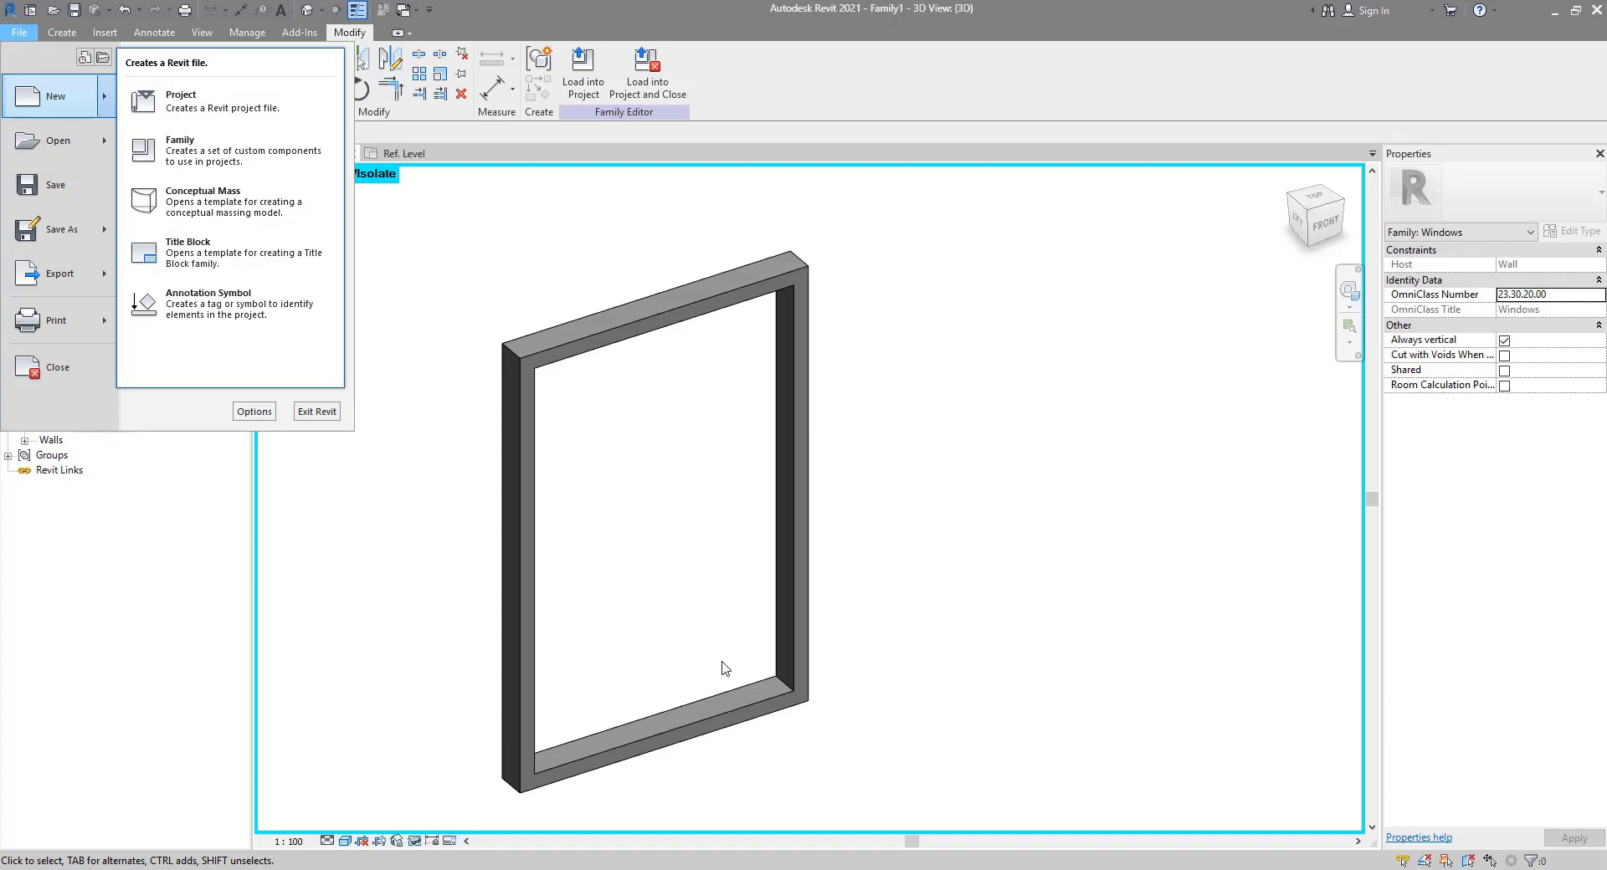
{"action": "left_click", "coordinate": [757, 320]}
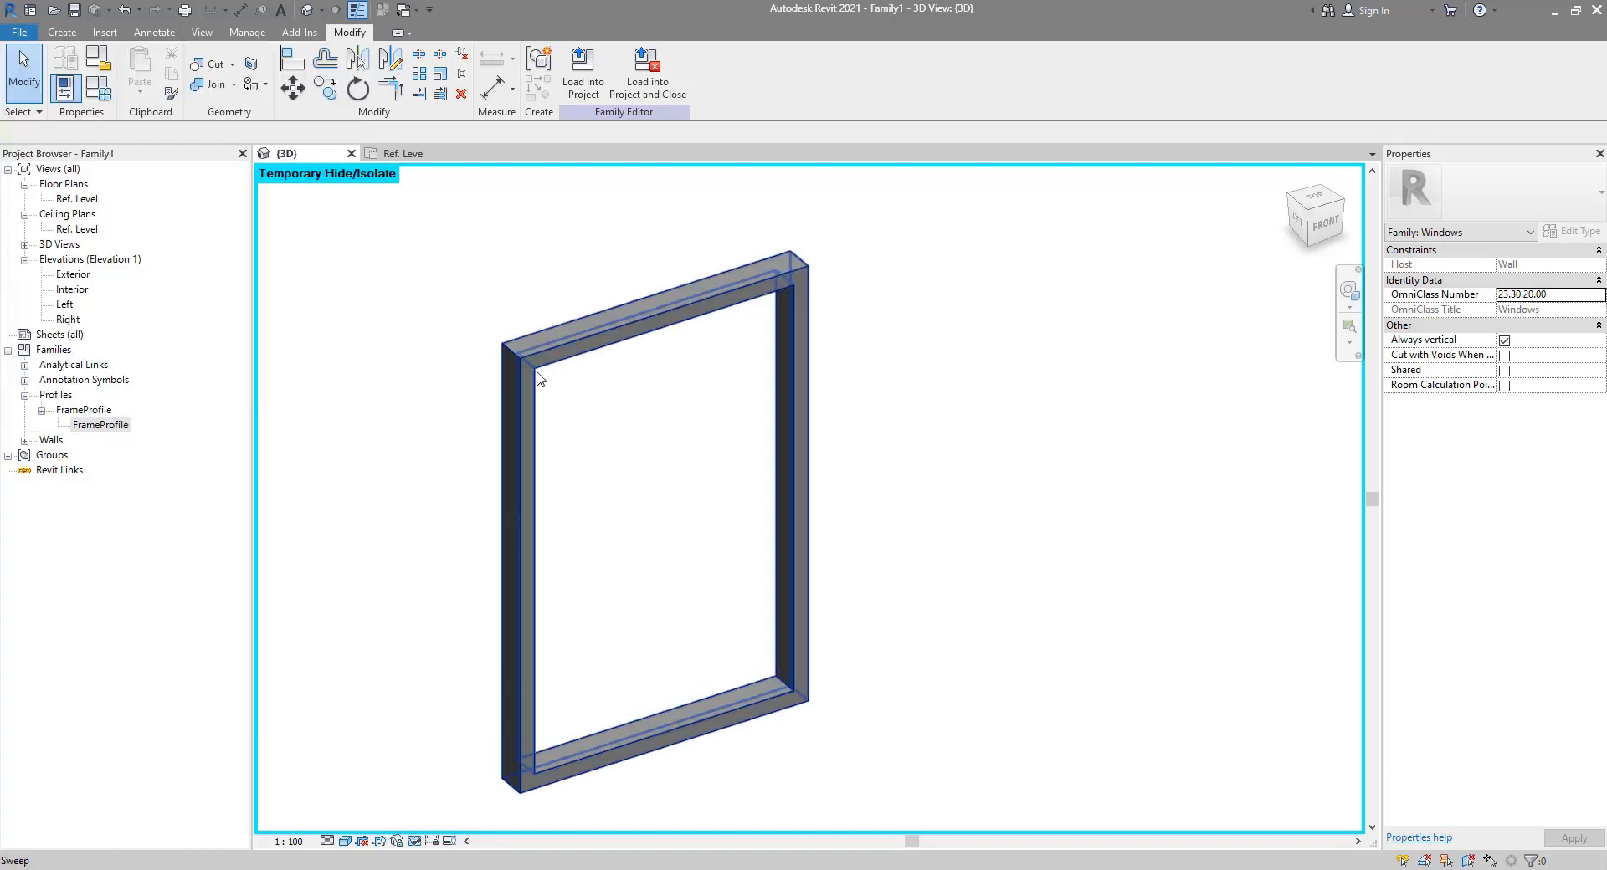
{"action": "middle_click_drag", "start_coordinate": [621, 365], "coordinate": [701, 336], "text": "shift"}
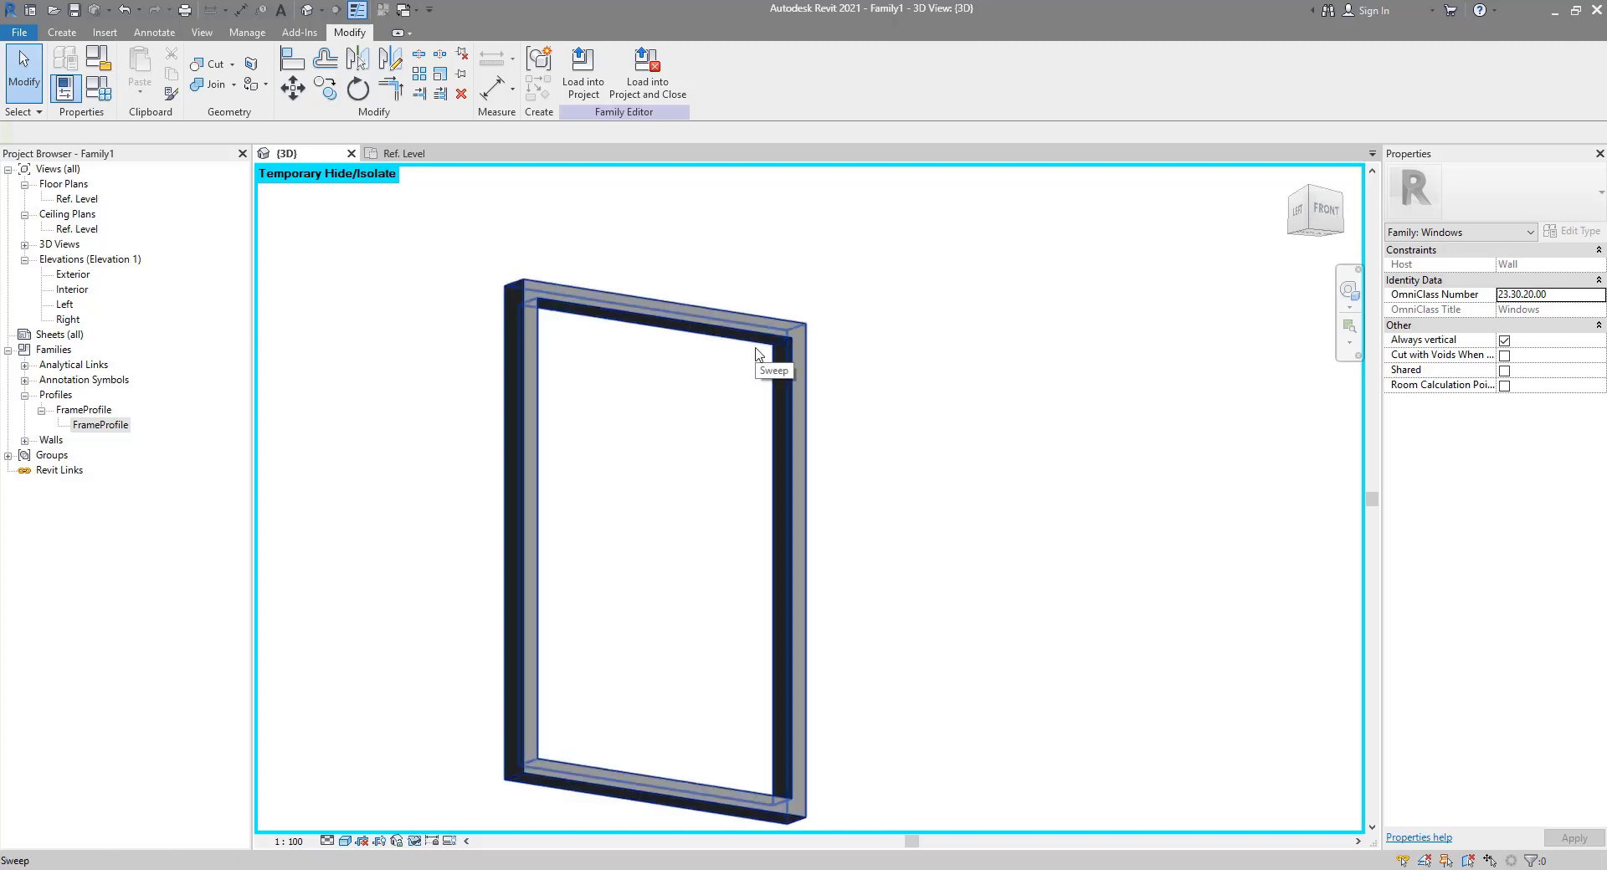
{"action": "left_click_drag", "start_coordinate": [644, 350], "coordinate": [657, 768]}
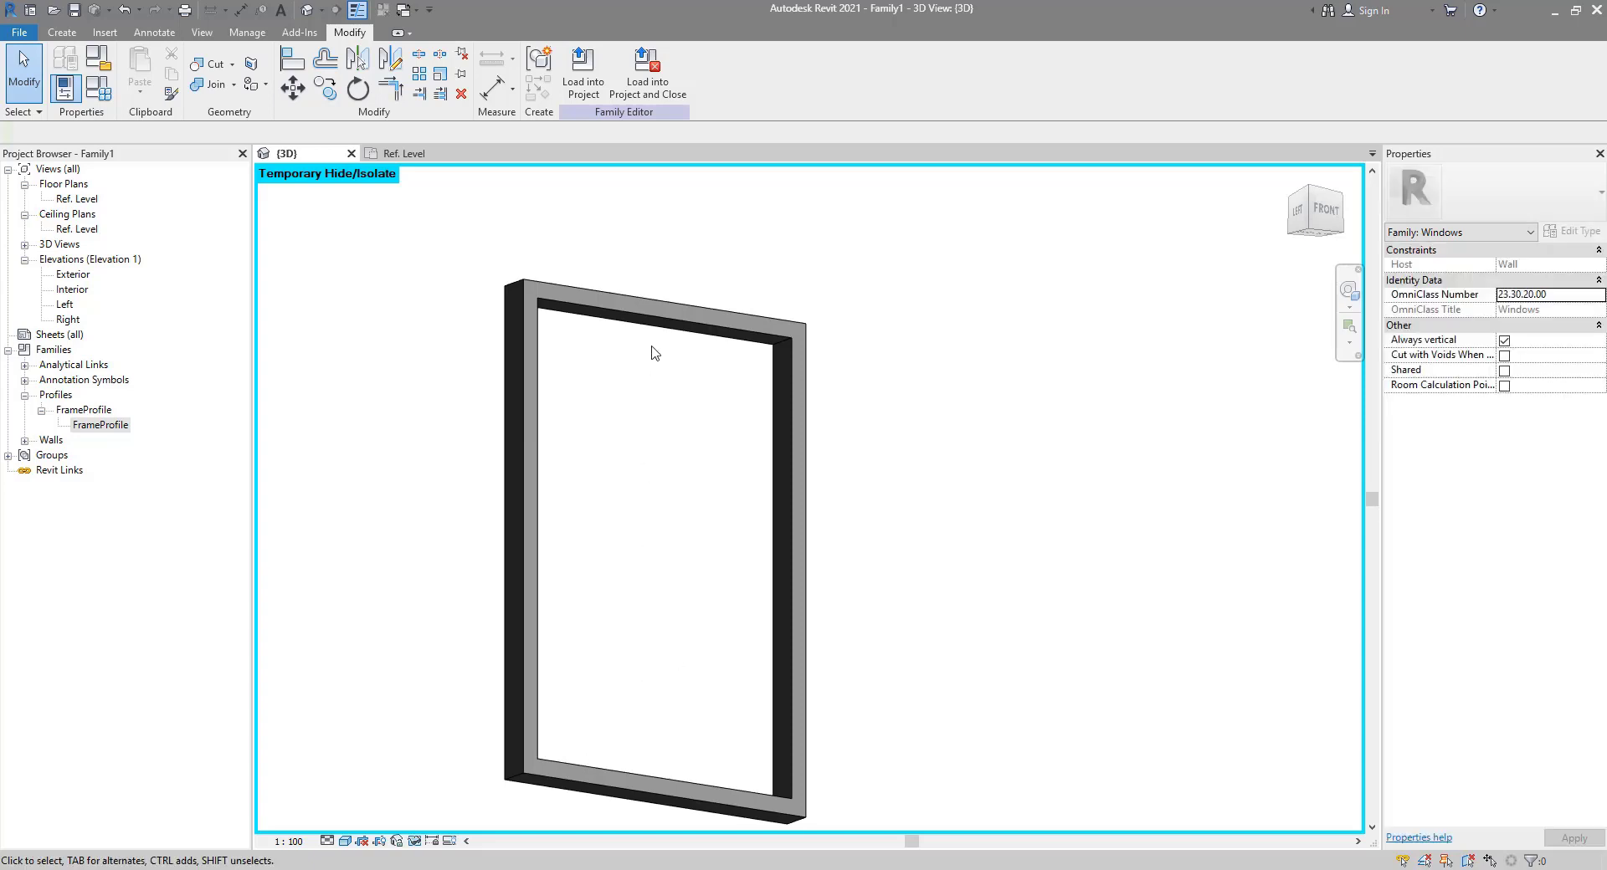
{"action": "middle_click_drag", "start_coordinate": [654, 352], "coordinate": [690, 683], "text": "shift"}
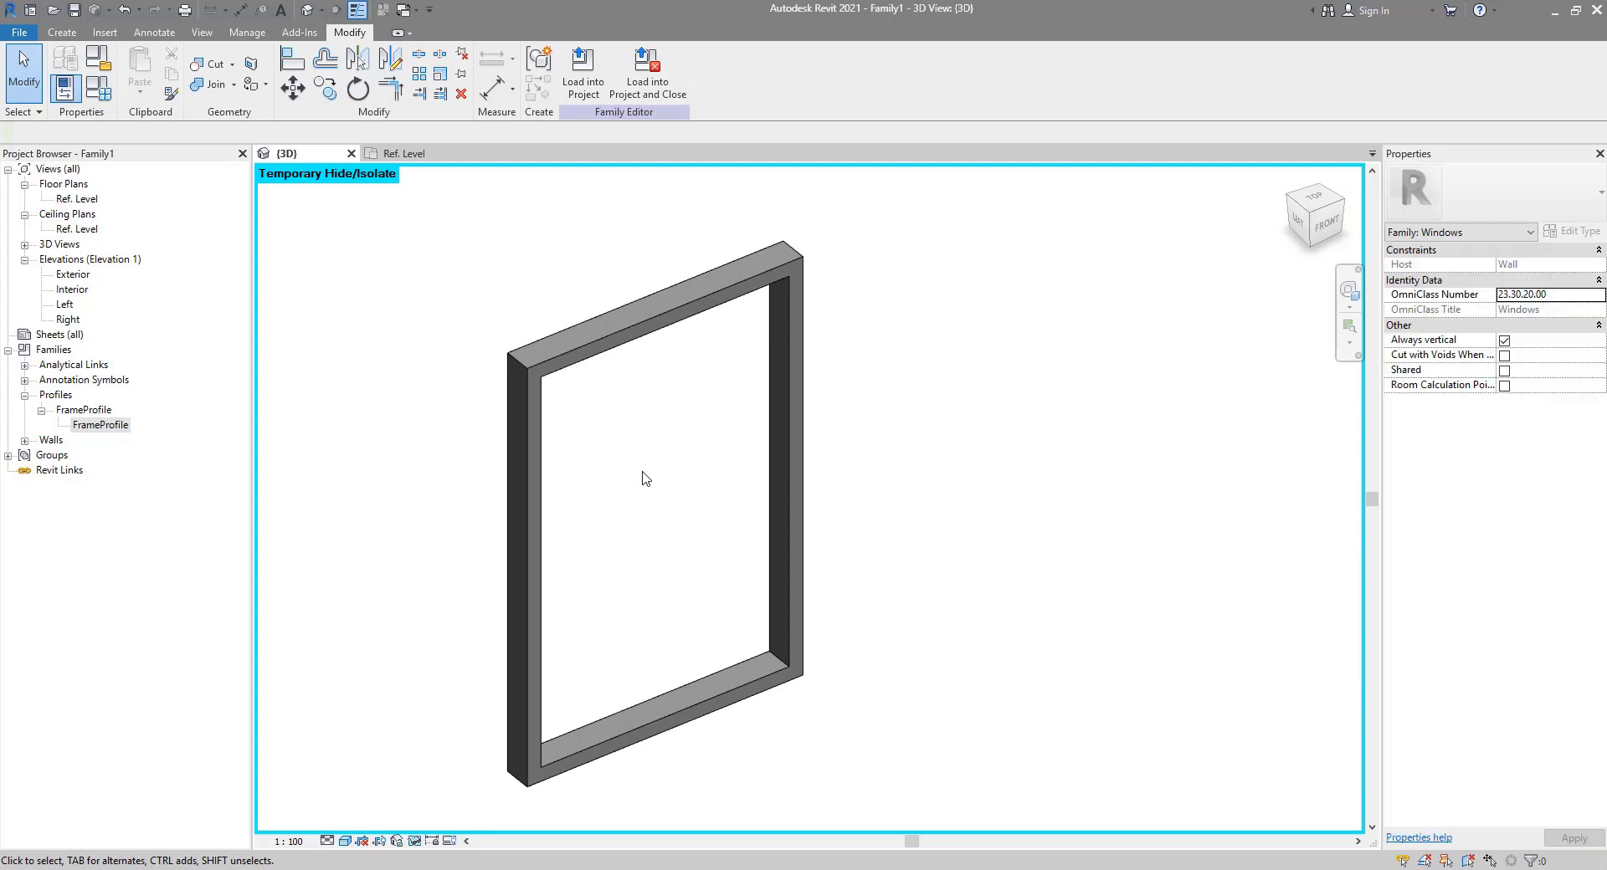
Step: Create a new family from the Metric Generic Model.rft template
{"action": "left_click", "coordinate": [28, 33]}
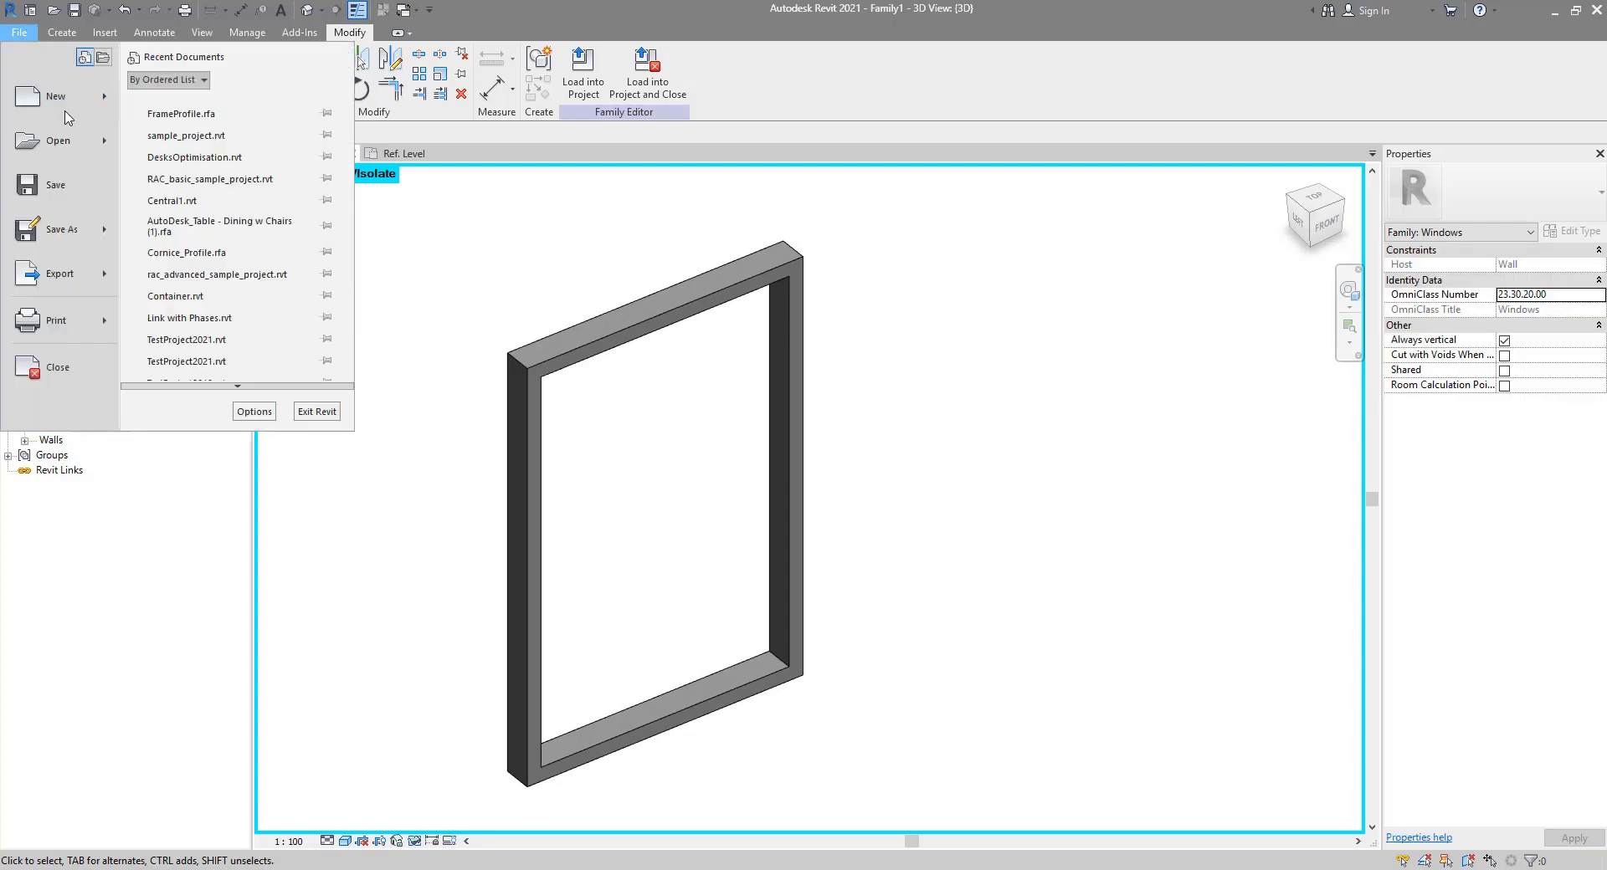
{"action": "mouse_move", "coordinate": [105, 96]}
{"action": "left_click", "coordinate": [210, 161]}
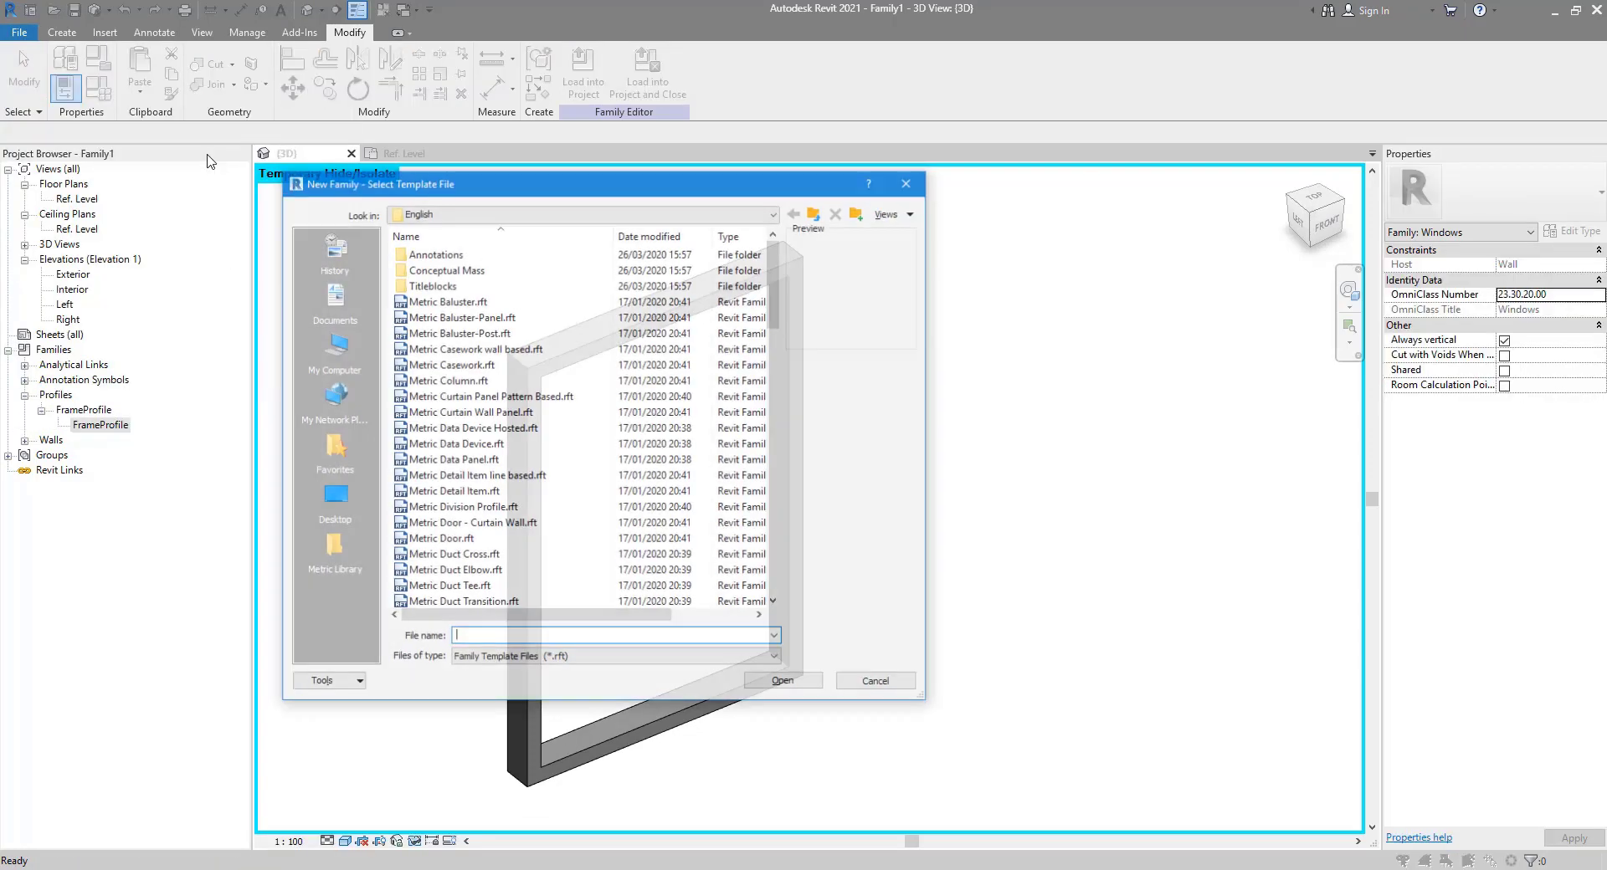
{"action": "left_click_drag", "start_coordinate": [776, 284], "coordinate": [776, 423]}
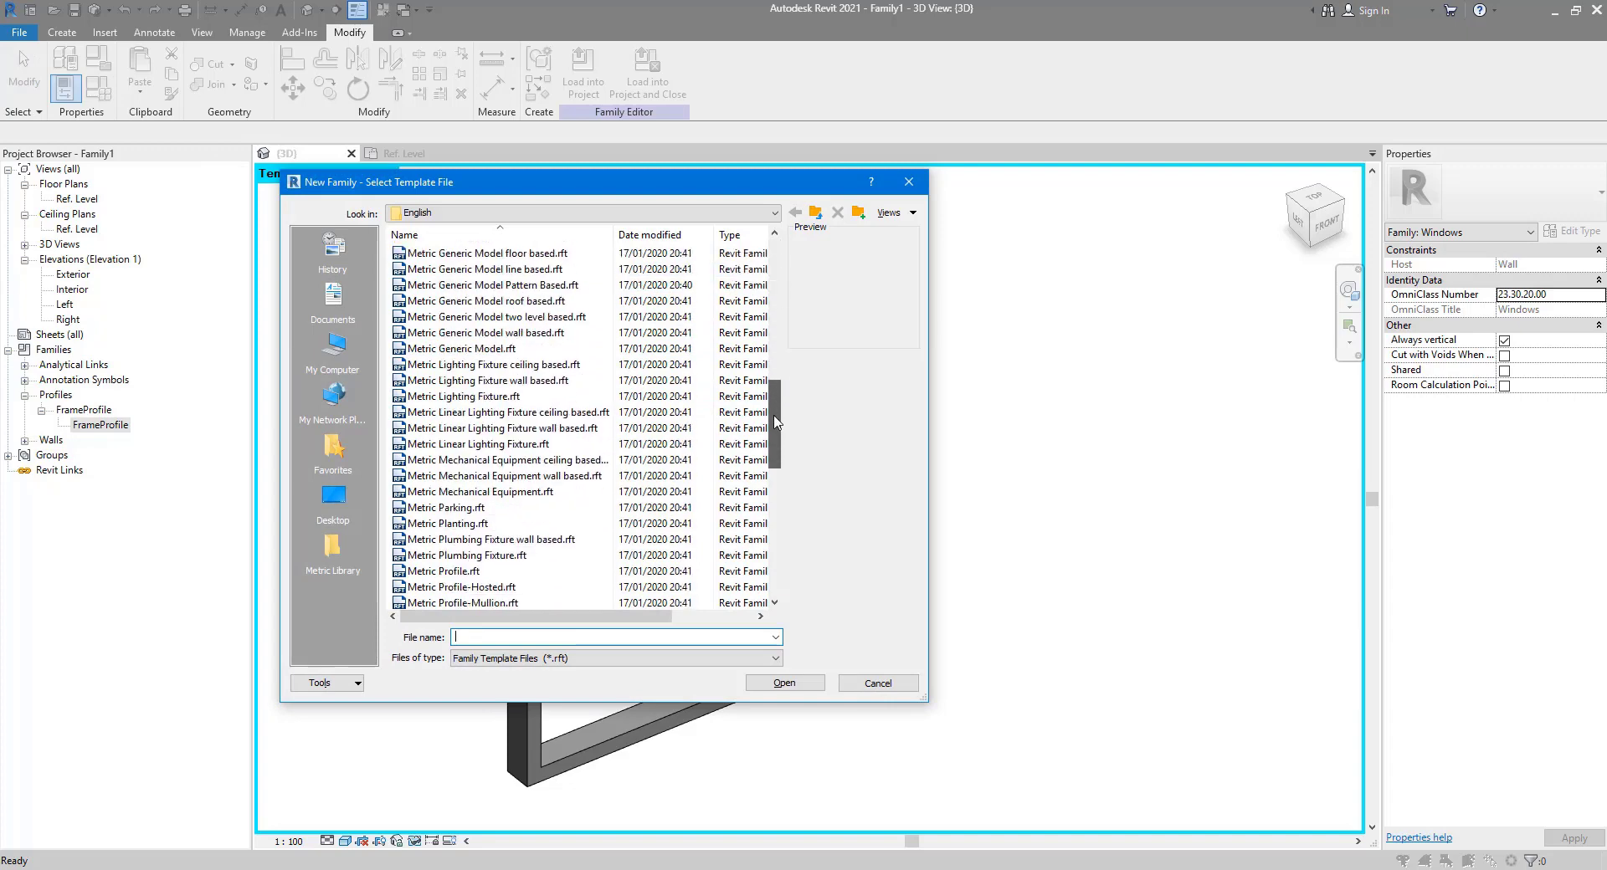
{"action": "left_click", "coordinate": [517, 350]}
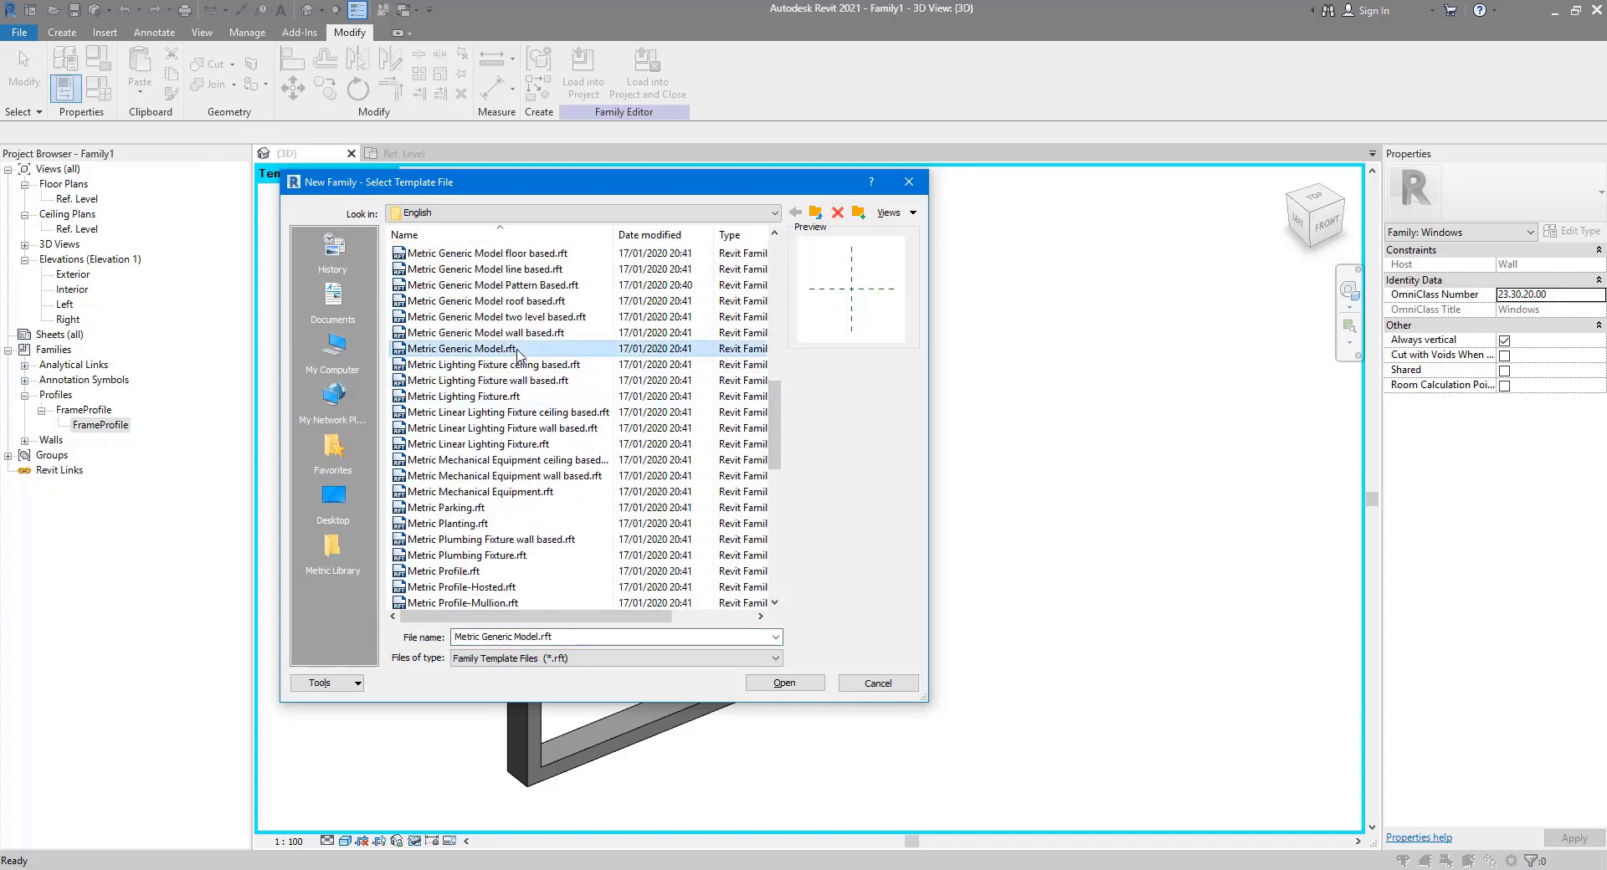
{"action": "left_click", "coordinate": [792, 683]}
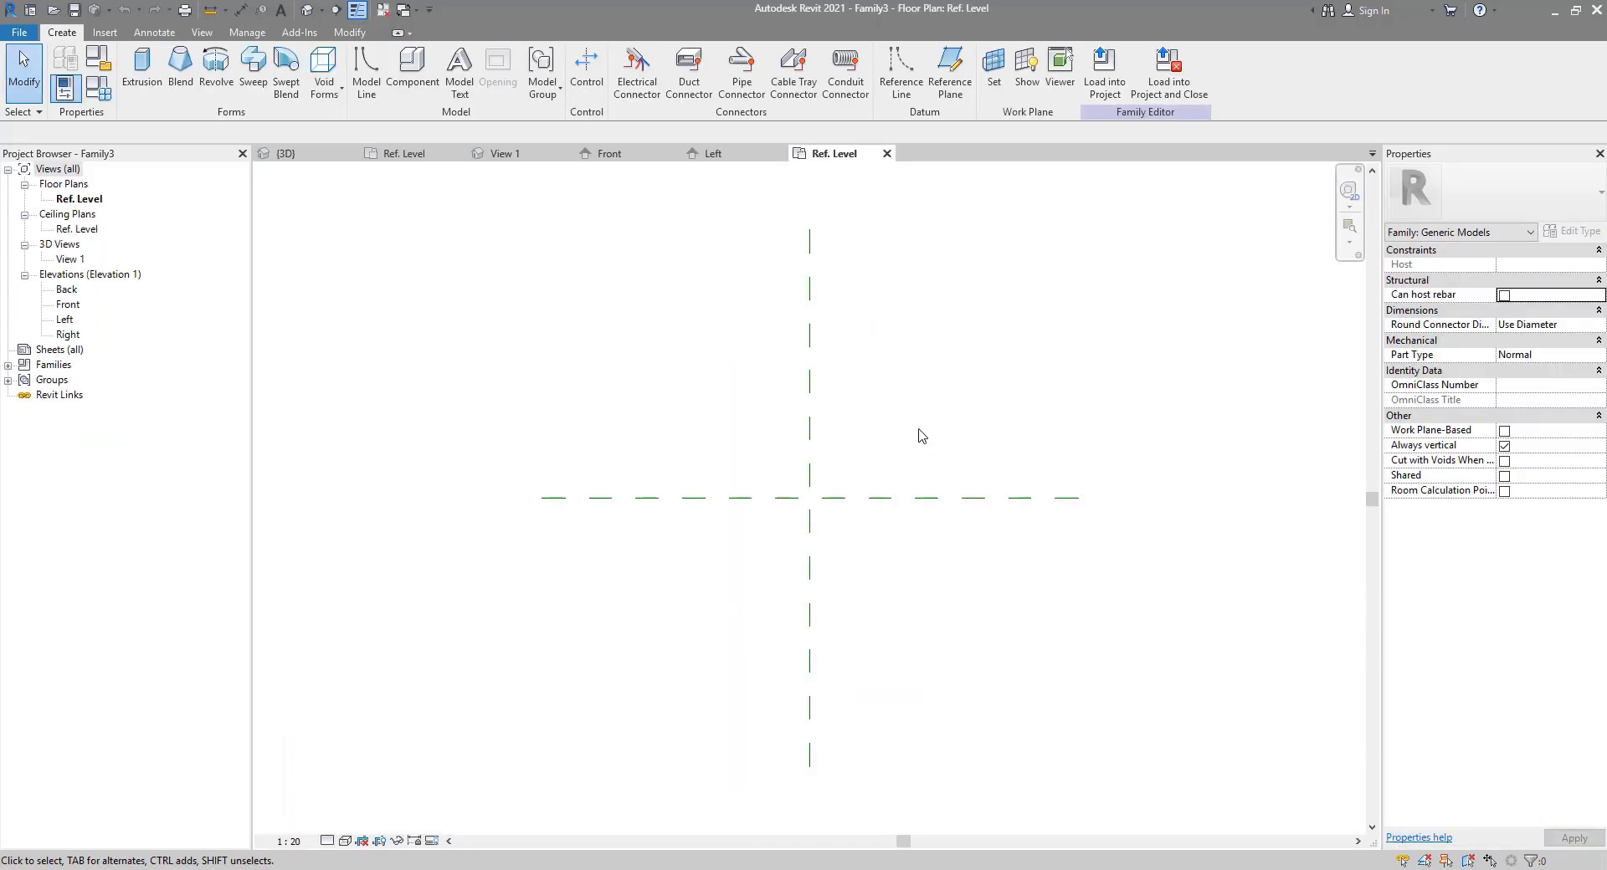
Step: Draw two vertical reference planes, about 1900 mm left and about 1790 mm right of the Center (Left/Right) plane
{"action": "middle_click_drag", "start_coordinate": [809, 427], "coordinate": [747, 430]}
{"action": "middle_click_drag", "start_coordinate": [843, 386], "coordinate": [722, 386]}
{"action": "left_click", "coordinate": [950, 68]}
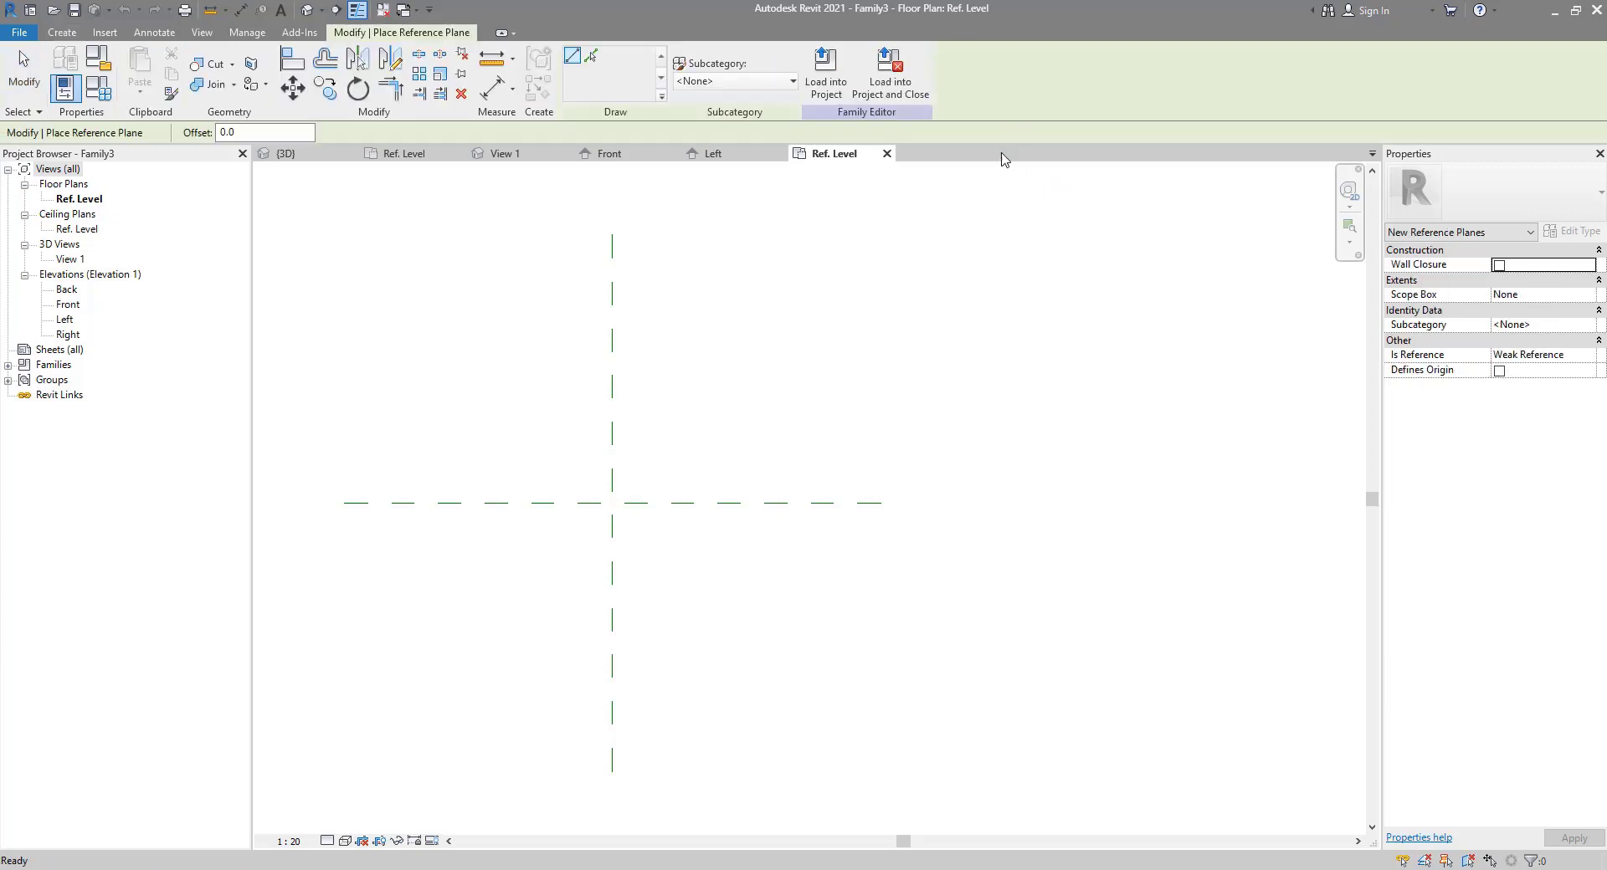
{"action": "left_click", "coordinate": [853, 380]}
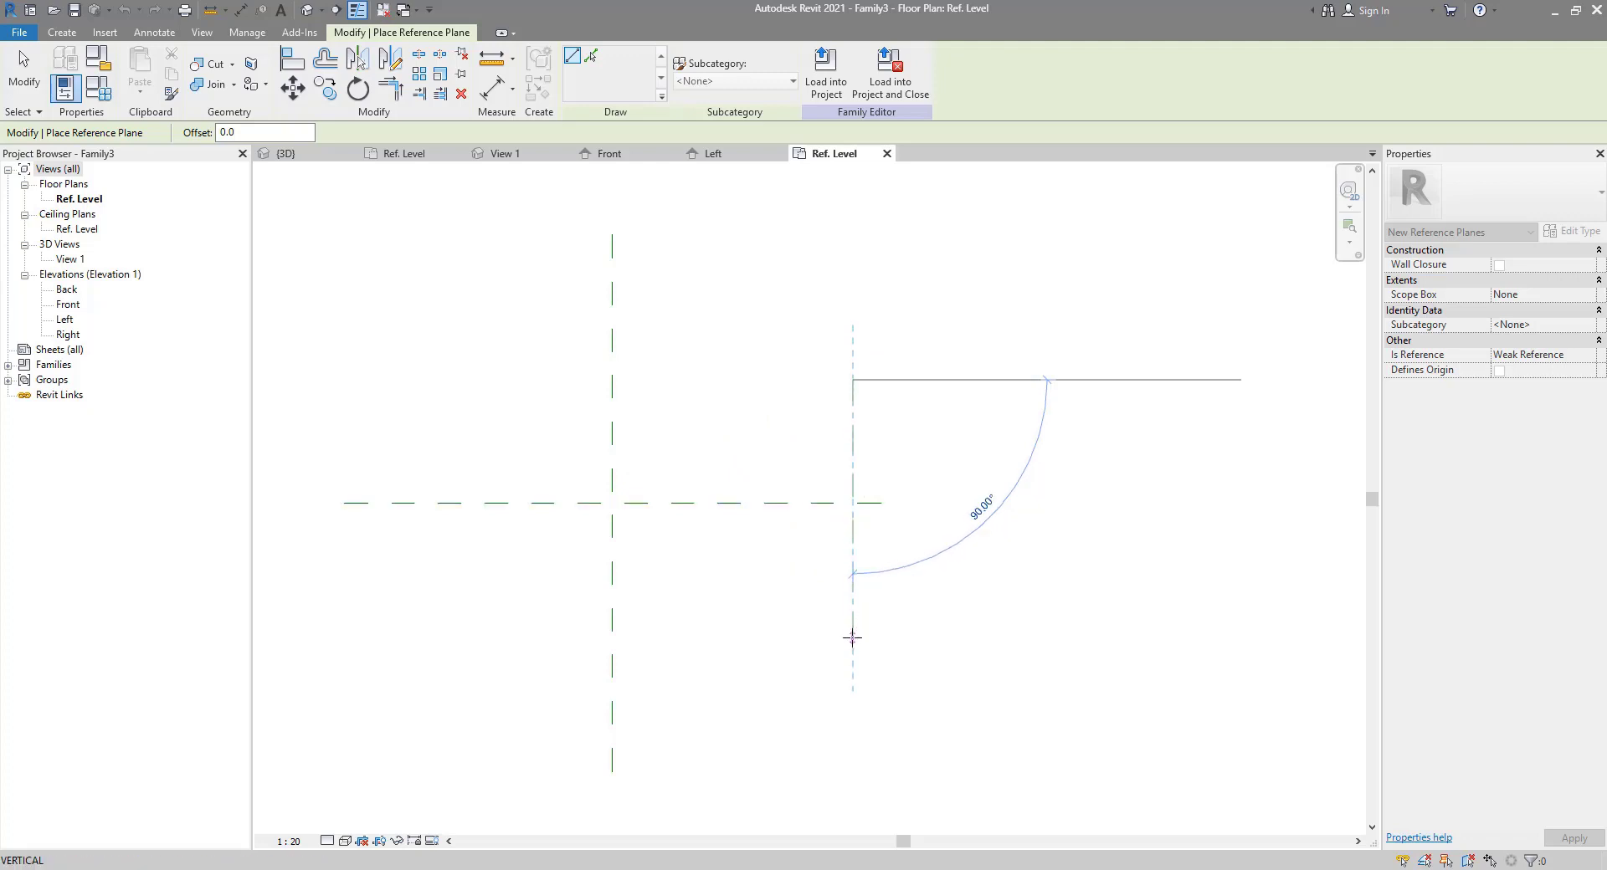
{"action": "left_click", "coordinate": [862, 663]}
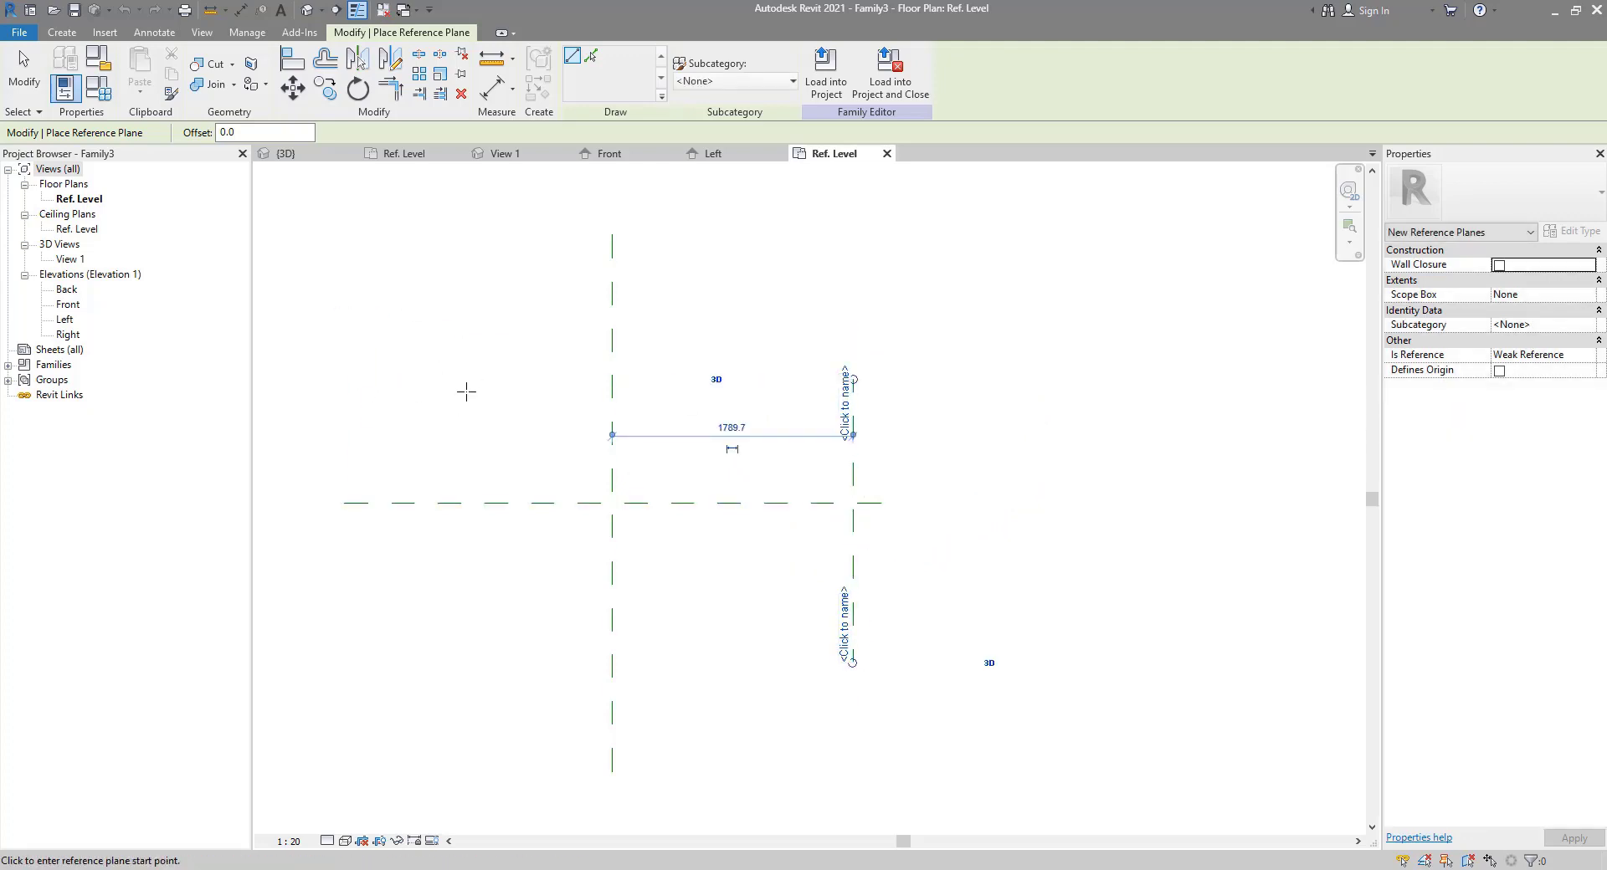
{"action": "left_click", "coordinate": [357, 380]}
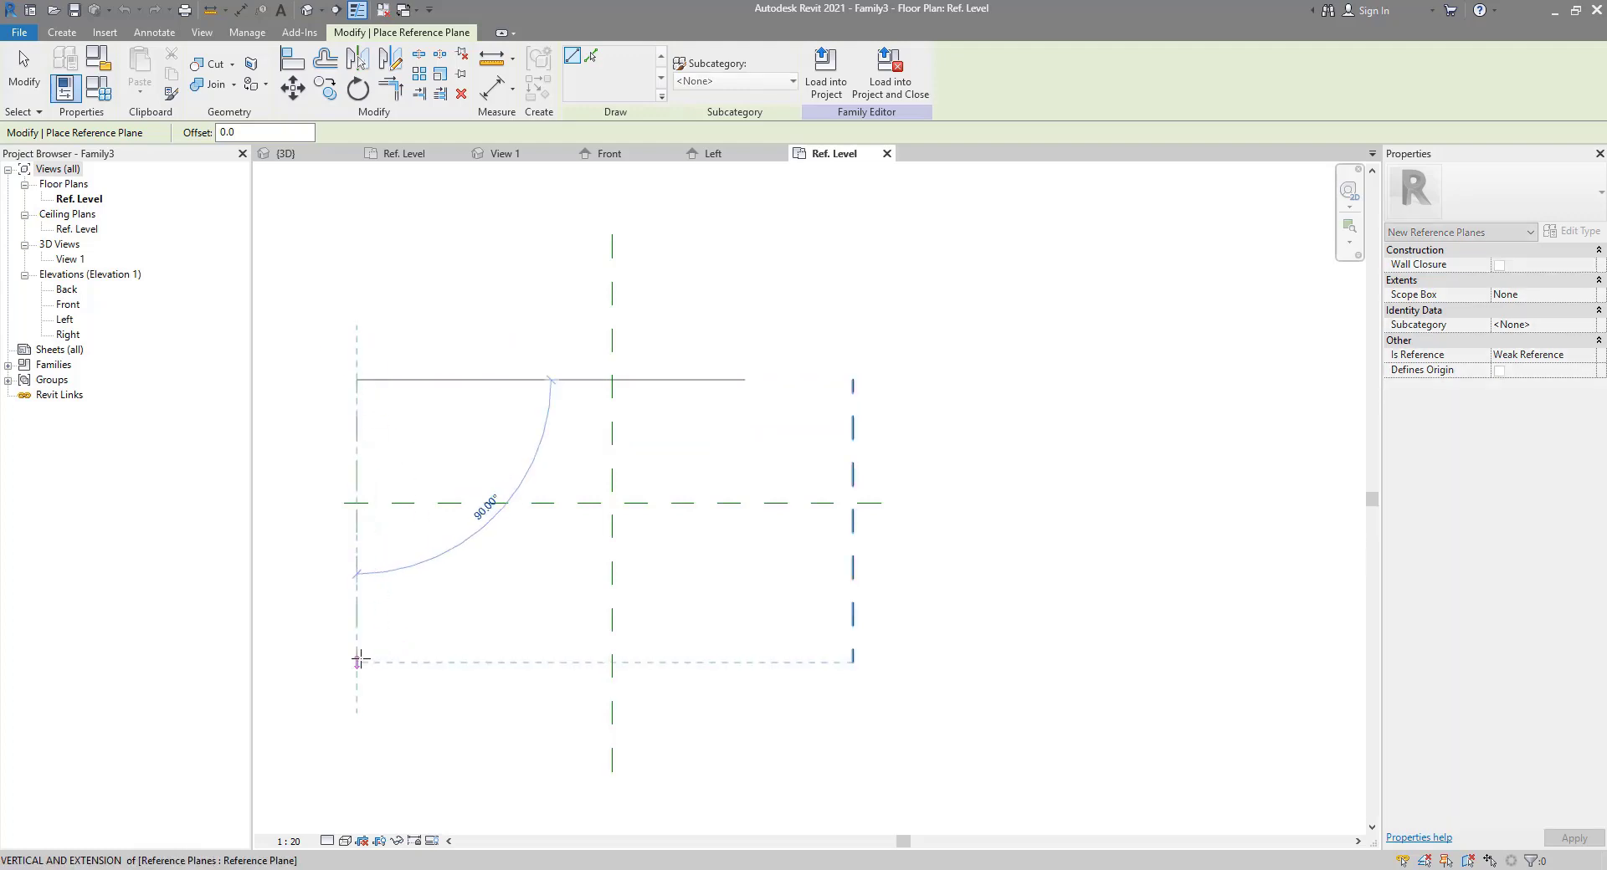
{"action": "left_click", "coordinate": [357, 640]}
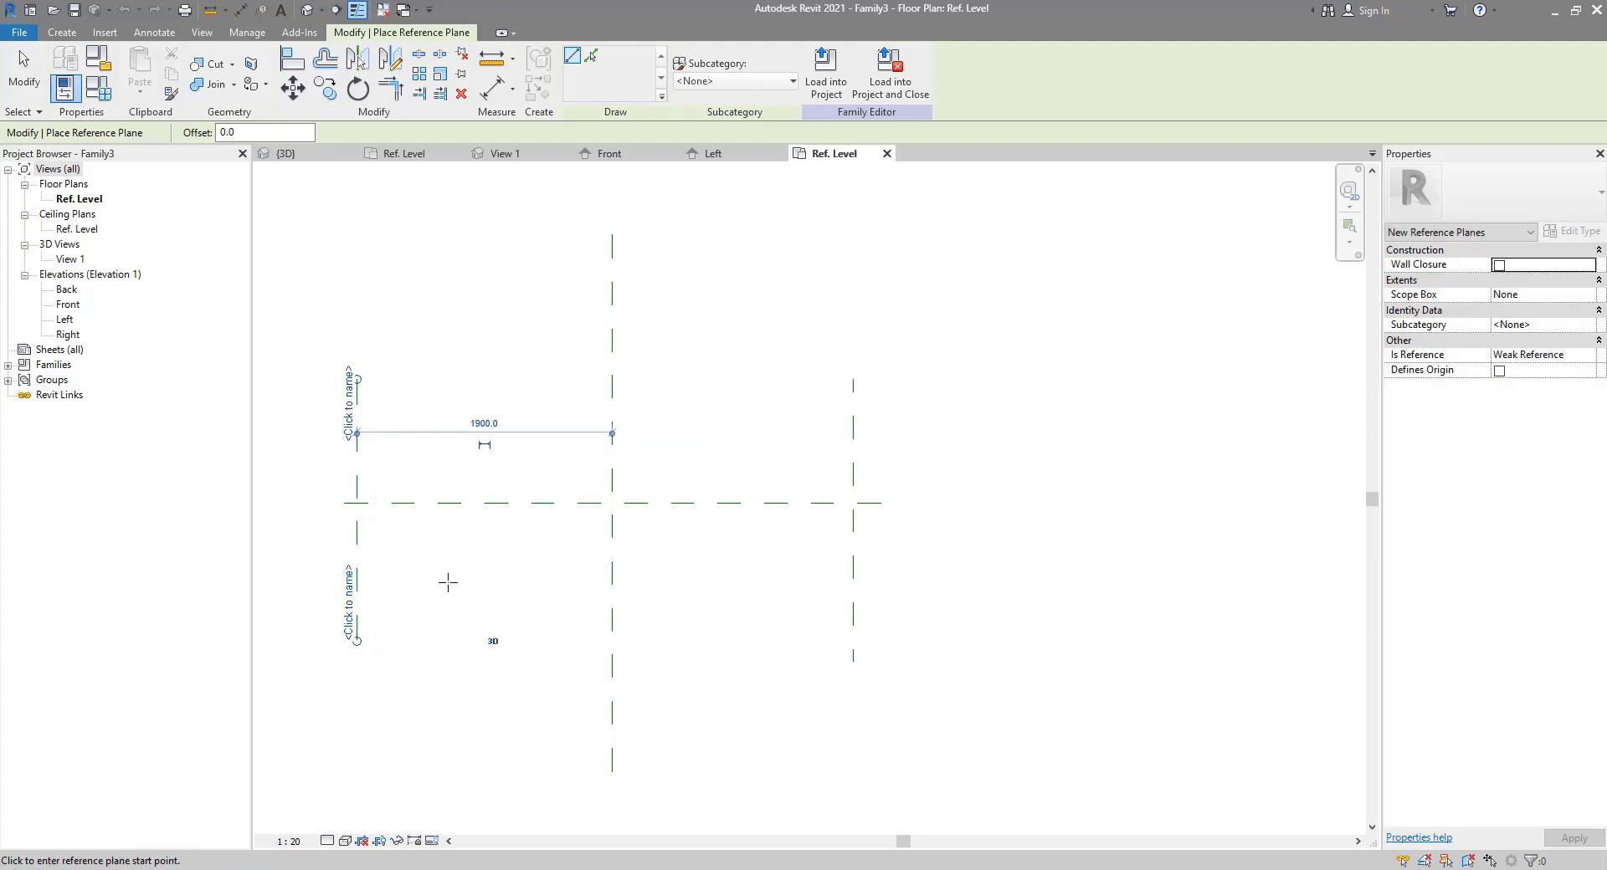
{"action": "key", "text": "Escape"}
{"action": "left_click", "coordinate": [614, 369]}
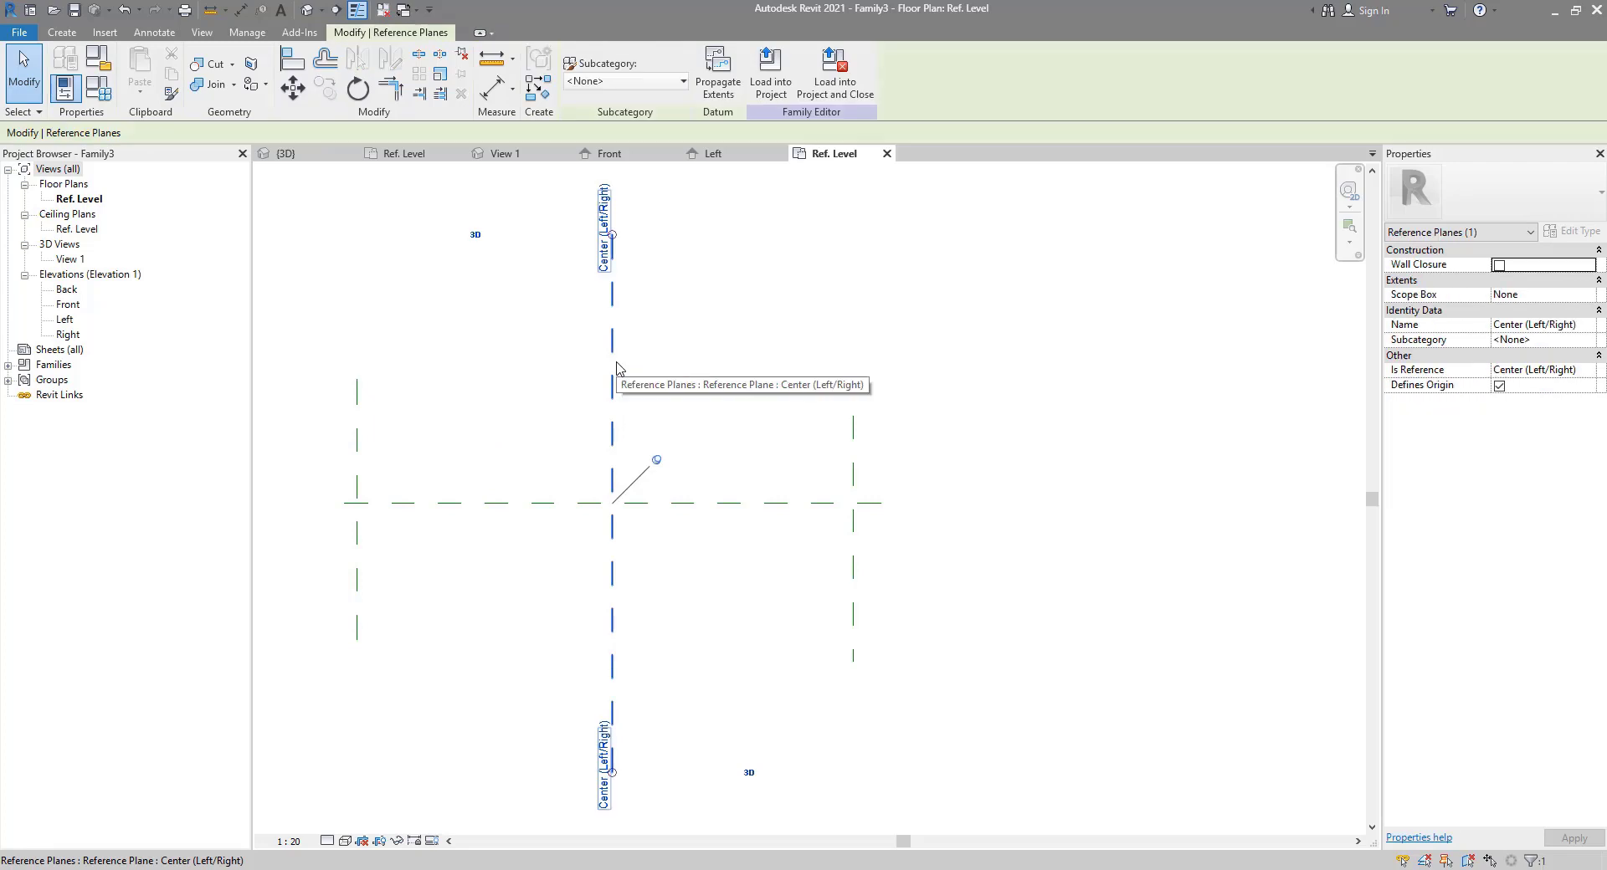
{"action": "left_click", "coordinate": [667, 505]}
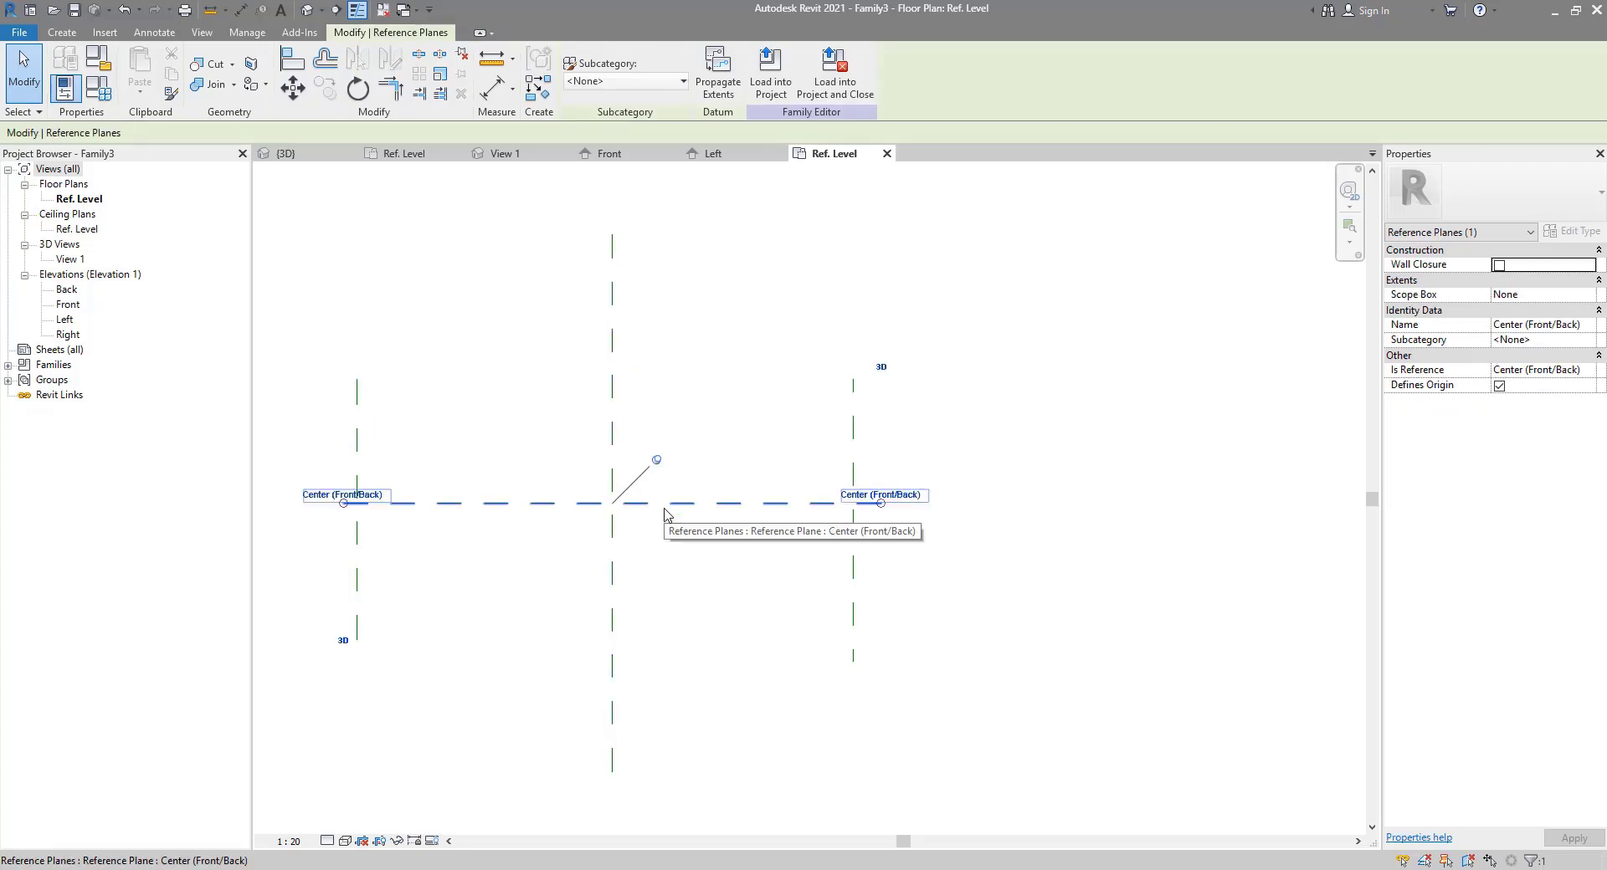
{"action": "left_click", "coordinate": [516, 321]}
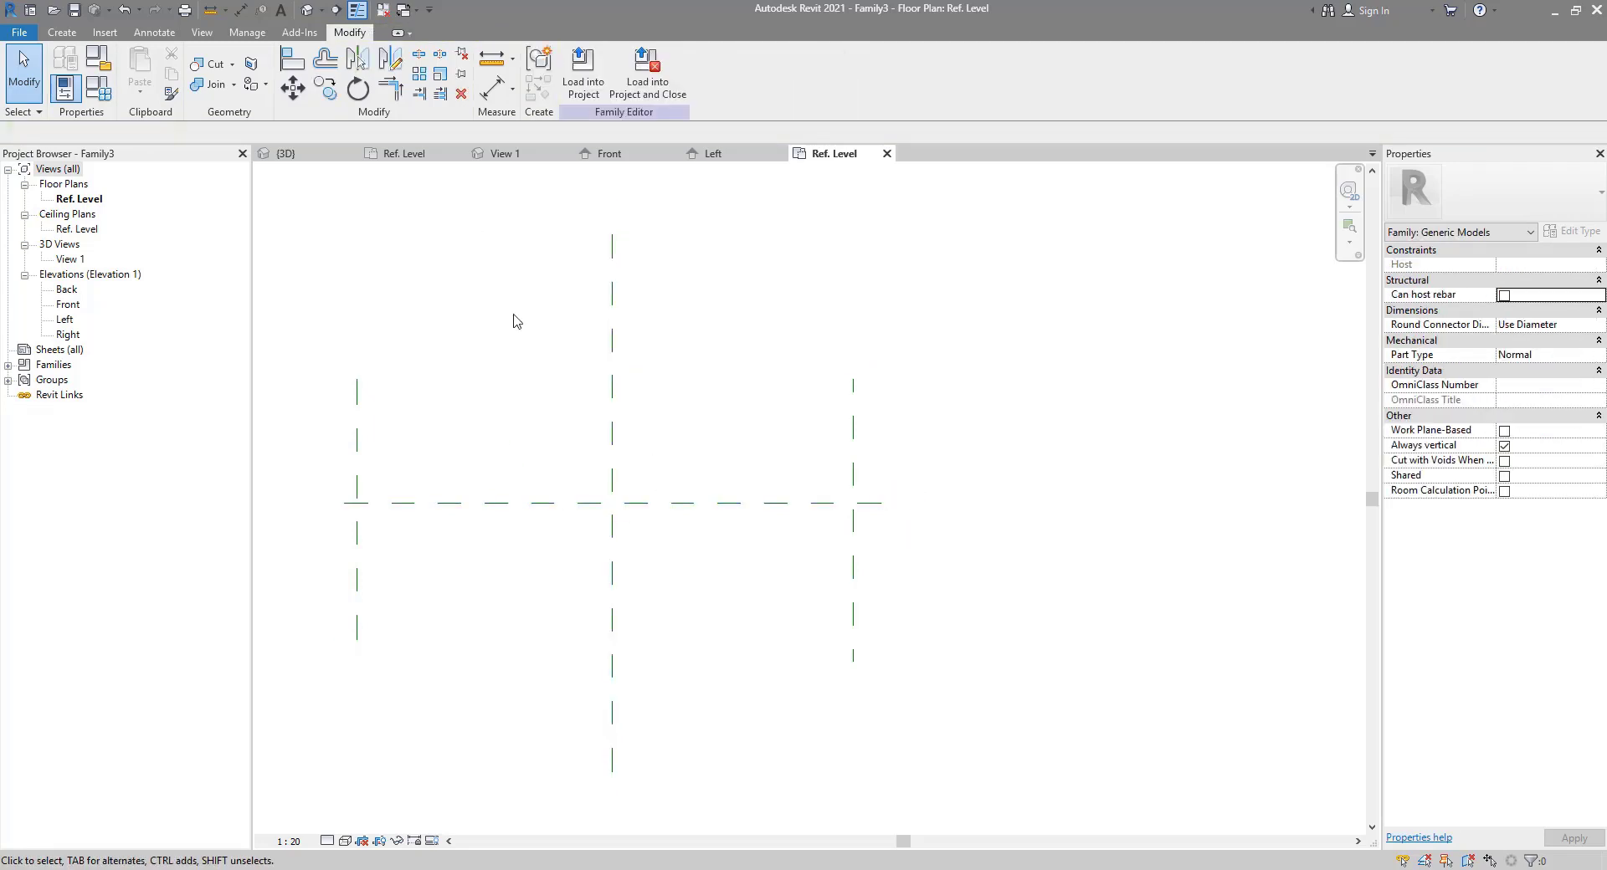
Step: Place an aligned dimension chain across the three vertical reference planes and make its two segments equal
{"action": "left_click", "coordinate": [241, 10]}
{"action": "left_click", "coordinate": [357, 423]}
{"action": "left_click", "coordinate": [611, 422]}
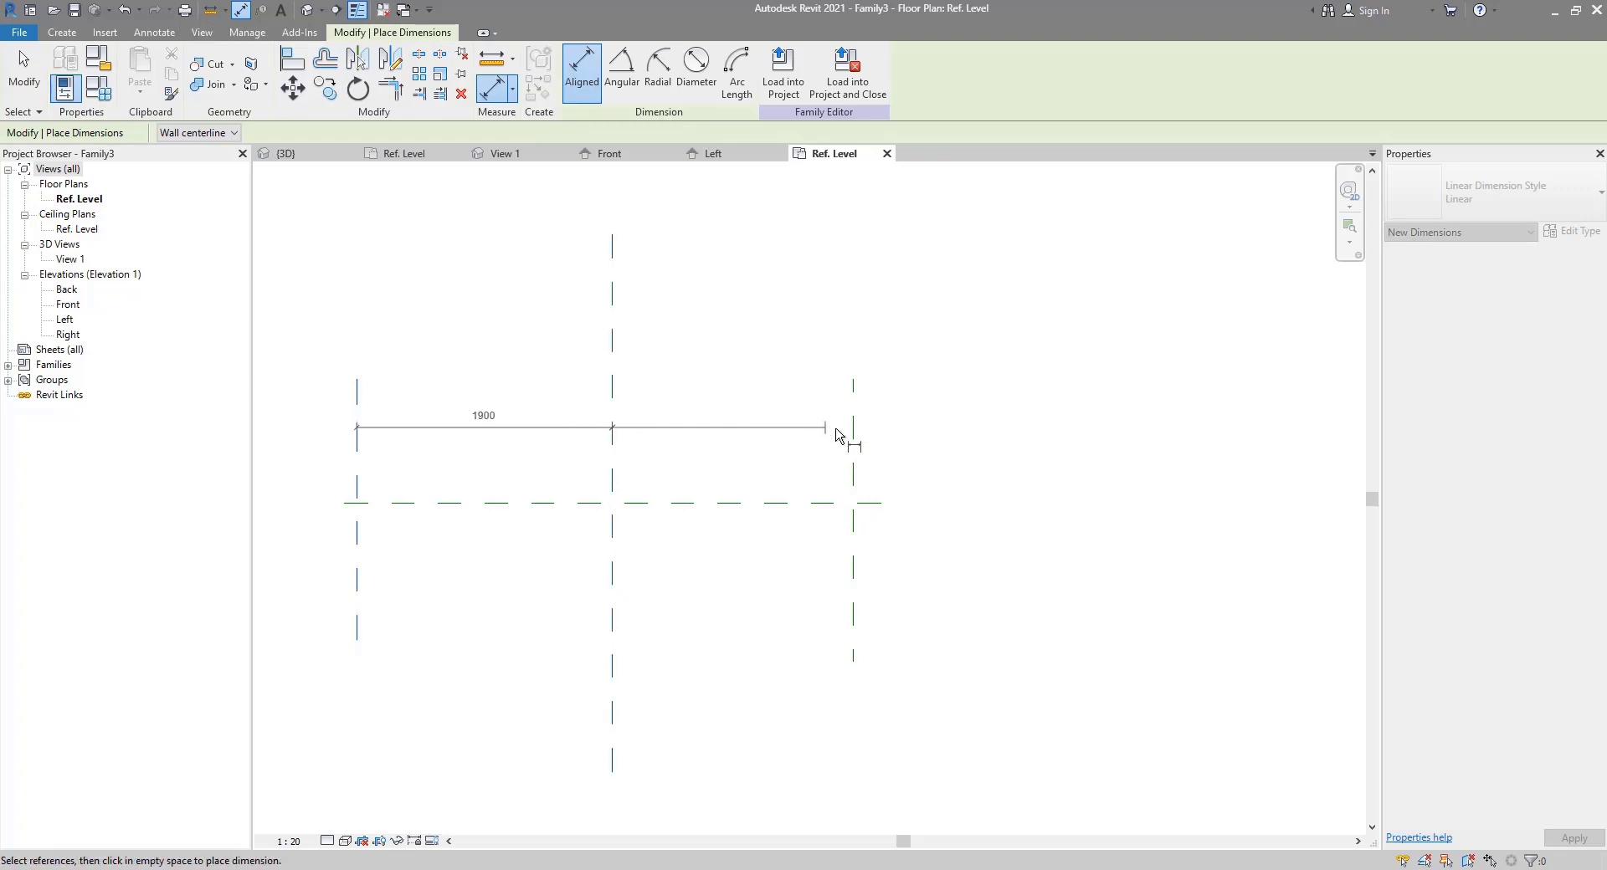
{"action": "left_click", "coordinate": [852, 434]}
{"action": "left_click", "coordinate": [803, 395]}
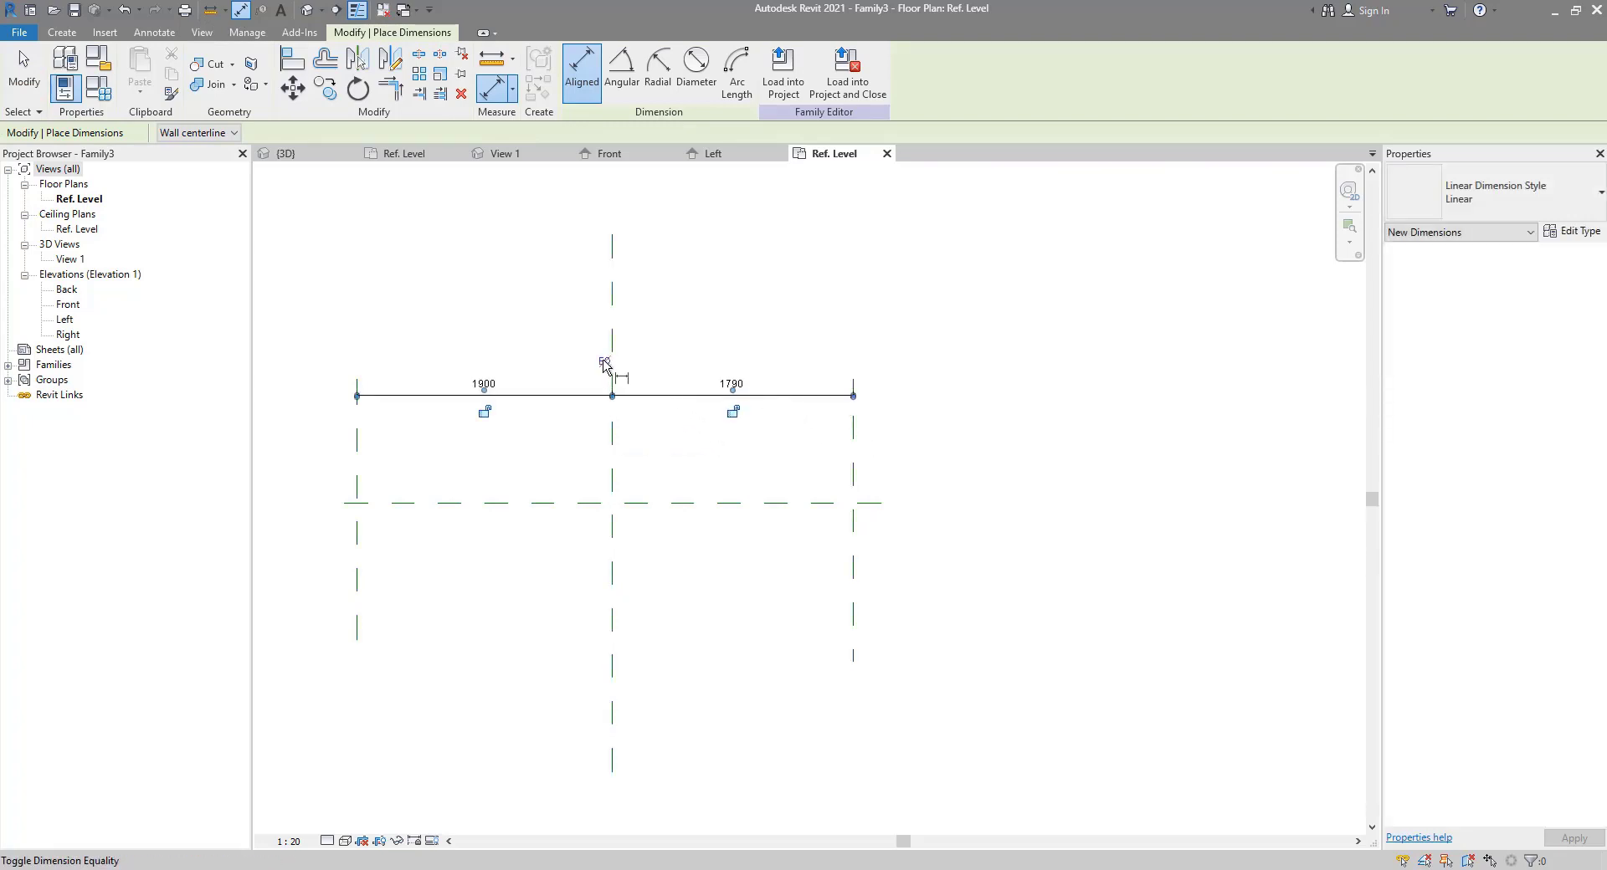
Step: Add an overall aligned dimension between the two outer reference planes, above the equalized dimension
{"action": "left_click", "coordinate": [369, 449]}
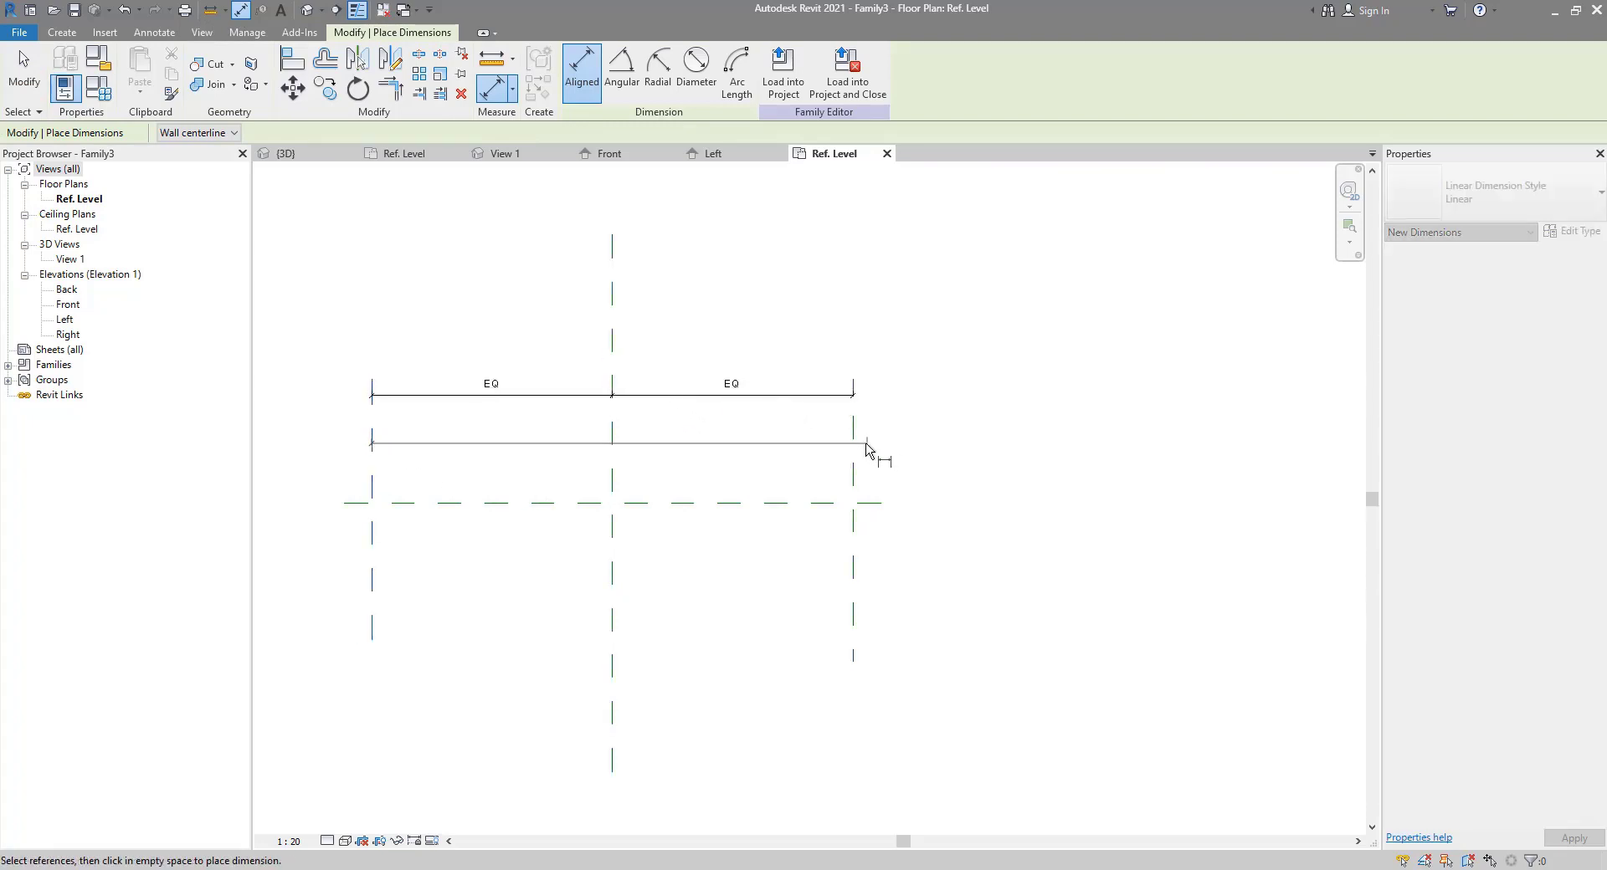
{"action": "left_click", "coordinate": [865, 450]}
{"action": "left_click", "coordinate": [795, 355]}
{"action": "key", "text": "Escape"}
{"action": "key", "text": "Escape"}
Step: Label the overall dimension with a new family type parameter named Length, grouped under Dimensions
{"action": "left_click", "coordinate": [615, 352]}
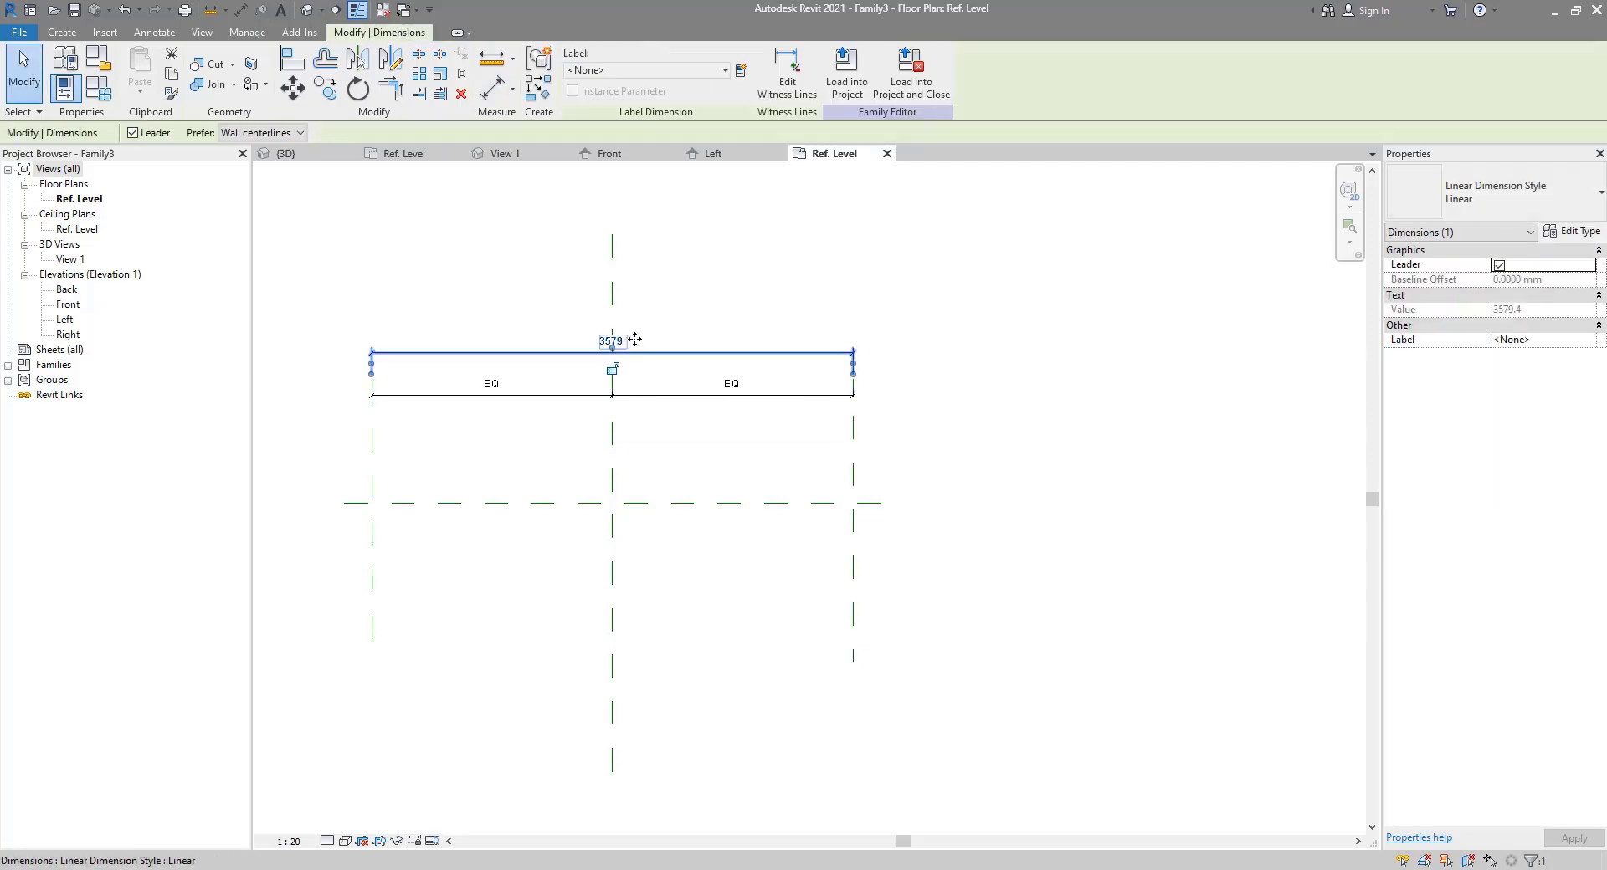
{"action": "left_click", "coordinate": [725, 70]}
{"action": "left_click", "coordinate": [611, 126]}
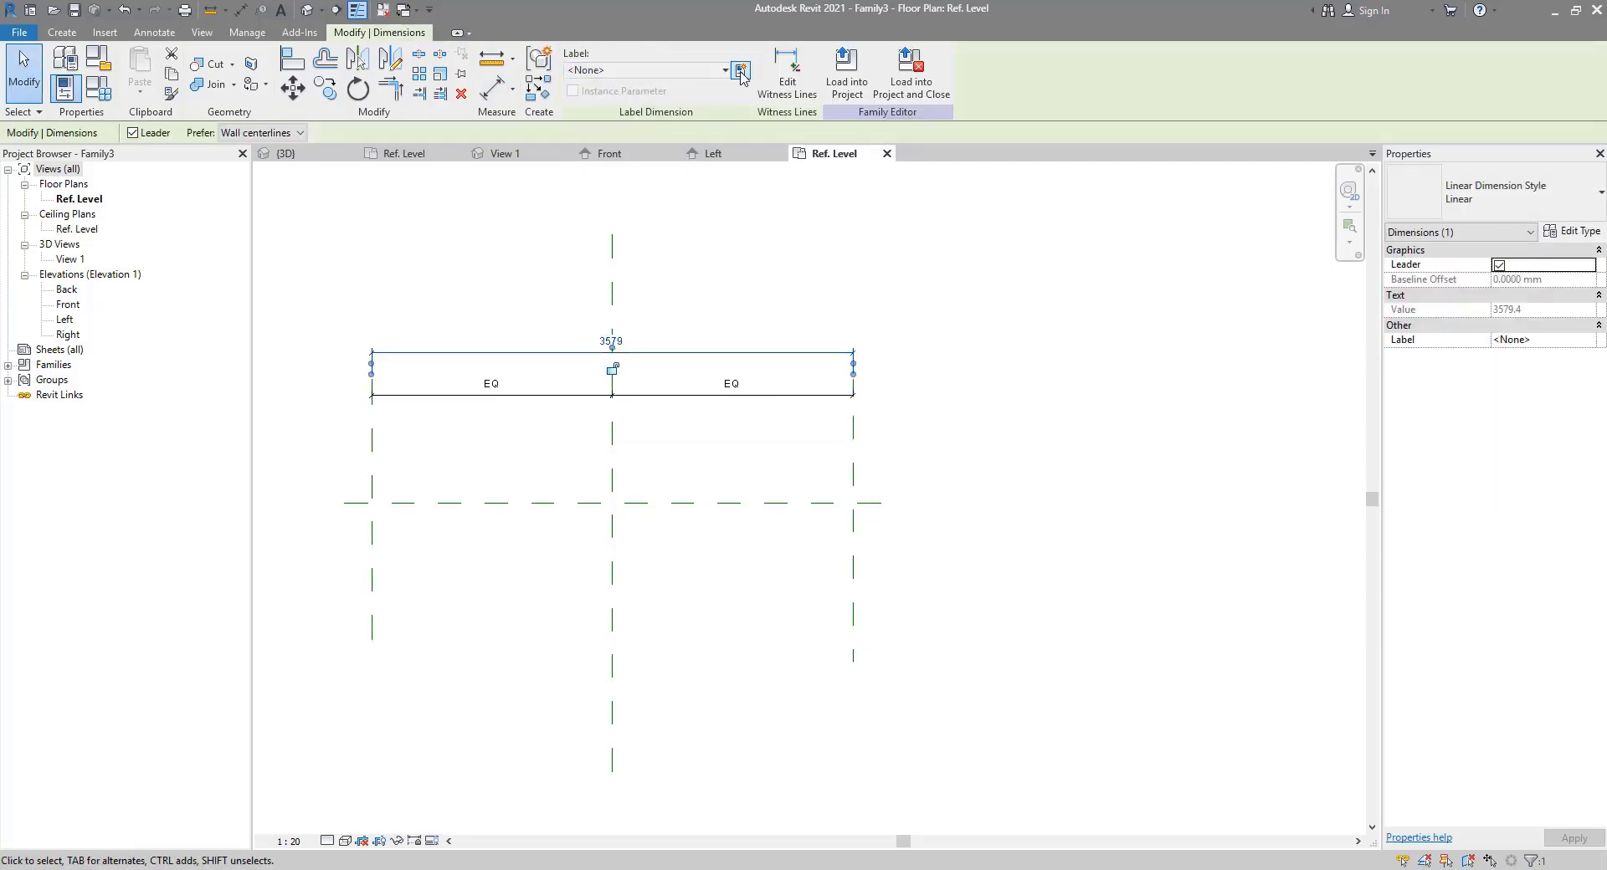
{"action": "left_click_drag", "start_coordinate": [870, 305], "coordinate": [990, 248]}
{"action": "type", "text": "Length"}
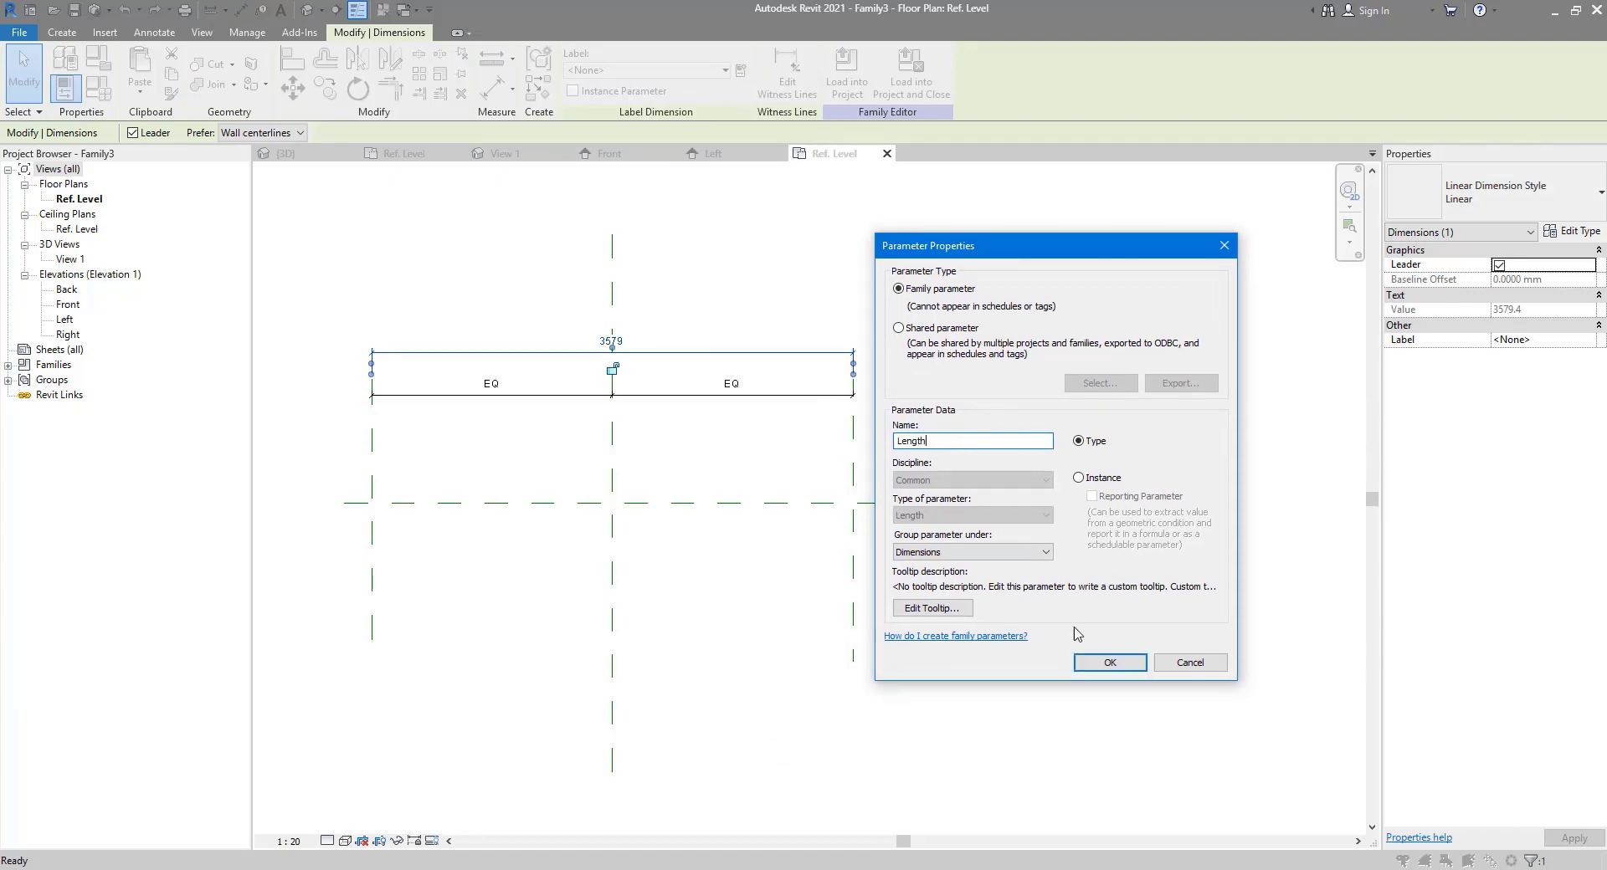
{"action": "left_click", "coordinate": [1105, 662]}
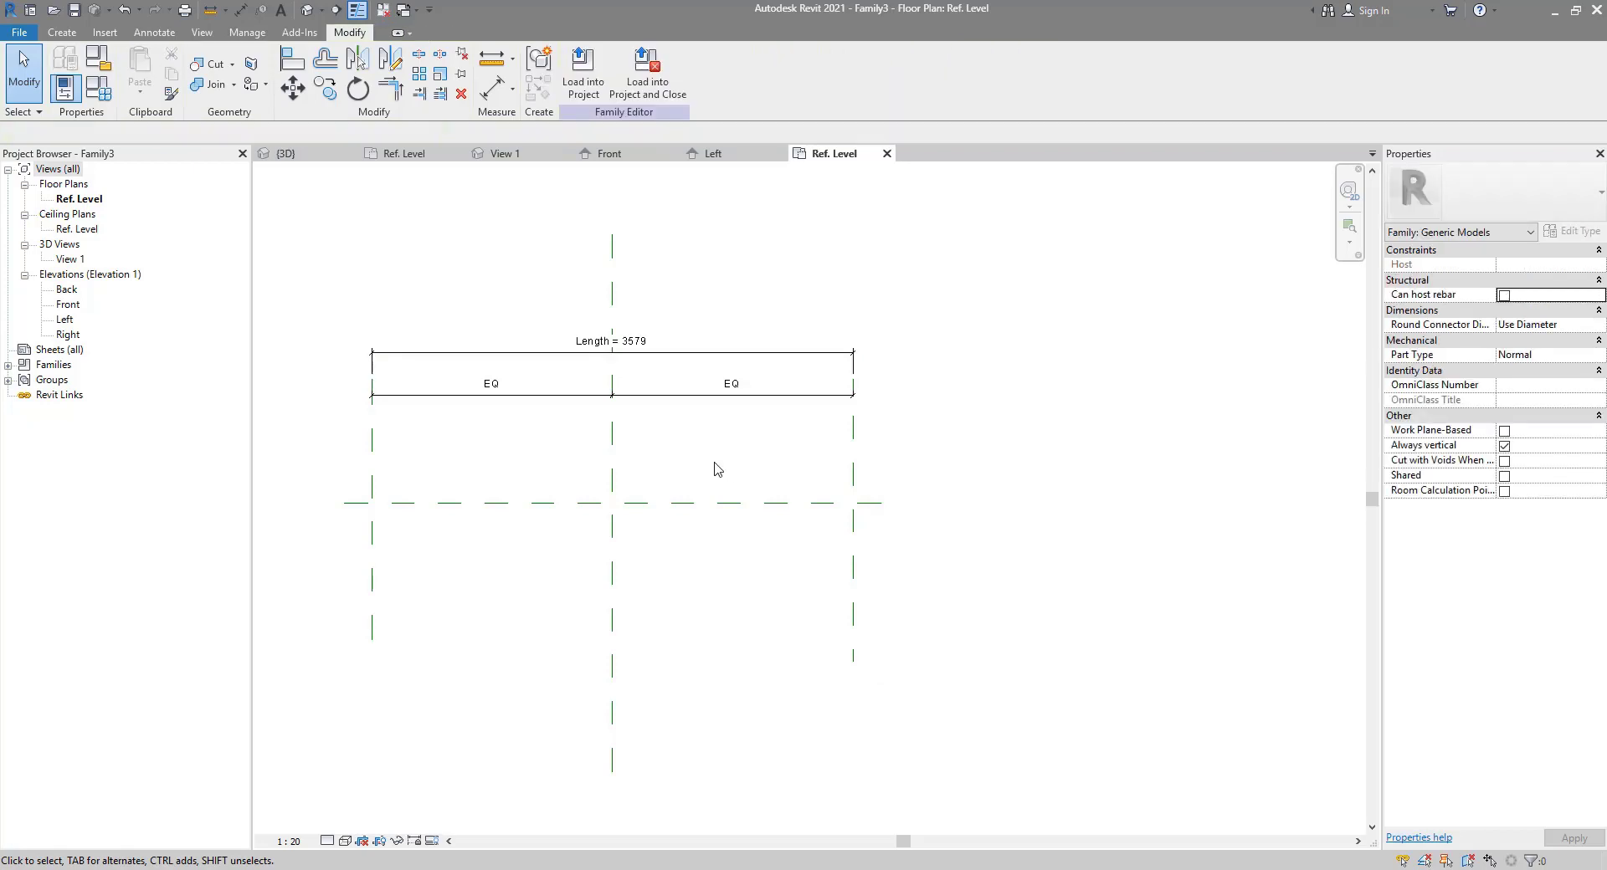
Step: Start a sweep with a sketched path and set its work plane to Level : Ref. Level
{"action": "left_click", "coordinate": [62, 32]}
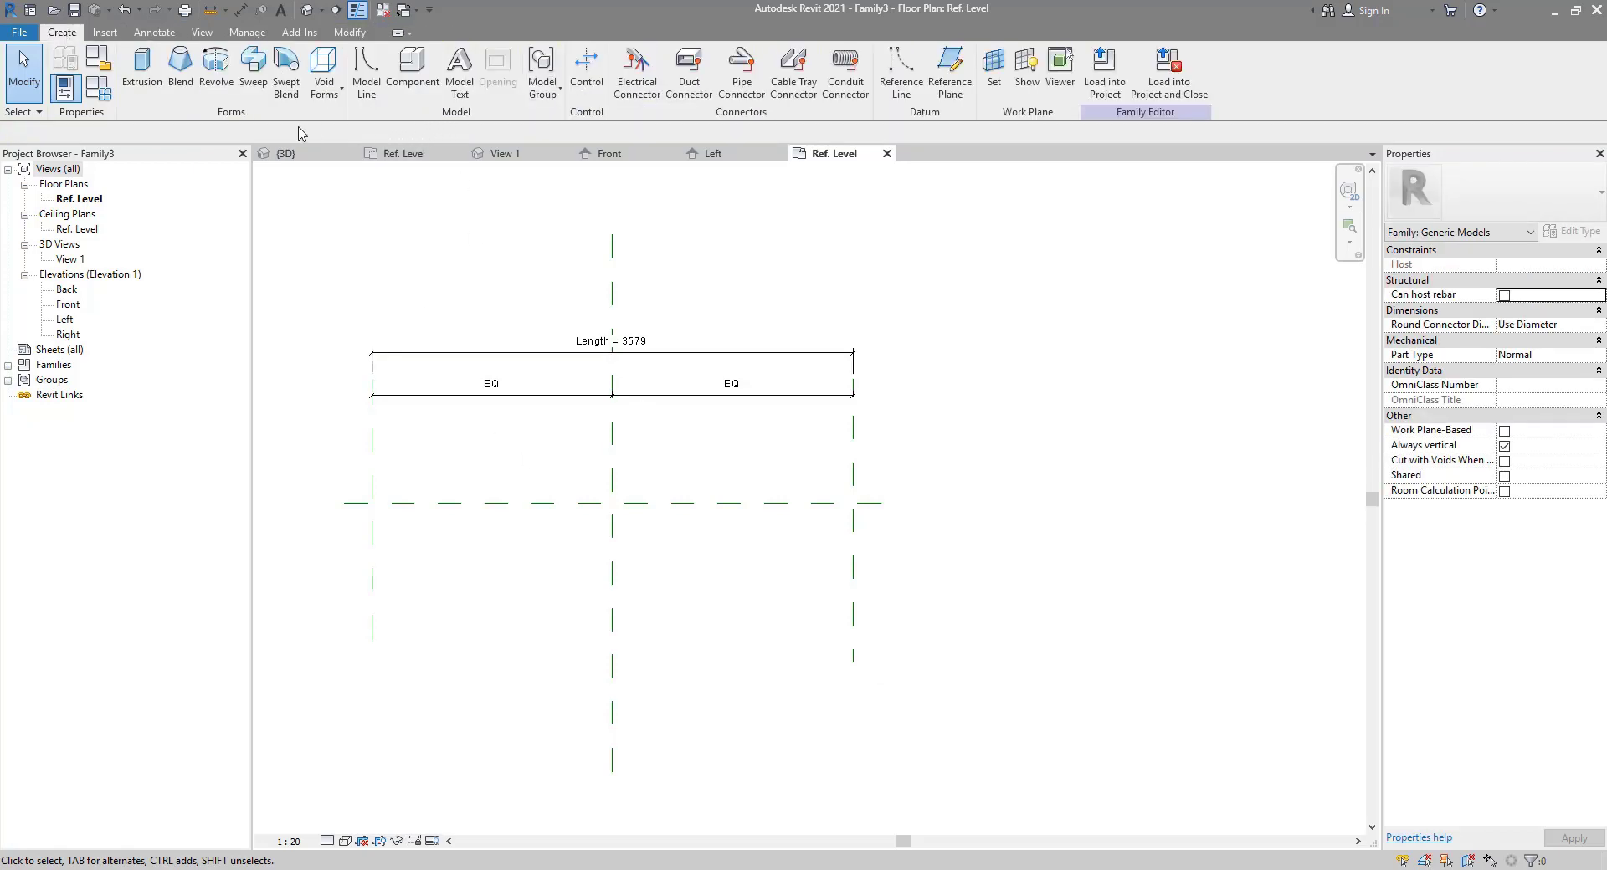
{"action": "left_click", "coordinate": [252, 67]}
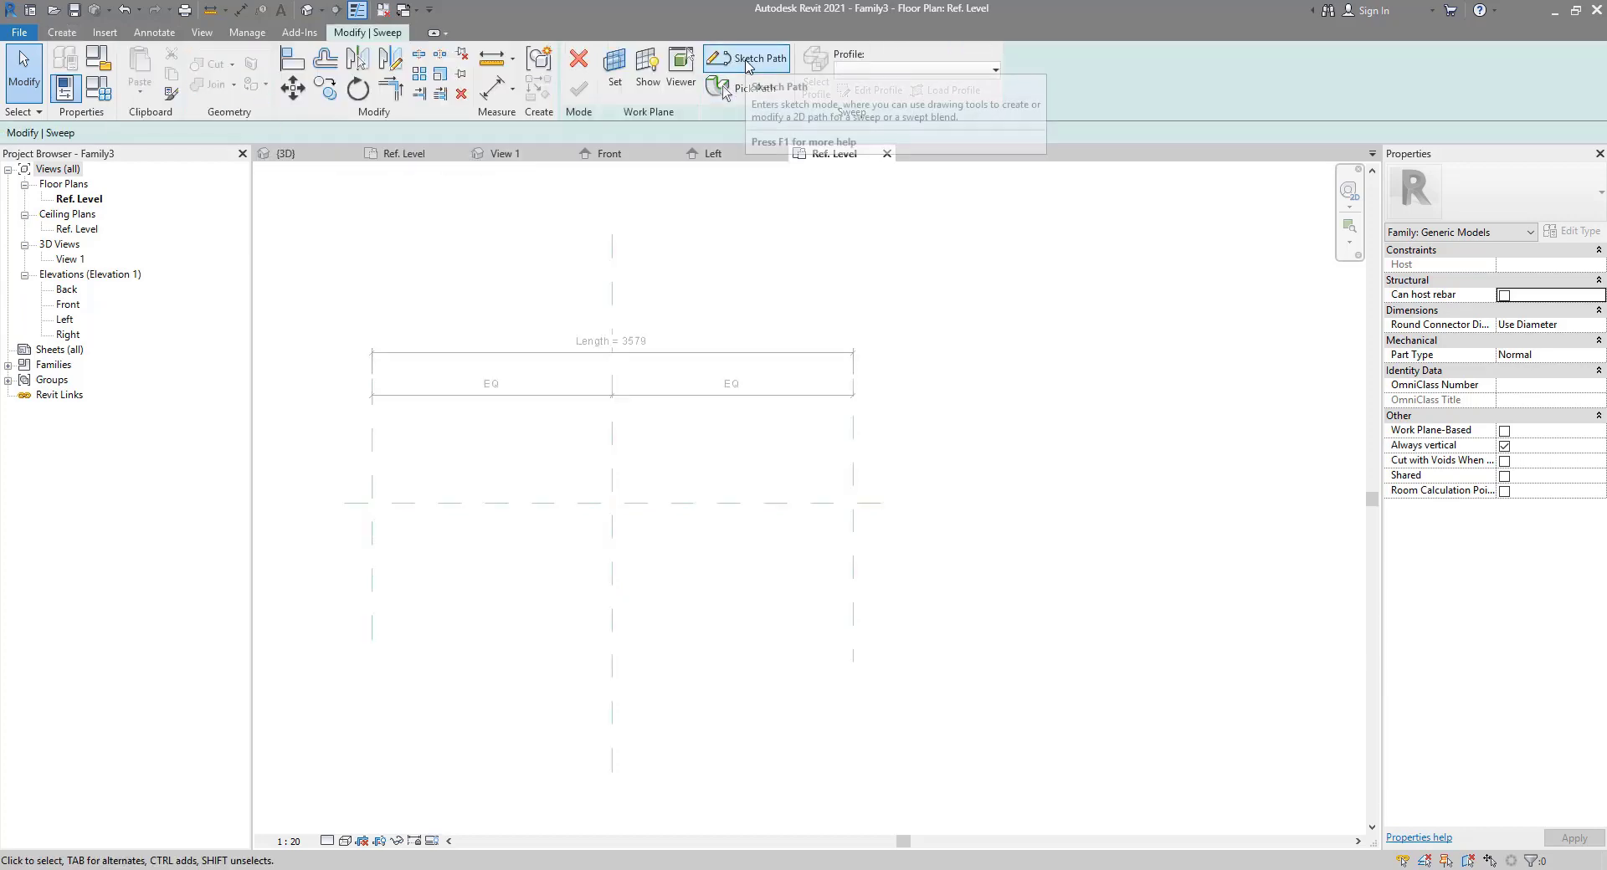
{"action": "left_click", "coordinate": [748, 61]}
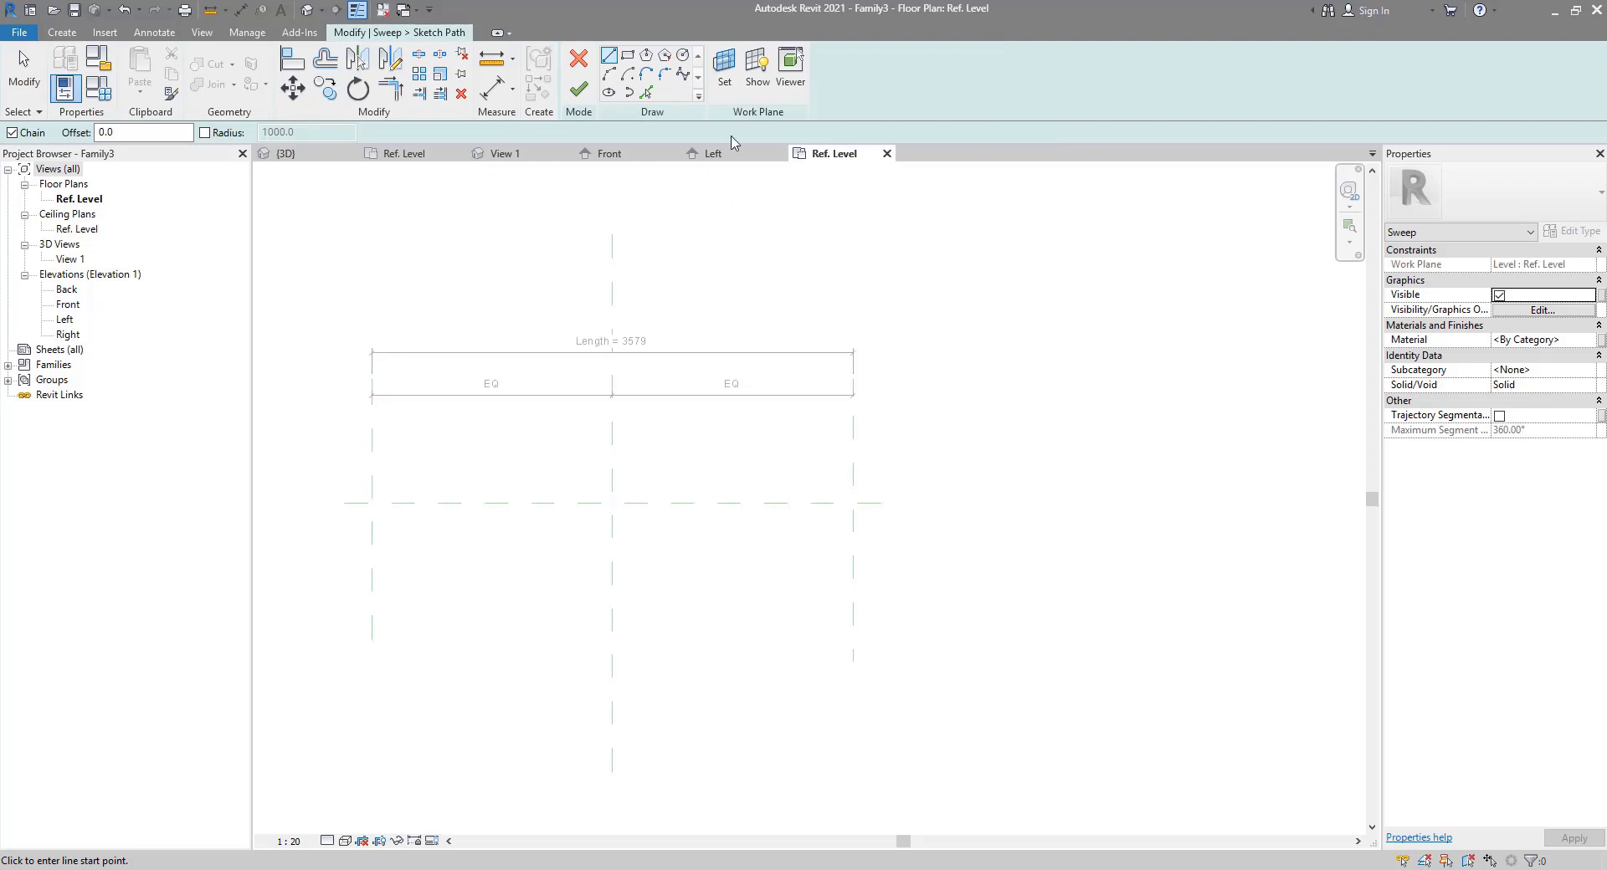
{"action": "left_click", "coordinate": [724, 65]}
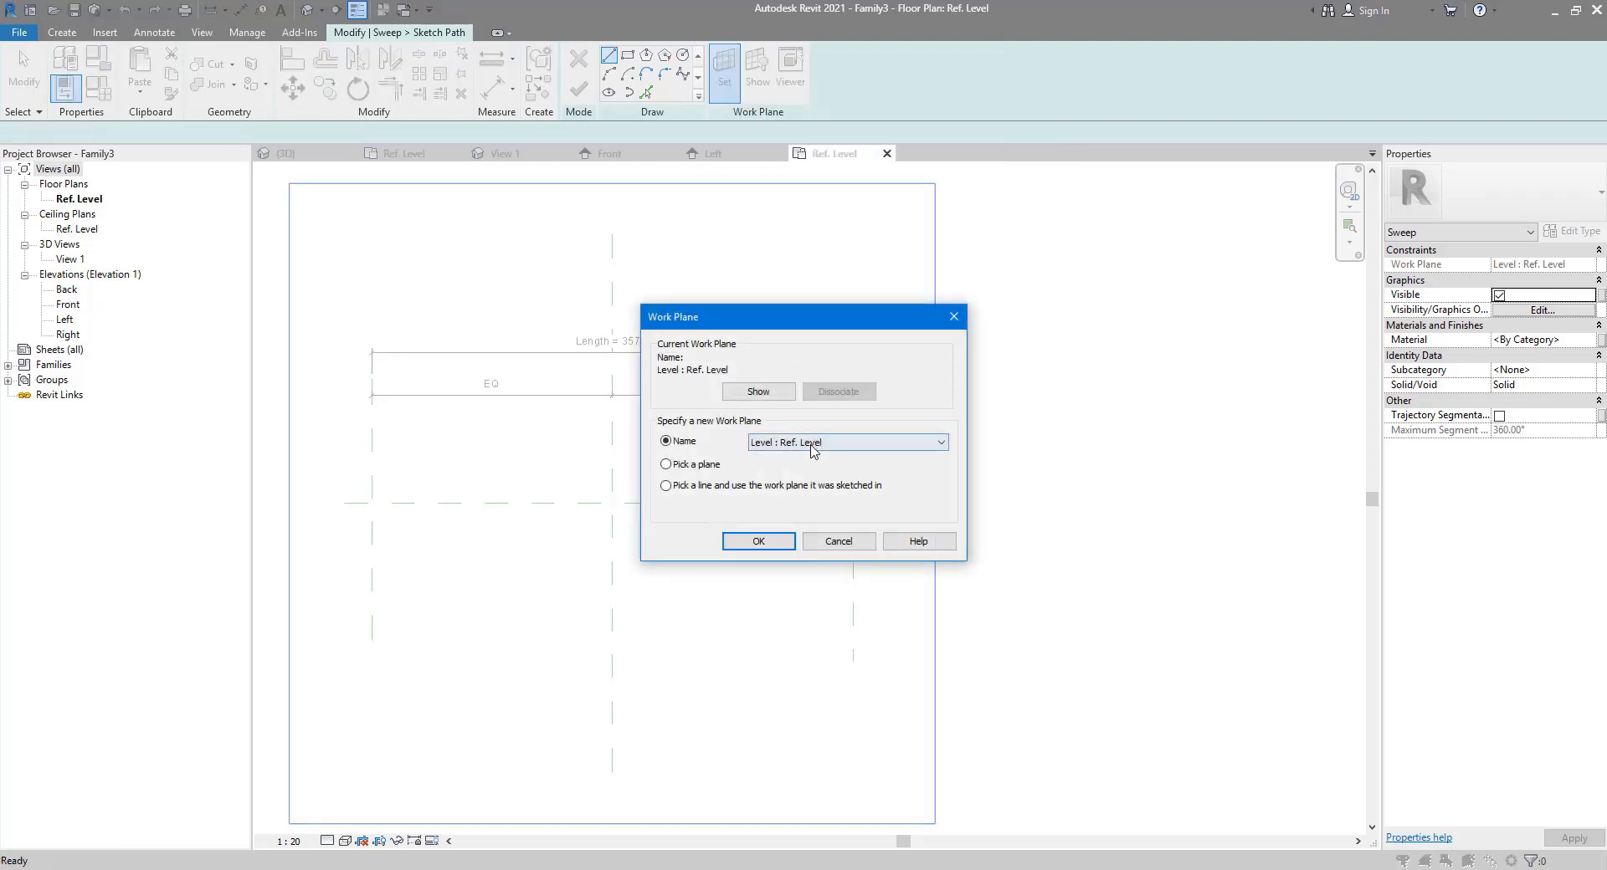
{"action": "left_click", "coordinate": [812, 450]}
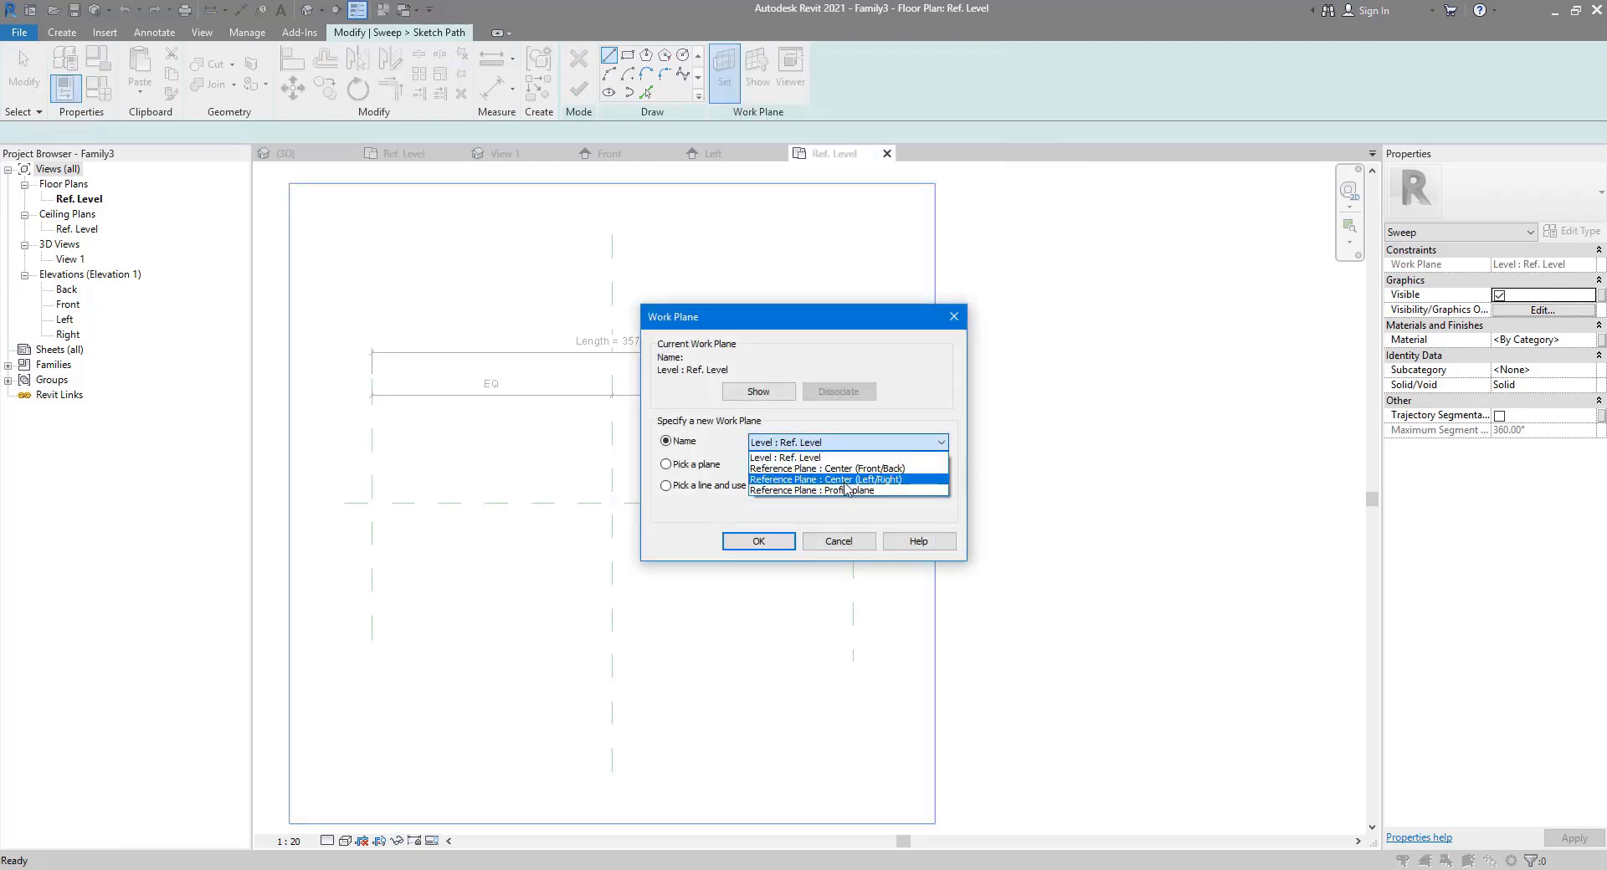
{"action": "left_click", "coordinate": [781, 459]}
{"action": "left_click", "coordinate": [759, 542]}
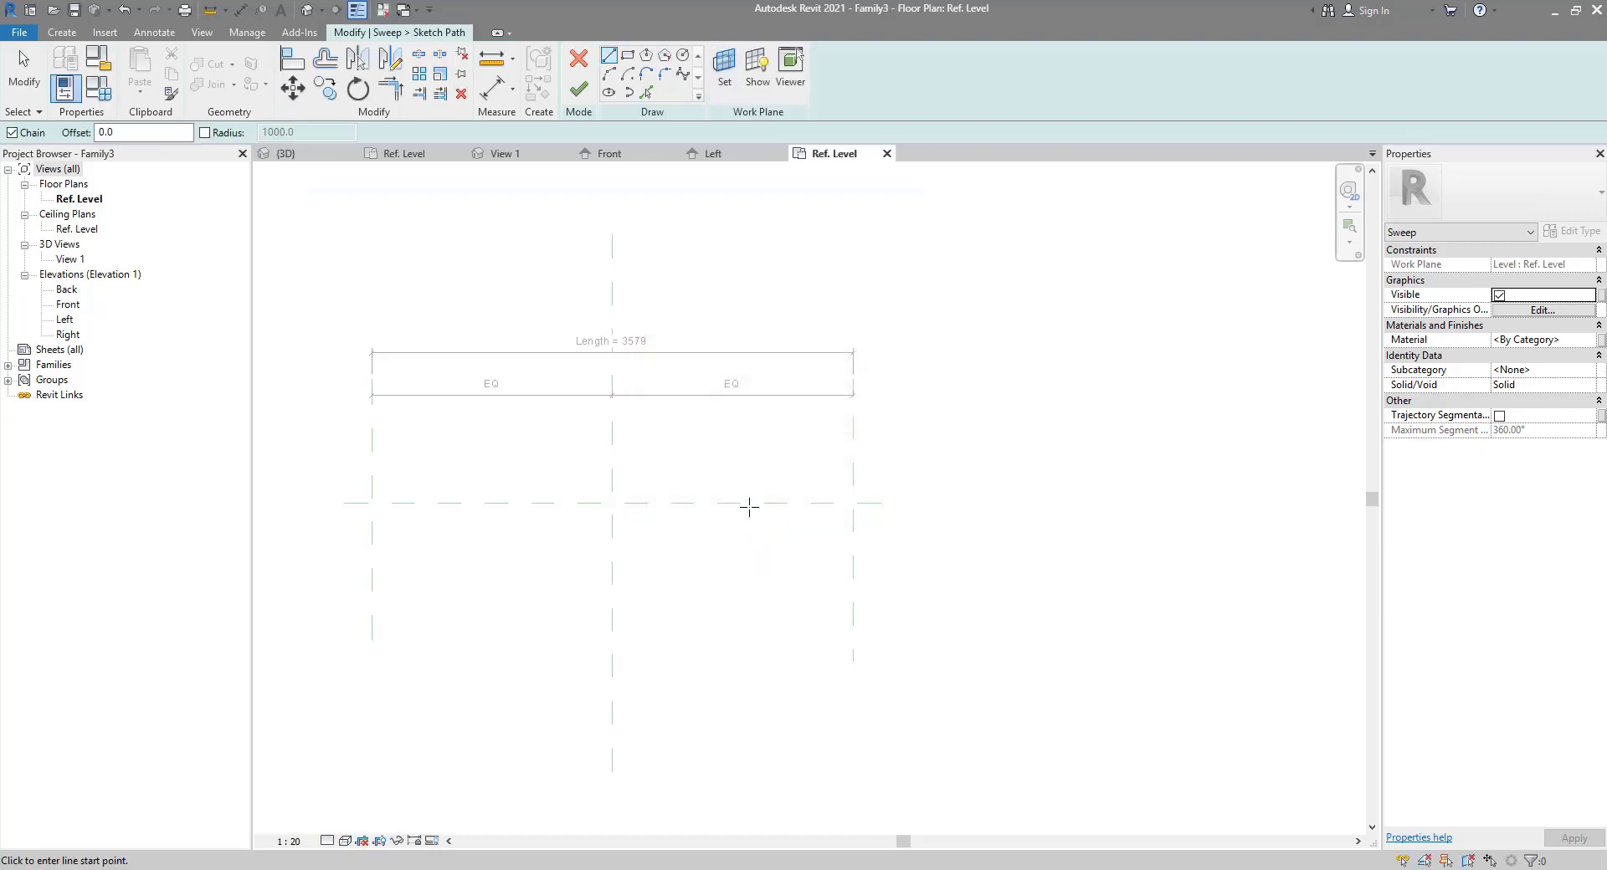
Step: Create a locked sweep path along the Center (Front/Back) plane, trim it to the outer reference planes and finish the path
{"action": "left_click", "coordinate": [647, 93]}
{"action": "left_click", "coordinate": [730, 510]}
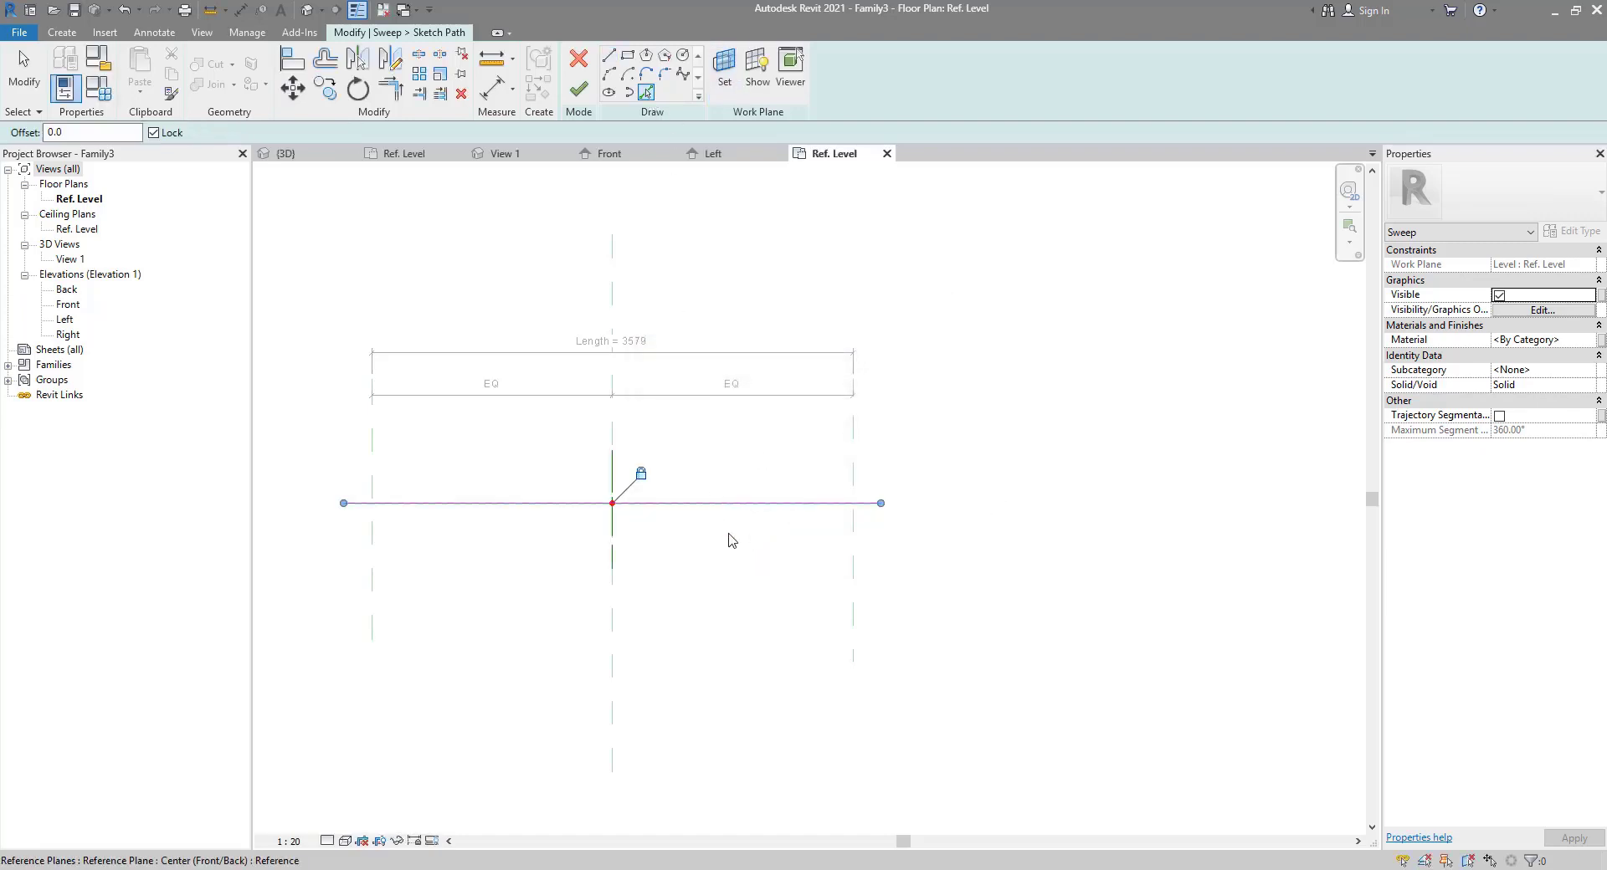
{"action": "left_click", "coordinate": [419, 92]}
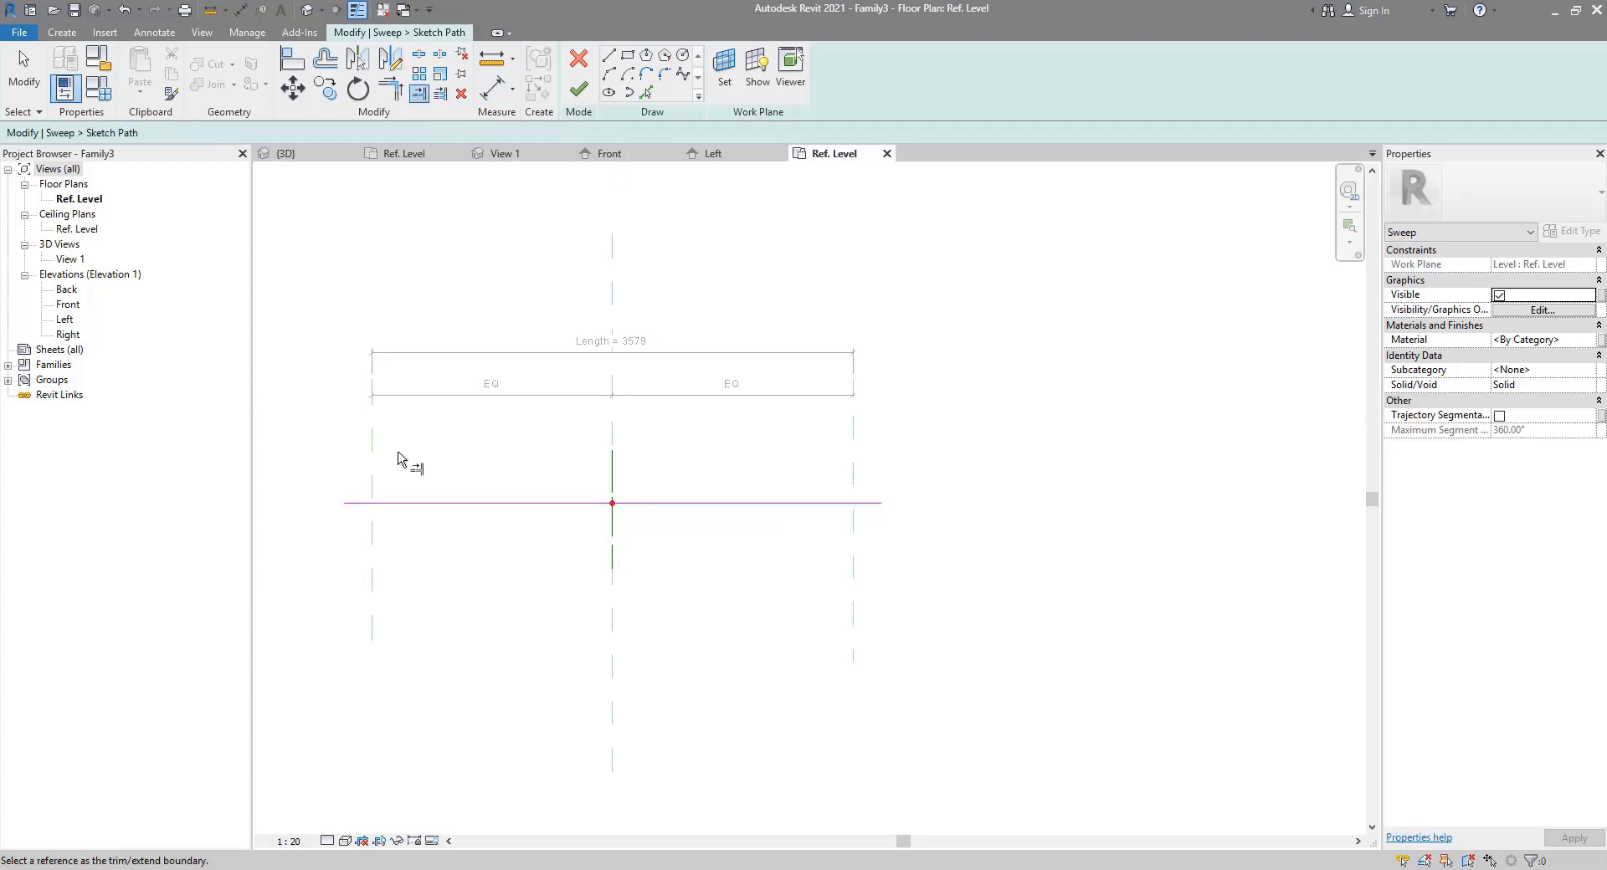
{"action": "left_click", "coordinate": [853, 459]}
{"action": "left_click", "coordinate": [830, 503]}
{"action": "key", "text": "Escape"}
{"action": "left_click", "coordinate": [579, 90]}
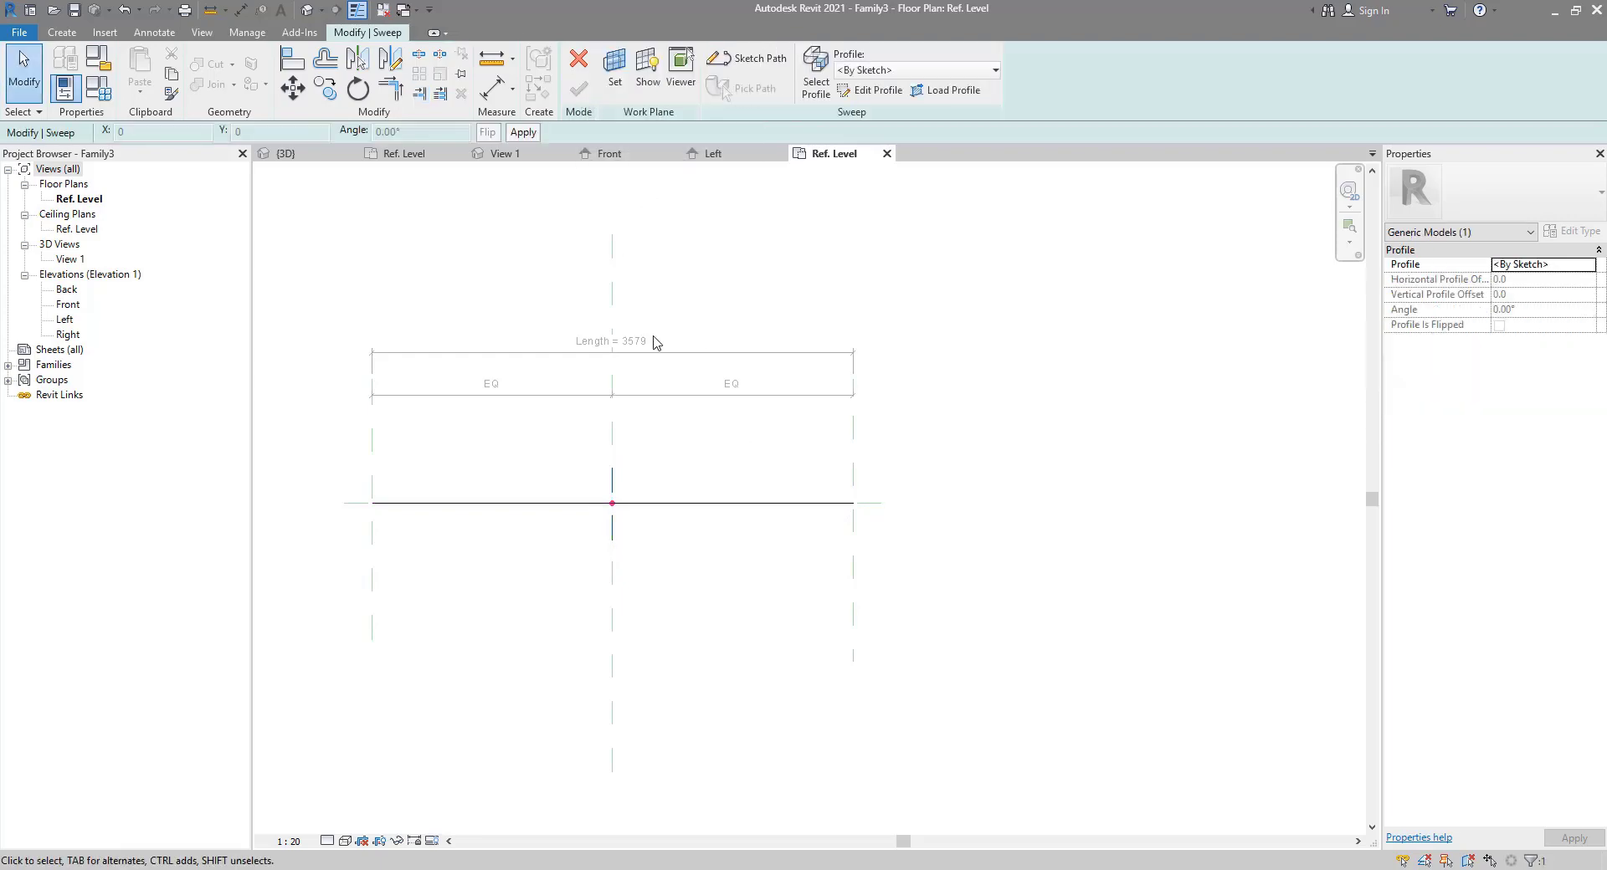
Step: Check the sweep's profile location on the path in the 3D view
{"action": "left_click", "coordinate": [307, 12]}
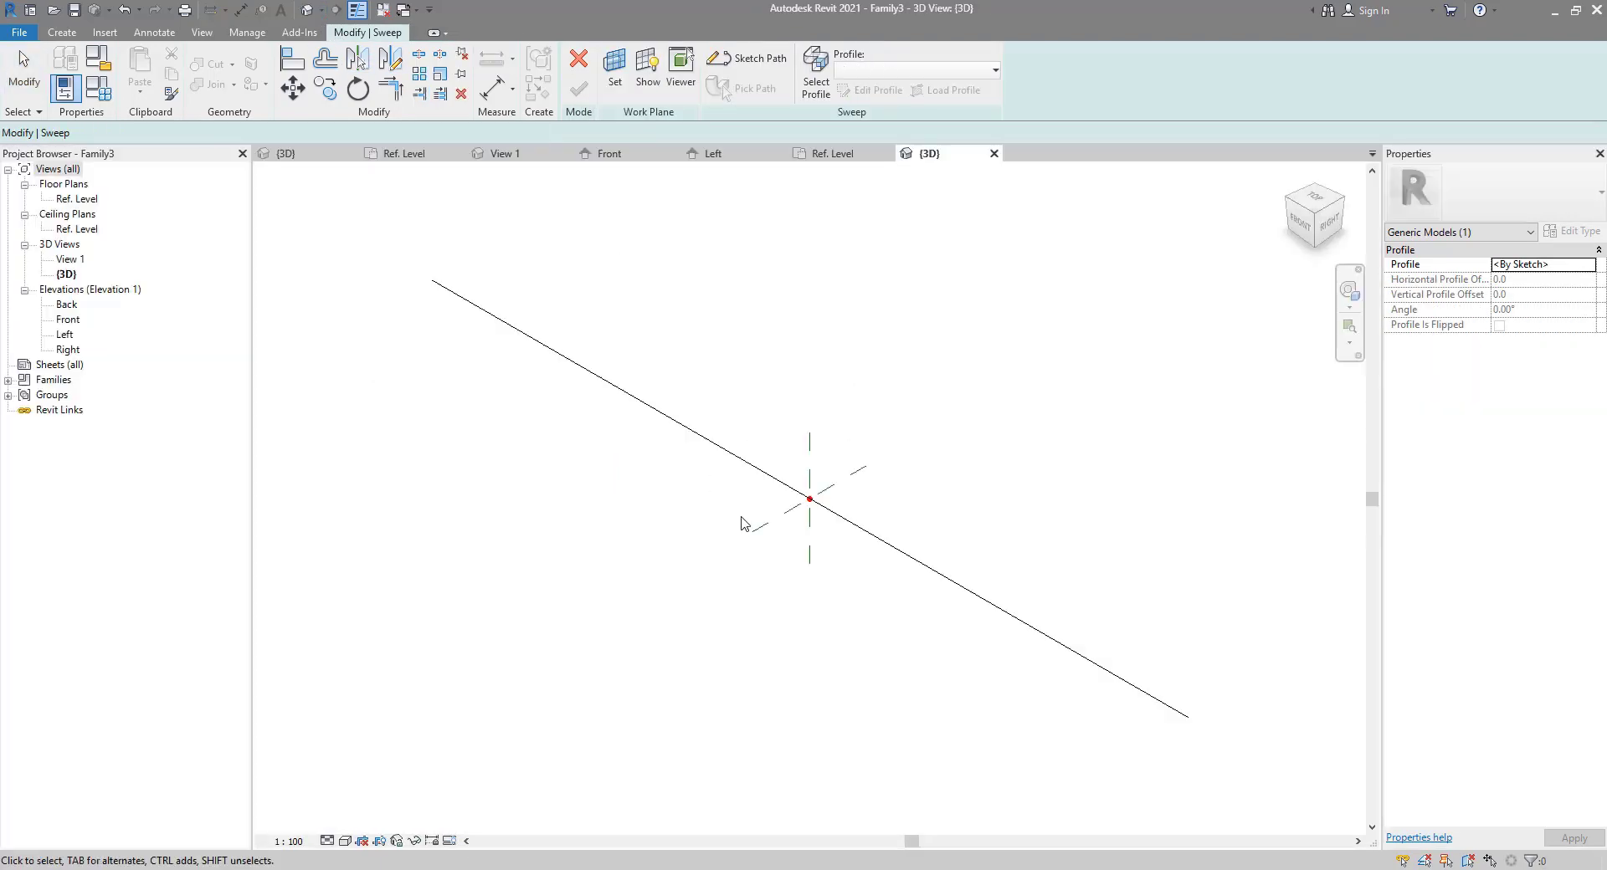
{"action": "left_click", "coordinate": [816, 485]}
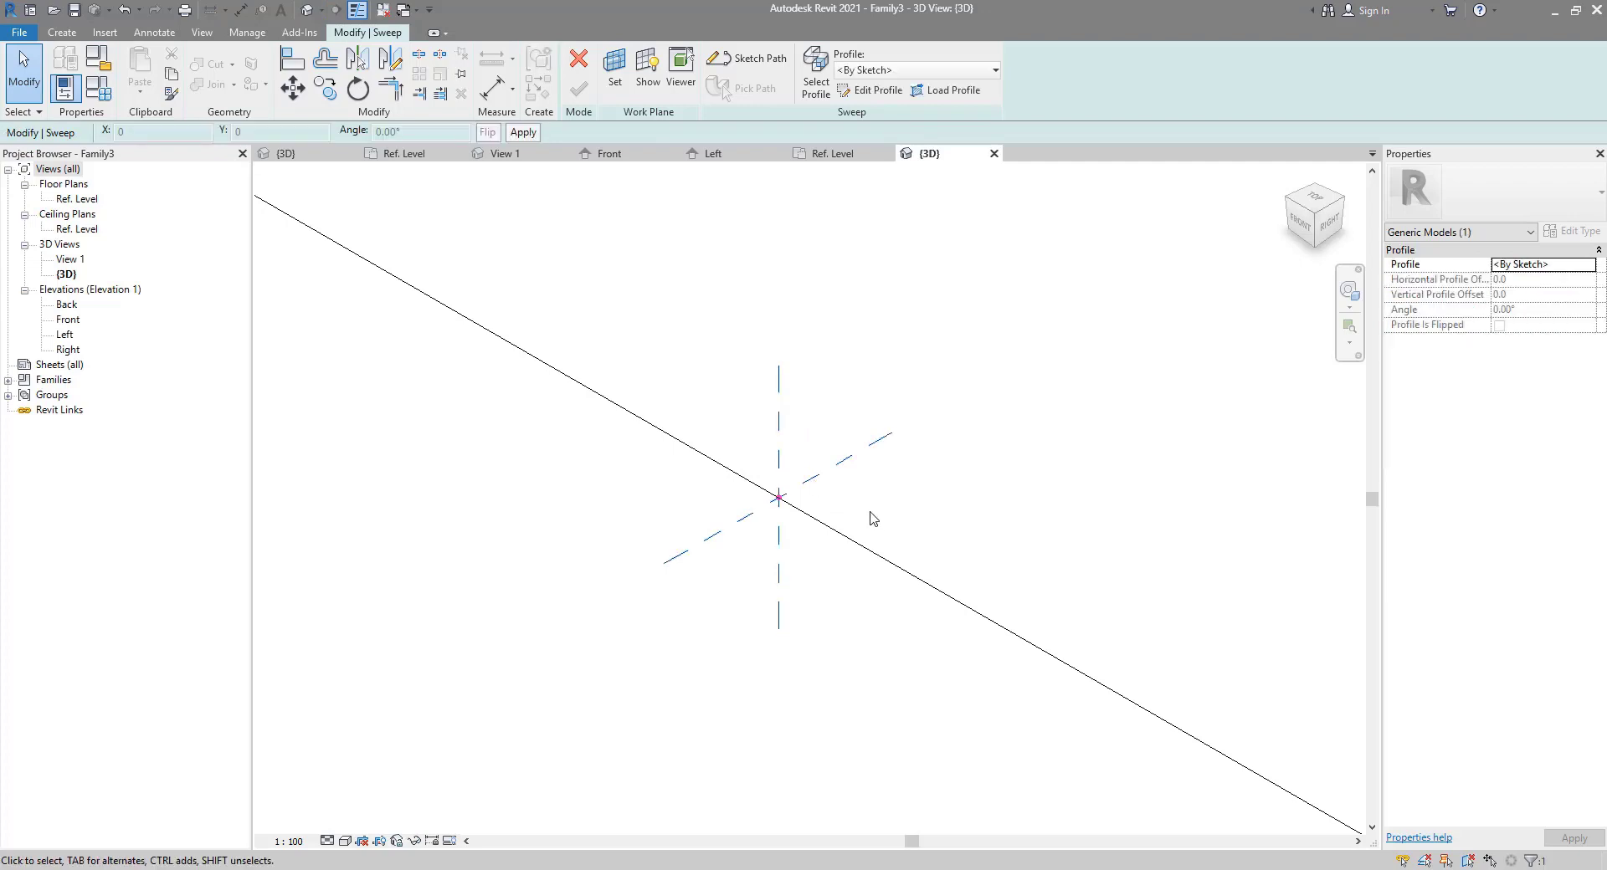
{"action": "left_click", "coordinate": [874, 390]}
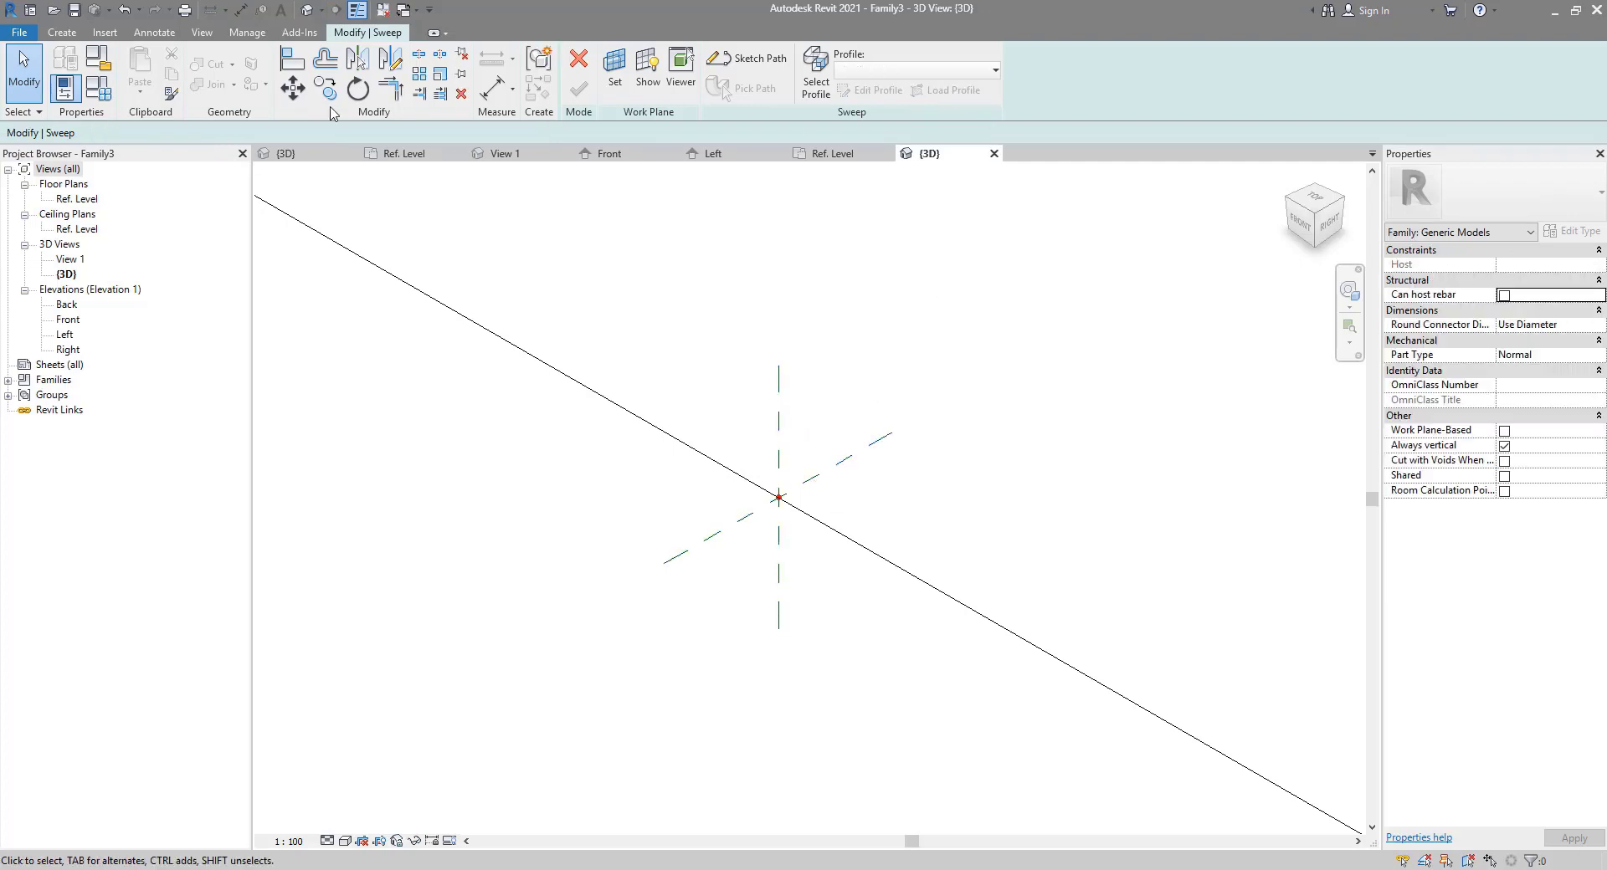
Step: Create a new family from the Metric Profile.rft template
{"action": "left_click", "coordinate": [19, 32]}
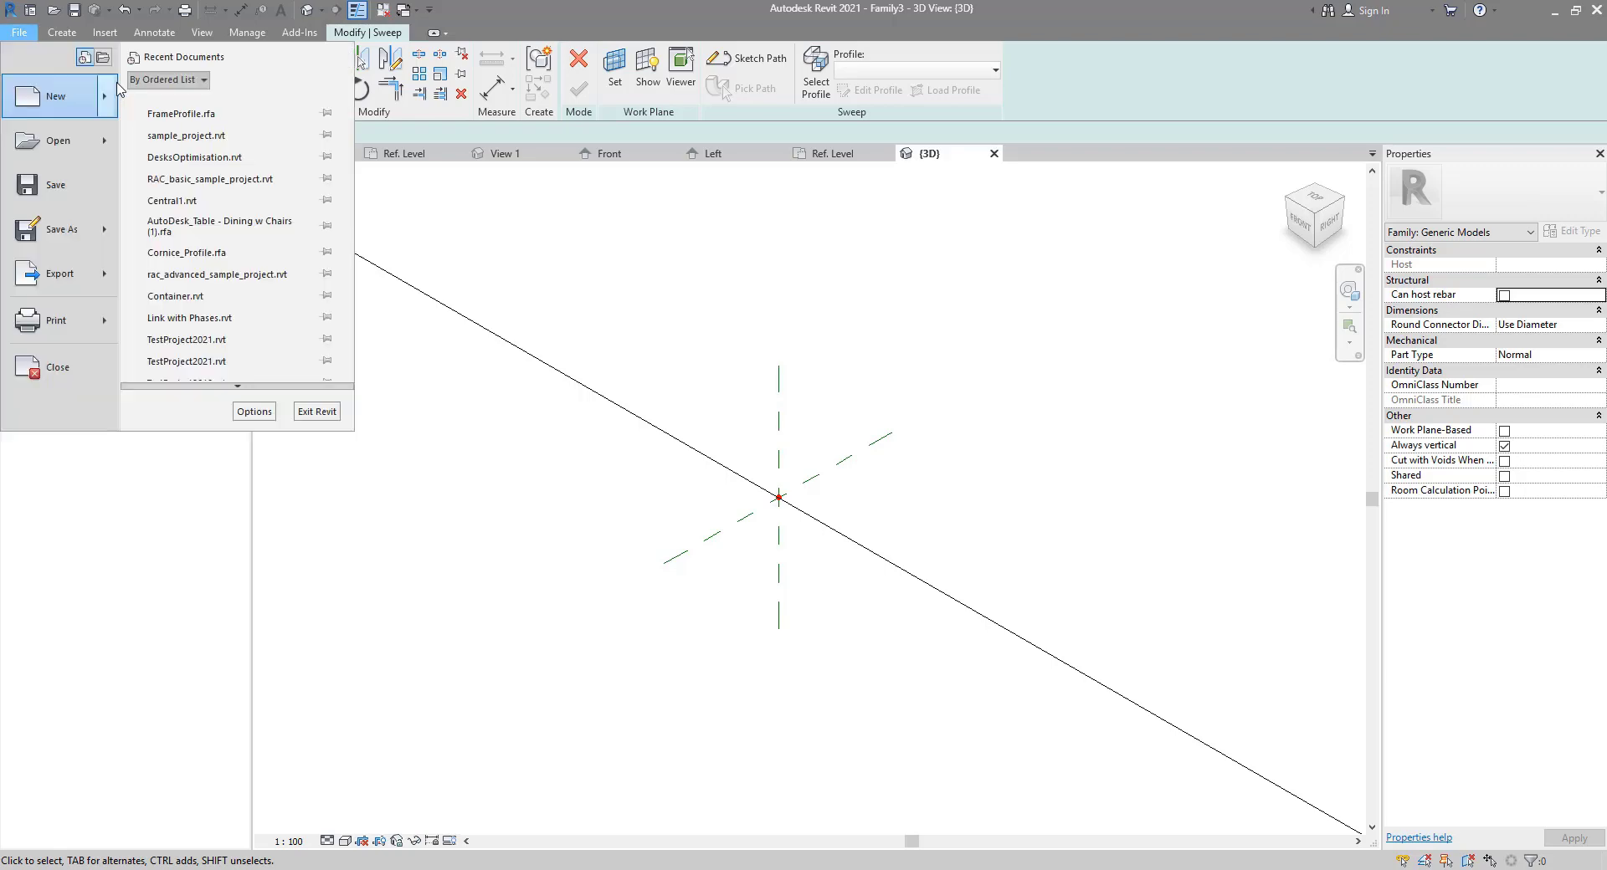
{"action": "mouse_move", "coordinate": [84, 58]}
{"action": "left_click", "coordinate": [169, 149]}
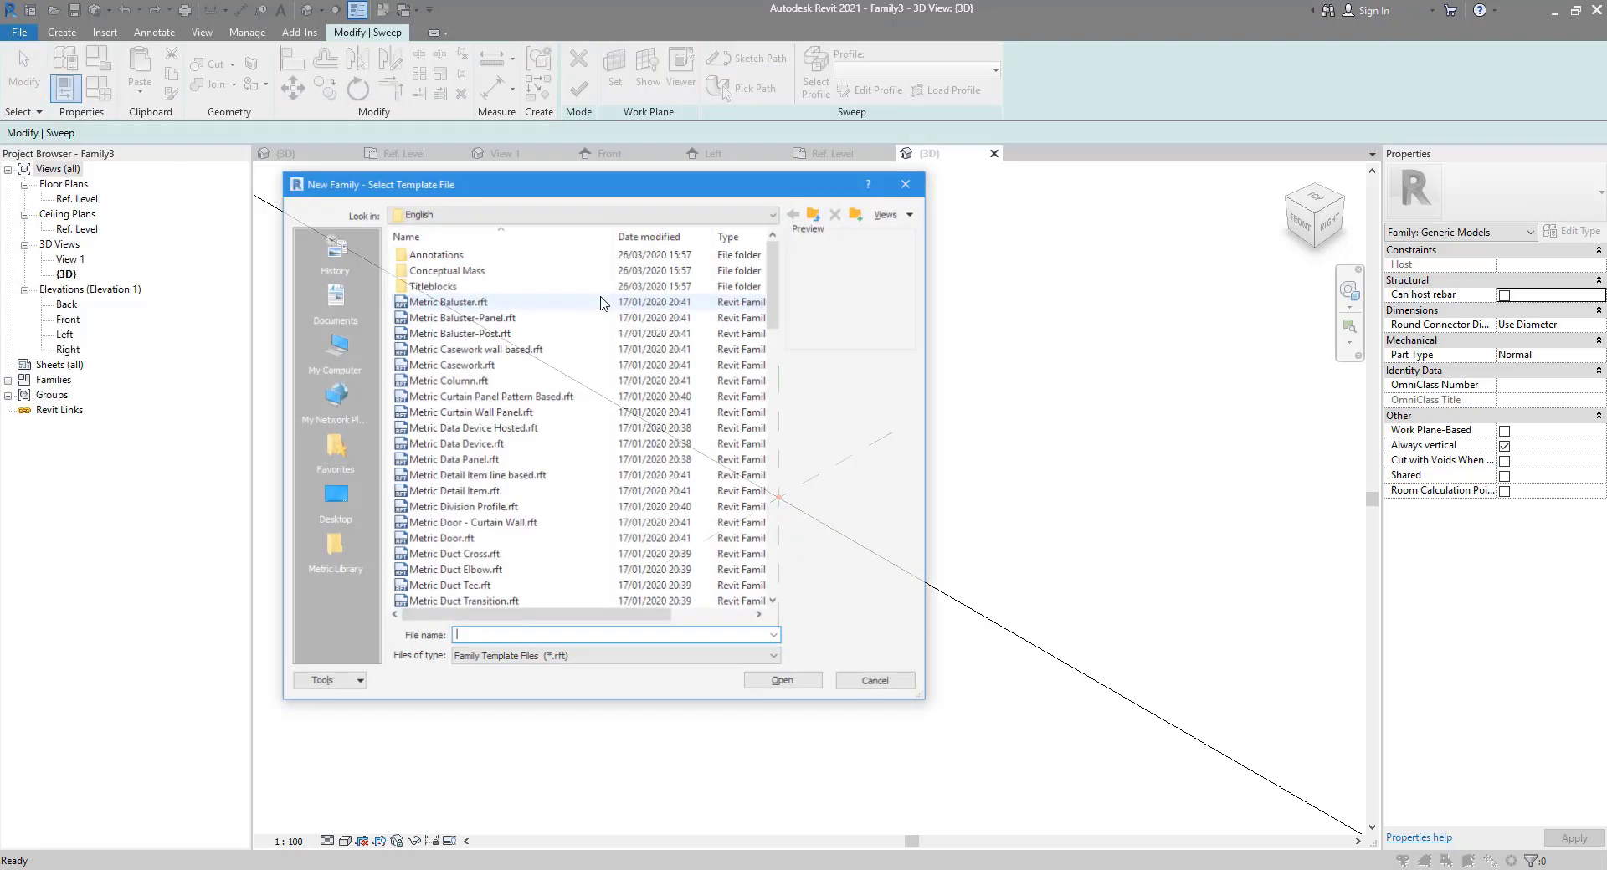
{"action": "left_click_drag", "start_coordinate": [787, 297], "coordinate": [783, 495]}
{"action": "left_click", "coordinate": [456, 381]}
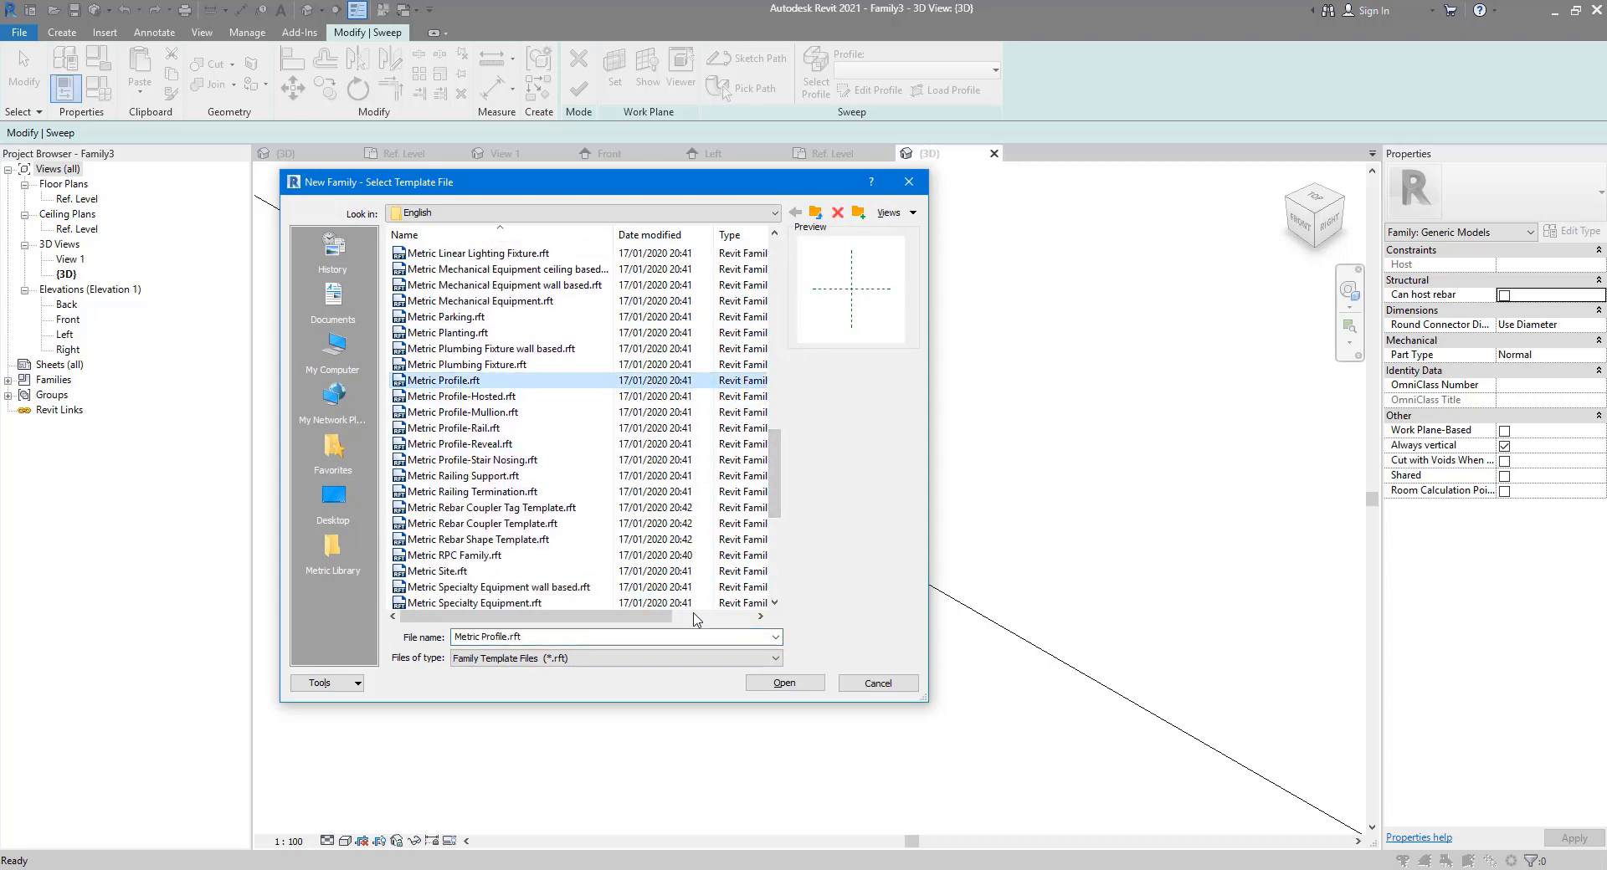
{"action": "left_click", "coordinate": [784, 683]}
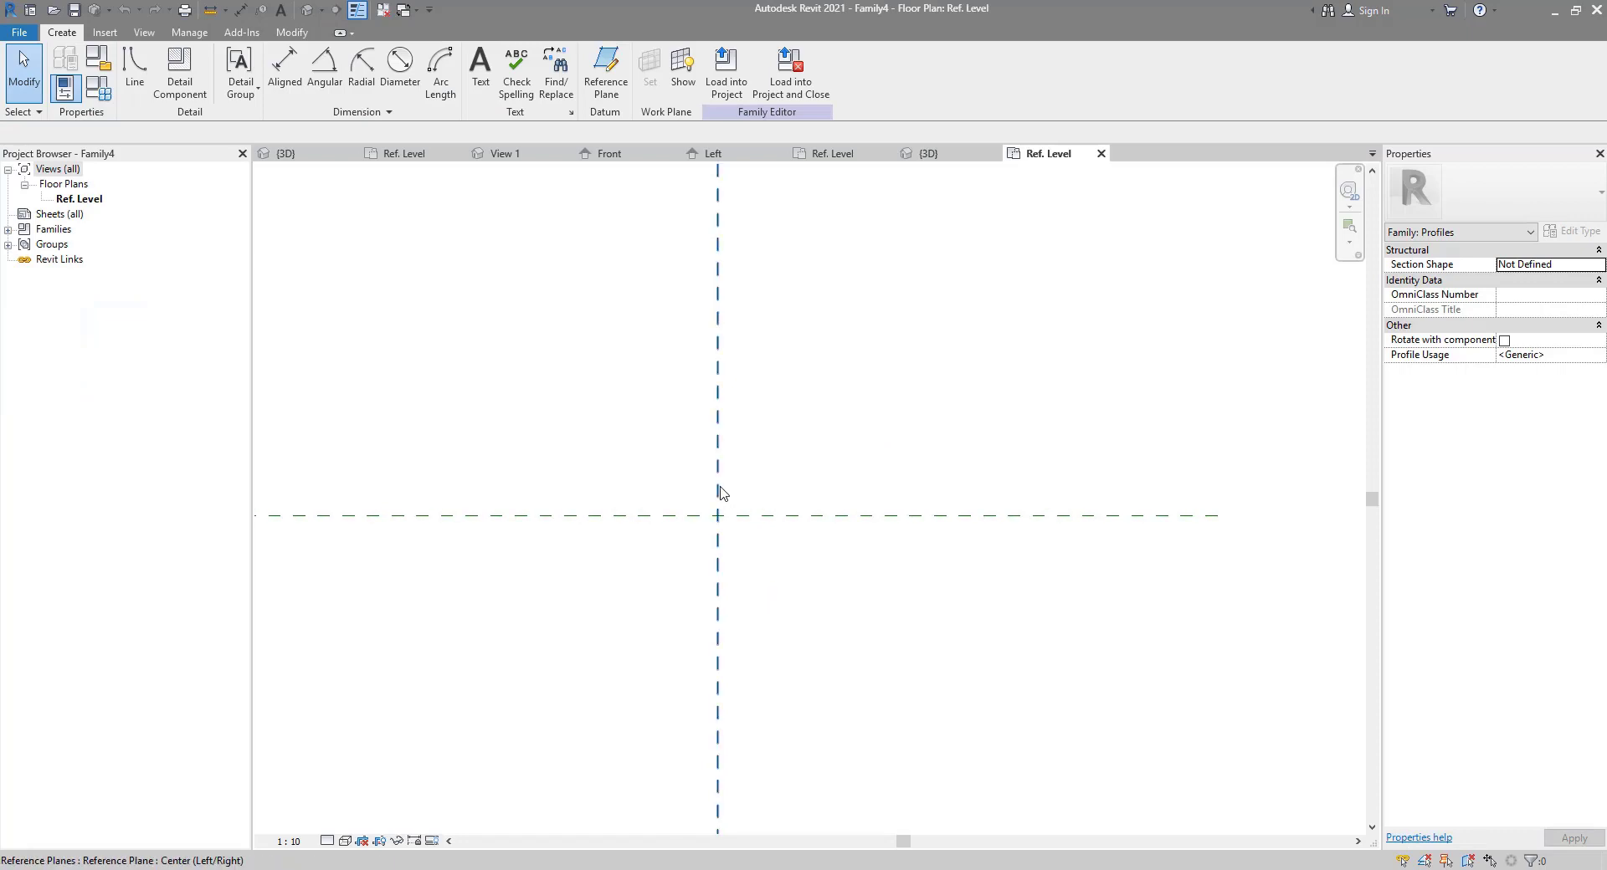
Step: Draw a rectangle about 95 by 15 mm above the horizontal reference plane, crossing the vertical one
{"action": "left_click", "coordinate": [135, 67]}
{"action": "left_click", "coordinate": [590, 56]}
{"action": "left_click", "coordinate": [658, 333]}
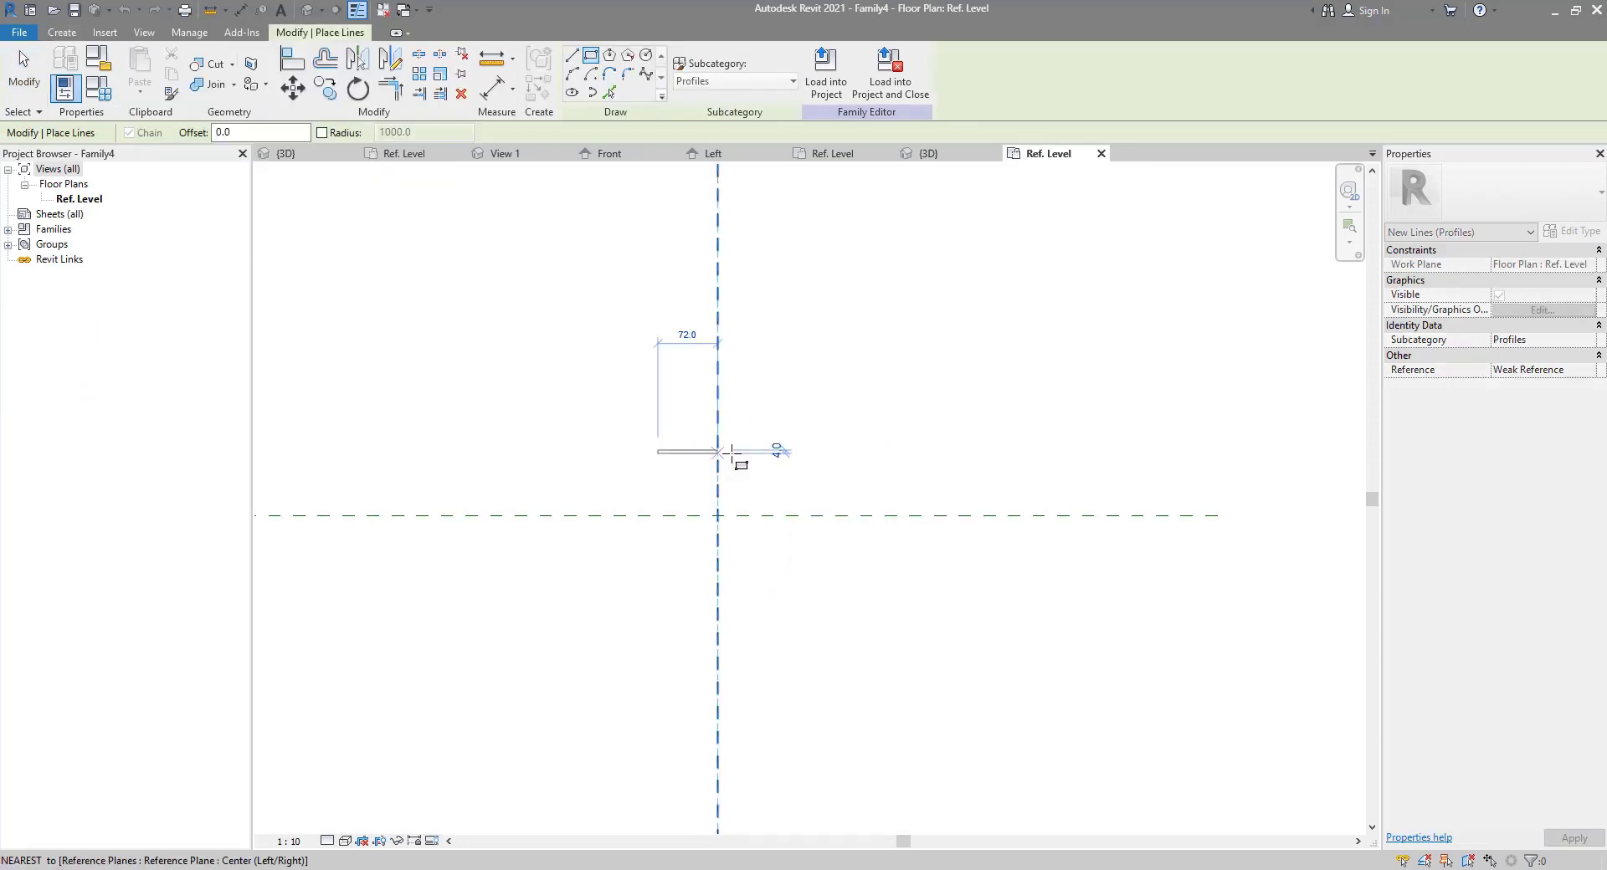
{"action": "scroll", "coordinate": [699, 452], "scroll_direction": "up", "scroll_amount": 3}
{"action": "scroll", "coordinate": [698, 453], "scroll_direction": "up", "scroll_amount": 1}
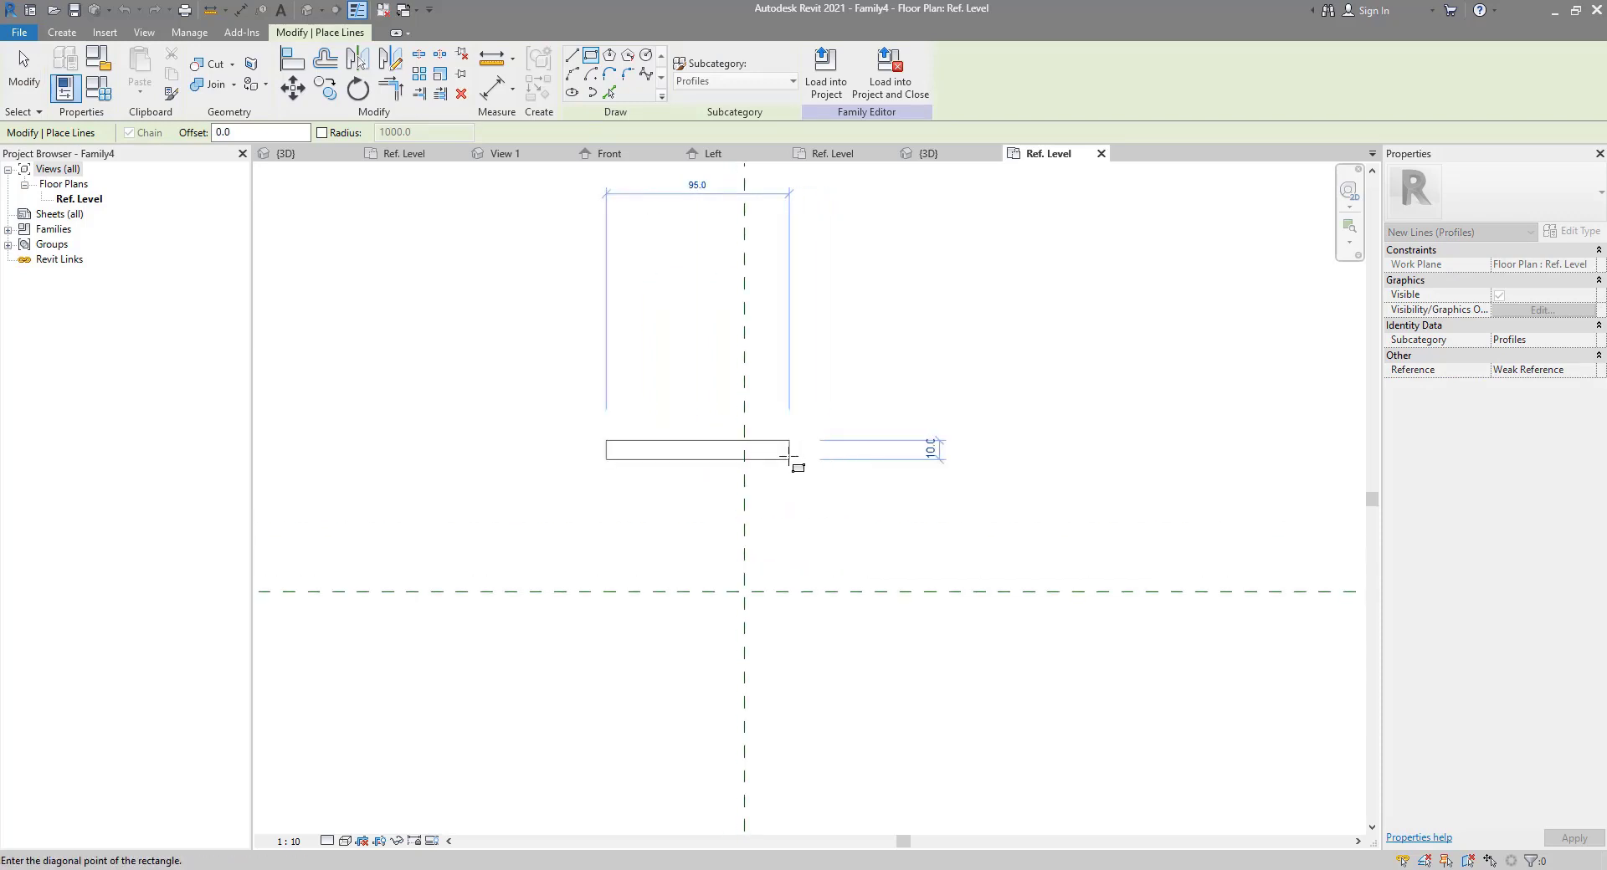
{"action": "left_click", "coordinate": [788, 458]}
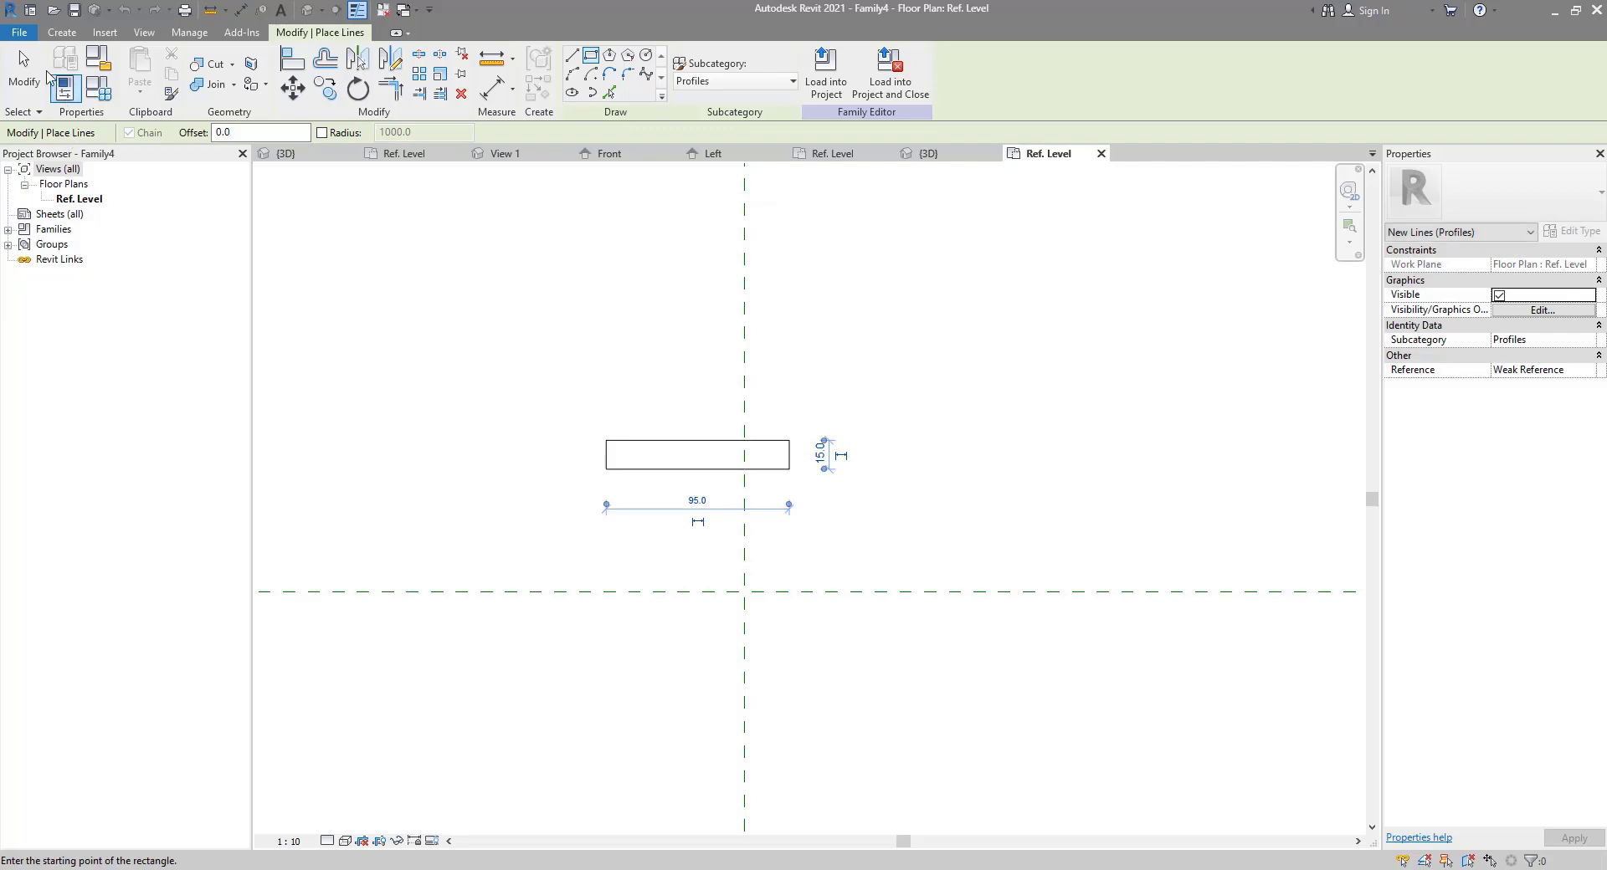
{"action": "key", "text": "Escape"}
{"action": "key", "text": "Escape"}
Step: Rotate the whole rectangle 15 degrees clockwise about its centre
{"action": "left_click_drag", "start_coordinate": [460, 333], "coordinate": [1034, 606]}
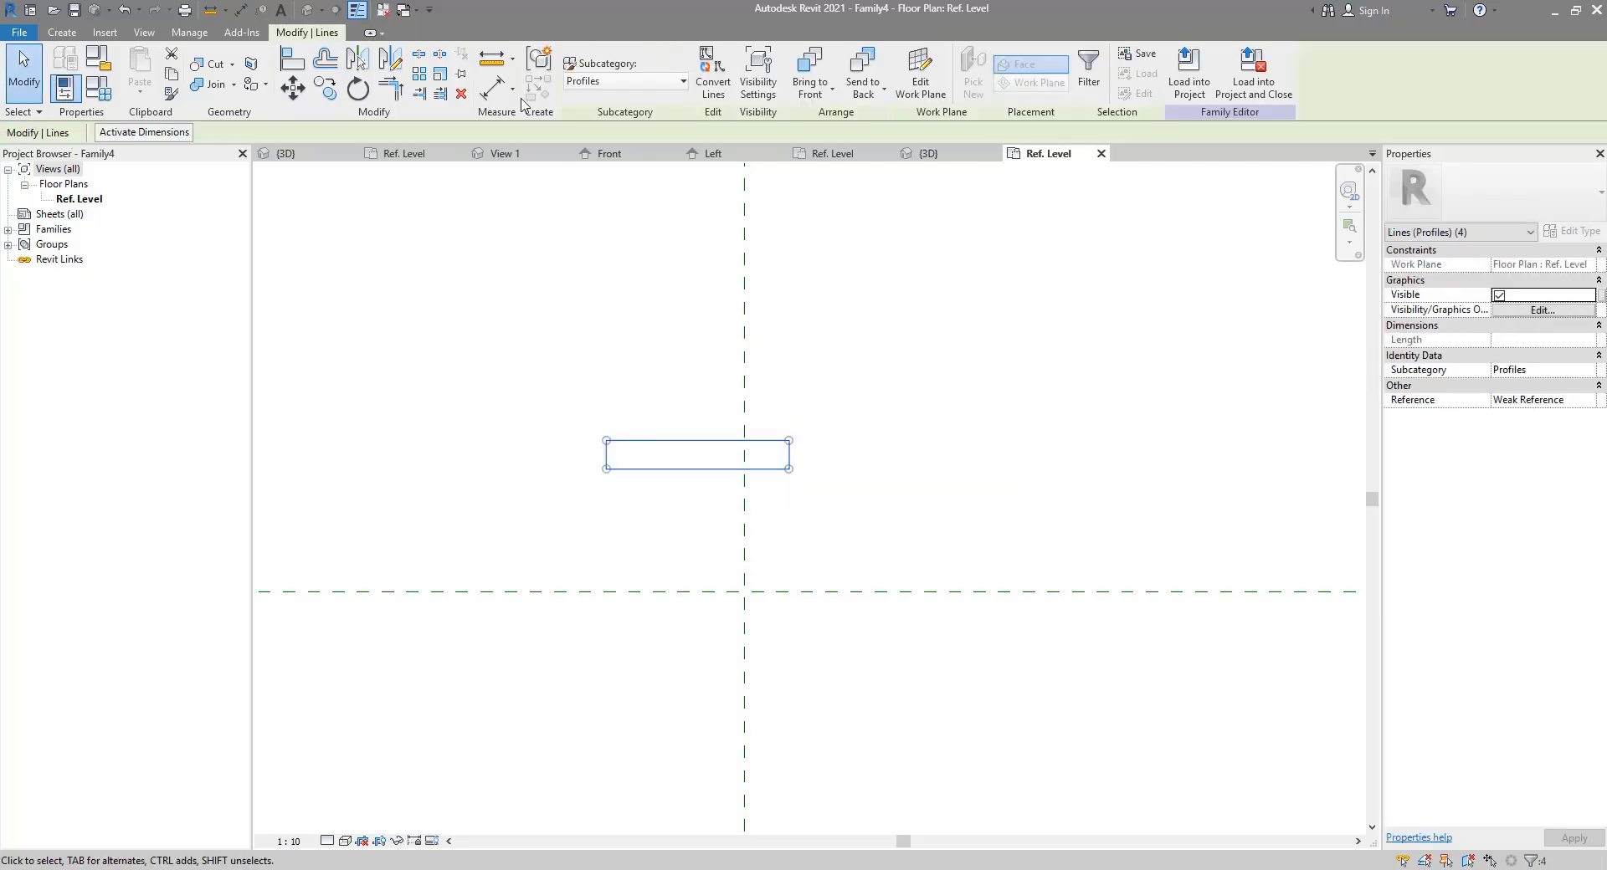
{"action": "left_click", "coordinate": [357, 87]}
{"action": "left_click", "coordinate": [670, 323]}
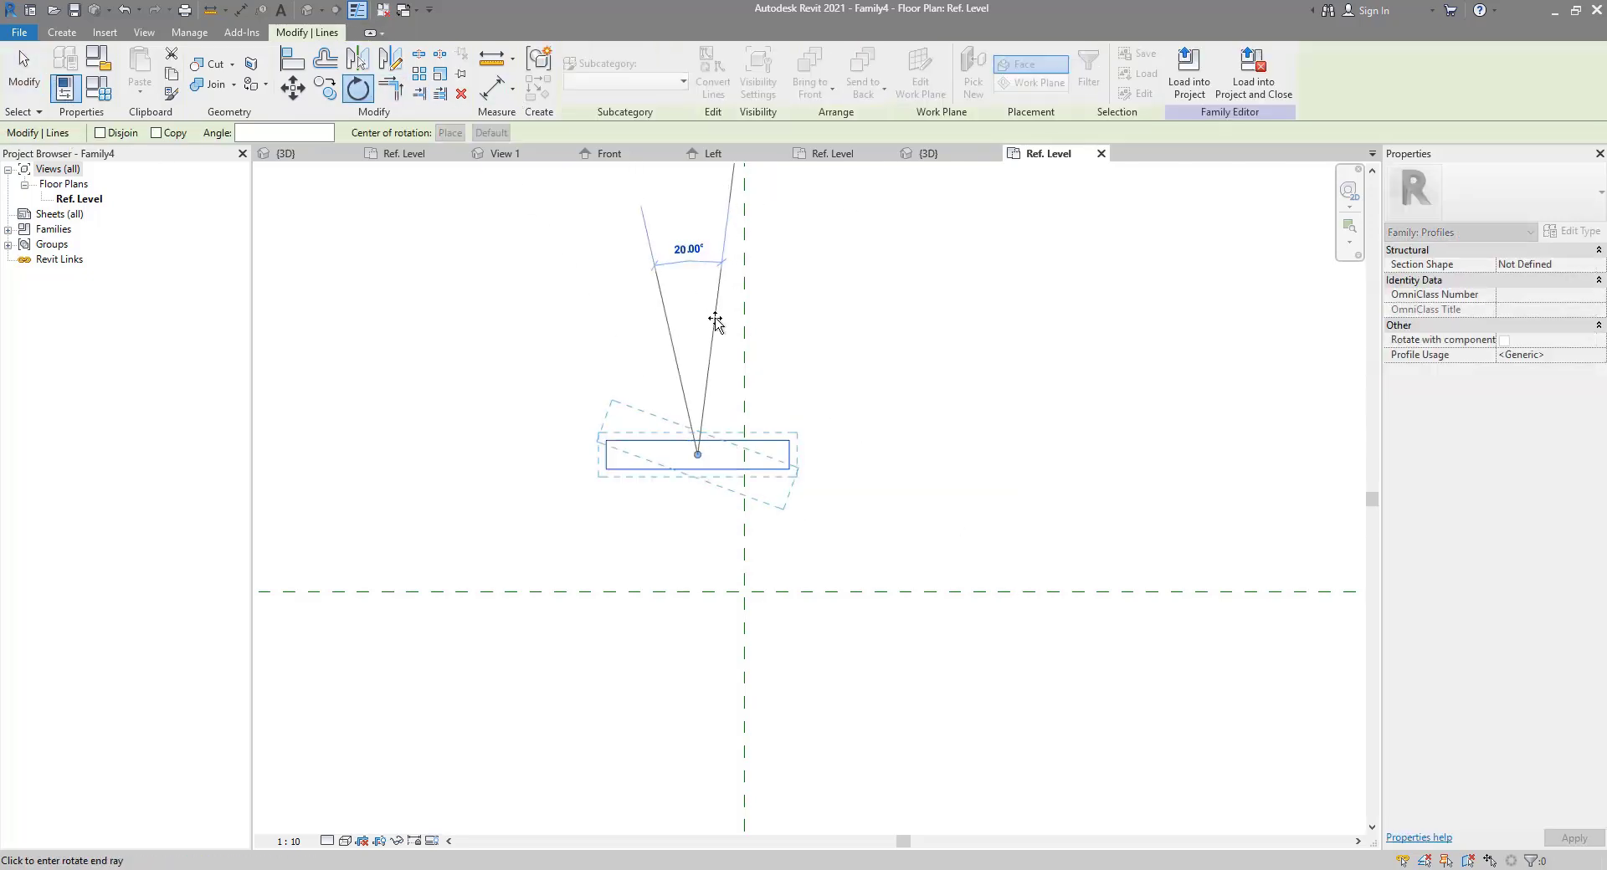
{"action": "type", "text": "15"}
{"action": "key", "text": "Return"}
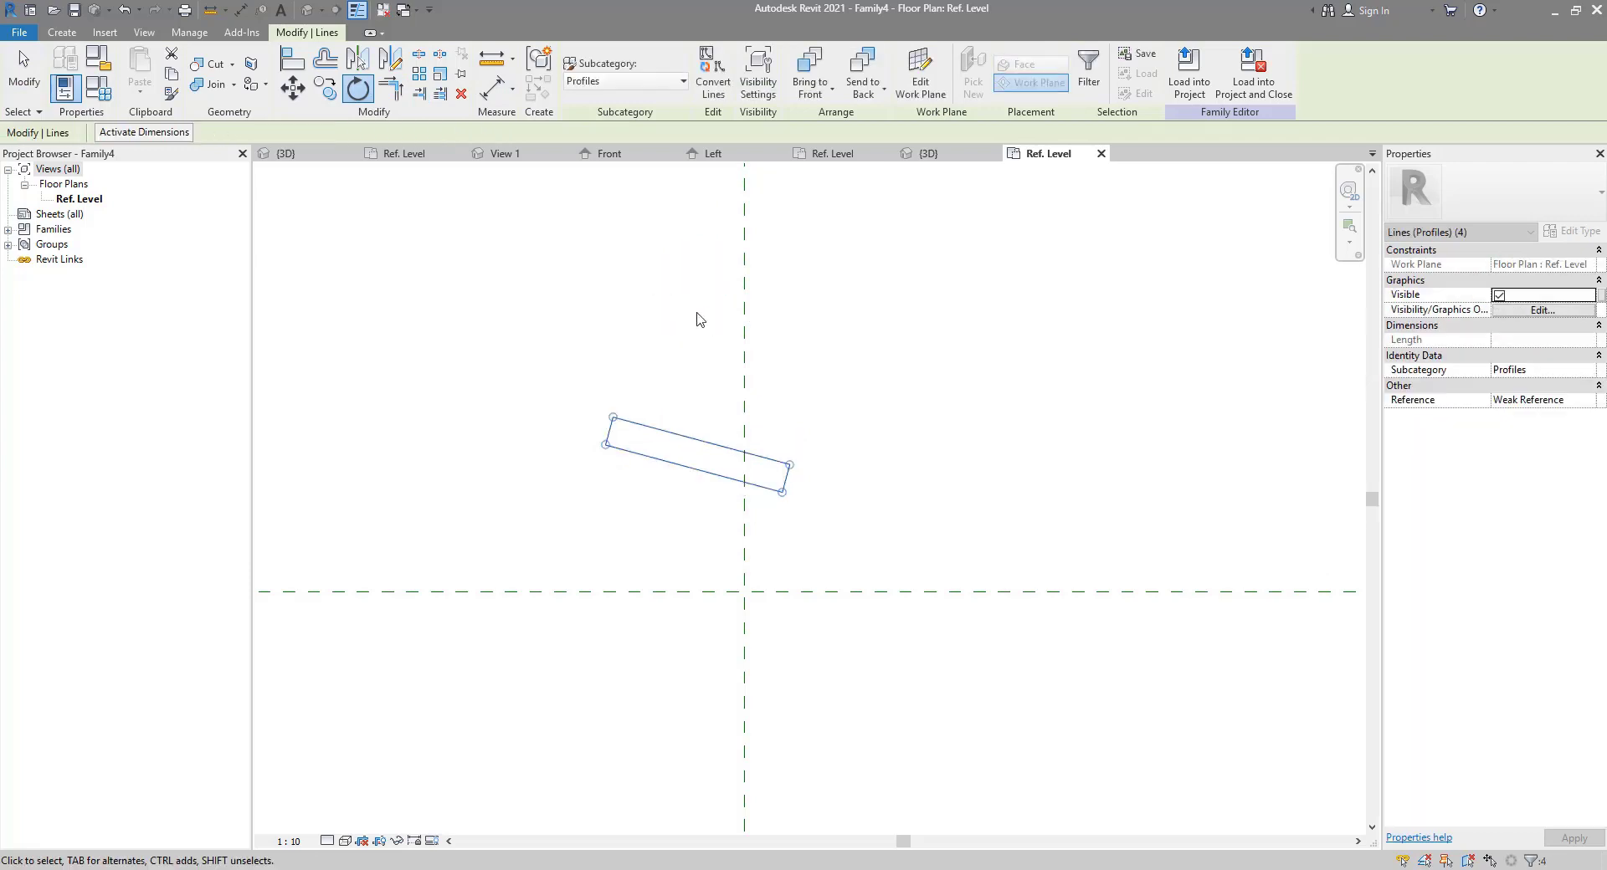
Step: Move the tilted rectangle so its upper-left corner sits on the intersection of the two reference planes
{"action": "left_click", "coordinate": [292, 88]}
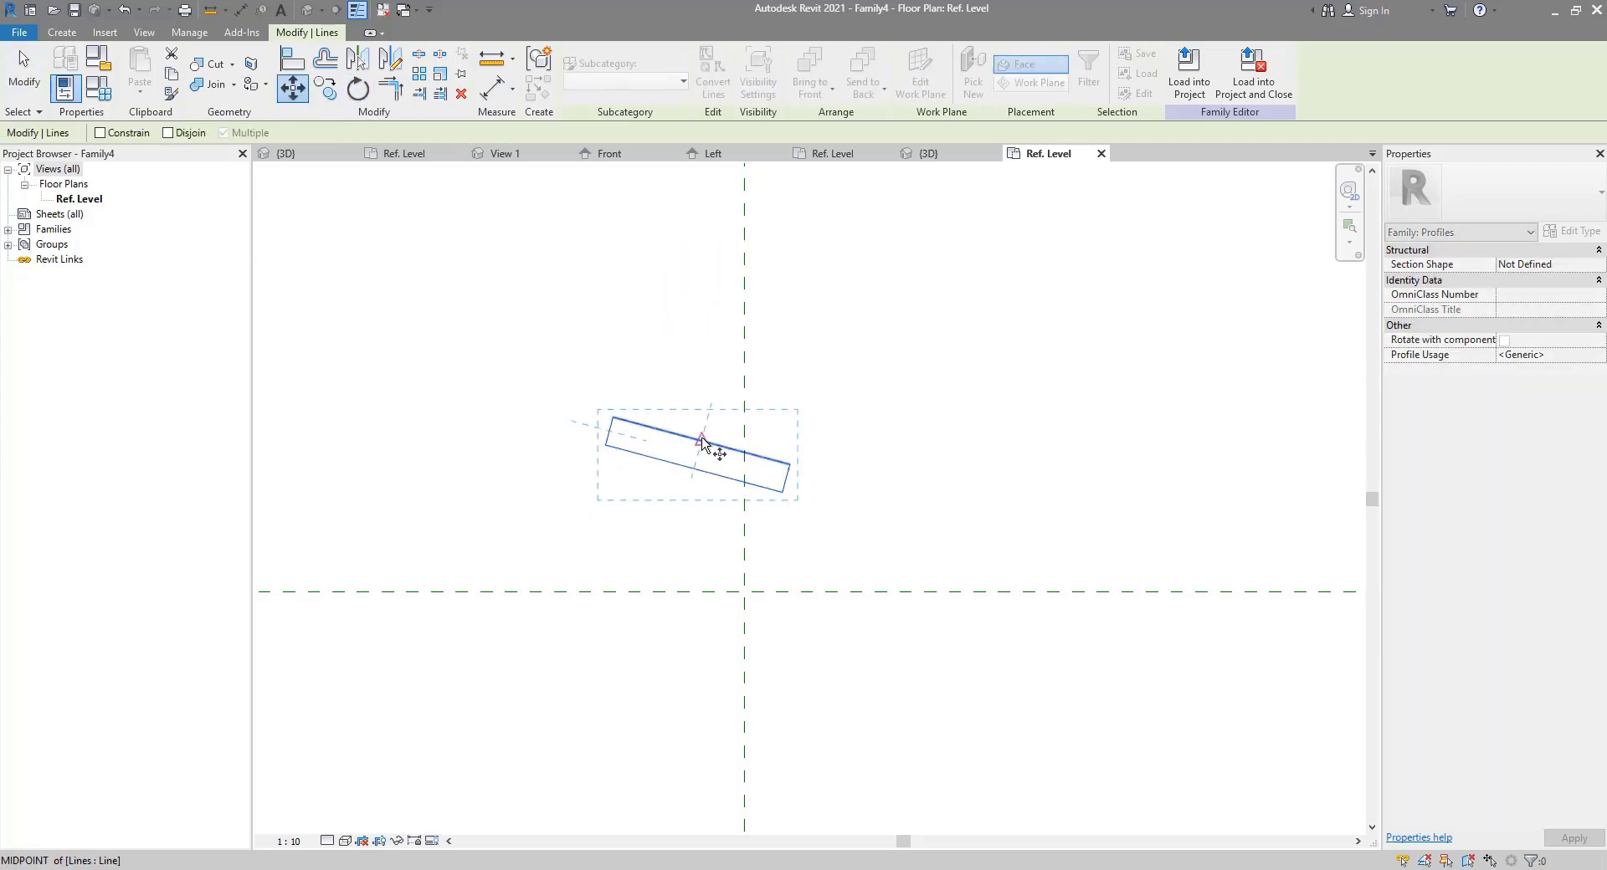
{"action": "left_click", "coordinate": [619, 421]}
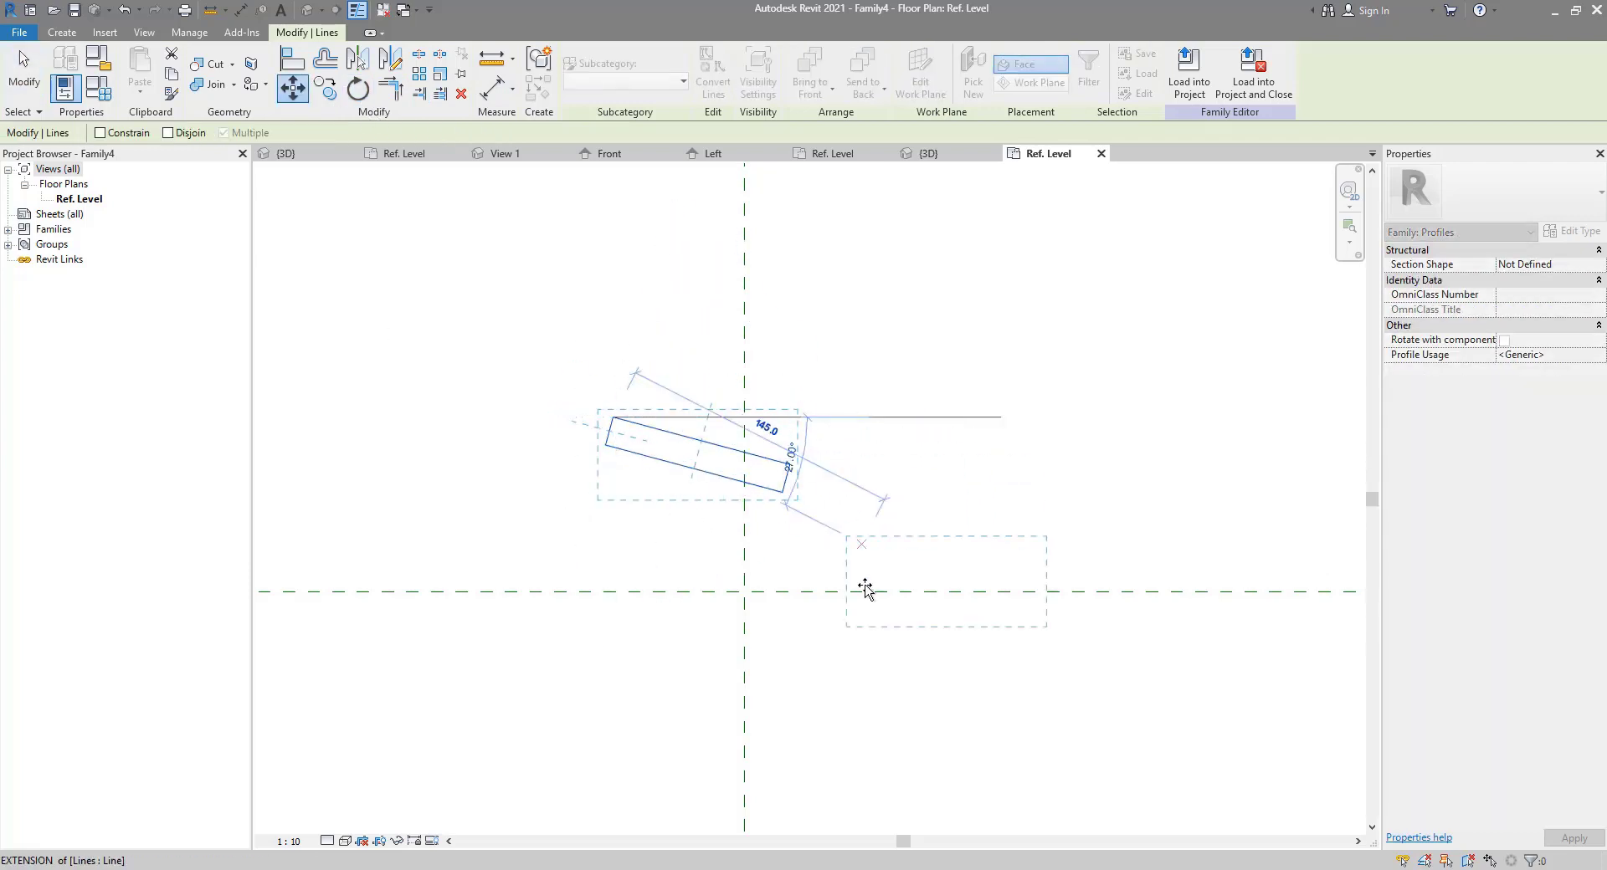
{"action": "left_click", "coordinate": [744, 591]}
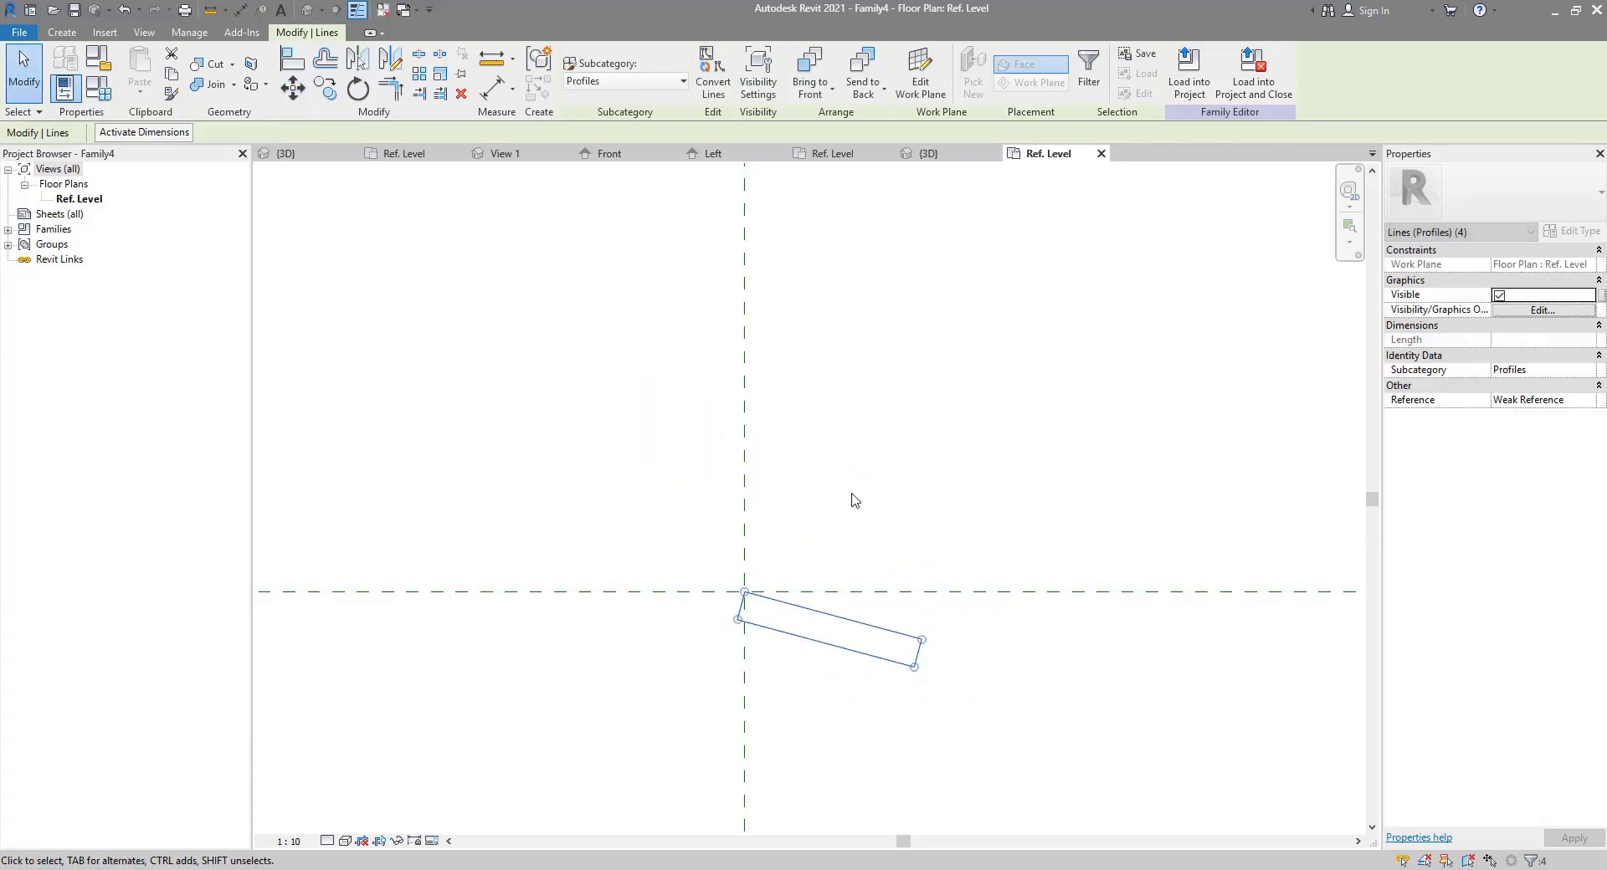
{"action": "key", "text": "Escape"}
{"action": "middle_click_drag", "start_coordinate": [762, 615], "coordinate": [548, 488]}
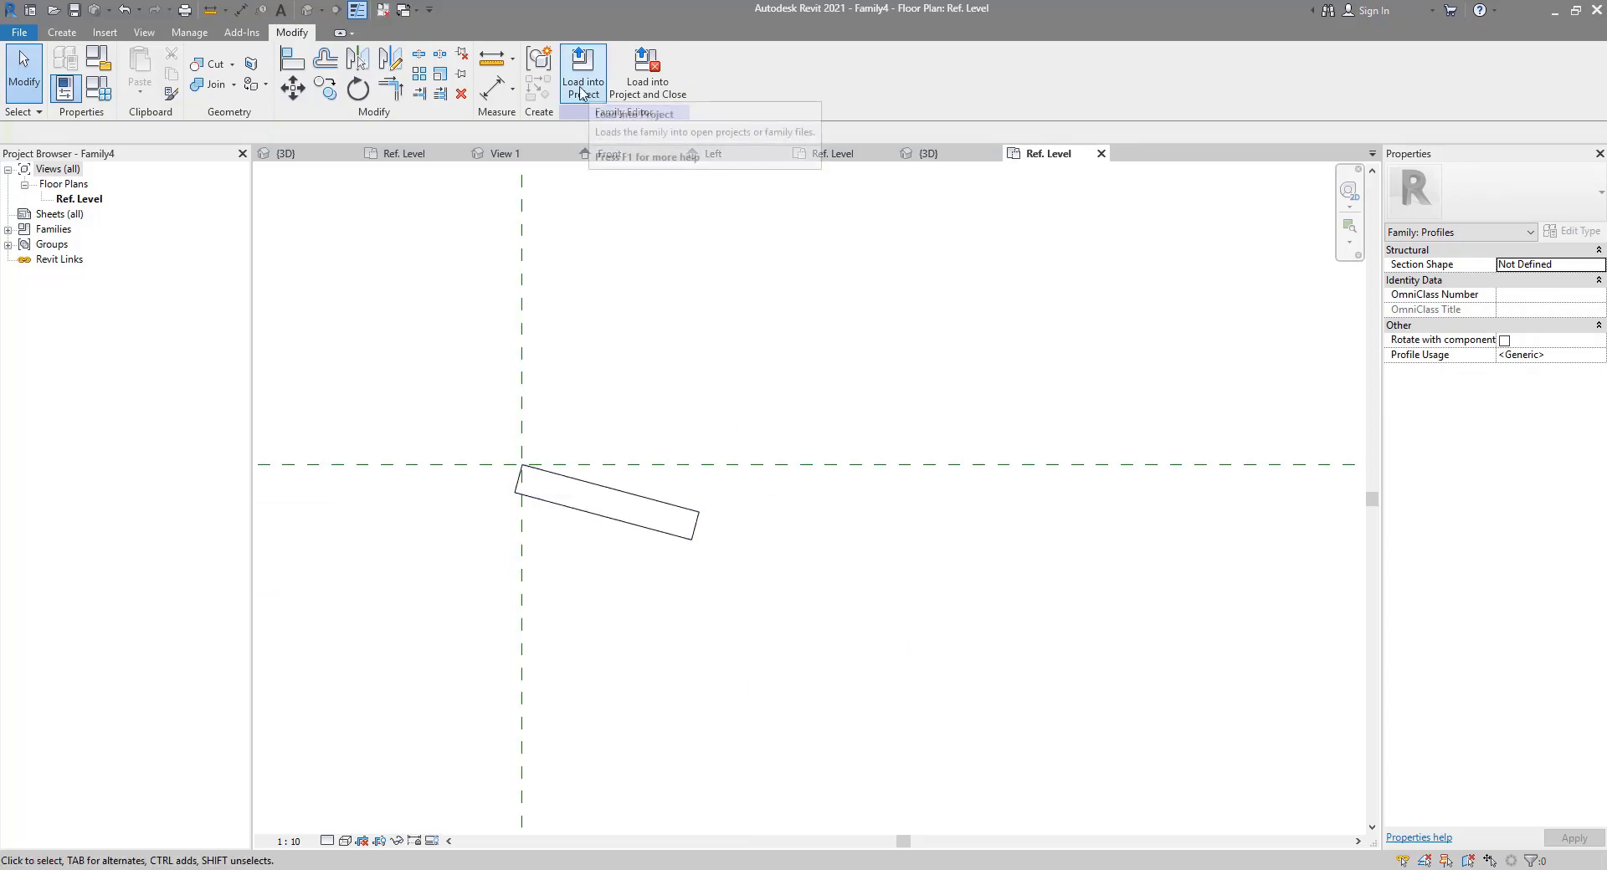
Step: Save the profile family as LouverProfile in the REVIT folder
{"action": "left_click", "coordinate": [75, 9]}
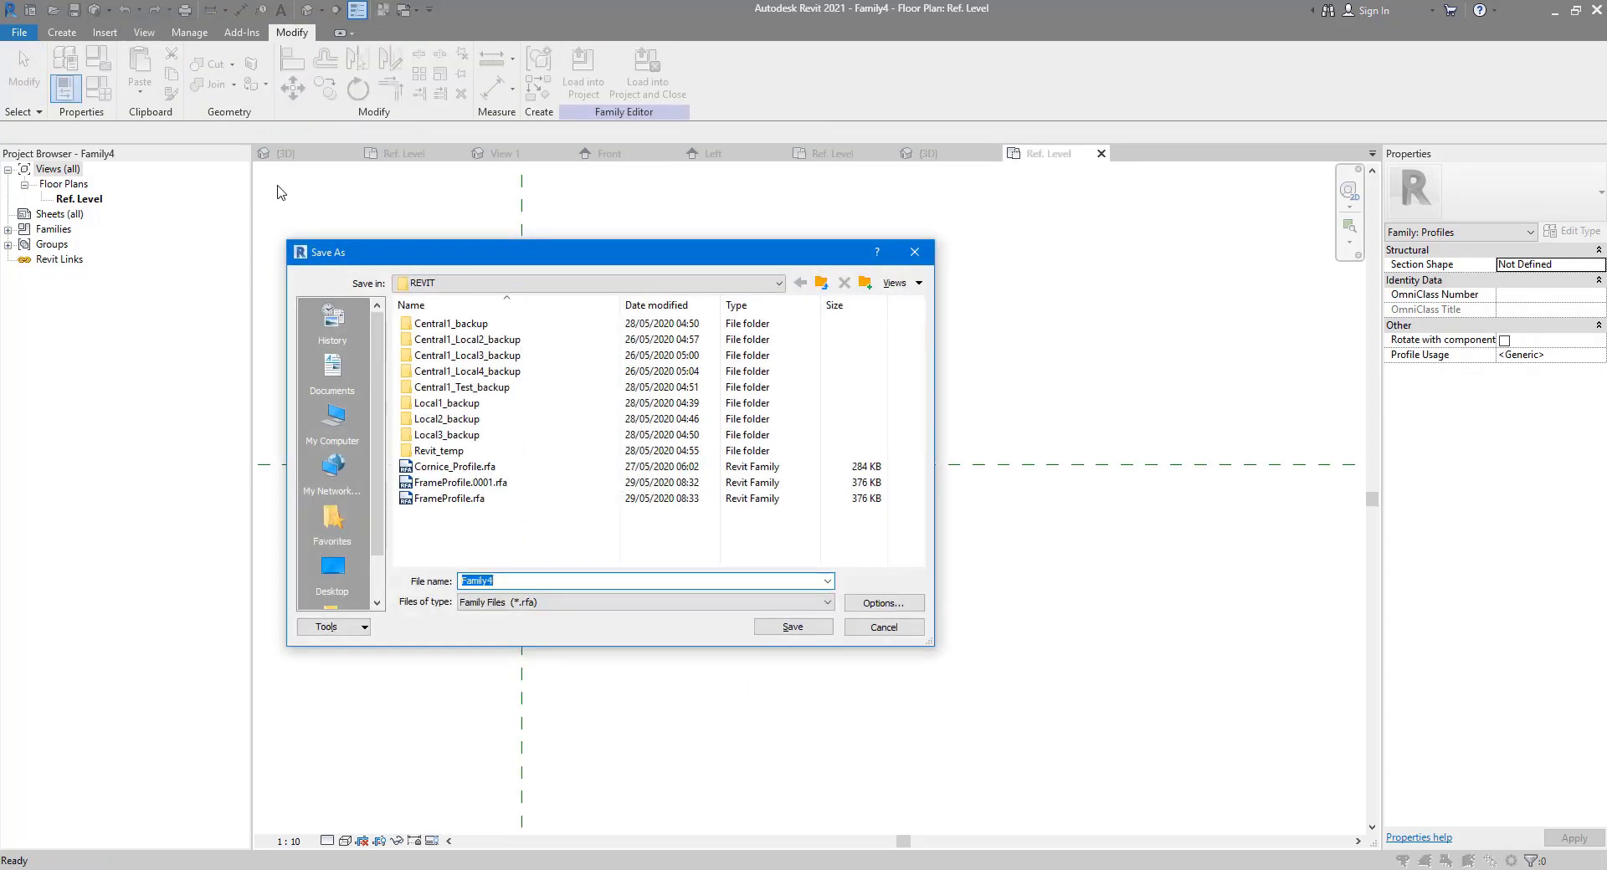
{"action": "type", "text": "LouverProfile"}
{"action": "key", "text": "Return"}
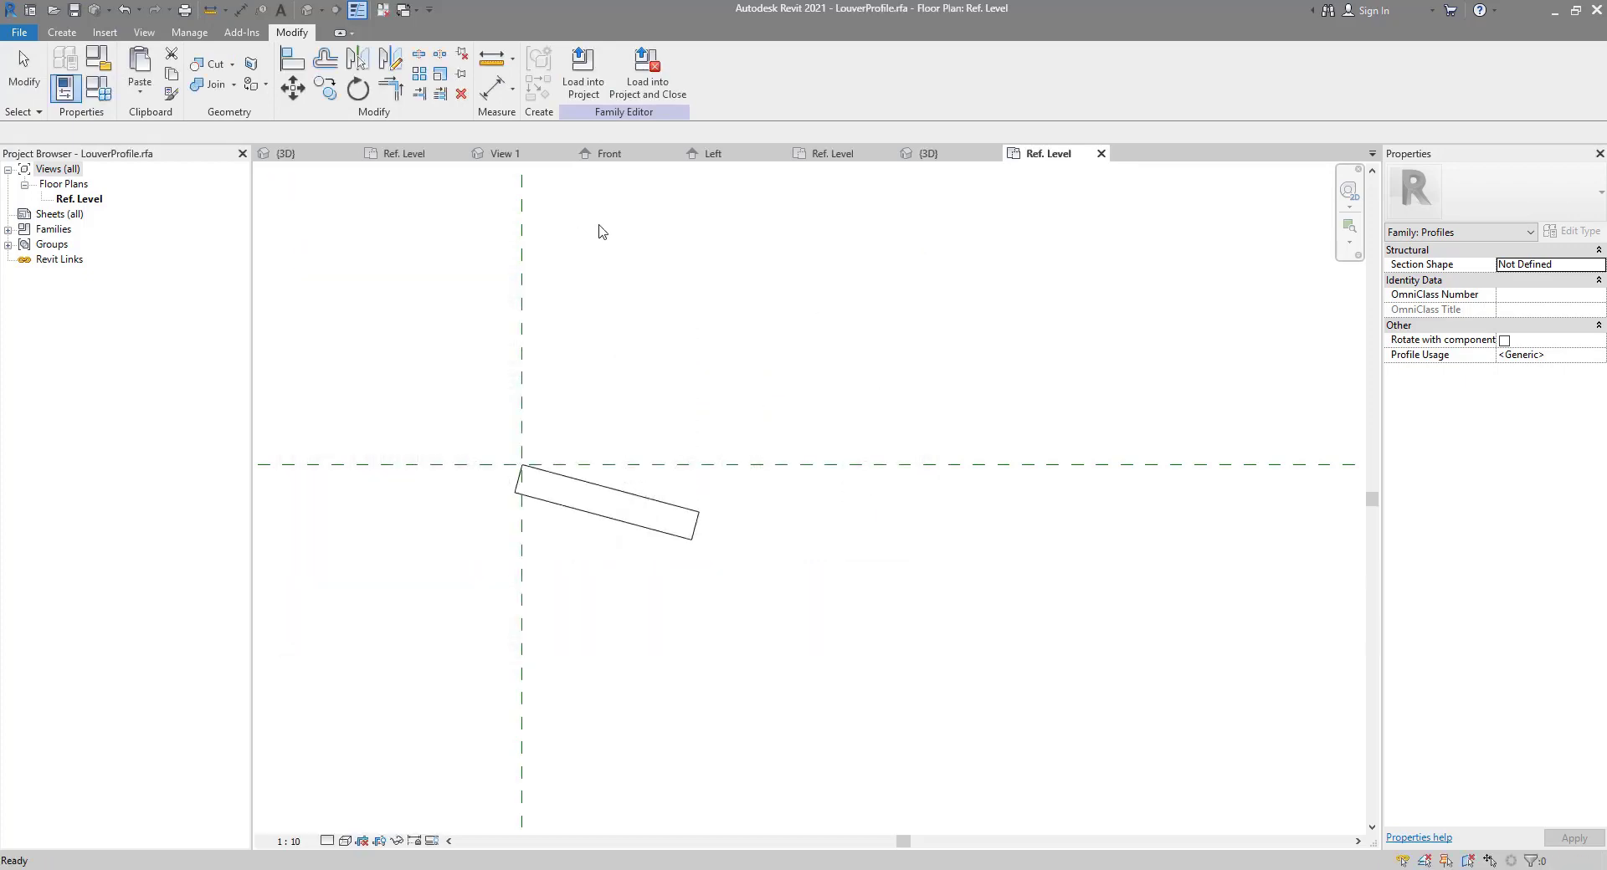
Step: Load the LouverProfile family into Family3 only, leaving Family1 and FrameProfile.rfa unselected
{"action": "left_click", "coordinate": [583, 88]}
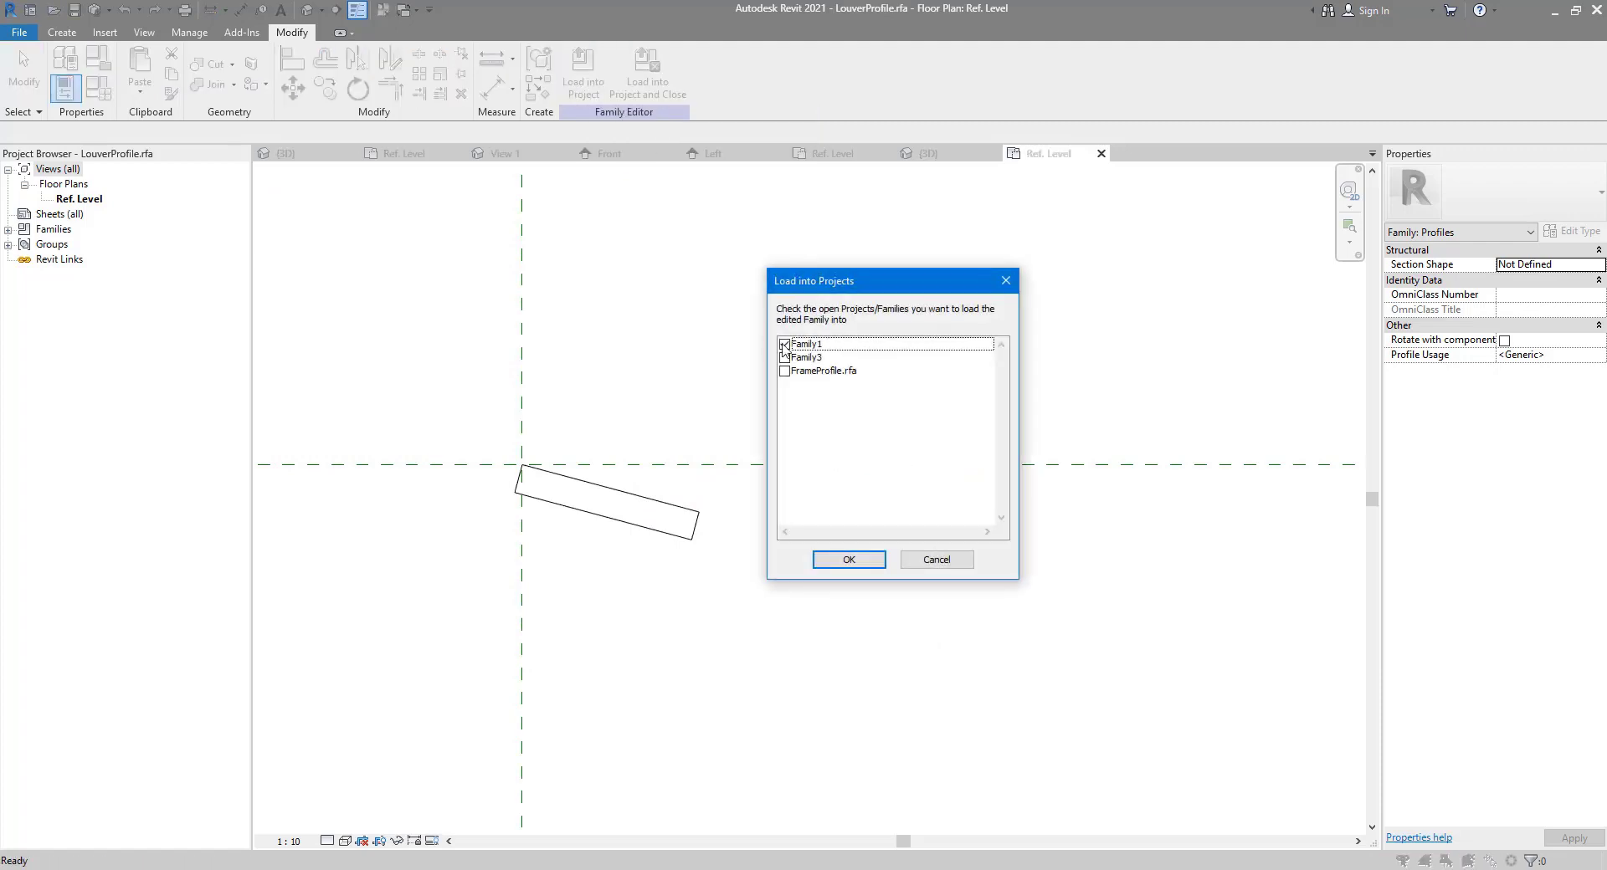
{"action": "left_click", "coordinate": [806, 345]}
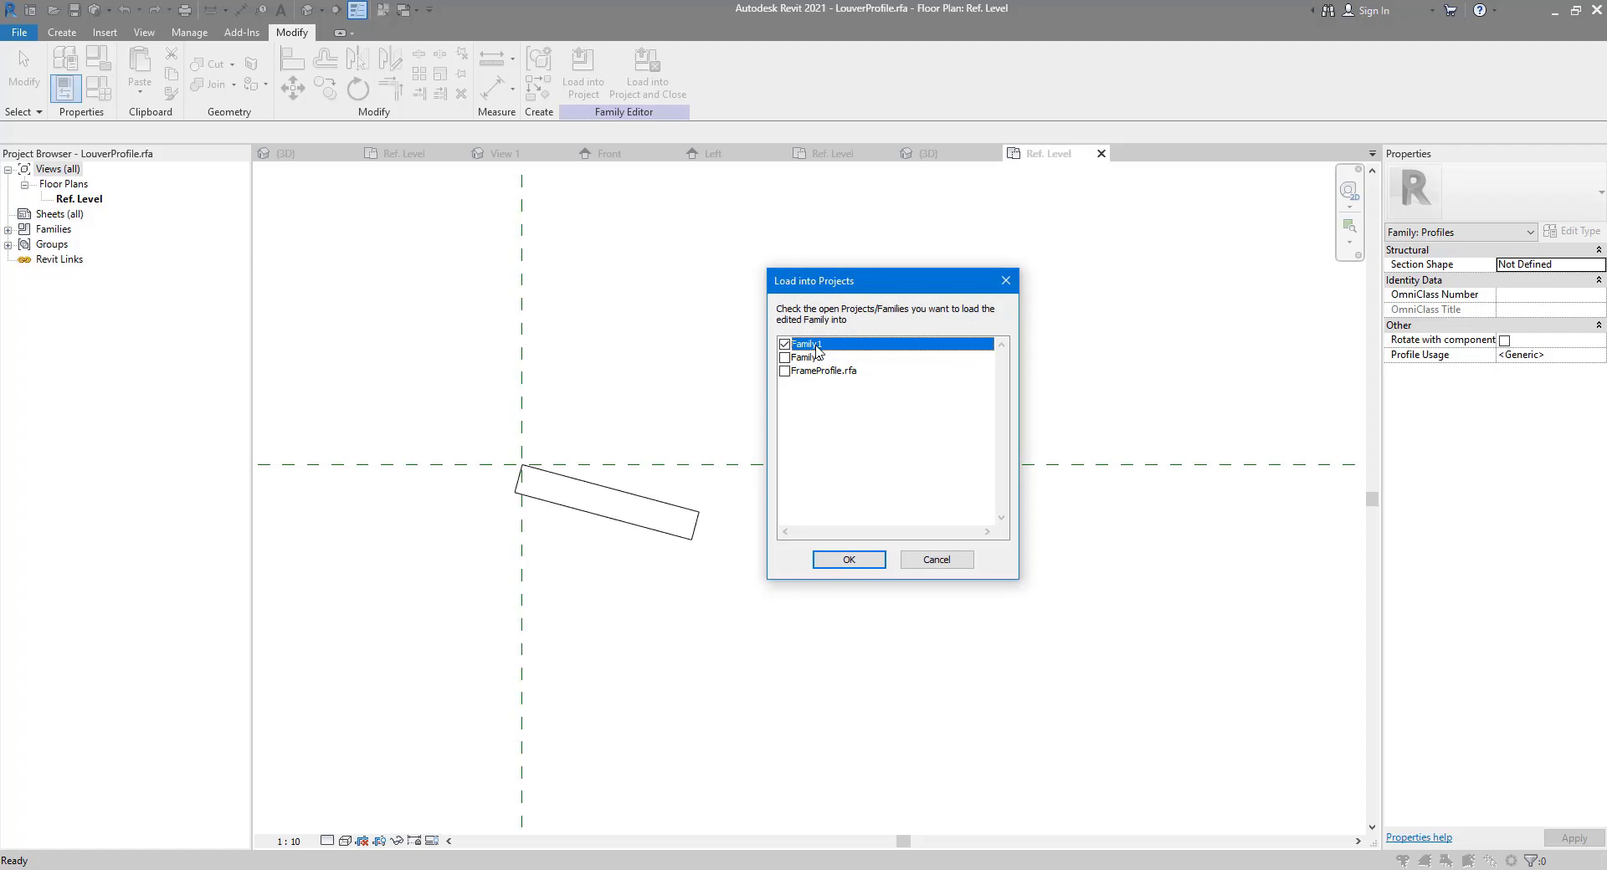
{"action": "left_click", "coordinate": [806, 360]}
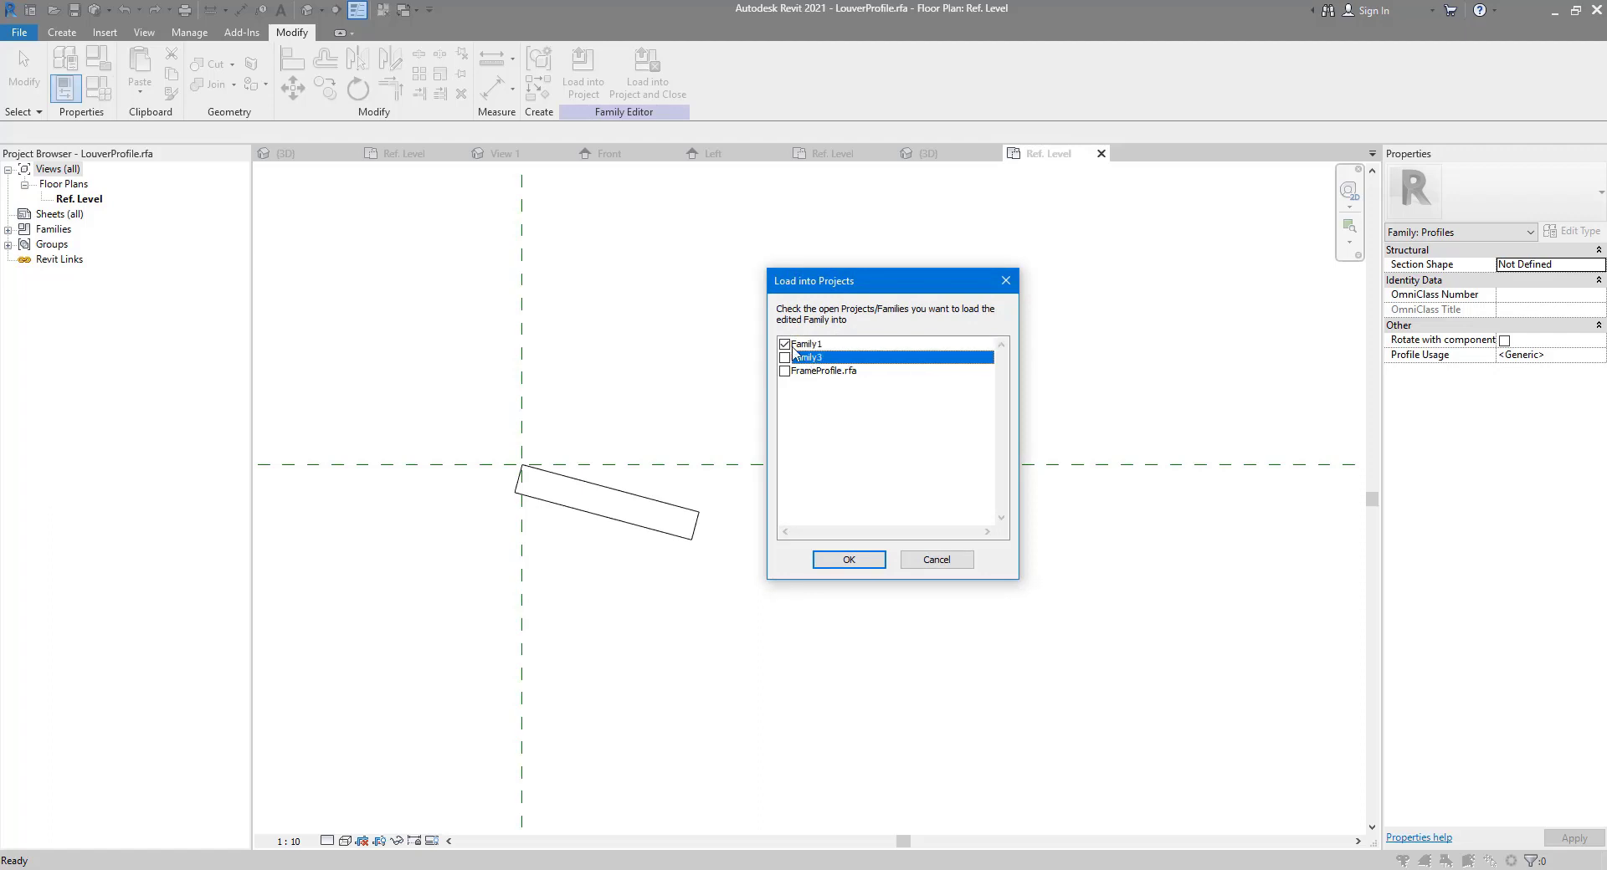
{"action": "left_click", "coordinate": [785, 344]}
{"action": "left_click", "coordinate": [785, 358]}
{"action": "left_click", "coordinate": [839, 560]}
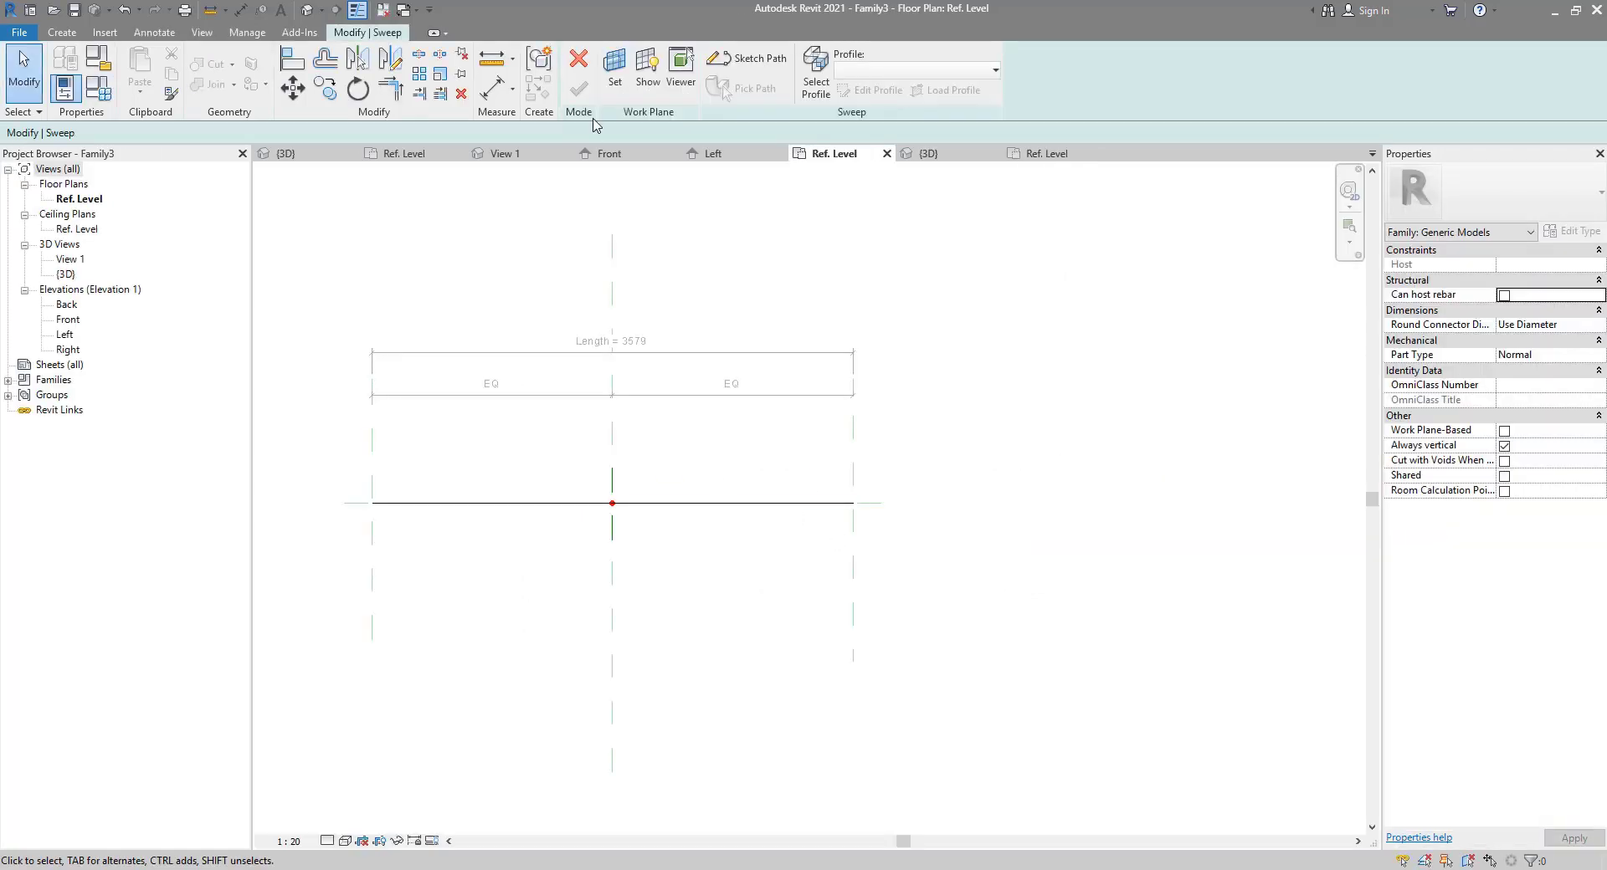
Step: Assign LouverProfile as the sweep's profile in the 3D view and finish the sweep
{"action": "left_click", "coordinate": [307, 10]}
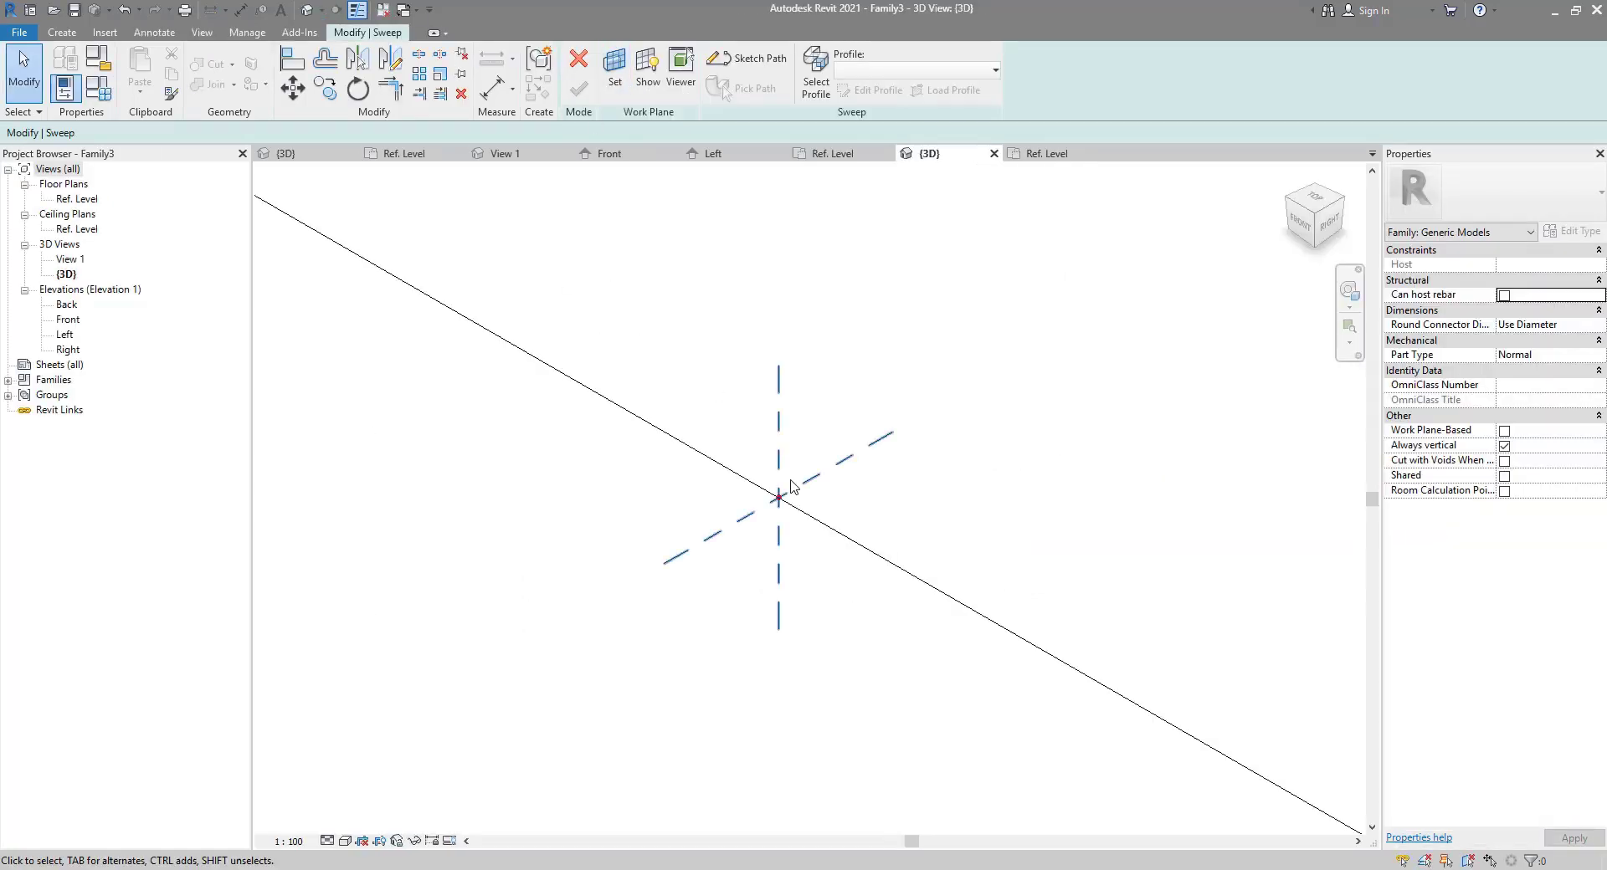
{"action": "left_click", "coordinate": [833, 87]}
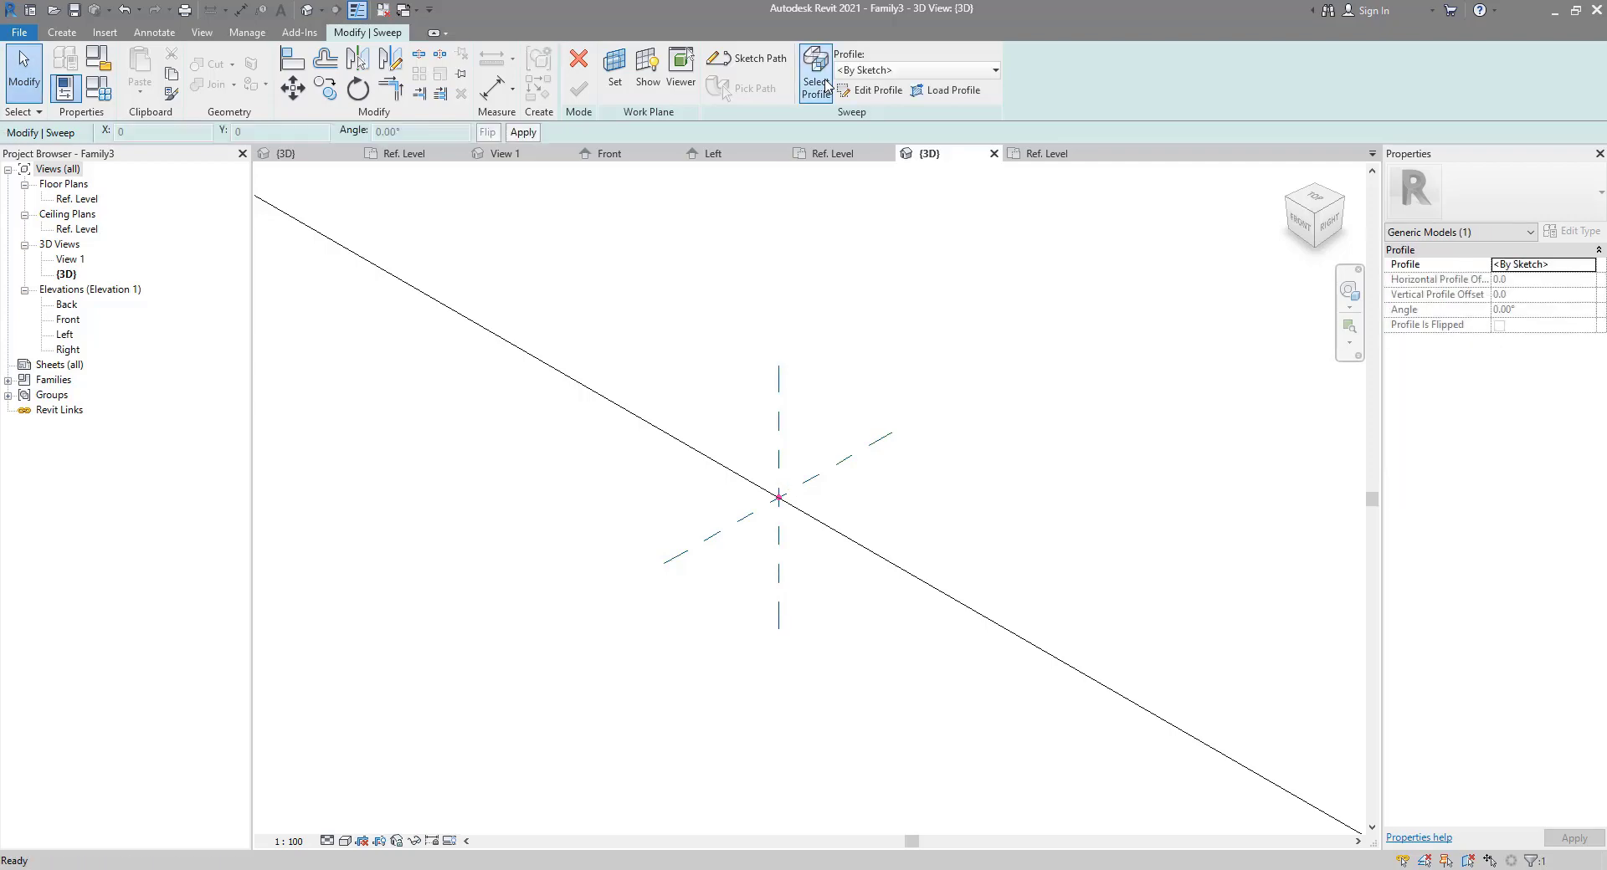
{"action": "left_click", "coordinate": [887, 74]}
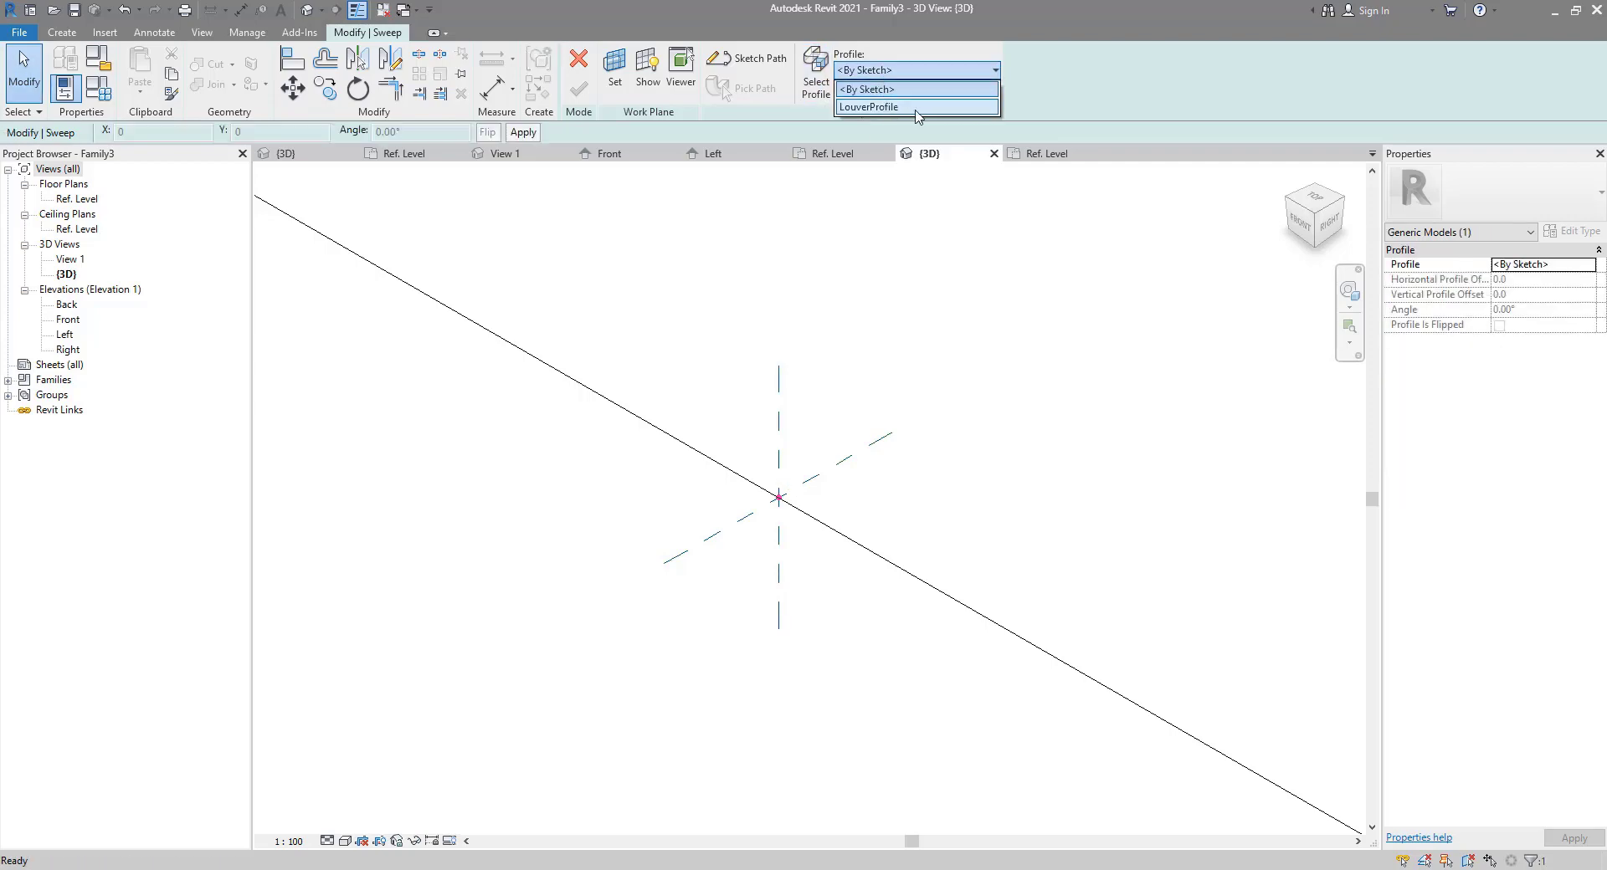
{"action": "left_click", "coordinate": [909, 107]}
{"action": "left_click", "coordinate": [888, 351]}
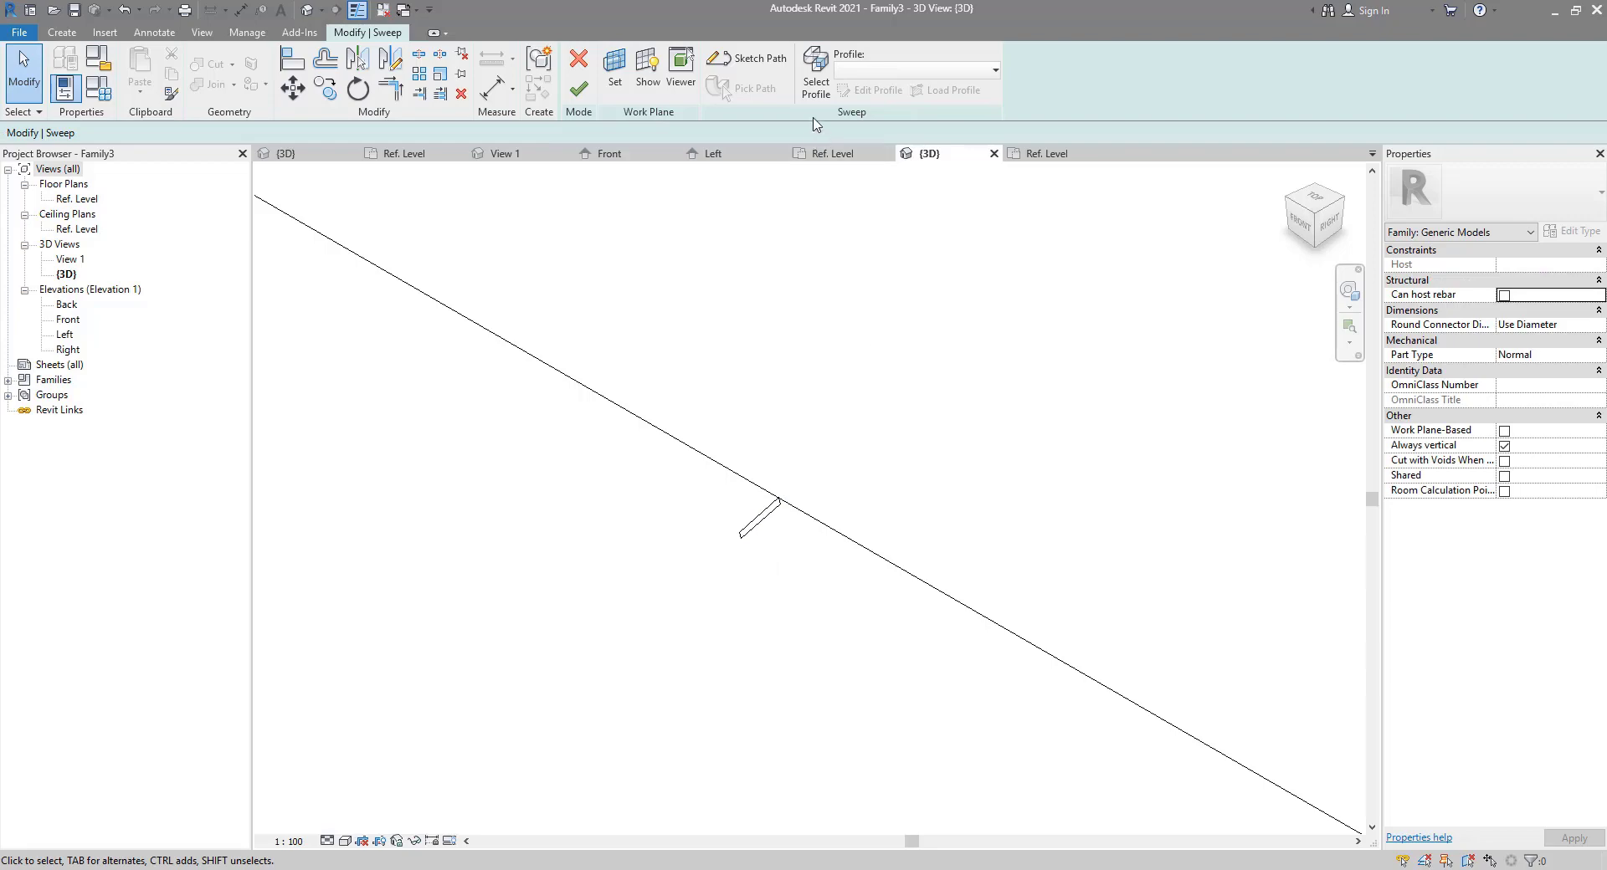
{"action": "left_click", "coordinate": [578, 88]}
{"action": "left_click", "coordinate": [841, 442]}
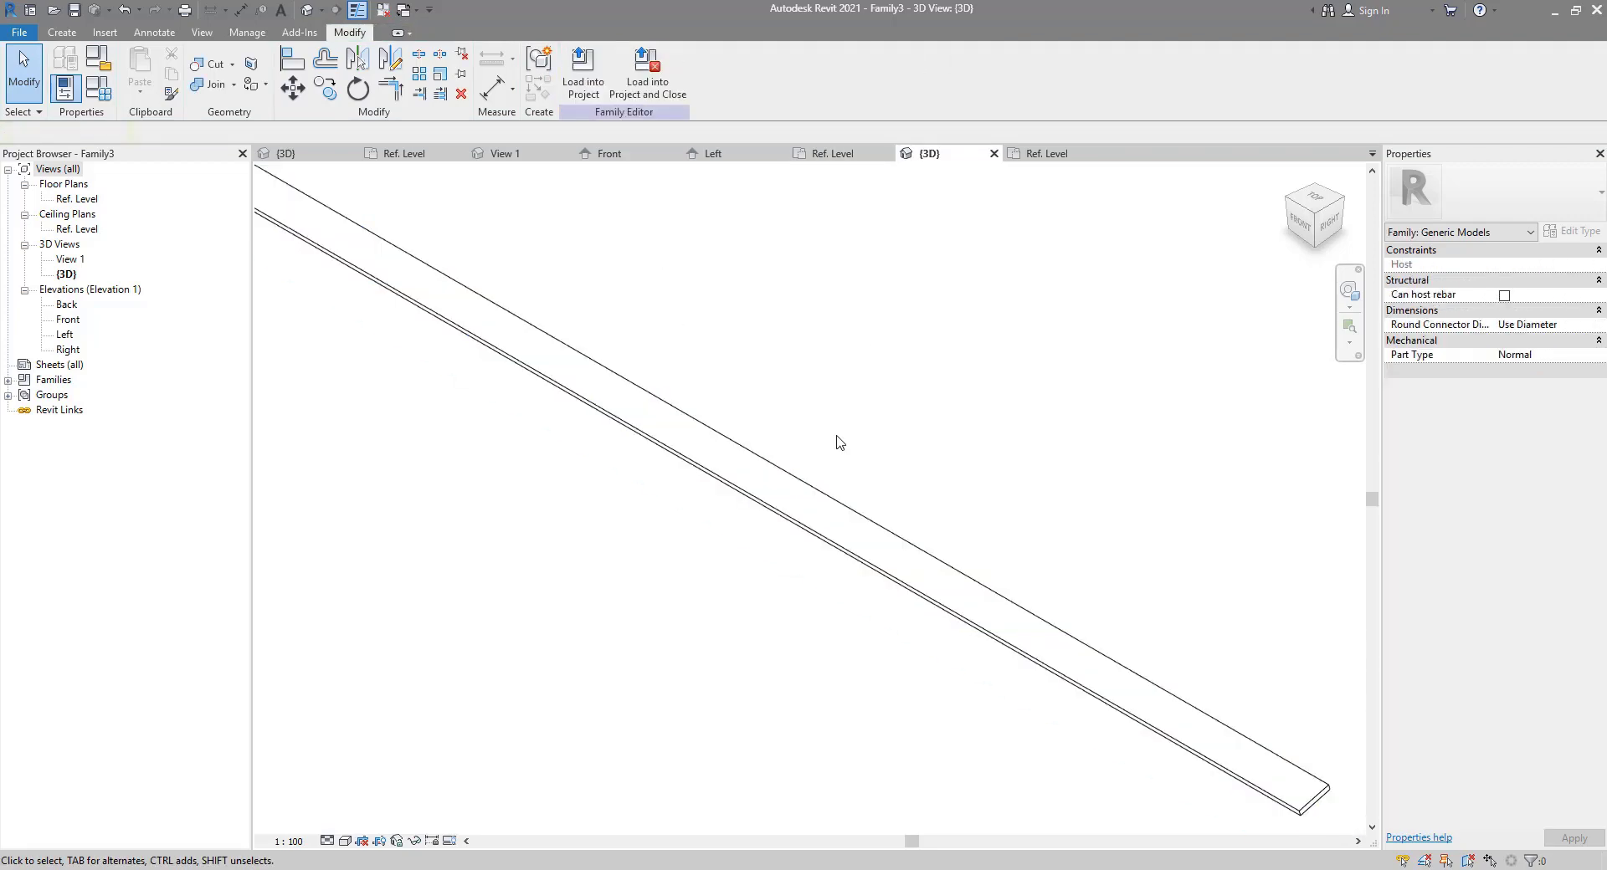
{"action": "scroll", "coordinate": [840, 443], "scroll_direction": "down", "scroll_amount": 3}
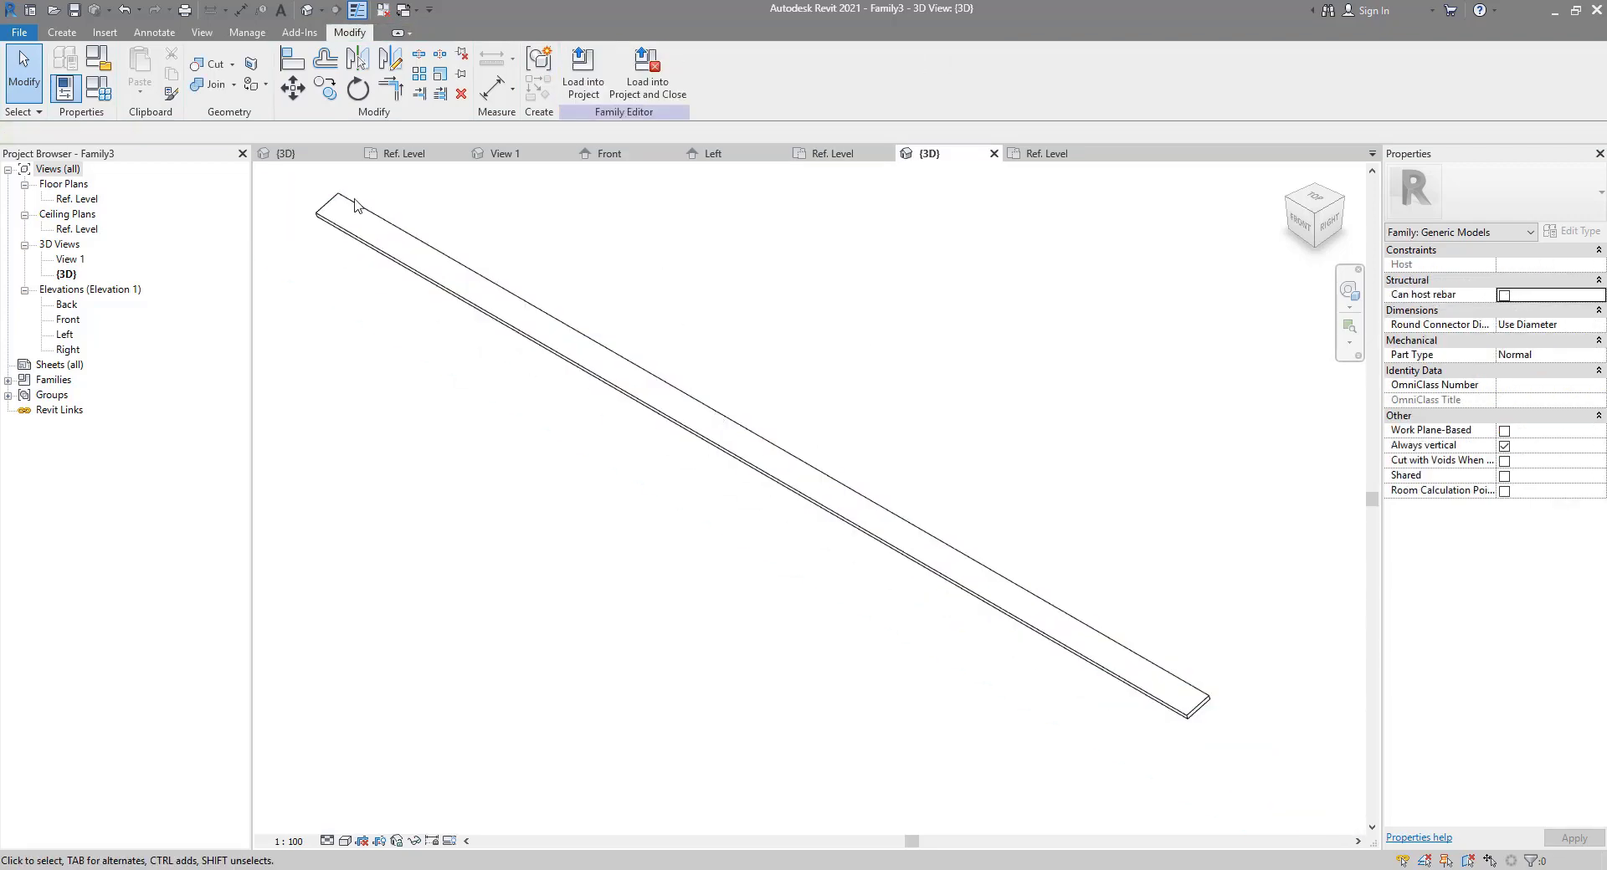
Step: Save the louver family as LouverUnit in the REVIT folder
{"action": "left_click", "coordinate": [75, 10]}
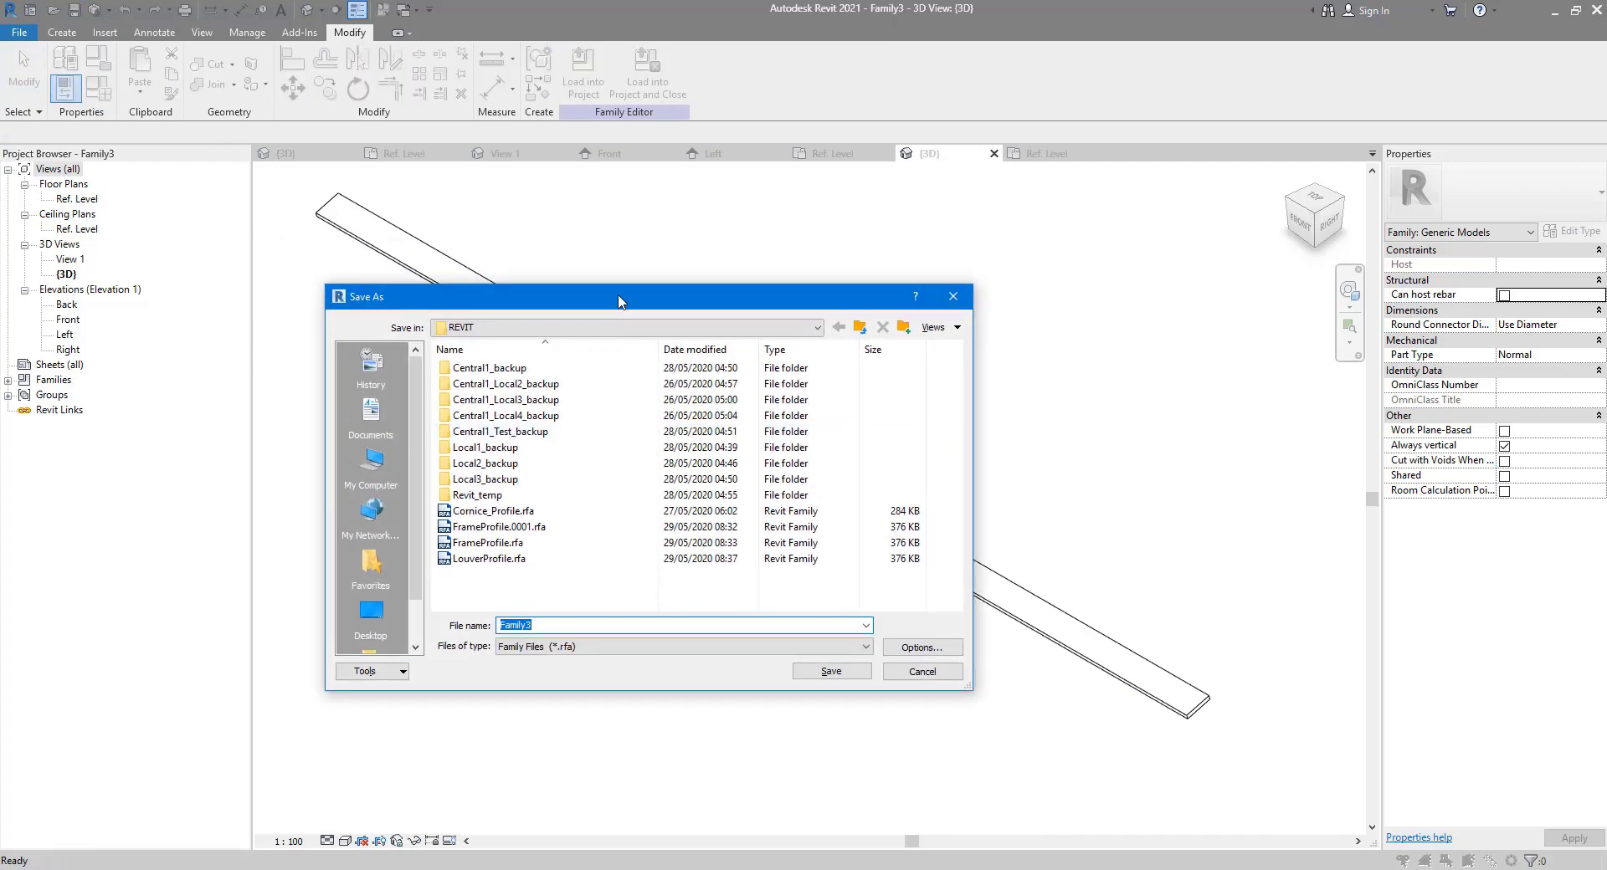
{"action": "type", "text": "Louver"}
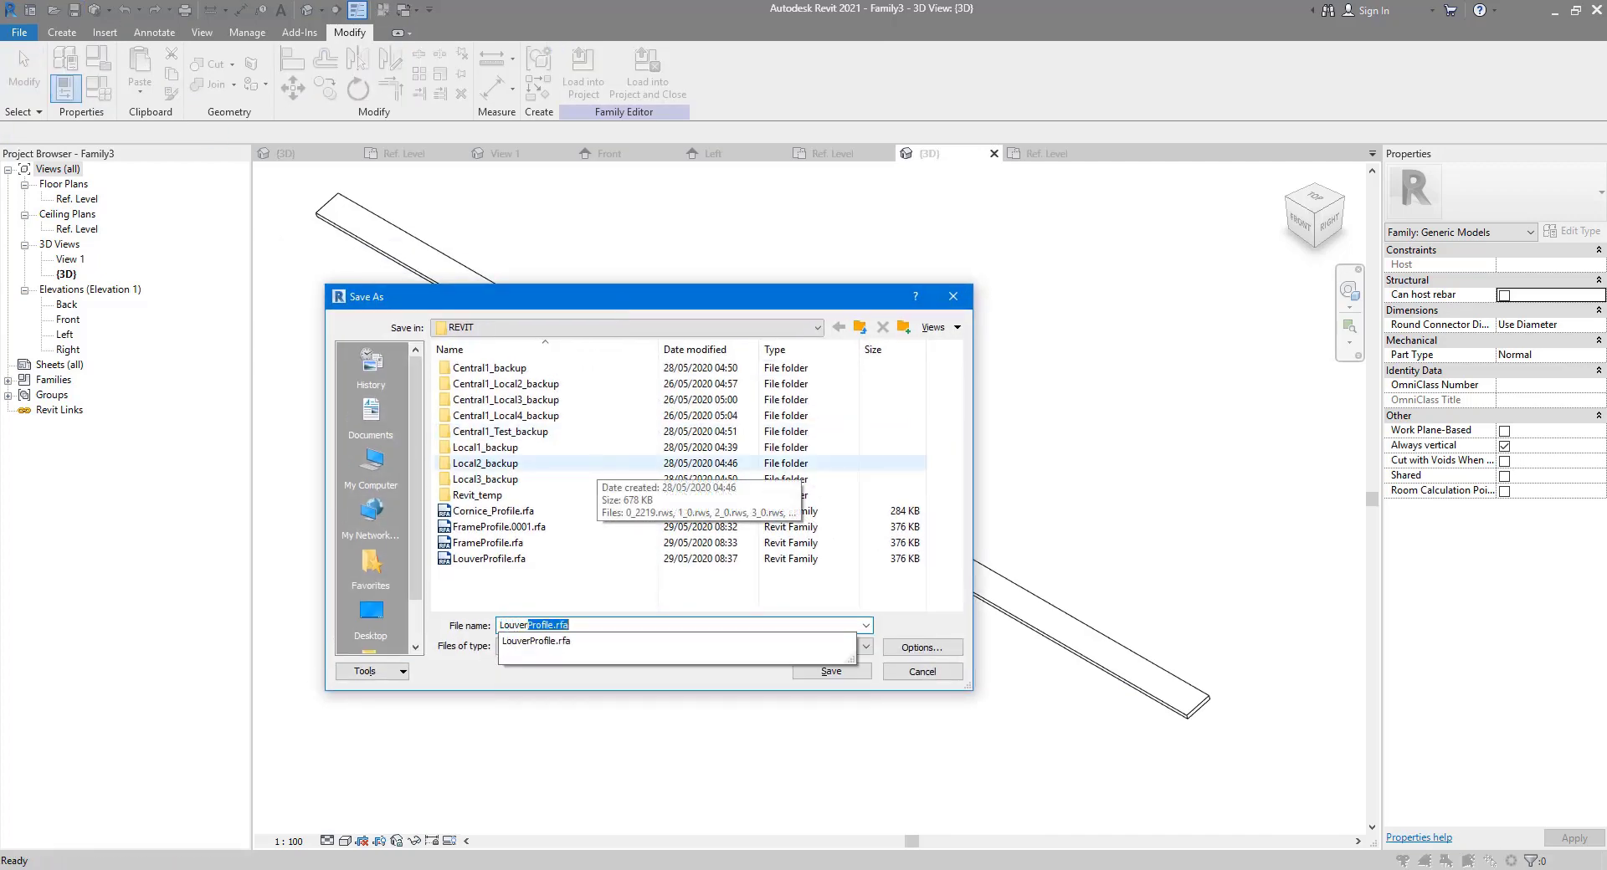
{"action": "type", "text": "Unit"}
{"action": "key", "text": "Return"}
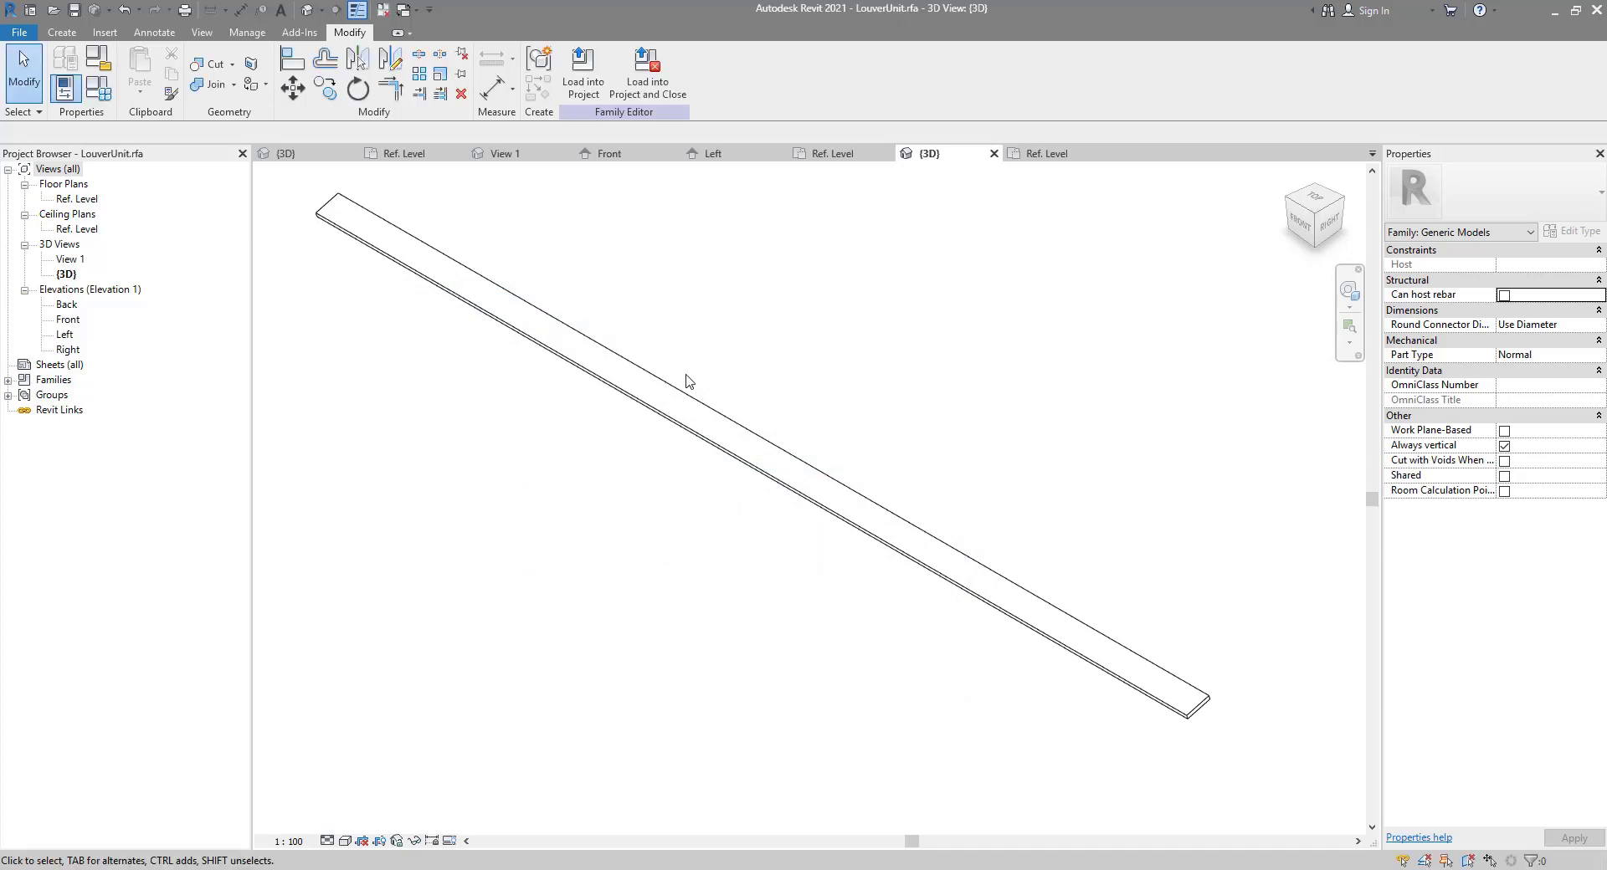
{"action": "scroll", "coordinate": [688, 382], "scroll_direction": "down", "scroll_amount": 1}
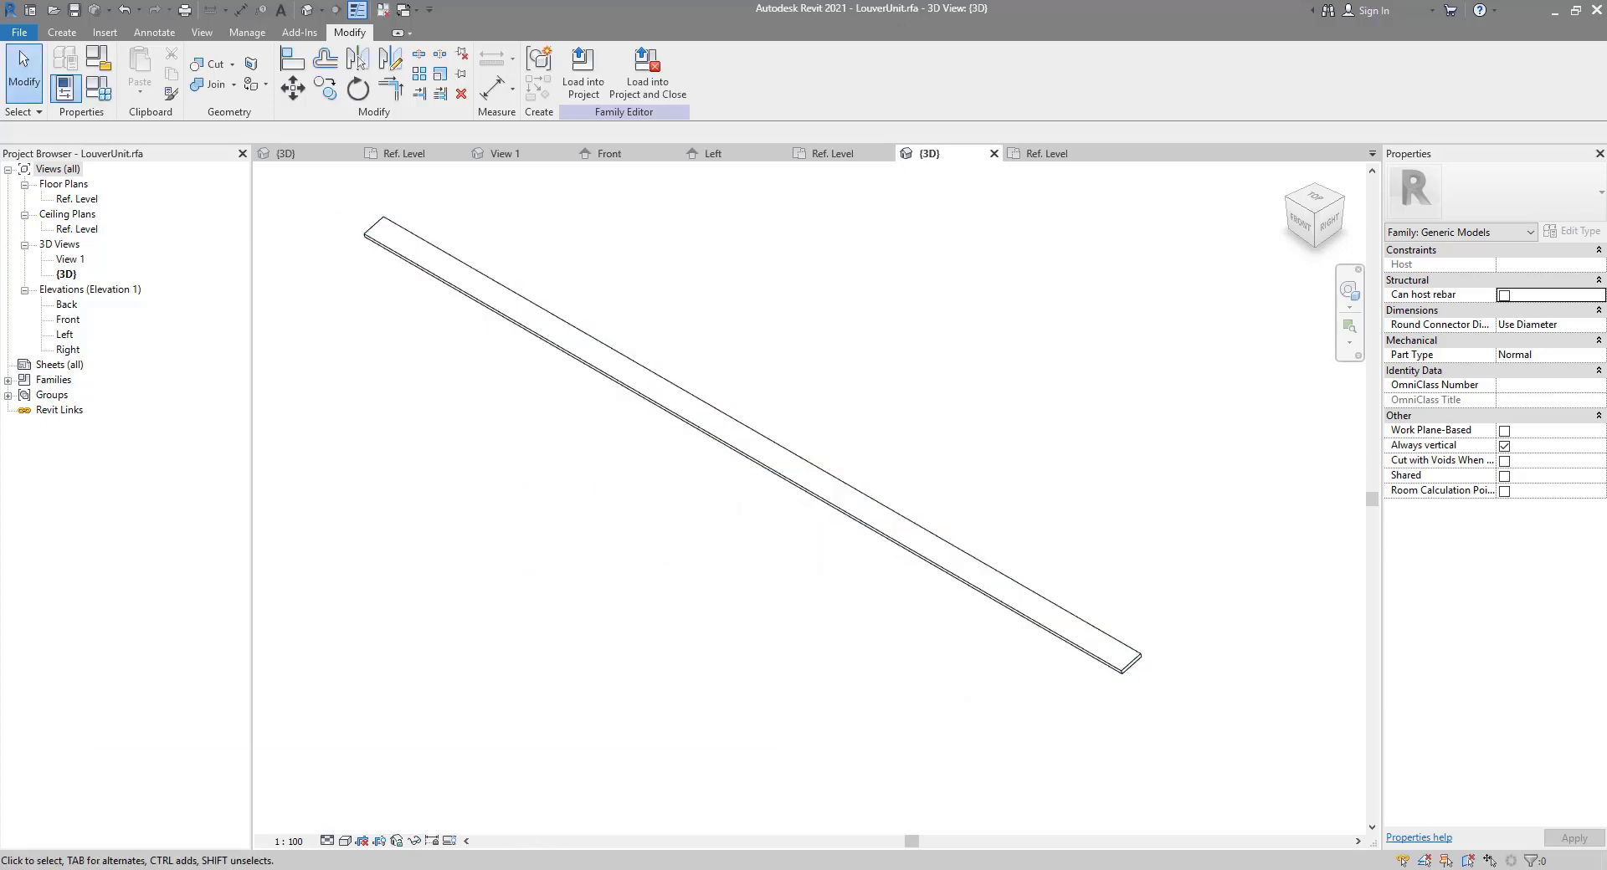
Step: Switch to Photos and examine the louvered window reference picture home-design.jpg
{"action": "mouse_move", "coordinate": [431, 867]}
{"action": "left_click", "coordinate": [711, 805]}
{"action": "scroll", "coordinate": [599, 350], "scroll_direction": "down", "scroll_amount": 1}
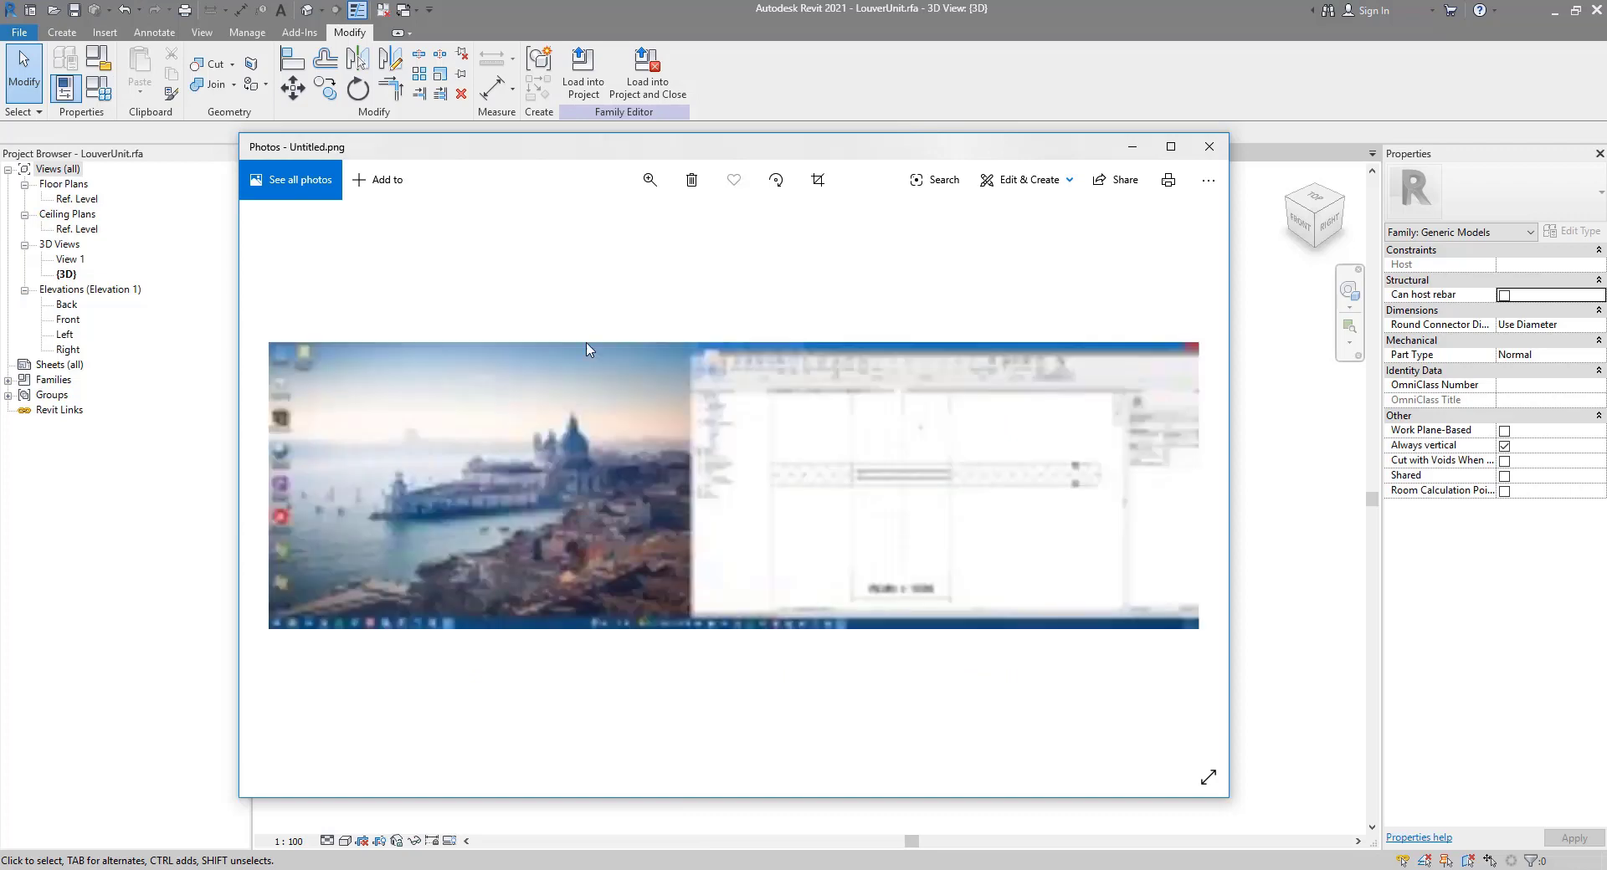
{"action": "scroll", "coordinate": [613, 366], "scroll_direction": "down", "scroll_amount": 2}
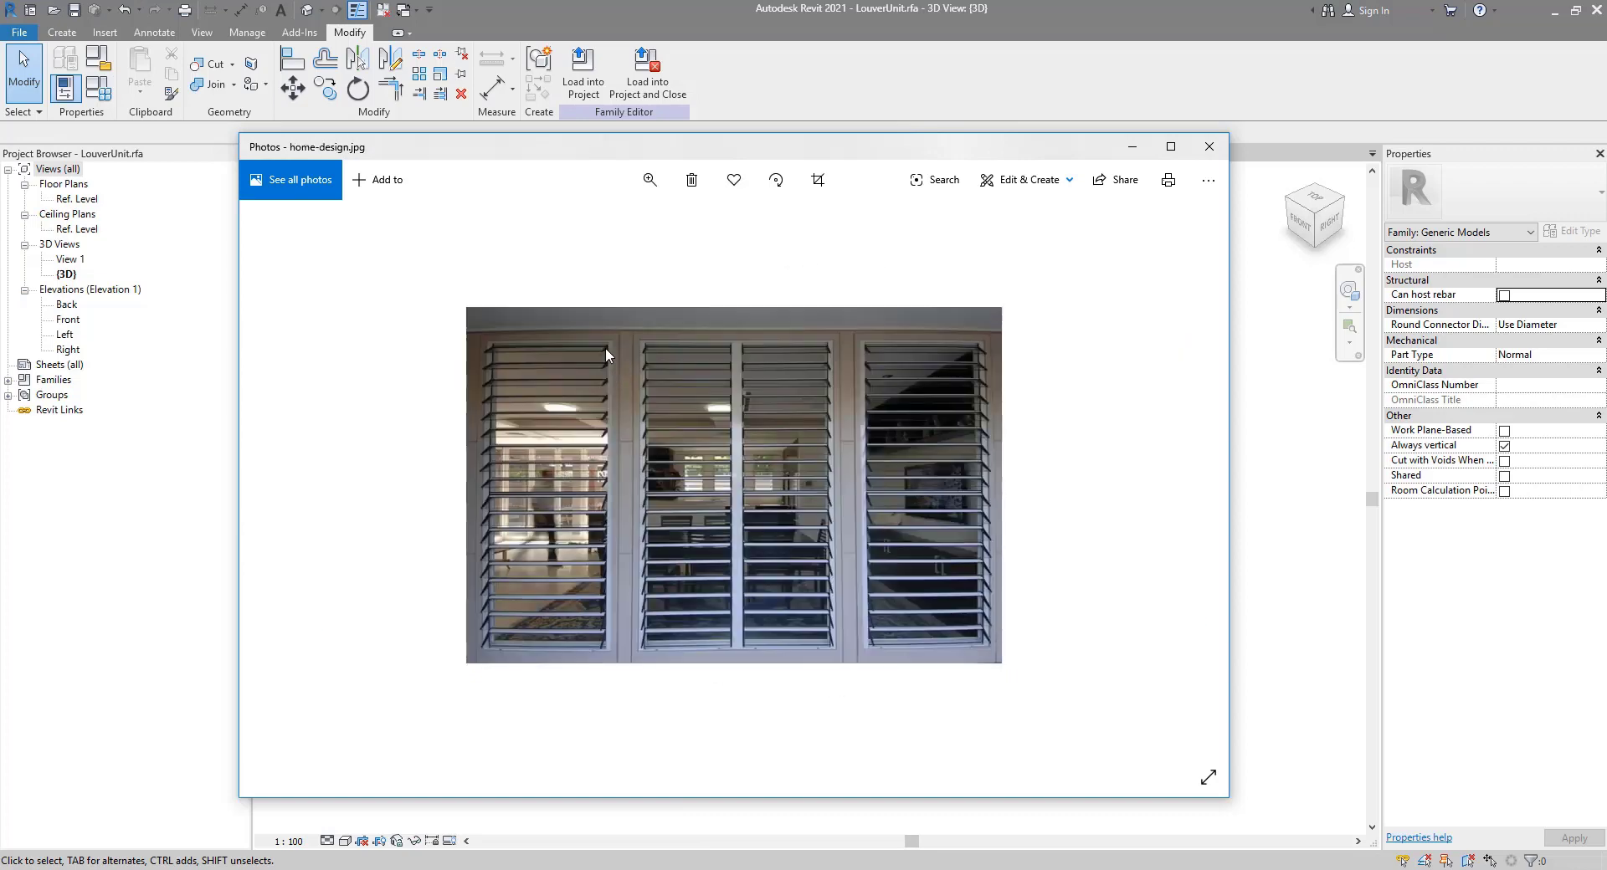
Step: Return from the reference photo to Revit and open the LouverUnit family's Ref. Level floor plan
{"action": "scroll", "coordinate": [605, 348], "scroll_direction": "up", "scroll_amount": 2, "text": "ctrl"}
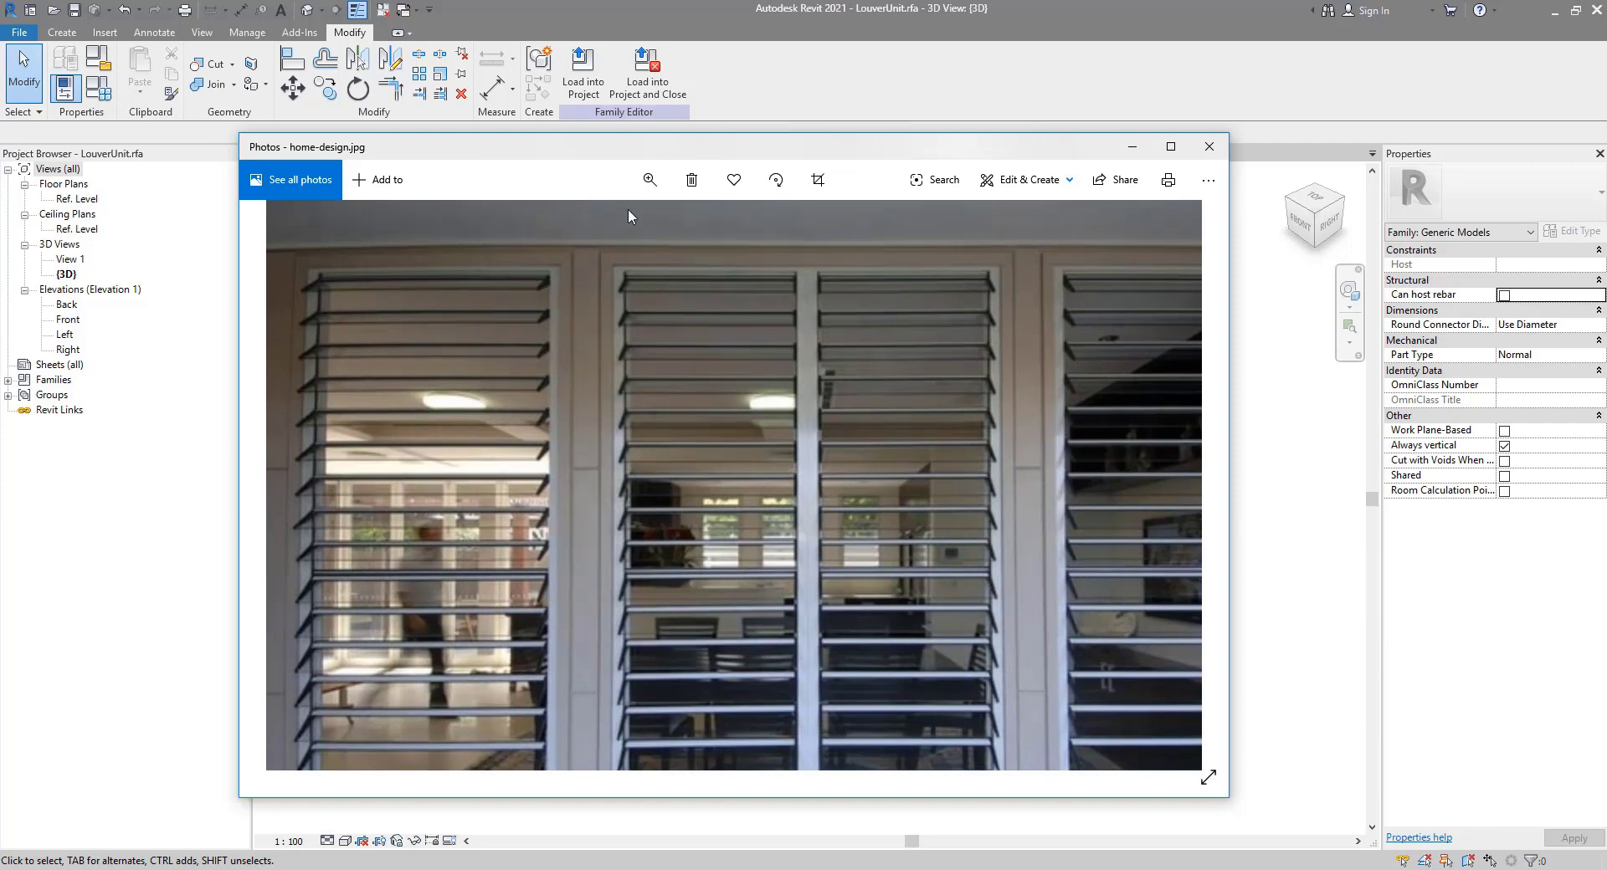
{"action": "left_click", "coordinate": [710, 116]}
{"action": "double_click", "coordinate": [79, 198]}
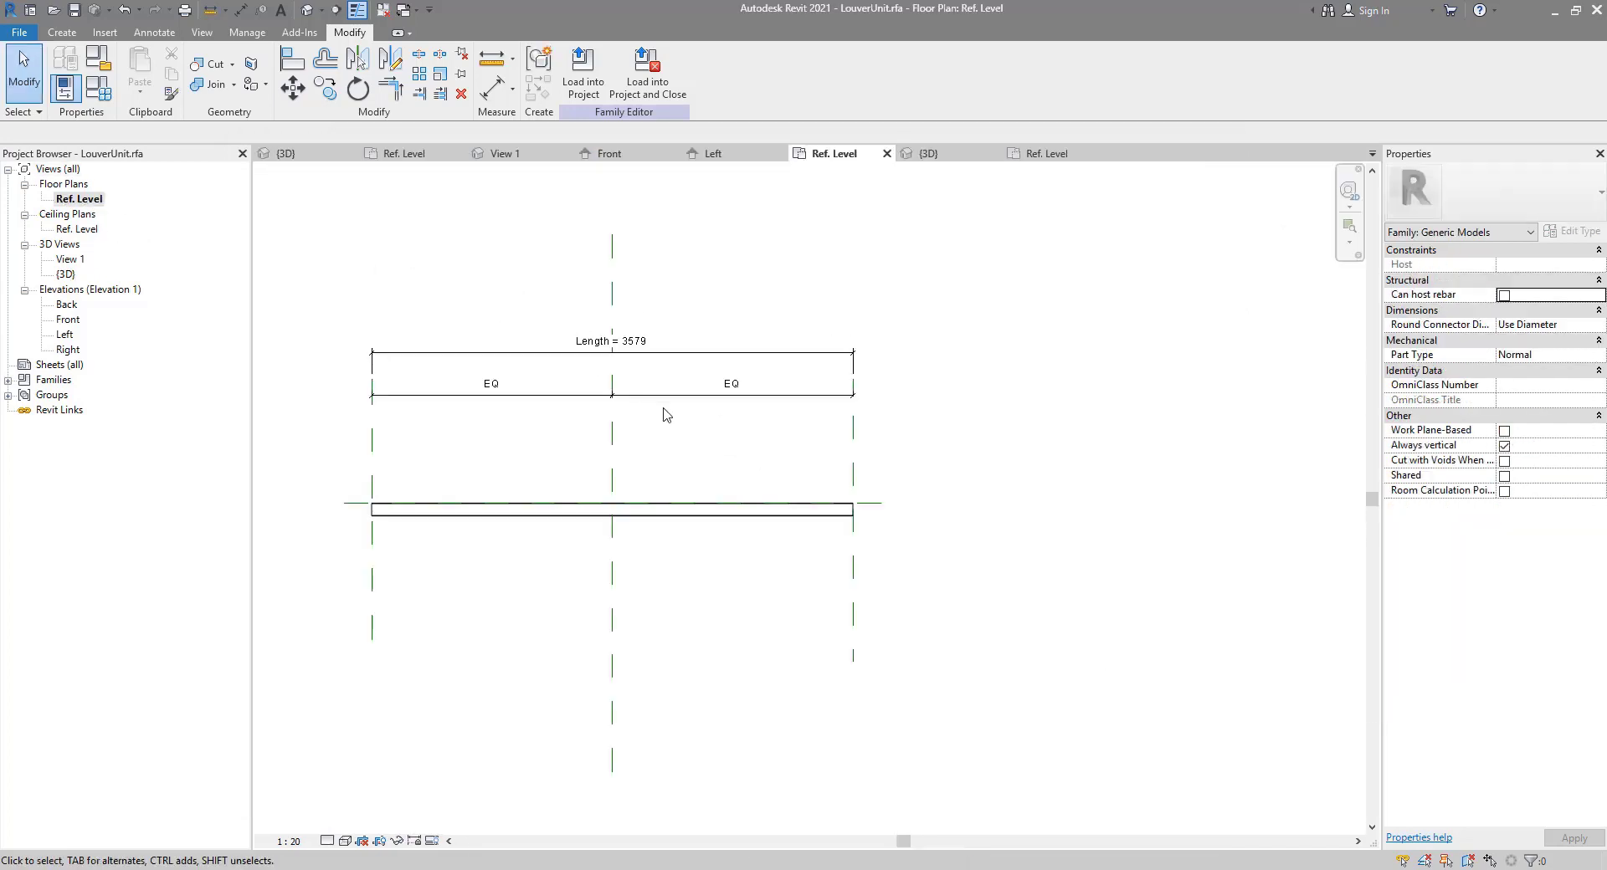
Step: Draw two short vertical reference planes across the louver, one just inside each end of its Length
{"action": "left_click", "coordinate": [421, 509]}
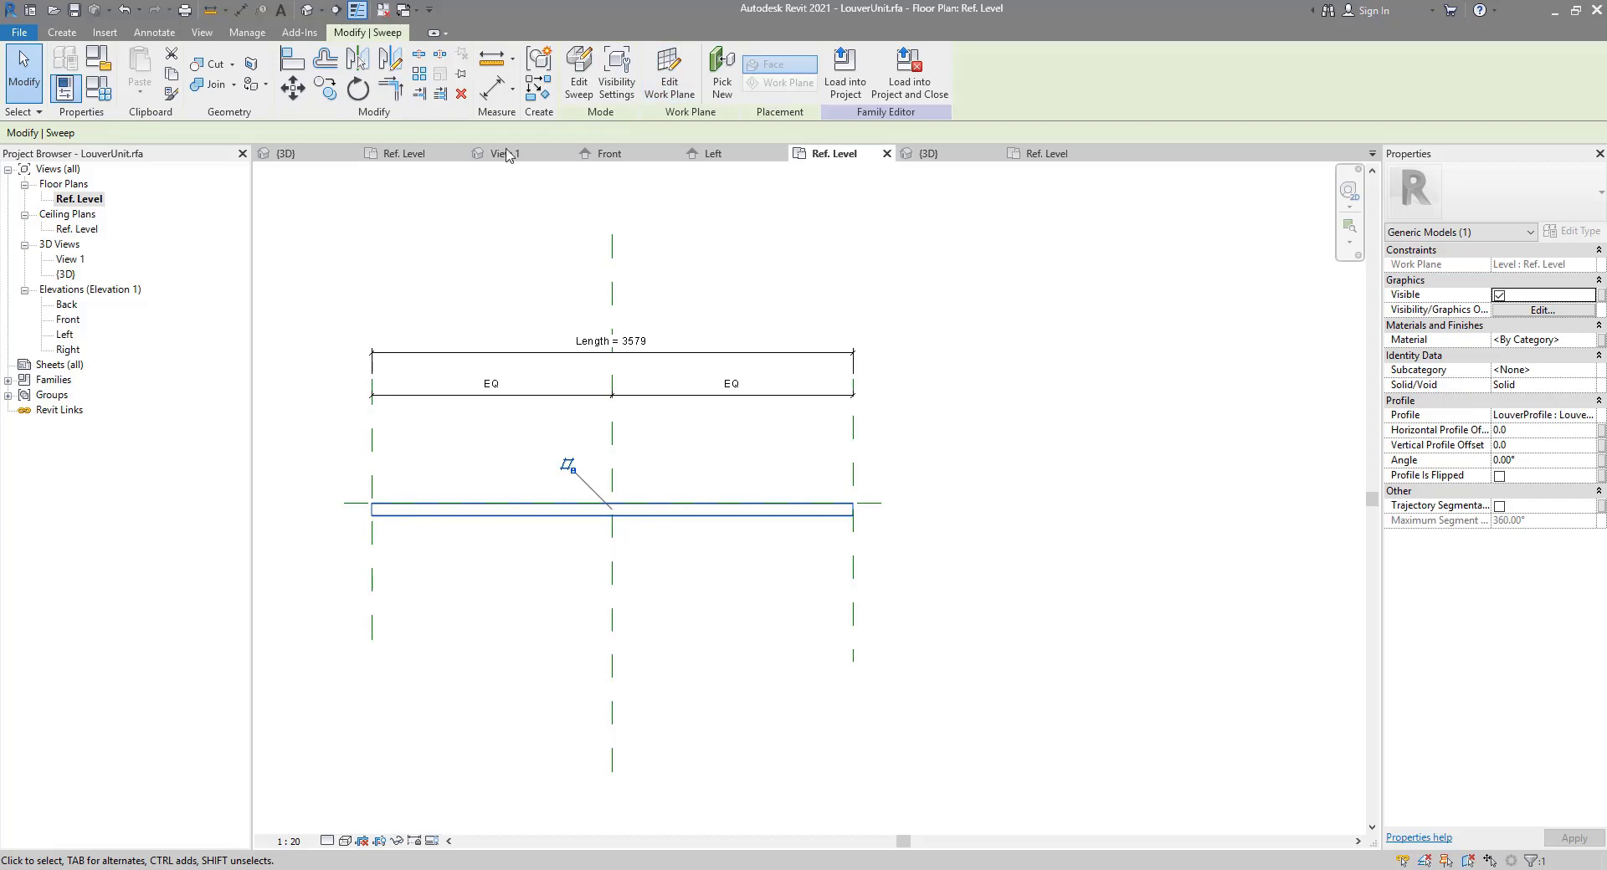
{"action": "left_click", "coordinate": [62, 31]}
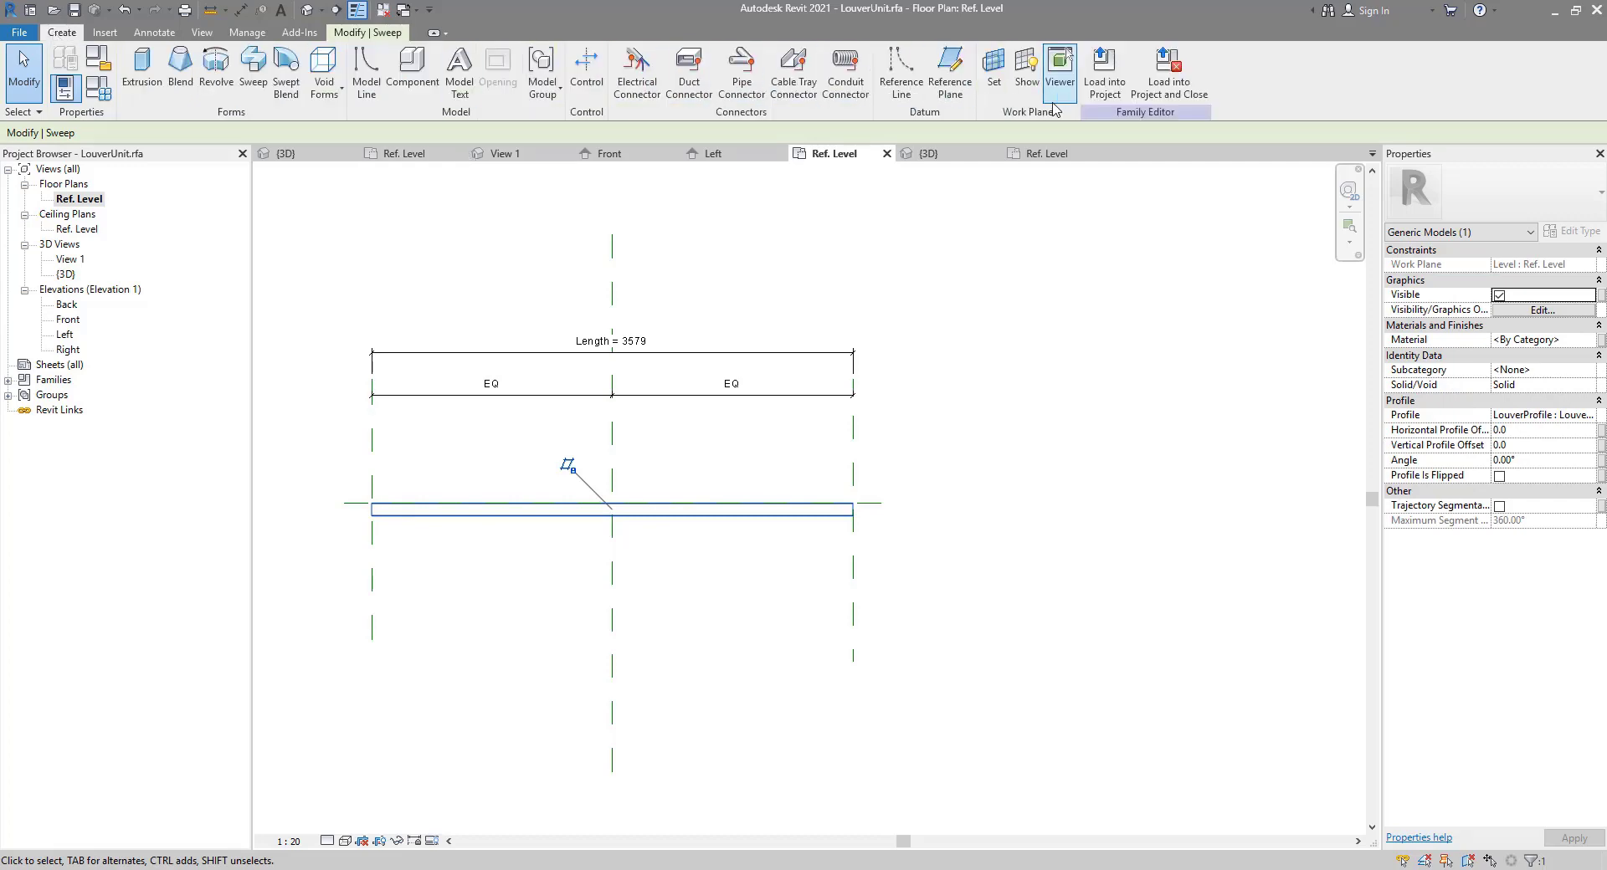
{"action": "left_click", "coordinate": [950, 71]}
{"action": "left_click", "coordinate": [384, 454]}
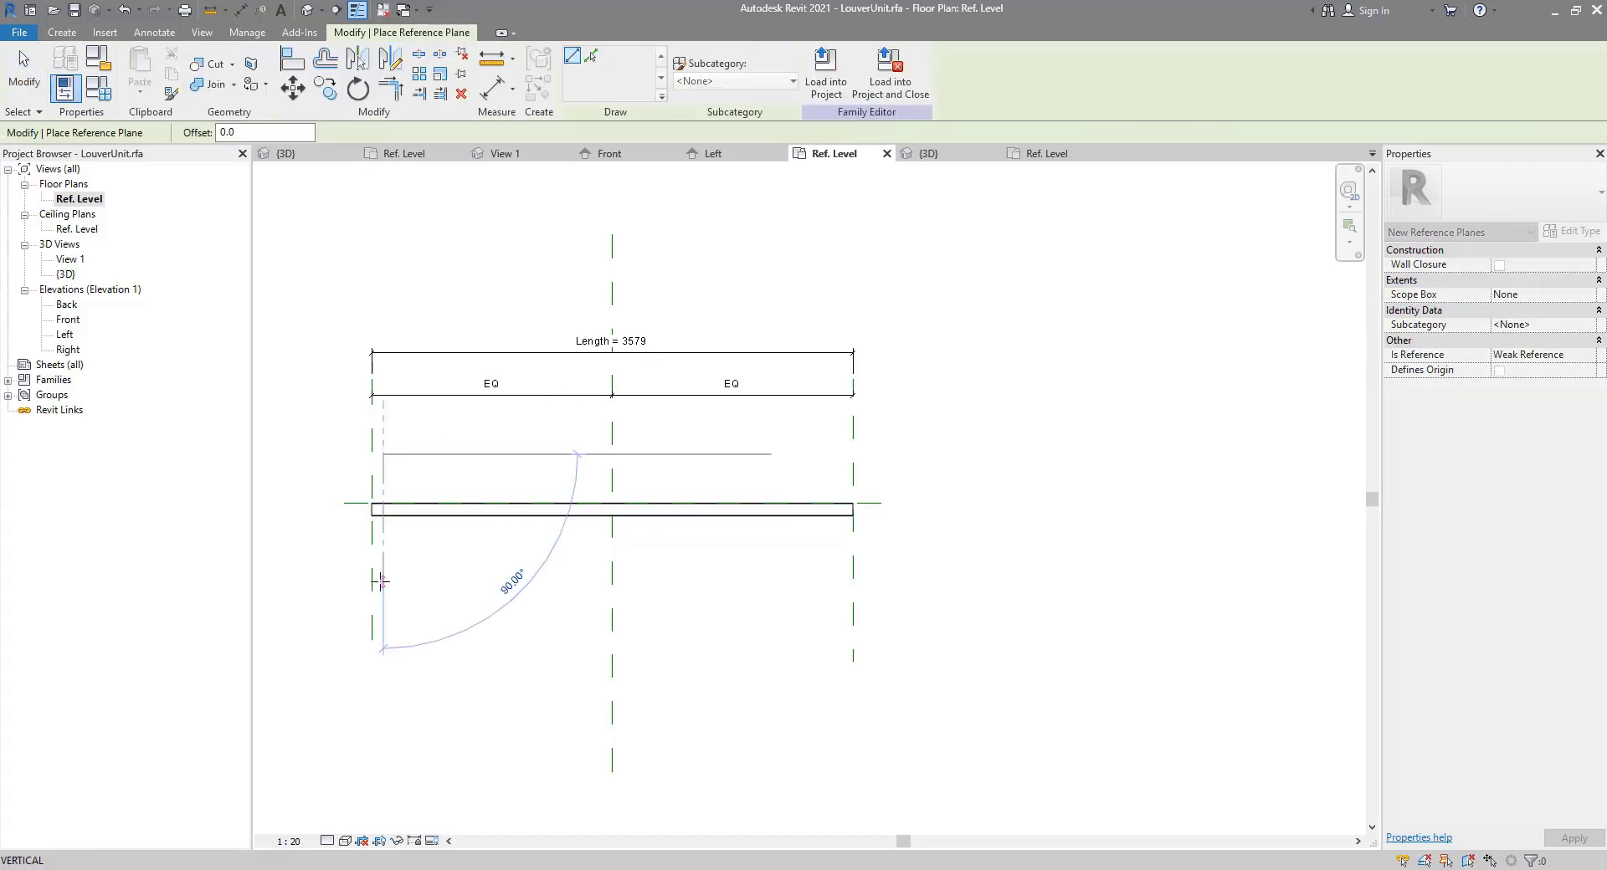
{"action": "left_click", "coordinate": [383, 582]}
{"action": "left_click", "coordinate": [845, 455]}
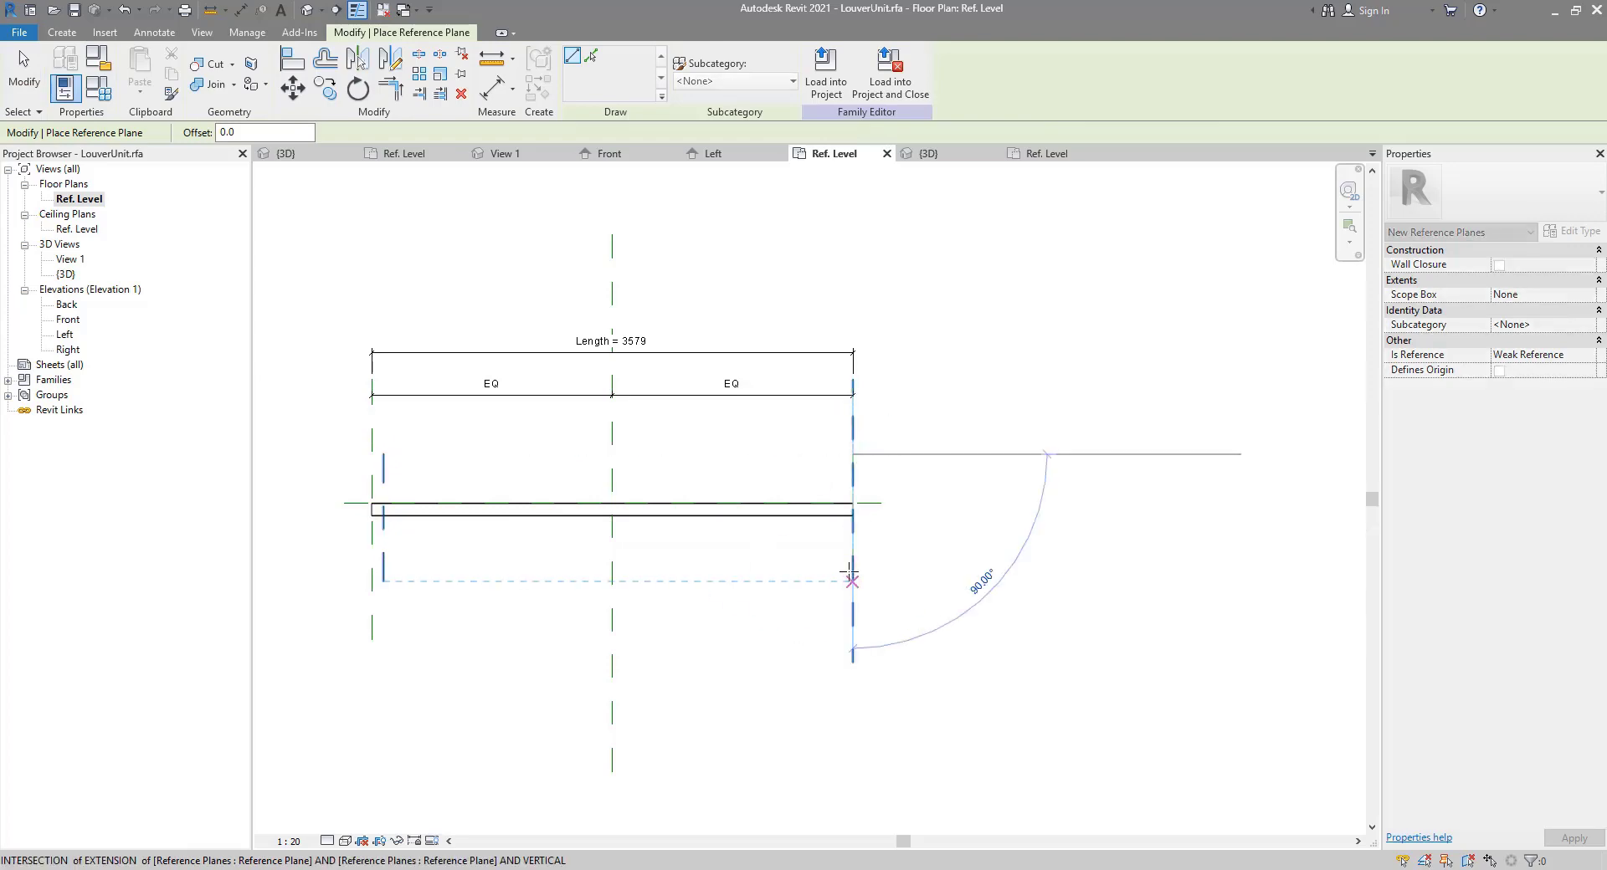
{"action": "key", "text": "Escape"}
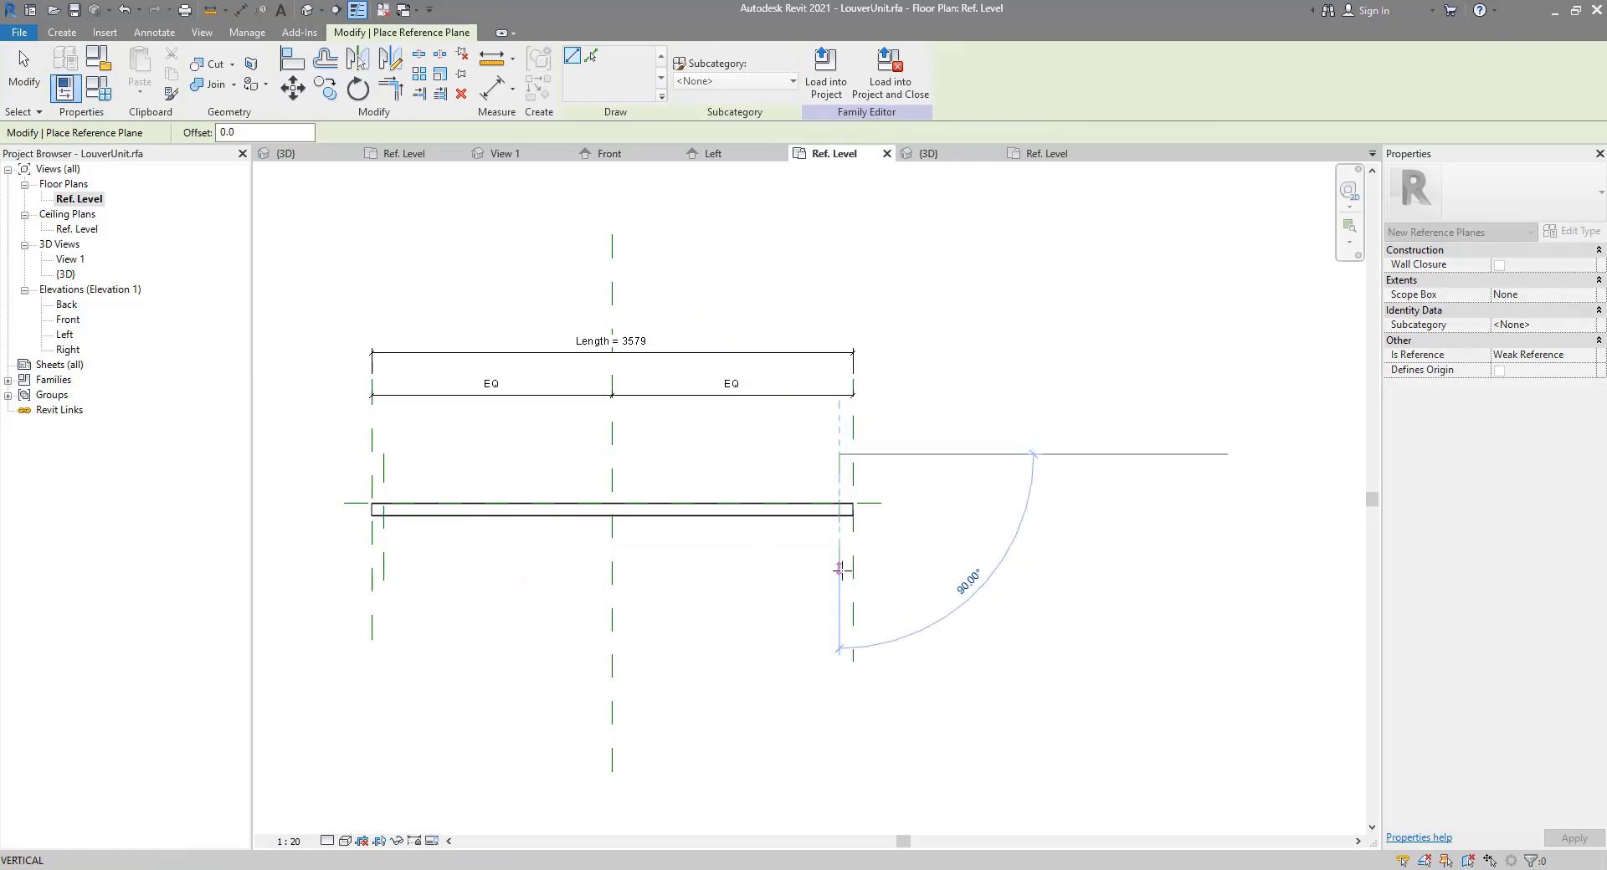
{"action": "left_click", "coordinate": [839, 577]}
{"action": "key", "text": "Escape"}
{"action": "key", "text": "Escape"}
Step: Add aligned dimensions between each outer end plane and the new reference plane just inside it
{"action": "left_click", "coordinate": [241, 10]}
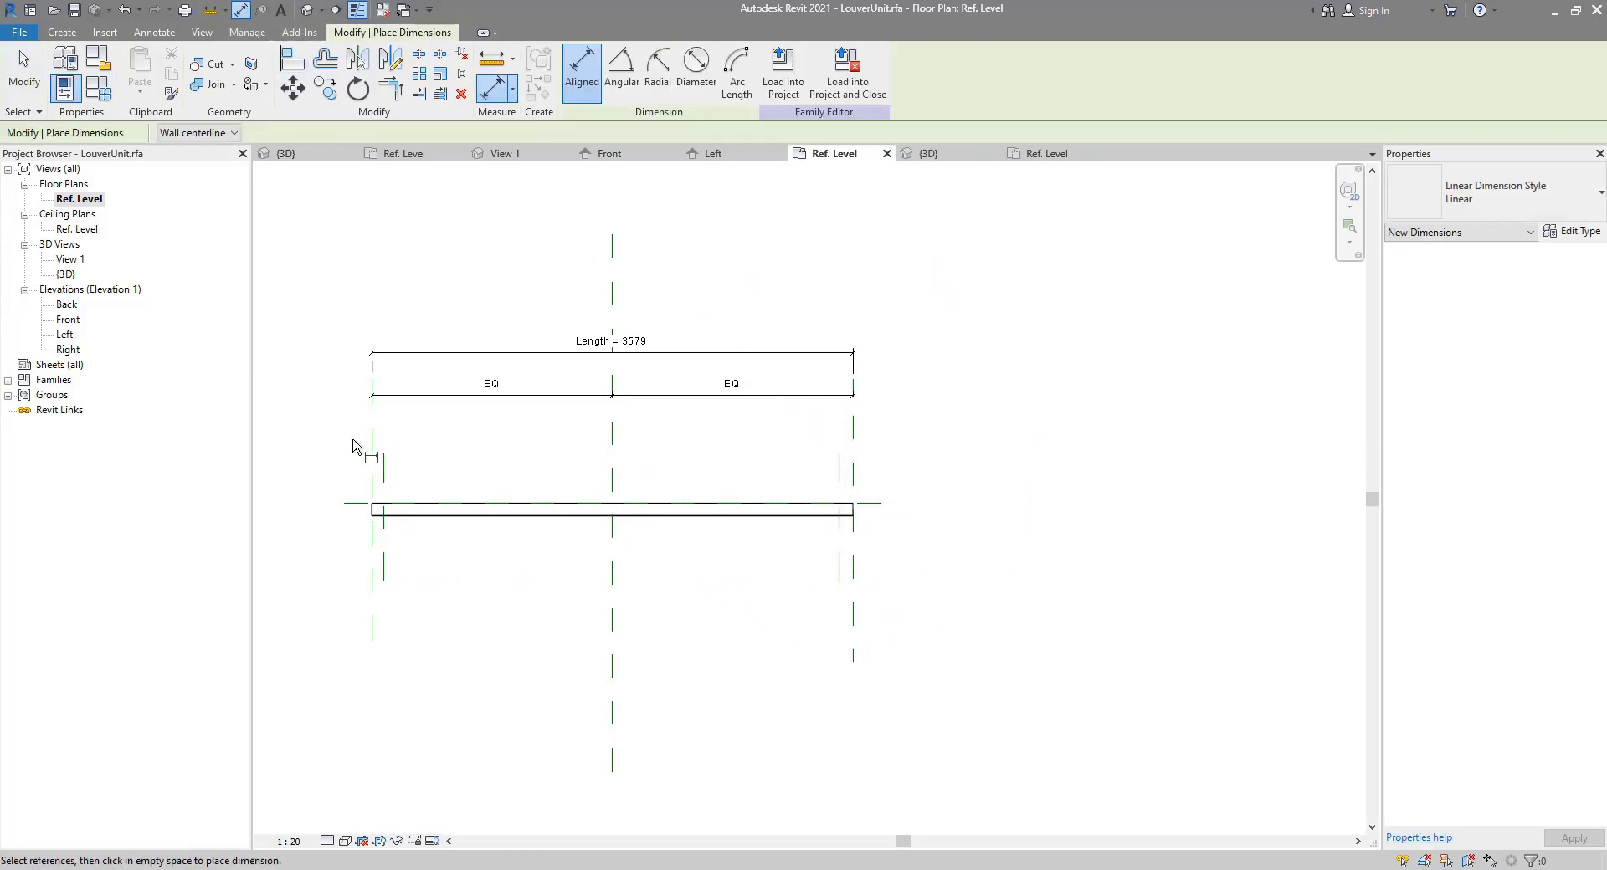
{"action": "left_click", "coordinate": [372, 460]}
{"action": "left_click", "coordinate": [383, 469]}
{"action": "left_click", "coordinate": [414, 574]}
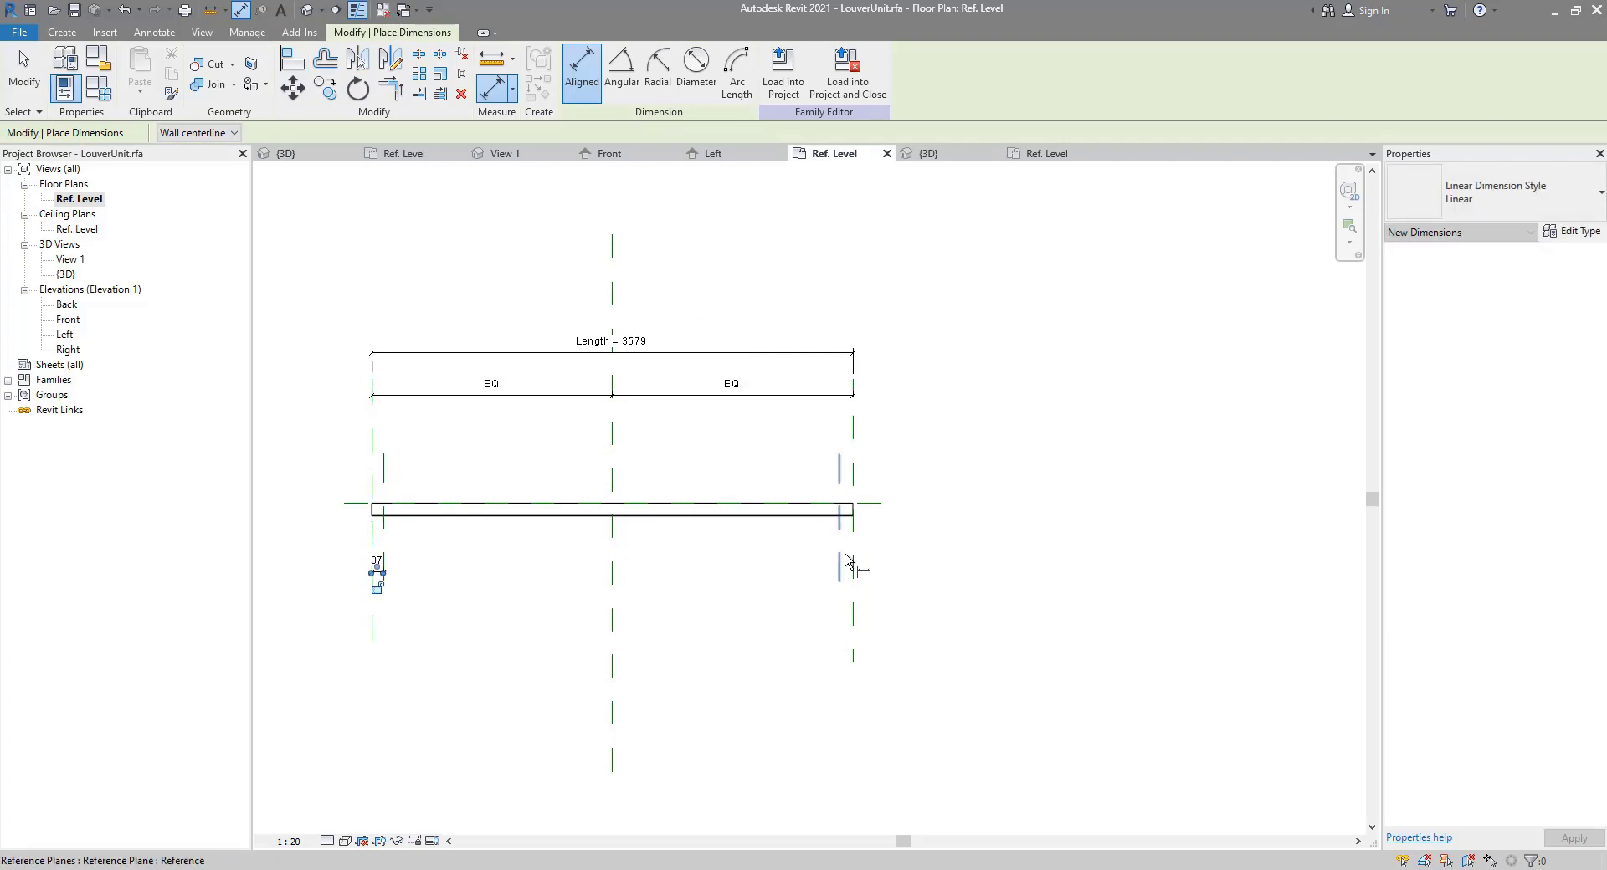
{"action": "left_click", "coordinate": [838, 559]}
{"action": "left_click", "coordinate": [853, 559]}
{"action": "left_click", "coordinate": [814, 583]}
{"action": "key", "text": "Escape"}
{"action": "key", "text": "Escape"}
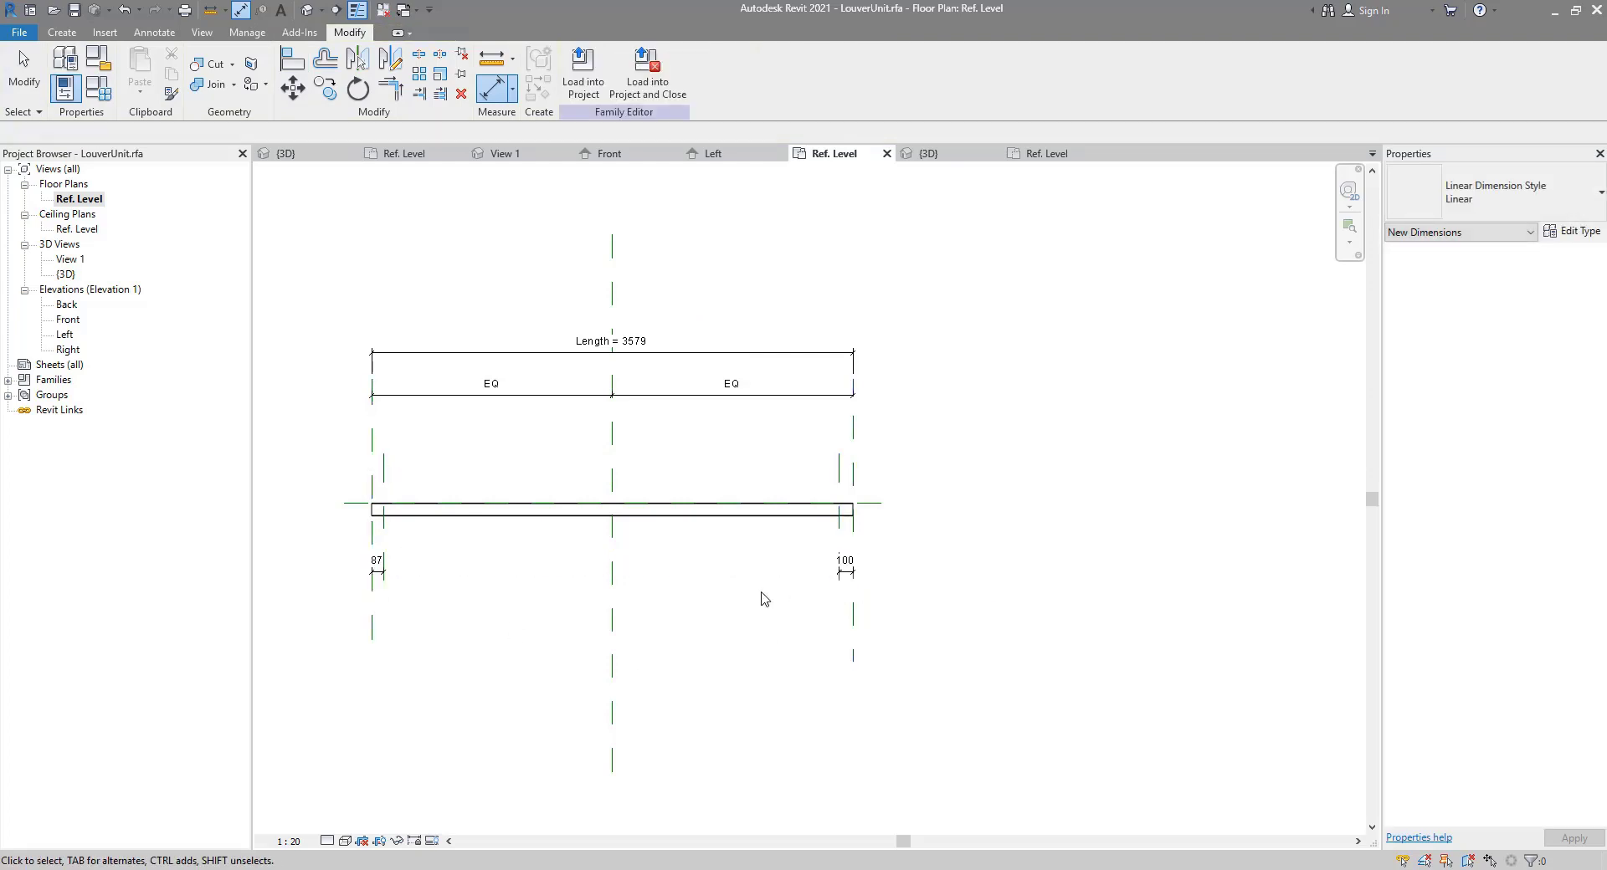
Step: Label both small end dimensions with a new type parameter named SideOffset, grouped under Dimensions
{"action": "left_click_drag", "start_coordinate": [320, 544], "coordinate": [954, 596]}
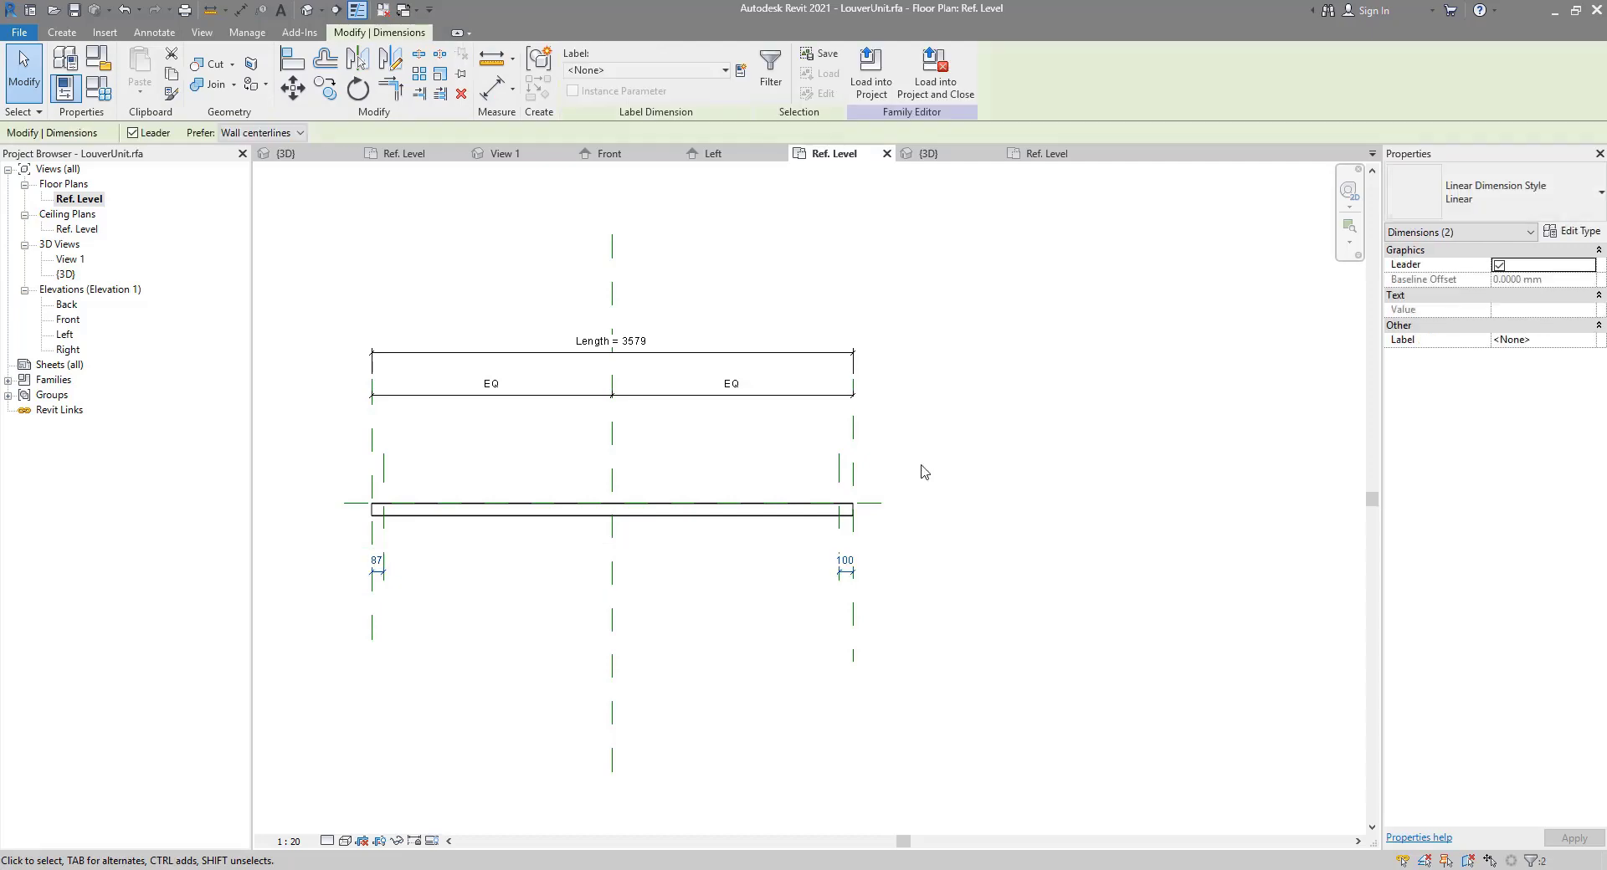
{"action": "left_click", "coordinate": [740, 70]}
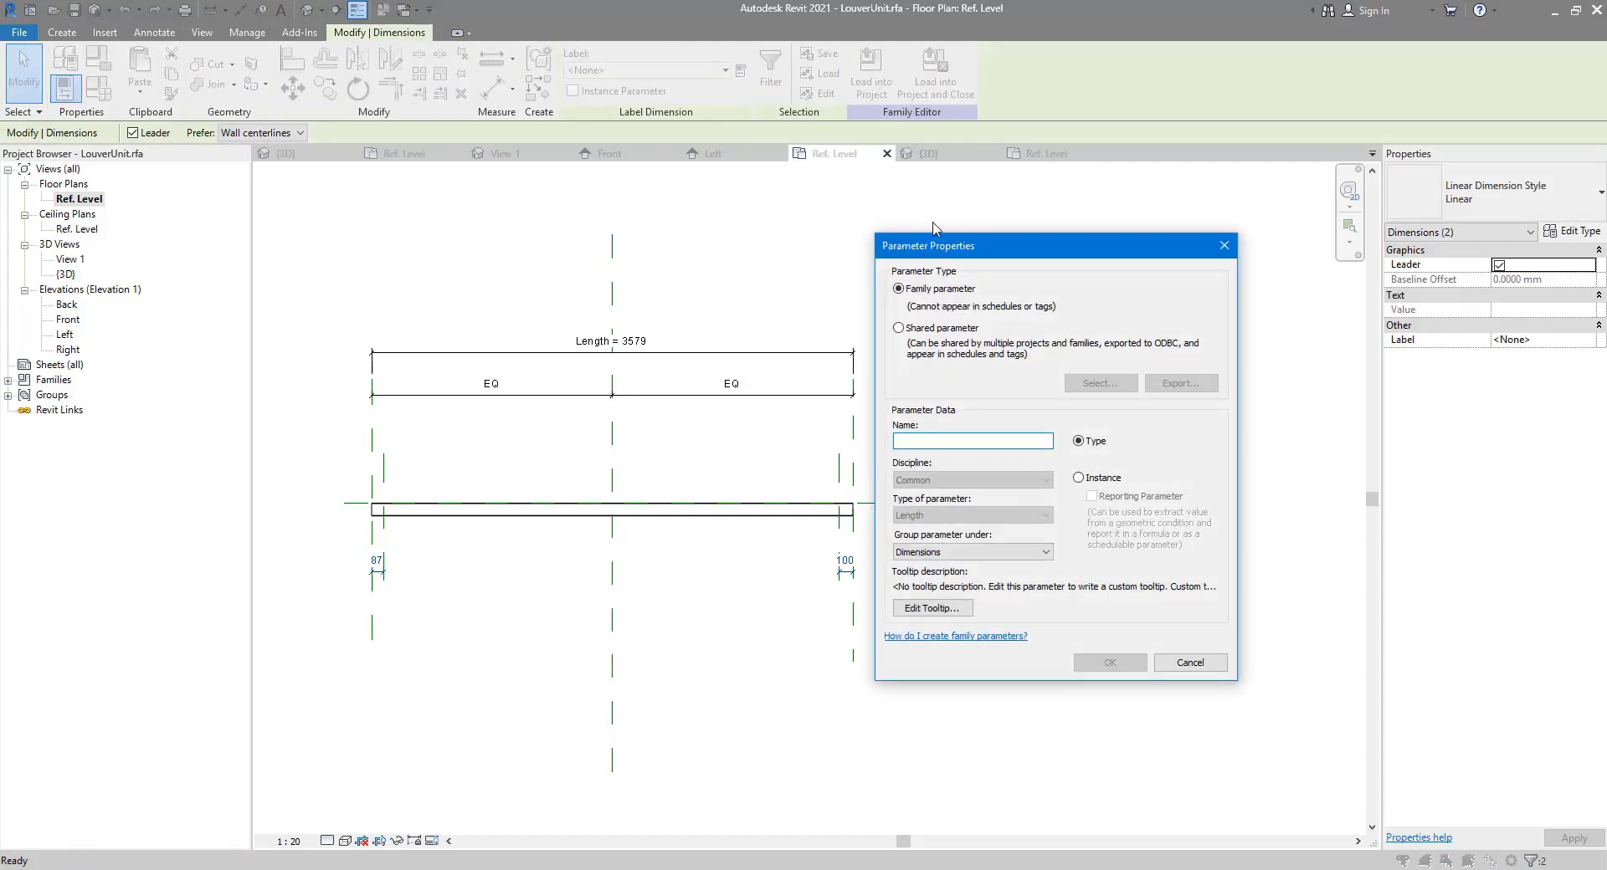
{"action": "left_click_drag", "start_coordinate": [958, 262], "coordinate": [992, 251]}
{"action": "type", "text": "SideOffset"}
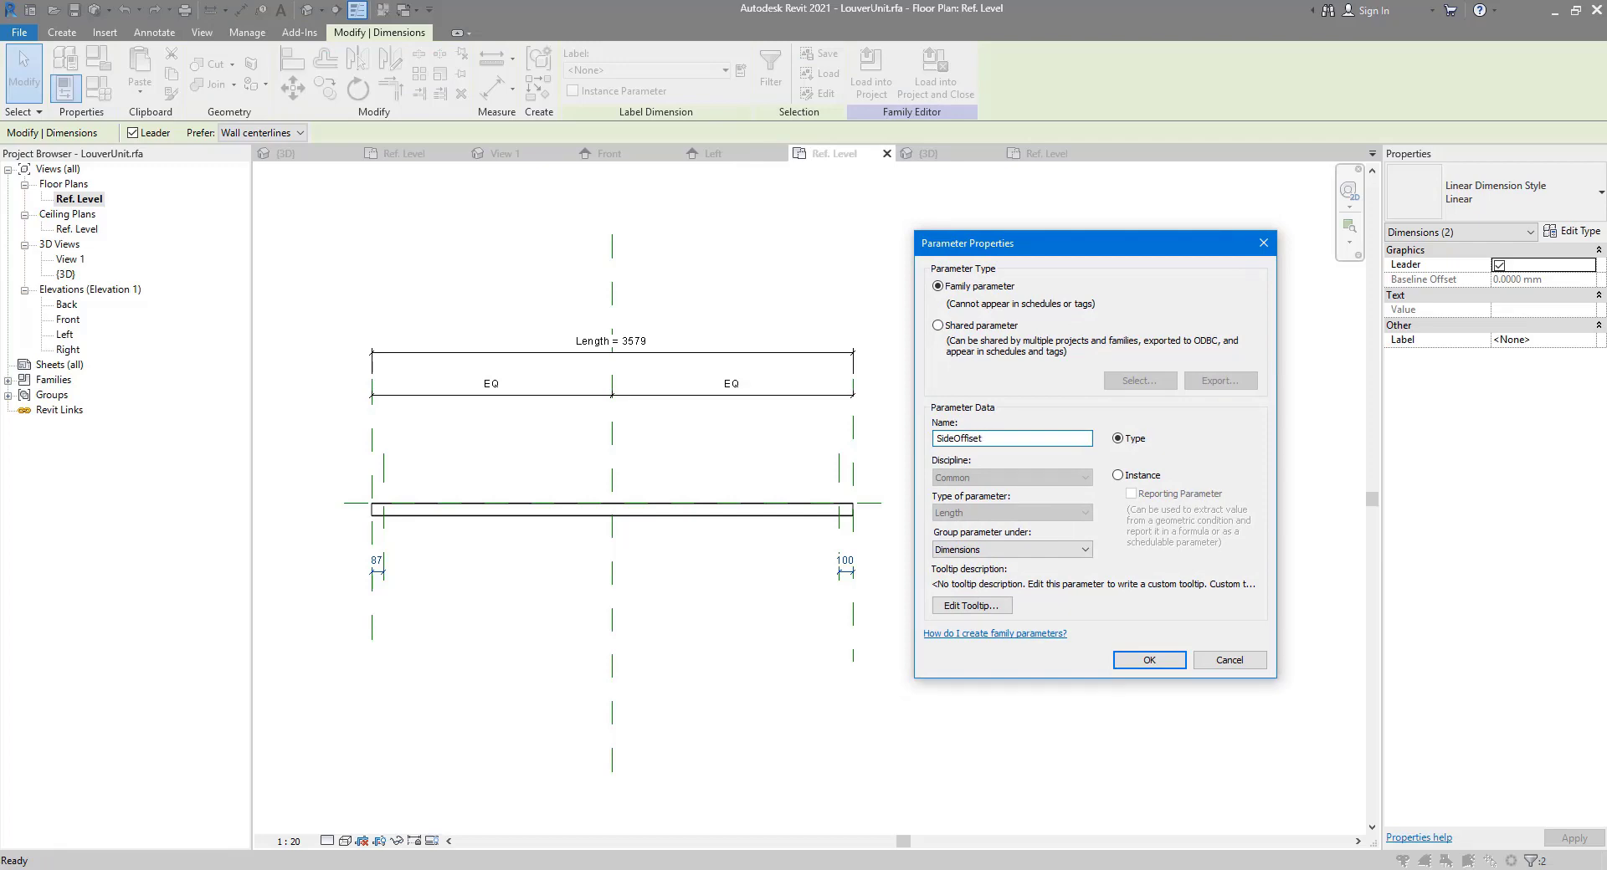
{"action": "key", "text": "Return"}
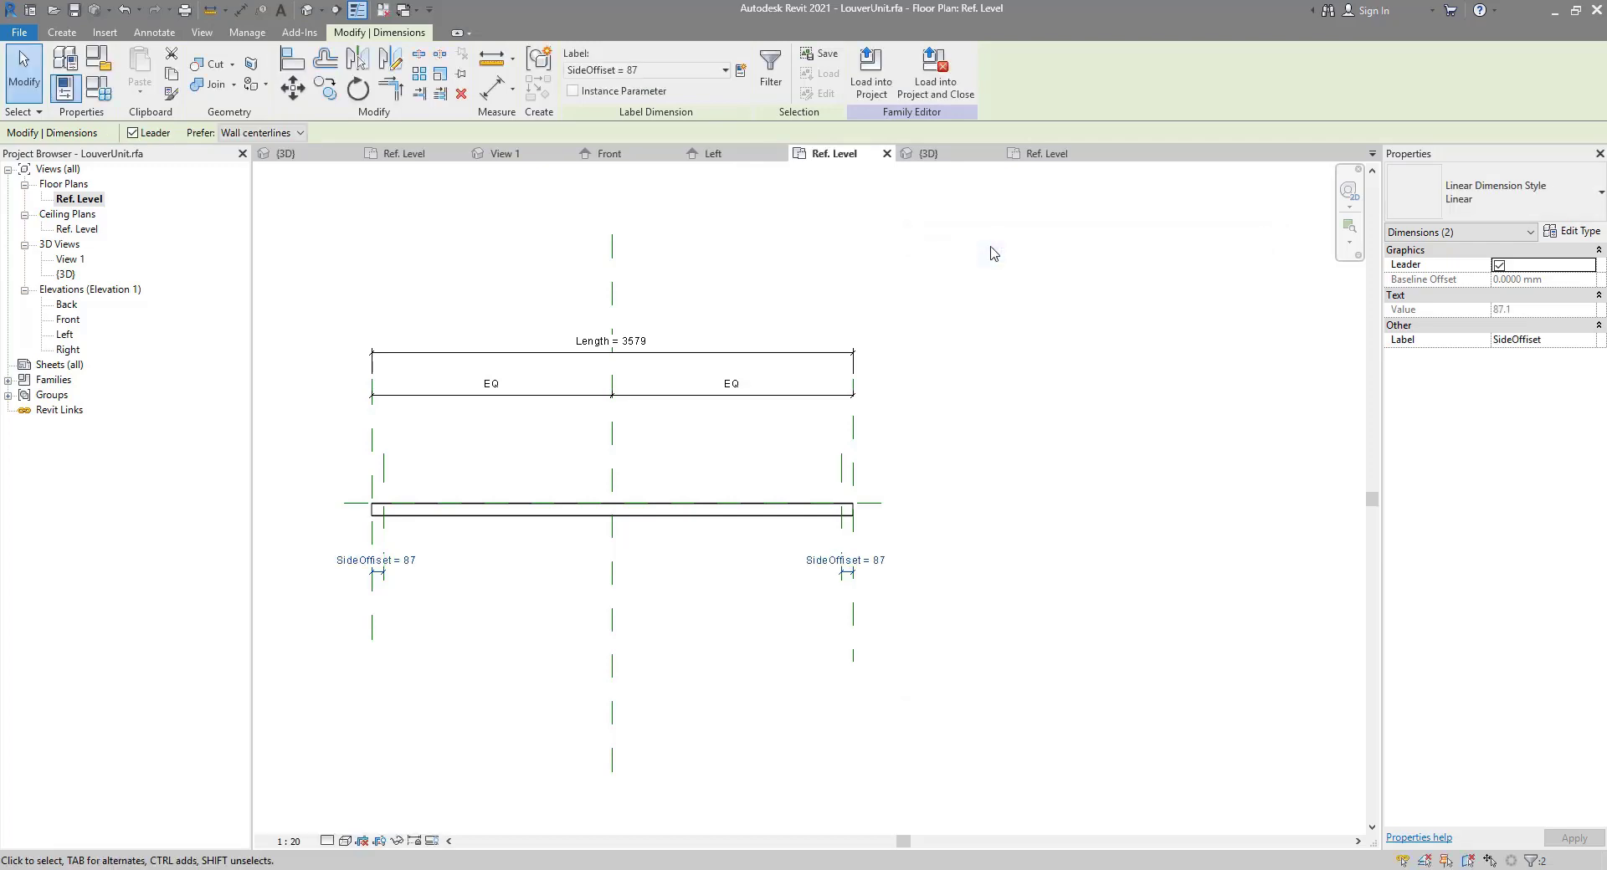
{"action": "scroll", "coordinate": [378, 563], "scroll_direction": "up", "scroll_amount": 5}
{"action": "scroll", "coordinate": [468, 519], "scroll_direction": "down", "scroll_amount": 4}
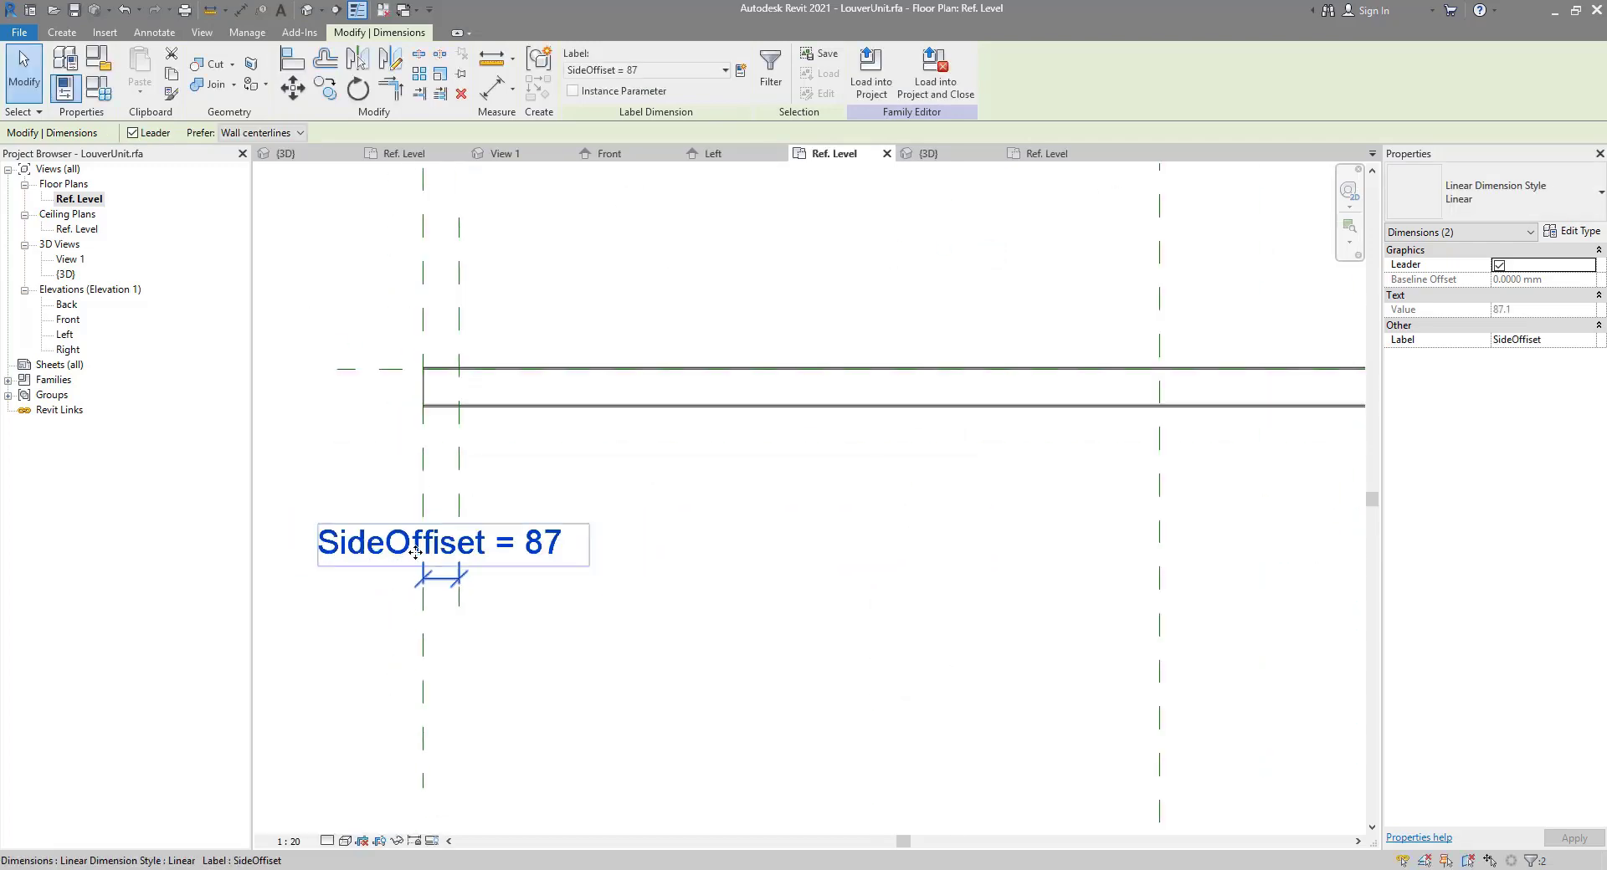
{"action": "middle_click_drag", "start_coordinate": [505, 454], "coordinate": [583, 565]}
Step: Correct the side offset parameter's name to SideOffset and set its value to 50 mm in the family types
{"action": "left_click", "coordinate": [98, 88]}
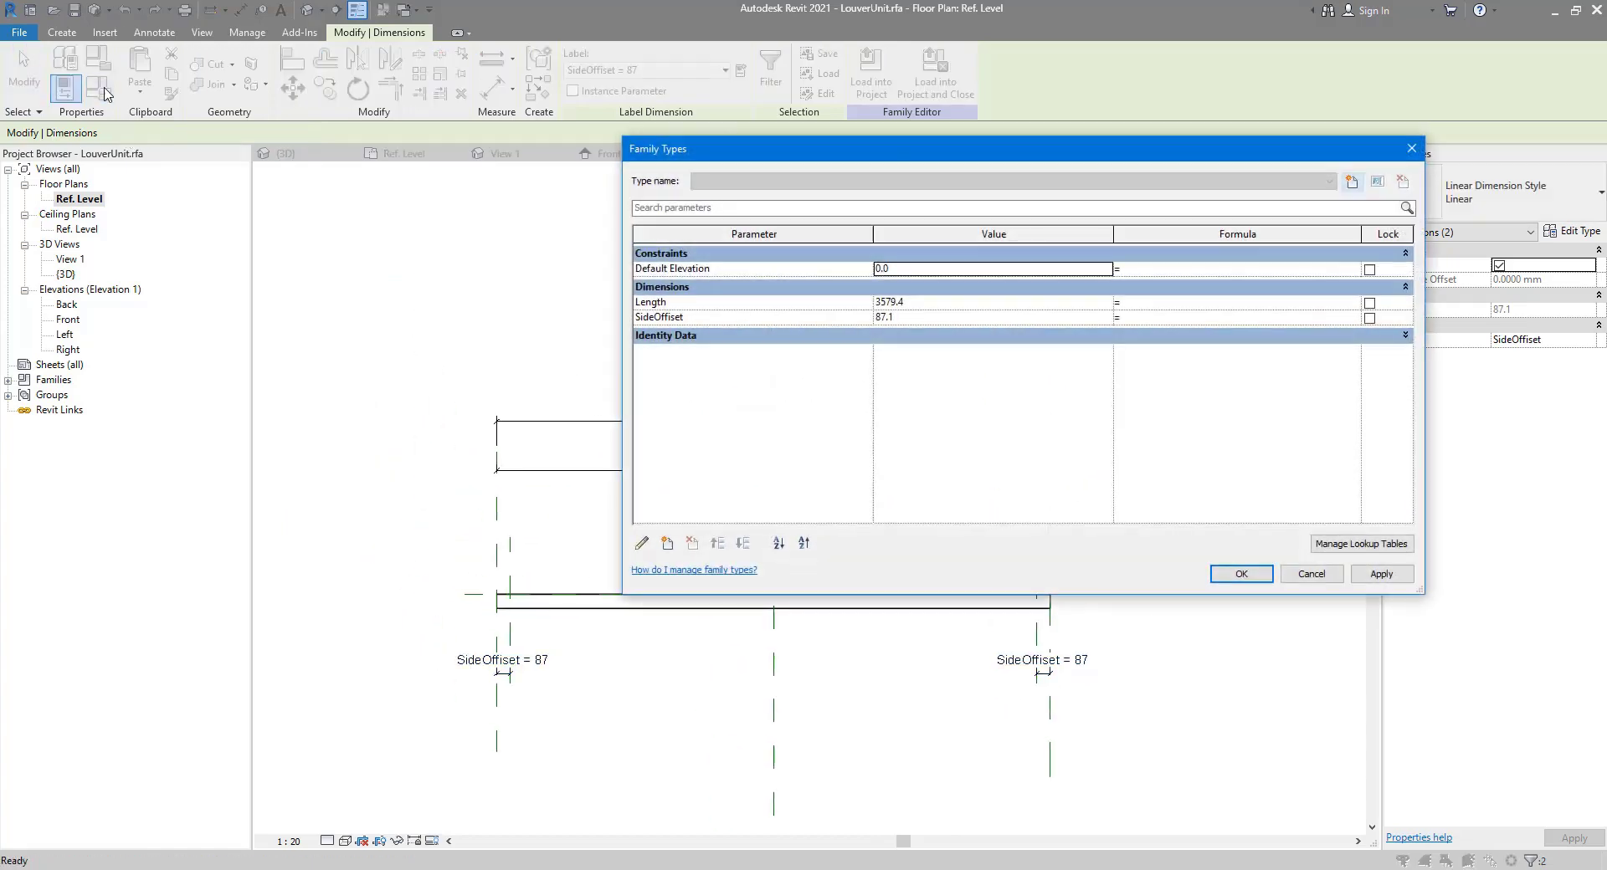
{"action": "left_click", "coordinate": [669, 318]}
{"action": "left_click", "coordinate": [646, 543]}
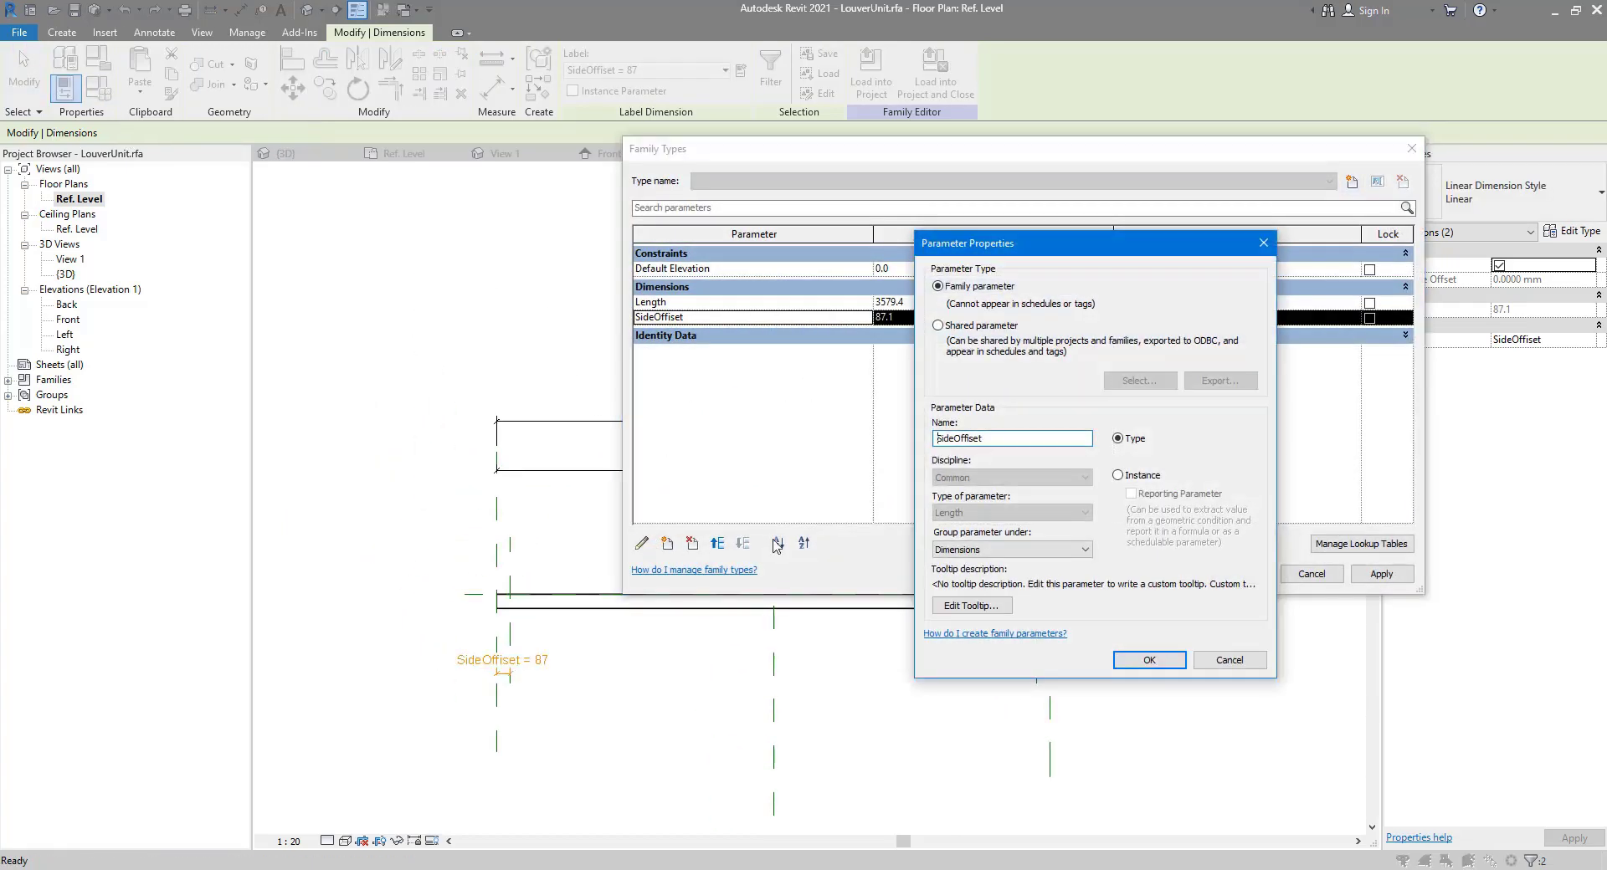
{"action": "left_click", "coordinate": [969, 437]}
{"action": "left_click", "coordinate": [1149, 660]}
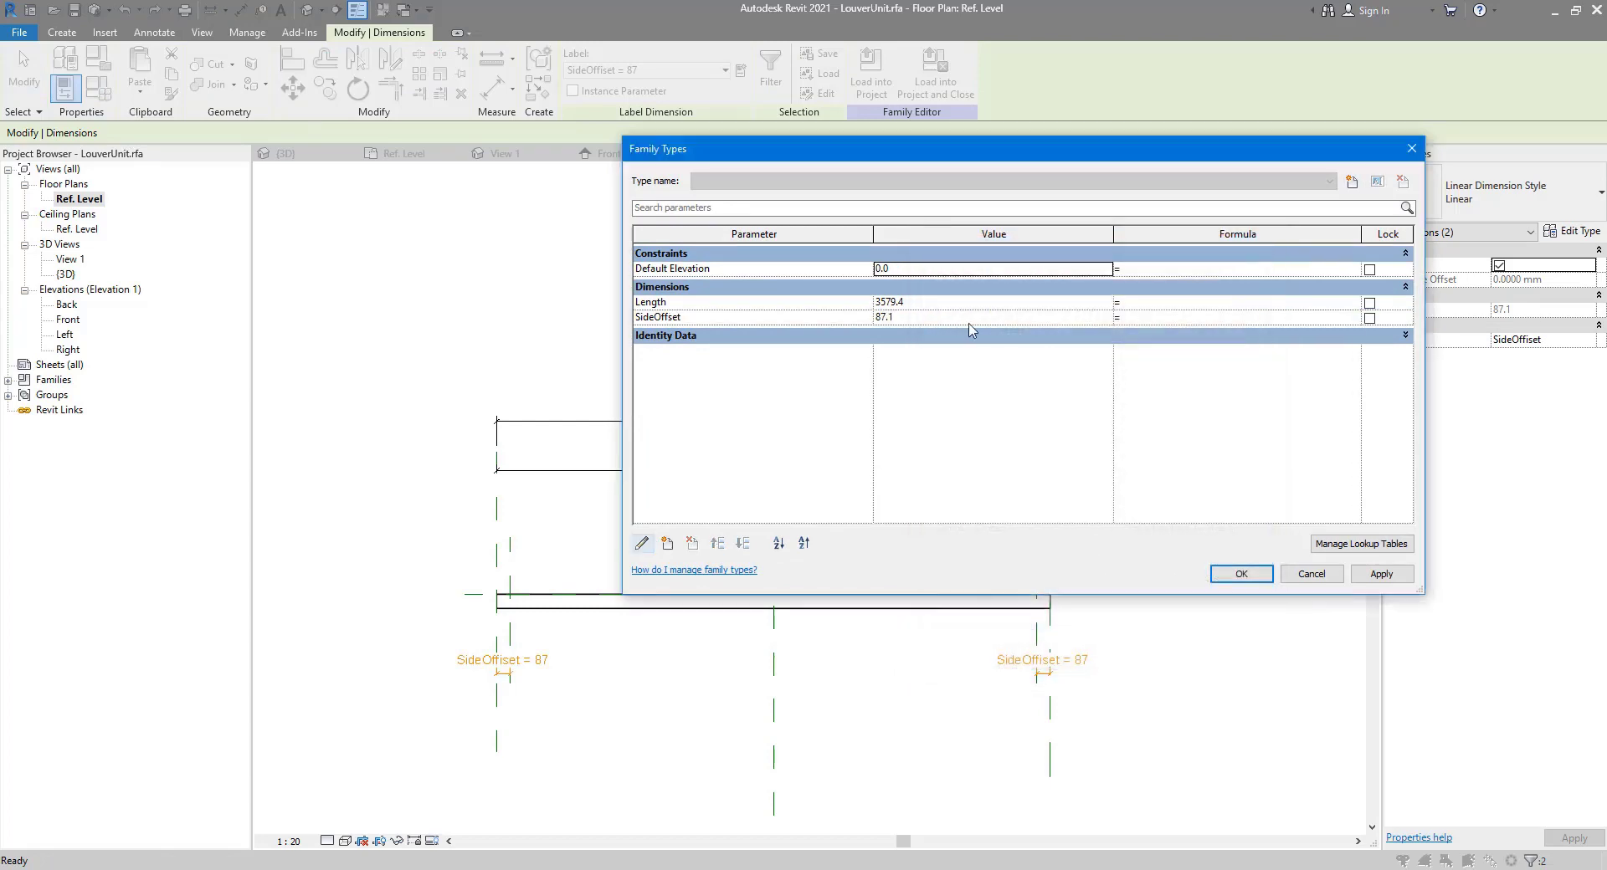
{"action": "left_click", "coordinate": [934, 318]}
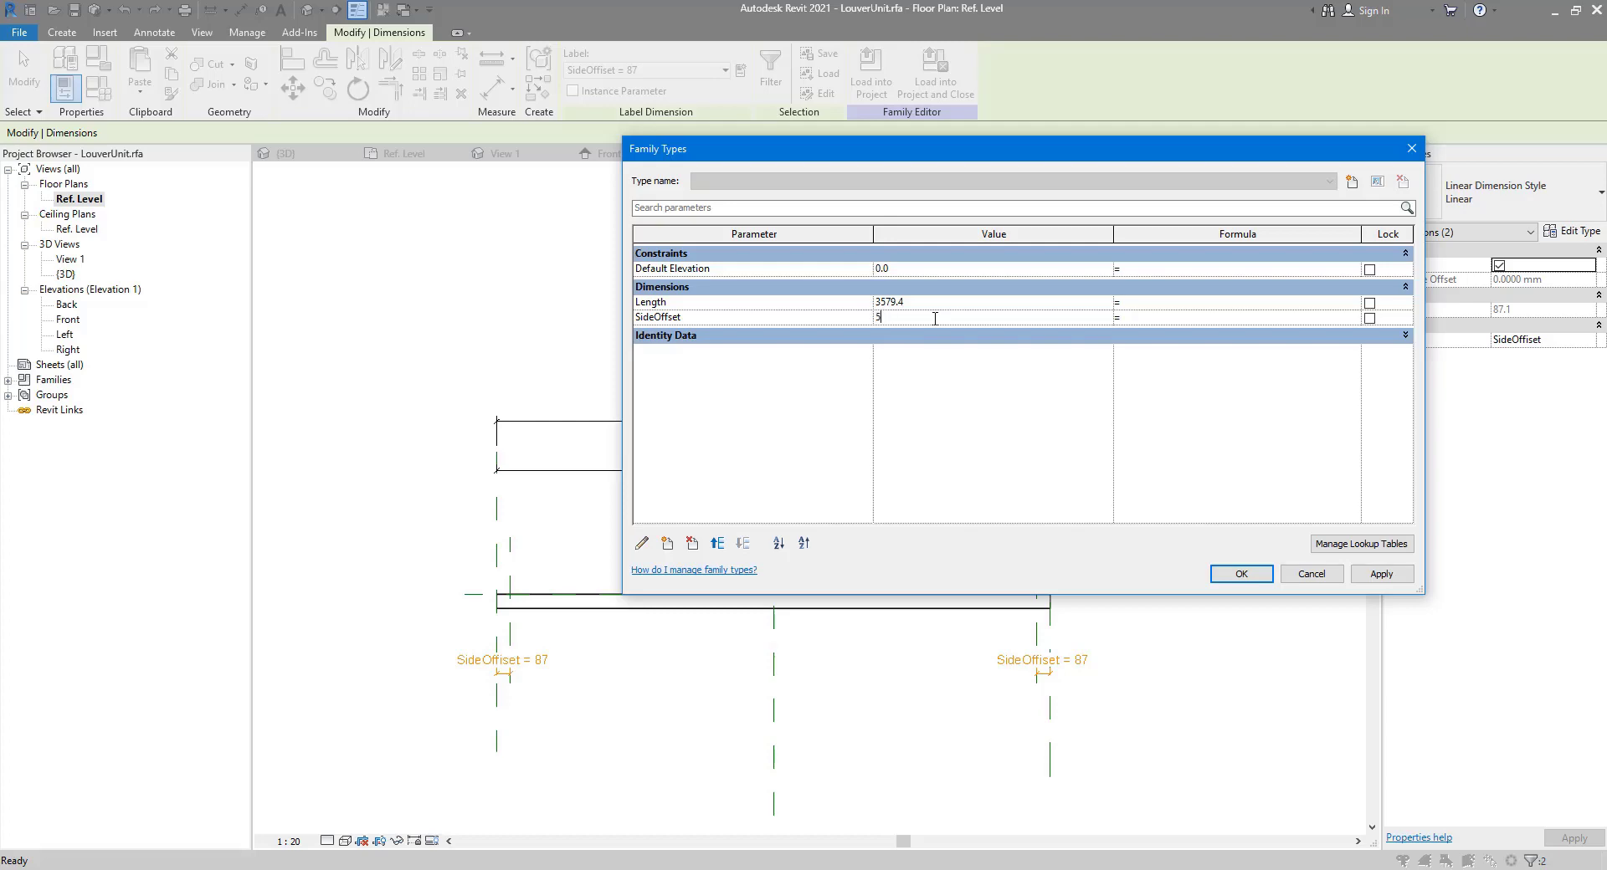
{"action": "type", "text": "50"}
{"action": "key", "text": "Tab"}
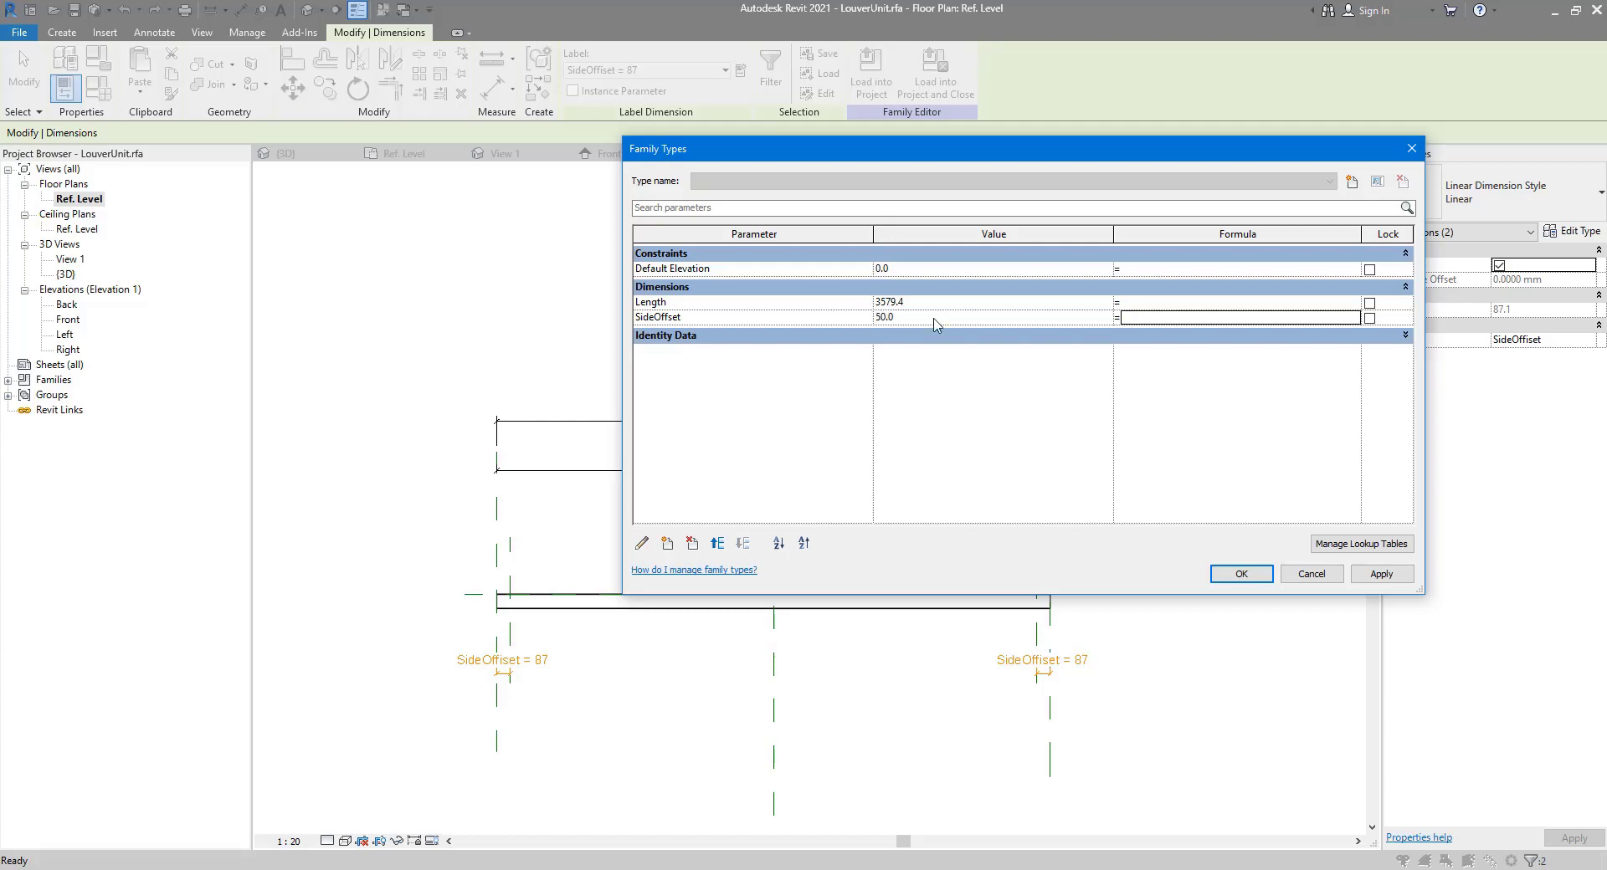
{"action": "key", "text": "Return"}
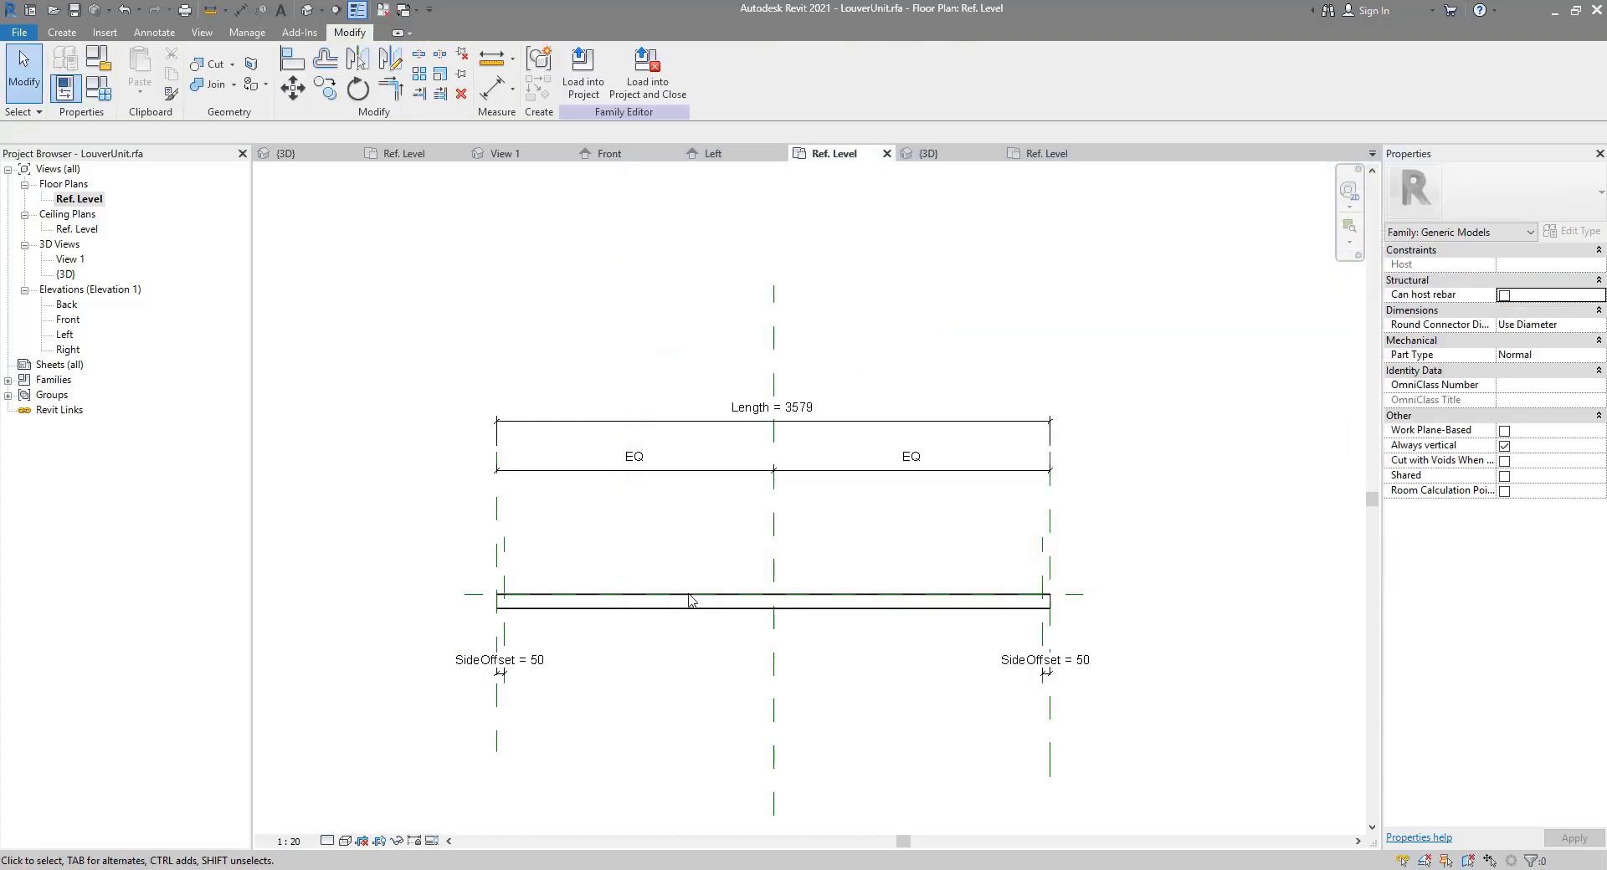
Step: Edit the louver sweep's path, trim both ends to the SideOffset reference planes, and finish the sweep
{"action": "left_click", "coordinate": [637, 608]}
{"action": "double_click", "coordinate": [542, 600]}
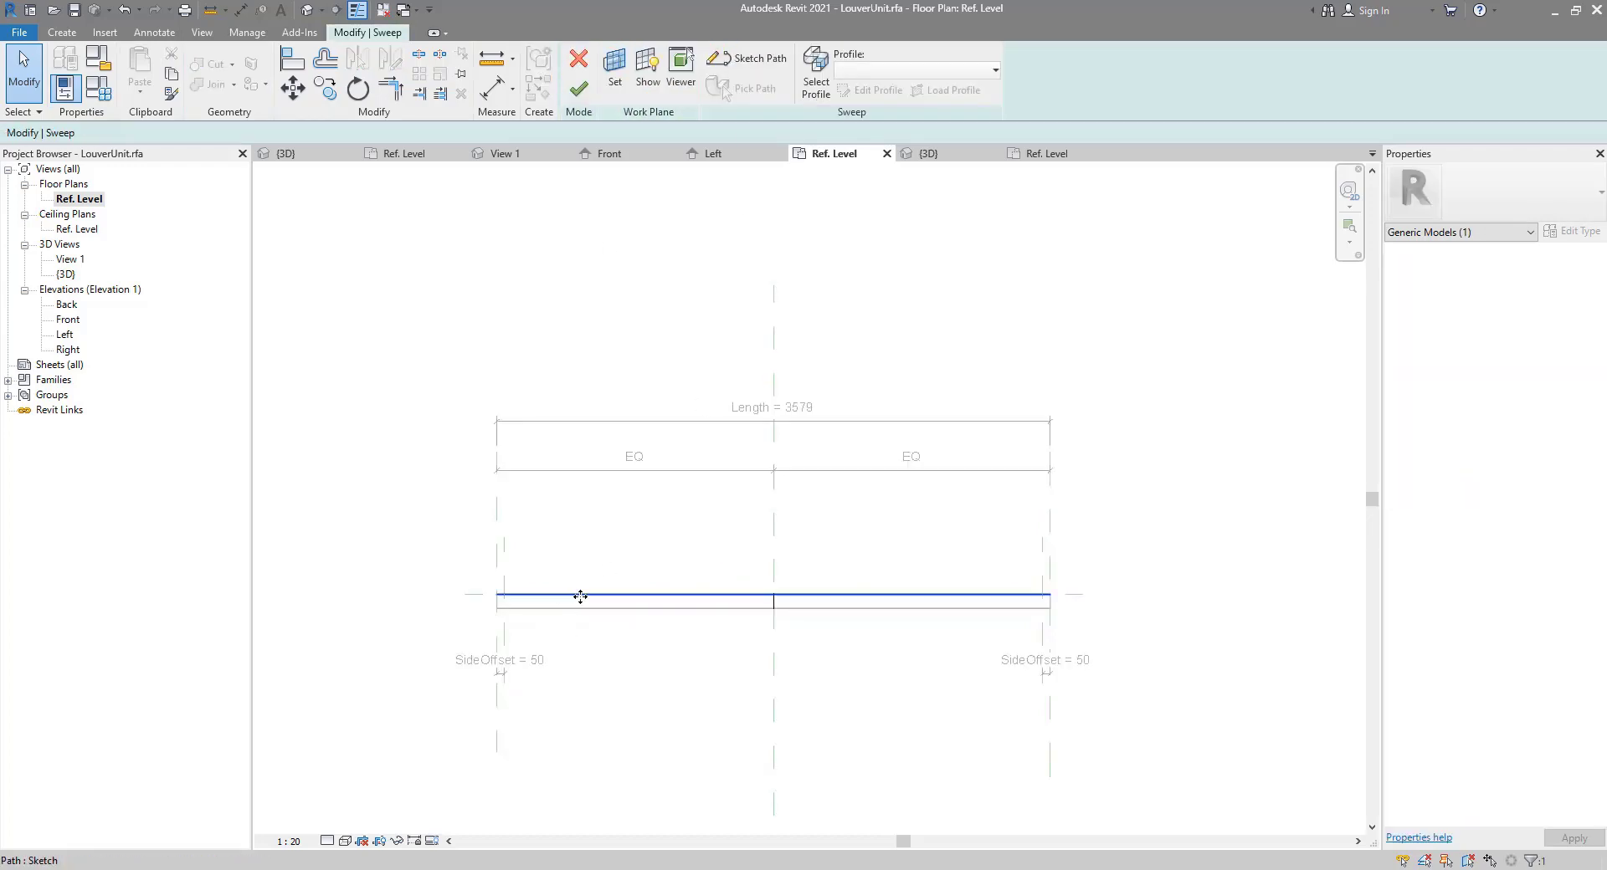
{"action": "left_click", "coordinate": [730, 67]}
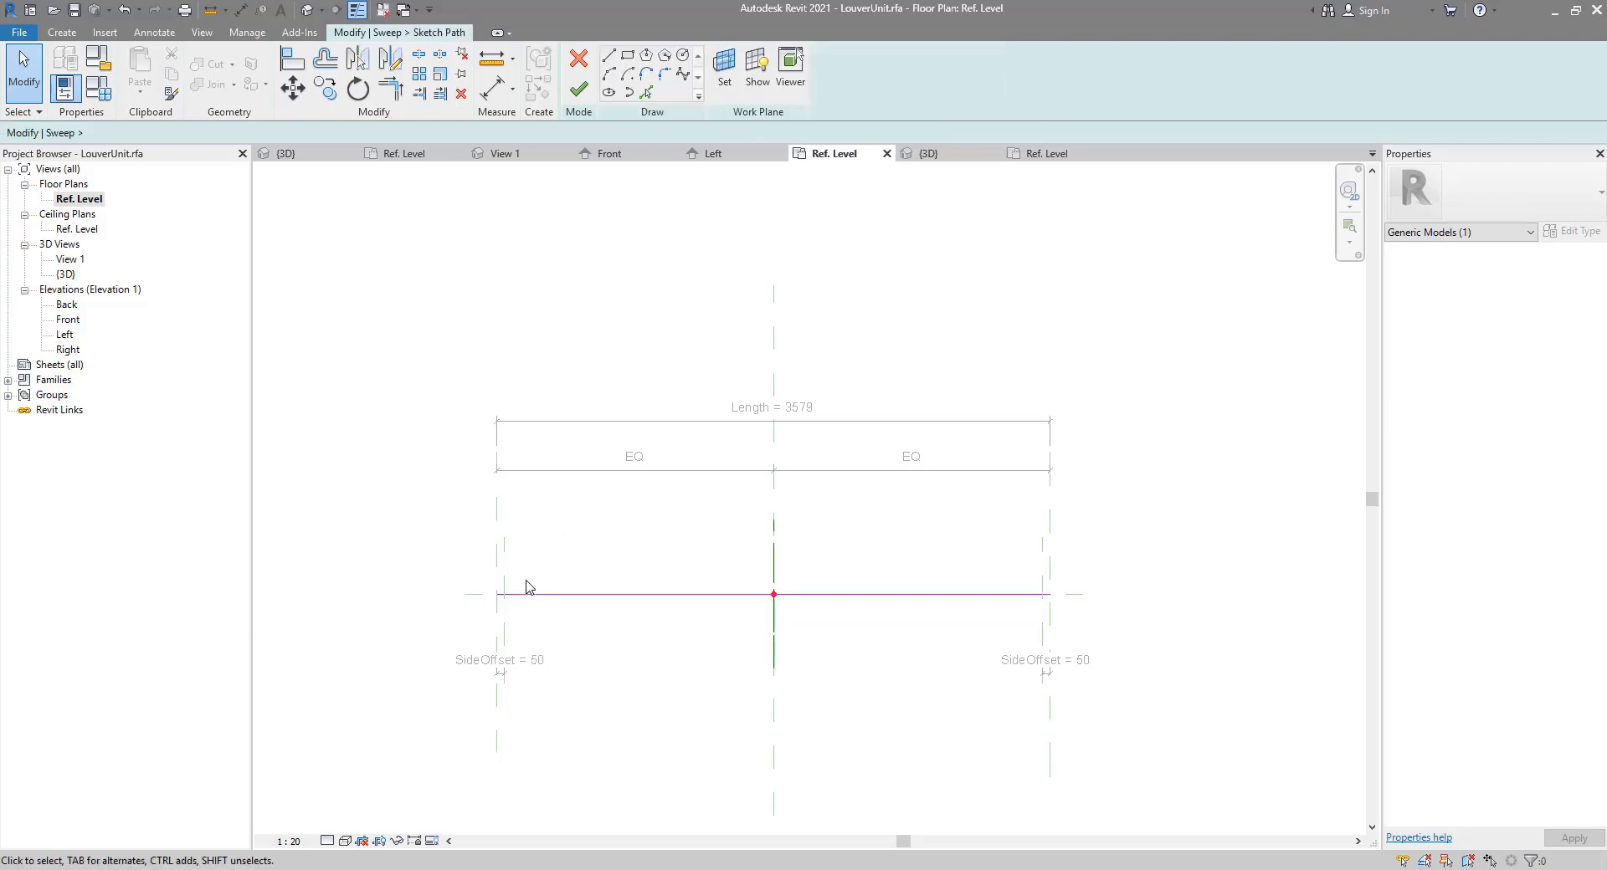
{"action": "left_click", "coordinate": [418, 92]}
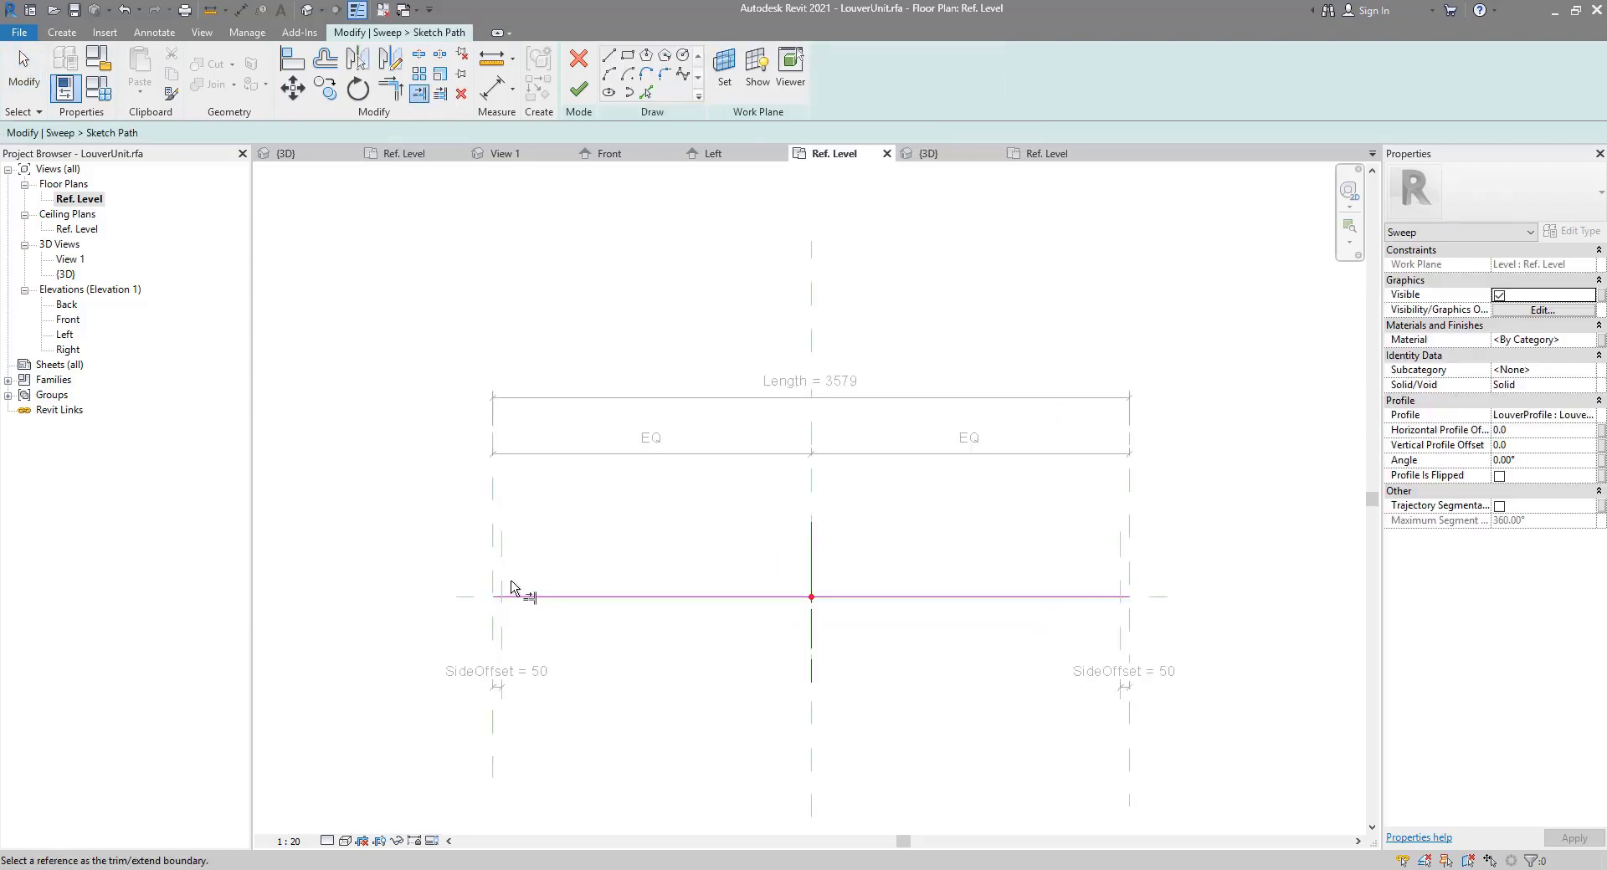
{"action": "left_click", "coordinate": [515, 599]}
{"action": "left_click", "coordinate": [1121, 586]}
{"action": "left_click", "coordinate": [1076, 596]}
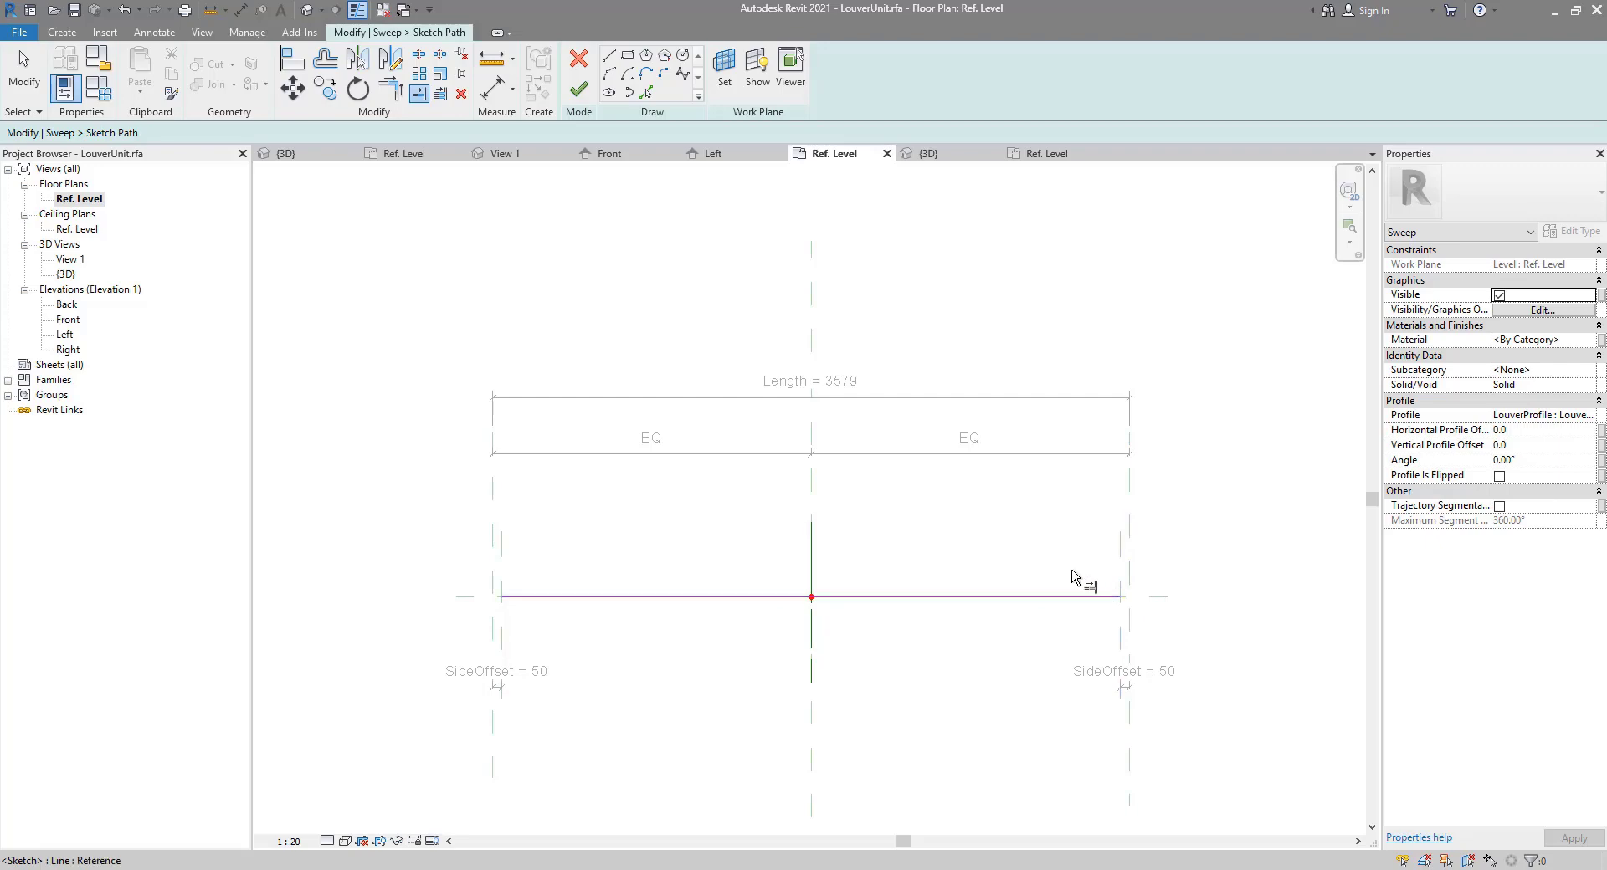
{"action": "left_click", "coordinate": [578, 92]}
{"action": "left_click", "coordinate": [578, 90]}
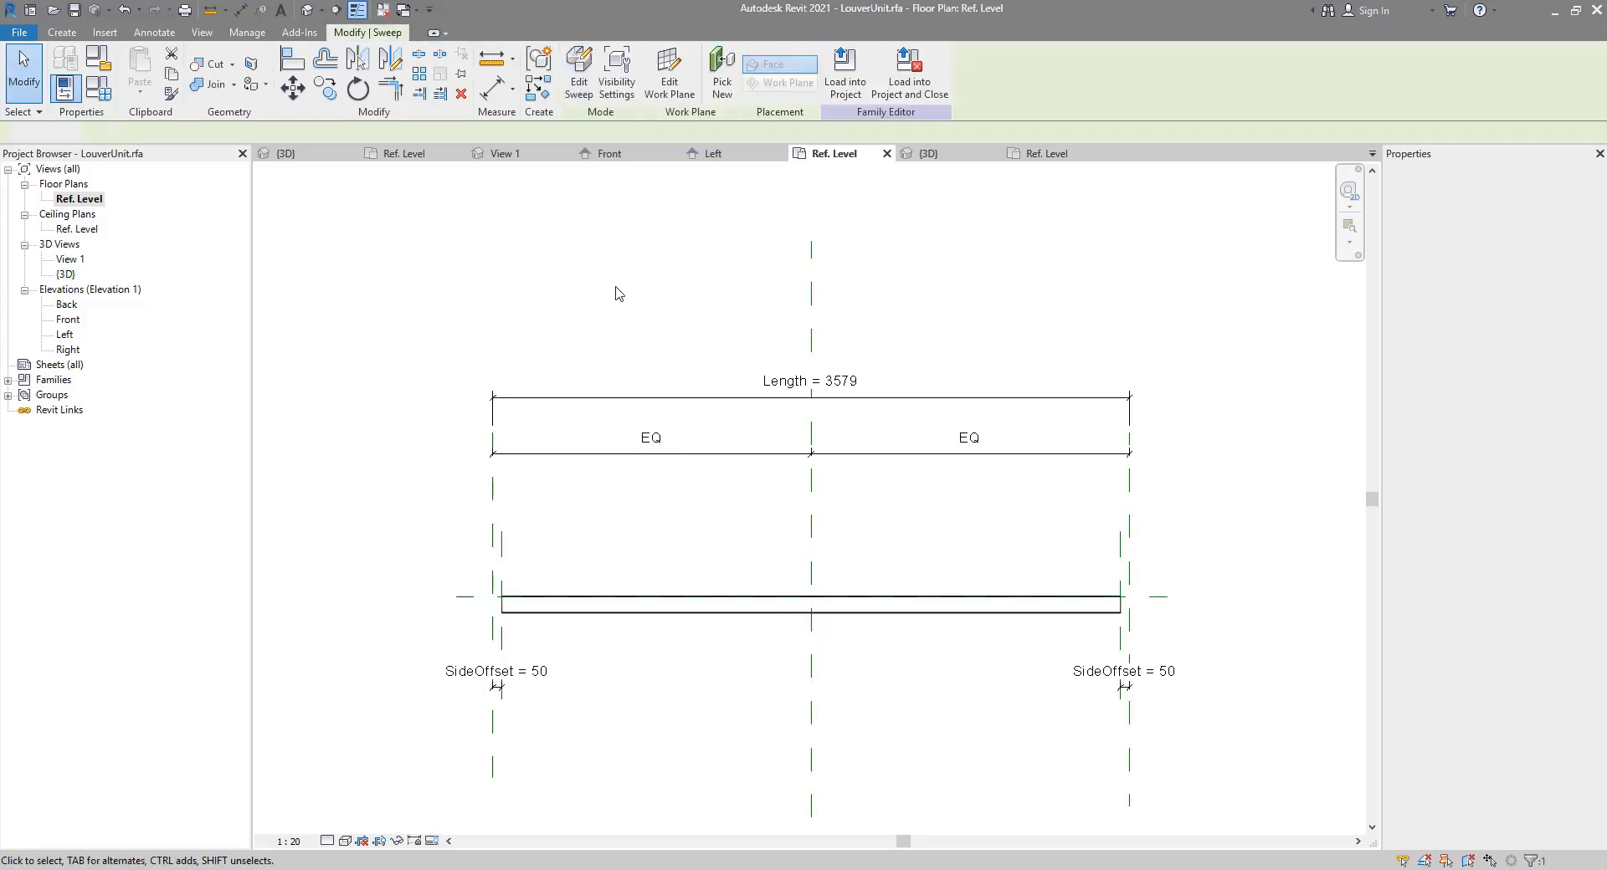
Step: Open the LouverUnit default 3D view, close the inactive views, and view the shortened louver from its other side
{"action": "left_click", "coordinate": [307, 9]}
{"action": "left_click", "coordinate": [382, 9]}
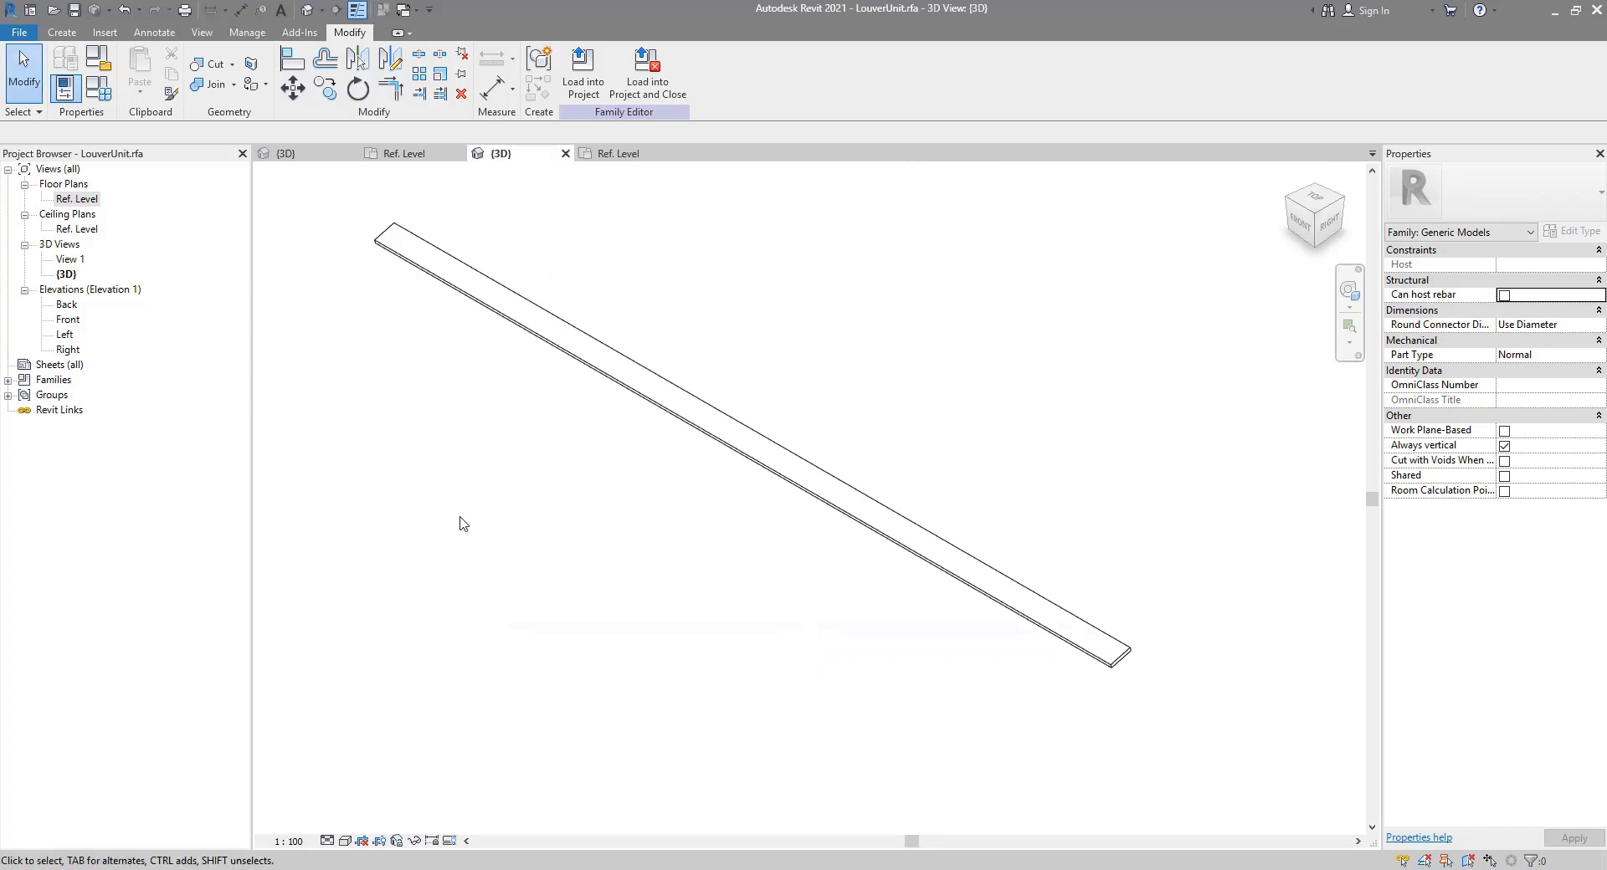
{"action": "middle_click_drag", "start_coordinate": [464, 524], "coordinate": [615, 159], "text": "shift"}
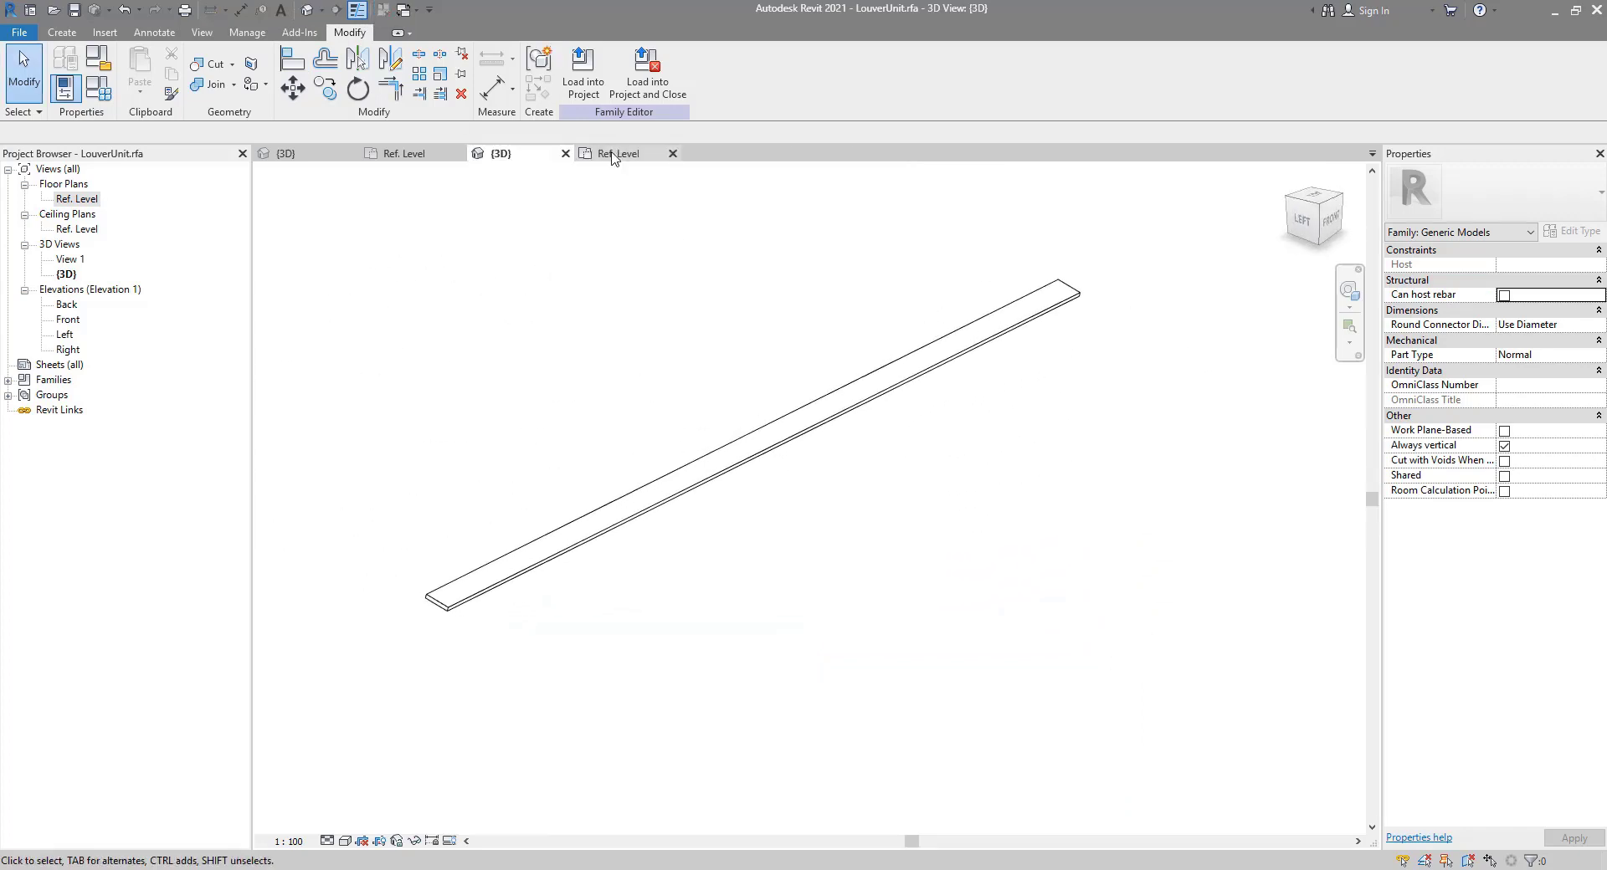
Step: Load the LouverUnit family into Family1 only, leaving FrameProfile.rfa and LouverProfile.rfa unselected
{"action": "left_click", "coordinate": [583, 69]}
{"action": "left_click", "coordinate": [784, 345]}
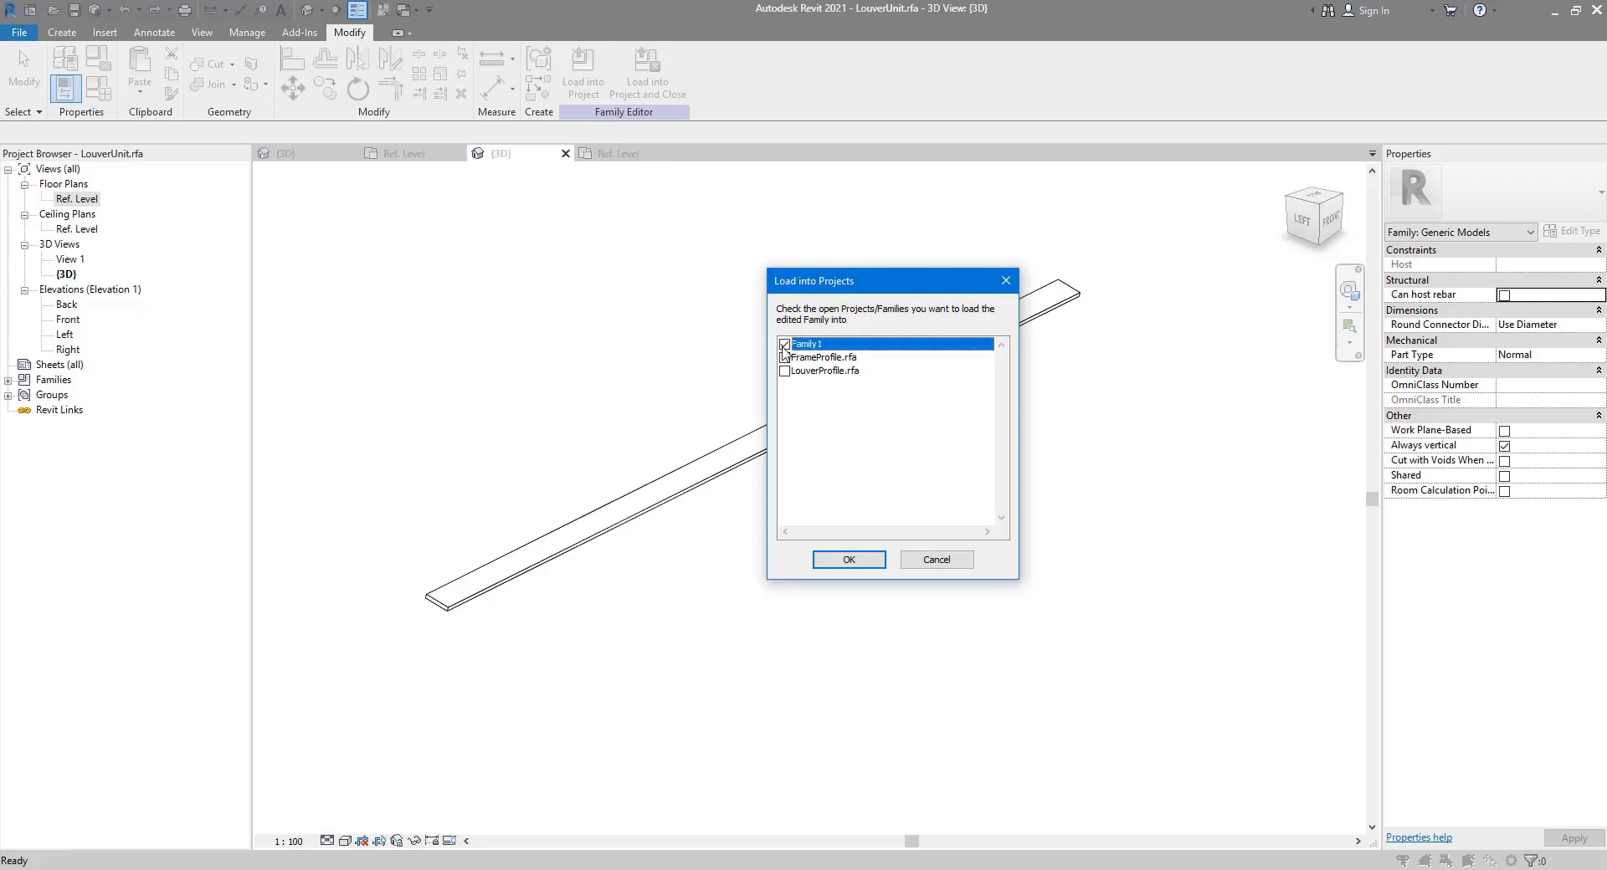
{"action": "left_click", "coordinate": [849, 563]}
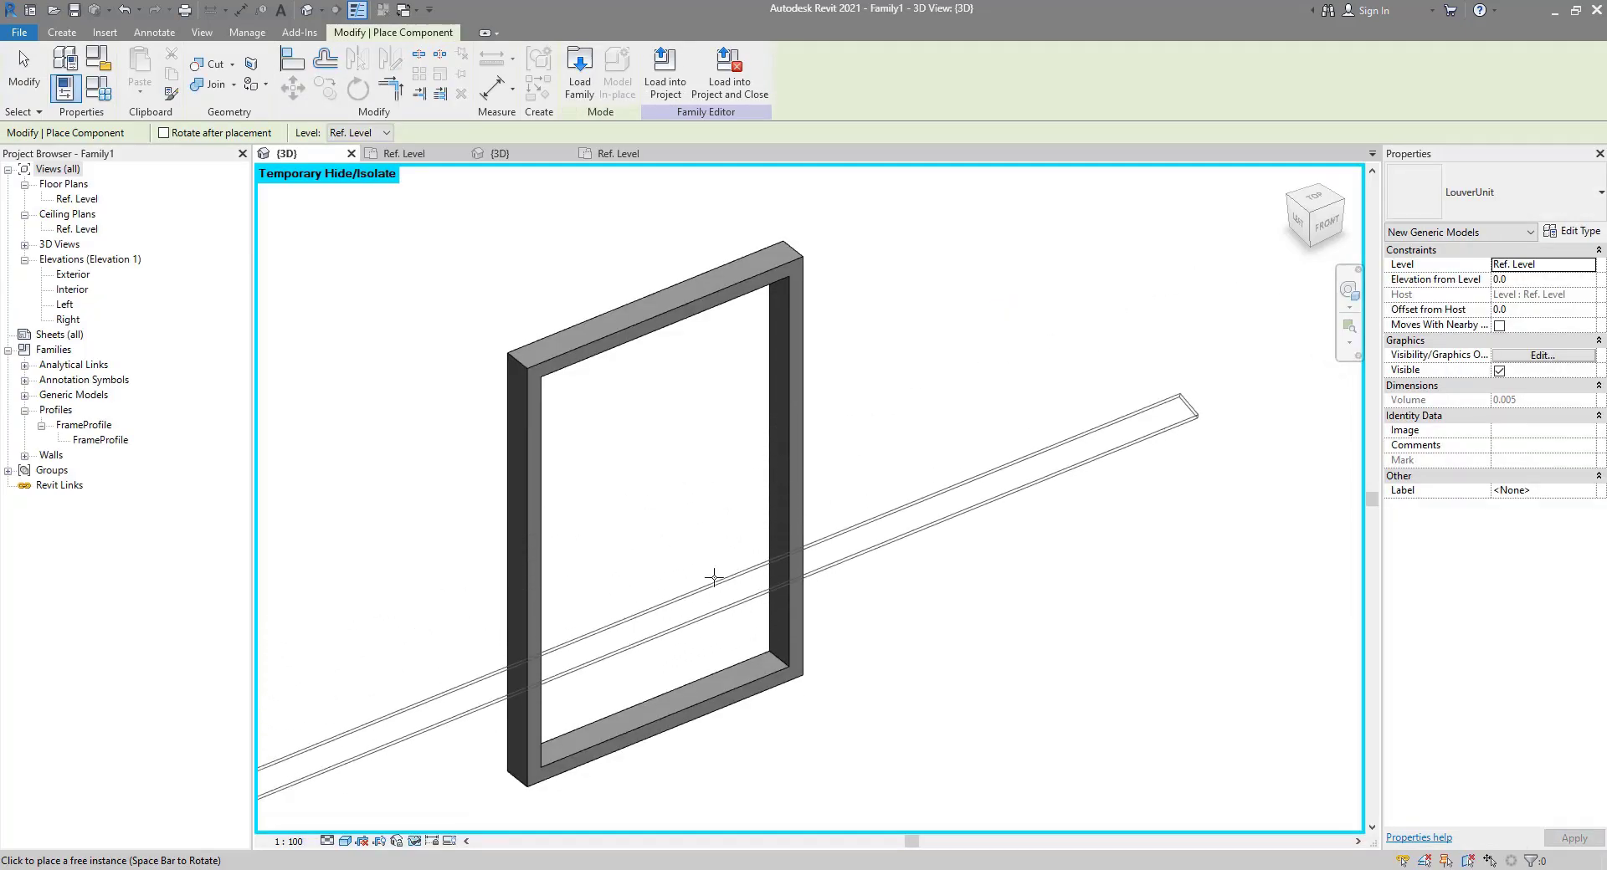
Step: Place a LouverUnit component at the window's centre plane within the wall in Family1's Ref. Level floor plan
{"action": "scroll", "coordinate": [698, 477], "scroll_direction": "down", "scroll_amount": 2}
{"action": "middle_click_drag", "start_coordinate": [698, 477], "coordinate": [723, 436]}
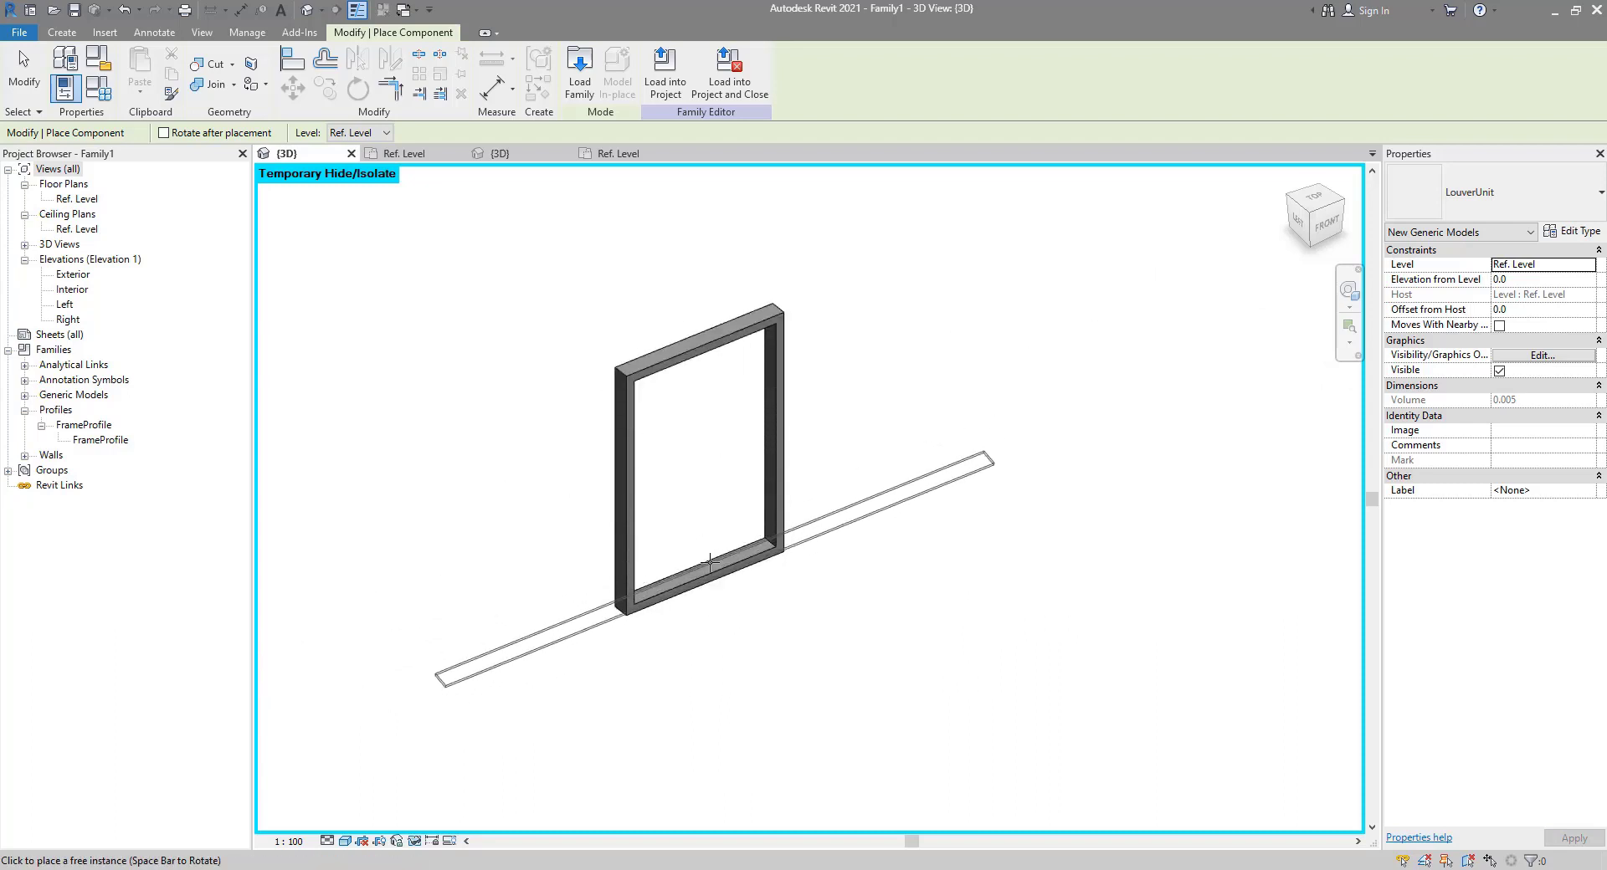
{"action": "double_click", "coordinate": [80, 199]}
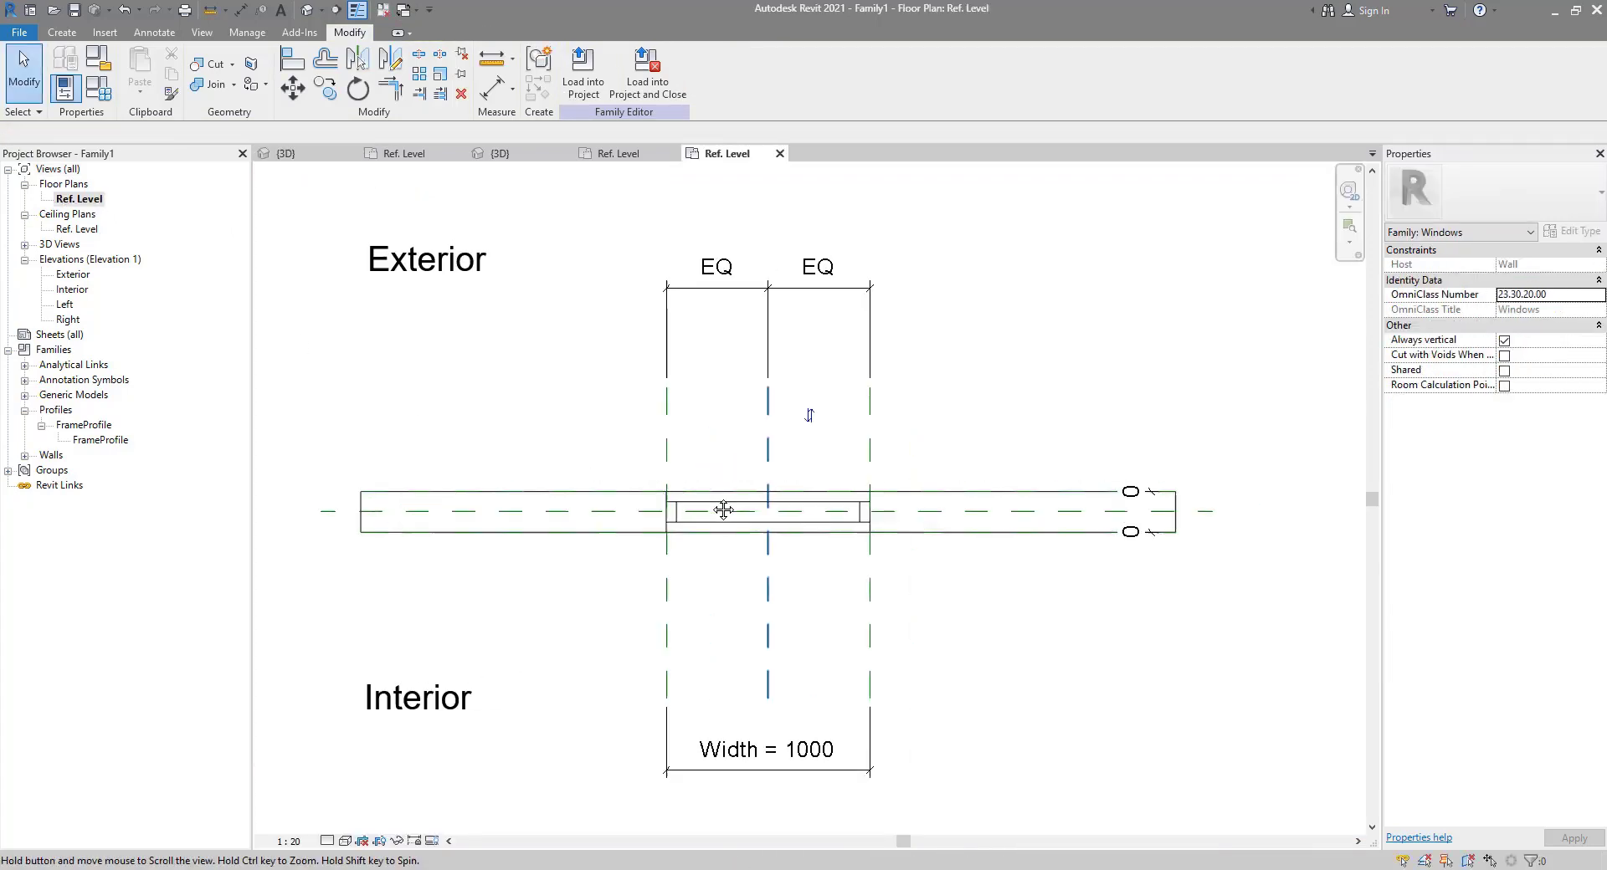
{"action": "scroll", "coordinate": [723, 509], "scroll_direction": "up", "scroll_amount": 2}
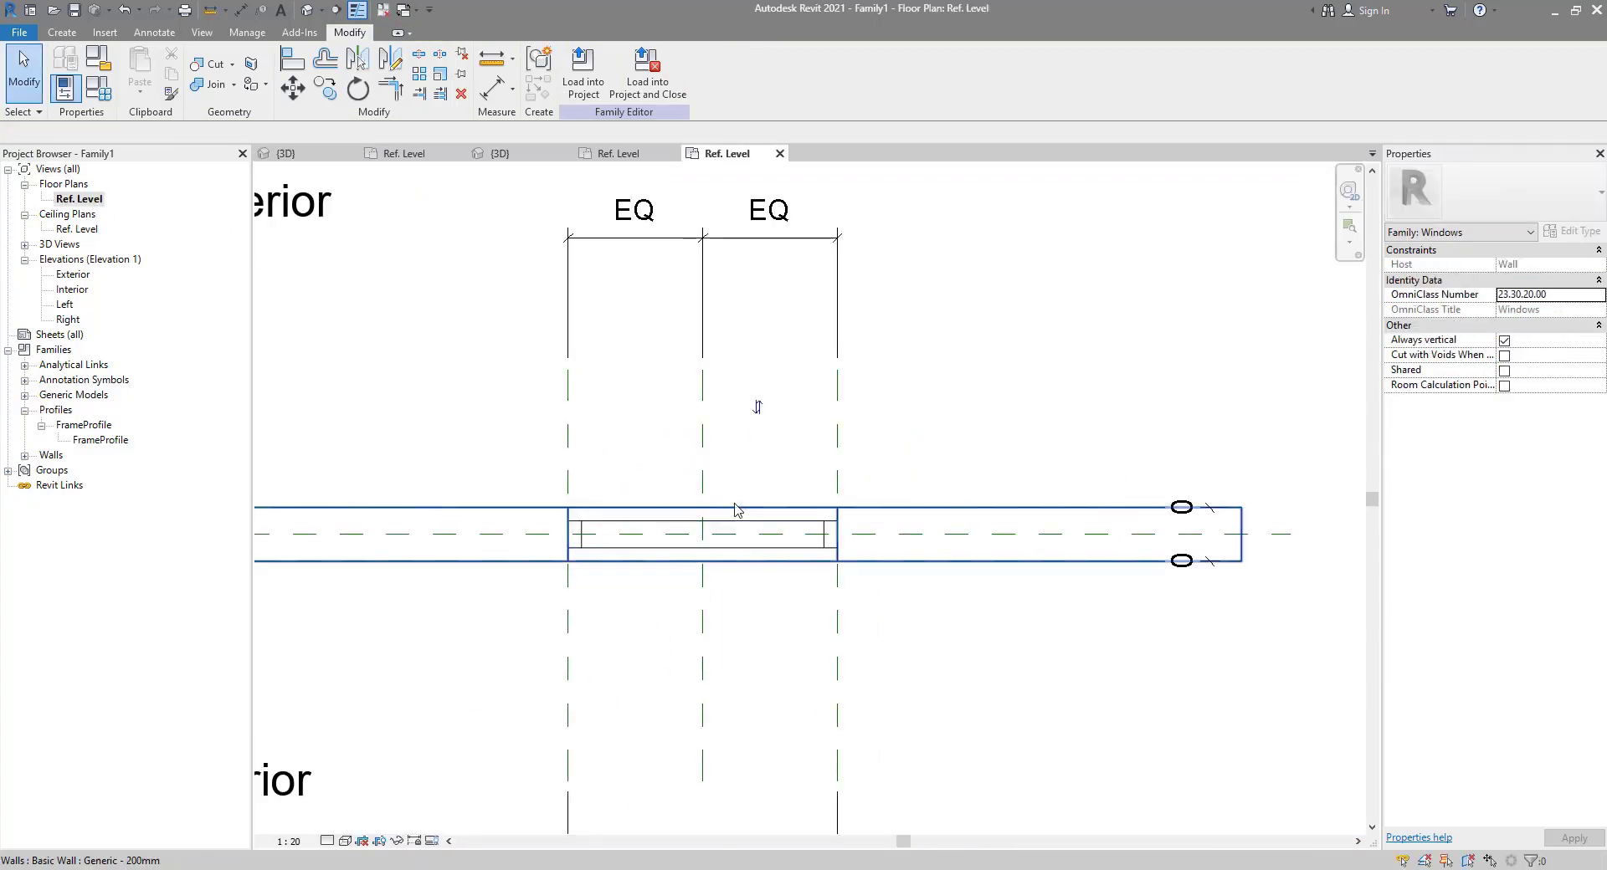
{"action": "left_click", "coordinate": [62, 33]}
{"action": "left_click", "coordinate": [412, 71]}
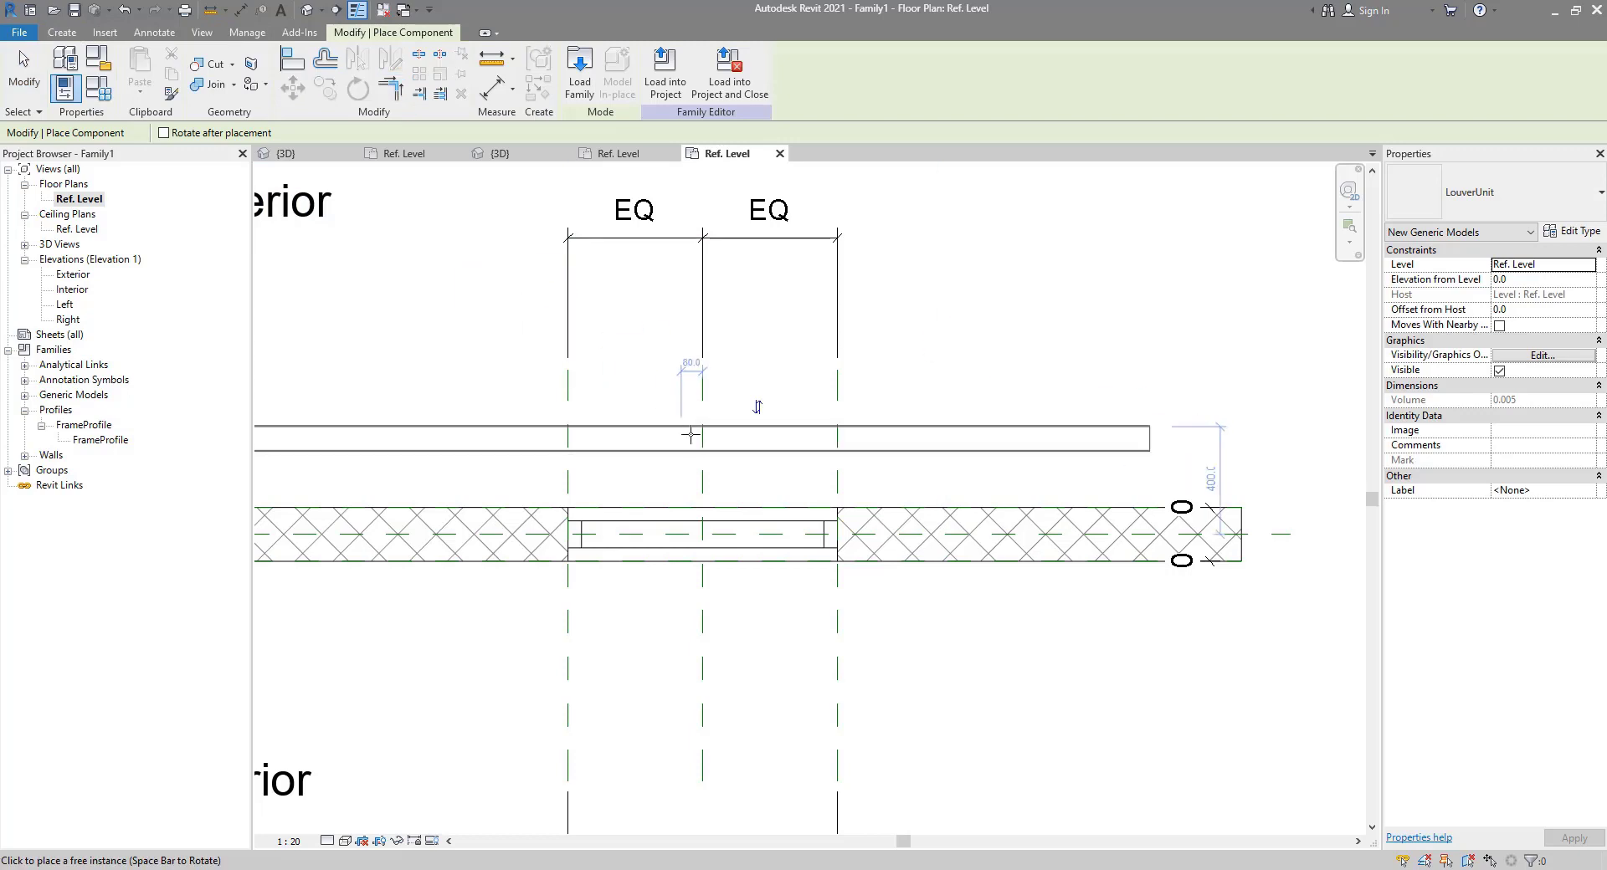
{"action": "left_click", "coordinate": [705, 528]}
{"action": "scroll", "coordinate": [702, 532], "scroll_direction": "up", "scroll_amount": 3}
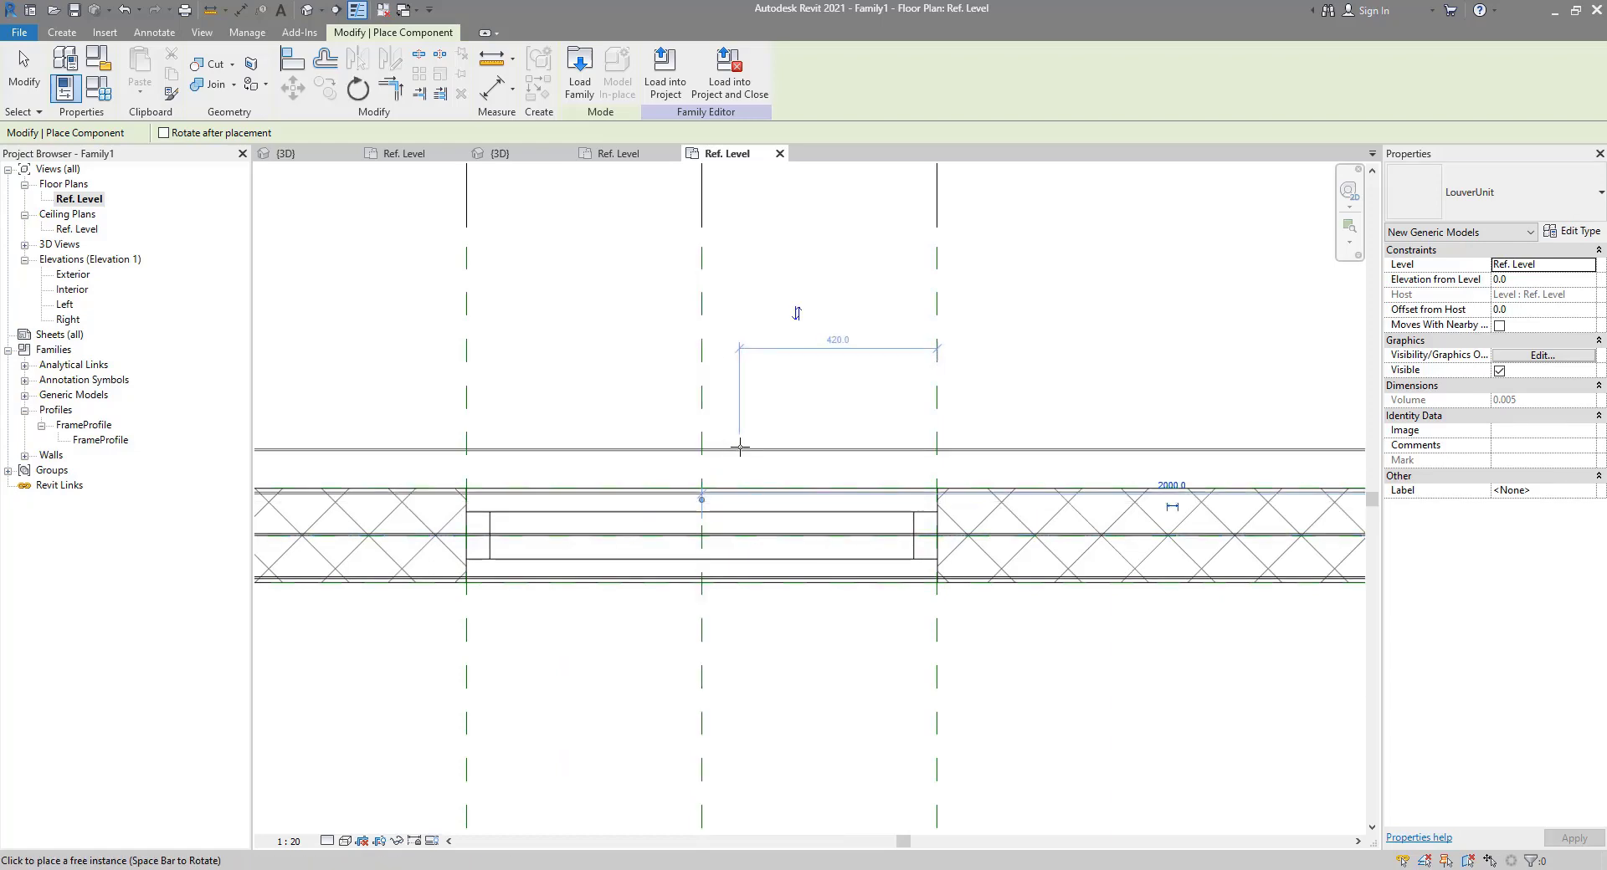
Step: End component placement and save the window family as MainWindow in the REVIT folder
{"action": "key", "text": "Escape"}
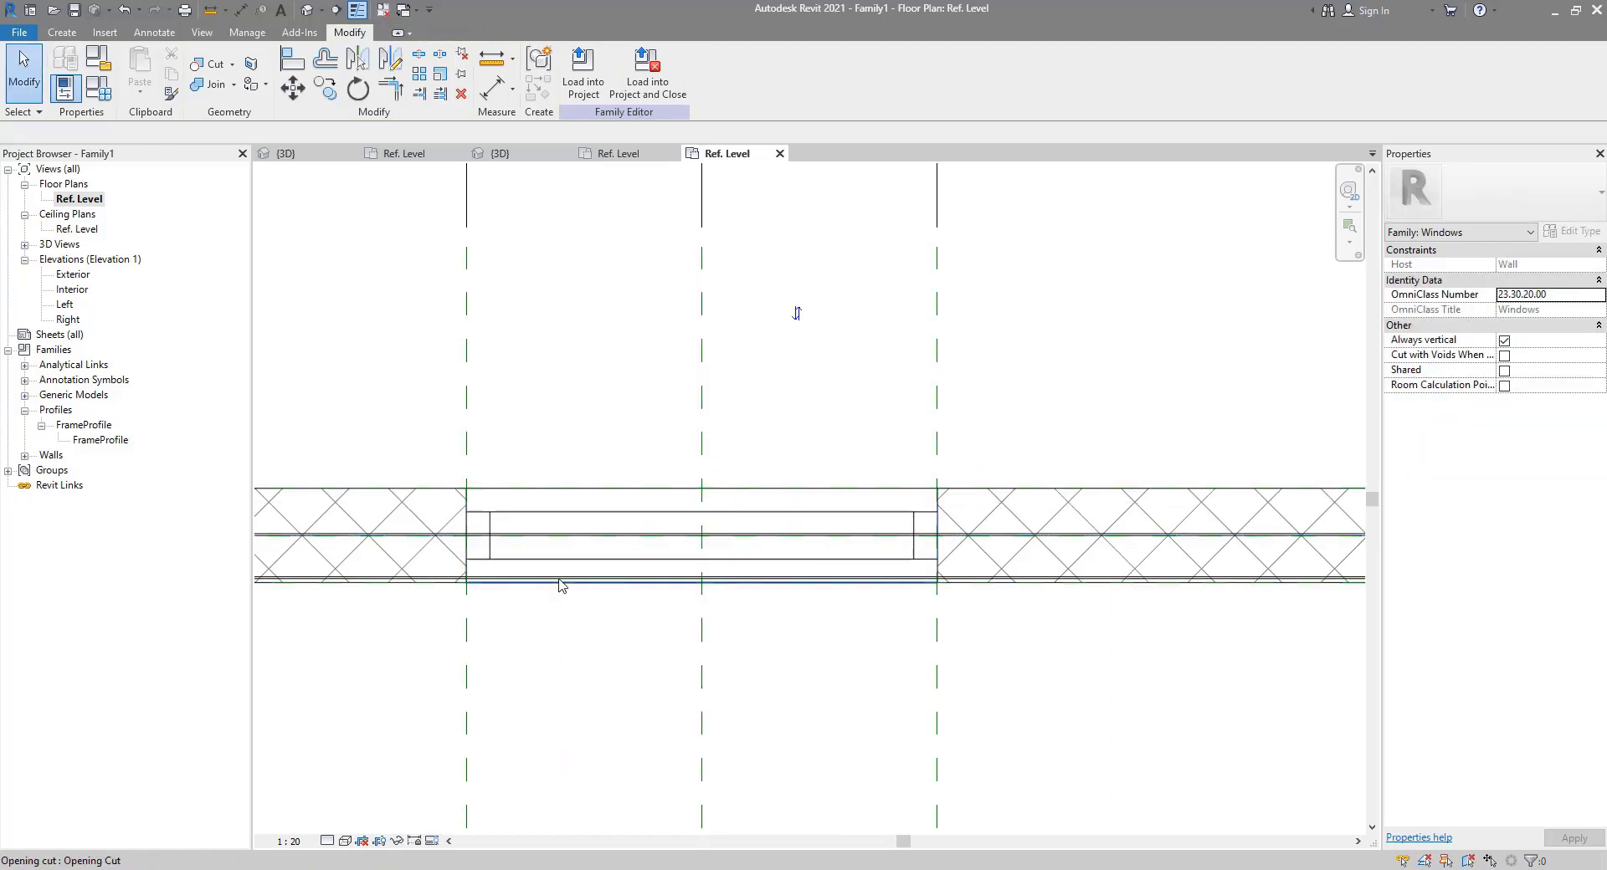
{"action": "scroll", "coordinate": [634, 549], "scroll_direction": "down", "scroll_amount": 3}
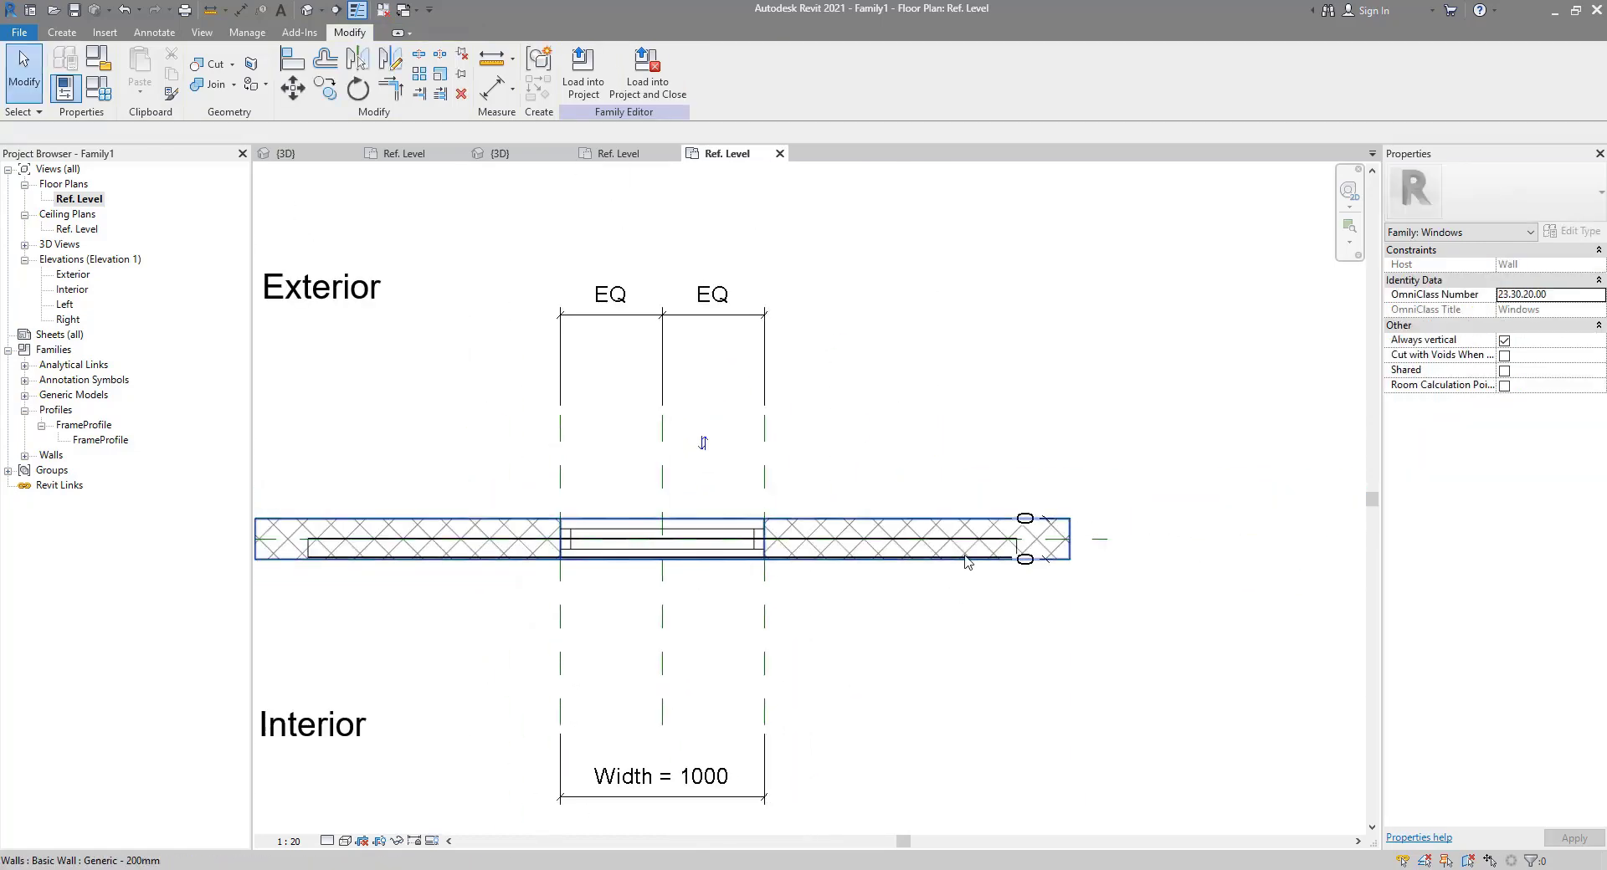
{"action": "middle_click_drag", "start_coordinate": [766, 581], "coordinate": [853, 595]}
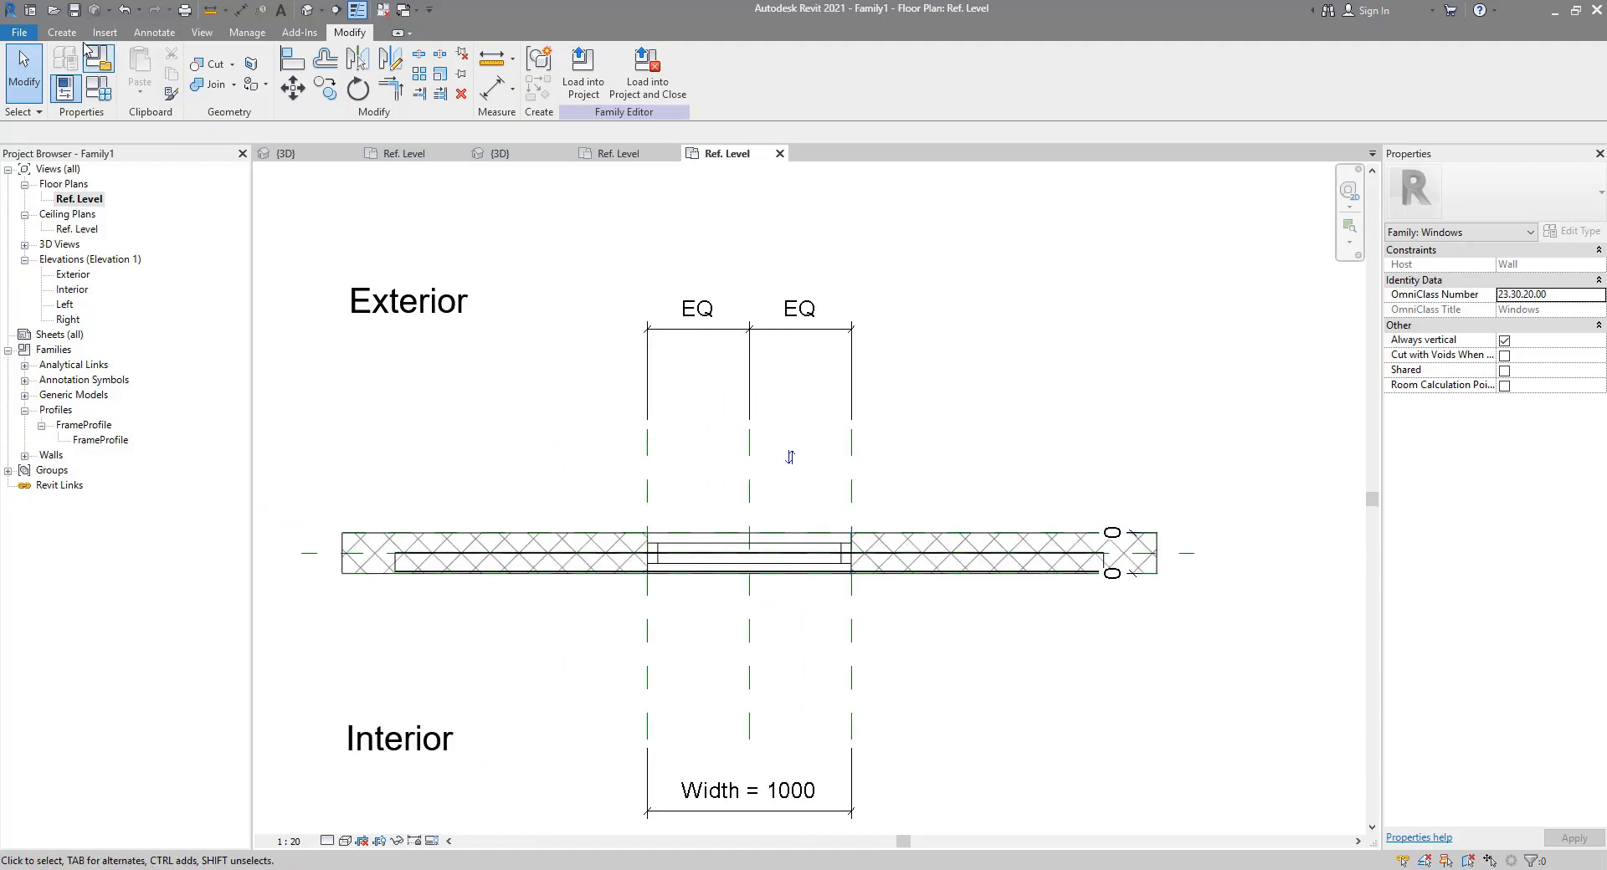
{"action": "left_click", "coordinate": [74, 10]}
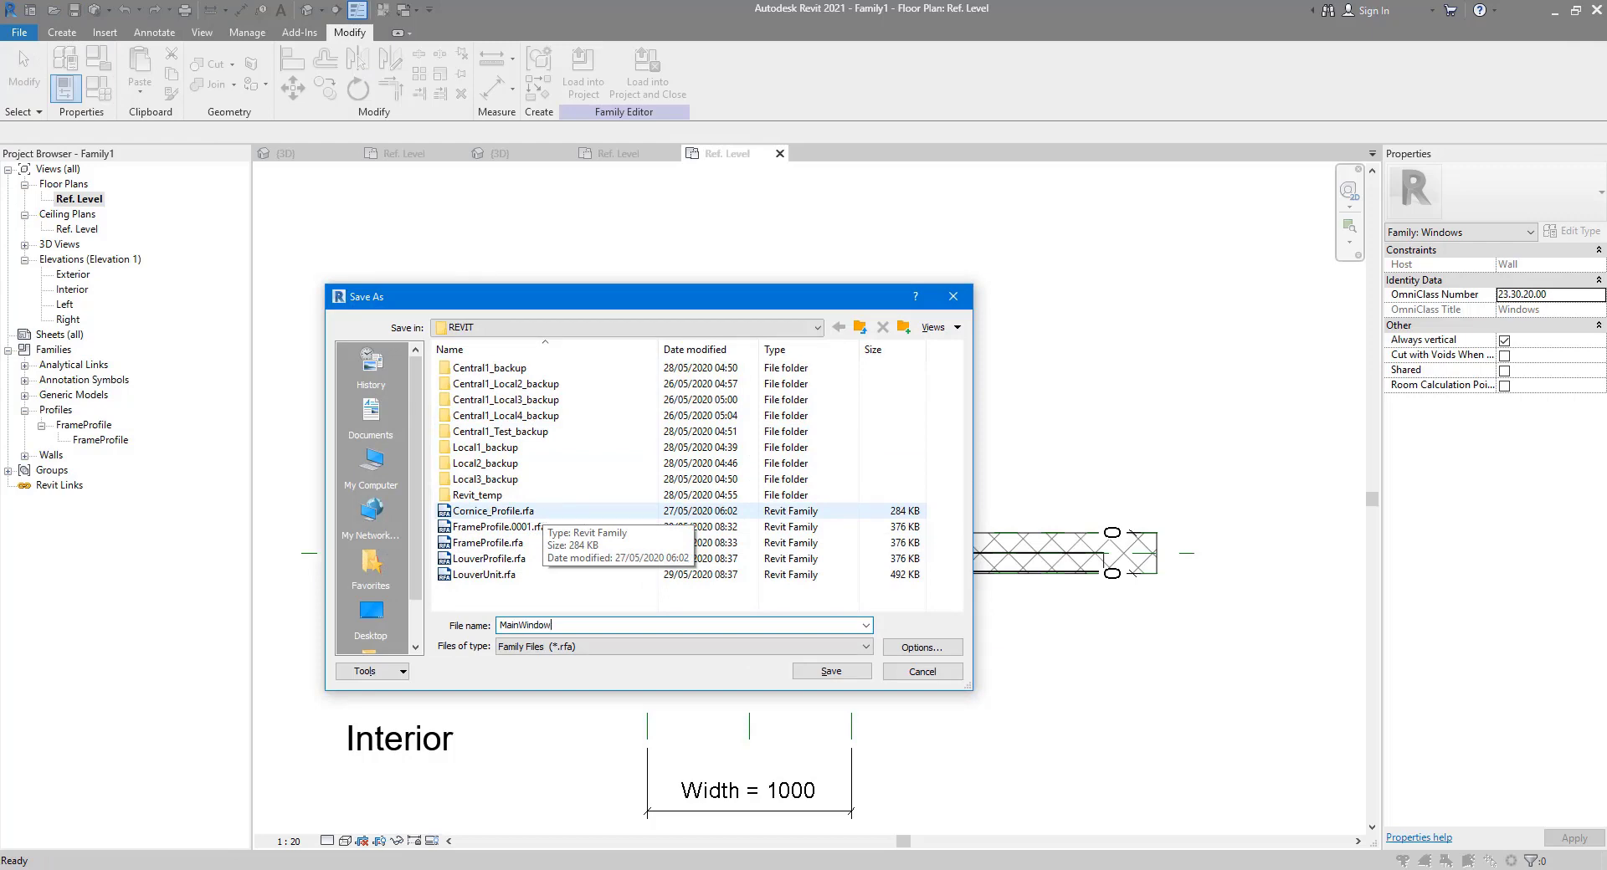
{"action": "key", "text": "Return"}
Step: Check how the placed LouverUnit sits in the wall thickness, and switch to the Ref. Level plan of LouverProfile.rfa
{"action": "scroll", "coordinate": [688, 559], "scroll_direction": "up", "scroll_amount": 2}
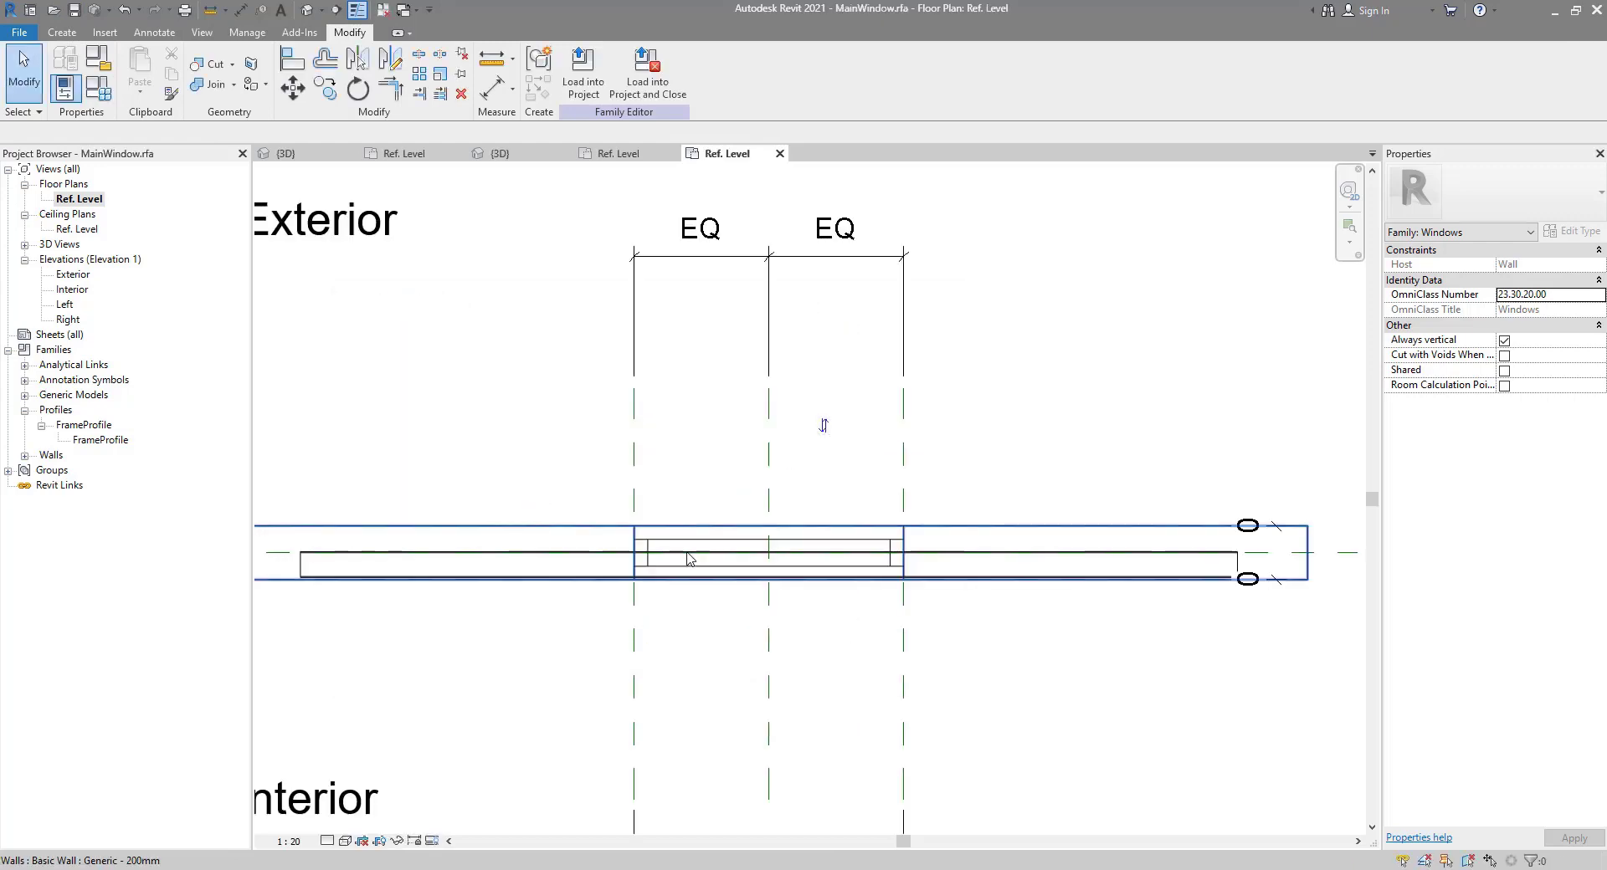
{"action": "left_click", "coordinate": [688, 559]}
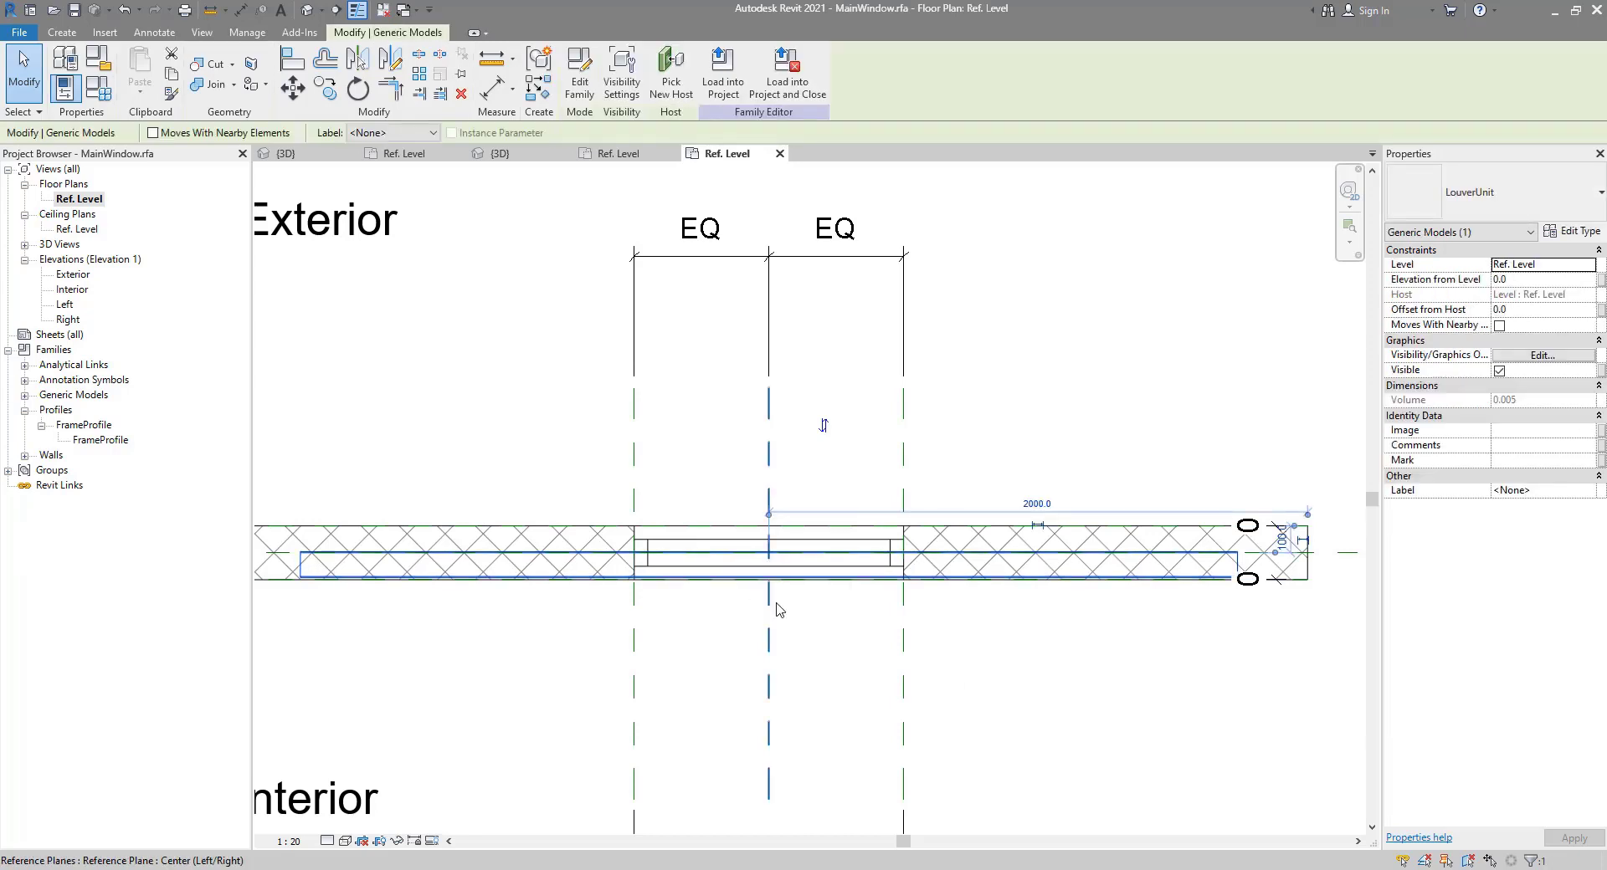
{"action": "middle_click_drag", "start_coordinate": [751, 573], "coordinate": [812, 583]}
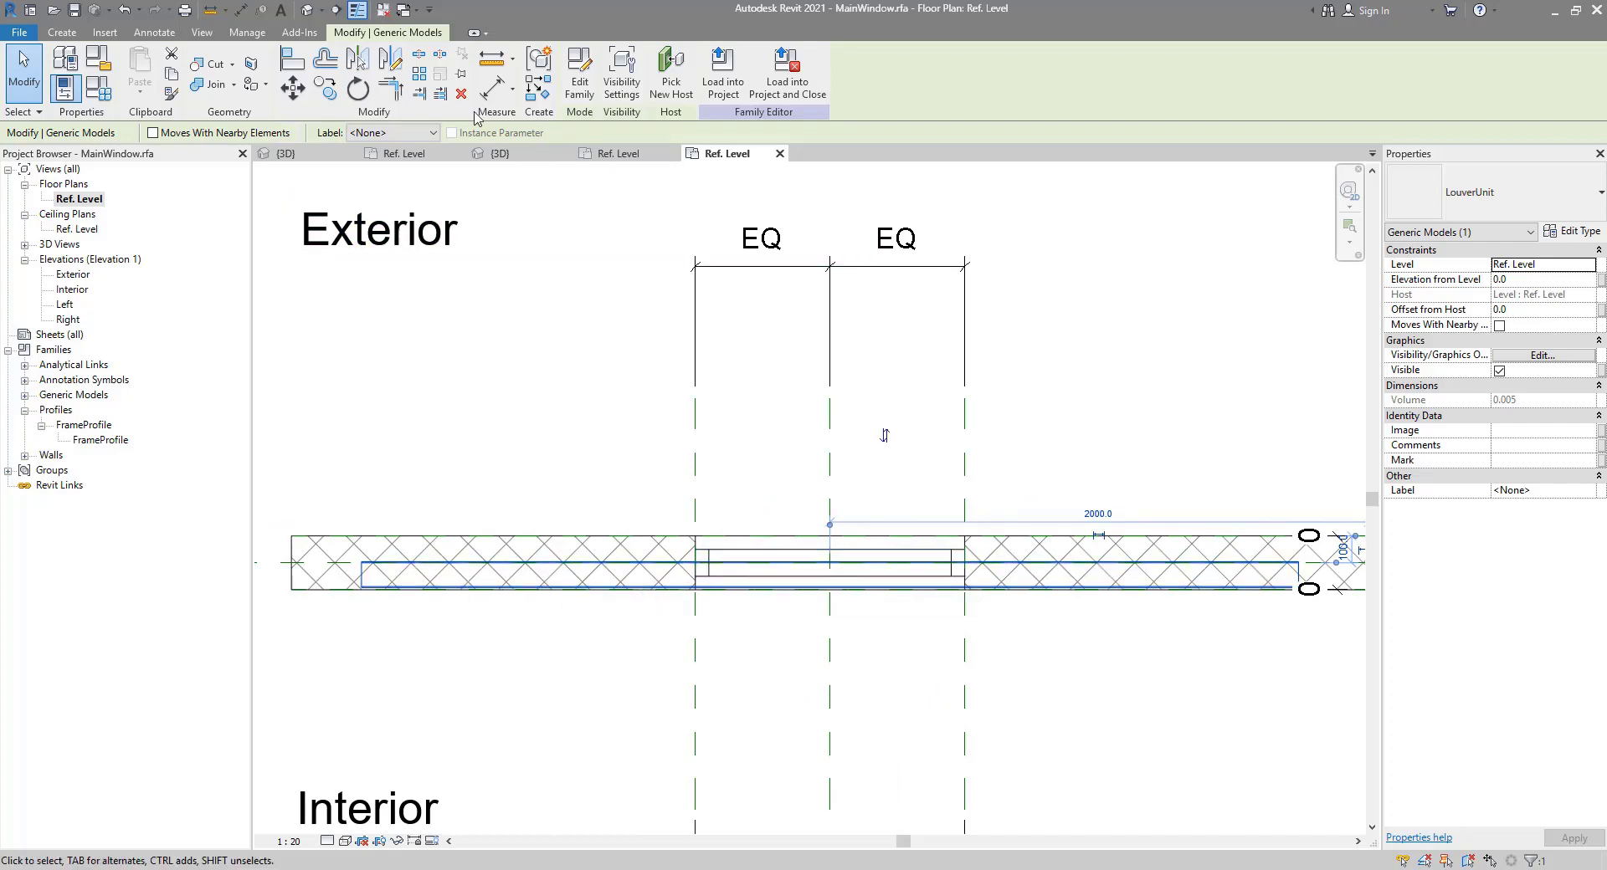
{"action": "left_click", "coordinate": [378, 11]}
{"action": "left_click", "coordinate": [405, 10]}
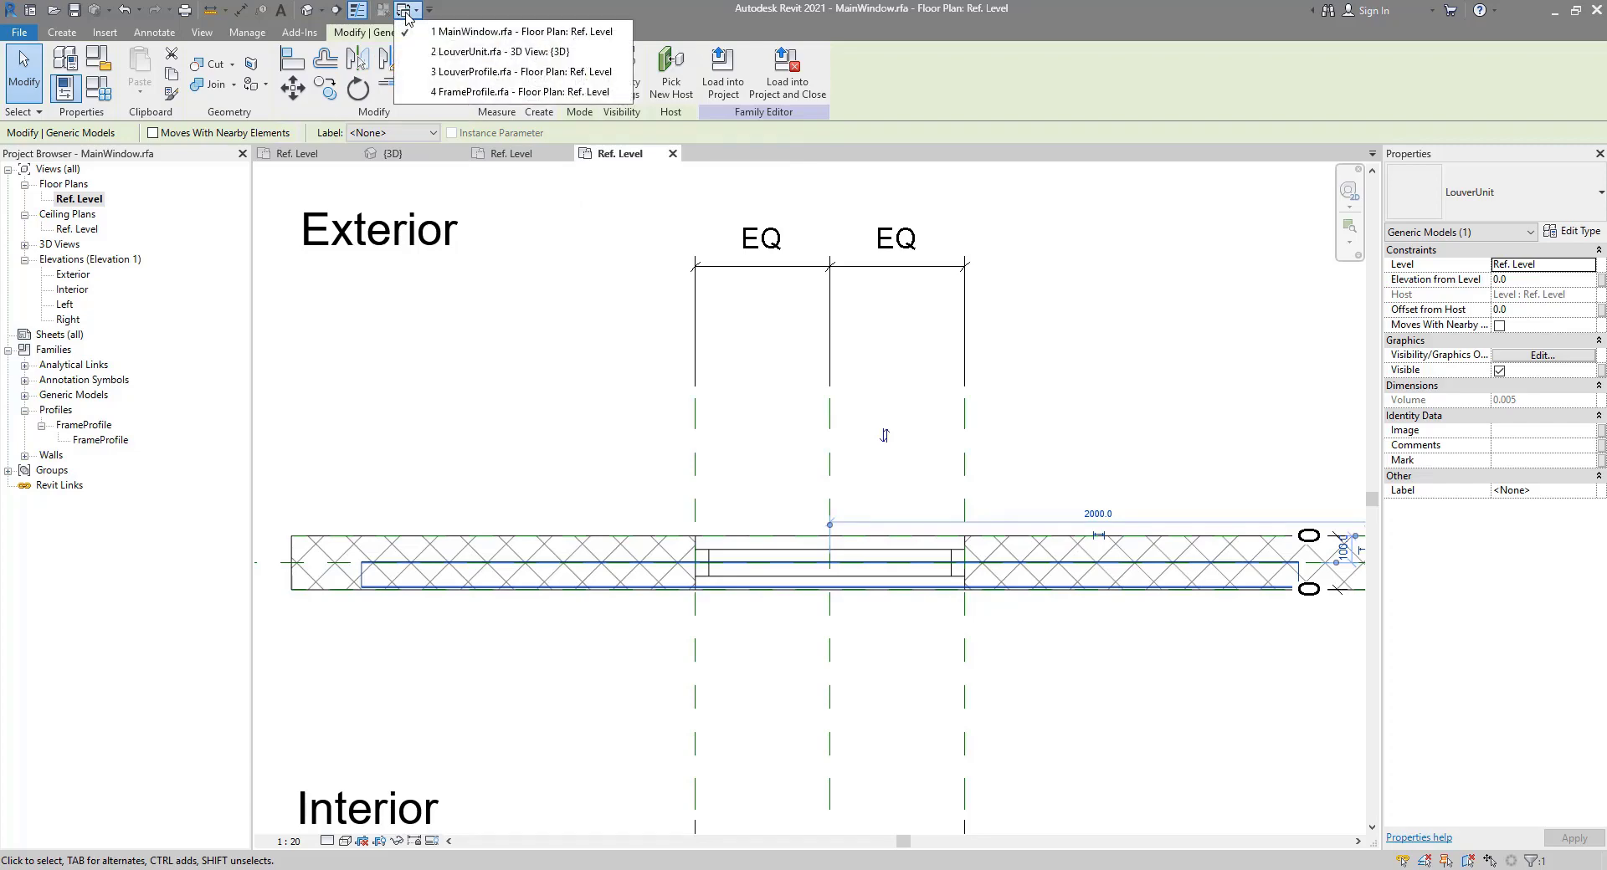
{"action": "left_click", "coordinate": [502, 71]}
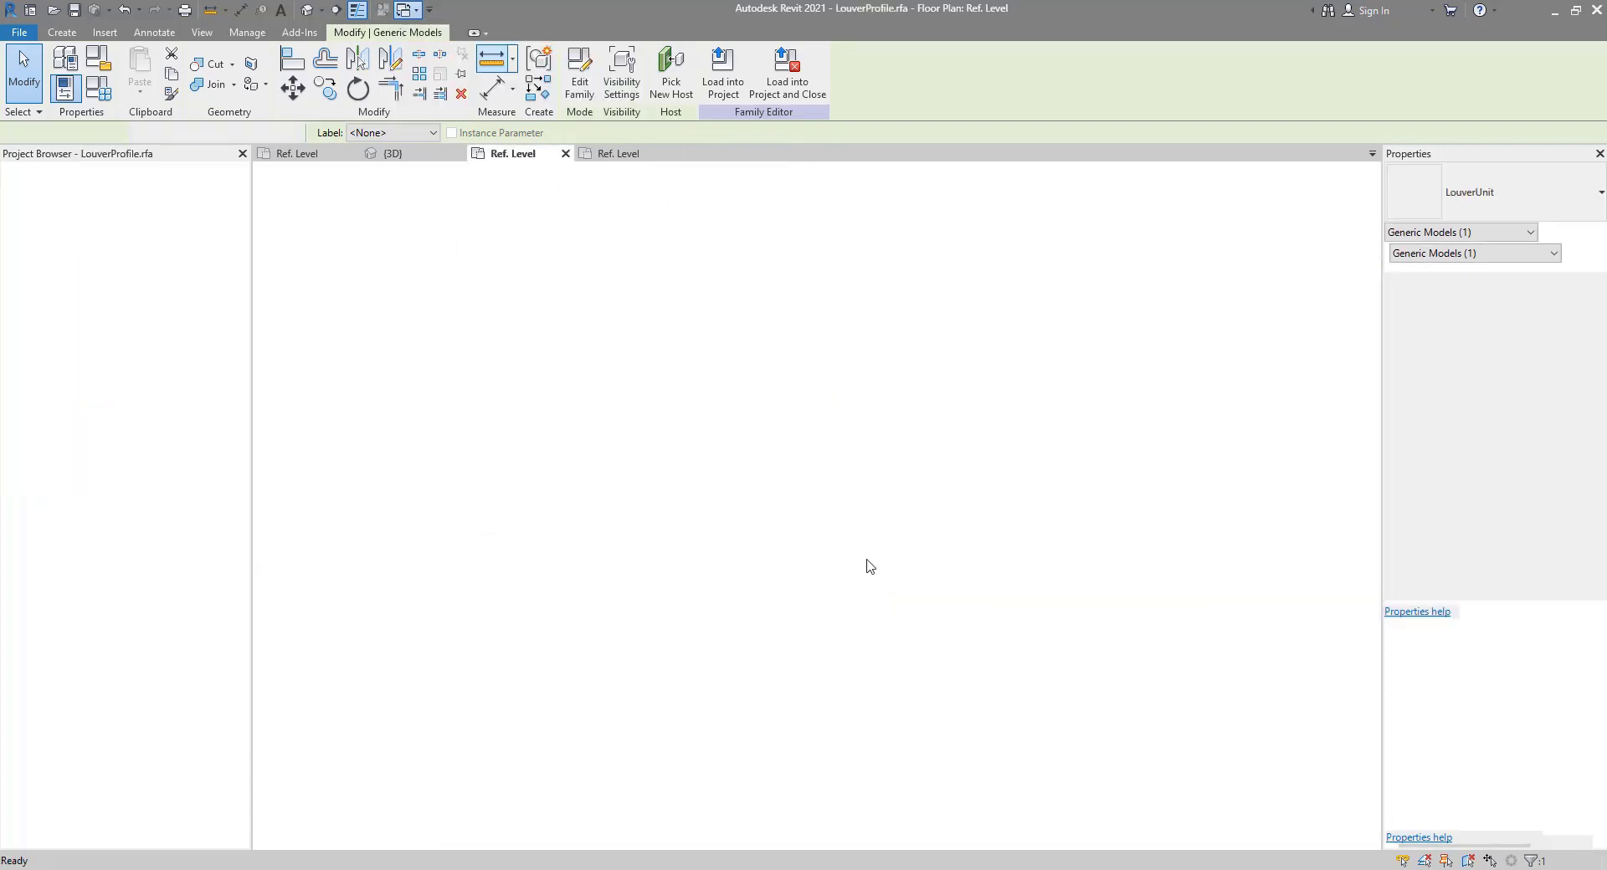
Step: Move the whole tilted louver profile horizontally to centre it on the vertical reference plane
{"action": "key", "text": "Tab"}
{"action": "left_click", "coordinate": [554, 472]}
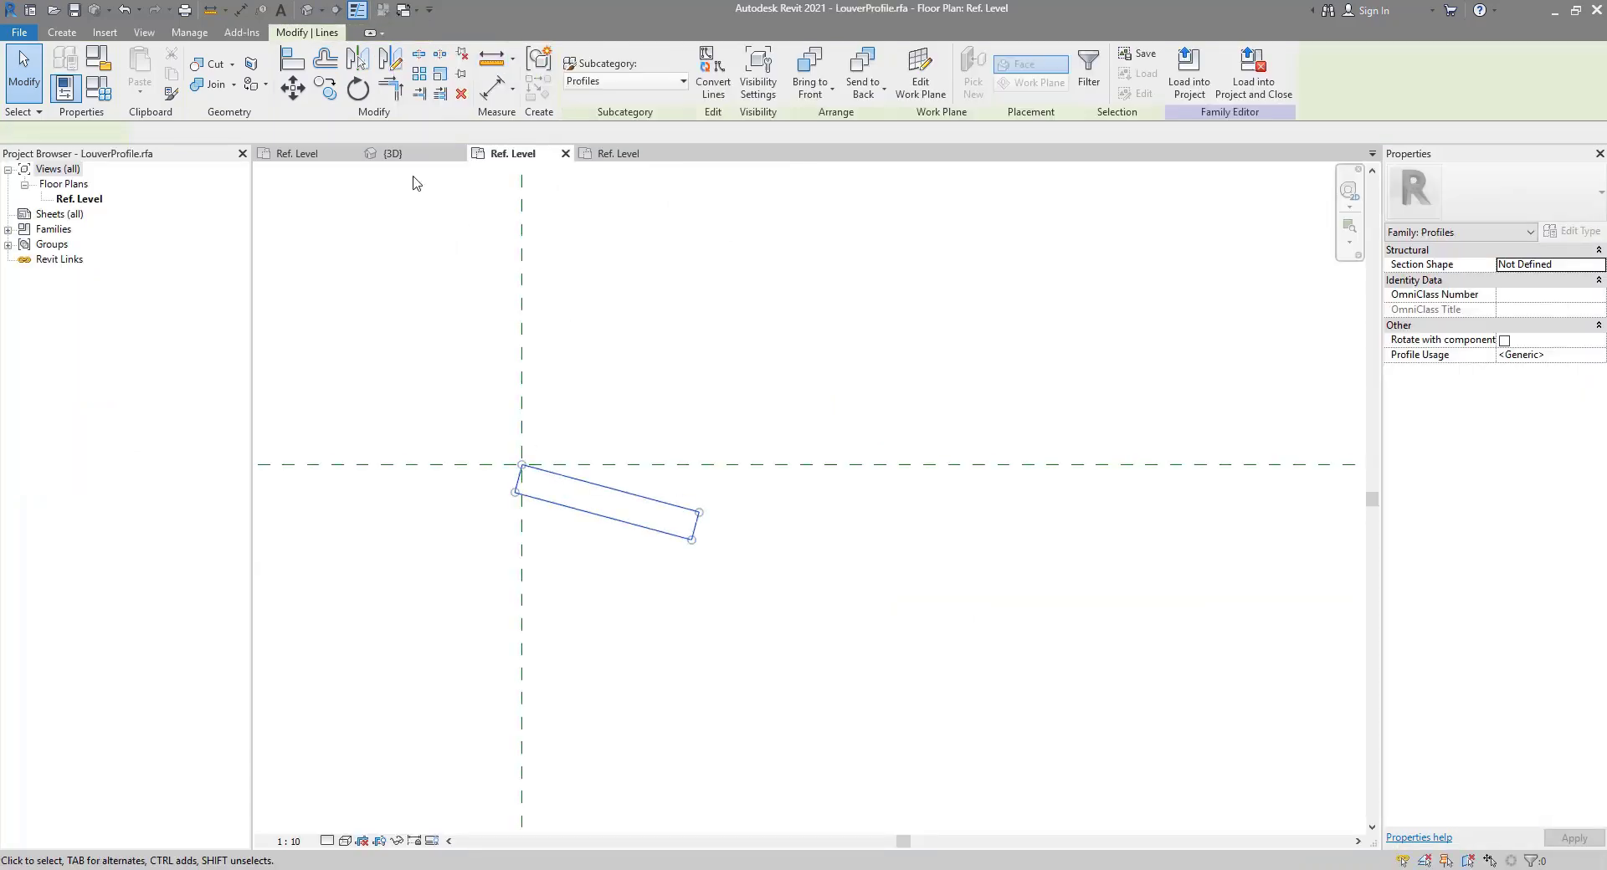
{"action": "left_click", "coordinate": [293, 87]}
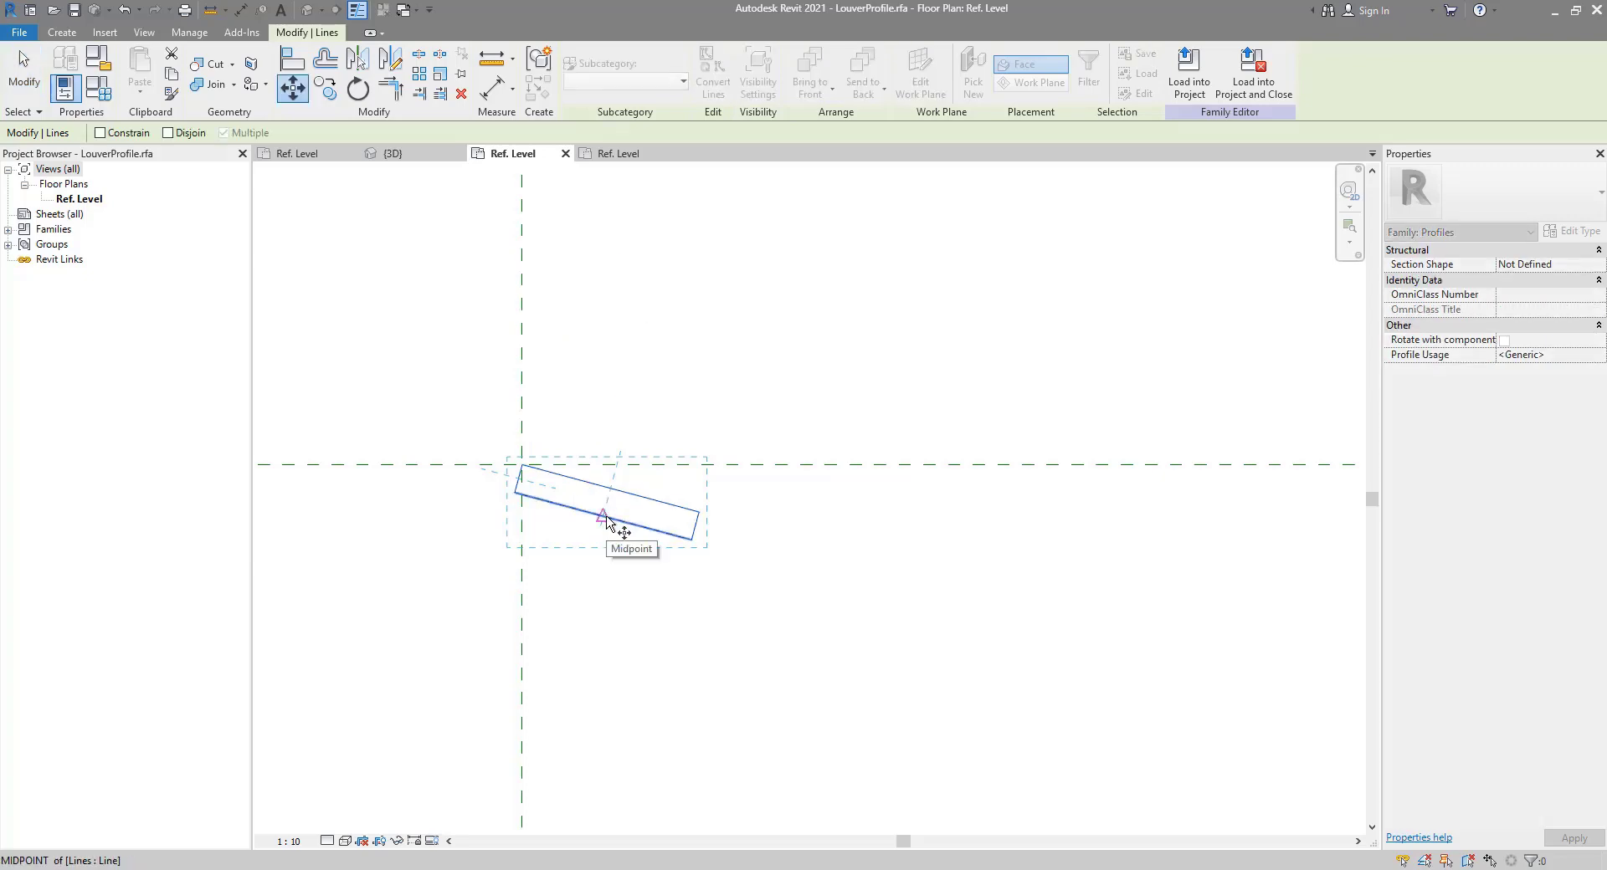
{"action": "left_click", "coordinate": [540, 519]}
{"action": "left_click", "coordinate": [460, 518]}
{"action": "key", "text": "Escape"}
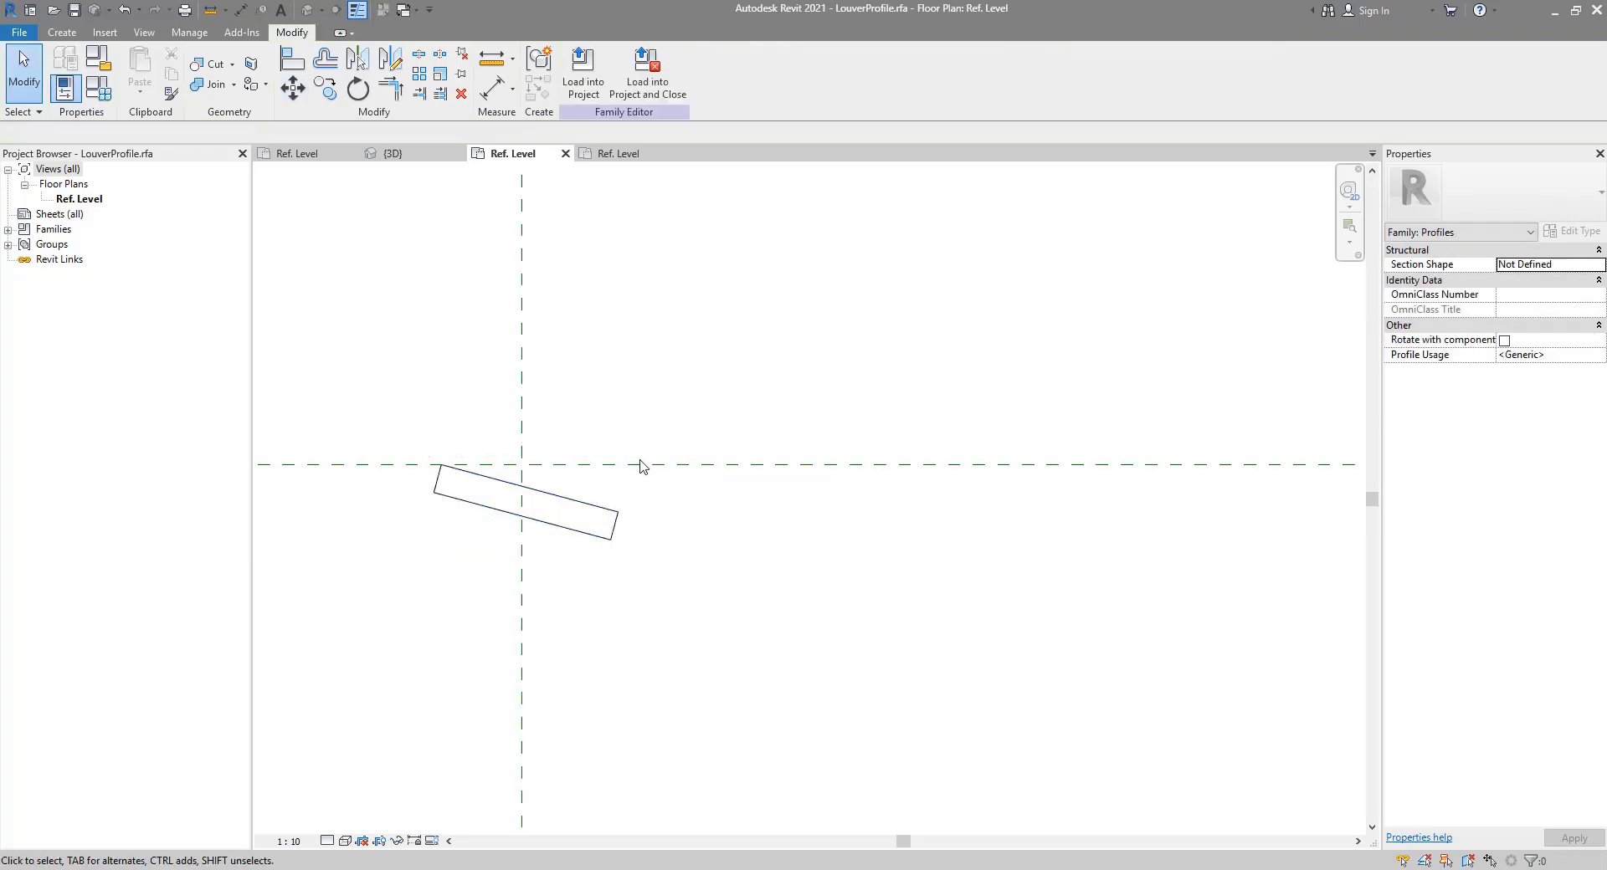
Step: Load the edited LouverProfile into LouverUnit.rfa only, overwriting the existing version
{"action": "left_click", "coordinate": [583, 72]}
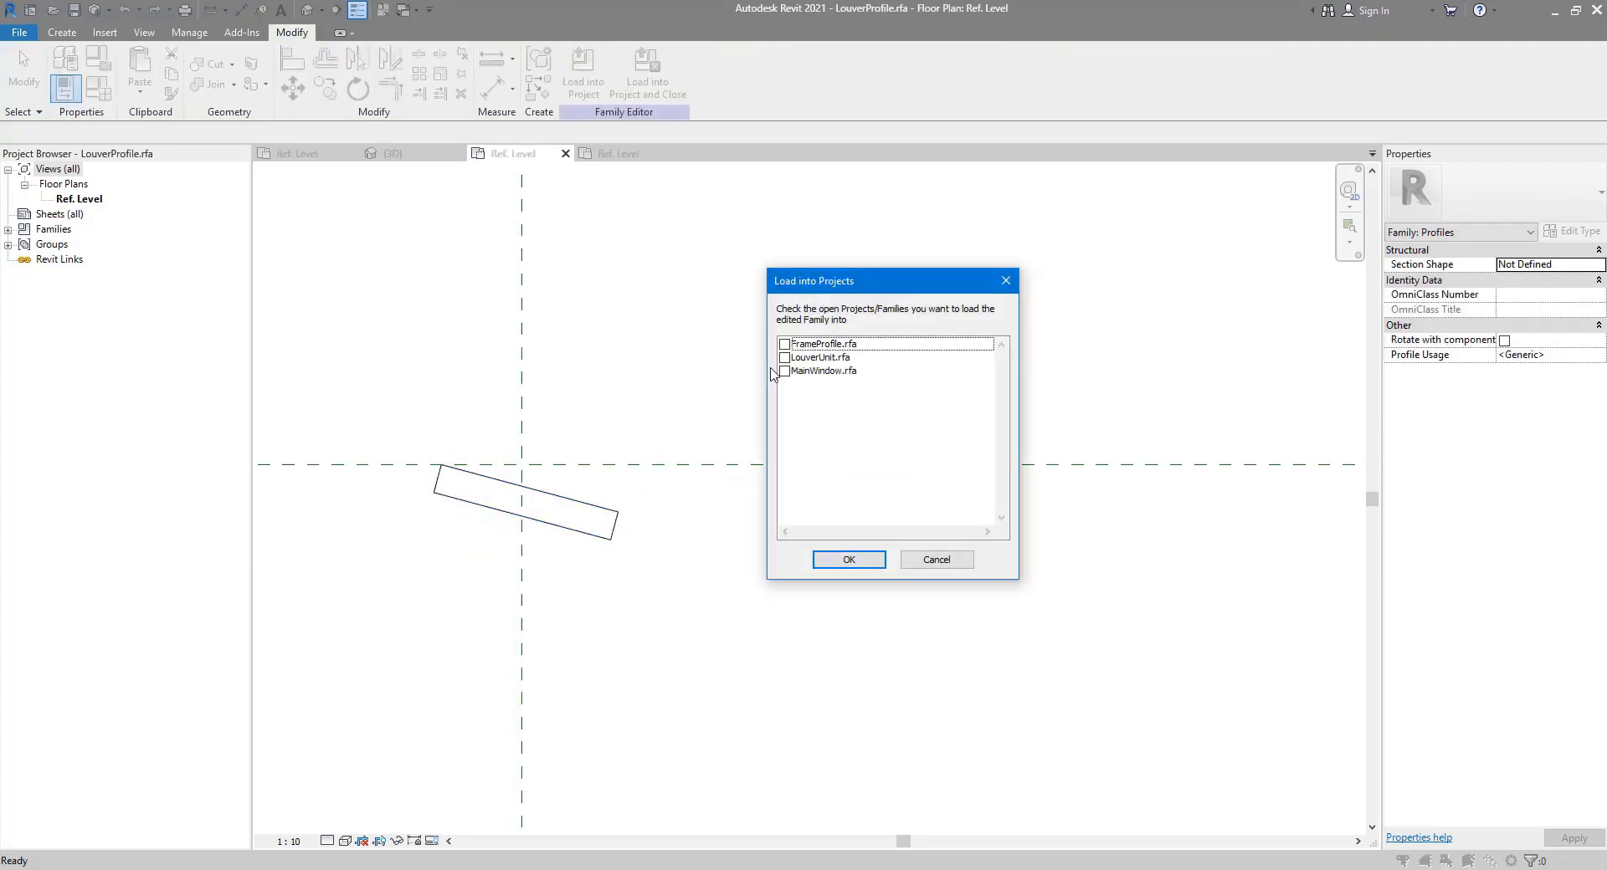
{"action": "left_click", "coordinate": [785, 358]}
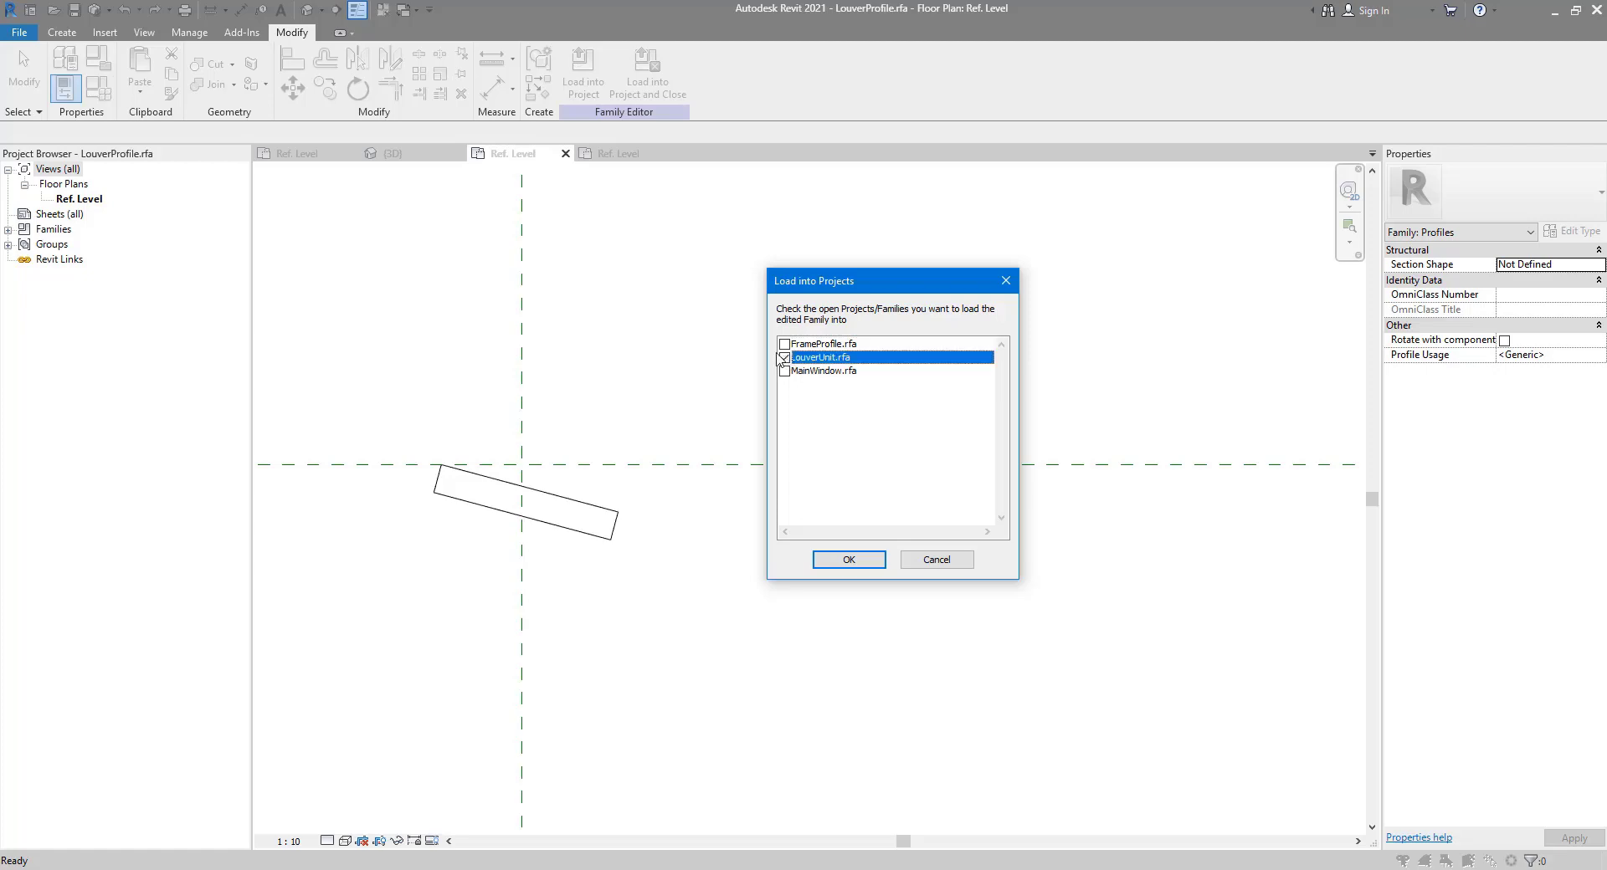
{"action": "left_click", "coordinate": [837, 560]}
{"action": "left_click", "coordinate": [744, 393]}
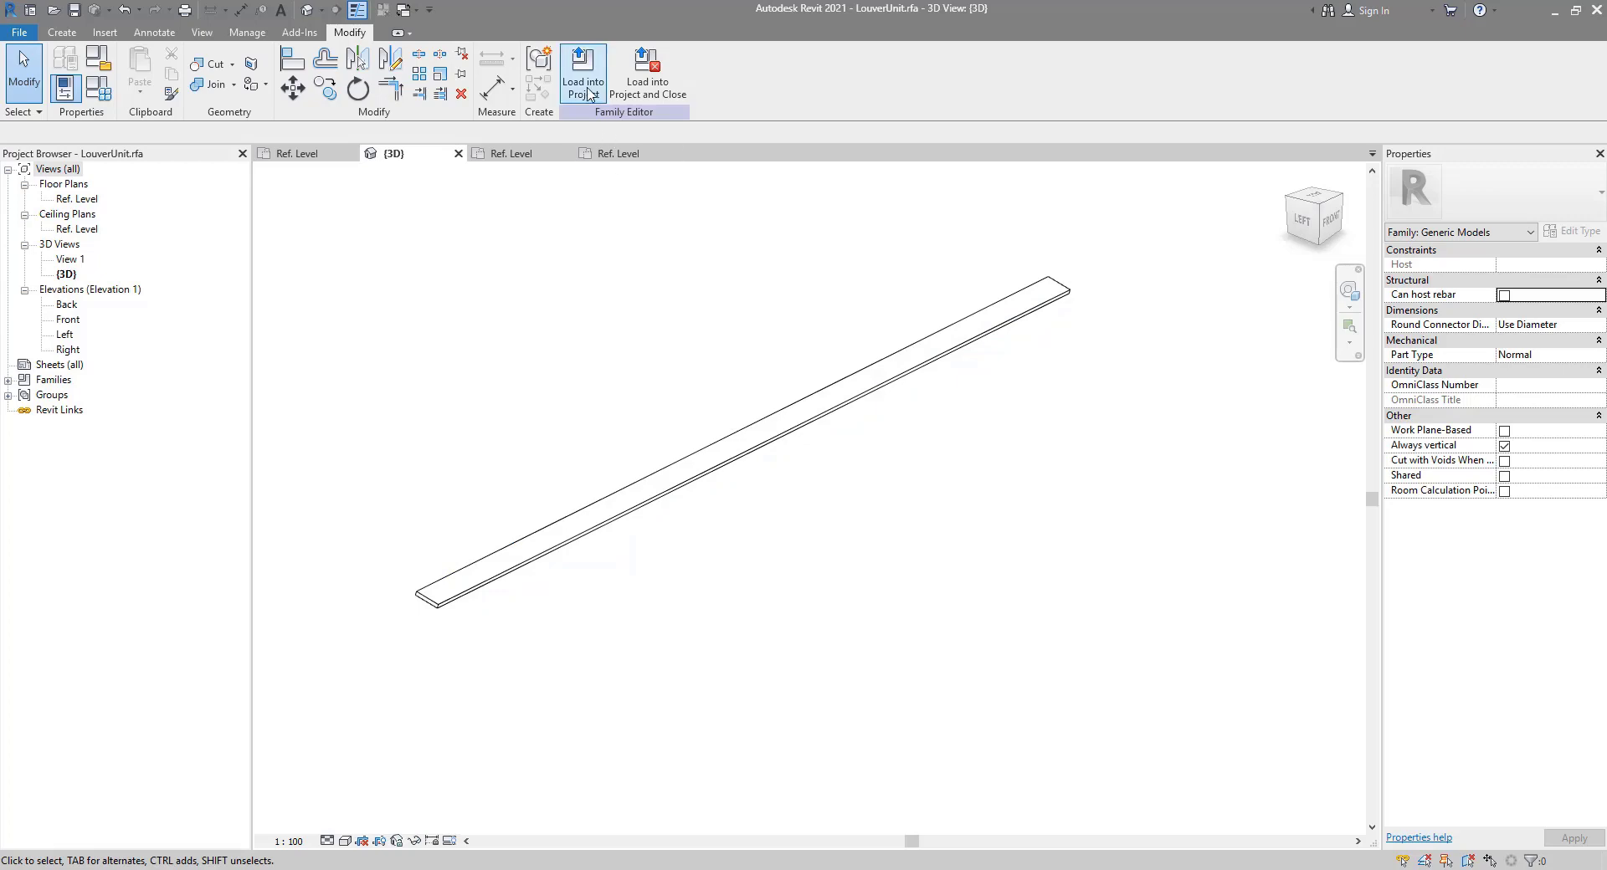
Step: Load the updated LouverUnit family into MainWindow.rfa only, overwriting the existing version without its parameter values
{"action": "left_click", "coordinate": [583, 76]}
{"action": "left_click", "coordinate": [785, 371]}
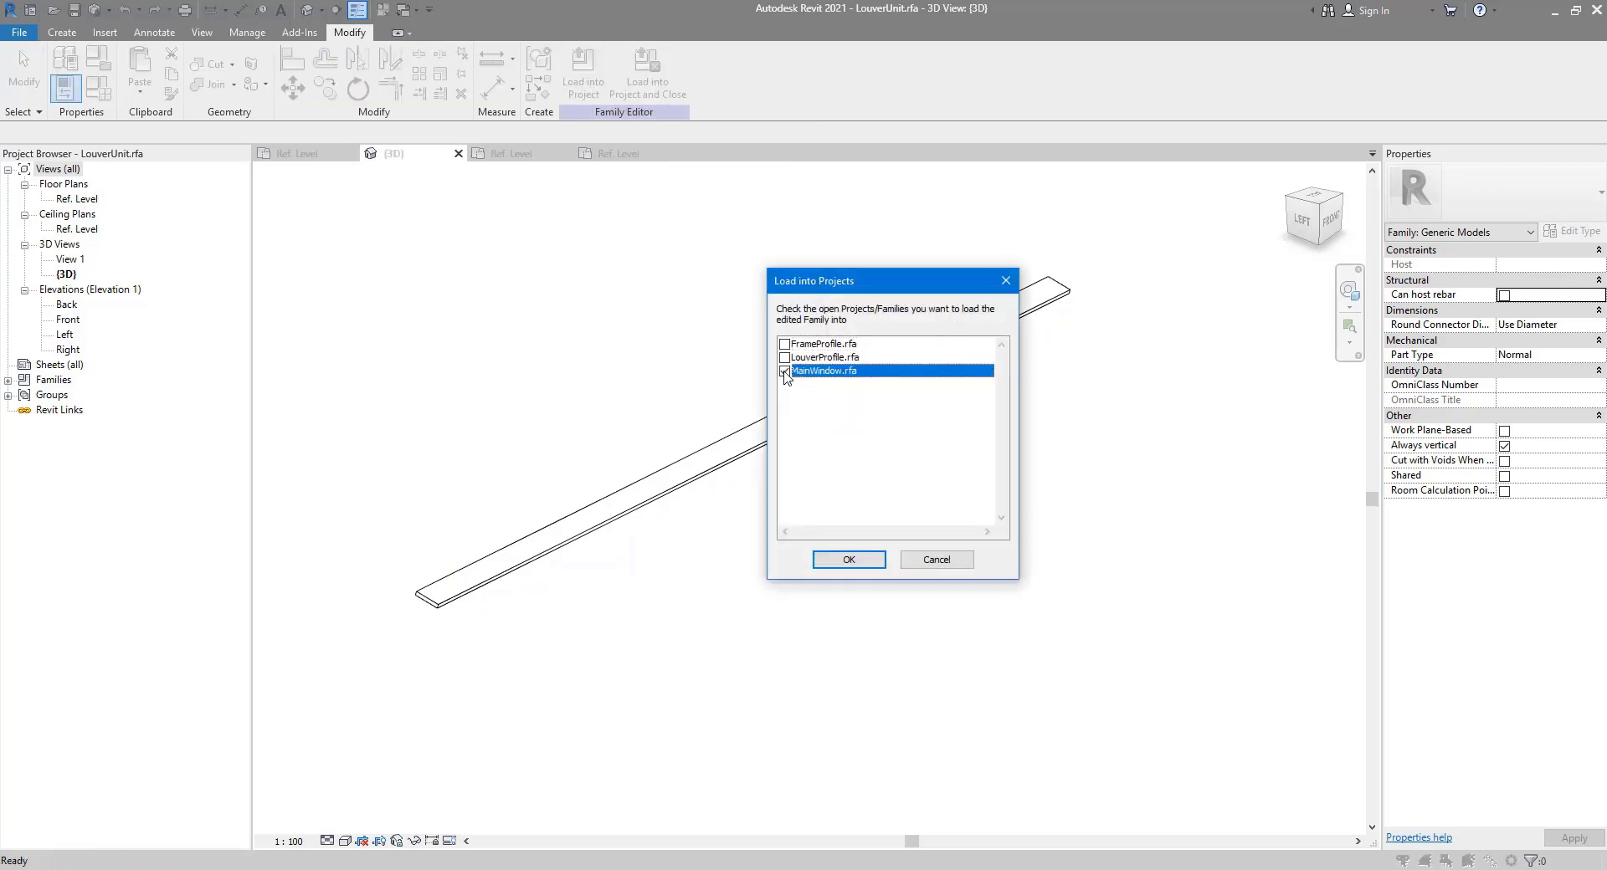
{"action": "left_click", "coordinate": [849, 559]}
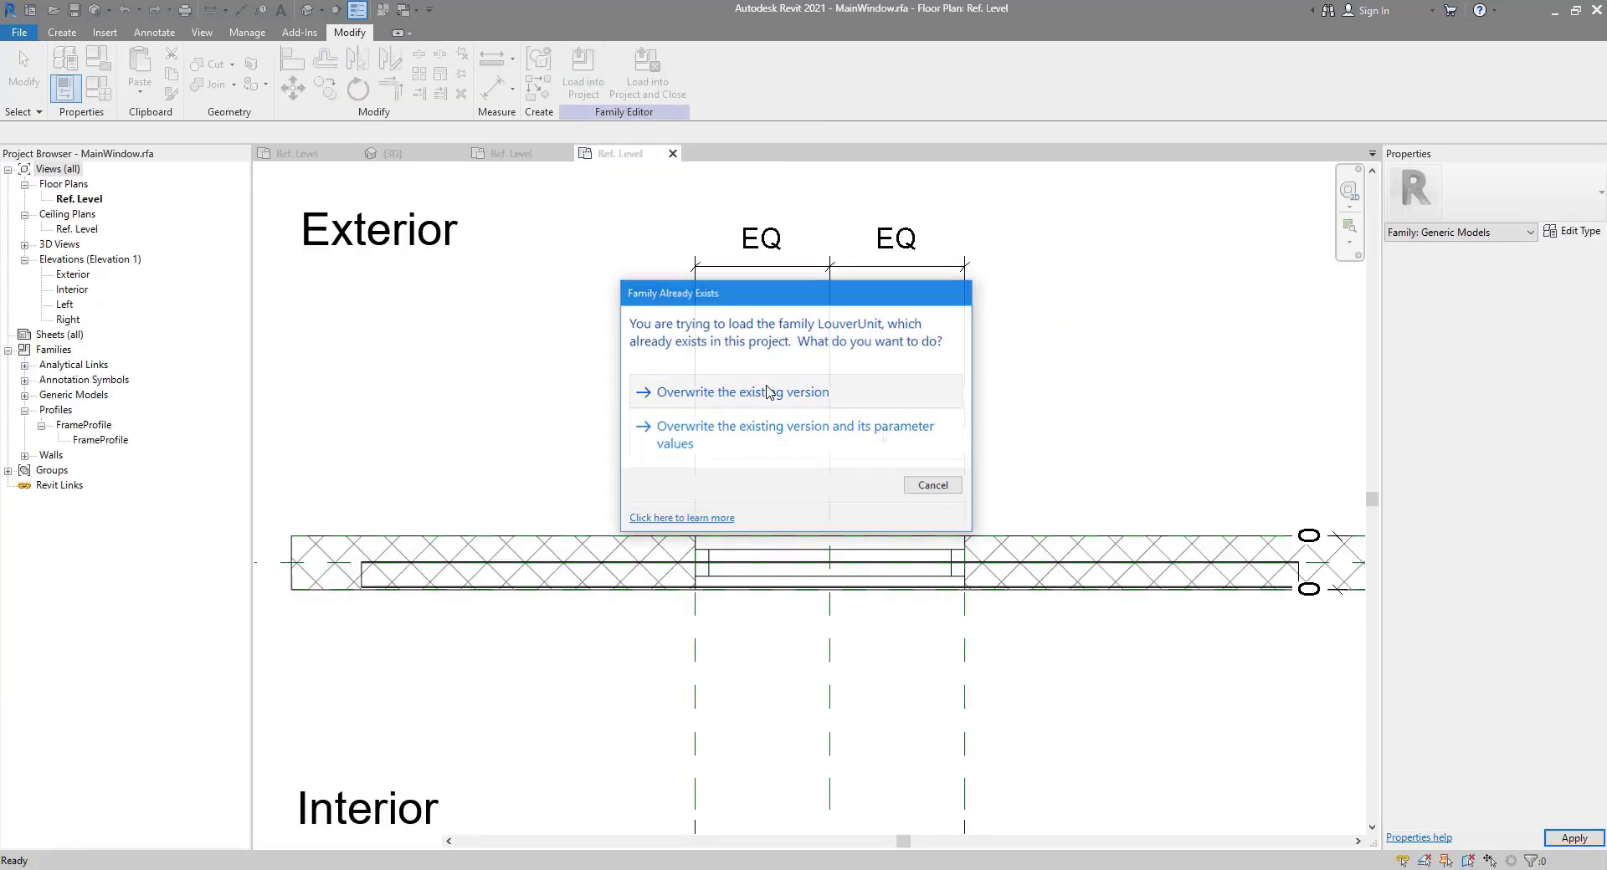
{"action": "left_click", "coordinate": [768, 392]}
Step: Examine the reloaded louver's position and length against the wall, the frame and the Width dimension in the plan
{"action": "scroll", "coordinate": [707, 562], "scroll_direction": "up", "scroll_amount": 4}
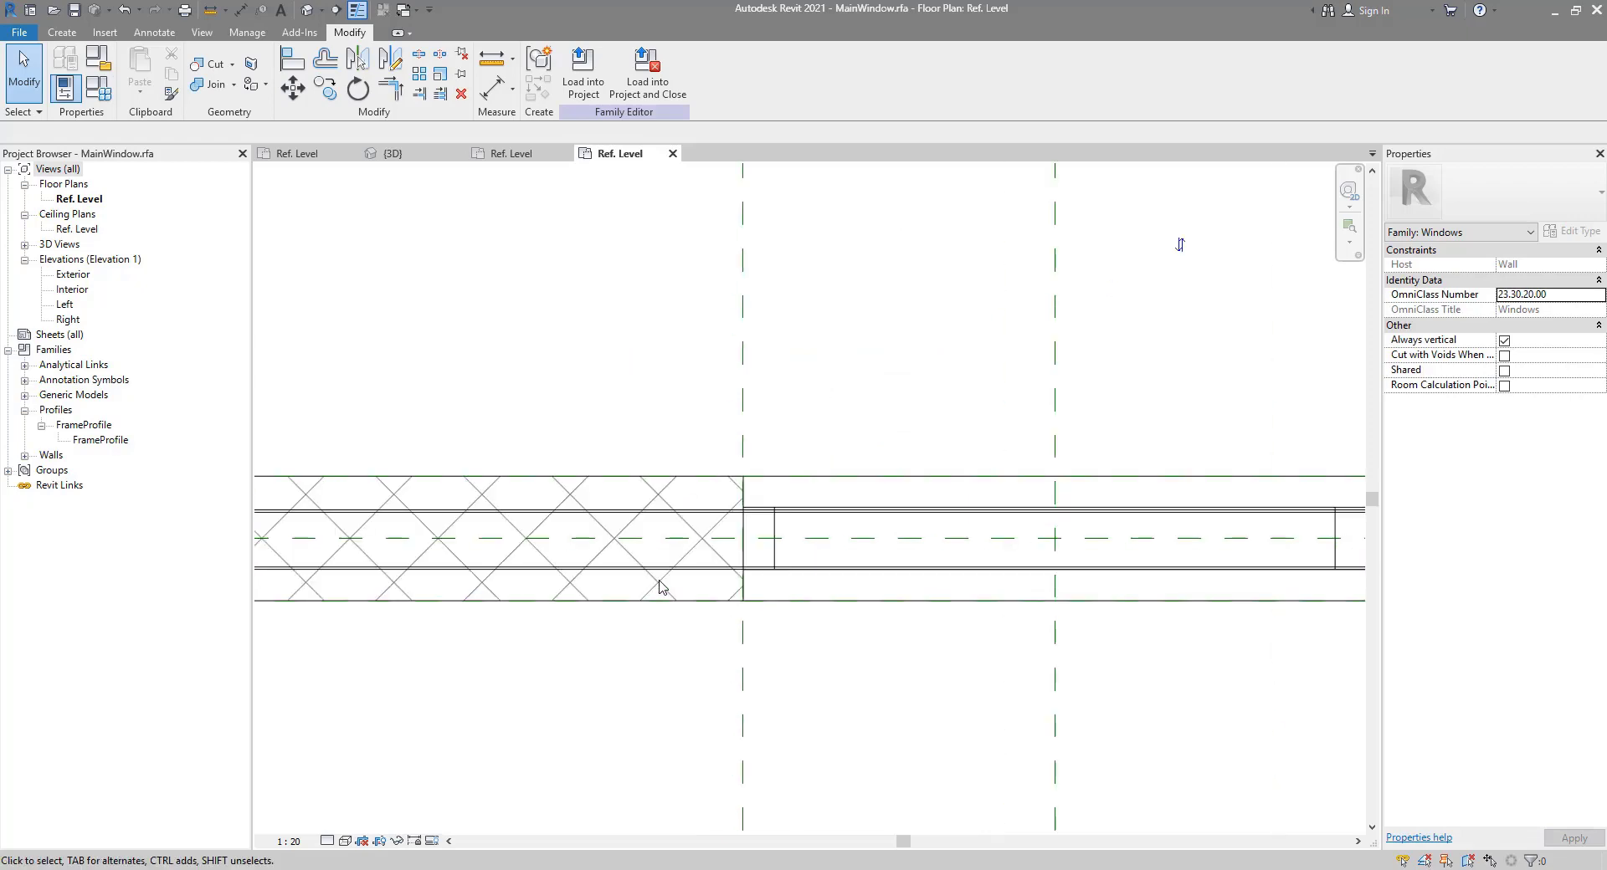
{"action": "scroll", "coordinate": [660, 588], "scroll_direction": "down", "scroll_amount": 3}
{"action": "left_click", "coordinate": [735, 550]}
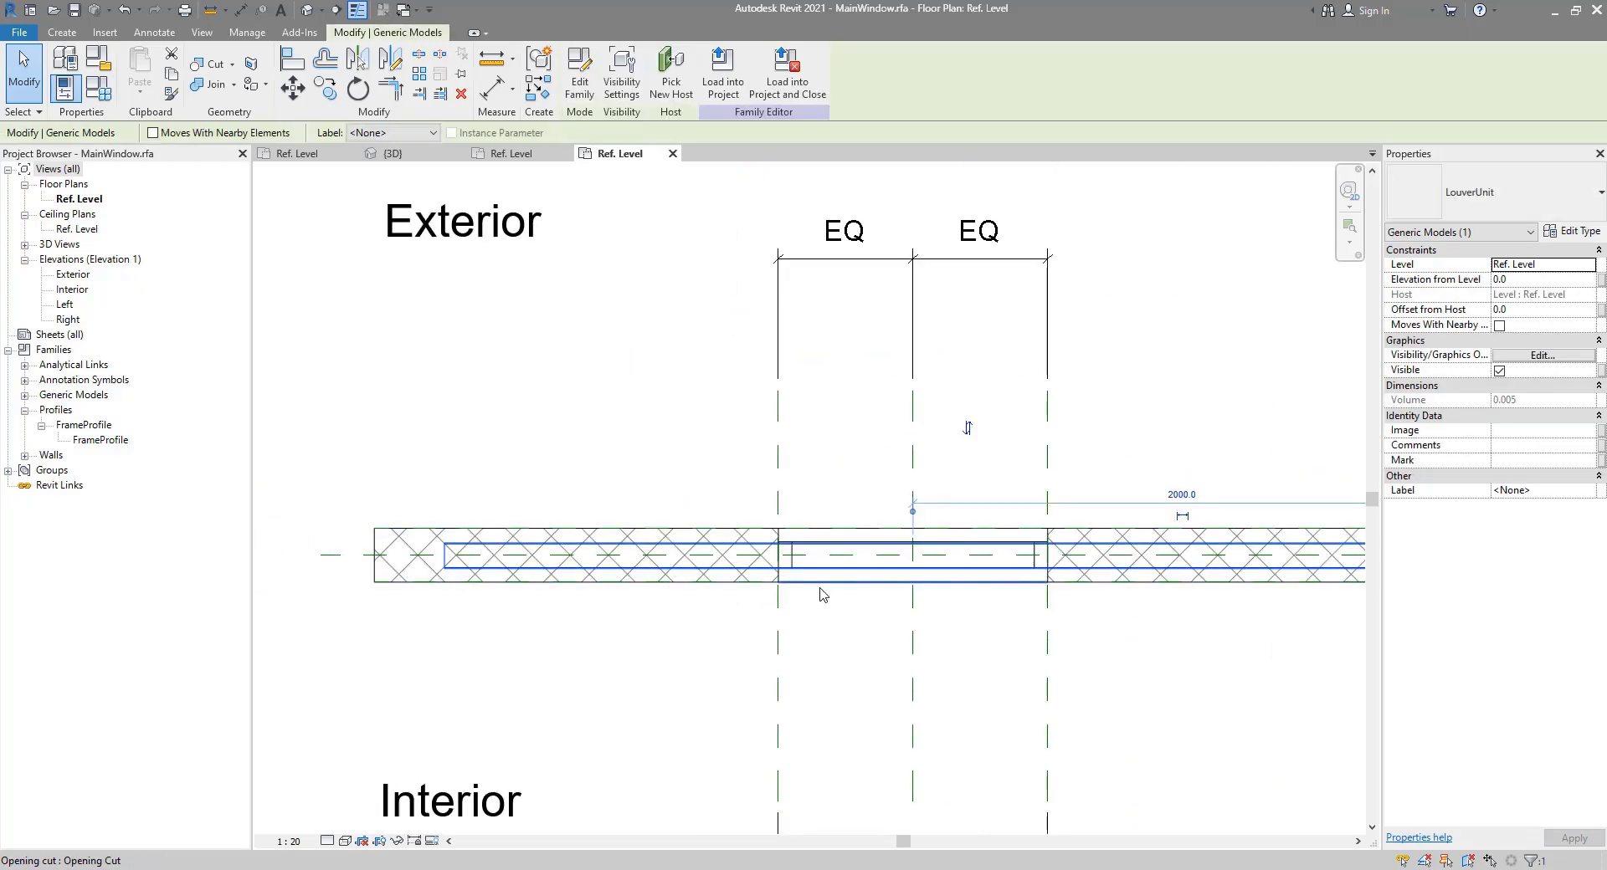
{"action": "scroll", "coordinate": [822, 591], "scroll_direction": "up", "scroll_amount": 2}
{"action": "scroll", "coordinate": [819, 586], "scroll_direction": "down", "scroll_amount": 3}
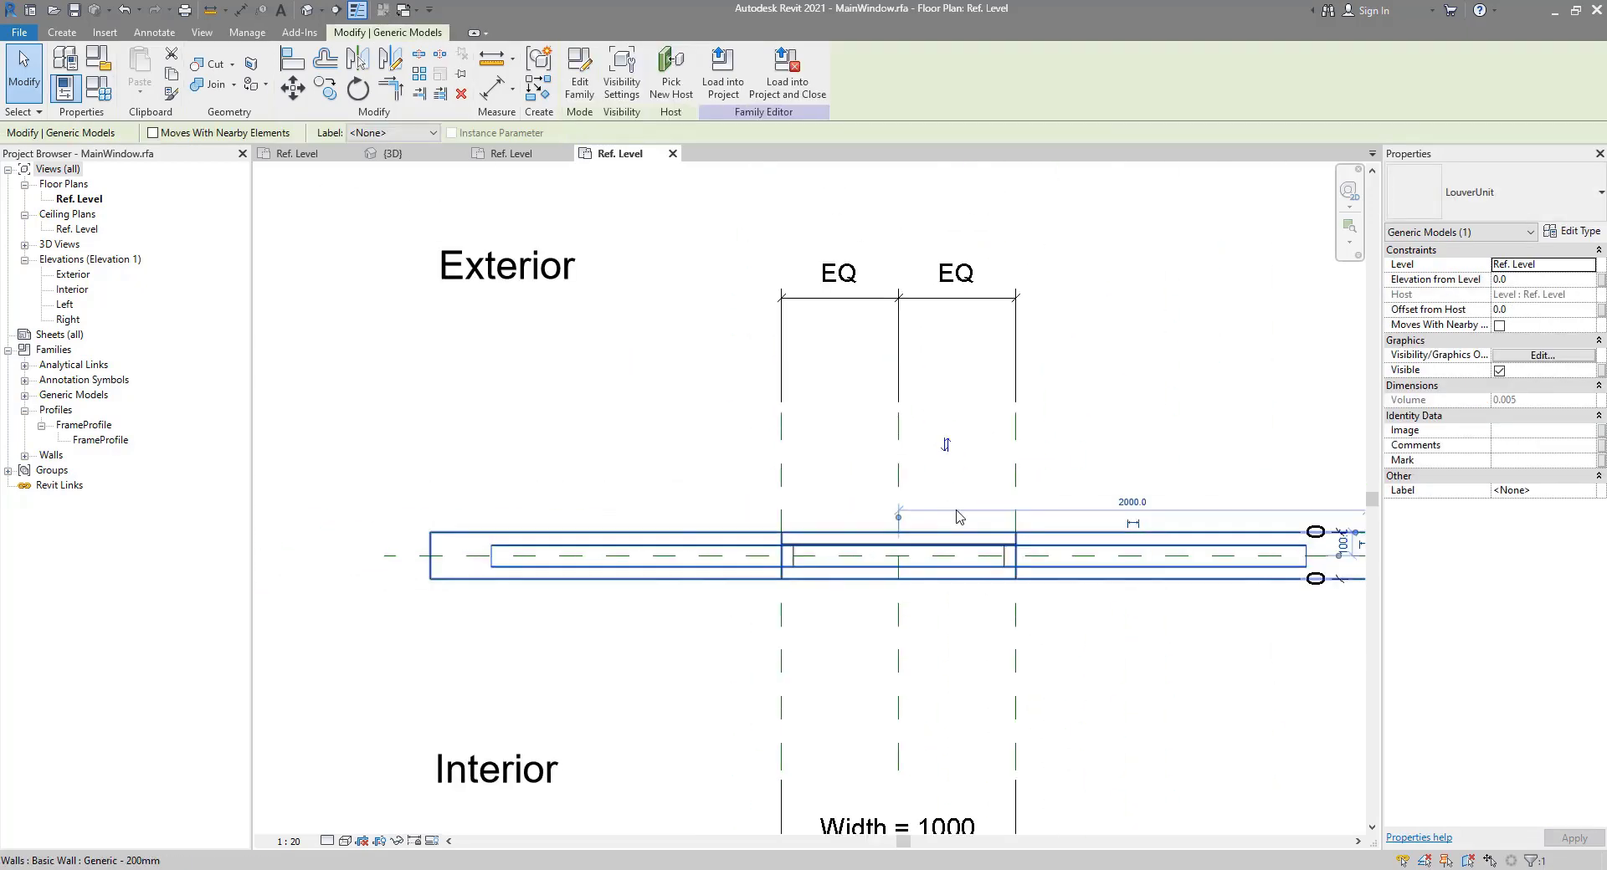
{"action": "scroll", "coordinate": [854, 544], "scroll_direction": "up", "scroll_amount": 3}
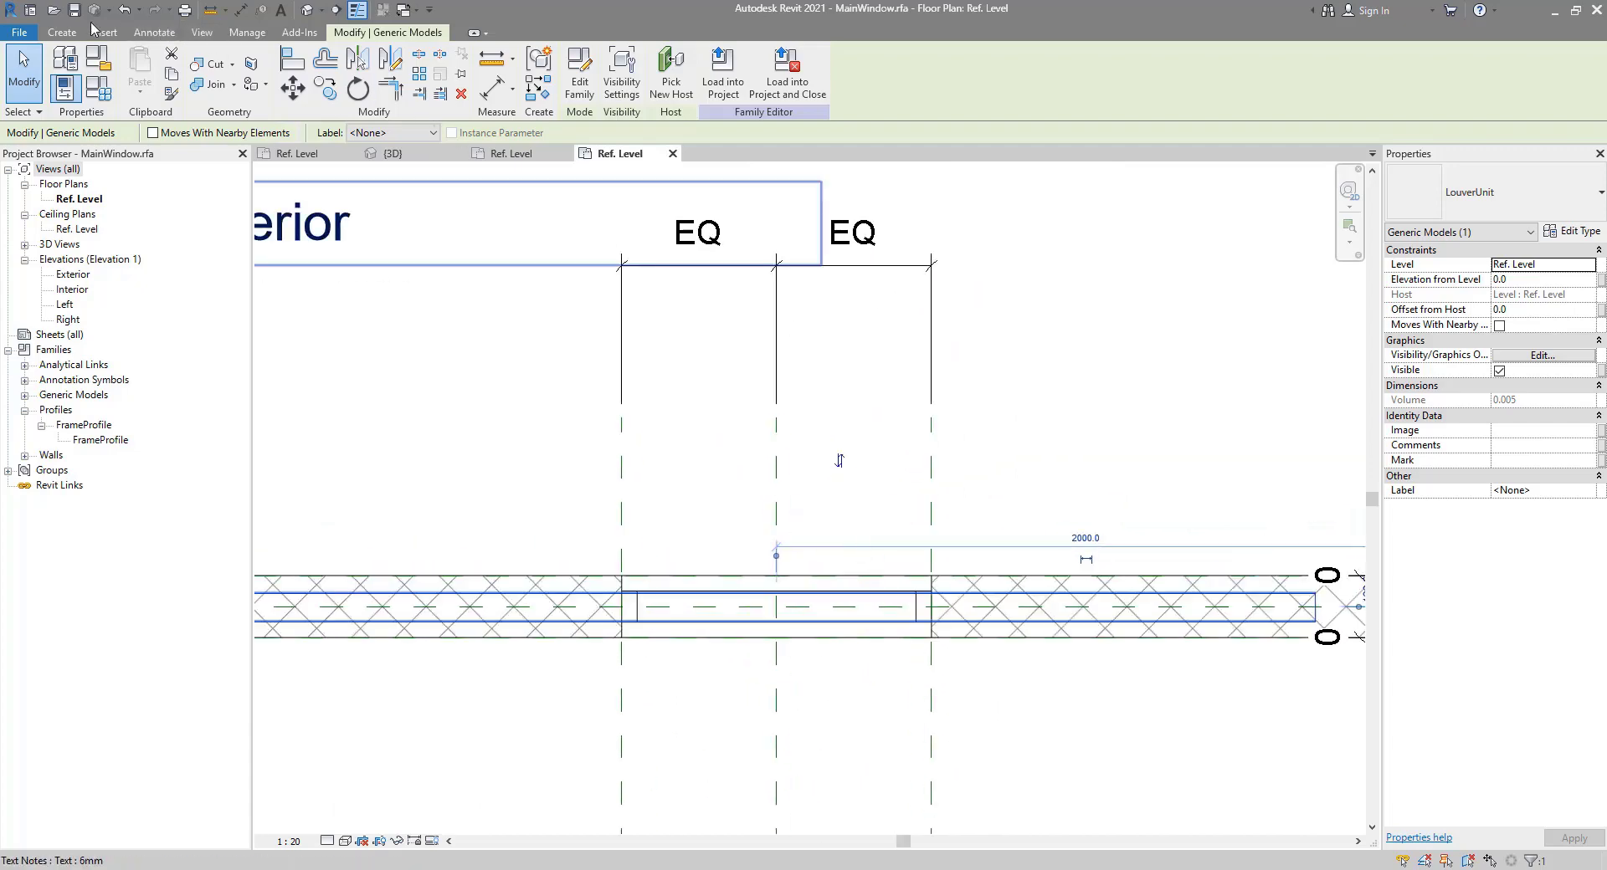
{"action": "middle_click_drag", "start_coordinate": [821, 555], "coordinate": [768, 332]}
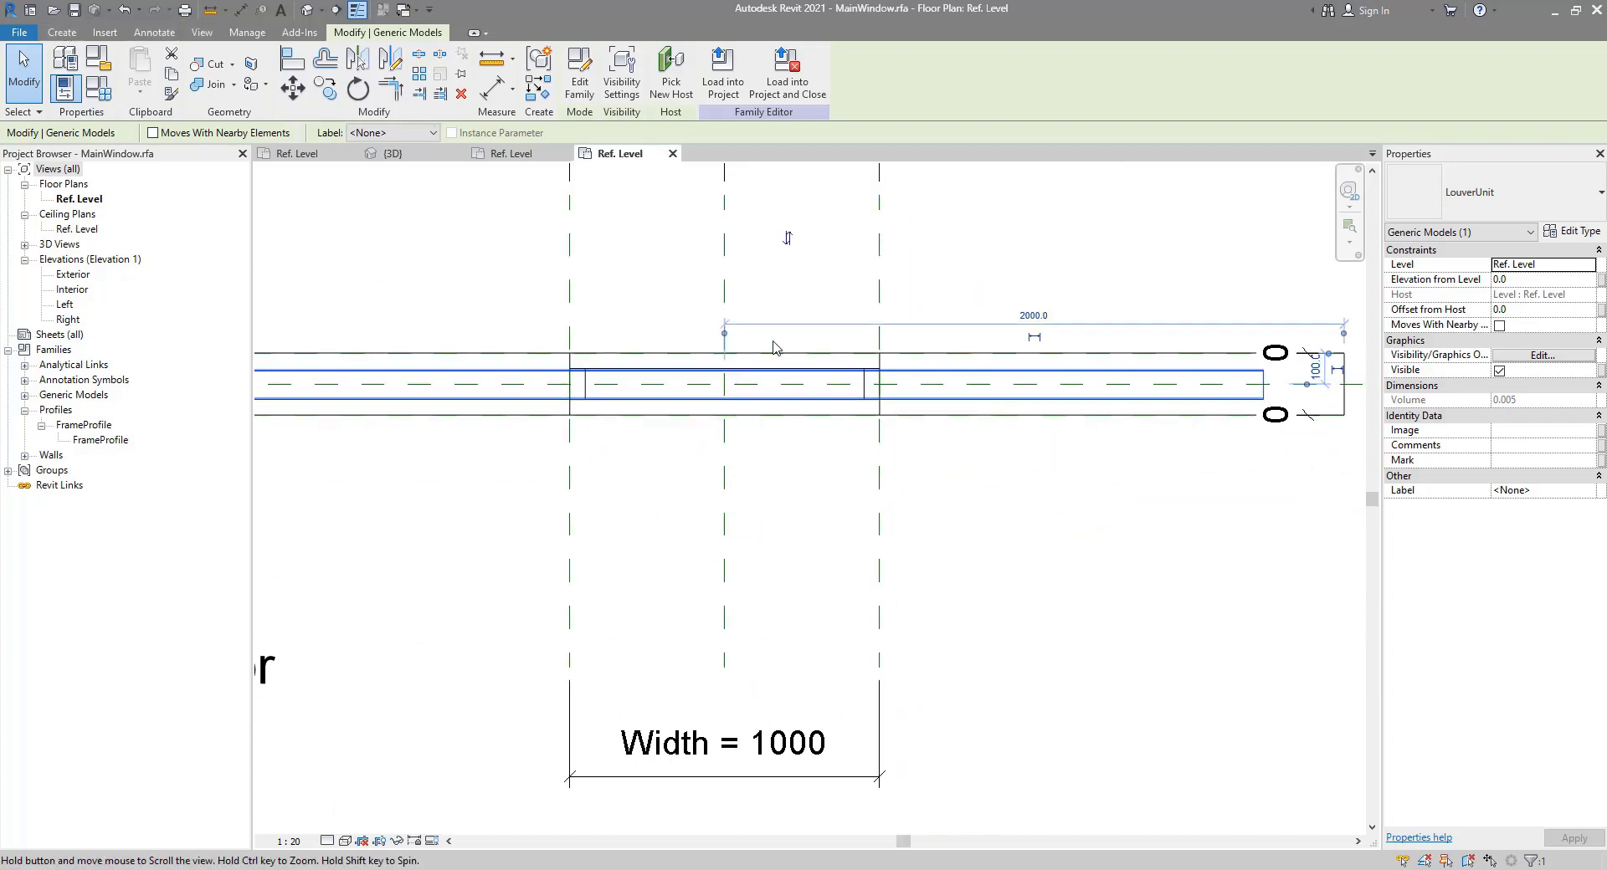
{"action": "left_click", "coordinate": [770, 742]}
{"action": "scroll", "coordinate": [762, 730], "scroll_direction": "down", "scroll_amount": 1}
{"action": "left_click", "coordinate": [796, 544]}
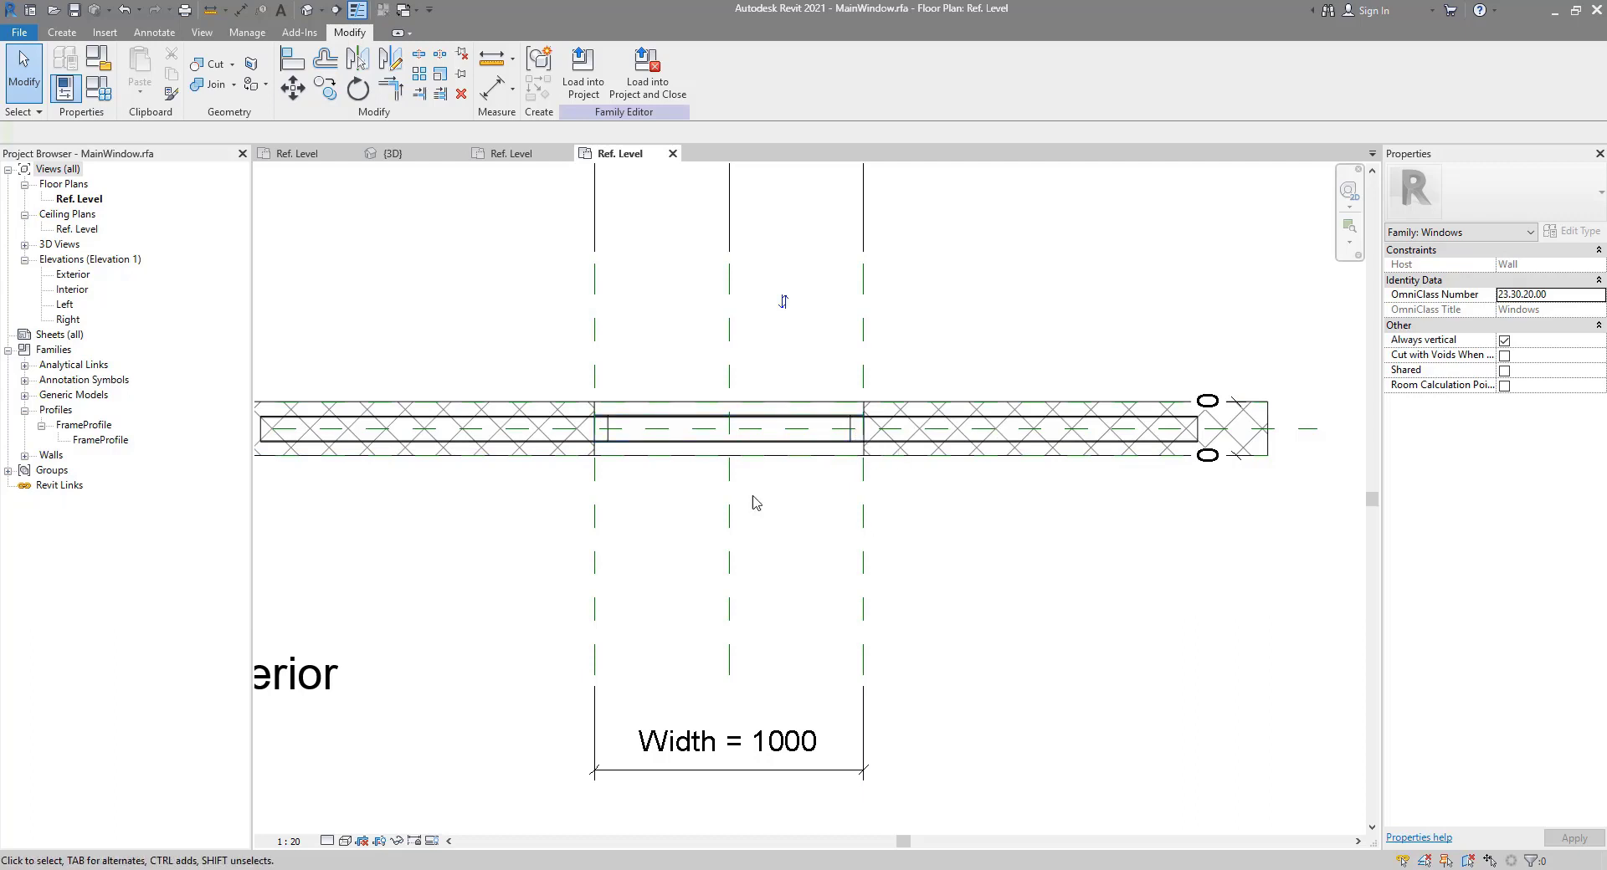
{"action": "middle_click_drag", "start_coordinate": [615, 536], "coordinate": [703, 524]}
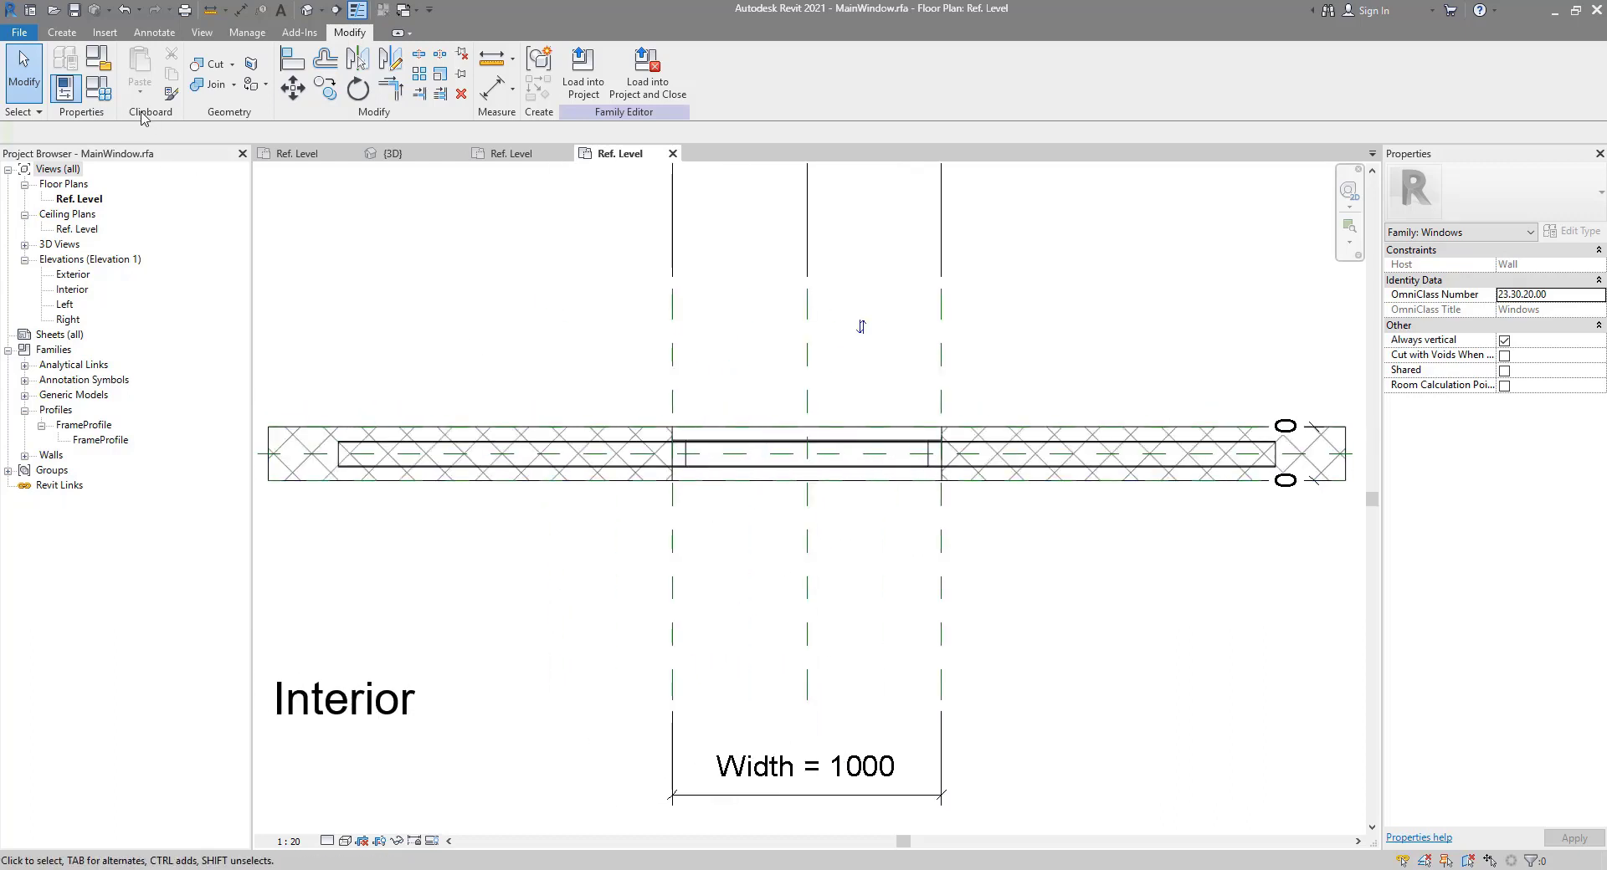
Step: Add a family type parameter named LouverLength, of type Length and grouped under Dimensions, to the MainWindow family
{"action": "left_click", "coordinate": [107, 97]}
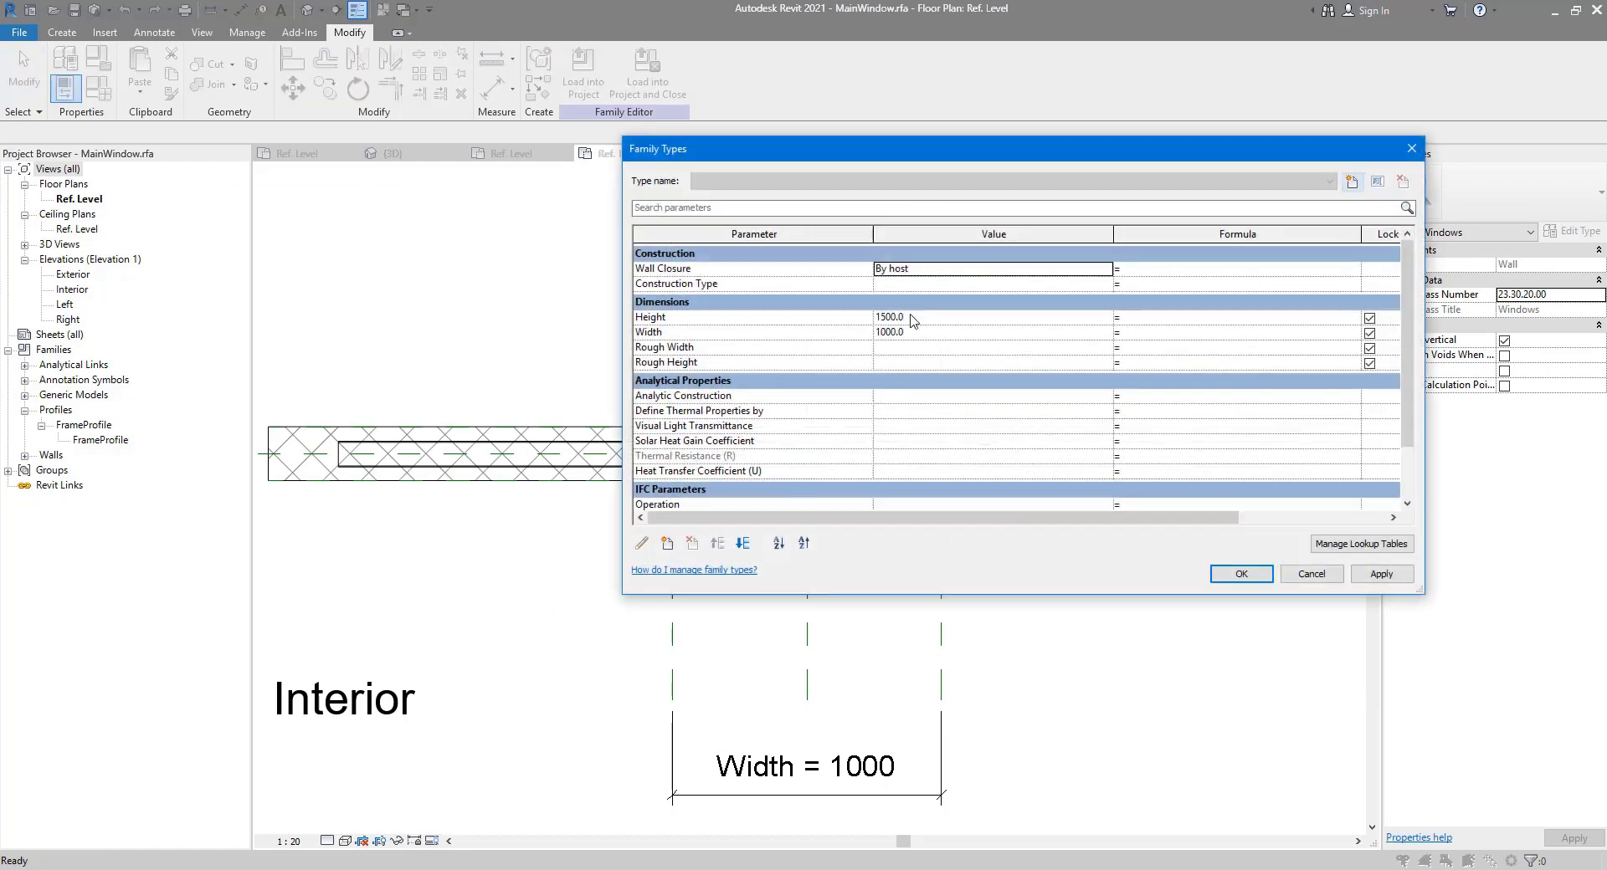
{"action": "left_click_drag", "start_coordinate": [961, 154], "coordinate": [462, 125]}
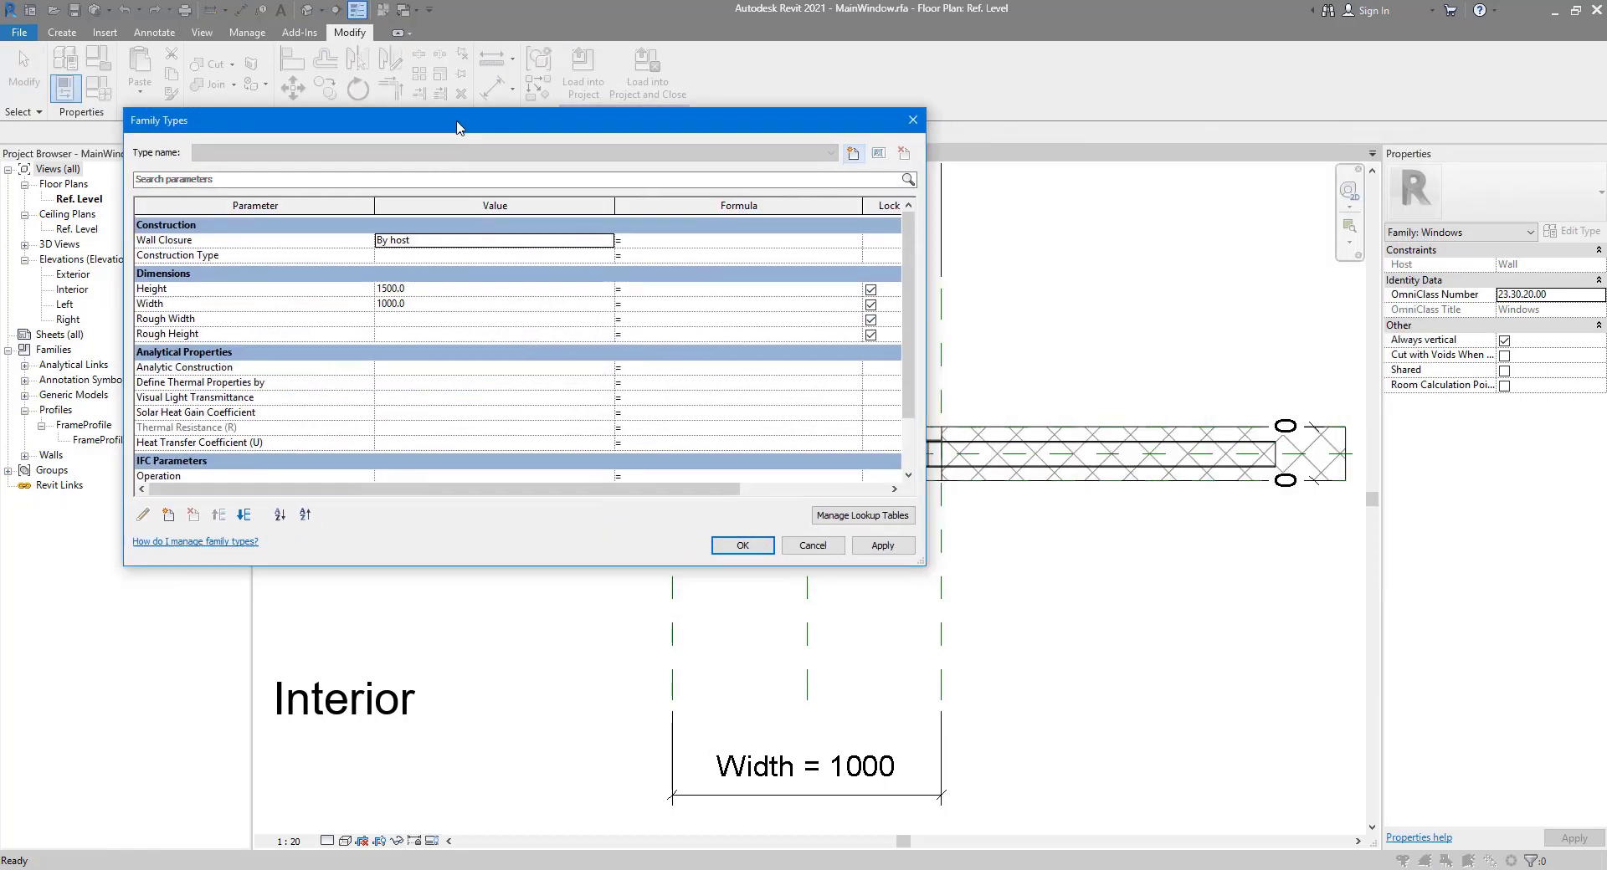
{"action": "left_click", "coordinate": [167, 514]}
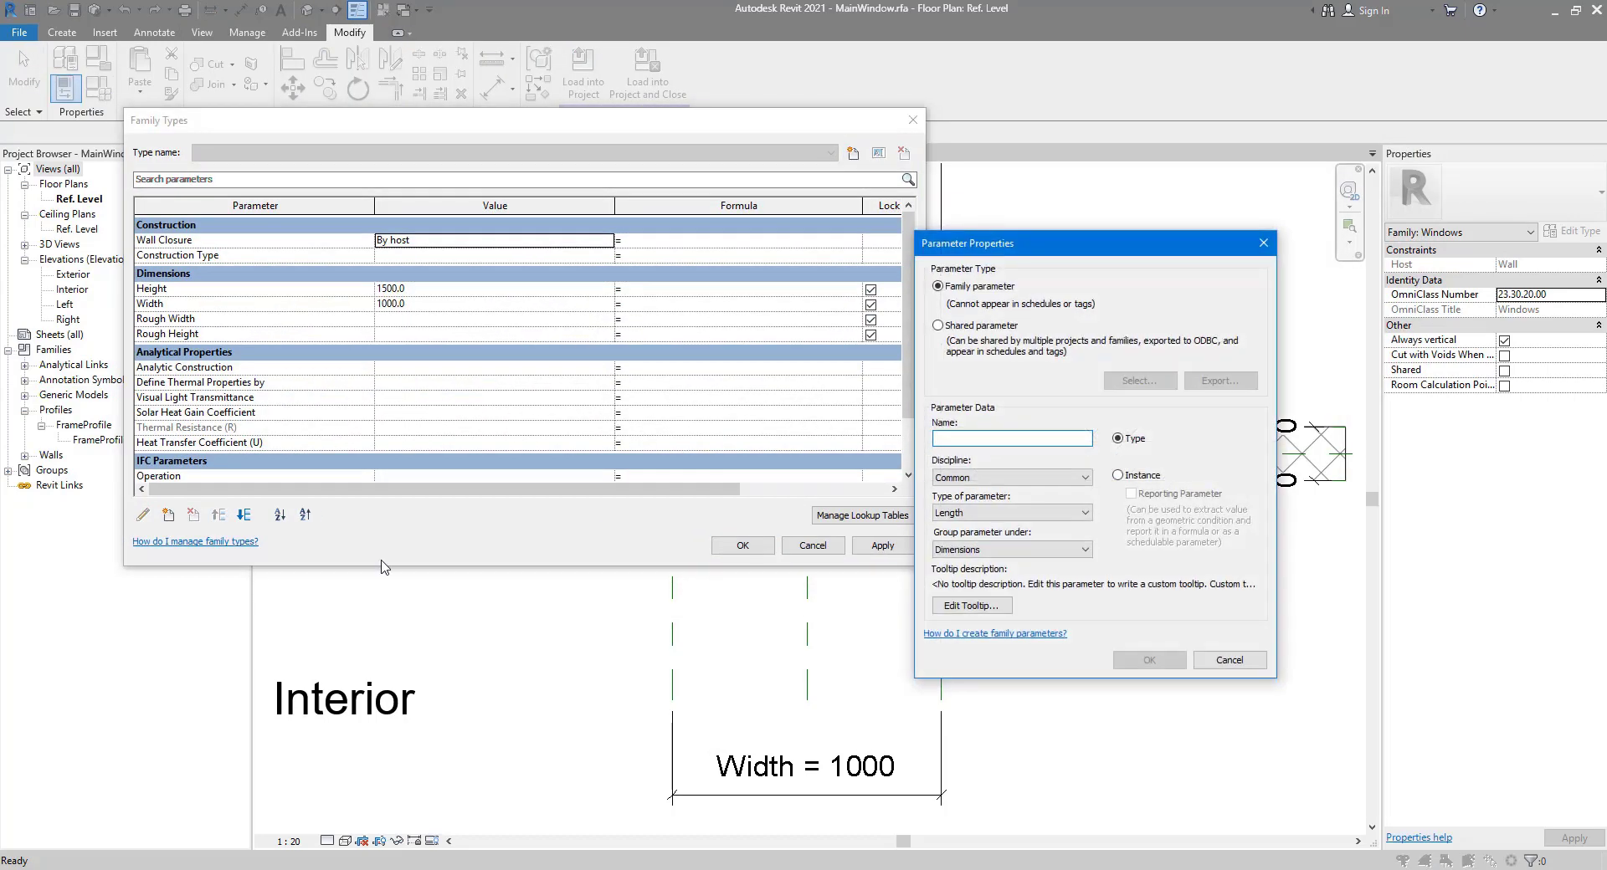
{"action": "type", "text": "LouverLength"}
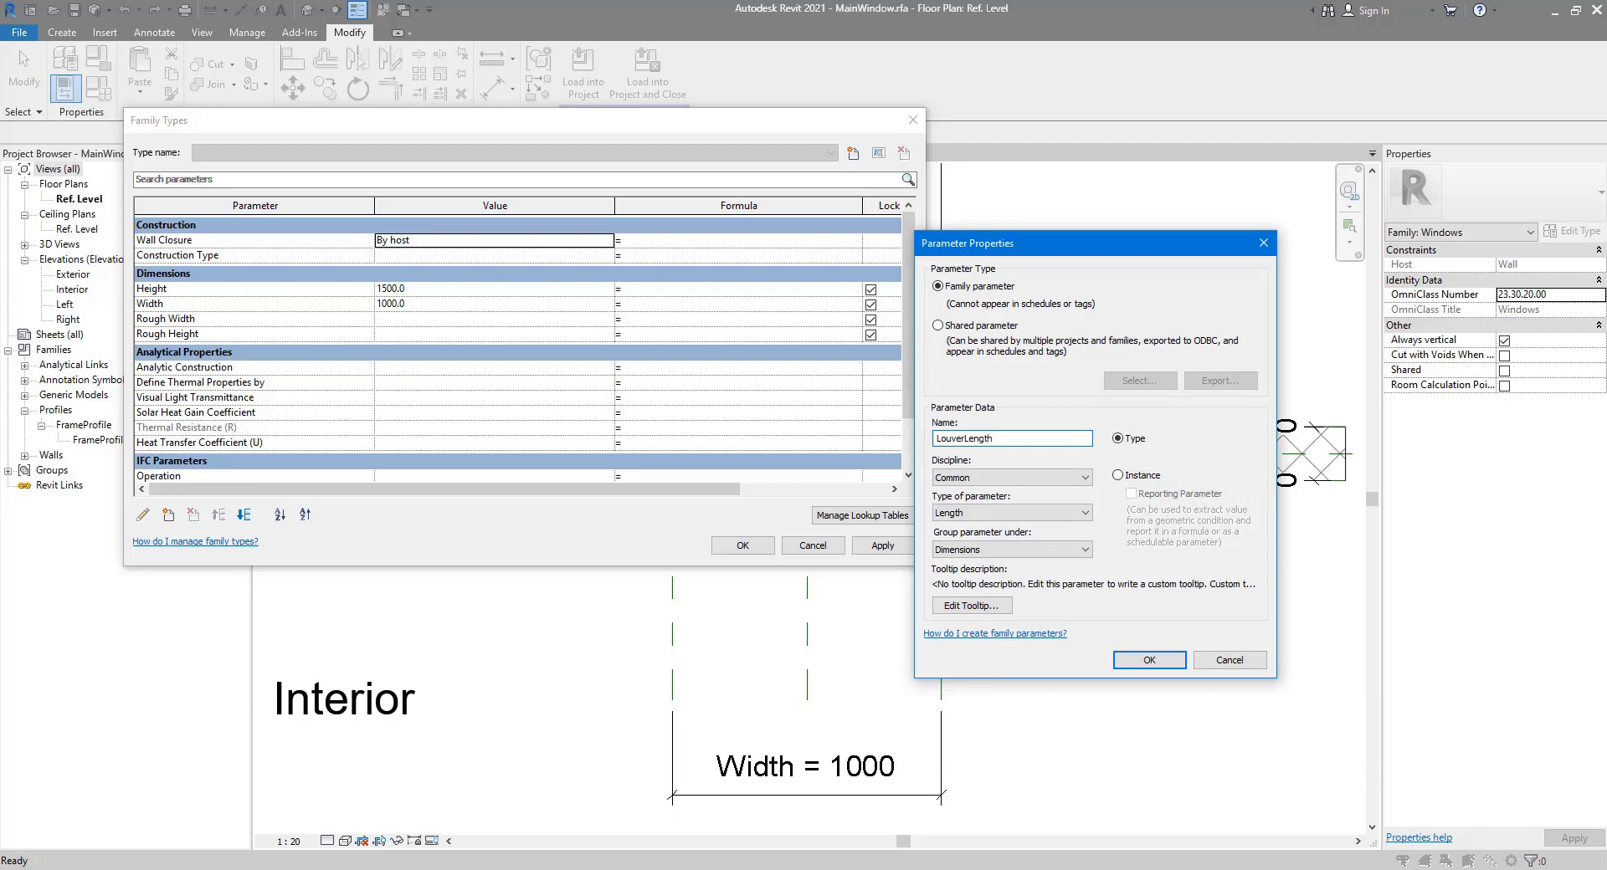
{"action": "key", "text": "Return"}
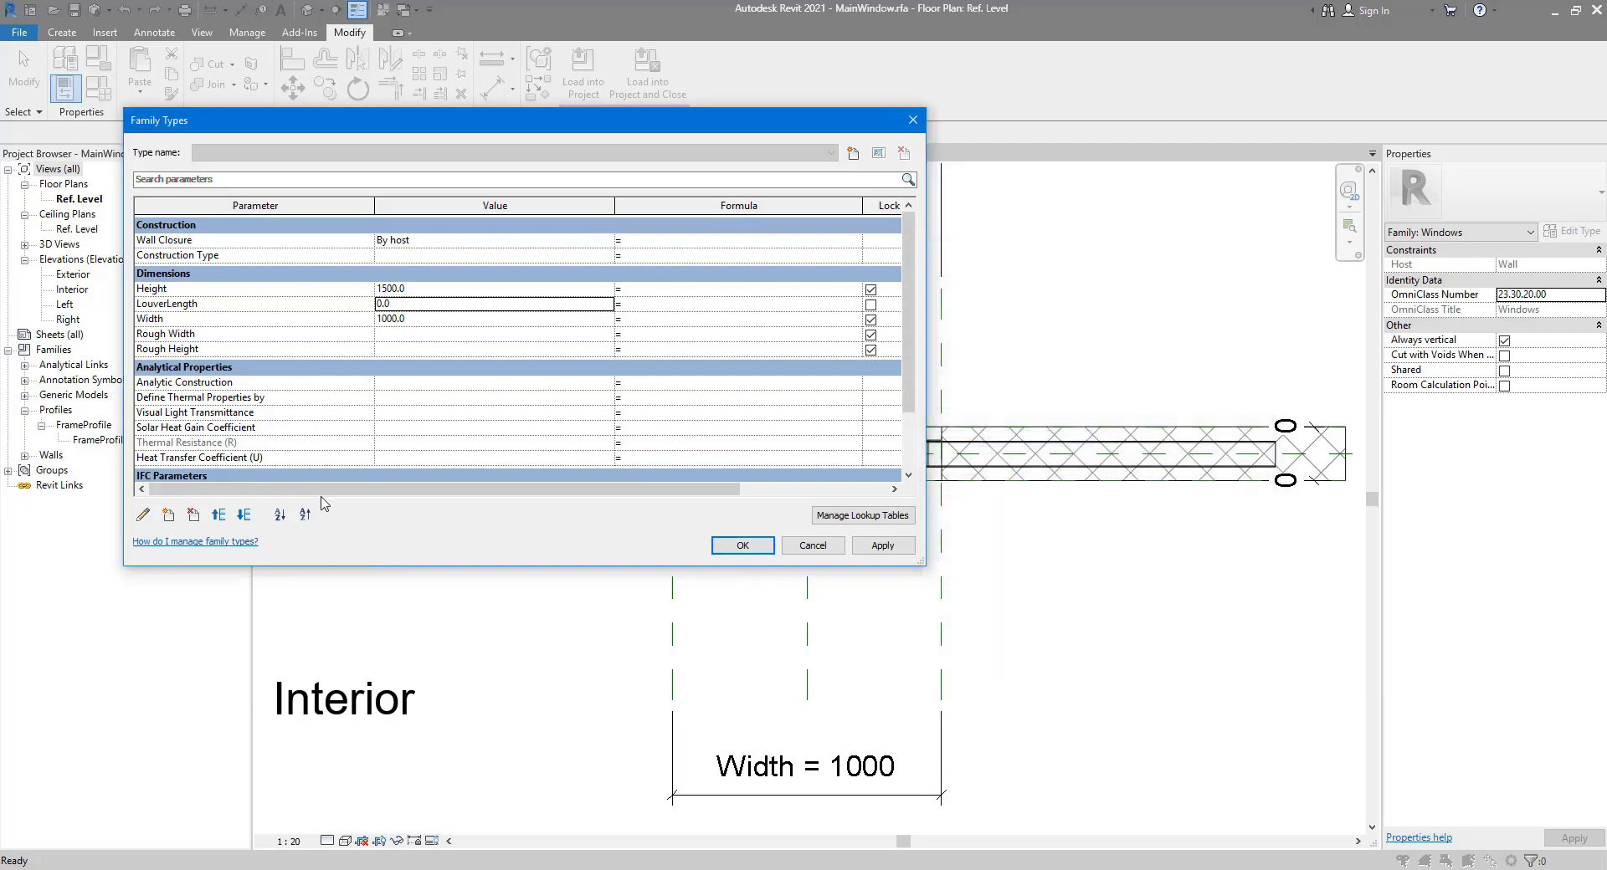
Step: Set the LouverLength parameter's formula to Width and apply the family types
{"action": "left_click", "coordinate": [310, 319]}
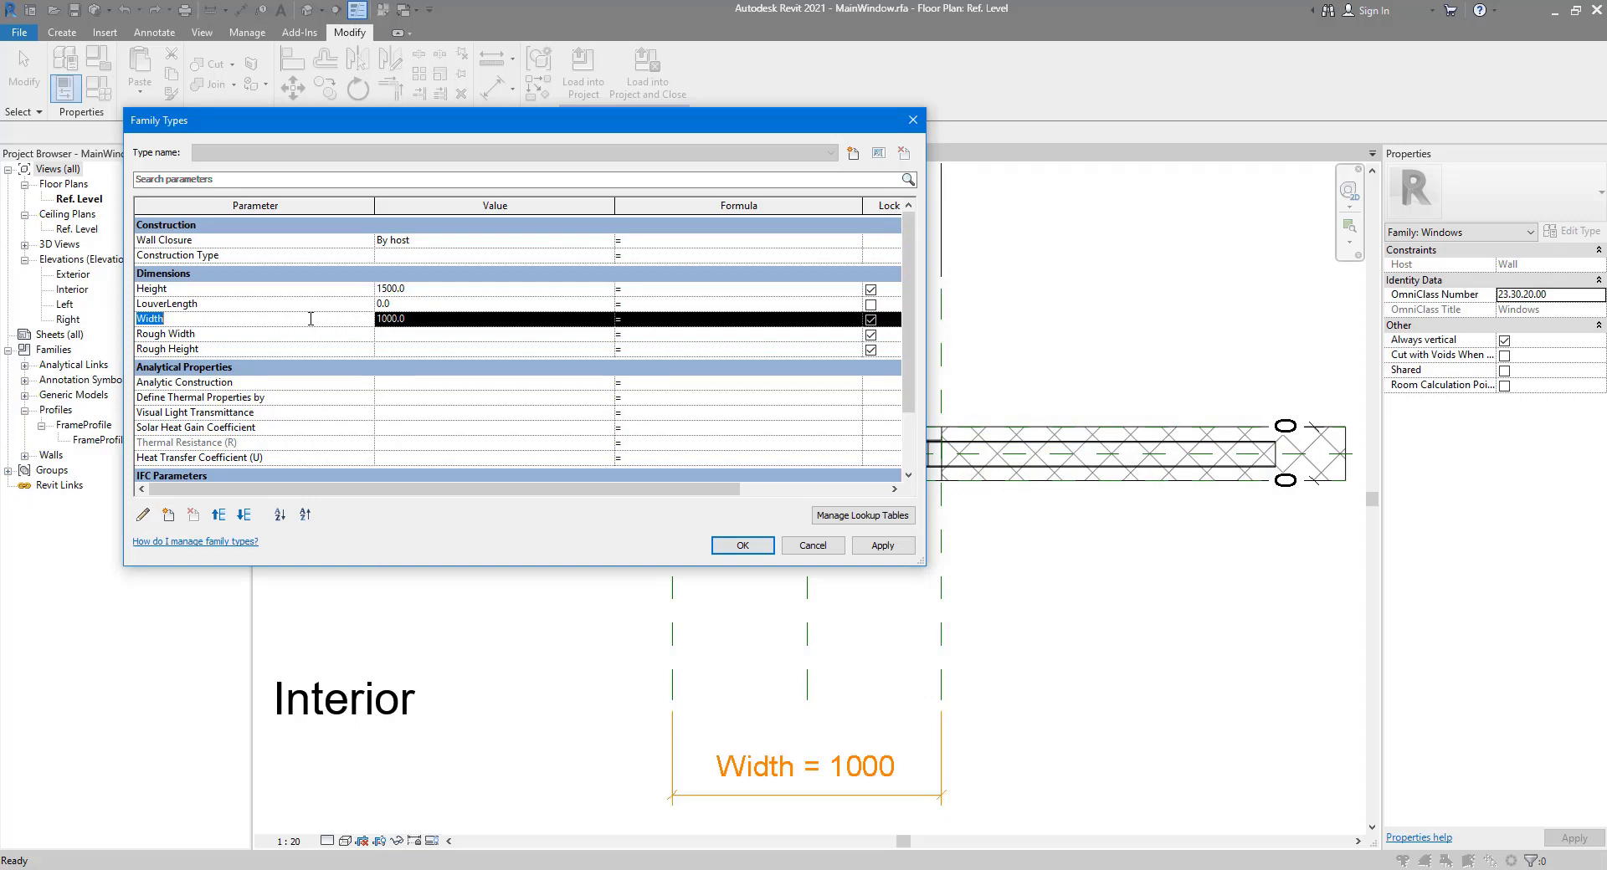
{"action": "left_click", "coordinate": [681, 304]}
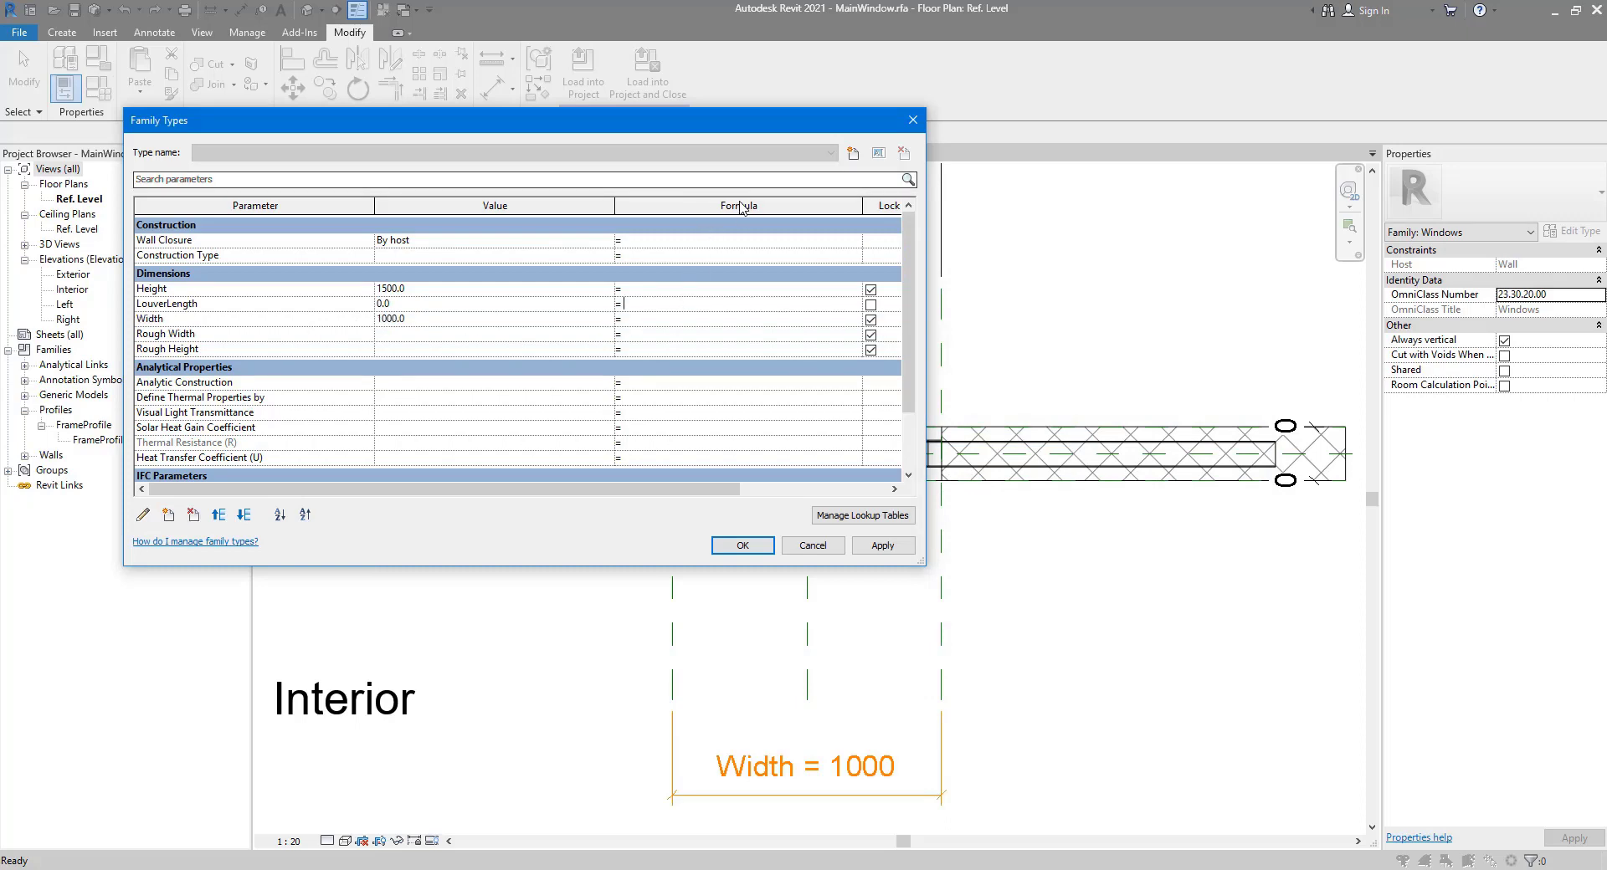
{"action": "left_click", "coordinate": [741, 302]}
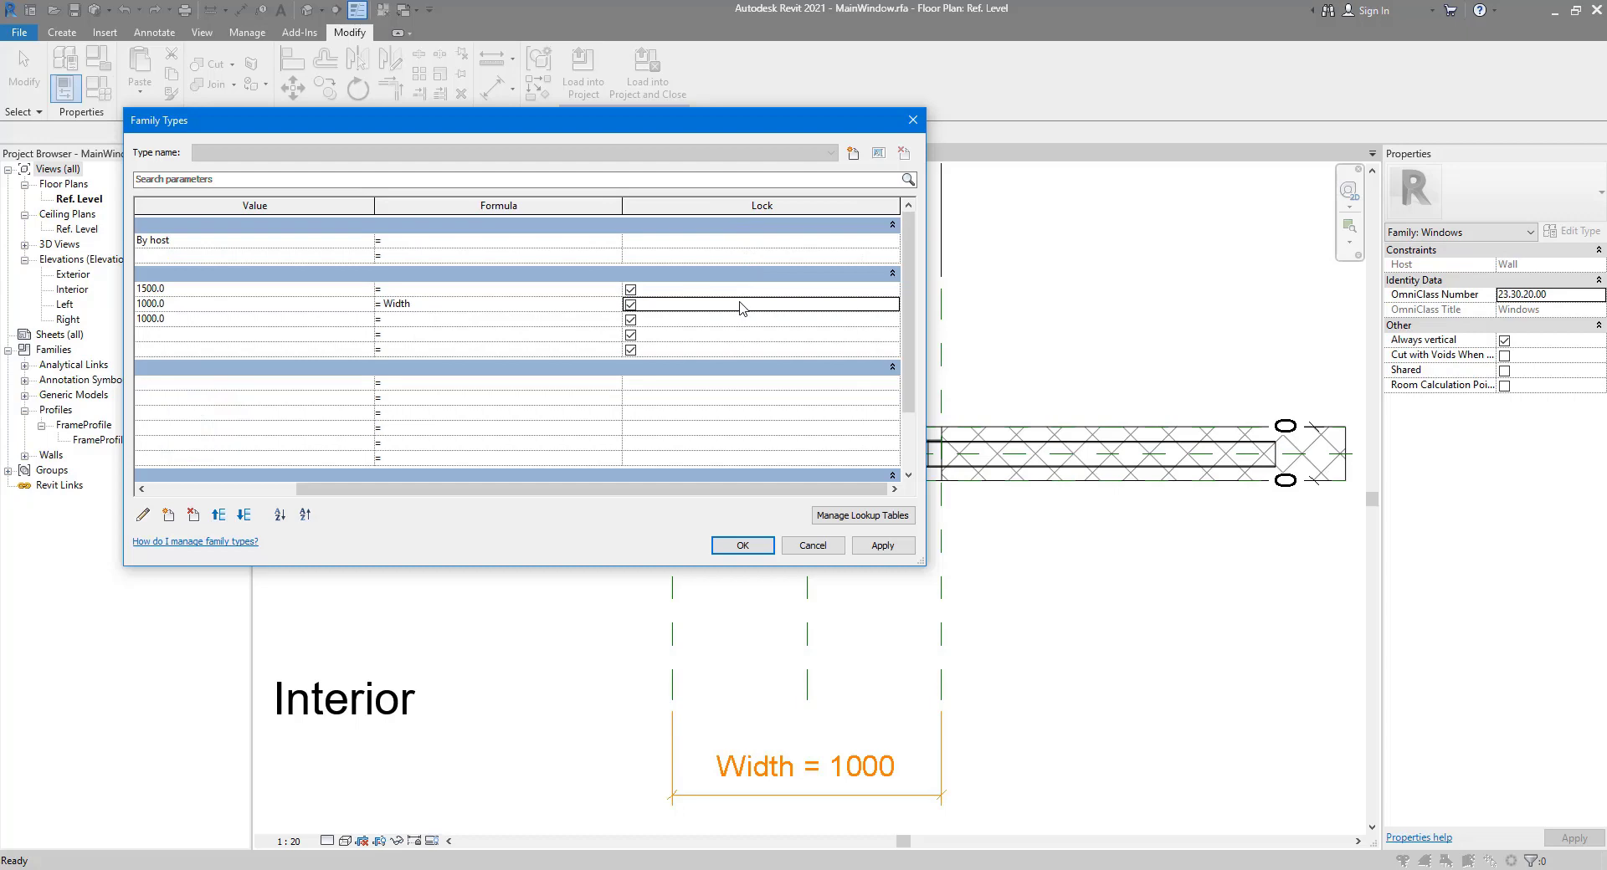
{"action": "left_click_drag", "start_coordinate": [518, 489], "coordinate": [371, 488]}
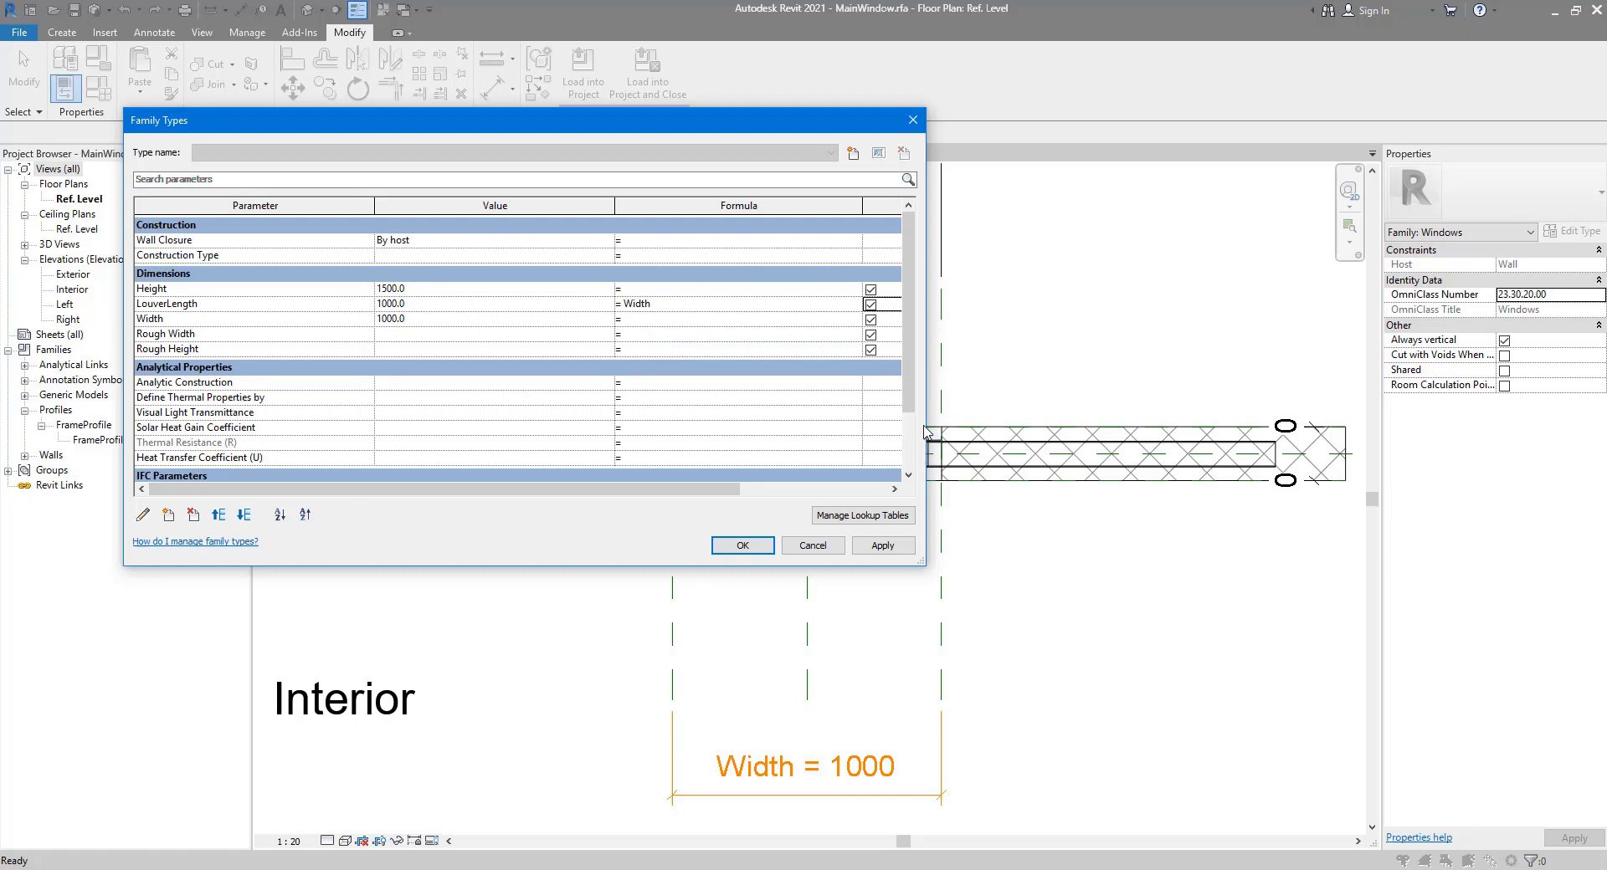
{"action": "left_click", "coordinate": [749, 549]}
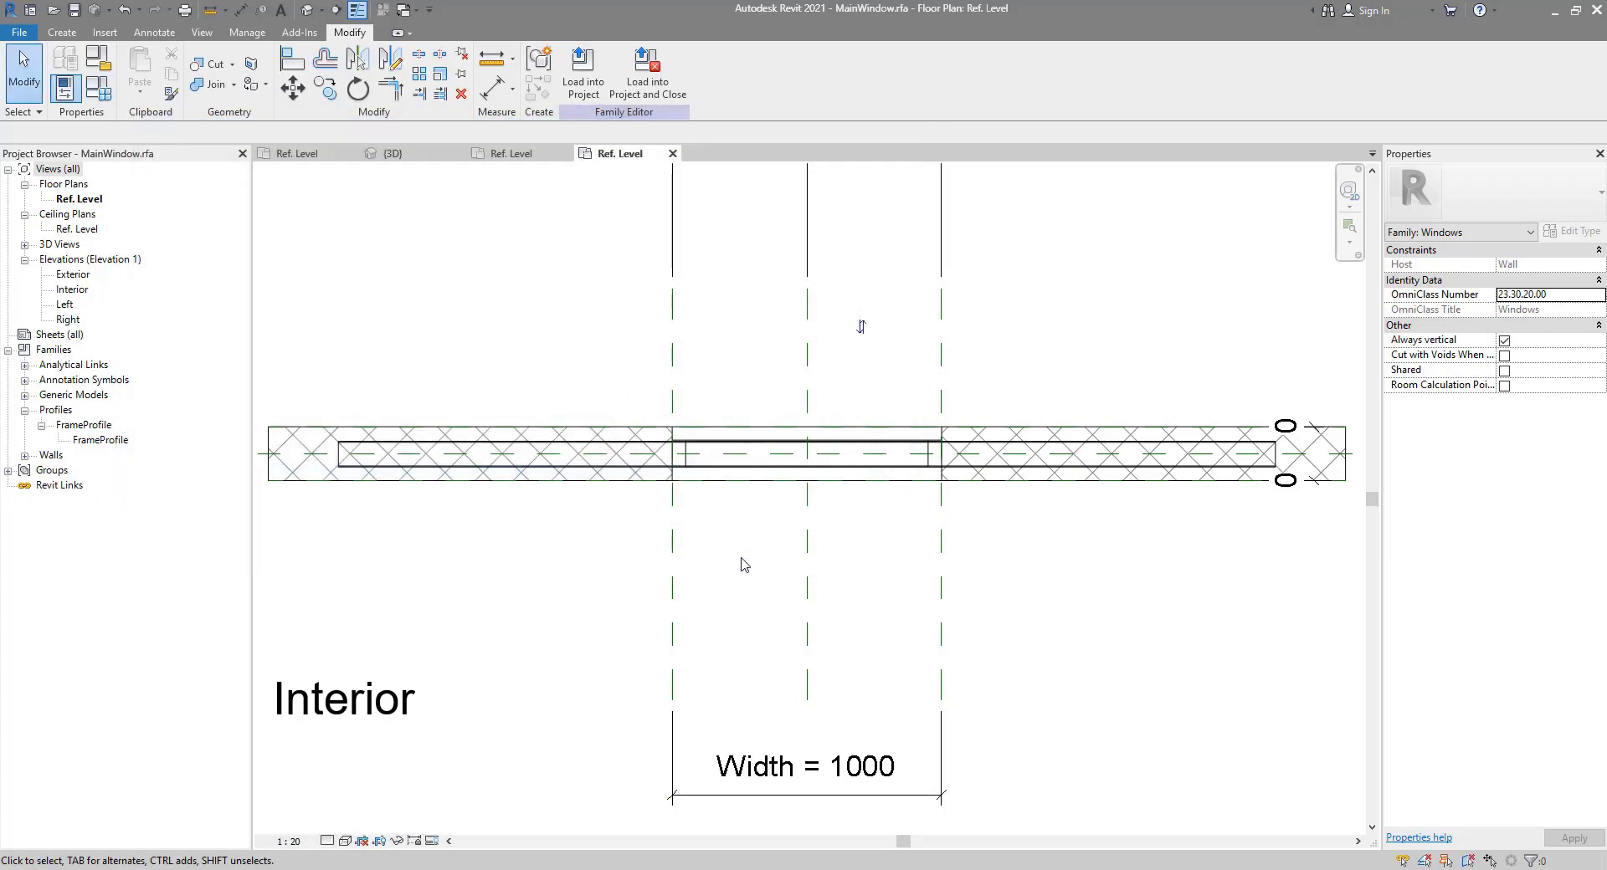
Step: Open the type properties of the FrameProfile profile type loaded in the MainWindow family
{"action": "left_click", "coordinate": [933, 452]}
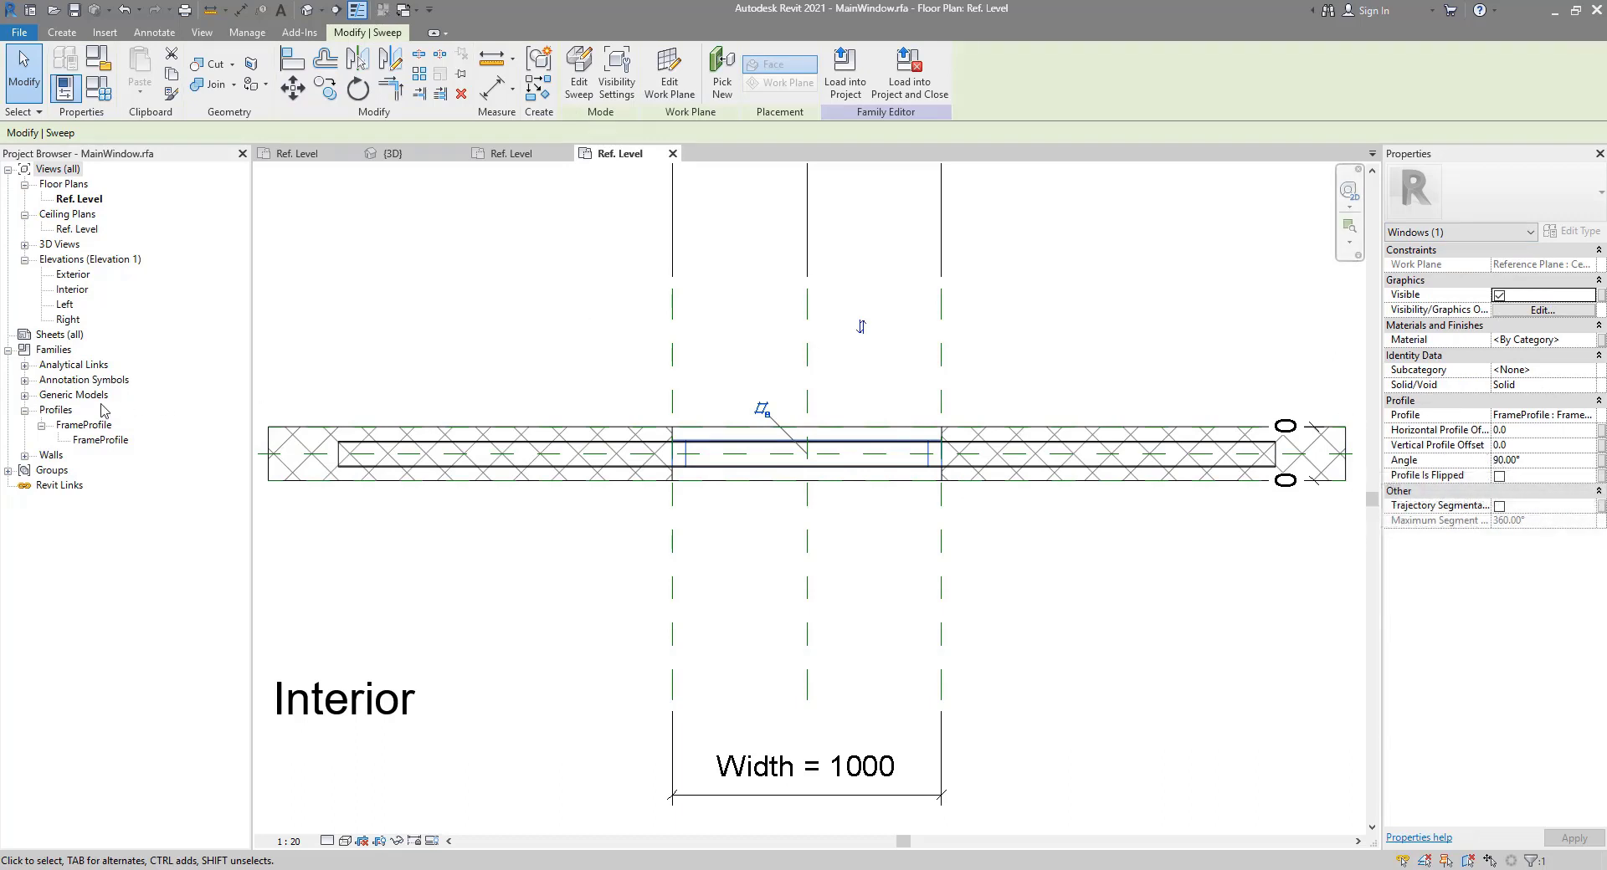
{"action": "left_click", "coordinate": [58, 413]}
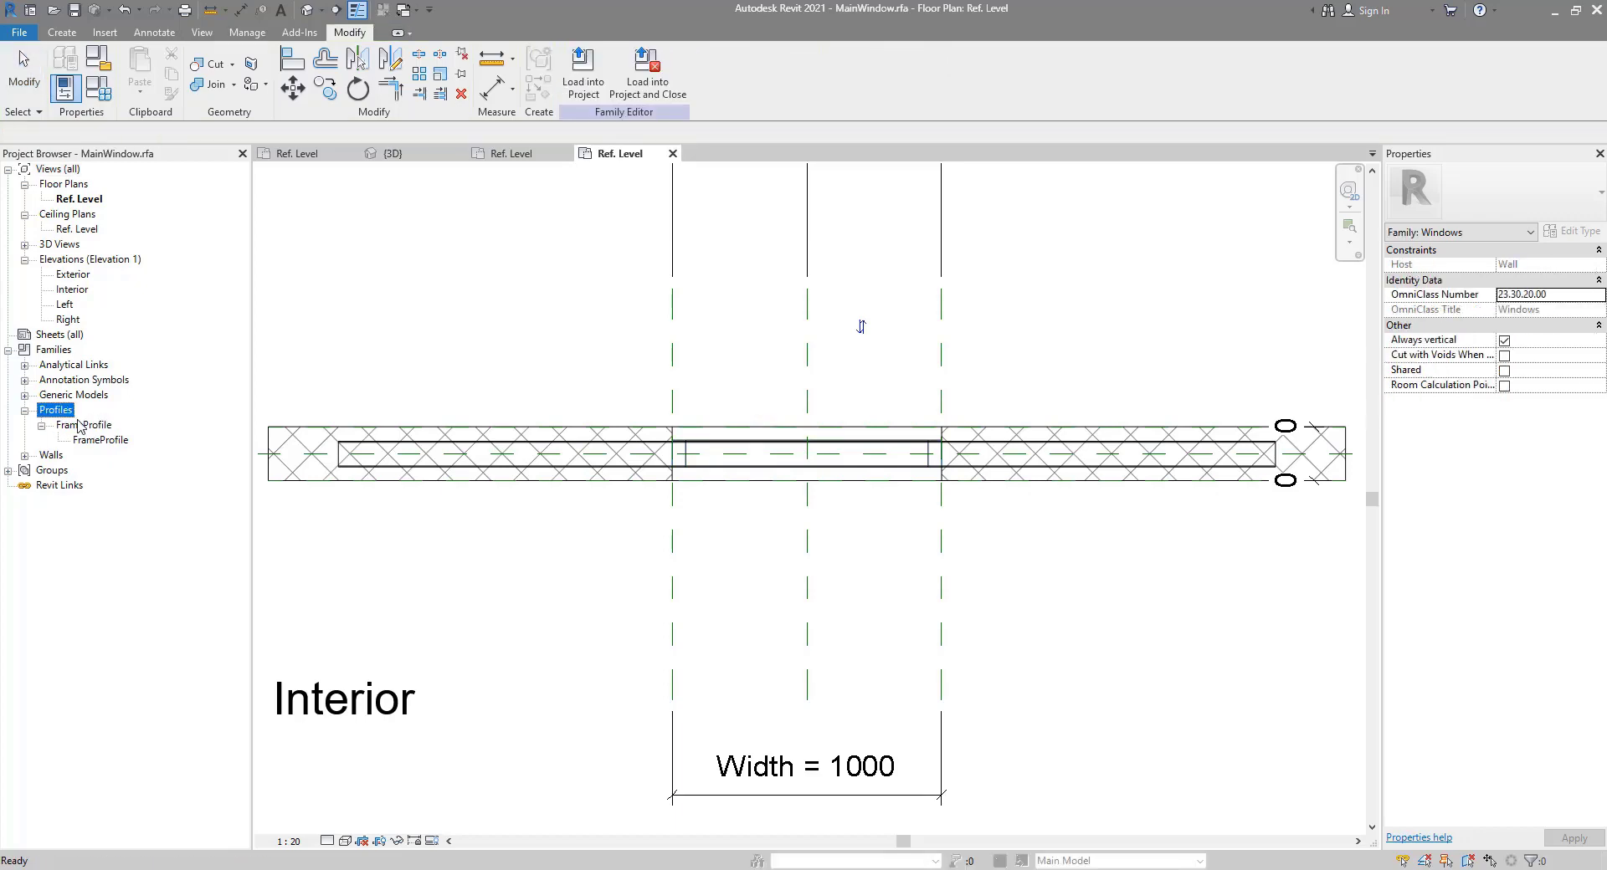
{"action": "left_click", "coordinate": [81, 426]}
{"action": "left_click", "coordinate": [101, 441]}
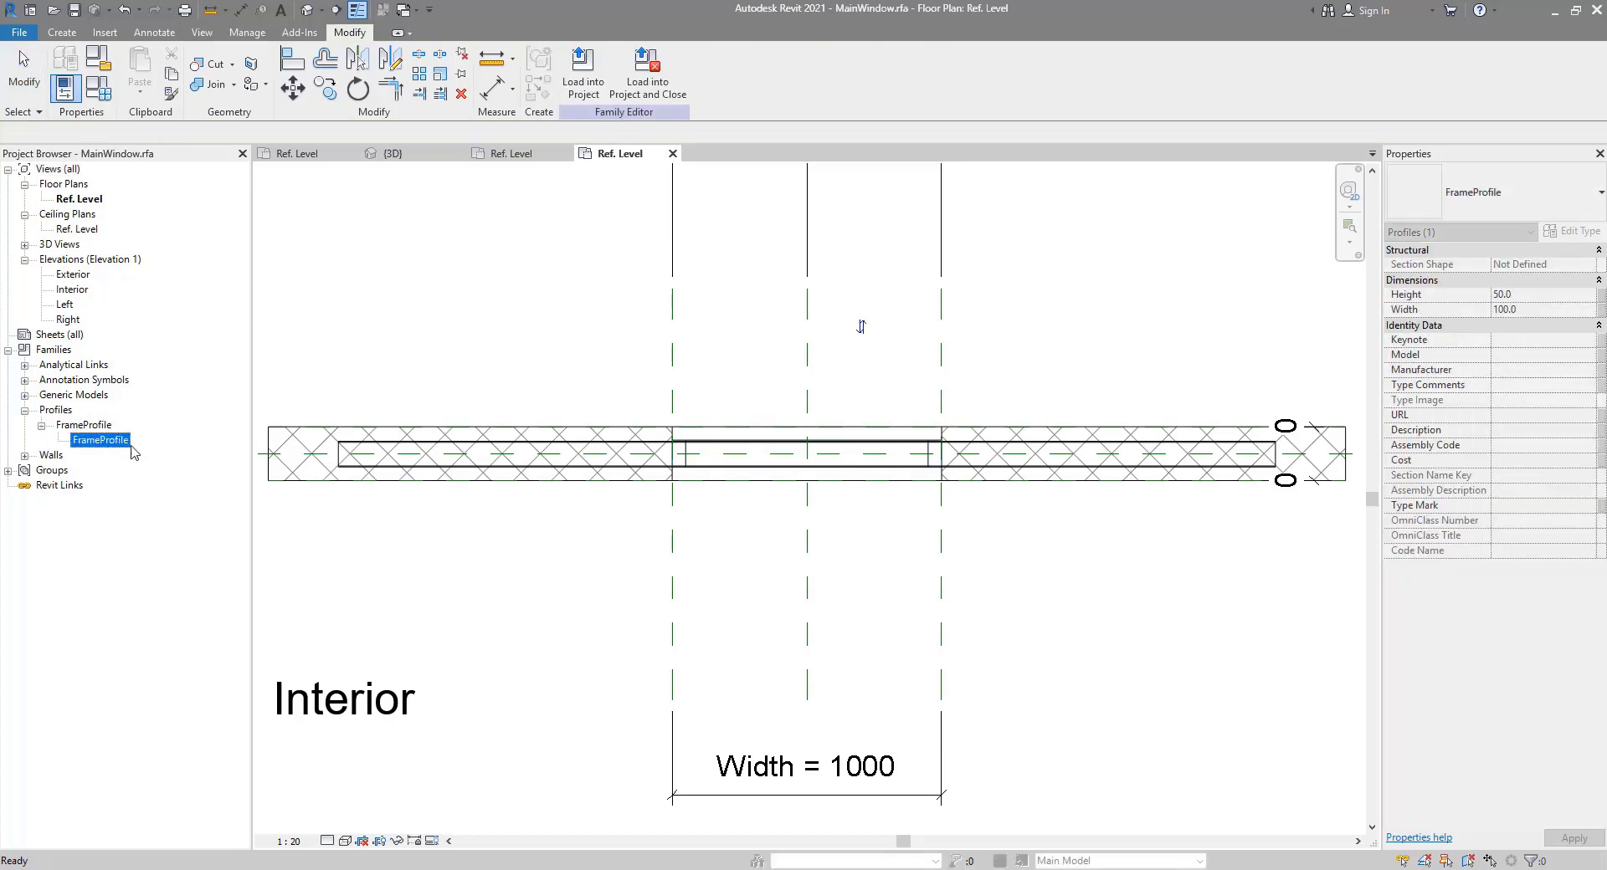
{"action": "double_click", "coordinate": [115, 443]}
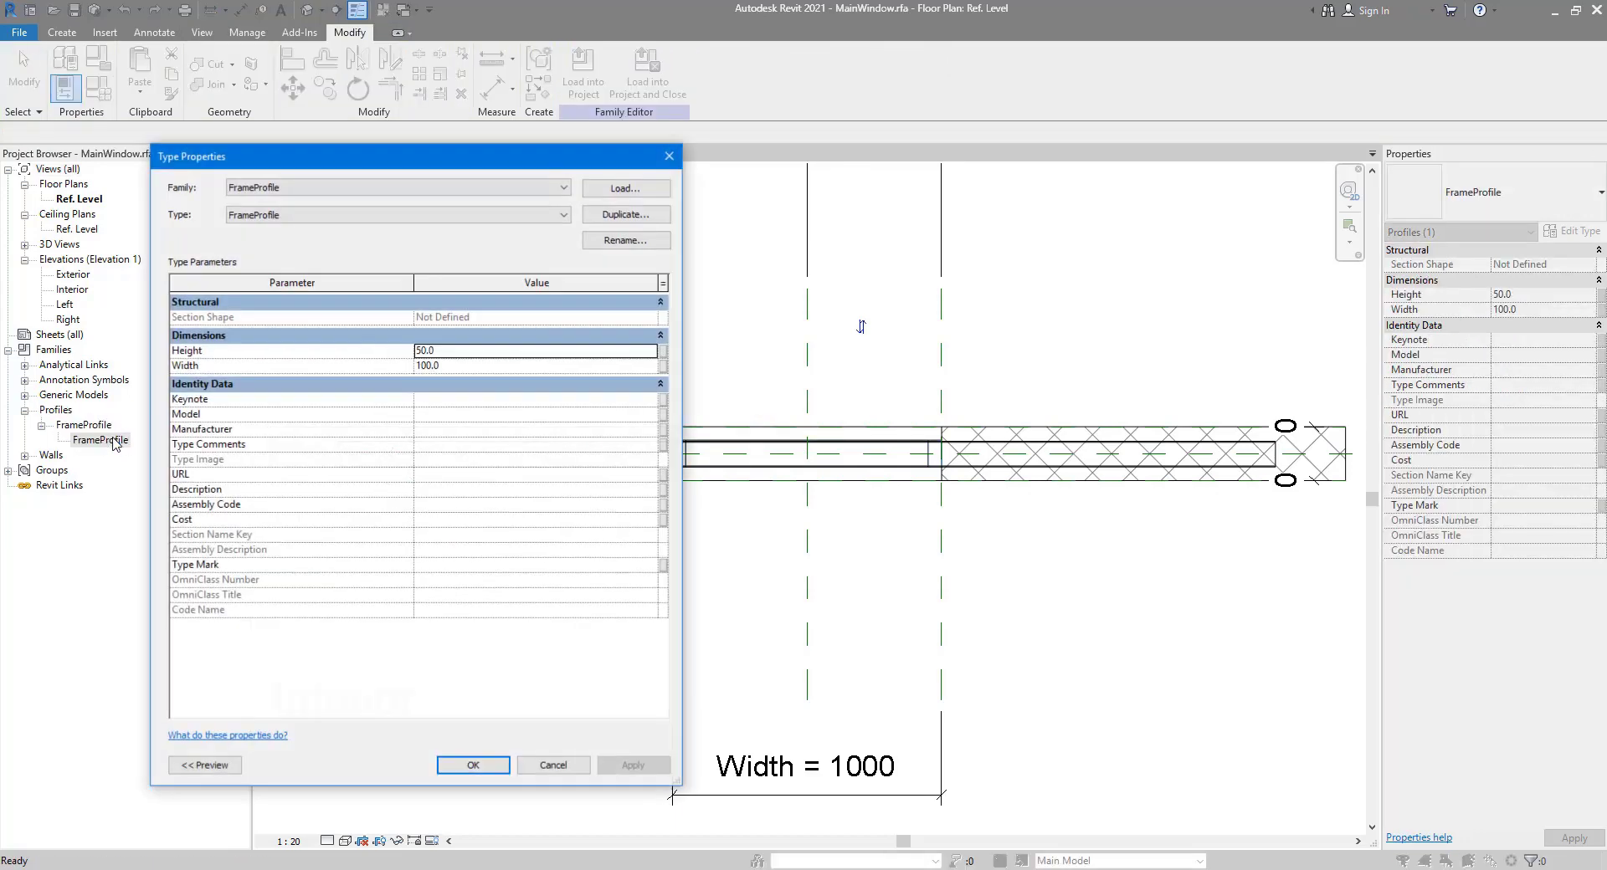
{"action": "double_click", "coordinate": [462, 352]}
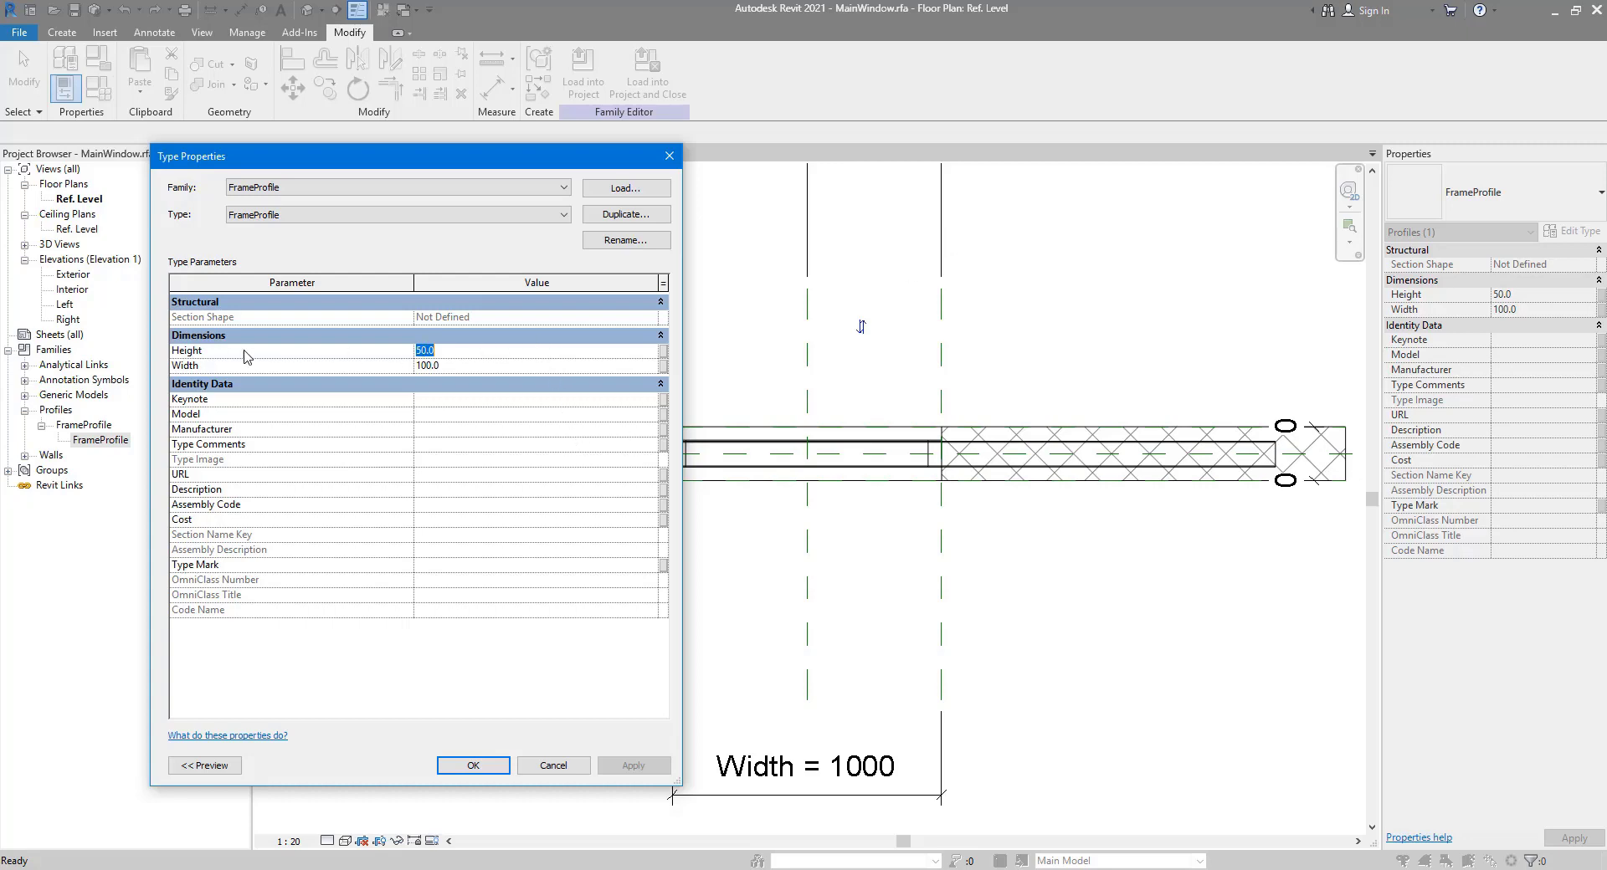
{"action": "key", "text": "End"}
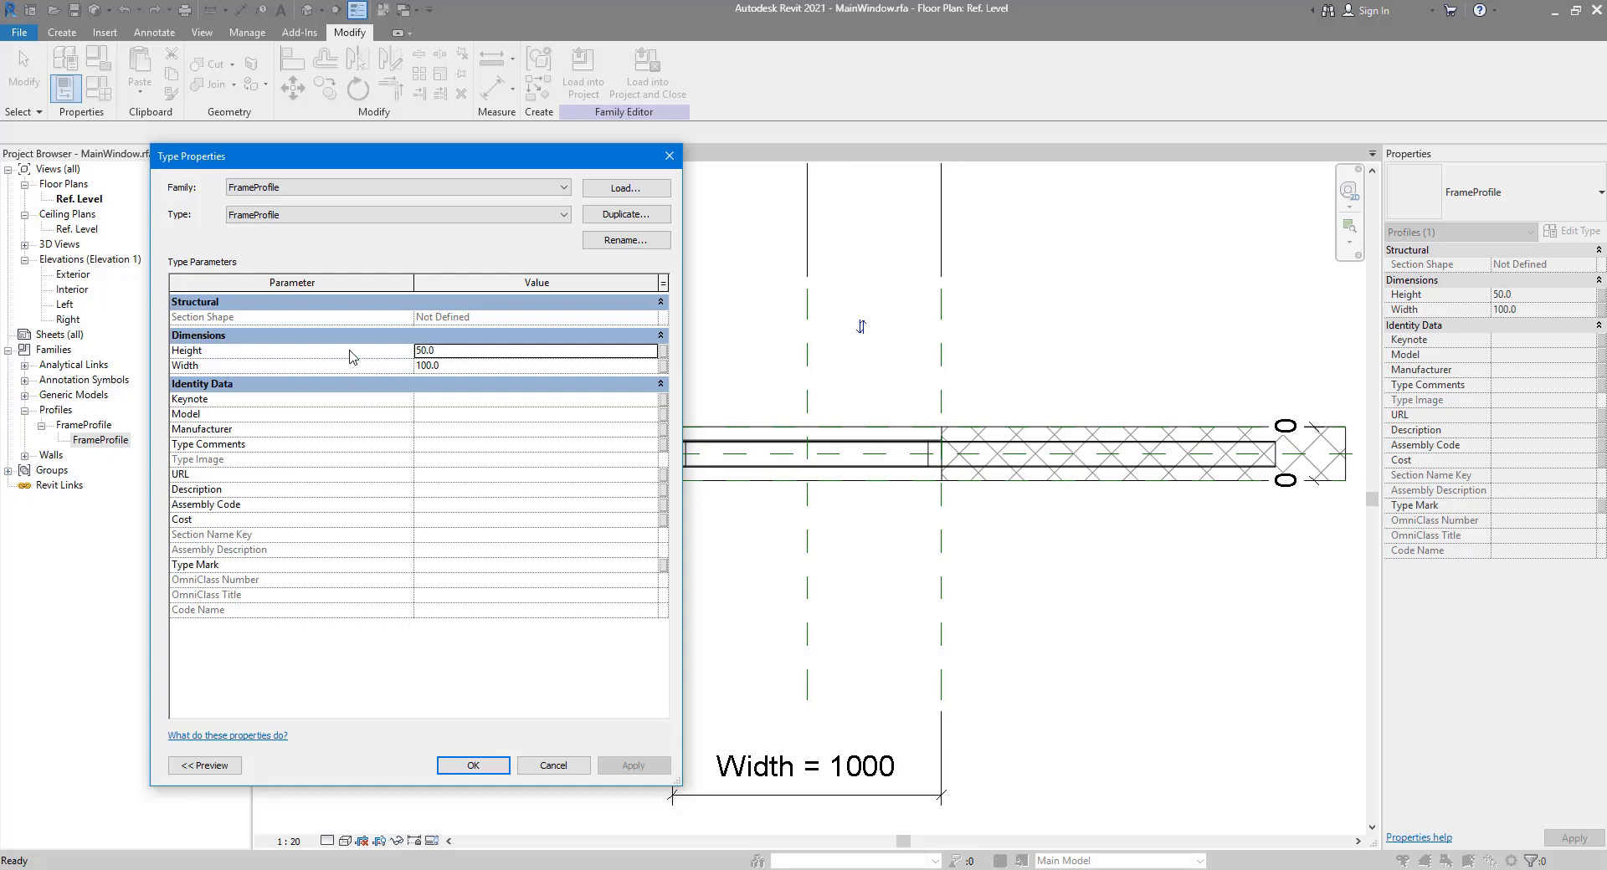
Step: Associate the frame profile's Height with a new family type parameter named FrameHeight, grouped under Dimensions, and apply the type properties
{"action": "left_click", "coordinate": [667, 355]}
{"action": "left_click_drag", "start_coordinate": [1138, 382], "coordinate": [813, 299]}
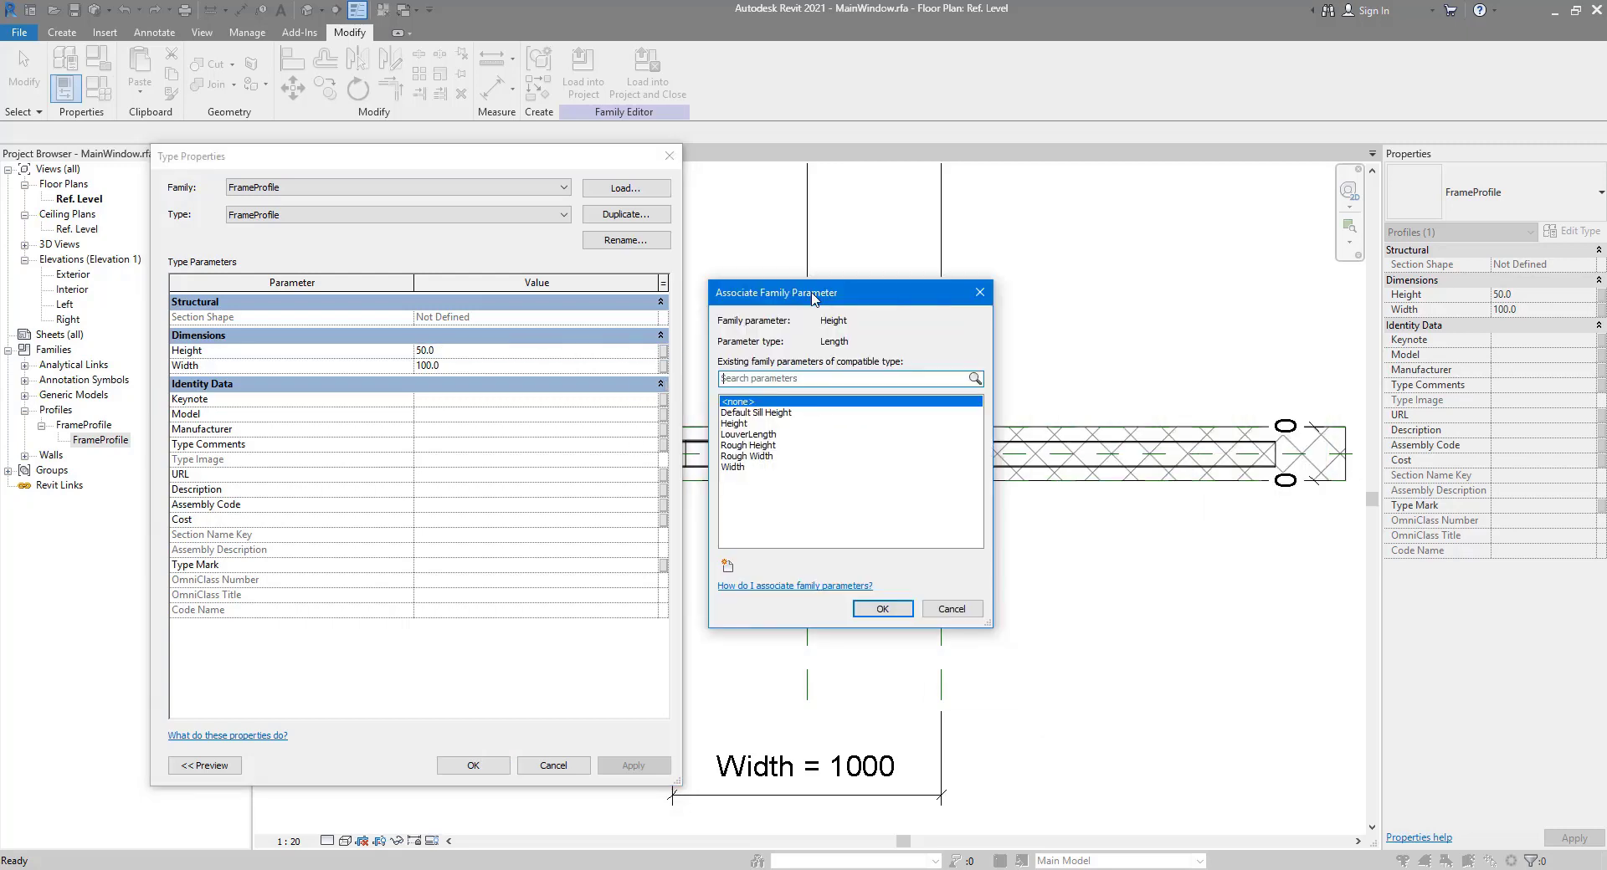
{"action": "left_click", "coordinate": [727, 566]}
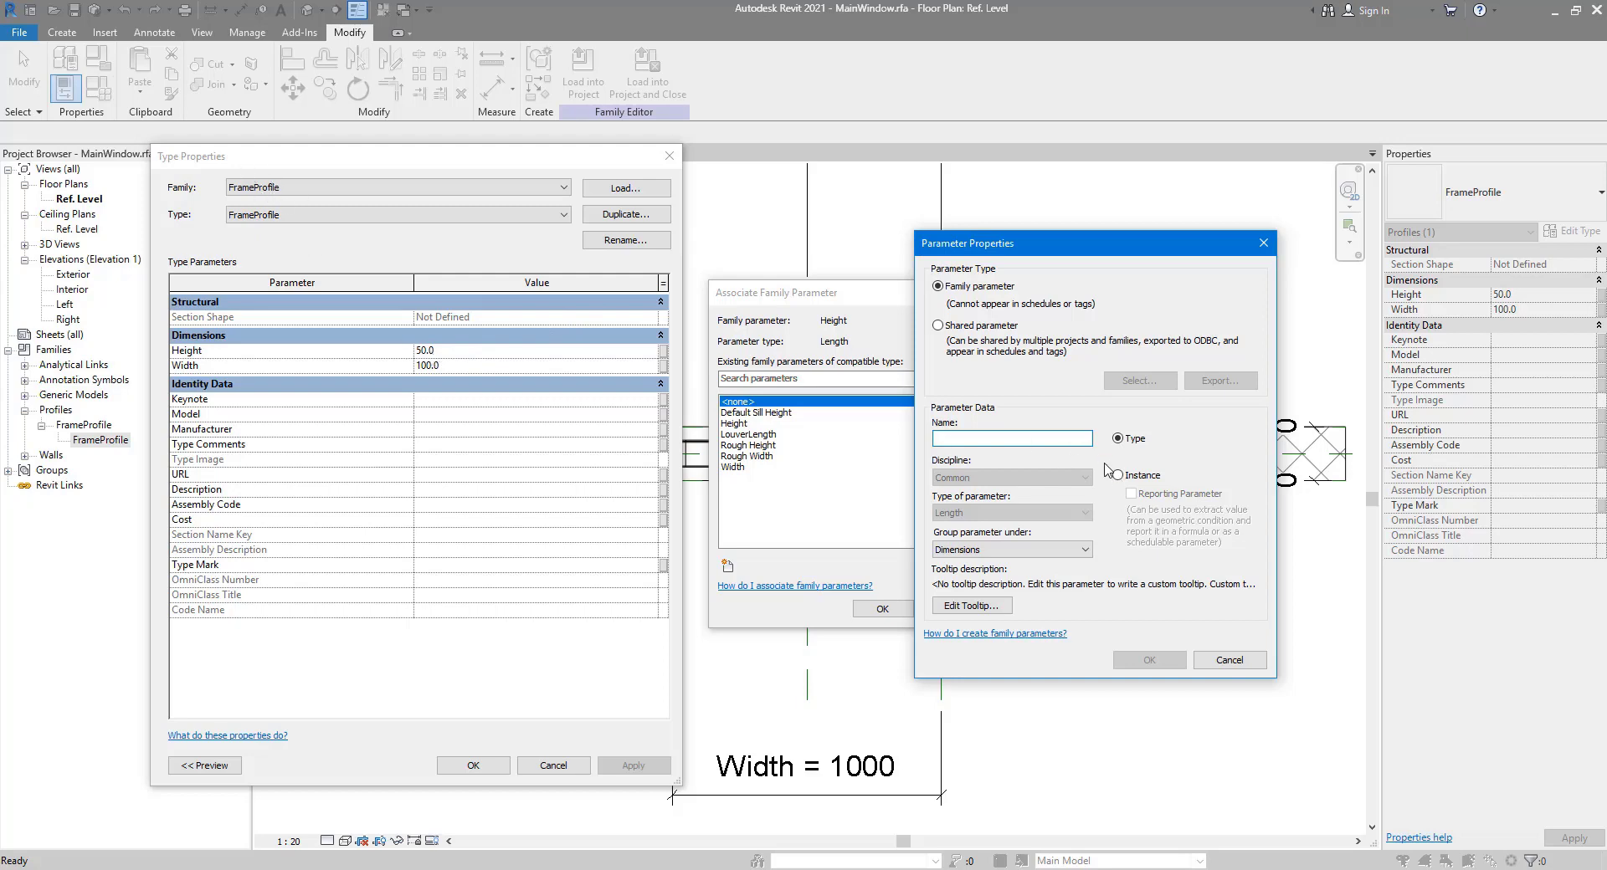
{"action": "type", "text": "FrameHeight"}
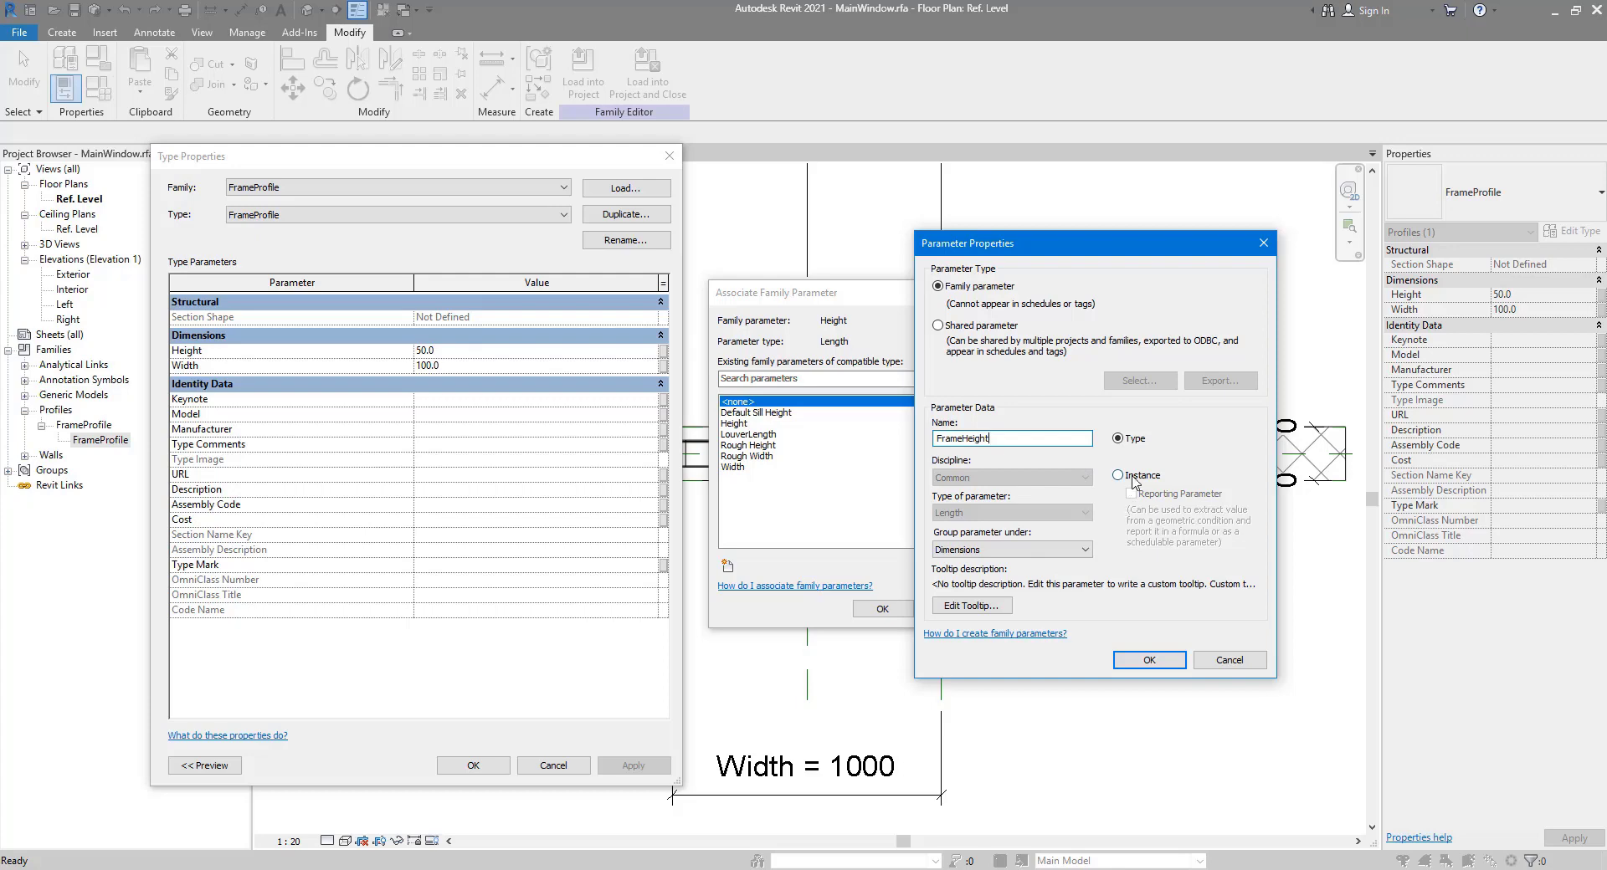
{"action": "left_click", "coordinate": [1146, 662]}
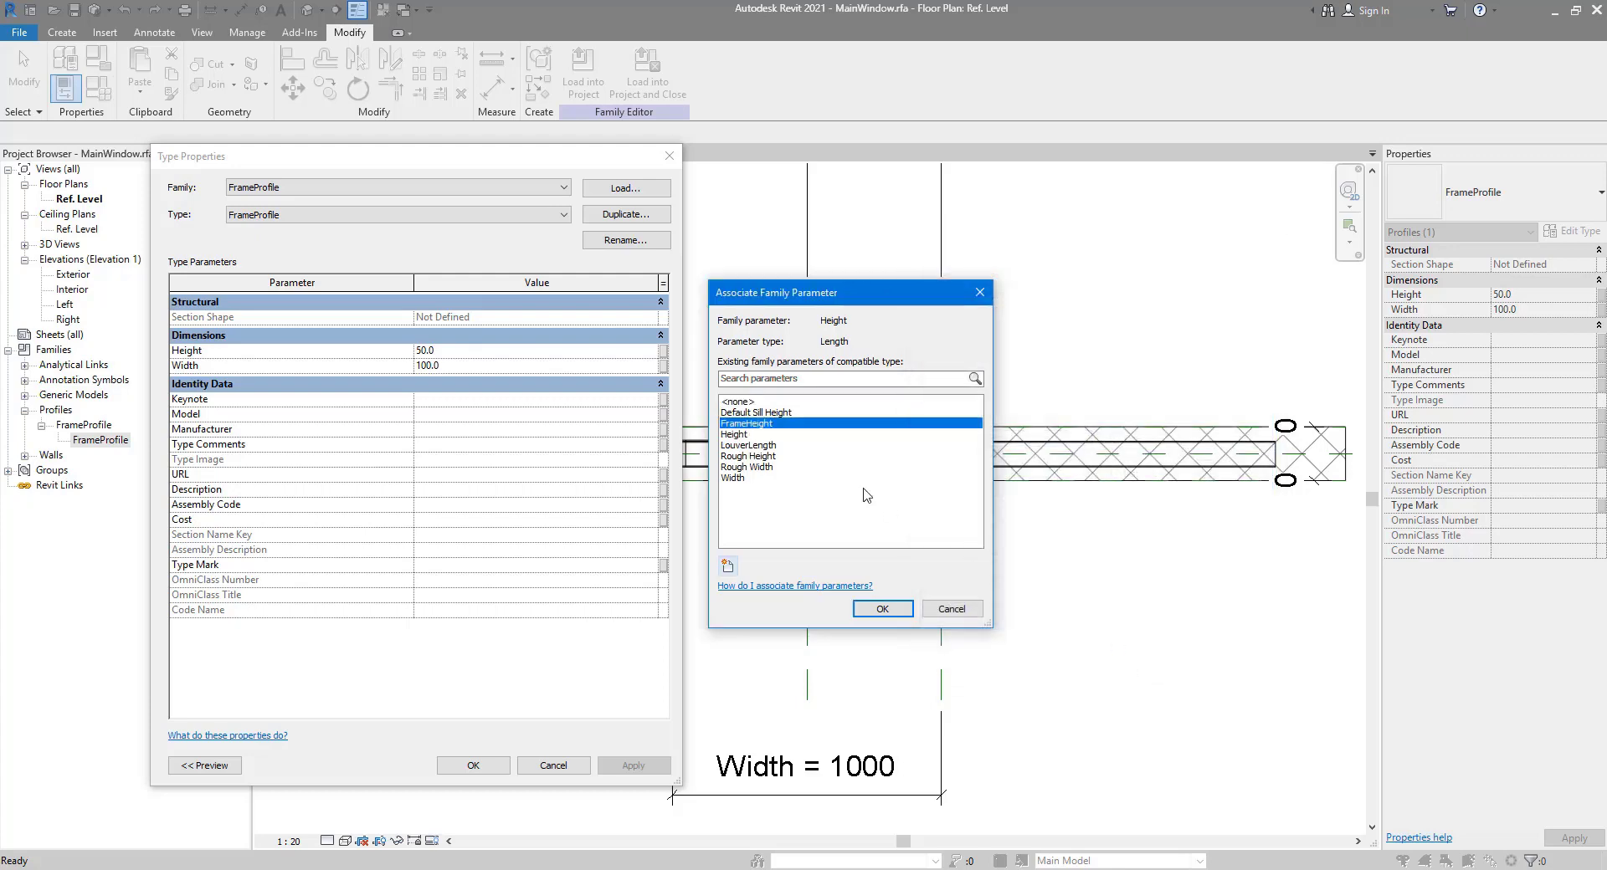
{"action": "left_click", "coordinate": [881, 608]}
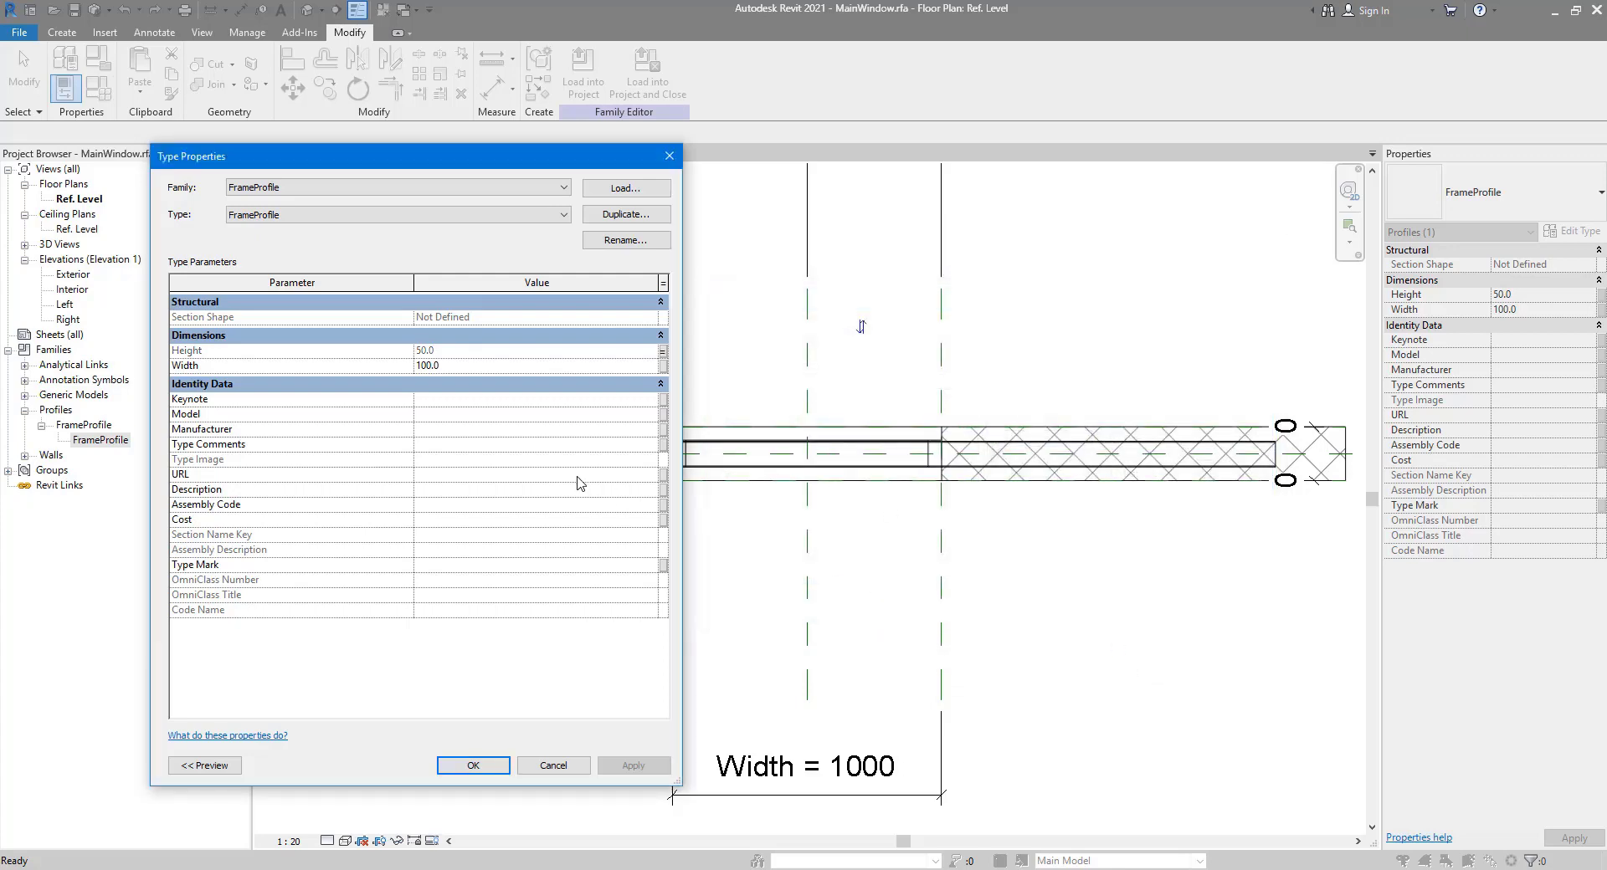
{"action": "left_click", "coordinate": [473, 765]}
{"action": "left_click", "coordinate": [631, 383]}
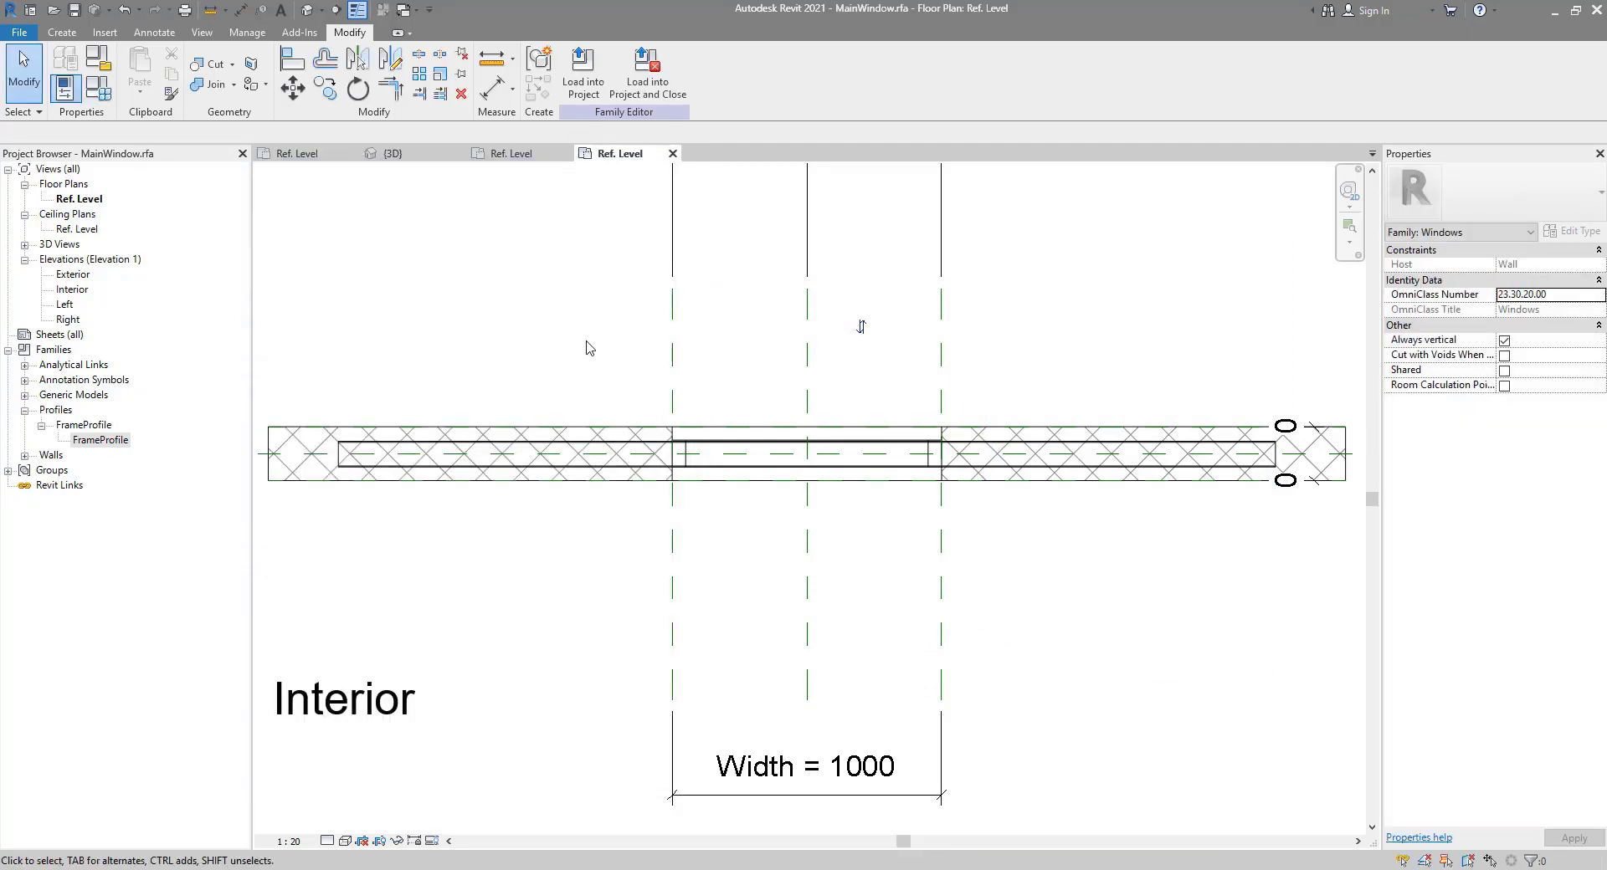
Step: Change the LouverLength formula to Width - 2 * FrameHeight and apply the family types
{"action": "left_click", "coordinate": [100, 88]}
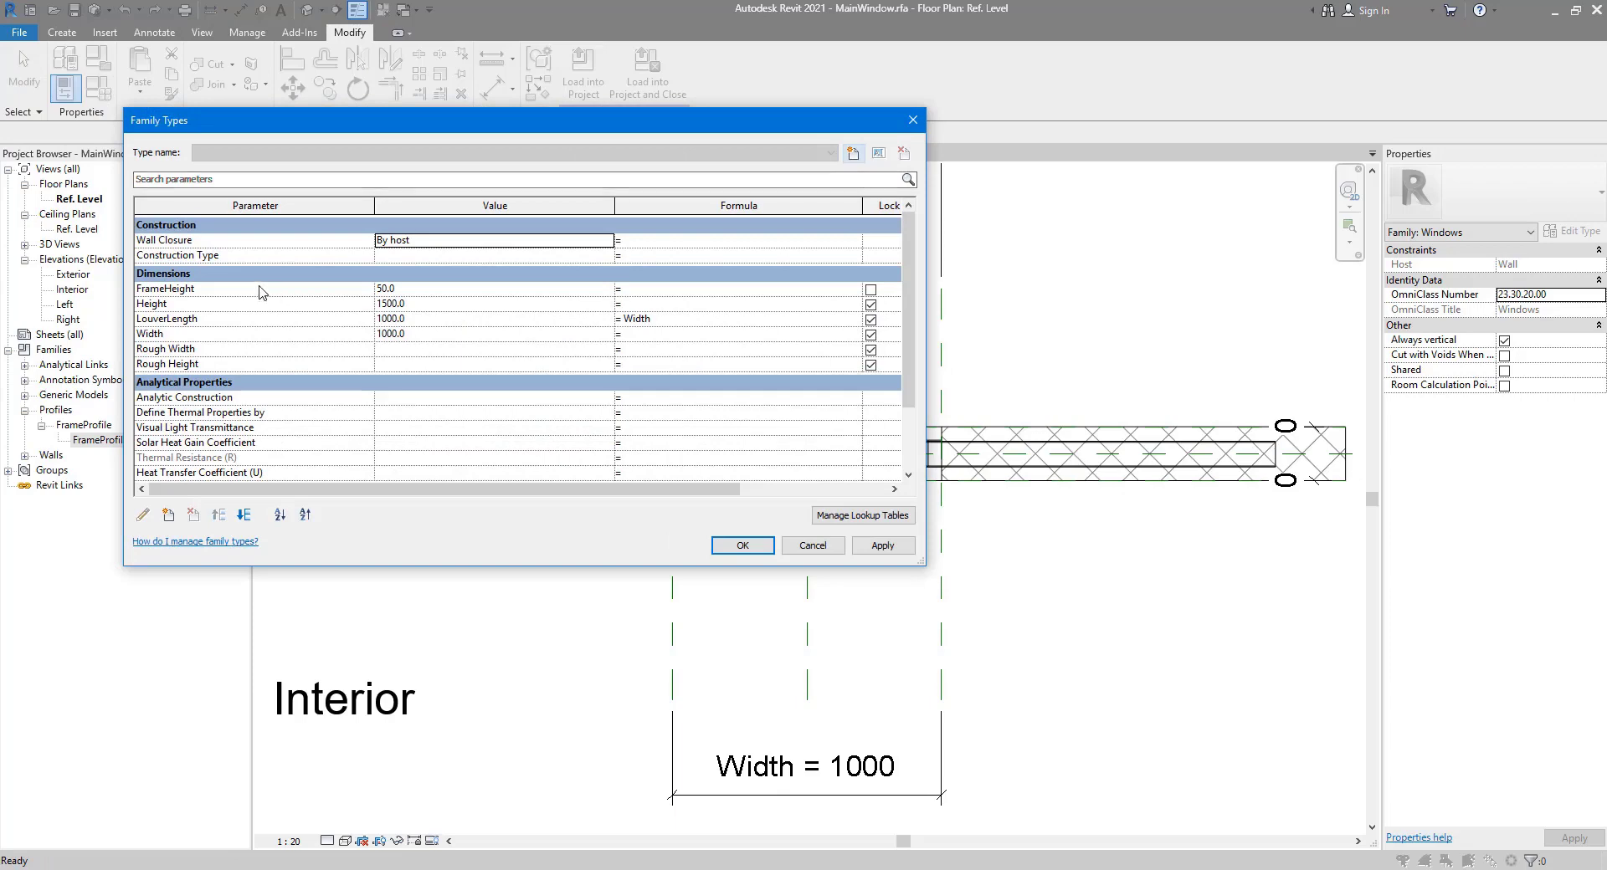
{"action": "left_click", "coordinate": [253, 285]}
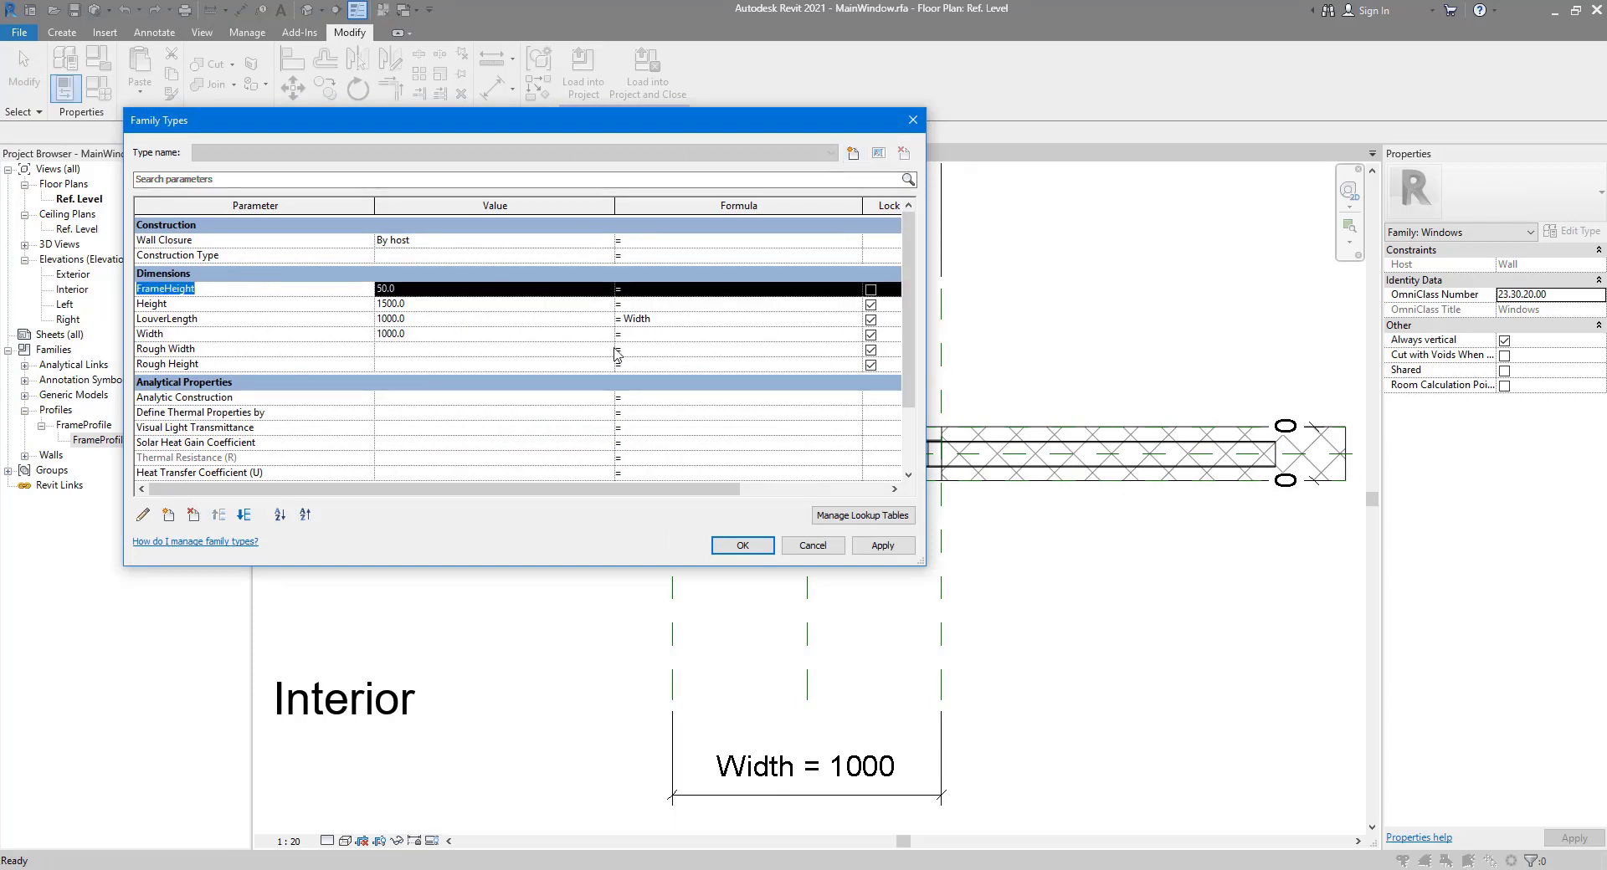
{"action": "left_click", "coordinate": [706, 320]}
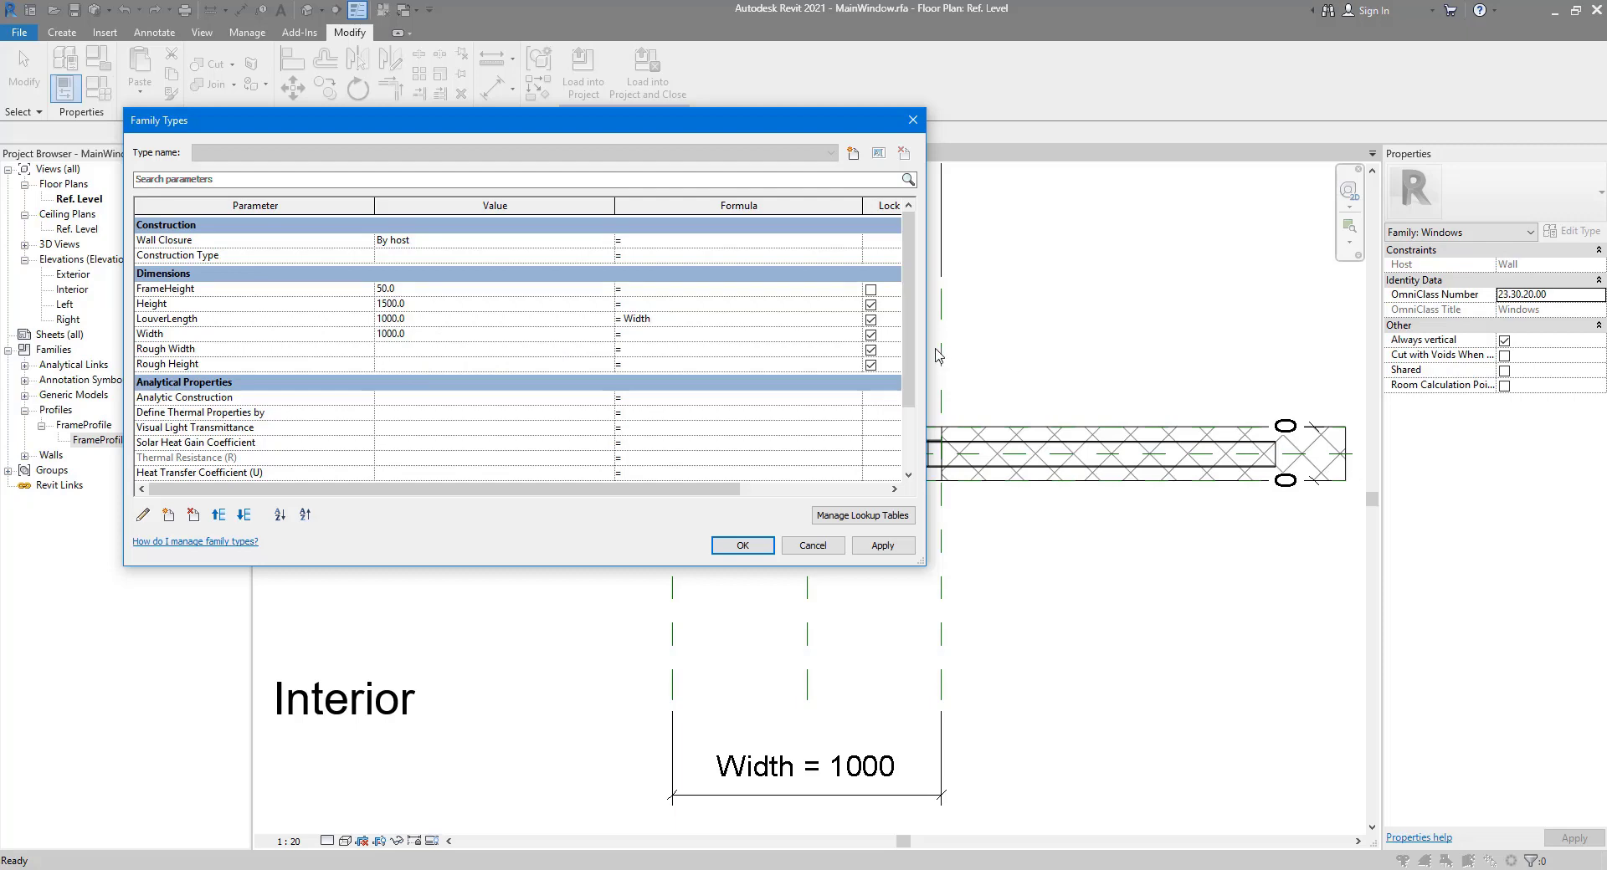
{"action": "left_click_drag", "start_coordinate": [924, 353], "coordinate": [1154, 356]}
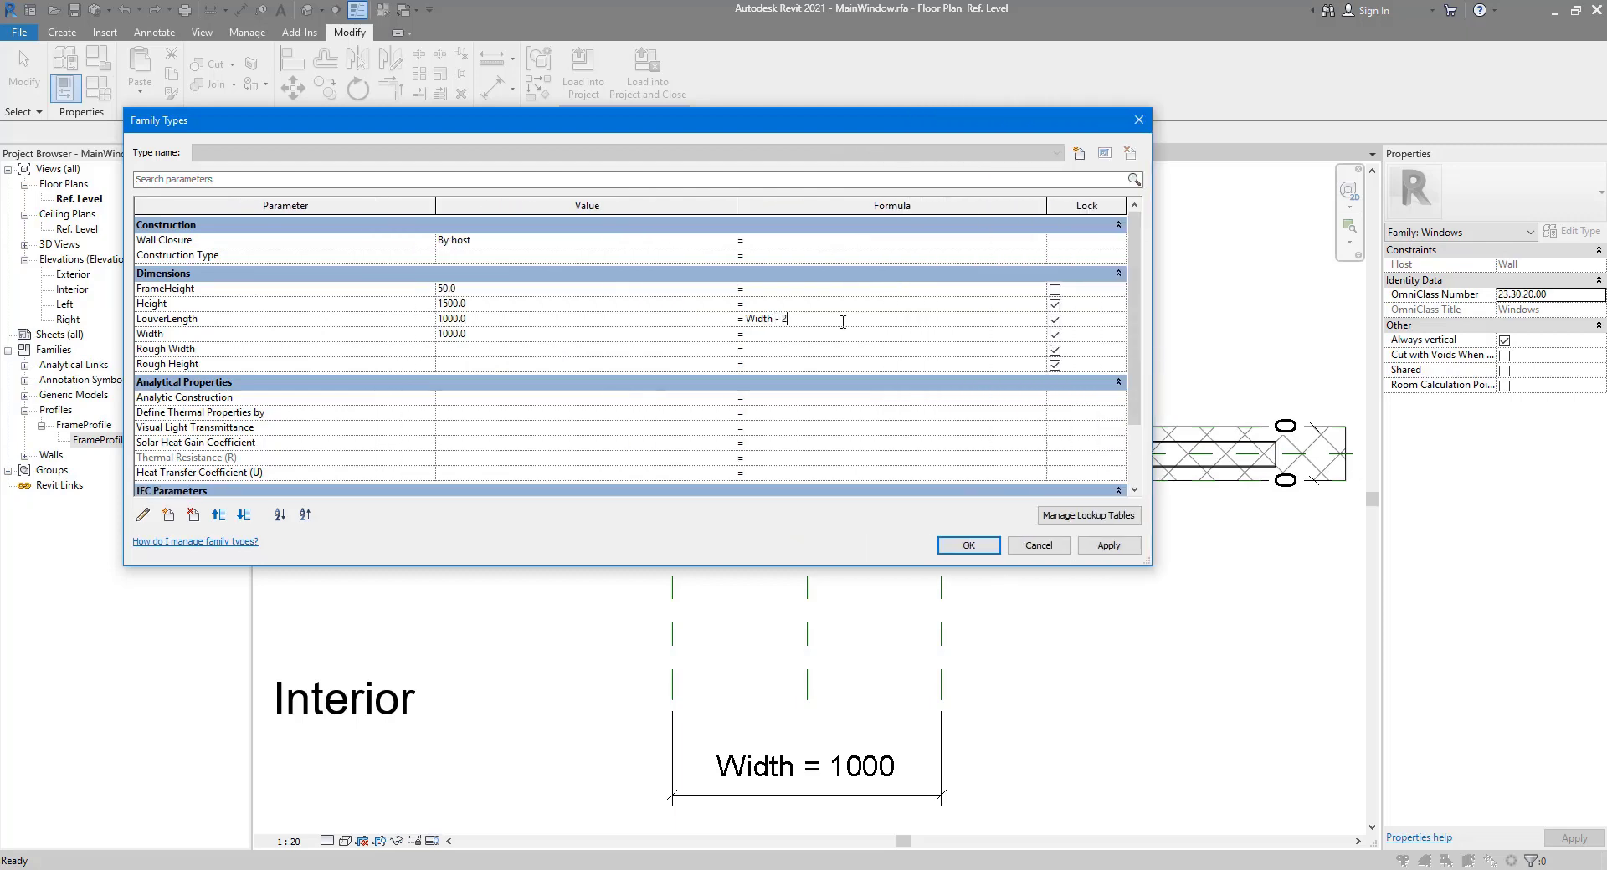
{"action": "type", "text": "- 2*FrameHeight"}
{"action": "key", "text": "Tab"}
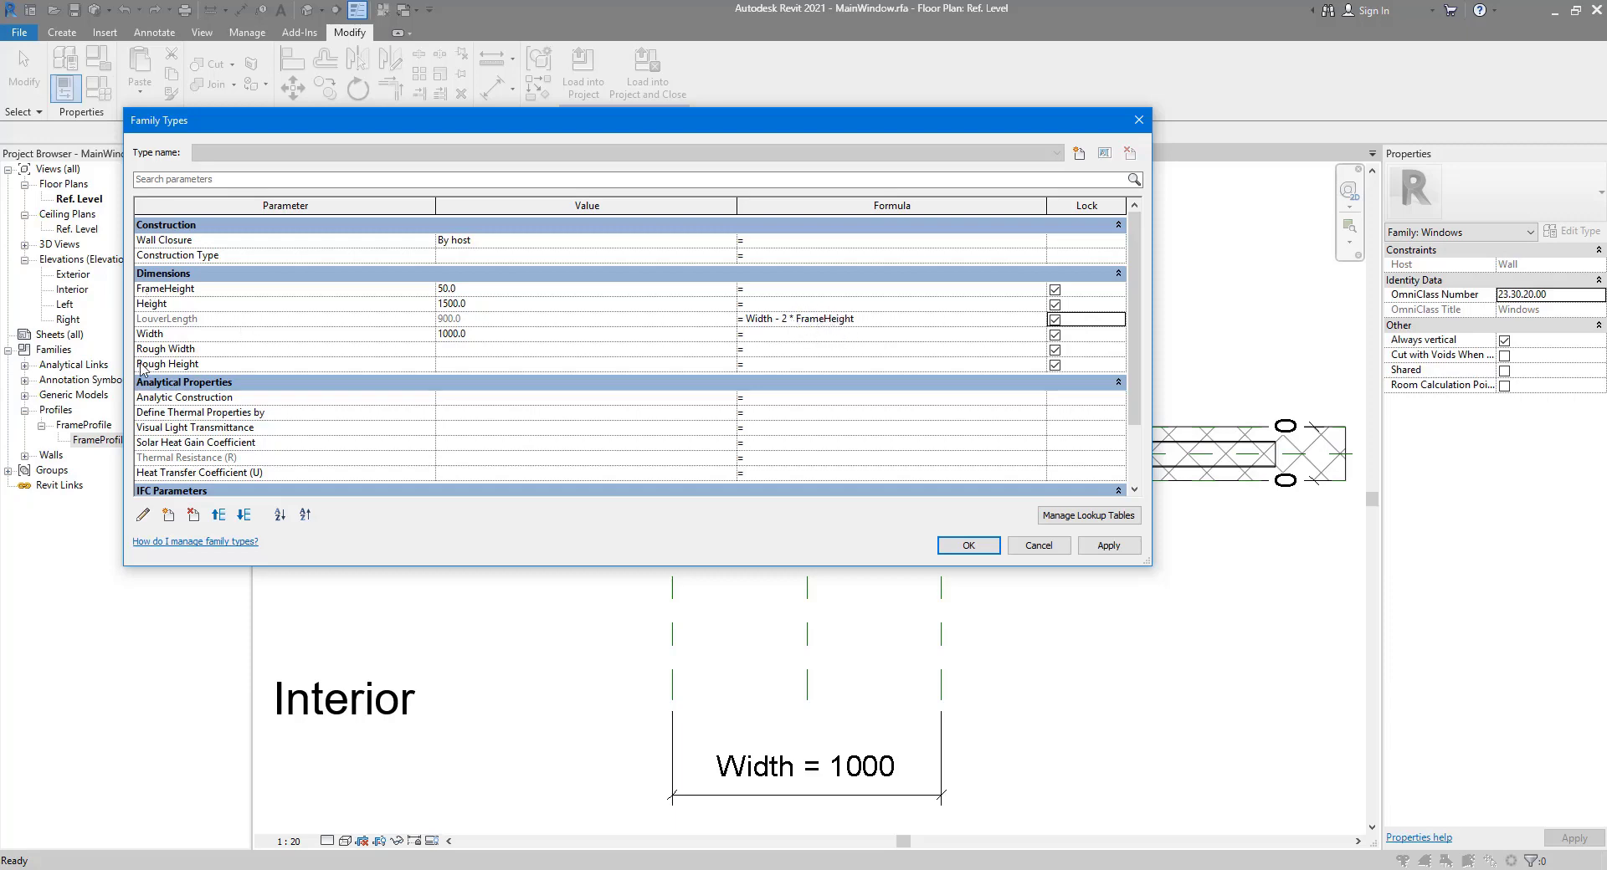
{"action": "left_click", "coordinate": [831, 319]}
{"action": "key", "text": "BackSpace"}
{"action": "type", "text": "-"}
{"action": "key", "text": "BackSpace"}
{"action": "key", "text": "Tab"}
{"action": "left_click", "coordinate": [968, 545]}
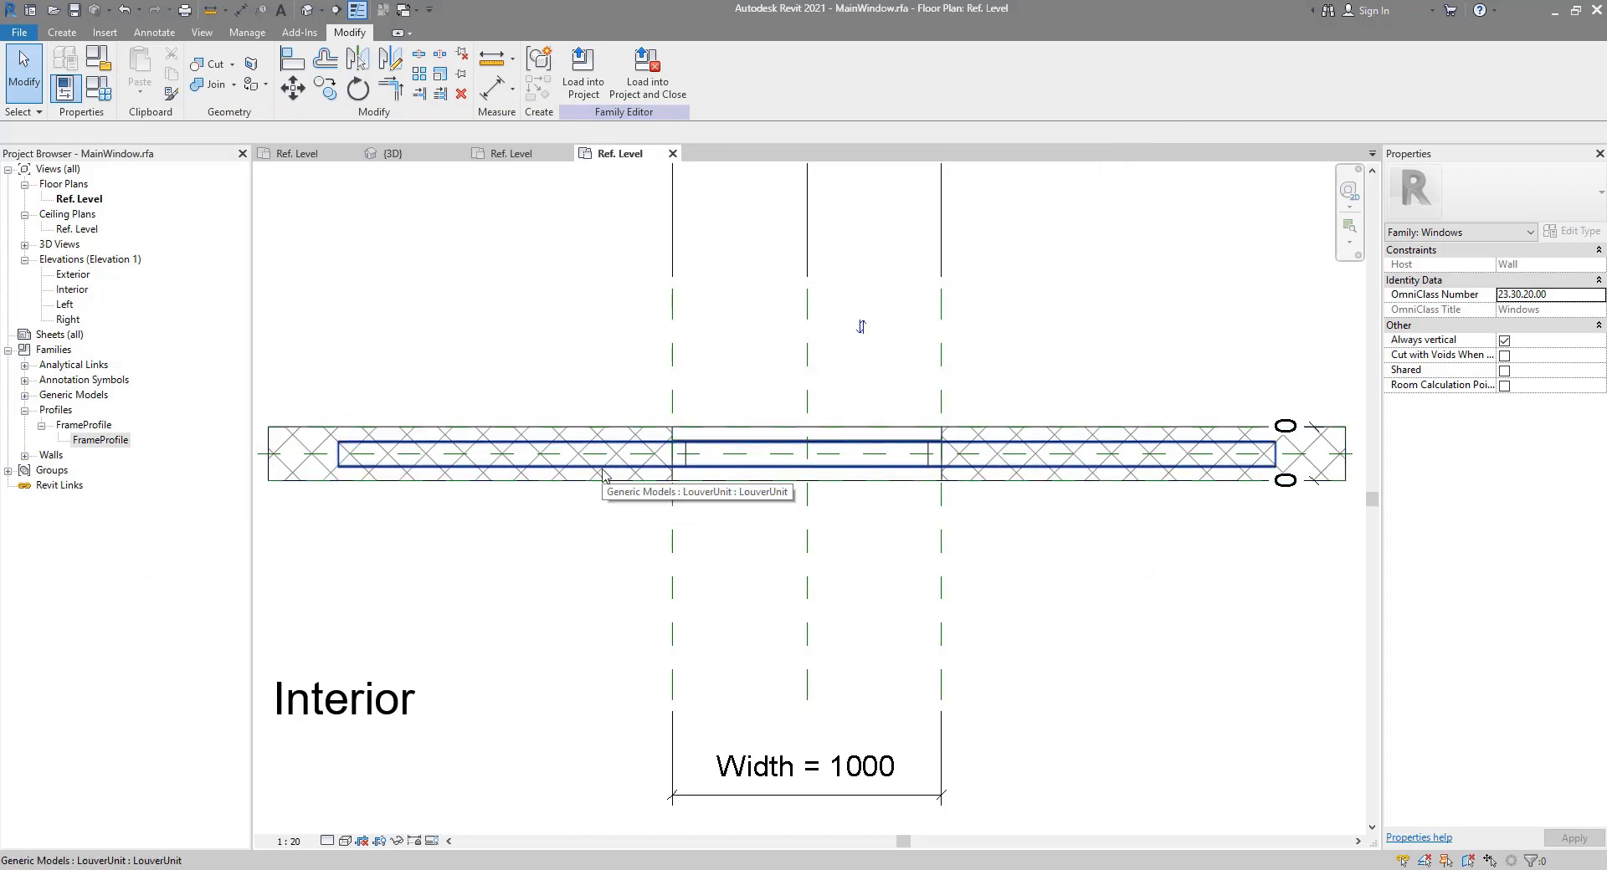
Step: Associate the LouverUnit type's Length with the LouverLength family parameter and apply it
{"action": "left_click", "coordinate": [604, 473]}
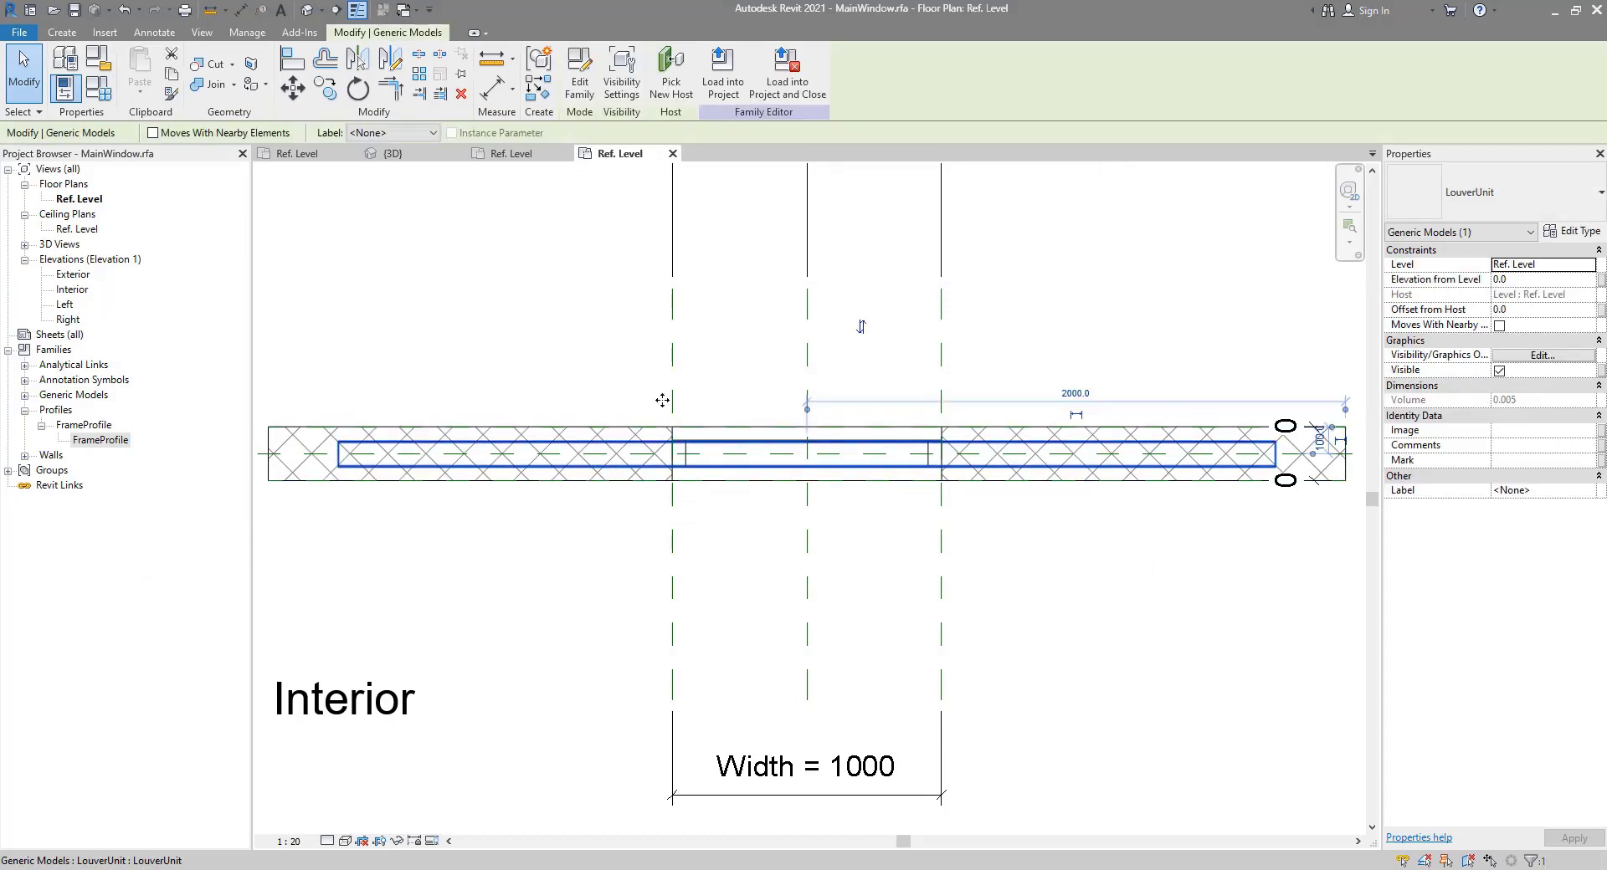
{"action": "left_click", "coordinate": [1557, 234]}
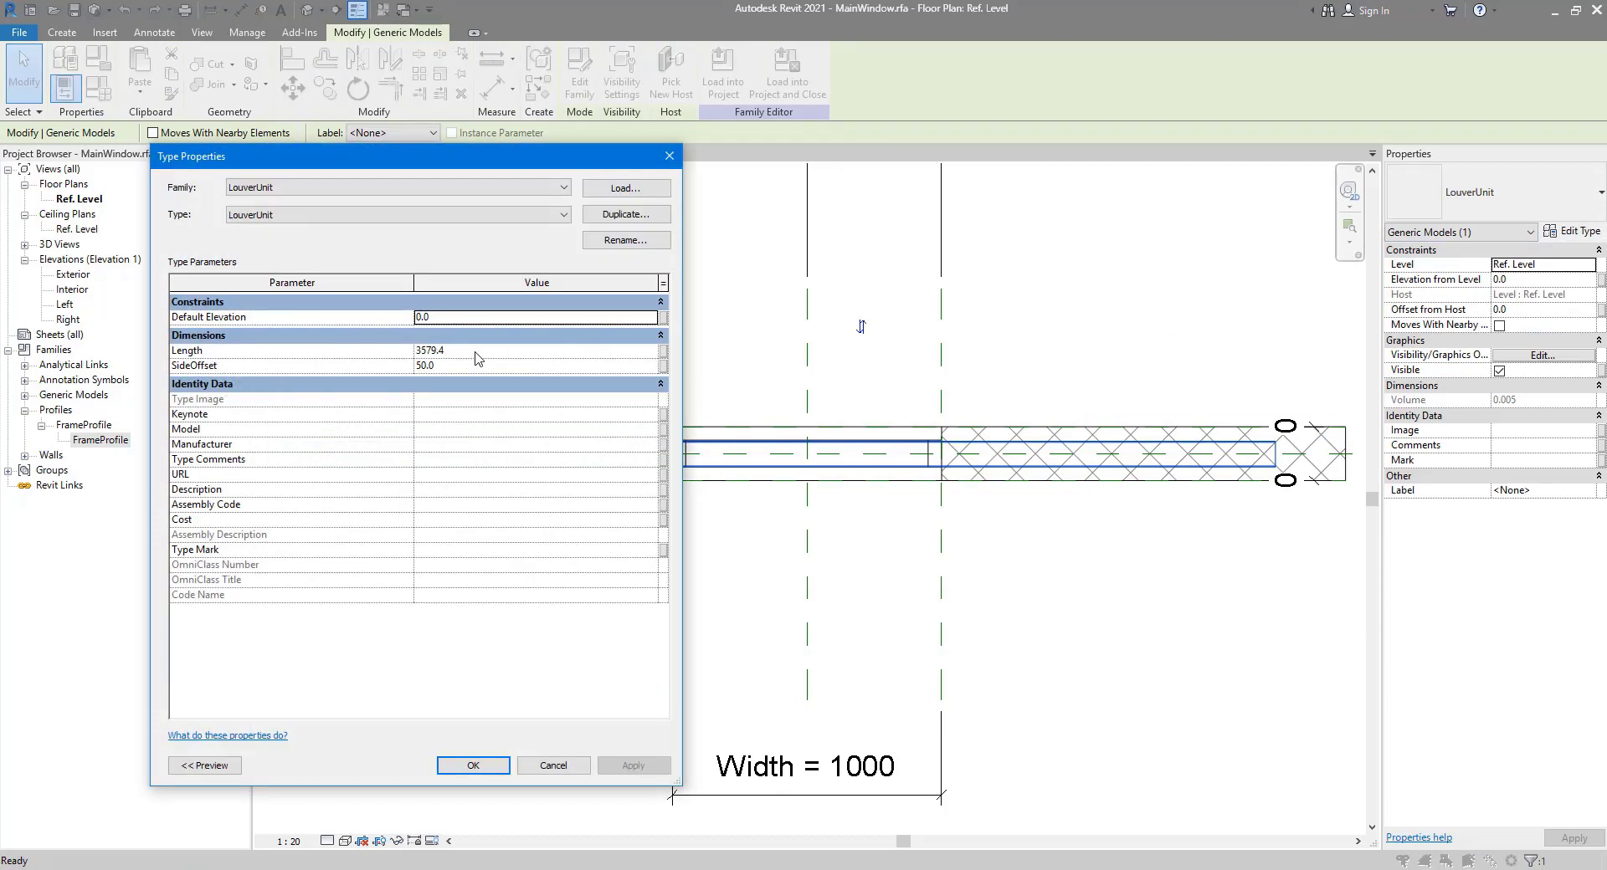
{"action": "left_click", "coordinate": [550, 350]}
{"action": "left_click", "coordinate": [662, 350]}
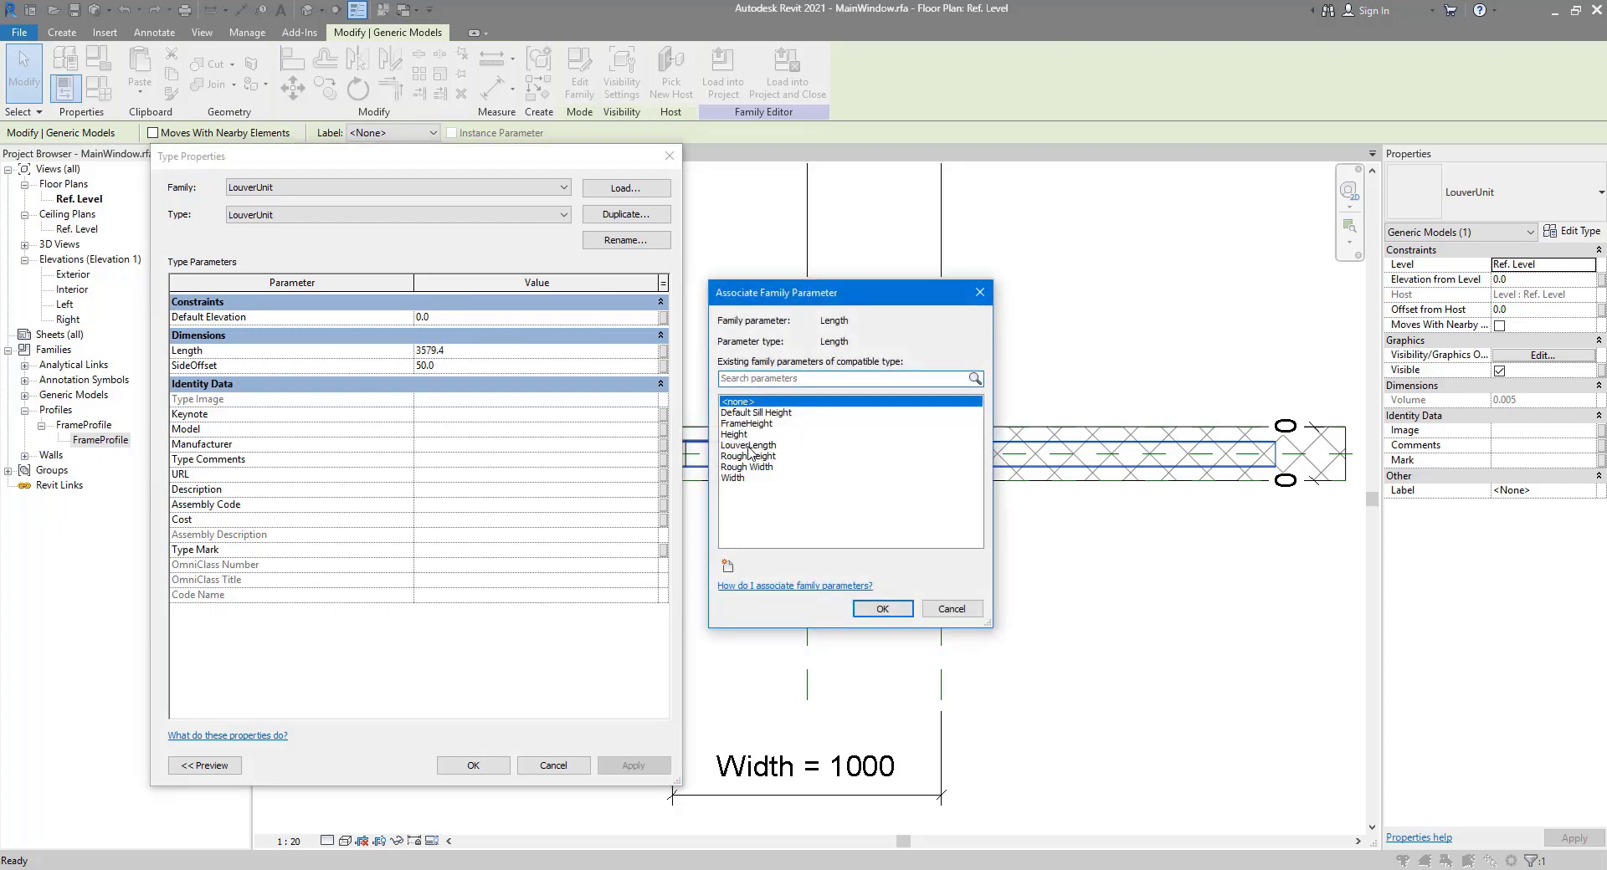
{"action": "left_click", "coordinate": [753, 446]}
{"action": "left_click", "coordinate": [882, 609]}
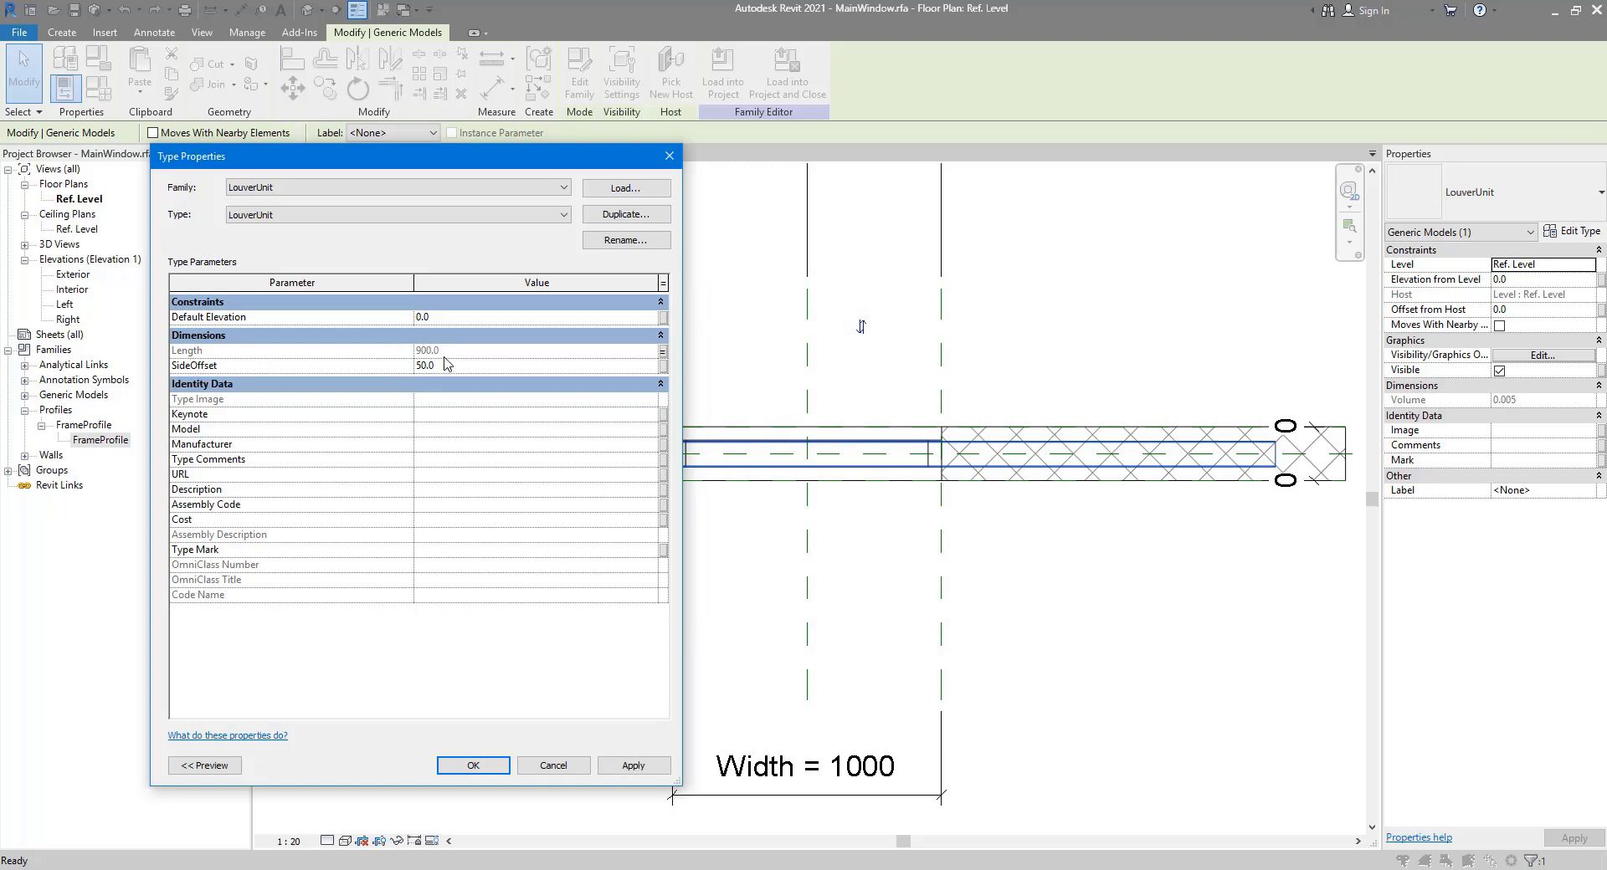
{"action": "left_click", "coordinate": [473, 766]}
Step: Examine both ends of the louver against the inner faces of the frame in the plan, and select the louver
{"action": "scroll", "coordinate": [455, 438], "scroll_direction": "down", "scroll_amount": 2}
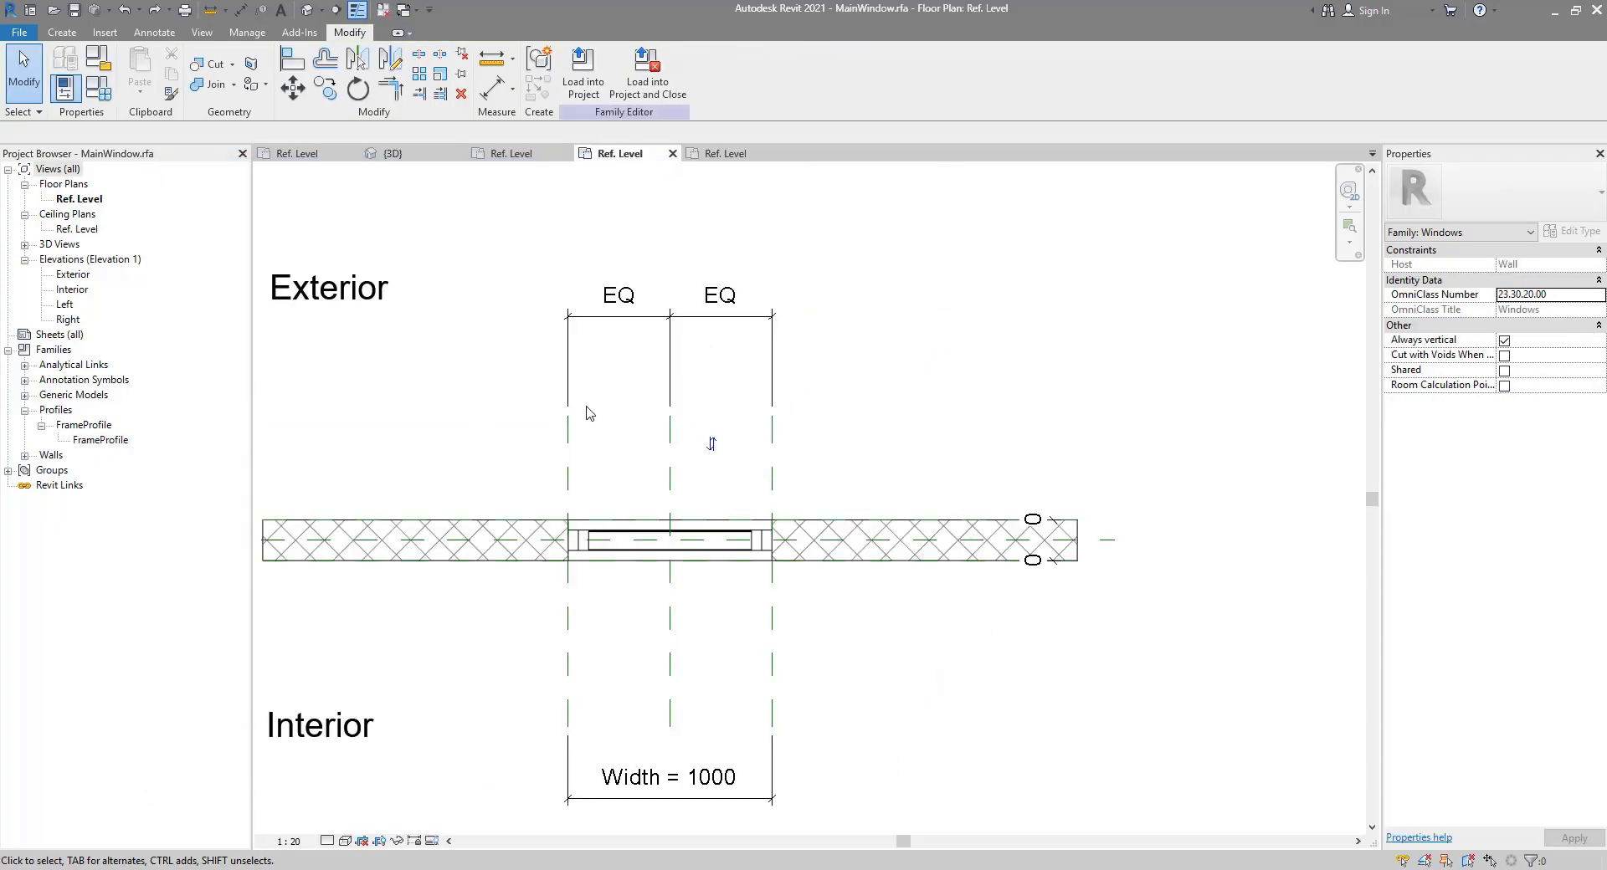
{"action": "scroll", "coordinate": [595, 565], "scroll_direction": "up", "scroll_amount": 5}
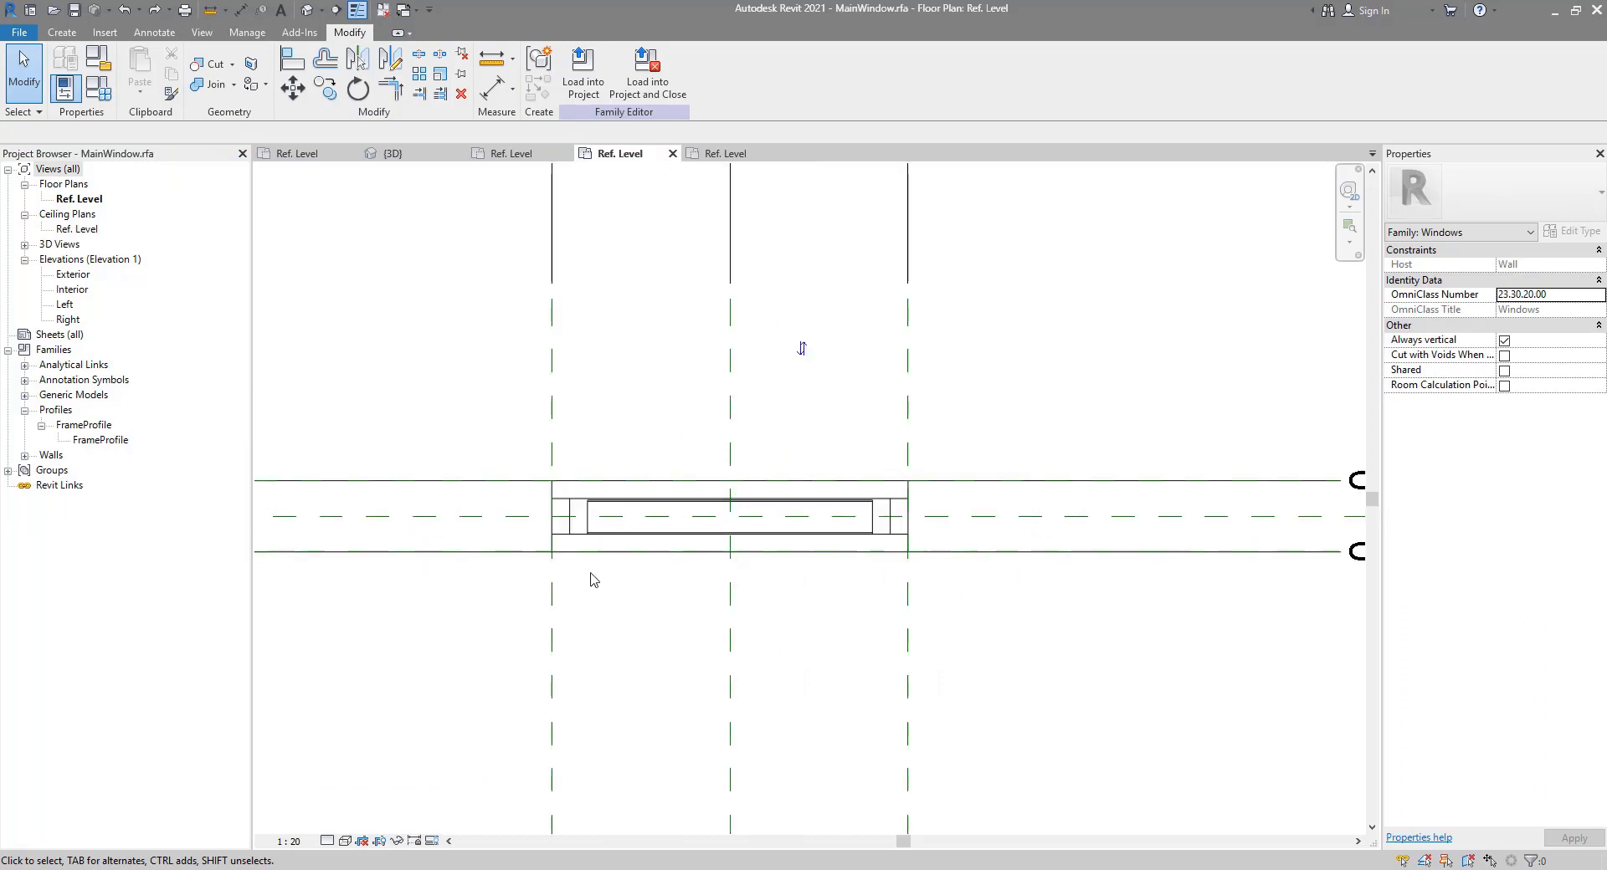
{"action": "scroll", "coordinate": [548, 502], "scroll_direction": "up", "scroll_amount": 2}
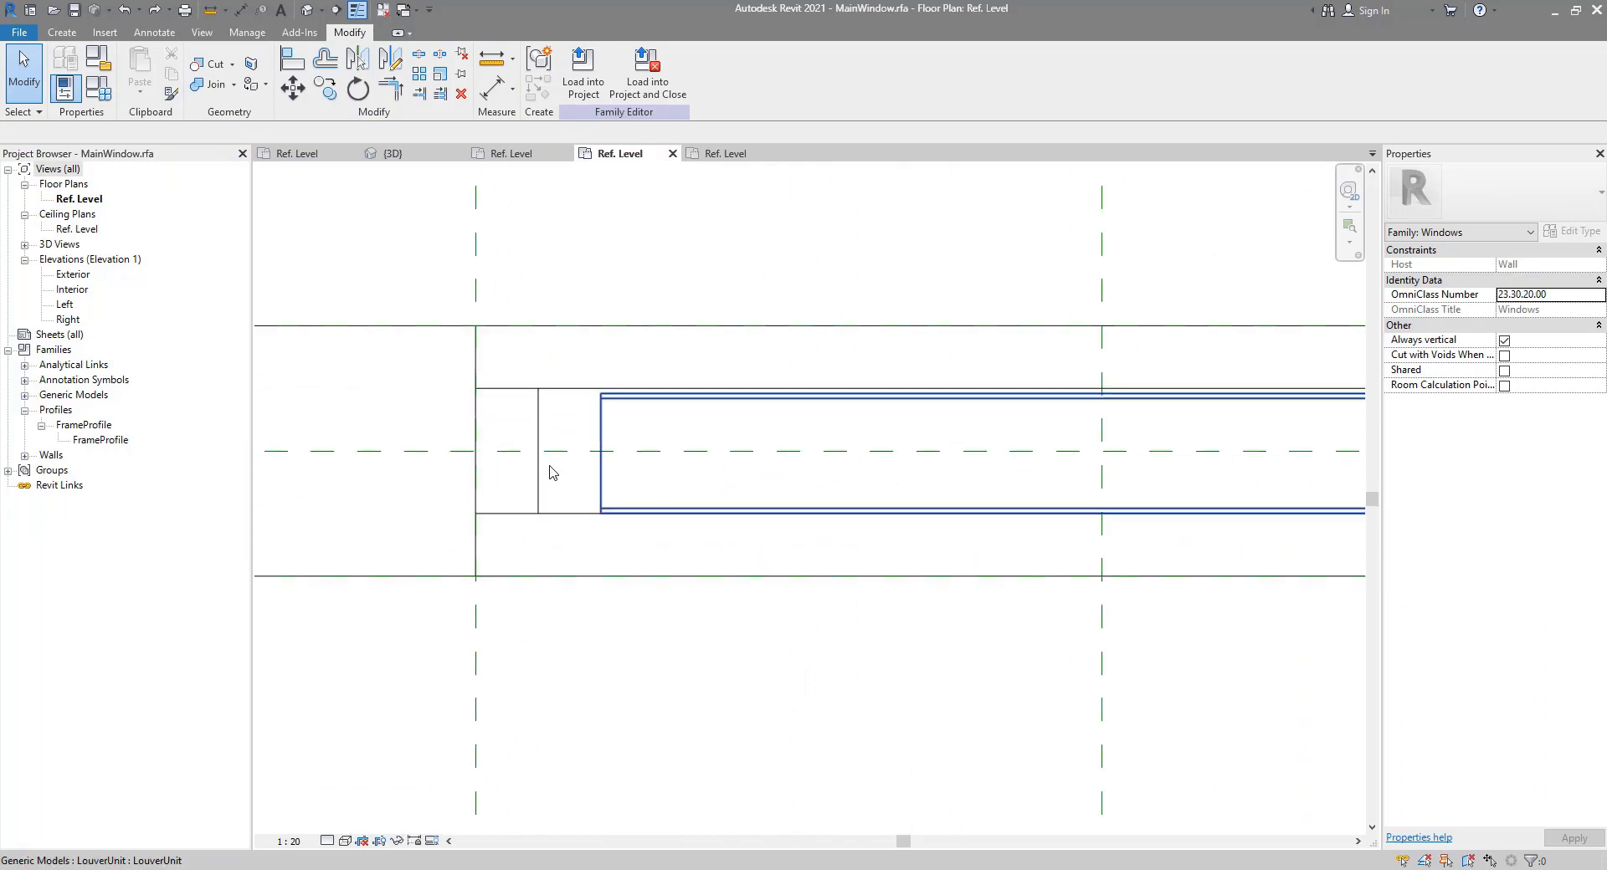
{"action": "middle_click_drag", "start_coordinate": [935, 500], "coordinate": [969, 524]}
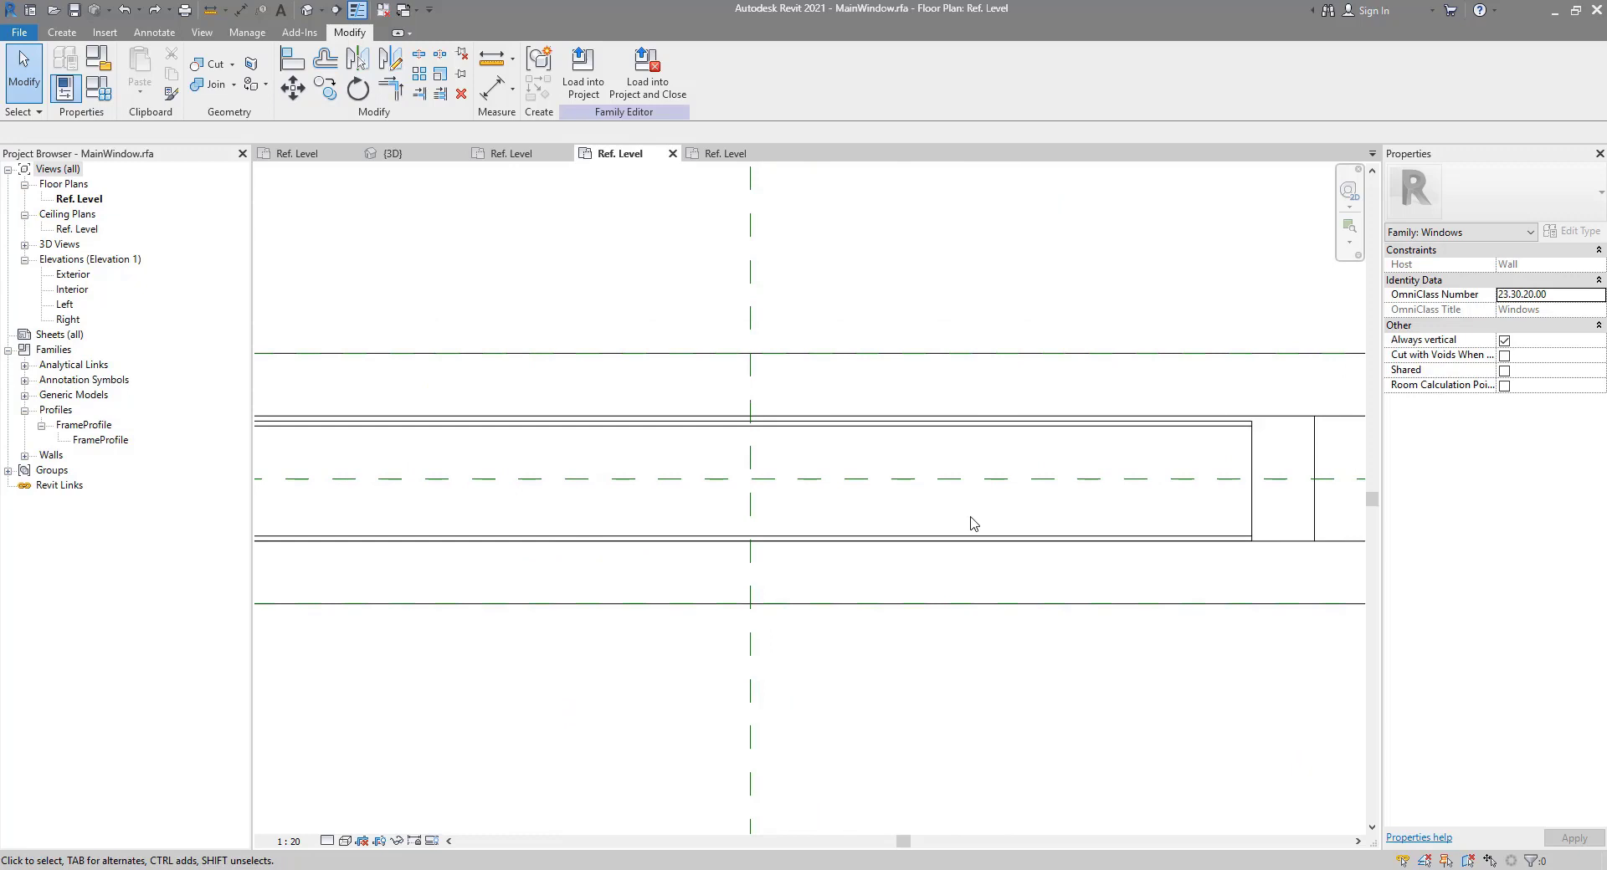
{"action": "scroll", "coordinate": [1288, 540], "scroll_direction": "down", "scroll_amount": 2}
{"action": "left_click", "coordinate": [1275, 490]}
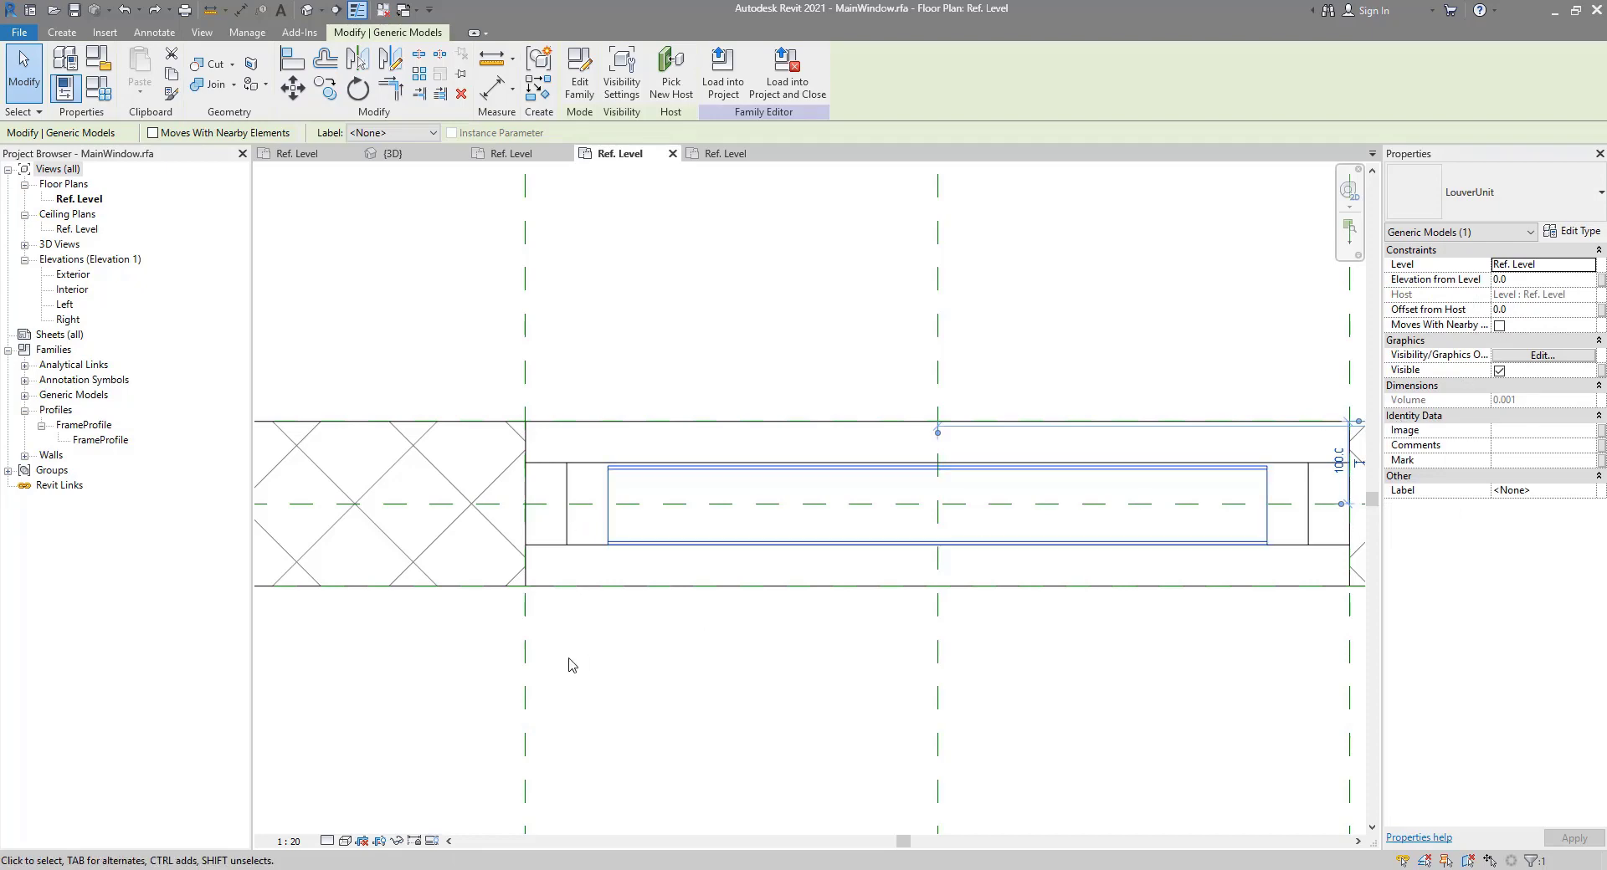
Step: Switch to Photos and study how the louvers meet the frame in home-design.jpg, then return to the Revit plan
{"action": "mouse_move", "coordinate": [432, 866]}
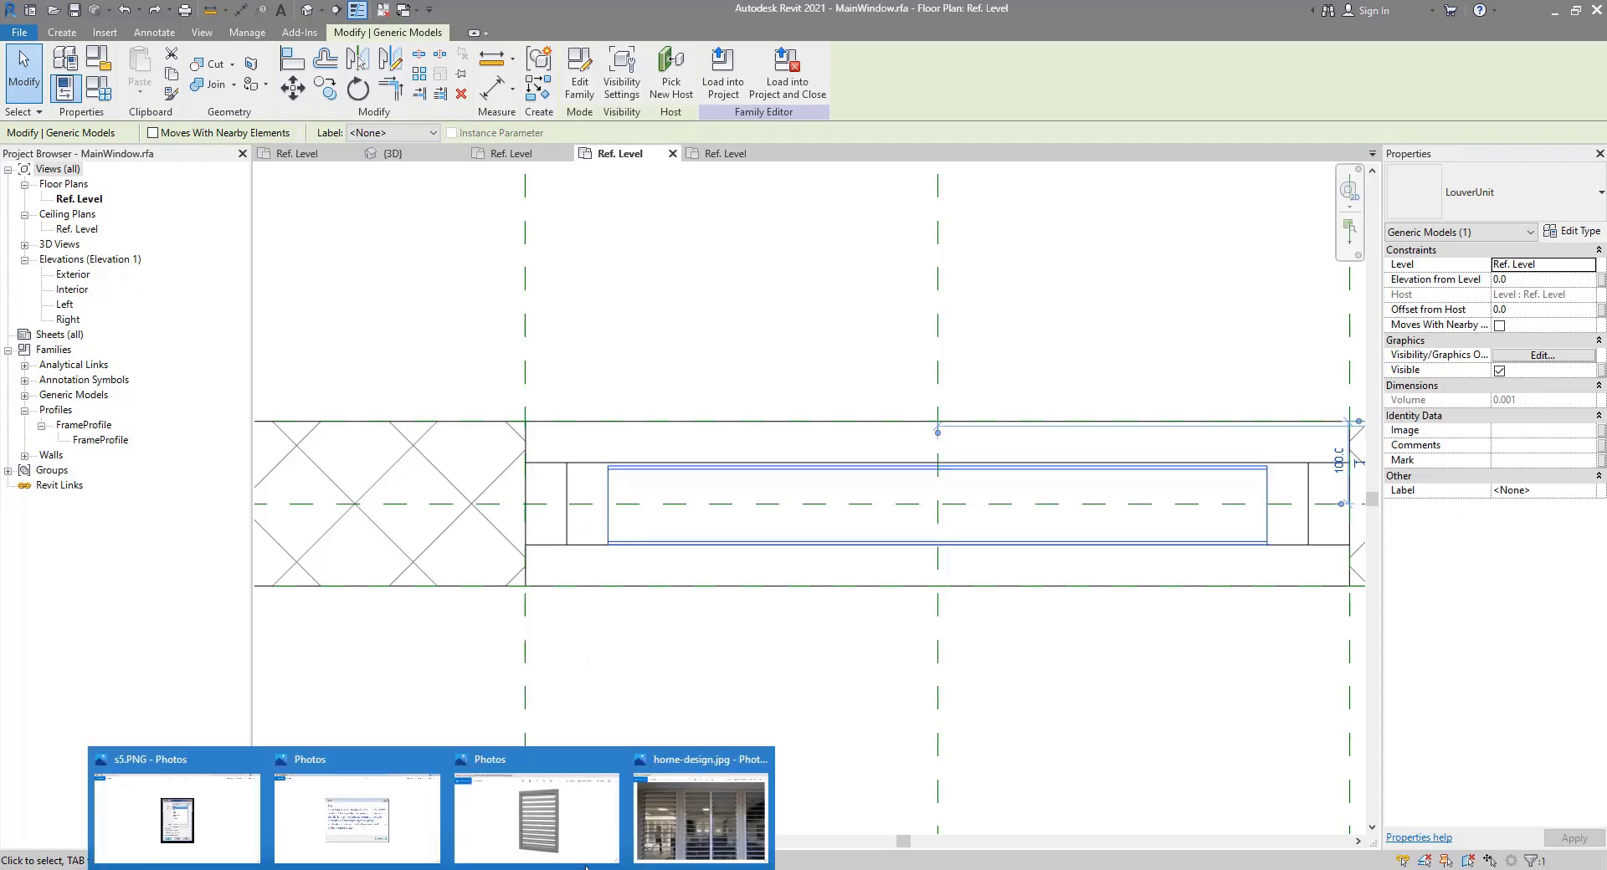
{"action": "left_click", "coordinate": [717, 847]}
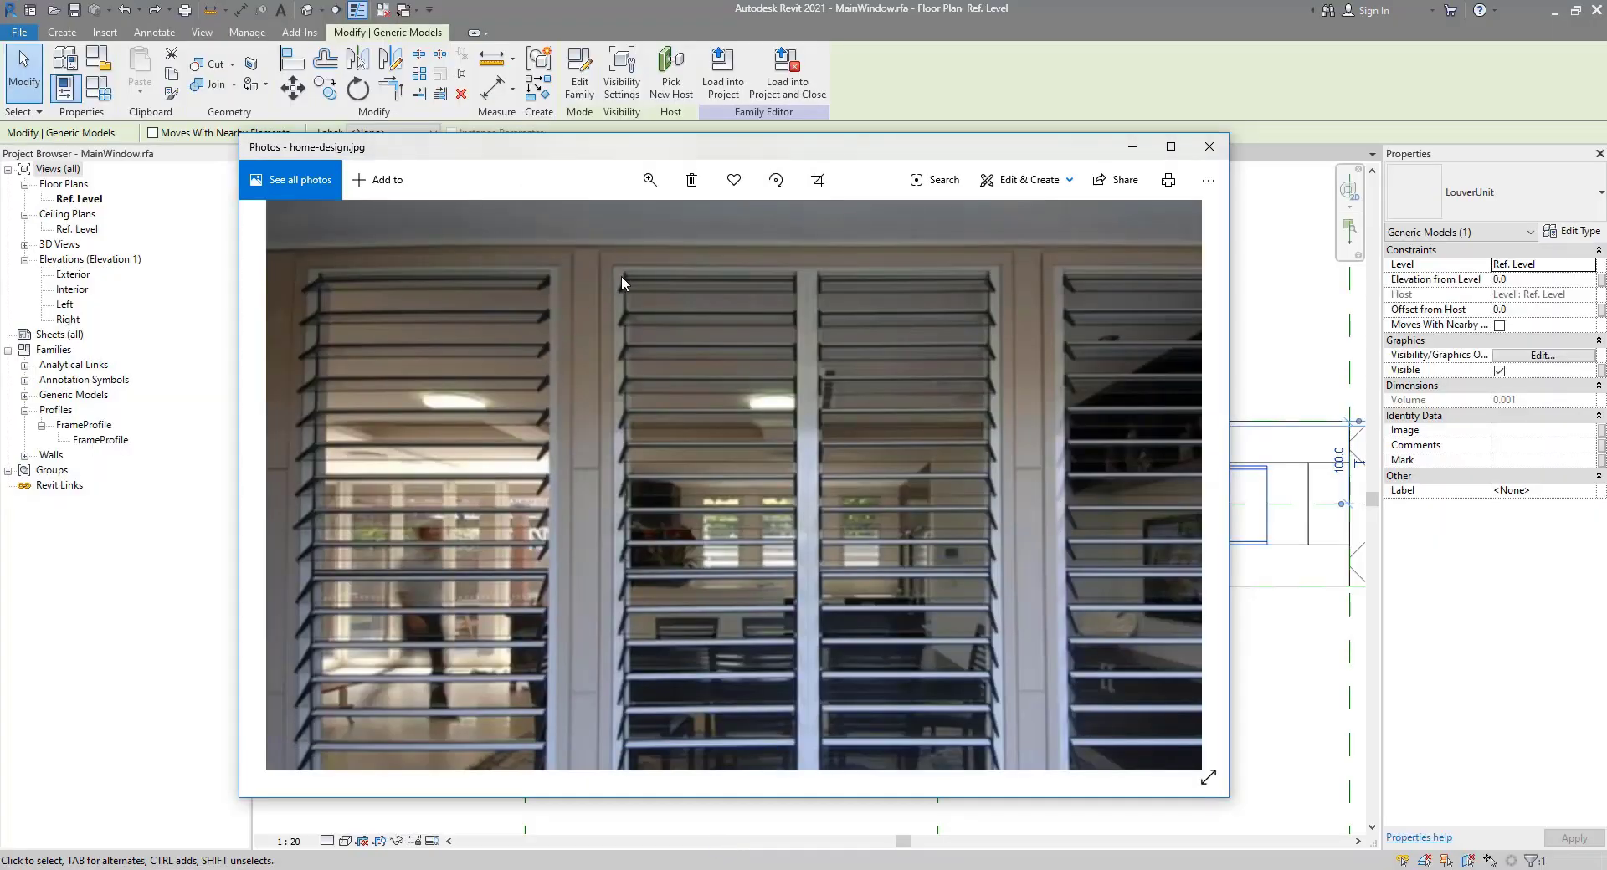
{"action": "scroll", "coordinate": [626, 273], "scroll_direction": "down", "scroll_amount": 3}
{"action": "scroll", "coordinate": [625, 348], "scroll_direction": "up", "scroll_amount": 3}
{"action": "left_click", "coordinate": [1088, 72]}
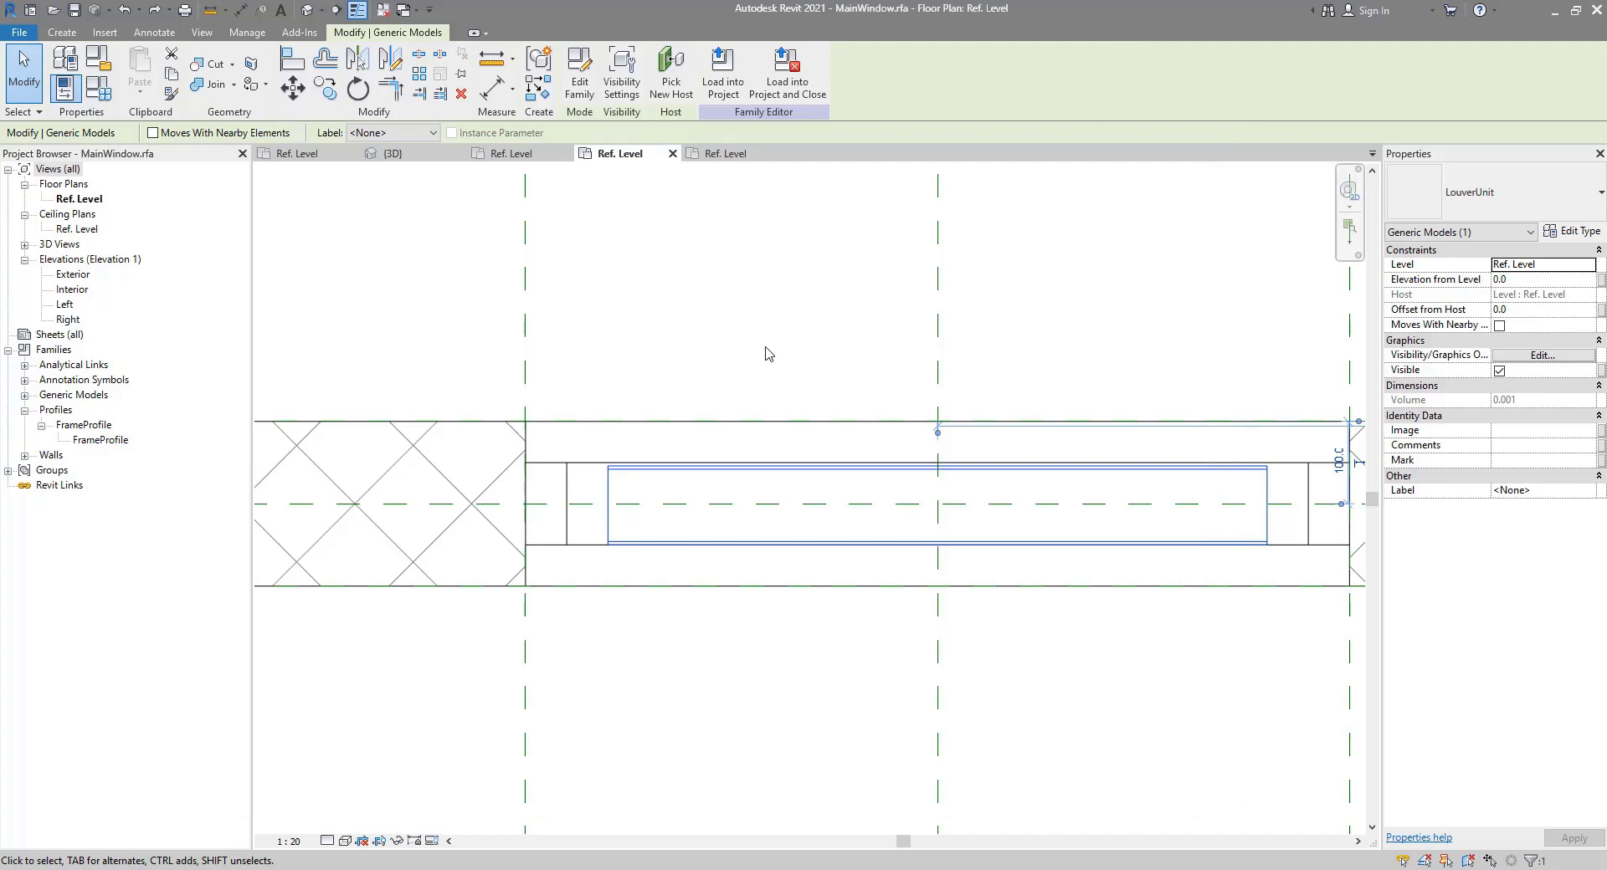
Step: Open the LouverUnit family for editing and inspect the louver's end against the SideOffset reference planes
{"action": "left_click", "coordinate": [578, 88]}
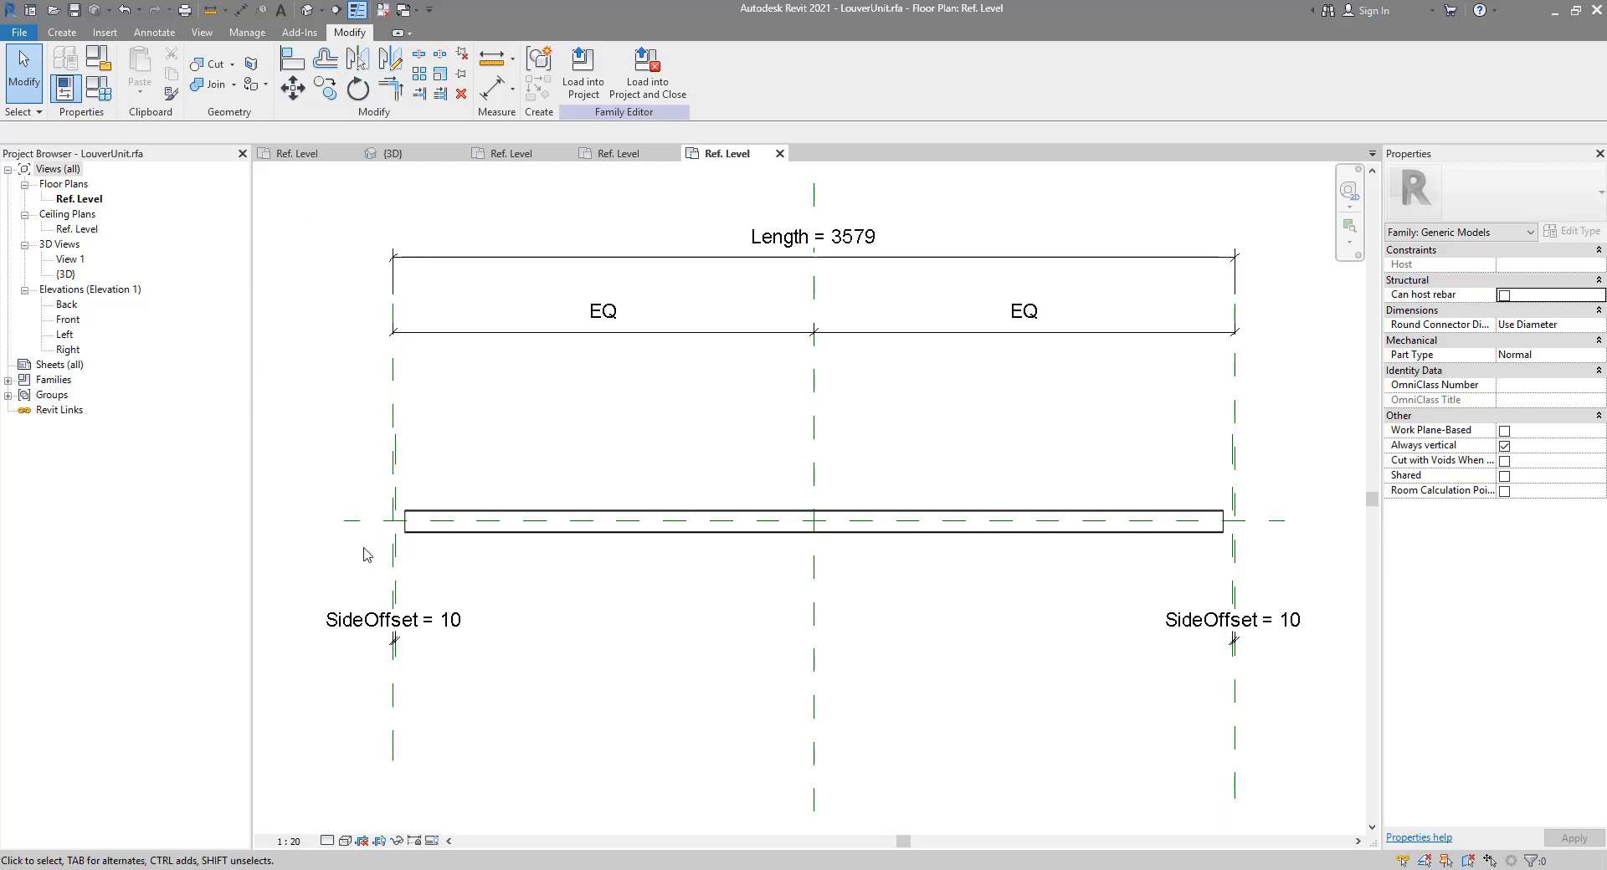
{"action": "scroll", "coordinate": [360, 549], "scroll_direction": "up", "scroll_amount": 3}
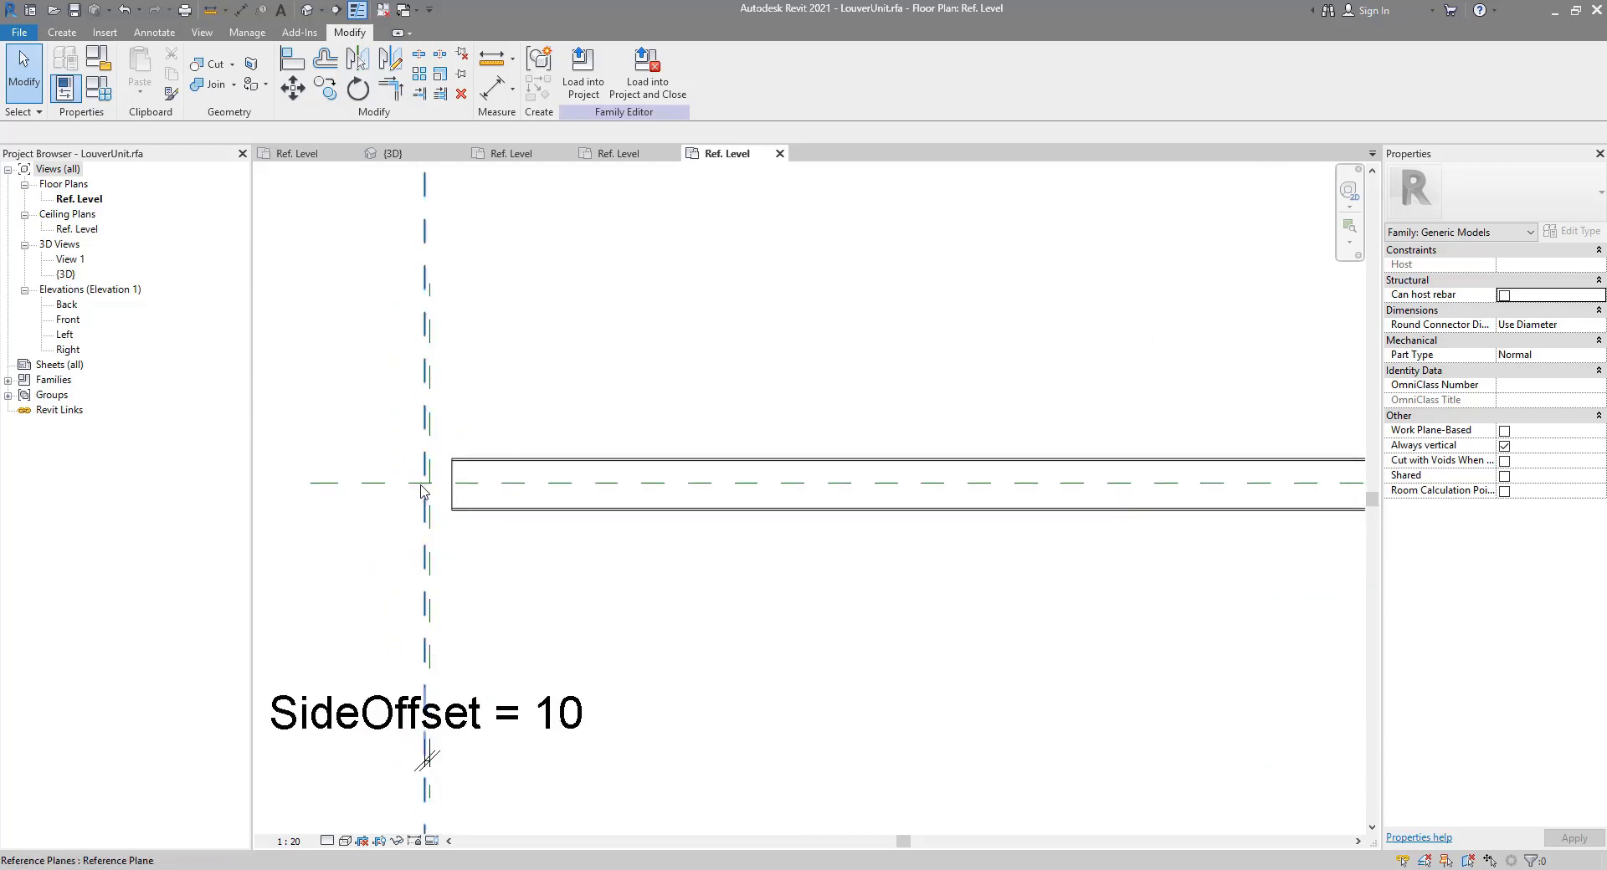
Step: Draw vertical reference planes at the louver's ends, about 40 mm inside the left side-offset plane and about 65 mm inside the right one
{"action": "scroll", "coordinate": [471, 429], "scroll_direction": "down", "scroll_amount": 2}
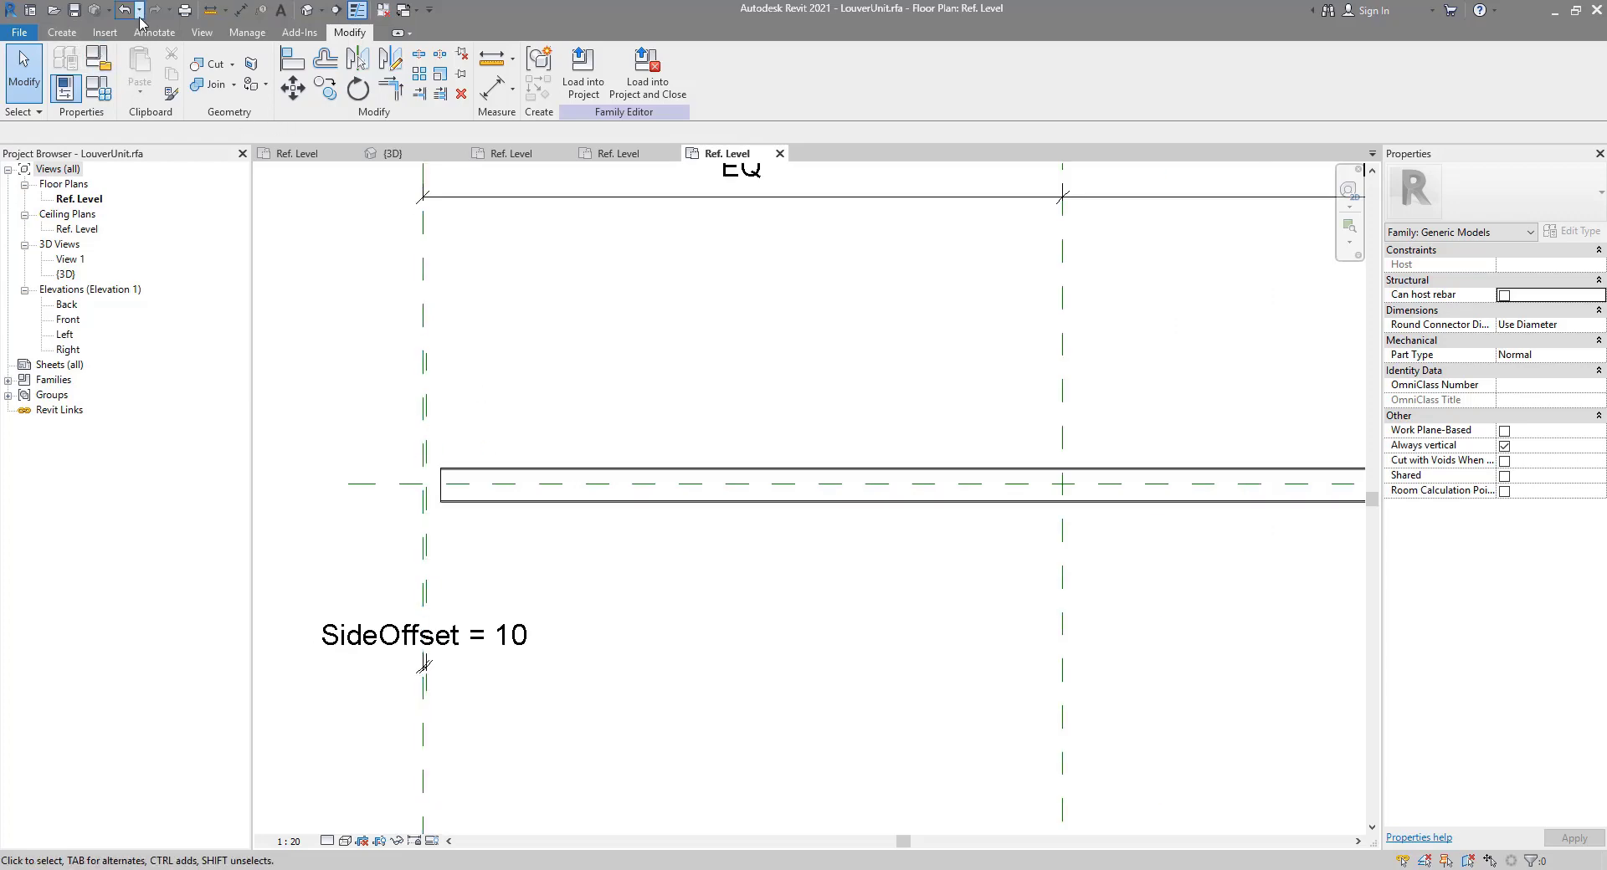
{"action": "left_click", "coordinate": [62, 32]}
{"action": "left_click", "coordinate": [990, 73]}
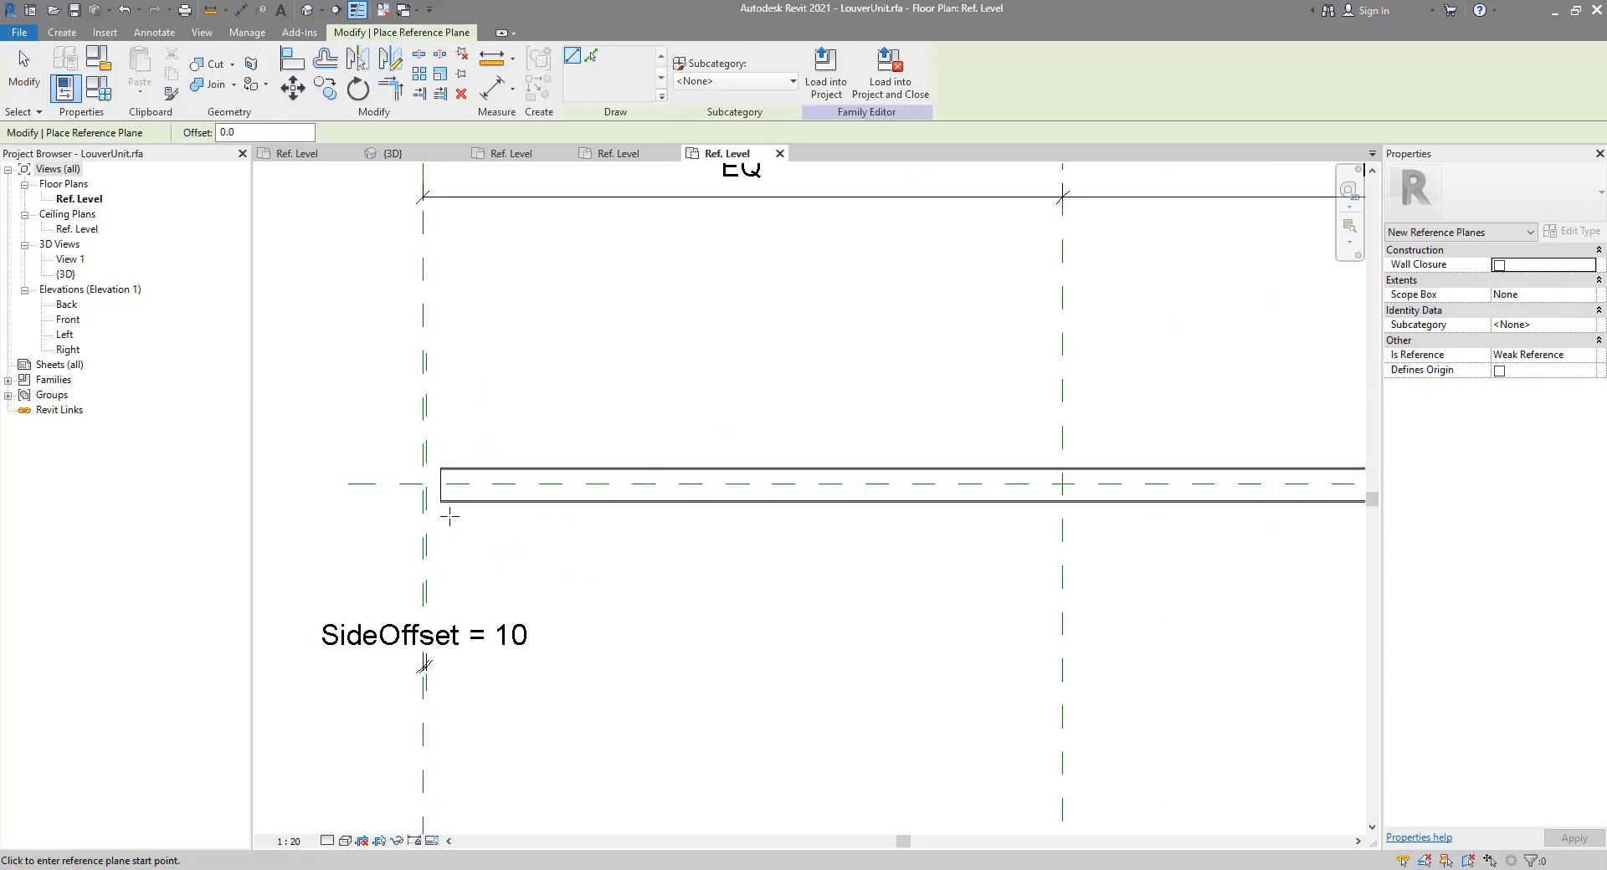
{"action": "left_click", "coordinate": [439, 352]}
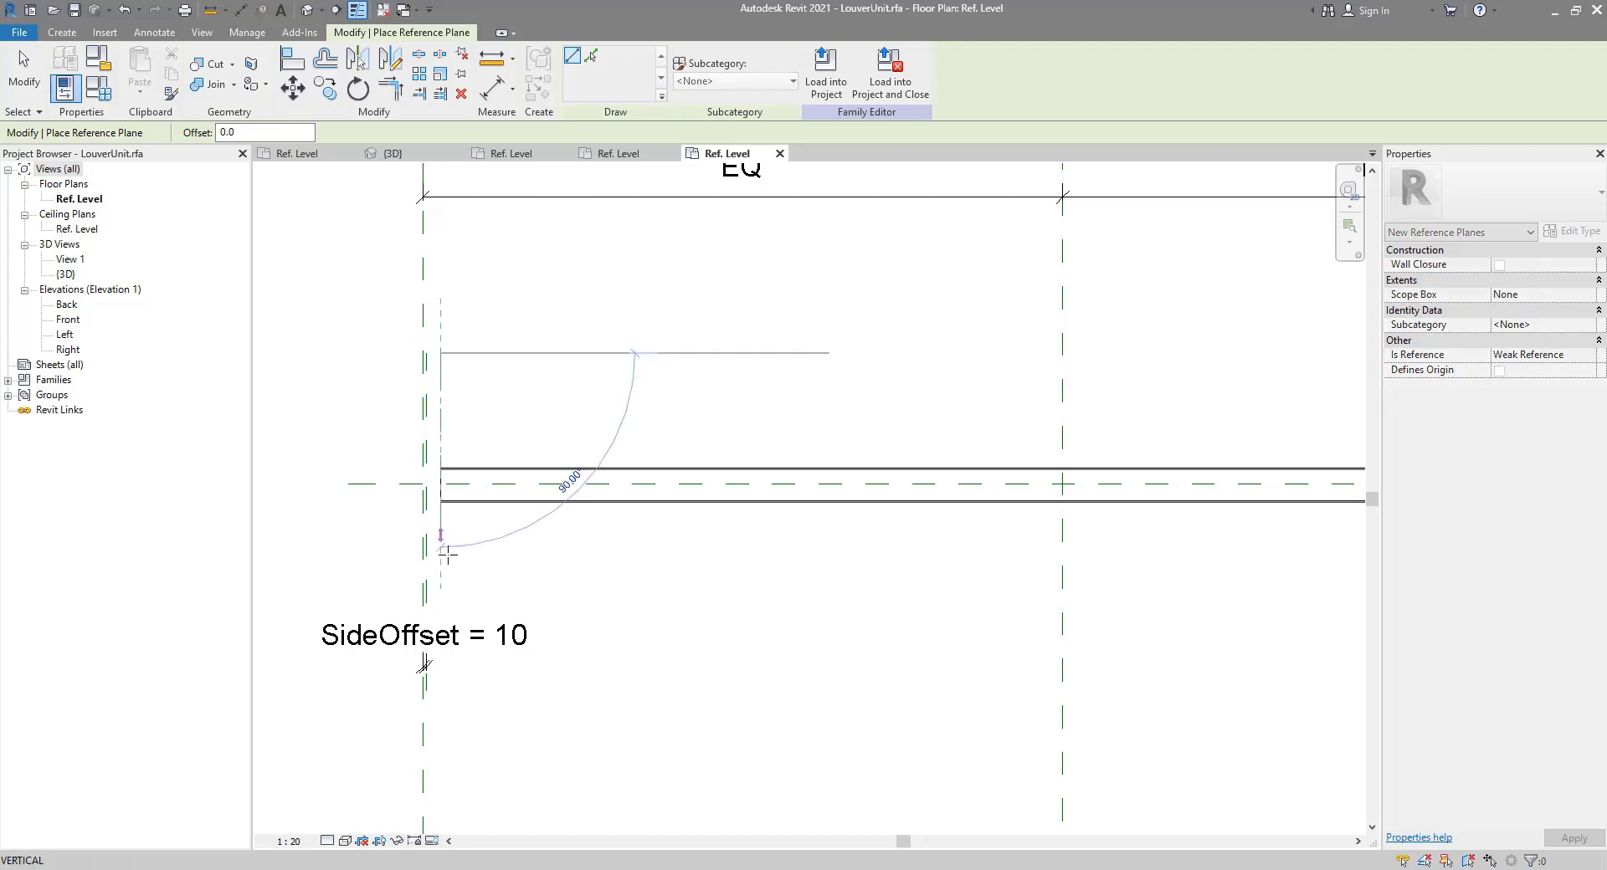
{"action": "left_click", "coordinate": [441, 586]}
{"action": "scroll", "coordinate": [569, 527], "scroll_direction": "down", "scroll_amount": 1}
{"action": "middle_click_drag", "start_coordinate": [568, 527], "coordinate": [342, 527]}
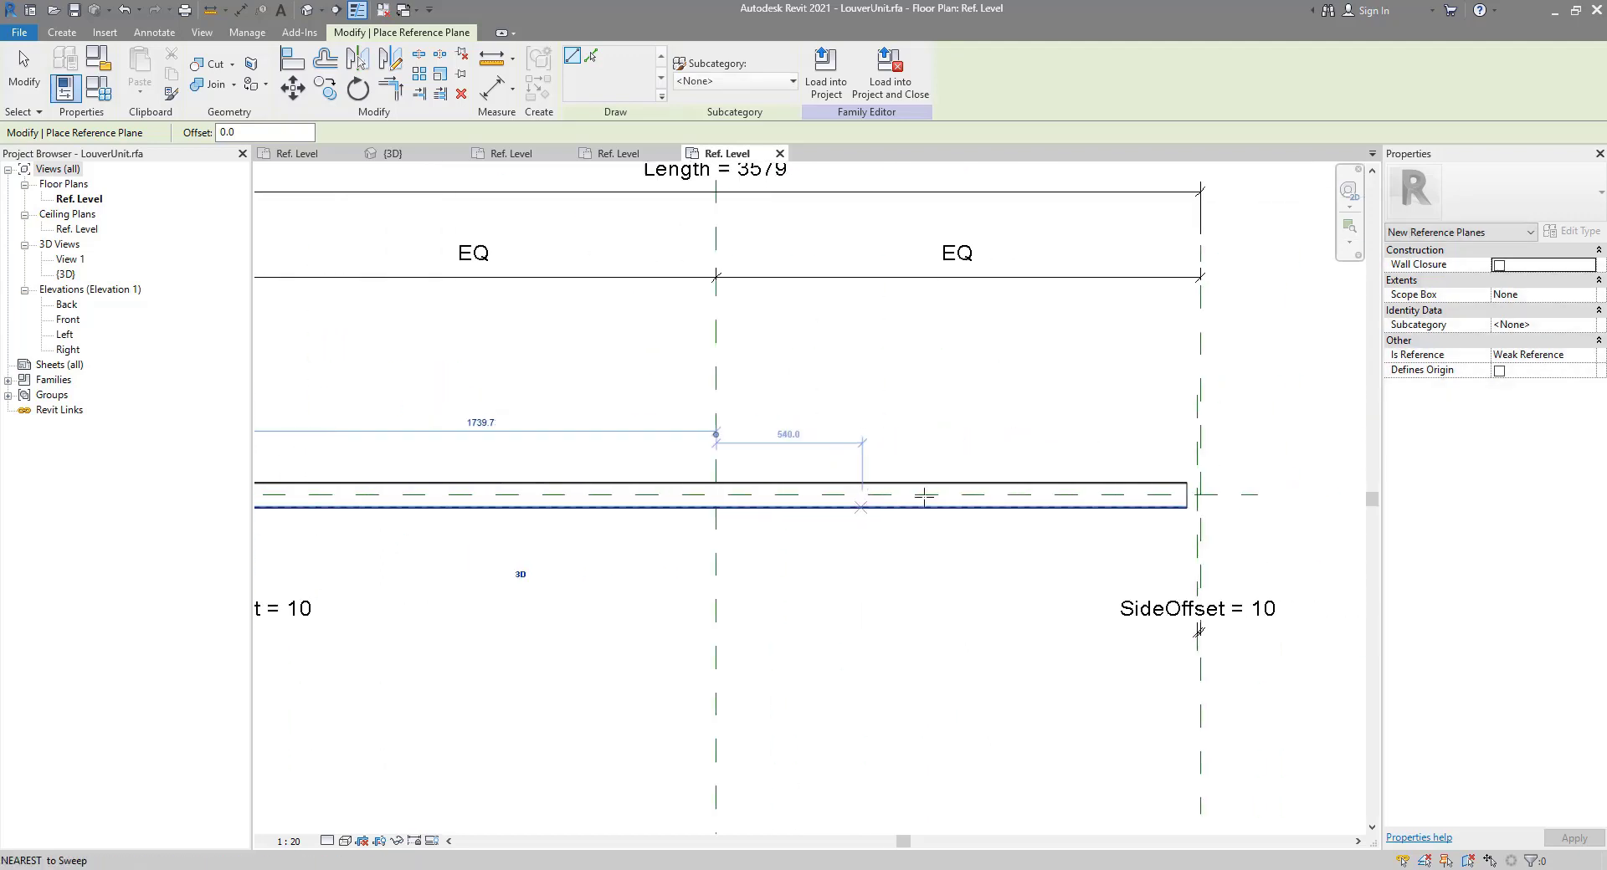
{"action": "left_click", "coordinate": [1180, 378]}
{"action": "left_click", "coordinate": [1185, 574]}
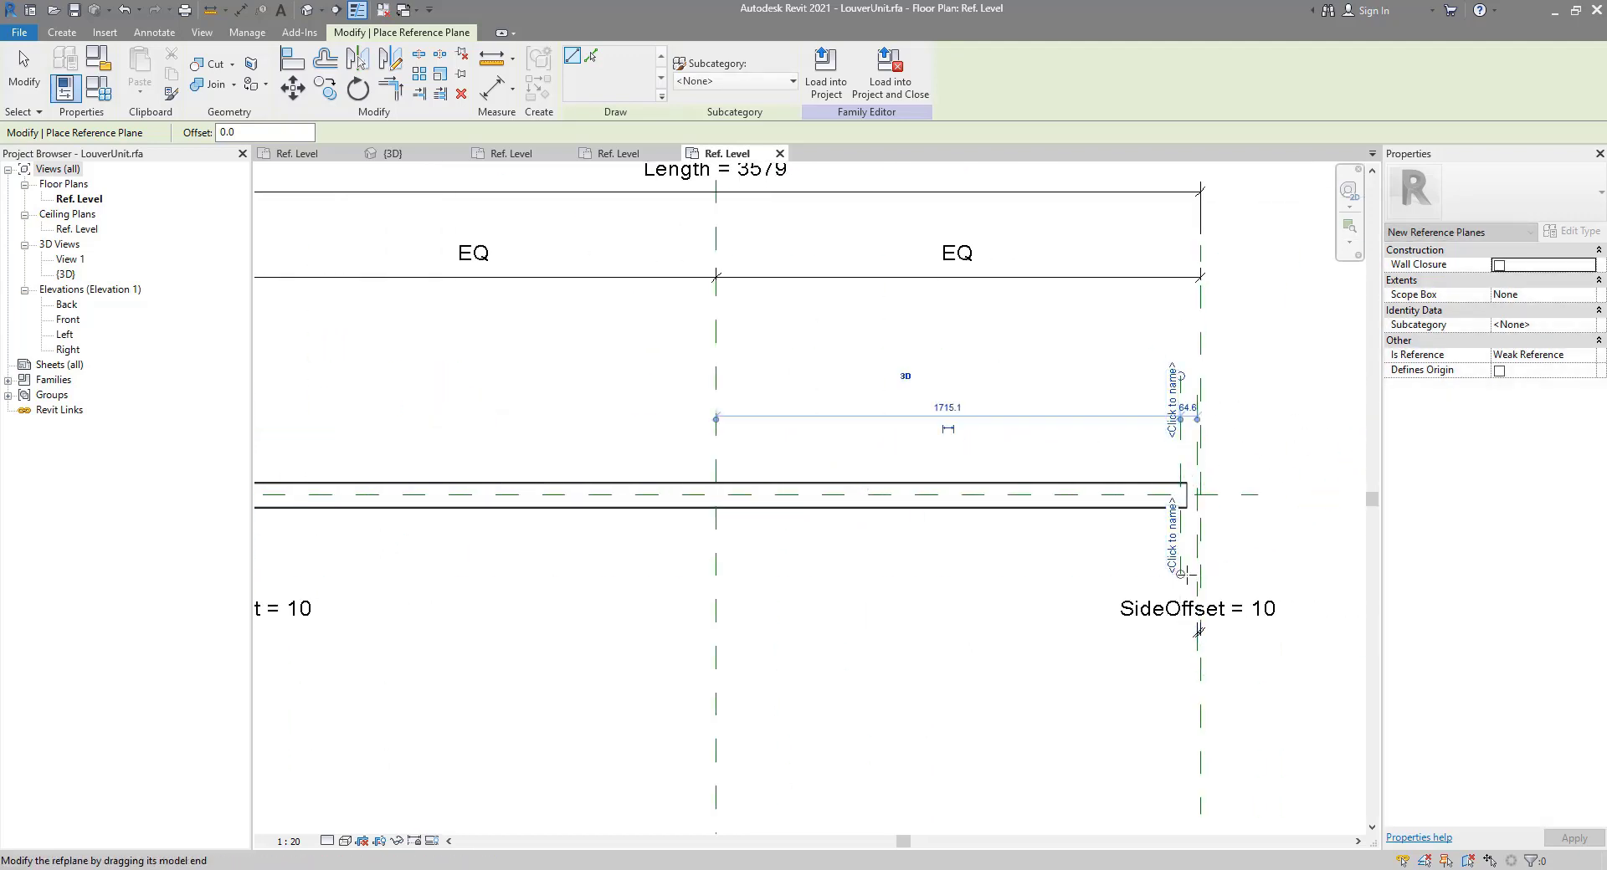
Step: Add an aligned dimension between the left side-offset plane and the new reference plane at the louver's left end
{"action": "scroll", "coordinate": [1188, 570], "scroll_direction": "down", "scroll_amount": 1}
{"action": "left_click", "coordinate": [240, 10]}
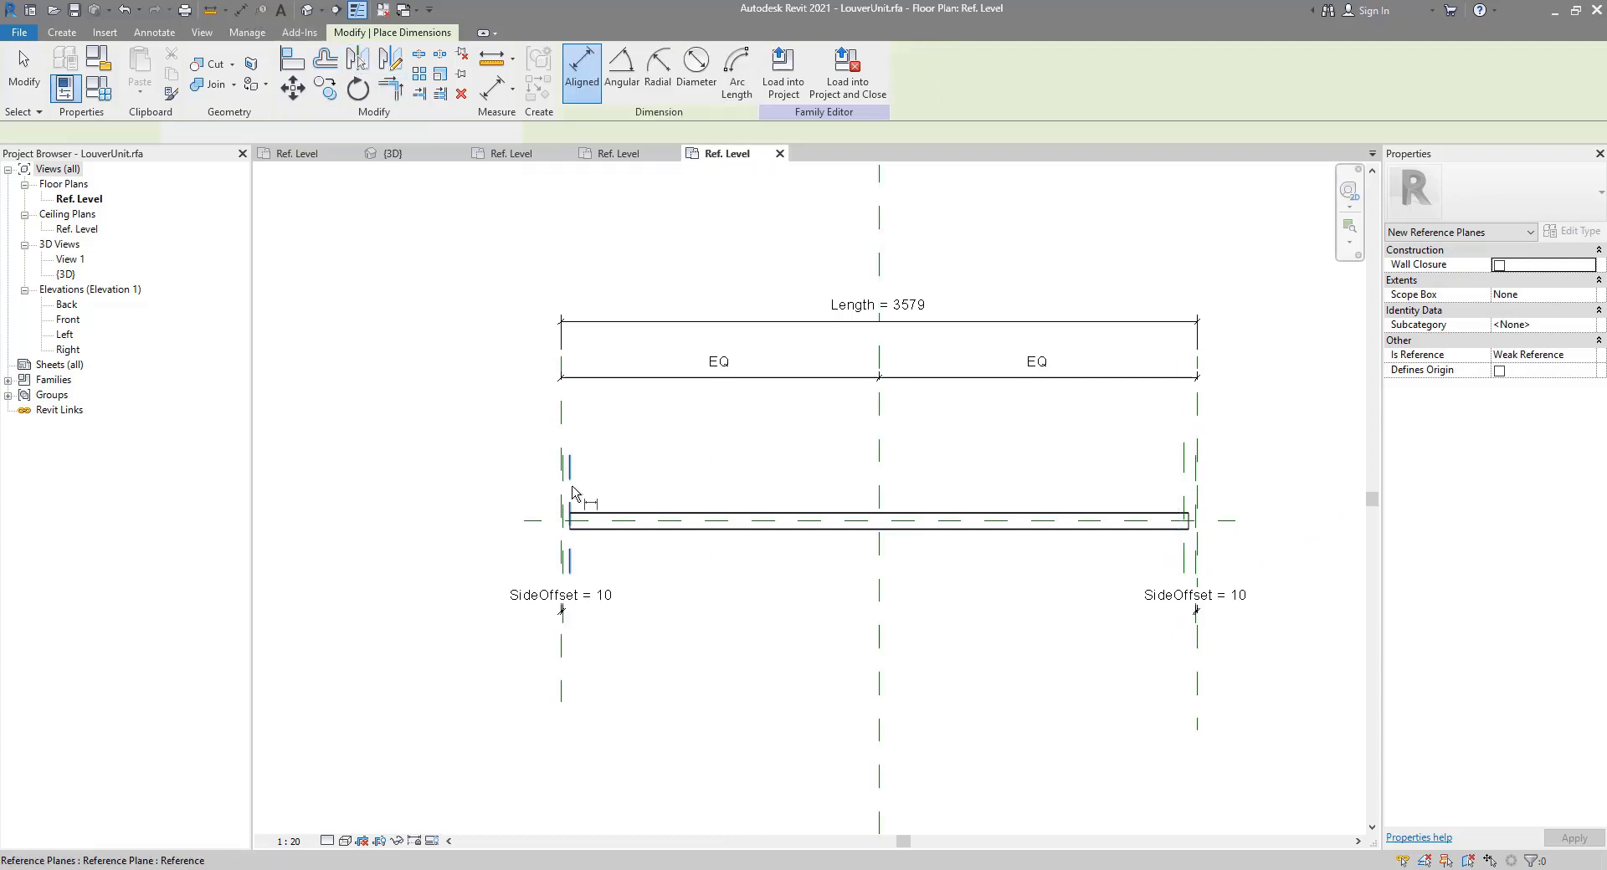
{"action": "scroll", "coordinate": [571, 486], "scroll_direction": "up", "scroll_amount": 2}
{"action": "left_click", "coordinate": [571, 485]}
{"action": "left_click", "coordinate": [577, 484]}
{"action": "left_click", "coordinate": [605, 477]}
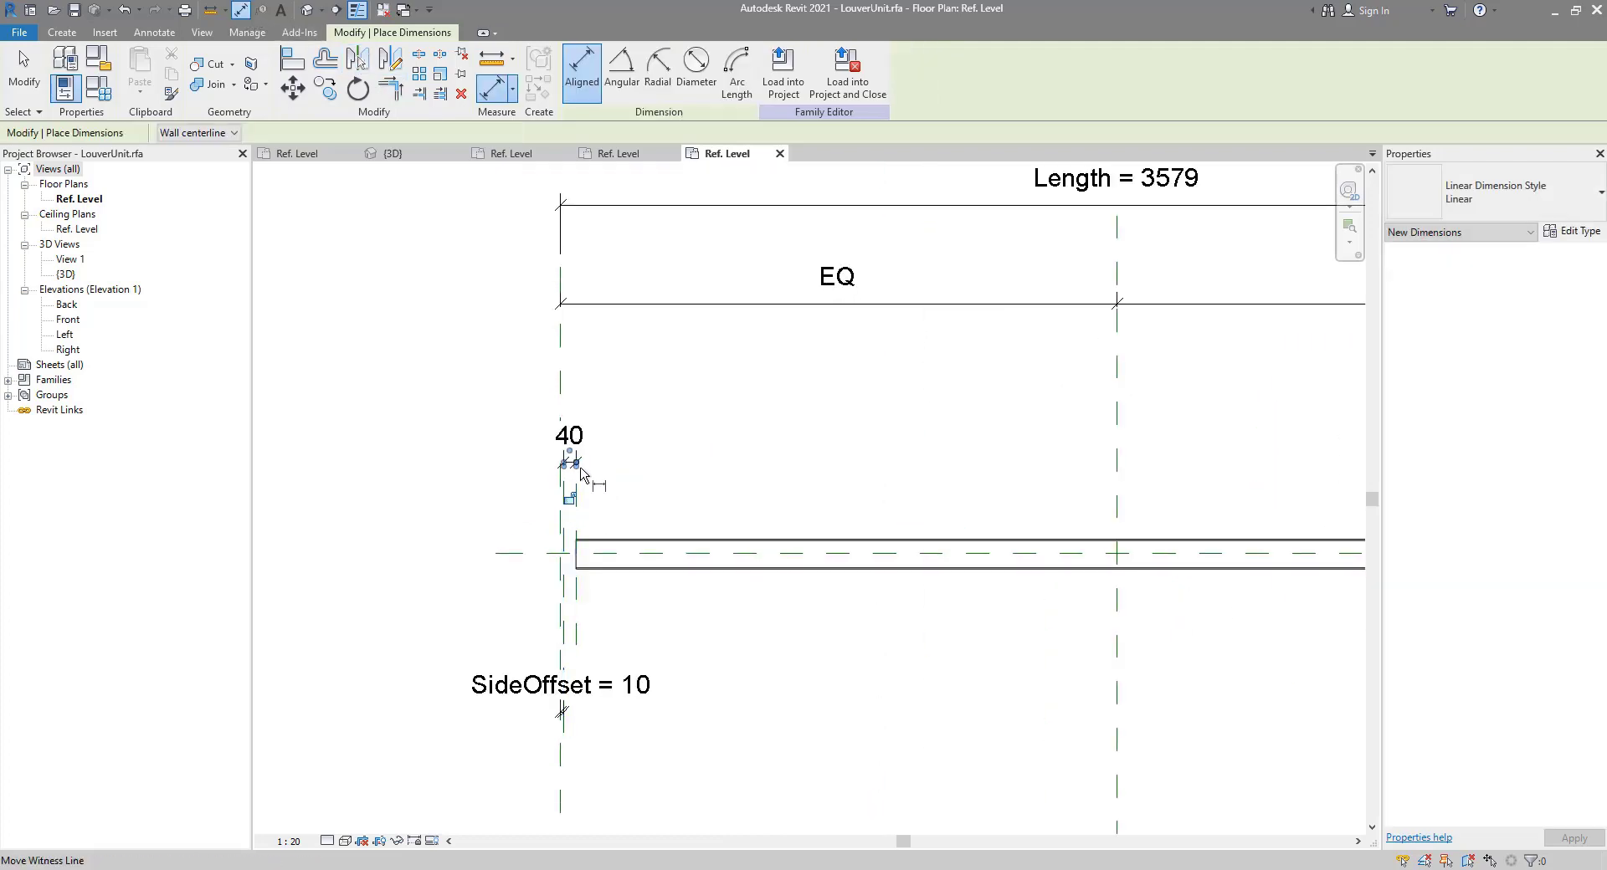
Step: Add an aligned dimension between the new reference plane at the louver's right end and the right side-offset plane
{"action": "scroll", "coordinate": [636, 488], "scroll_direction": "down", "scroll_amount": 1}
{"action": "left_click", "coordinate": [979, 465]}
{"action": "left_click", "coordinate": [993, 459]}
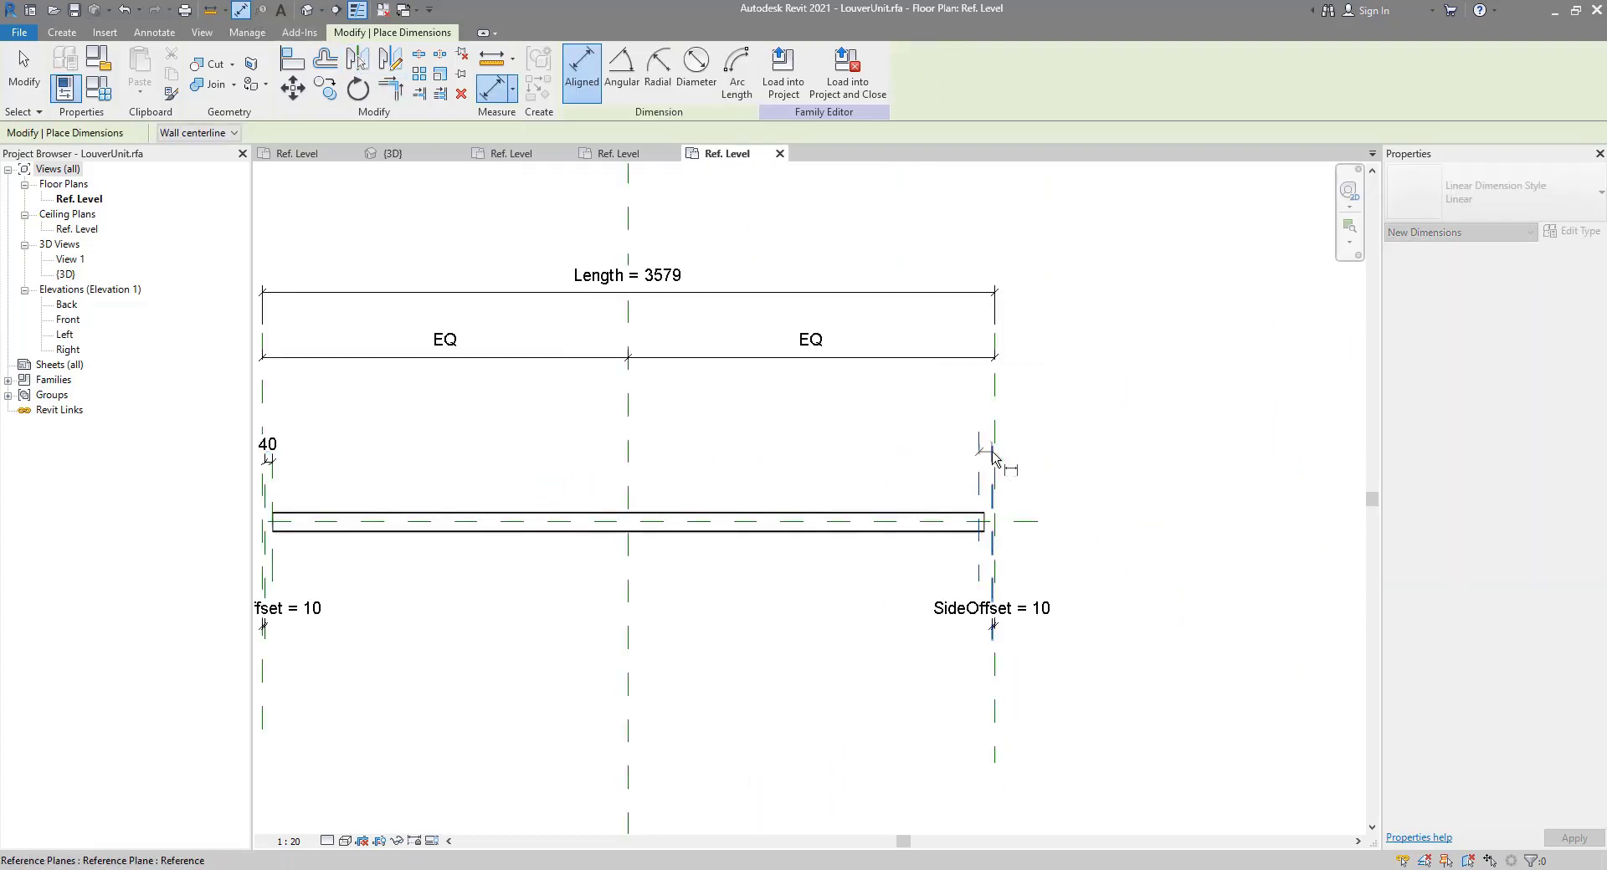
{"action": "left_click", "coordinate": [969, 461]}
{"action": "scroll", "coordinate": [1029, 495], "scroll_direction": "down", "scroll_amount": 2}
{"action": "scroll", "coordinate": [896, 402], "scroll_direction": "up", "scroll_amount": 3}
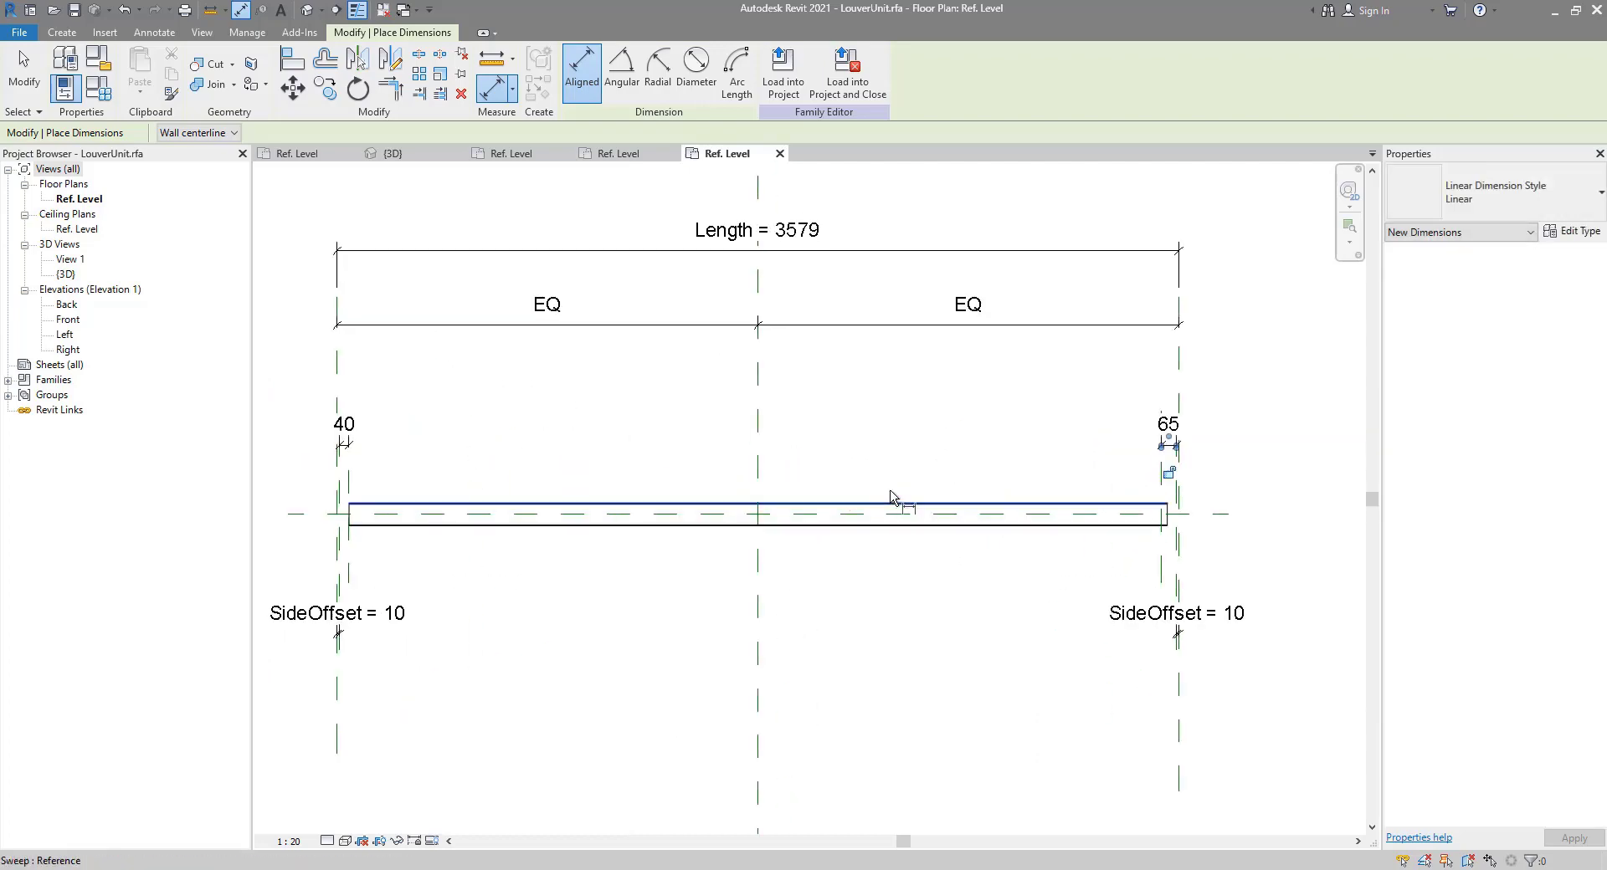
{"action": "key", "text": "Escape"}
{"action": "key", "text": "Escape"}
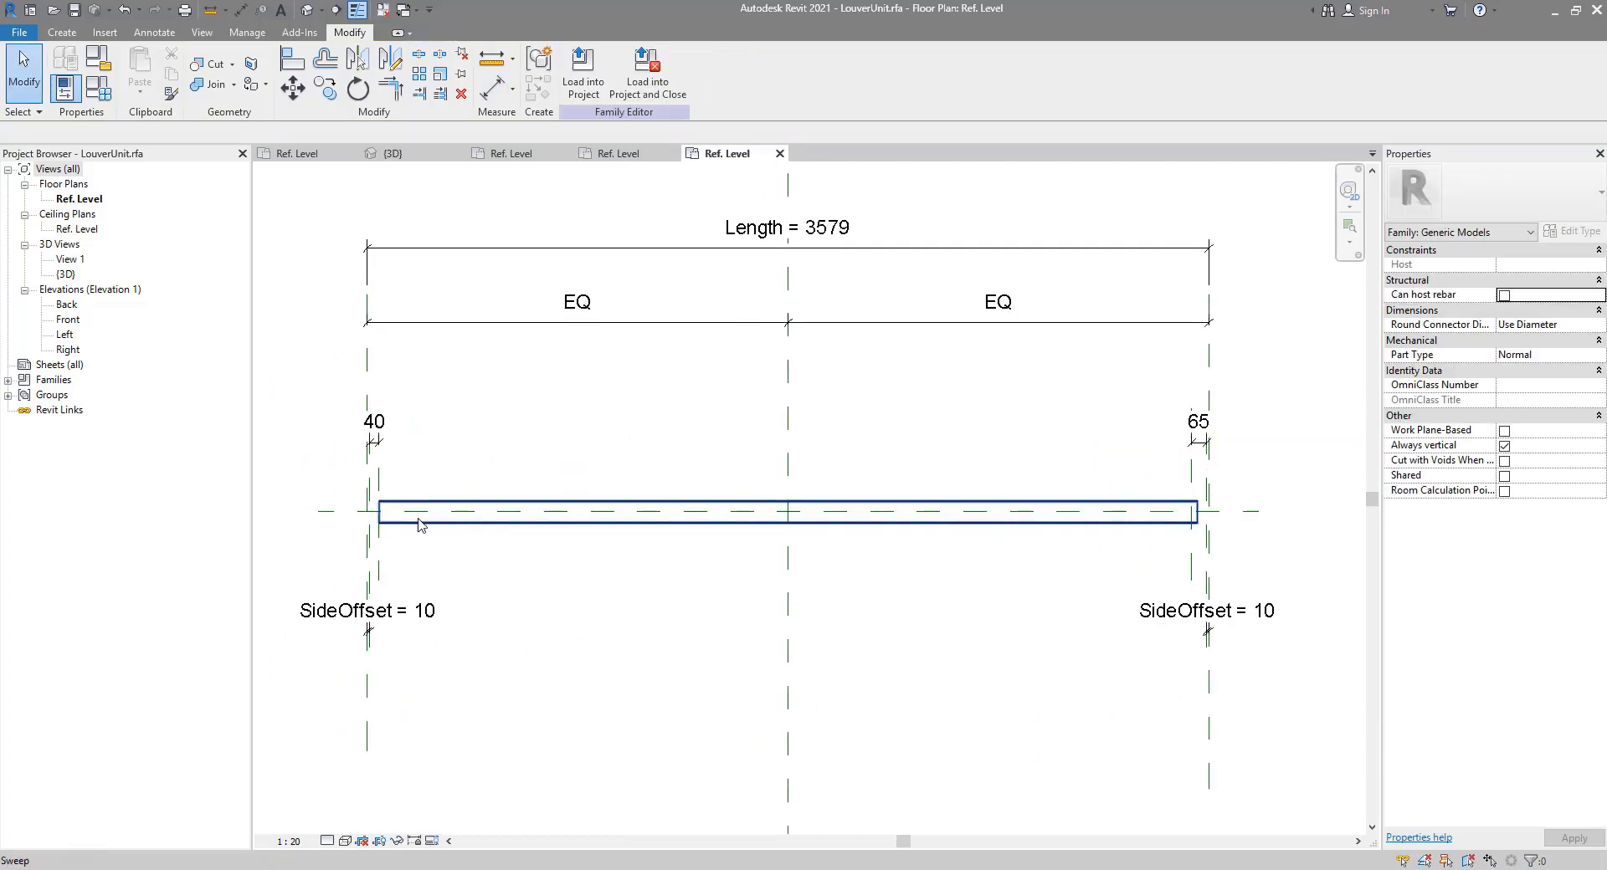
Step: Open the louver sweep's path sketch and align the path's left end to the new left reference plane
{"action": "left_click", "coordinate": [481, 527]}
{"action": "scroll", "coordinate": [420, 497], "scroll_direction": "up", "scroll_amount": 1}
{"action": "double_click", "coordinate": [420, 497]}
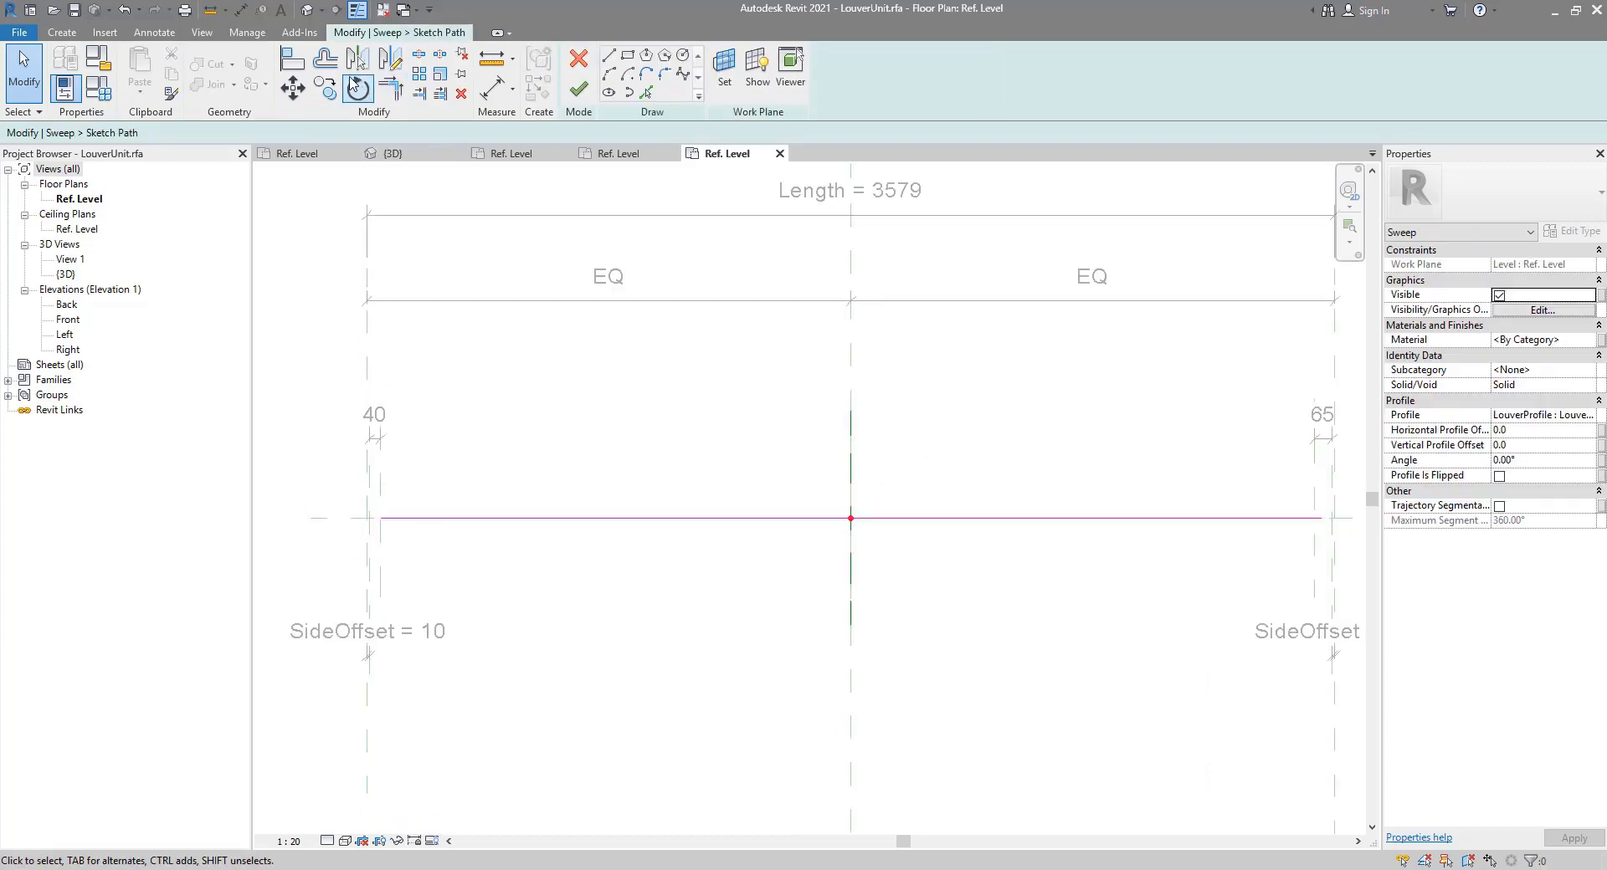
{"action": "key", "text": "a"}
{"action": "key", "text": "l"}
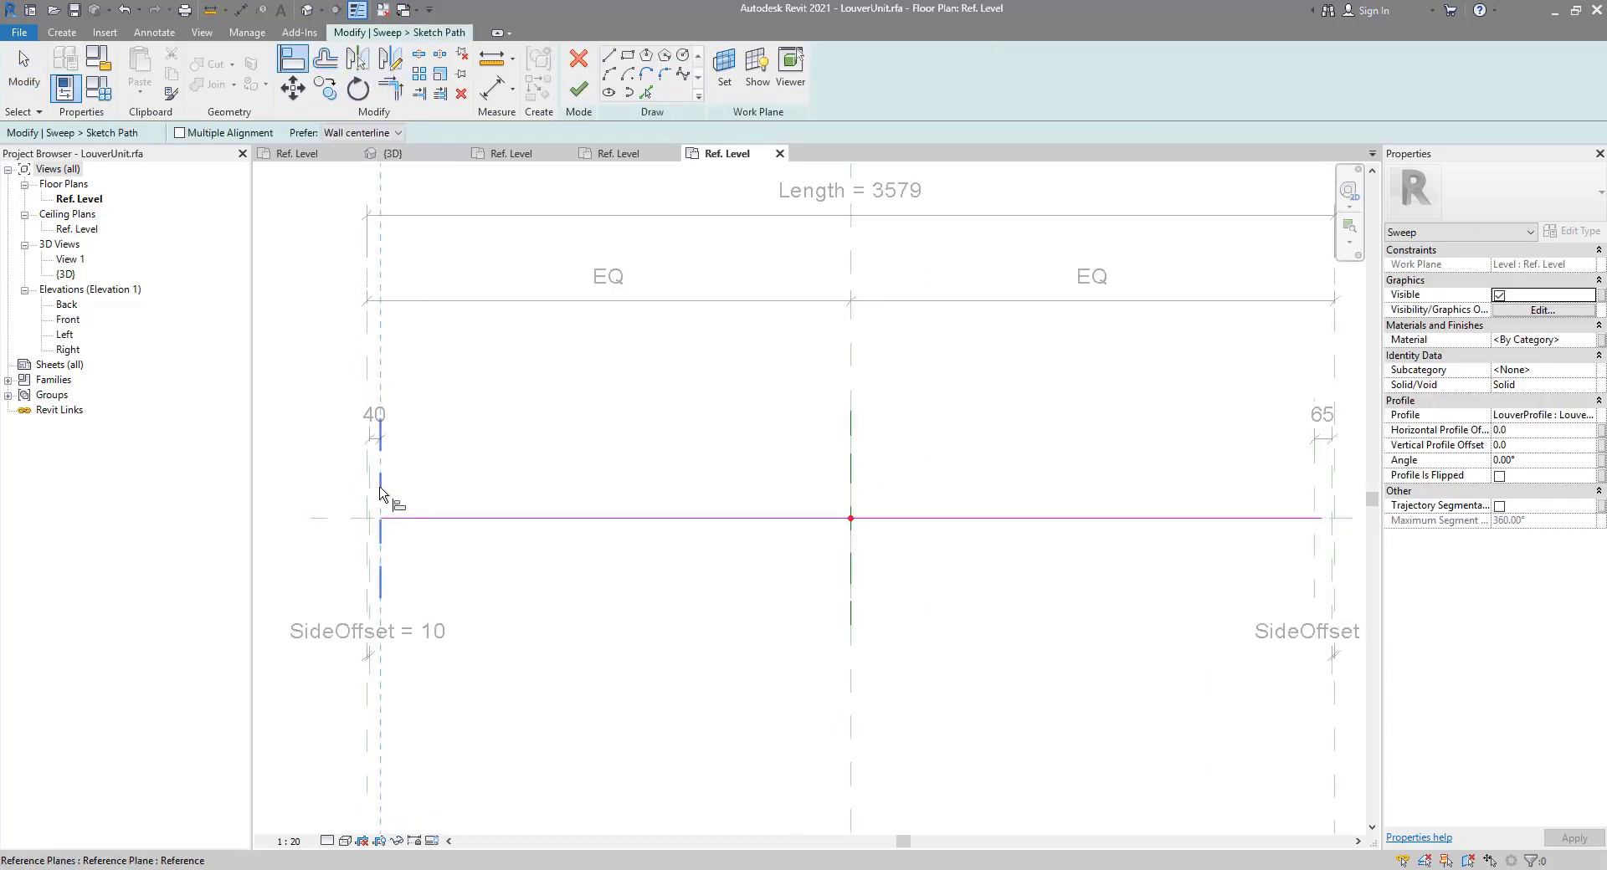
{"action": "left_click", "coordinate": [381, 503]}
Step: Align the sweep path's right end to the new right reference plane, and finish both the path and the sweep edit
{"action": "scroll", "coordinate": [416, 544], "scroll_direction": "right", "scroll_amount": 3, "text": "shift"}
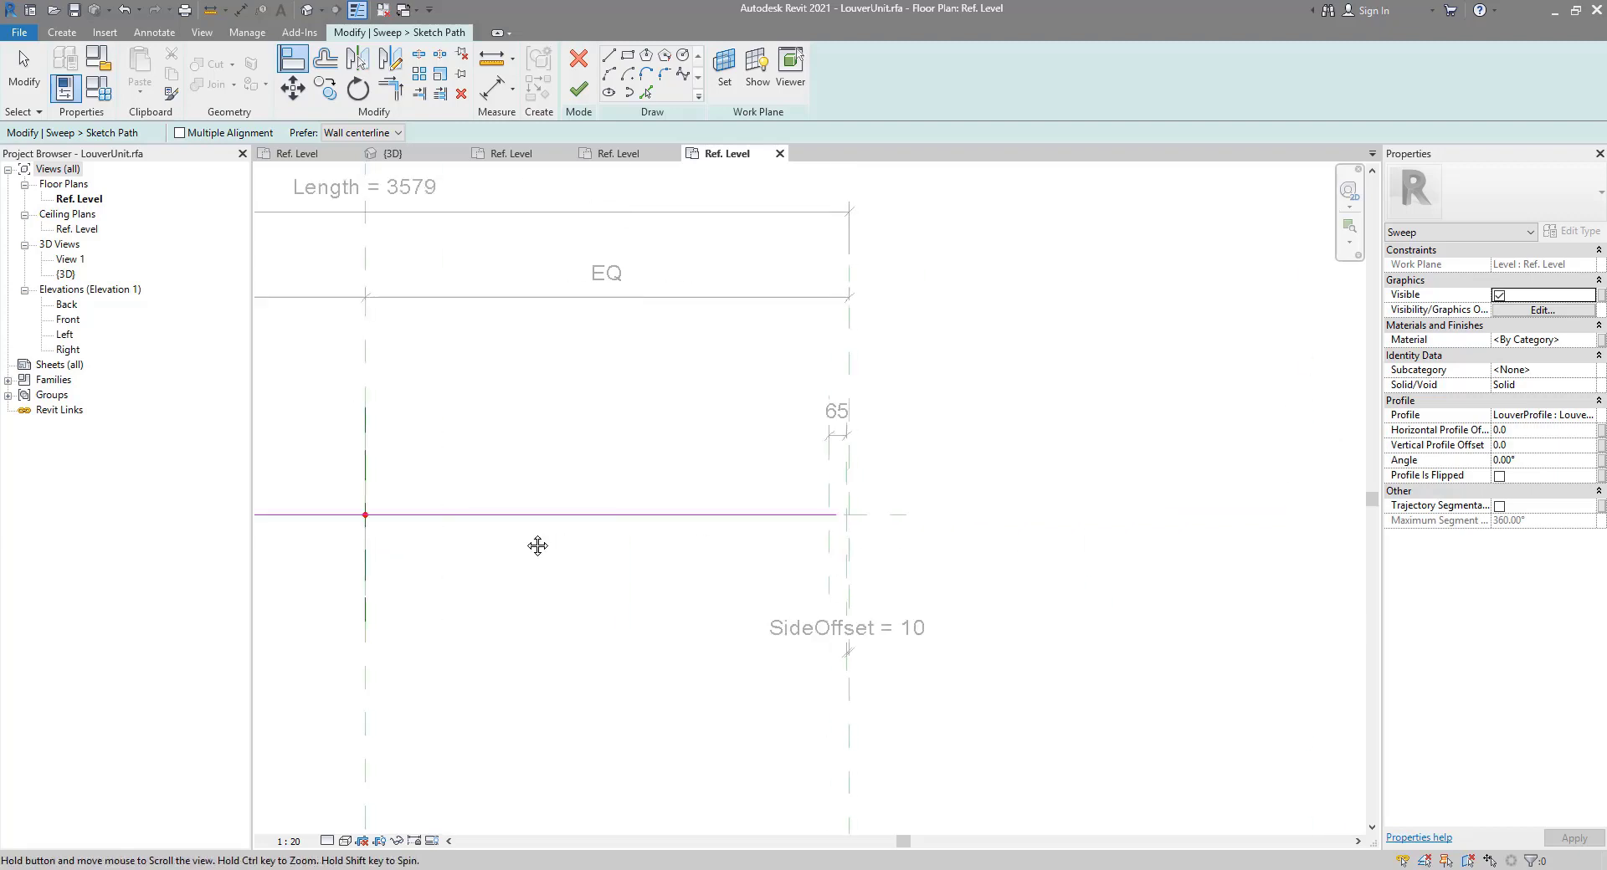
{"action": "left_click", "coordinate": [830, 492]}
{"action": "left_click", "coordinate": [847, 519]}
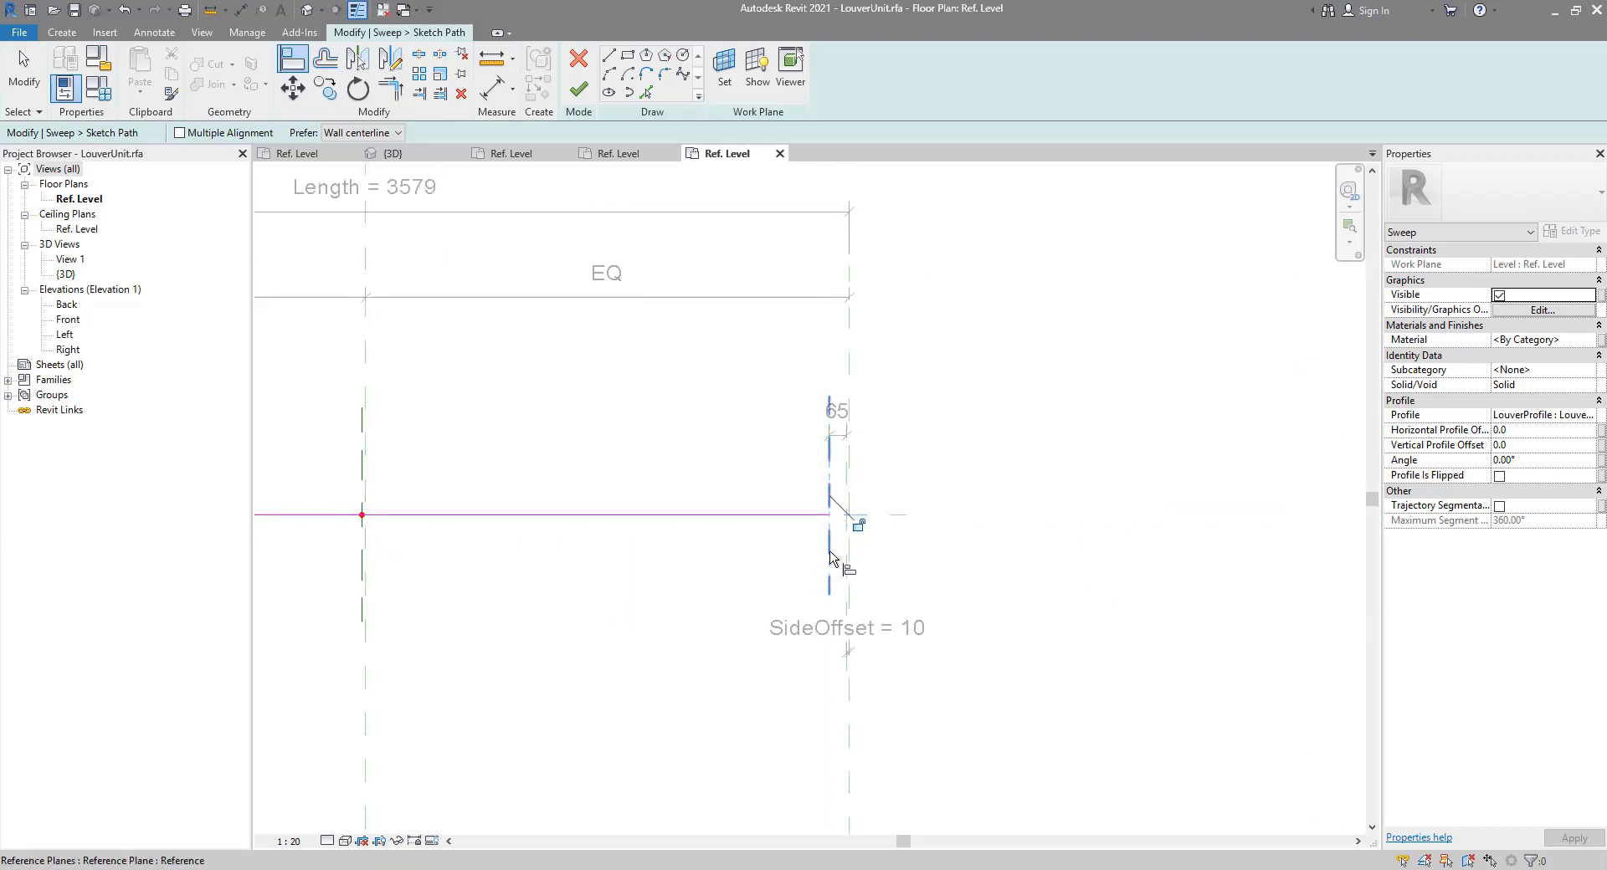
{"action": "left_click", "coordinate": [579, 88]}
{"action": "scroll", "coordinate": [1016, 444], "scroll_direction": "down", "scroll_amount": 1}
{"action": "left_click", "coordinate": [579, 90]}
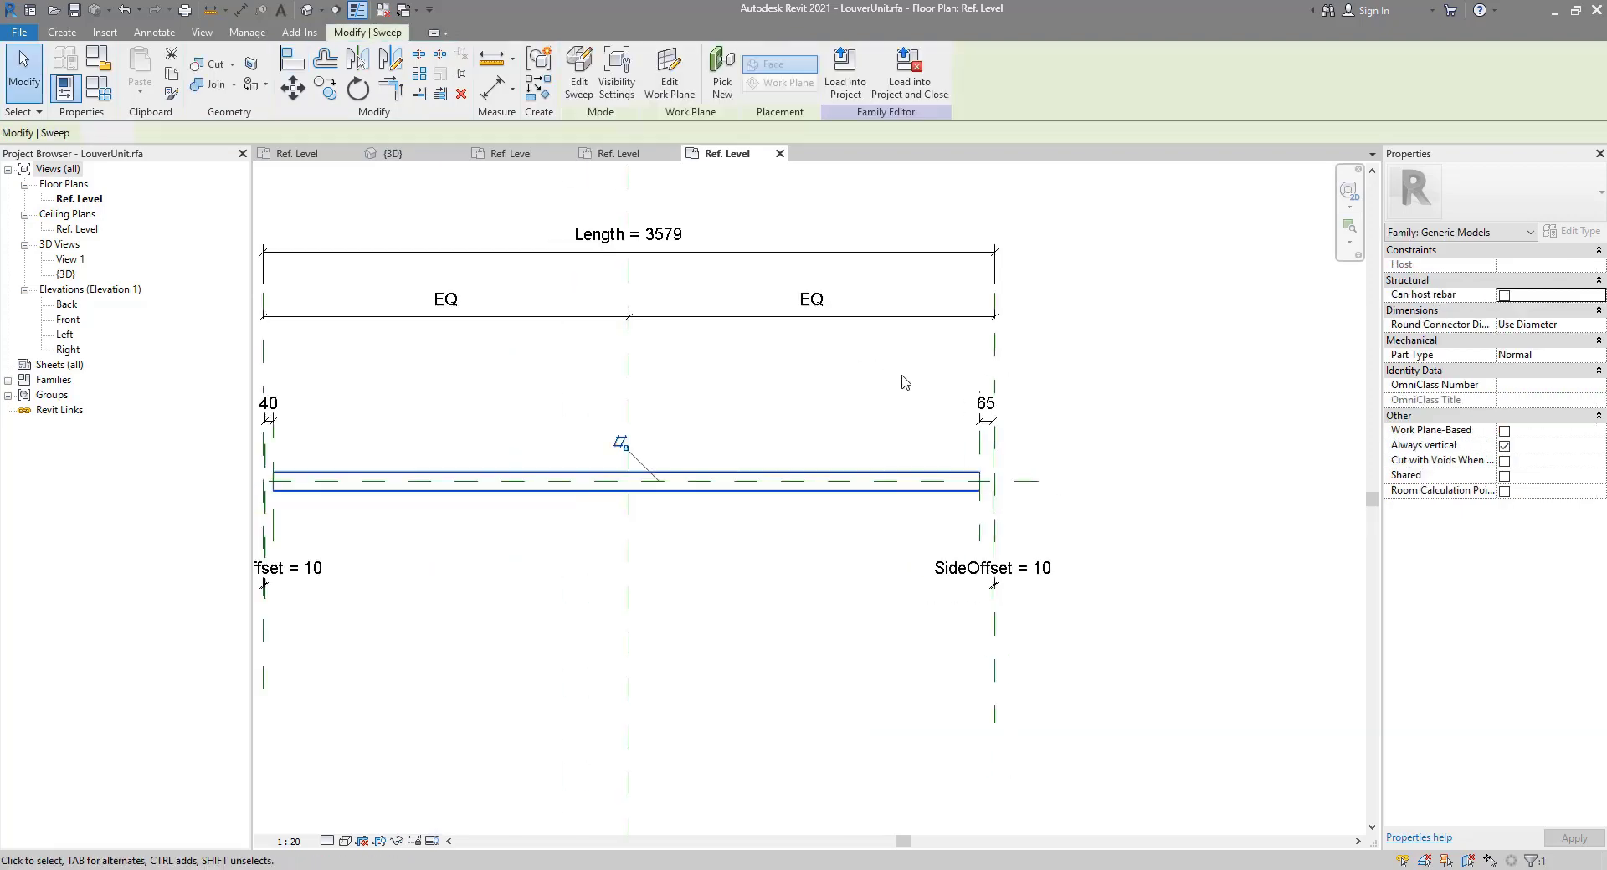
Step: Label the dimensions at both louver ends with a new family type parameter named BracketWidth
{"action": "scroll", "coordinate": [325, 399], "scroll_direction": "down", "scroll_amount": 1}
{"action": "left_click_drag", "start_coordinate": [289, 381], "coordinate": [1162, 469]}
{"action": "left_click", "coordinate": [740, 69]}
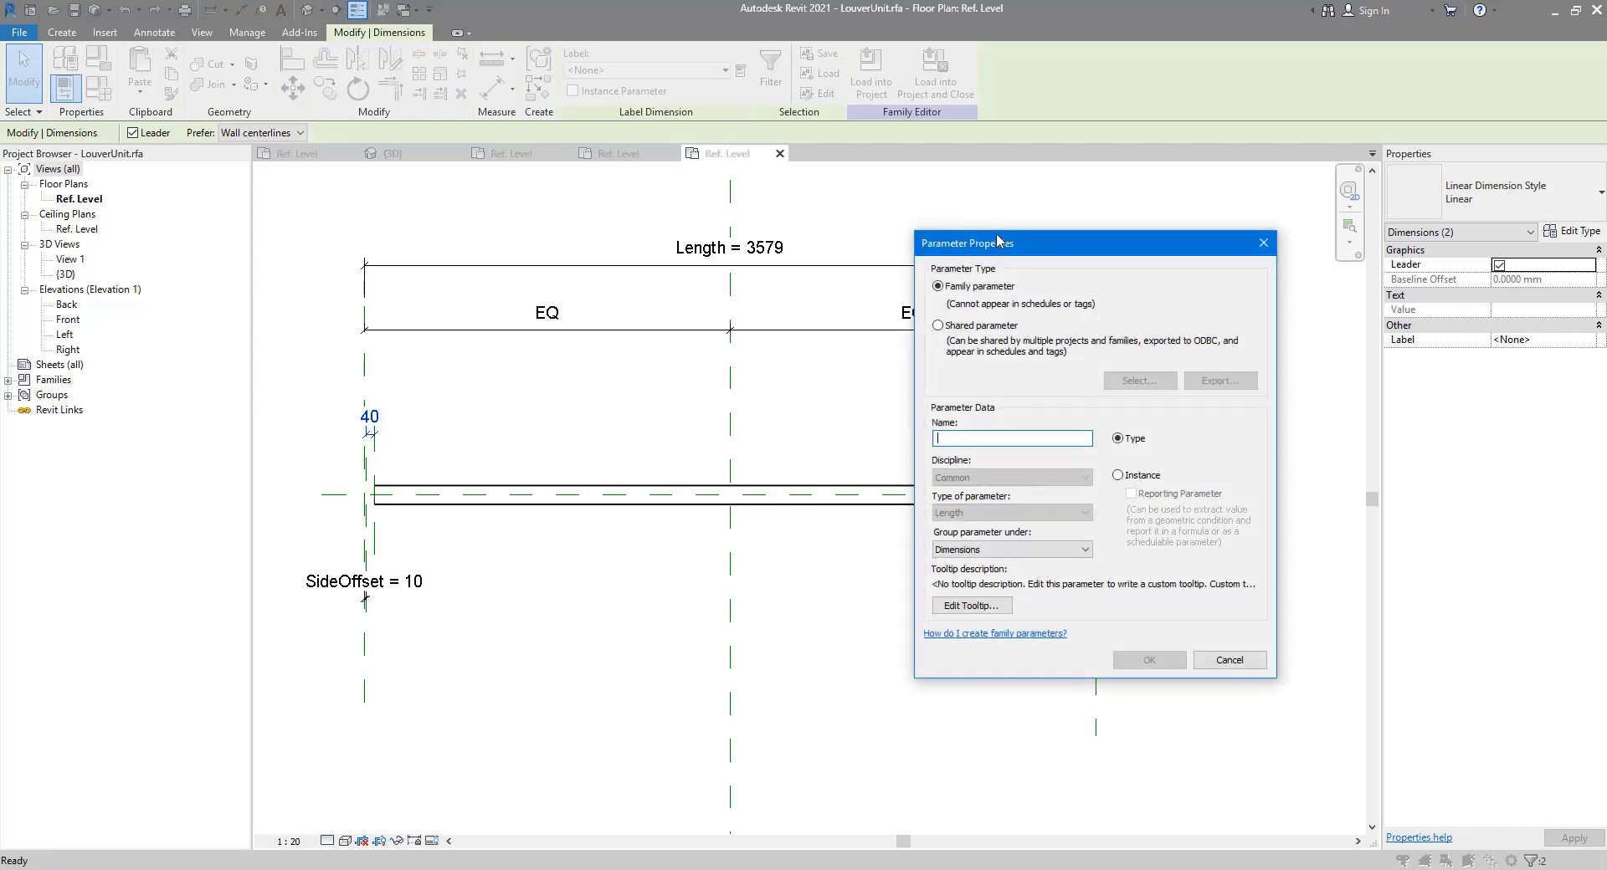
{"action": "type", "text": "BracketWidth"}
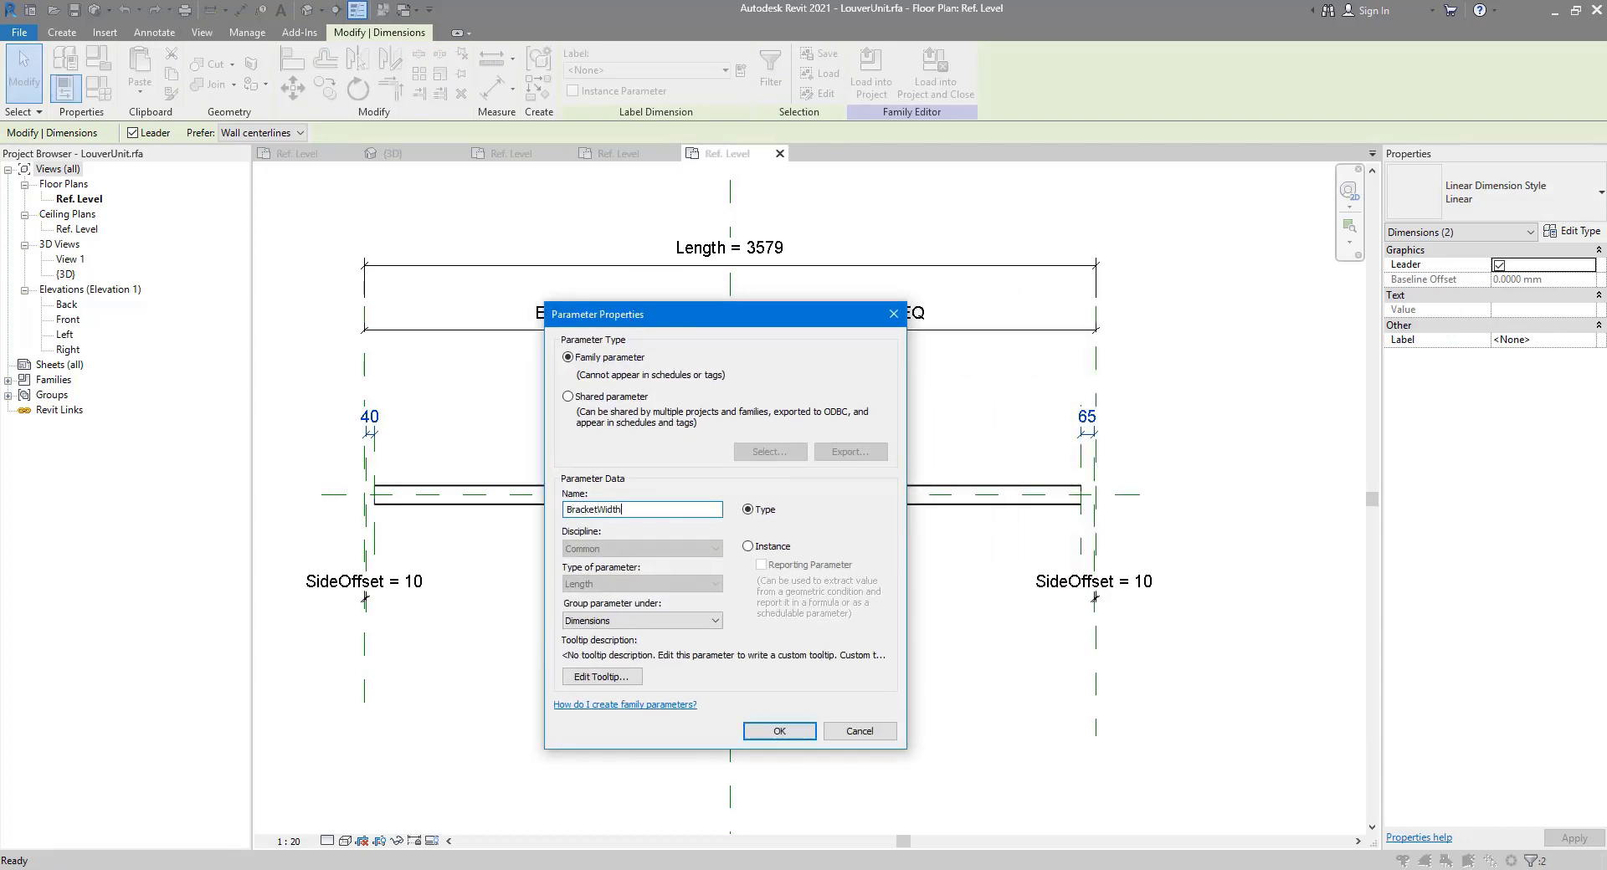
{"action": "left_click", "coordinate": [779, 732]}
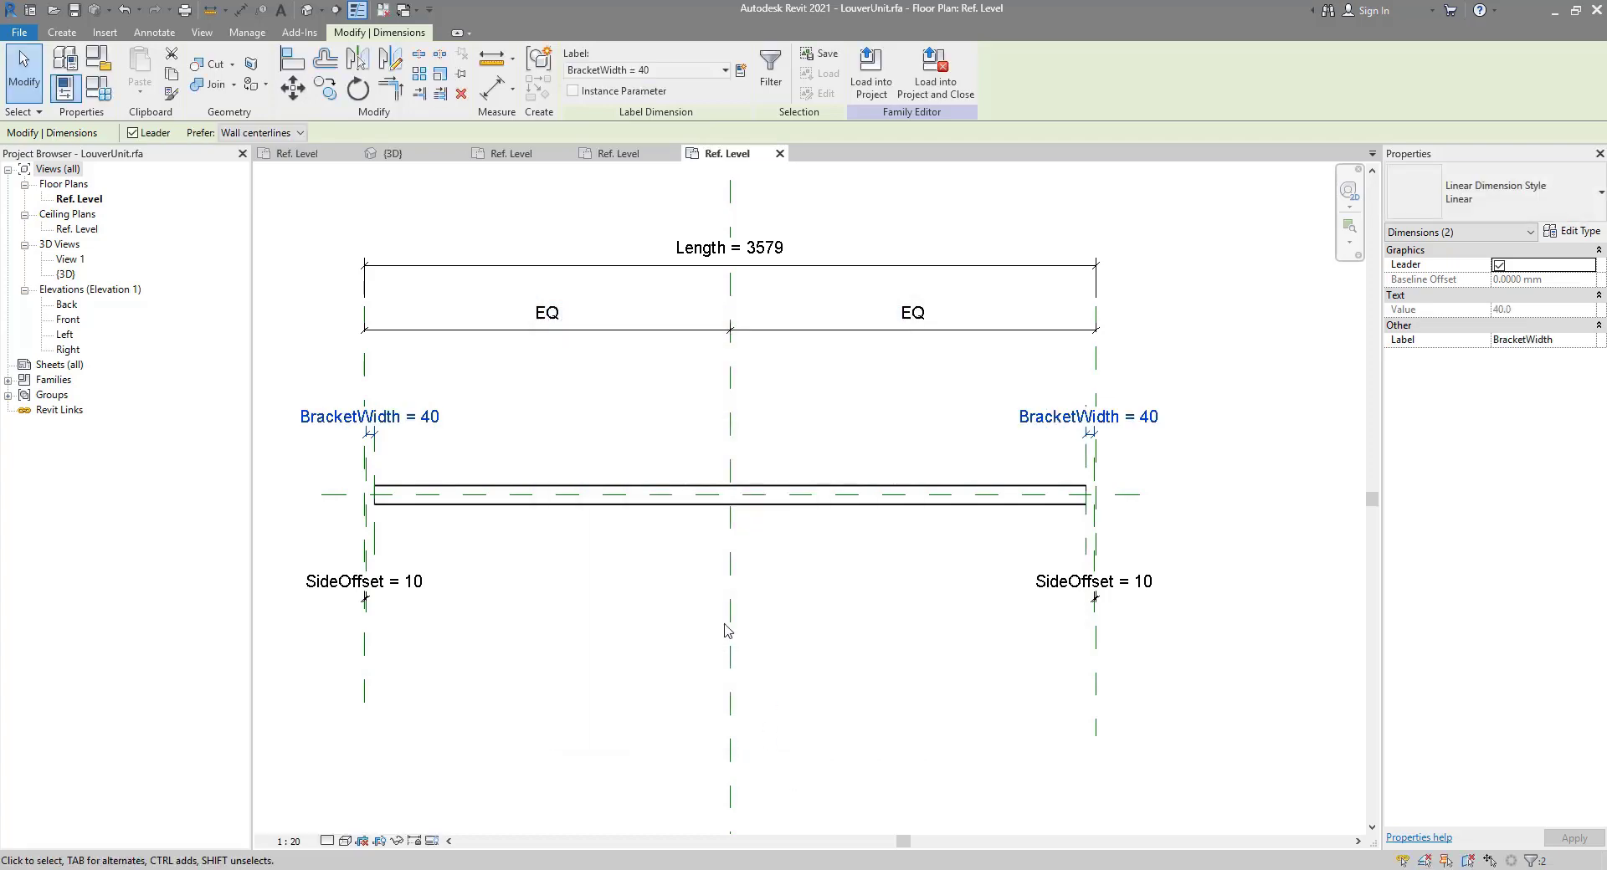
Step: Set the BracketWidth parameter to 20 in the family types and check the louver's left end in plan
{"action": "left_click", "coordinate": [113, 93]}
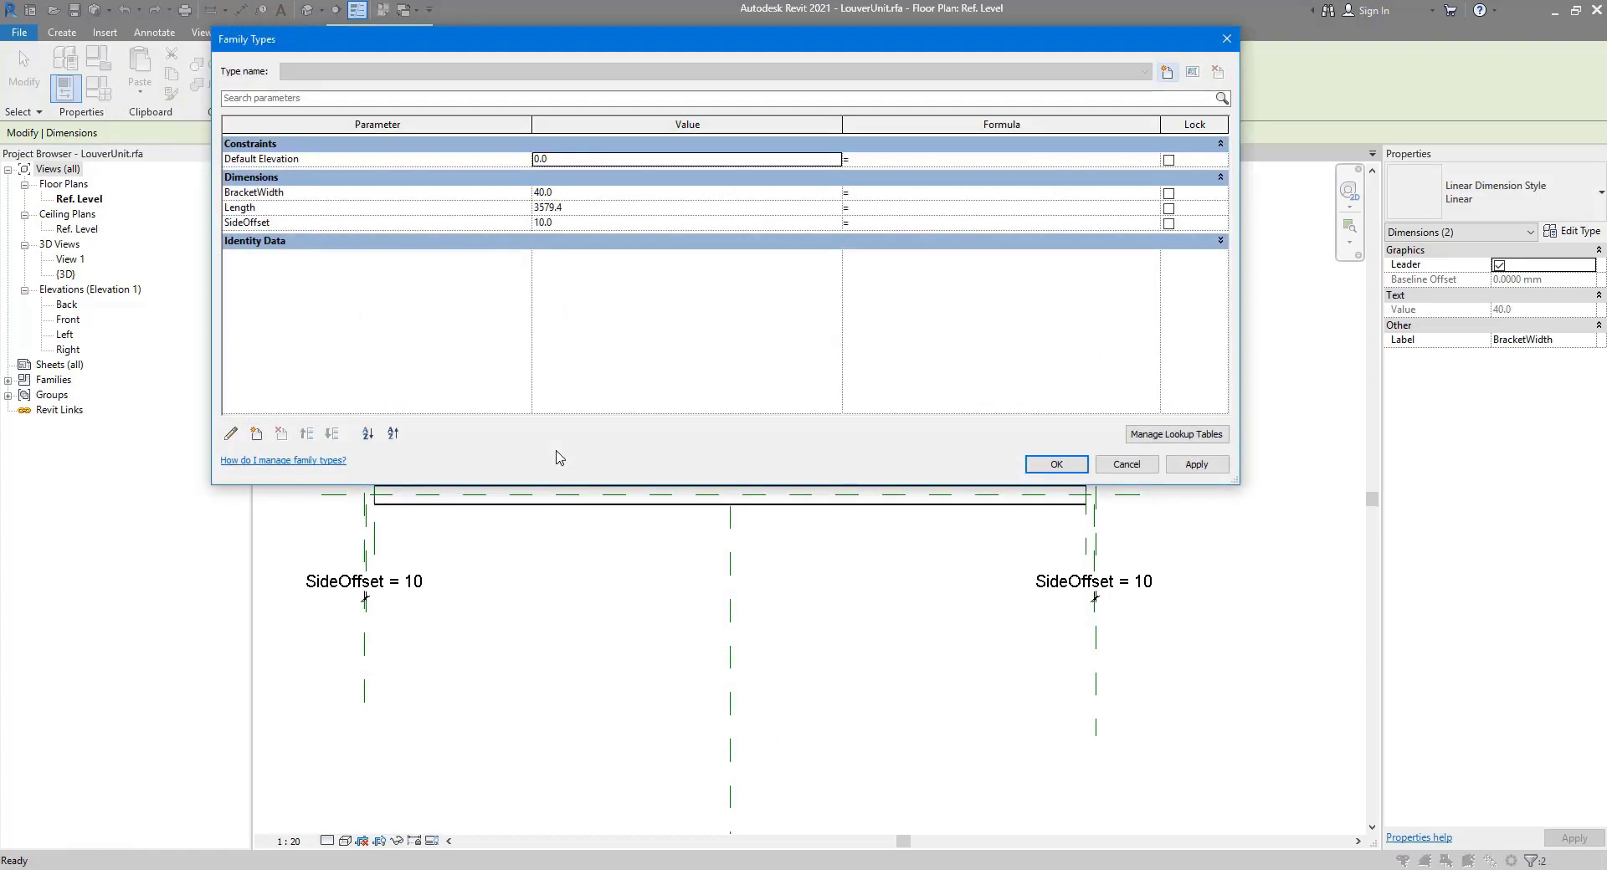
{"action": "left_click", "coordinate": [572, 193]}
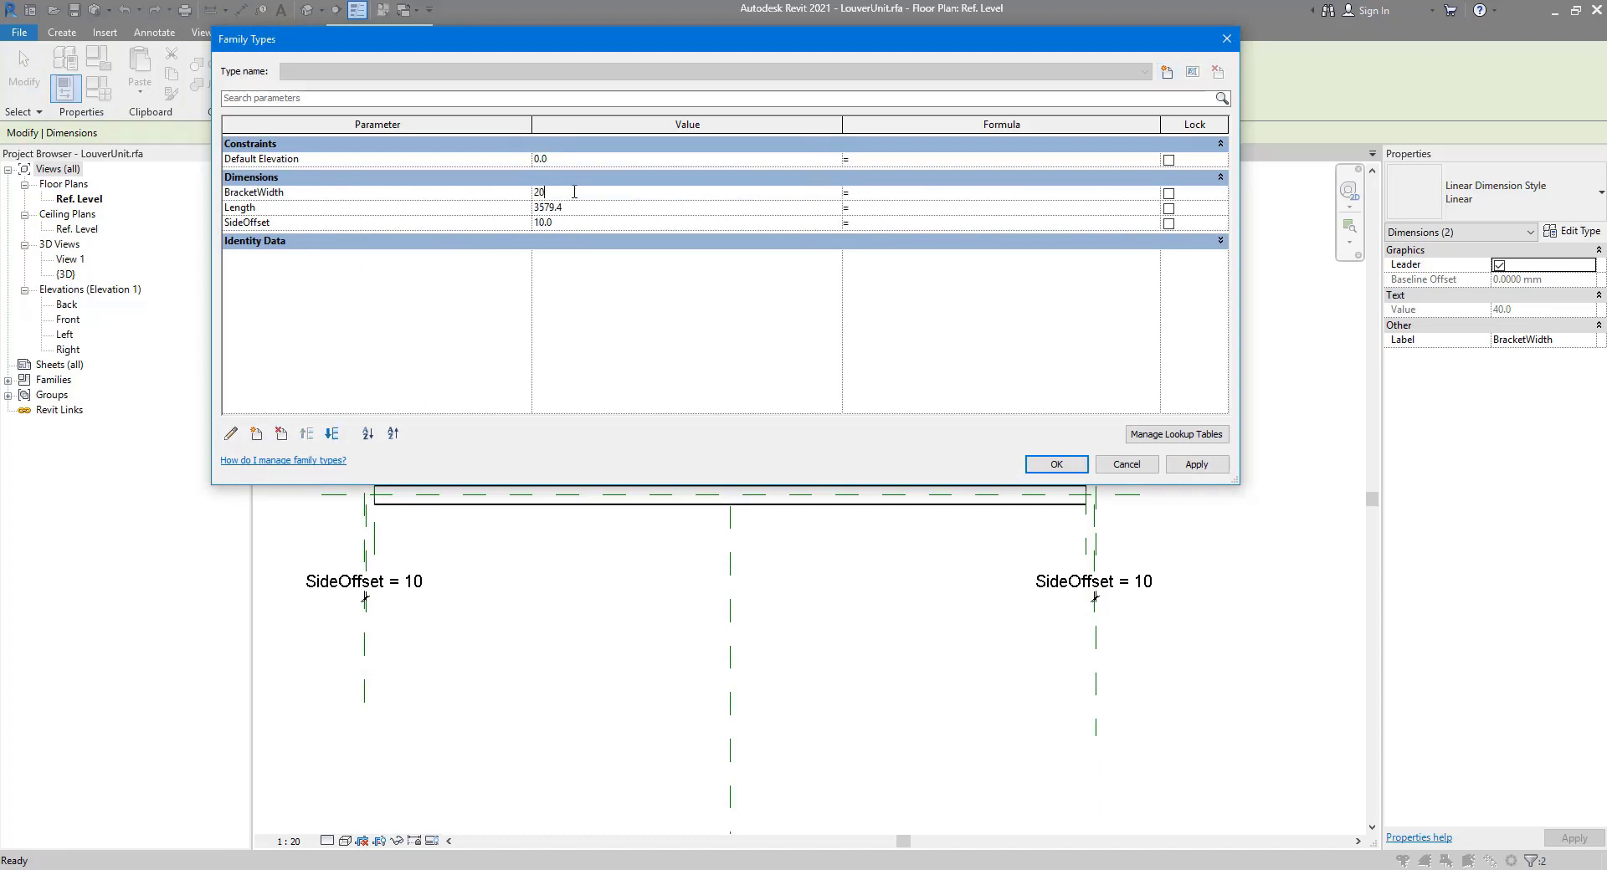
{"action": "key", "text": "Tab"}
{"action": "left_click", "coordinate": [1038, 466]}
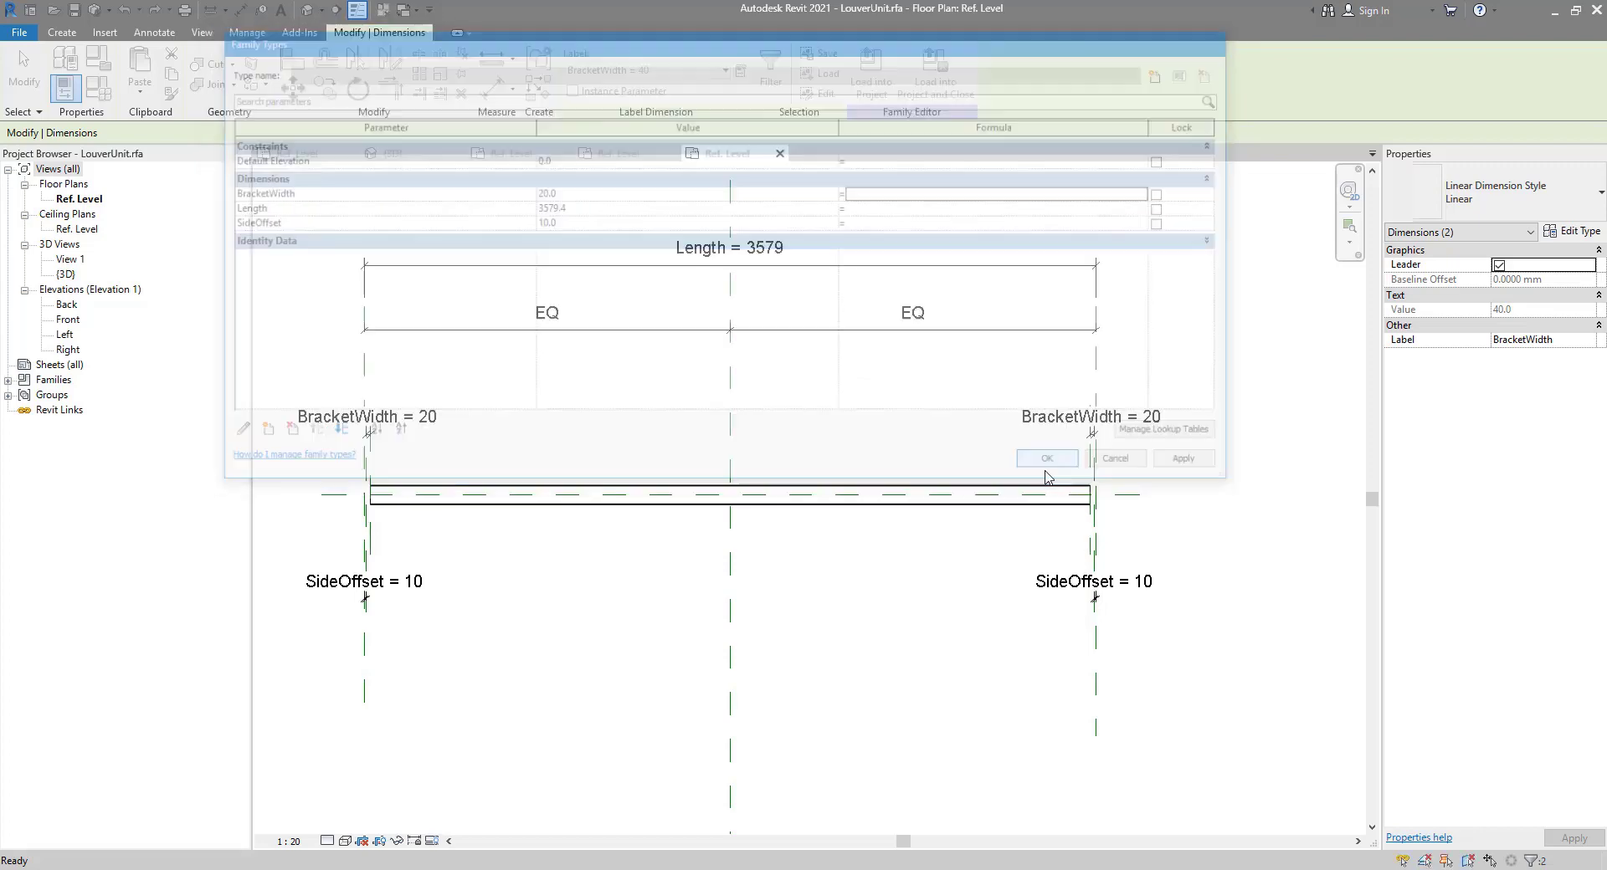
{"action": "scroll", "coordinate": [383, 483], "scroll_direction": "up", "scroll_amount": 3}
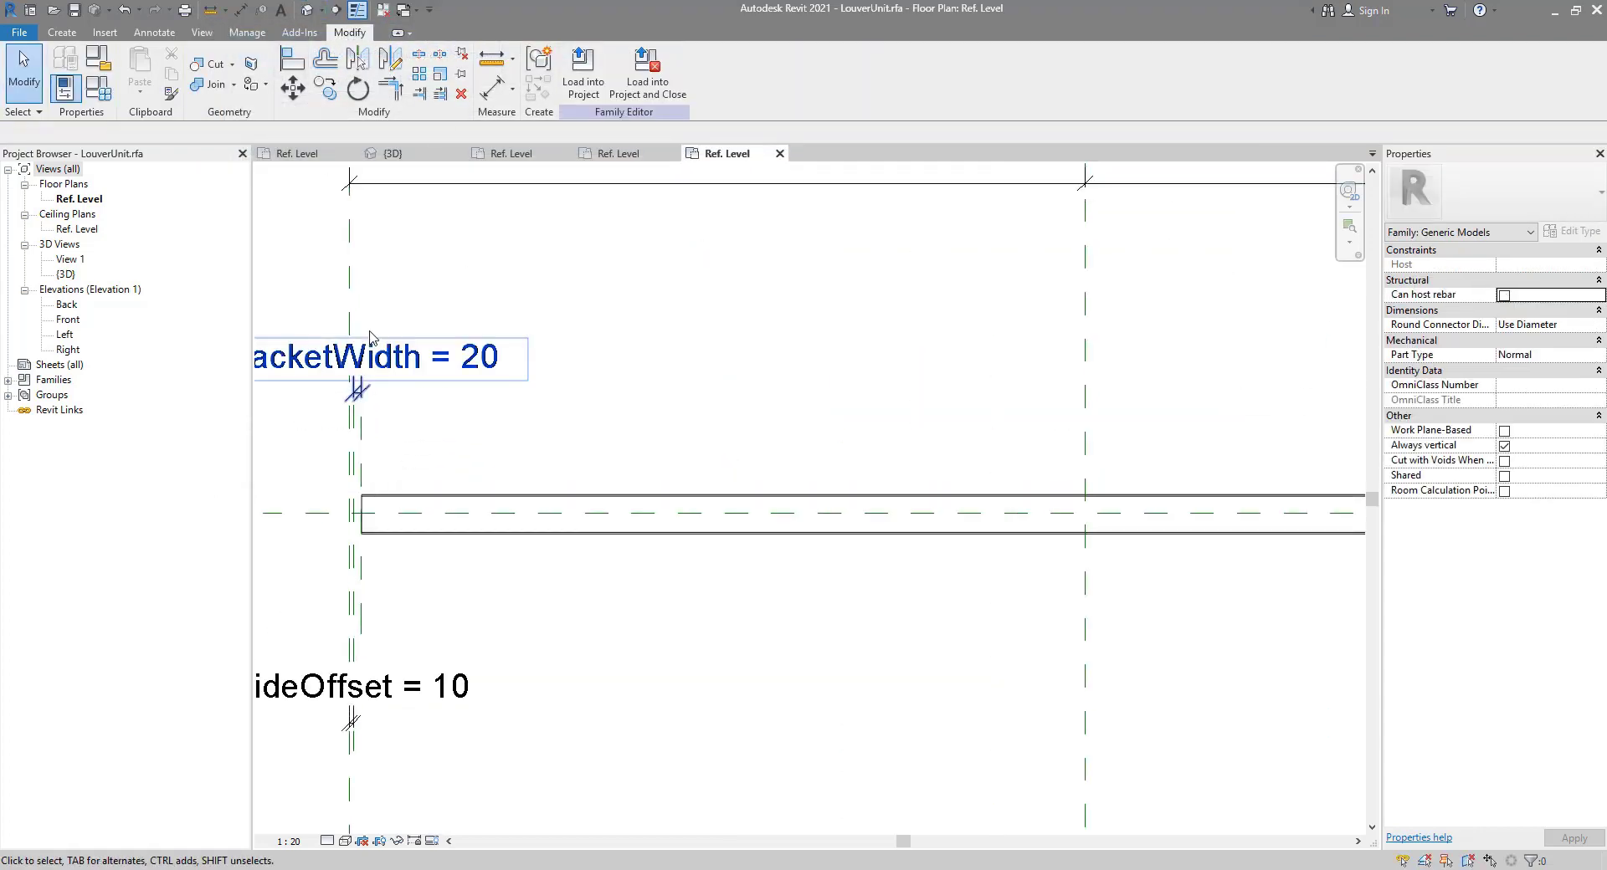
{"action": "middle_click_drag", "start_coordinate": [371, 338], "coordinate": [498, 339]}
Step: In the 3D view, start an extrusion and pick the end face of the louver's far end as its work plane
{"action": "left_click", "coordinate": [307, 9]}
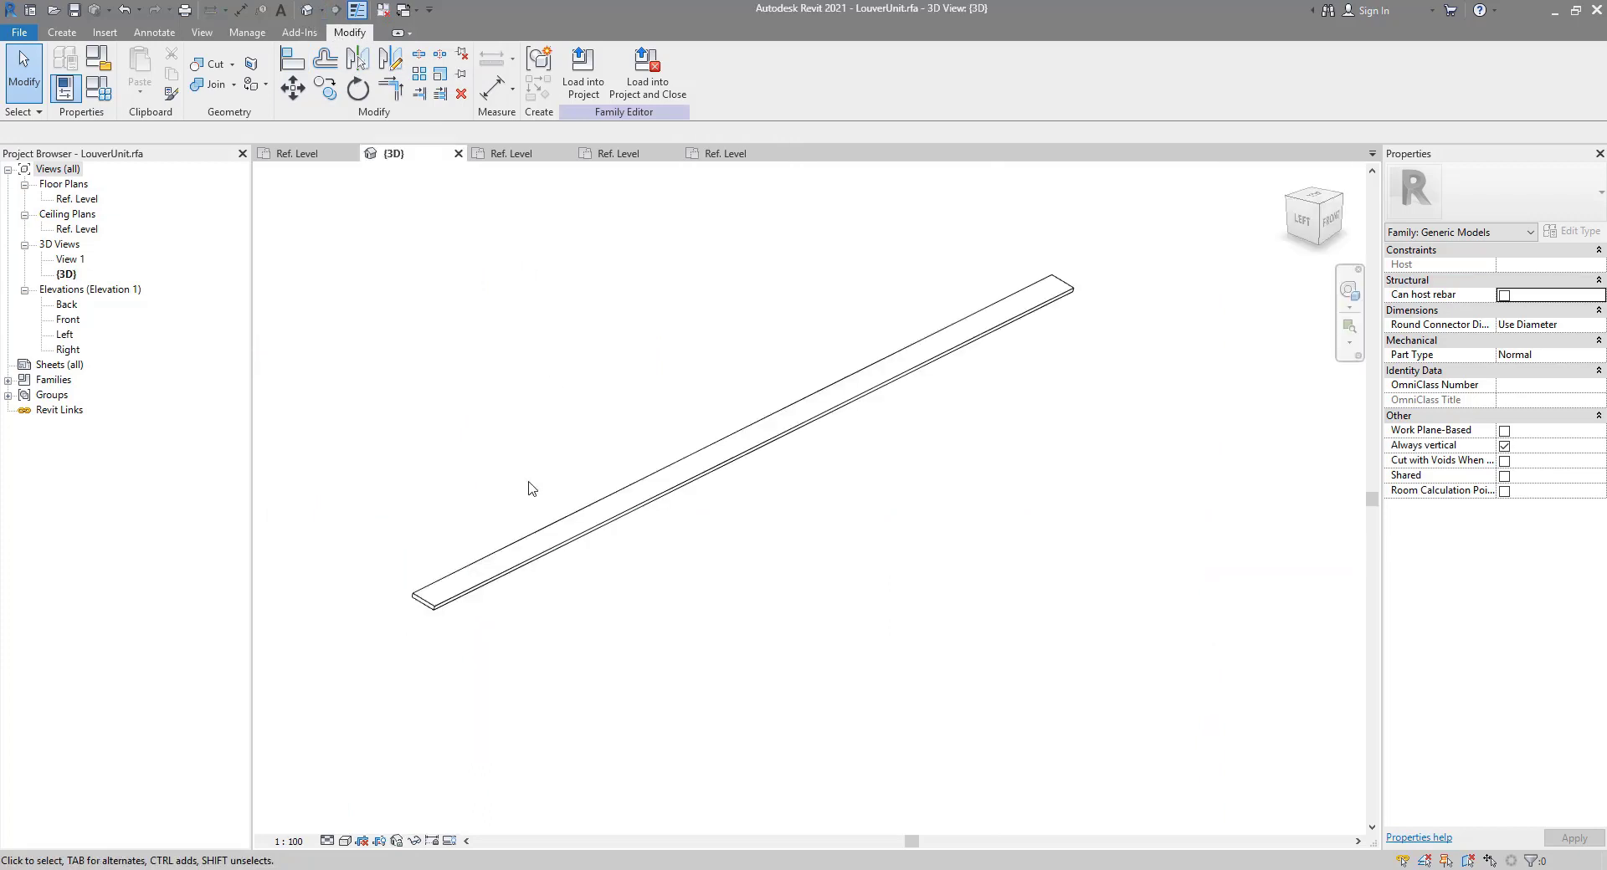
{"action": "scroll", "coordinate": [1241, 351], "scroll_direction": "up", "scroll_amount": 1}
{"action": "scroll", "coordinate": [914, 308], "scroll_direction": "up", "scroll_amount": 4}
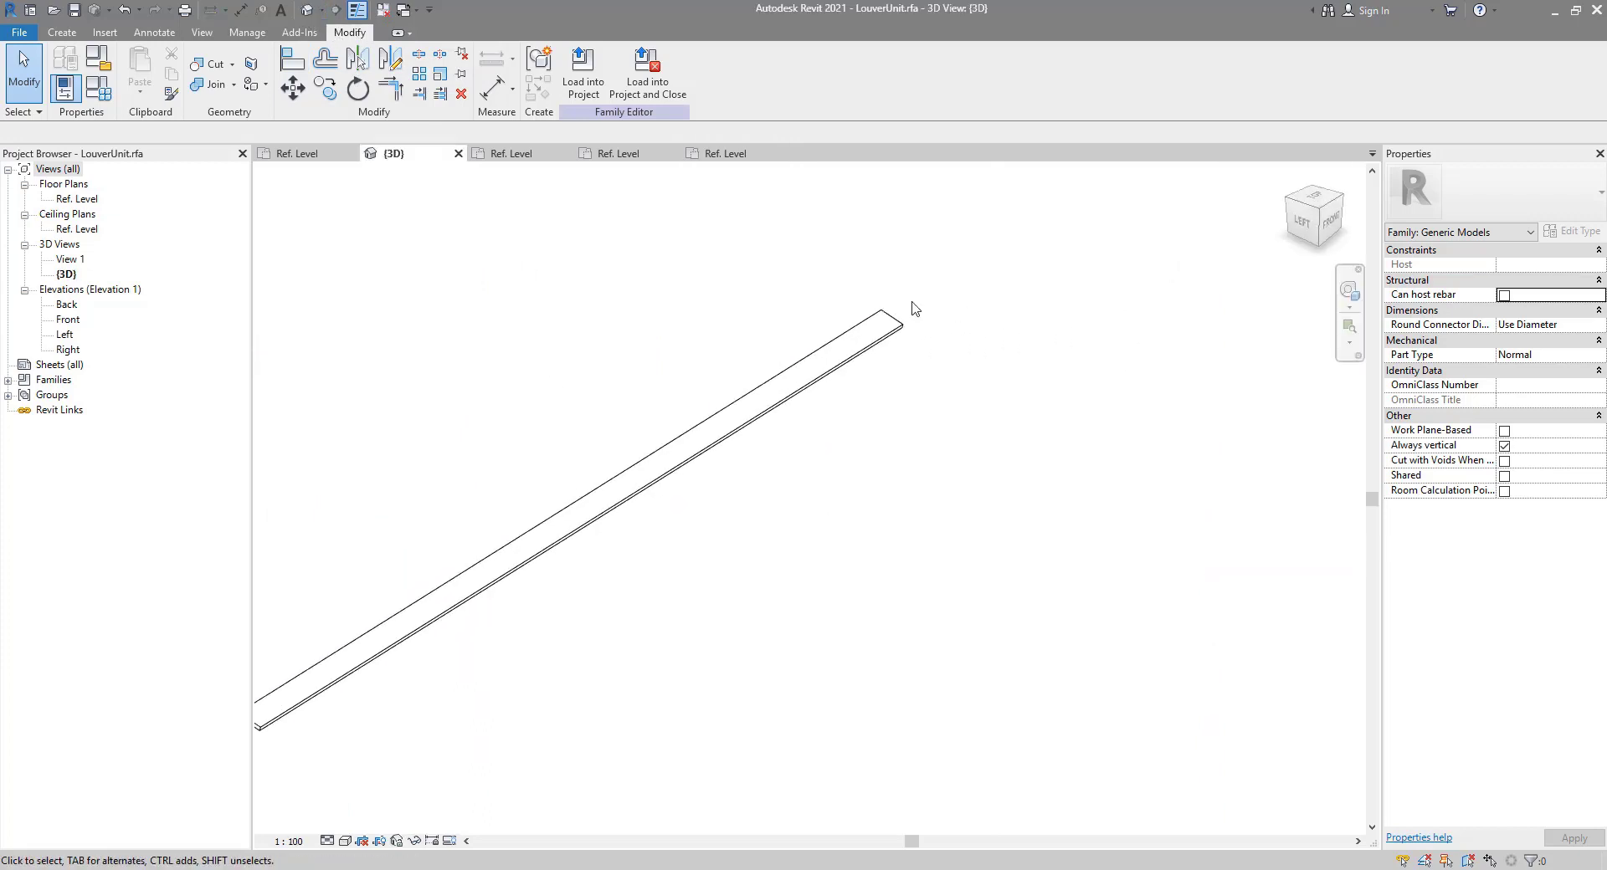
{"action": "middle_click_drag", "start_coordinate": [975, 328], "coordinate": [870, 376]}
{"action": "left_click_drag", "start_coordinate": [669, 295], "coordinate": [863, 466]}
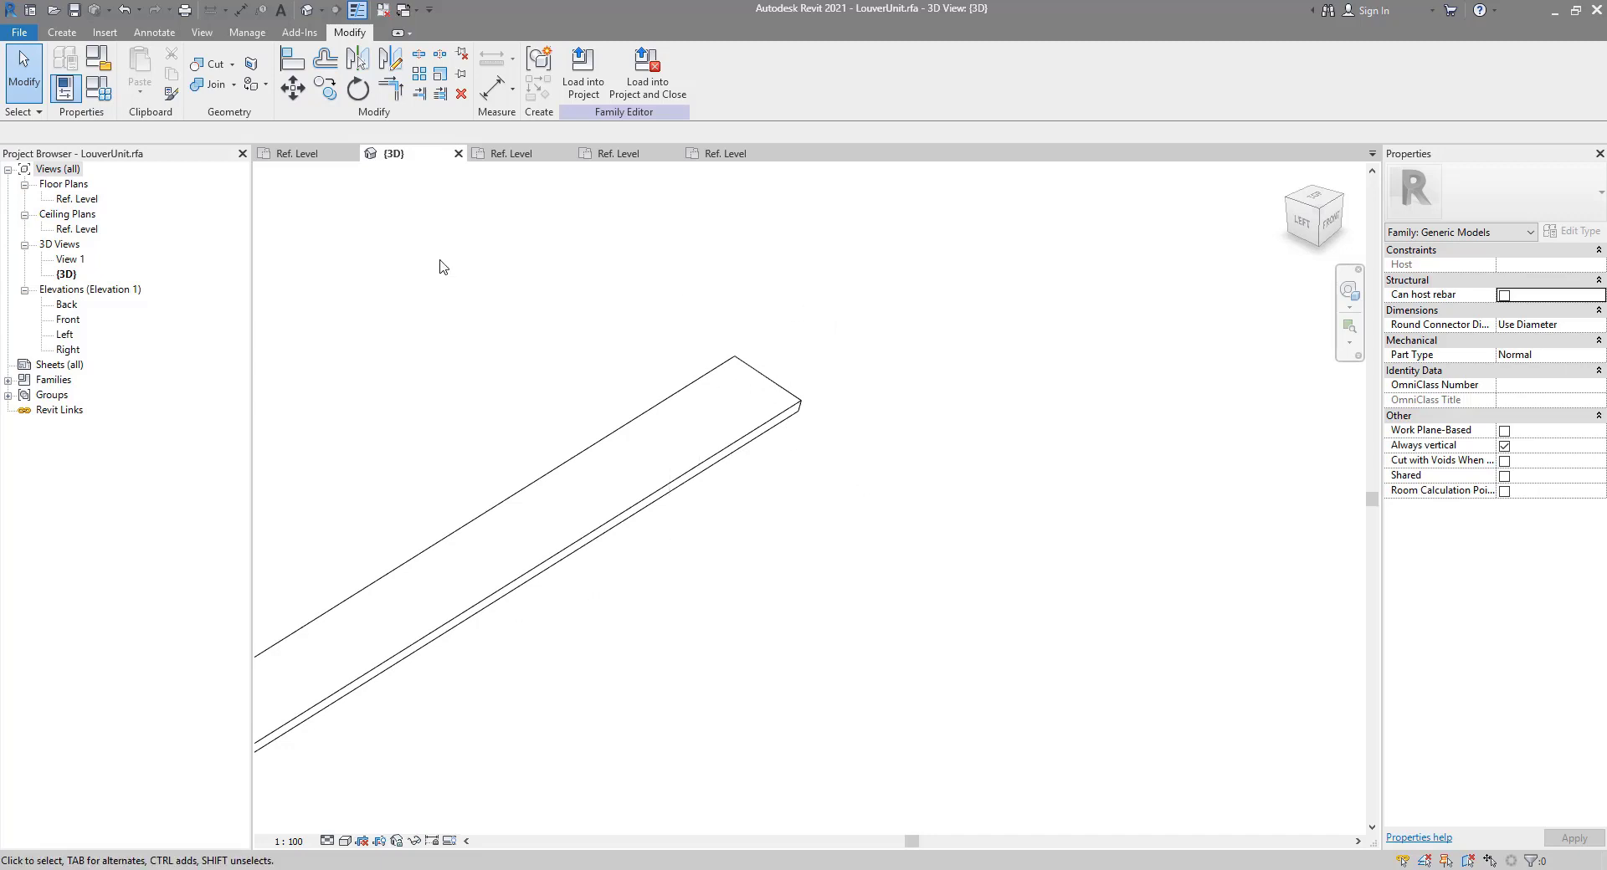
{"action": "left_click", "coordinate": [62, 33]}
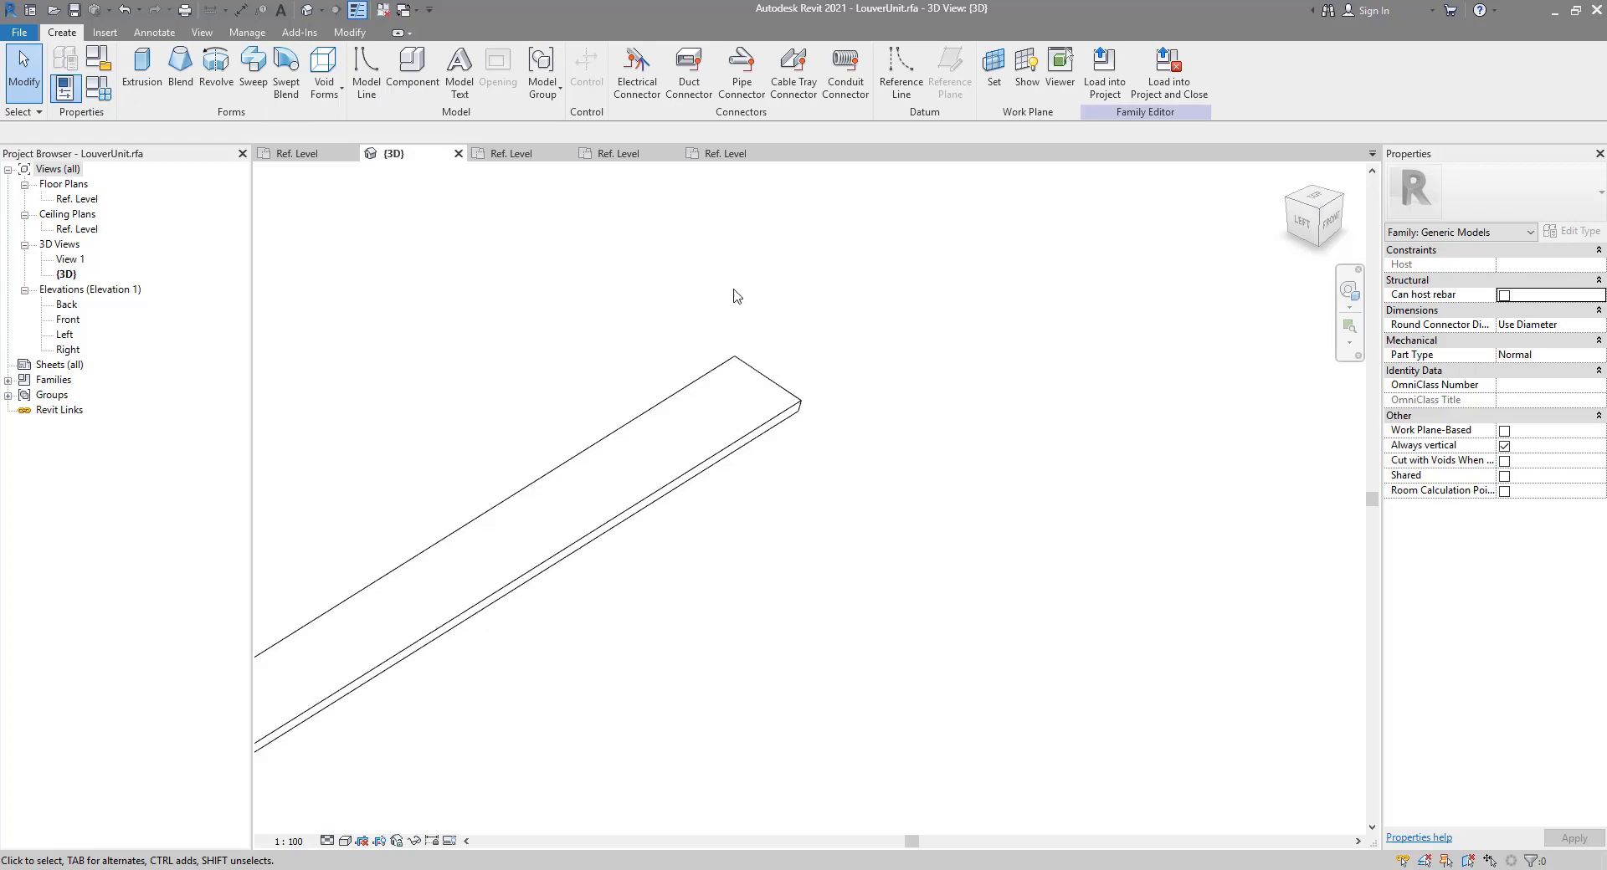
{"action": "middle_click_drag", "start_coordinate": [772, 341], "coordinate": [740, 370]}
{"action": "left_click_drag", "start_coordinate": [660, 318], "coordinate": [892, 519]}
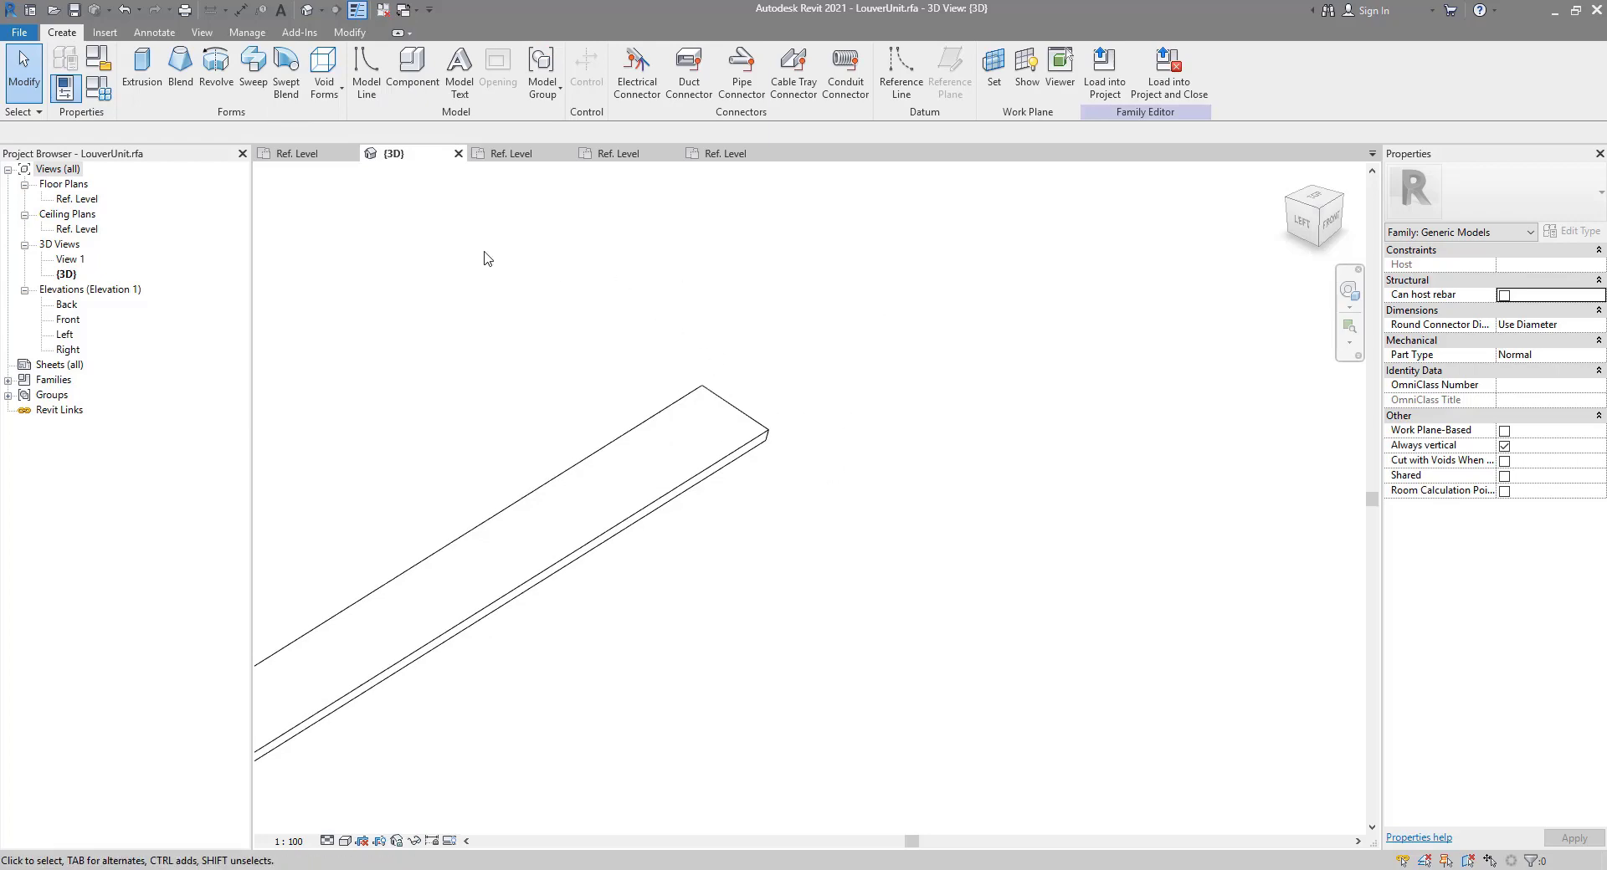
{"action": "left_click", "coordinate": [142, 71]}
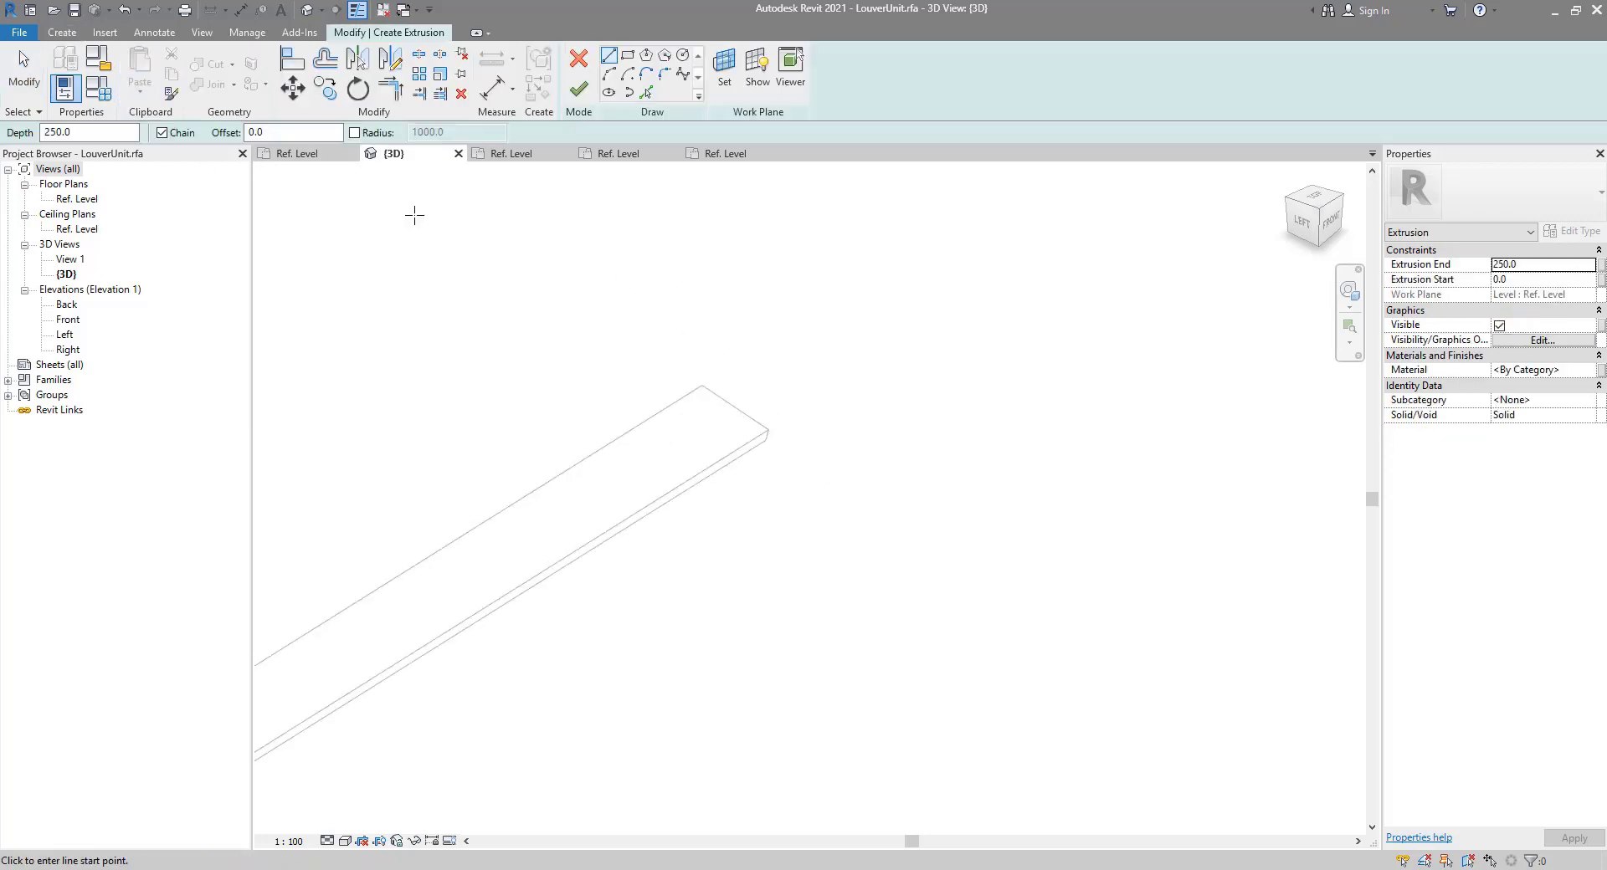
{"action": "left_click", "coordinate": [725, 67]}
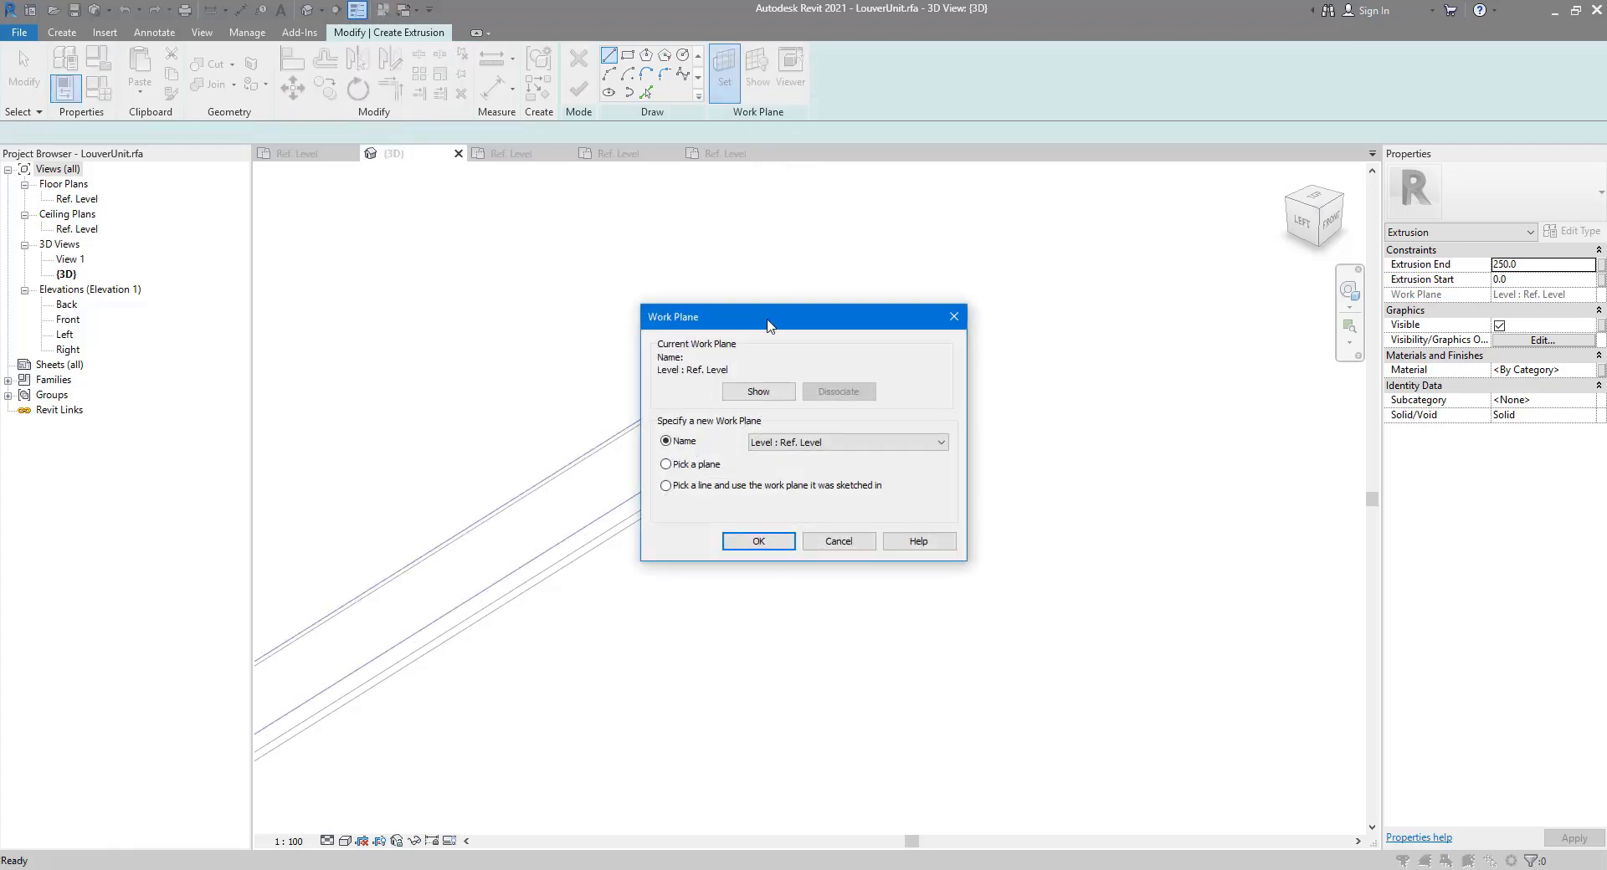
{"action": "left_click", "coordinate": [762, 543]}
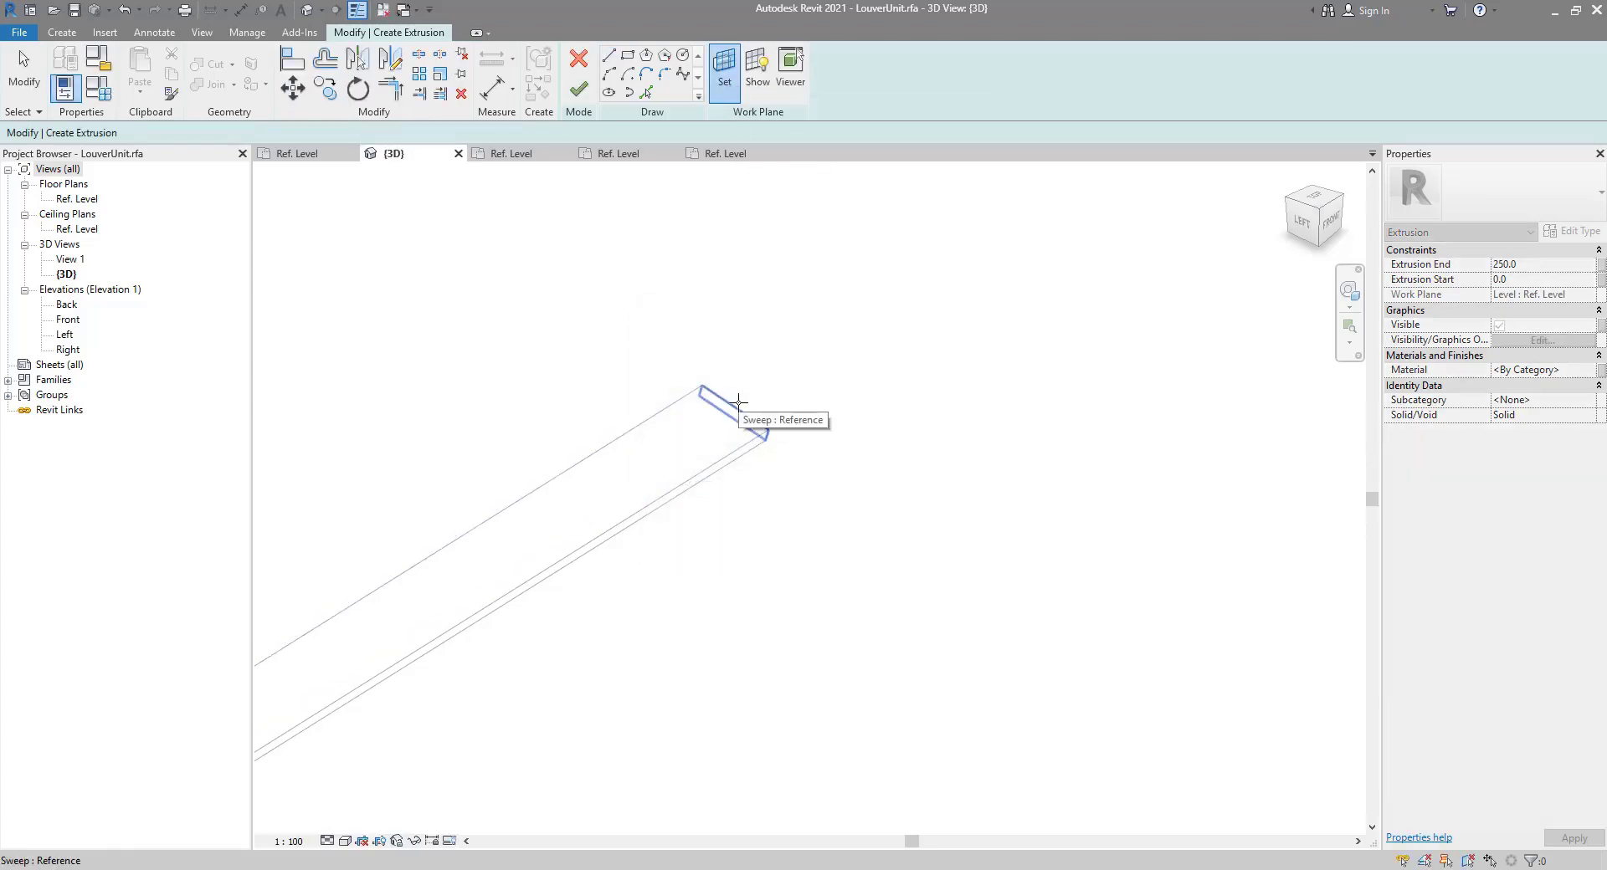
{"action": "left_click", "coordinate": [739, 403]}
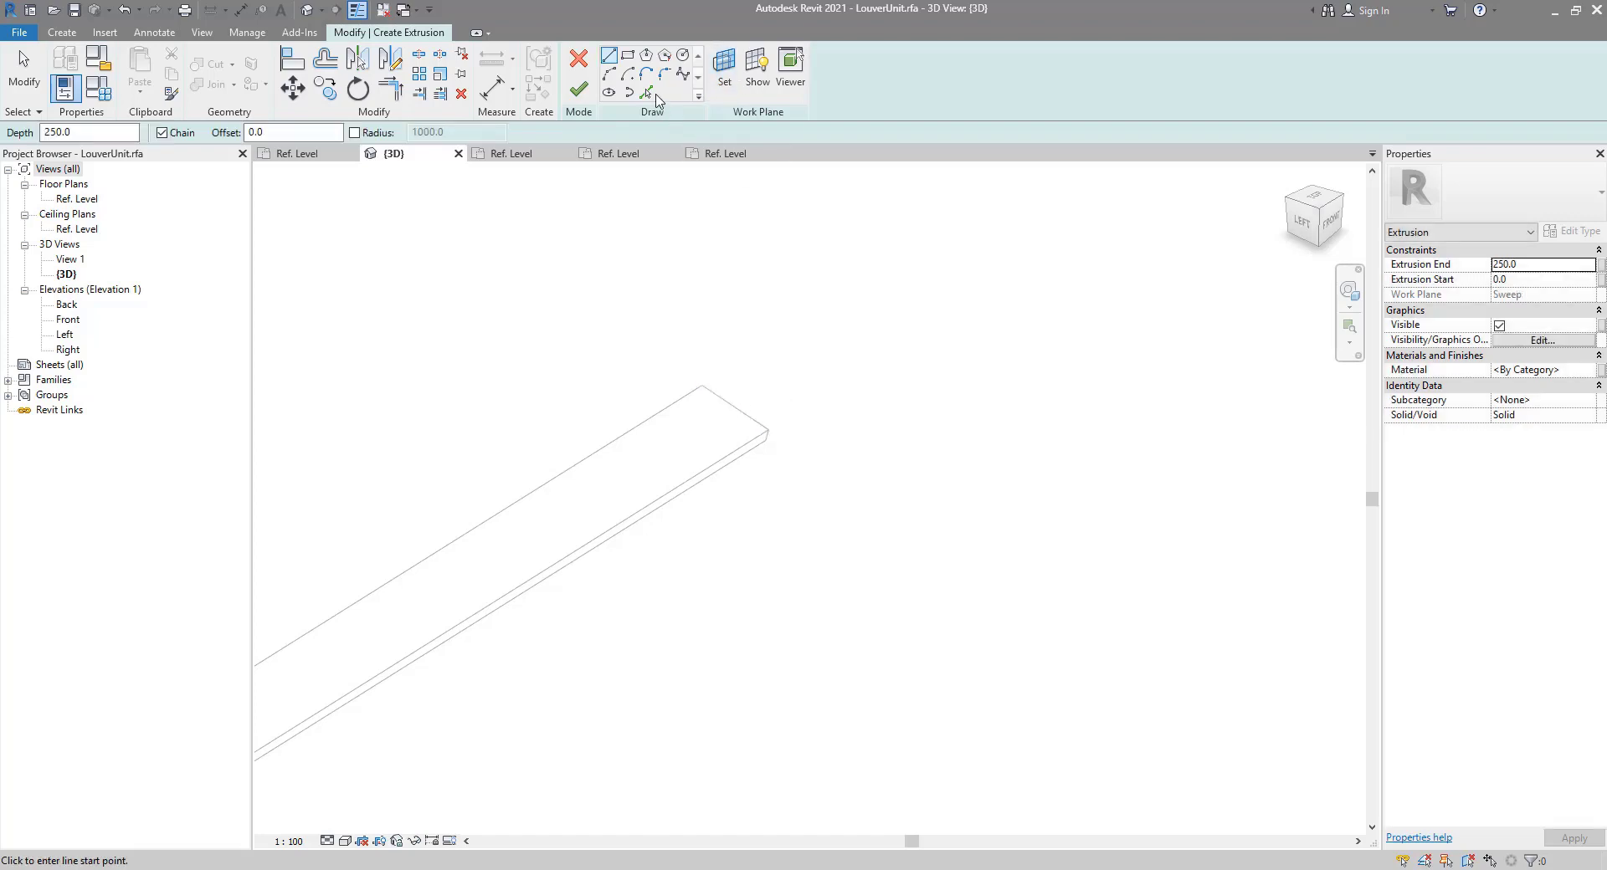
Step: Trace the far end face's outline, offset the whole chain 3 mm outward, and finish the bracket extrusion at 250 mm depth
{"action": "left_click", "coordinate": [653, 94]}
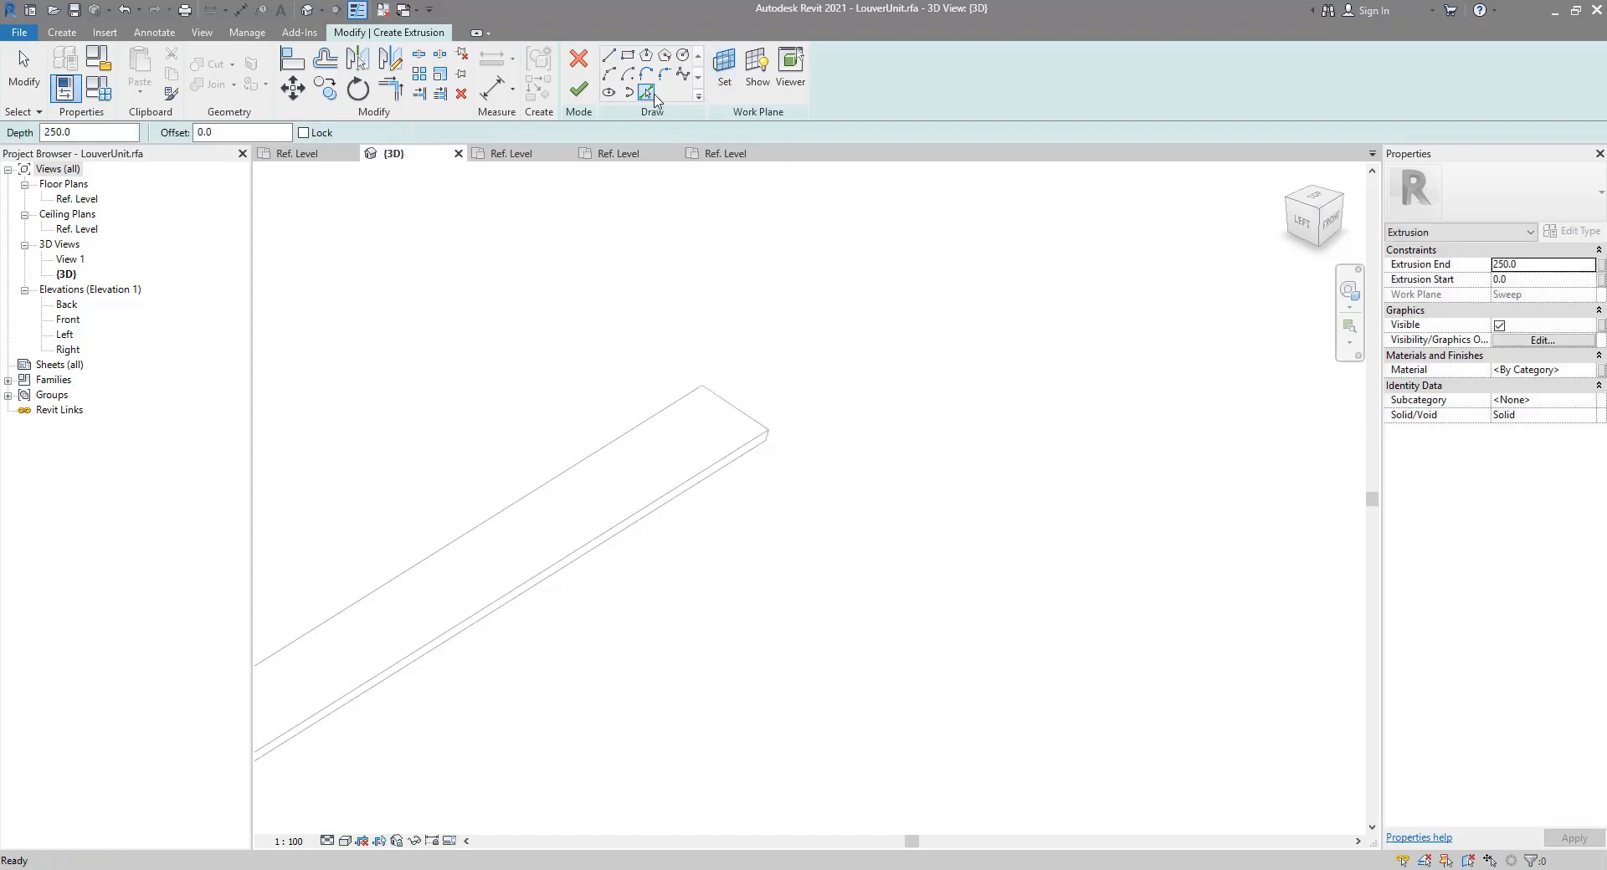
{"action": "left_click", "coordinate": [732, 405]}
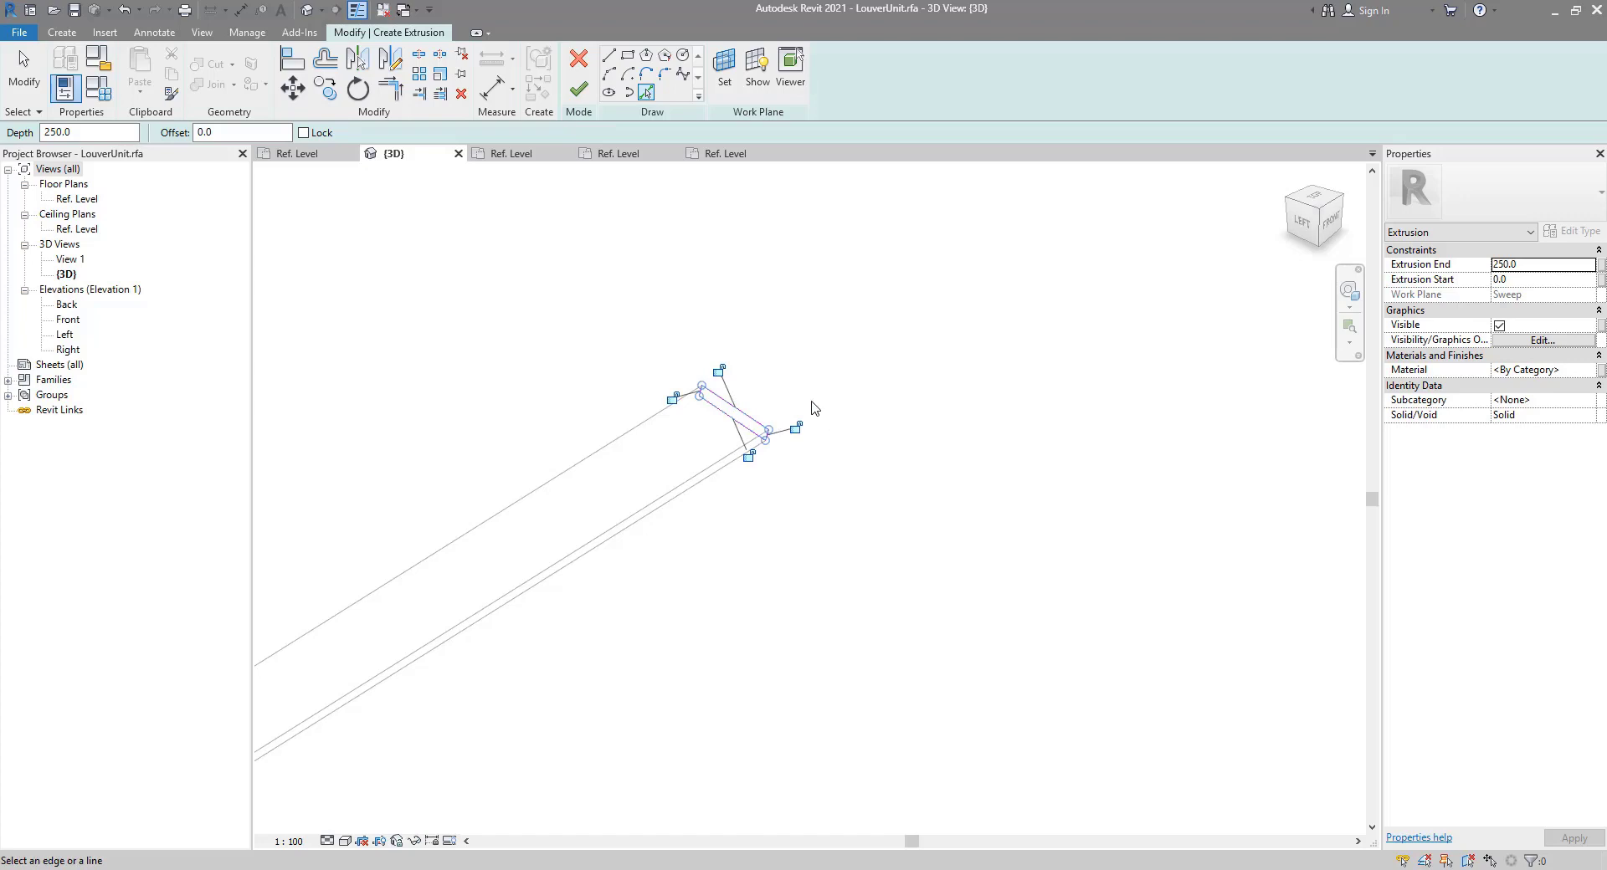
{"action": "scroll", "coordinate": [779, 418], "scroll_direction": "up", "scroll_amount": 5}
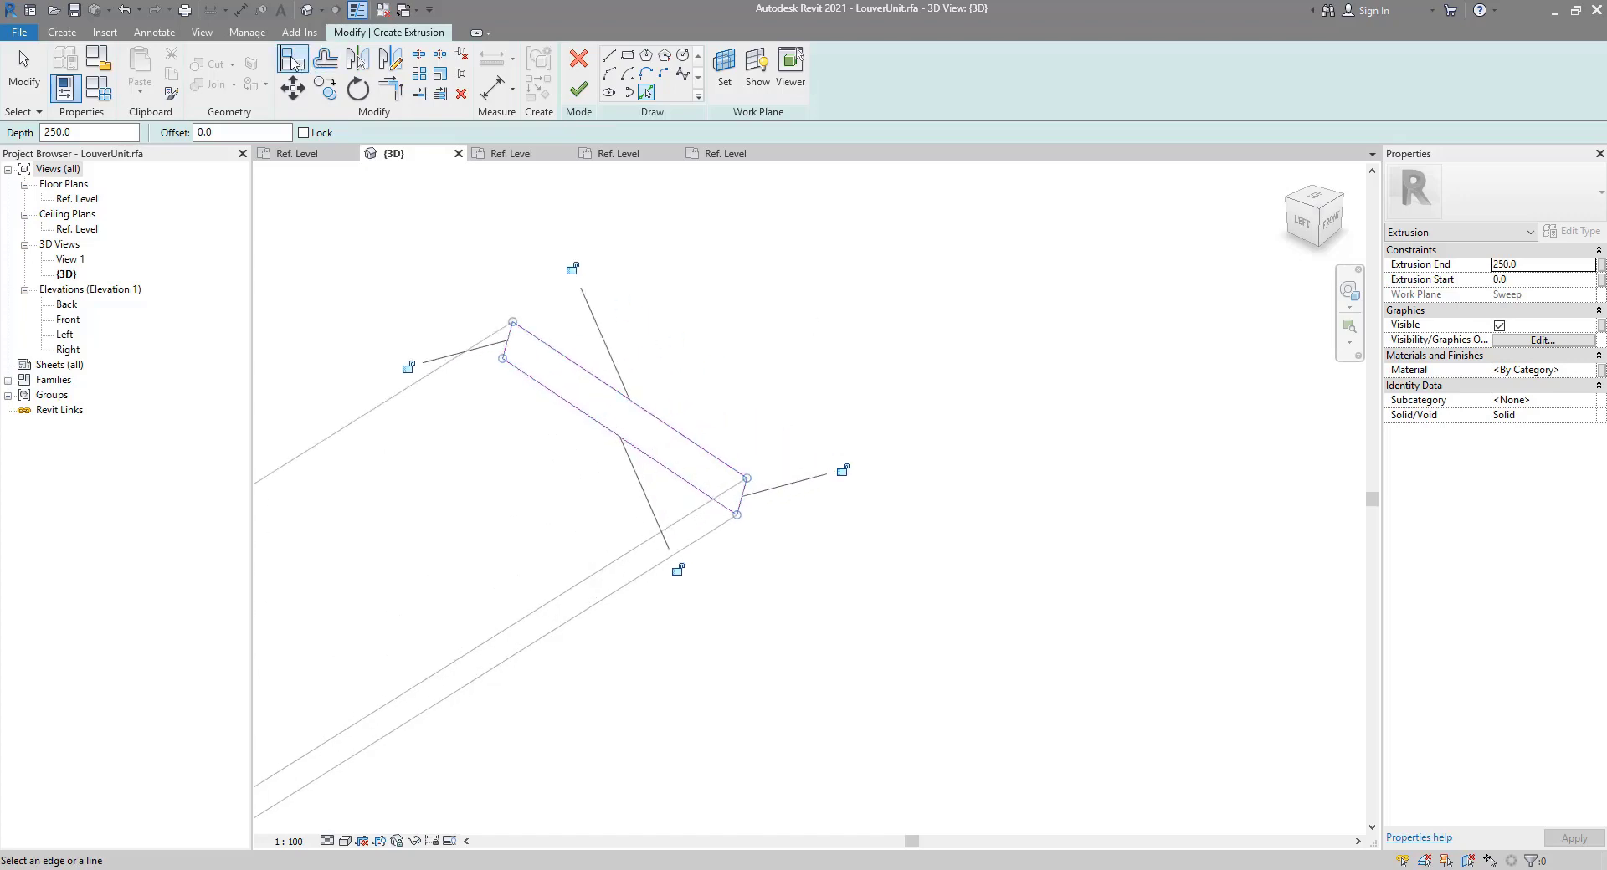
{"action": "left_click", "coordinate": [326, 61]}
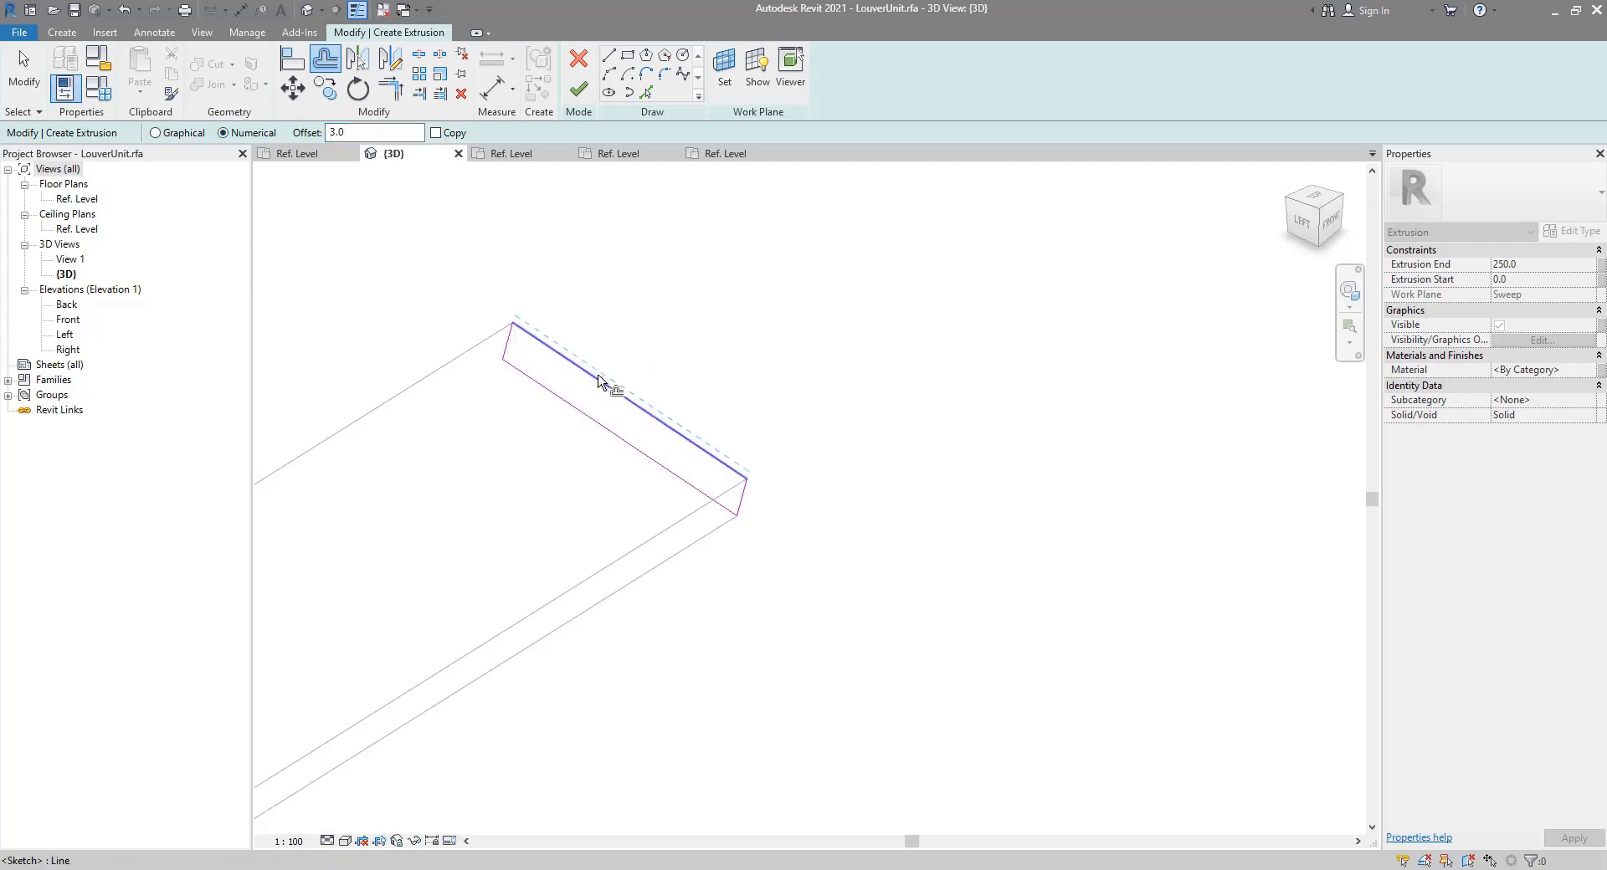
{"action": "key", "text": "Tab"}
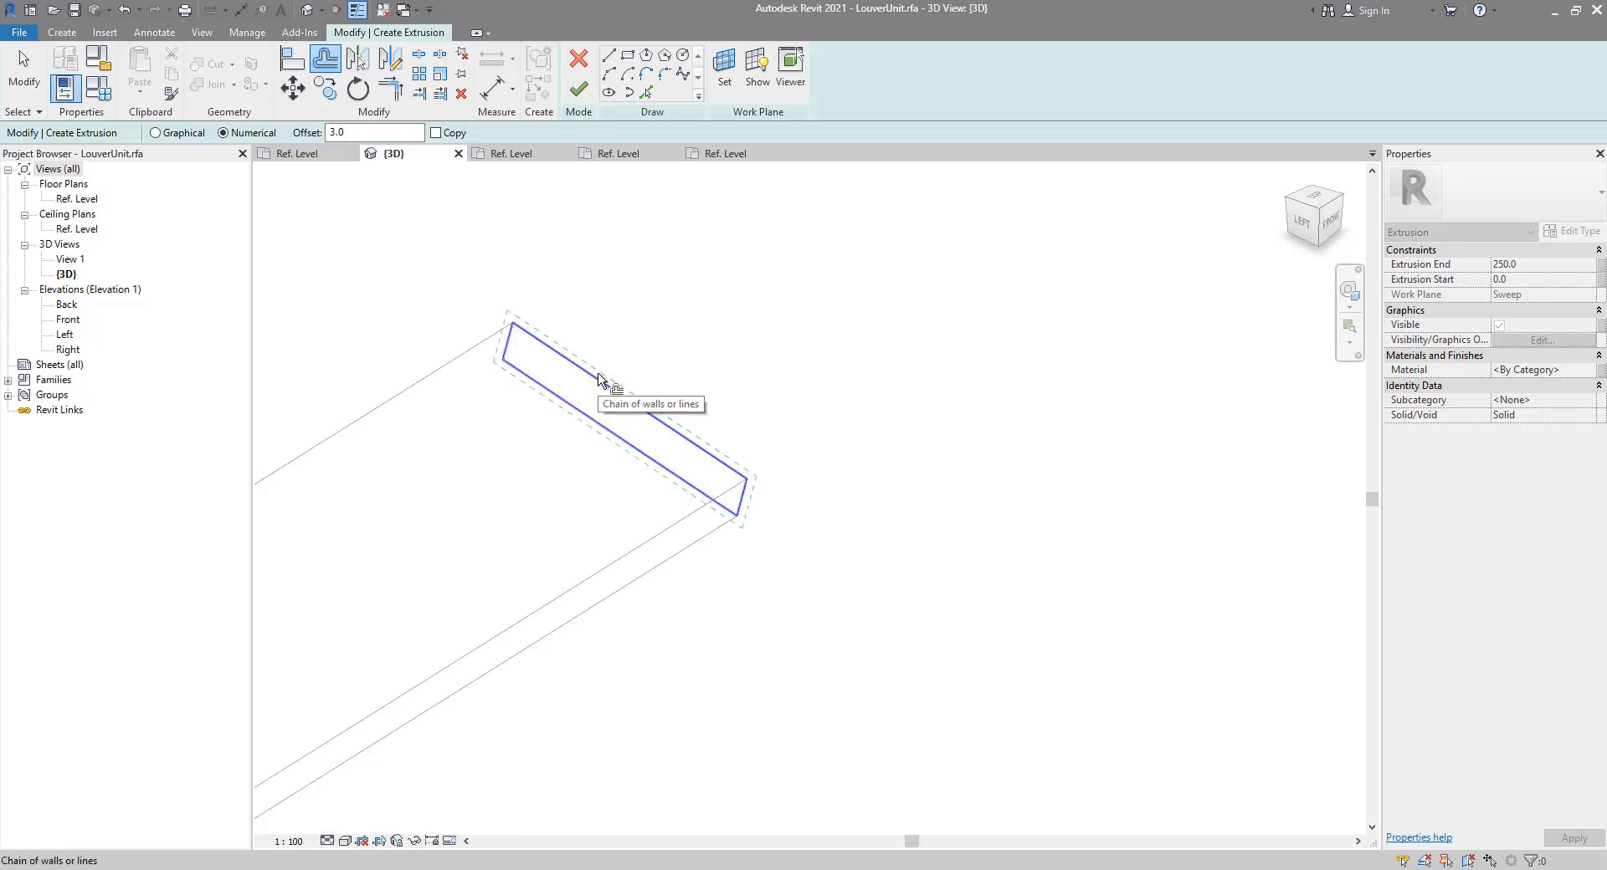
{"action": "left_click", "coordinate": [601, 382]}
{"action": "left_click", "coordinate": [578, 90]}
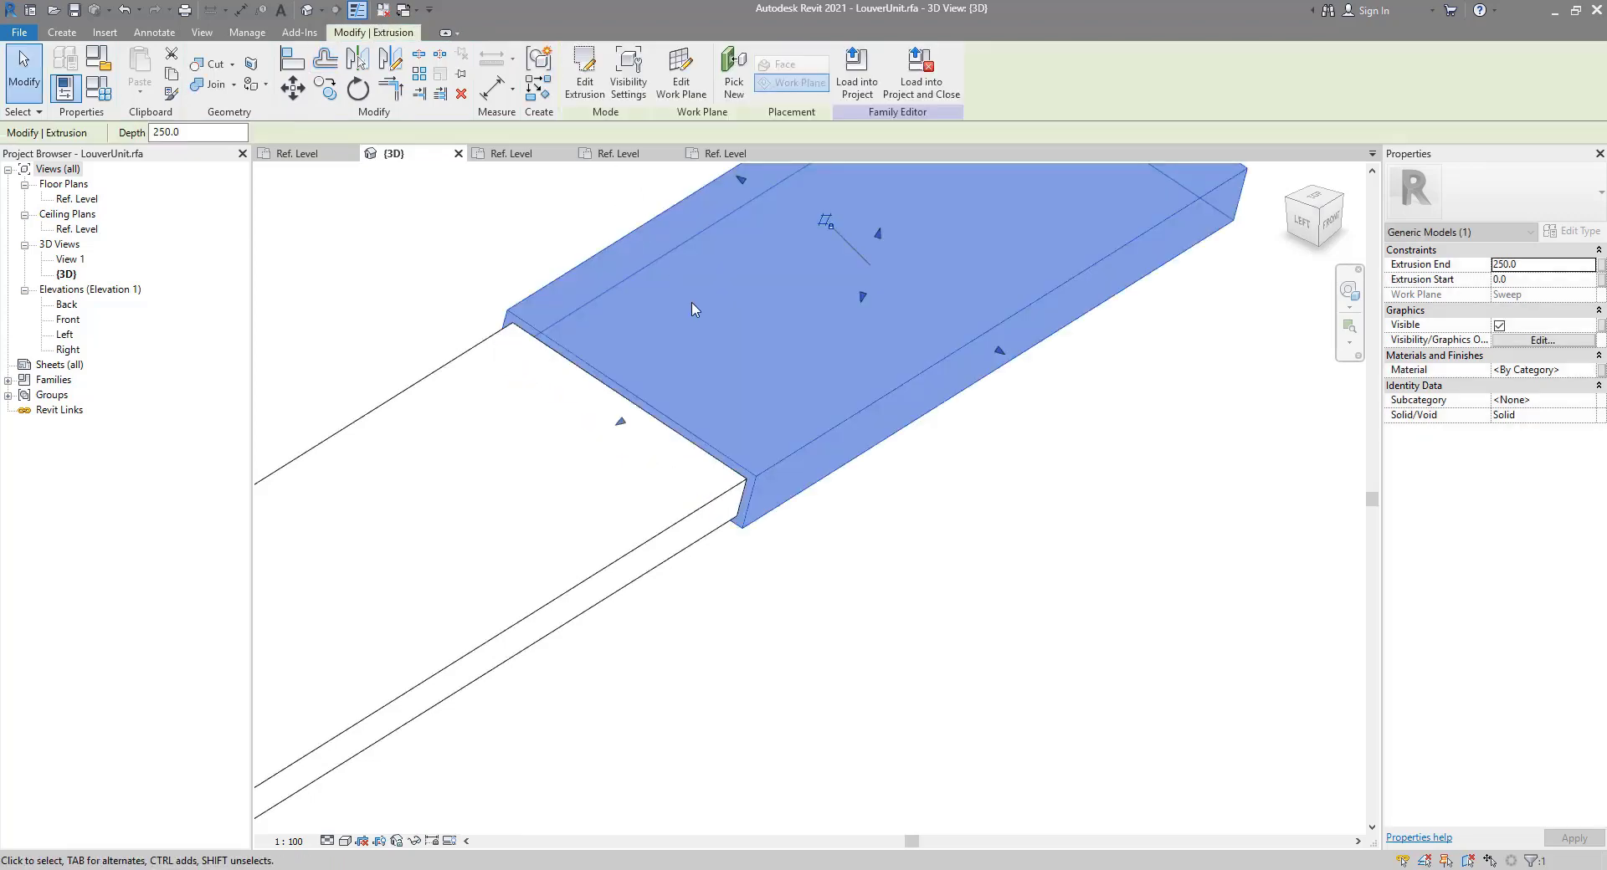
Step: Shorten the far-end bracket extrusion in the 3D view to about 114 mm deep
{"action": "scroll", "coordinate": [732, 308], "scroll_direction": "down", "scroll_amount": 3}
{"action": "scroll", "coordinate": [921, 318], "scroll_direction": "down", "scroll_amount": 2}
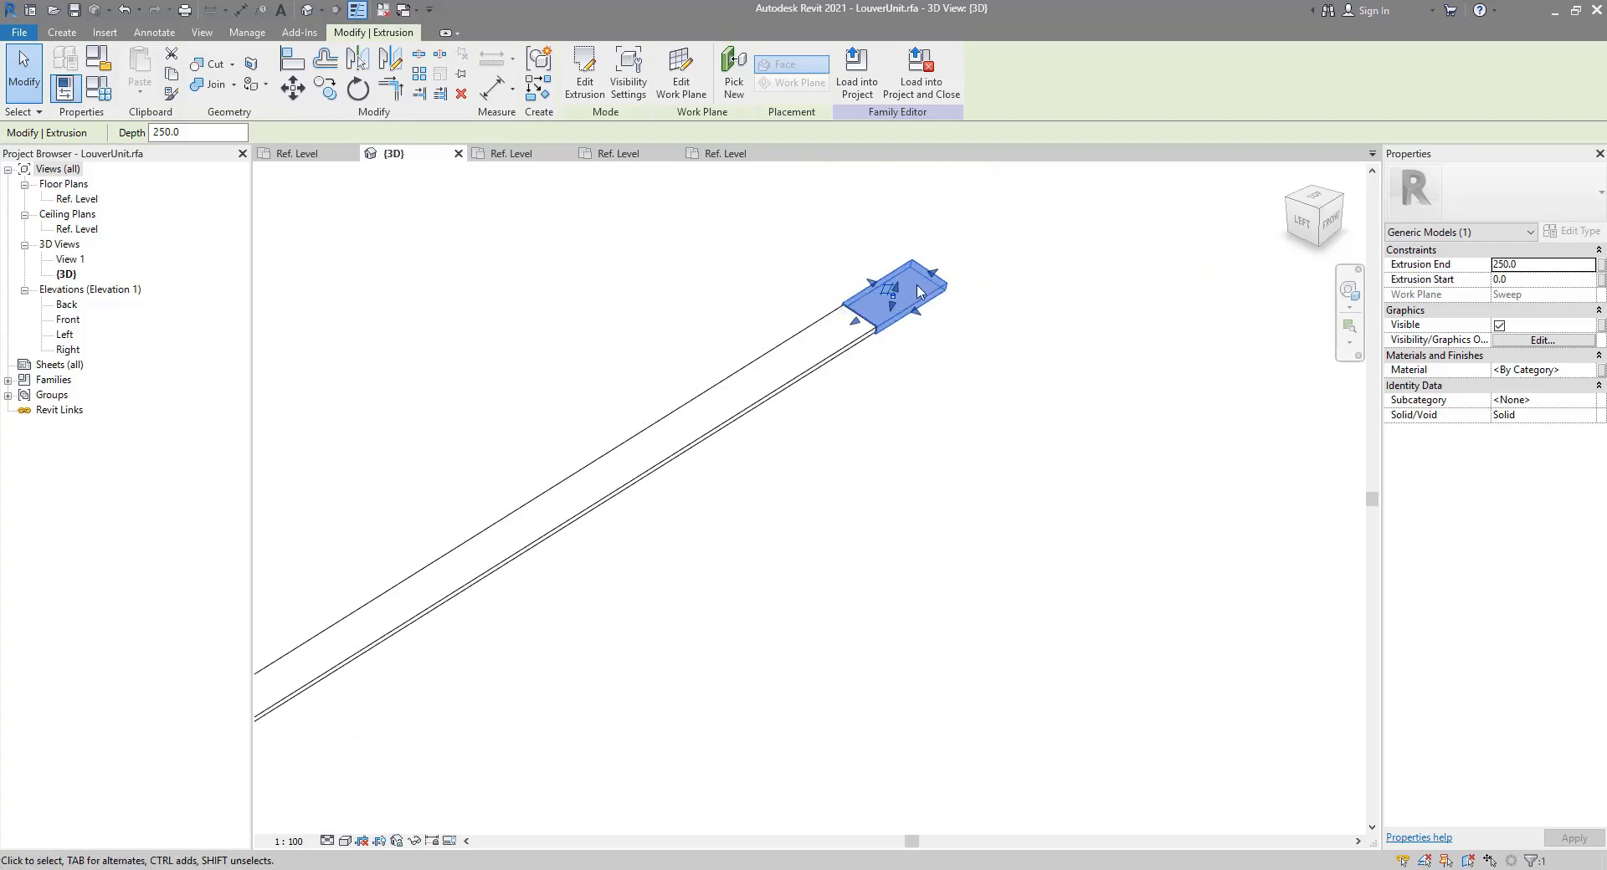
{"action": "scroll", "coordinate": [821, 335], "scroll_direction": "up", "scroll_amount": 4}
{"action": "left_click_drag", "start_coordinate": [799, 338], "coordinate": [779, 351]}
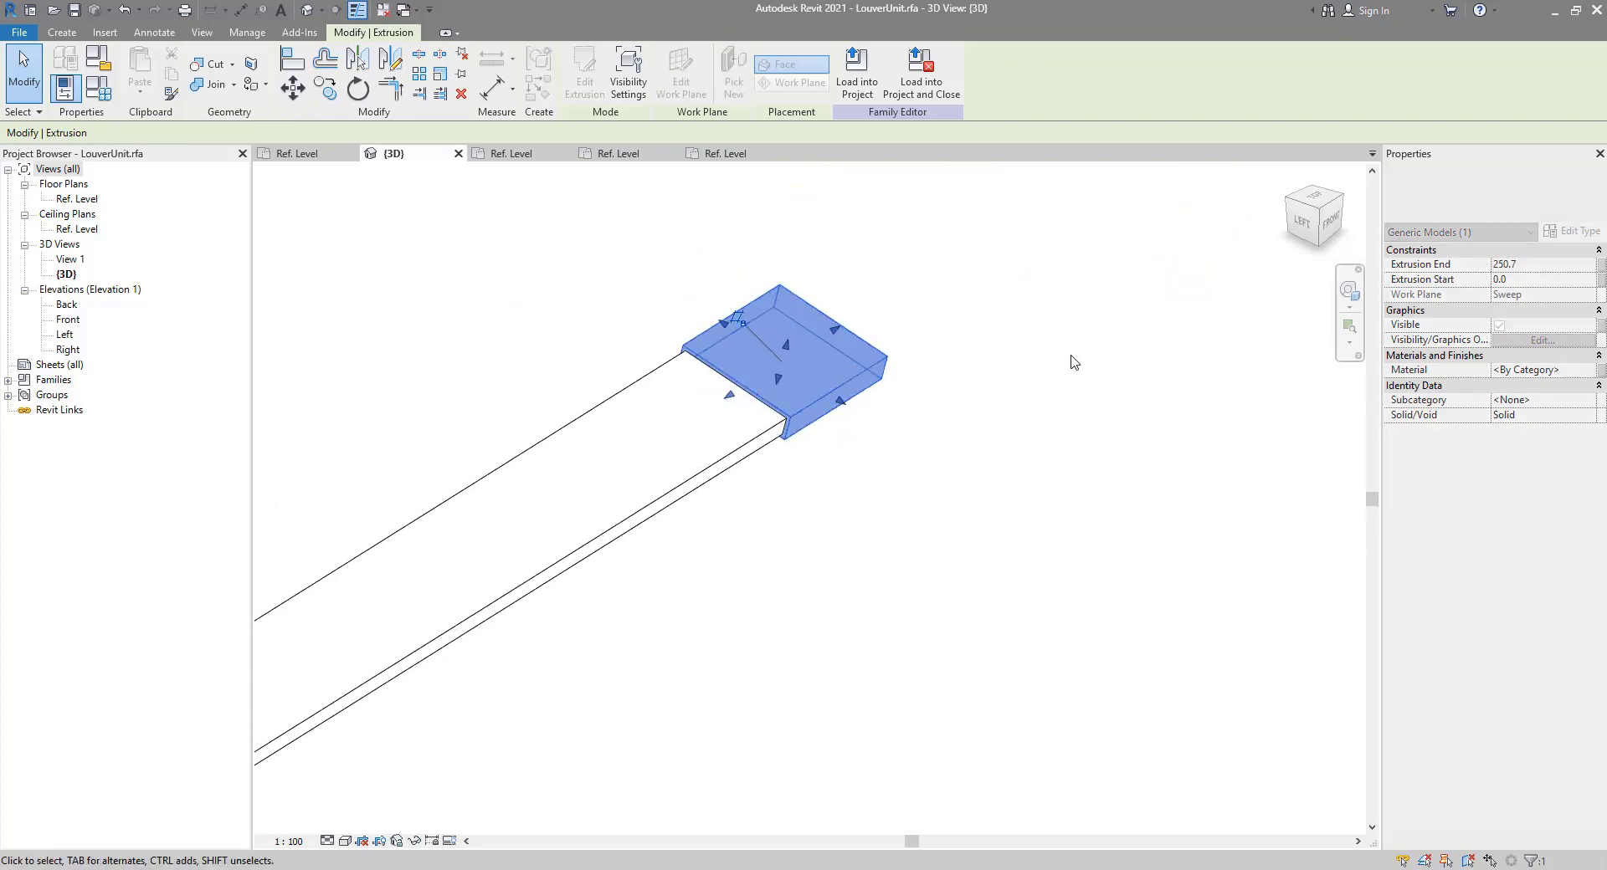
Step: Start a second extrusion and set its work plane to the end face at the louver's near end
{"action": "scroll", "coordinate": [922, 530], "scroll_direction": "down", "scroll_amount": 3}
{"action": "middle_click_drag", "start_coordinate": [922, 531], "coordinate": [617, 545]}
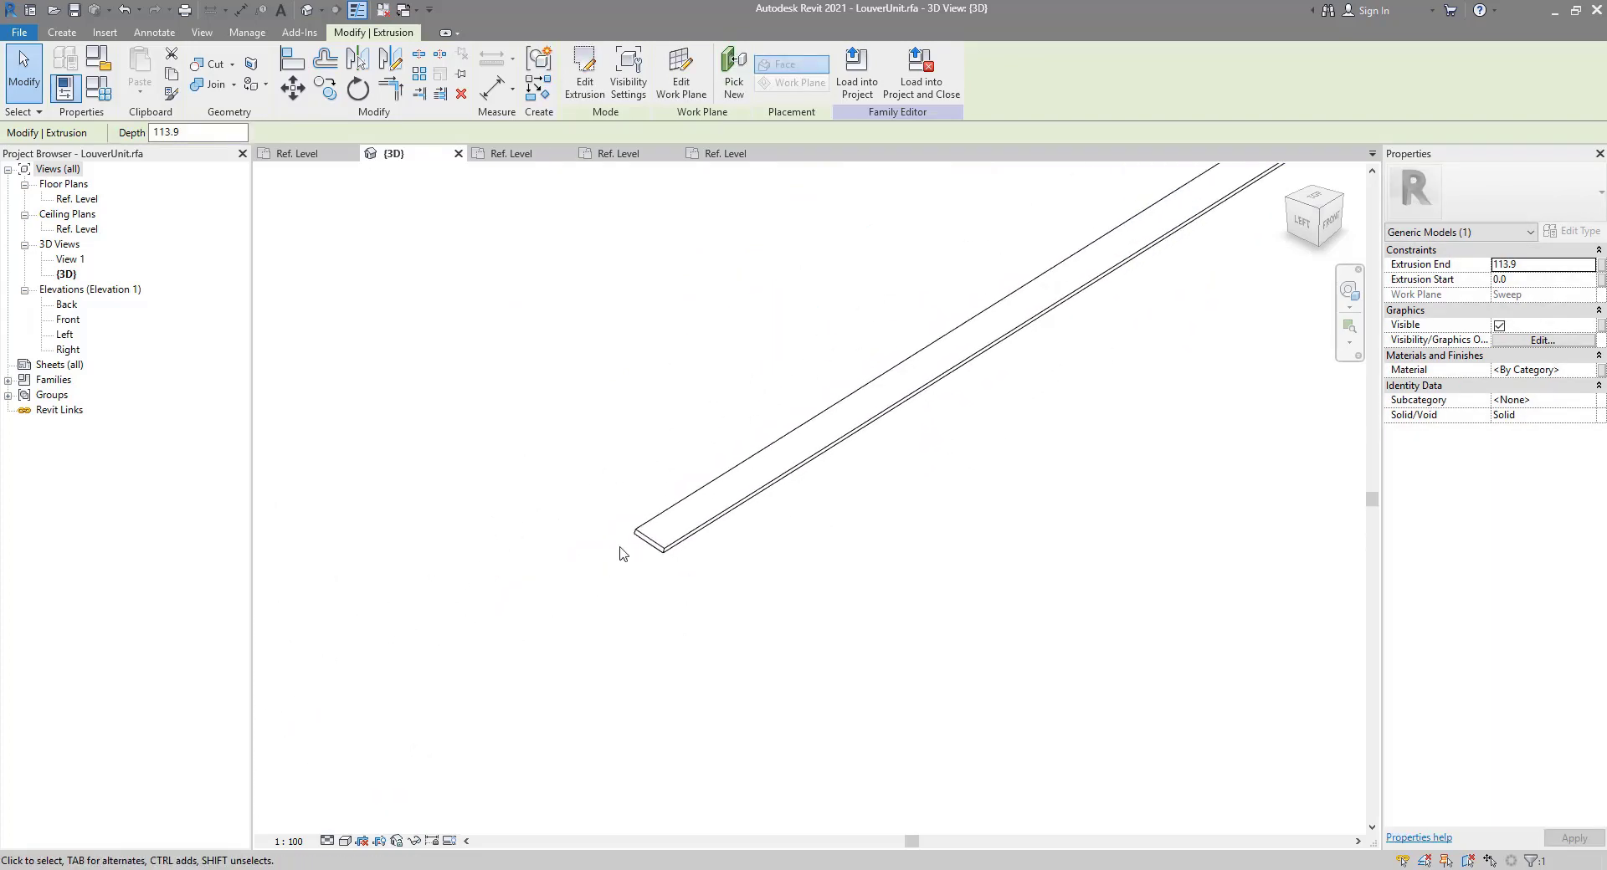
{"action": "scroll", "coordinate": [670, 548], "scroll_direction": "up", "scroll_amount": 3}
{"action": "left_click", "coordinate": [77, 35]}
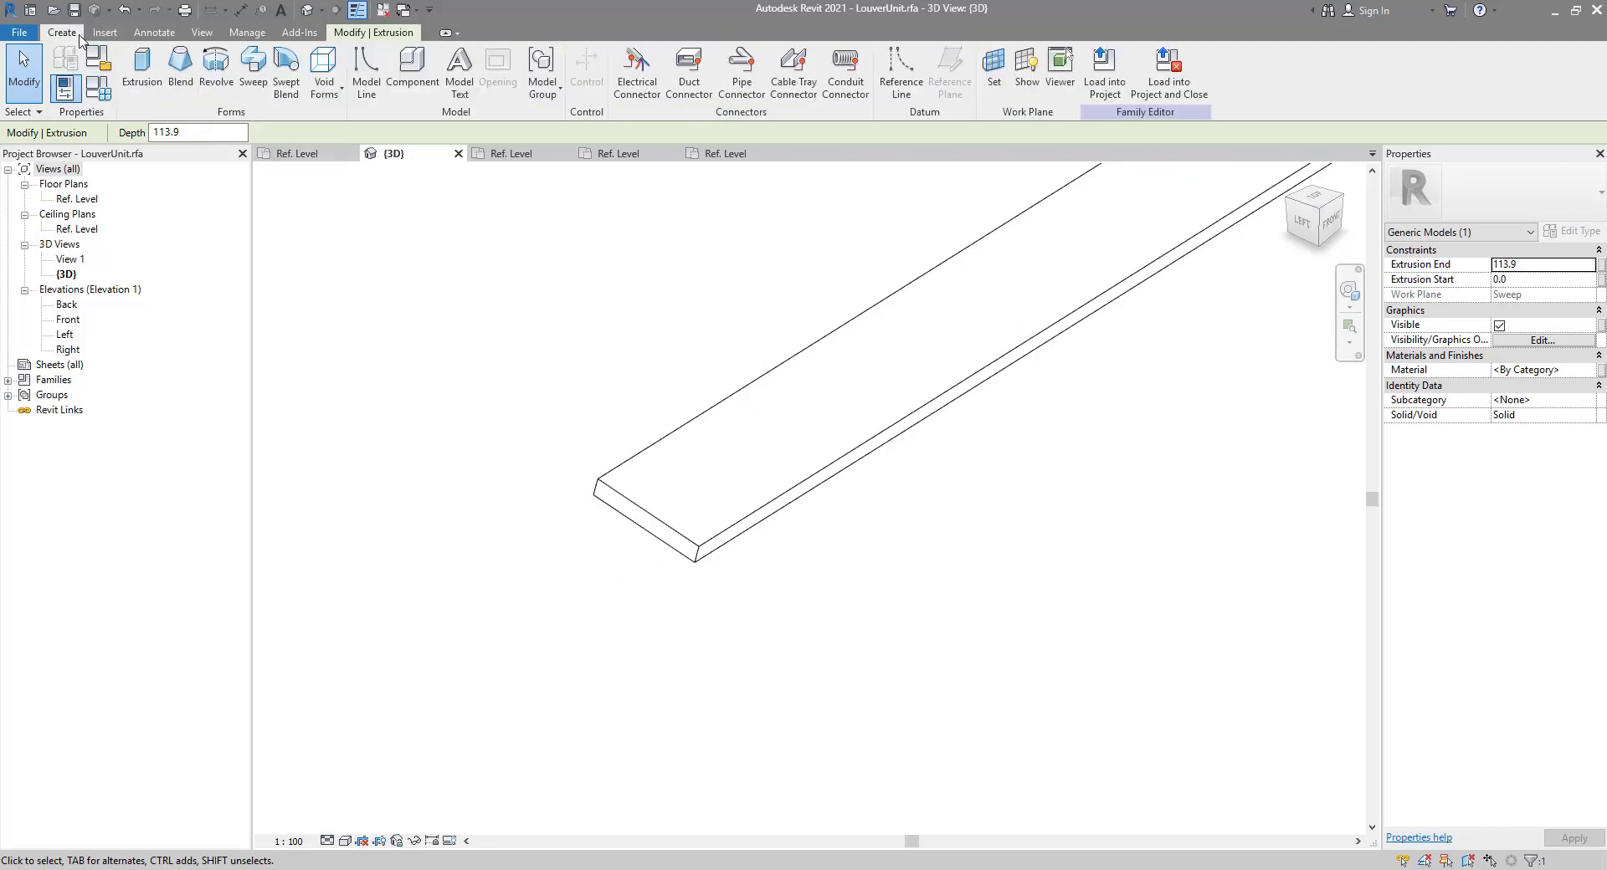
{"action": "left_click", "coordinate": [143, 67]}
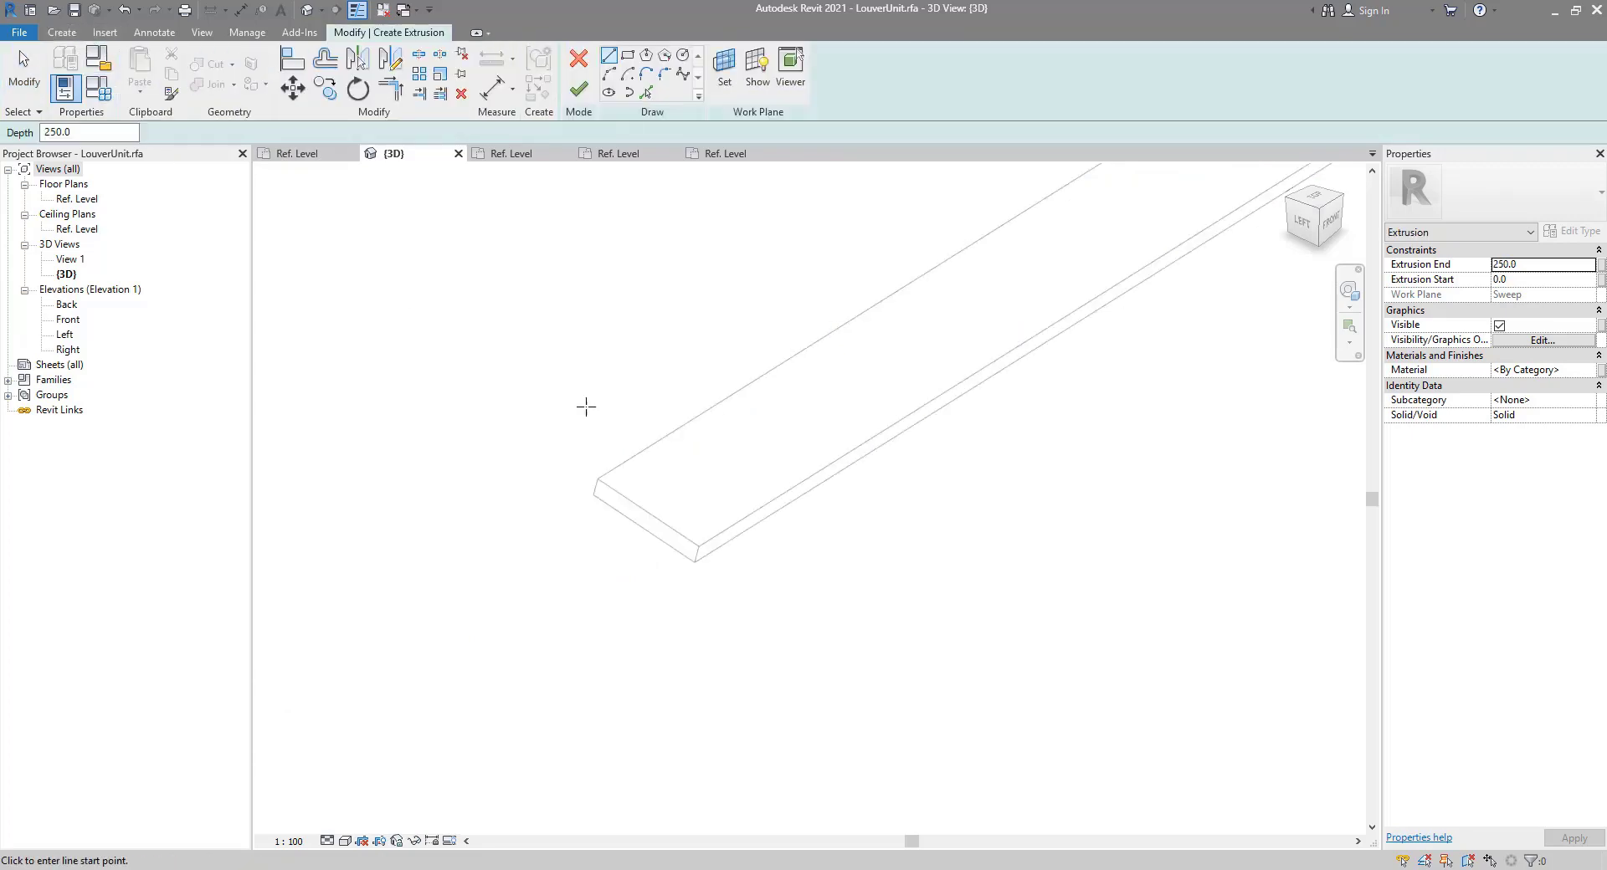
{"action": "left_click", "coordinate": [725, 71]}
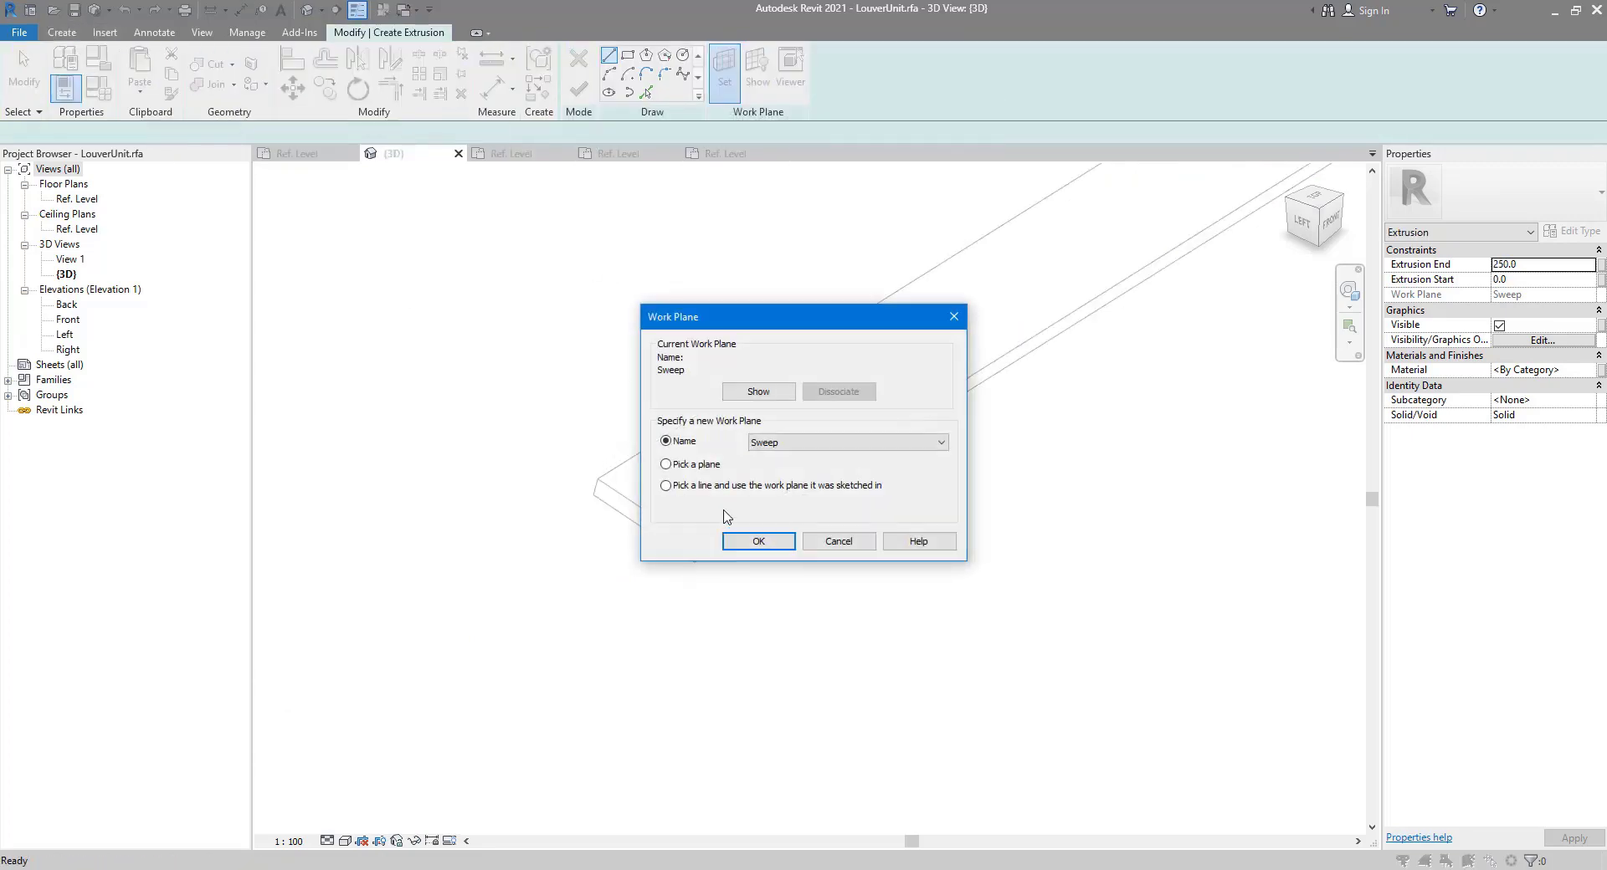
{"action": "left_click", "coordinate": [744, 543]}
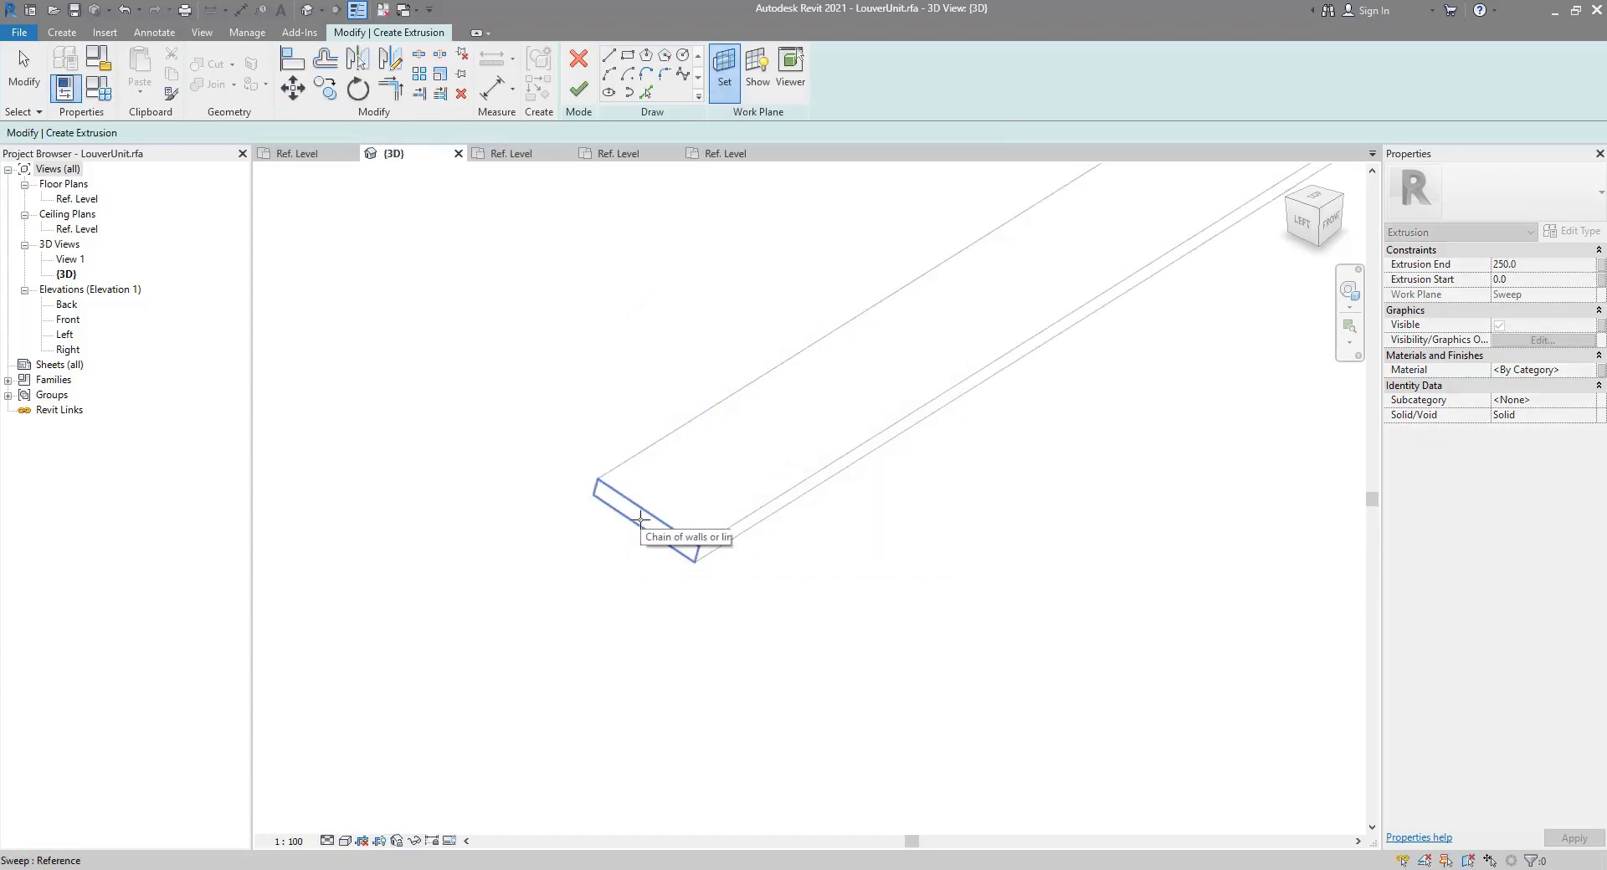
{"action": "left_click", "coordinate": [640, 520]}
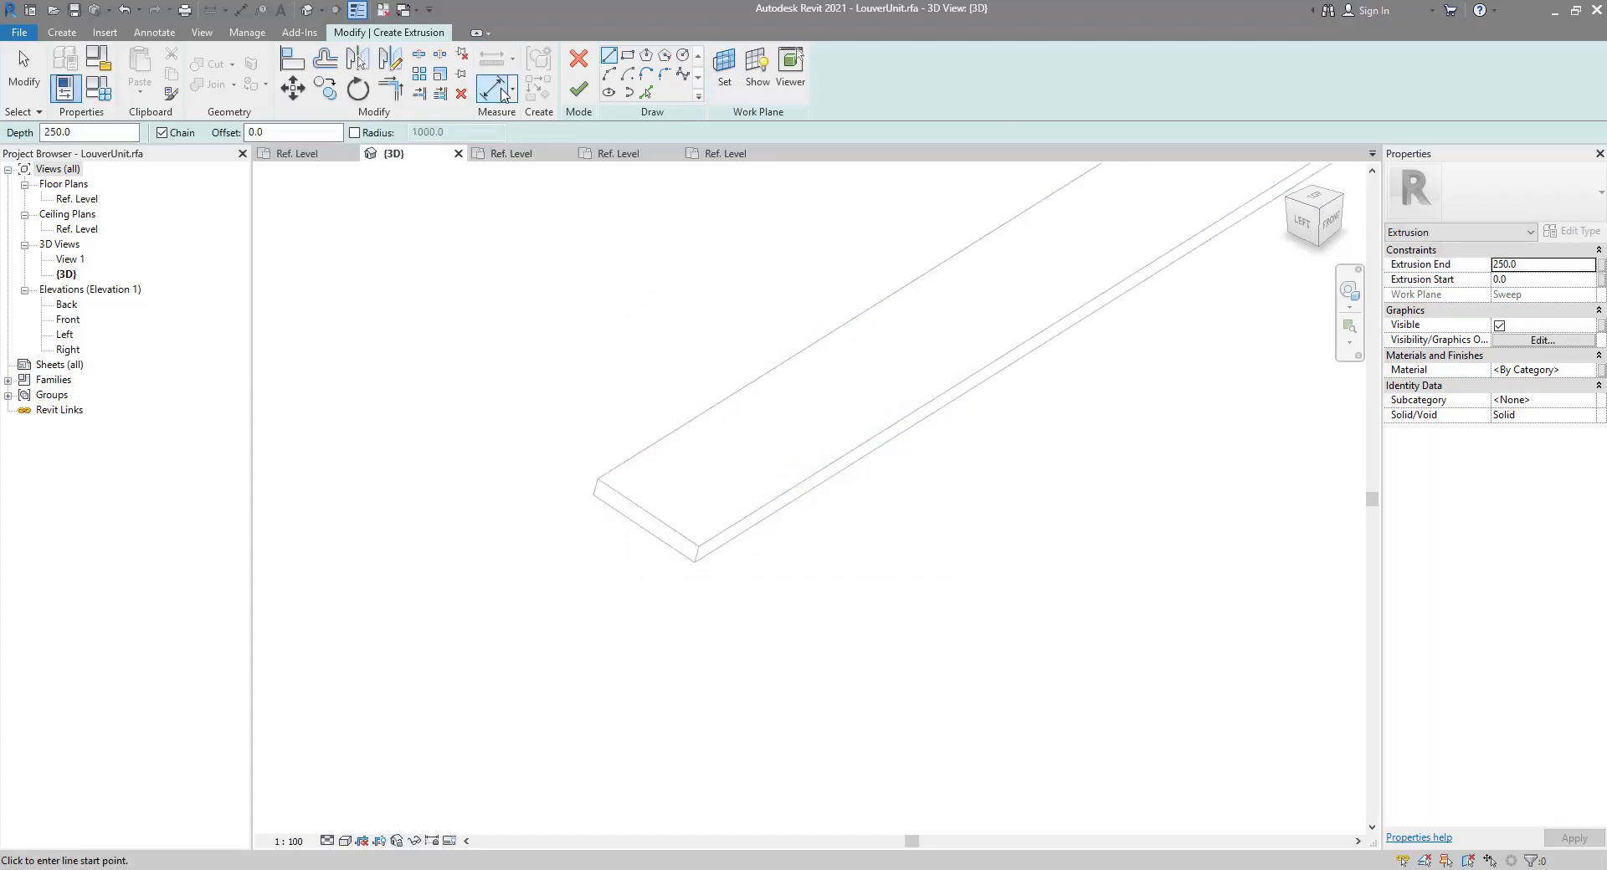
Step: Trace the near end face's outline, offset the whole chain 3 mm outward, and finish the second bracket extrusion
{"action": "left_click", "coordinate": [644, 93]}
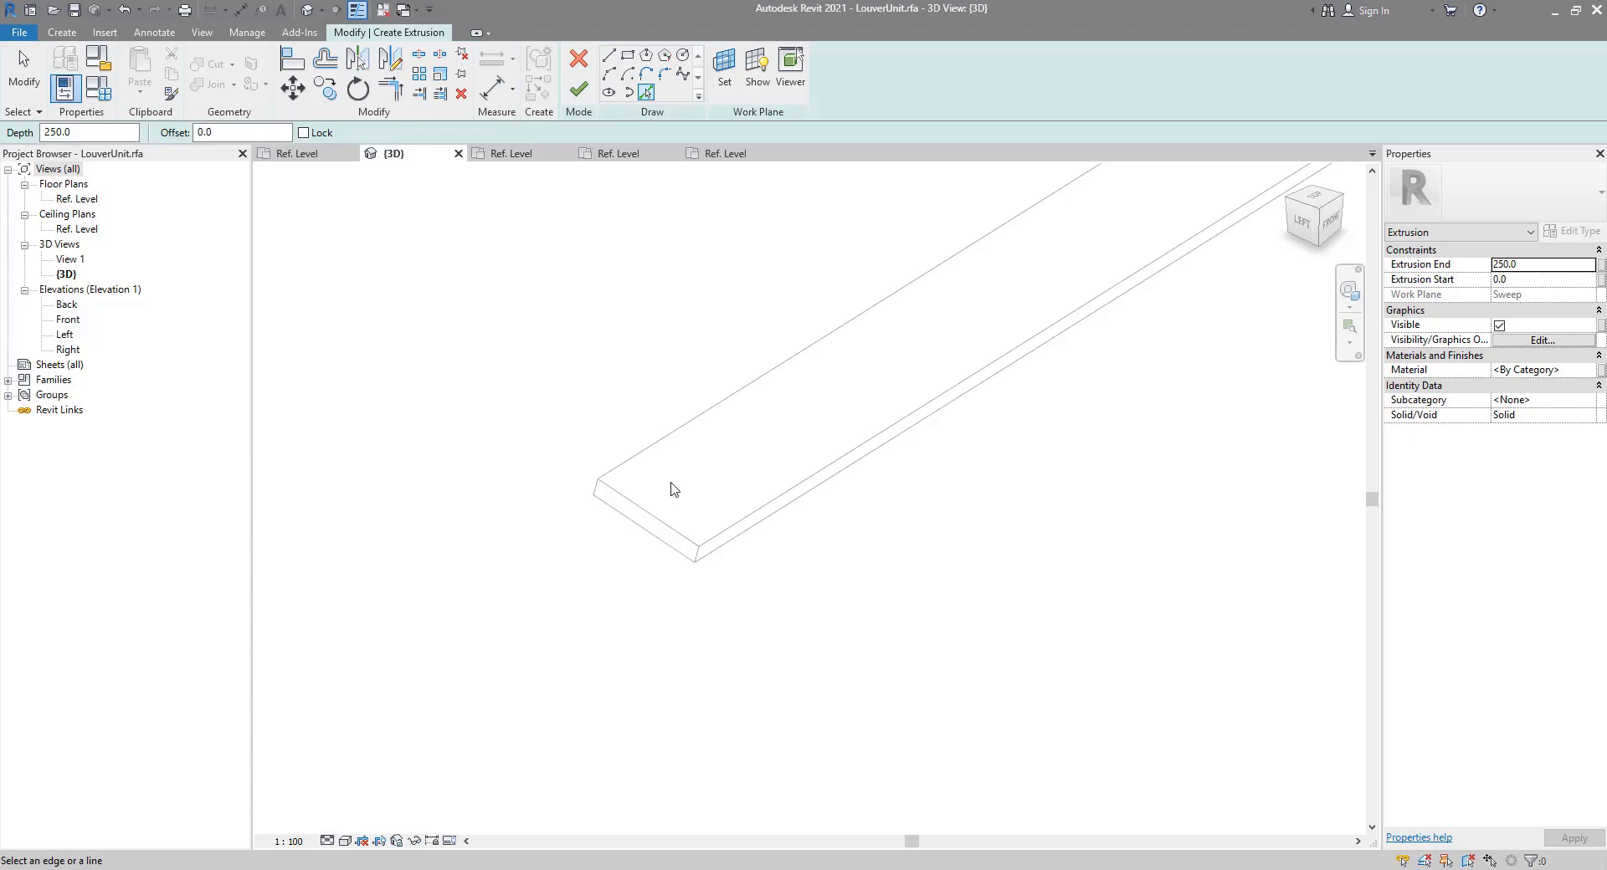
{"action": "left_click", "coordinate": [638, 512]}
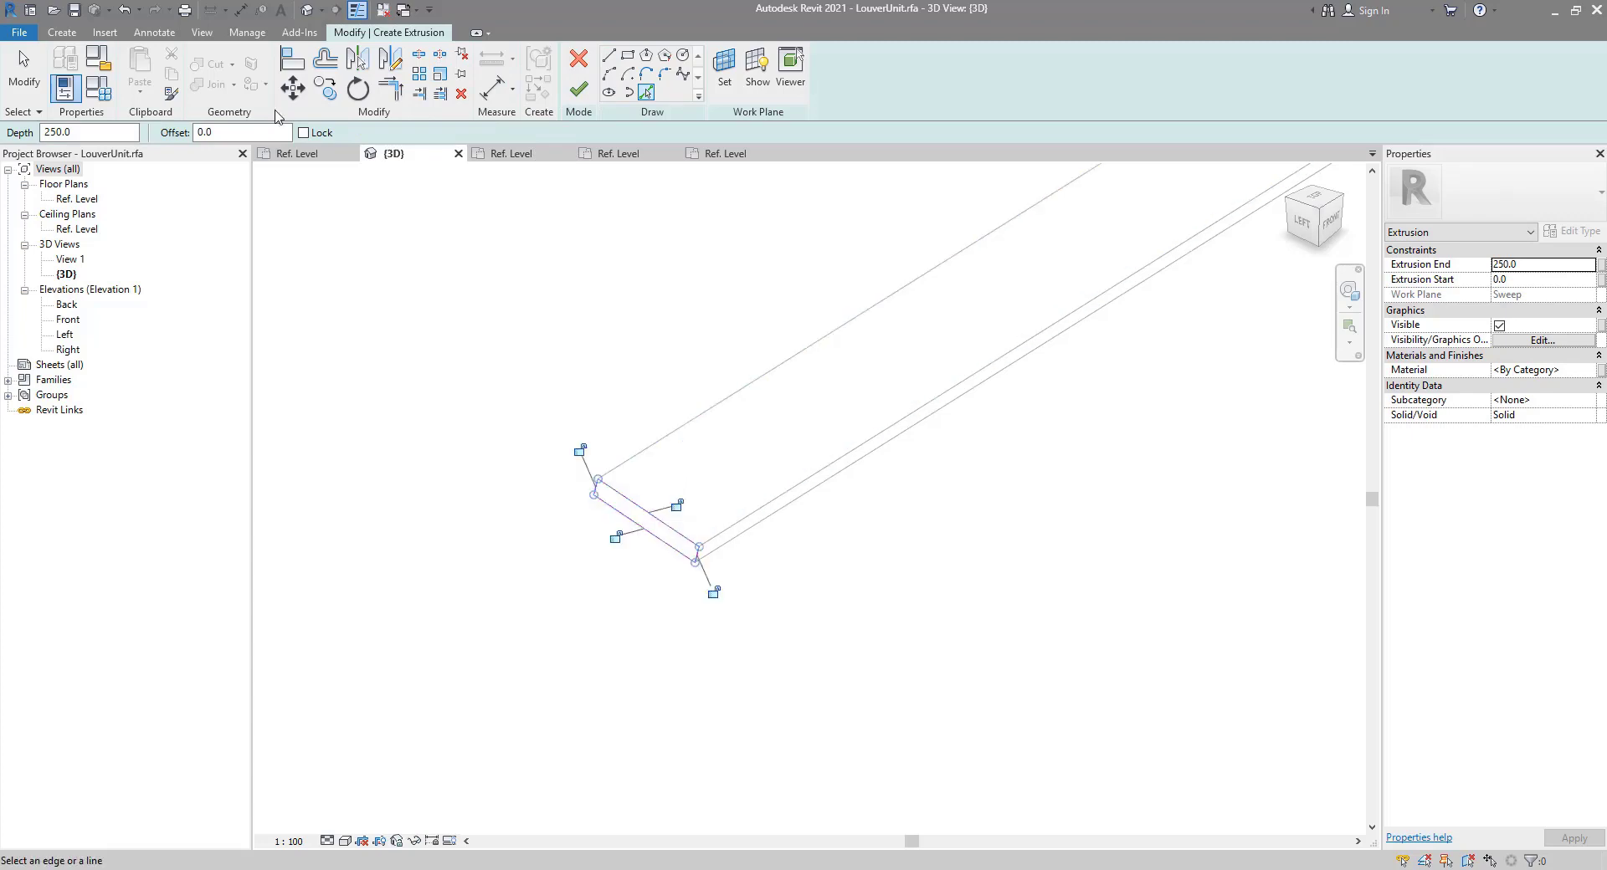
{"action": "left_click", "coordinate": [325, 59]}
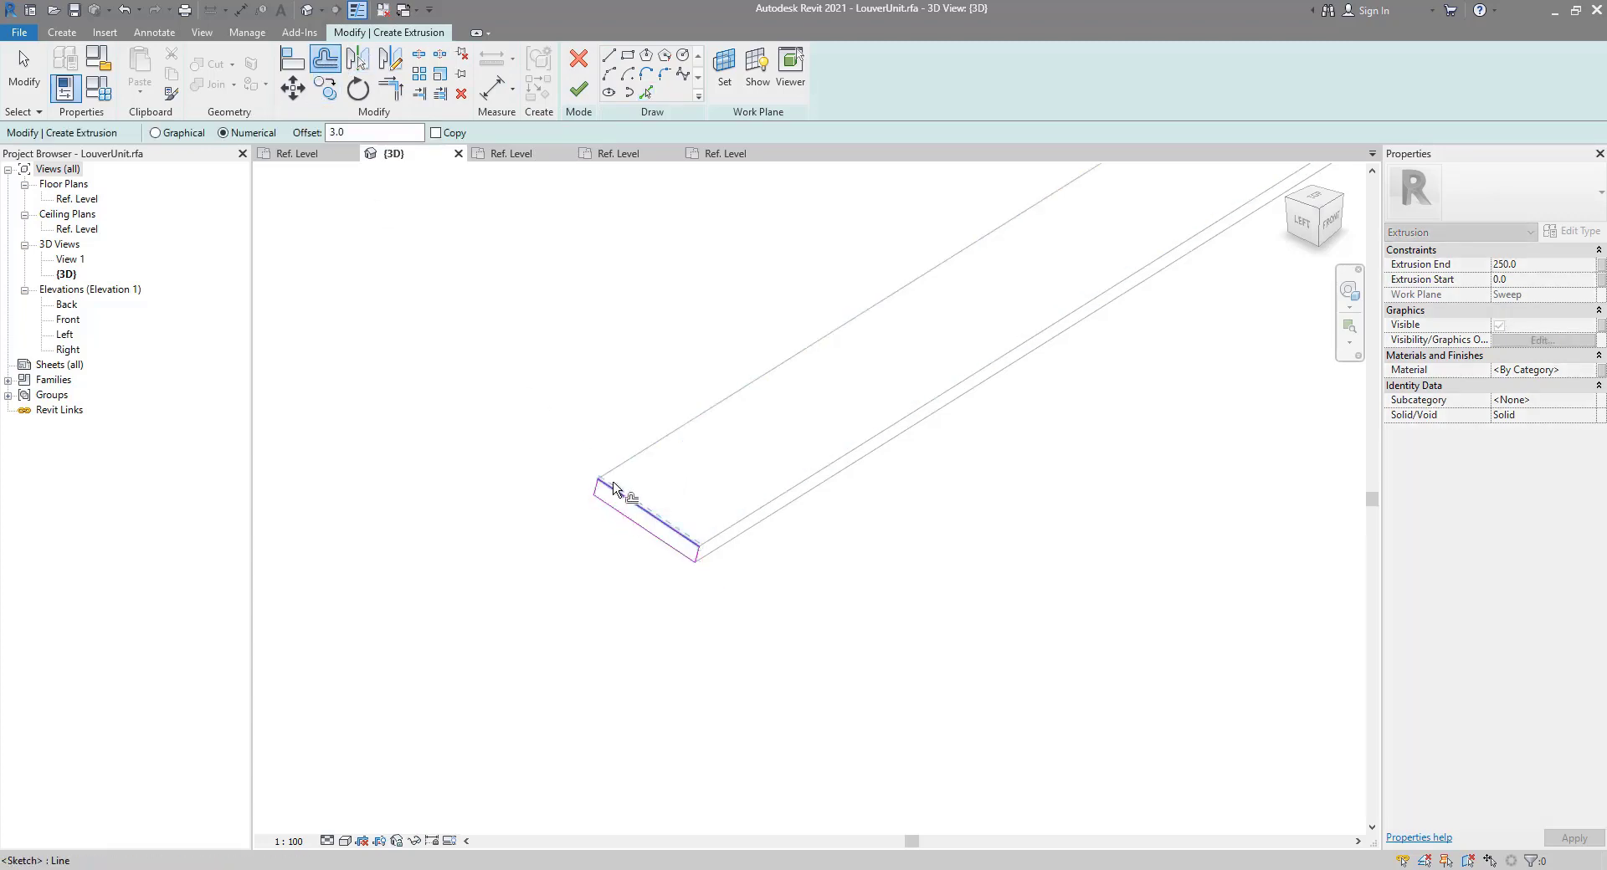
{"action": "key", "text": "Tab"}
{"action": "left_click", "coordinate": [615, 490]}
{"action": "left_click", "coordinate": [567, 98]}
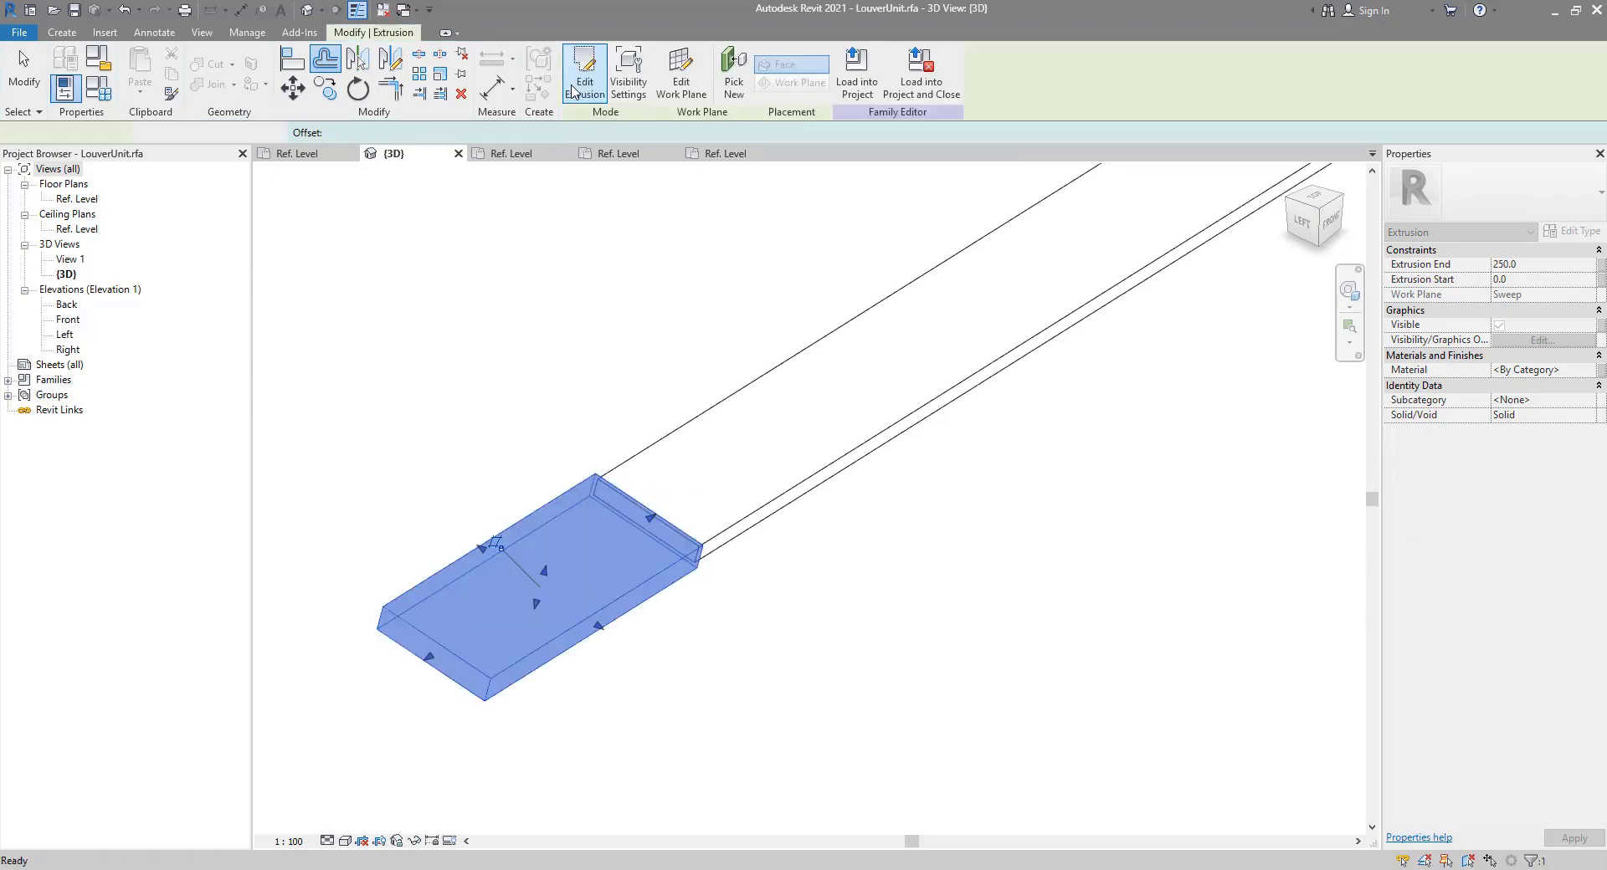
{"action": "key", "text": "Escape"}
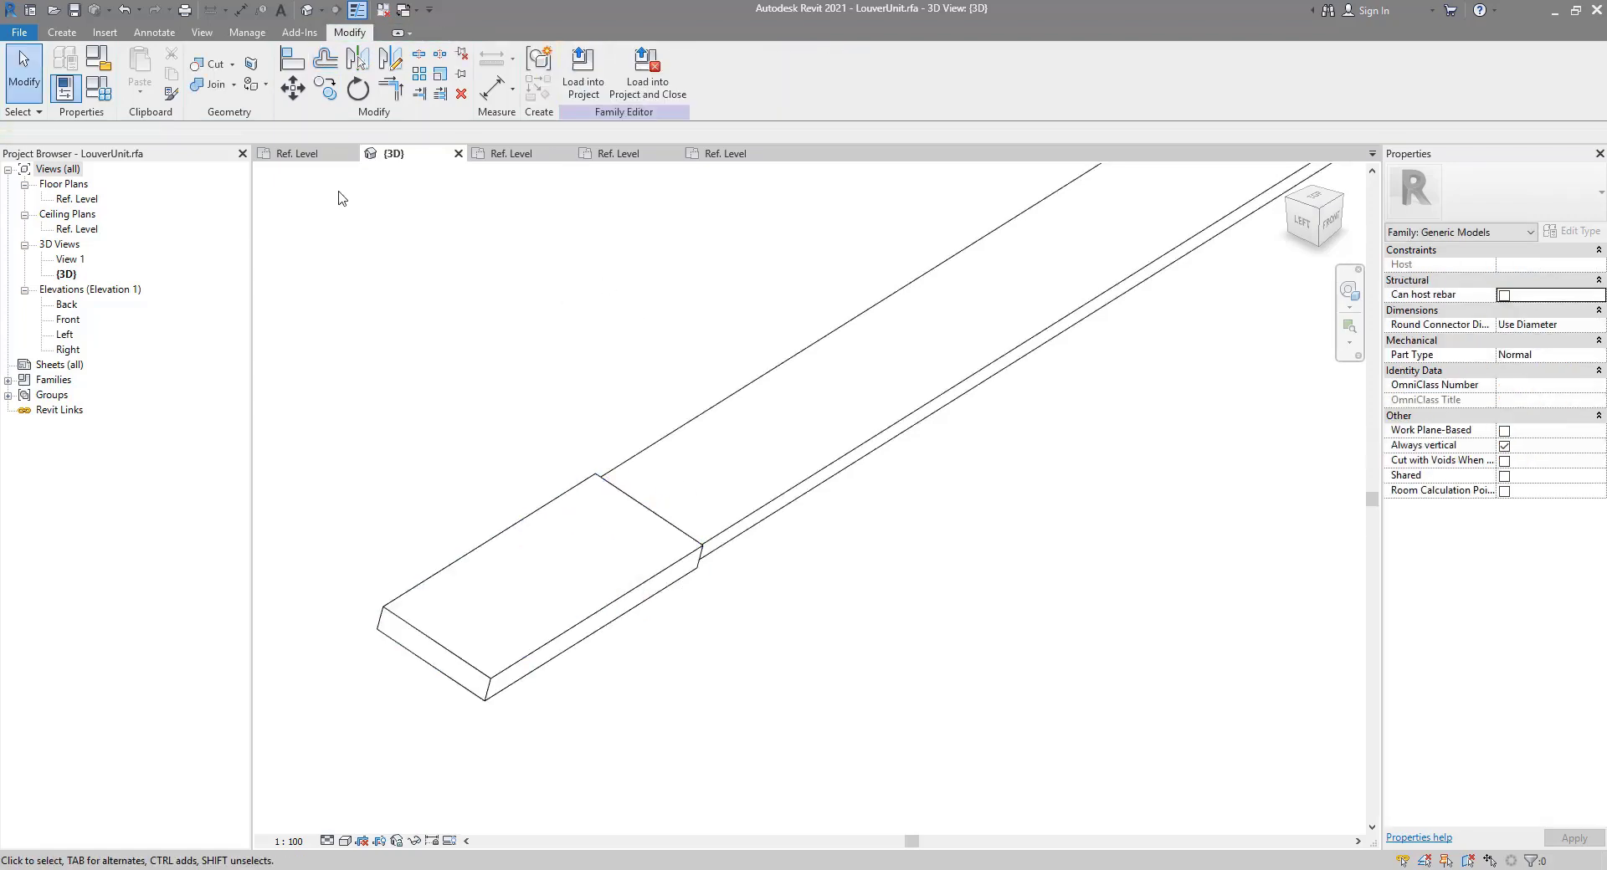
Step: In the Ref. Level plan, shorten the left bracket to 20 mm by snapping its outer end to the BracketWidth dimension's outer reference plane
{"action": "double_click", "coordinate": [77, 199]}
{"action": "scroll", "coordinate": [420, 485], "scroll_direction": "up", "scroll_amount": 4}
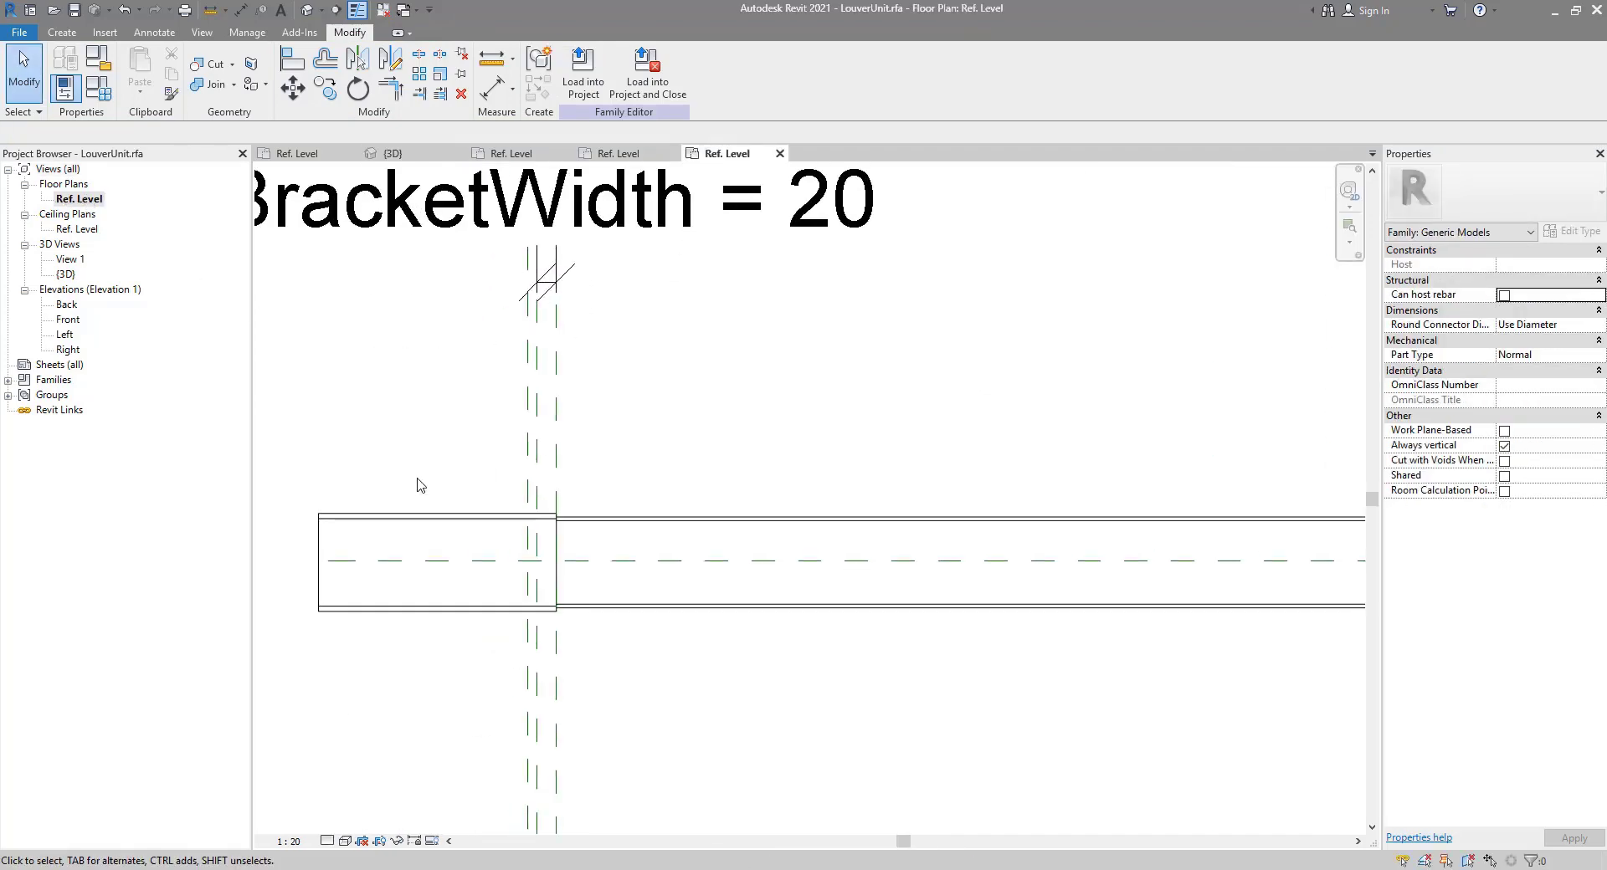
{"action": "left_click", "coordinate": [381, 525]}
{"action": "scroll", "coordinate": [376, 527], "scroll_direction": "up", "scroll_amount": 1}
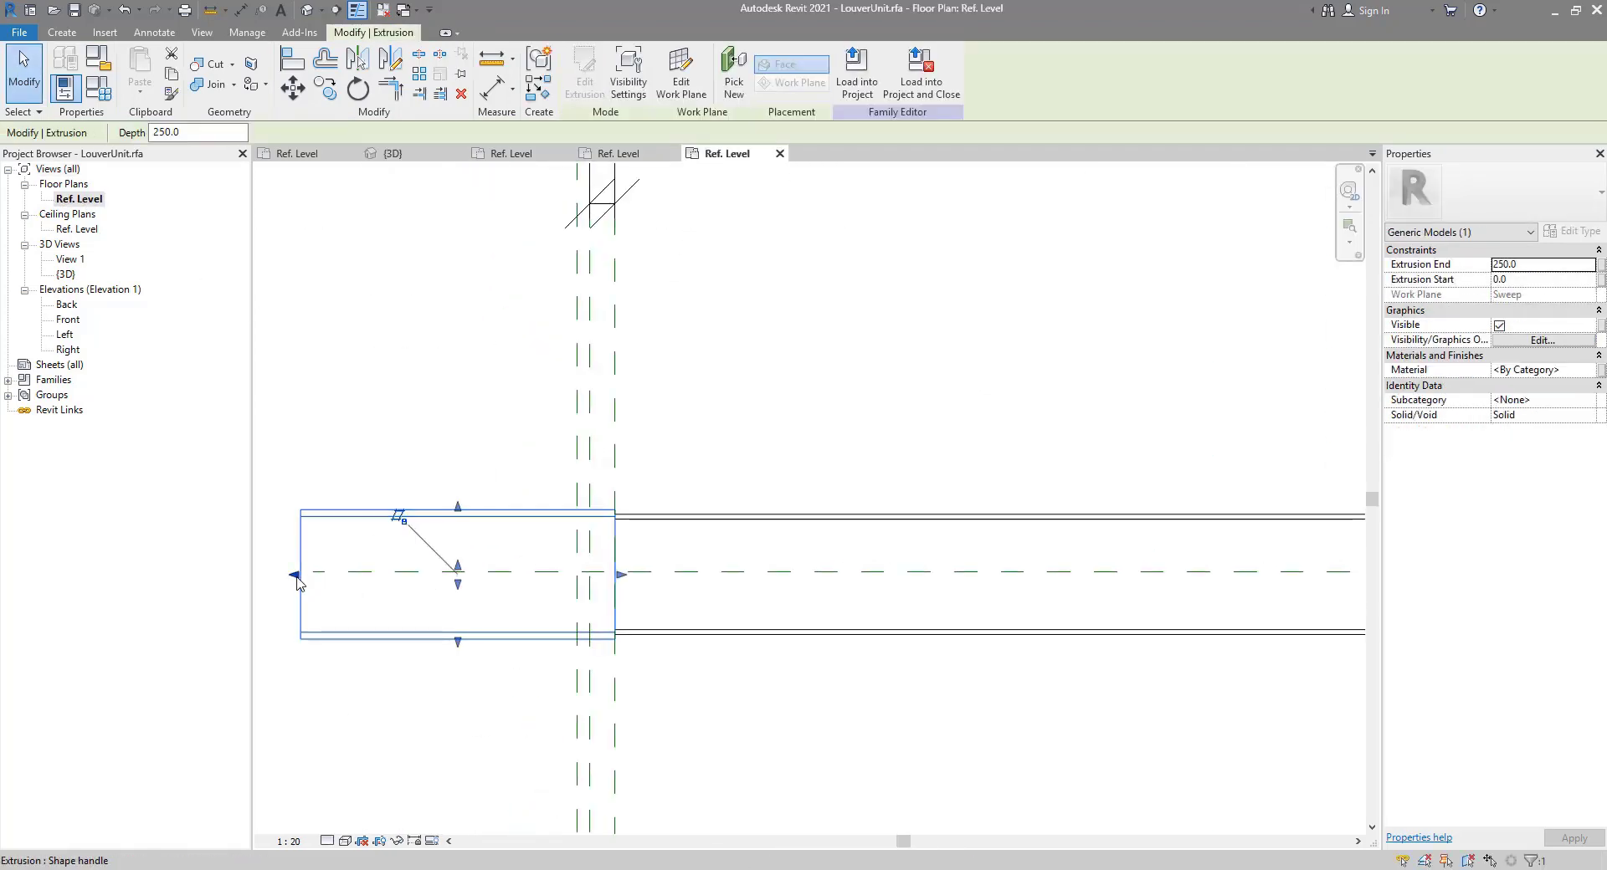
{"action": "left_click_drag", "start_coordinate": [297, 584], "coordinate": [590, 559]}
{"action": "scroll", "coordinate": [261, 509], "scroll_direction": "up", "scroll_amount": 3}
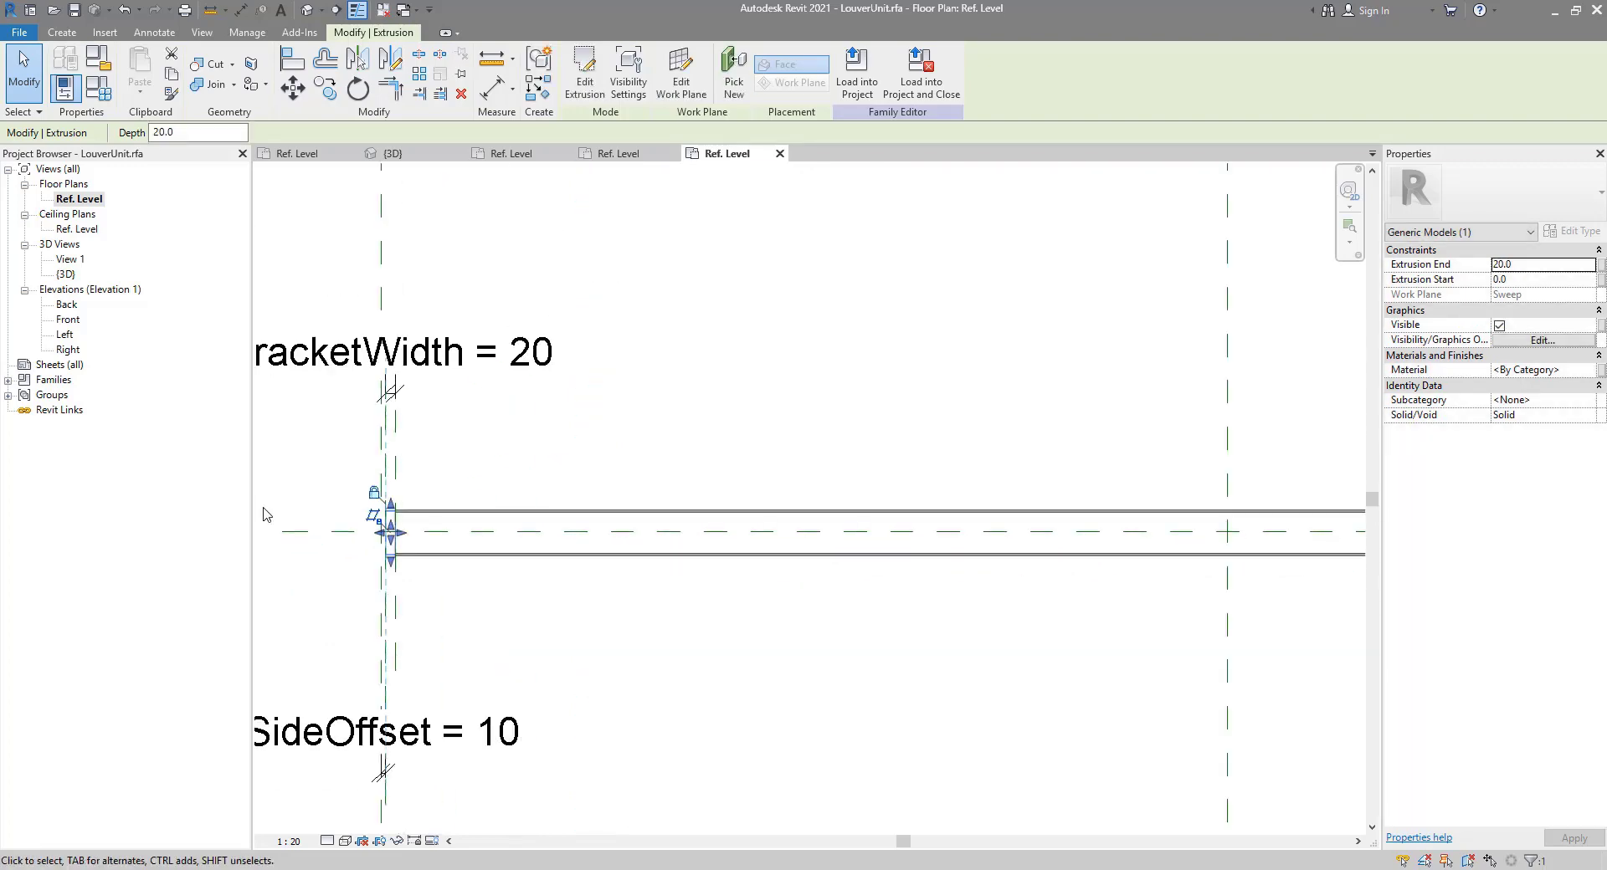
Step: Shorten the right bracket to 20 mm by snapping its outer end to the BracketWidth dimension's outer reference plane, and lock it there
{"action": "middle_click_drag", "start_coordinate": [262, 510], "coordinate": [940, 469]}
{"action": "scroll", "coordinate": [939, 469], "scroll_direction": "up", "scroll_amount": 2}
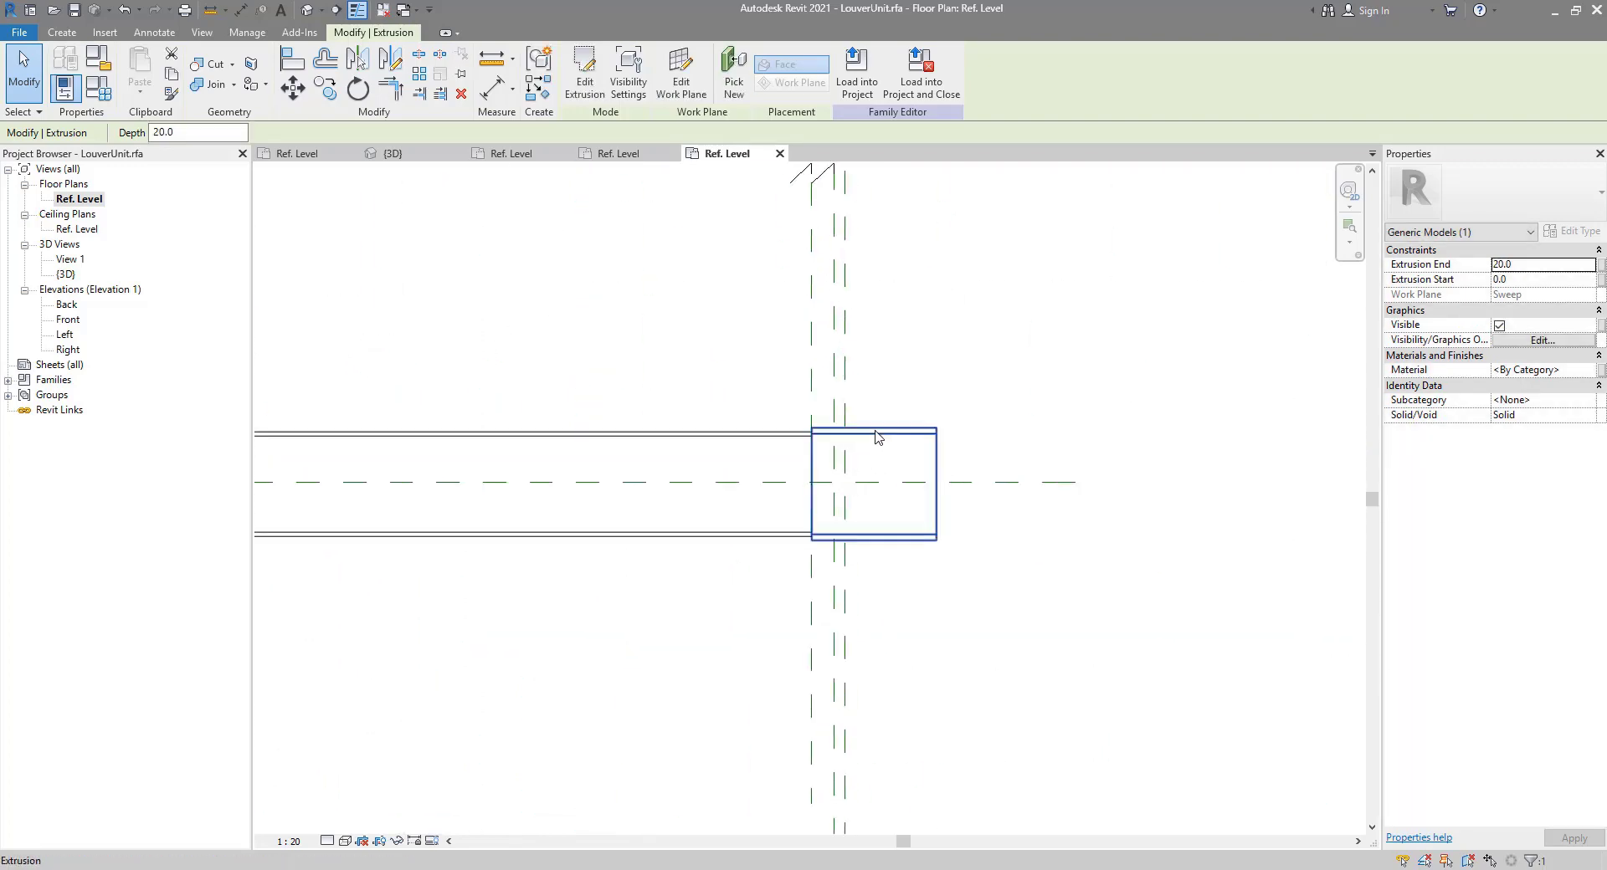
{"action": "left_click_drag", "start_coordinate": [942, 484], "coordinate": [777, 487]}
{"action": "scroll", "coordinate": [947, 488], "scroll_direction": "up", "scroll_amount": 2}
{"action": "left_click", "coordinate": [1058, 537]}
{"action": "scroll", "coordinate": [1050, 528], "scroll_direction": "down", "scroll_amount": 4}
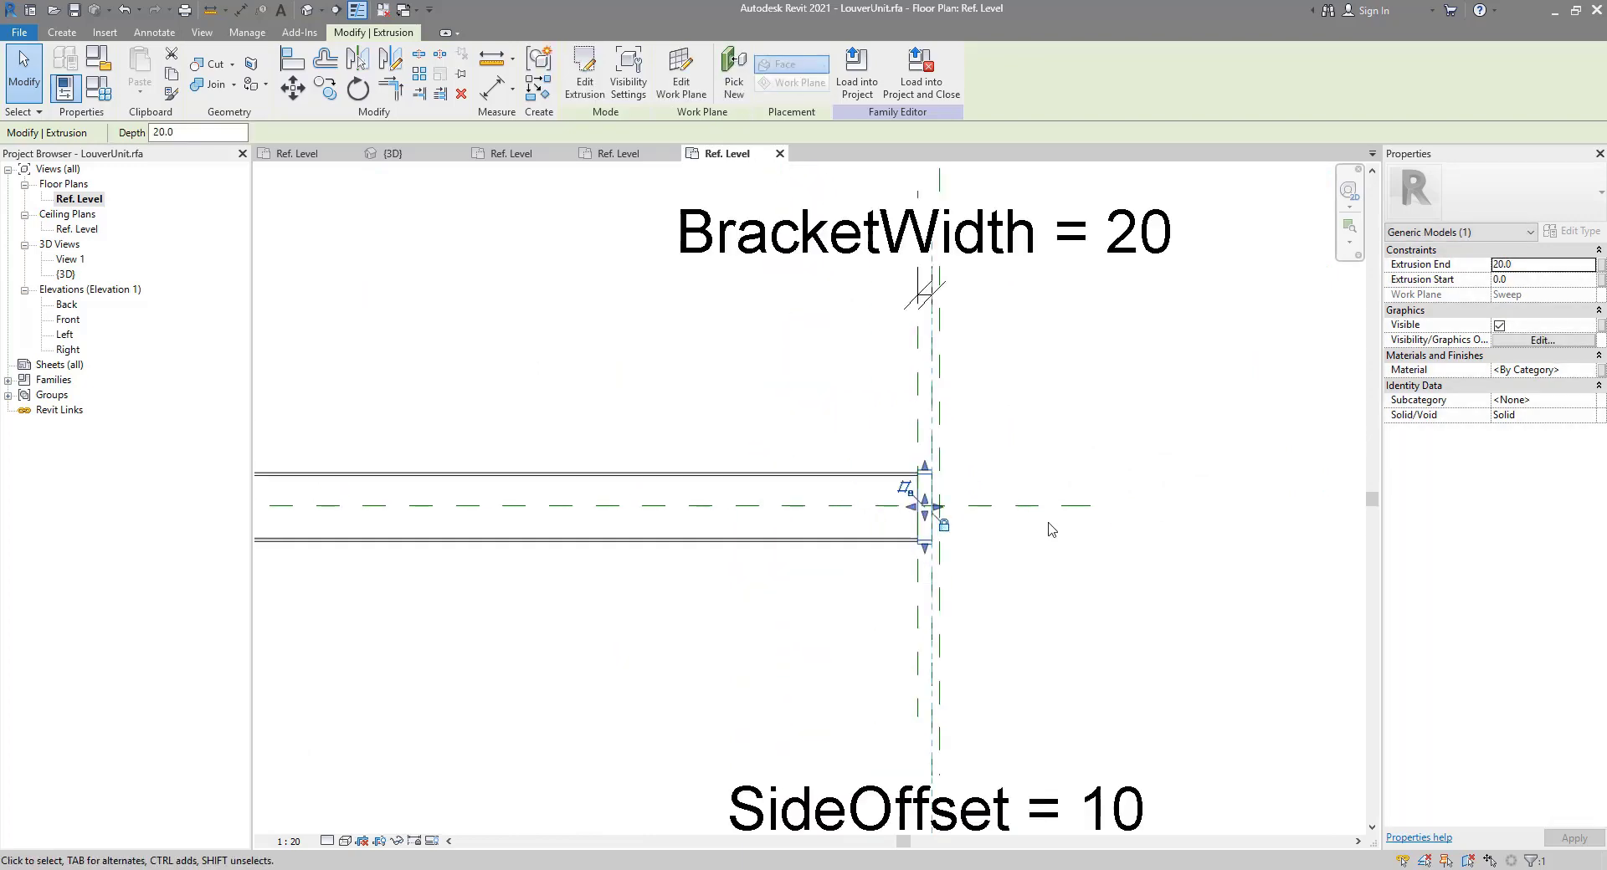
Step: Check both brackets in 3D, load the louver unit into MainWindow.rfa over the existing version, and view the window family in 3D
{"action": "left_click", "coordinate": [307, 10]}
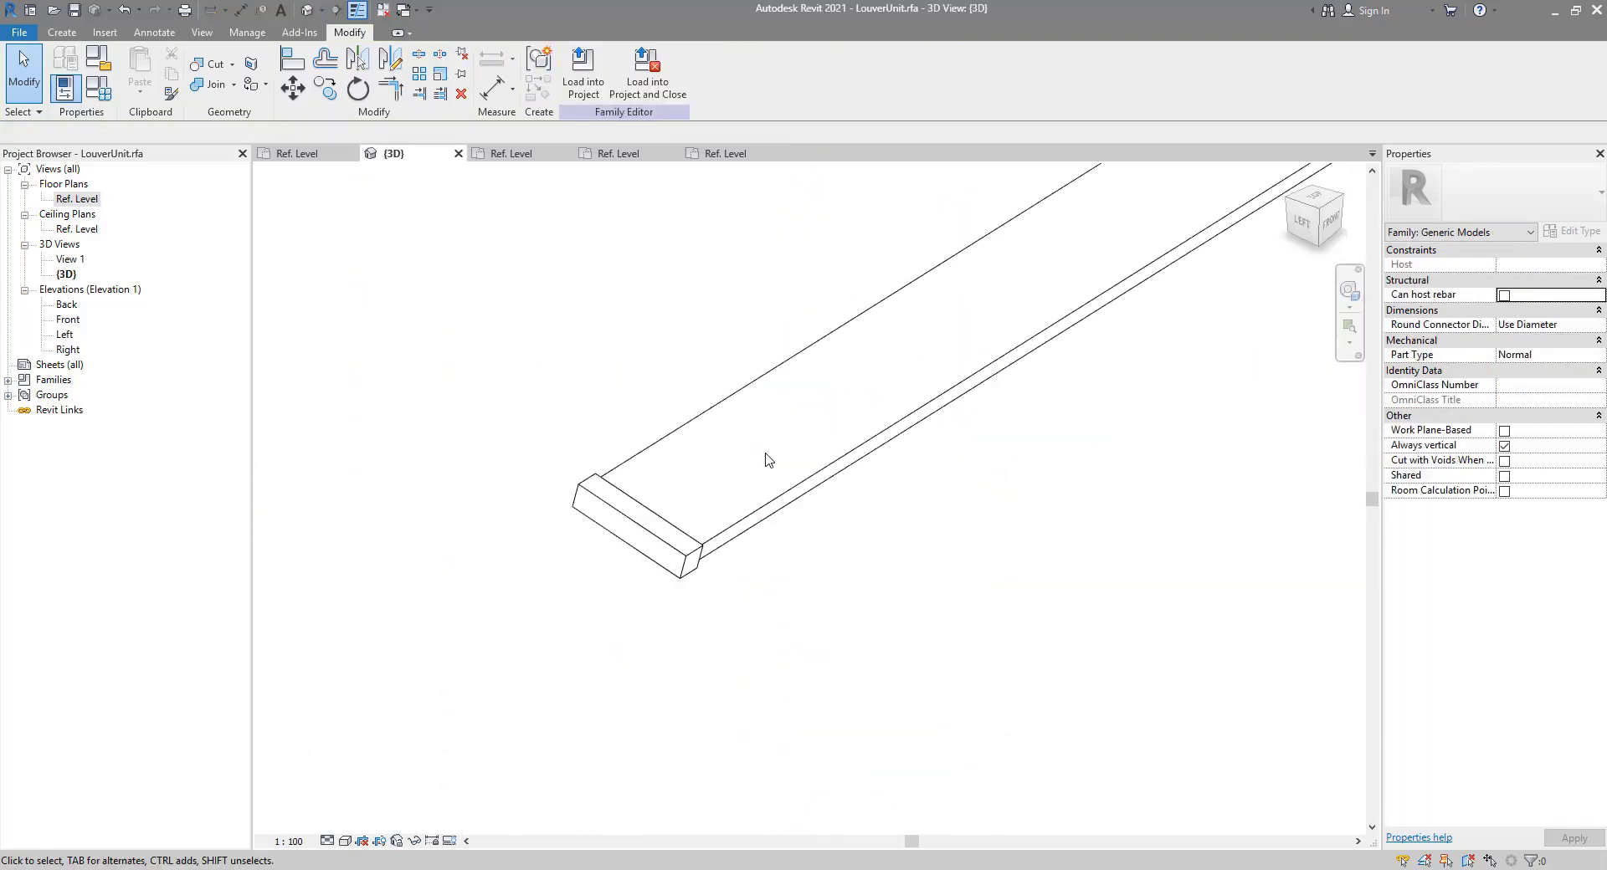
{"action": "scroll", "coordinate": [768, 459], "scroll_direction": "down", "scroll_amount": 5}
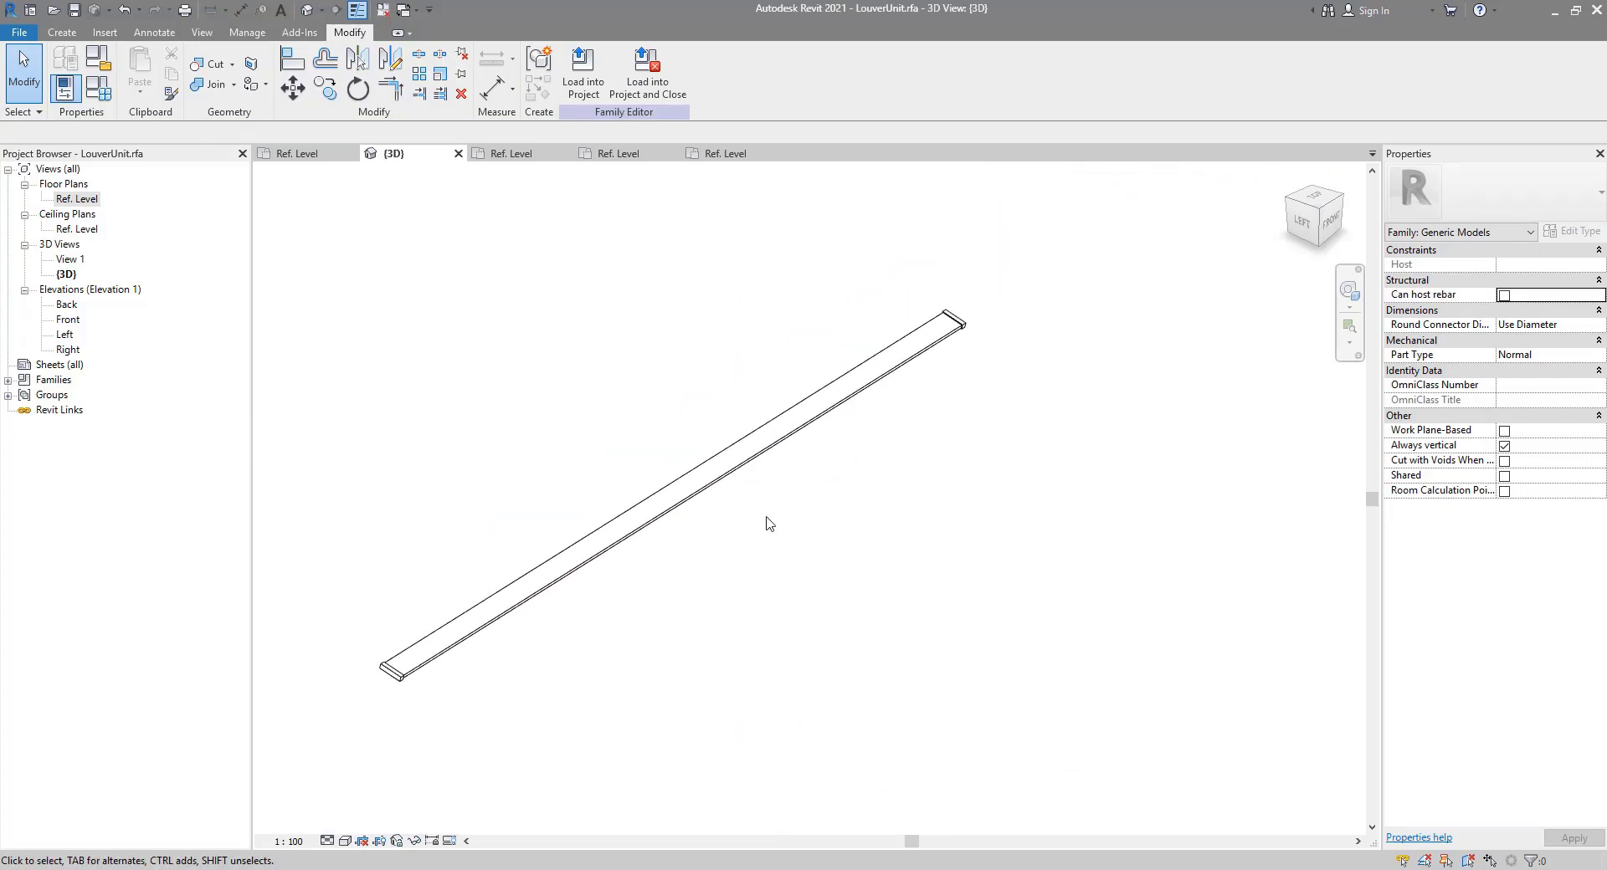
{"action": "left_click", "coordinate": [578, 81]}
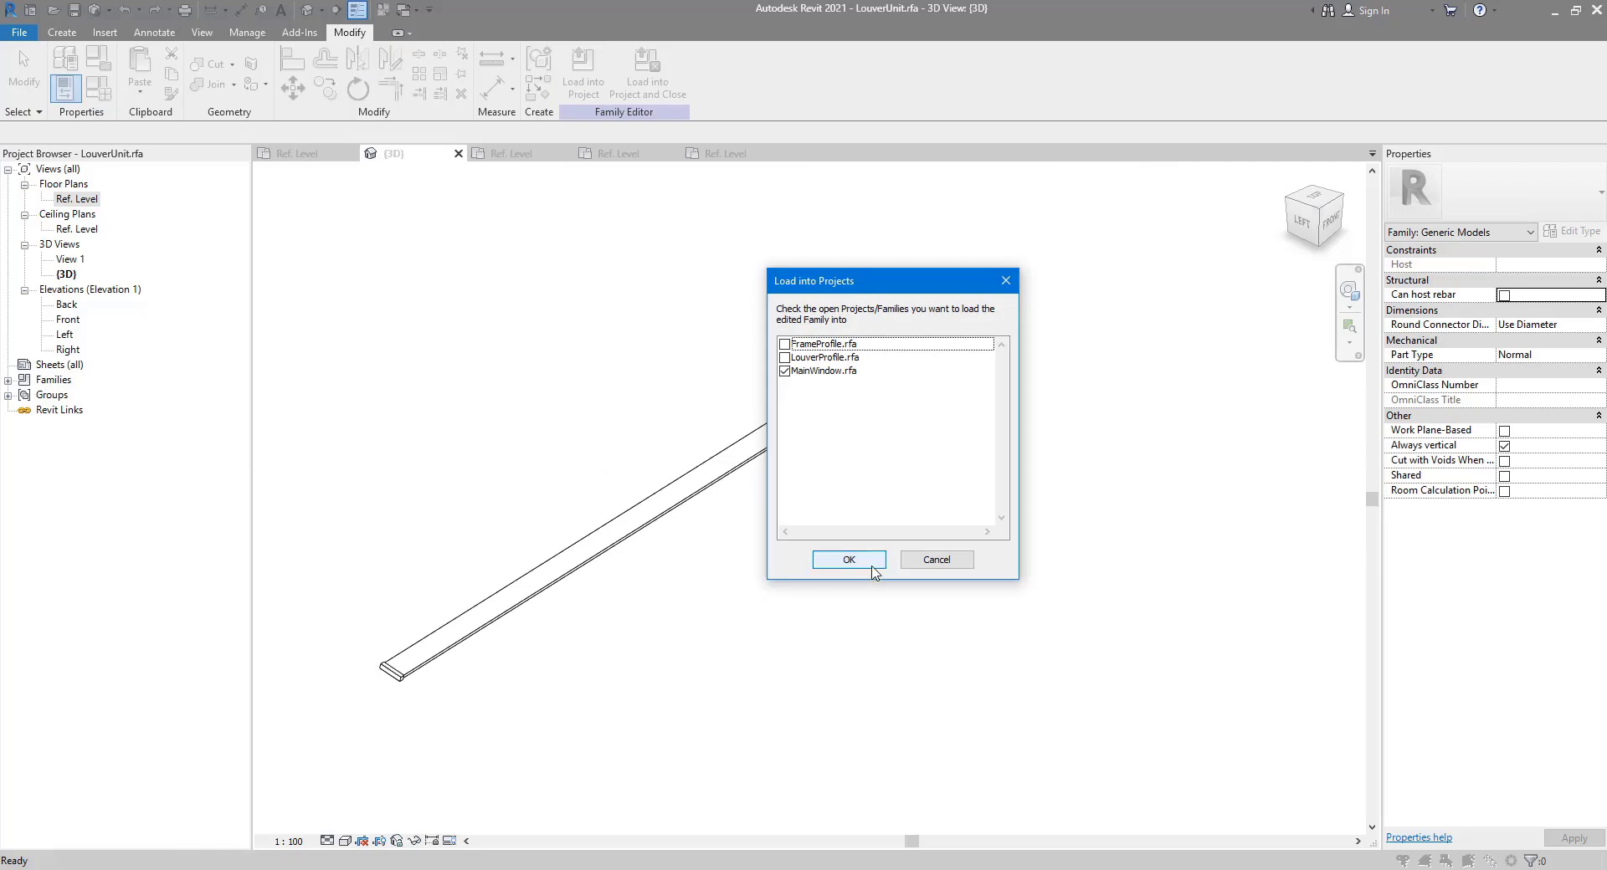
{"action": "left_click", "coordinate": [872, 567]}
{"action": "left_click", "coordinate": [808, 394]}
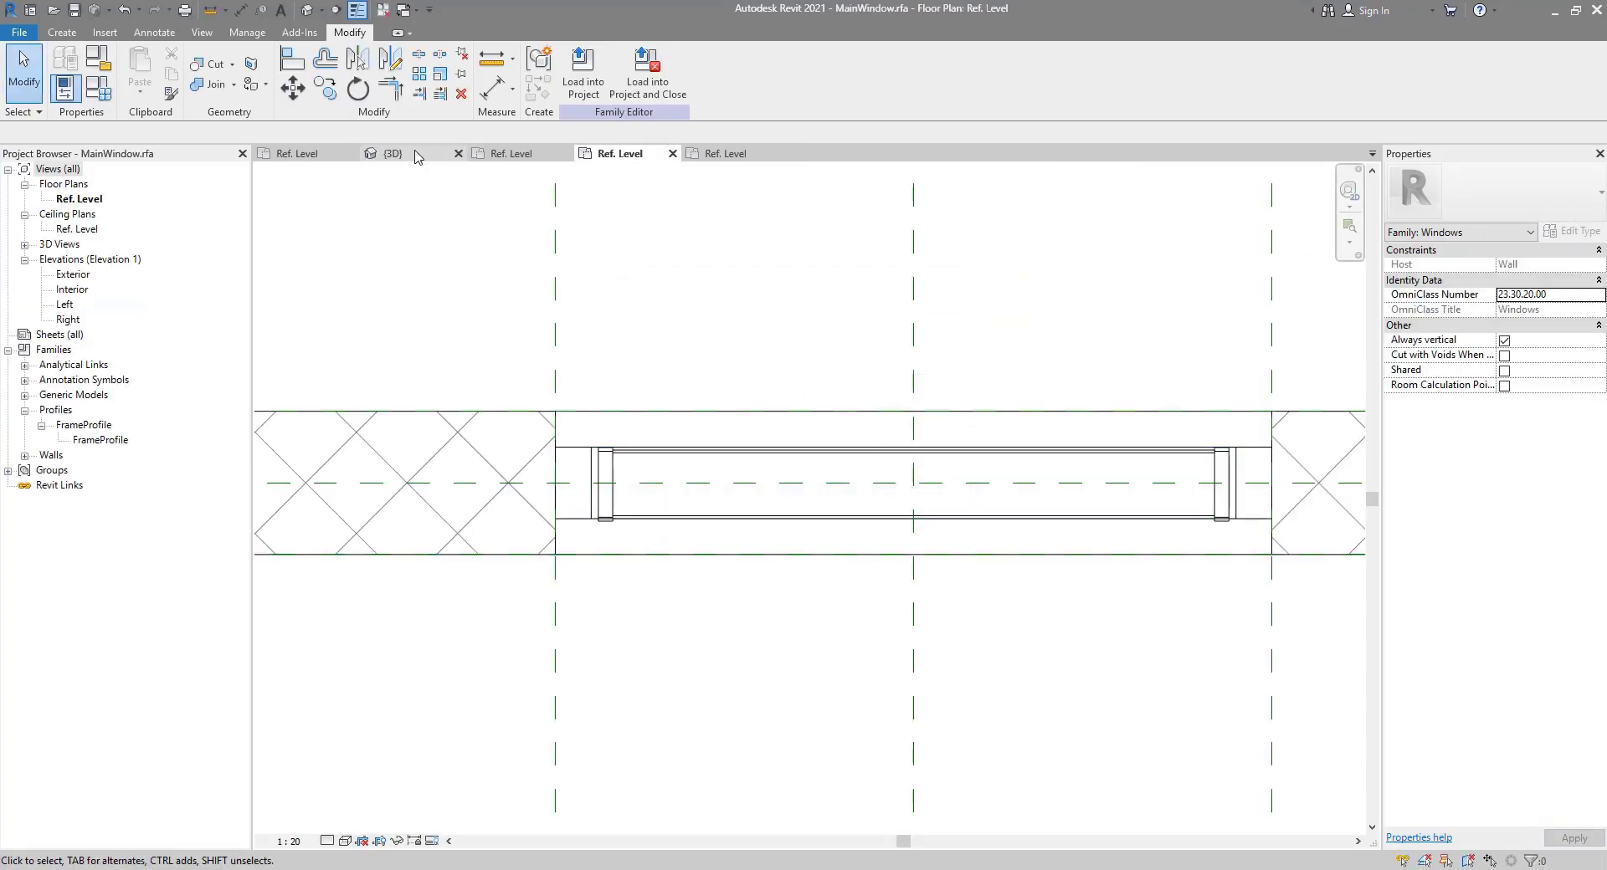
{"action": "left_click", "coordinate": [306, 10]}
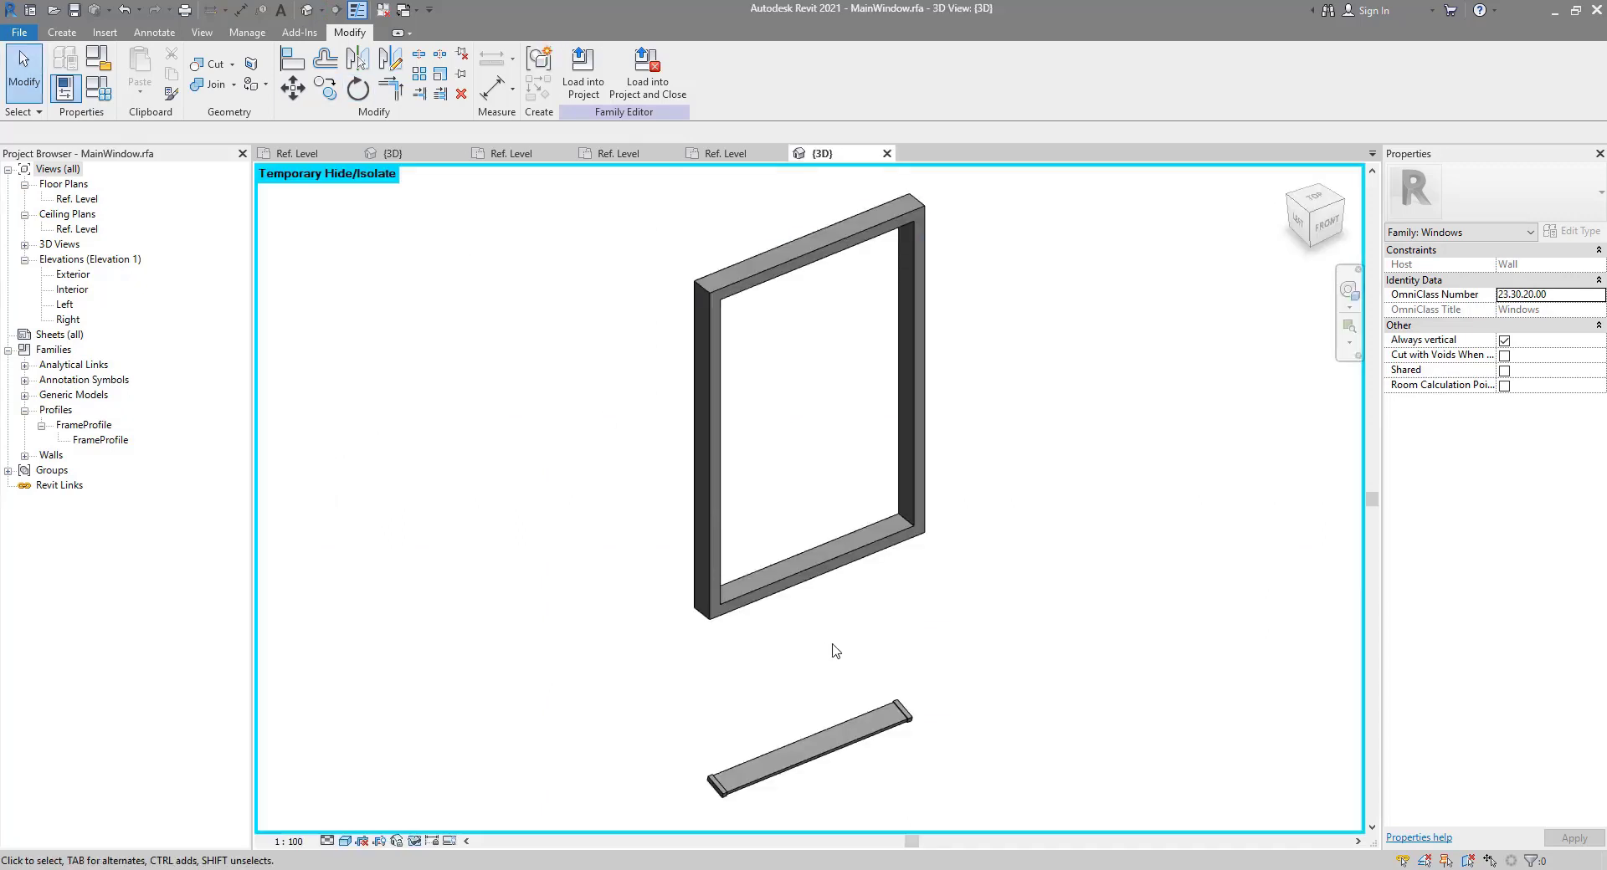
{"action": "middle_click_drag", "start_coordinate": [833, 651], "coordinate": [574, 613], "text": "shift"}
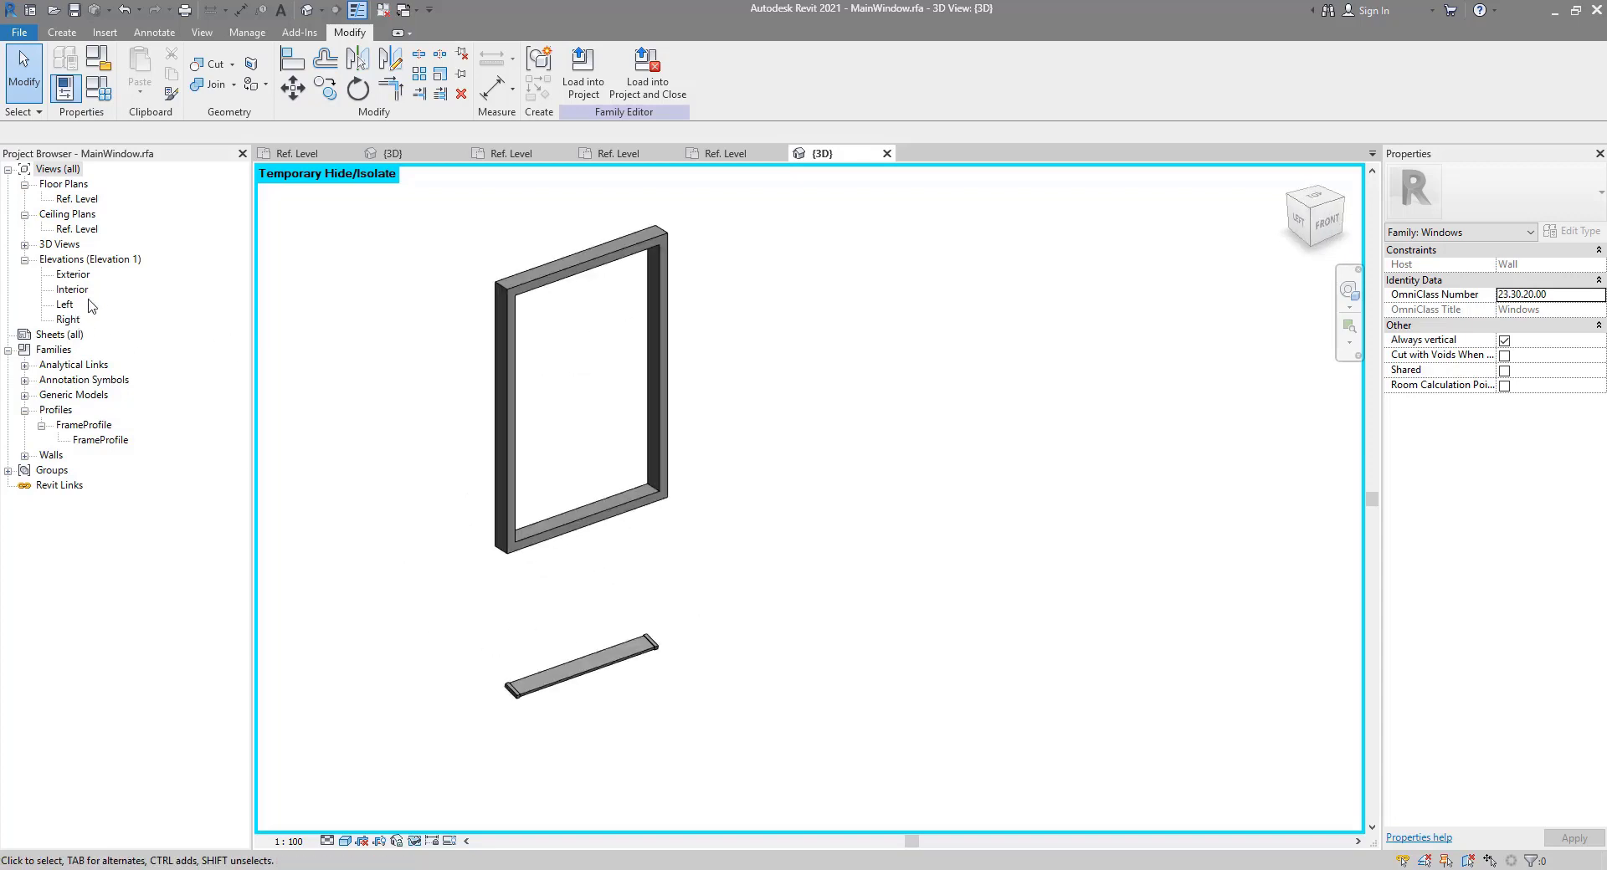
Step: In the Left elevation, move the louver unit from the Ref. Level up to just below the window frame's top member
{"action": "double_click", "coordinate": [63, 305]}
{"action": "scroll", "coordinate": [807, 685], "scroll_direction": "up", "scroll_amount": 5}
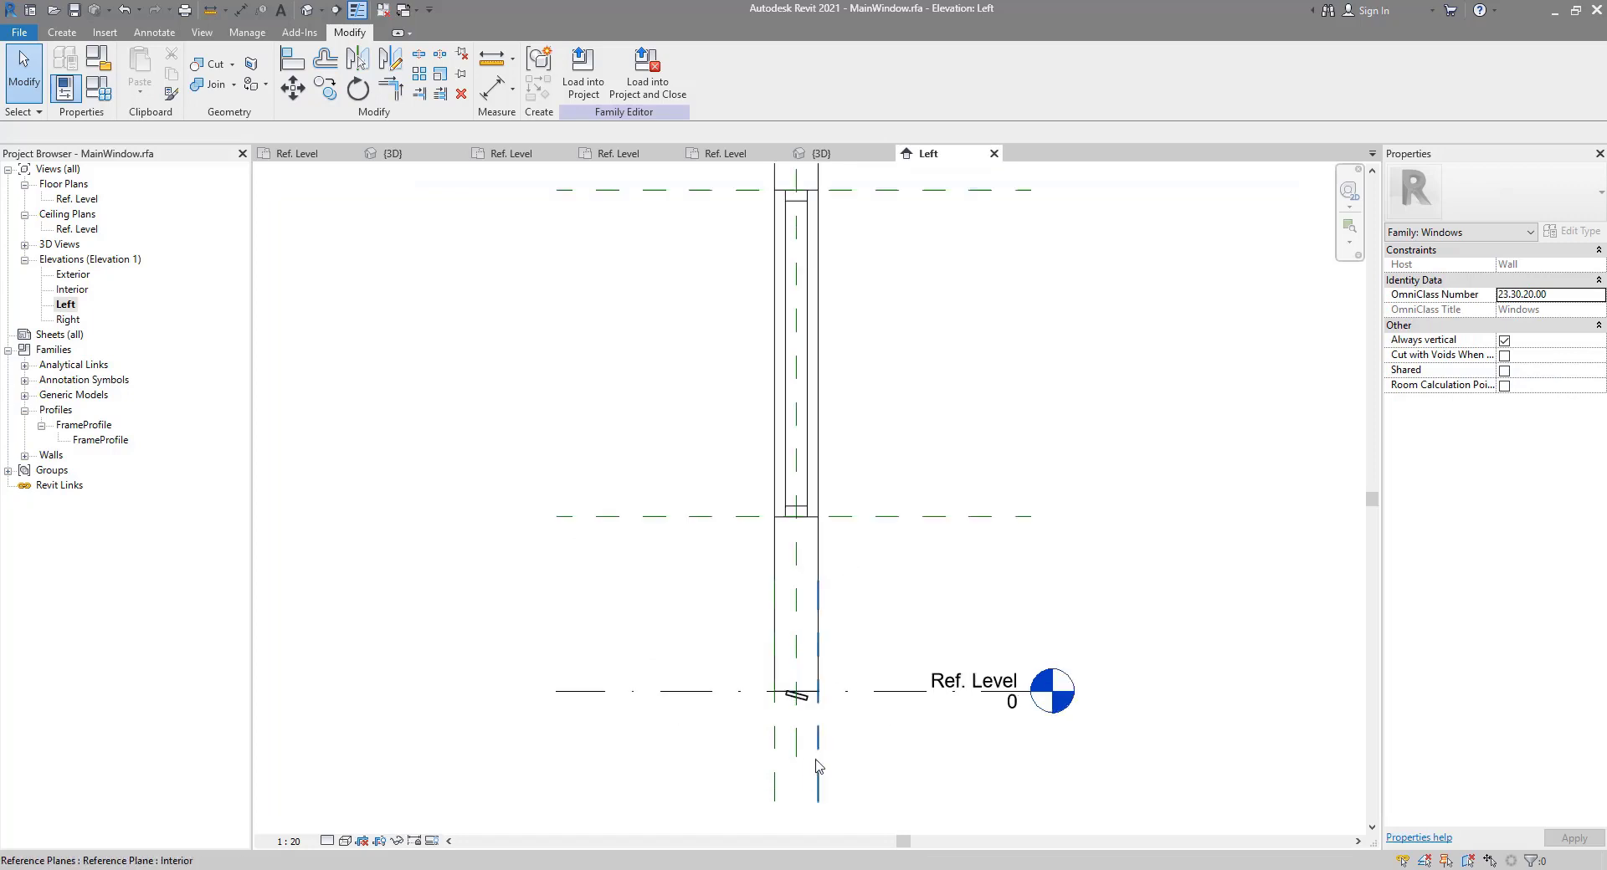
{"action": "left_click", "coordinate": [800, 659]}
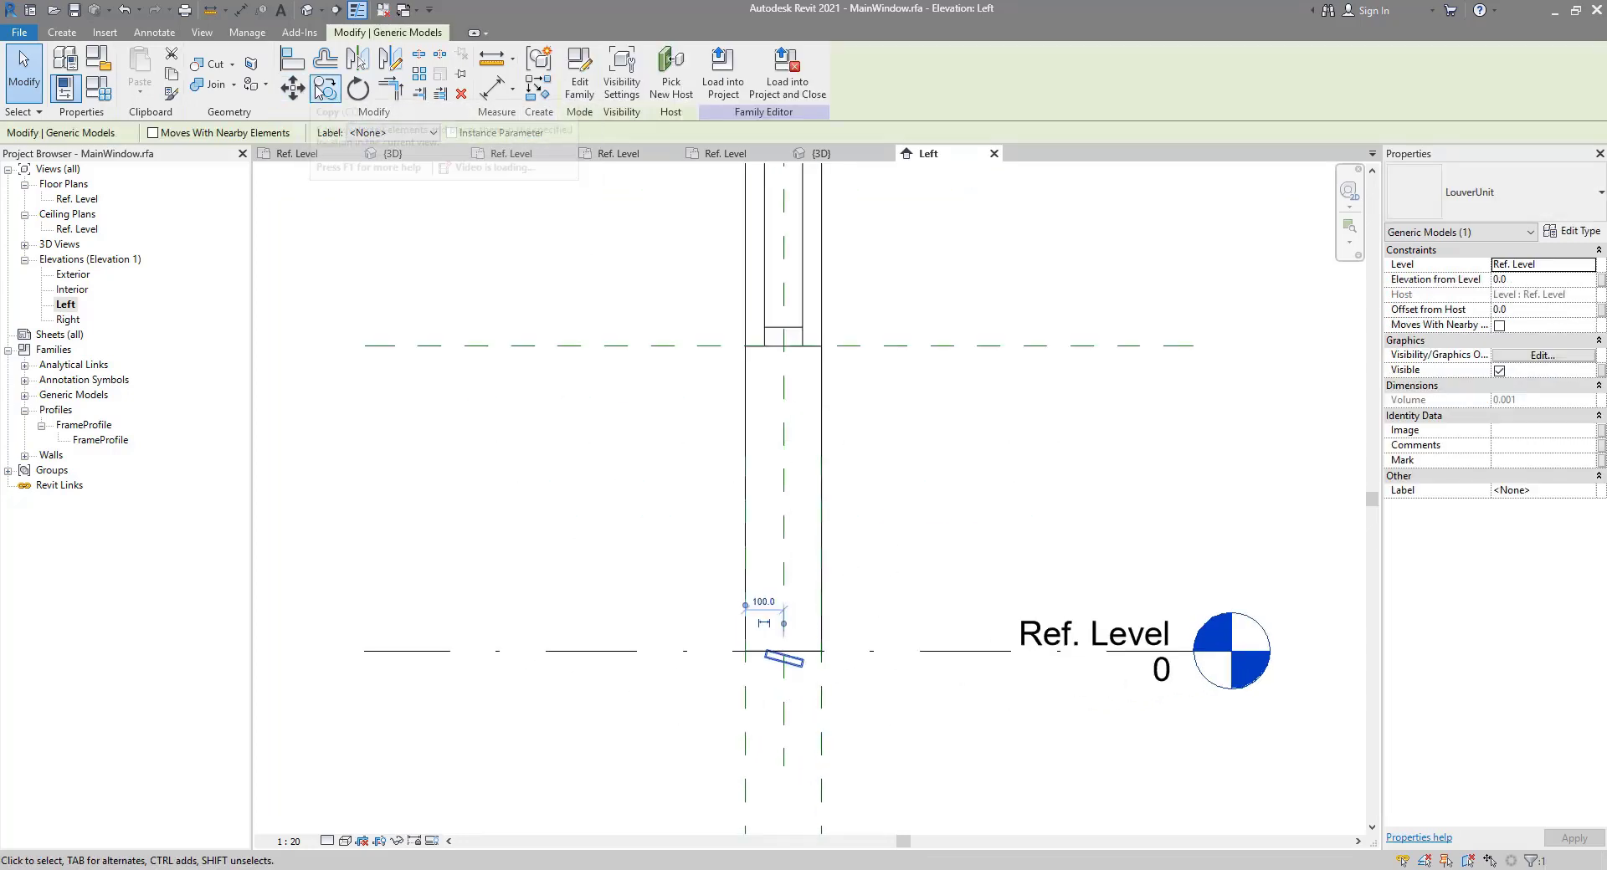
{"action": "left_click", "coordinate": [292, 88]}
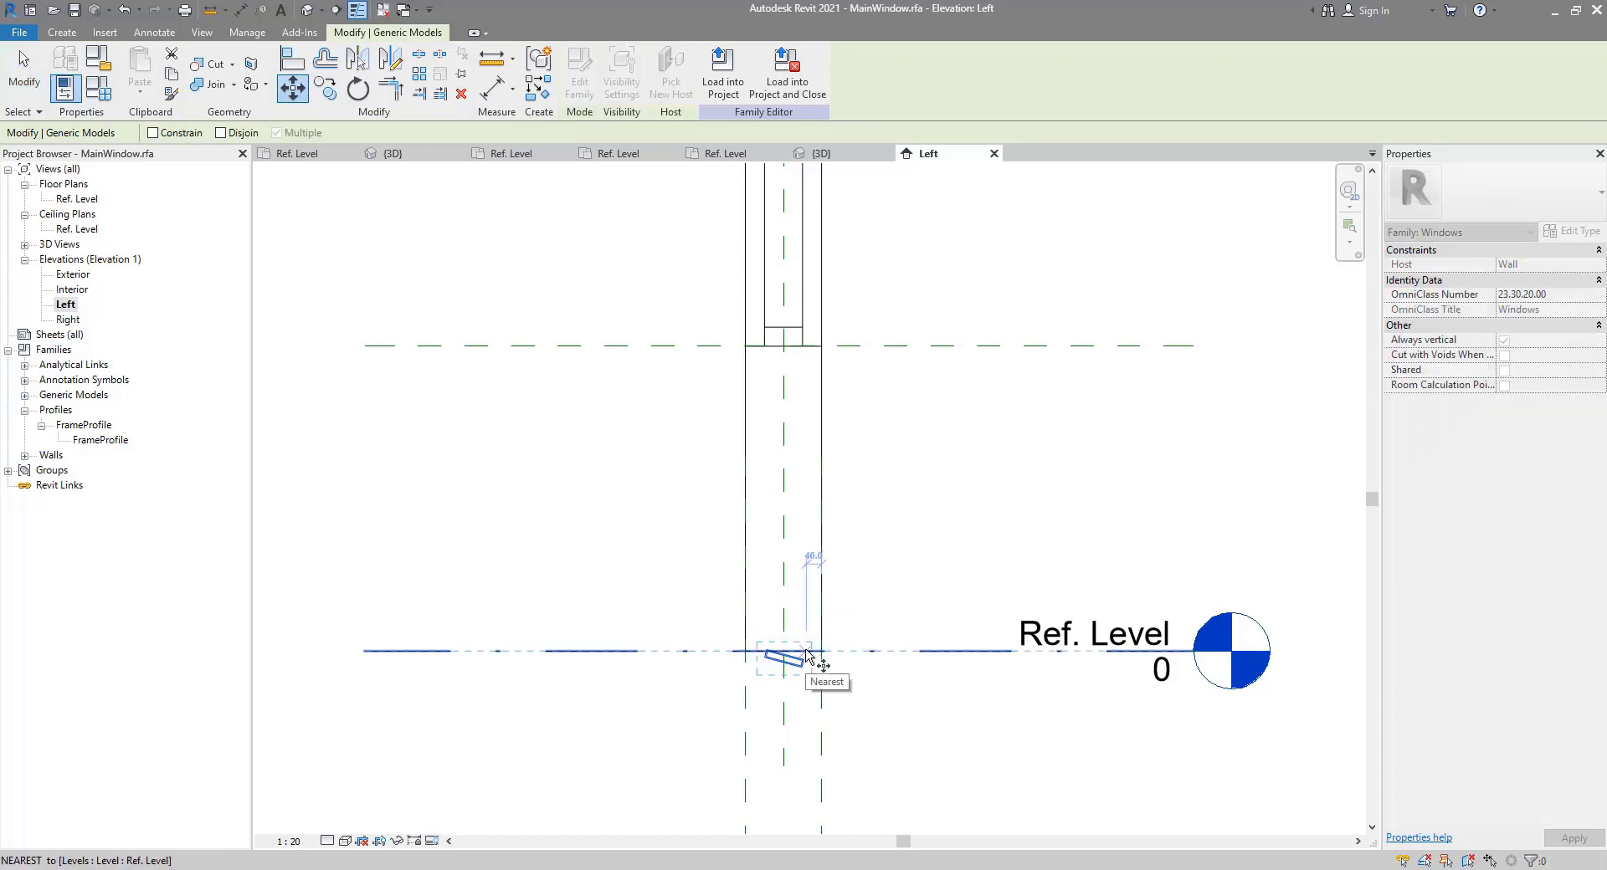
{"action": "left_click", "coordinate": [807, 657]}
{"action": "scroll", "coordinate": [818, 350], "scroll_direction": "up", "scroll_amount": 5}
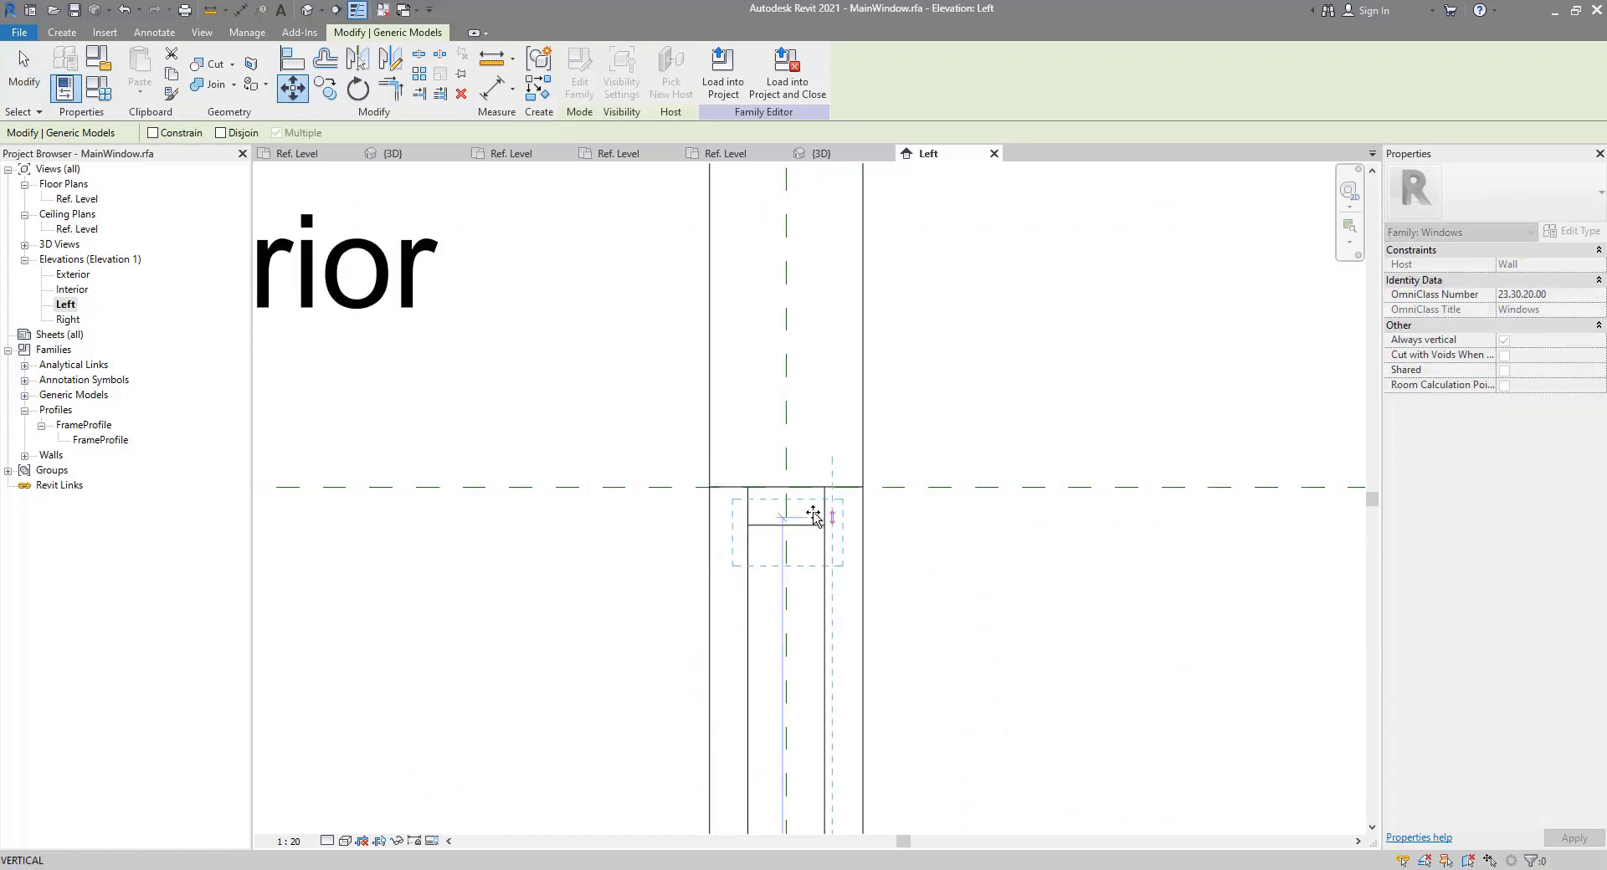
{"action": "left_click", "coordinate": [815, 519]}
{"action": "left_click", "coordinate": [917, 615]}
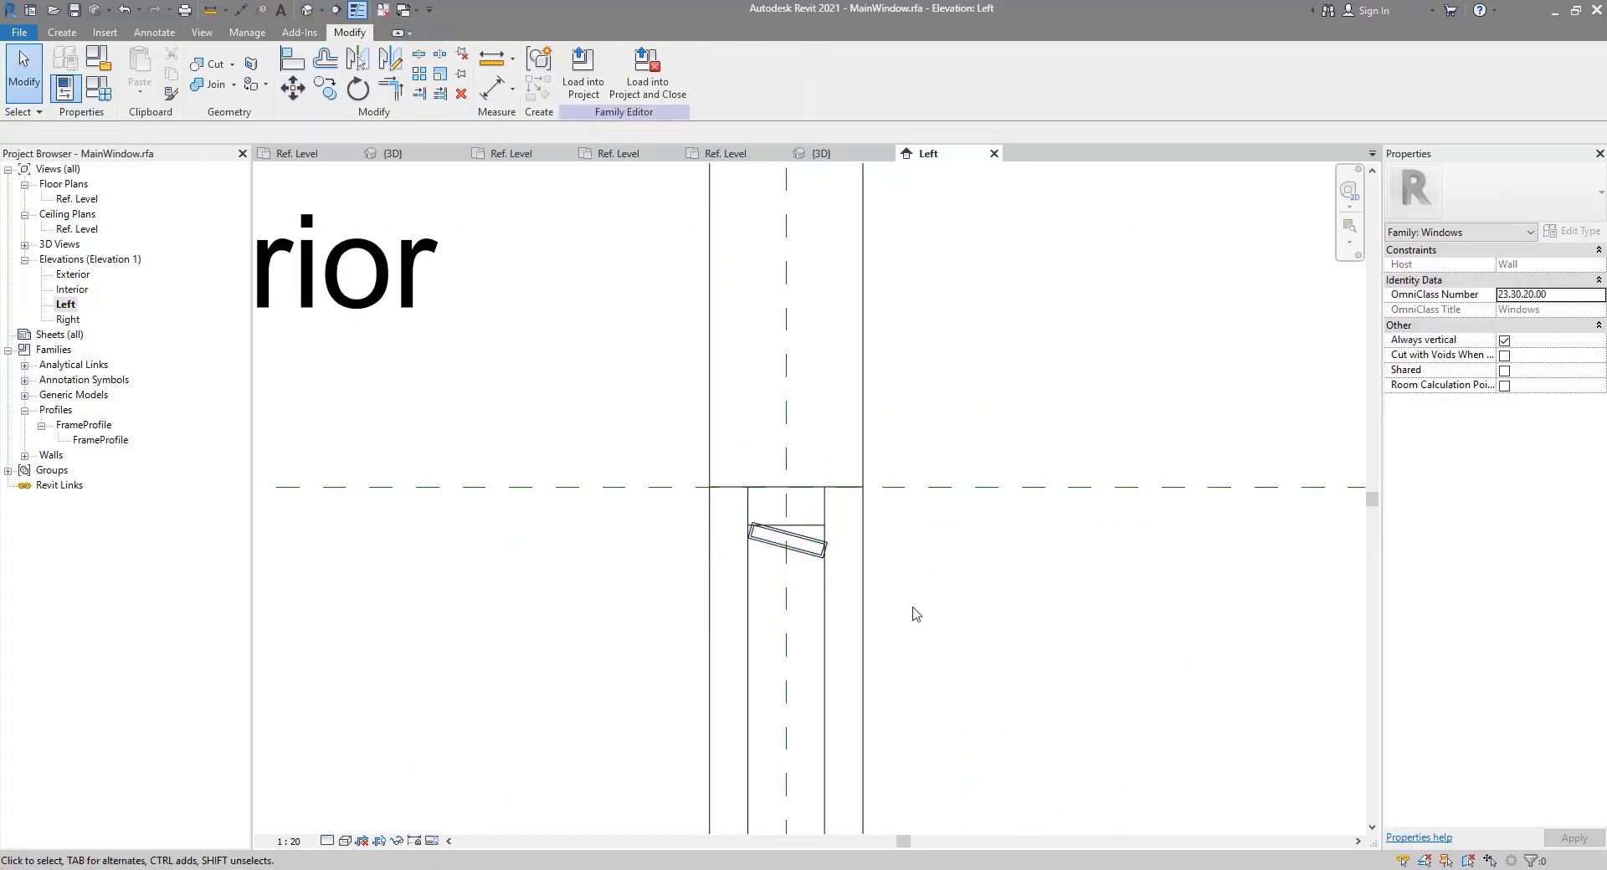
Step: In the Left elevation, draw a horizontal reference plane through the louver unit, just below the window frame's top member
{"action": "scroll", "coordinate": [871, 574], "scroll_direction": "up", "scroll_amount": 2}
{"action": "scroll", "coordinate": [788, 525], "scroll_direction": "up", "scroll_amount": 3}
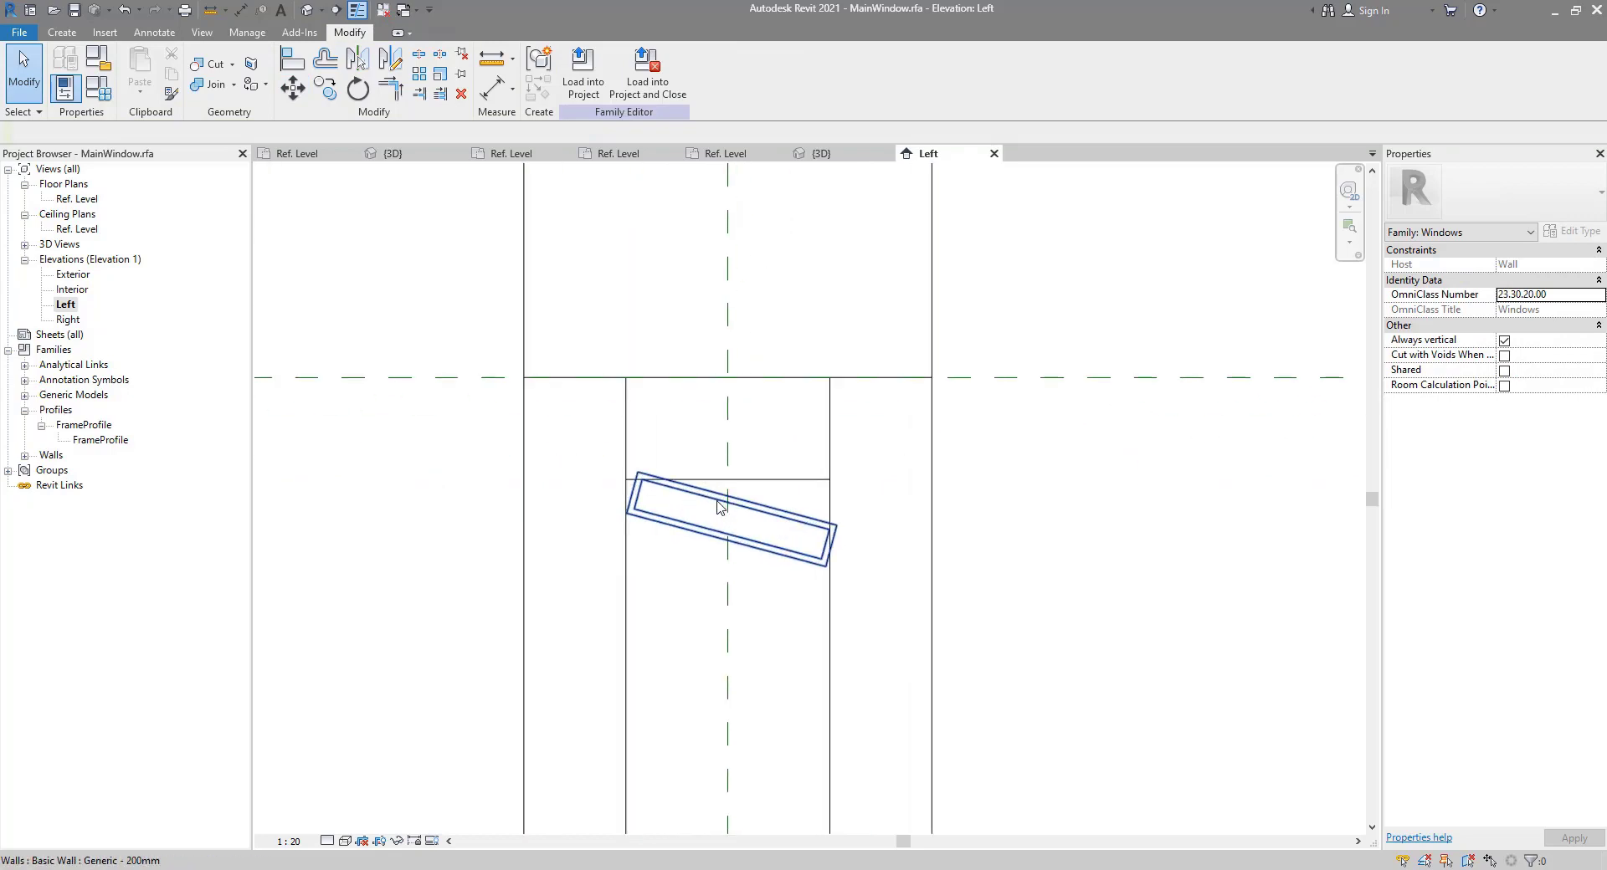
{"action": "scroll", "coordinate": [674, 483], "scroll_direction": "down", "scroll_amount": 2}
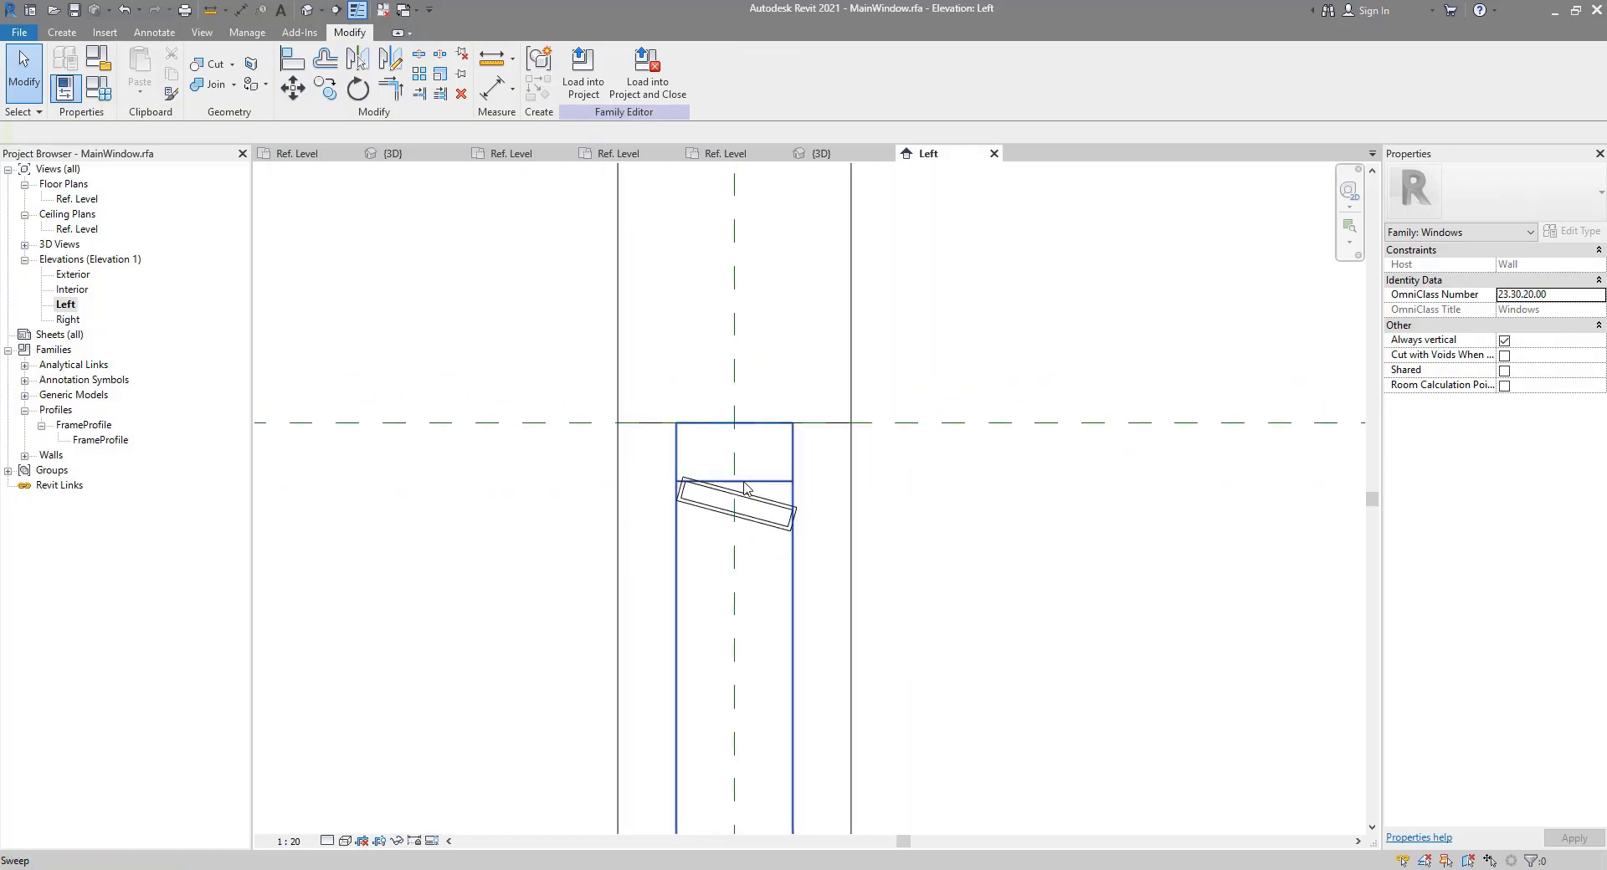
{"action": "key", "text": "Escape"}
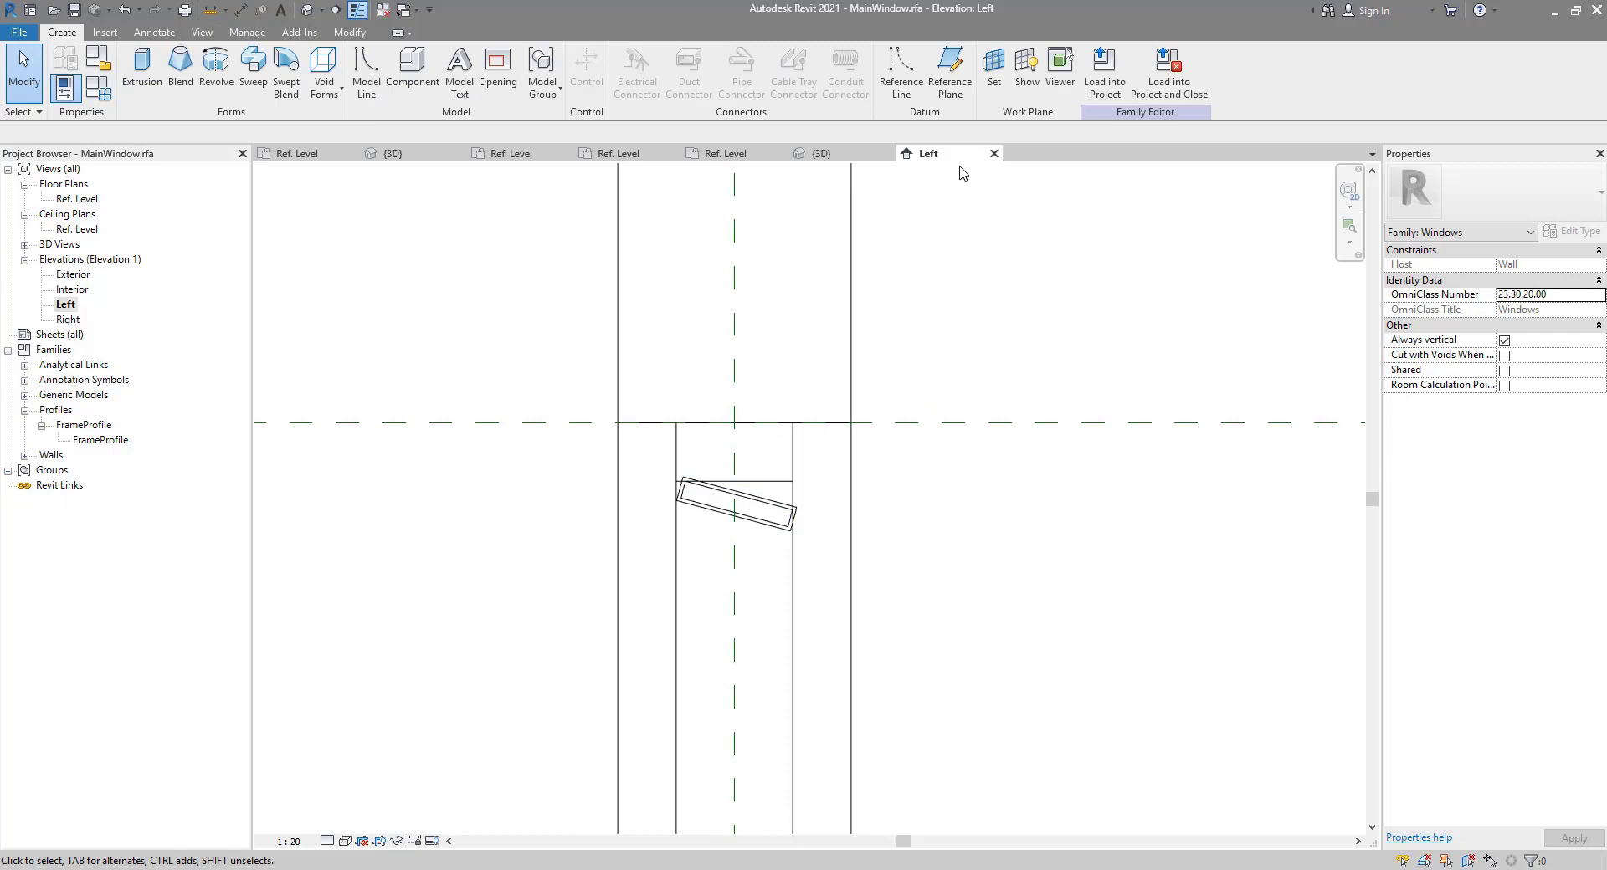
{"action": "left_click", "coordinate": [950, 71]}
{"action": "left_click", "coordinate": [512, 518]}
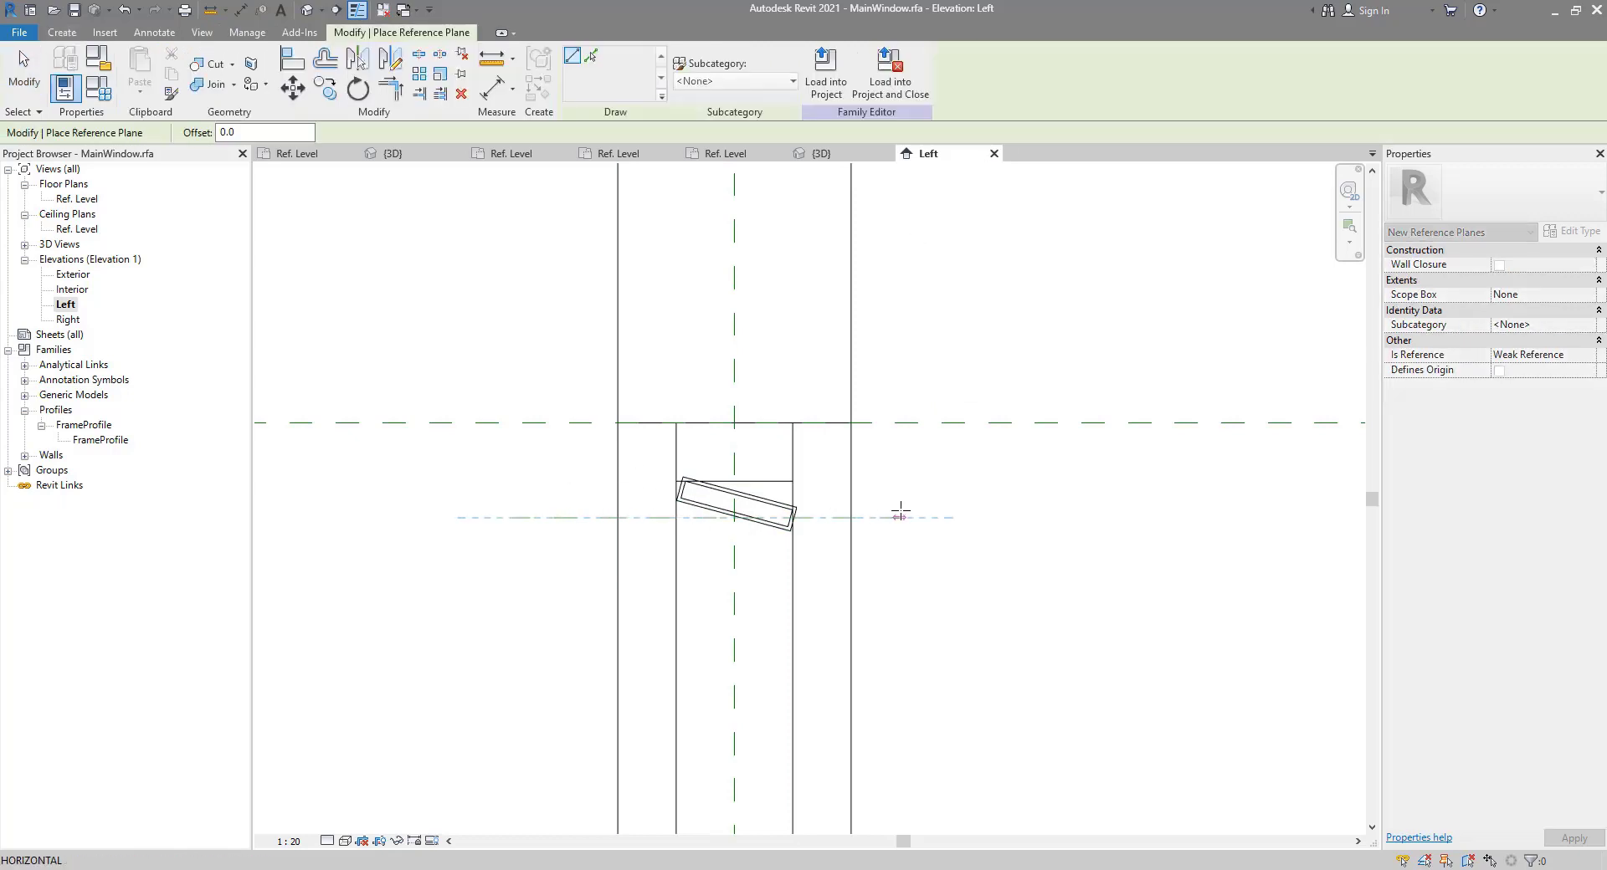
{"action": "left_click", "coordinate": [908, 518]}
Step: Add an aligned dimension between the Head reference plane and the new reference plane beneath it
{"action": "left_click", "coordinate": [239, 10]}
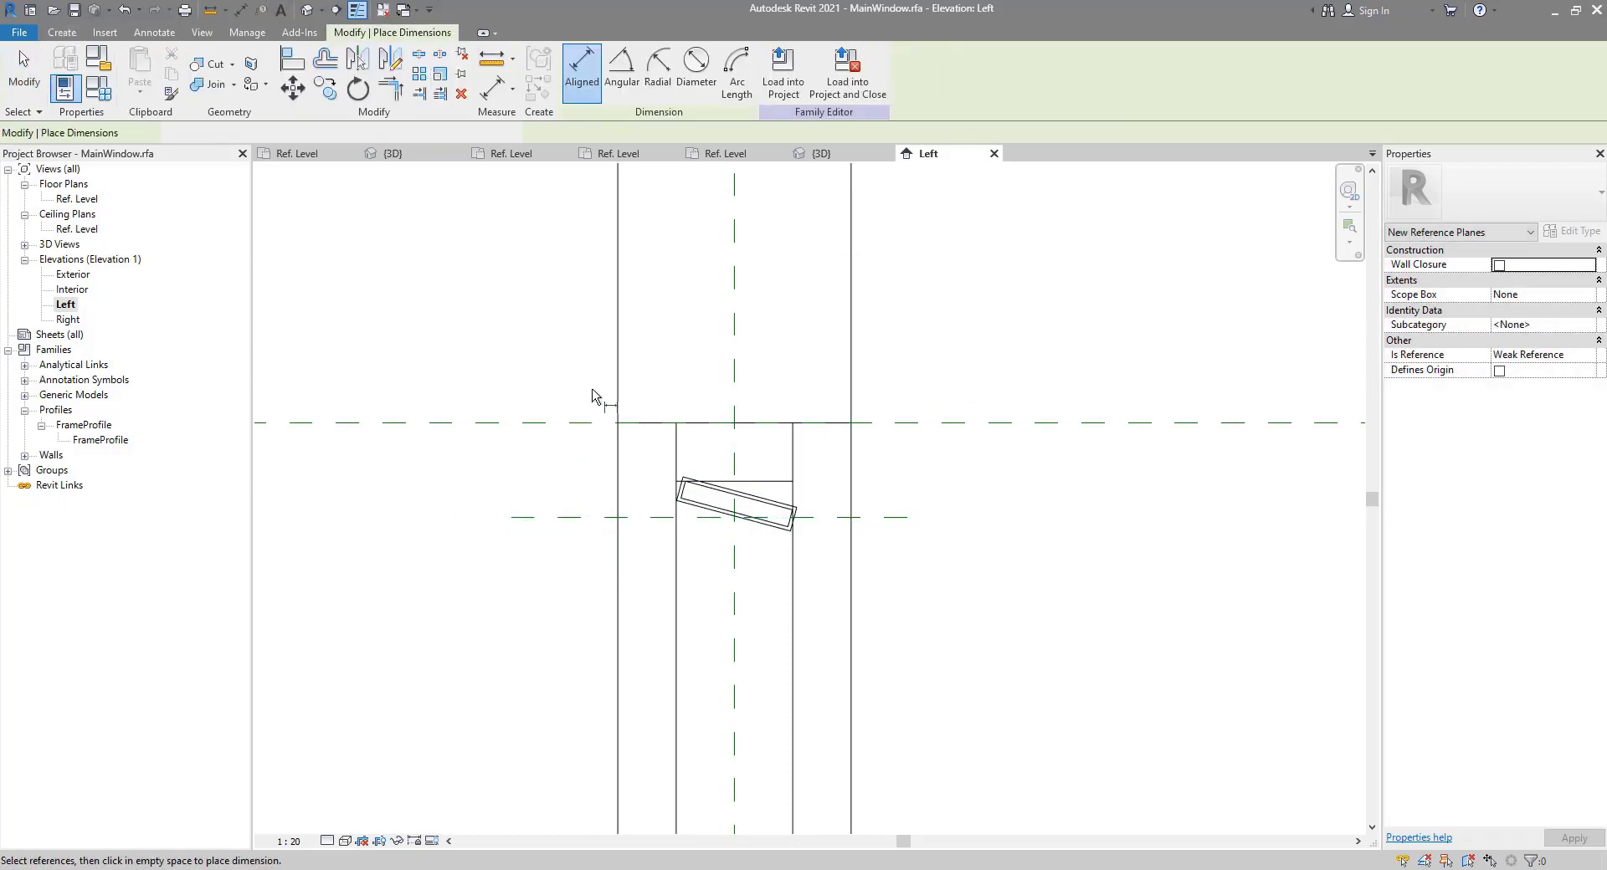
{"action": "left_click", "coordinate": [569, 423]}
{"action": "left_click", "coordinate": [595, 518]}
{"action": "left_click", "coordinate": [500, 473]}
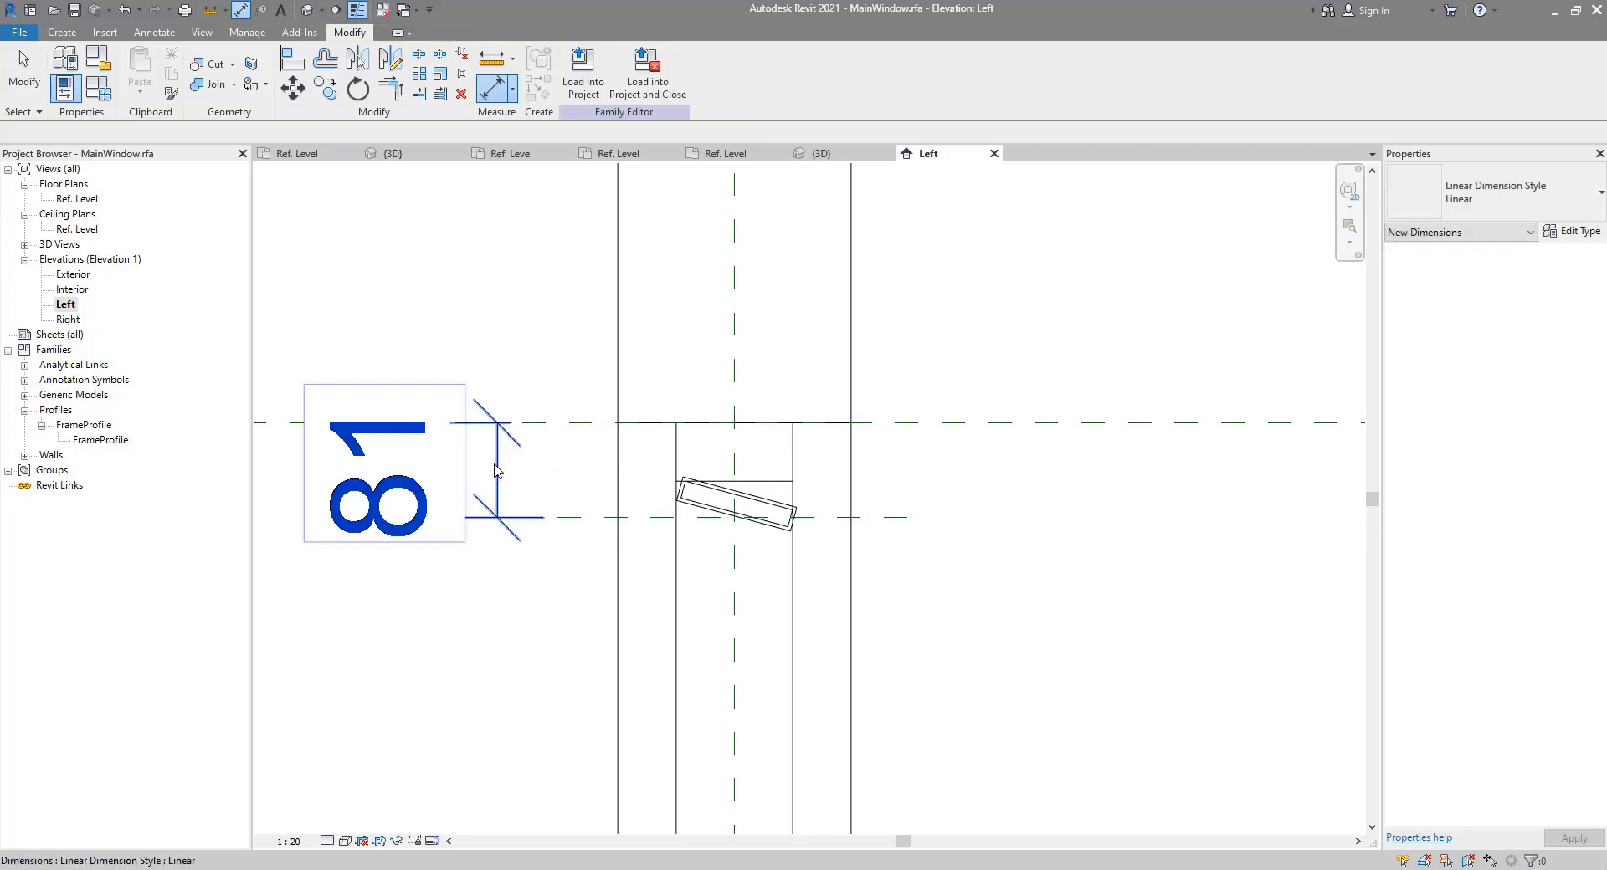
{"action": "key", "text": "Escape"}
Step: Label the new dimension with a new type-based family parameter named TopOffset, grouped under Dimensions
{"action": "scroll", "coordinate": [611, 448], "scroll_direction": "down", "scroll_amount": 4}
{"action": "left_click", "coordinate": [741, 70]}
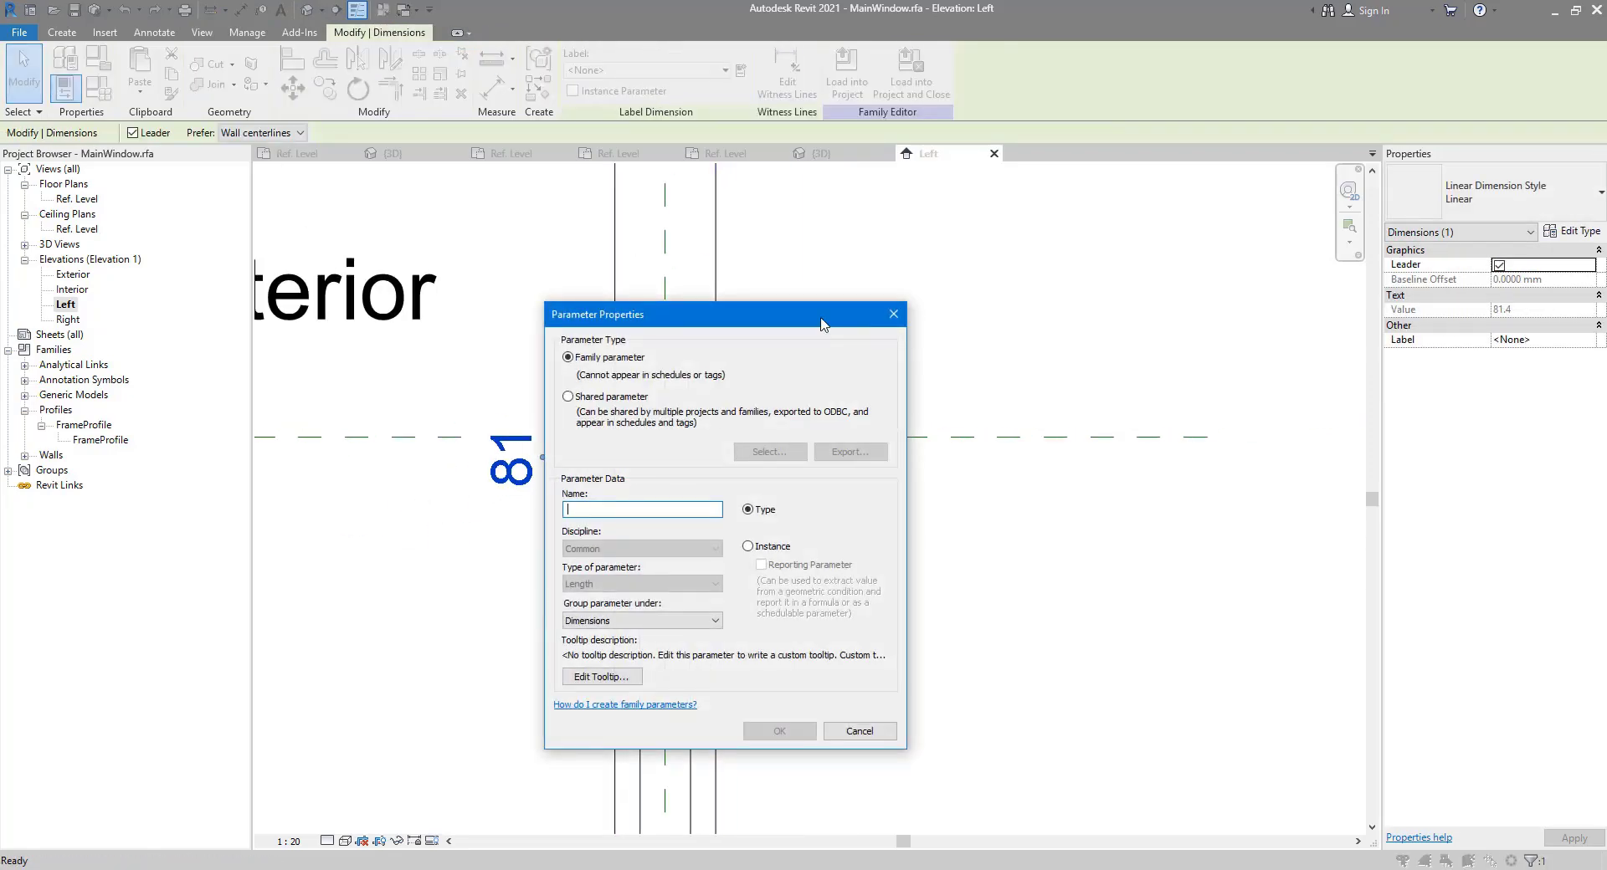
{"action": "left_click_drag", "start_coordinate": [800, 317], "coordinate": [1083, 322]}
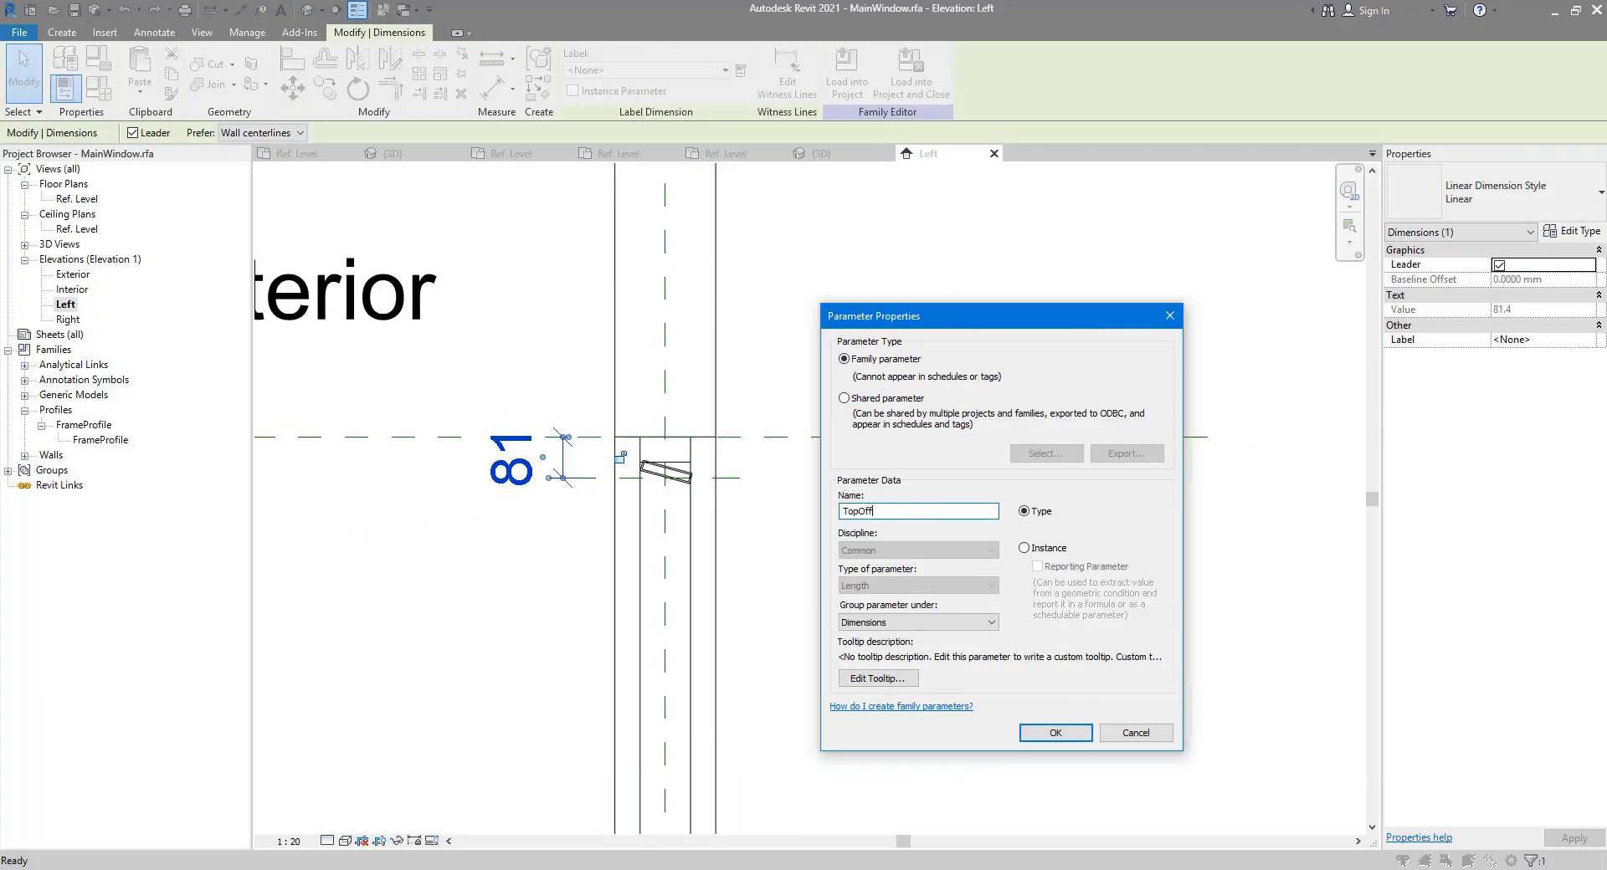
{"action": "type", "text": "TopOffset"}
{"action": "key", "text": "Return"}
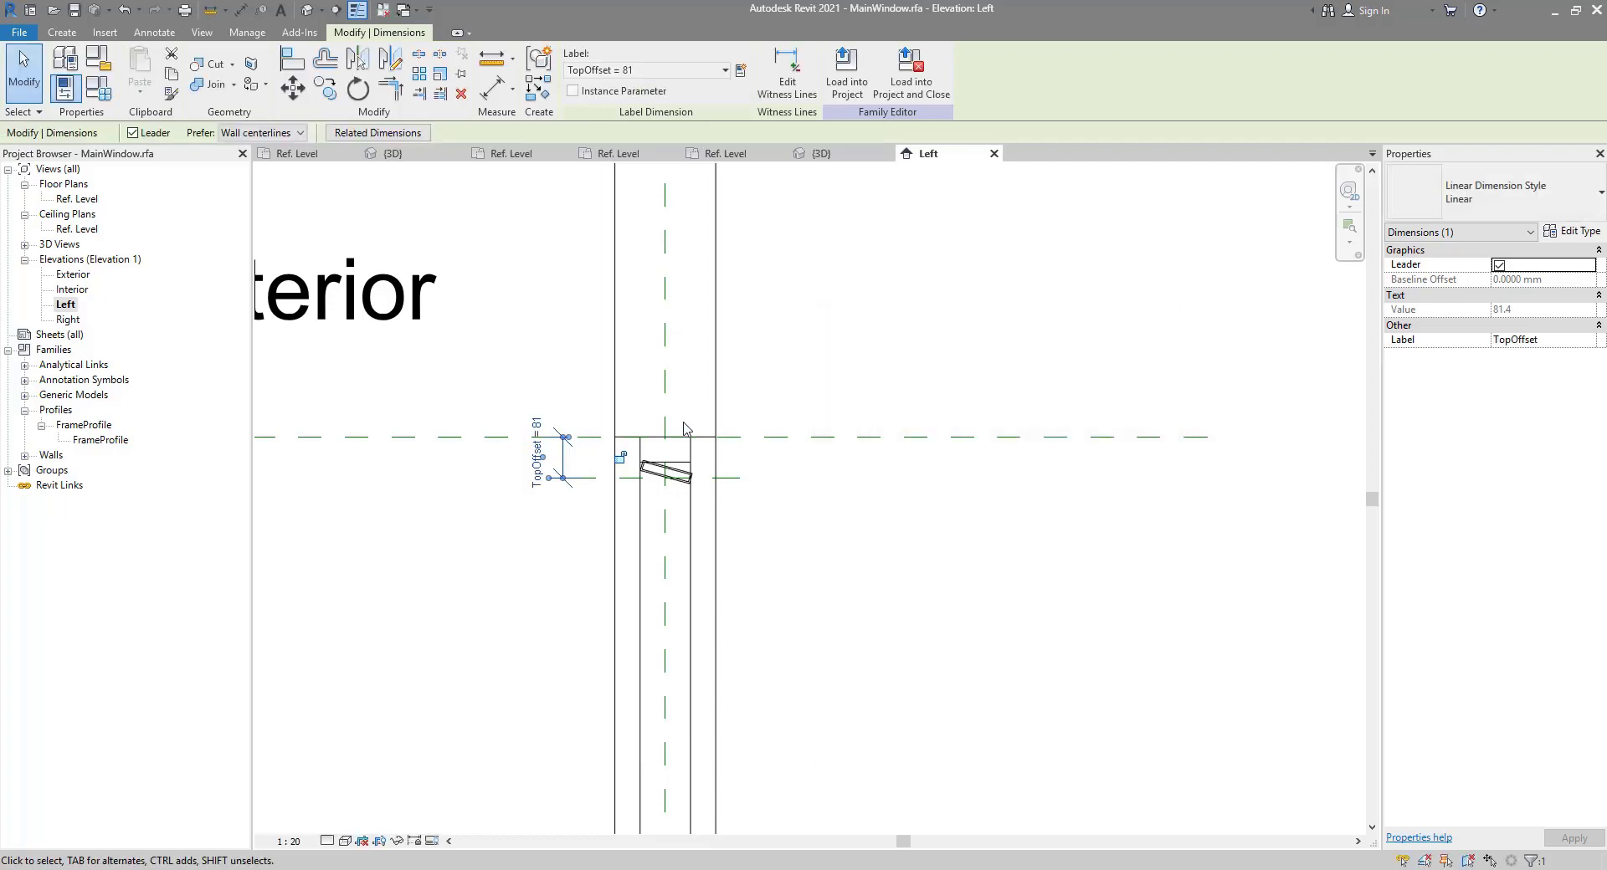
Step: Set the TopOffset parameter to 100 in the family types and apply it
{"action": "left_click", "coordinate": [98, 88]}
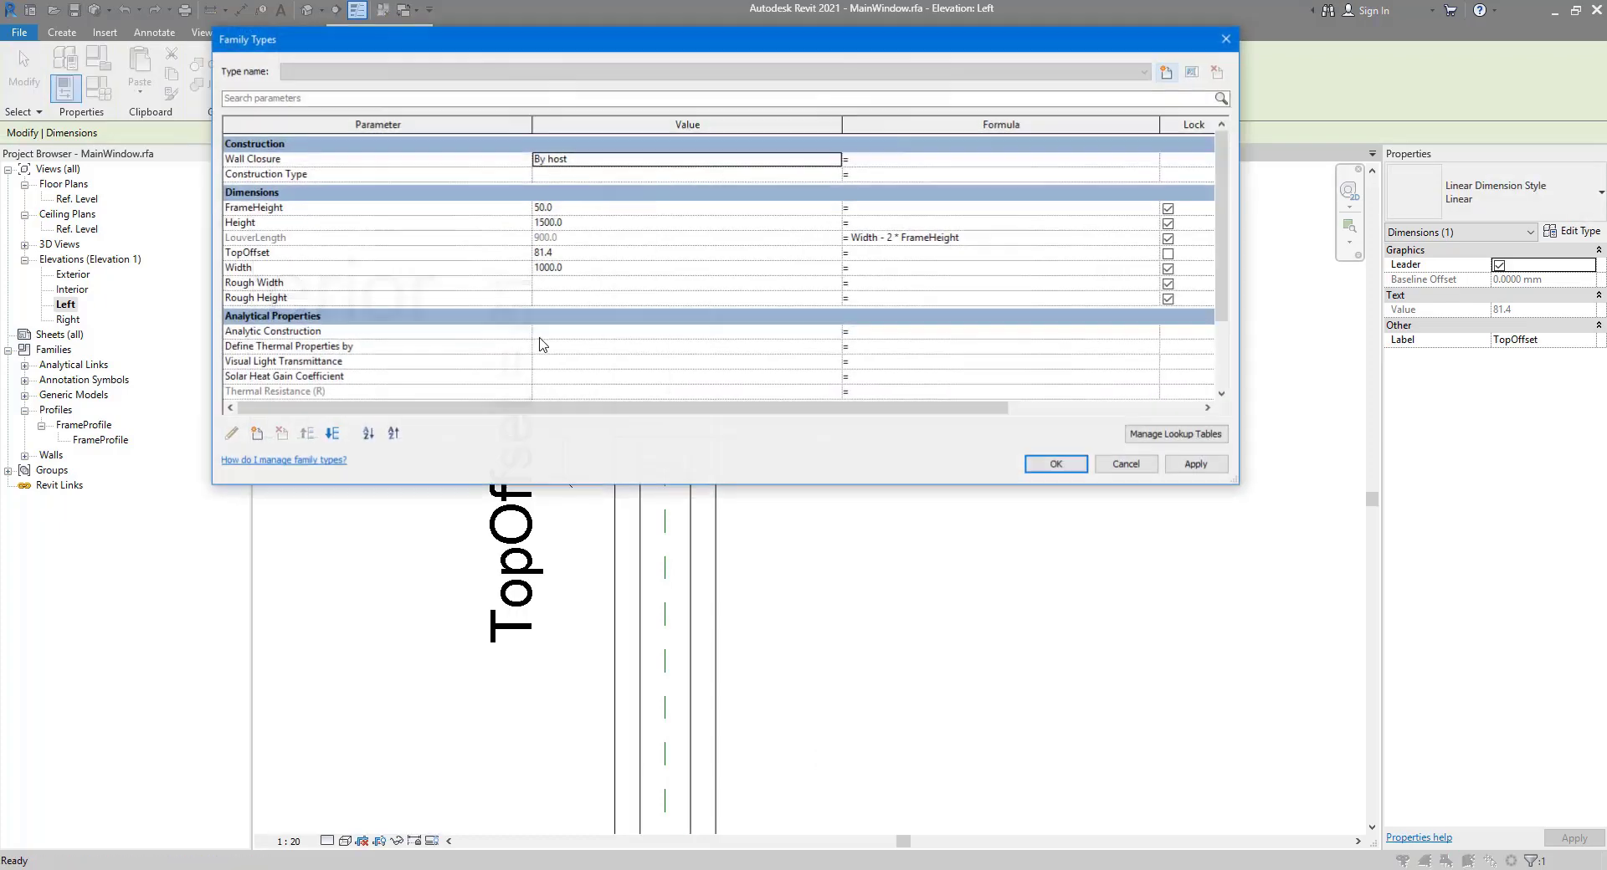
{"action": "left_click", "coordinate": [570, 251]}
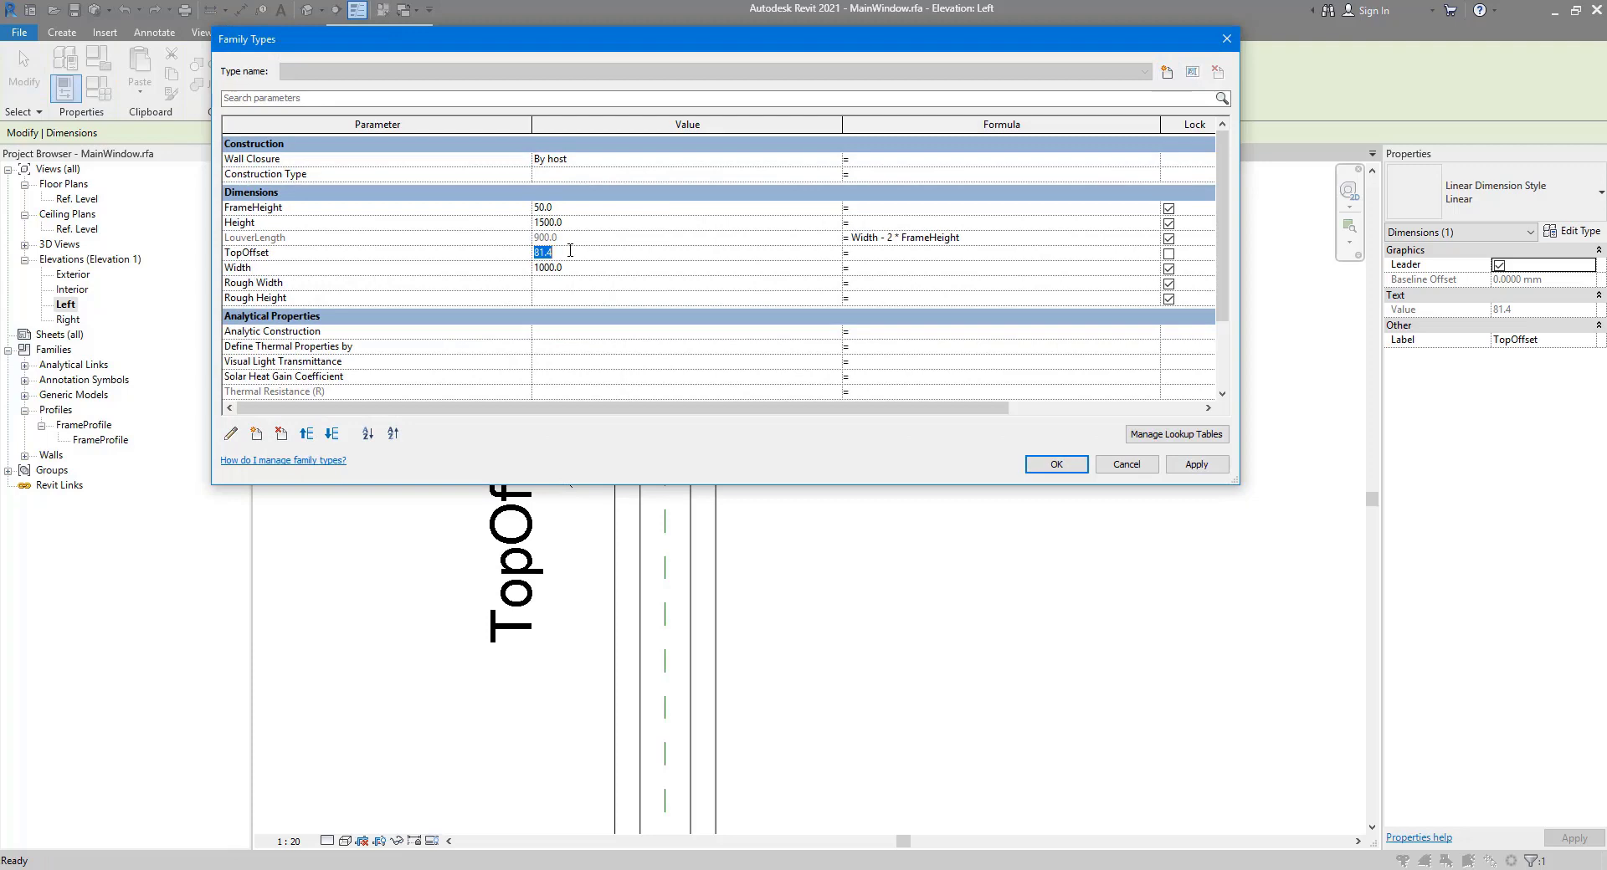
{"action": "key", "text": "Tab"}
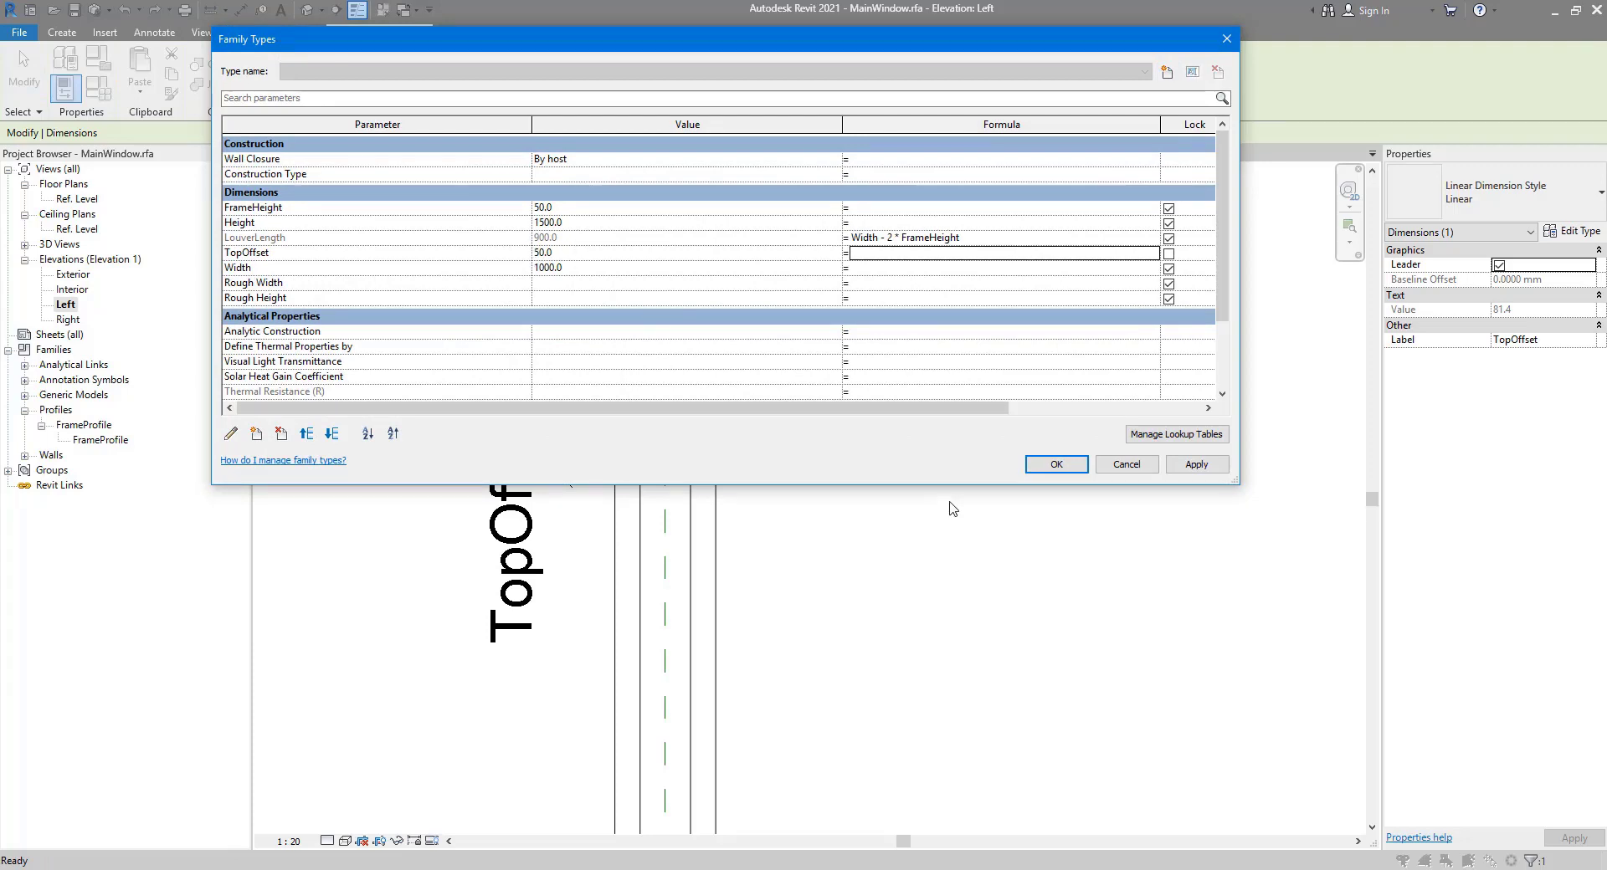
{"action": "type", "text": "1"}
{"action": "key", "text": "BackSpace"}
{"action": "key", "text": "BackSpace"}
{"action": "key", "text": "shift+Tab"}
{"action": "type", "text": "1"}
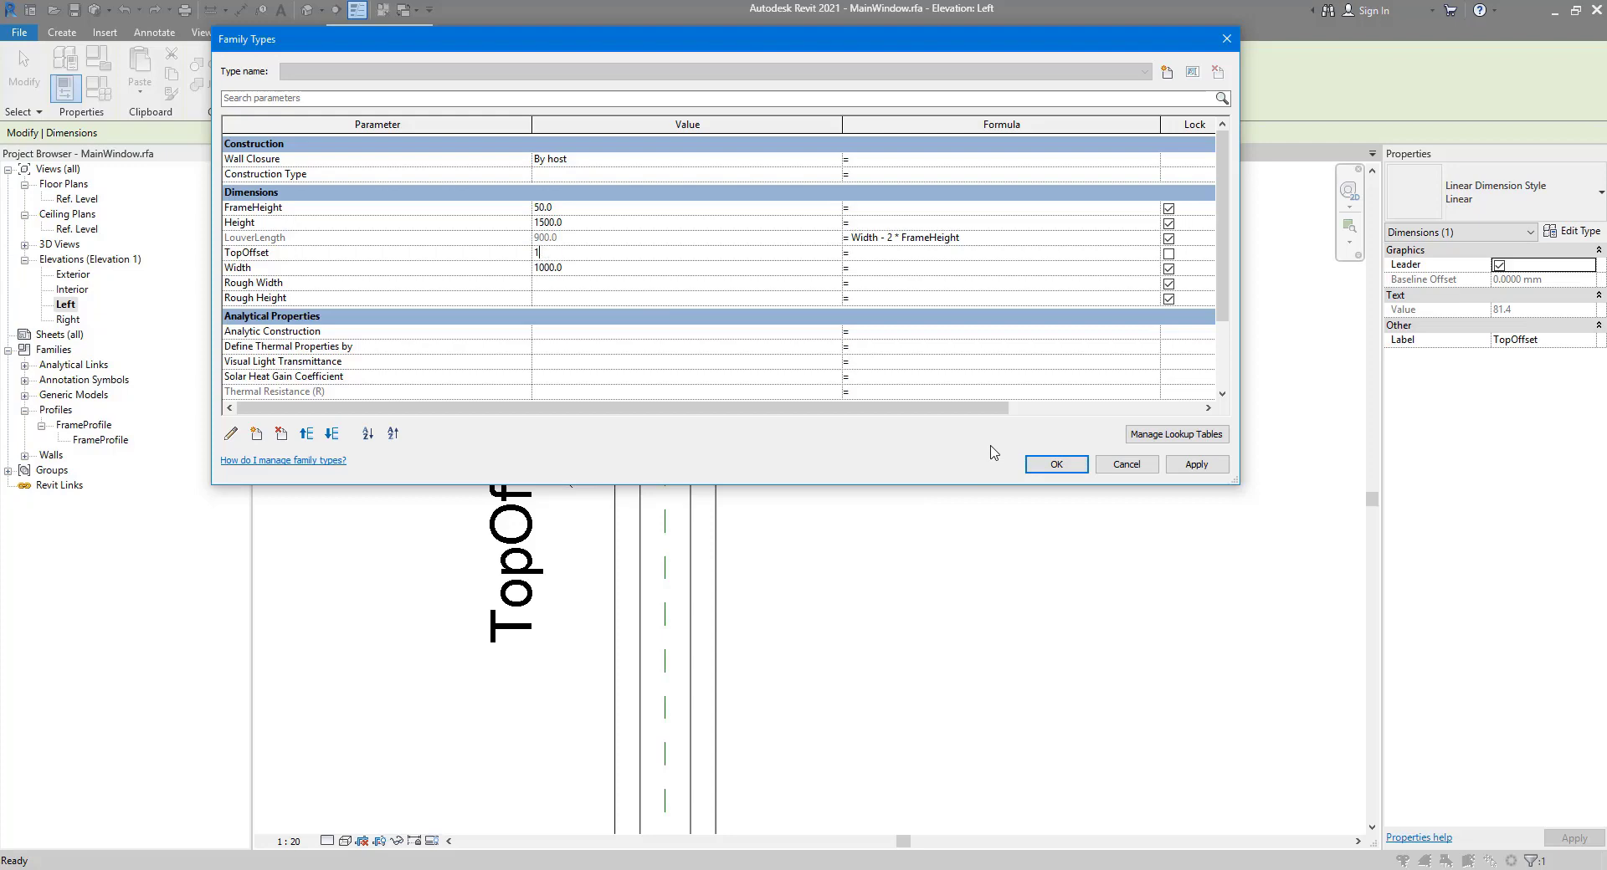
{"action": "type", "text": "00"}
{"action": "key", "text": "Return"}
Step: Move the louver unit down so its upper corner sits on the TopOffset reference plane
{"action": "left_click", "coordinate": [691, 492]}
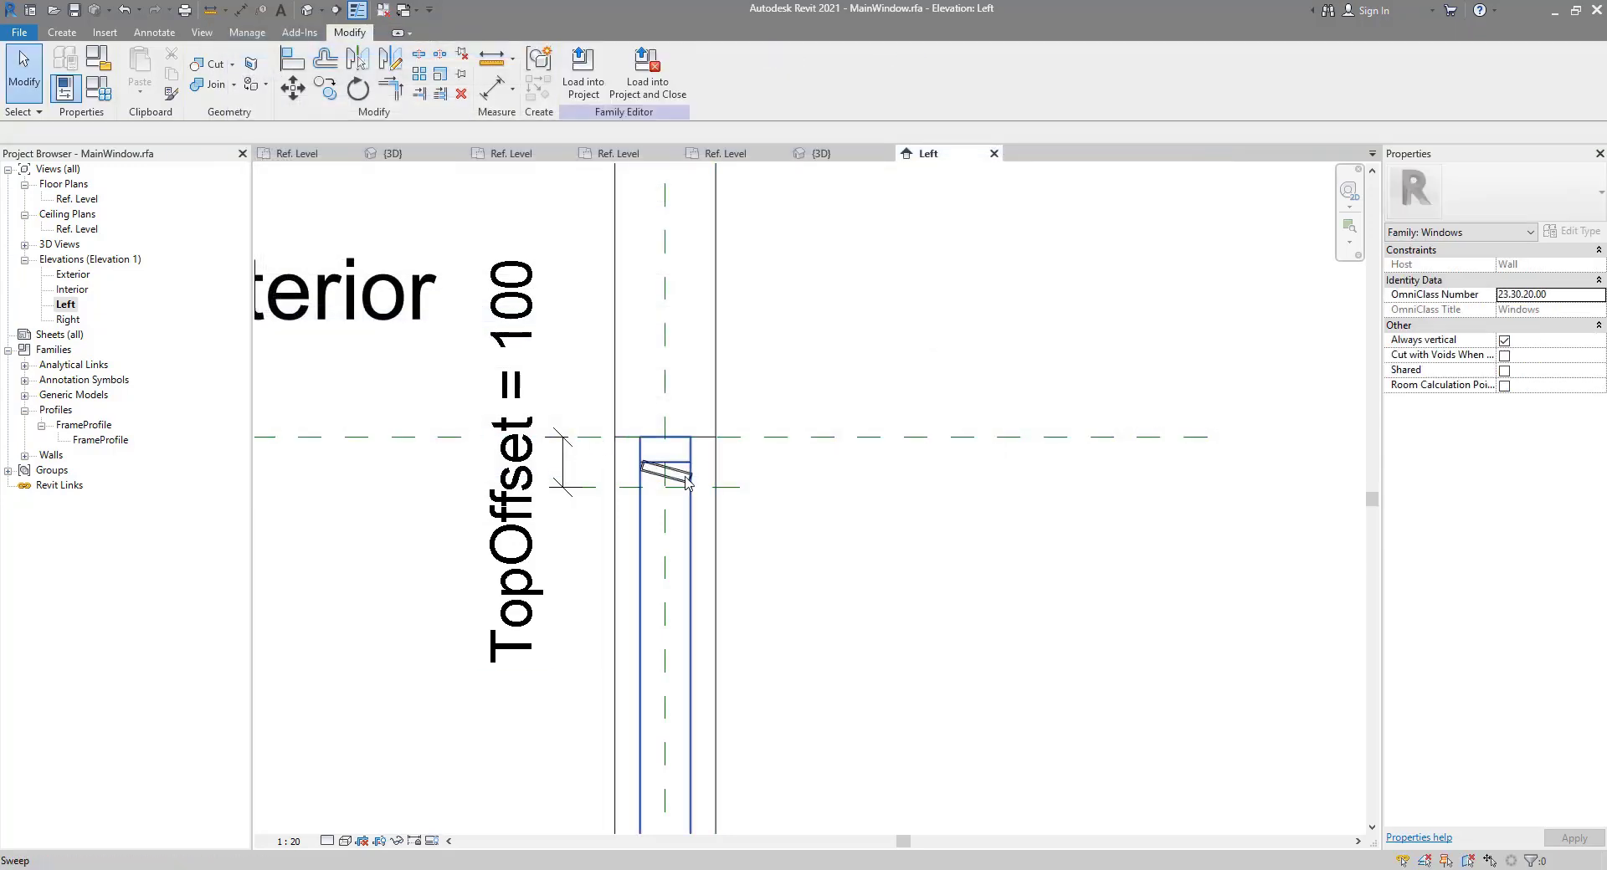
{"action": "scroll", "coordinate": [691, 493], "scroll_direction": "up", "scroll_amount": 3}
{"action": "left_click", "coordinate": [657, 448]}
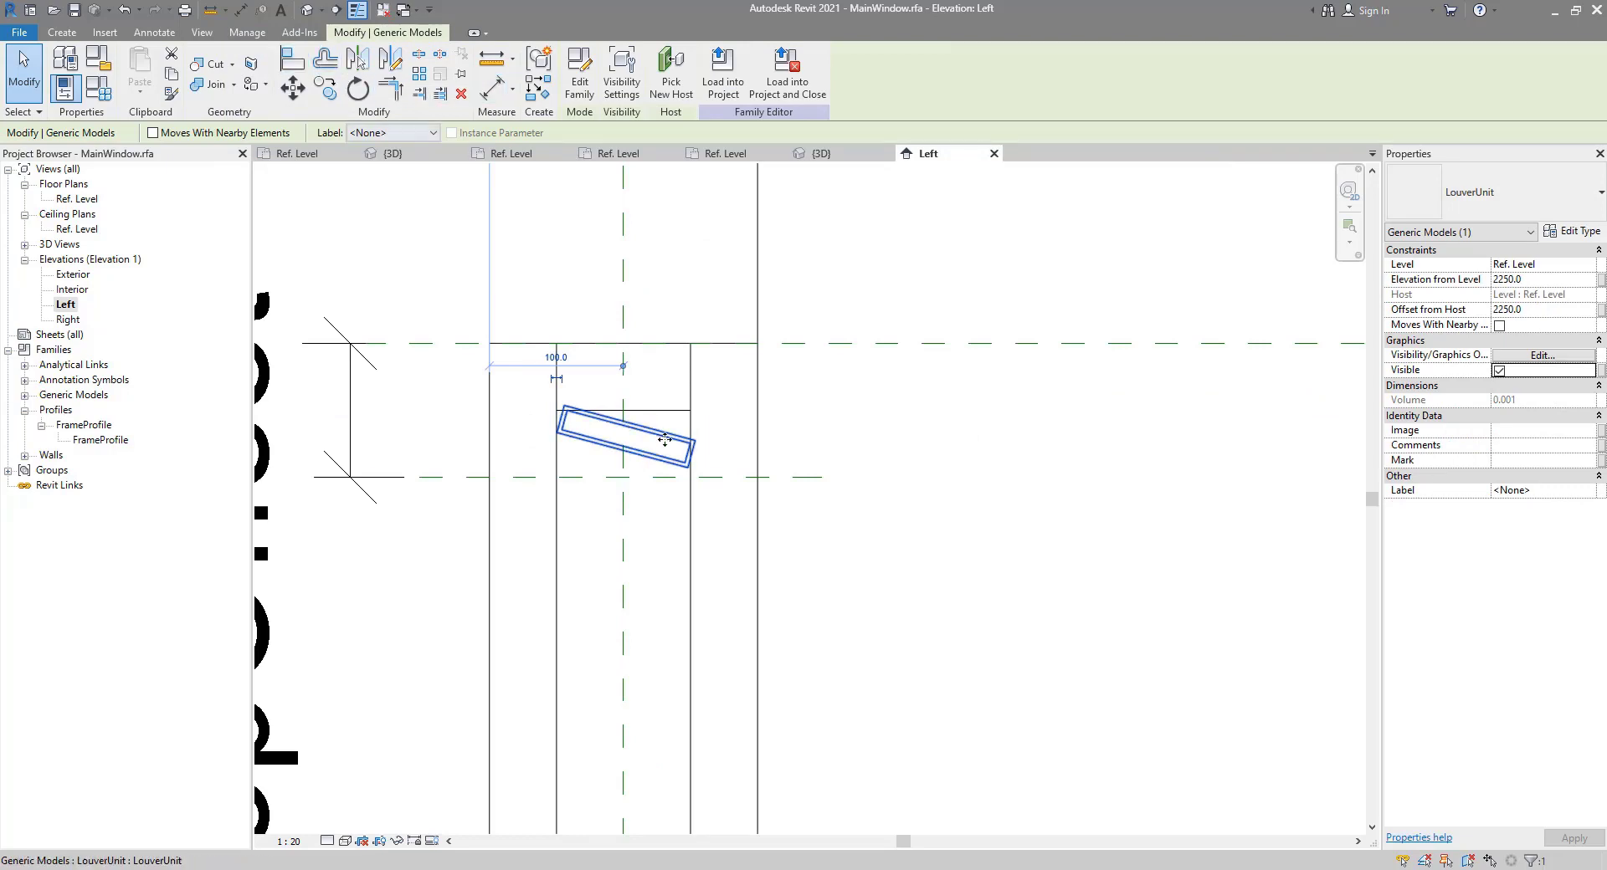
{"action": "left_click", "coordinate": [293, 87]}
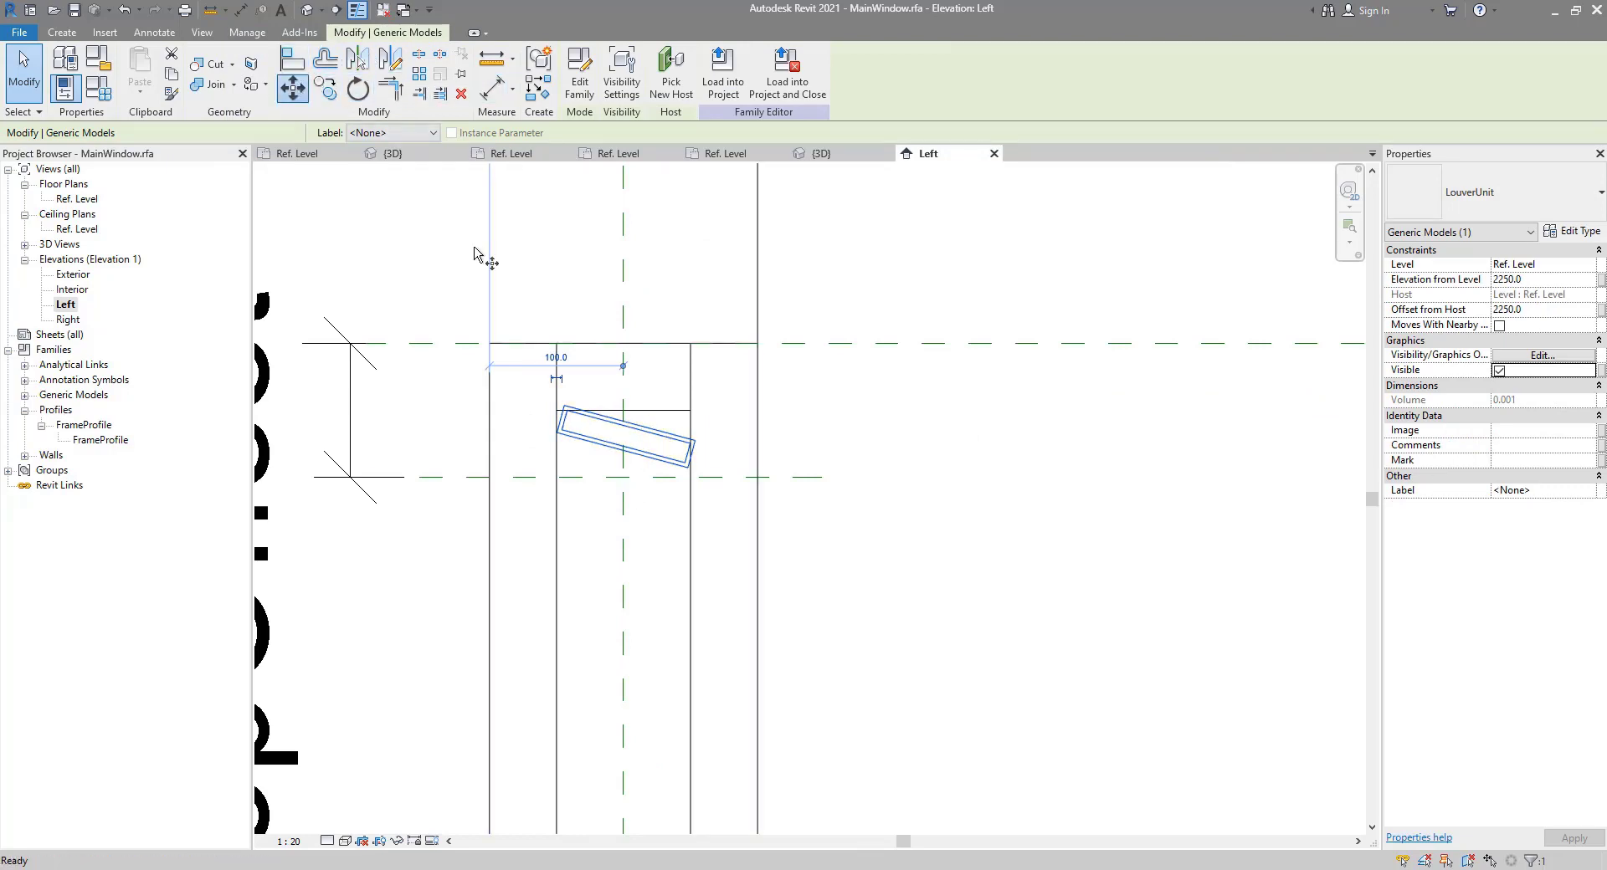
{"action": "left_click", "coordinate": [565, 407]}
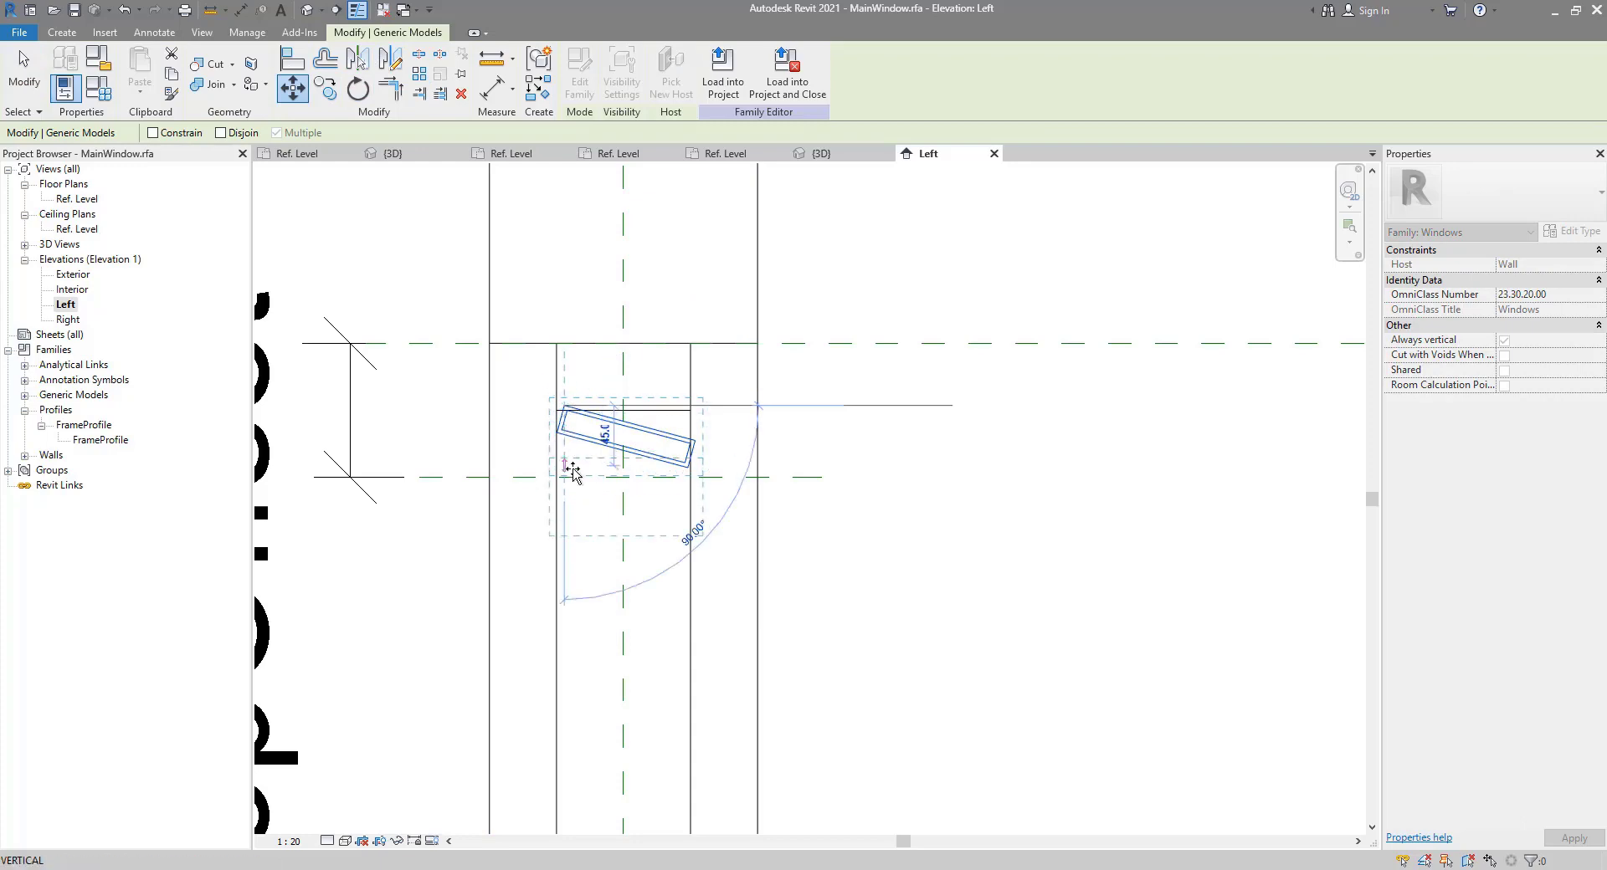
{"action": "left_click", "coordinate": [569, 477]}
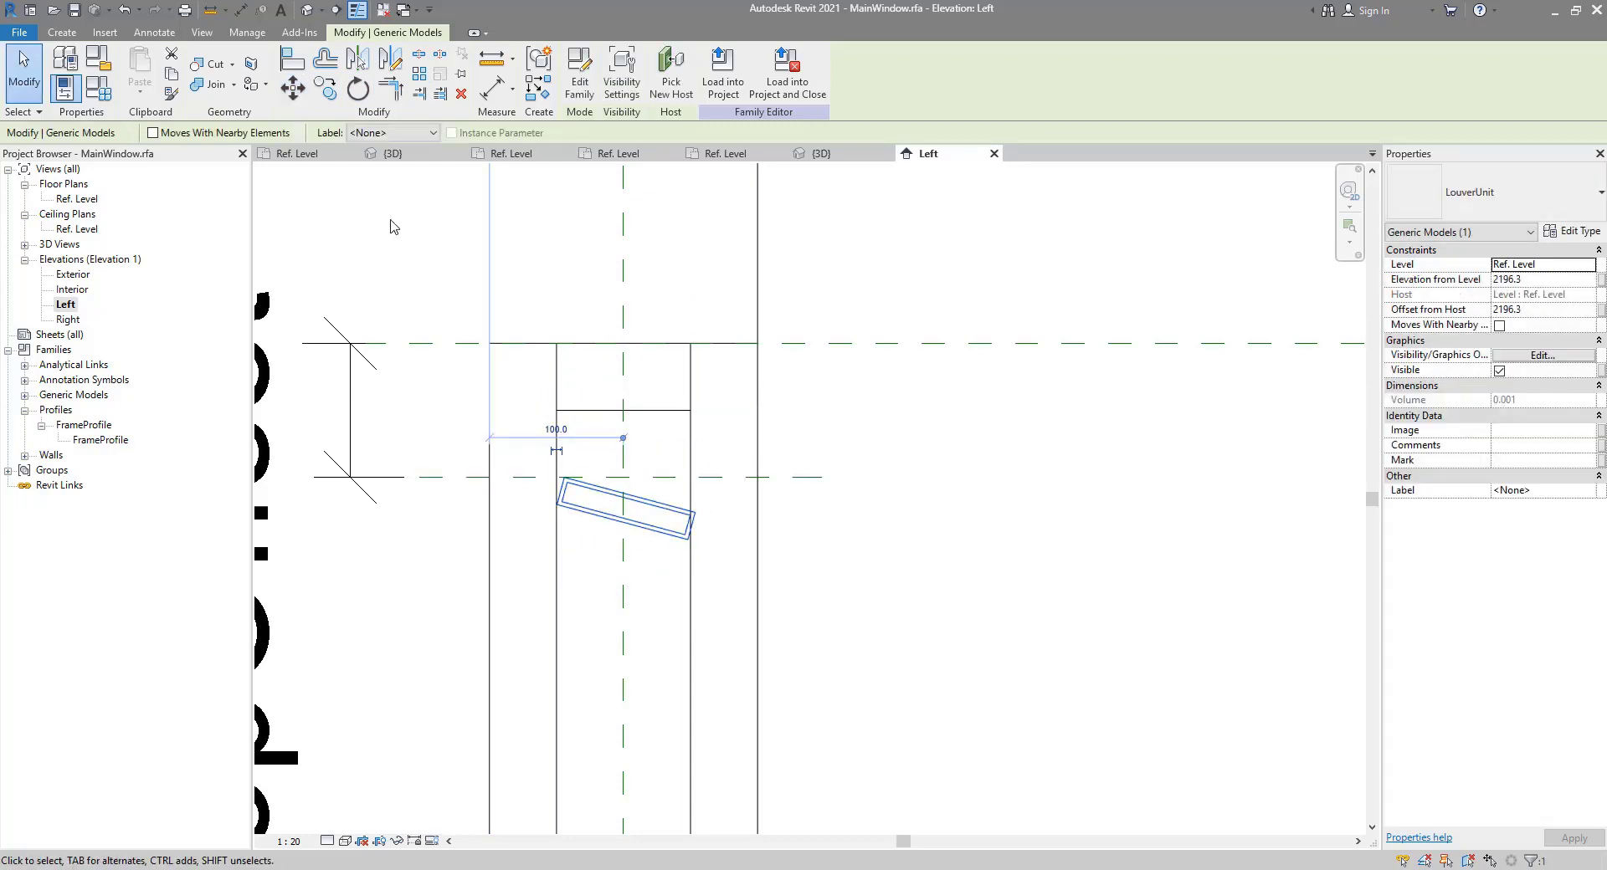
Step: Examine the louver unit's position relative to the Head and TopOffset reference planes in the Left elevation
{"action": "scroll", "coordinate": [936, 468], "scroll_direction": "down", "scroll_amount": 3}
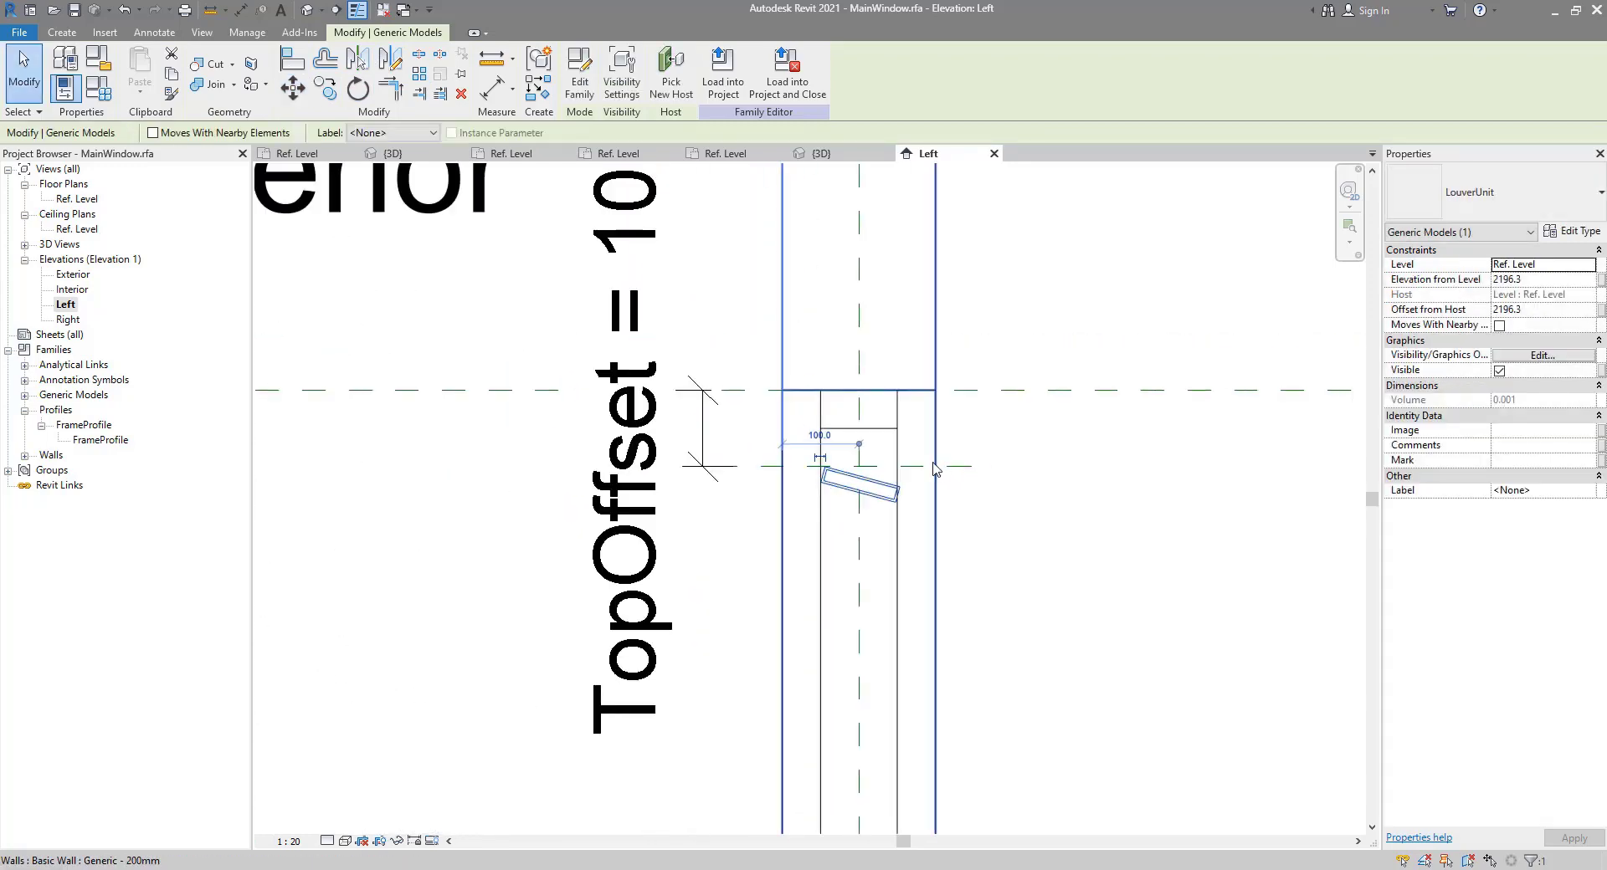
{"action": "middle_click_drag", "start_coordinate": [931, 466], "coordinate": [835, 463]}
{"action": "scroll", "coordinate": [835, 463], "scroll_direction": "down", "scroll_amount": 4}
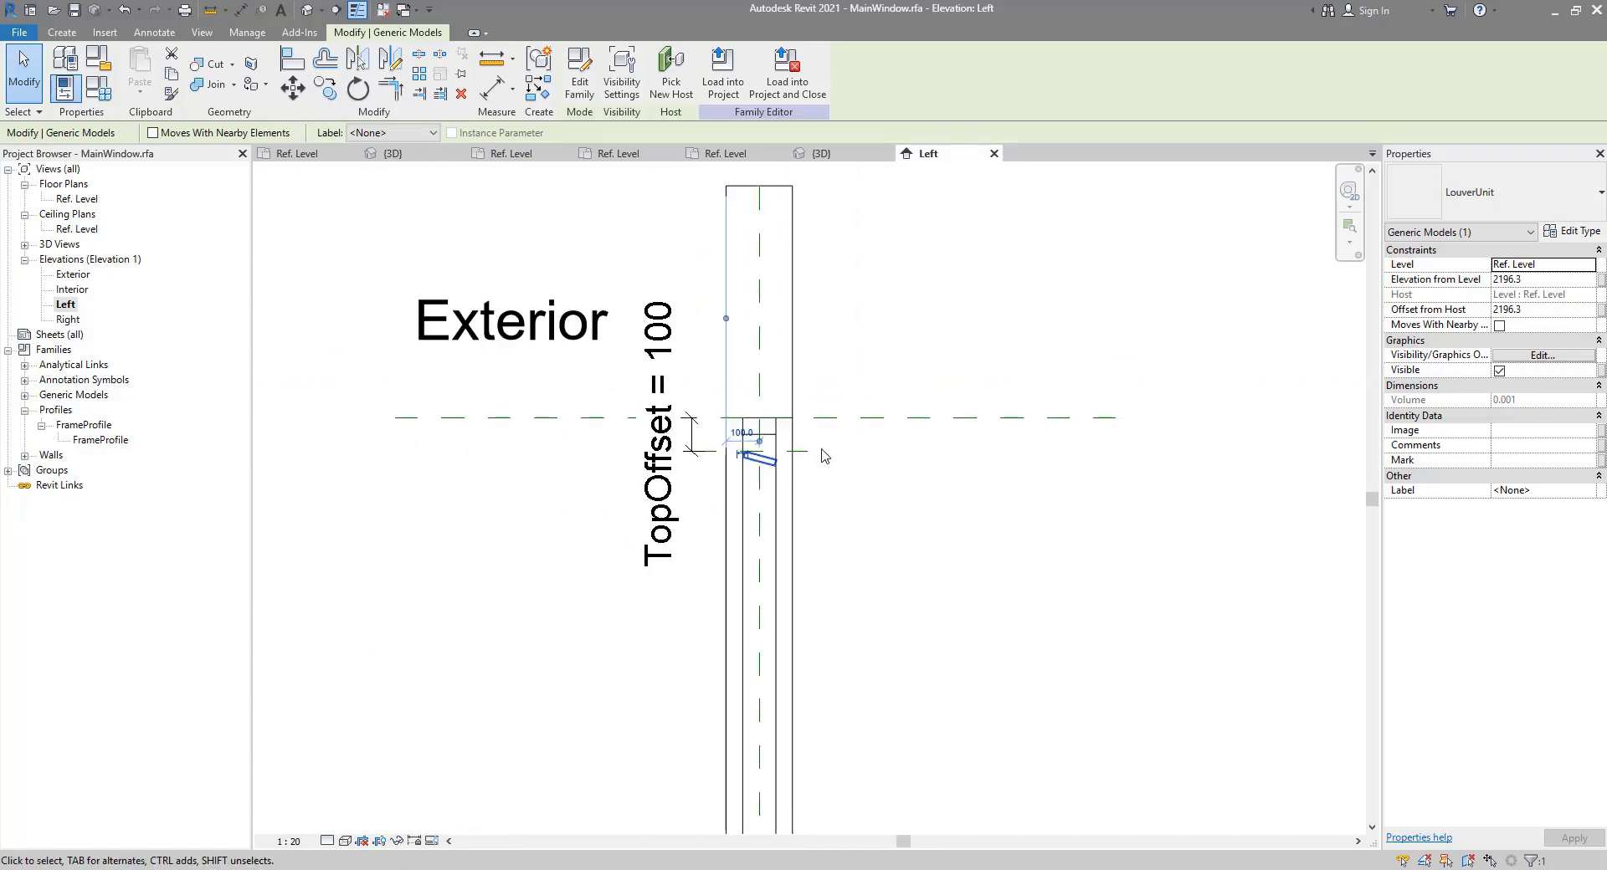
{"action": "left_click_drag", "start_coordinate": [1013, 395], "coordinate": [934, 787]}
{"action": "scroll", "coordinate": [804, 456], "scroll_direction": "up", "scroll_amount": 2}
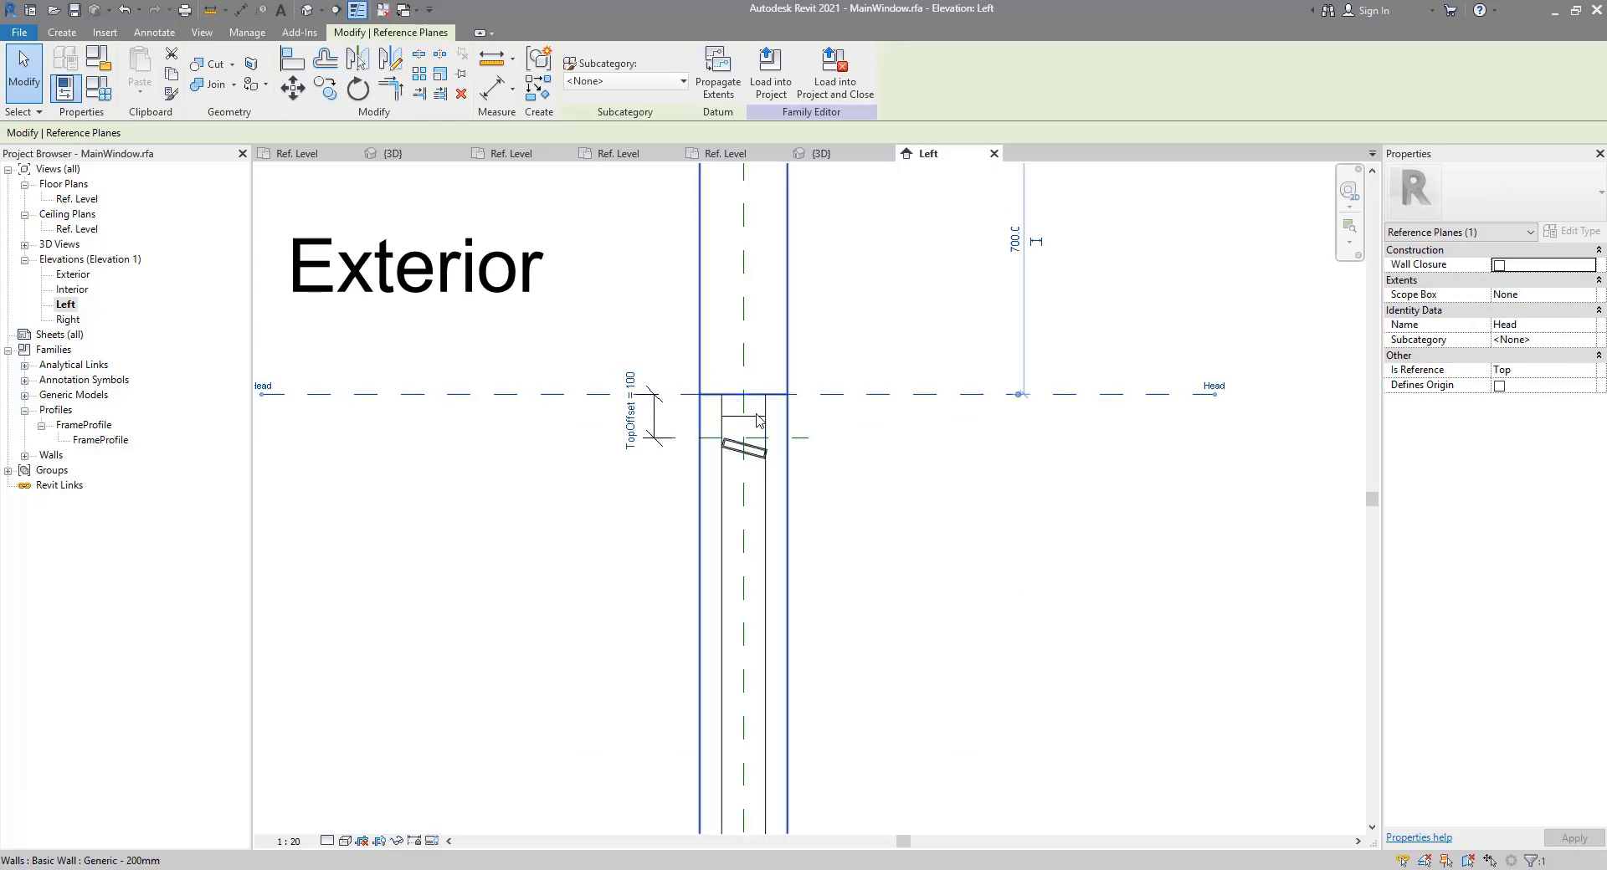
{"action": "middle_click_drag", "start_coordinate": [862, 431], "coordinate": [692, 430]}
{"action": "scroll", "coordinate": [692, 431], "scroll_direction": "up", "scroll_amount": 1}
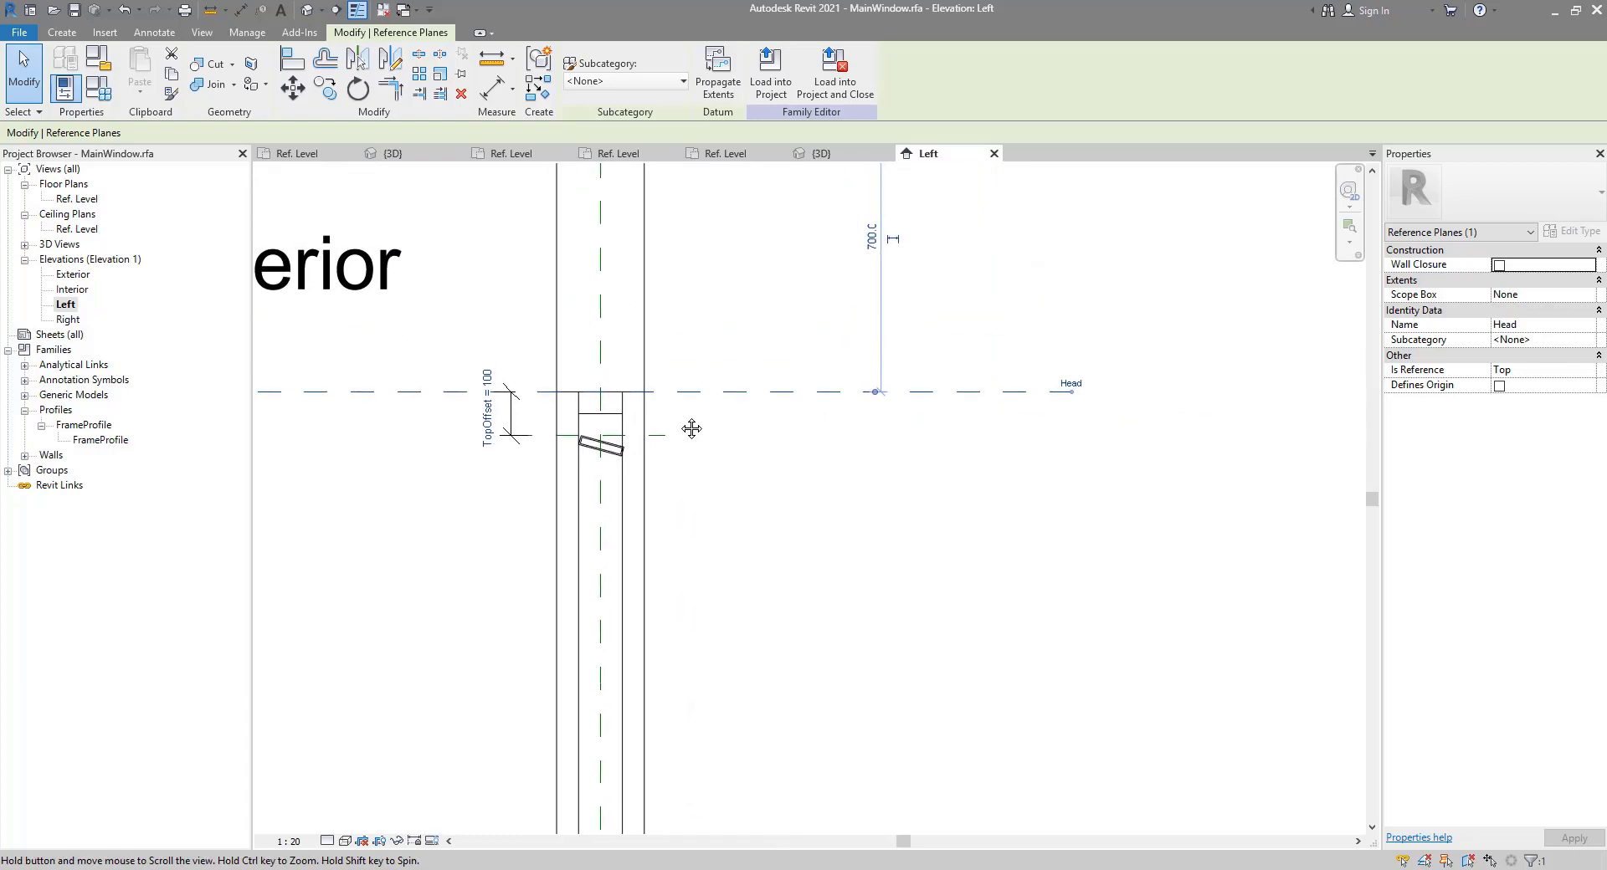
{"action": "scroll", "coordinate": [682, 411], "scroll_direction": "up", "scroll_amount": 3}
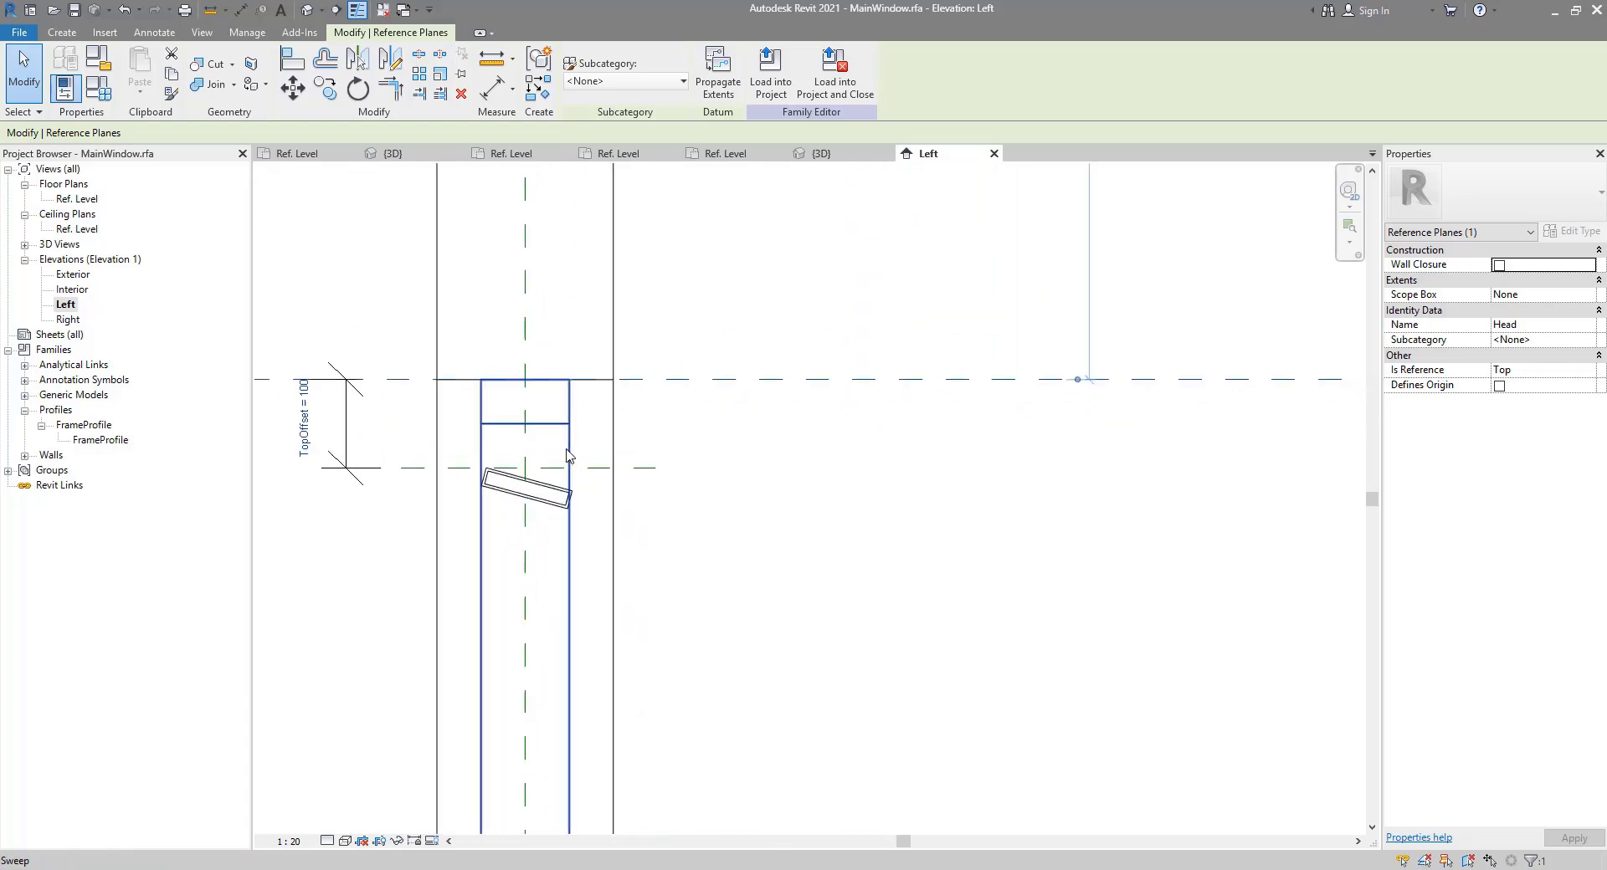
Step: Open the louver unit family for editing and inspect its horizontal reference plane in the Left elevation
{"action": "left_click", "coordinate": [543, 492]}
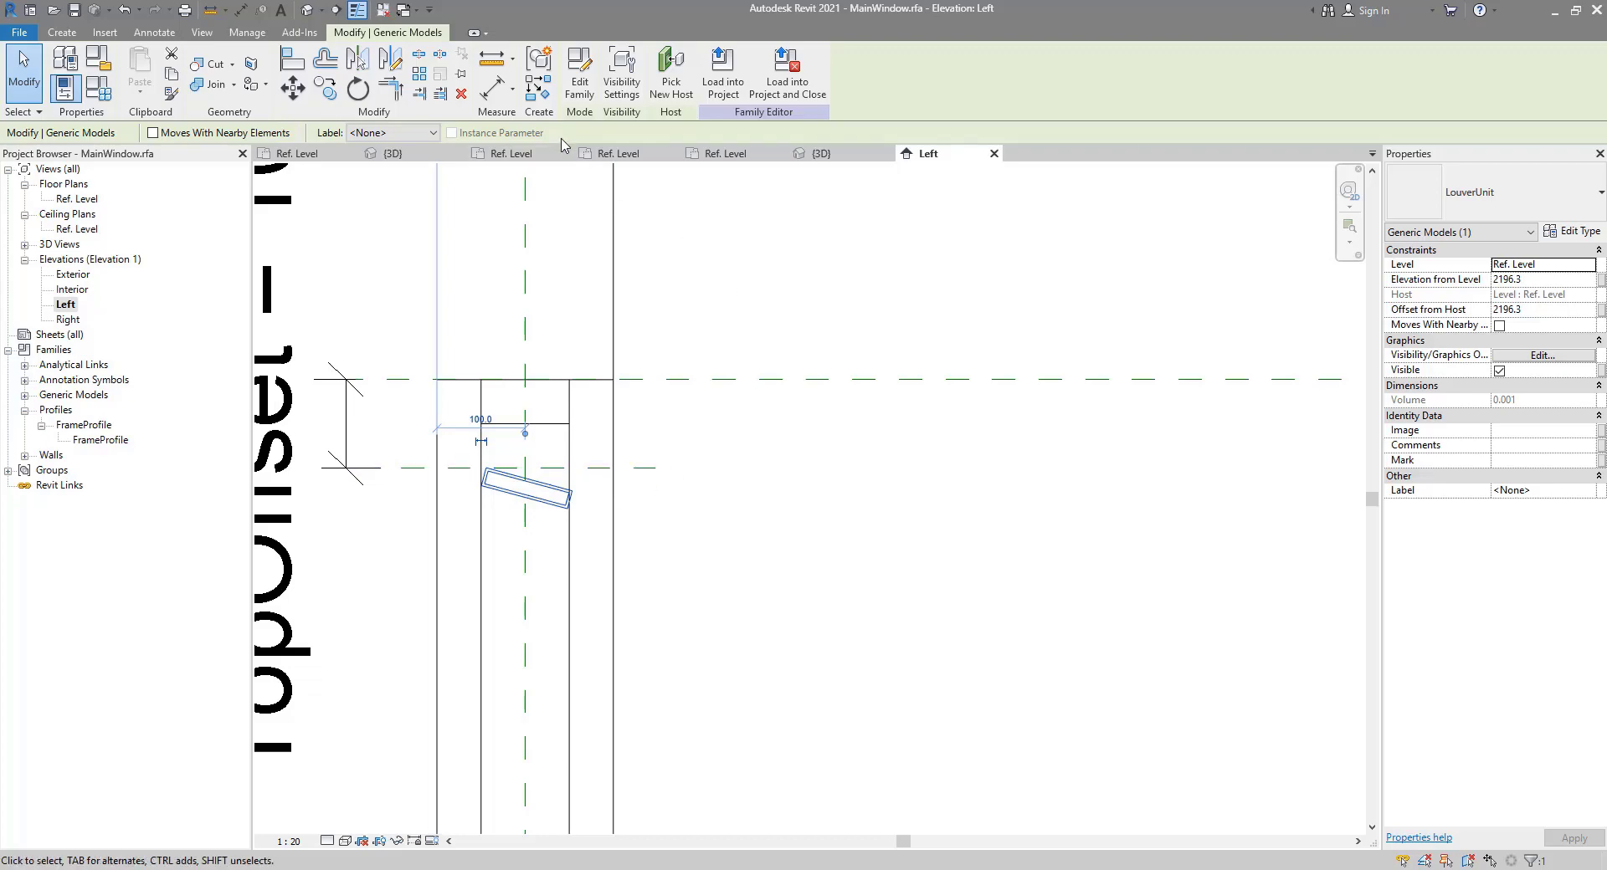
{"action": "left_click", "coordinate": [579, 69]}
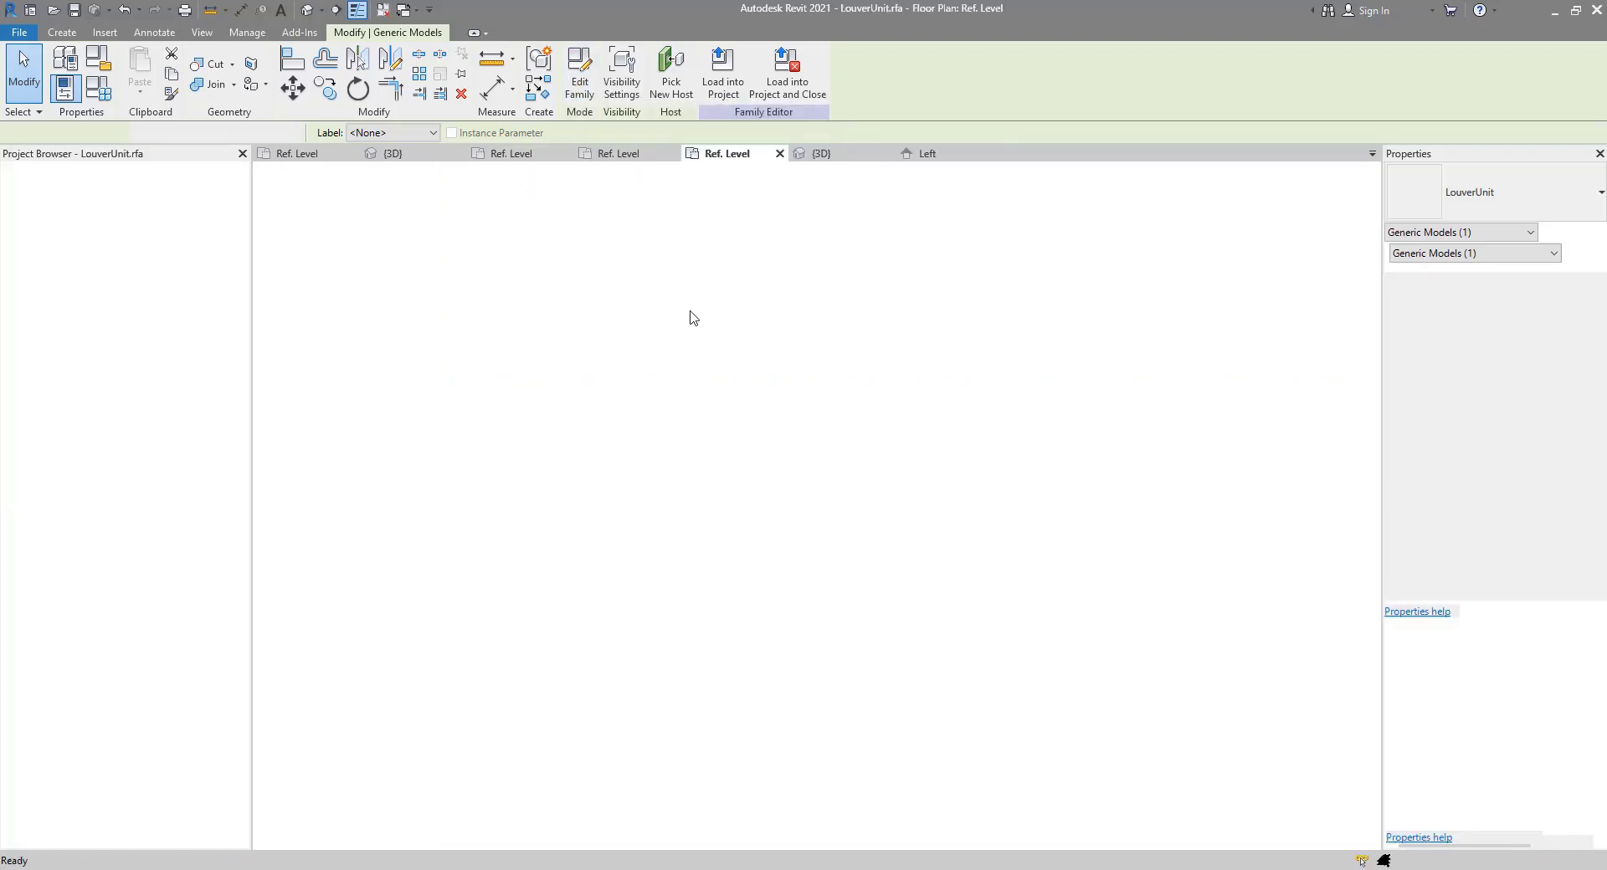
{"action": "double_click", "coordinate": [66, 334]}
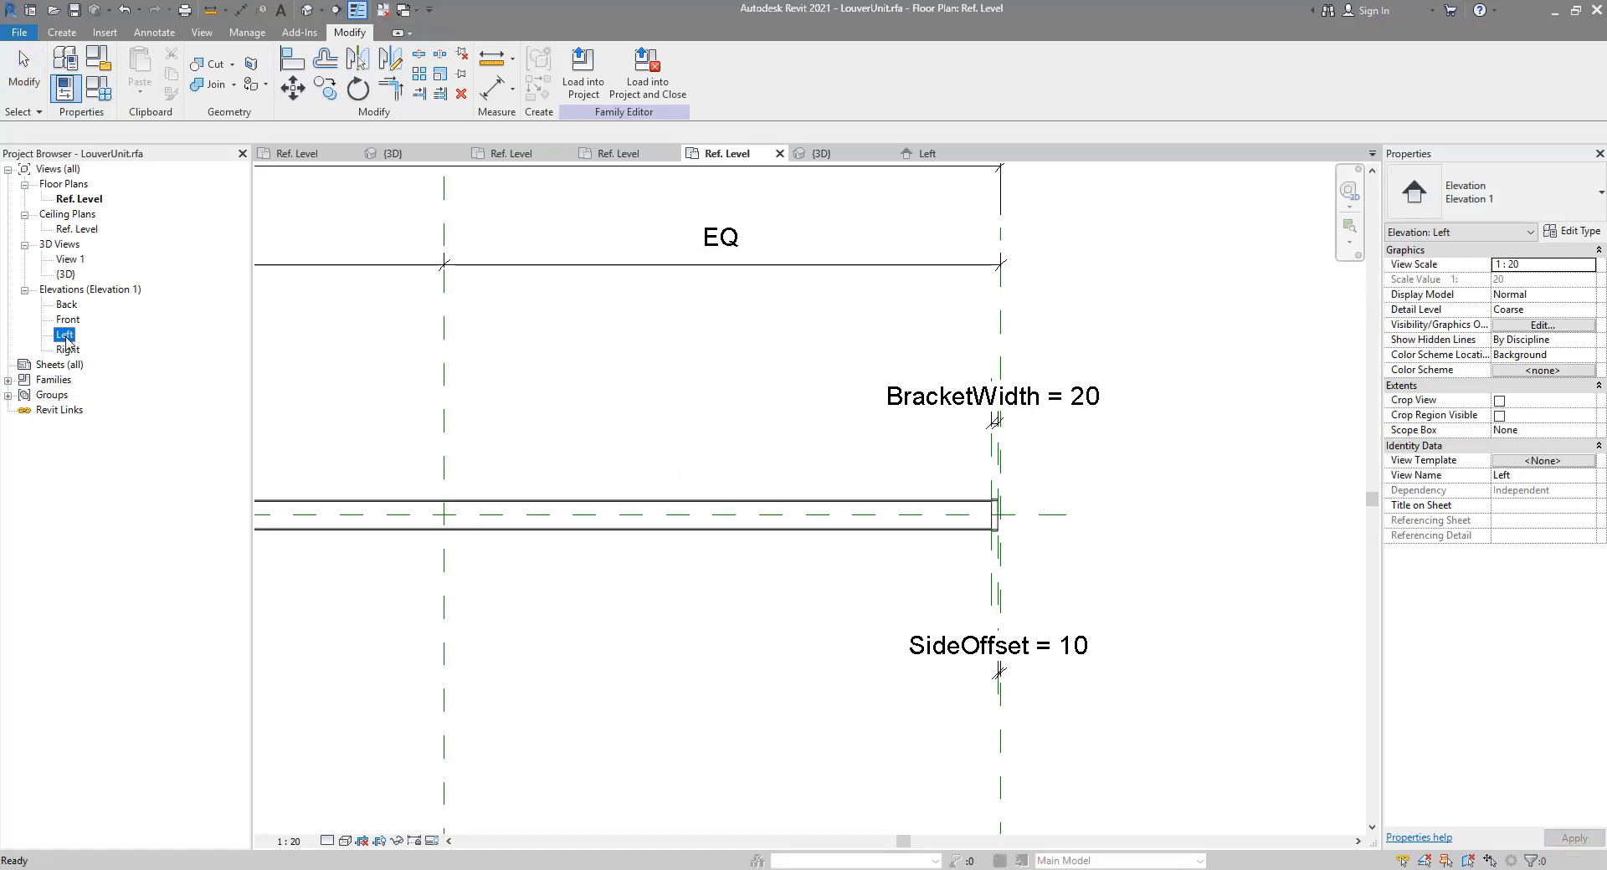
{"action": "scroll", "coordinate": [801, 652], "scroll_direction": "up", "scroll_amount": 3}
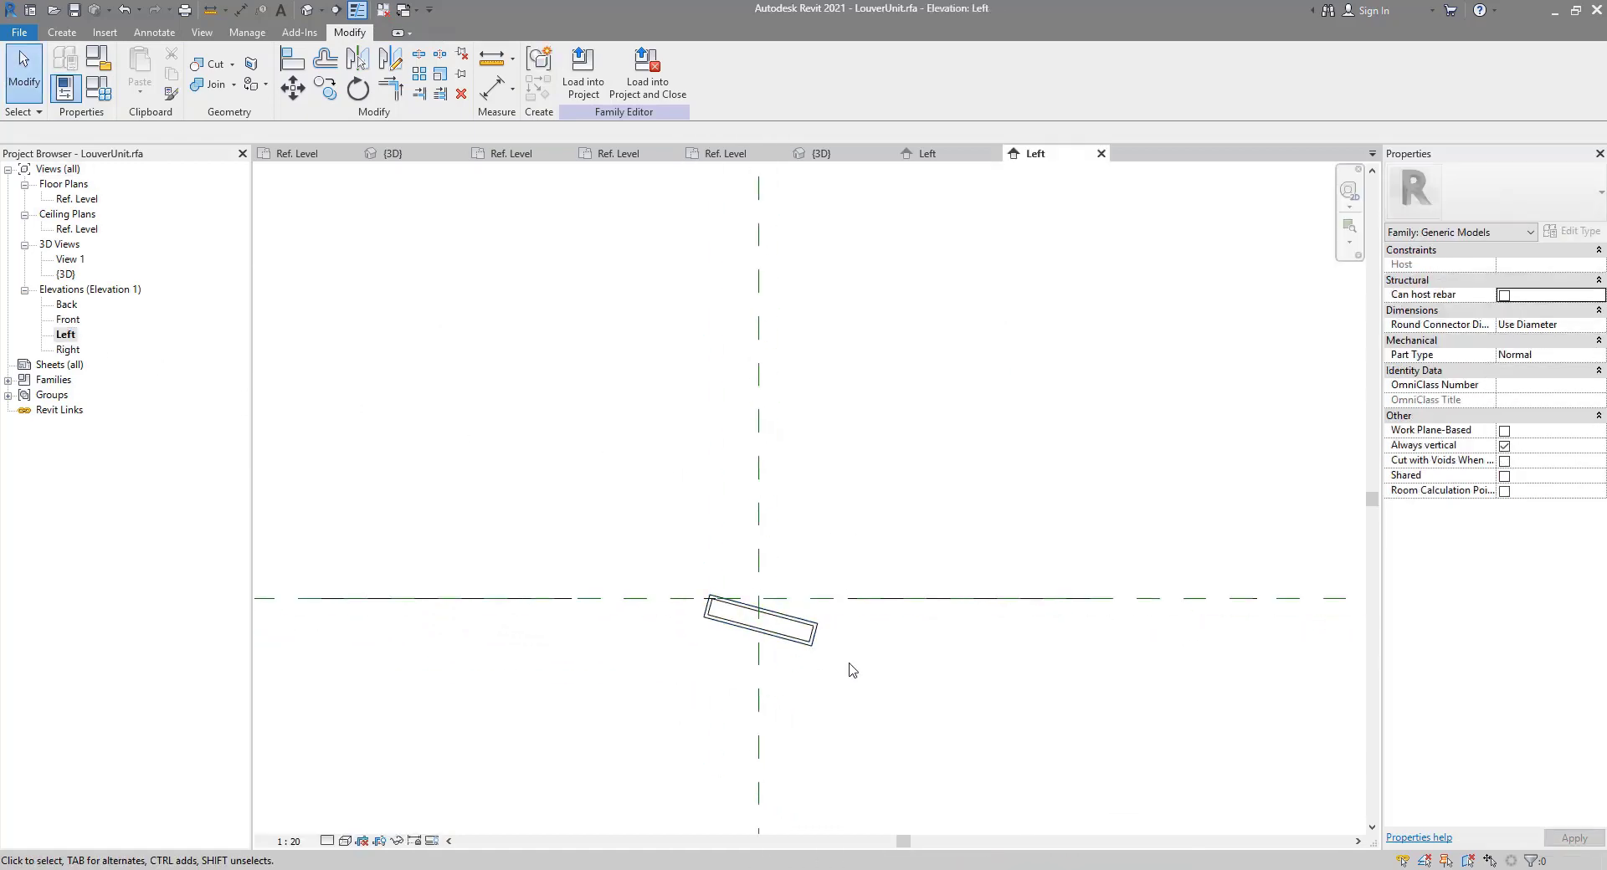
{"action": "scroll", "coordinate": [849, 668], "scroll_direction": "up", "scroll_amount": 5}
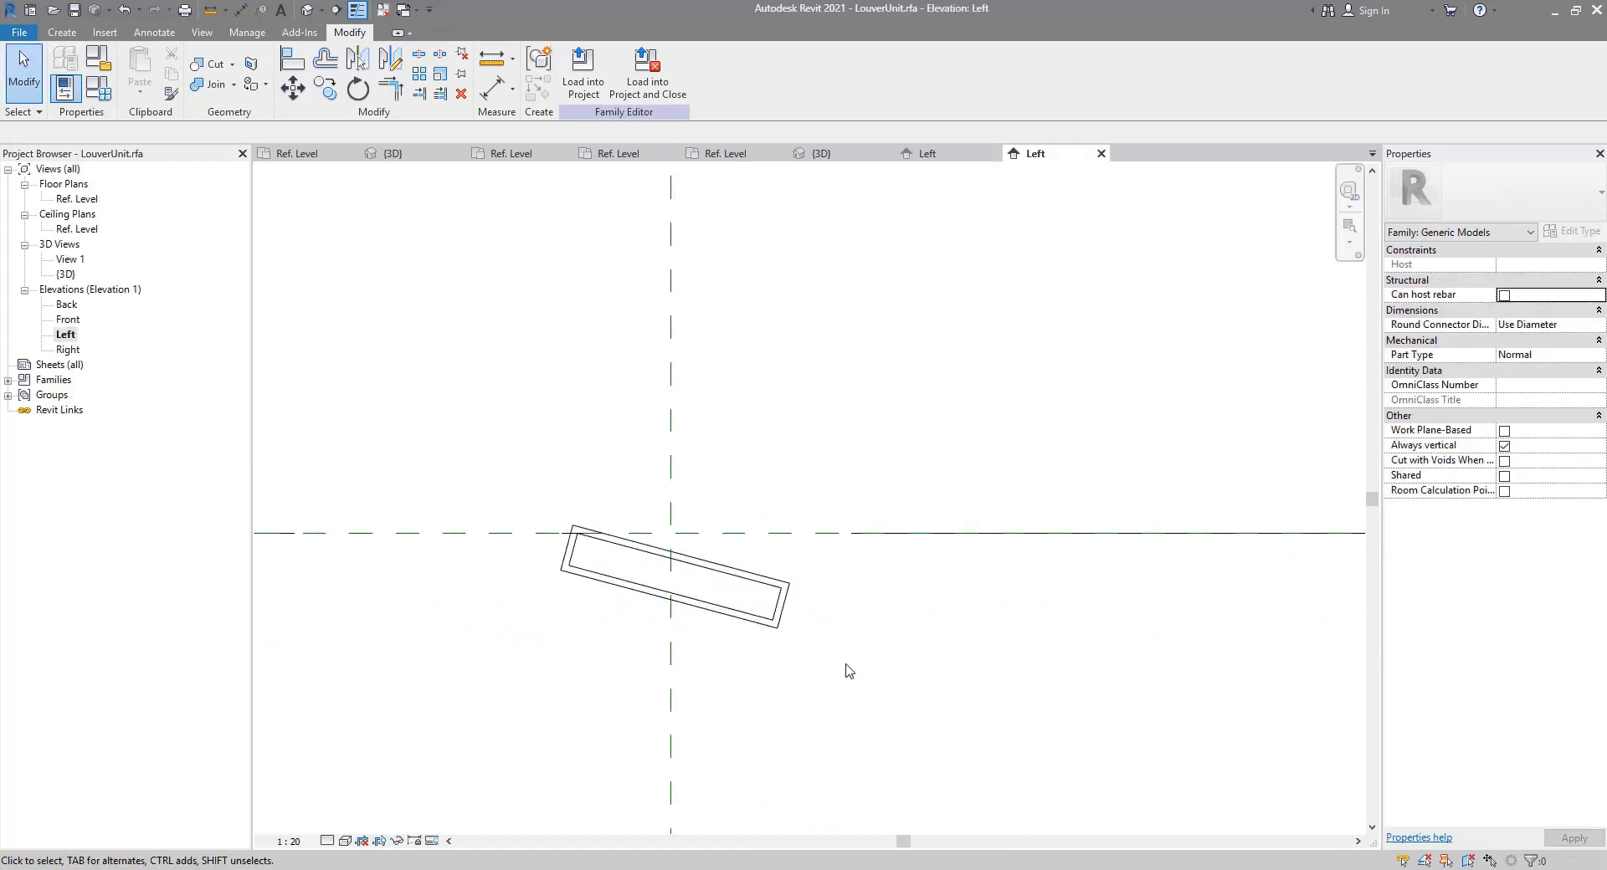
{"action": "left_click", "coordinate": [775, 534]}
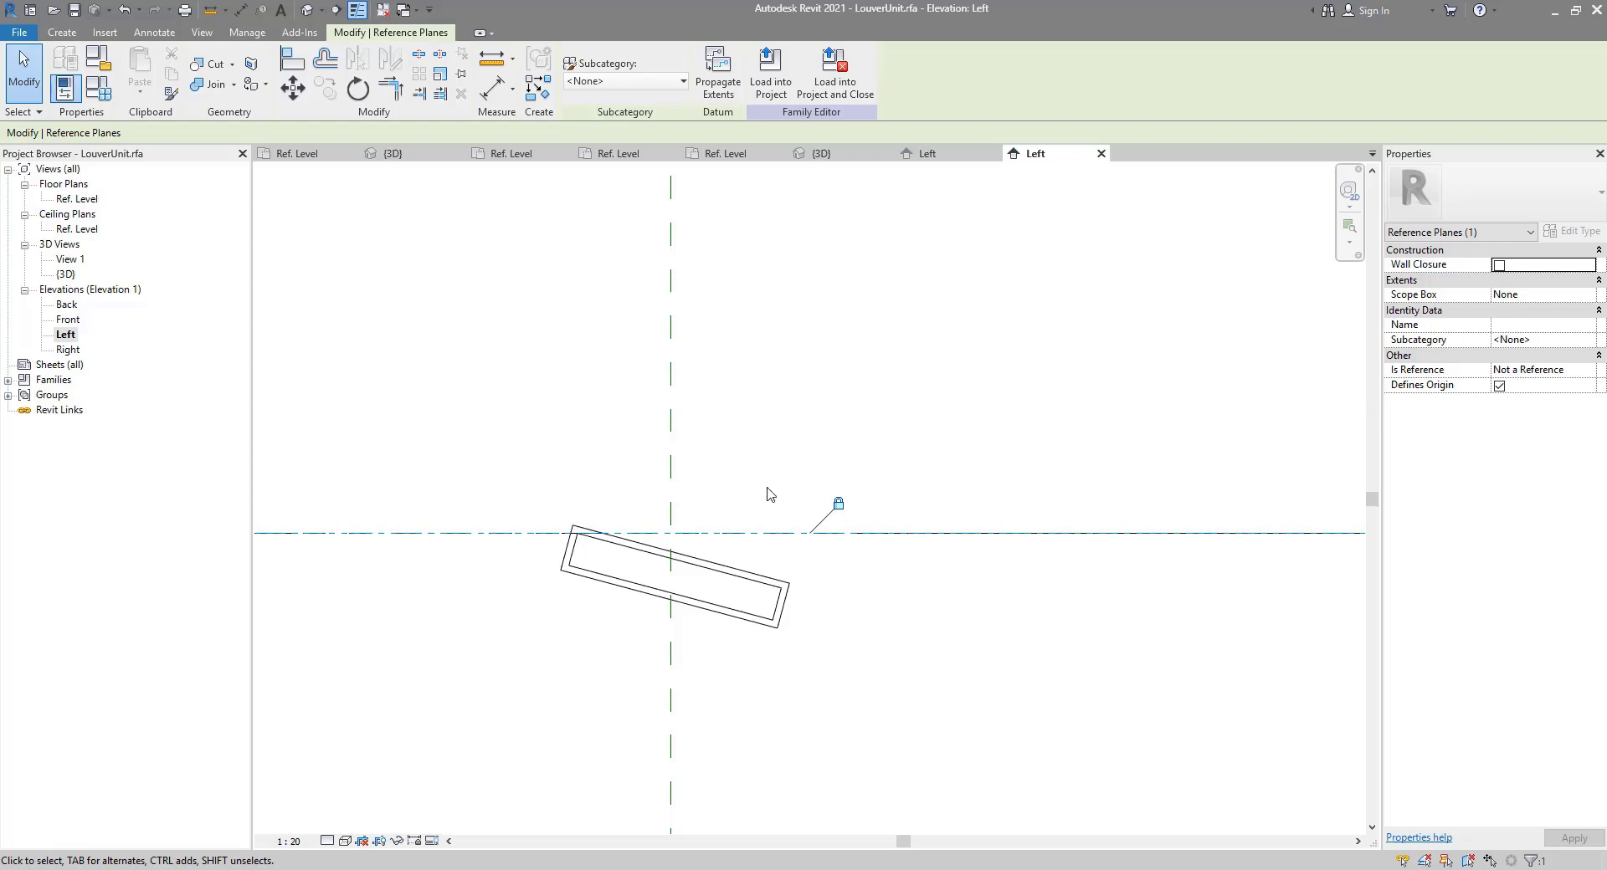
Step: Close the inactive views and return to the Left elevation of MainWindow.rfa
{"action": "left_click", "coordinate": [382, 9]}
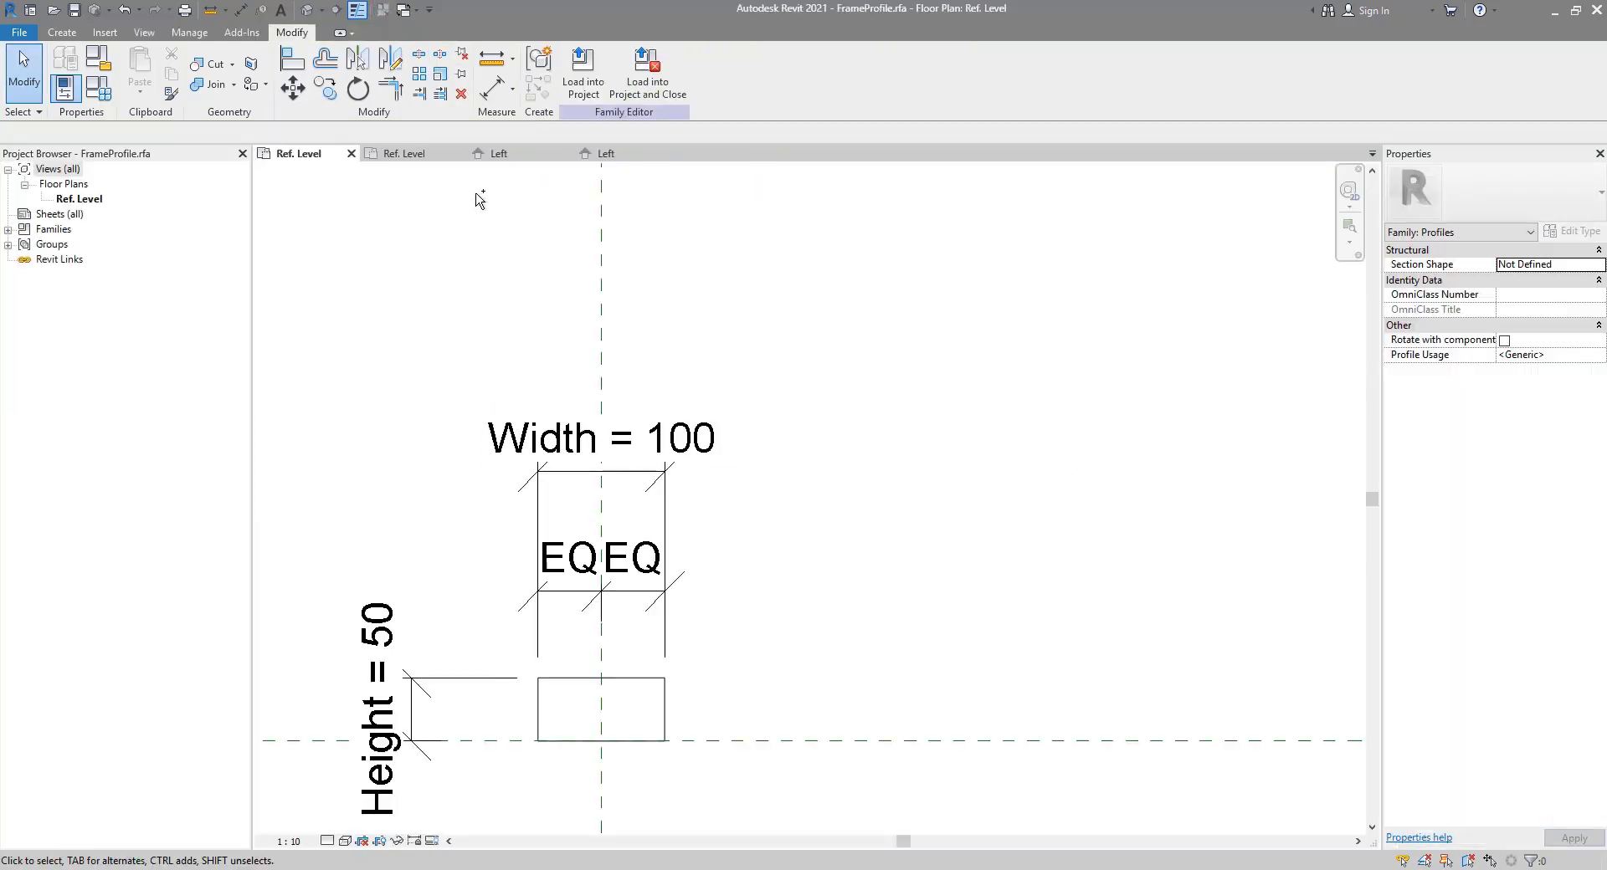
{"action": "left_click", "coordinate": [495, 153]}
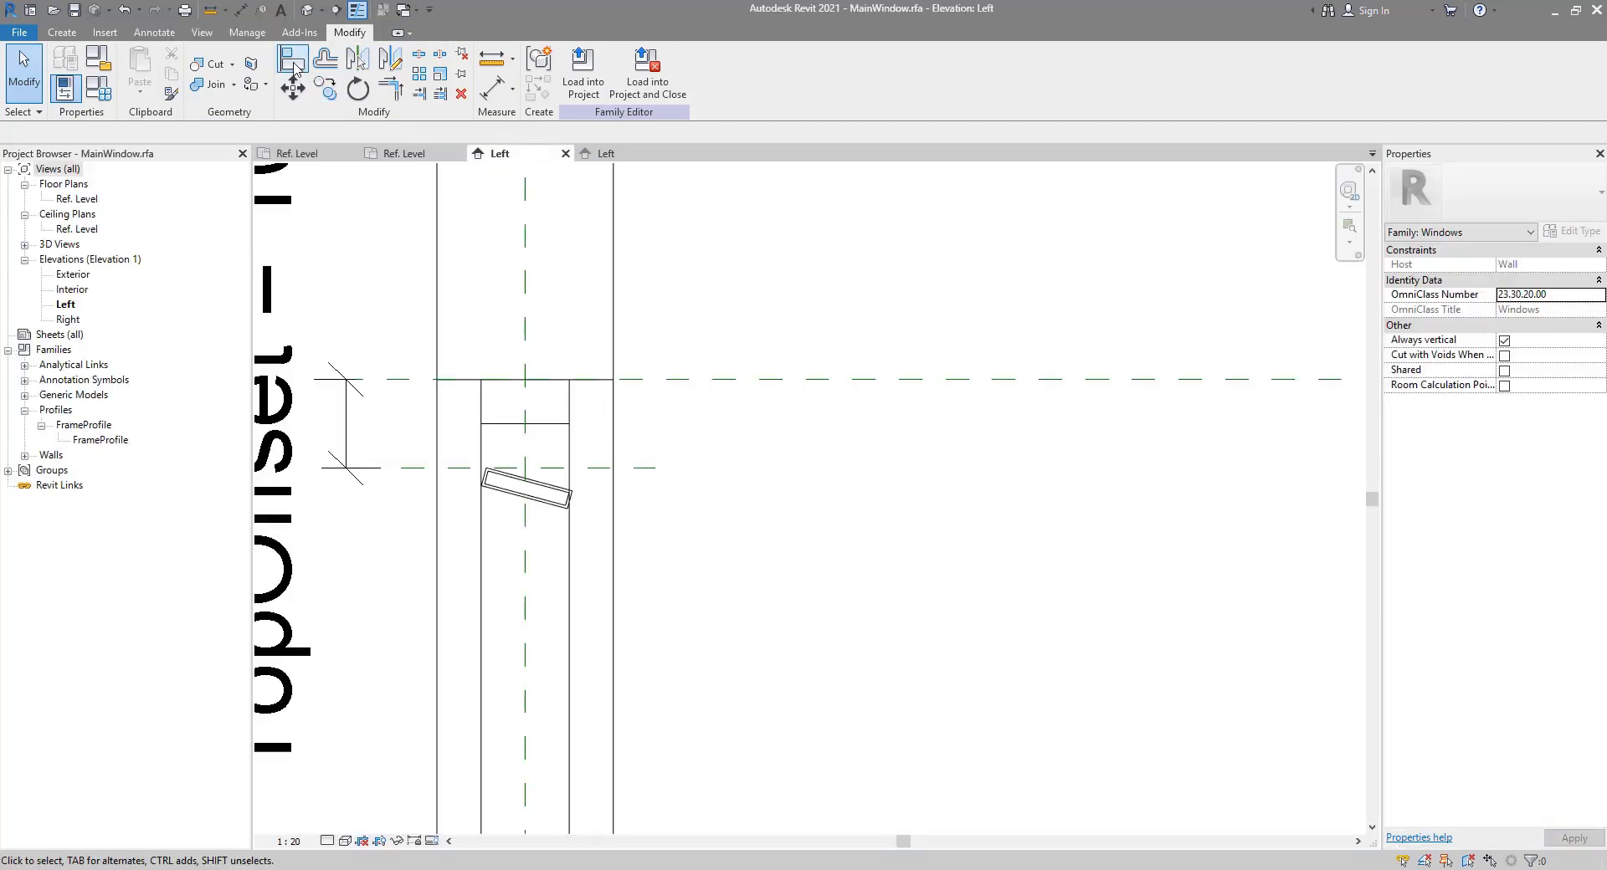
{"action": "left_click", "coordinate": [294, 65]}
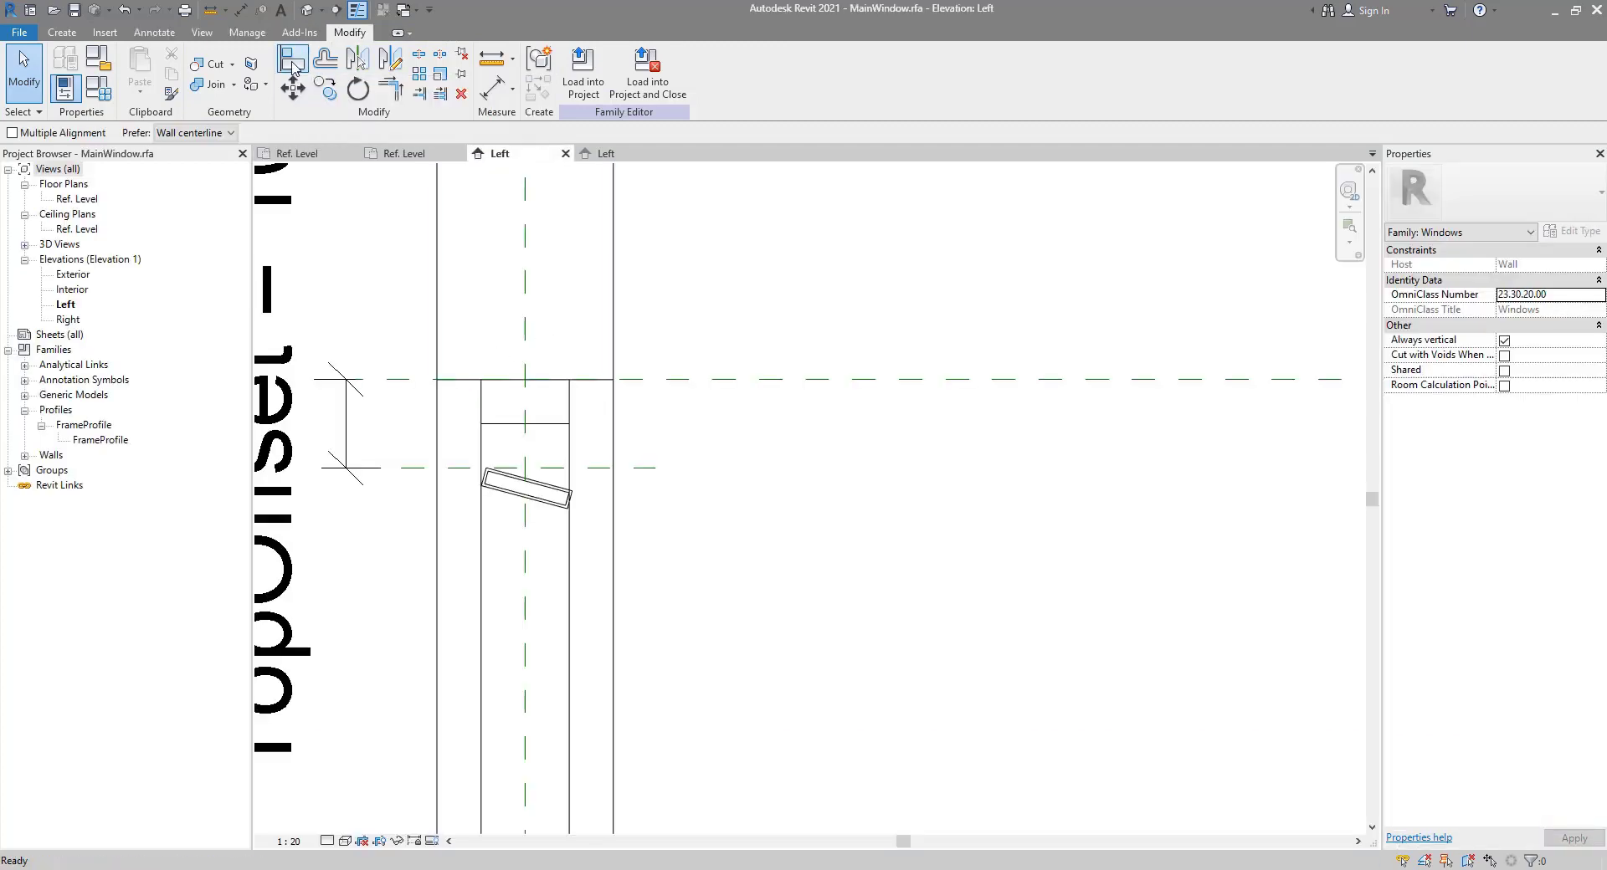
{"action": "left_click", "coordinate": [606, 478]}
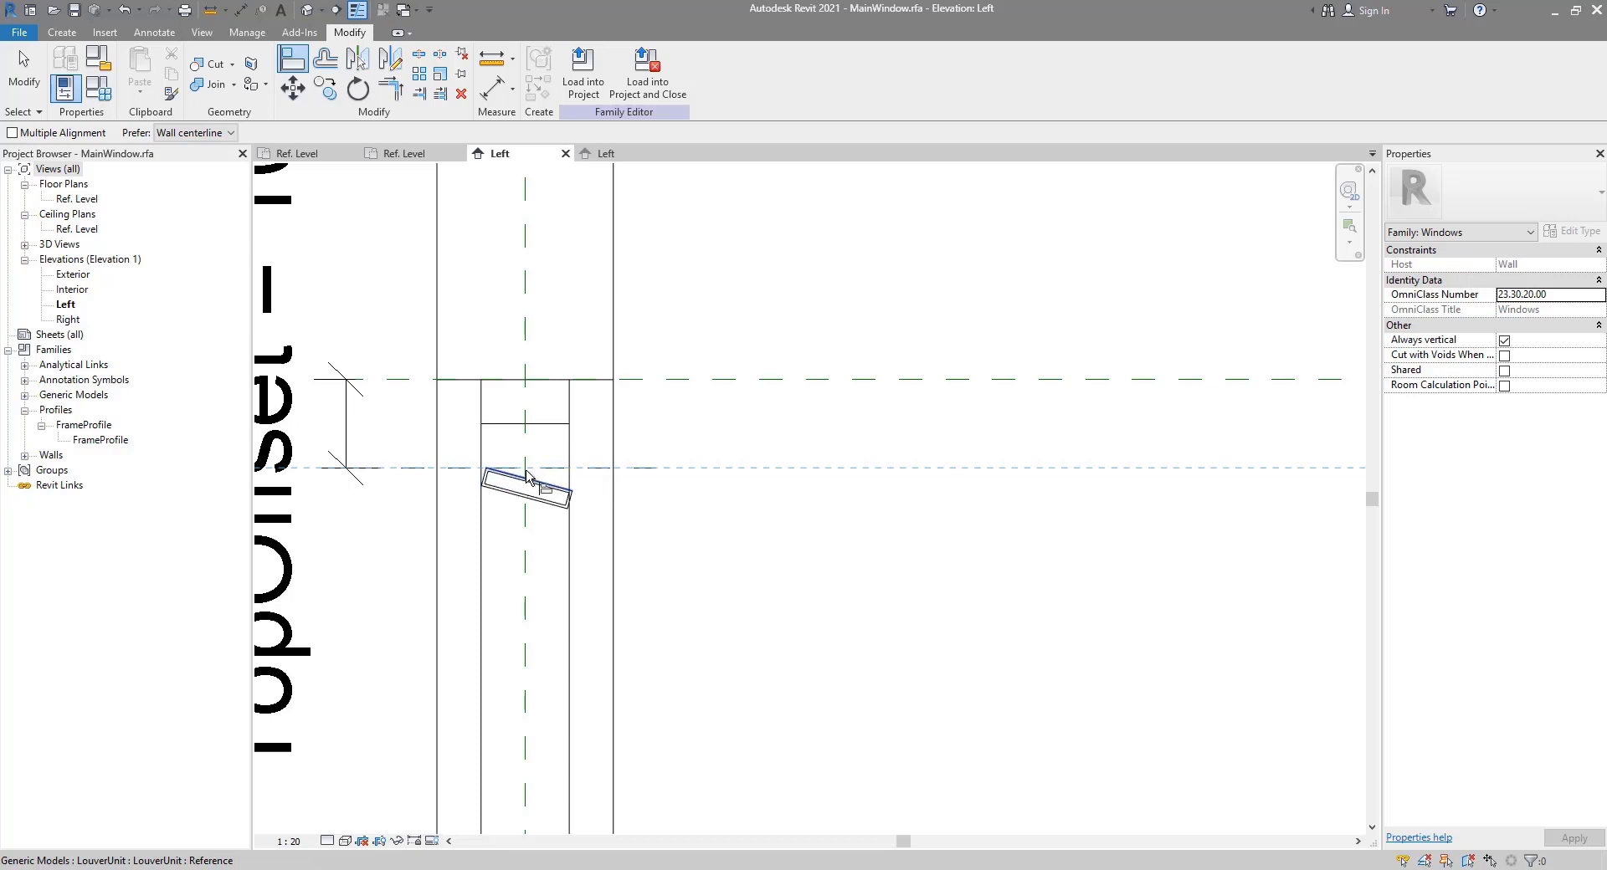
{"action": "scroll", "coordinate": [502, 479], "scroll_direction": "up", "scroll_amount": 3}
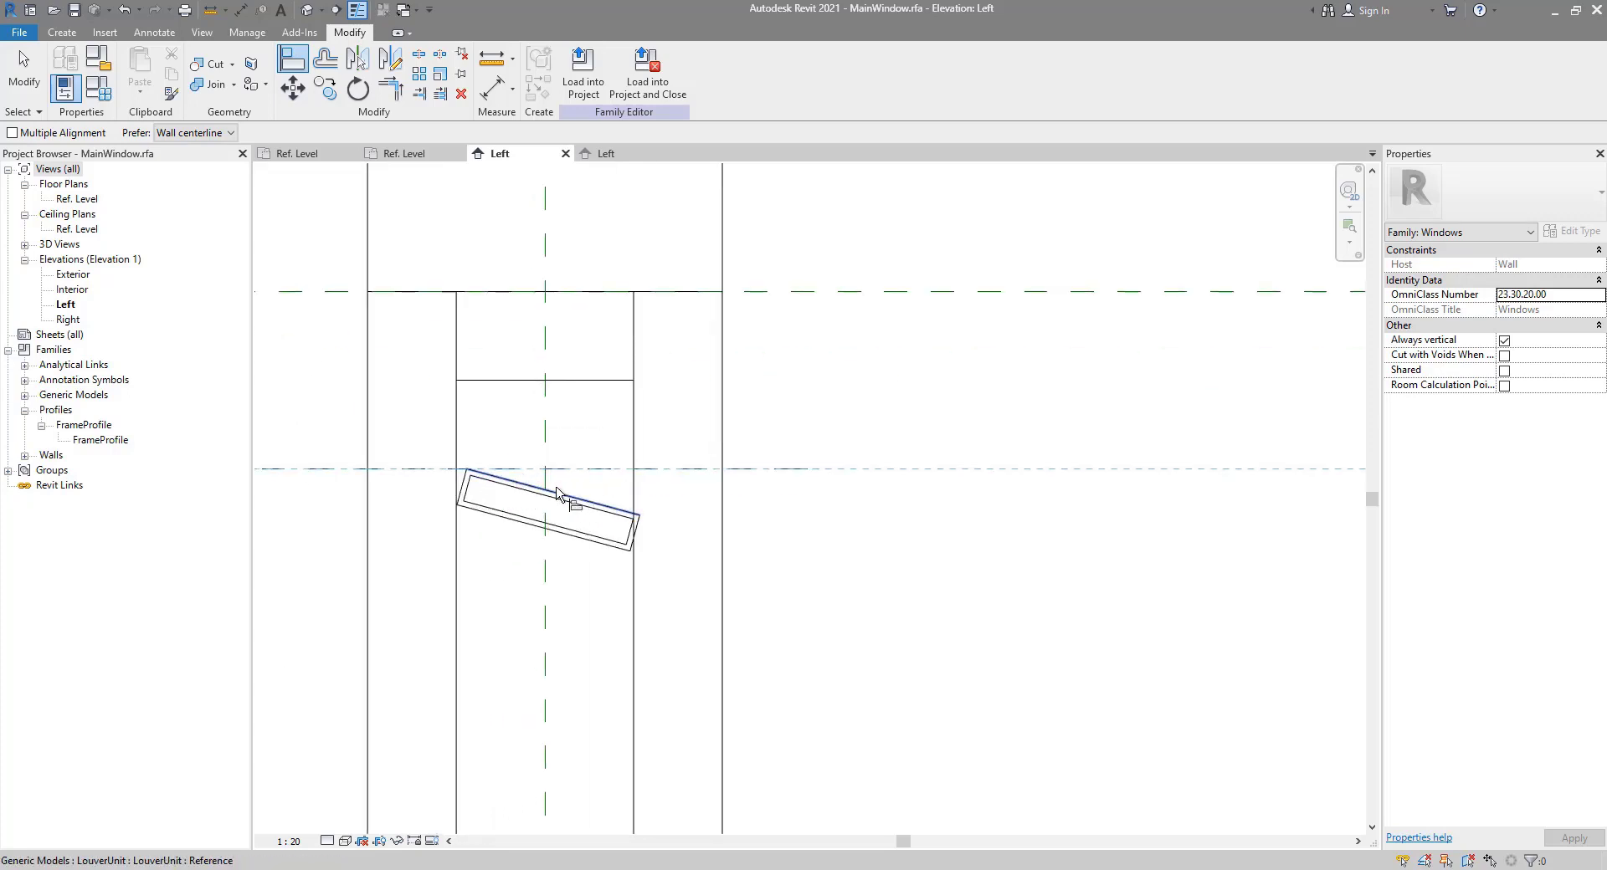
{"action": "key", "text": "Escape"}
{"action": "key", "text": "Escape"}
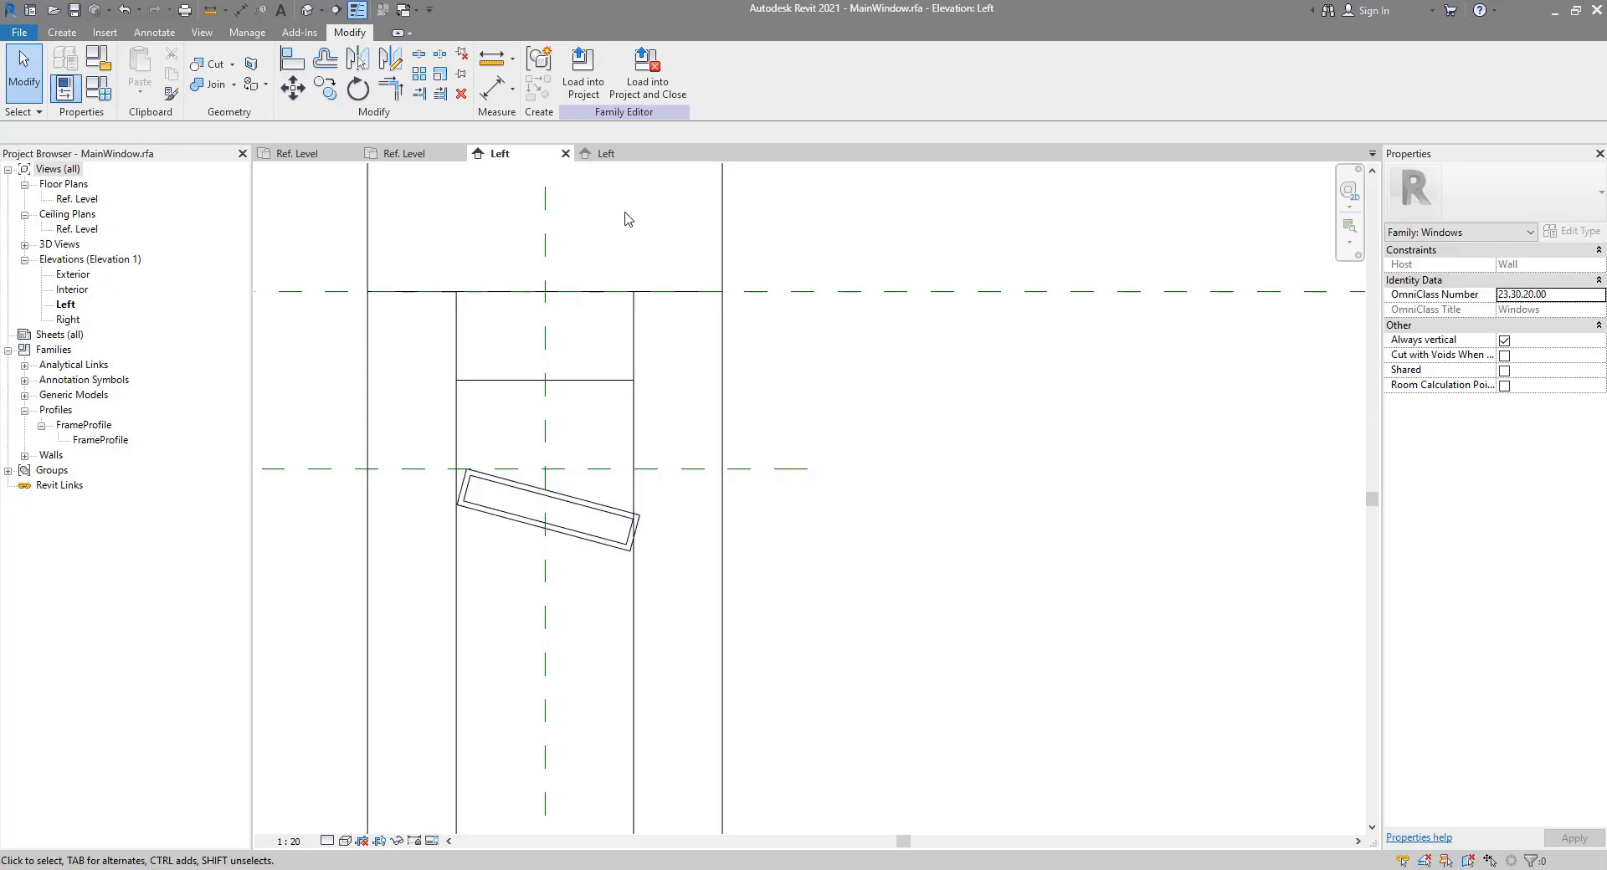
Step: In the louver unit family's Left elevation, set the horizontal reference plane's Is Reference property to Strong Reference
{"action": "left_click", "coordinate": [577, 501]}
{"action": "left_click", "coordinate": [611, 153]}
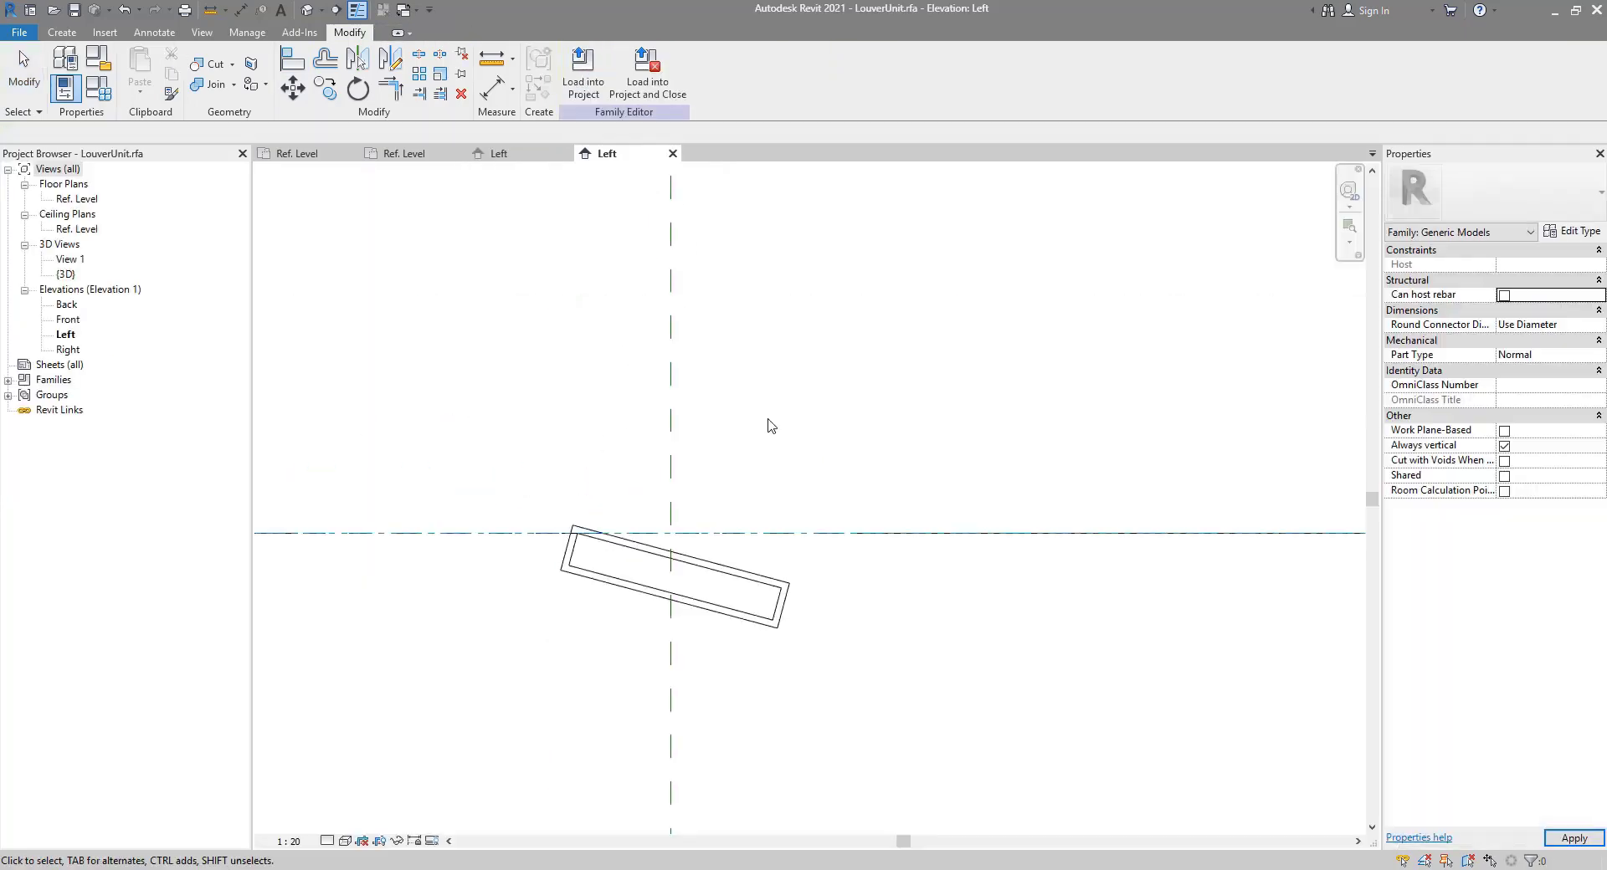
{"action": "left_click", "coordinate": [732, 534]}
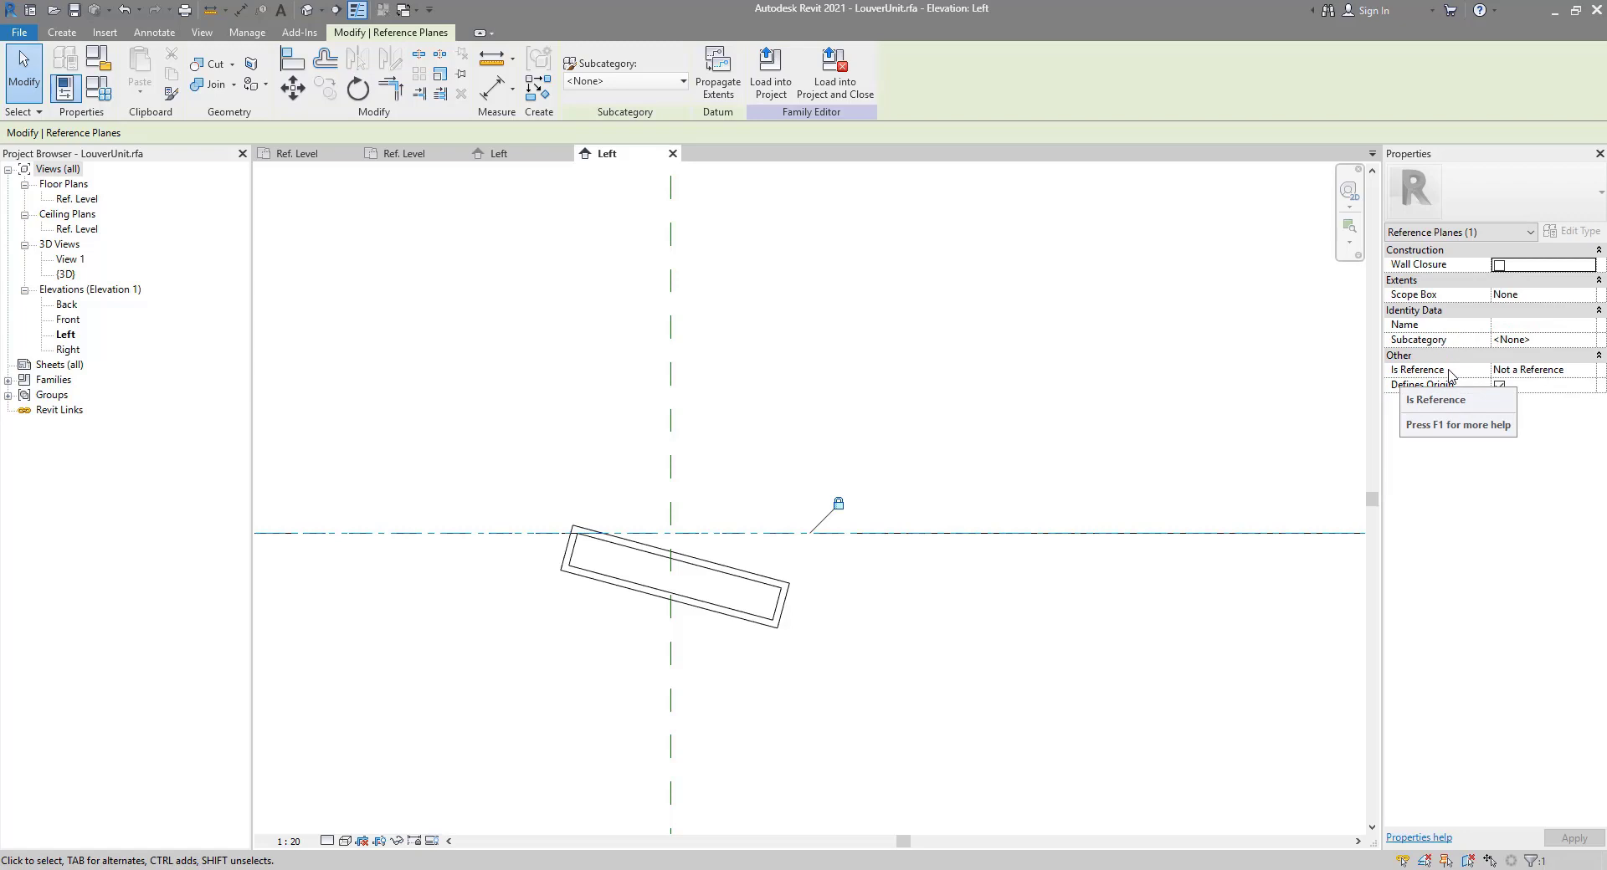
{"action": "left_click", "coordinate": [1543, 370]}
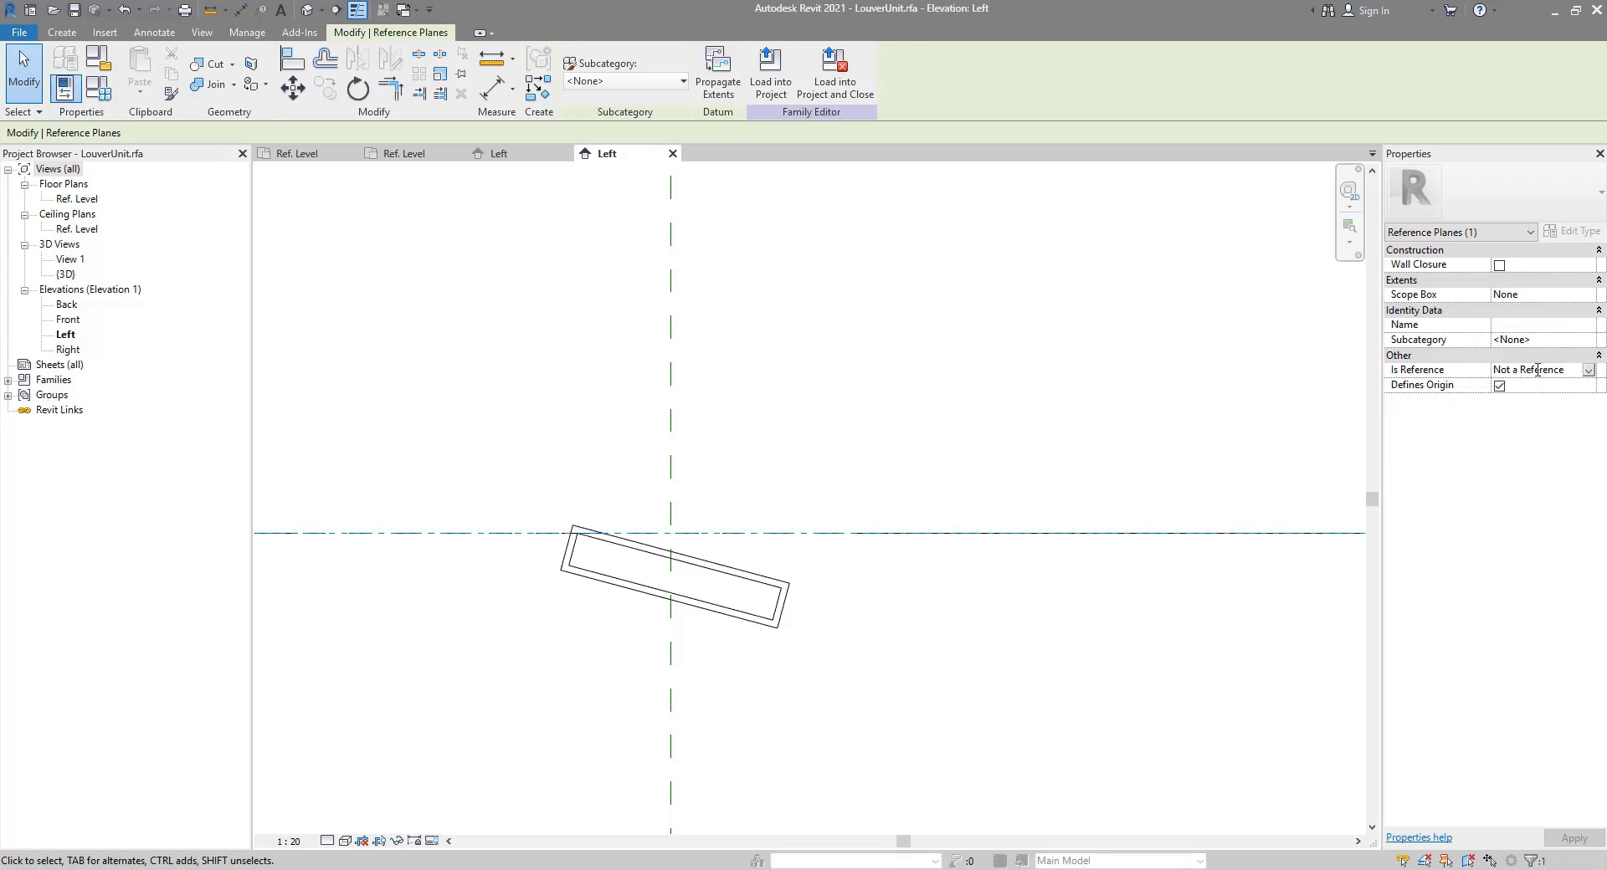
{"action": "left_click", "coordinate": [1588, 371]}
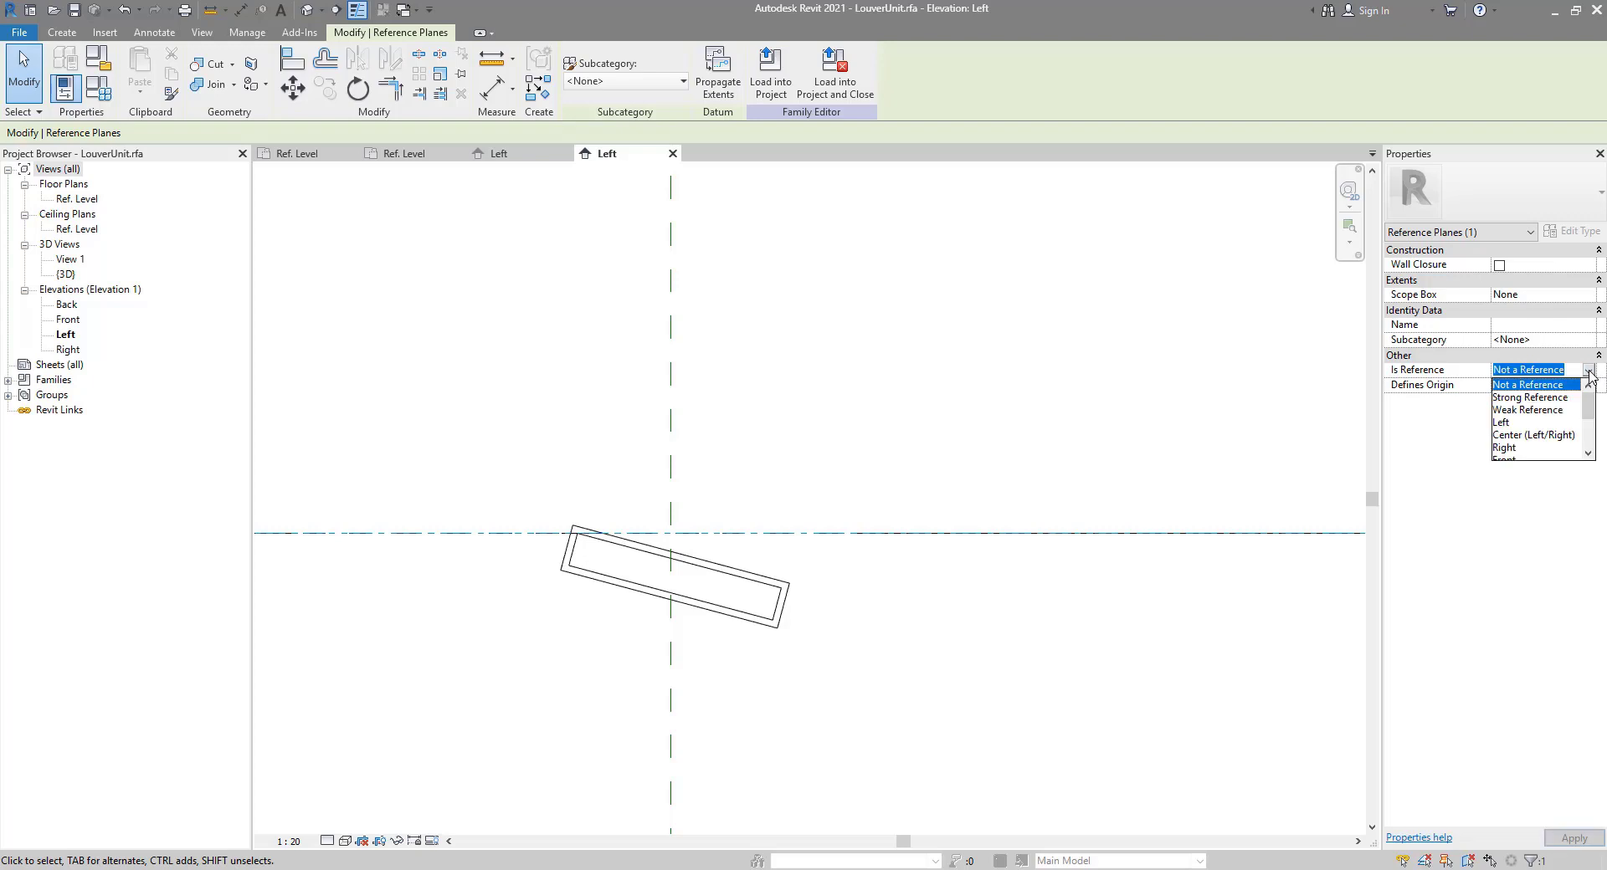
{"action": "left_click", "coordinate": [1527, 399]}
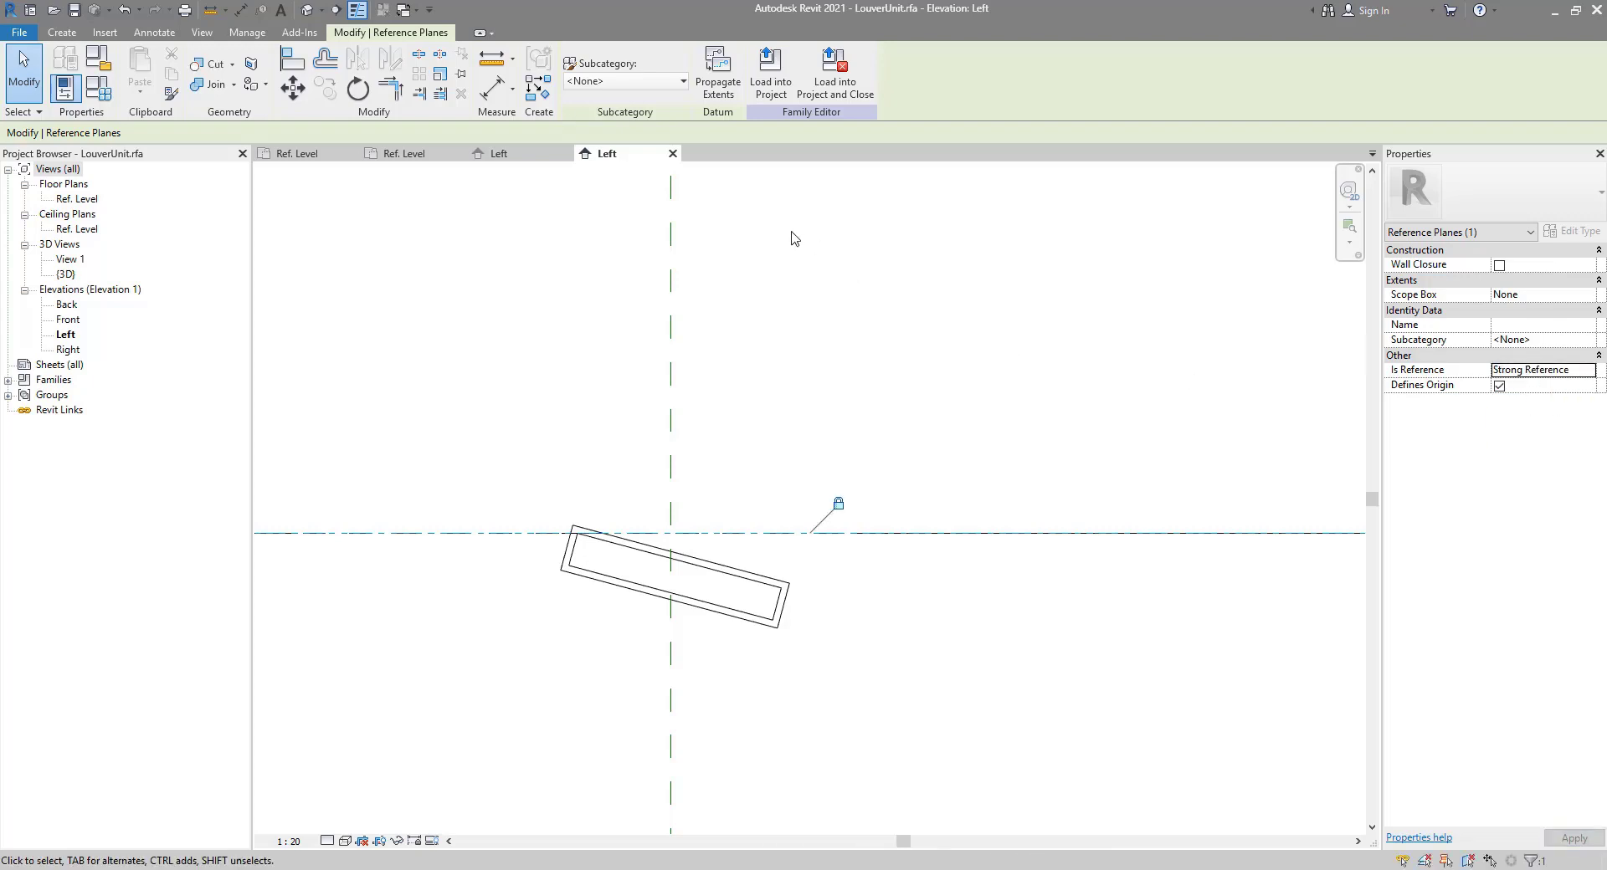
Step: Reload the updated louver unit family into MainWindow.rfa
{"action": "left_click", "coordinate": [770, 71]}
{"action": "left_click", "coordinate": [844, 554]}
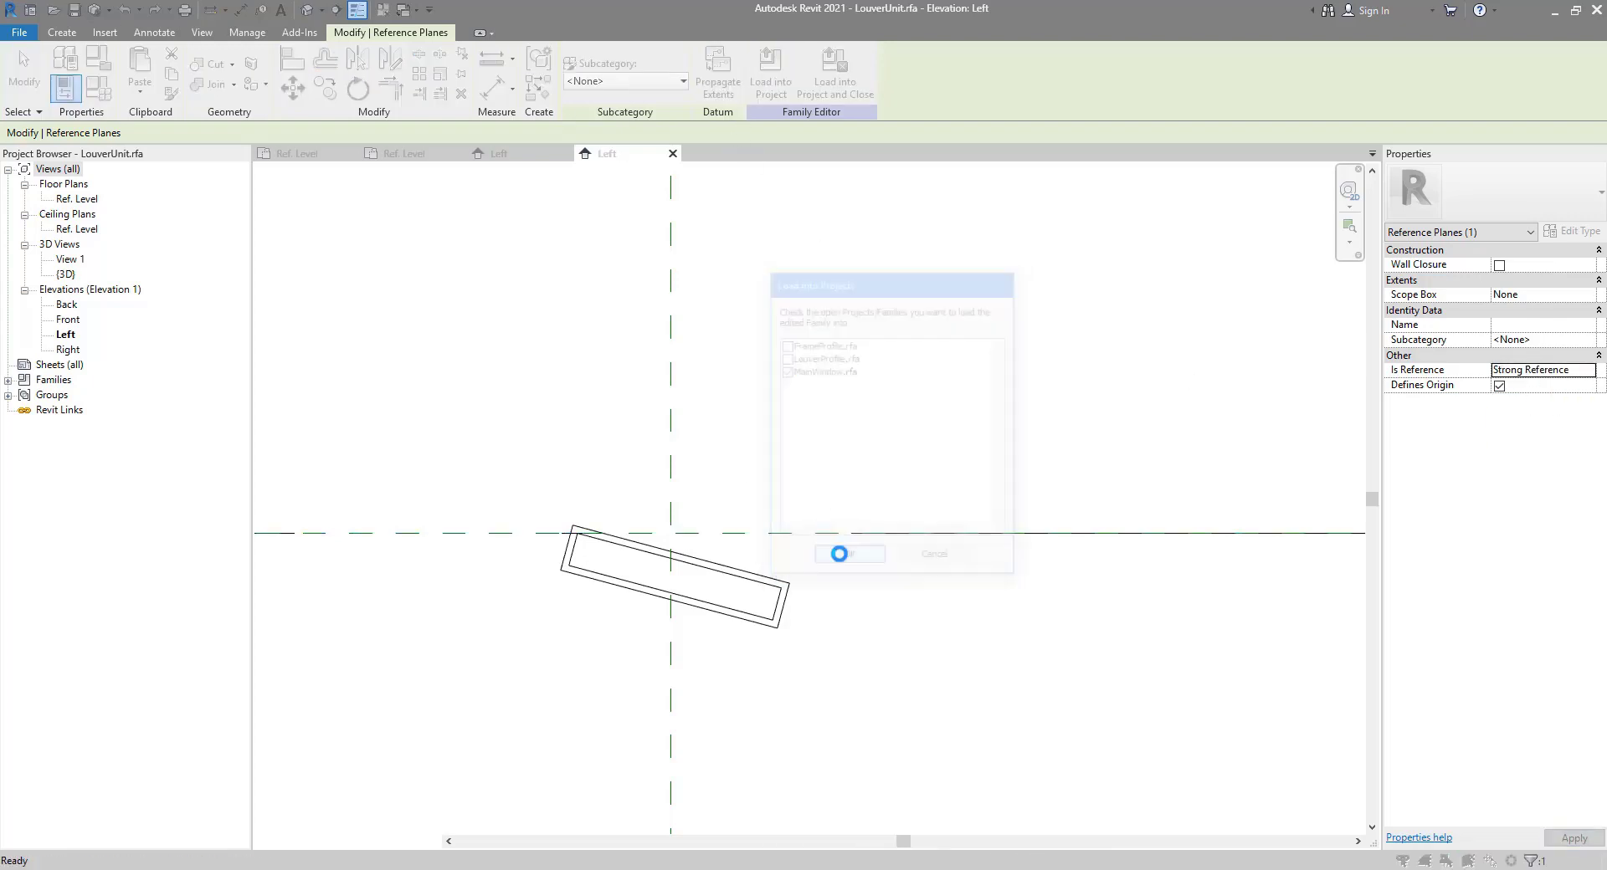
{"action": "left_click", "coordinate": [791, 407]}
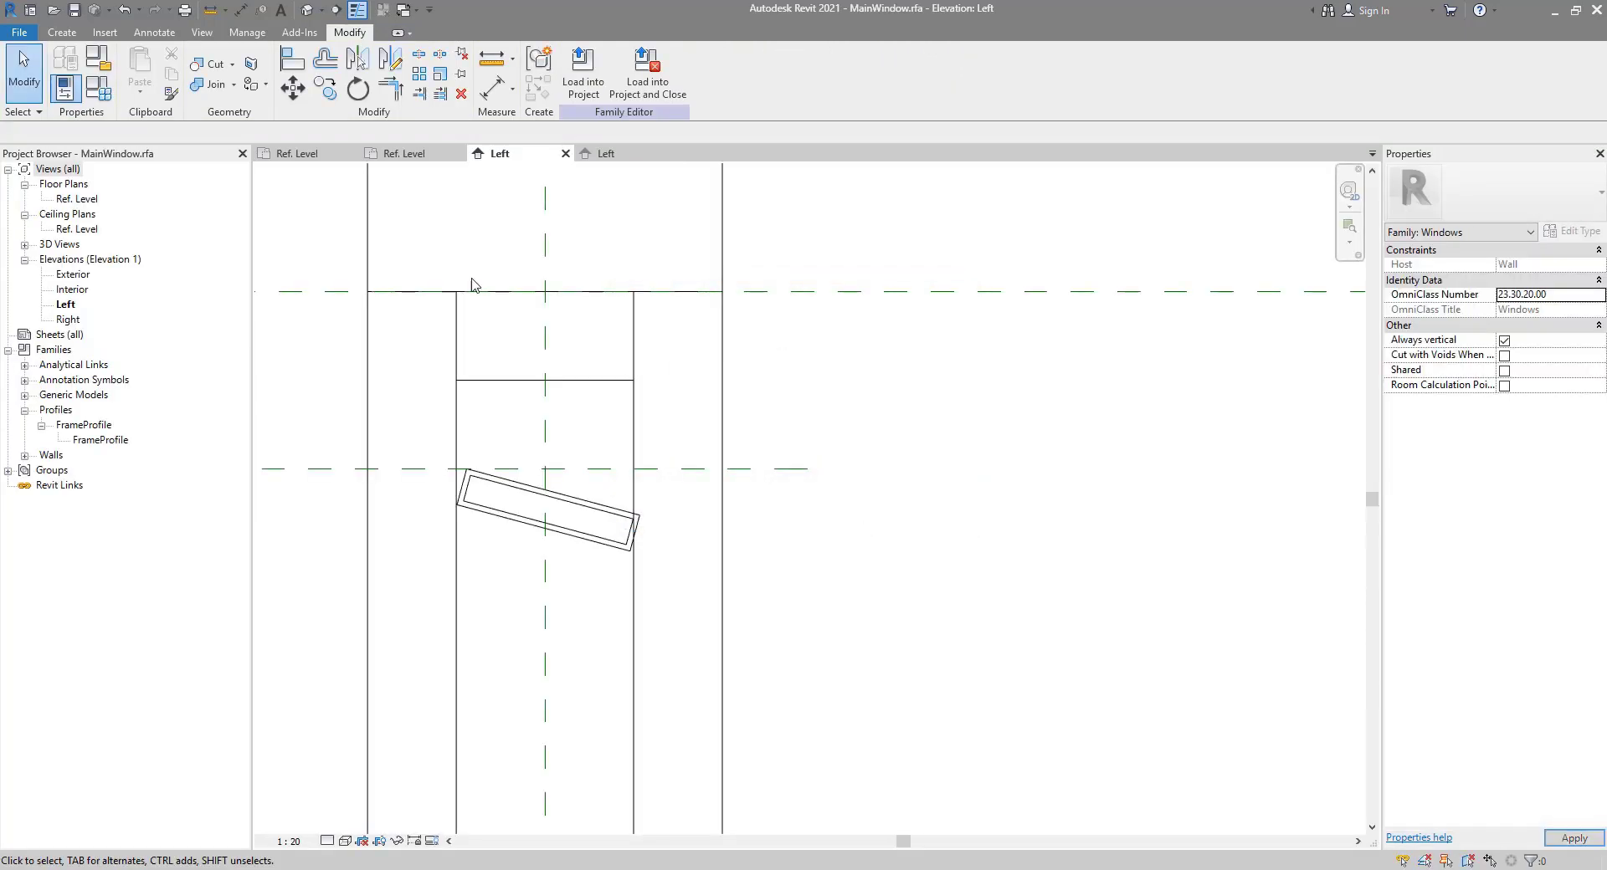
Step: Align the louver unit's horizontal strong reference to the TopOffset reference plane and lock the alignment
{"action": "key", "text": "a"}
{"action": "key", "text": "l"}
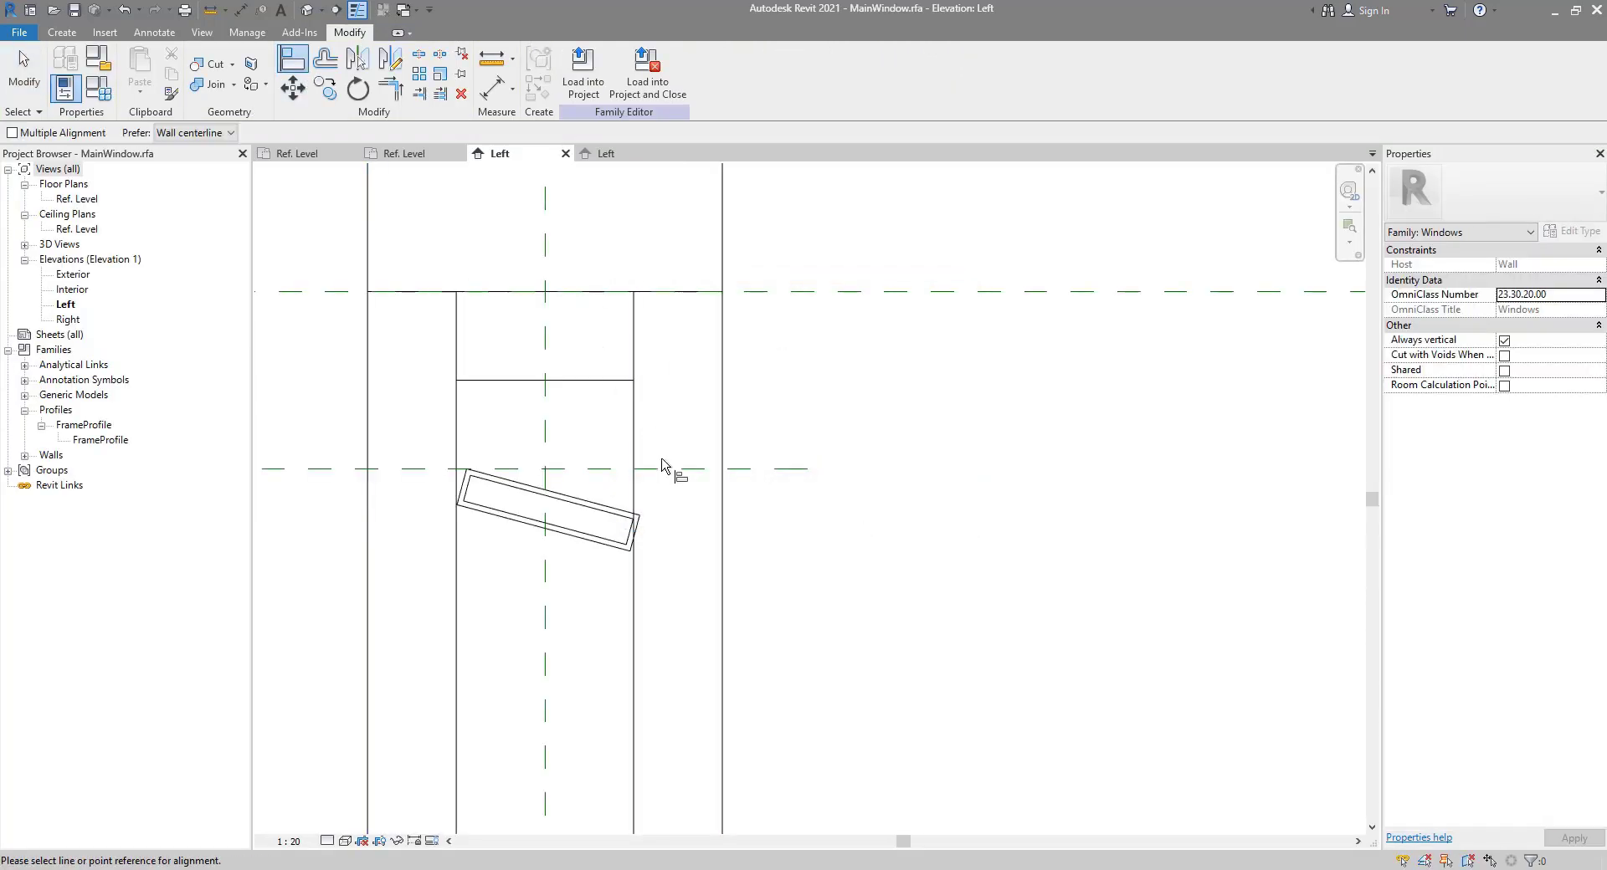
{"action": "left_click", "coordinate": [665, 469]}
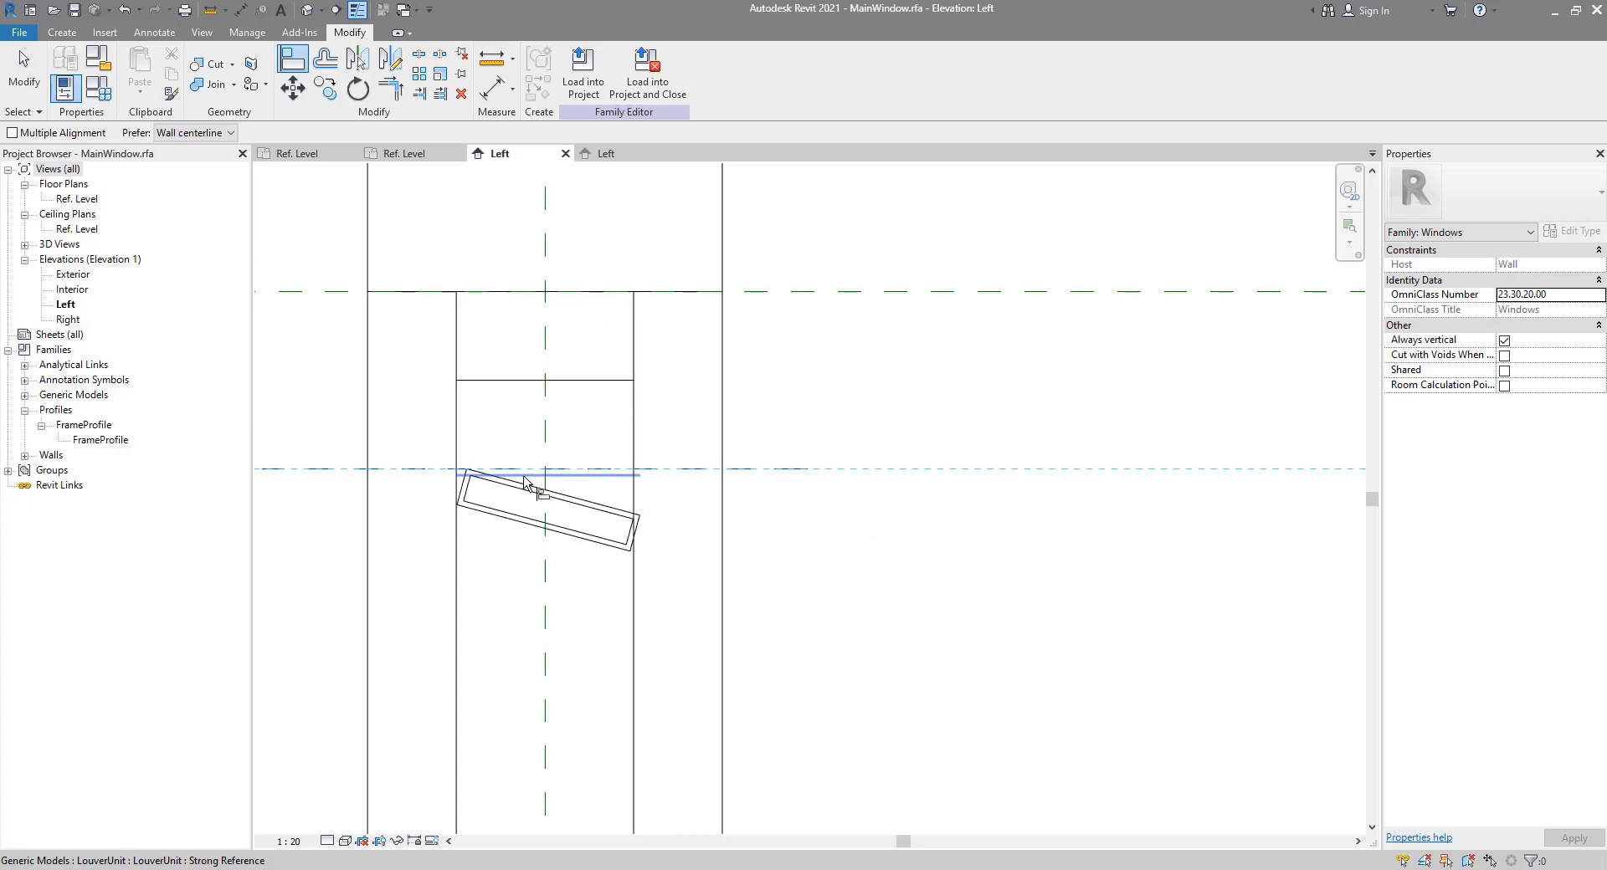
{"action": "left_click", "coordinate": [570, 476]}
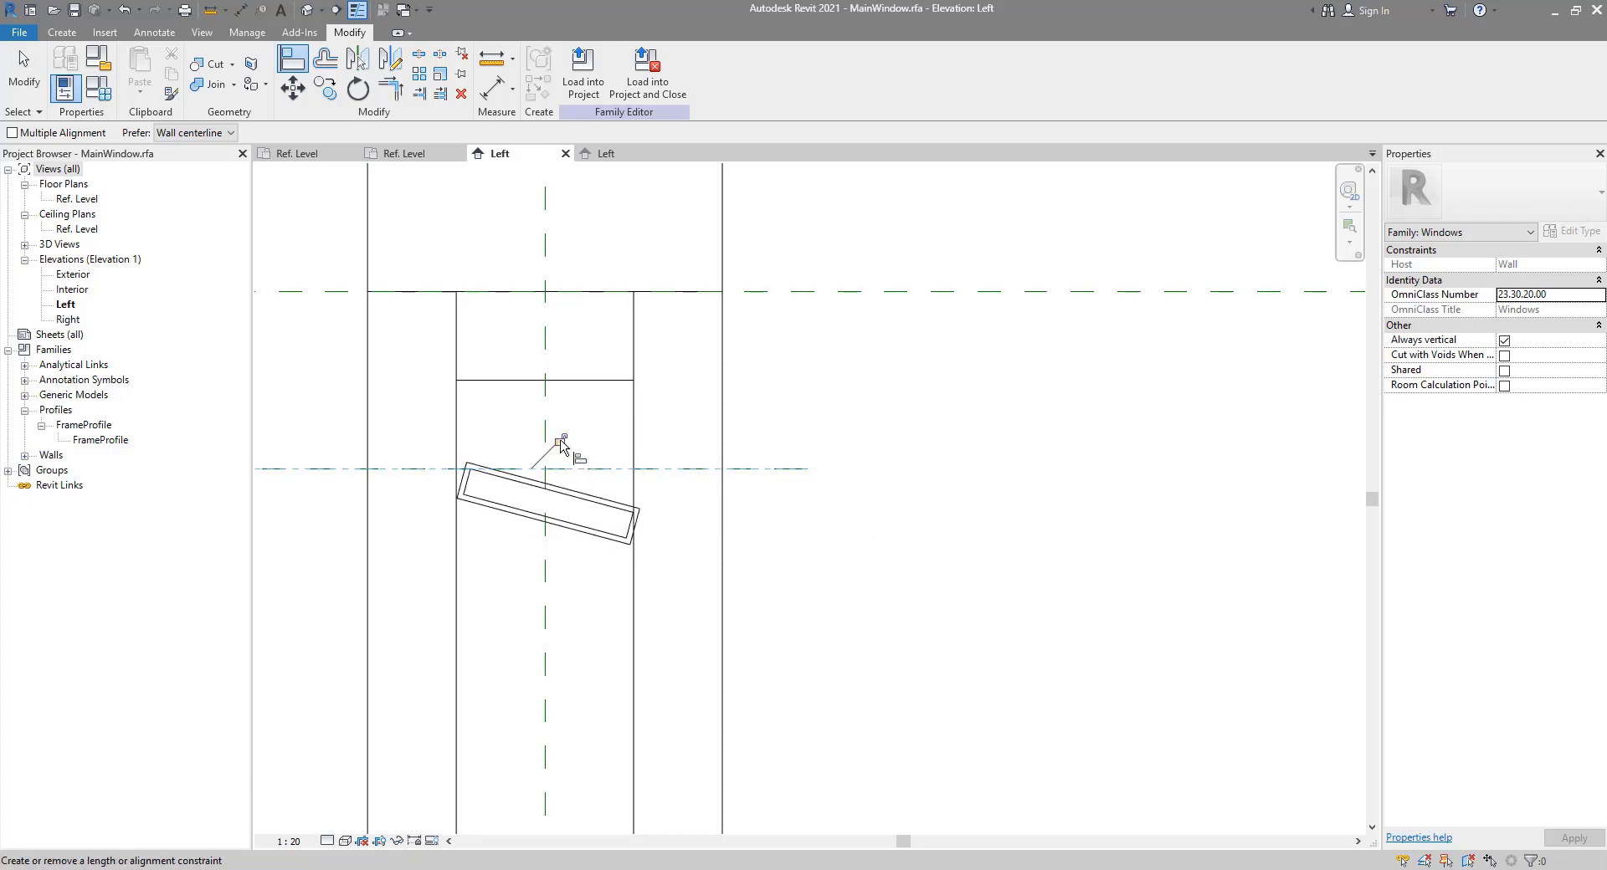
{"action": "key", "text": "Escape"}
{"action": "key", "text": "Escape"}
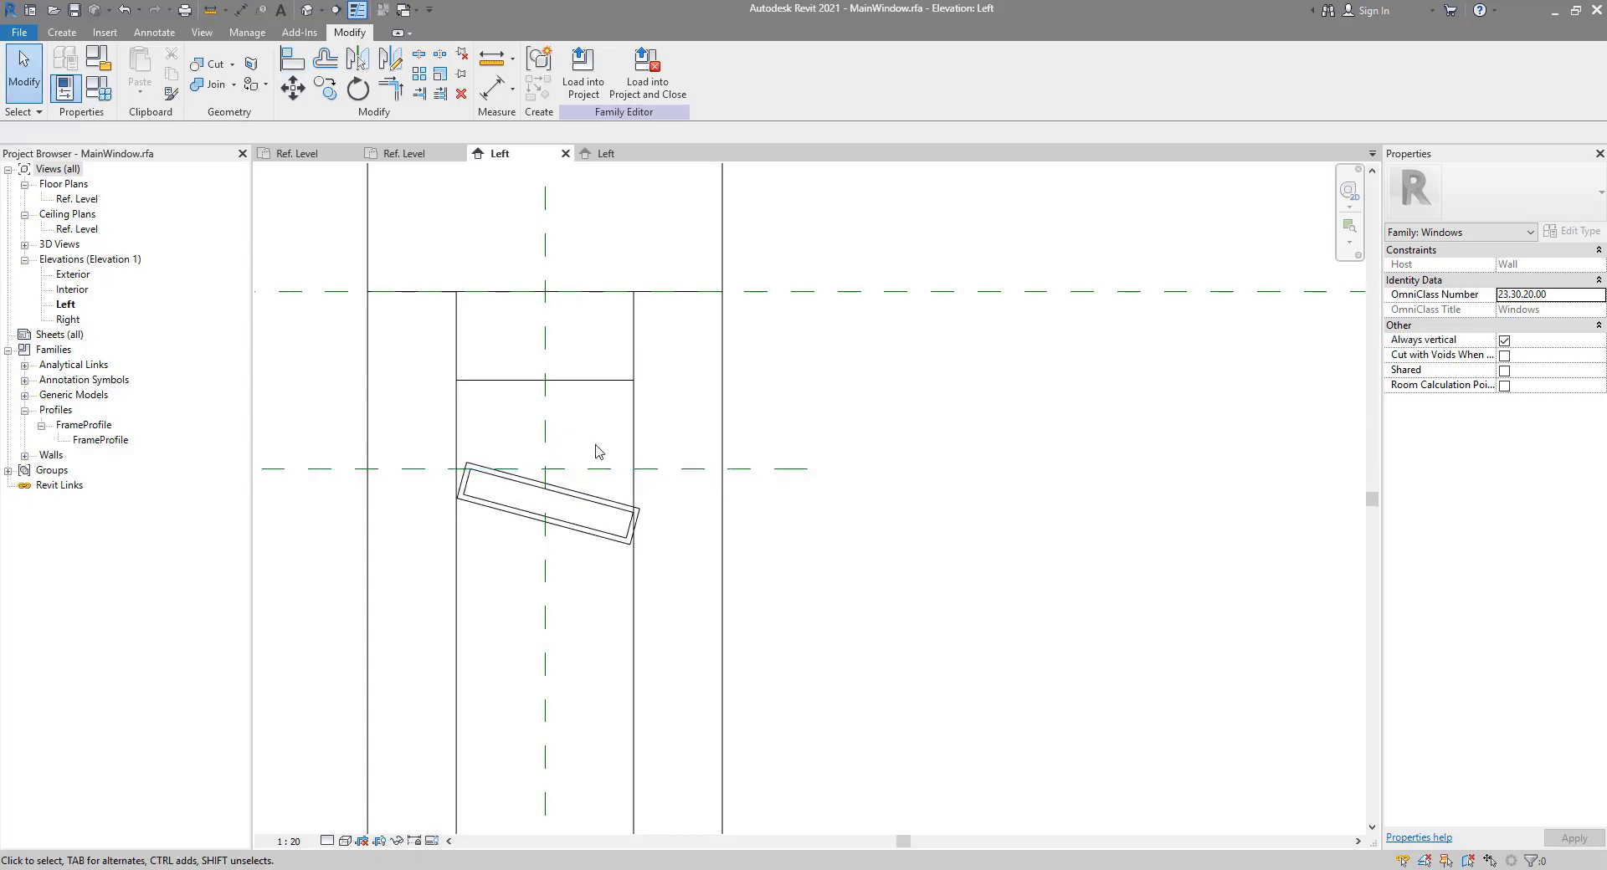
Step: Set the TopOffset parameter to 75 in the family types
{"action": "scroll", "coordinate": [597, 470], "scroll_direction": "down", "scroll_amount": 3}
{"action": "left_click", "coordinate": [597, 470]}
{"action": "middle_click_drag", "start_coordinate": [596, 470], "coordinate": [739, 476]}
{"action": "middle_click_drag", "start_coordinate": [552, 420], "coordinate": [620, 509]}
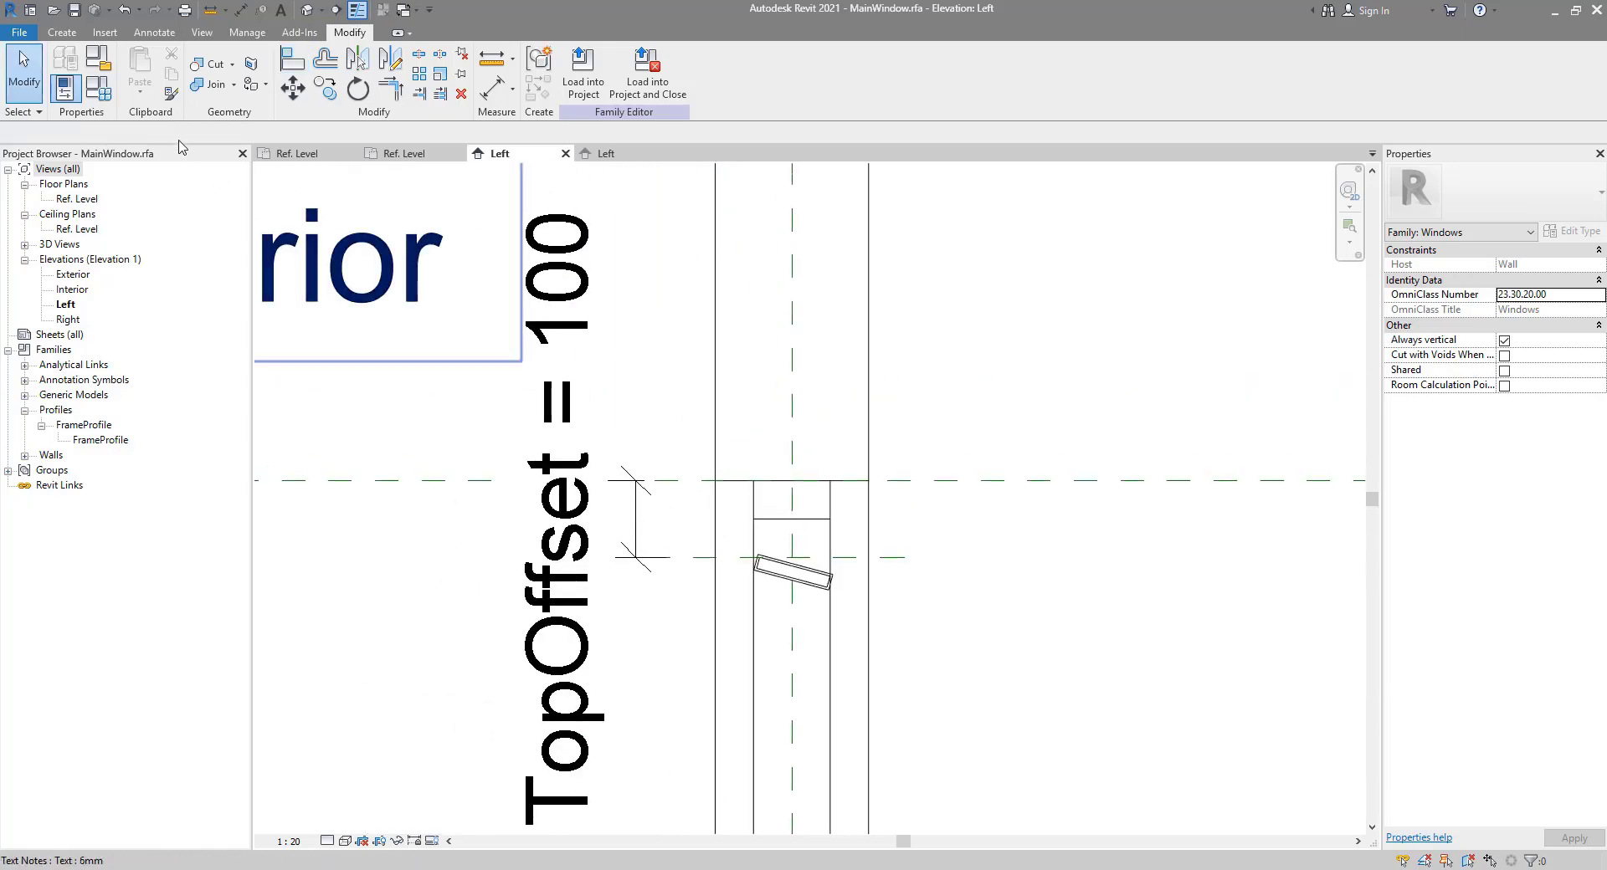
{"action": "left_click", "coordinate": [98, 57]}
{"action": "left_click_drag", "start_coordinate": [647, 51], "coordinate": [660, 25]}
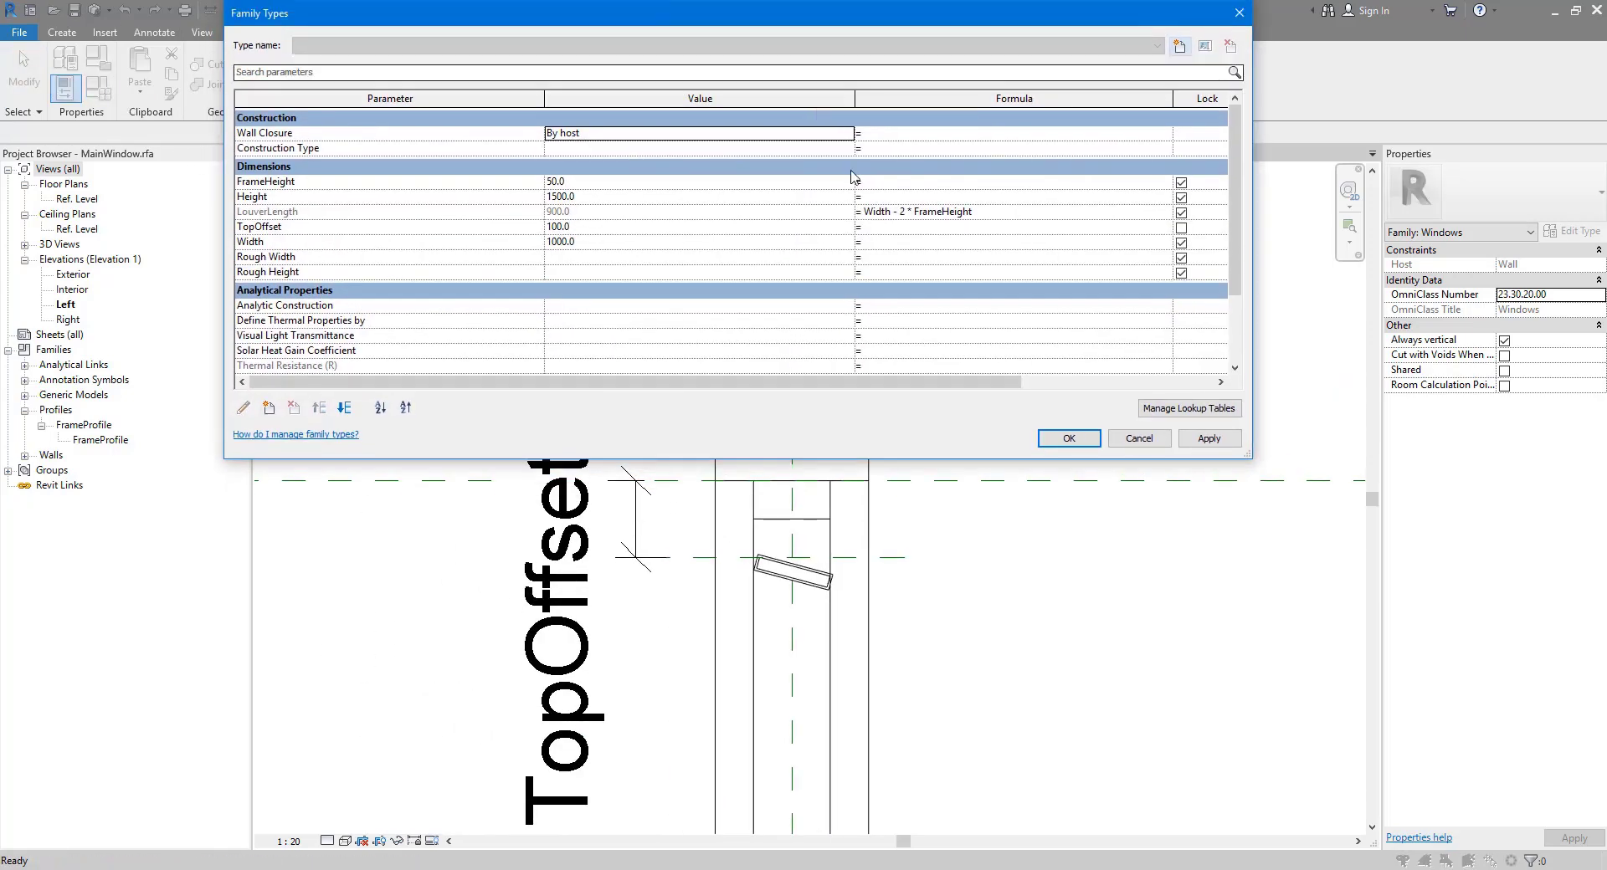
{"action": "left_click", "coordinate": [639, 227]}
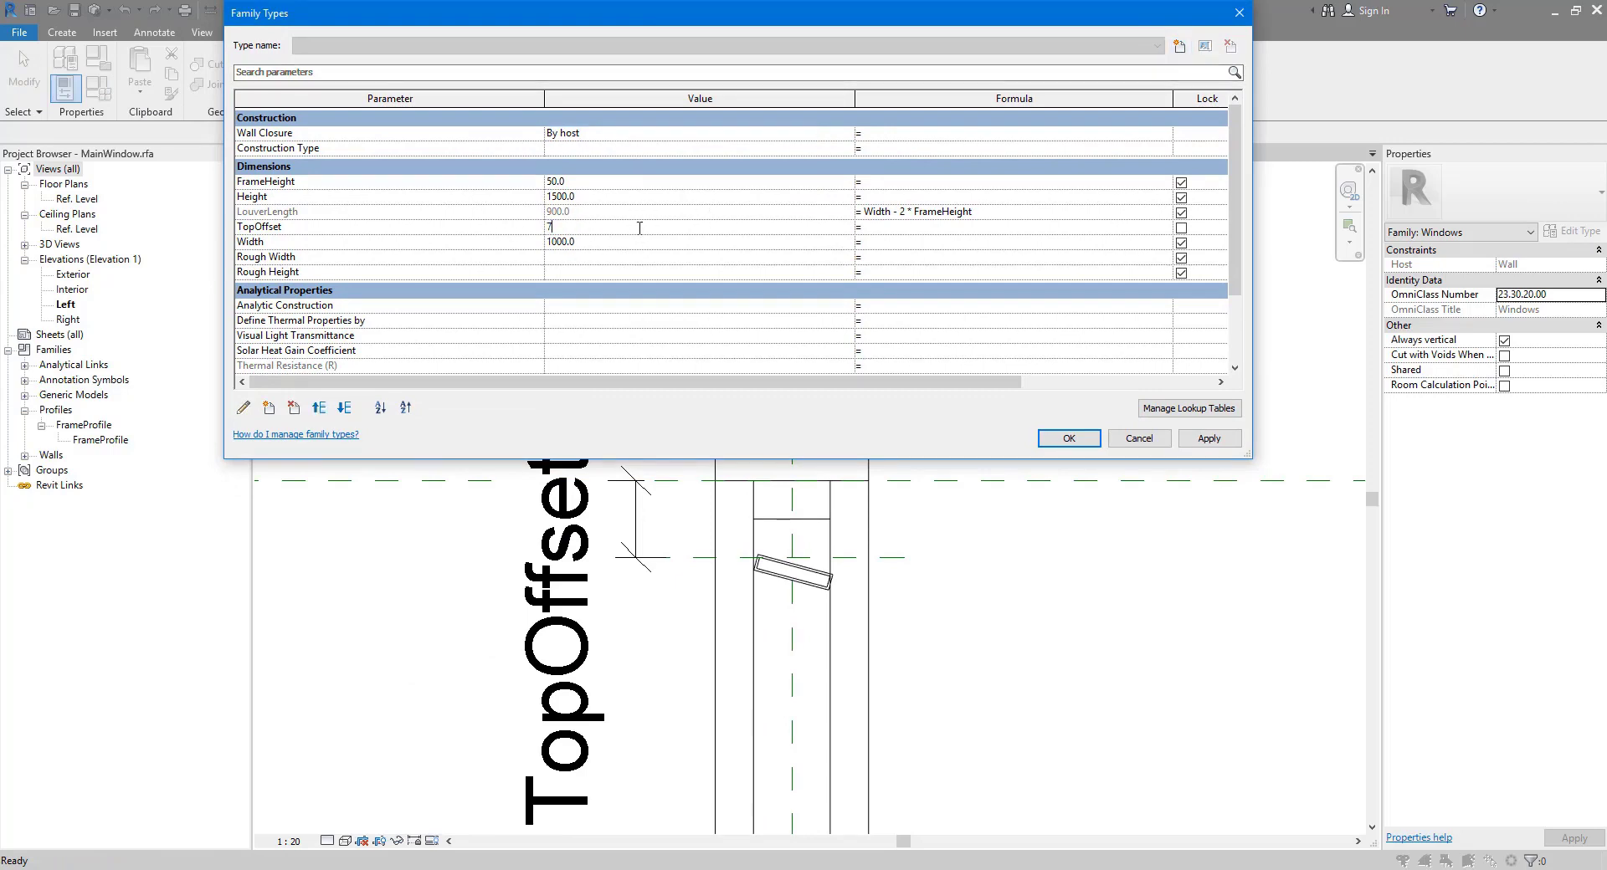
{"action": "key", "text": "Return"}
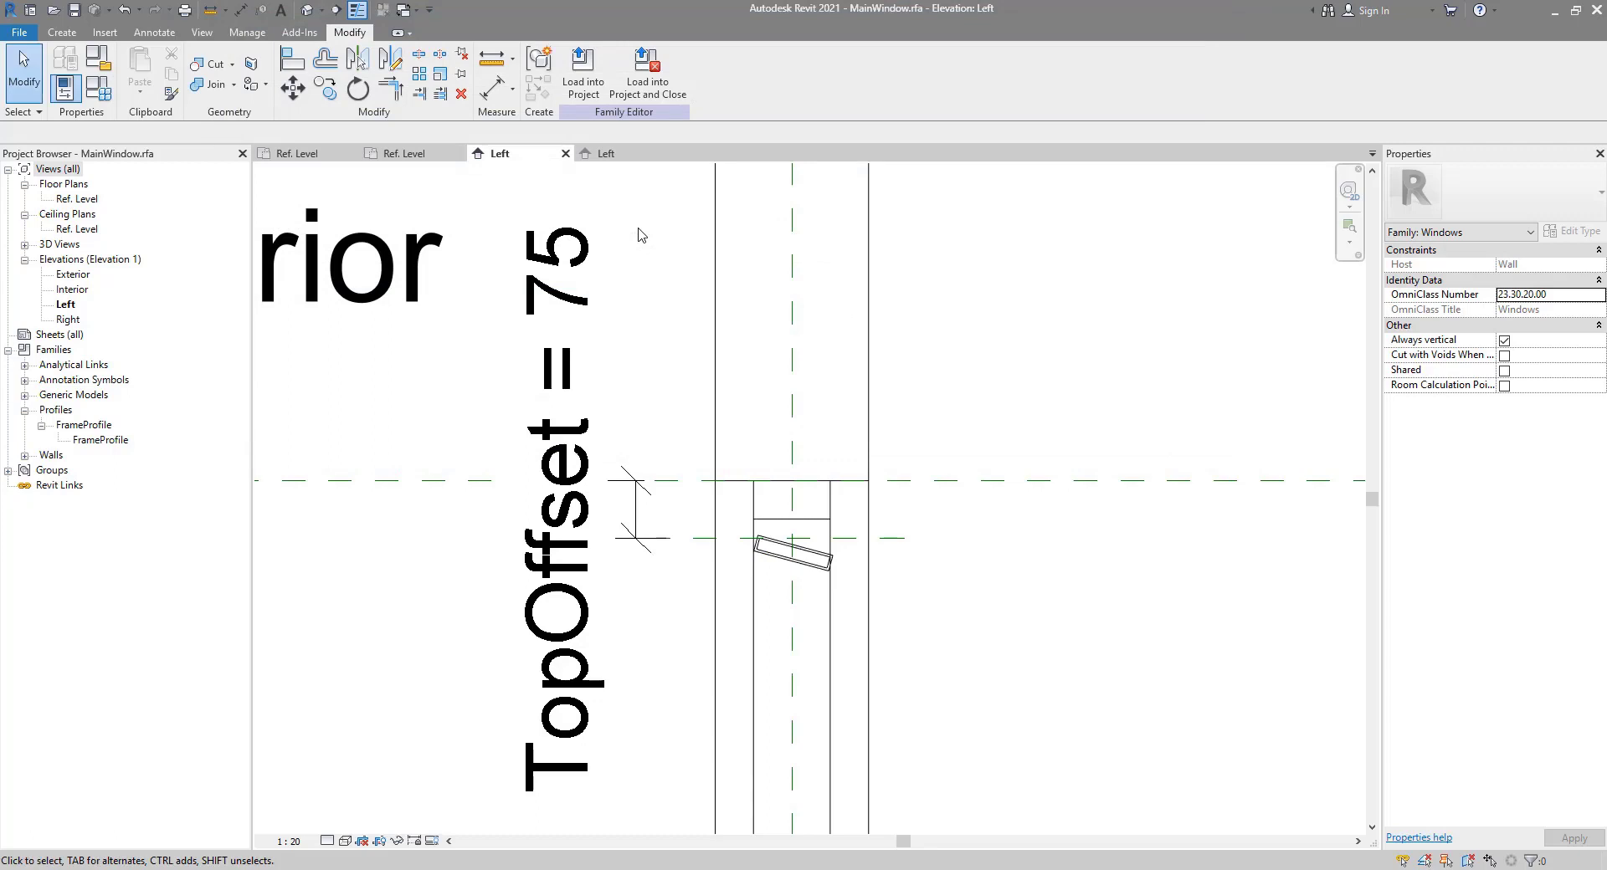
Step: Draw a horizontal reference plane across the window frame, about 84 mm below the TopOffset reference plane
{"action": "middle_click_drag", "start_coordinate": [793, 548], "coordinate": [519, 405]}
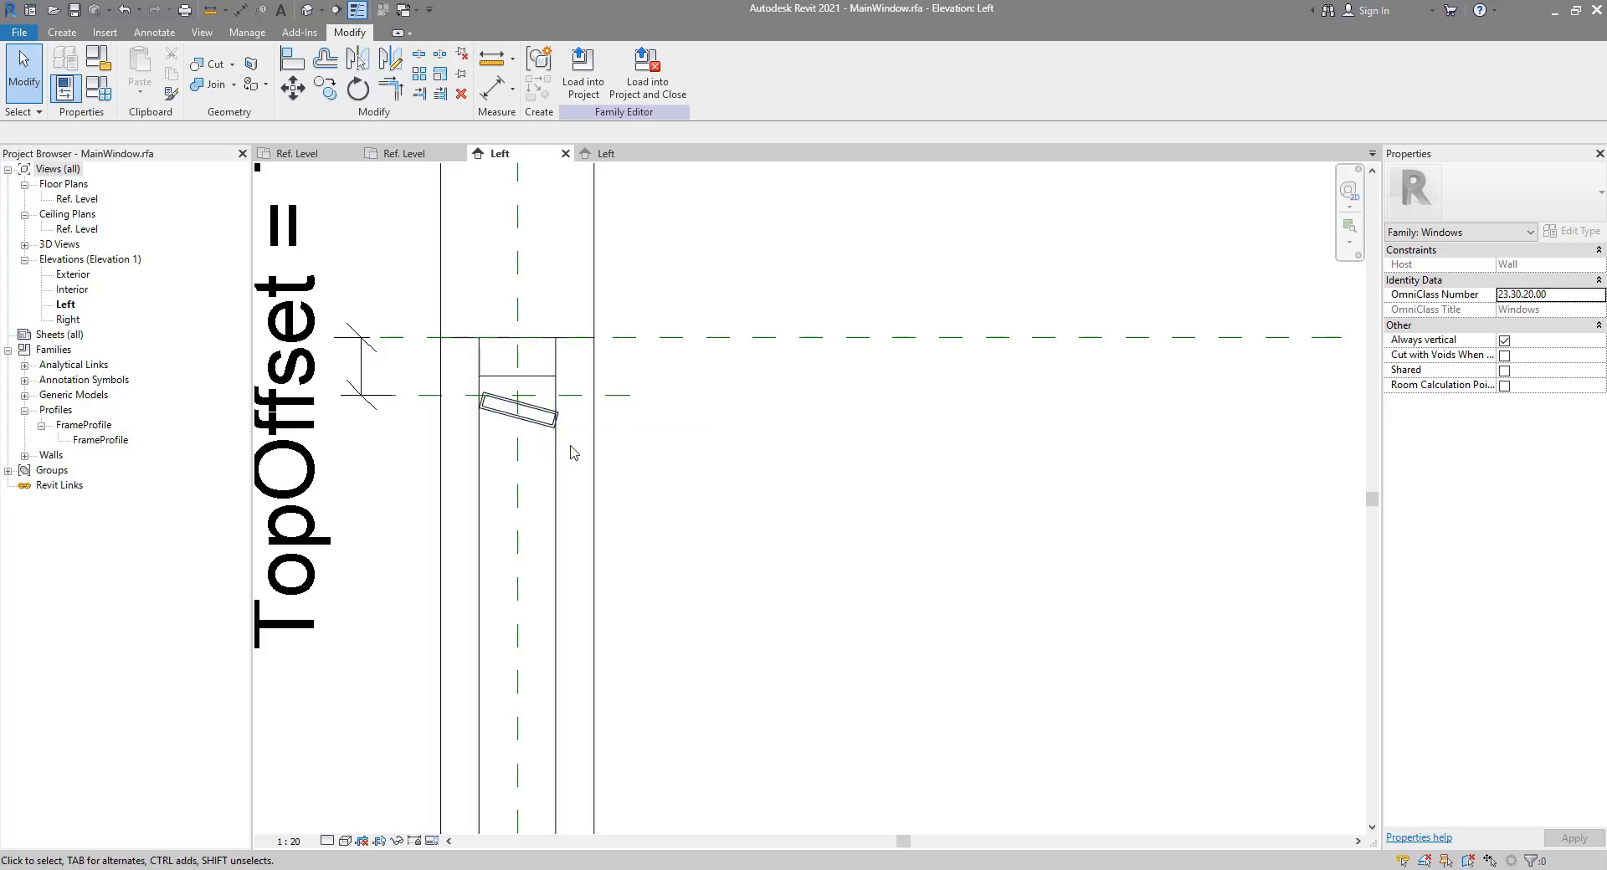
{"action": "middle_click_drag", "start_coordinate": [356, 222], "coordinate": [406, 241]}
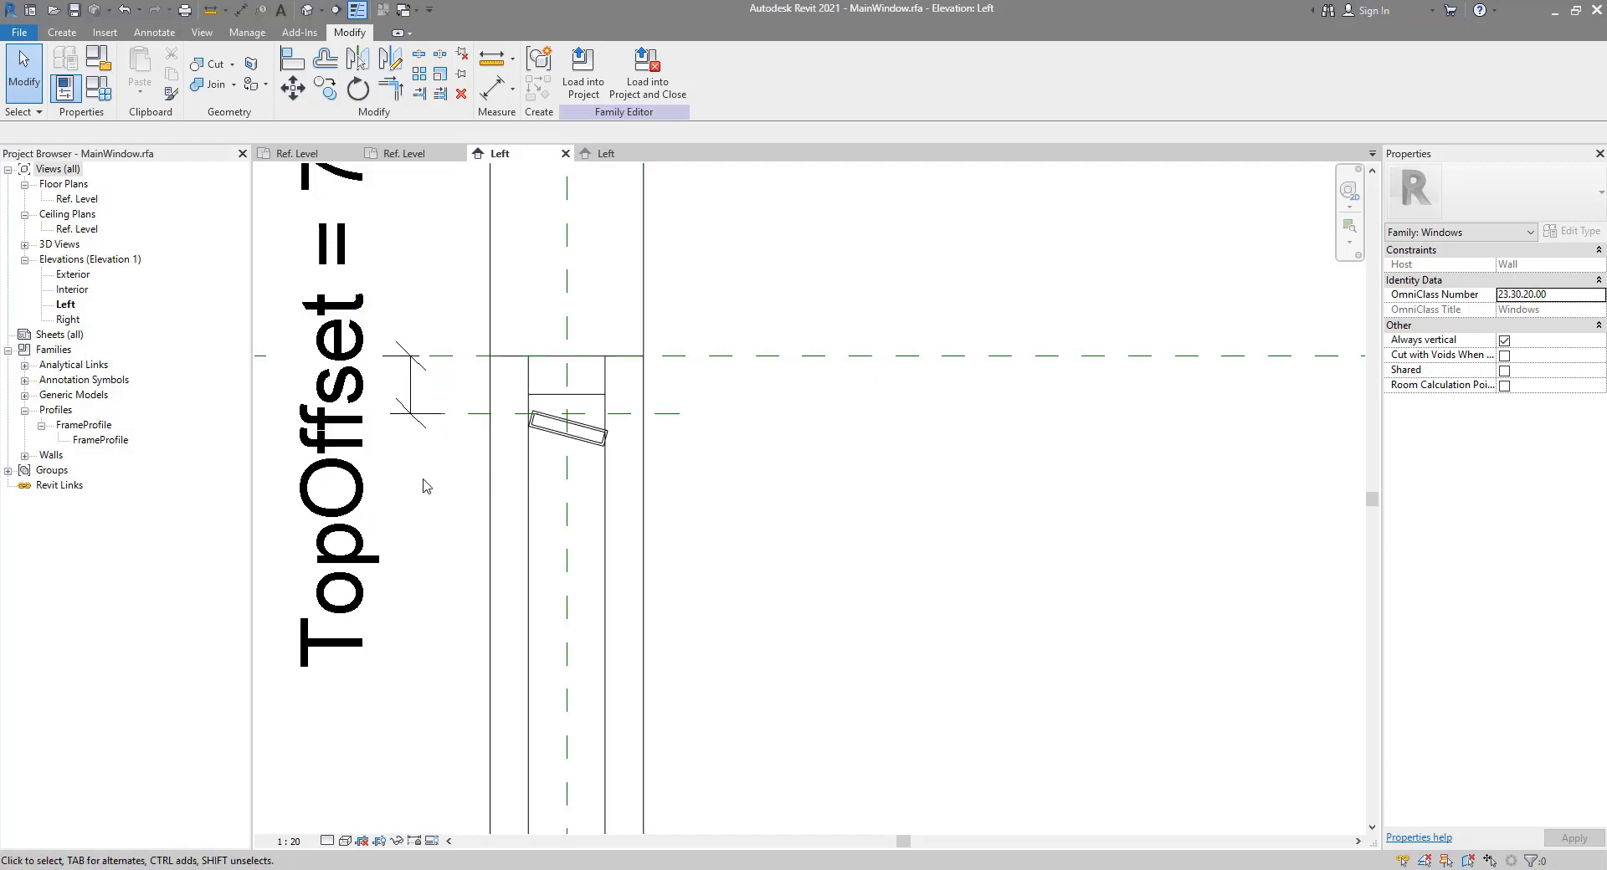
{"action": "left_click_drag", "start_coordinate": [423, 480], "coordinate": [744, 481]}
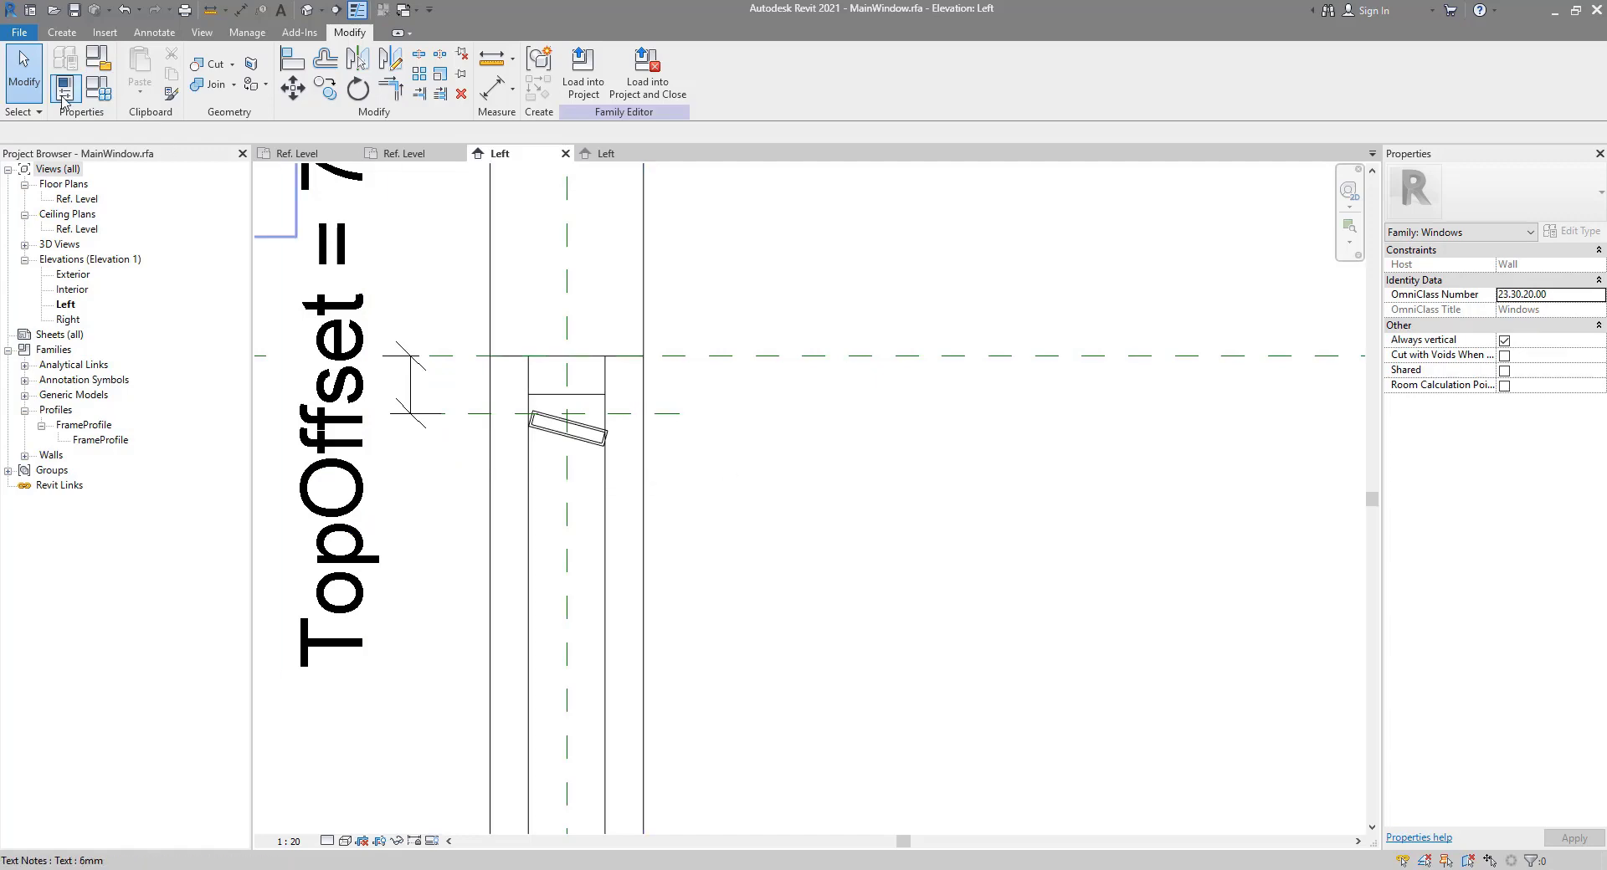
{"action": "left_click", "coordinate": [61, 32]}
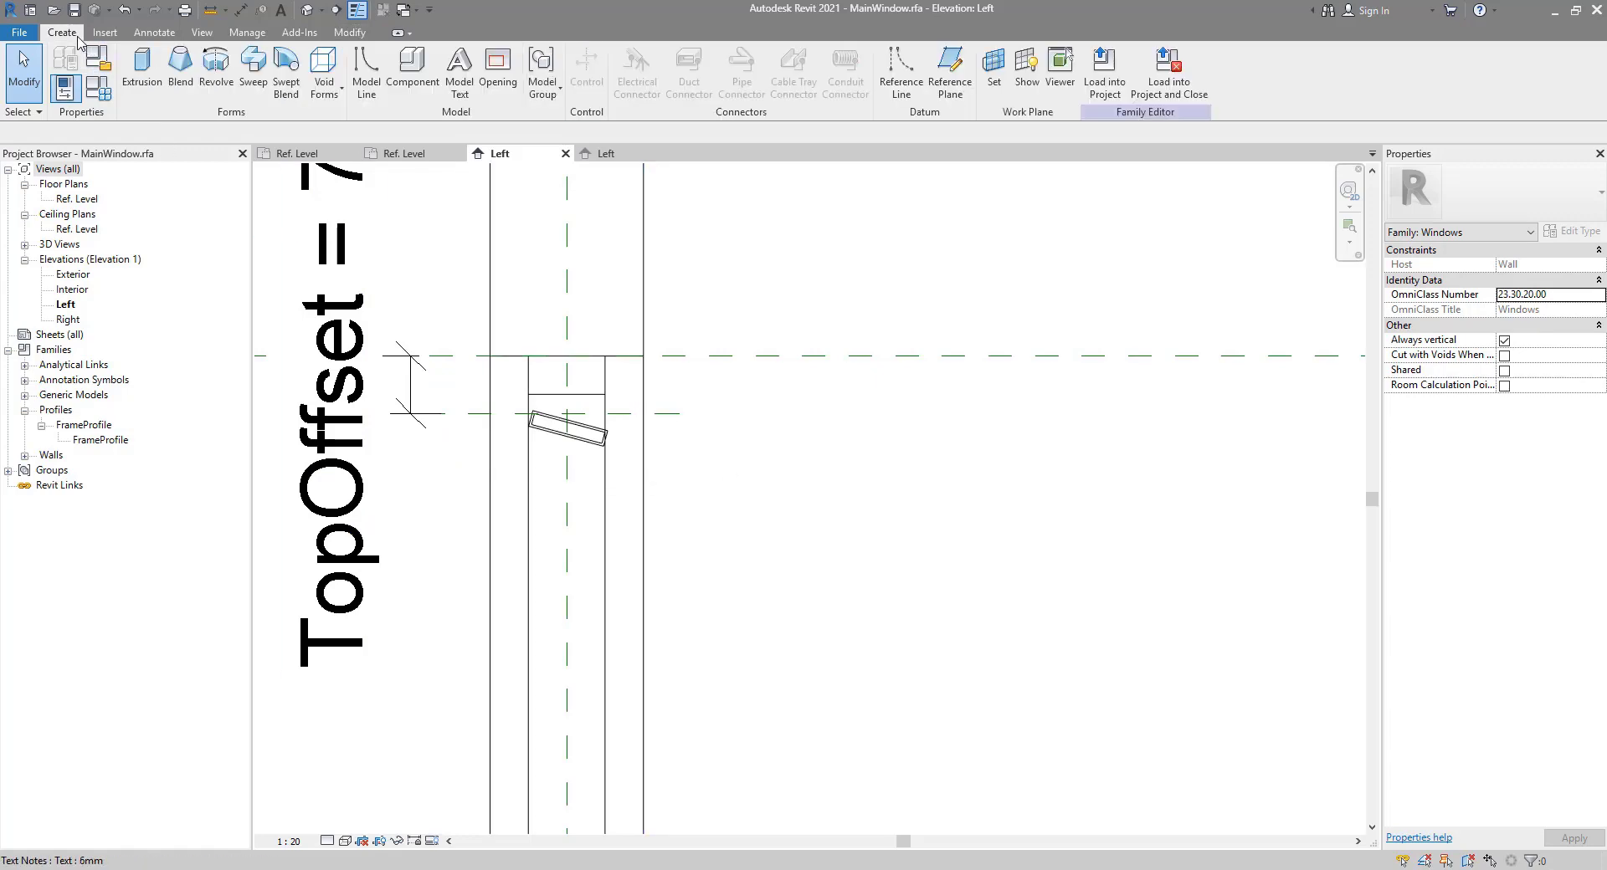
{"action": "left_click", "coordinate": [950, 75]}
{"action": "left_click", "coordinate": [739, 478]}
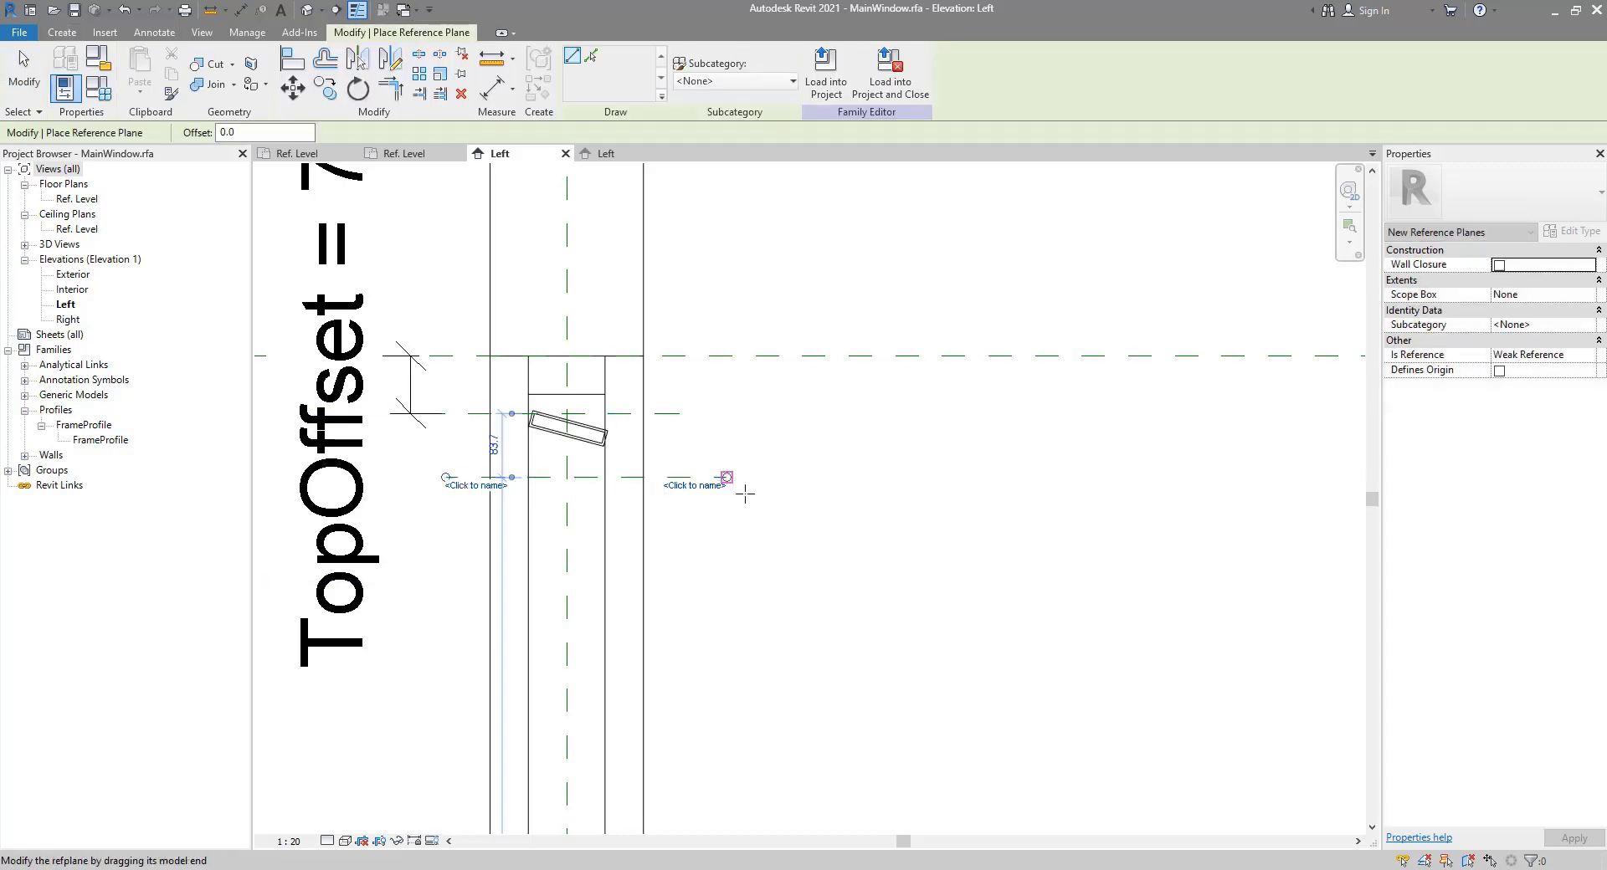
Step: Add an aligned dimension between the TopOffset reference plane and the new reference plane below the louver unit
{"action": "left_click", "coordinate": [241, 11]}
{"action": "left_click", "coordinate": [682, 423]}
{"action": "left_click", "coordinate": [707, 477]}
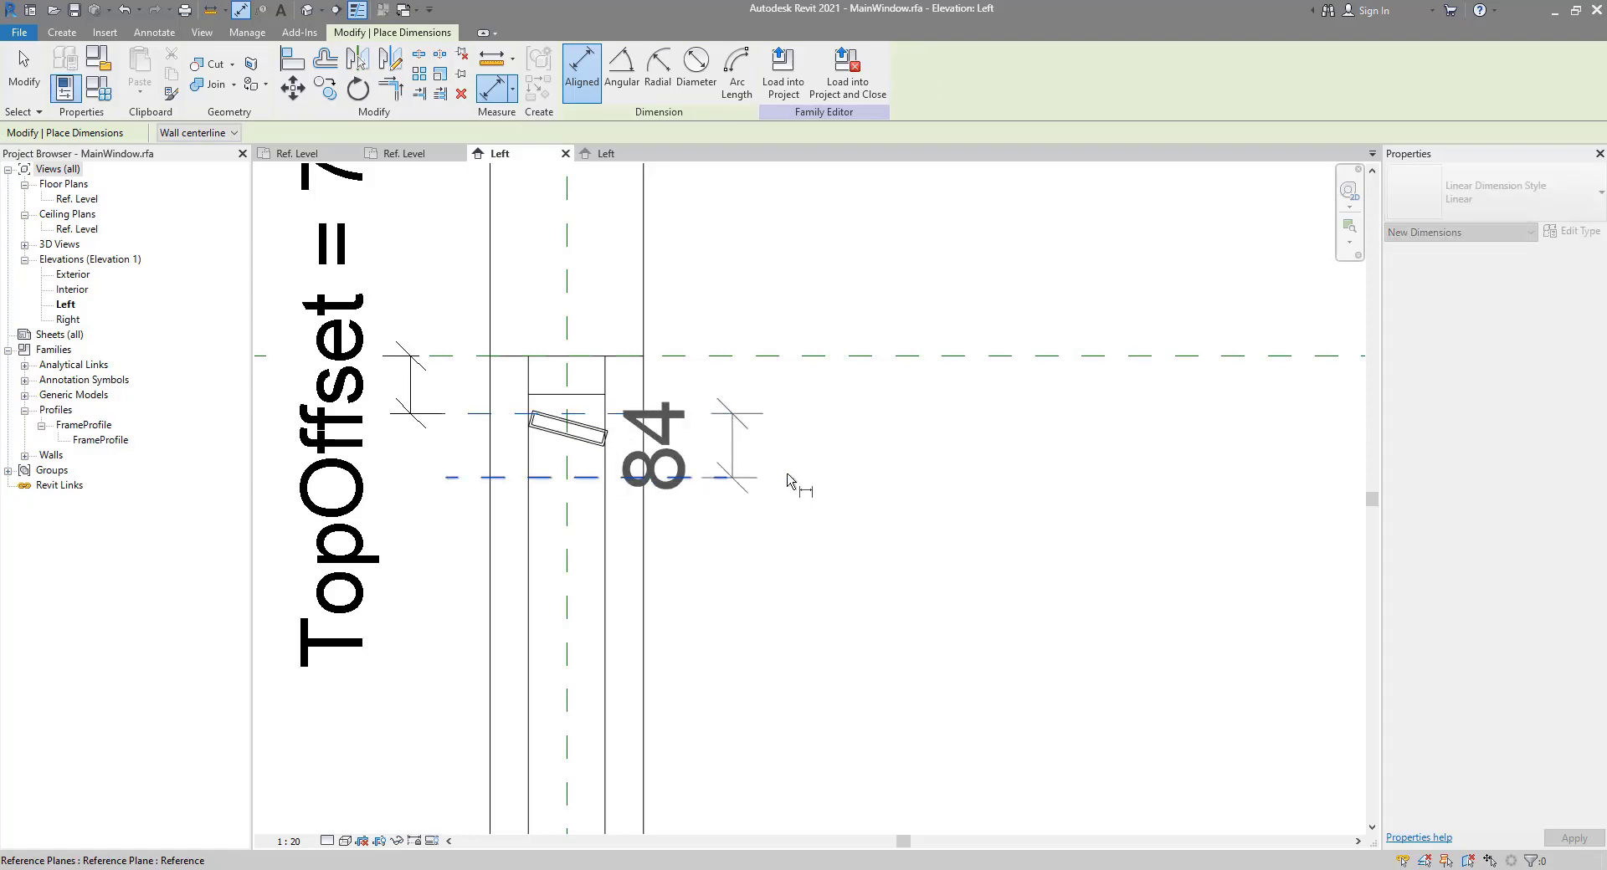
{"action": "left_click", "coordinate": [849, 443]}
{"action": "key", "text": "Escape"}
{"action": "key", "text": "Escape"}
Step: Label the dimension between the two lower reference planes with a new type parameter named Spacing, grouped under Dimensions
{"action": "left_click", "coordinate": [852, 436]}
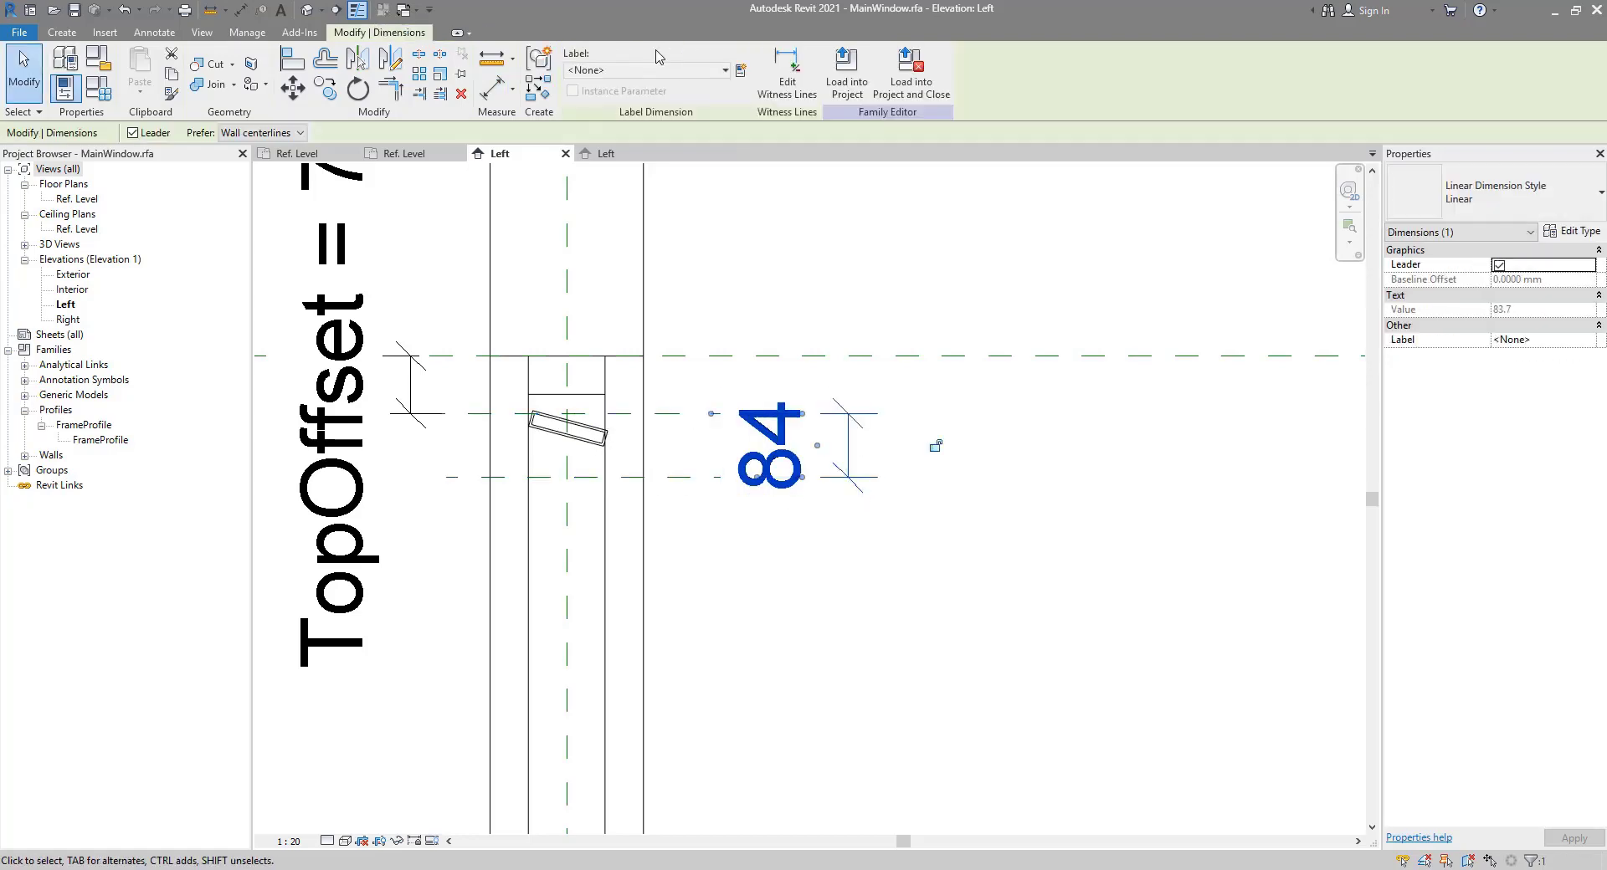
{"action": "left_click", "coordinate": [739, 70]}
{"action": "type", "text": "Spacing"}
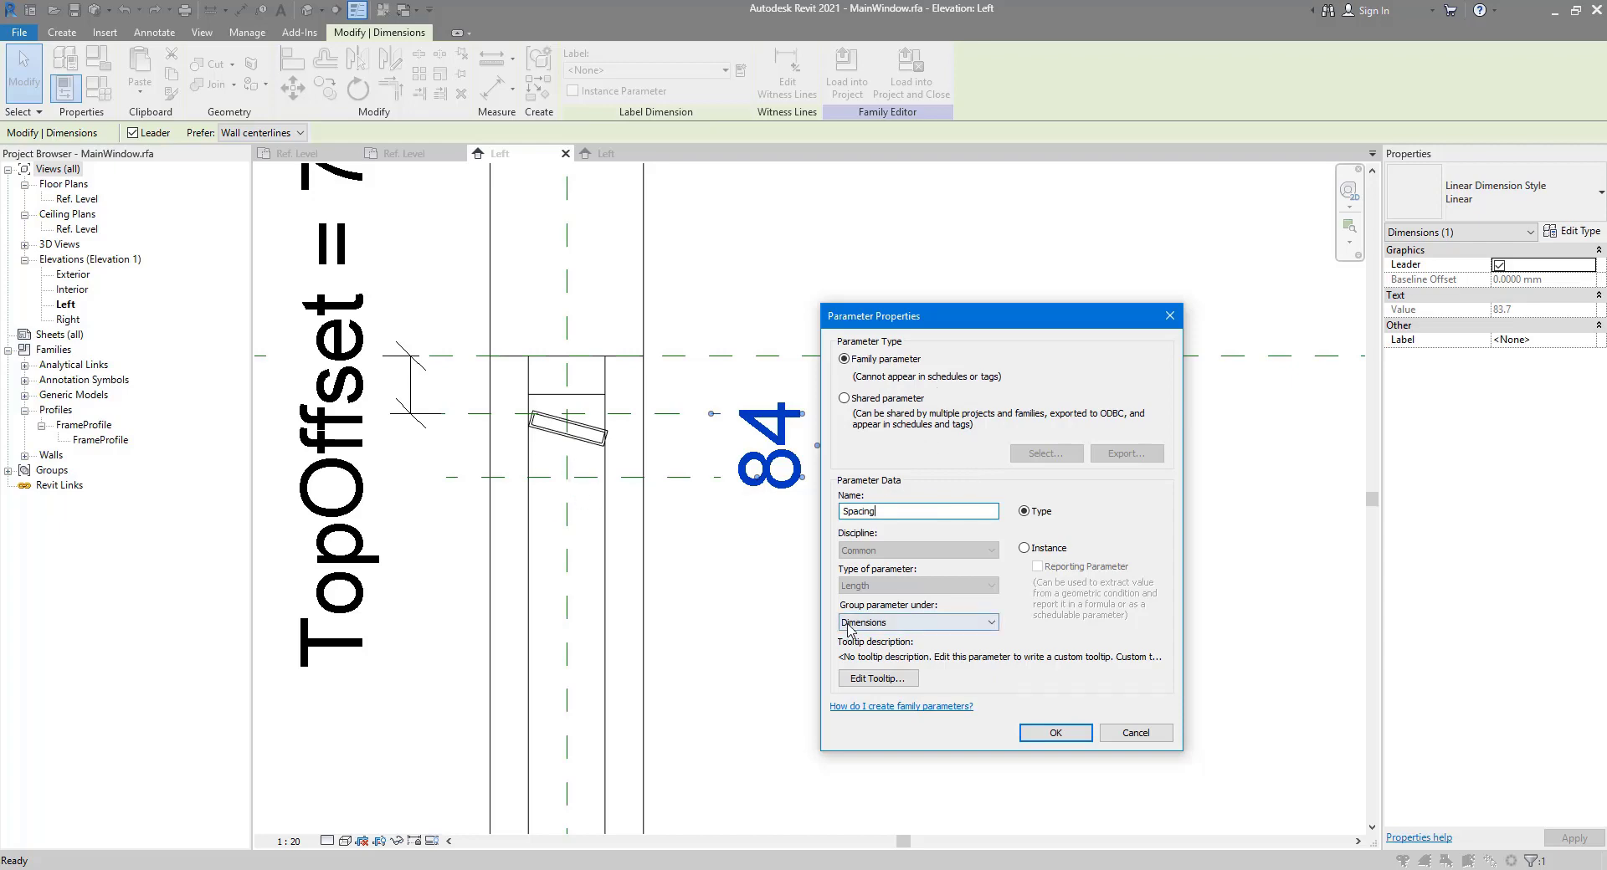
{"action": "left_click", "coordinate": [1041, 734]}
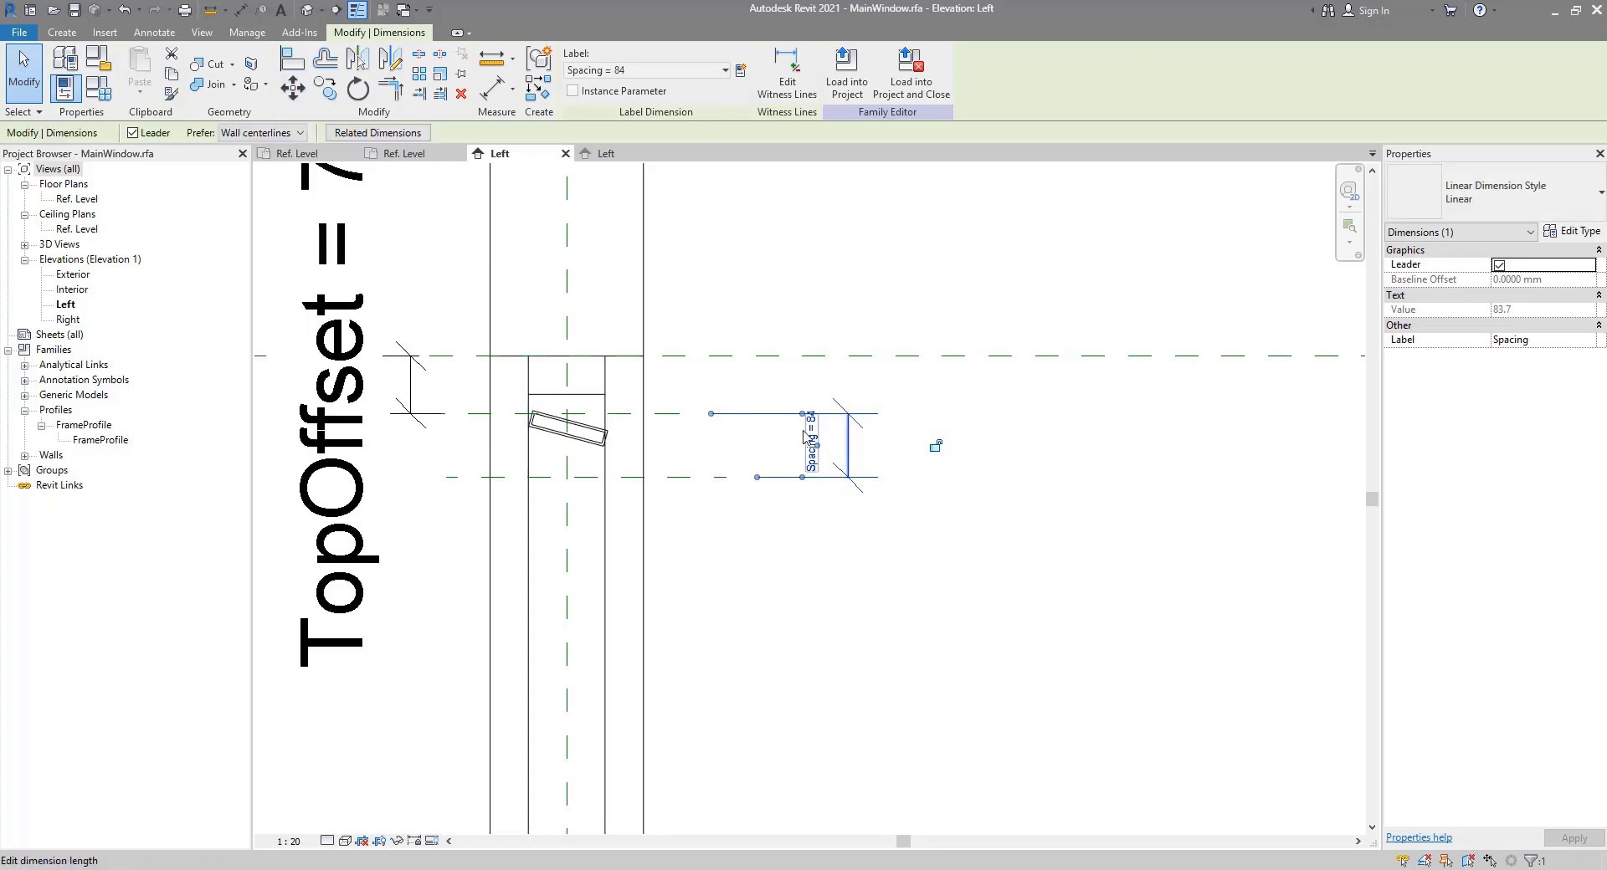
Step: Move the Spacing dimension farther away from the window frame
{"action": "left_click", "coordinate": [922, 540]}
{"action": "middle_click_drag", "start_coordinate": [968, 548], "coordinate": [1026, 591]}
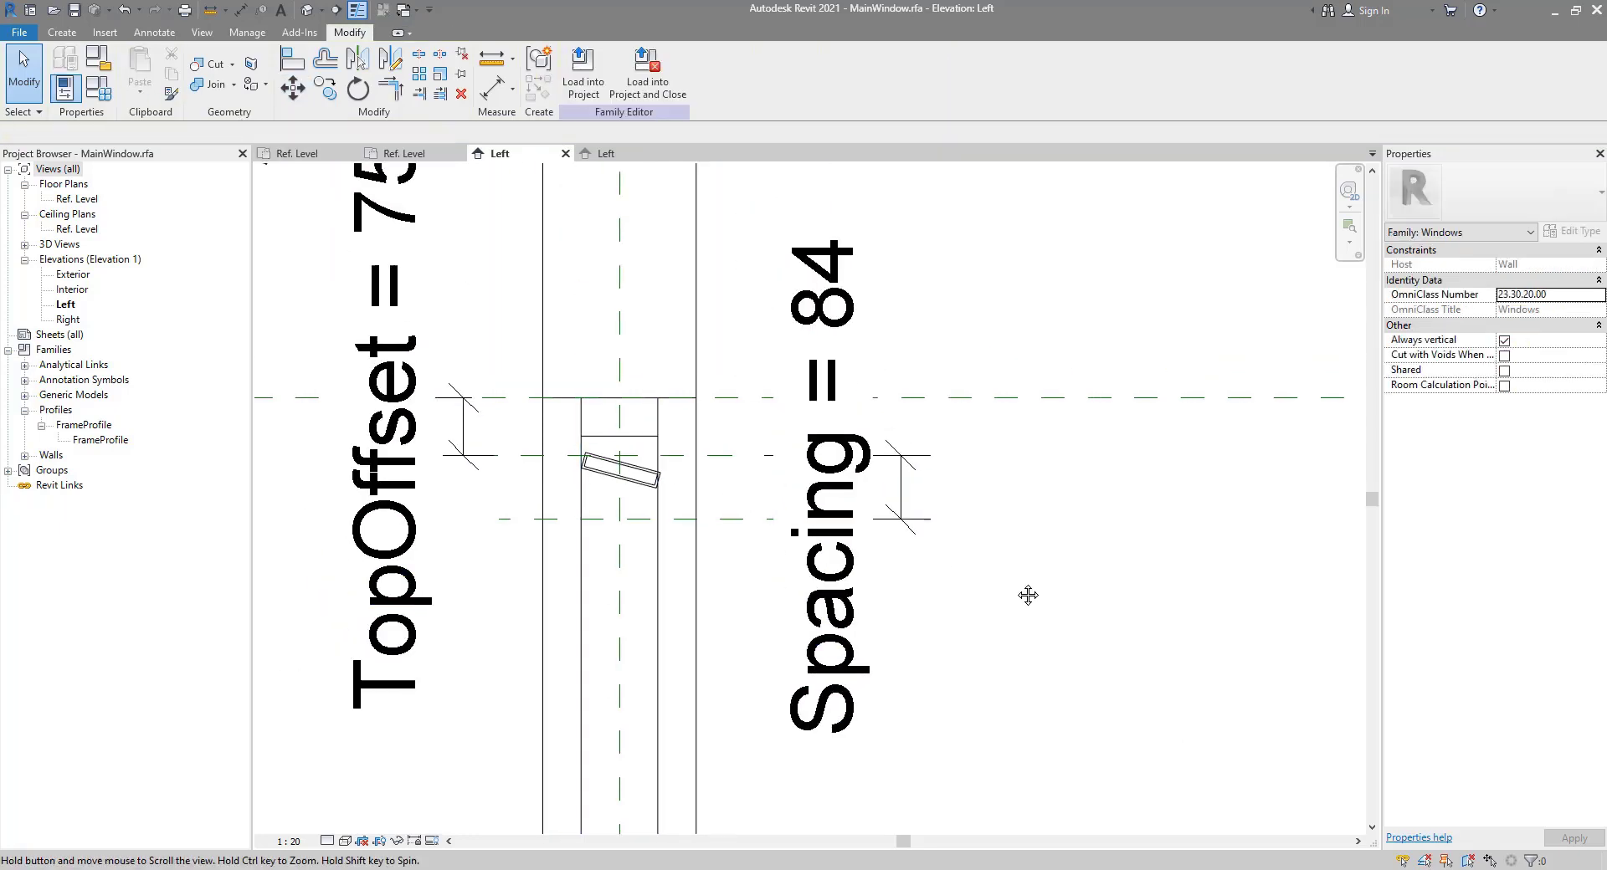
{"action": "left_click", "coordinate": [901, 481]}
{"action": "left_click_drag", "start_coordinate": [898, 479], "coordinate": [983, 494]}
{"action": "key", "text": "Escape"}
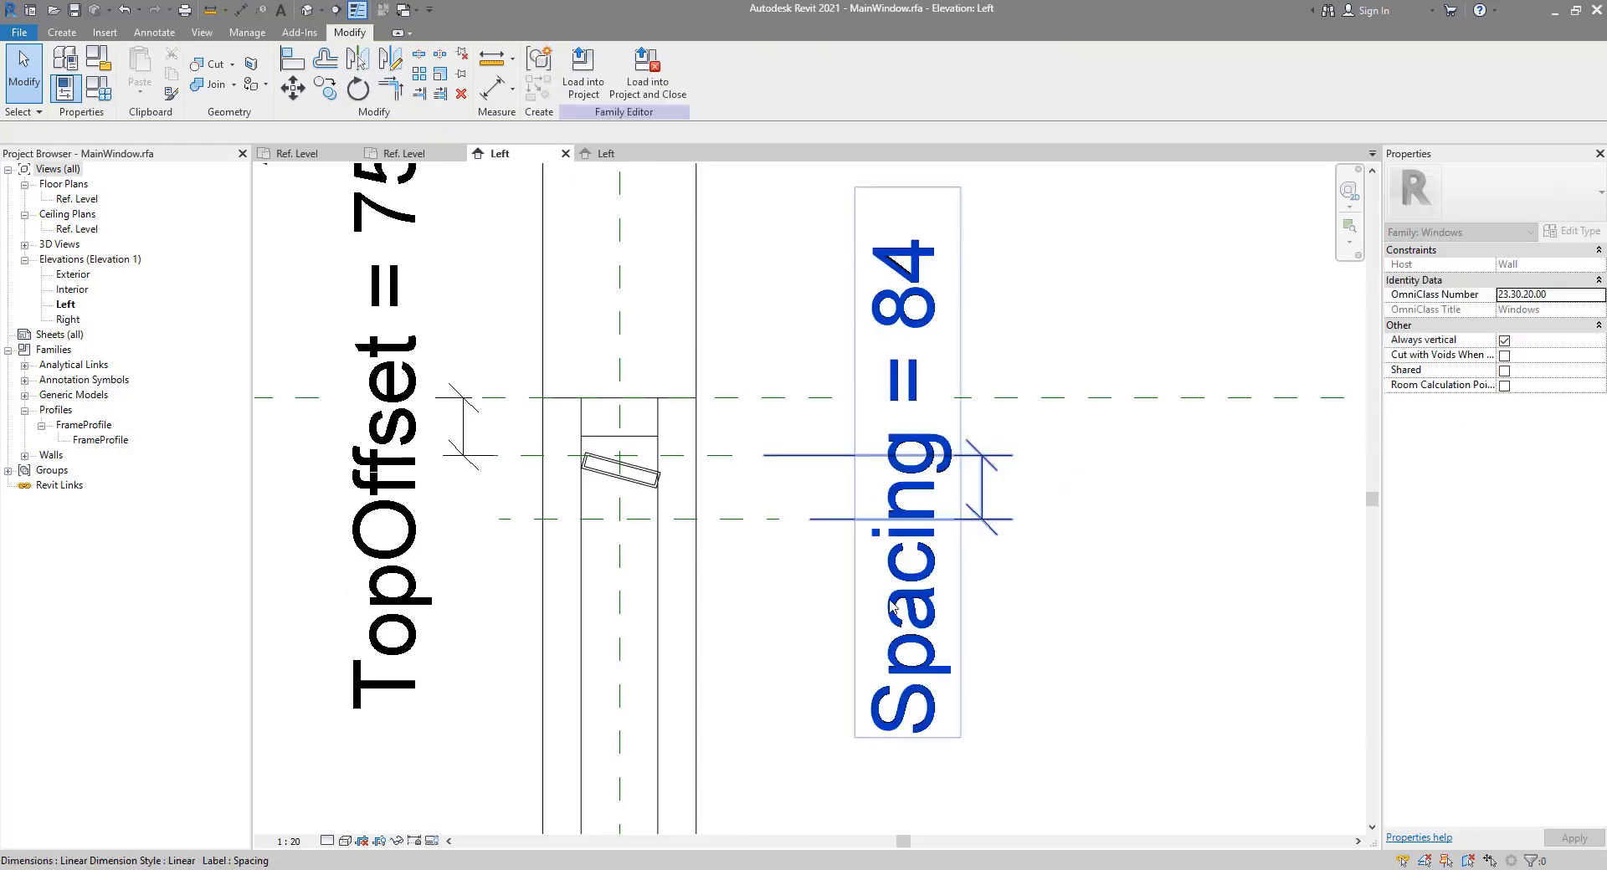
Step: Create a grouped and associated linear array of 7 louver units running vertically down the frame, with 120 mm between units
{"action": "middle_click_drag", "start_coordinate": [746, 559], "coordinate": [770, 468]}
{"action": "left_click", "coordinate": [634, 339]}
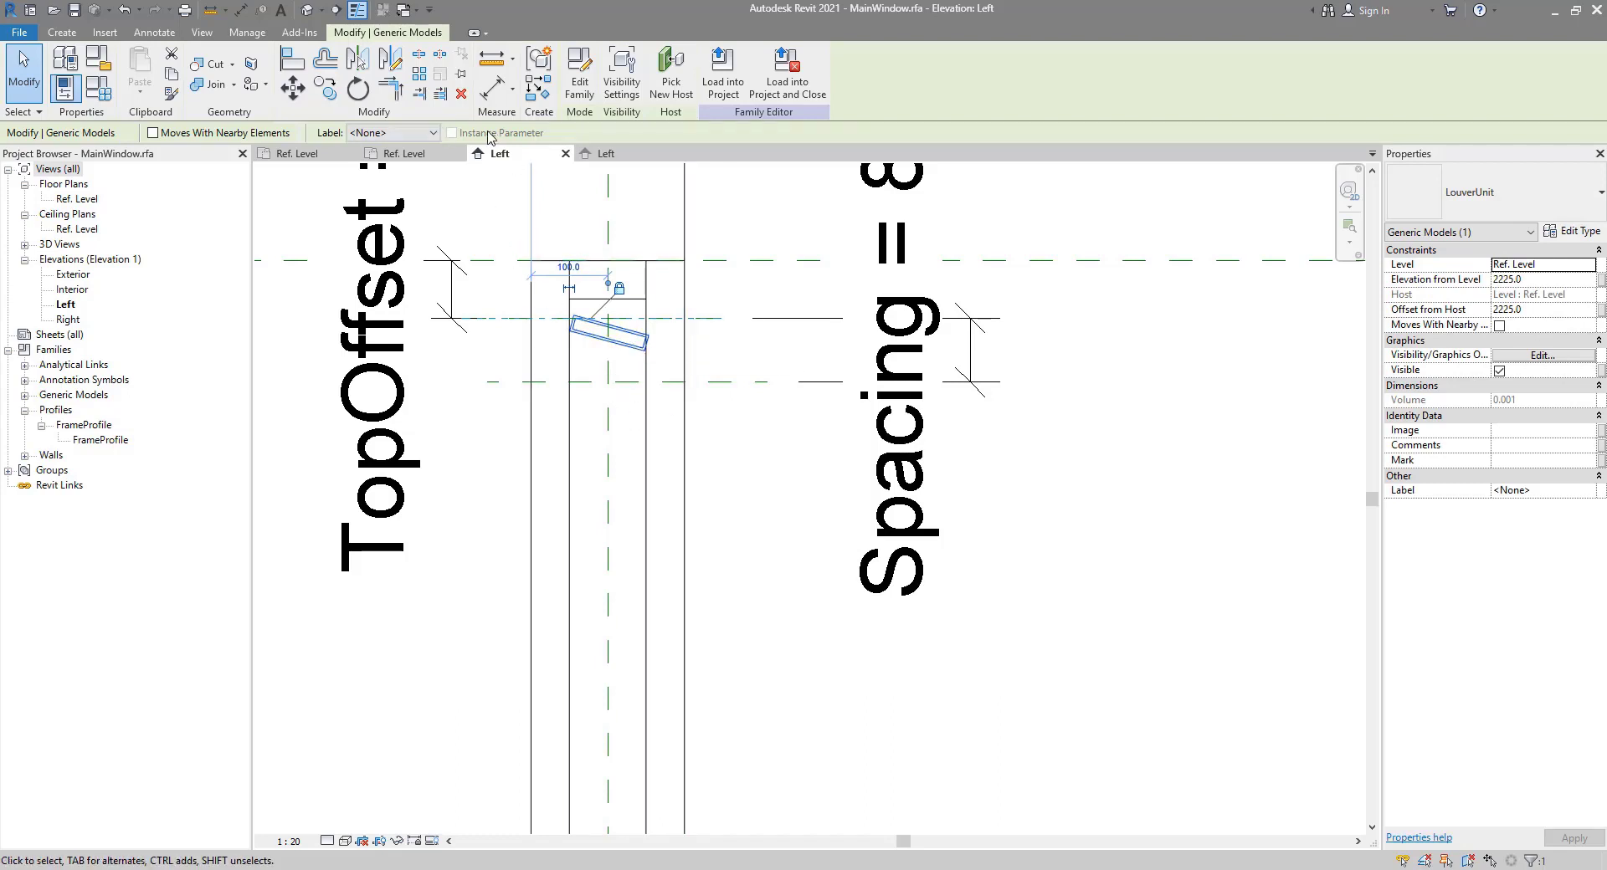
{"action": "left_click", "coordinate": [426, 76]}
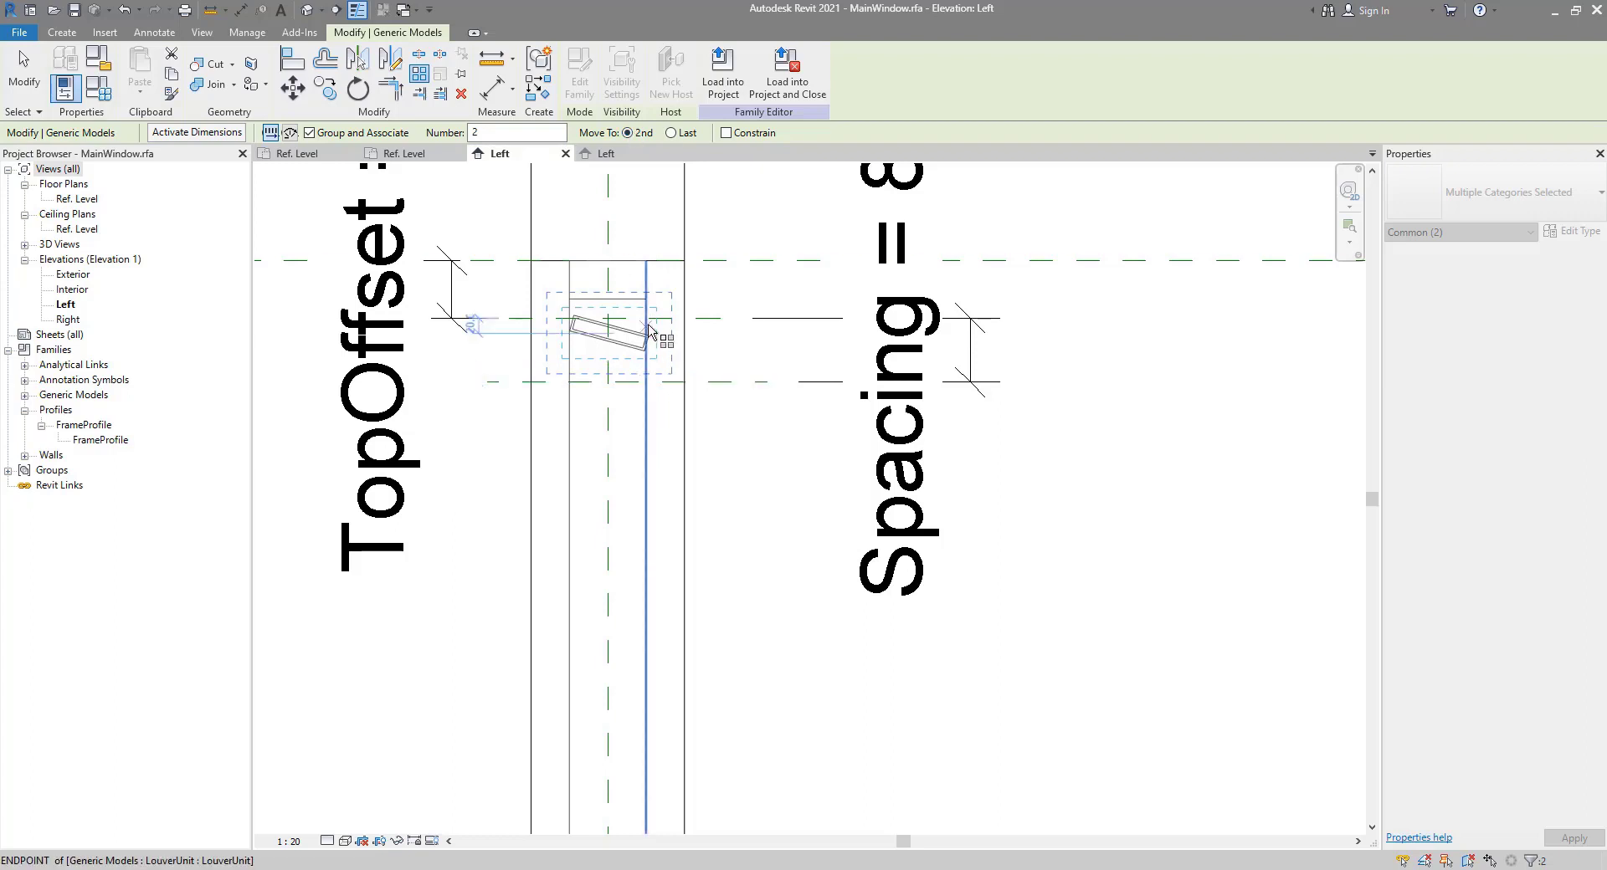
{"action": "left_click", "coordinate": [620, 321]}
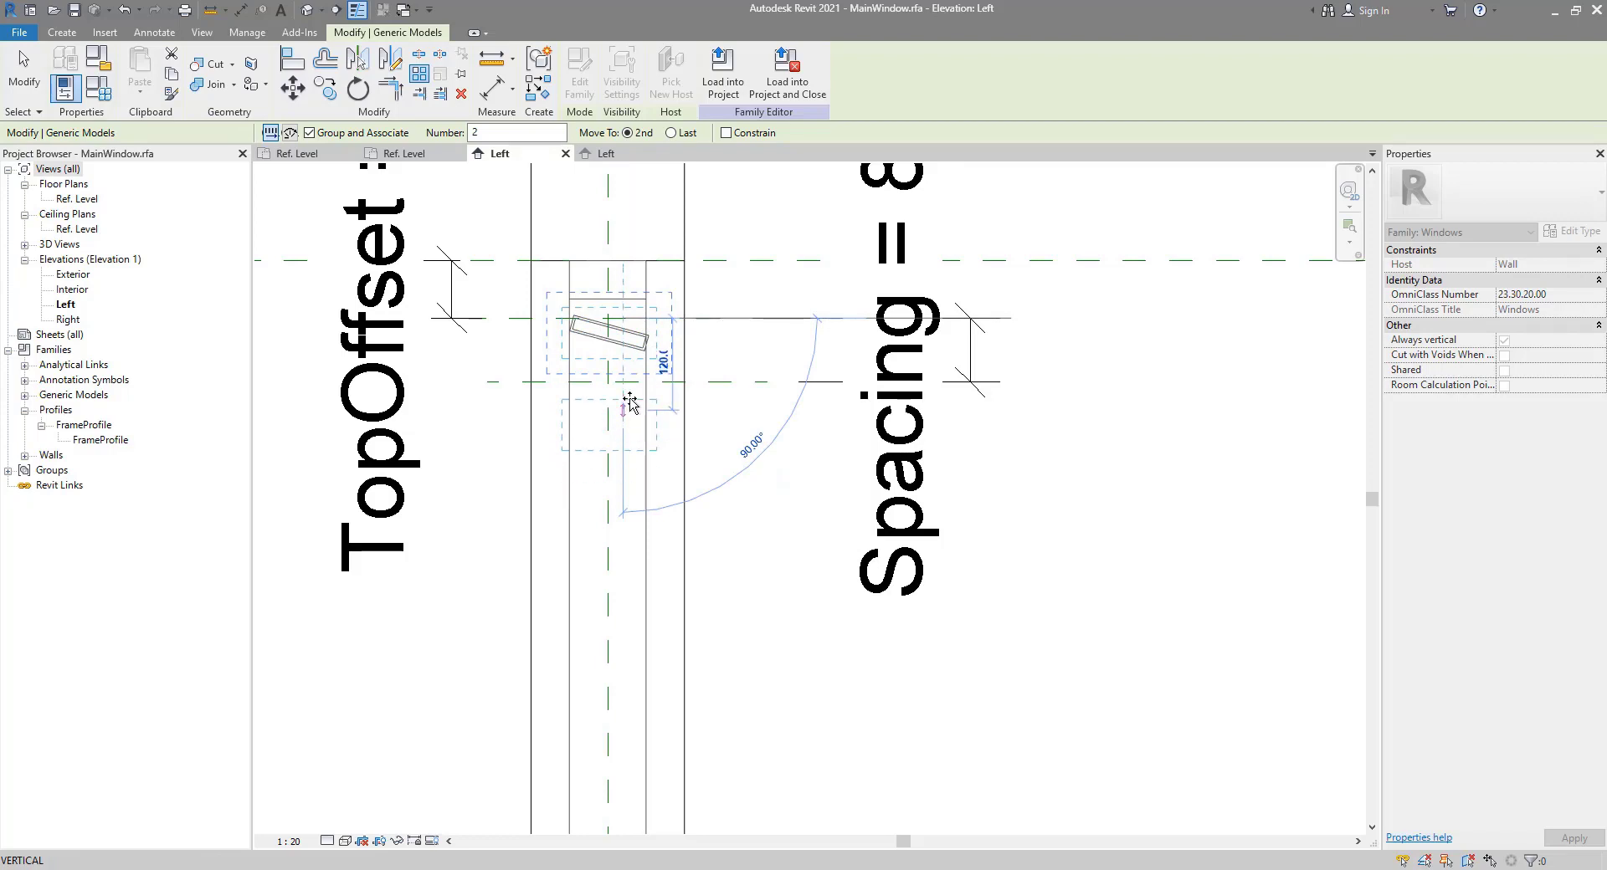
{"action": "left_click", "coordinate": [624, 410]}
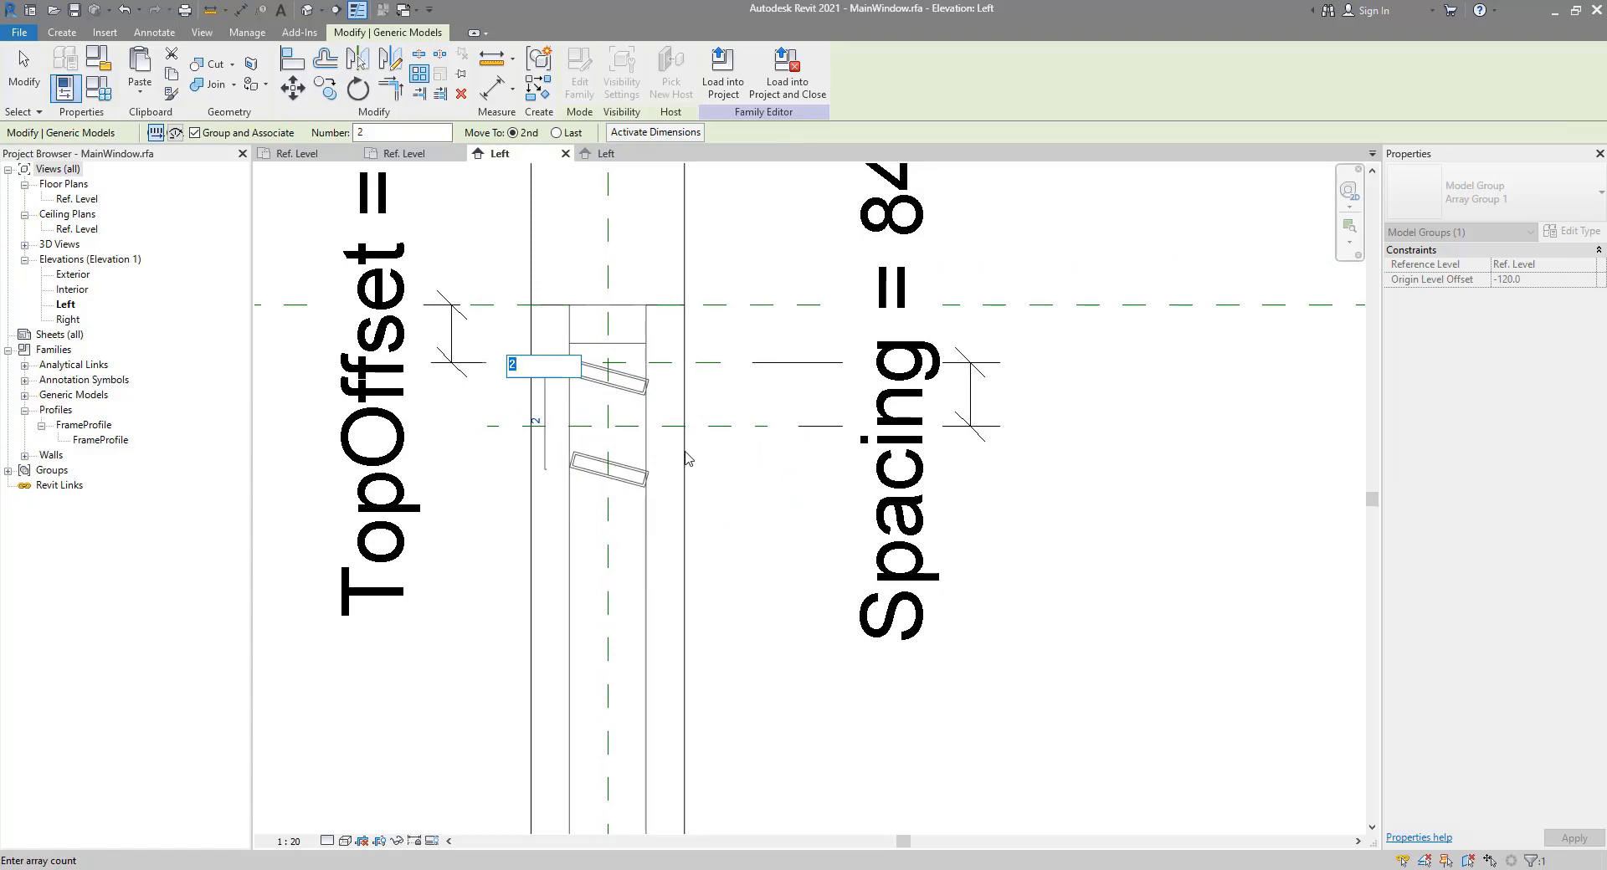
{"action": "key", "text": "Return"}
{"action": "scroll", "coordinate": [732, 586], "scroll_direction": "down", "scroll_amount": 4}
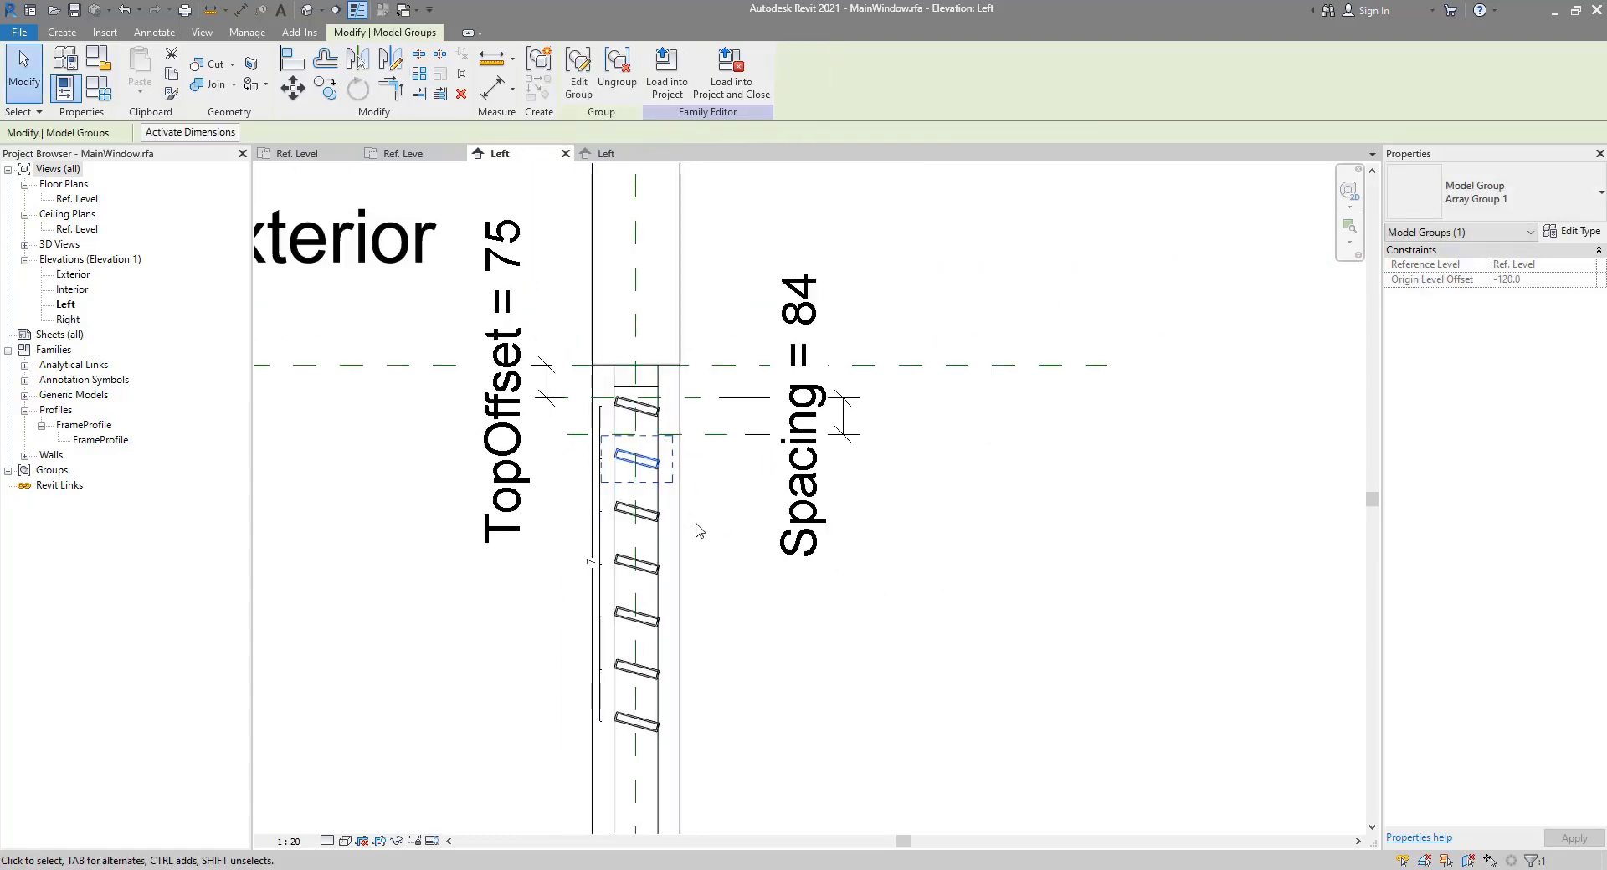
Step: Align the top reference of the second louver unit to the lower reference plane of the Spacing dimension
{"action": "scroll", "coordinate": [695, 485], "scroll_direction": "up", "scroll_amount": 6}
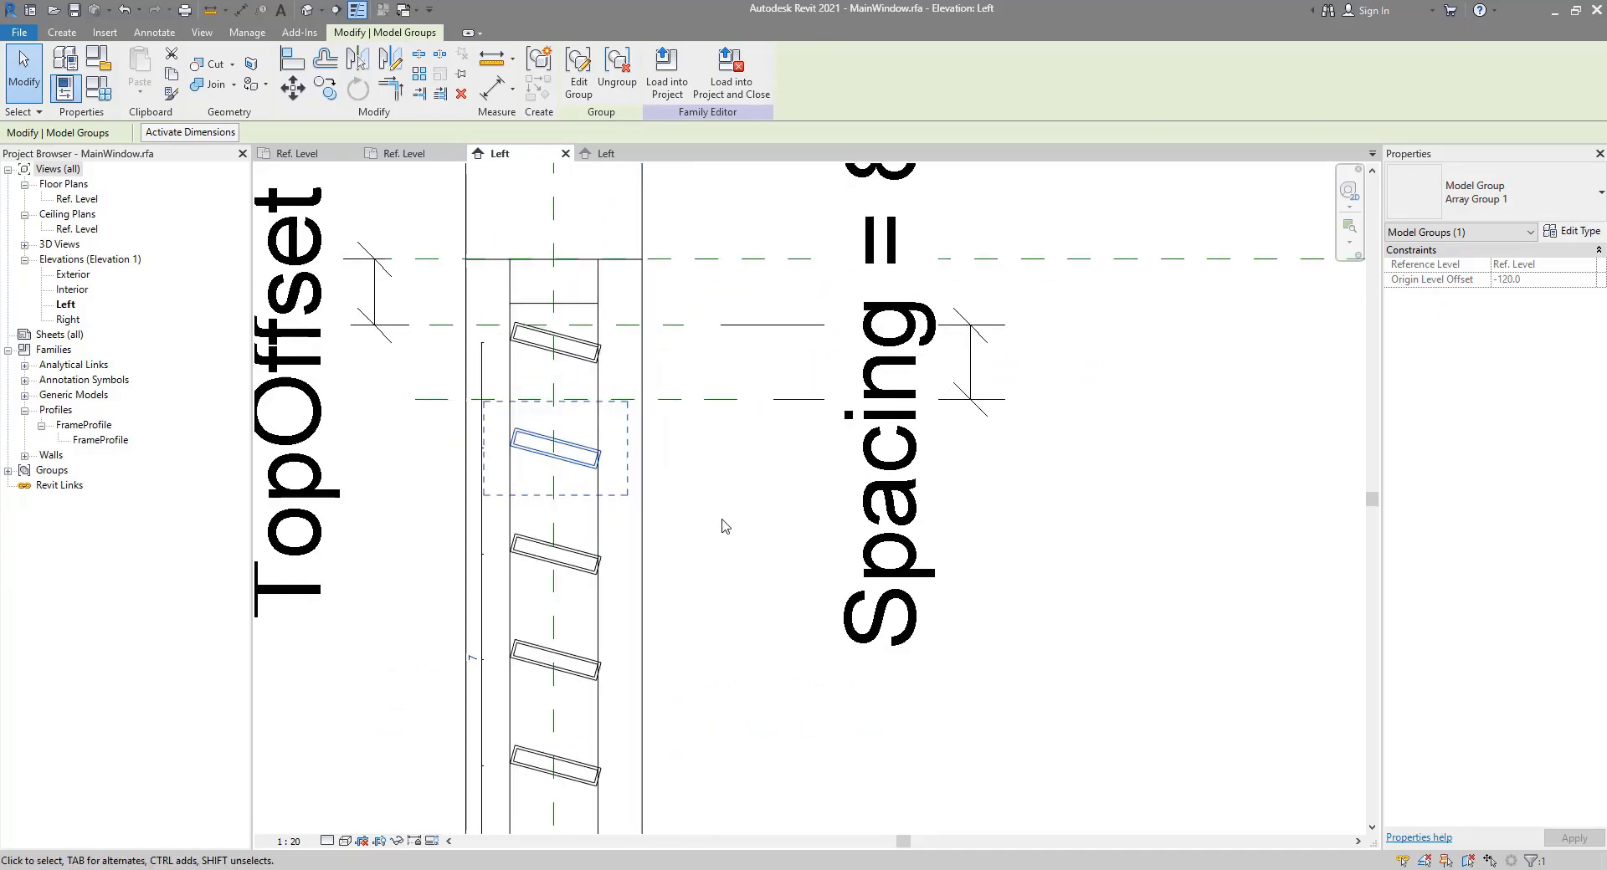
{"action": "left_click", "coordinate": [629, 467]}
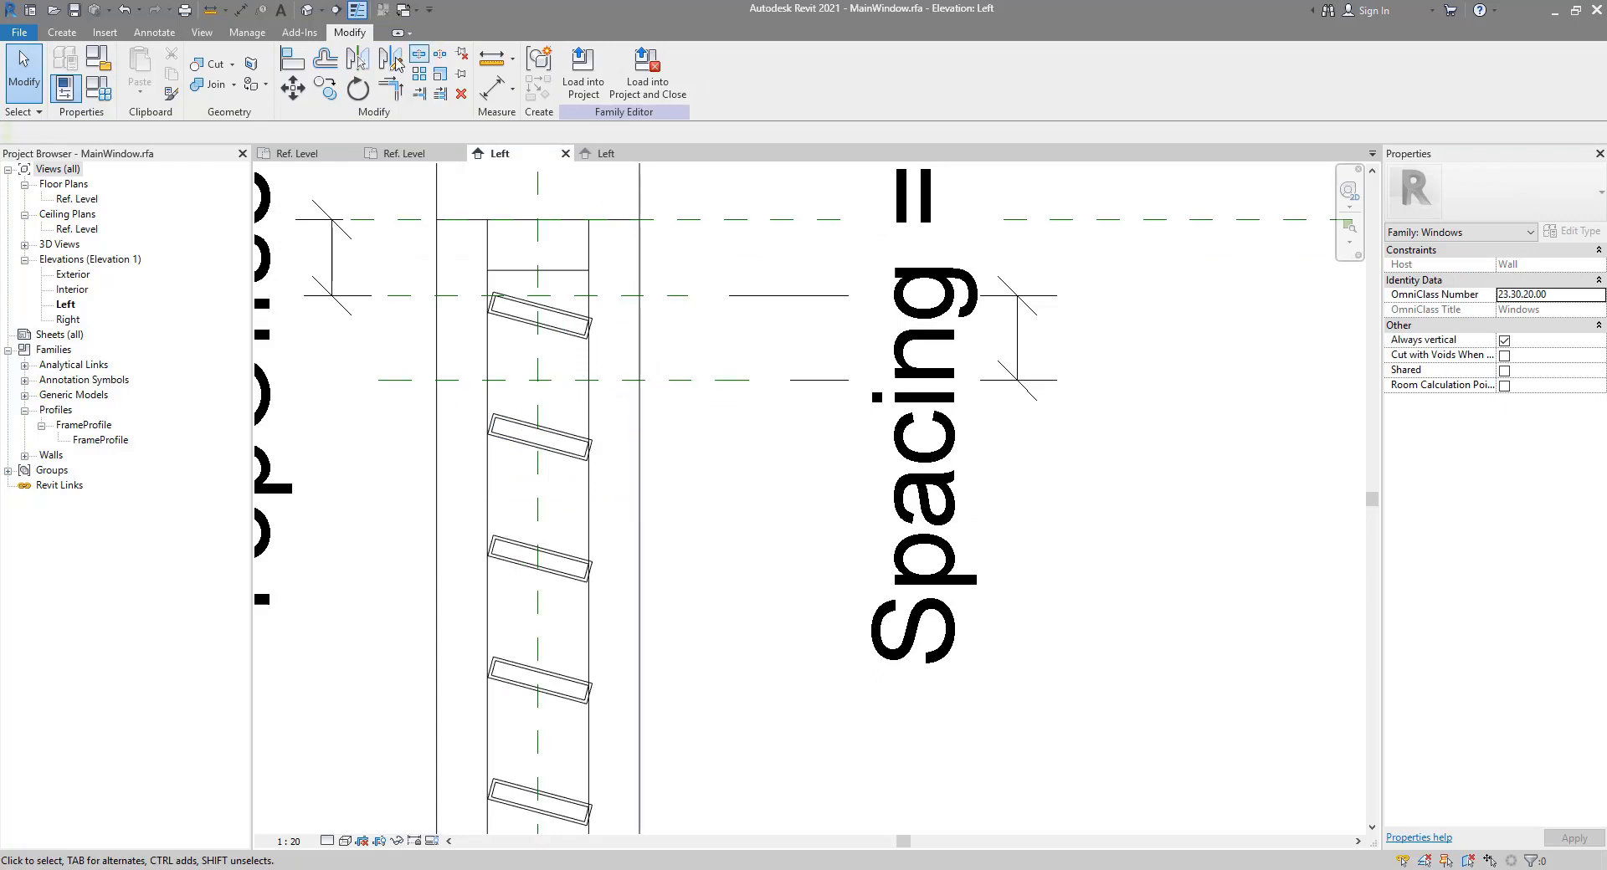
{"action": "left_click", "coordinate": [292, 59]}
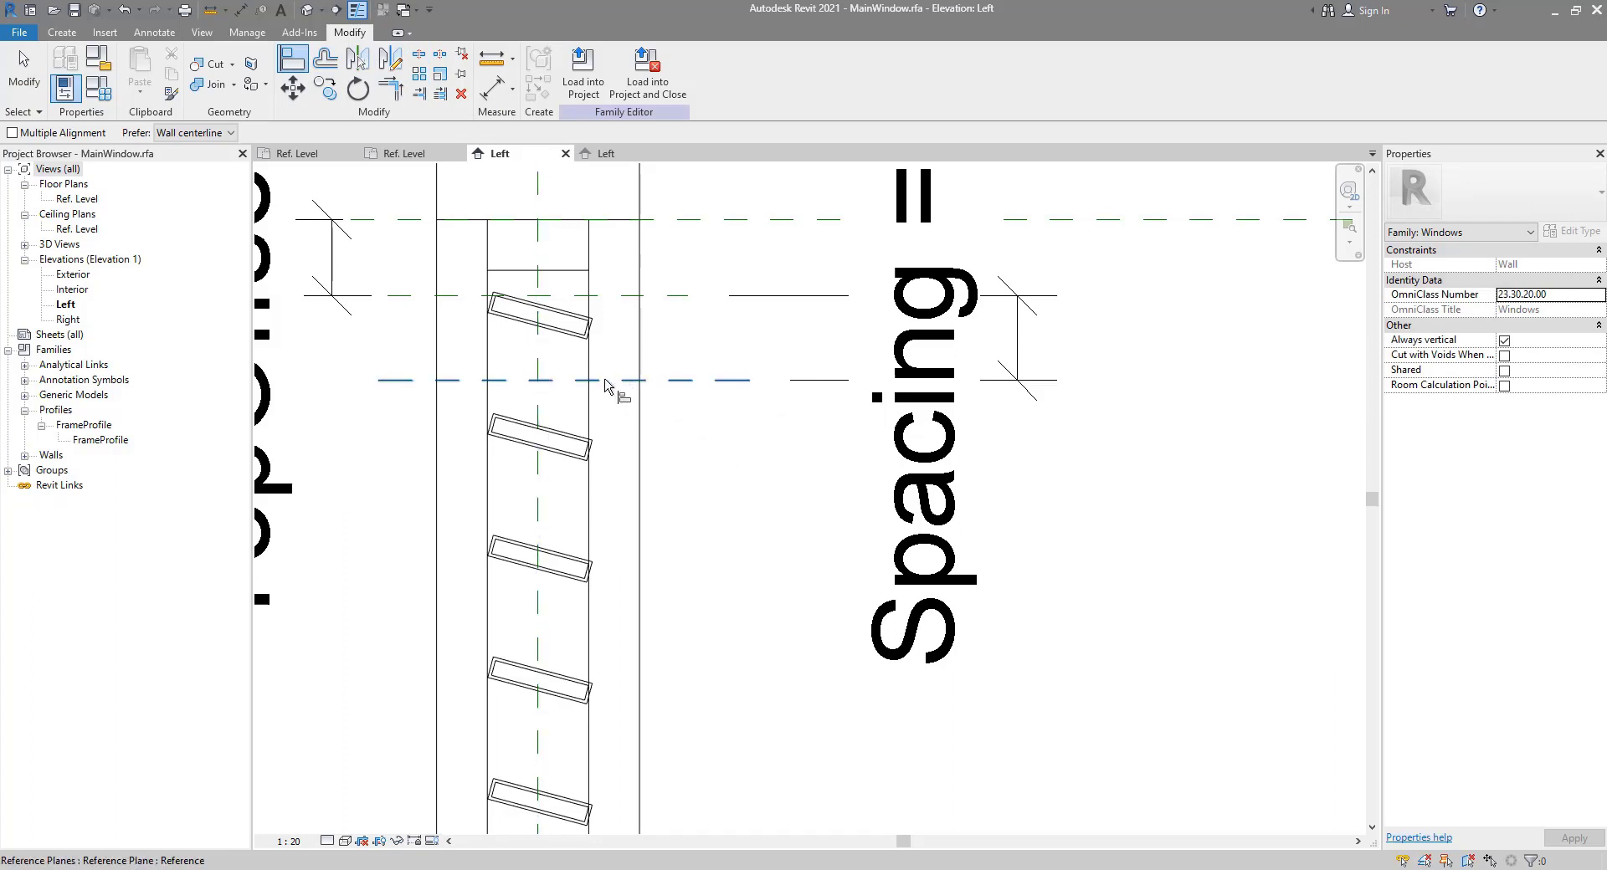
{"action": "left_click", "coordinate": [606, 383]}
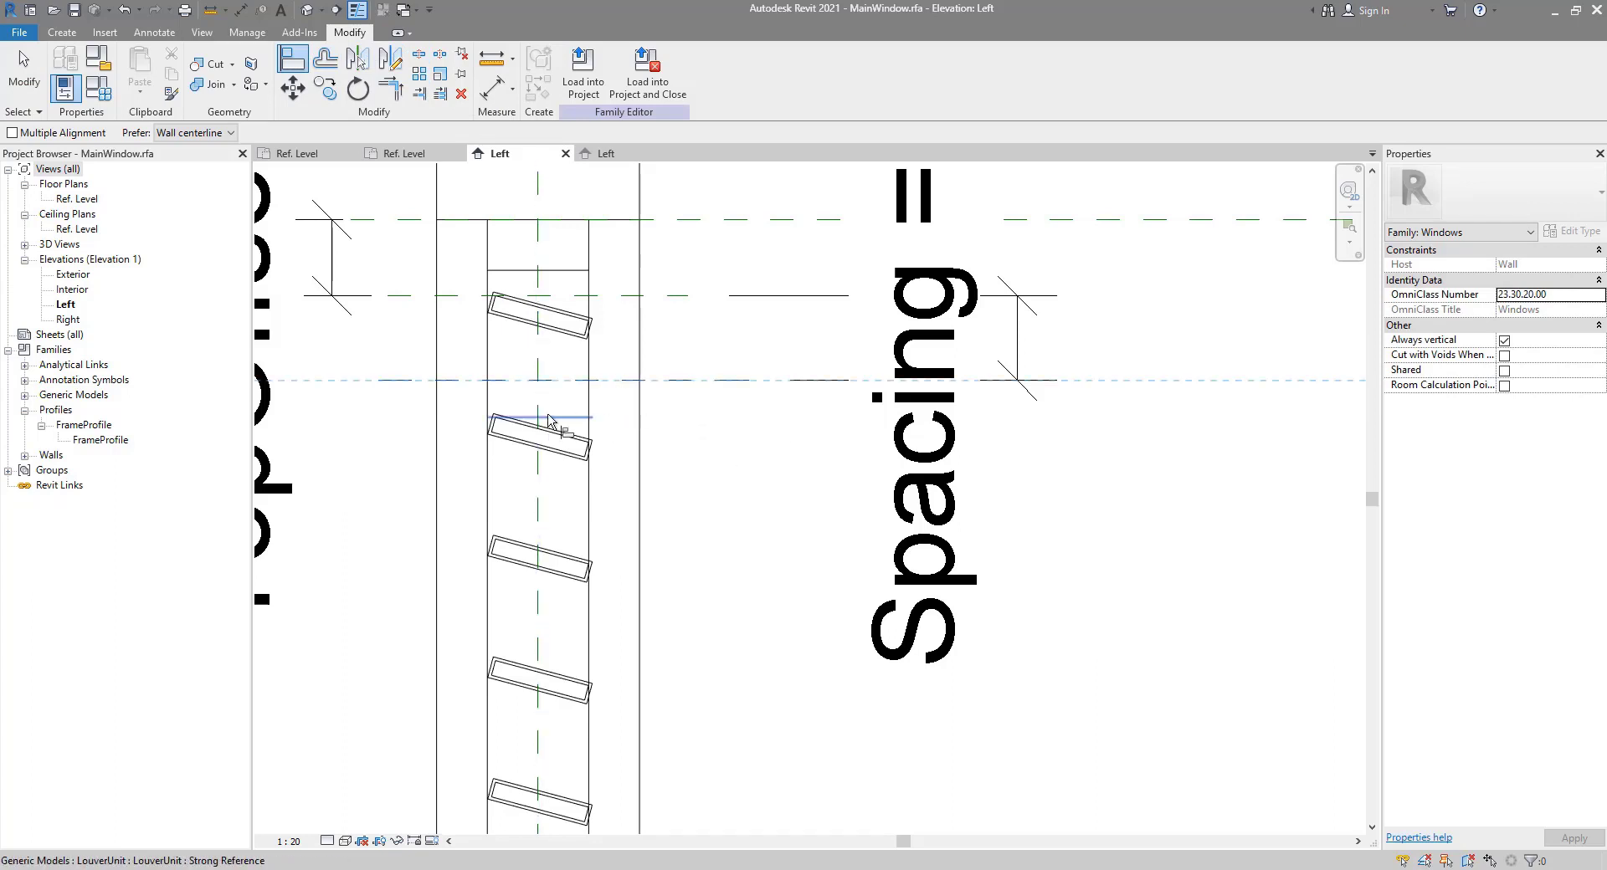
{"action": "left_click", "coordinate": [548, 417]}
{"action": "scroll", "coordinate": [827, 502], "scroll_direction": "down", "scroll_amount": 3}
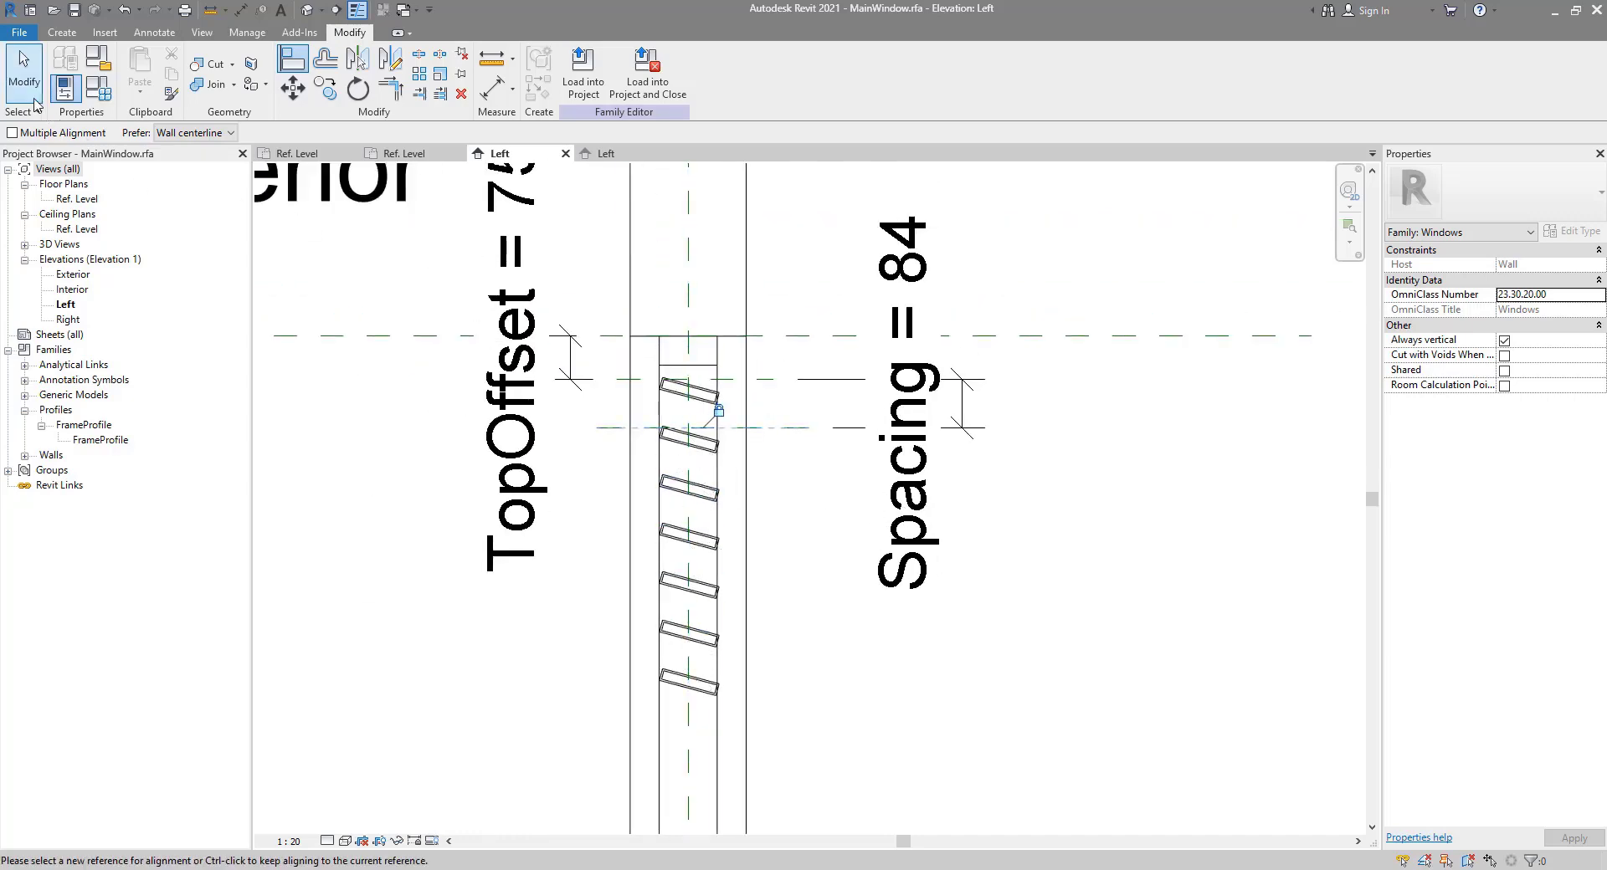
{"action": "left_click", "coordinate": [25, 80]}
{"action": "scroll", "coordinate": [804, 506], "scroll_direction": "down", "scroll_amount": 2}
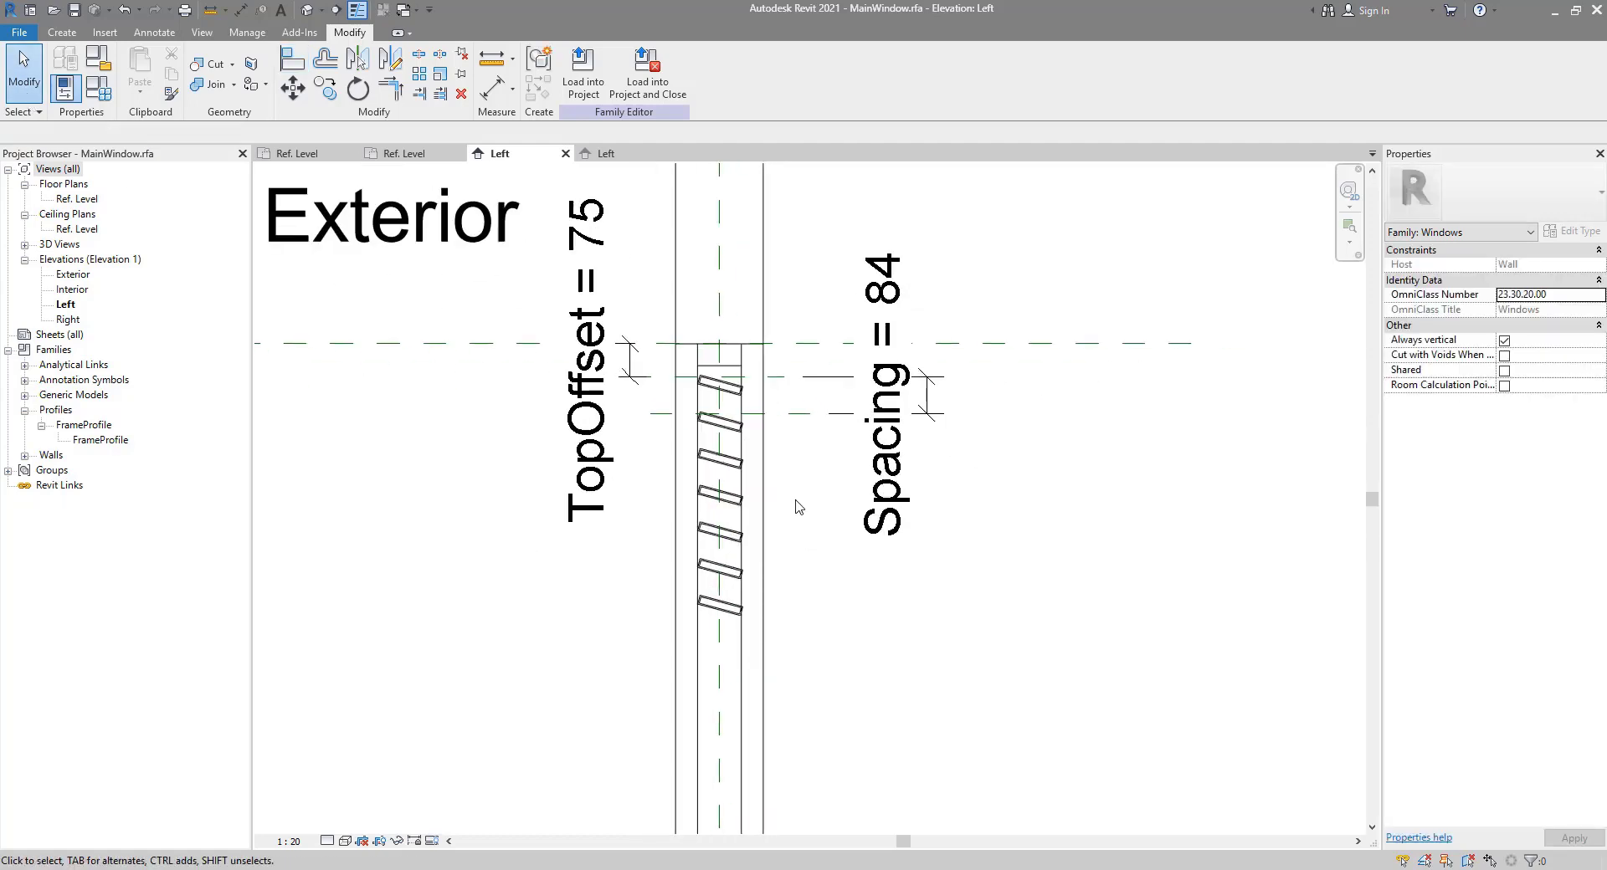
Step: Label the louver array's count with a new type parameter named UnitCount, grouped under Other
{"action": "left_click", "coordinate": [738, 474]}
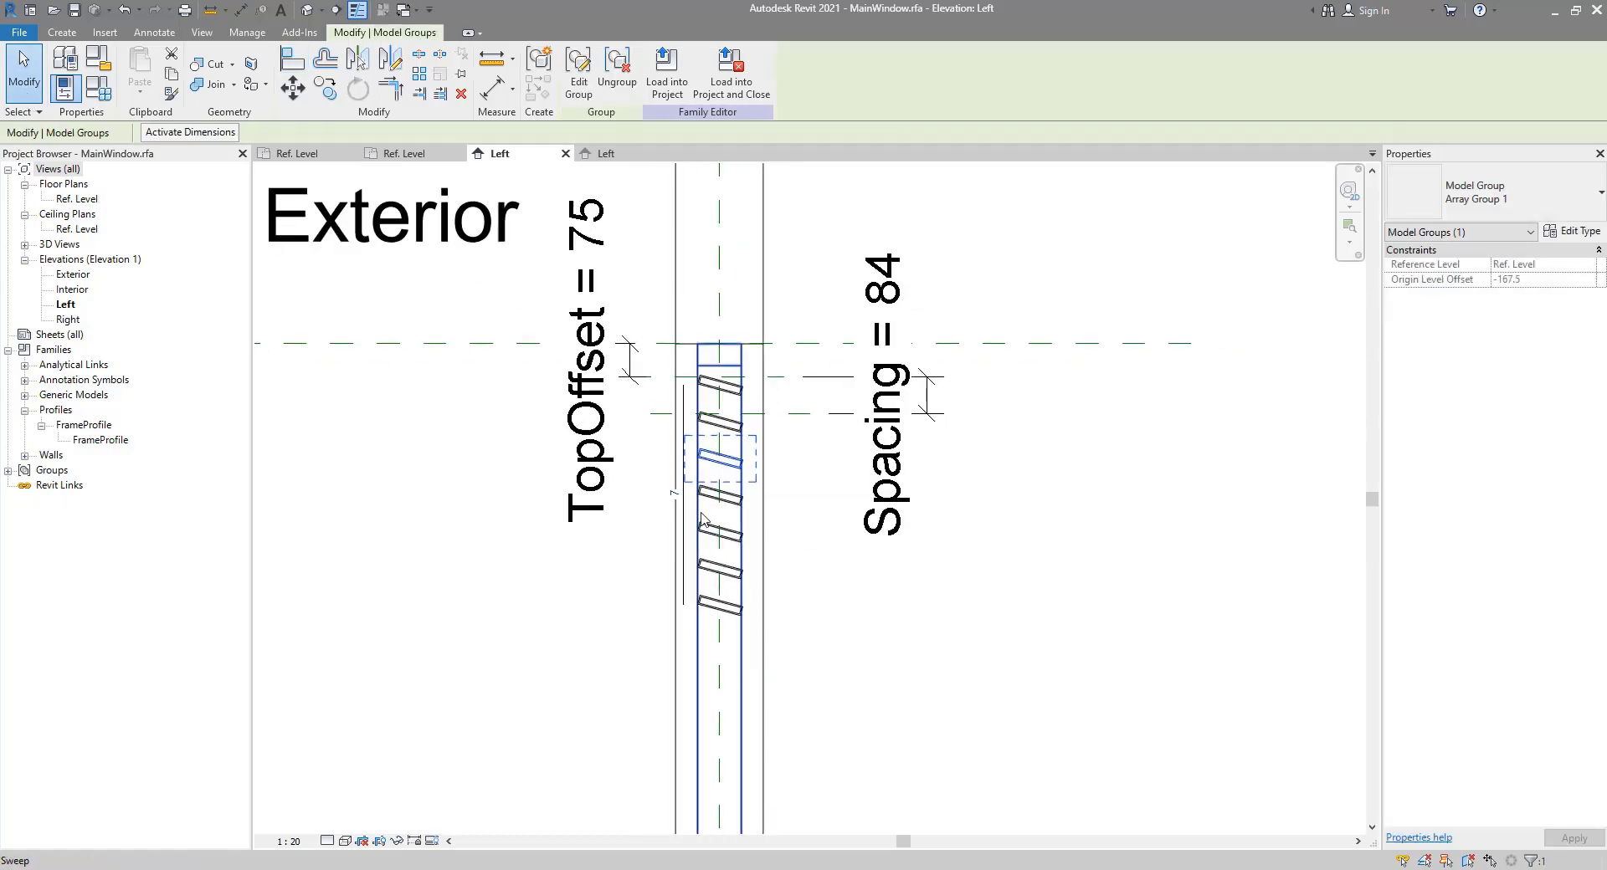
{"action": "left_click", "coordinate": [688, 519]}
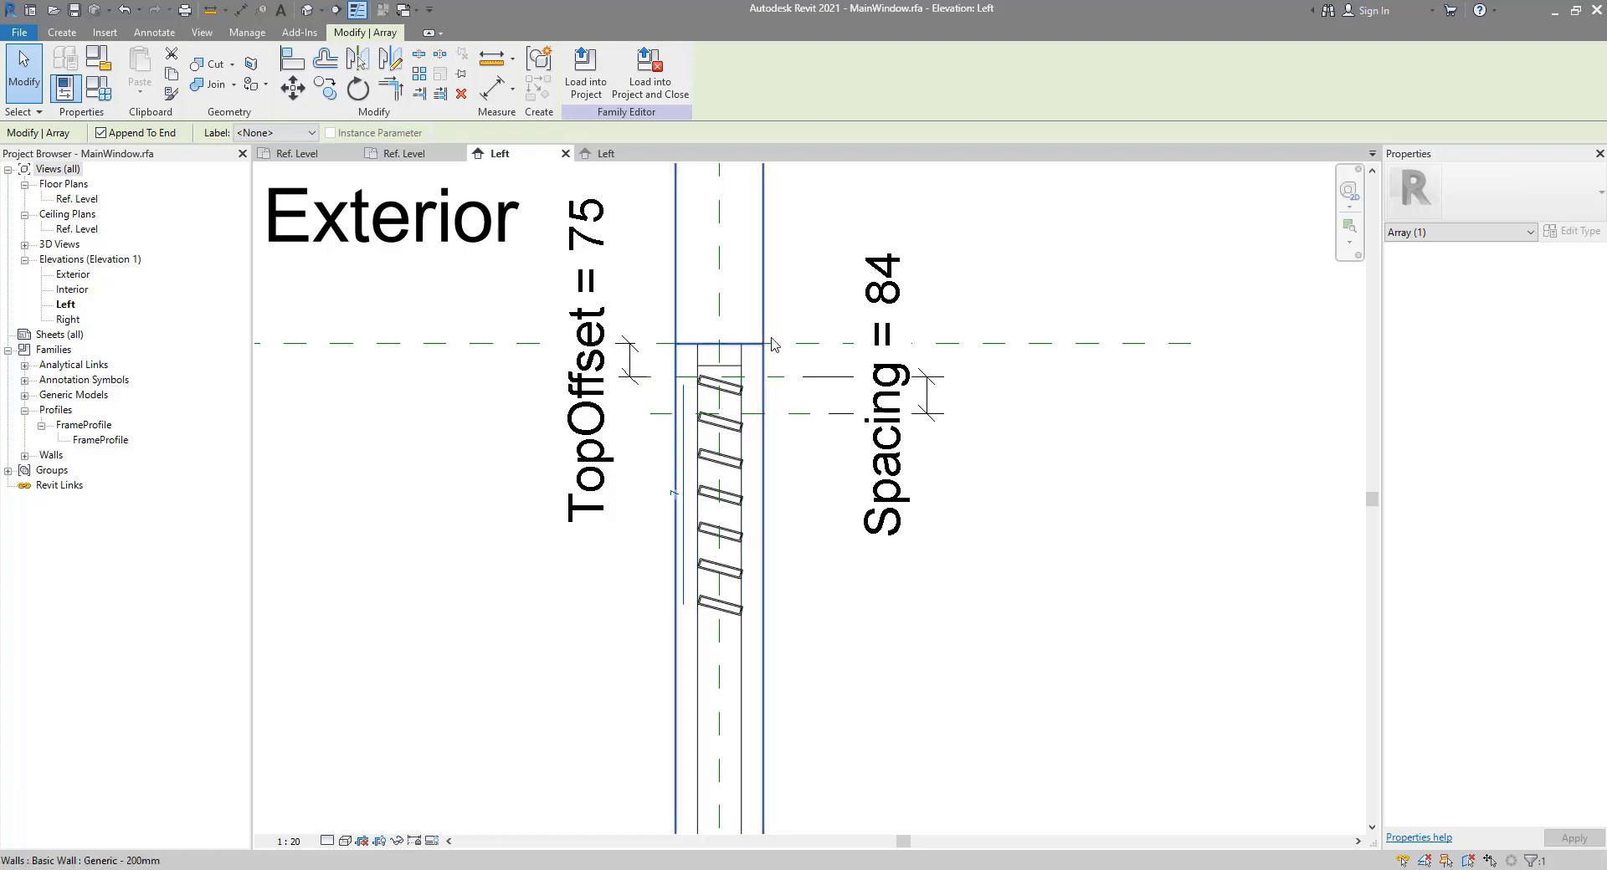
{"action": "scroll", "coordinate": [770, 342], "scroll_direction": "down", "scroll_amount": 2}
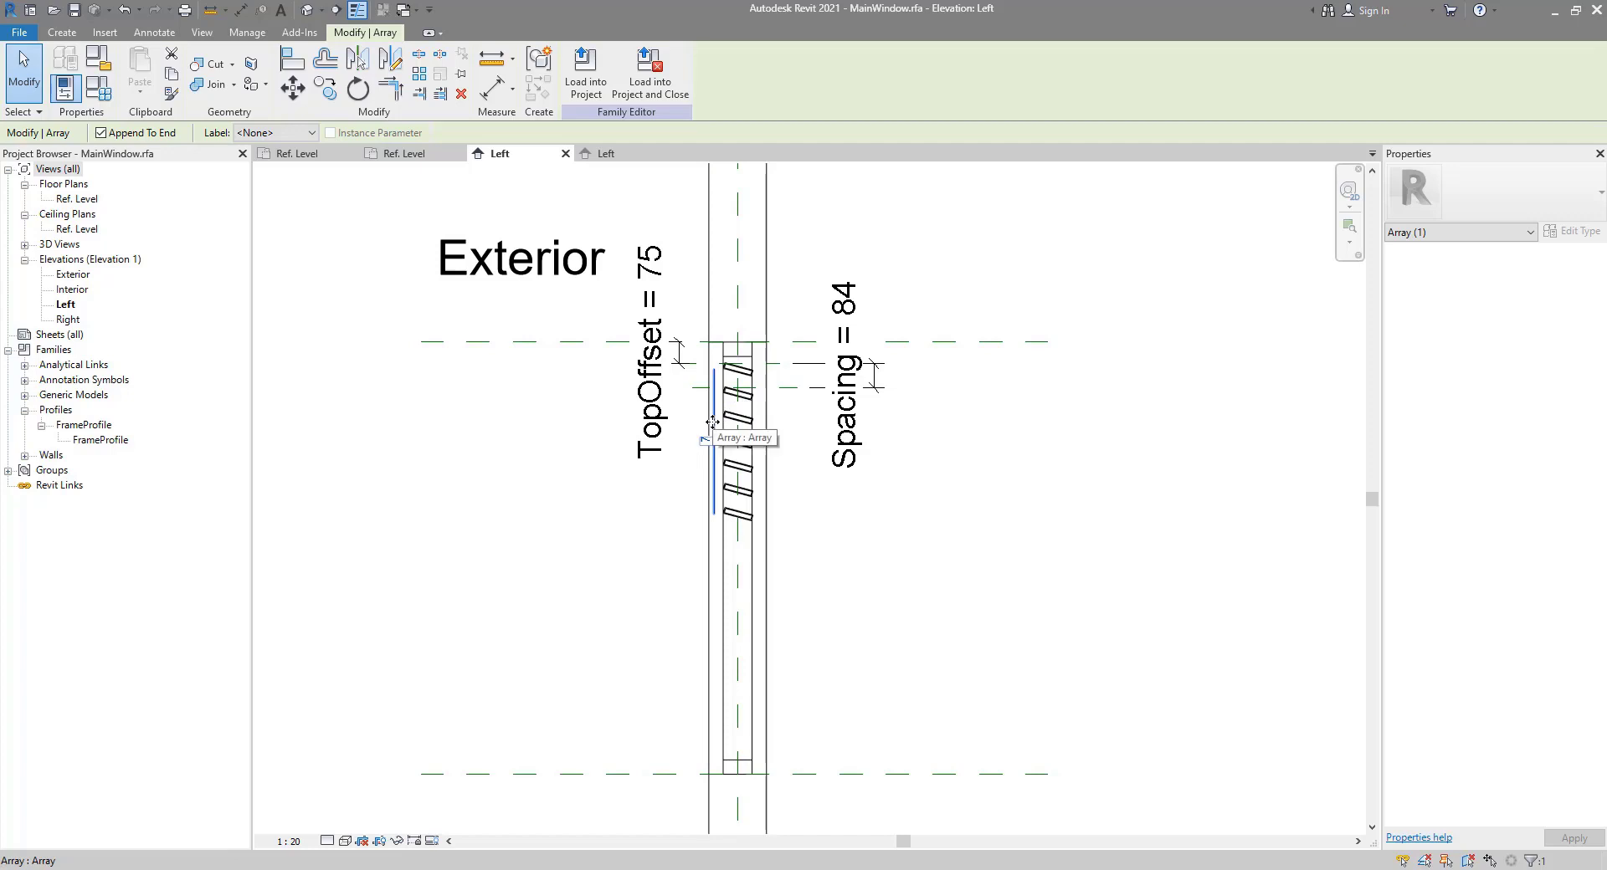
{"action": "left_click", "coordinate": [310, 132]}
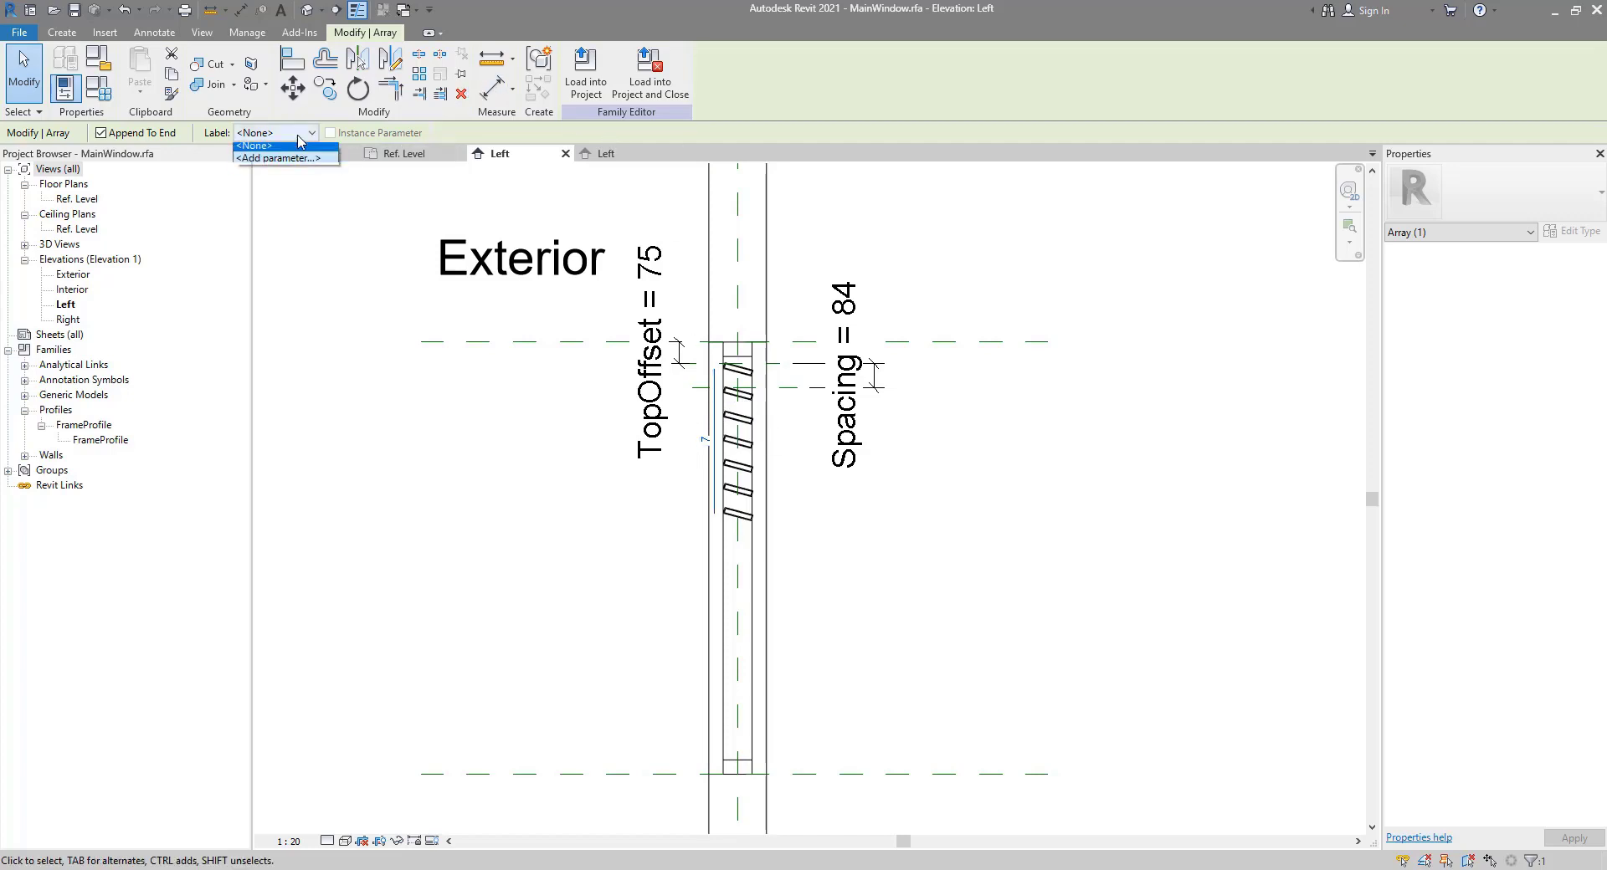
{"action": "left_click", "coordinate": [328, 164]}
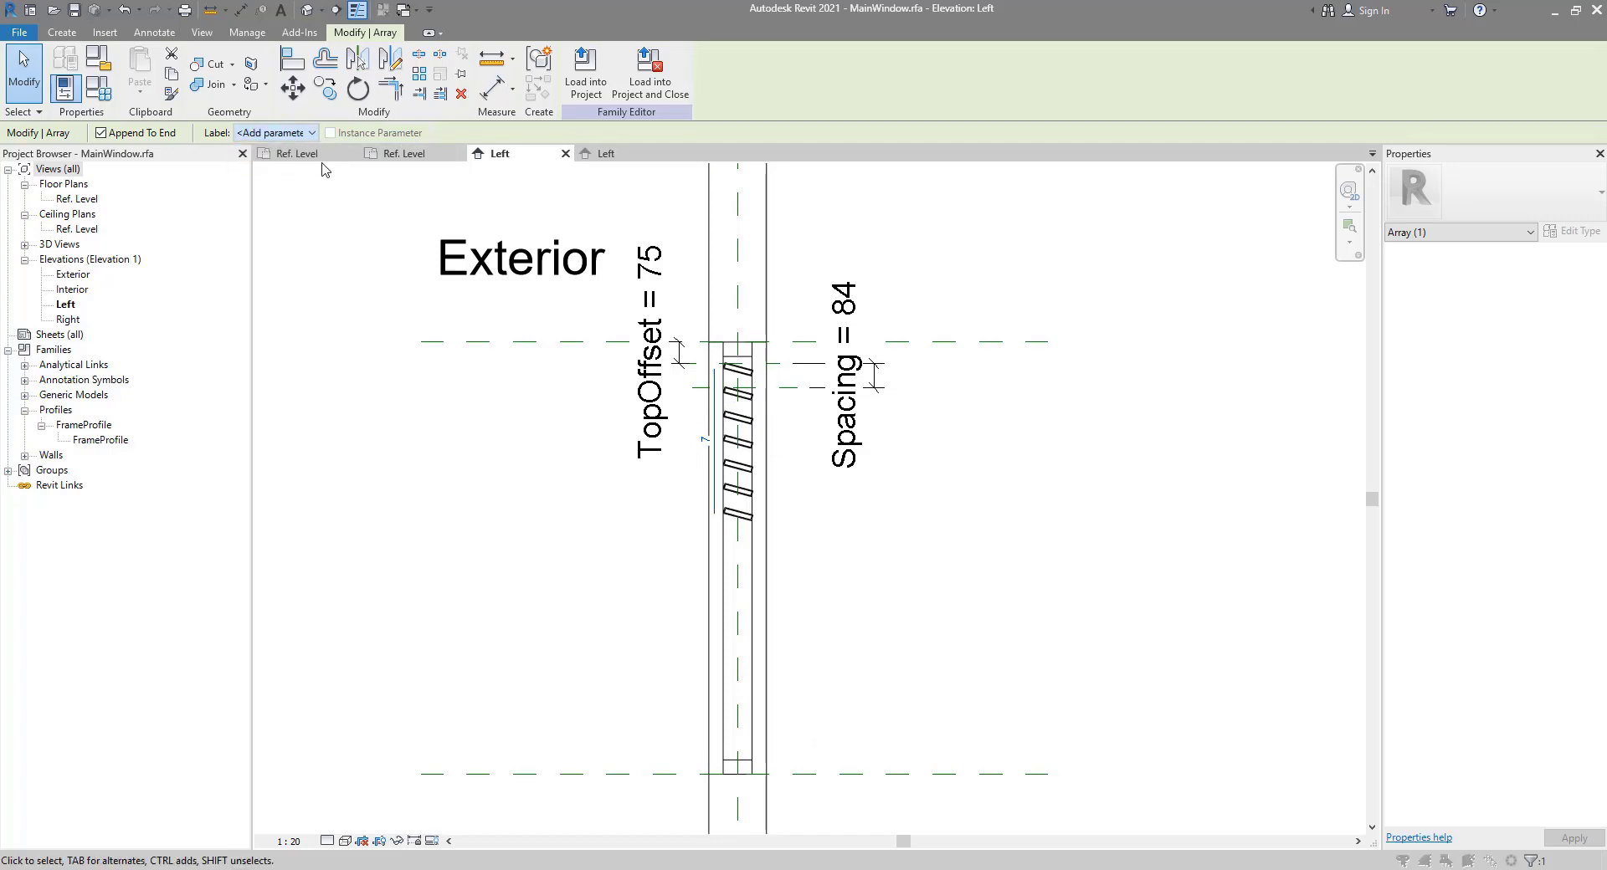
{"action": "type", "text": "UnitCount"}
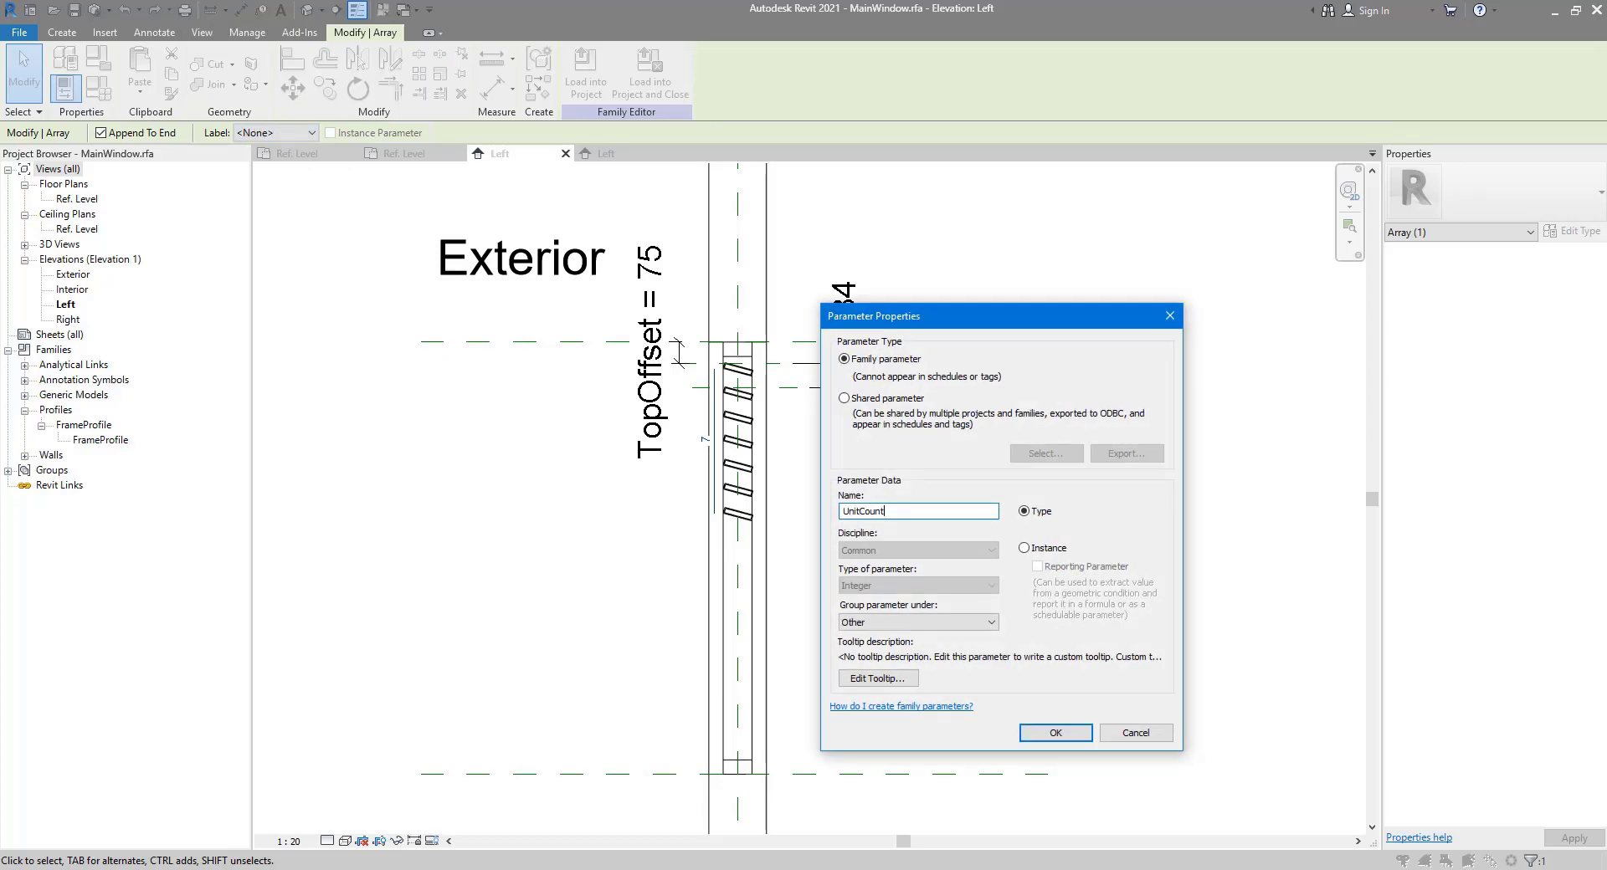
{"action": "key", "text": "Return"}
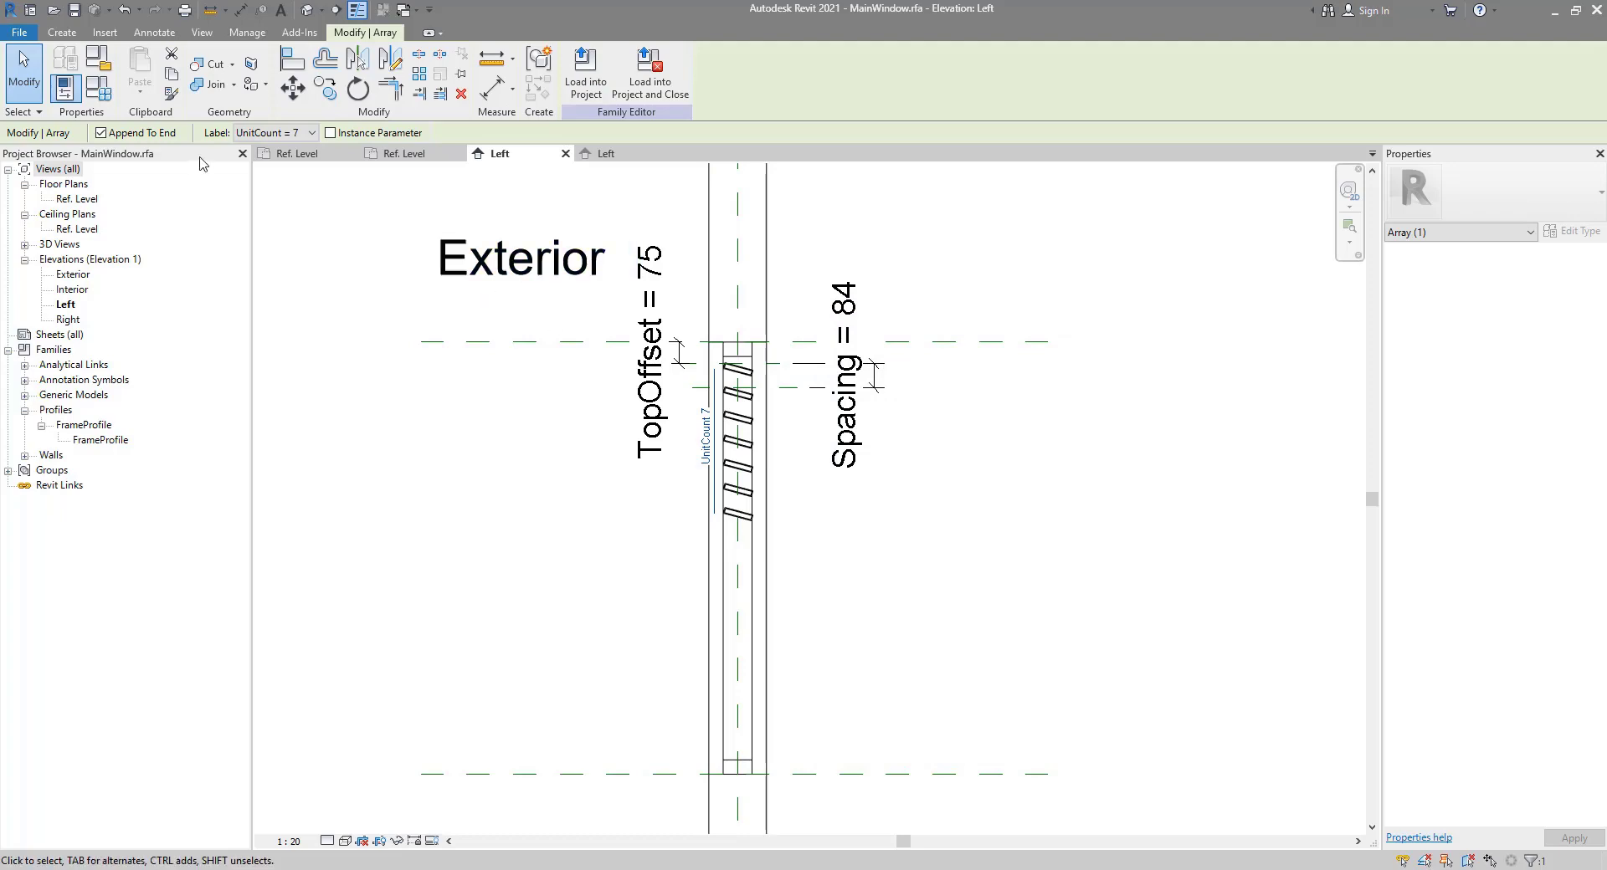
Step: Open the family types beside the window elevation and narrow the Value column to make room for the formulas
{"action": "middle_click_drag", "start_coordinate": [781, 414], "coordinate": [1084, 454]}
{"action": "left_click", "coordinate": [96, 94]}
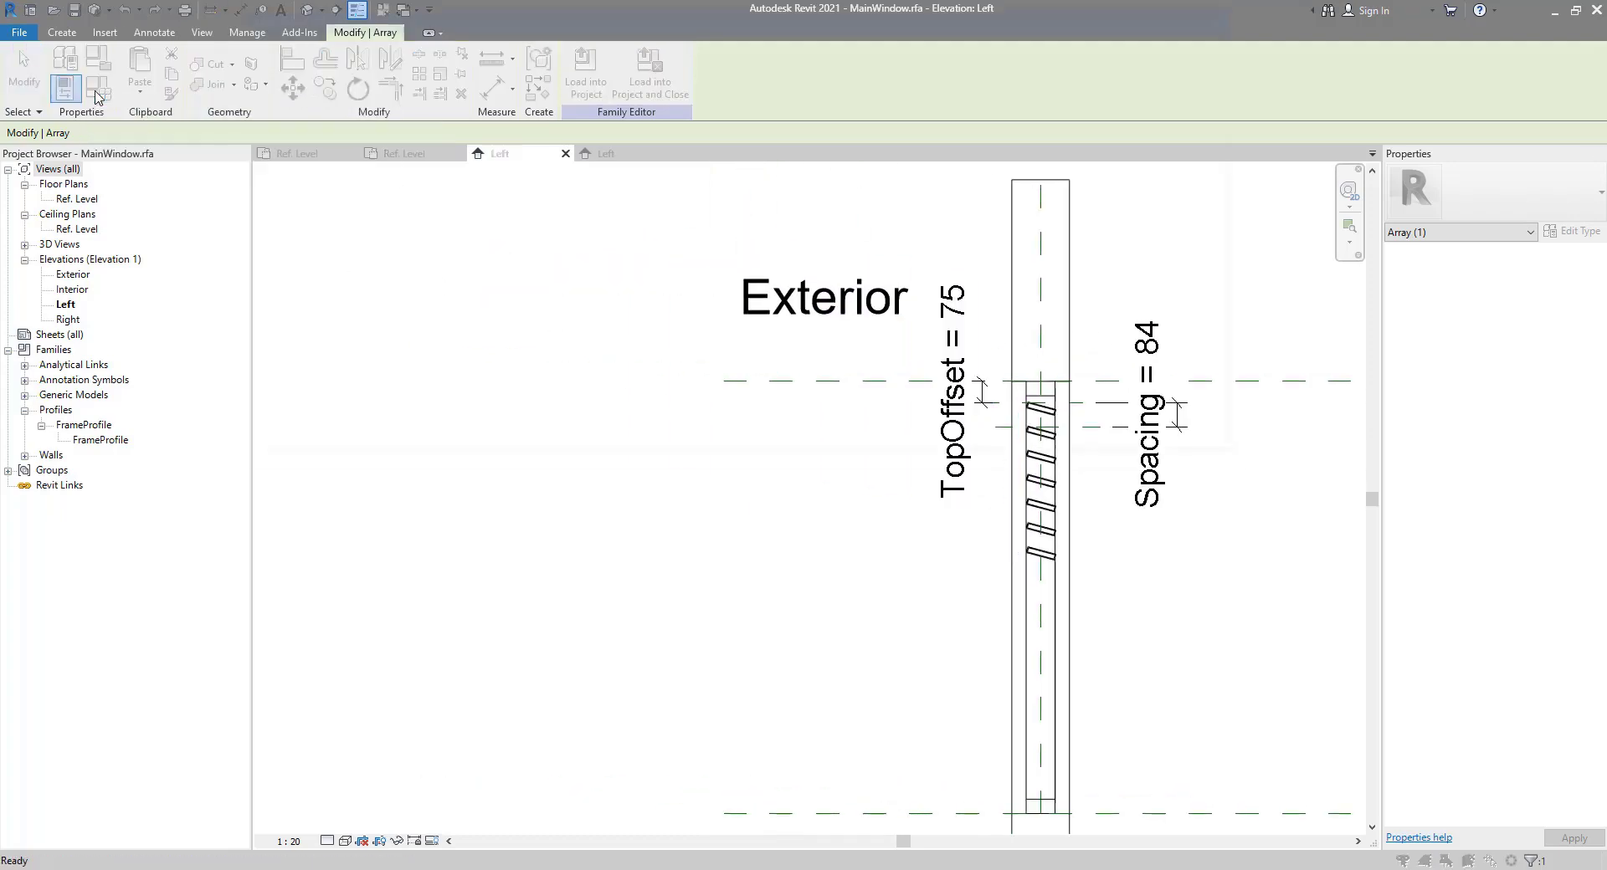
{"action": "left_click_drag", "start_coordinate": [1213, 25], "coordinate": [882, 329]}
{"action": "left_click_drag", "start_coordinate": [1076, 349], "coordinate": [911, 350]}
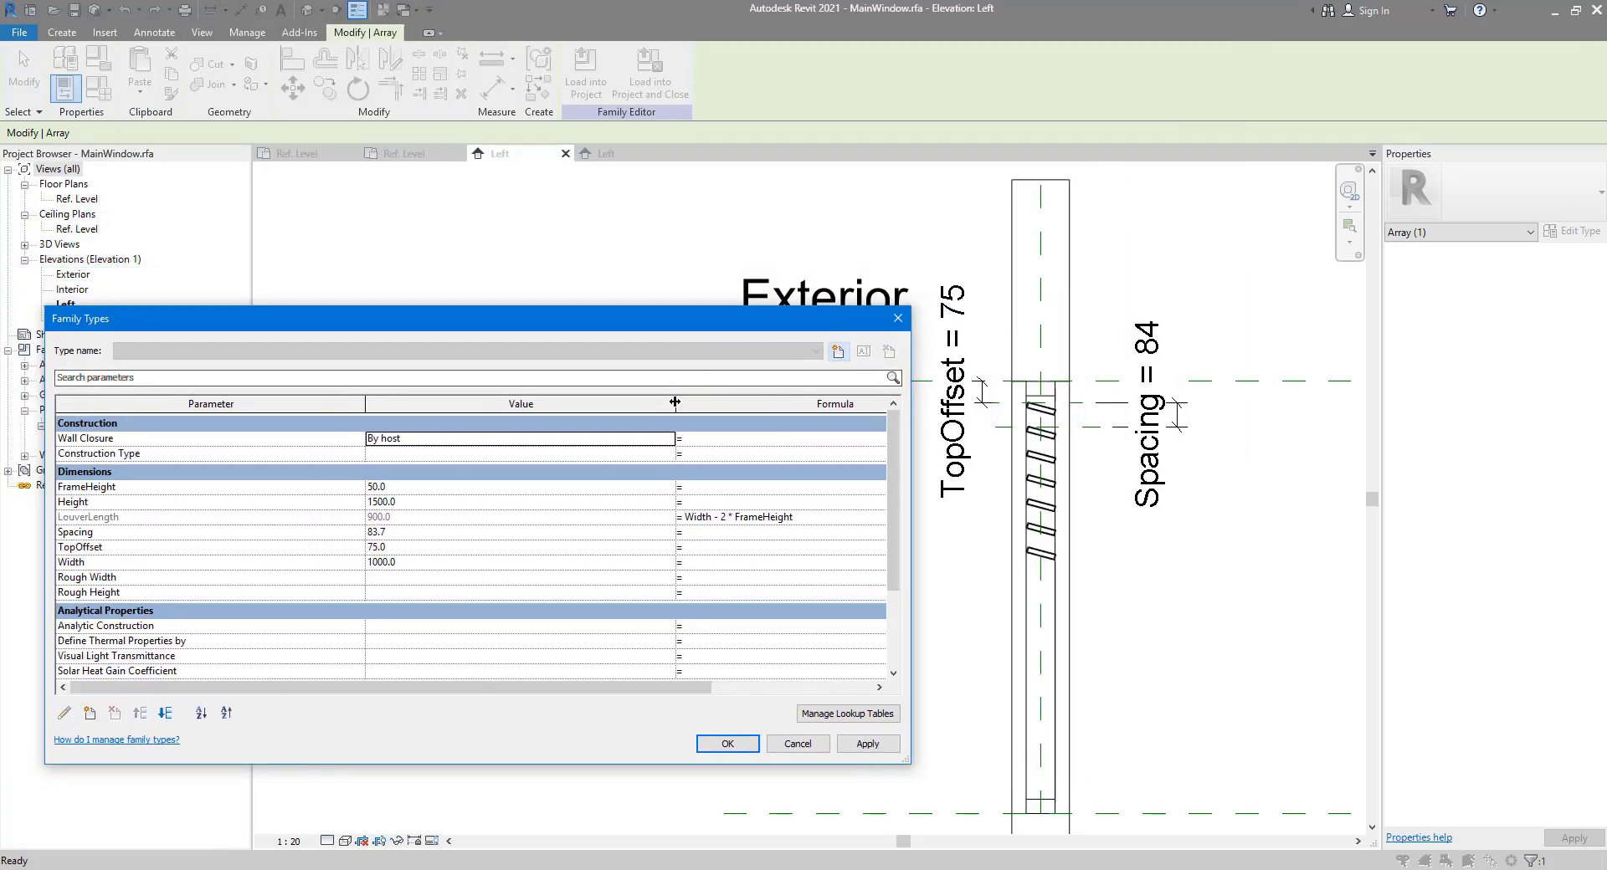
{"action": "left_click_drag", "start_coordinate": [675, 406], "coordinate": [463, 418]}
{"action": "scroll", "coordinate": [383, 533], "scroll_direction": "down", "scroll_amount": 3}
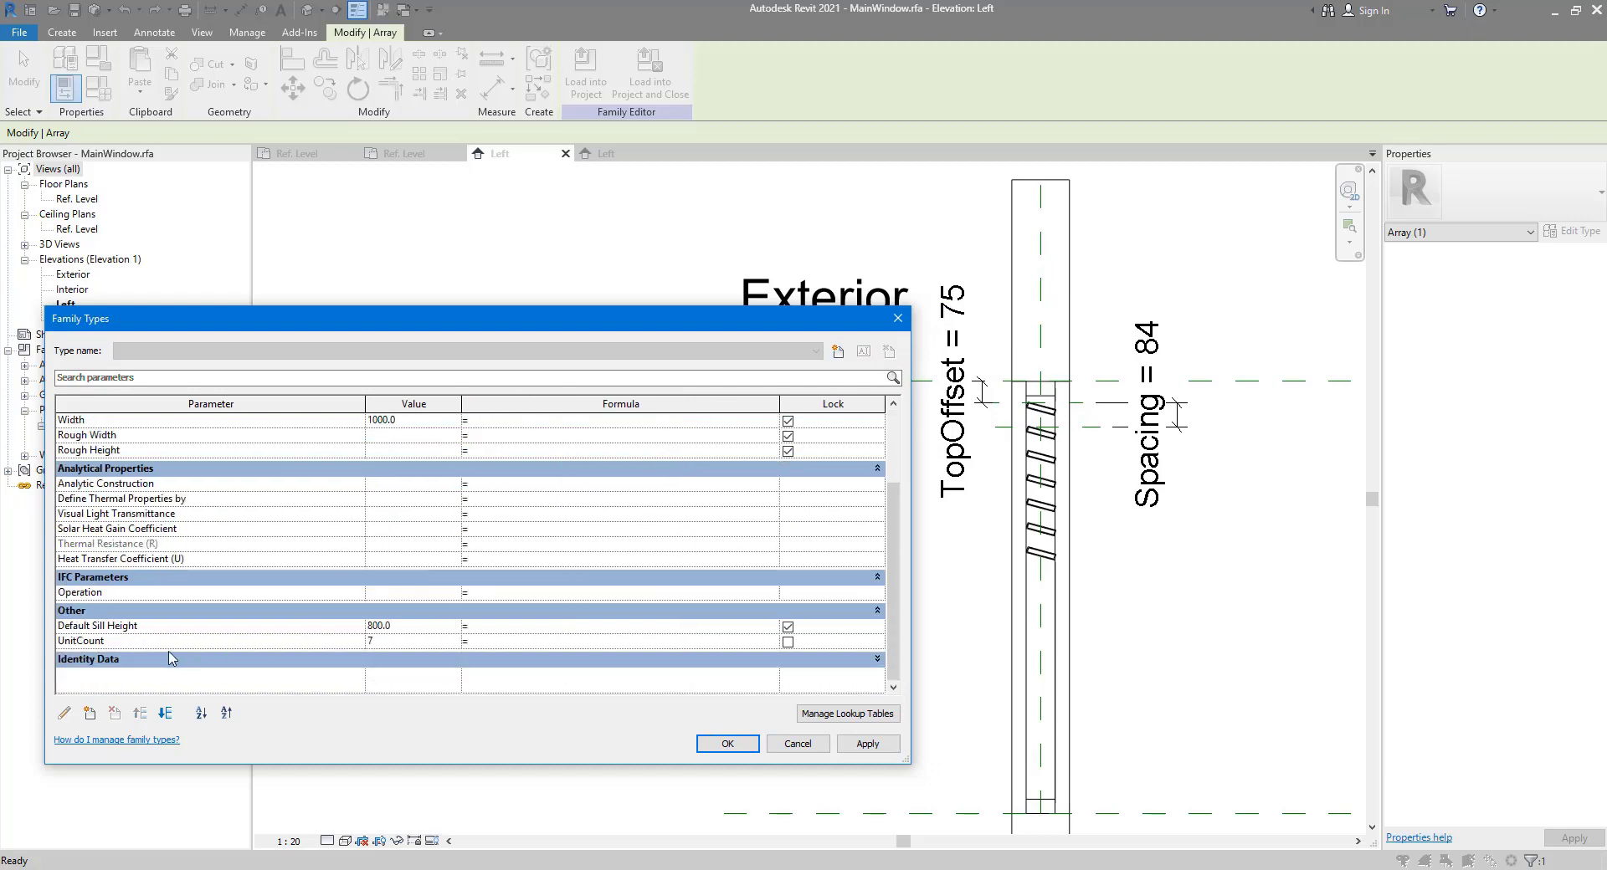
Step: Regroup the UnitCount parameter under Dimensions
{"action": "left_click", "coordinate": [173, 624]}
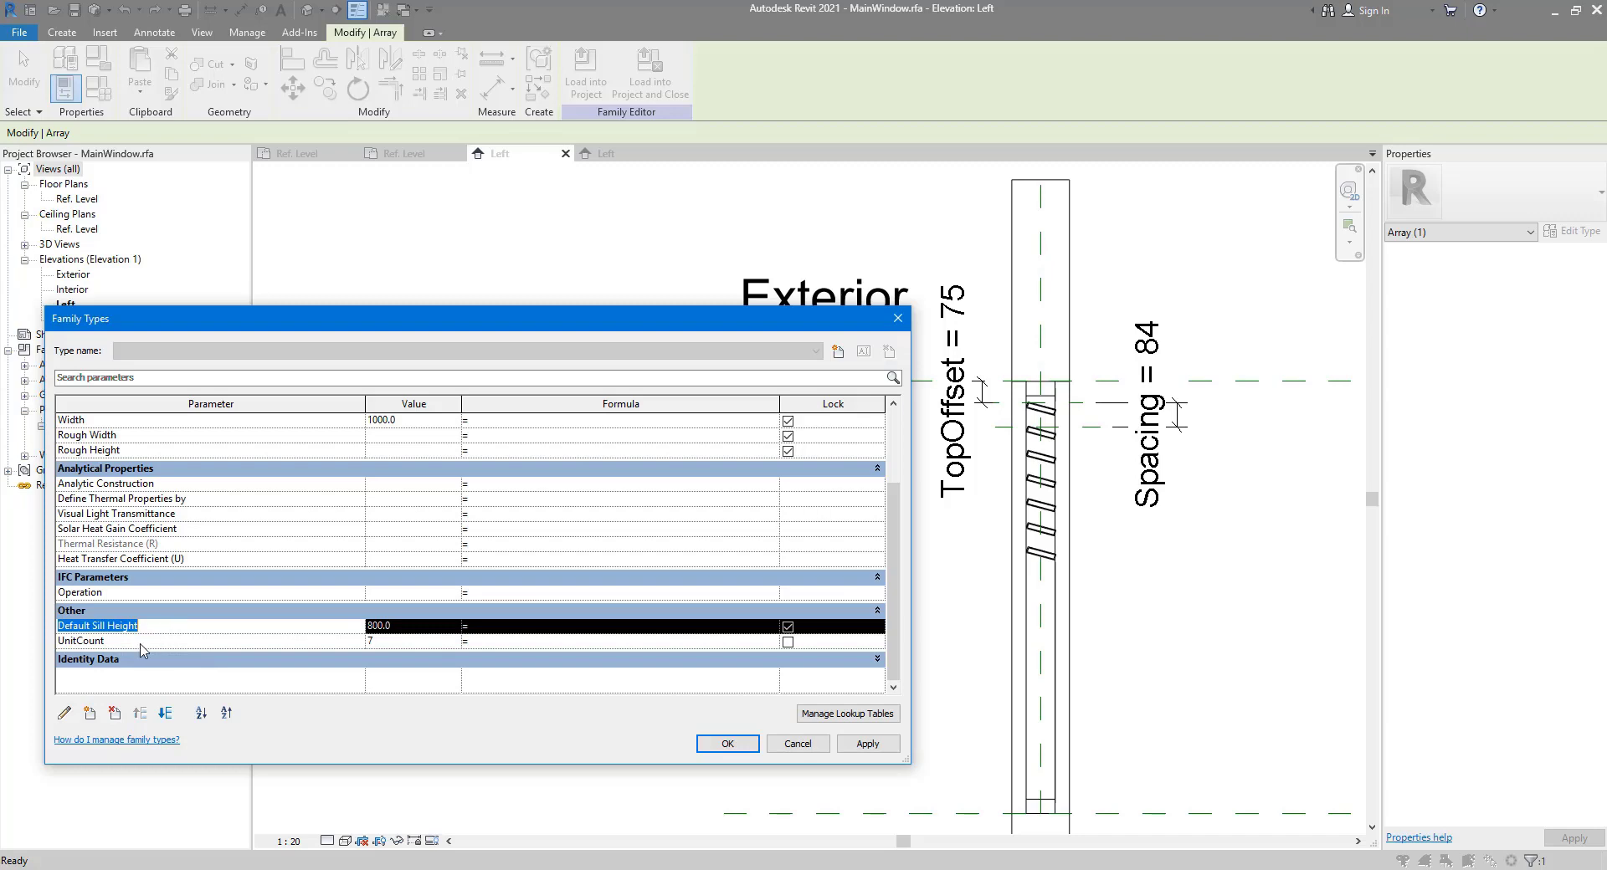
{"action": "left_click", "coordinate": [142, 642]}
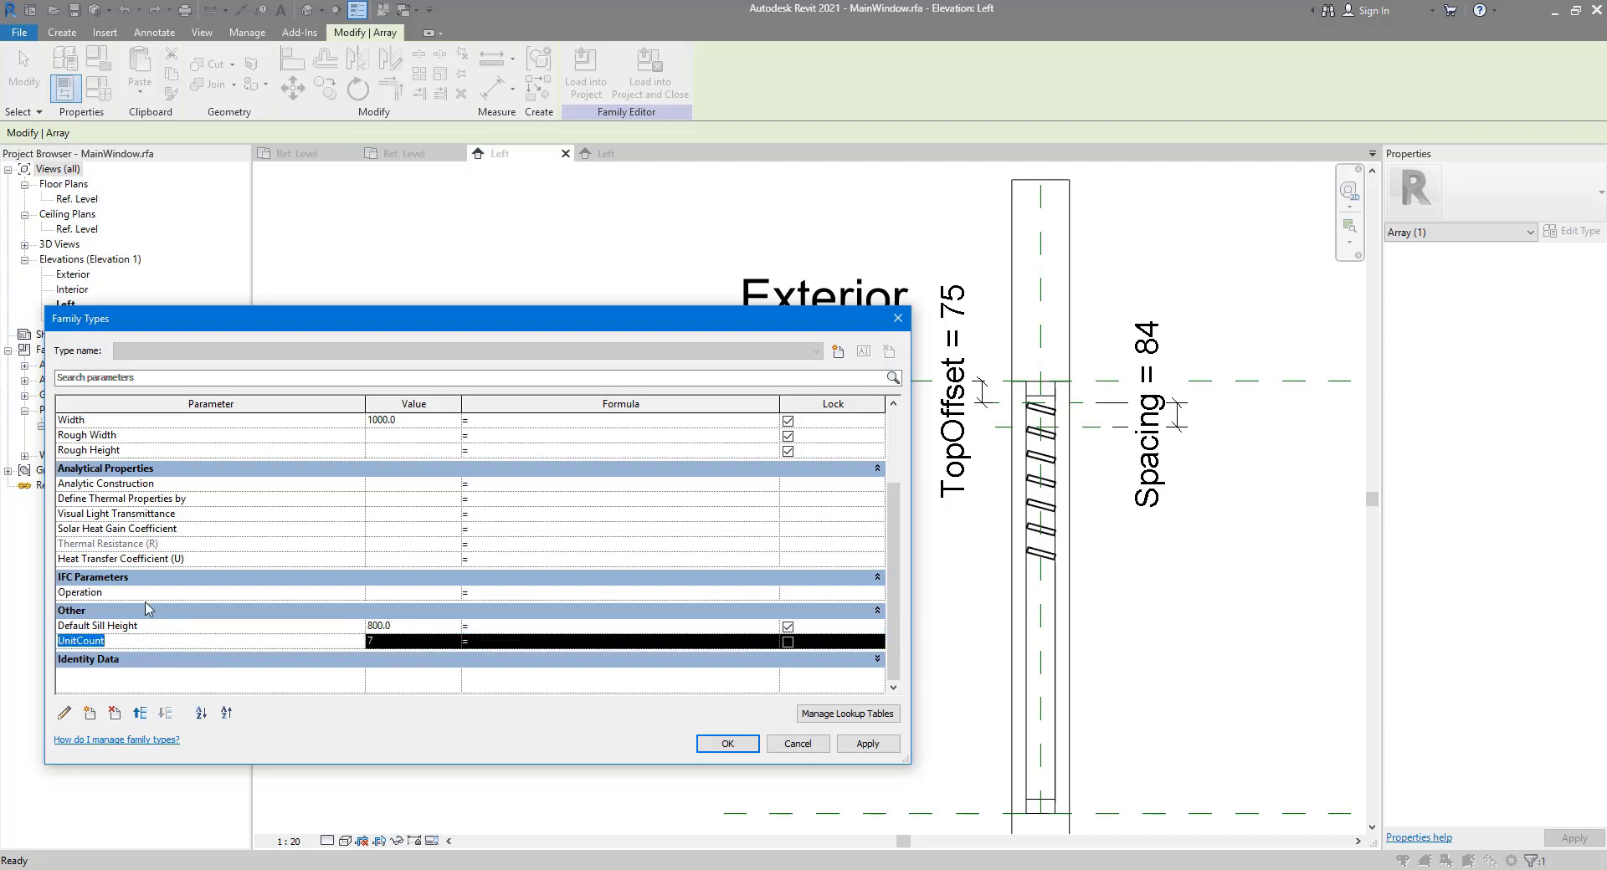
{"action": "scroll", "coordinate": [146, 604], "scroll_direction": "up", "scroll_amount": 3}
{"action": "scroll", "coordinate": [146, 611], "scroll_direction": "down", "scroll_amount": 3}
{"action": "left_click", "coordinate": [67, 717]}
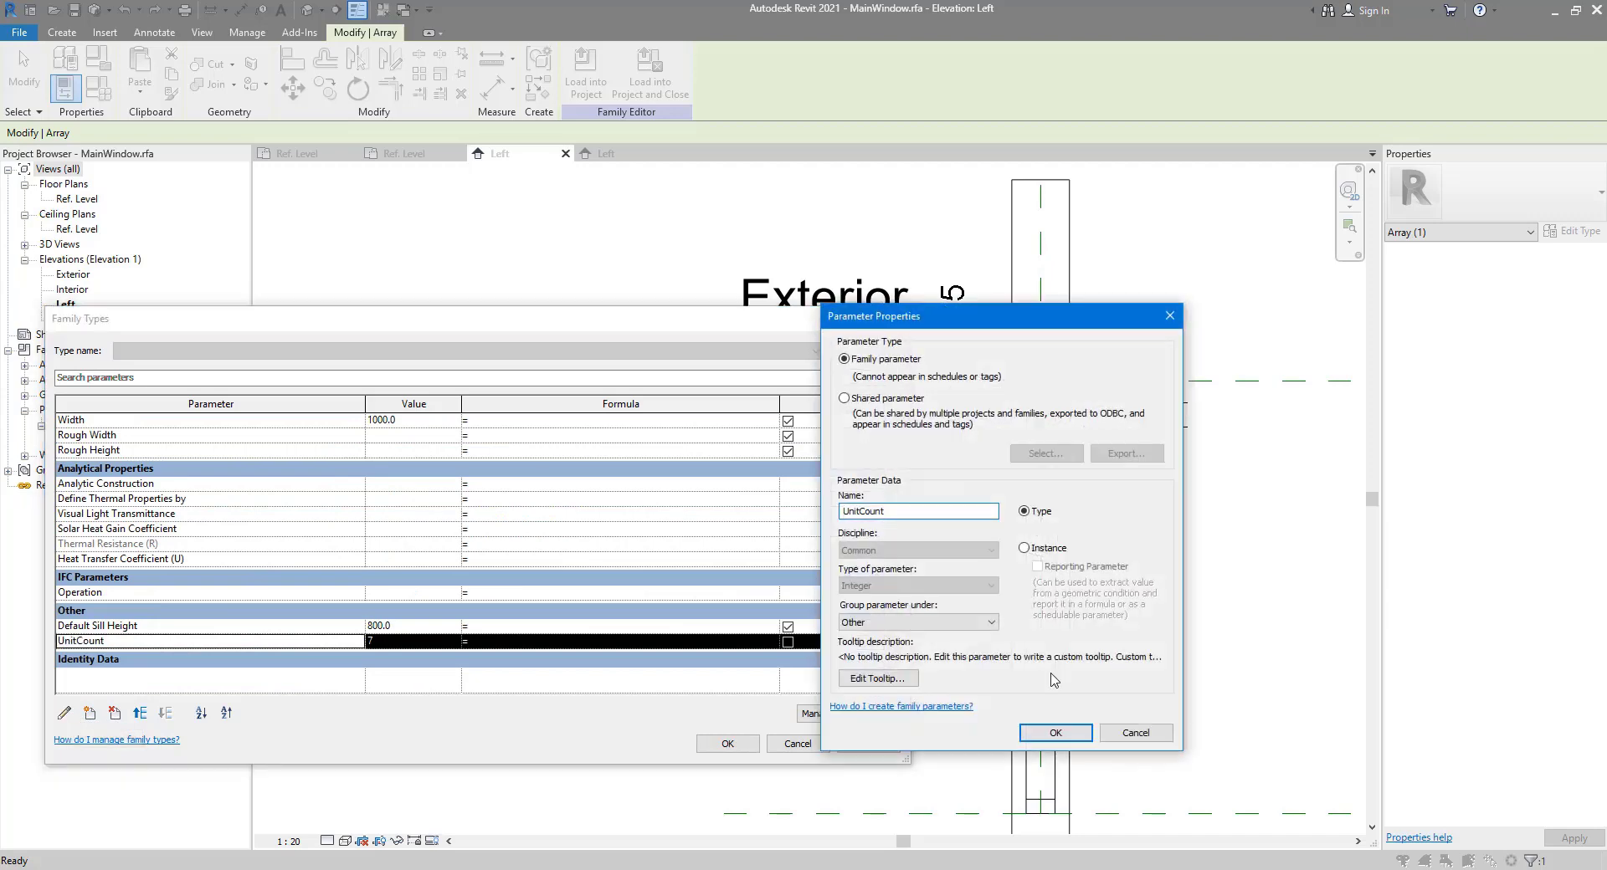
{"action": "left_click", "coordinate": [902, 626]}
{"action": "scroll", "coordinate": [908, 331], "scroll_direction": "up", "scroll_amount": 5}
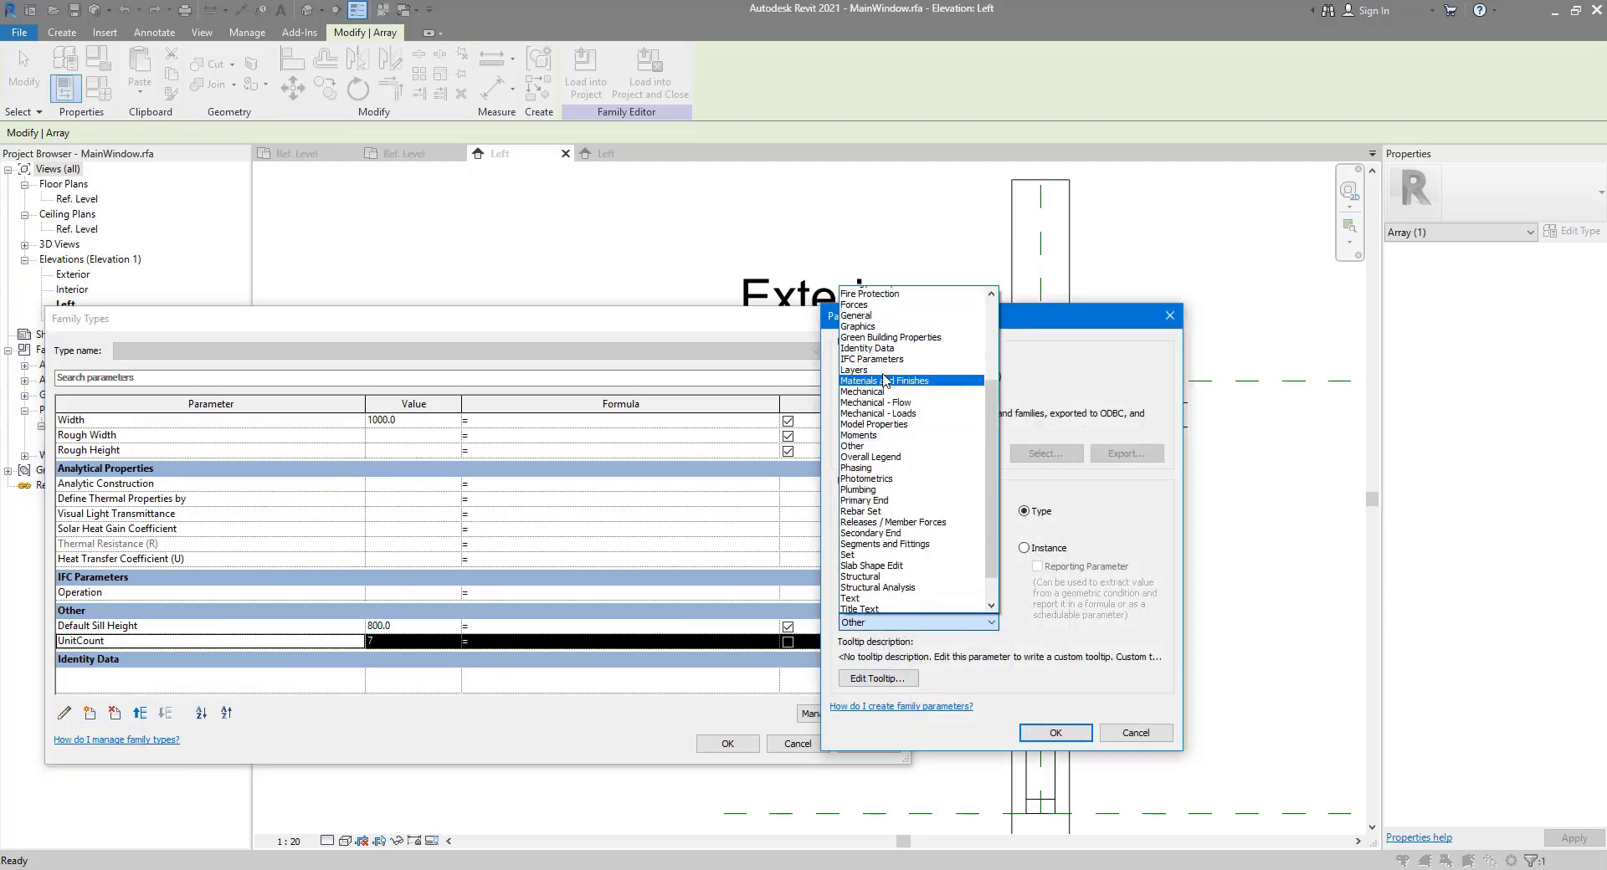
{"action": "left_click", "coordinate": [912, 359]}
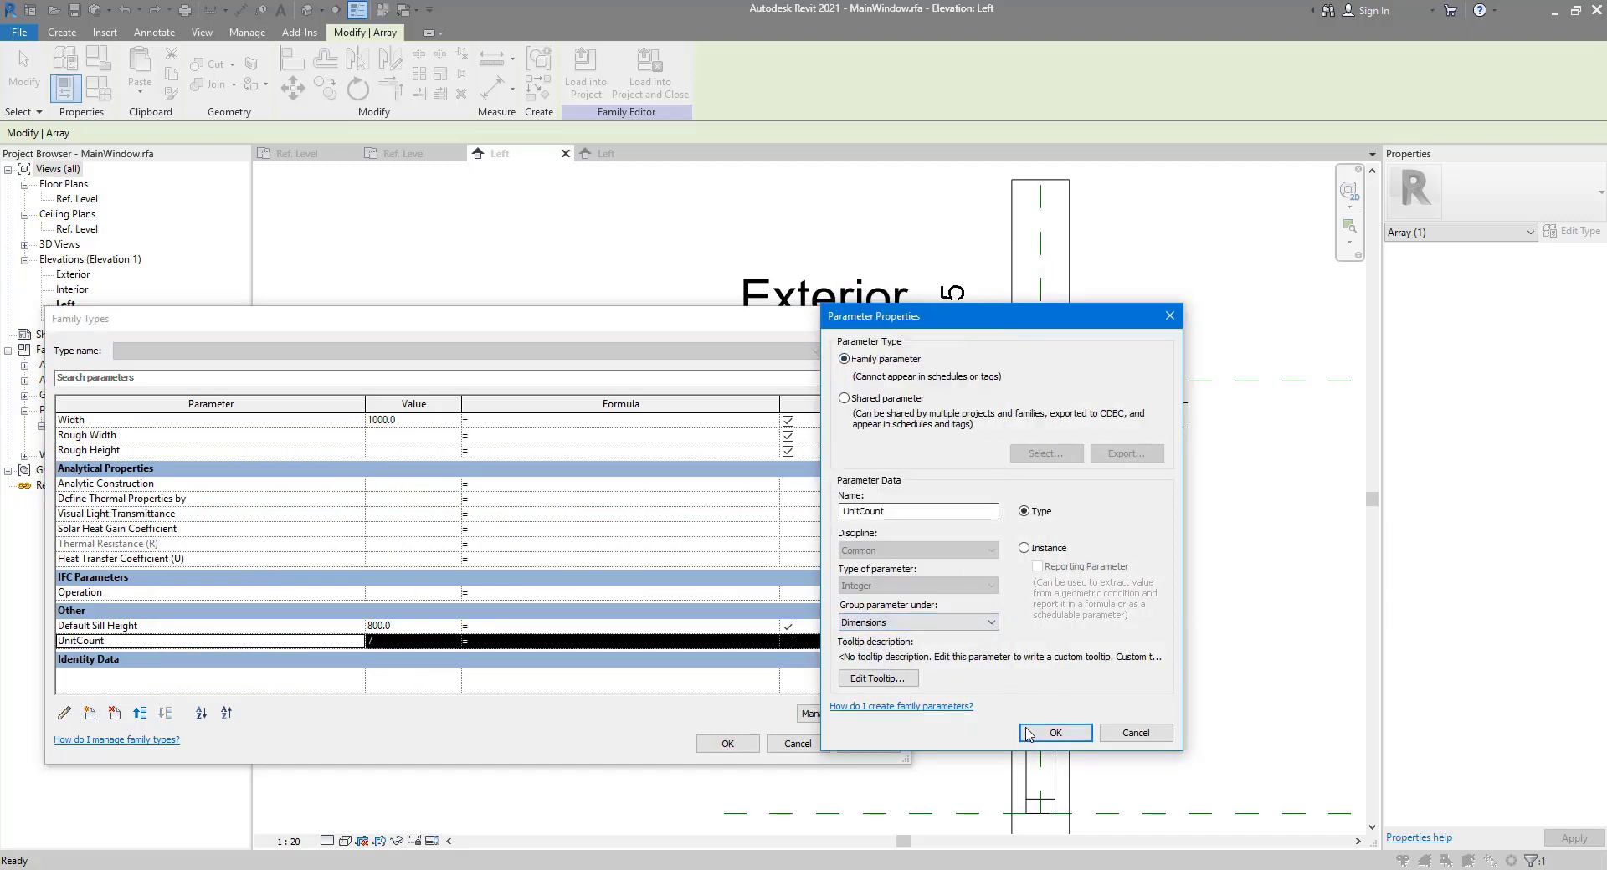
{"action": "left_click", "coordinate": [1055, 733]}
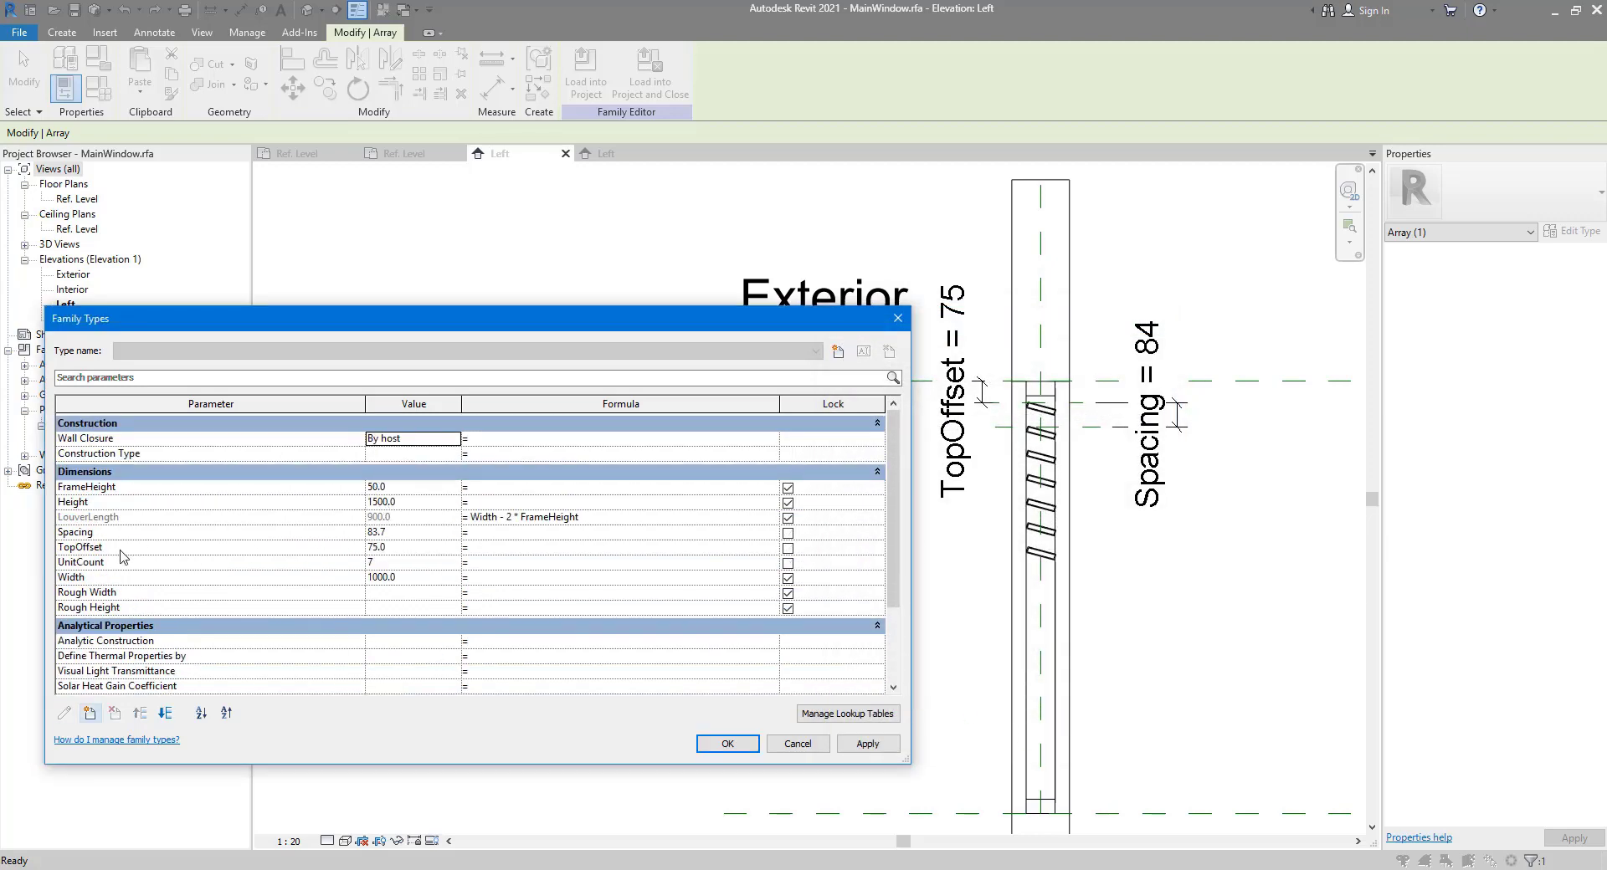
Step: Give UnitCount the formula Height / Spacing and apply it to the louver array
{"action": "left_click", "coordinate": [531, 563]}
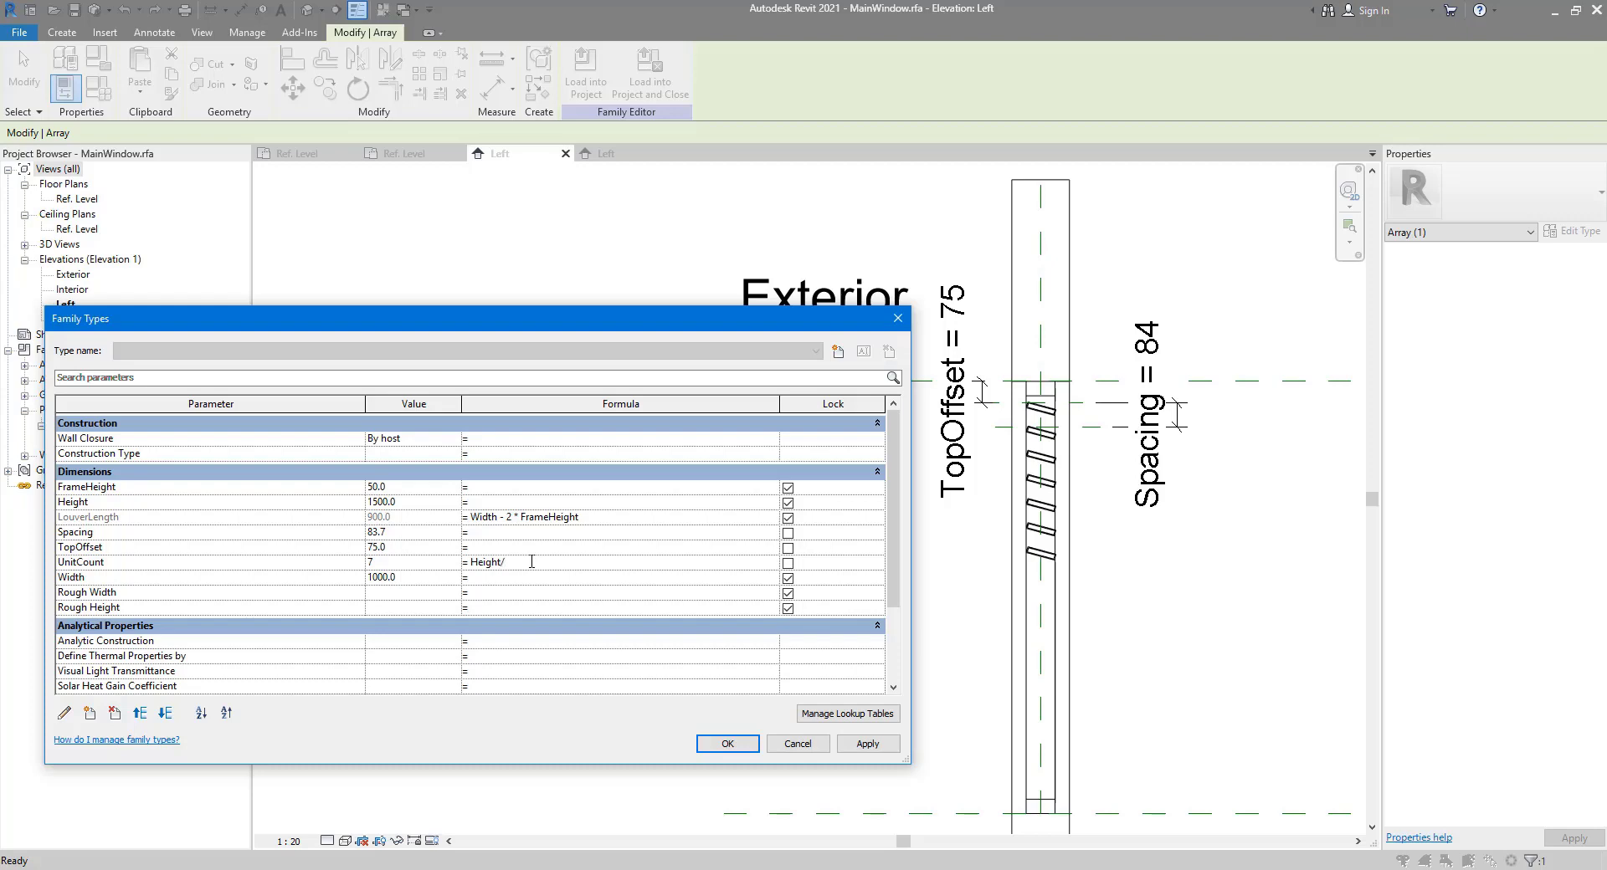
{"action": "type", "text": "Height/Spacing"}
{"action": "key", "text": "Tab"}
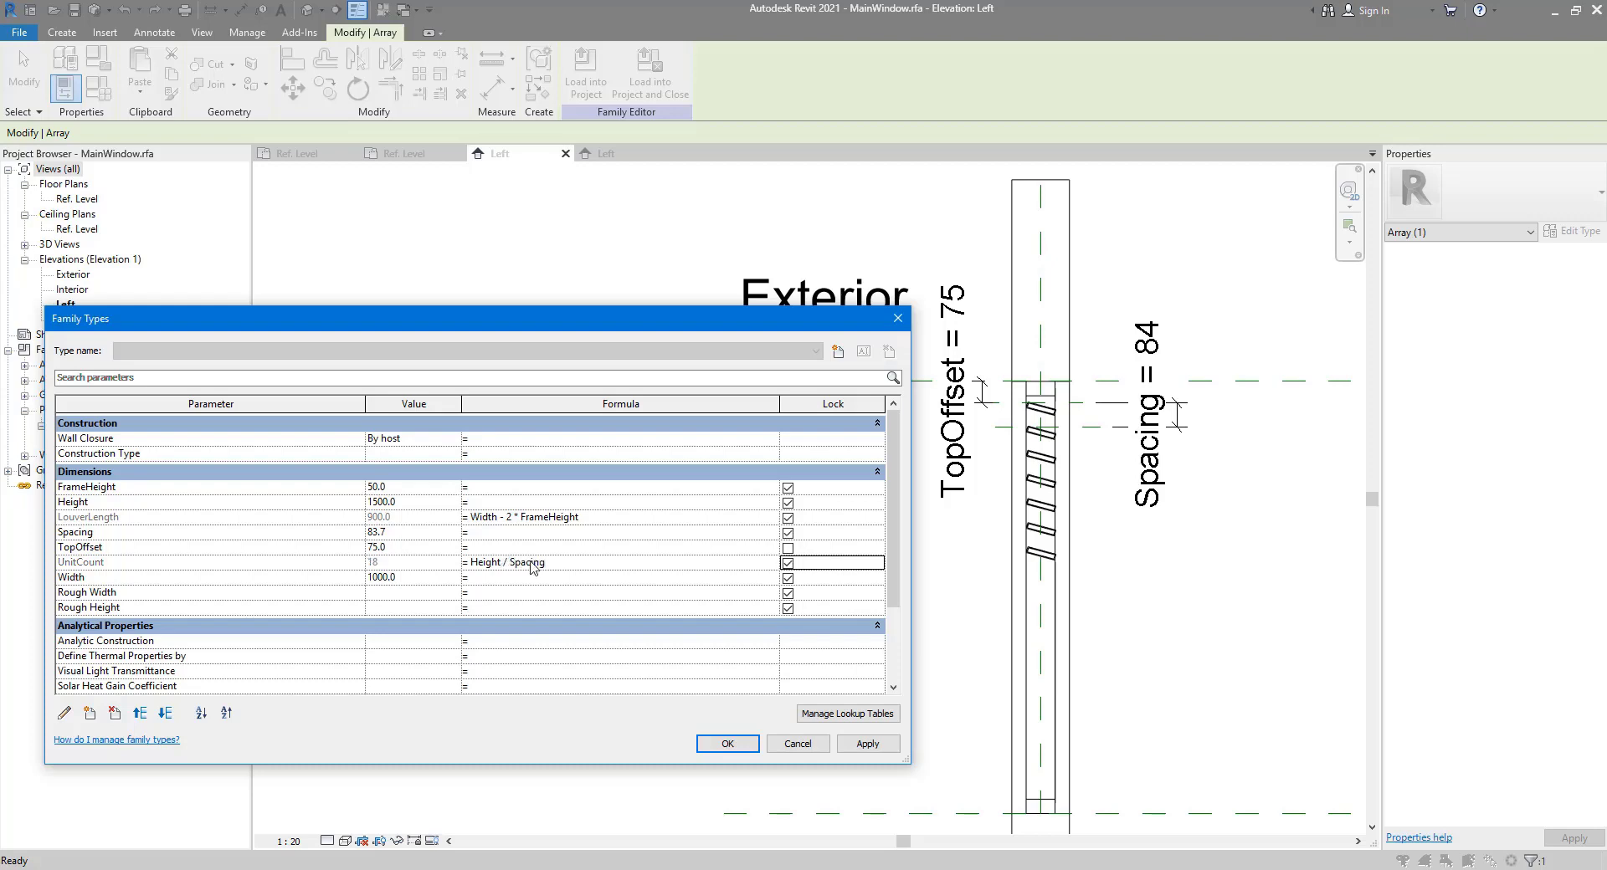
{"action": "left_click", "coordinate": [876, 747]}
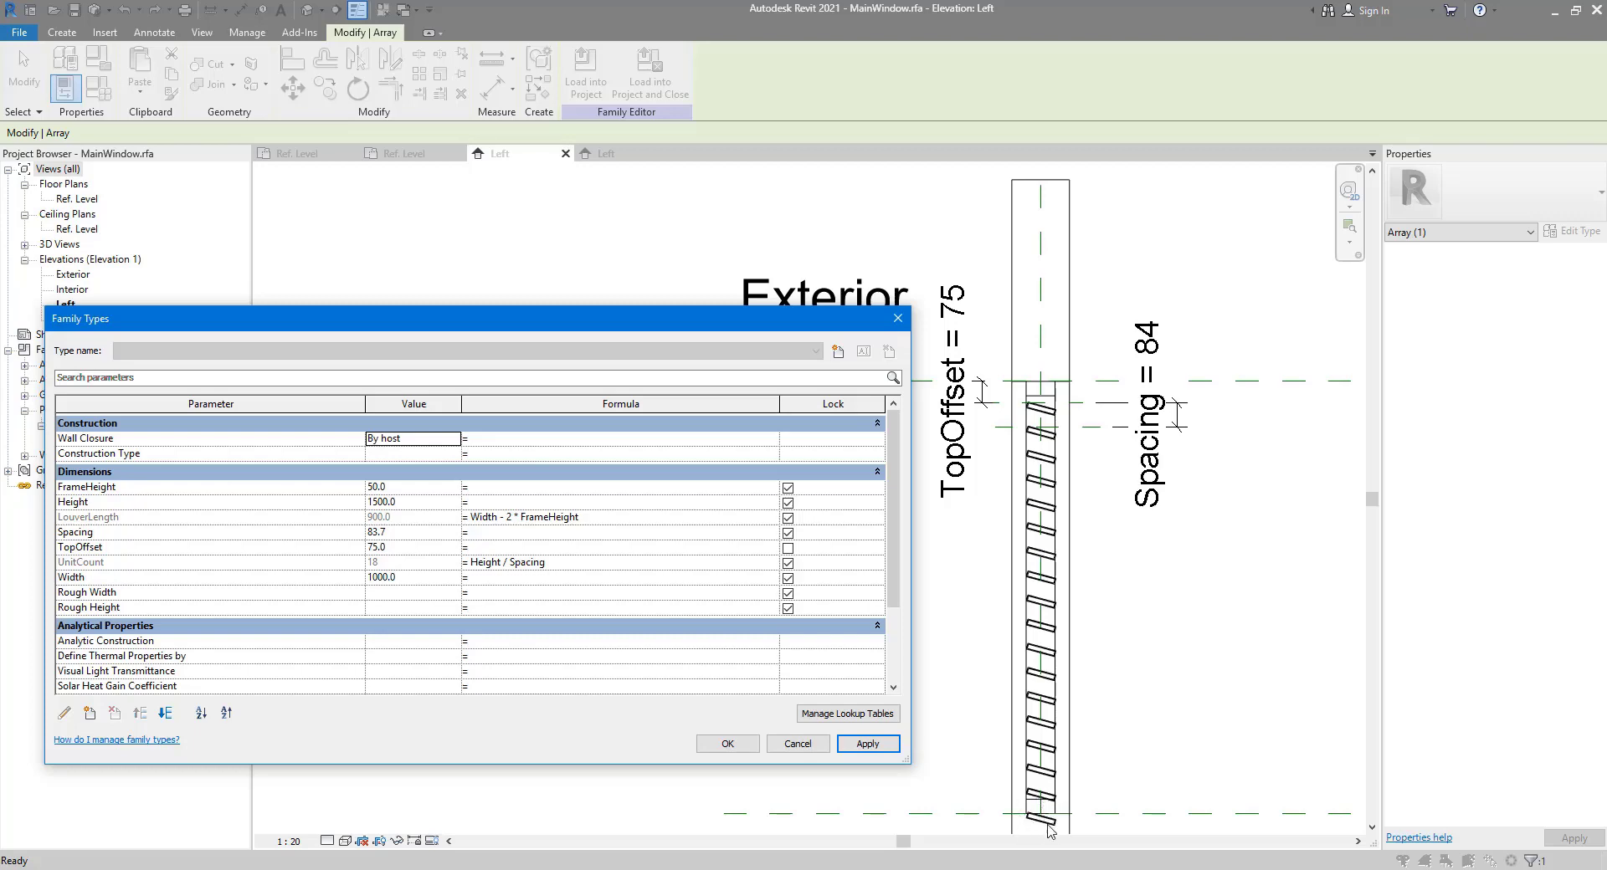
Step: Change the UnitCount formula to (Height / Spacing) - 2 and accept the family types
{"action": "left_click", "coordinate": [554, 565]}
{"action": "left_click", "coordinate": [584, 562]}
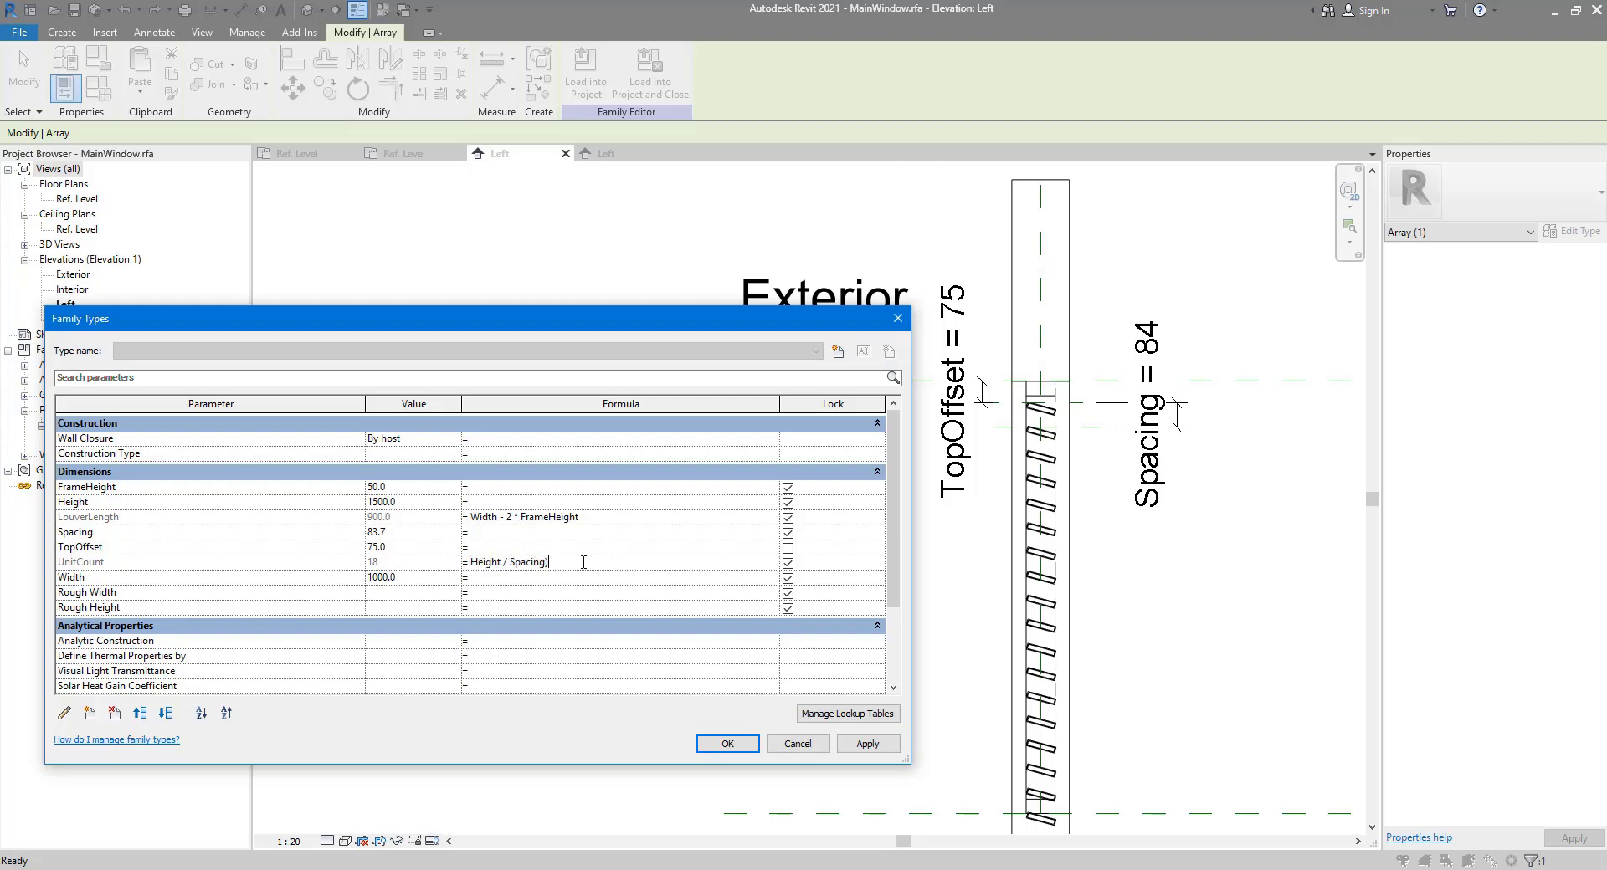
{"action": "key", "text": "Return"}
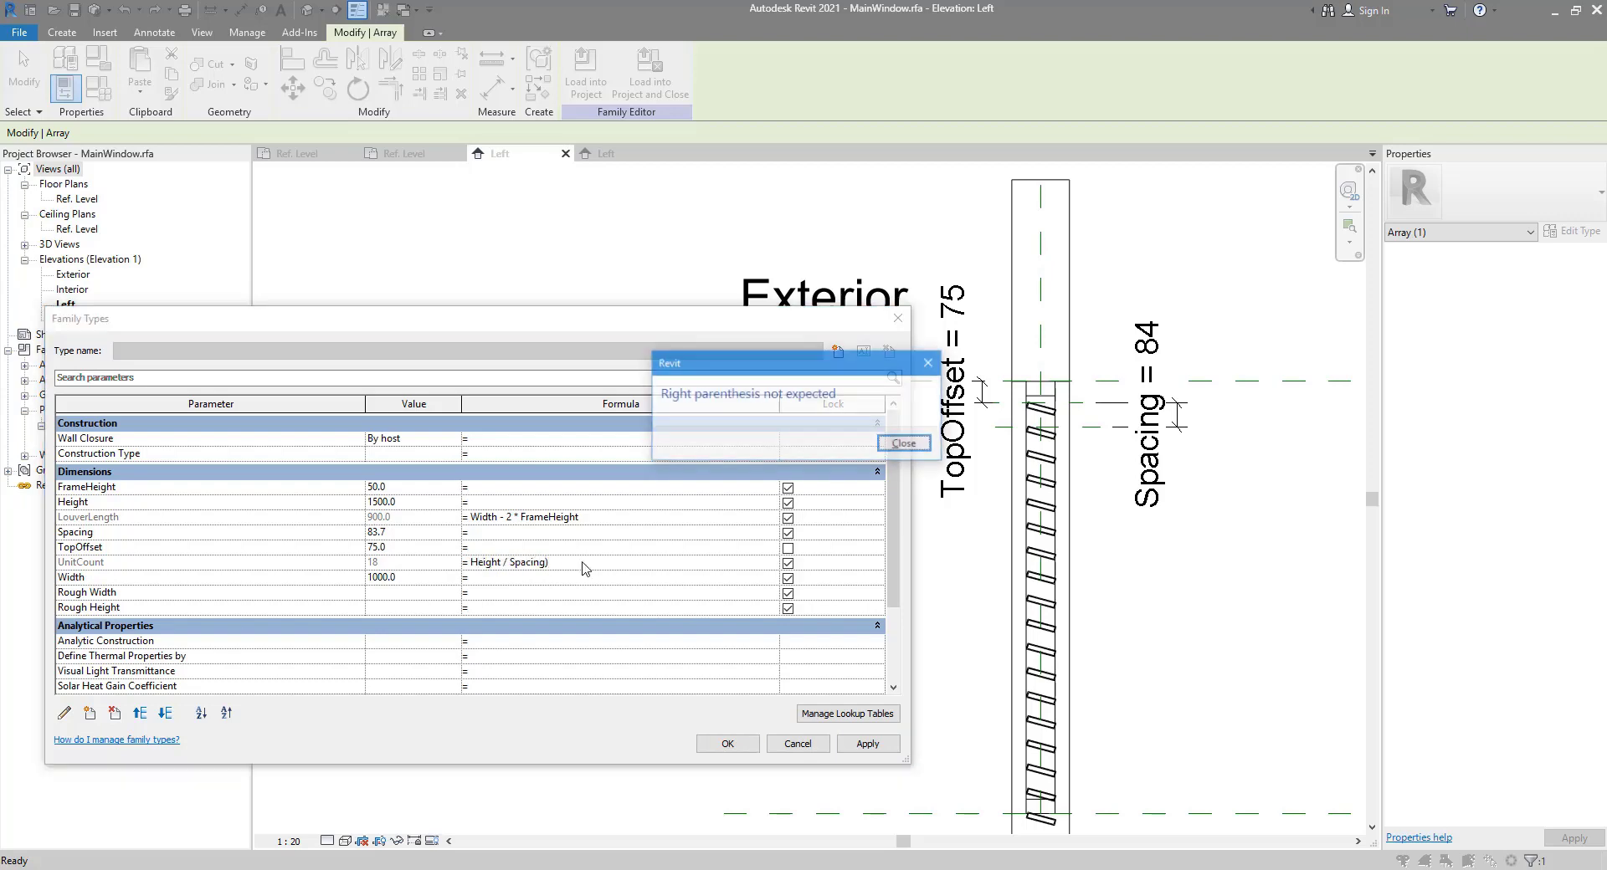
{"action": "key", "text": "Return"}
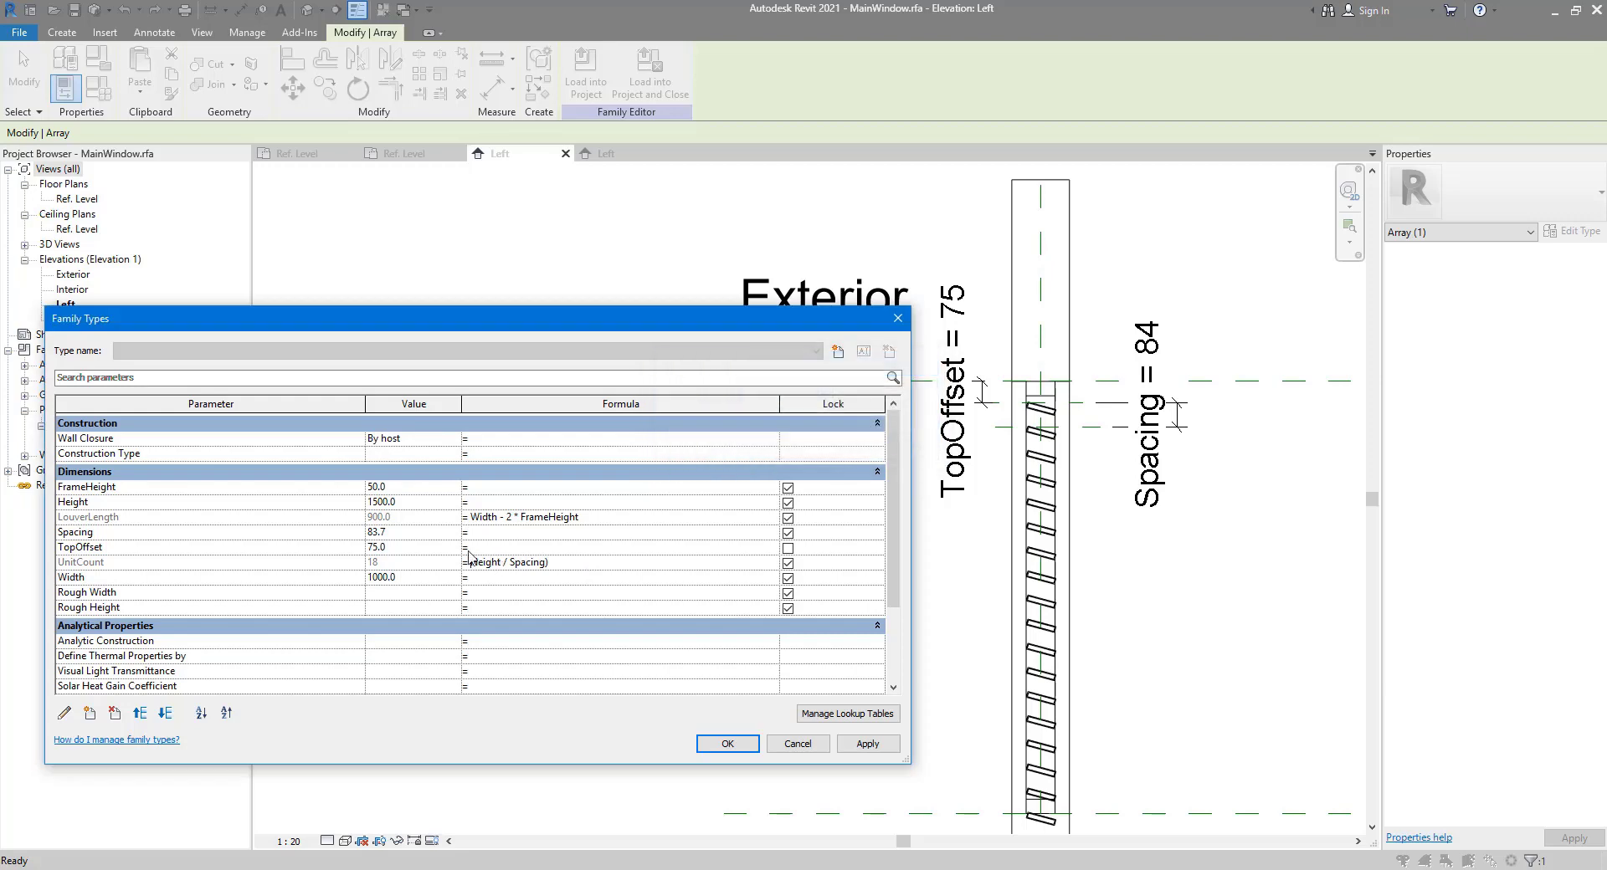
{"action": "type", "text": "("}
{"action": "left_click", "coordinate": [727, 743]}
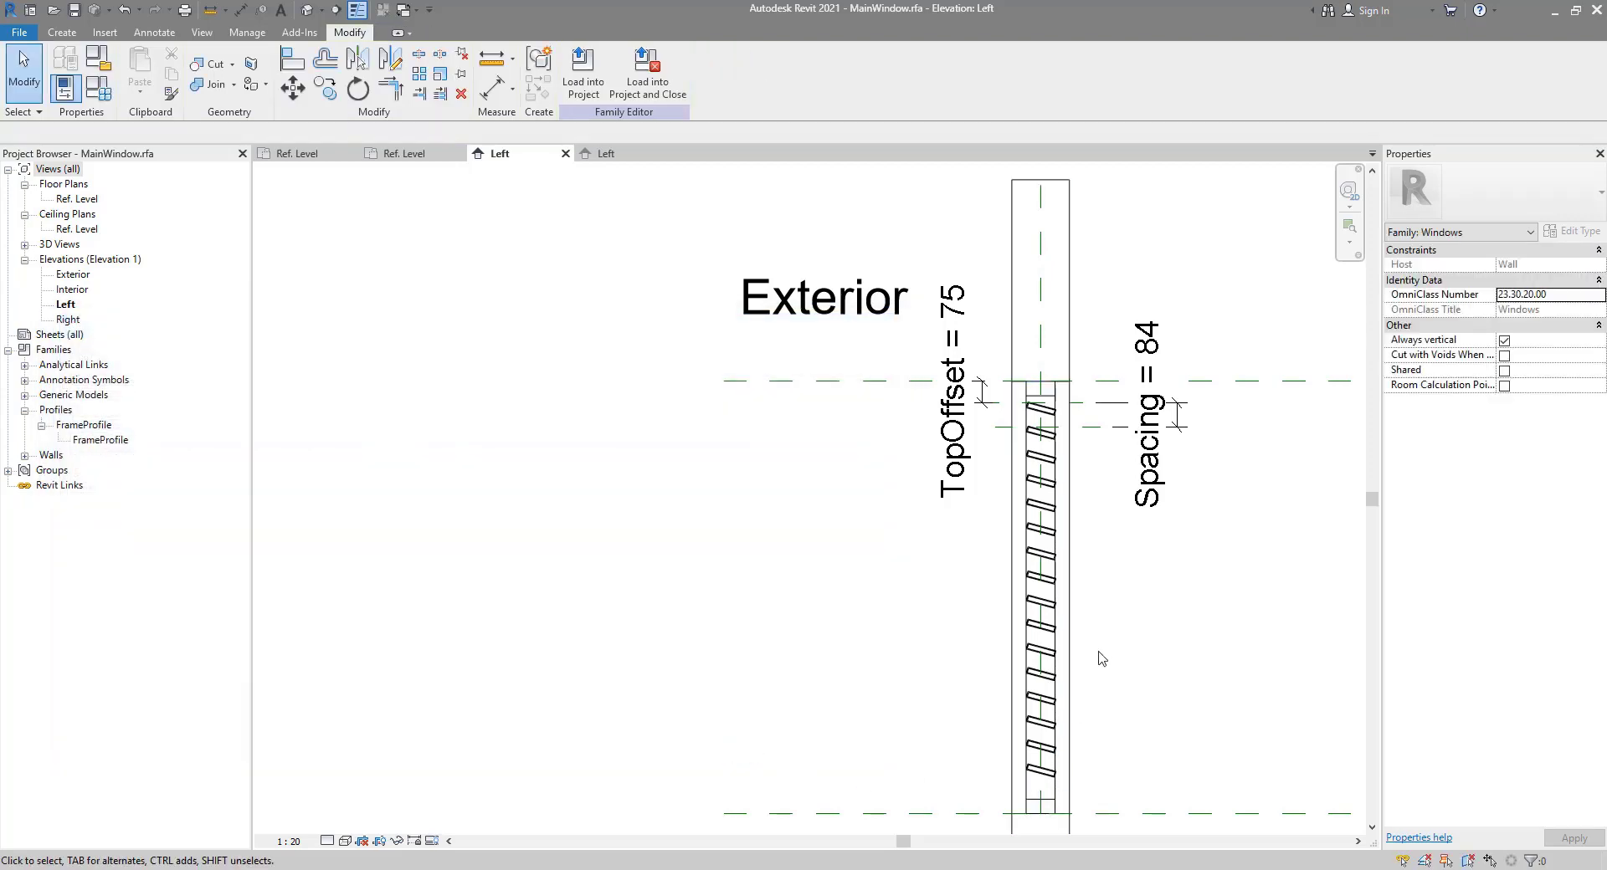
Step: Review the UnitCount formula in the family types and leave without making changes
{"action": "middle_click_drag", "start_coordinate": [1081, 647], "coordinate": [1064, 640]}
{"action": "left_click", "coordinate": [109, 93]}
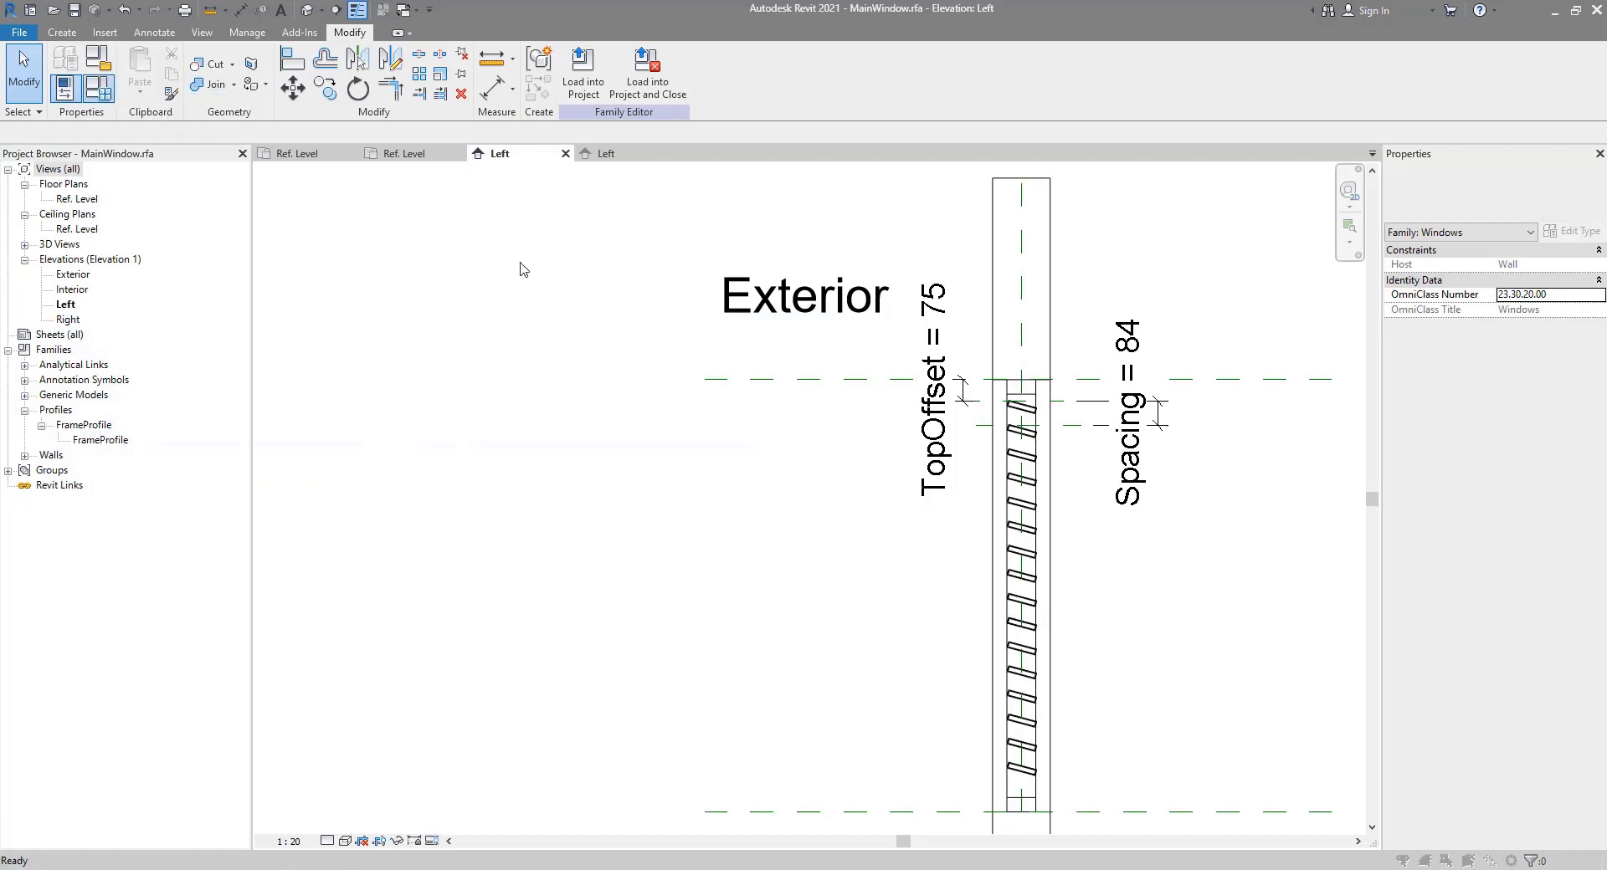
{"action": "left_click_drag", "start_coordinate": [580, 313], "coordinate": [582, 287]}
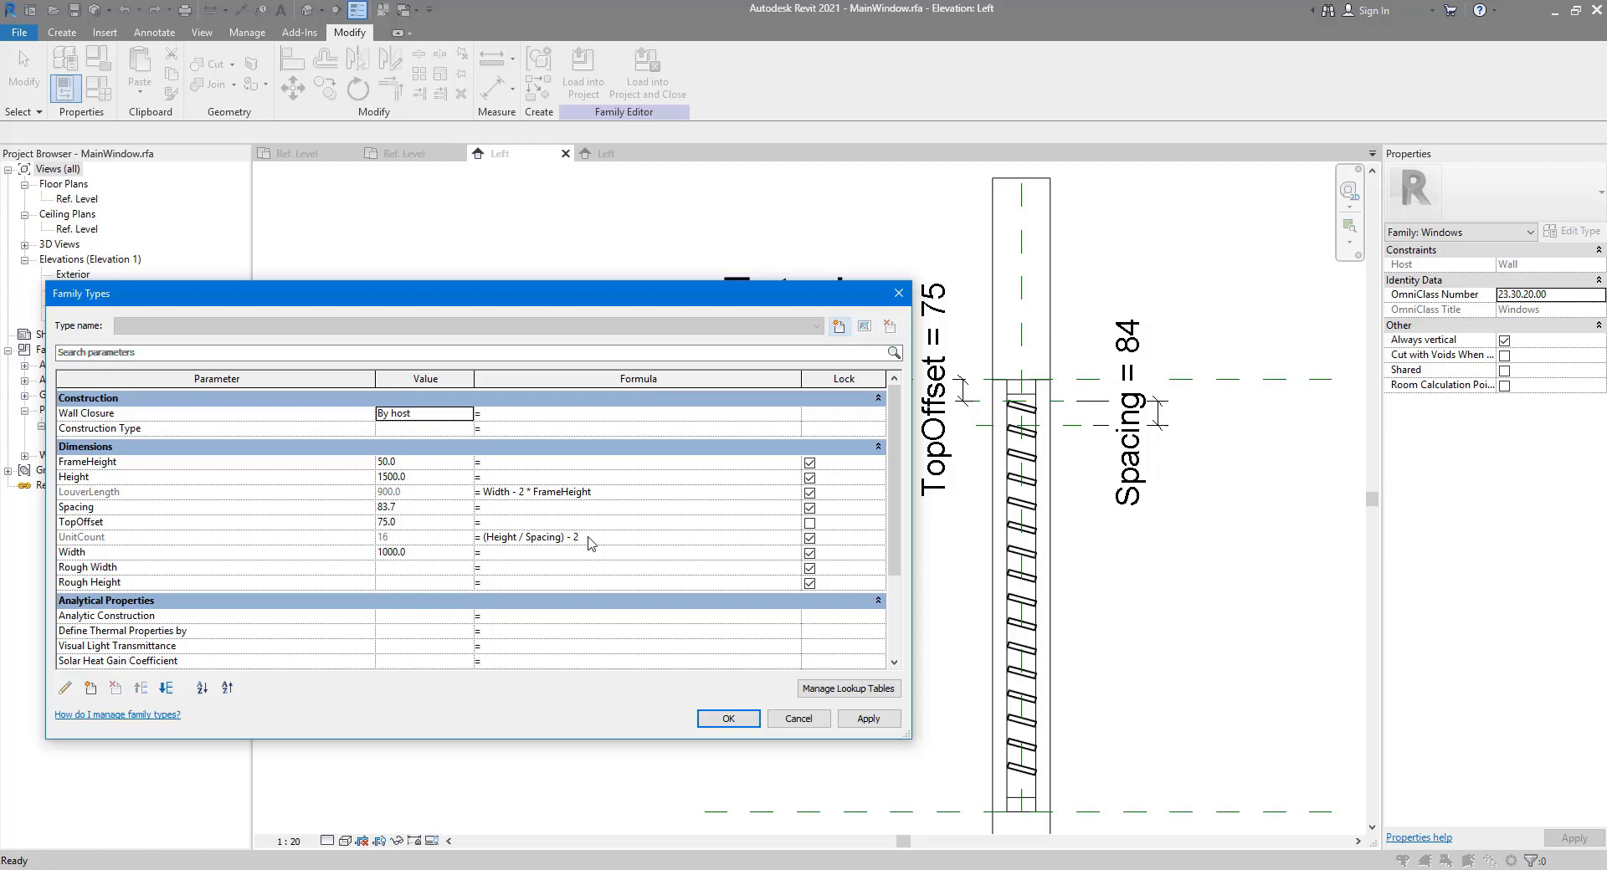
{"action": "left_click", "coordinate": [797, 720]}
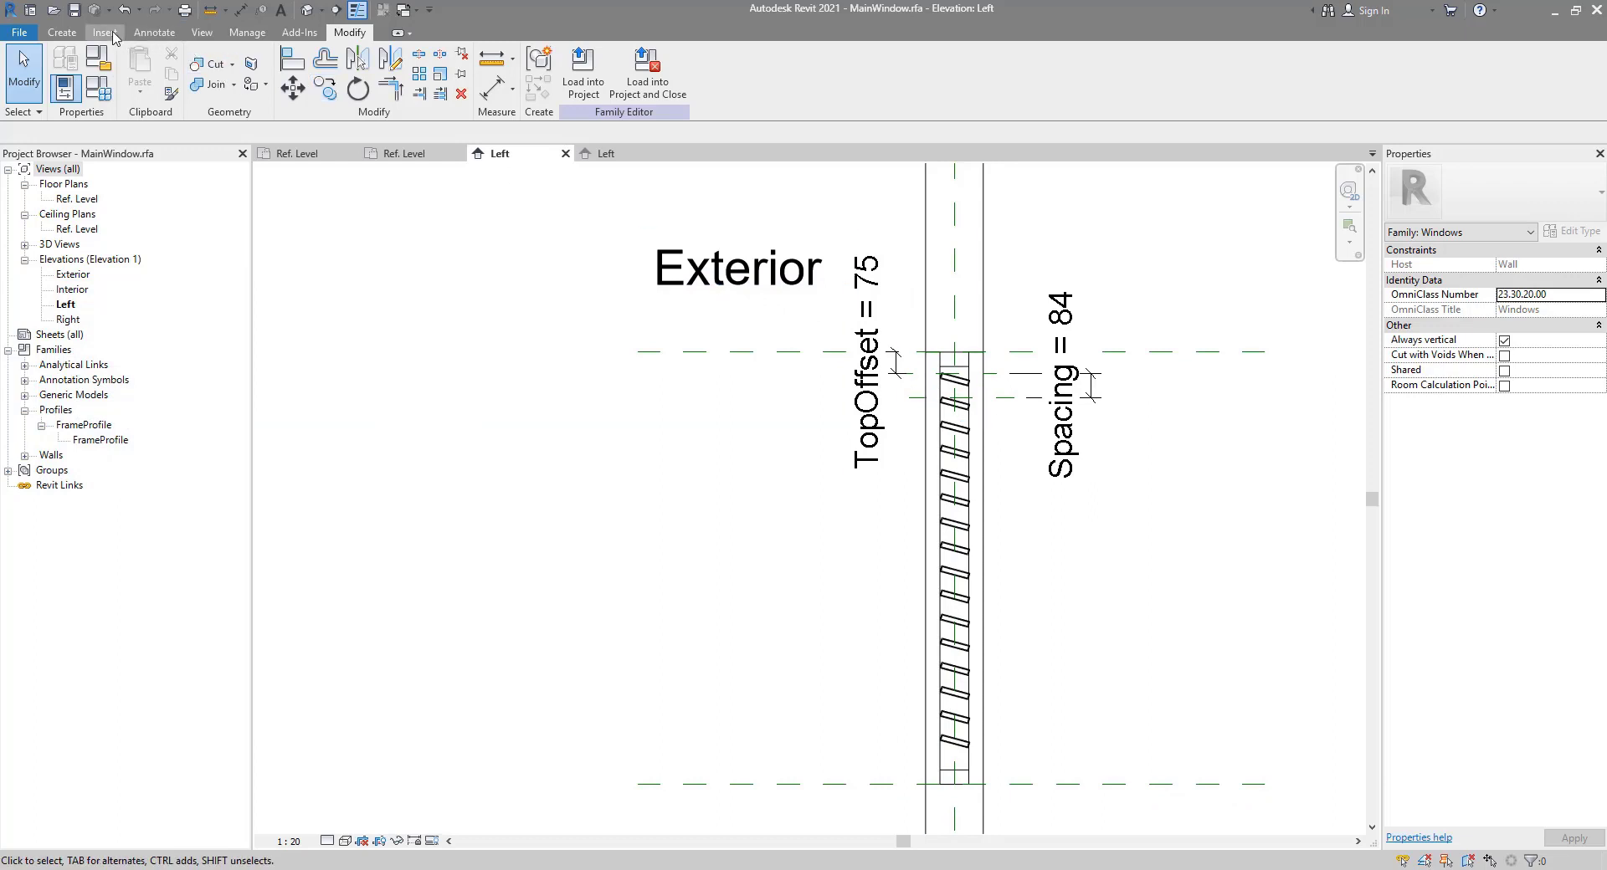
{"action": "left_click", "coordinate": [242, 10]}
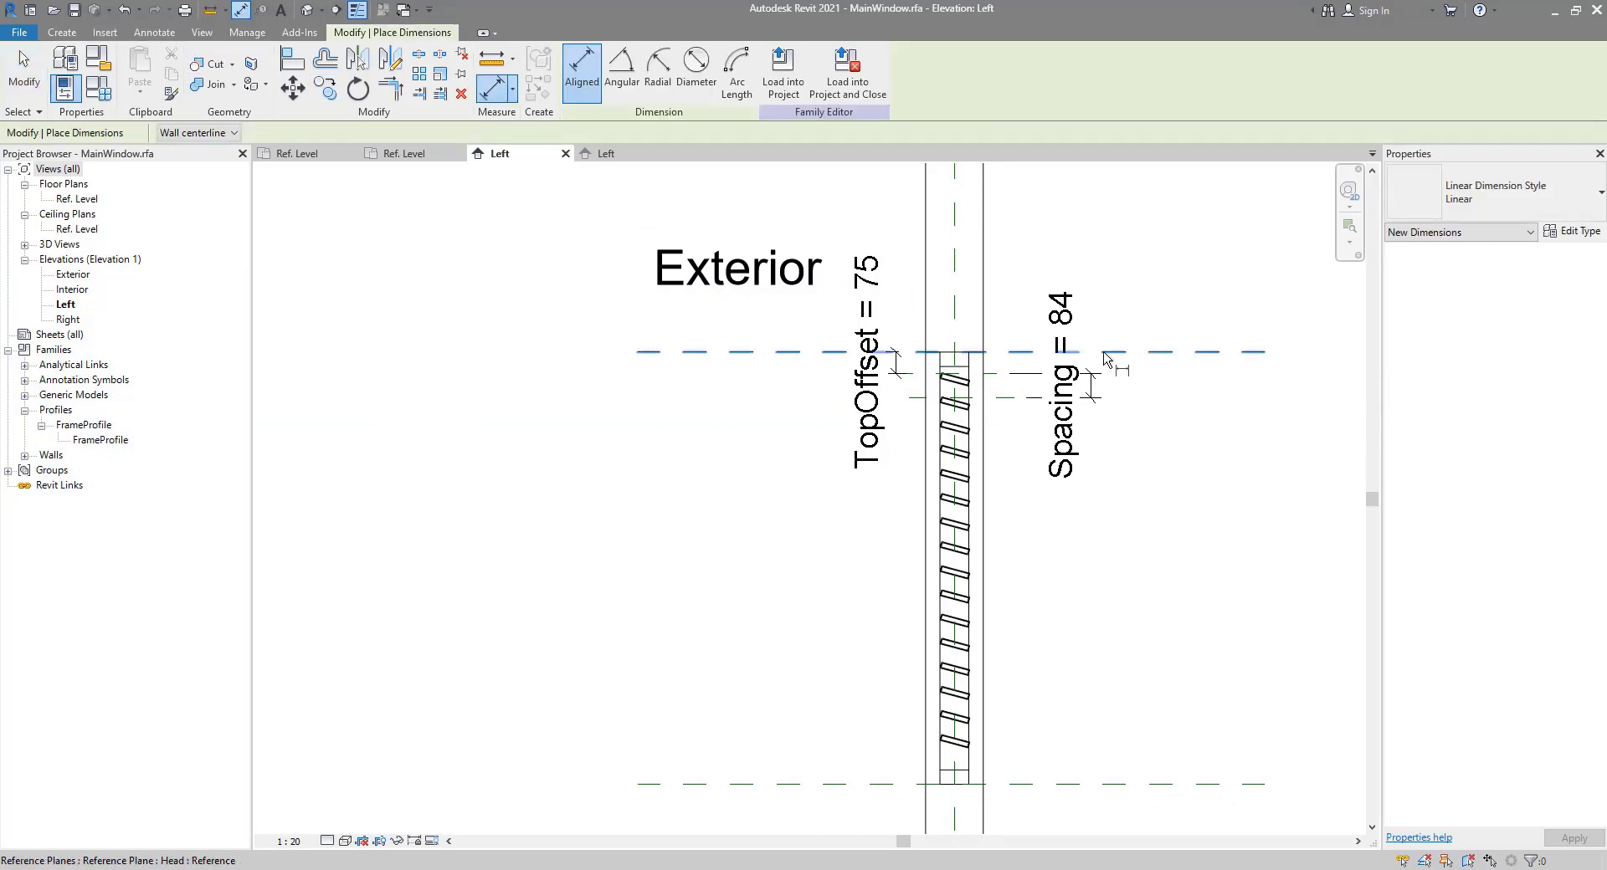
{"action": "left_click", "coordinate": [1178, 353]}
{"action": "left_click", "coordinate": [1177, 784]}
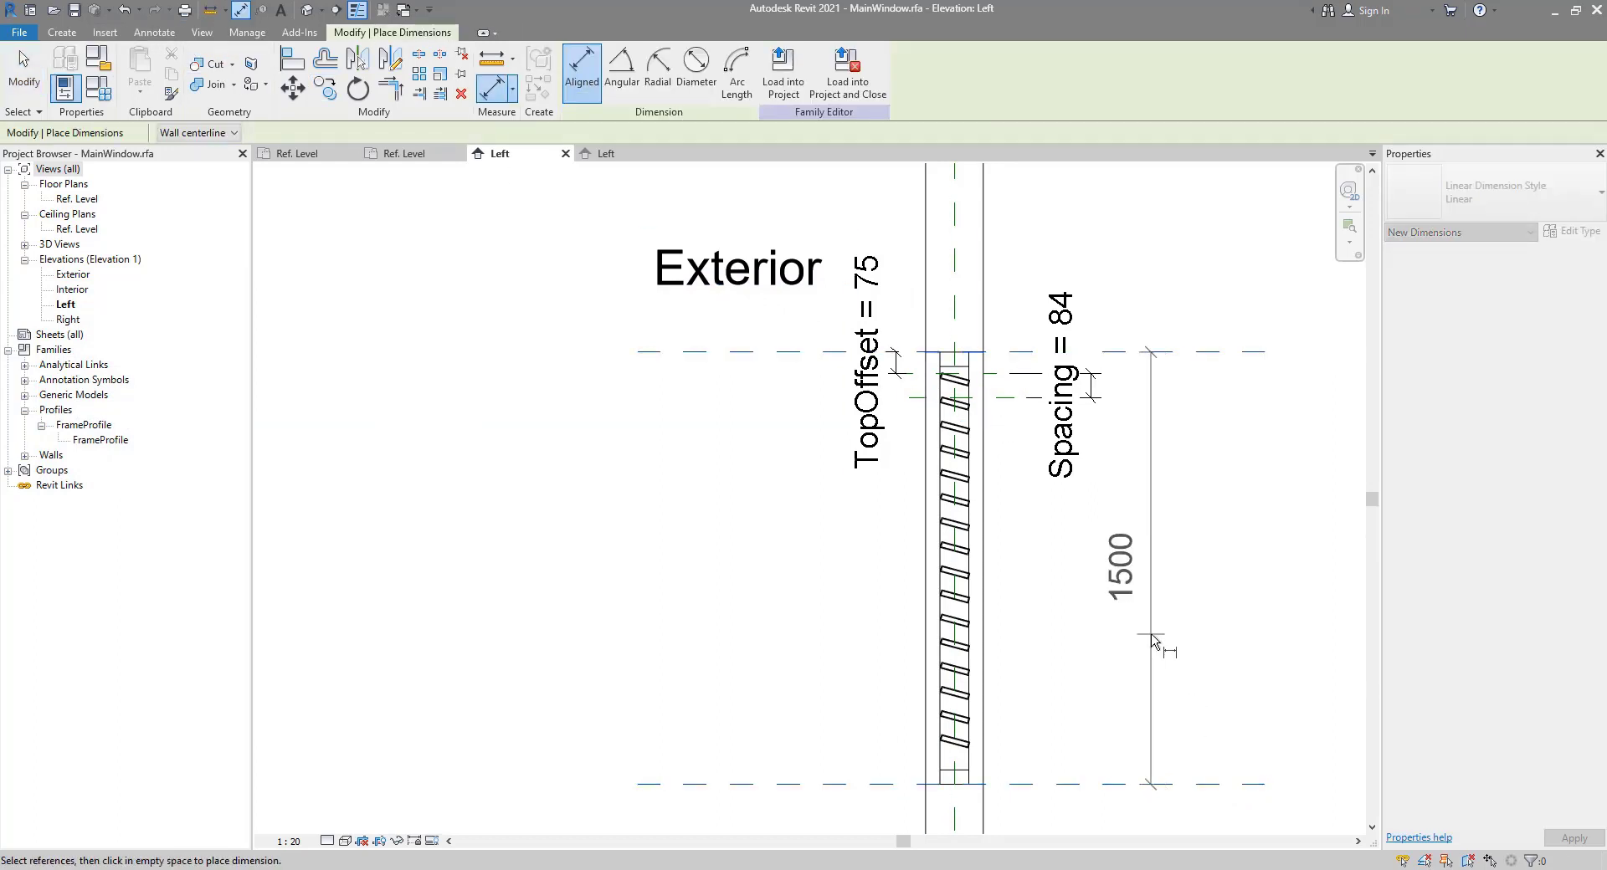
{"action": "key", "text": "Escape"}
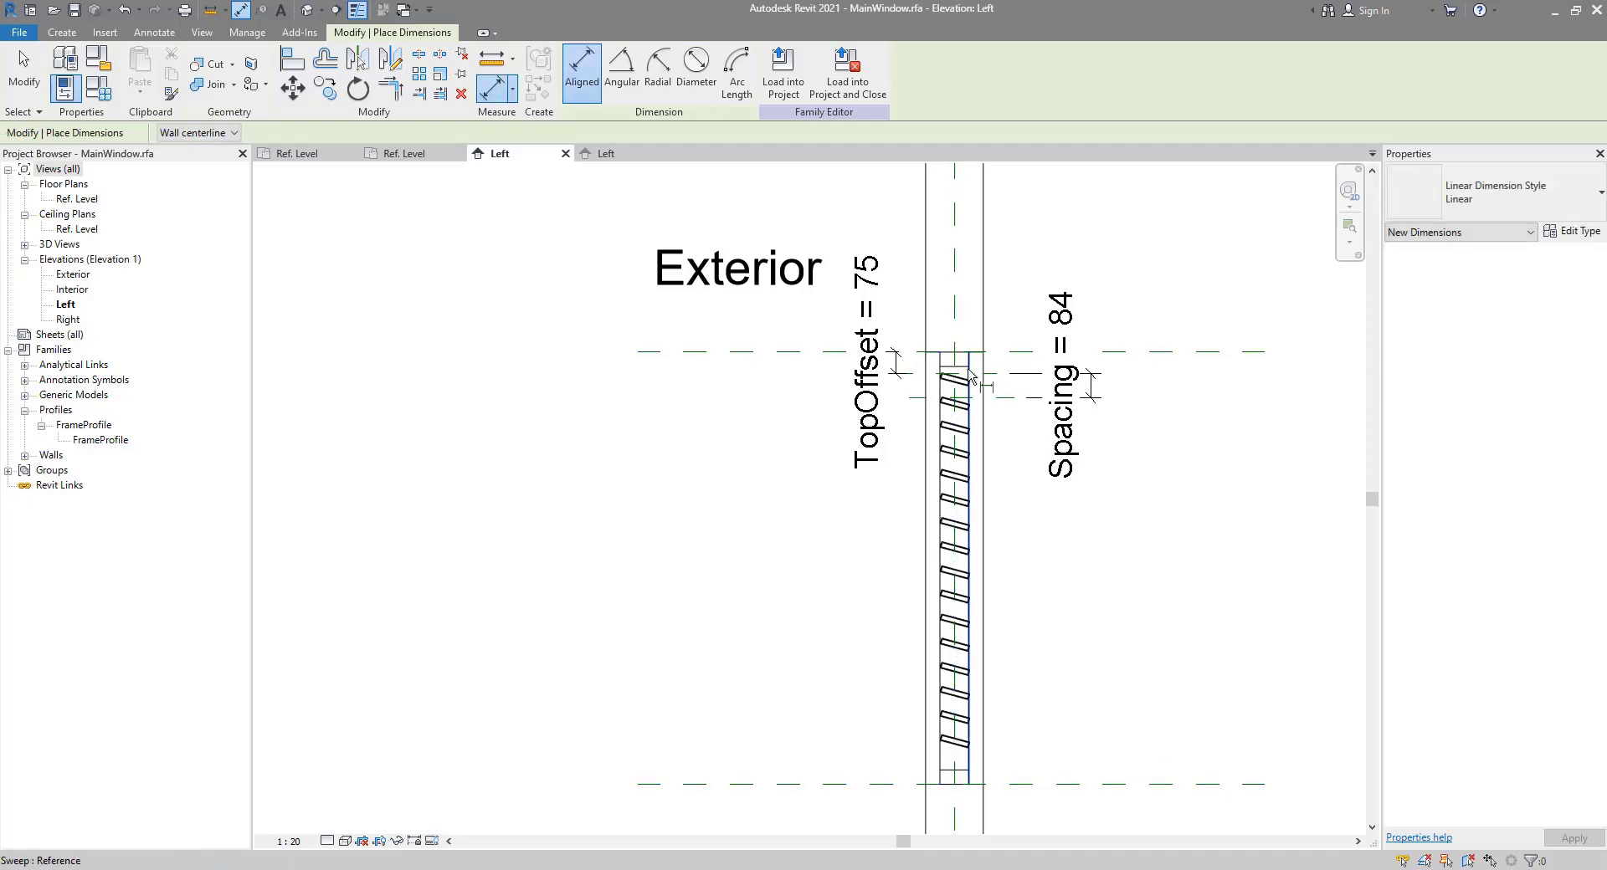
Step: Measure the clear height between the inner edges of the top and bottom frame members with an aligned dimension, without placing it
{"action": "scroll", "coordinate": [962, 373], "scroll_direction": "up", "scroll_amount": 5}
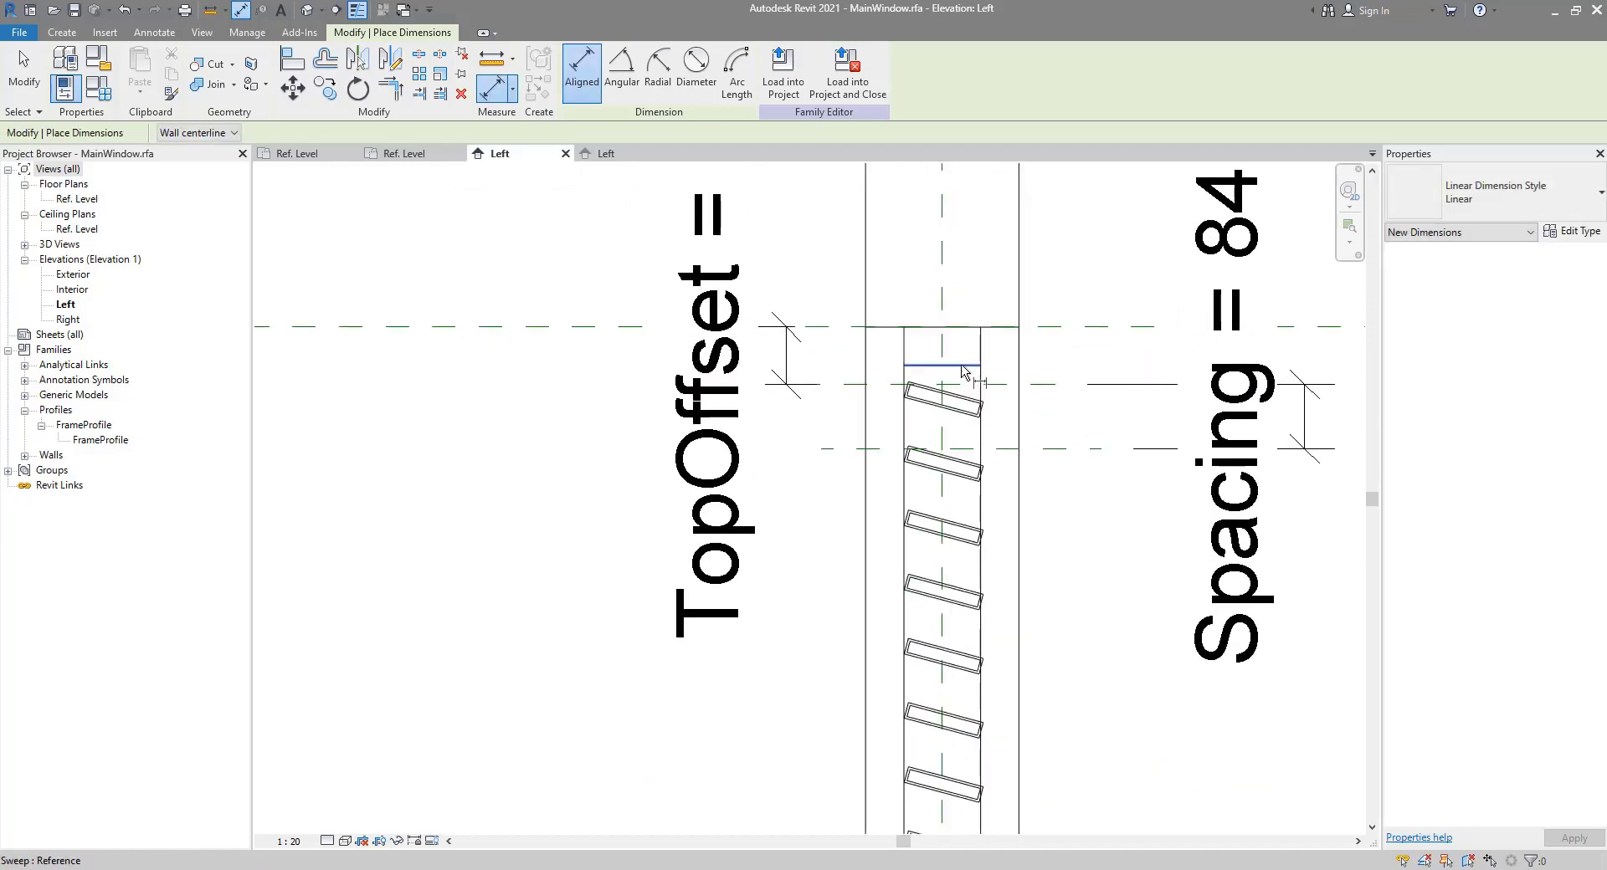
{"action": "left_click", "coordinate": [962, 372]}
{"action": "scroll", "coordinate": [963, 372], "scroll_direction": "down", "scroll_amount": 4}
{"action": "scroll", "coordinate": [1046, 512], "scroll_direction": "up", "scroll_amount": 2}
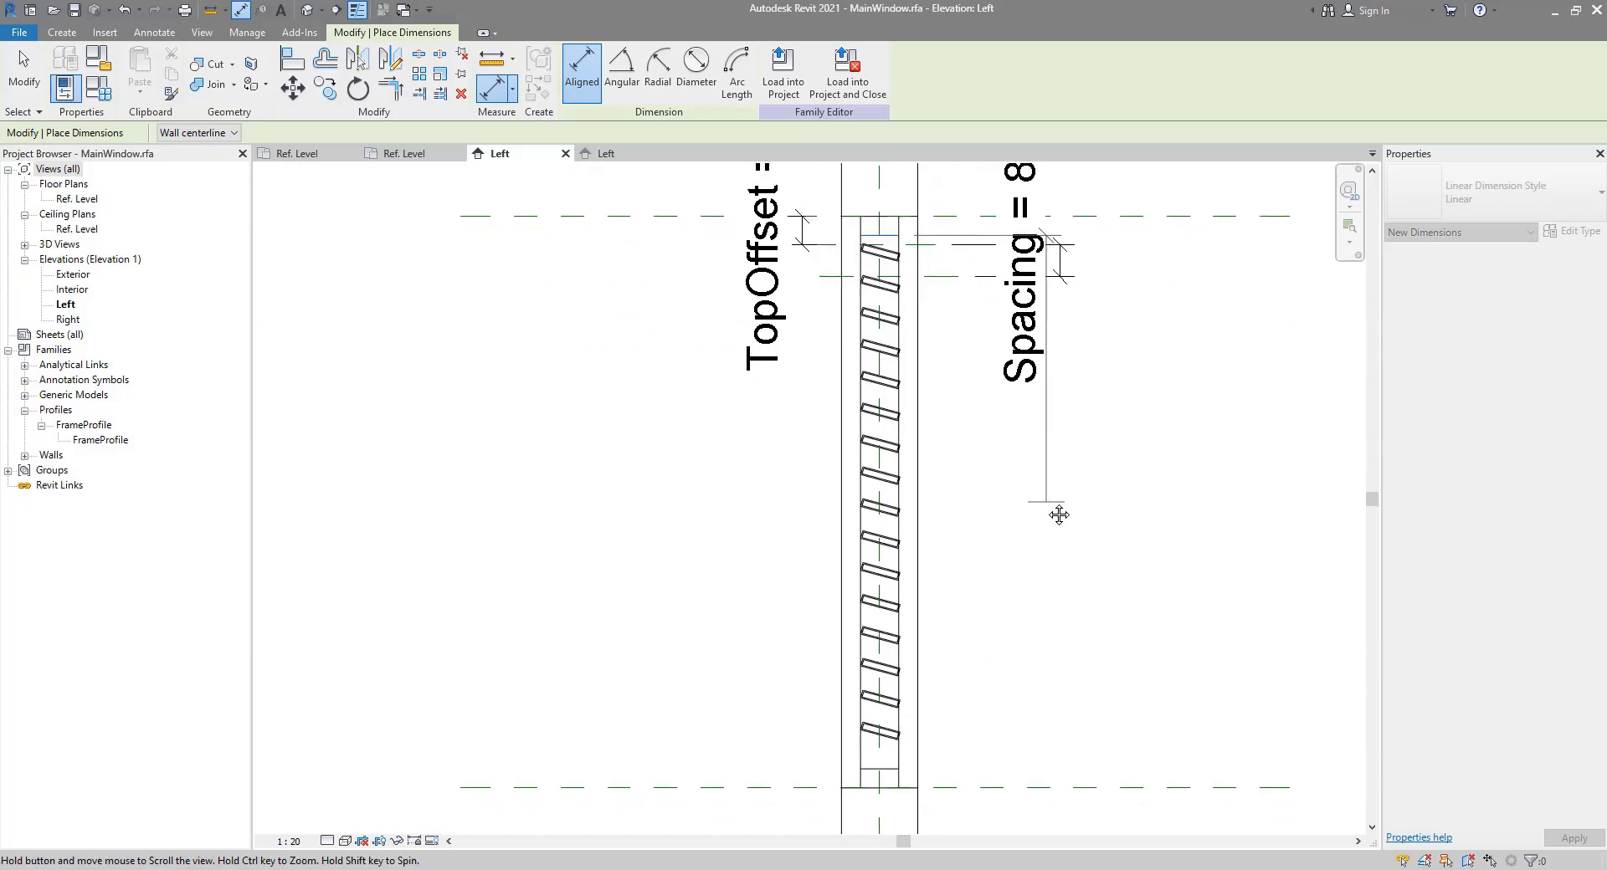
{"action": "left_click", "coordinate": [894, 774]}
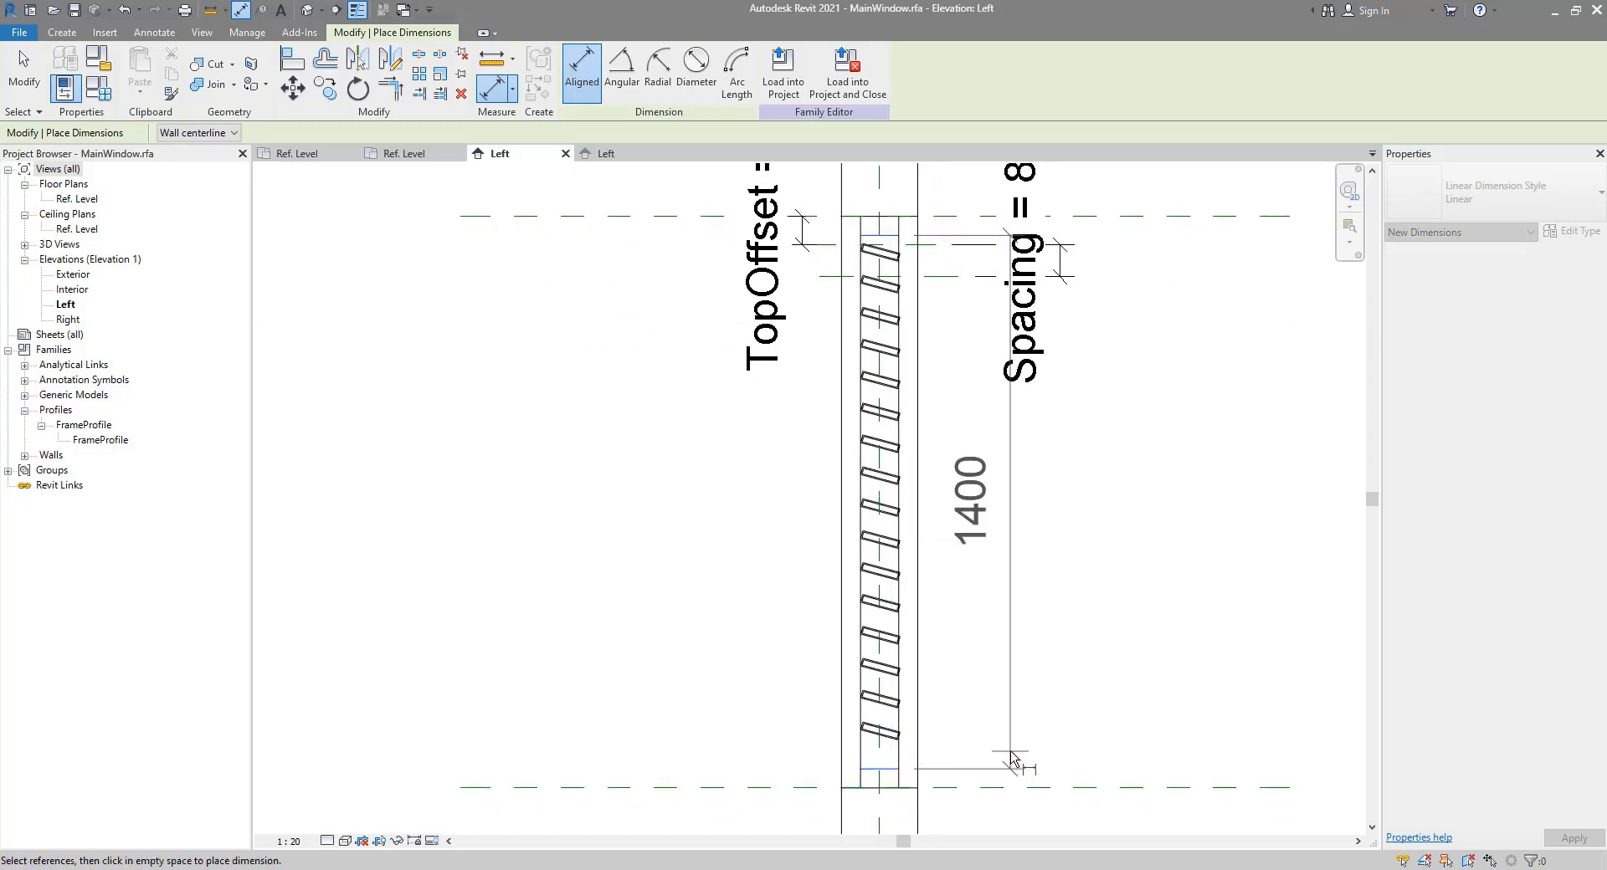
{"action": "middle_click_drag", "start_coordinate": [1012, 758], "coordinate": [1198, 644]}
{"action": "key", "text": "Escape"}
{"action": "key", "text": "Escape"}
{"action": "scroll", "coordinate": [1122, 789], "scroll_direction": "down", "scroll_amount": 2}
Step: Add a length type parameter named OpeningHeight under Dimensions with the formula Height - 2 * FrameHeight
{"action": "left_click", "coordinate": [98, 87]}
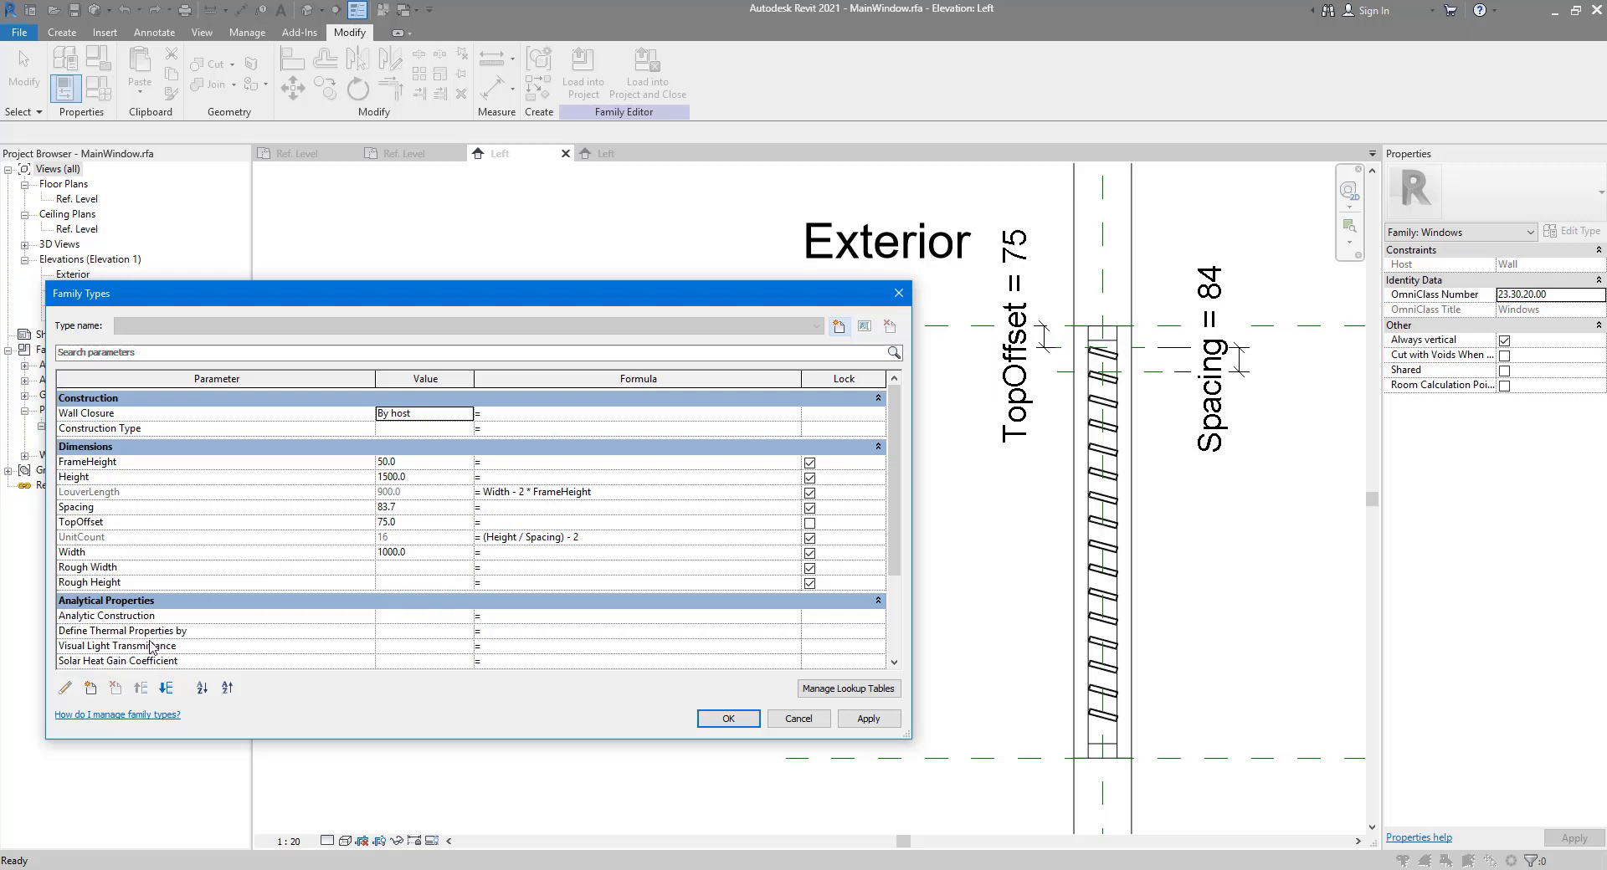
{"action": "left_click", "coordinate": [91, 688]}
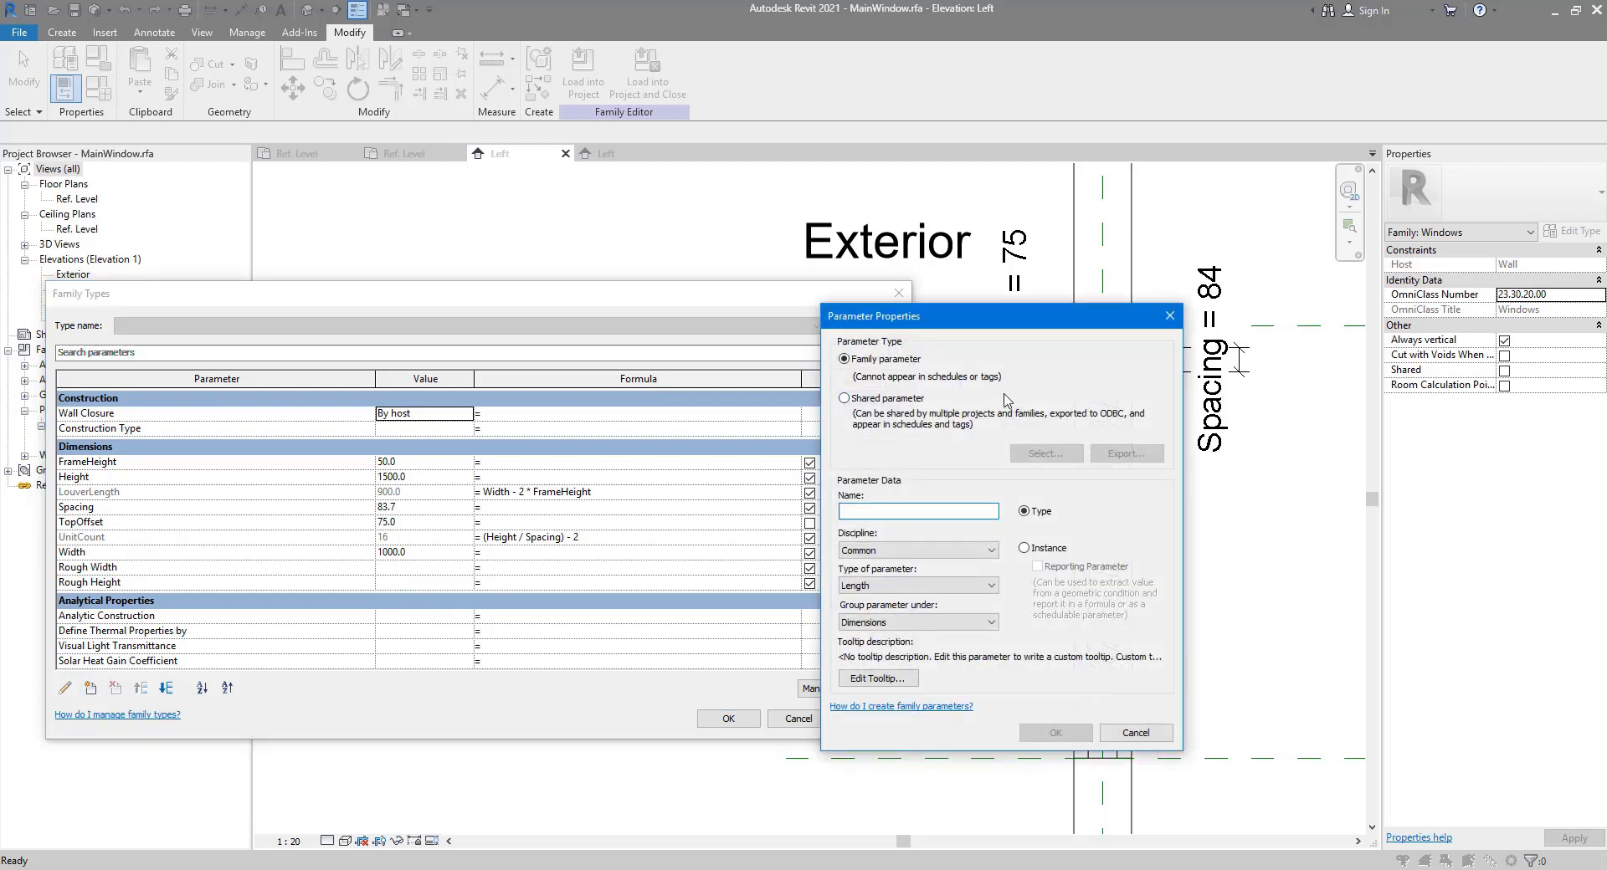
{"action": "type", "text": "Oe"}
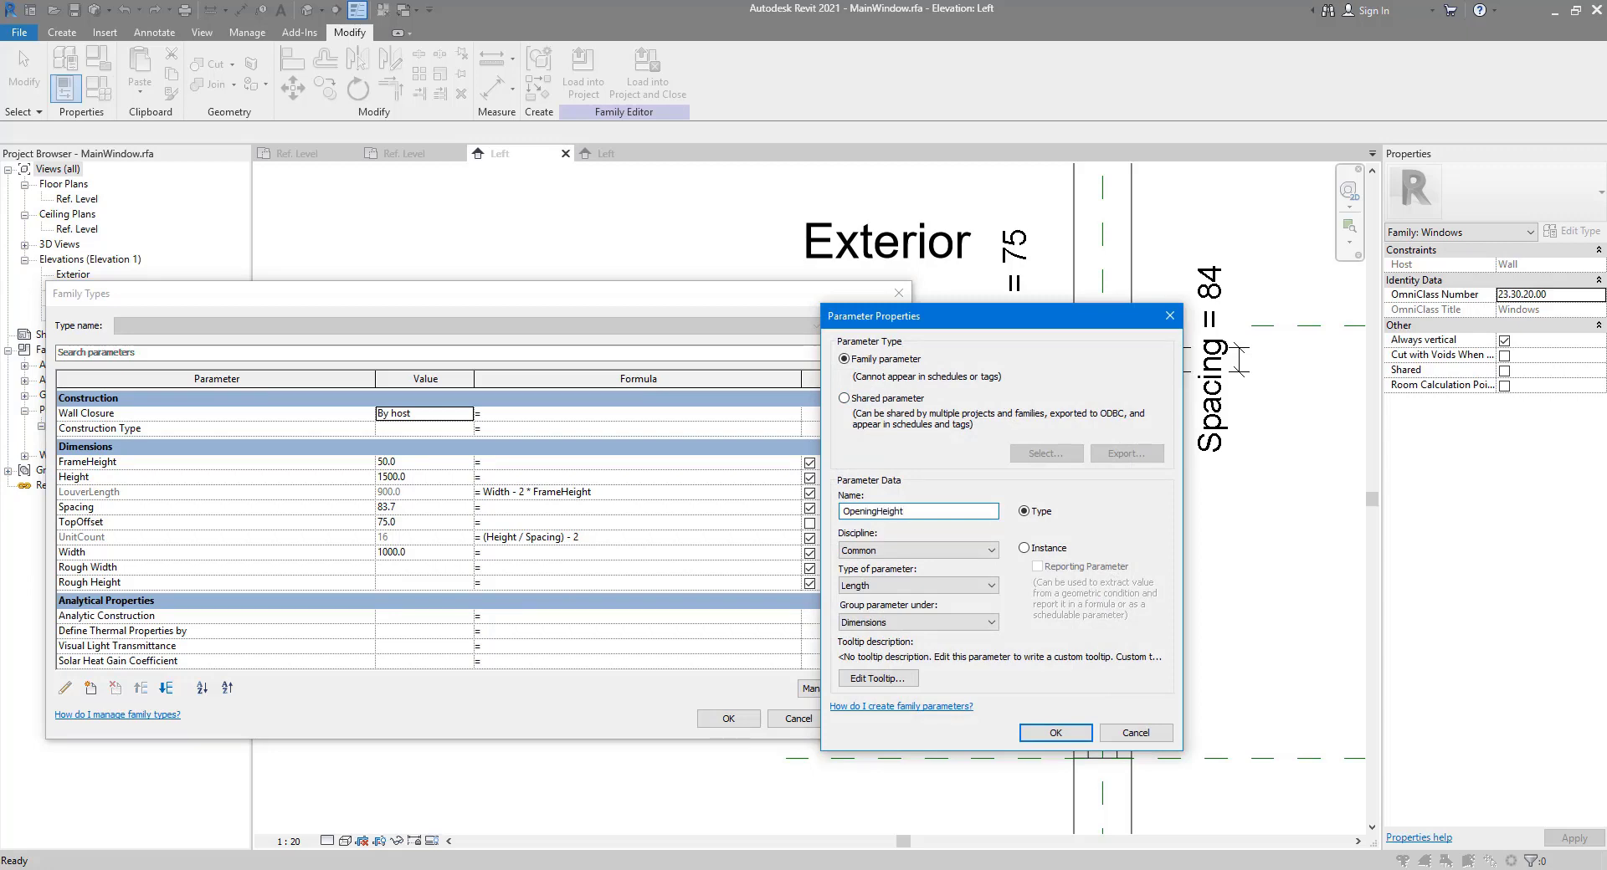
{"action": "key", "text": "Return"}
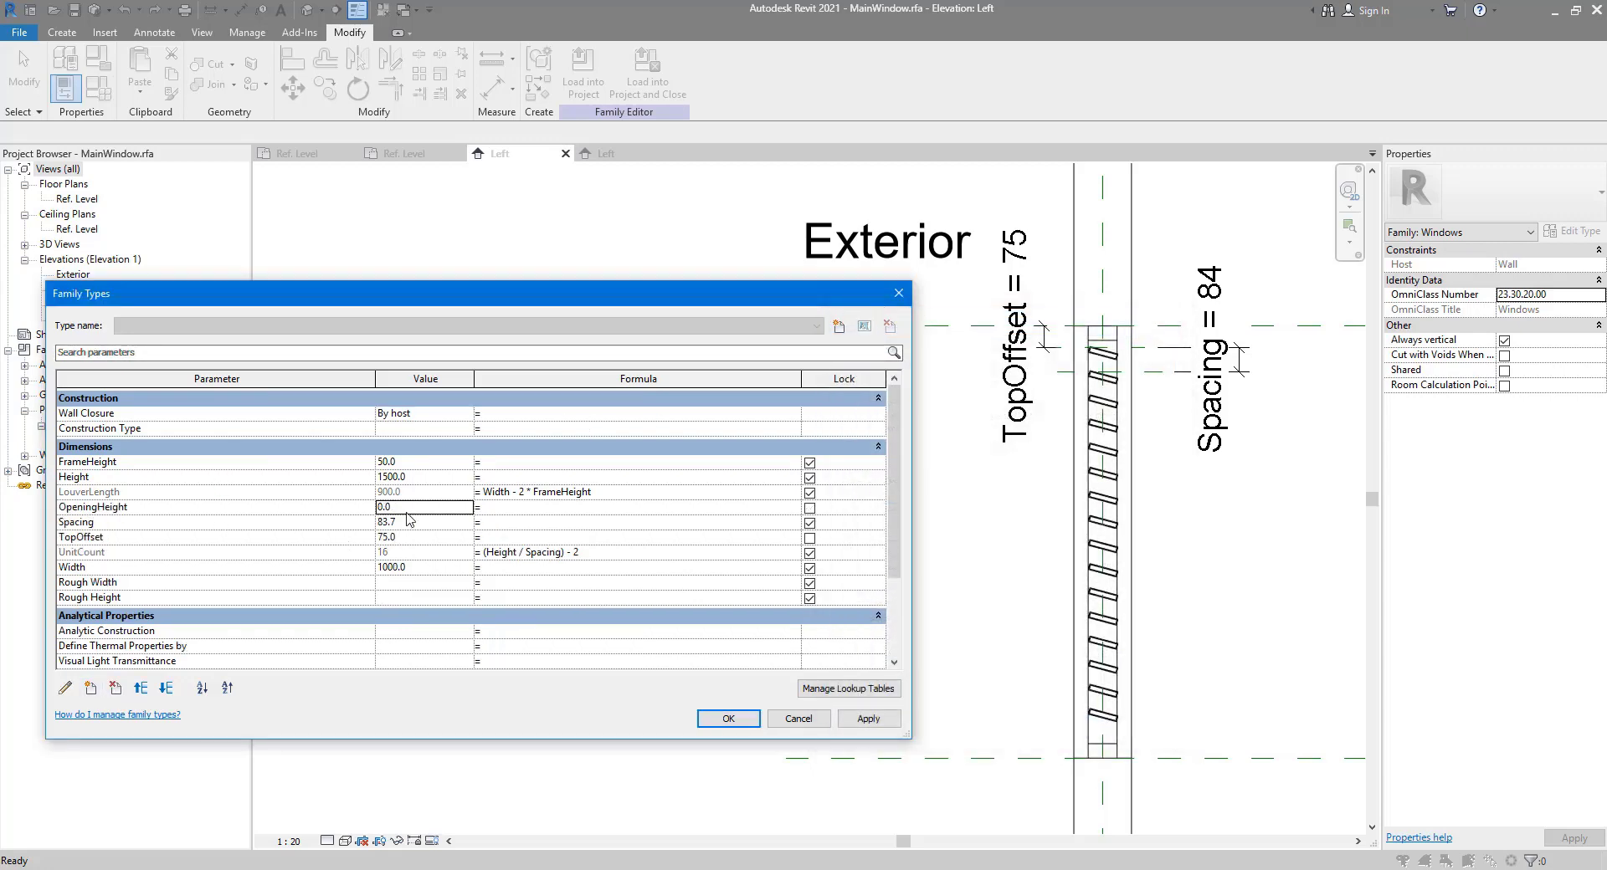
{"action": "left_click", "coordinate": [502, 508]}
{"action": "type", "text": "Height - 2 * FrameHeight"}
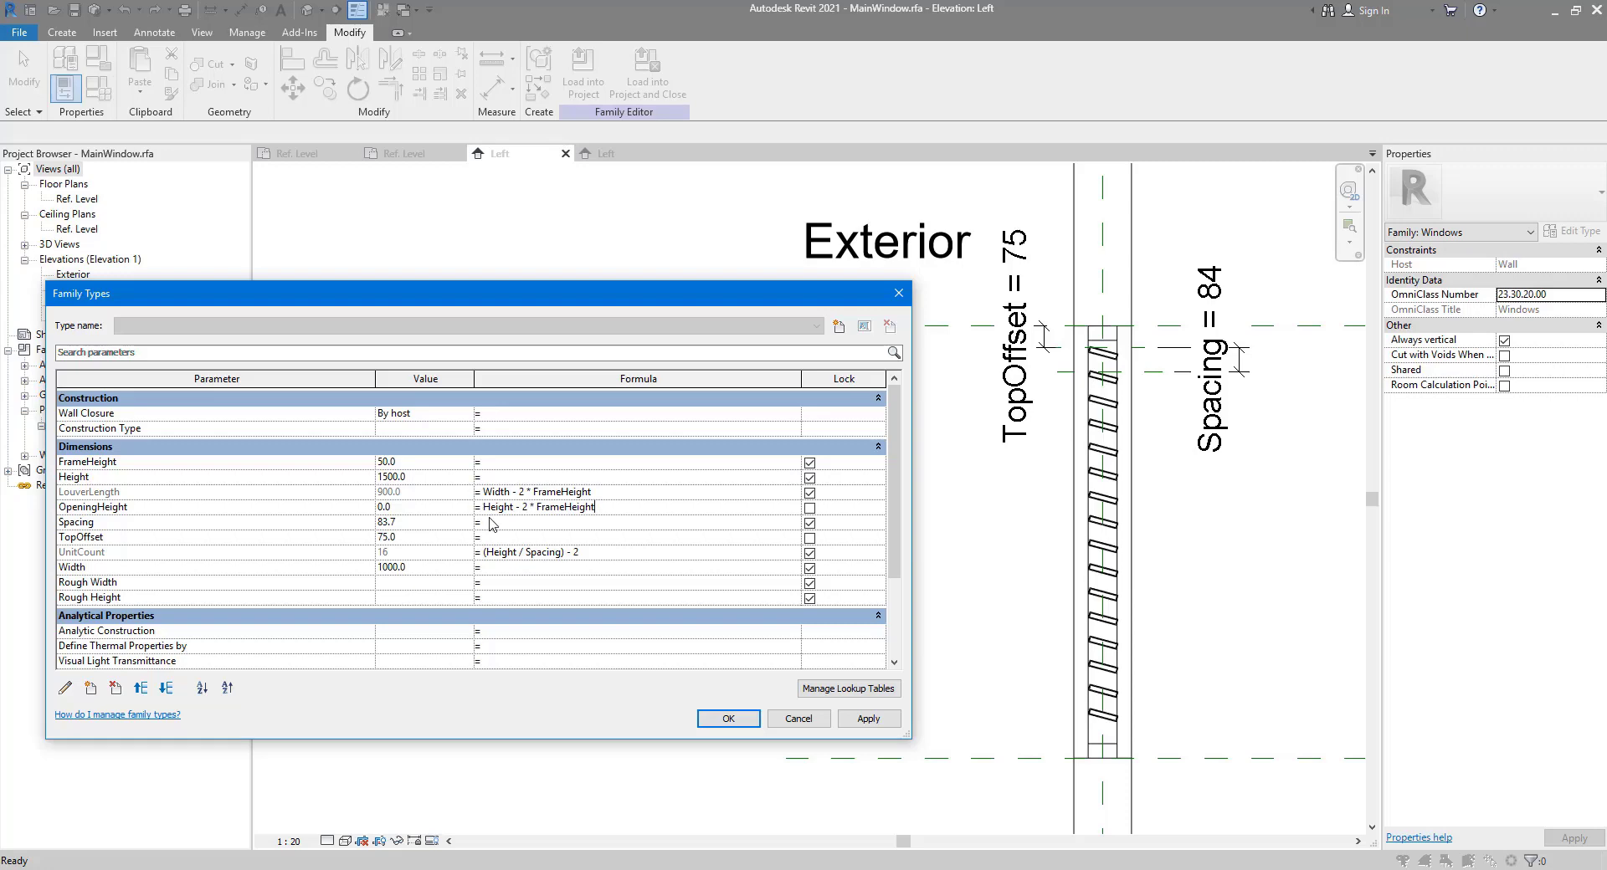
{"action": "key", "text": "Tab"}
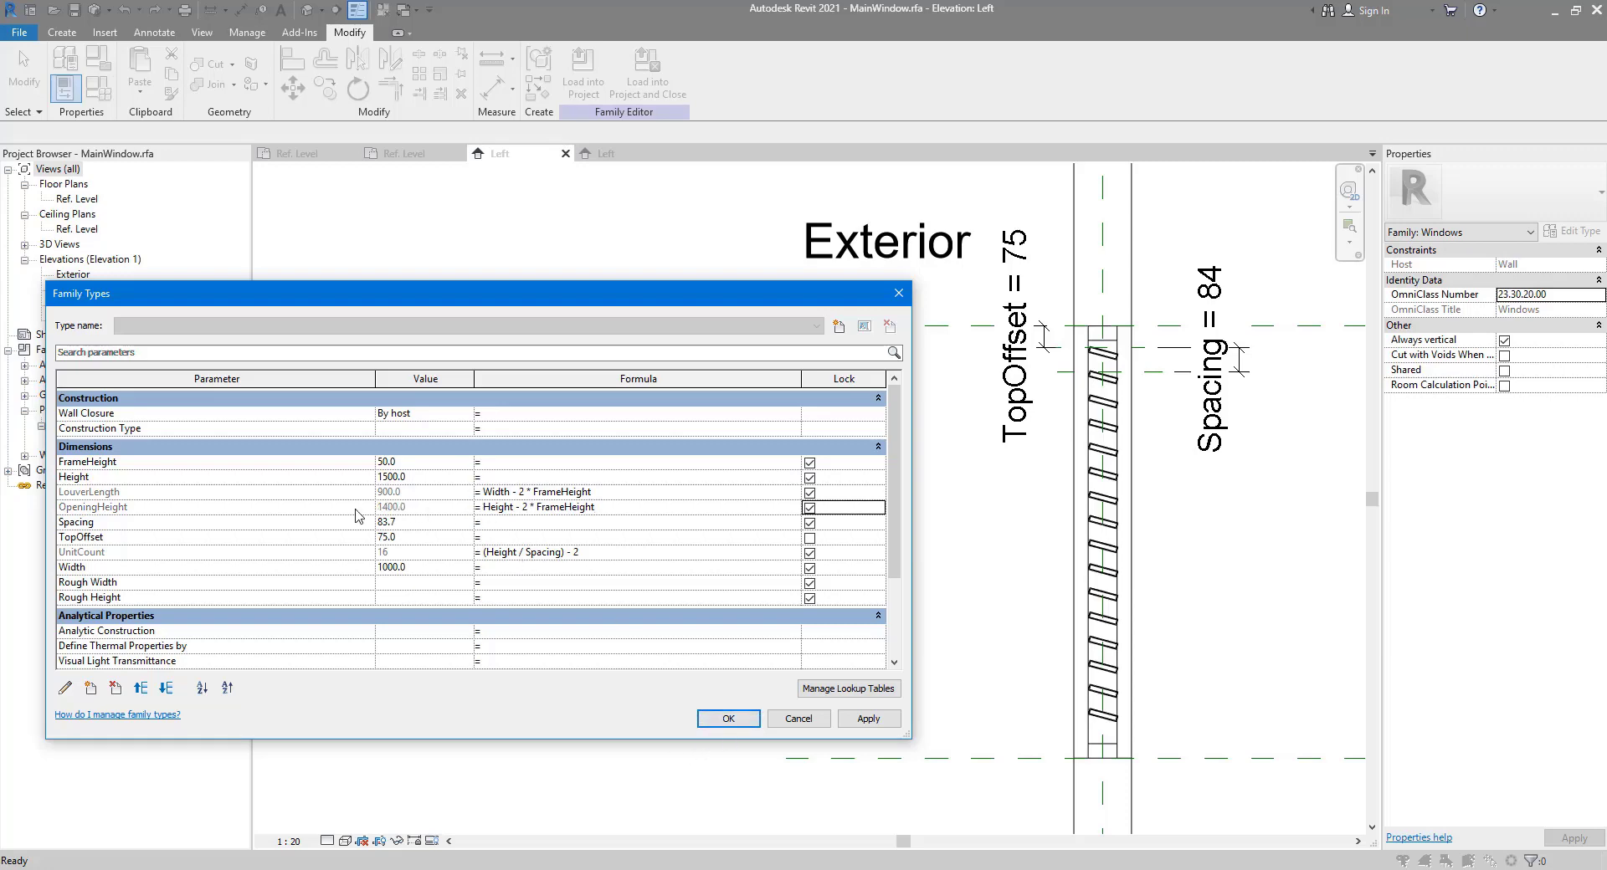
Step: Change the UnitCount formula to OpeningHeight / Spacing and accept the family types
{"action": "left_click", "coordinate": [152, 516]}
{"action": "left_click", "coordinate": [150, 509]}
{"action": "key", "text": "ctrl+c"}
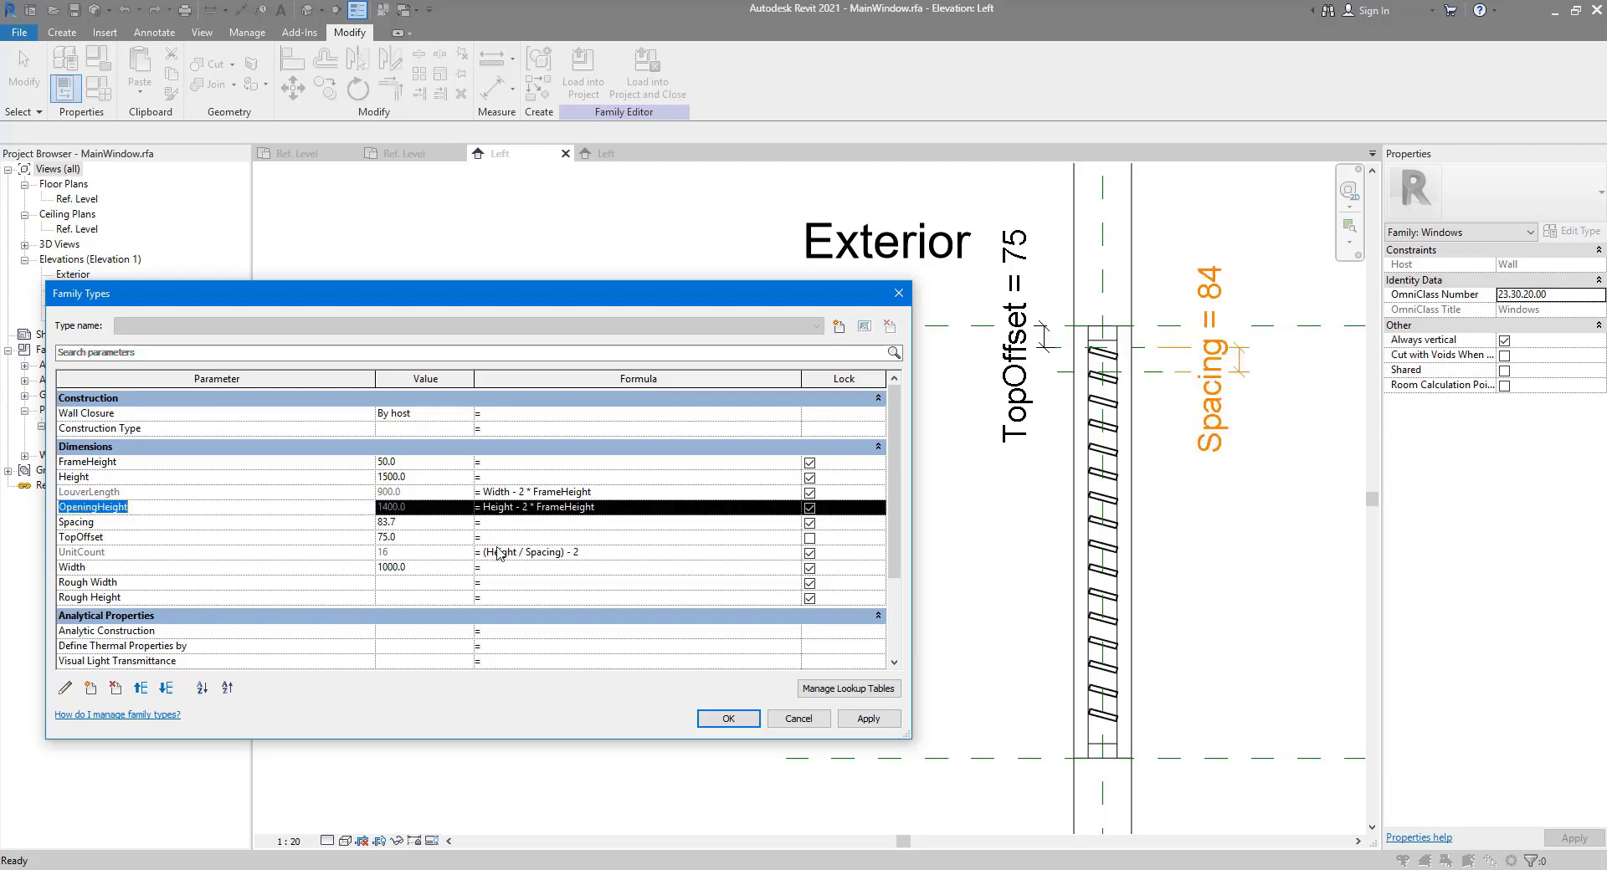
{"action": "left_click", "coordinate": [542, 552]}
{"action": "double_click", "coordinate": [511, 553]}
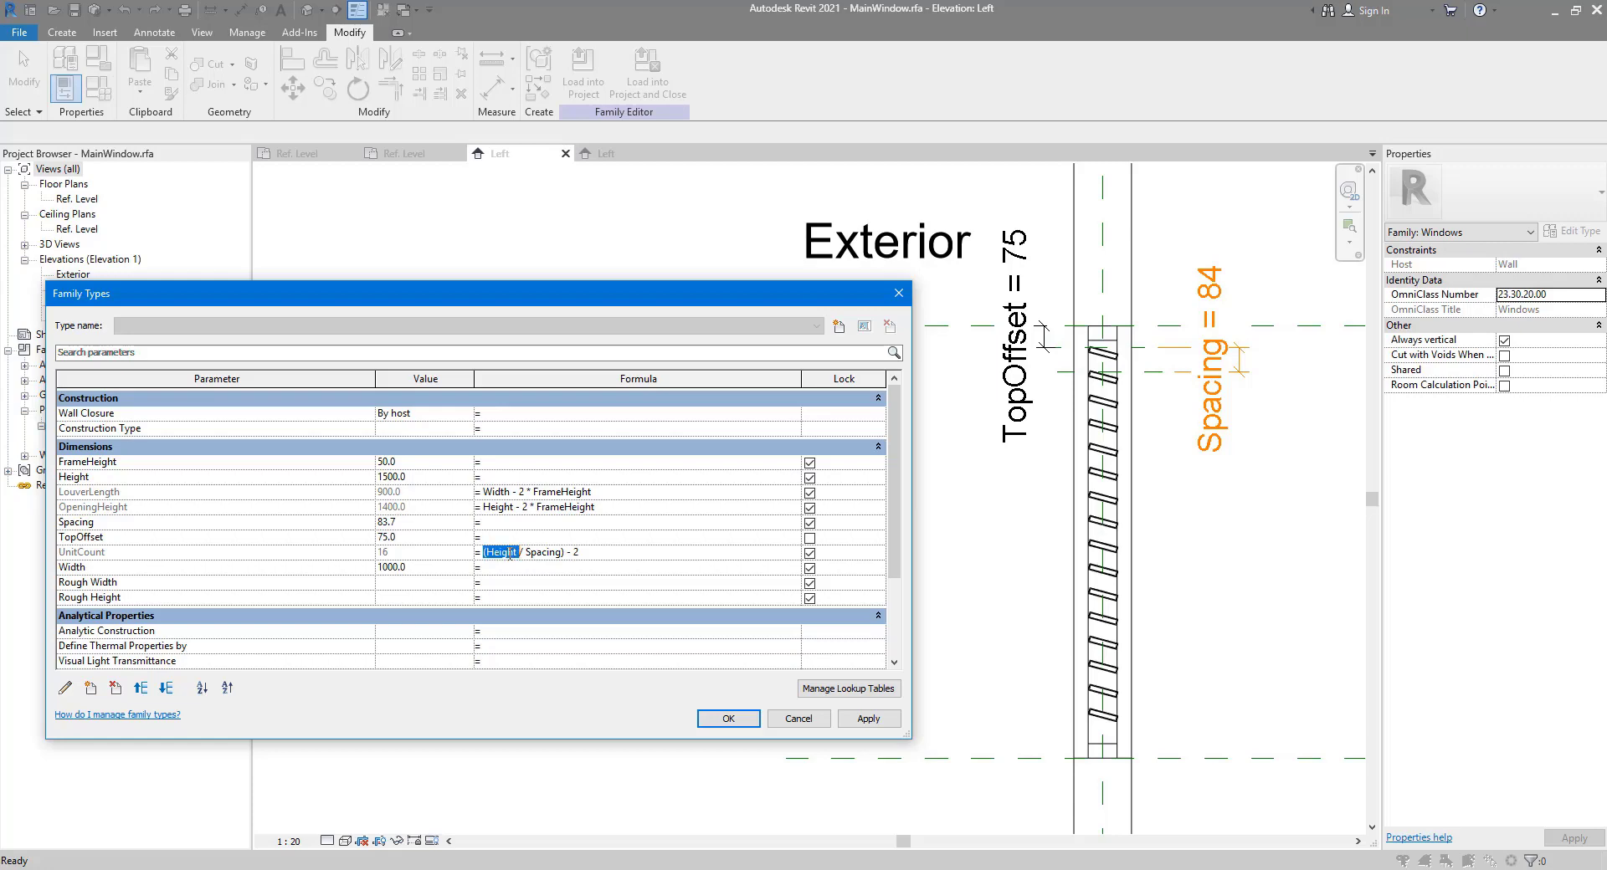
{"action": "key", "text": "ctrl+v"}
{"action": "left_click_drag", "start_coordinate": [593, 553], "coordinate": [737, 531]}
{"action": "key", "text": "BackSpace"}
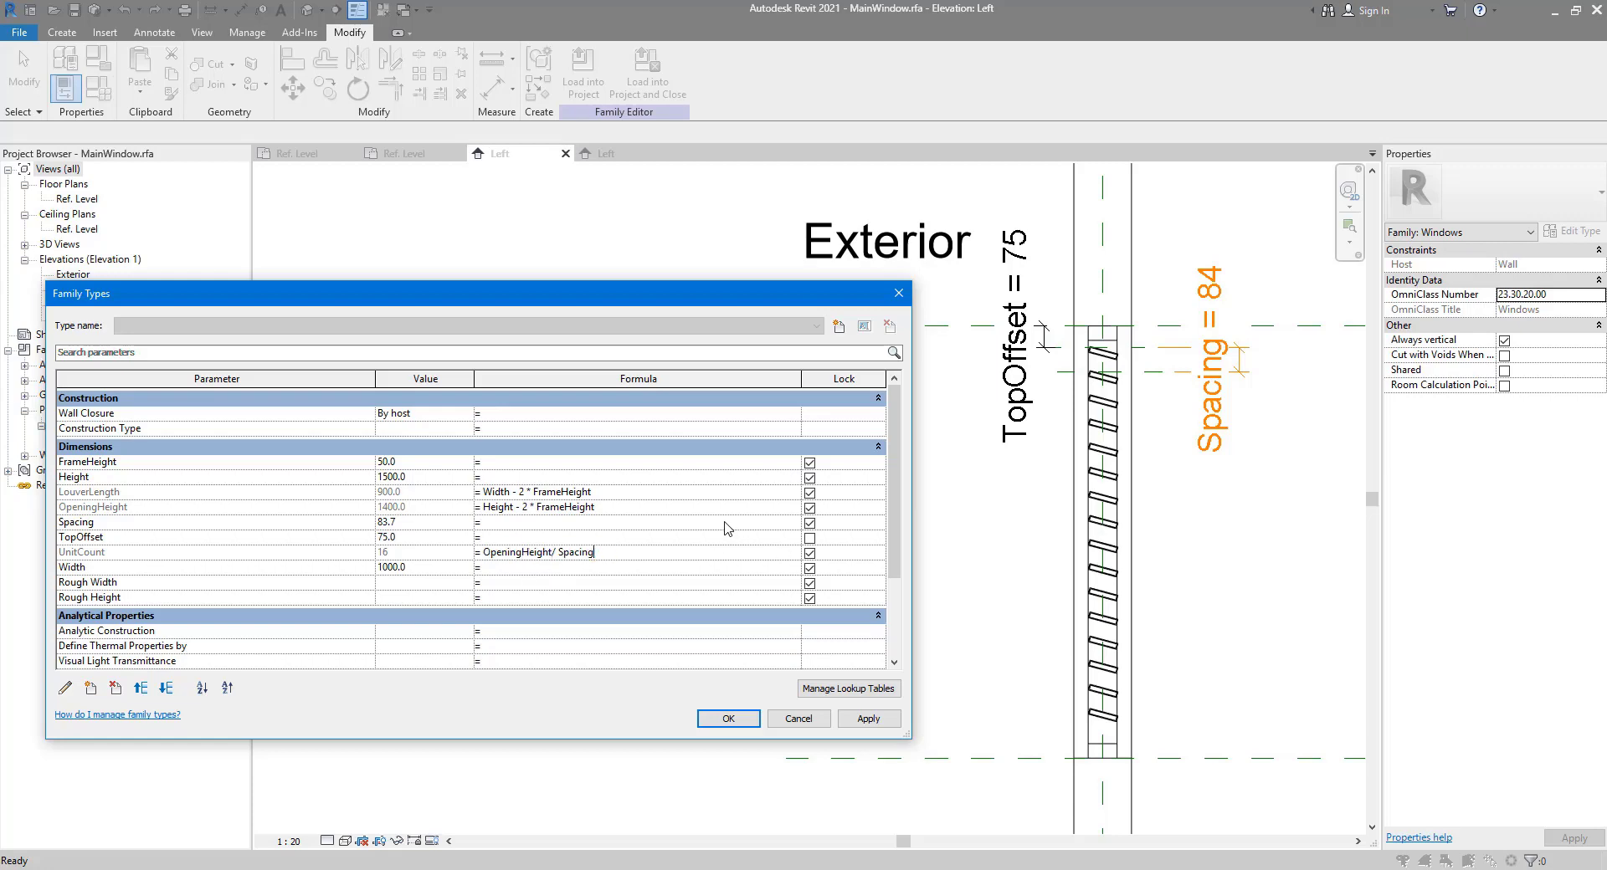
{"action": "left_click", "coordinate": [729, 718]}
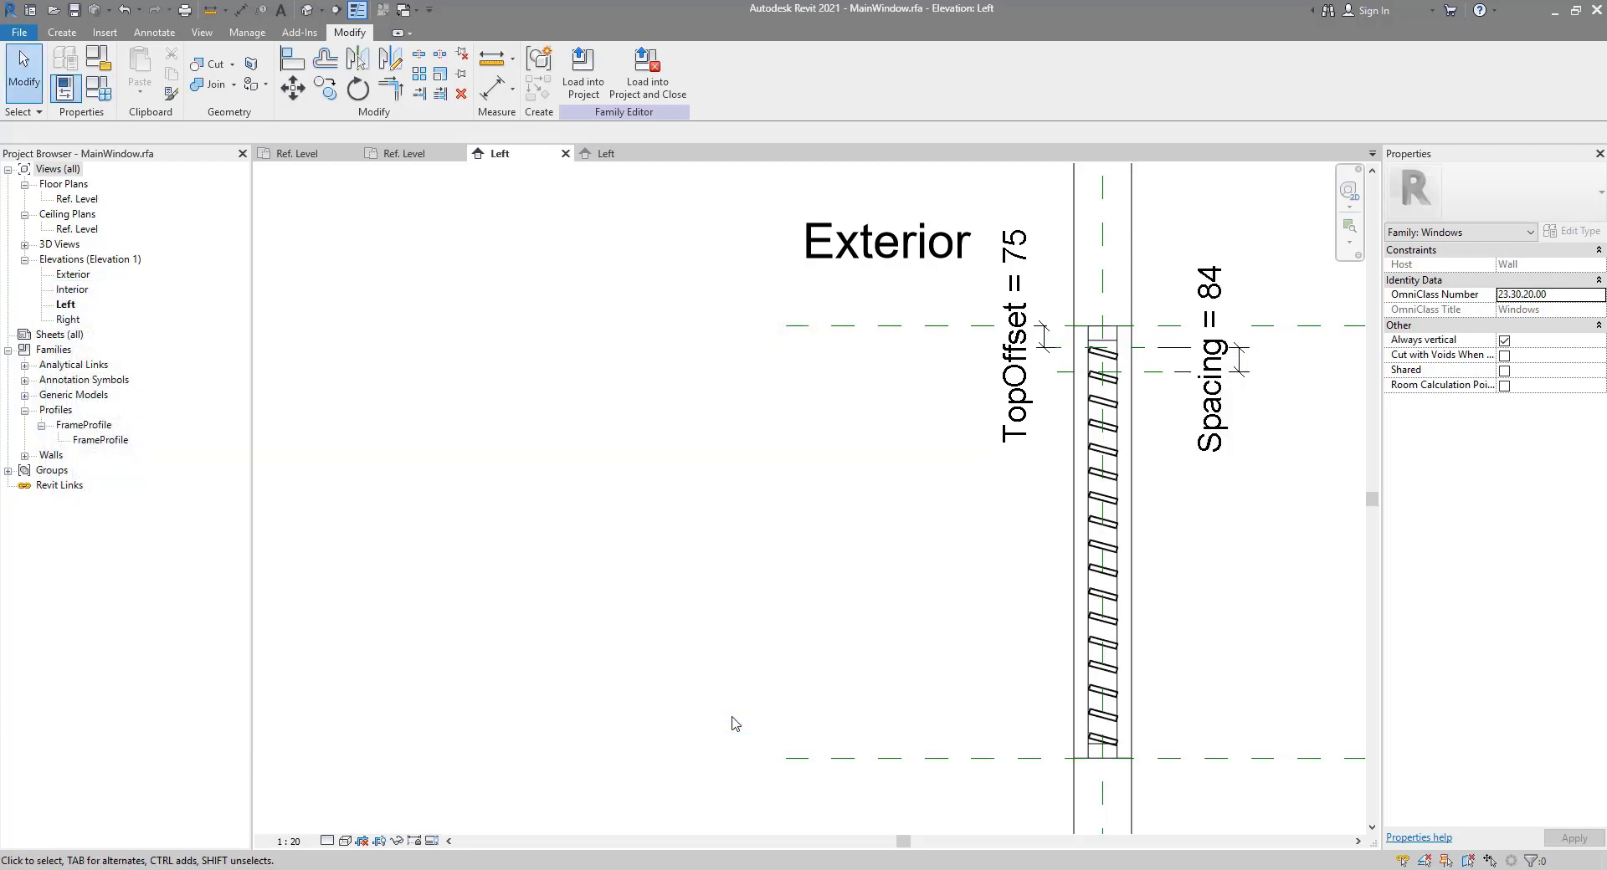
{"action": "scroll", "coordinate": [1142, 747], "scroll_direction": "up", "scroll_amount": 3}
{"action": "scroll", "coordinate": [1067, 751], "scroll_direction": "down", "scroll_amount": 2}
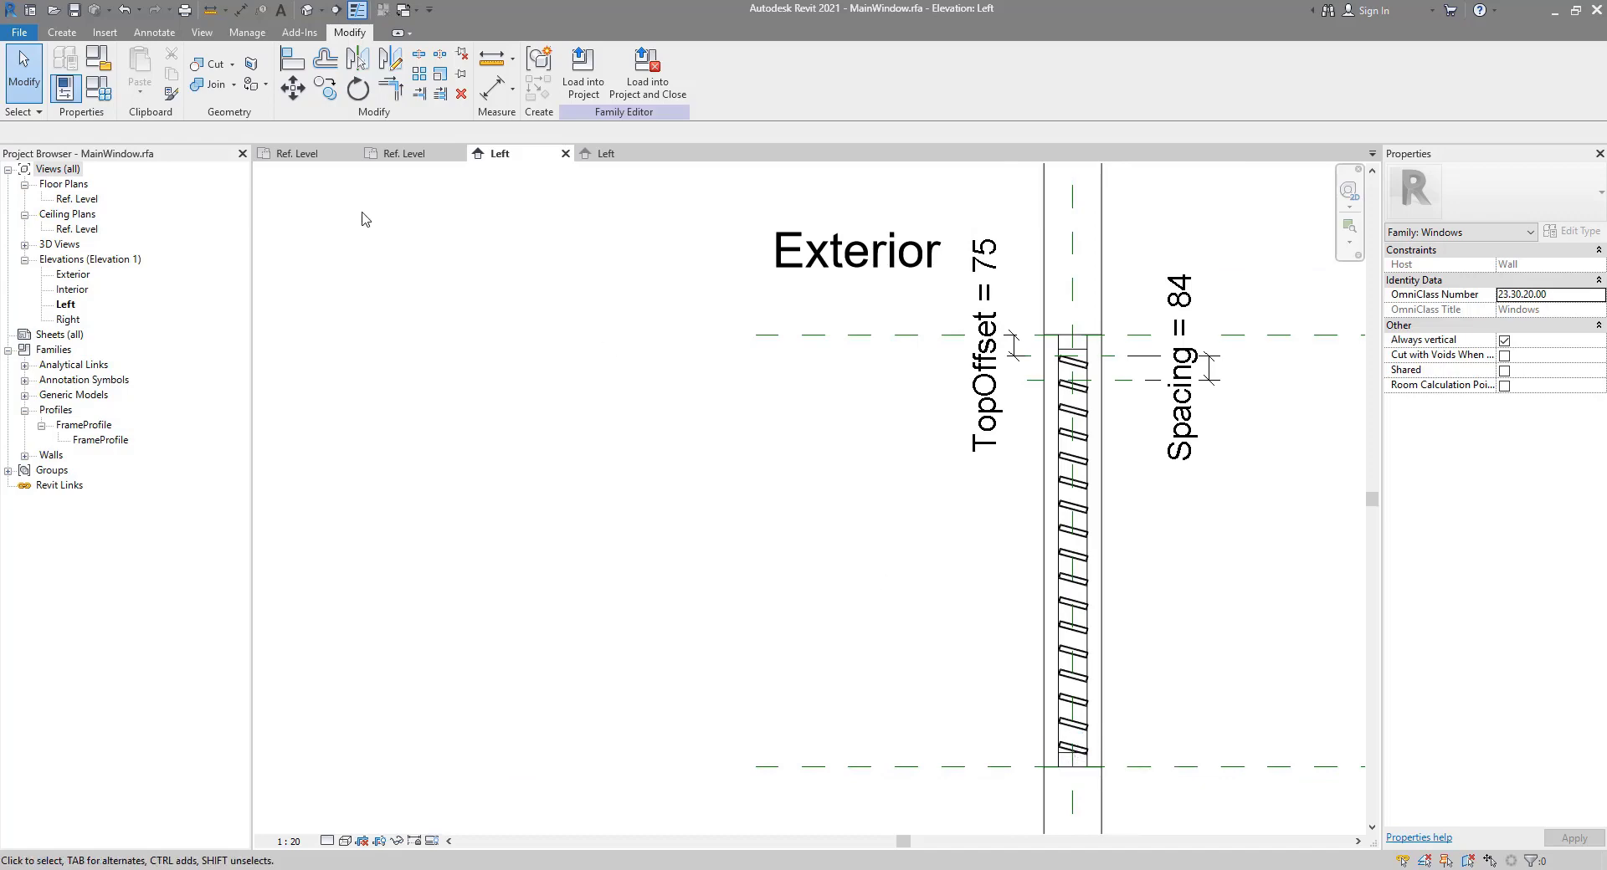
Step: Change the UnitCount formula to (OpeningHeight / Spacing) - 1 and accept the family types
{"action": "left_click", "coordinate": [66, 87]}
{"action": "left_click", "coordinate": [616, 553]}
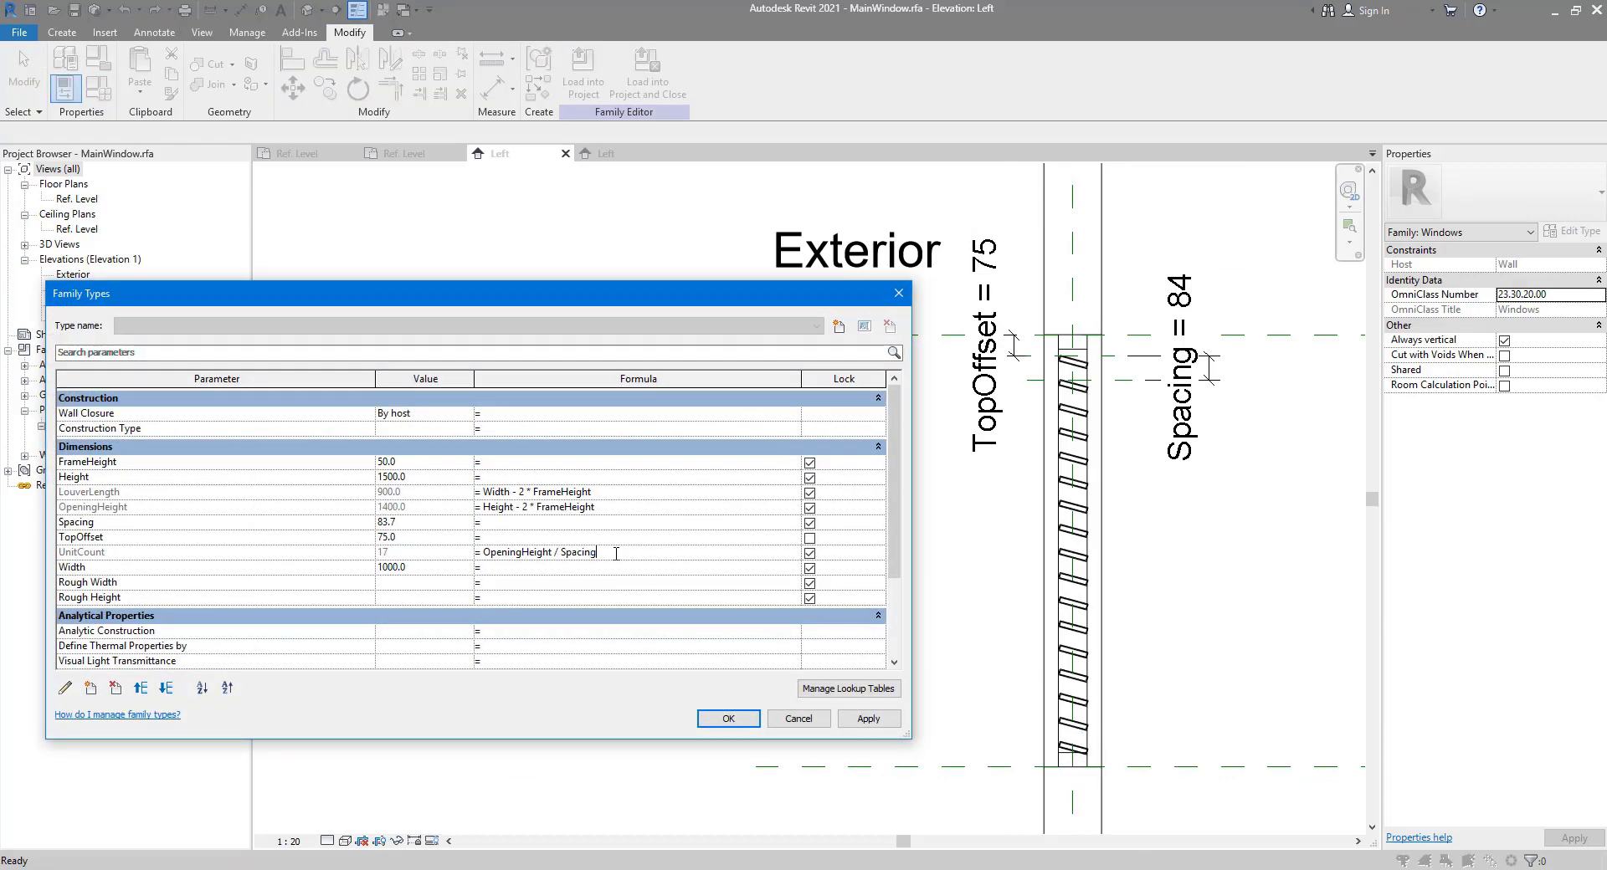
{"action": "left_click", "coordinate": [485, 552]}
{"action": "type", "text": "("}
{"action": "key", "text": "Return"}
{"action": "left_click", "coordinate": [713, 719]}
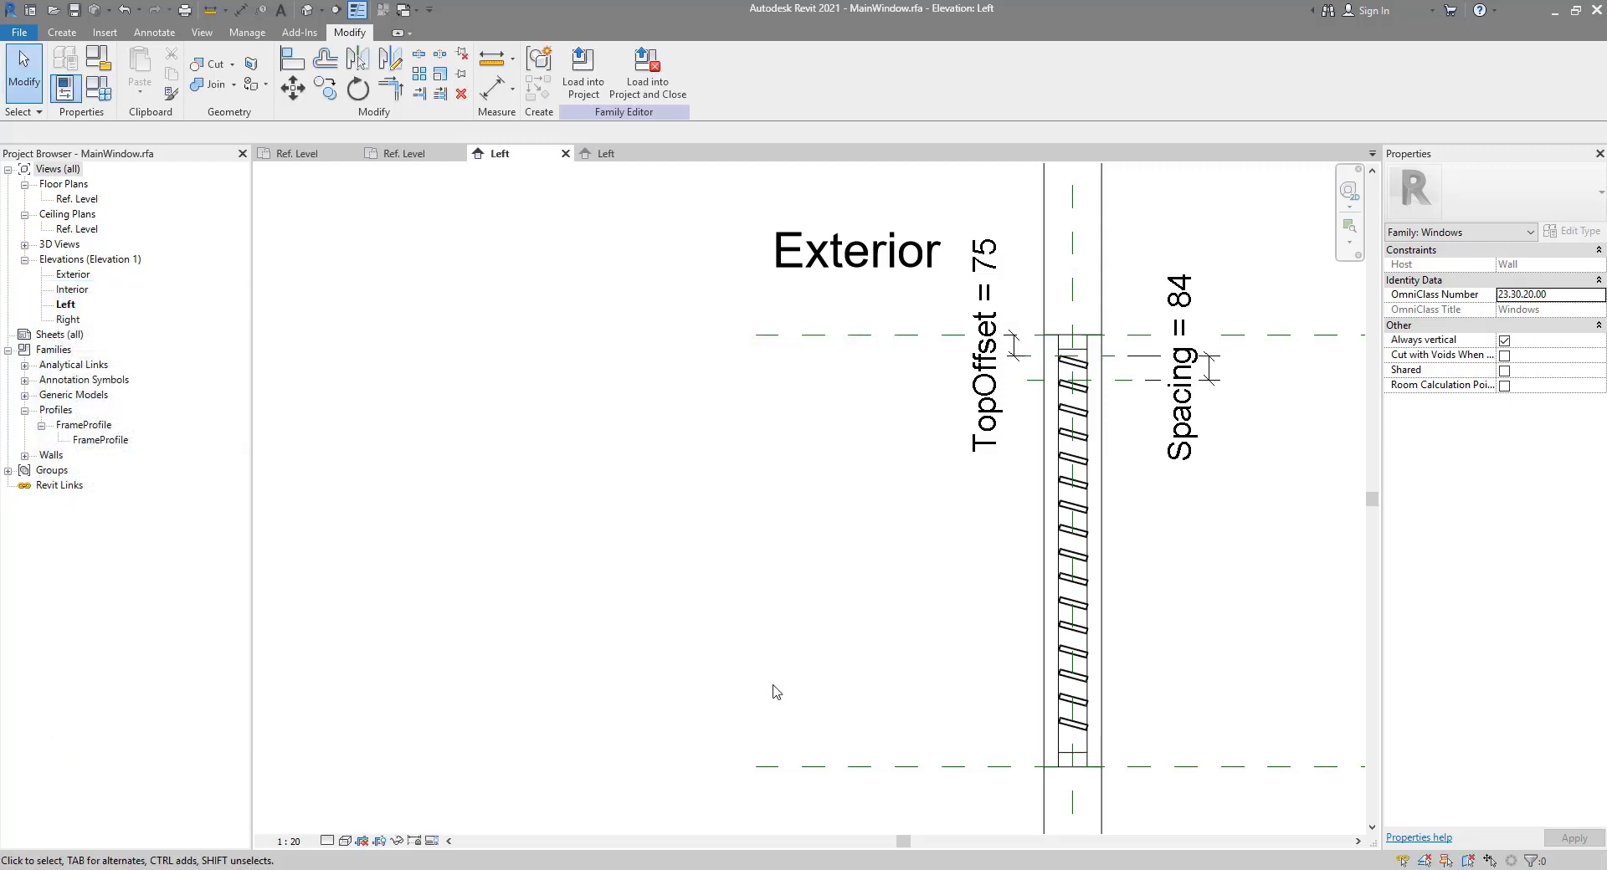
Step: Examine the louver array in the 3D view, especially the gap between the lowest louver and the bottom of the frame
{"action": "middle_click_drag", "start_coordinate": [890, 600], "coordinate": [790, 605]}
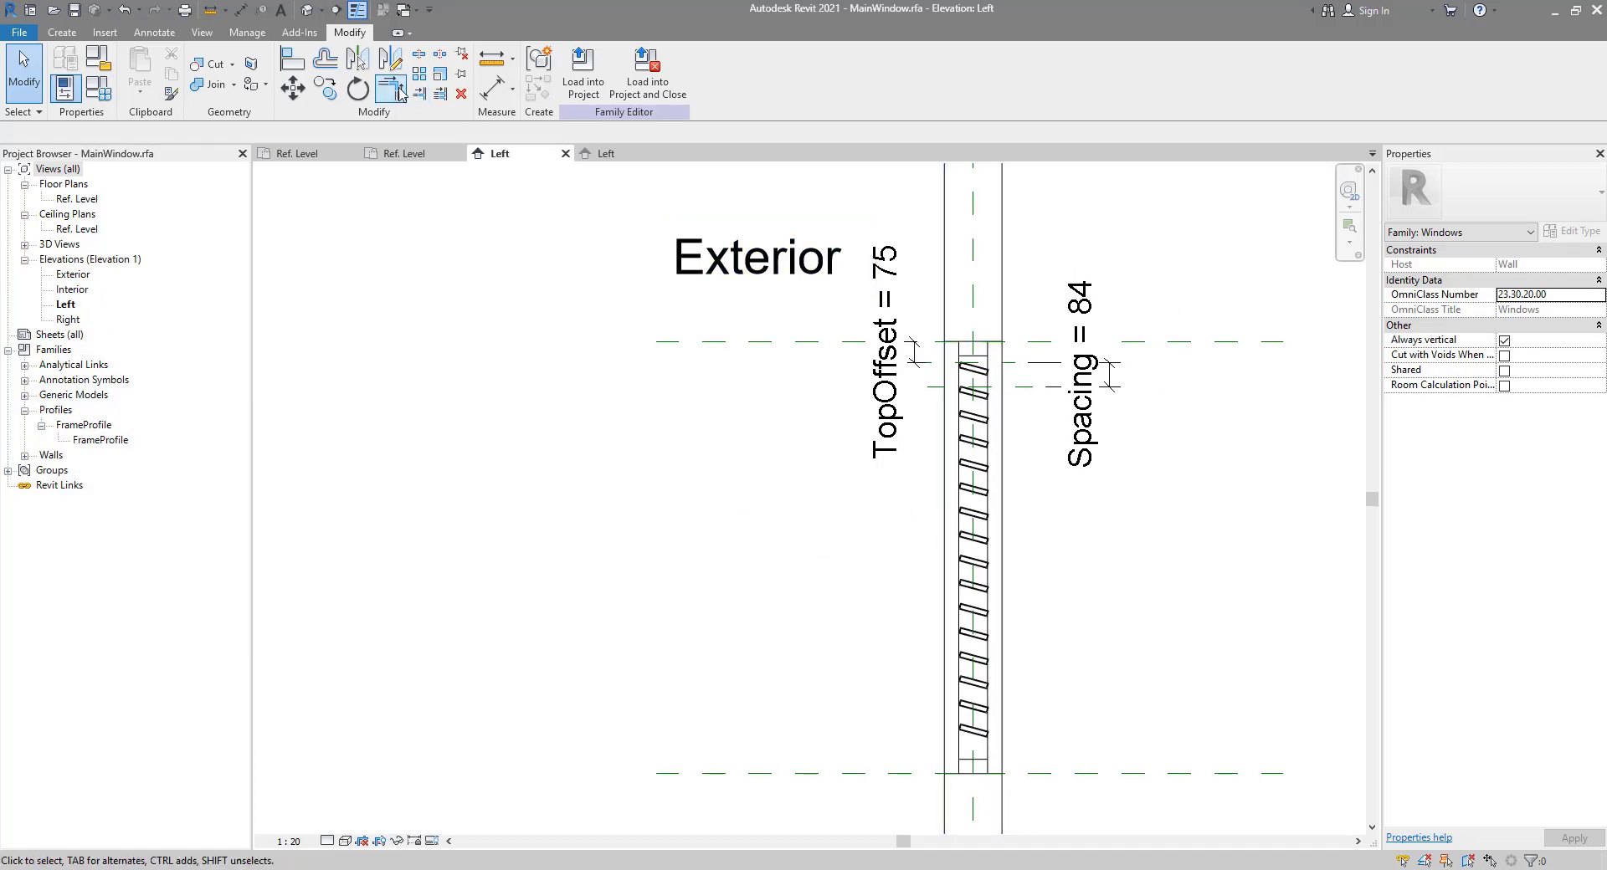
{"action": "left_click", "coordinate": [307, 9]}
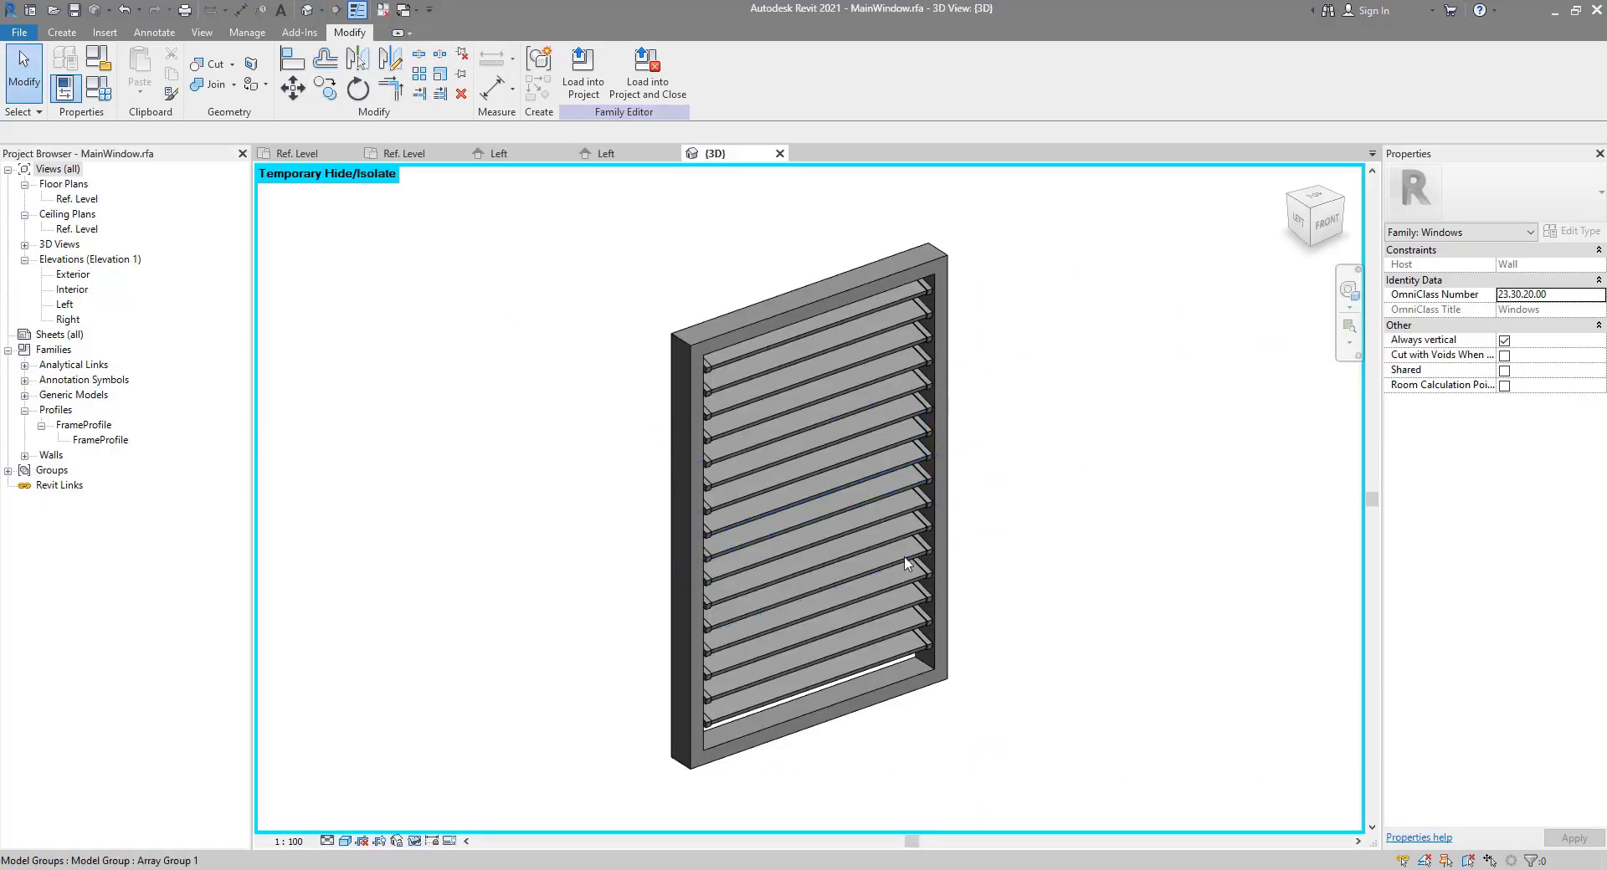
{"action": "middle_click_drag", "start_coordinate": [1007, 724], "coordinate": [986, 681], "text": "shift"}
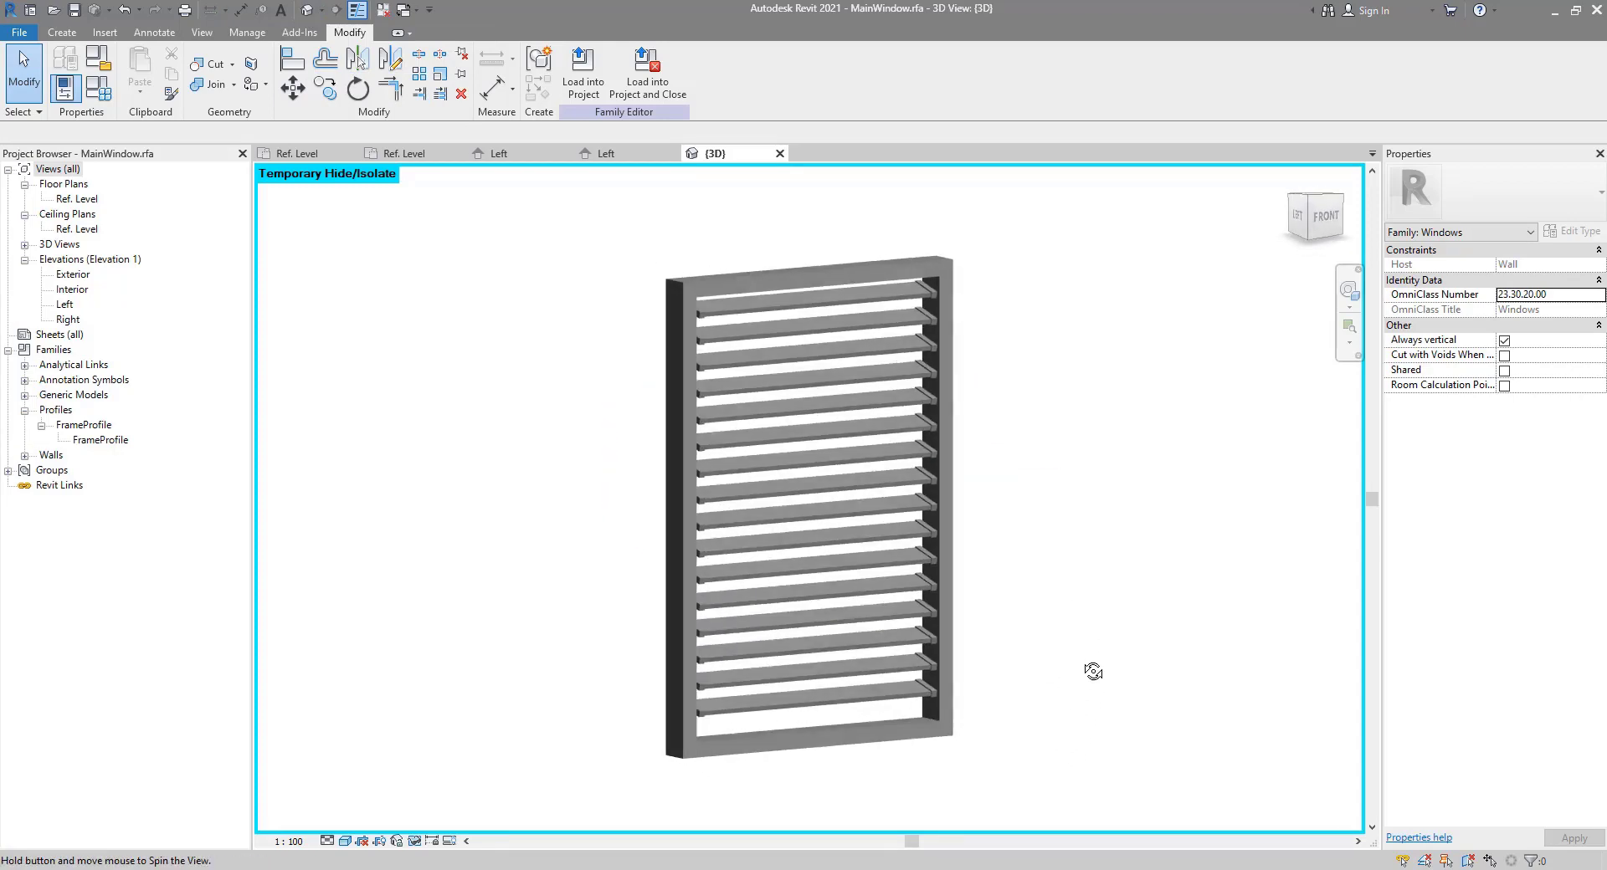
{"action": "middle_click_drag", "start_coordinate": [1093, 671], "coordinate": [986, 734], "text": "shift"}
{"action": "scroll", "coordinate": [975, 724], "scroll_direction": "up", "scroll_amount": 5}
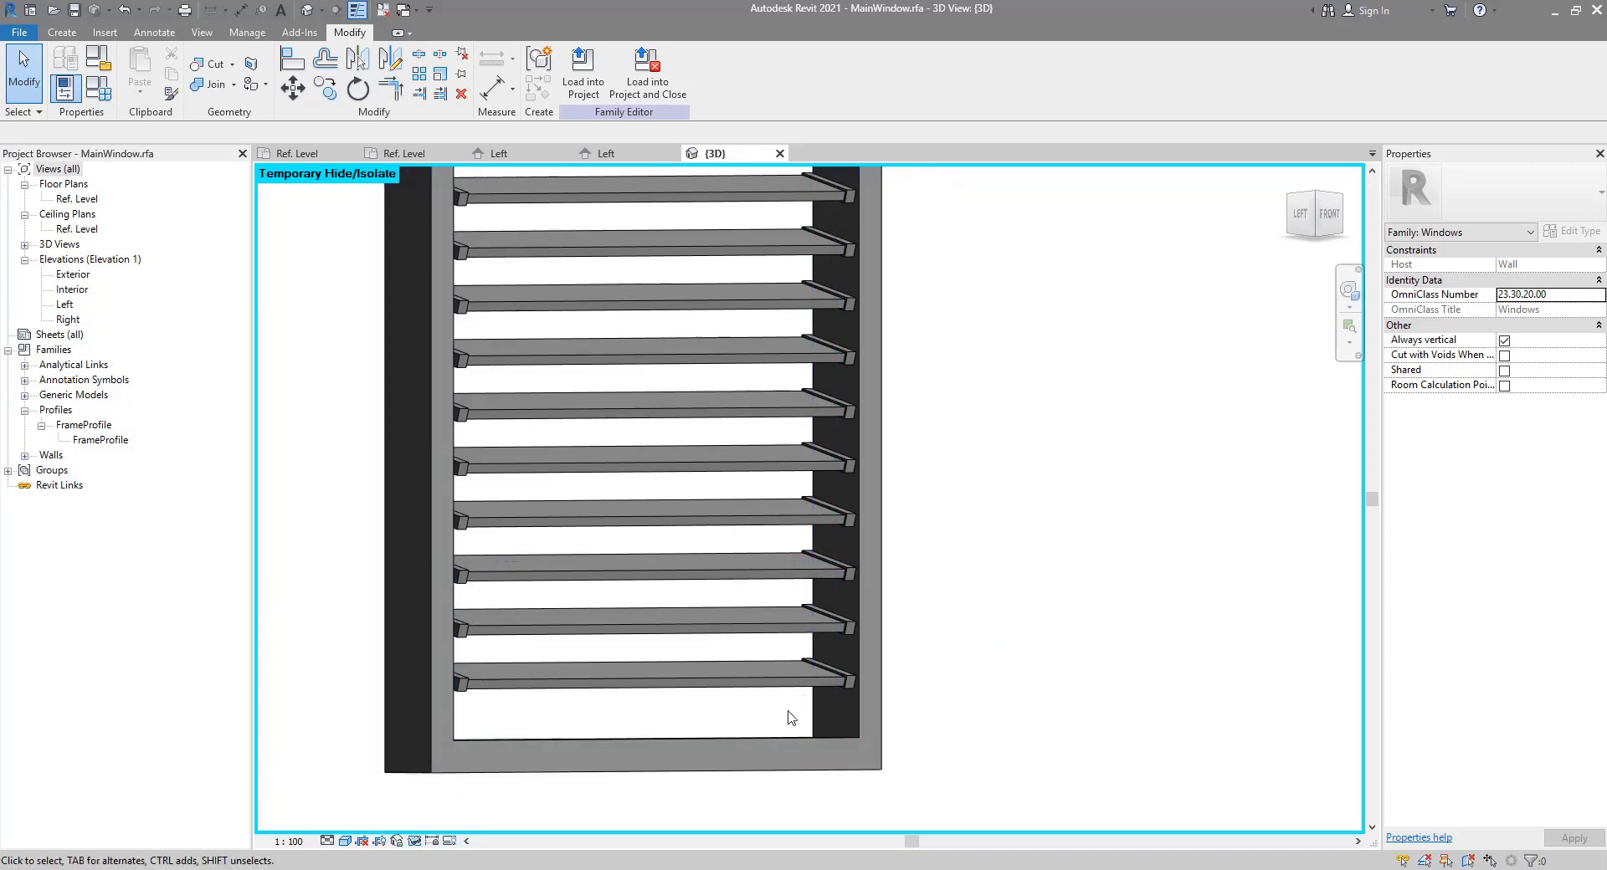
{"action": "scroll", "coordinate": [834, 716], "scroll_direction": "down", "scroll_amount": 6}
{"action": "middle_click_drag", "start_coordinate": [1005, 574], "coordinate": [944, 579], "text": "shift"}
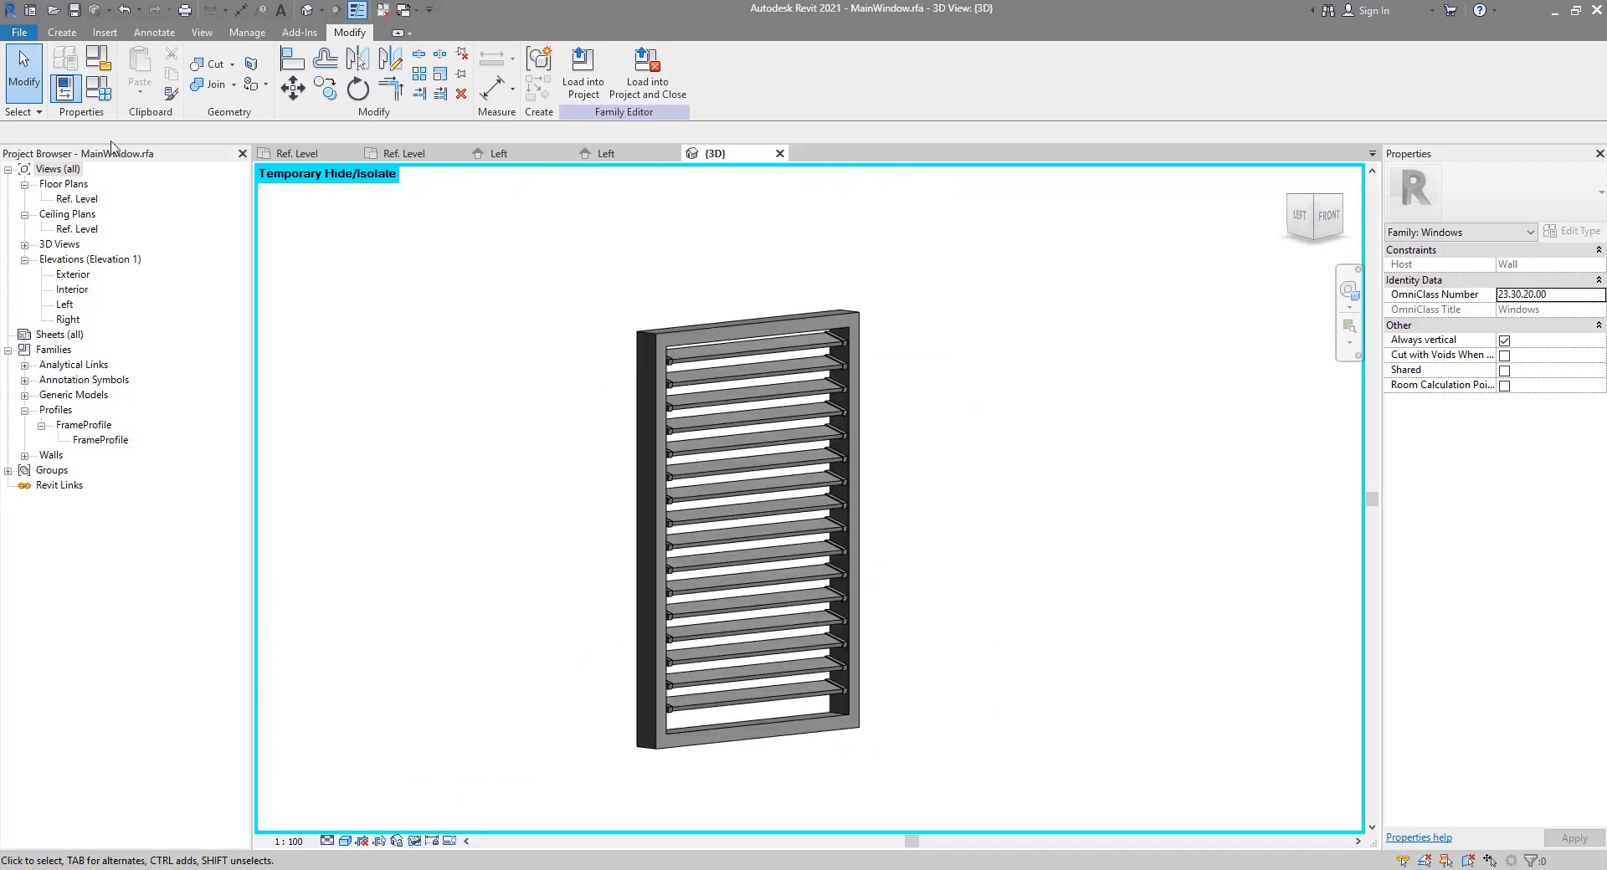
Step: Set the Spacing parameter to 90 in the family types and accept it
{"action": "left_click", "coordinate": [98, 87]}
{"action": "left_click_drag", "start_coordinate": [629, 309], "coordinate": [1239, 322]}
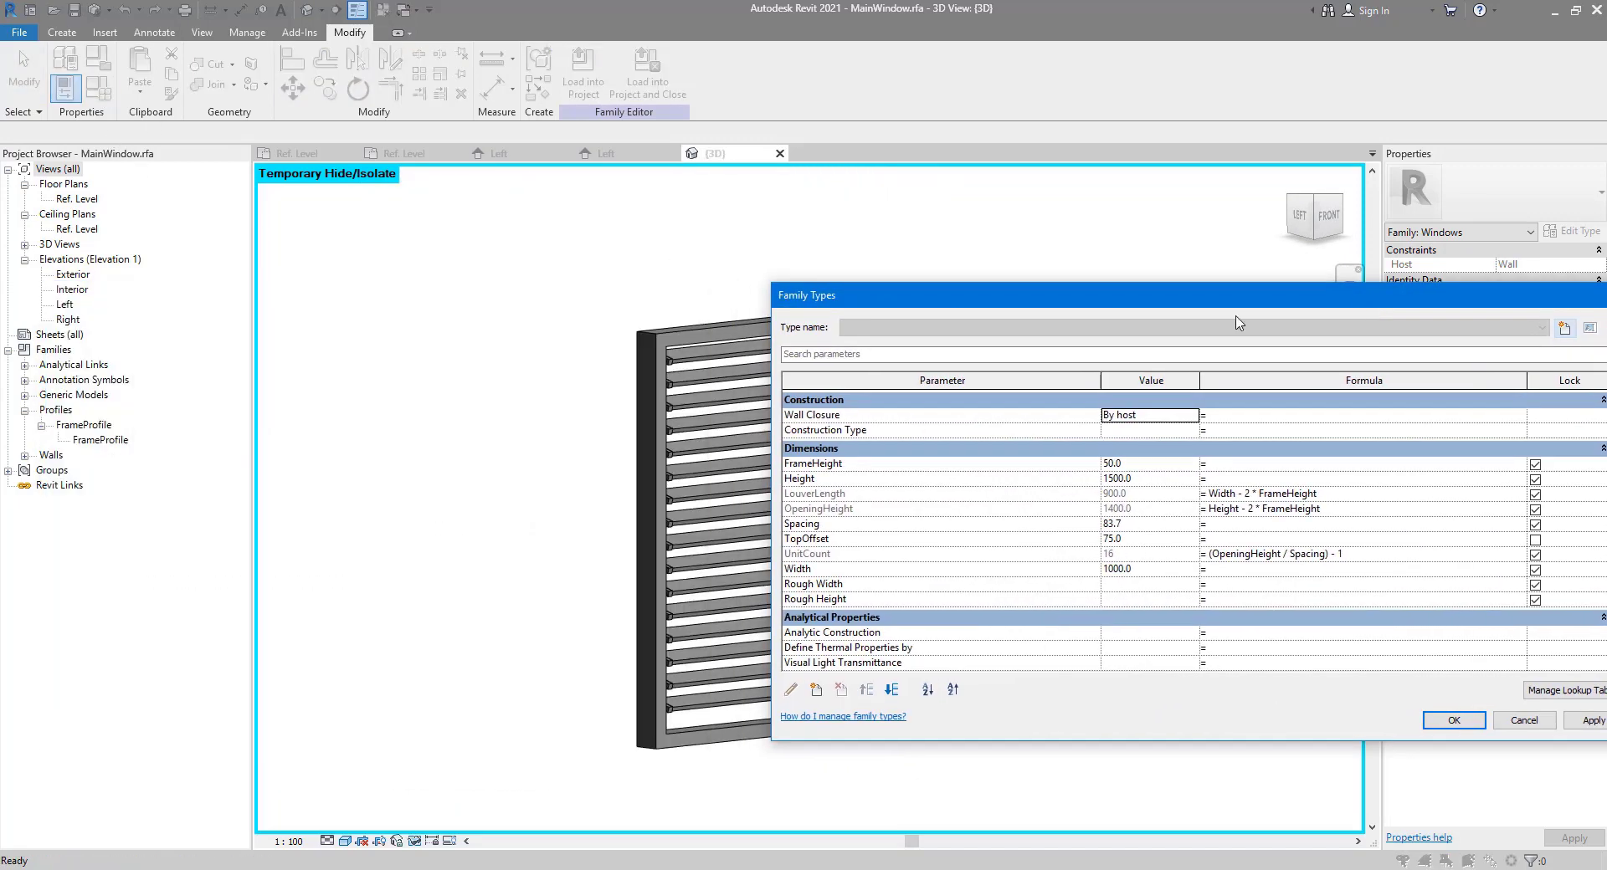
{"action": "left_click_drag", "start_coordinate": [1112, 298], "coordinate": [1208, 237]}
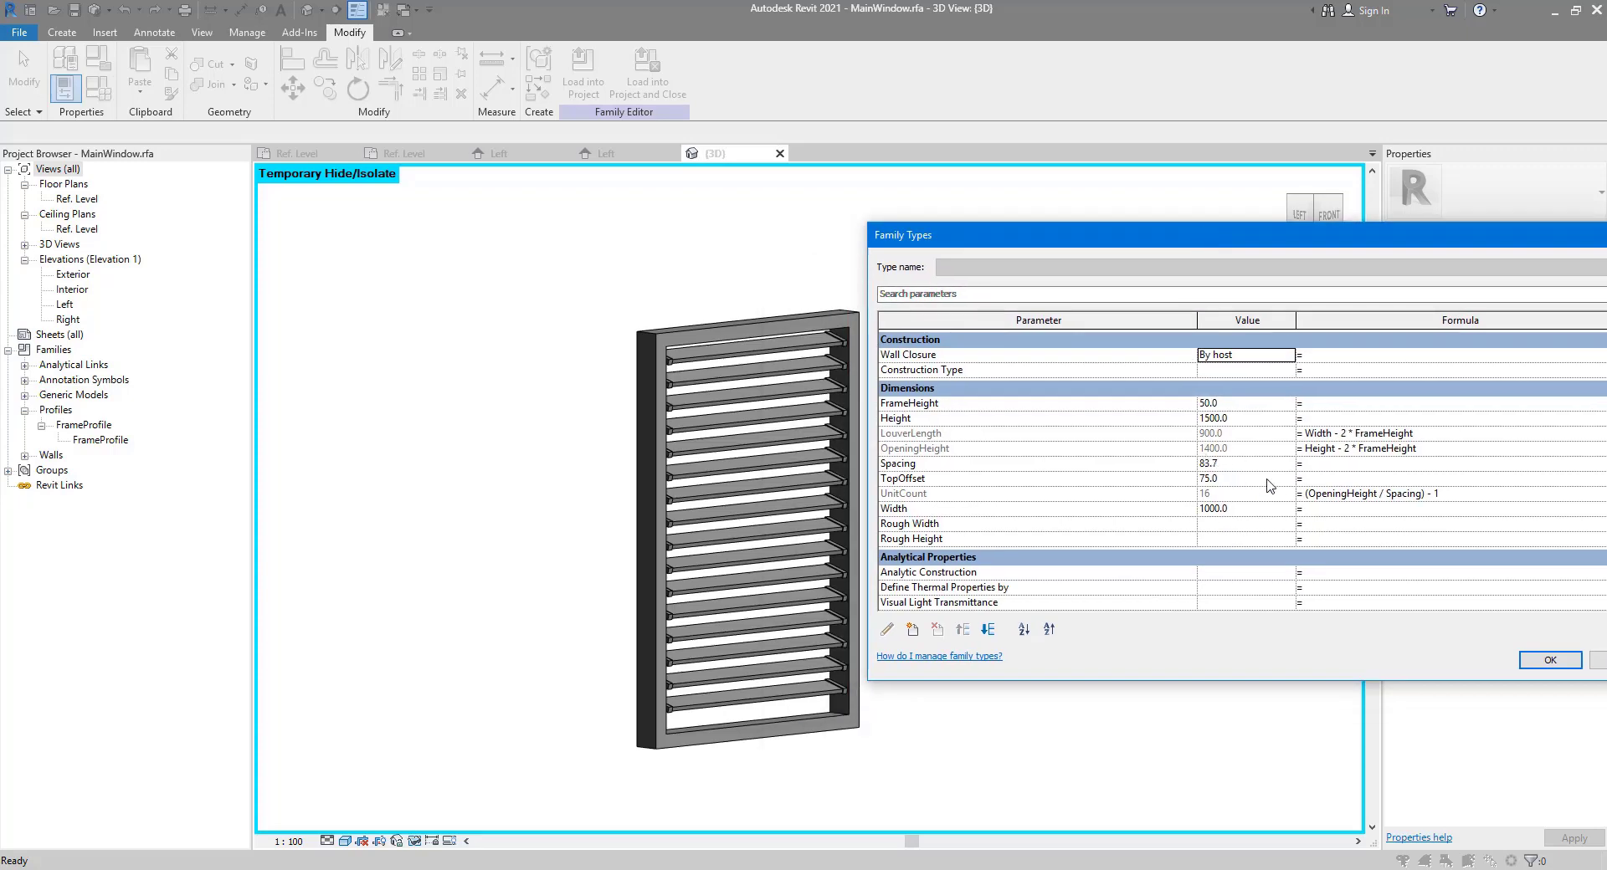
{"action": "left_click", "coordinate": [1236, 462]}
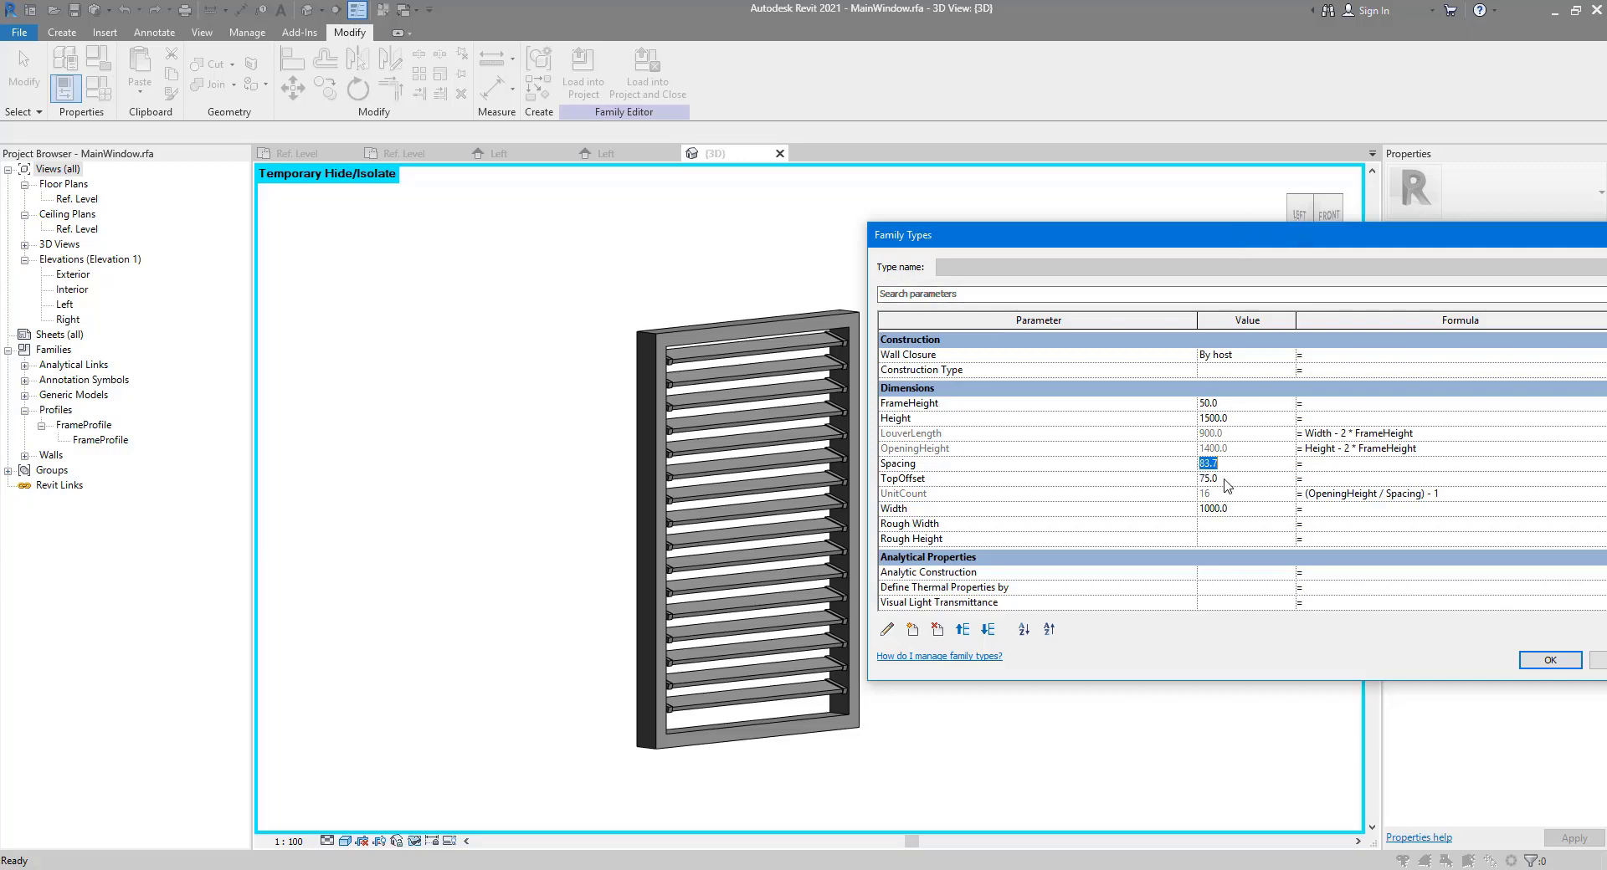
{"action": "type", "text": "90"}
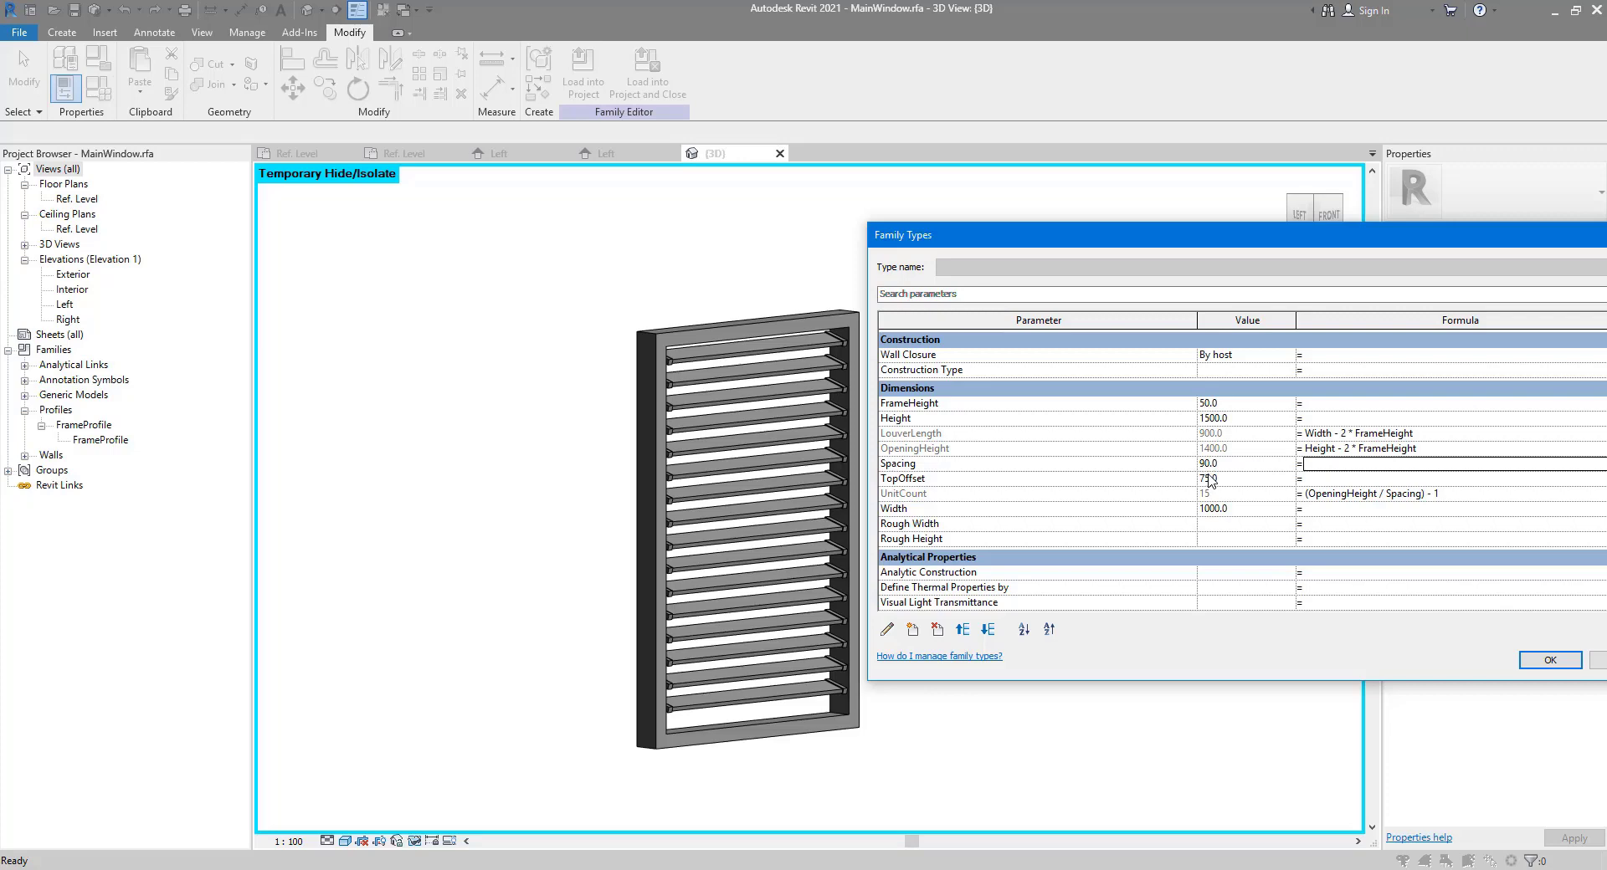
{"action": "key", "text": "Return"}
Step: Try a larger Spacing value for the louver array in the family types
{"action": "left_click", "coordinate": [105, 92]}
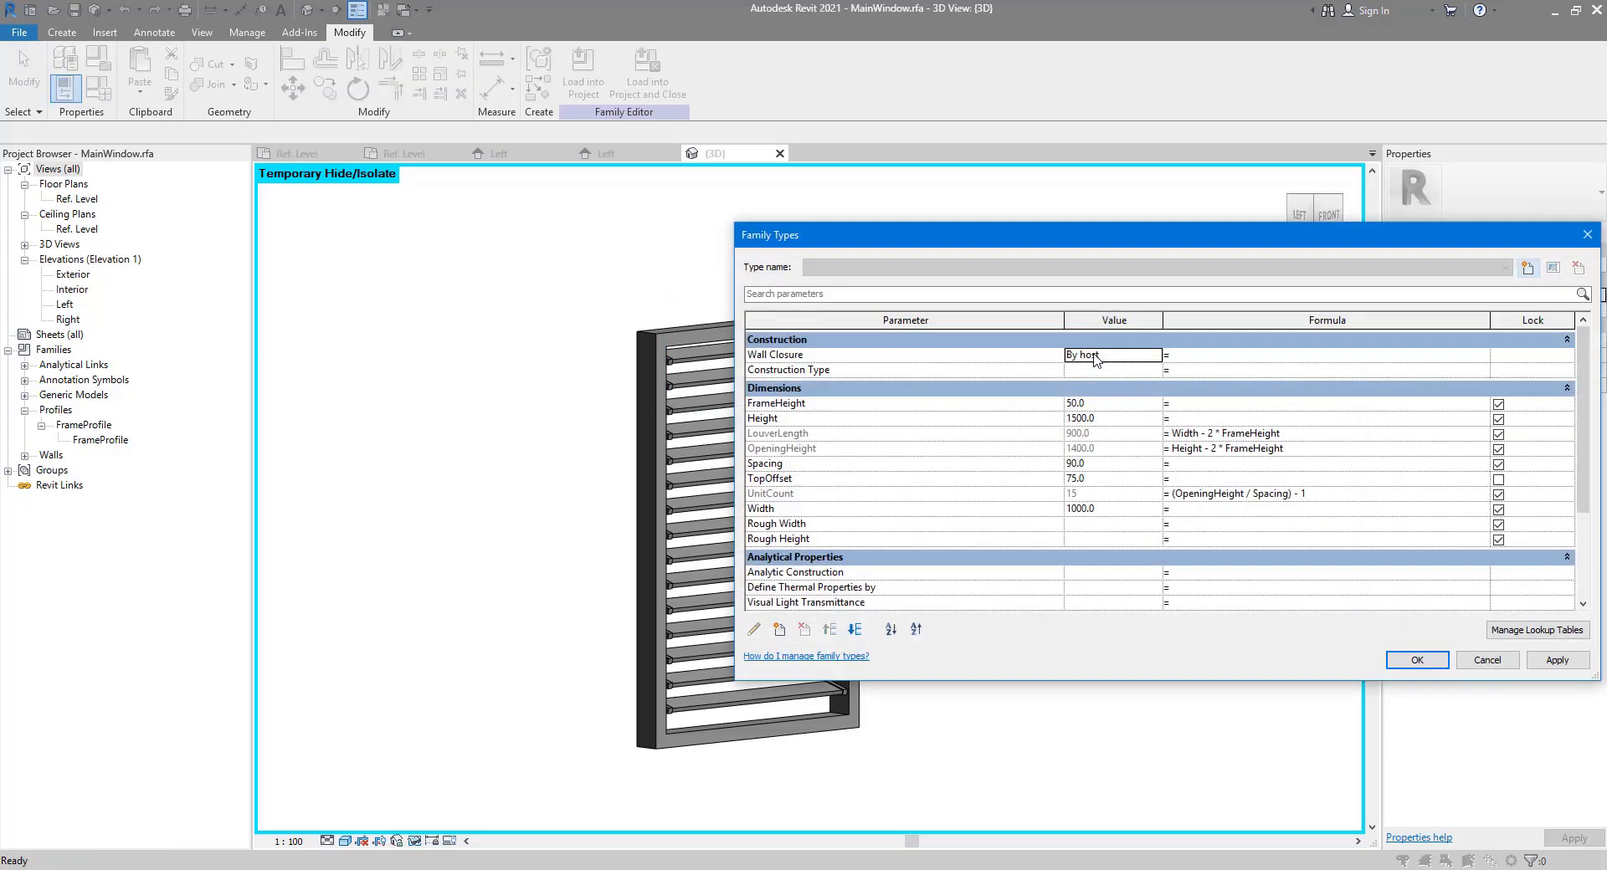
{"action": "left_click", "coordinate": [1117, 463]}
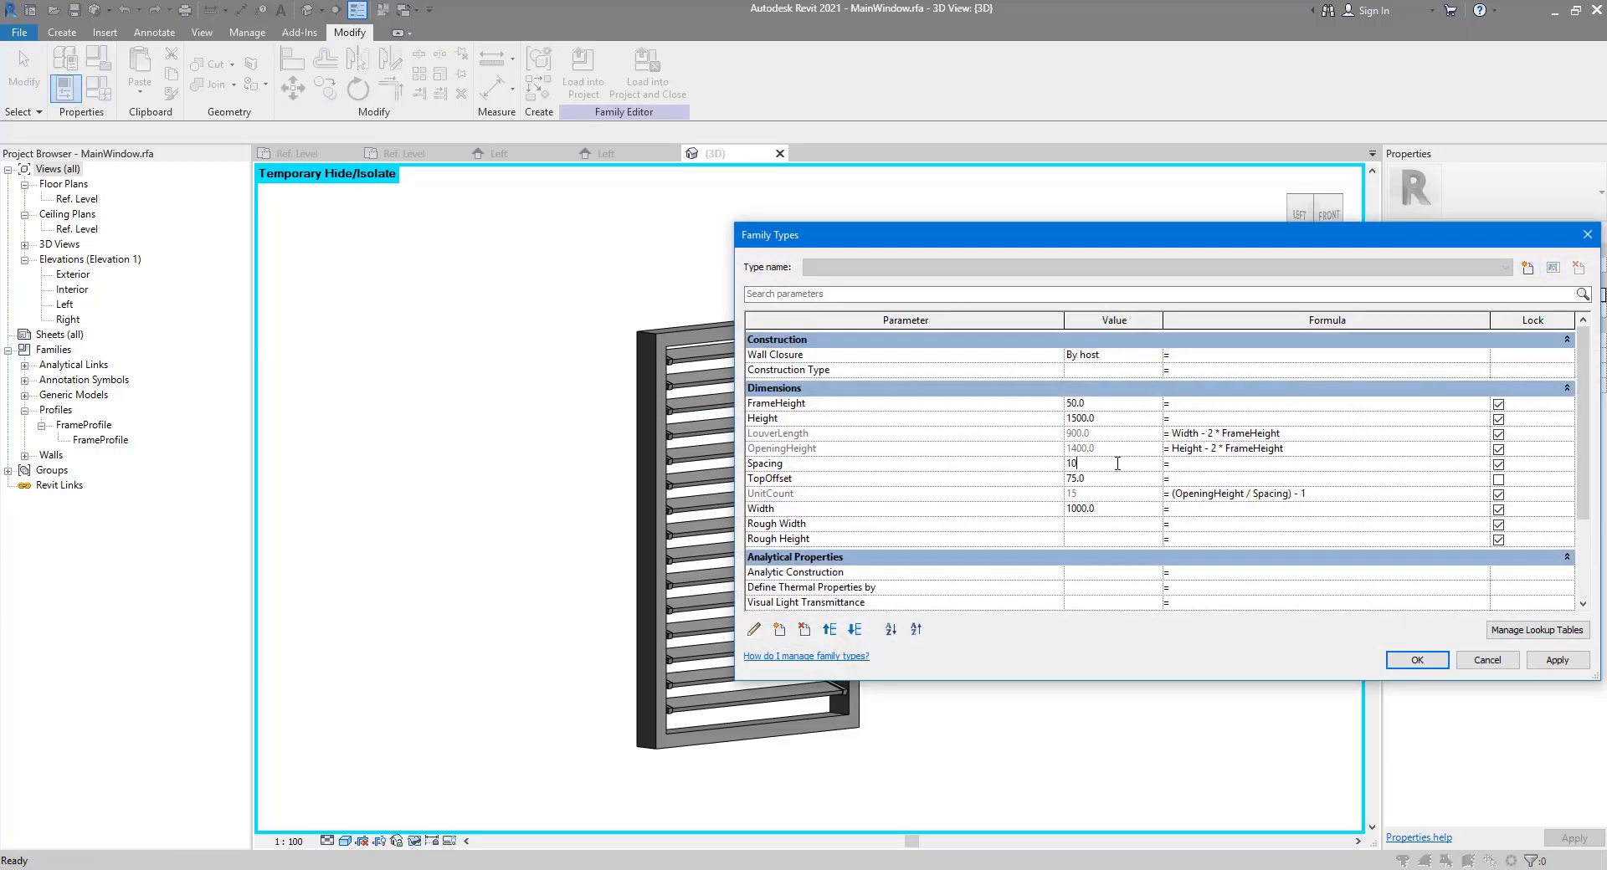
{"action": "key", "text": "Return"}
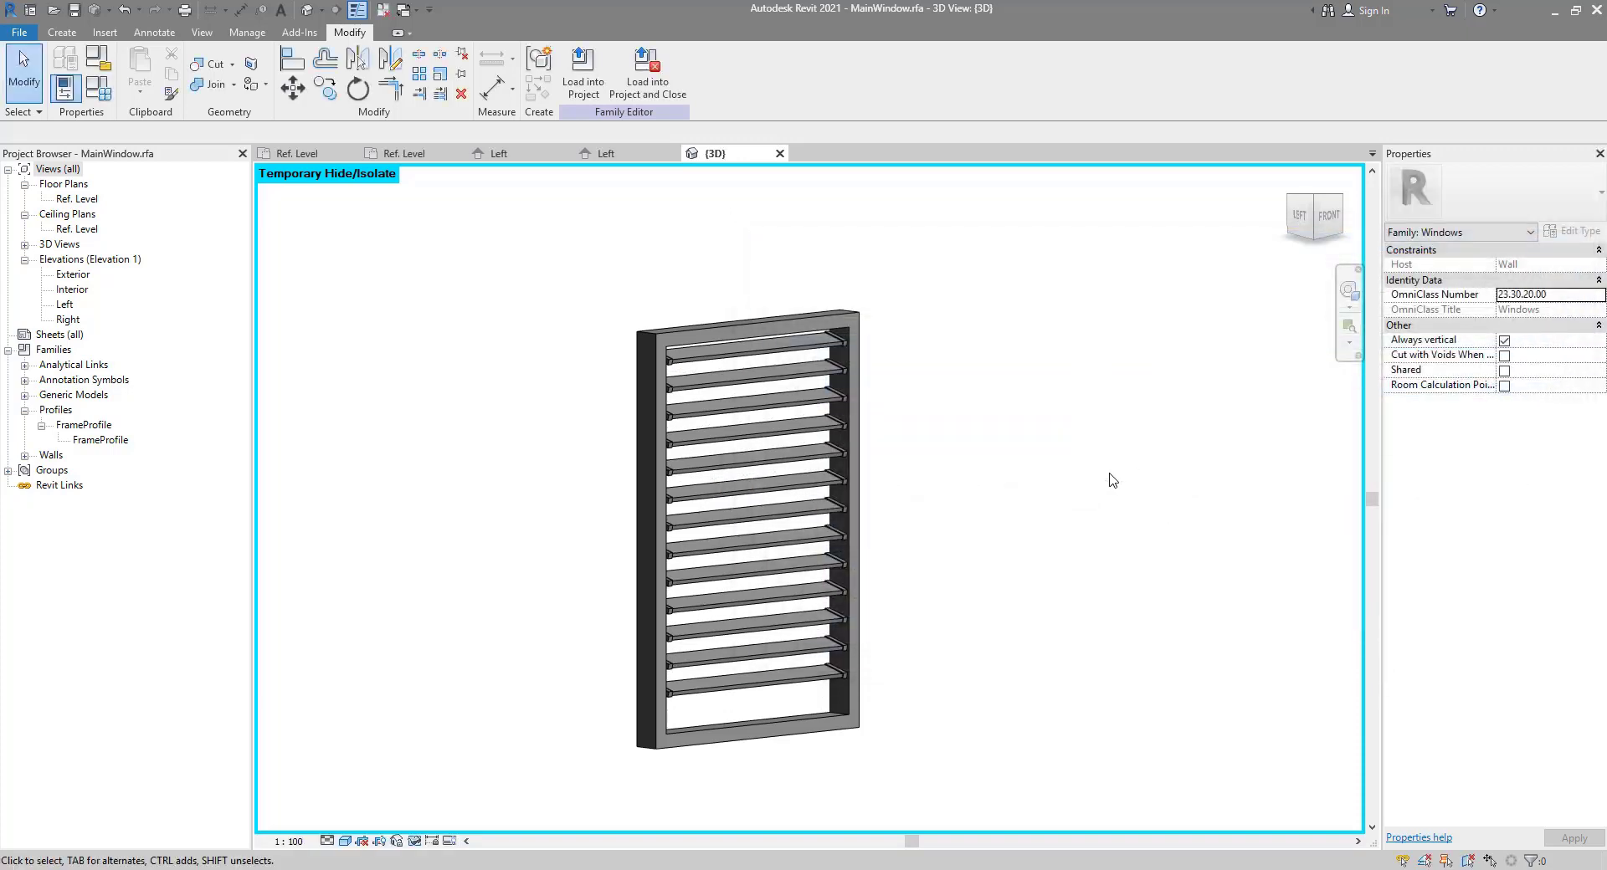
Step: Examine from several angles how the louvers are distributed within the frame and how the lowest one meets the bottom member
{"action": "middle_click_drag", "start_coordinate": [932, 583], "coordinate": [850, 619], "text": "shift"}
{"action": "scroll", "coordinate": [661, 666], "scroll_direction": "up", "scroll_amount": 3}
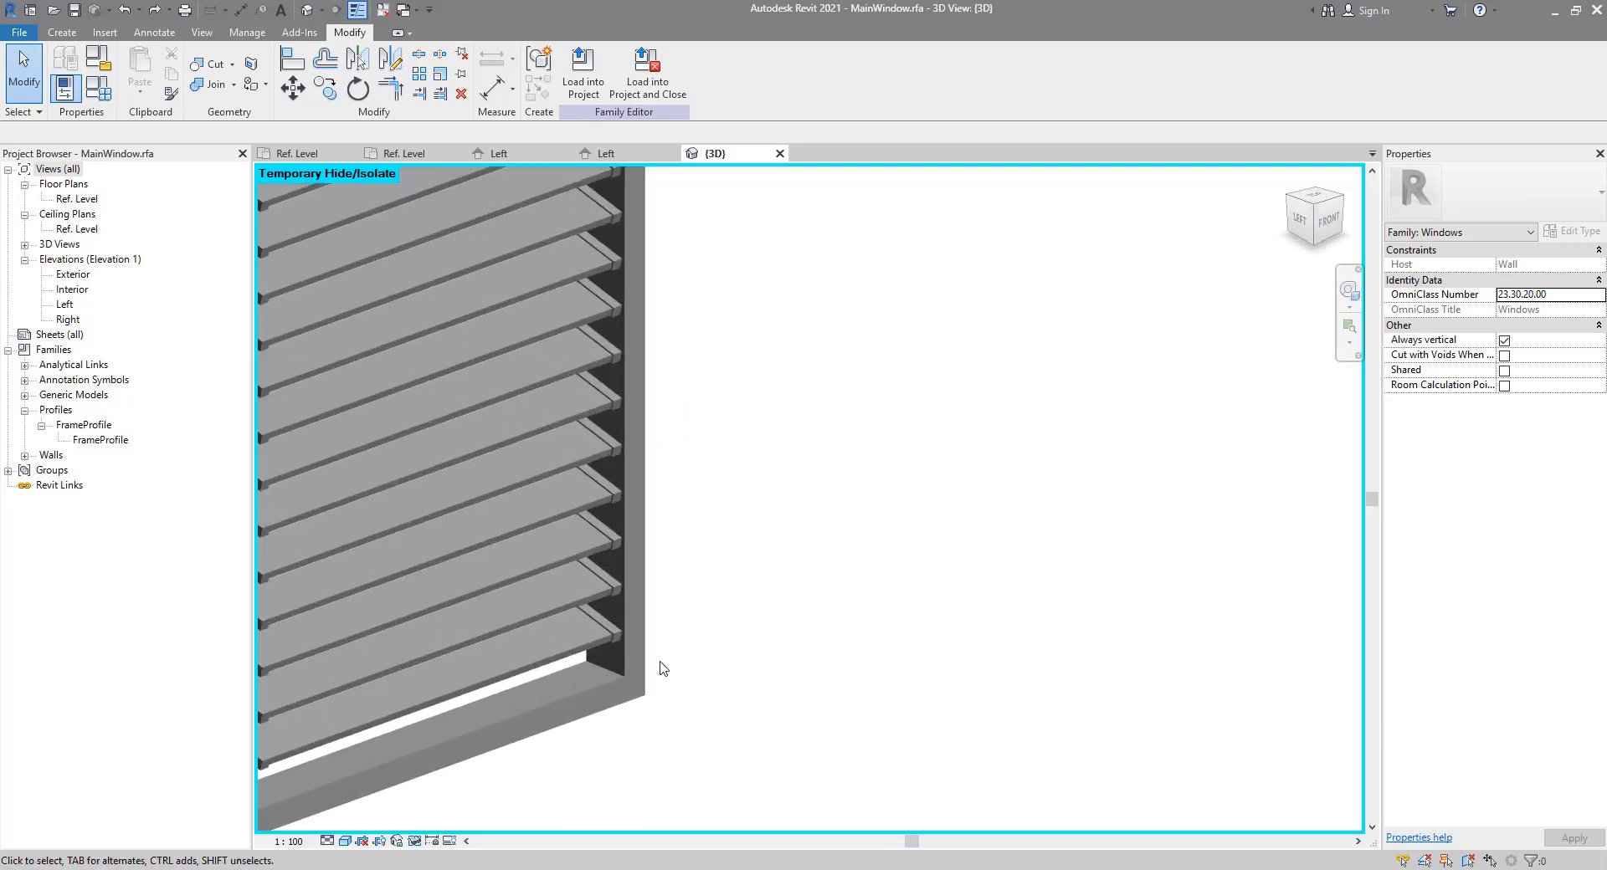
{"action": "middle_click_drag", "start_coordinate": [660, 667], "coordinate": [731, 656], "text": "shift"}
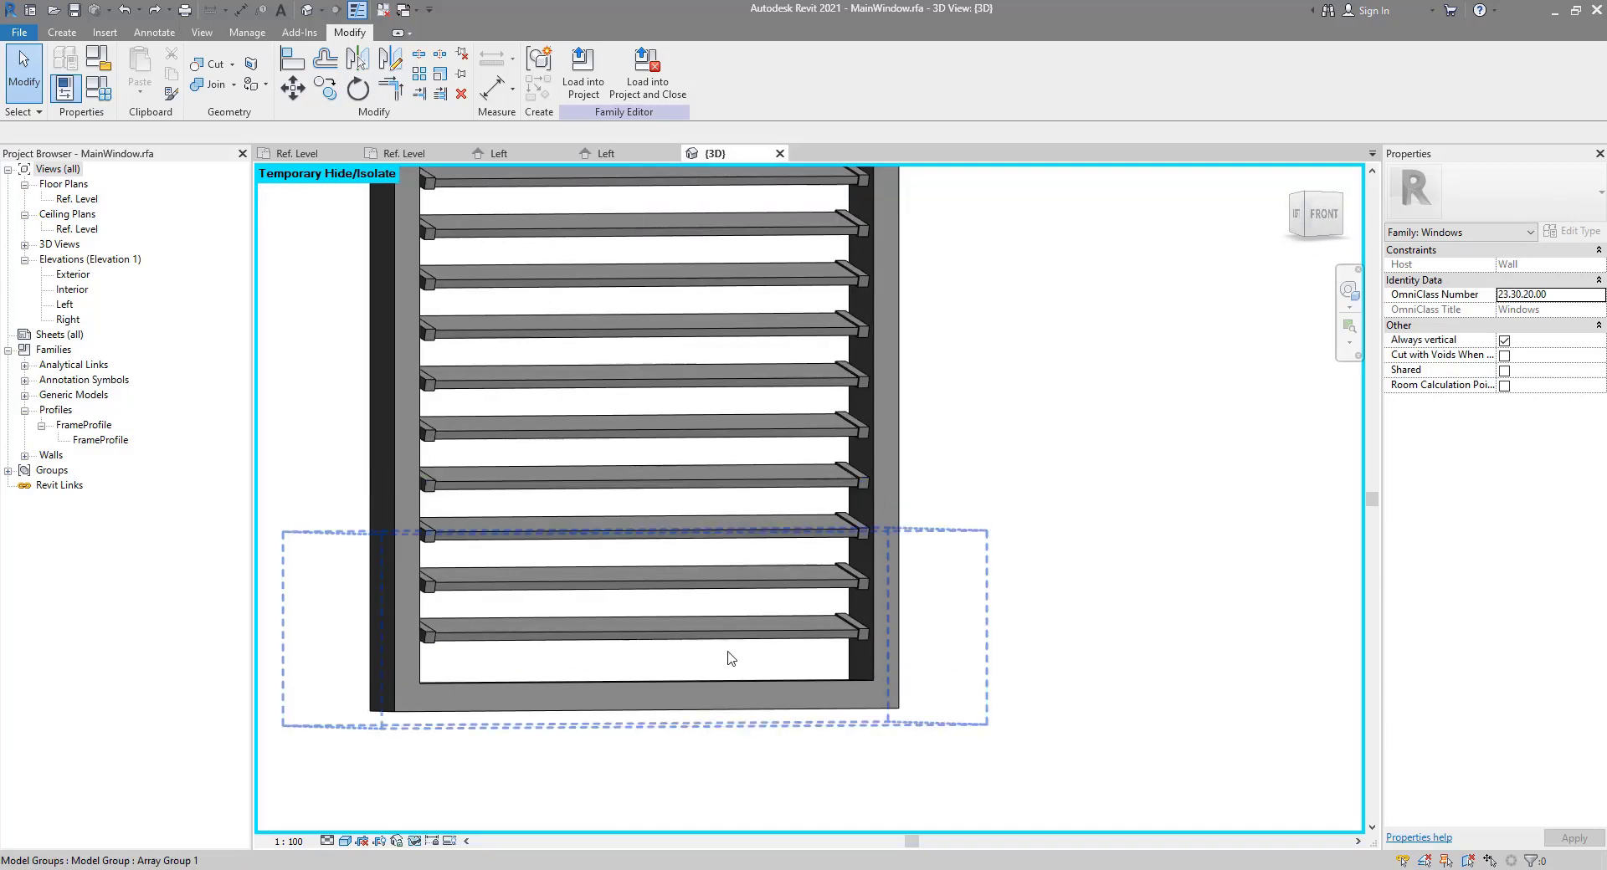
{"action": "scroll", "coordinate": [746, 660], "scroll_direction": "down", "scroll_amount": 4}
{"action": "middle_click_drag", "start_coordinate": [860, 455], "coordinate": [893, 506], "text": "shift"}
{"action": "scroll", "coordinate": [818, 599], "scroll_direction": "up", "scroll_amount": 3}
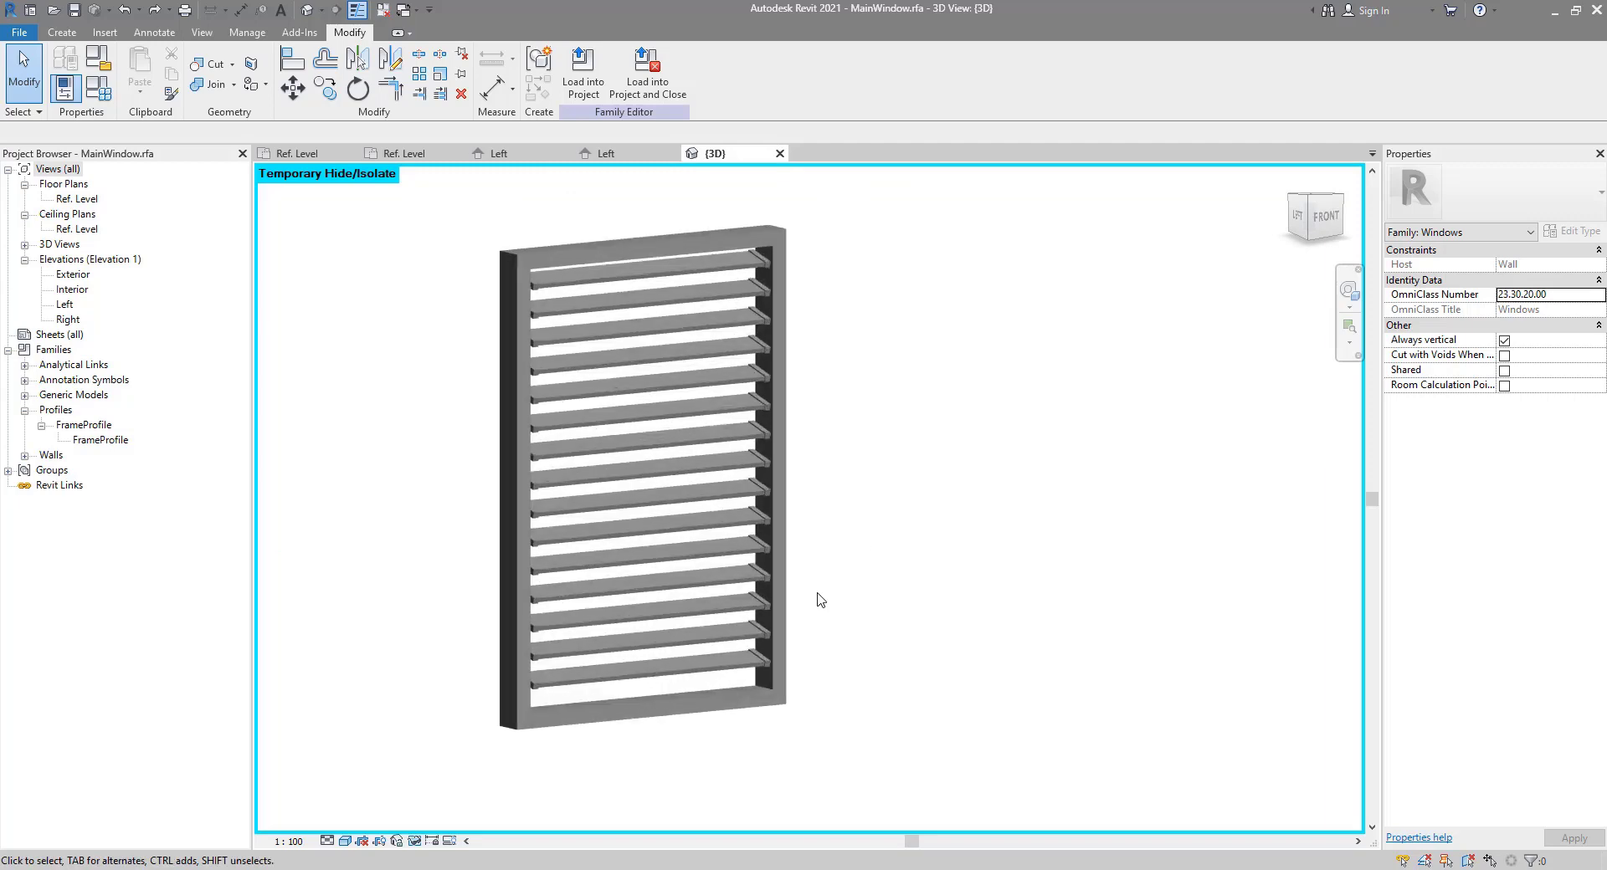
Step: Select all instances of the louver array group and delete them
{"action": "left_click", "coordinate": [737, 293]}
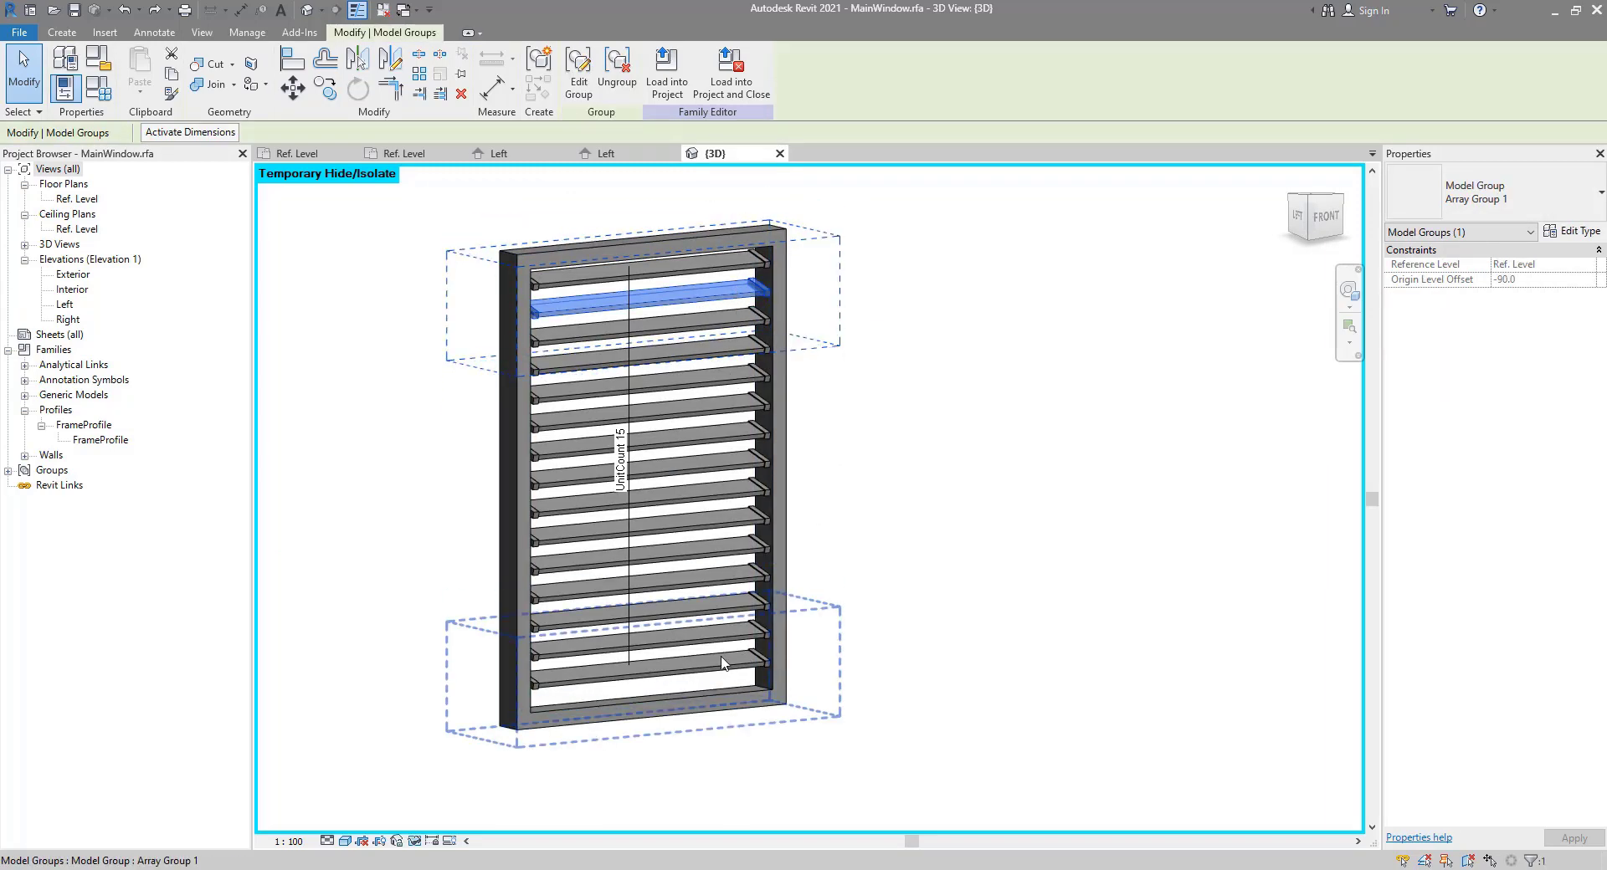
{"action": "right_click", "coordinate": [687, 293]}
{"action": "mouse_move", "coordinate": [795, 427]}
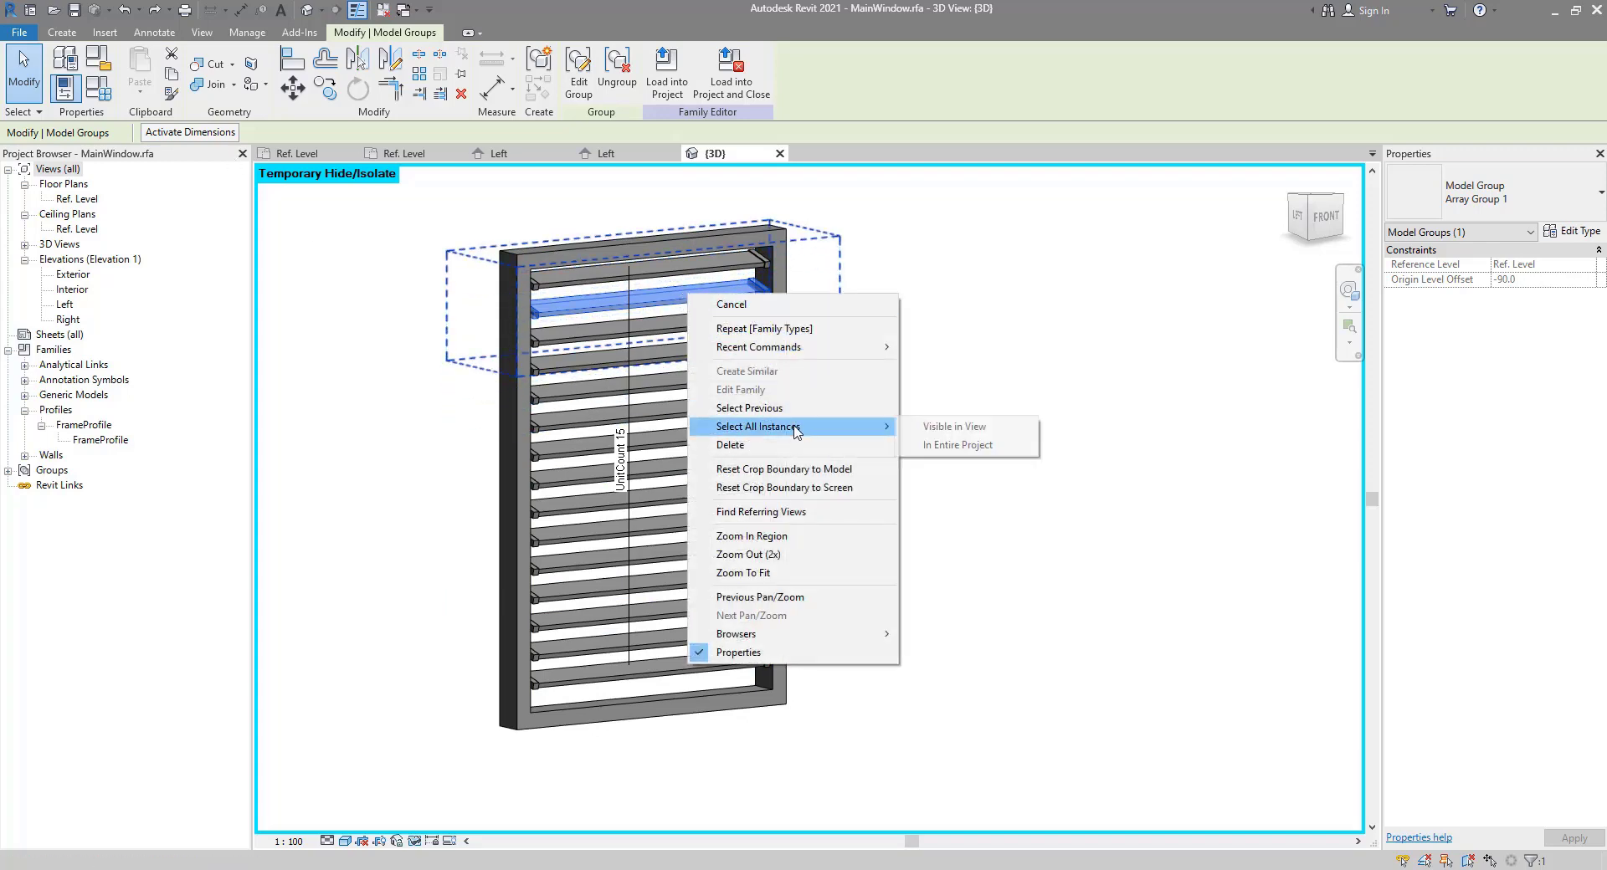
{"action": "left_click", "coordinate": [973, 433]}
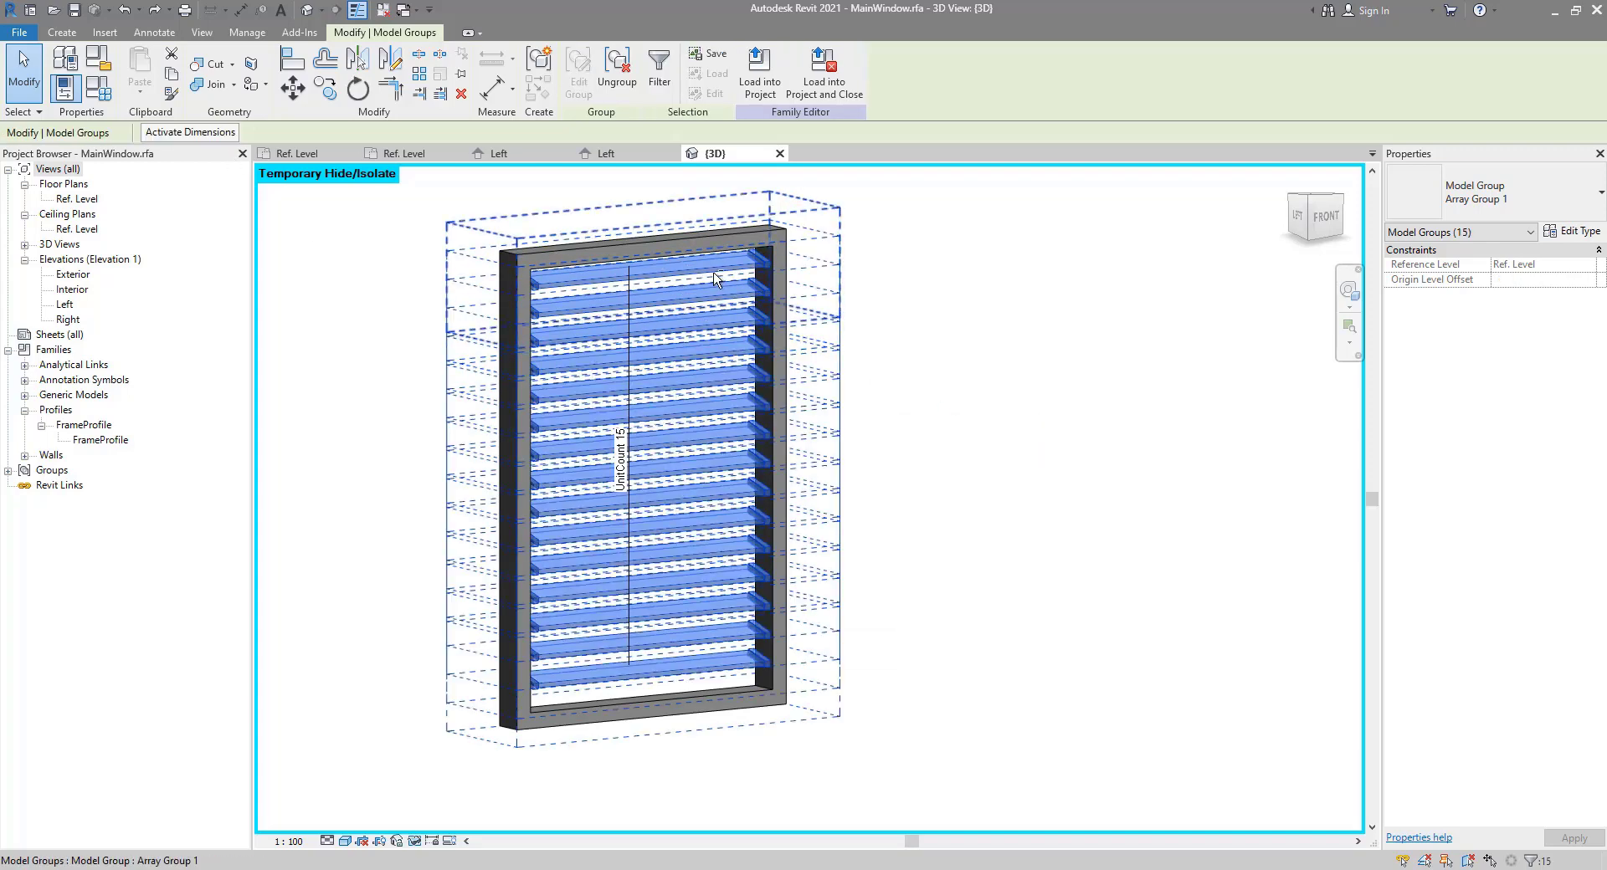
{"action": "key", "text": "Delete"}
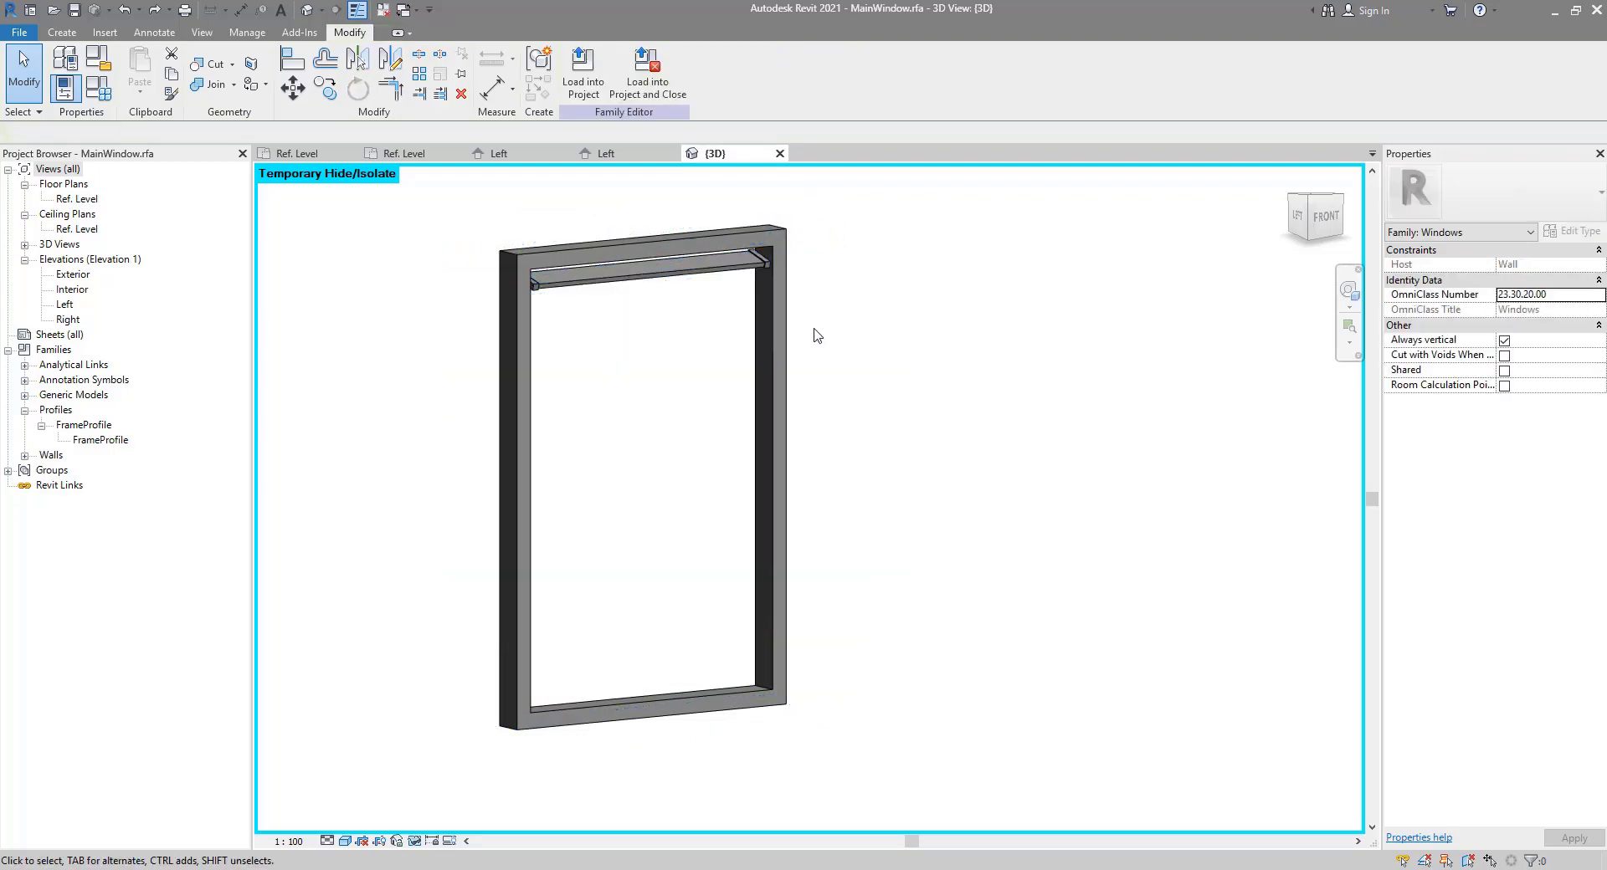
Step: Ungroup the remaining louver at the head of the frame
{"action": "left_click", "coordinate": [744, 273]}
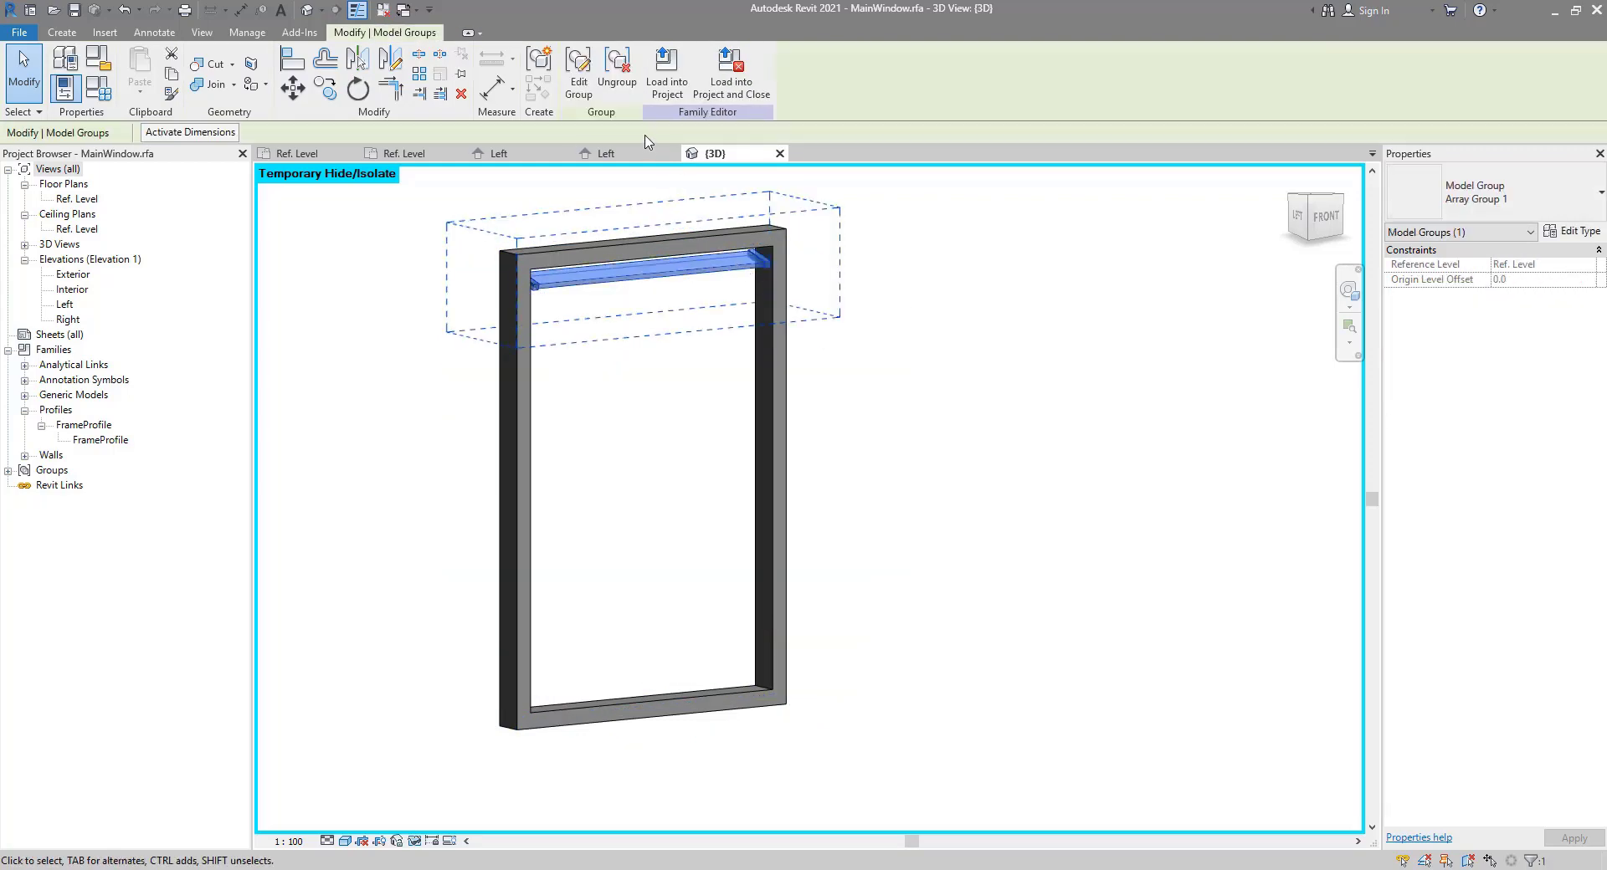
{"action": "left_click", "coordinate": [610, 92]}
{"action": "left_click", "coordinate": [350, 357]}
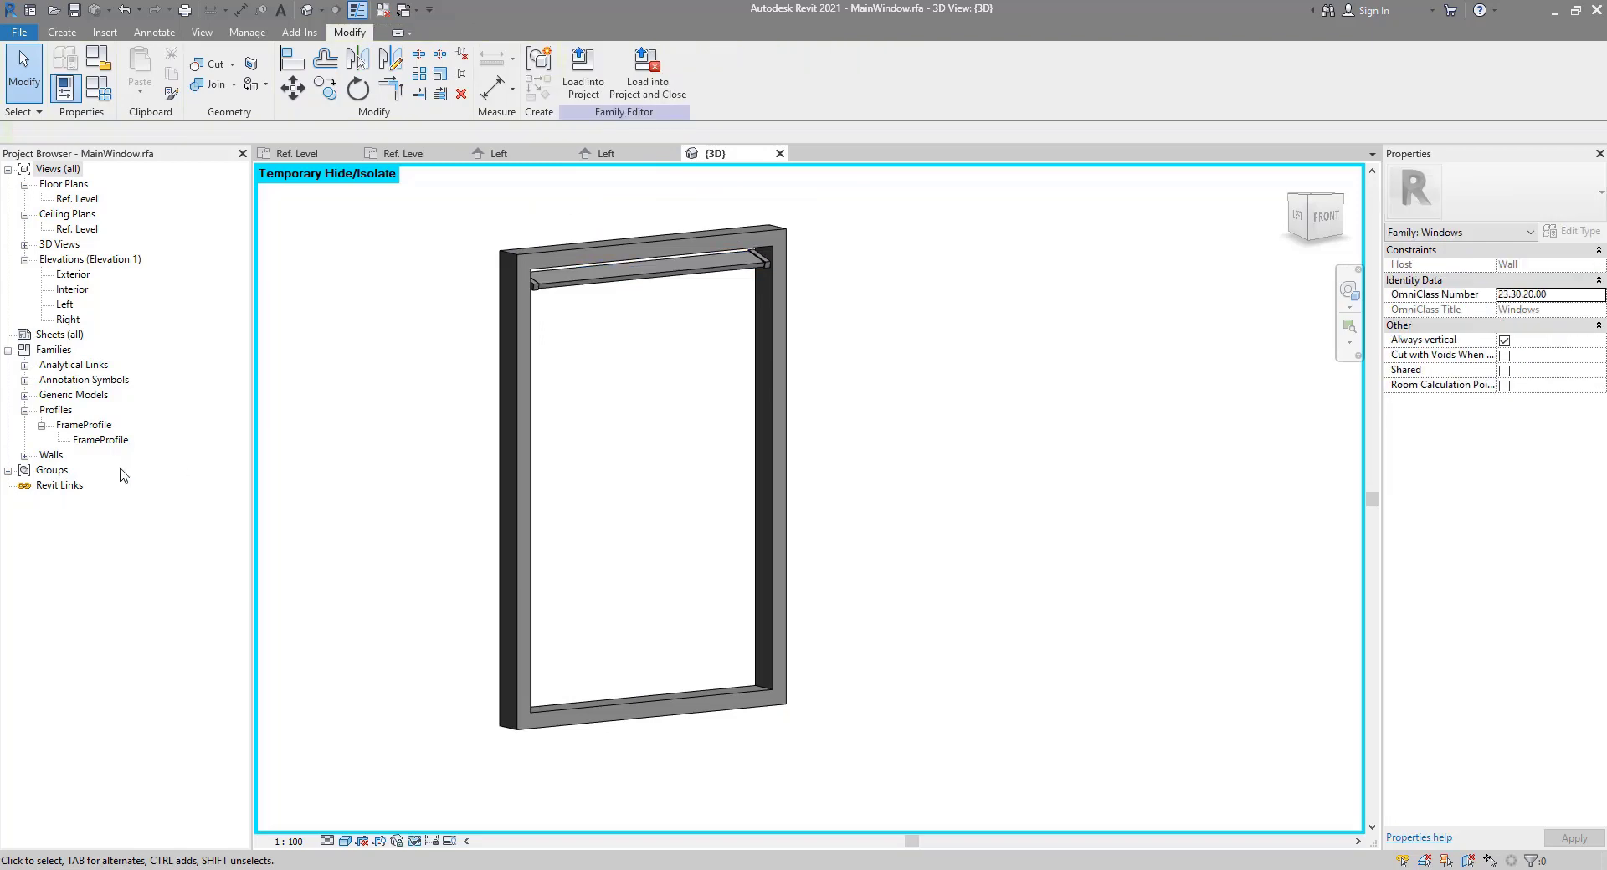
Step: In the Left elevation, array the louver 1300 mm downward to the last position, grouped and associated, with 7 items
{"action": "double_click", "coordinate": [67, 304]}
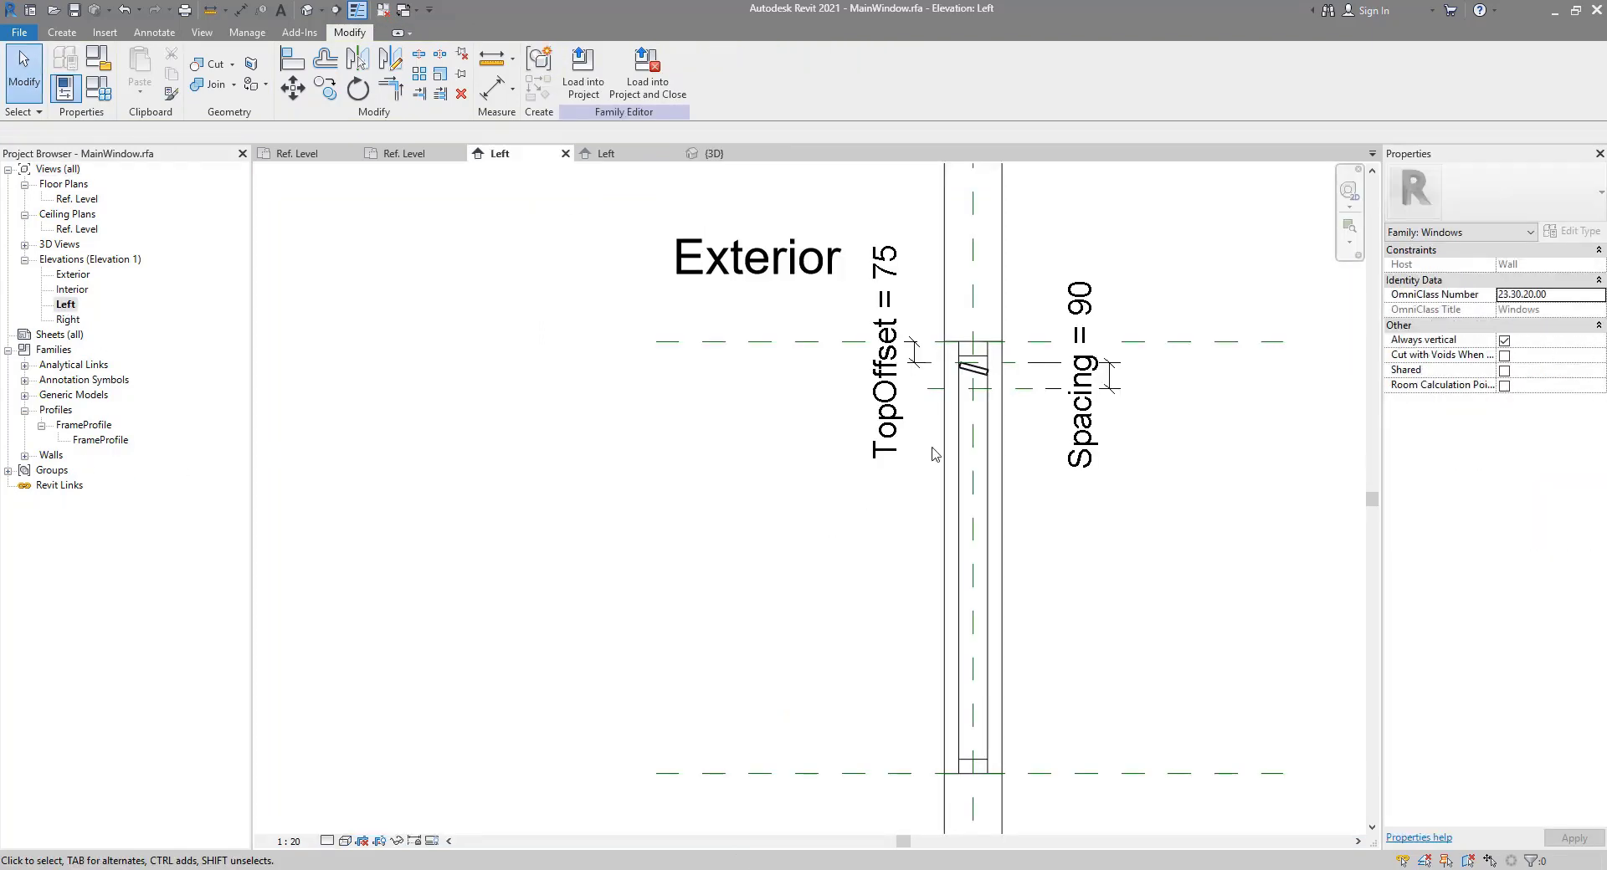
{"action": "left_click", "coordinate": [979, 372]}
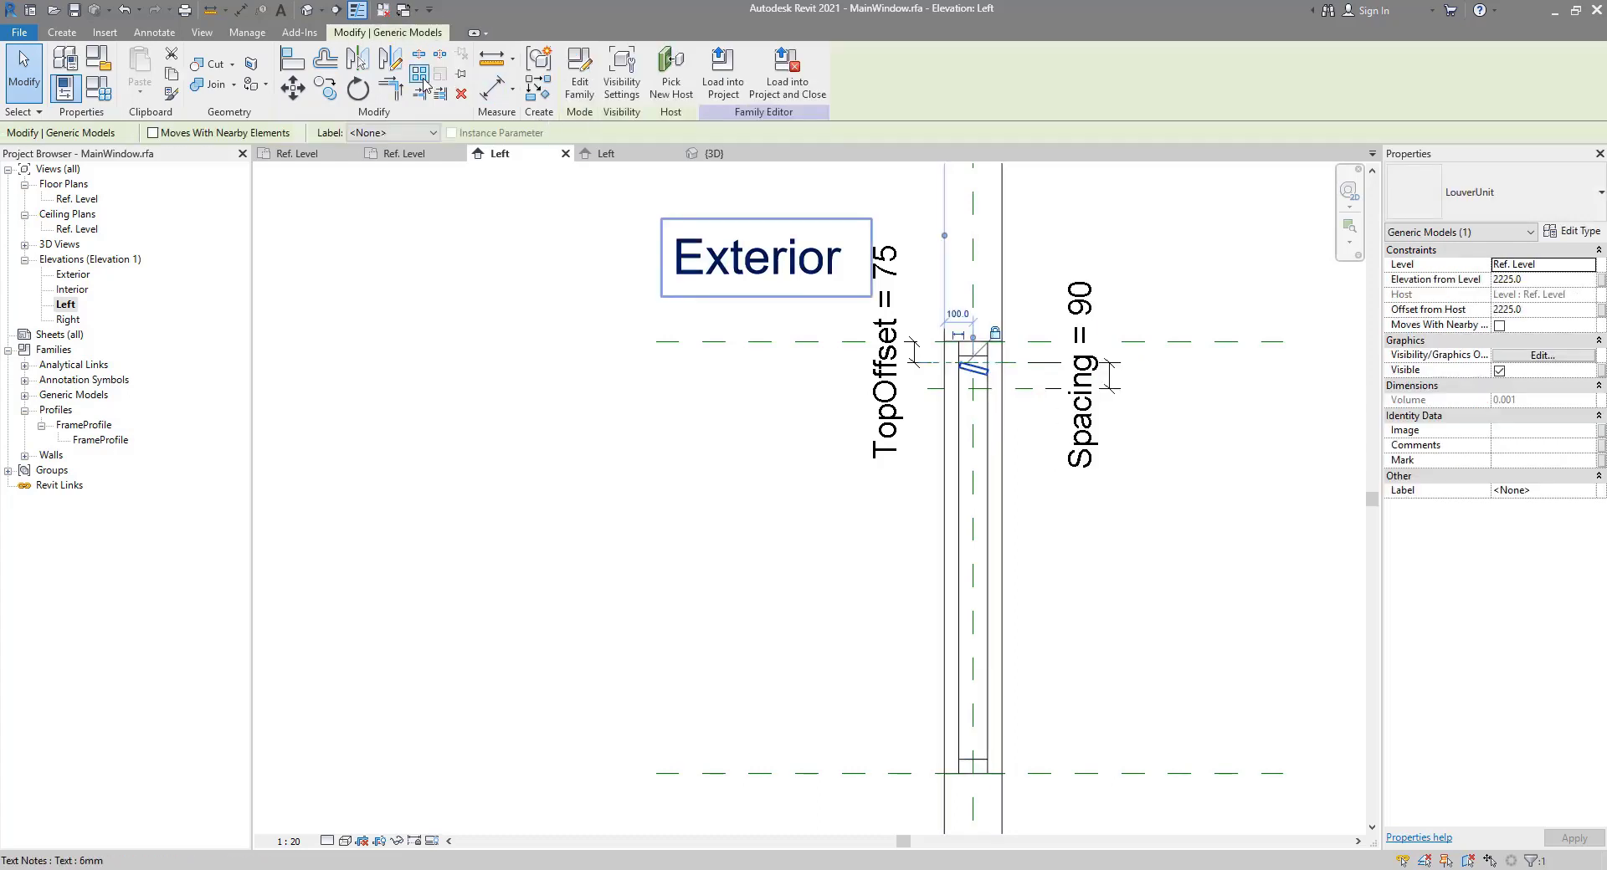
{"action": "left_click", "coordinate": [421, 77]}
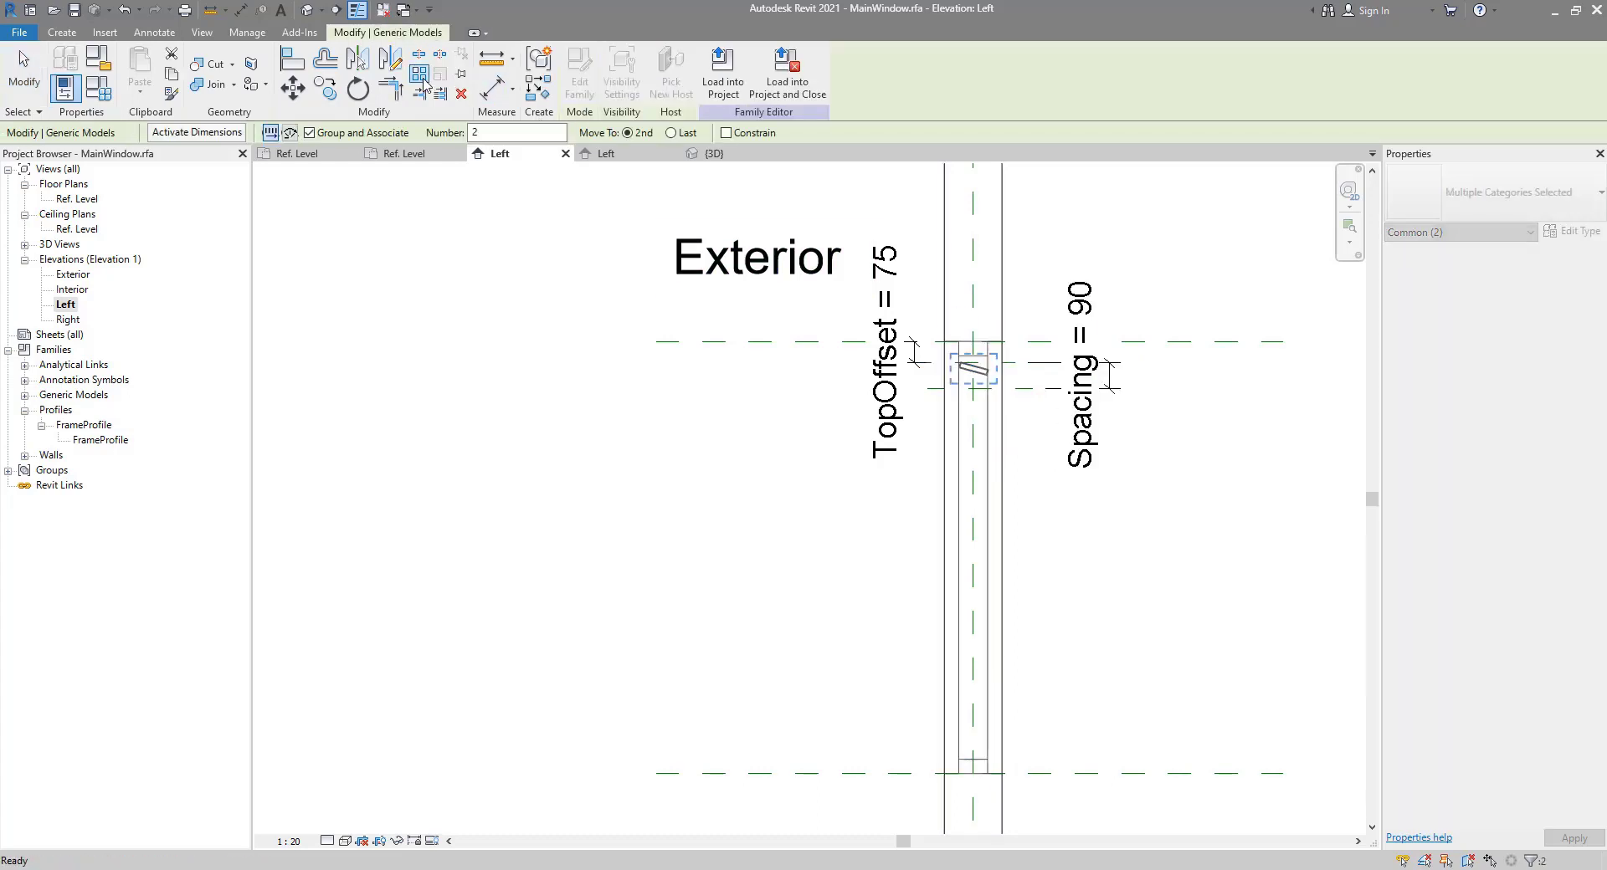
{"action": "left_click", "coordinate": [670, 132]}
{"action": "middle_click_drag", "start_coordinate": [1066, 465], "coordinate": [894, 456]}
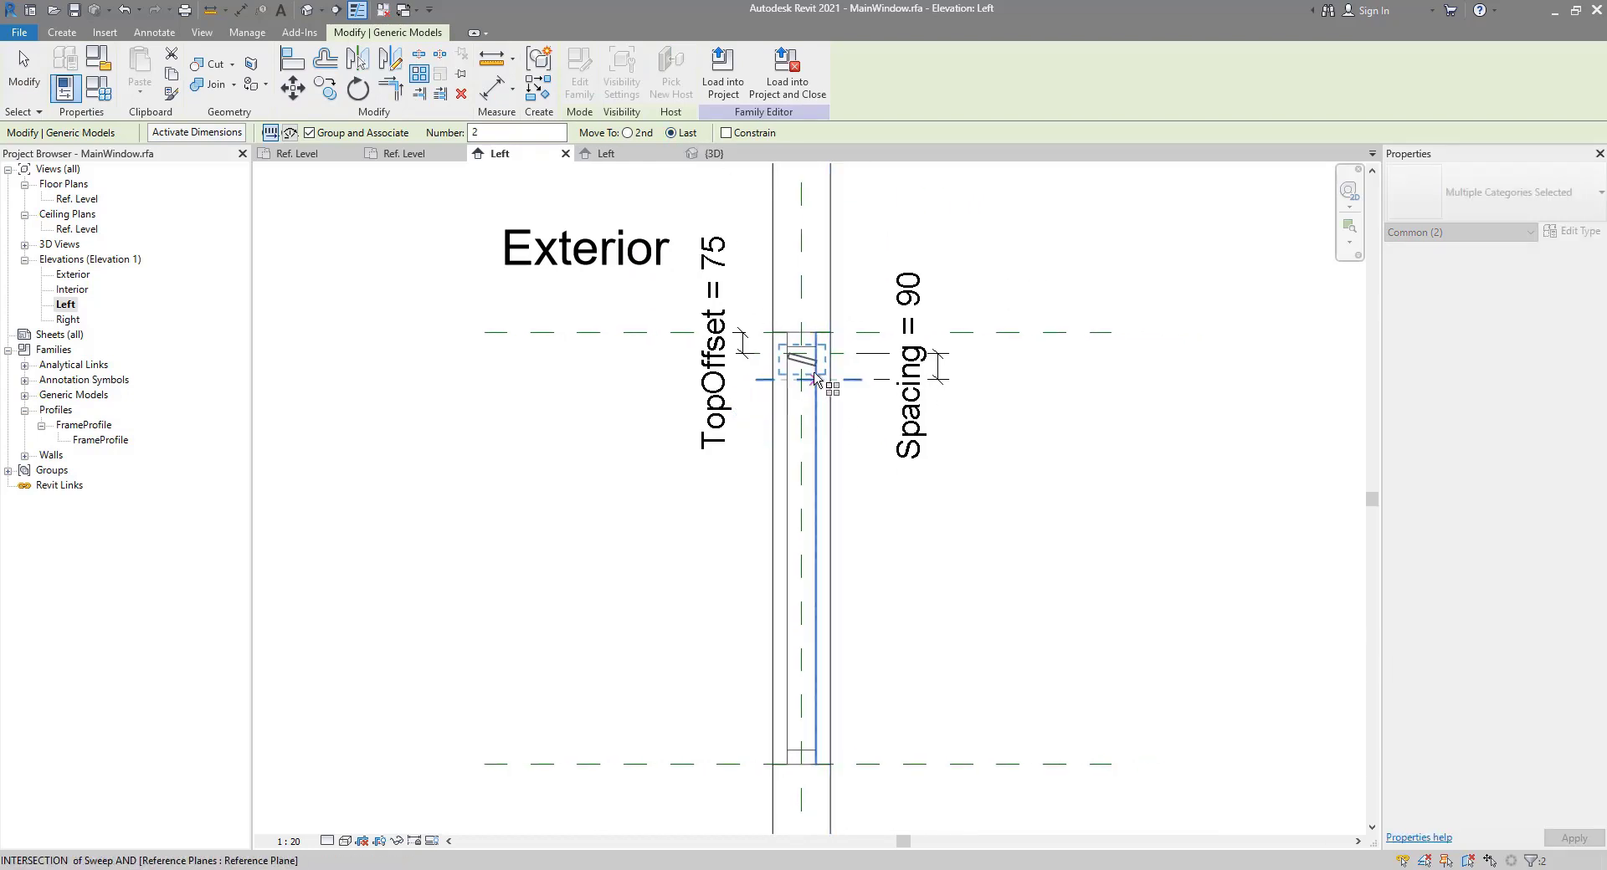
{"action": "left_click", "coordinate": [840, 358]}
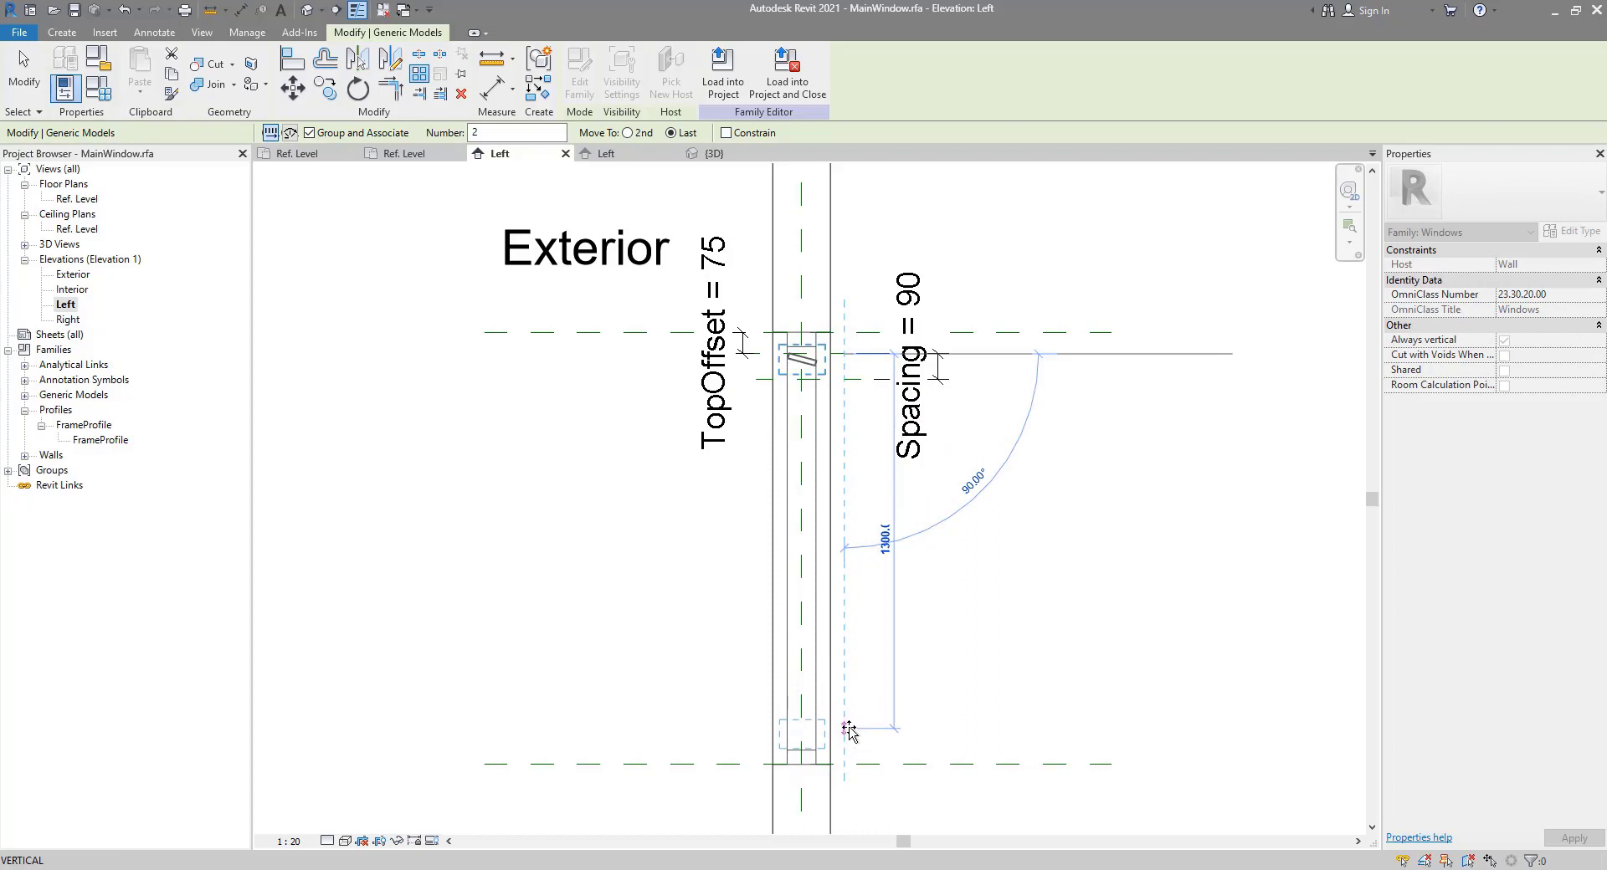
{"action": "left_click", "coordinate": [847, 728]}
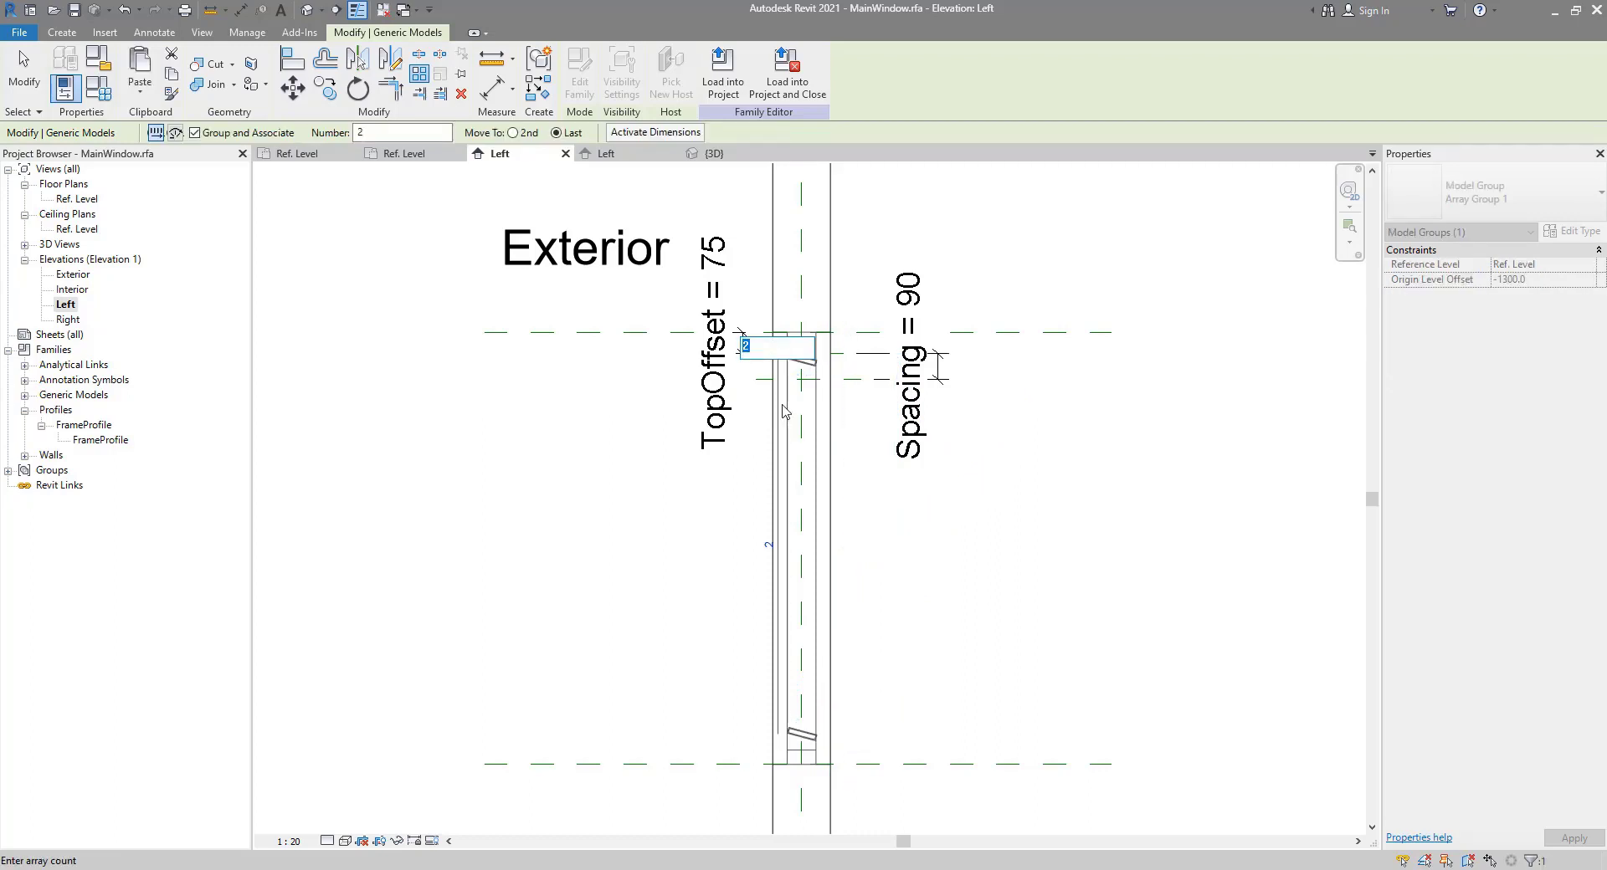
{"action": "key", "text": "Return"}
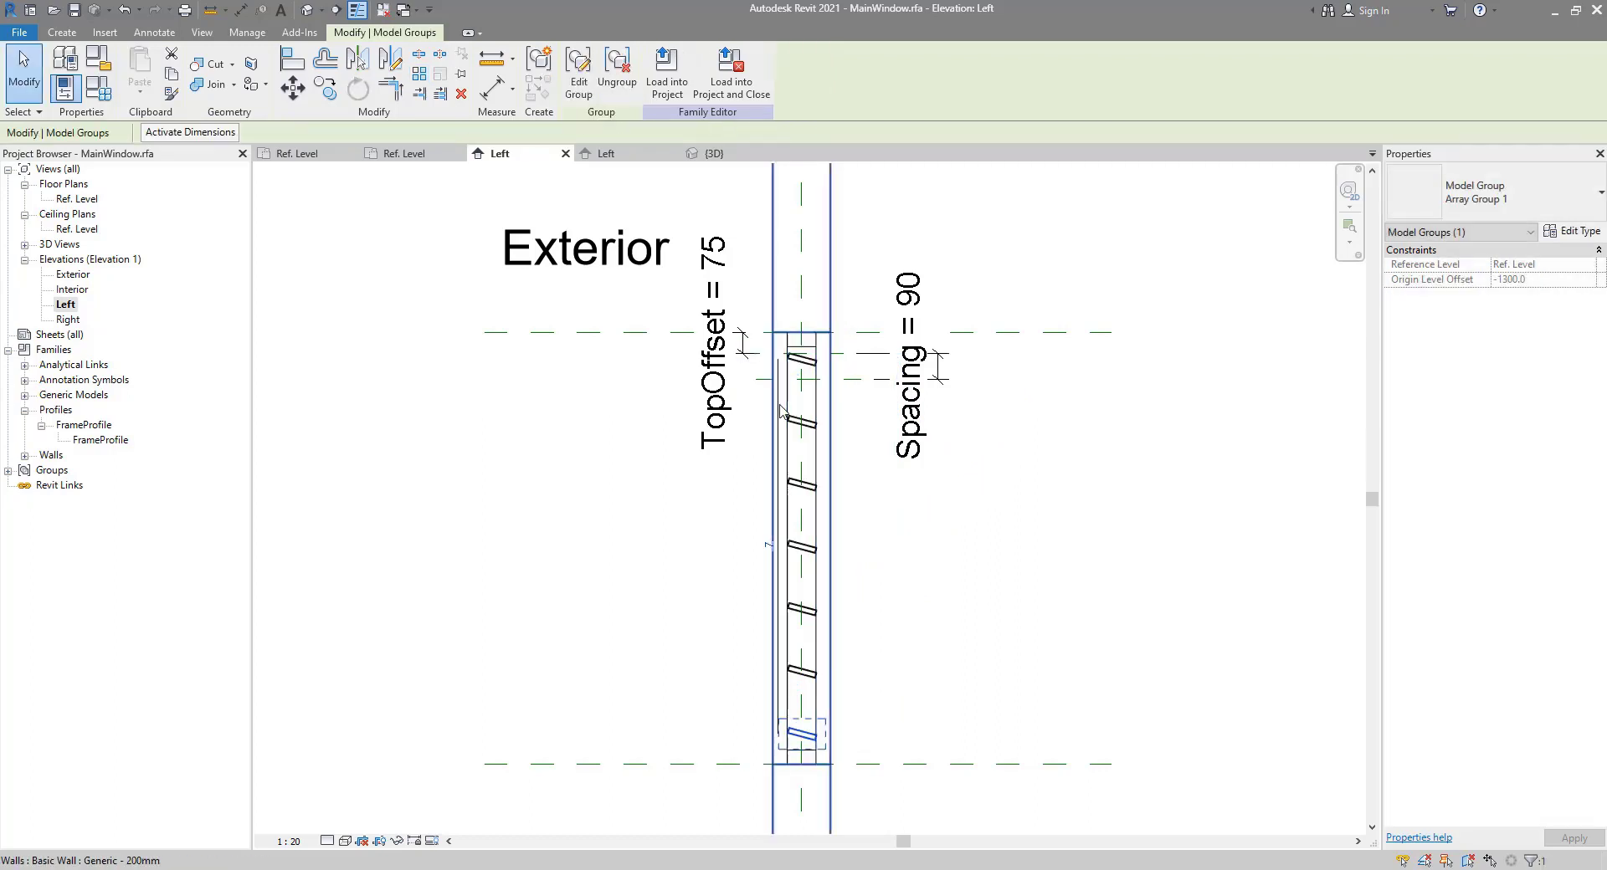
Step: Label the new louver array's count with the UnitCount parameter
{"action": "left_click", "coordinate": [746, 545]}
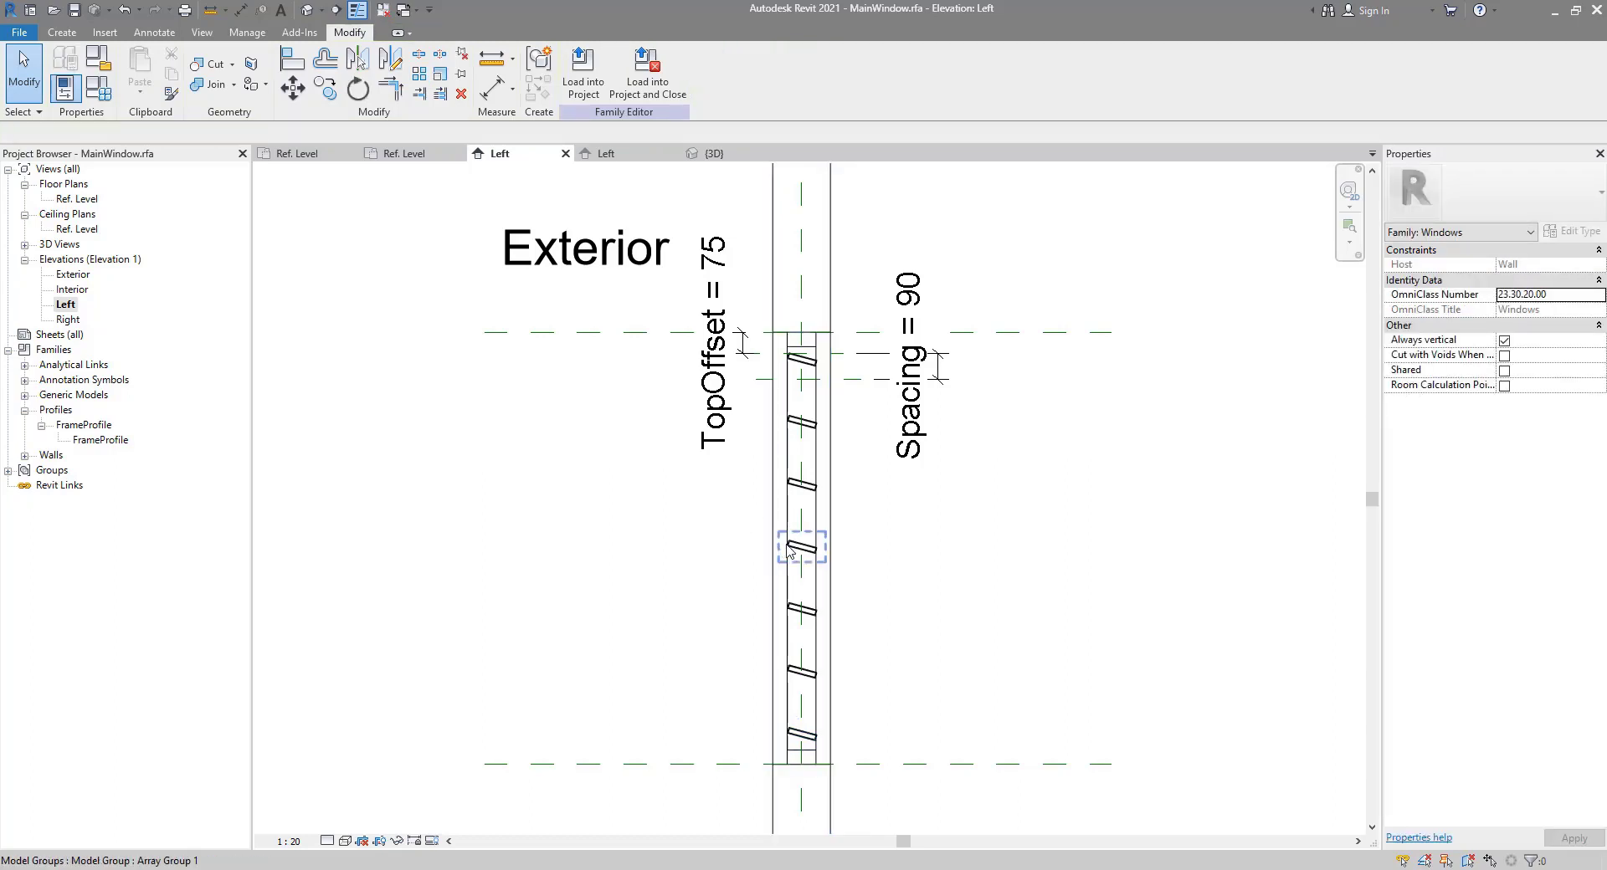
{"action": "left_click", "coordinate": [775, 548]}
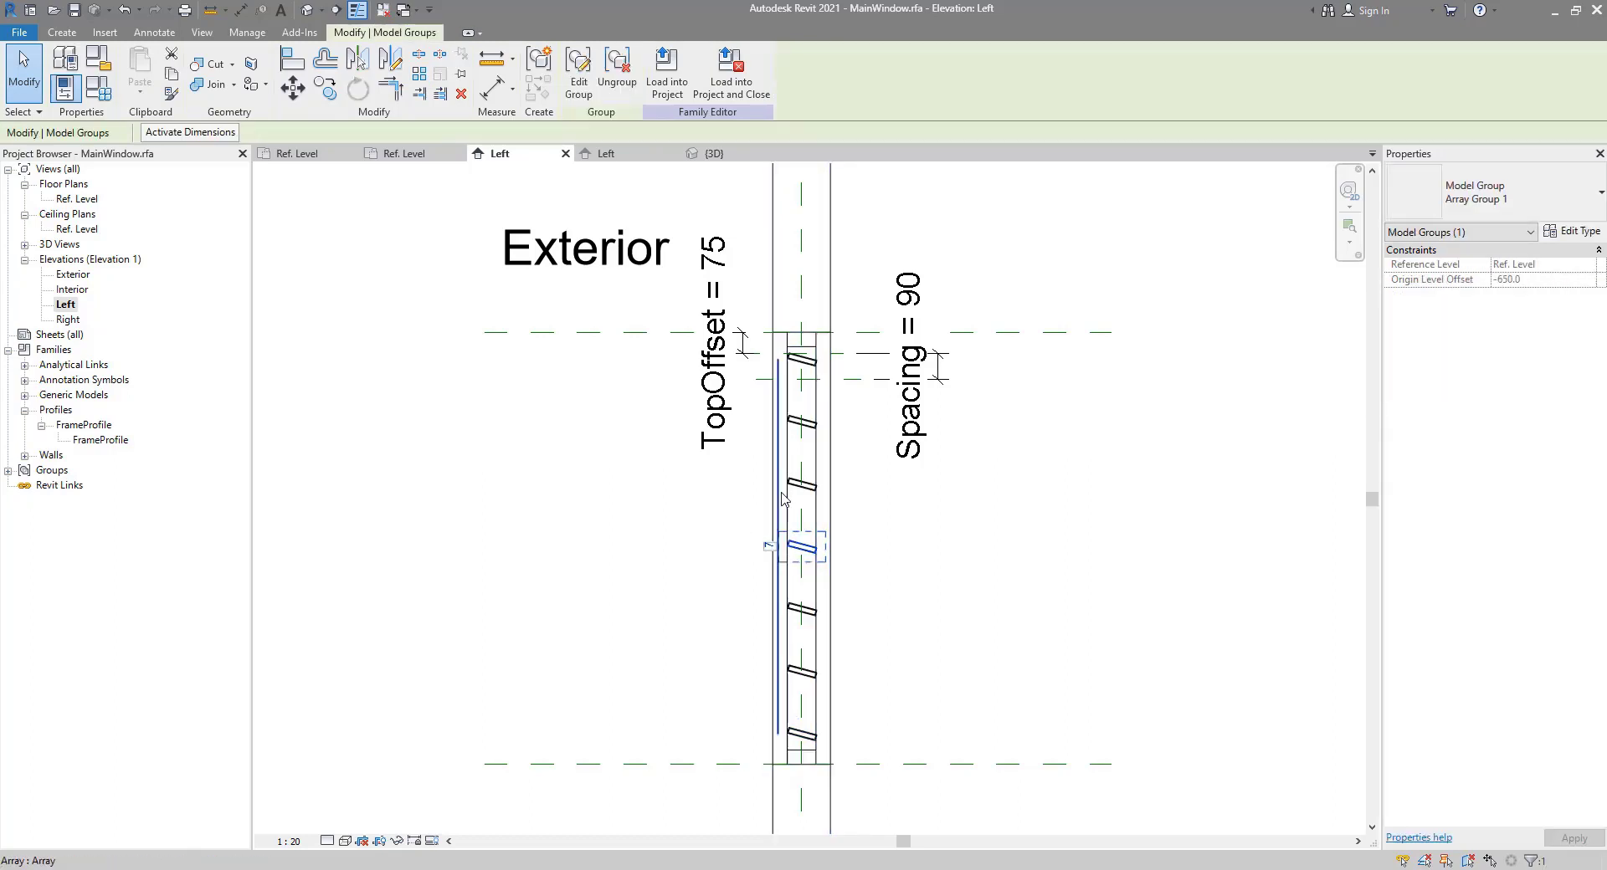
{"action": "left_click", "coordinate": [777, 551]}
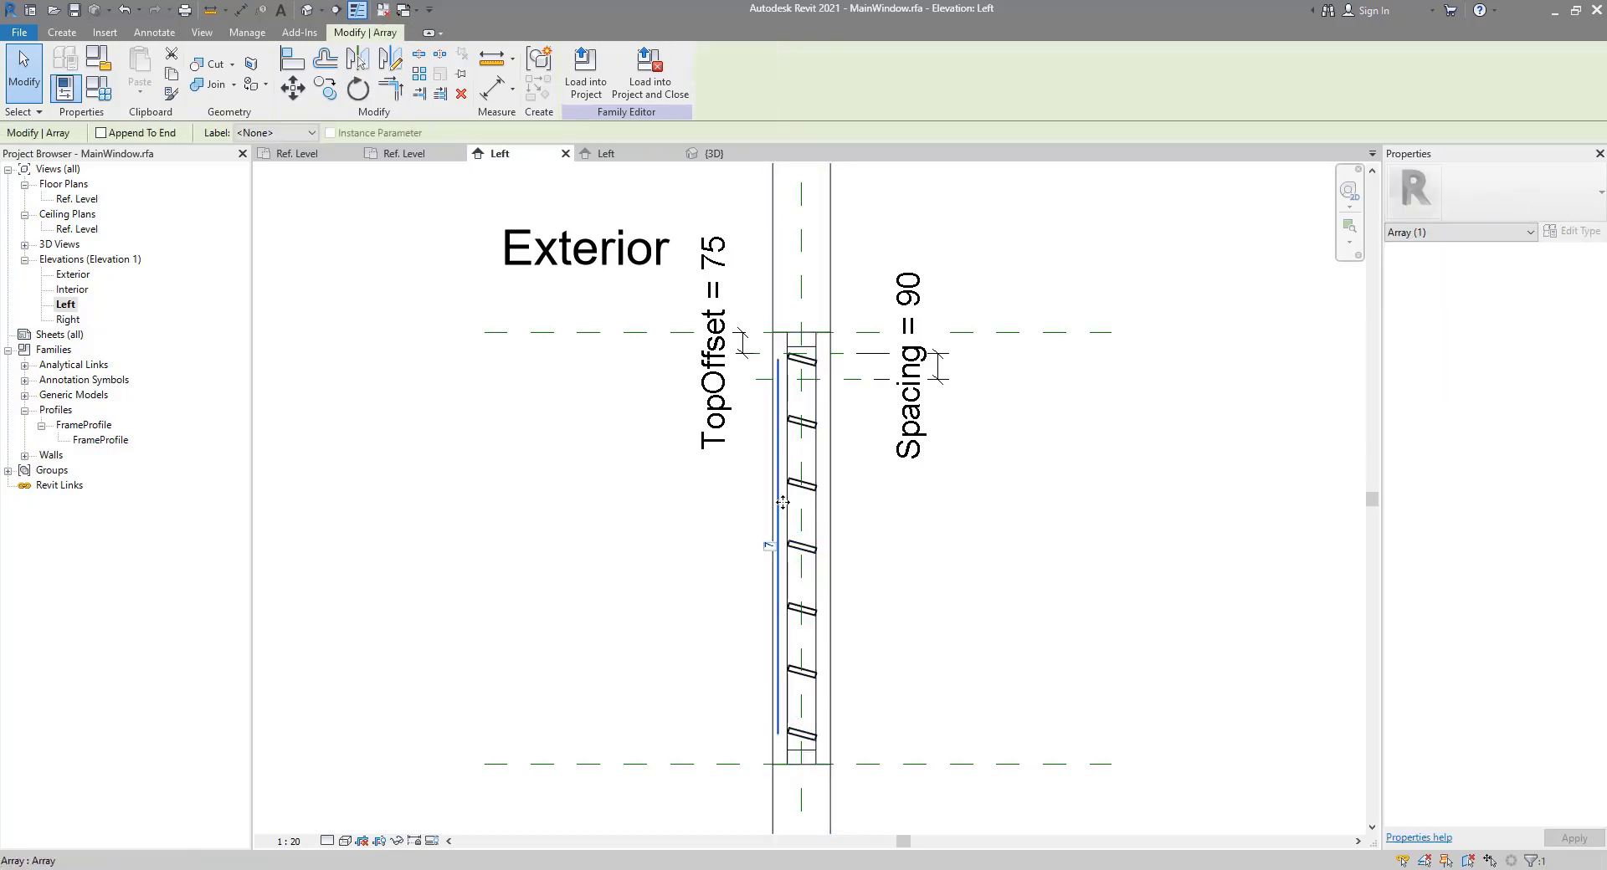
{"action": "left_click", "coordinate": [276, 133]}
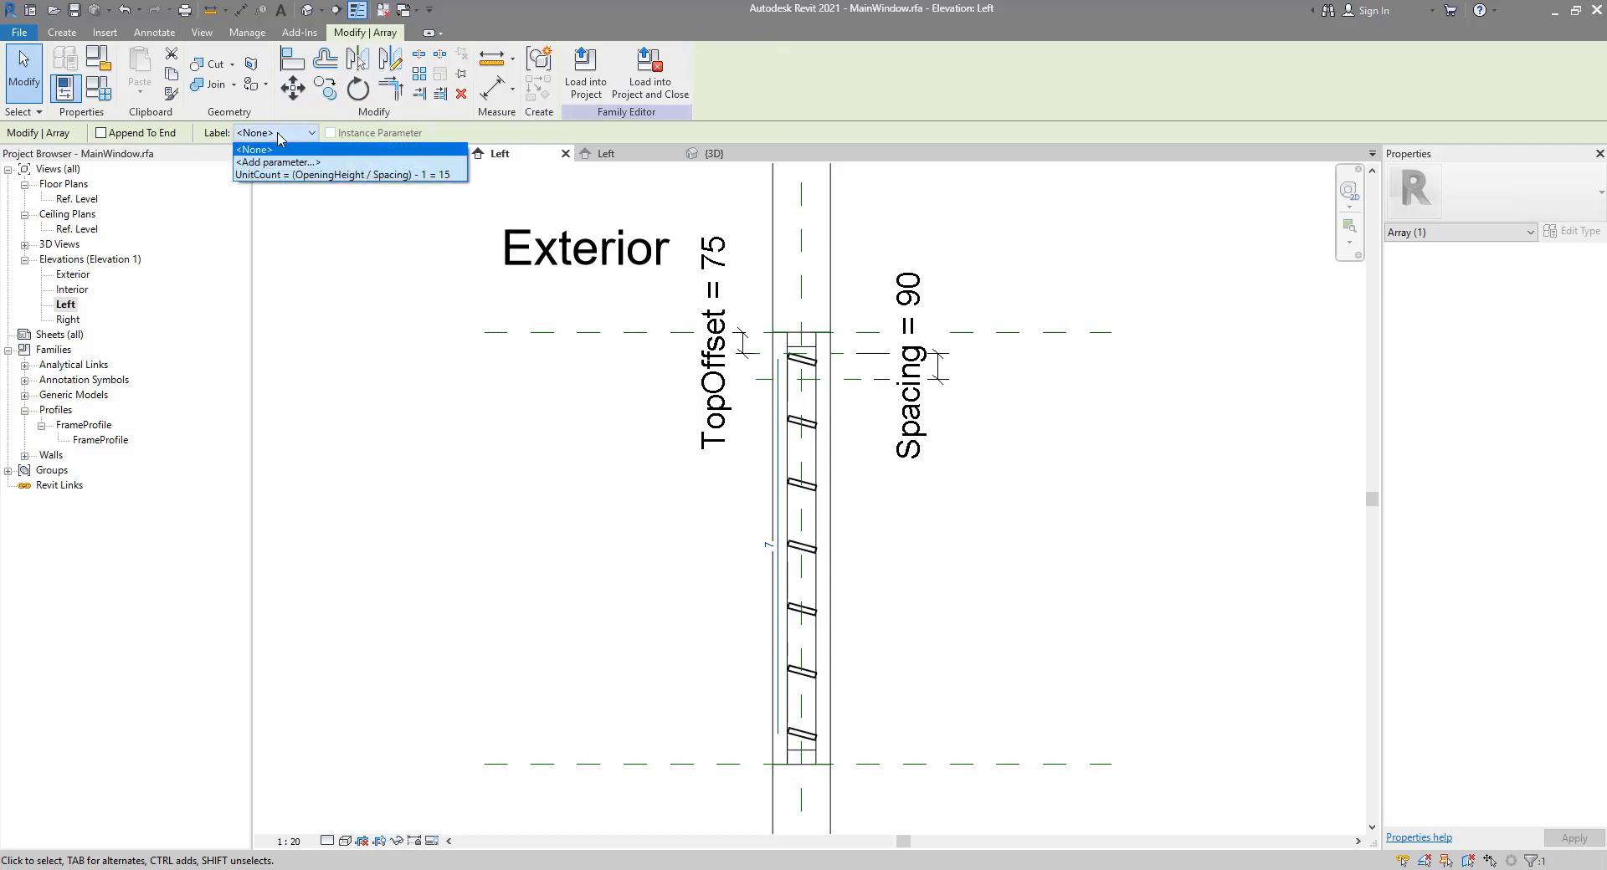
{"action": "left_click", "coordinate": [309, 175]}
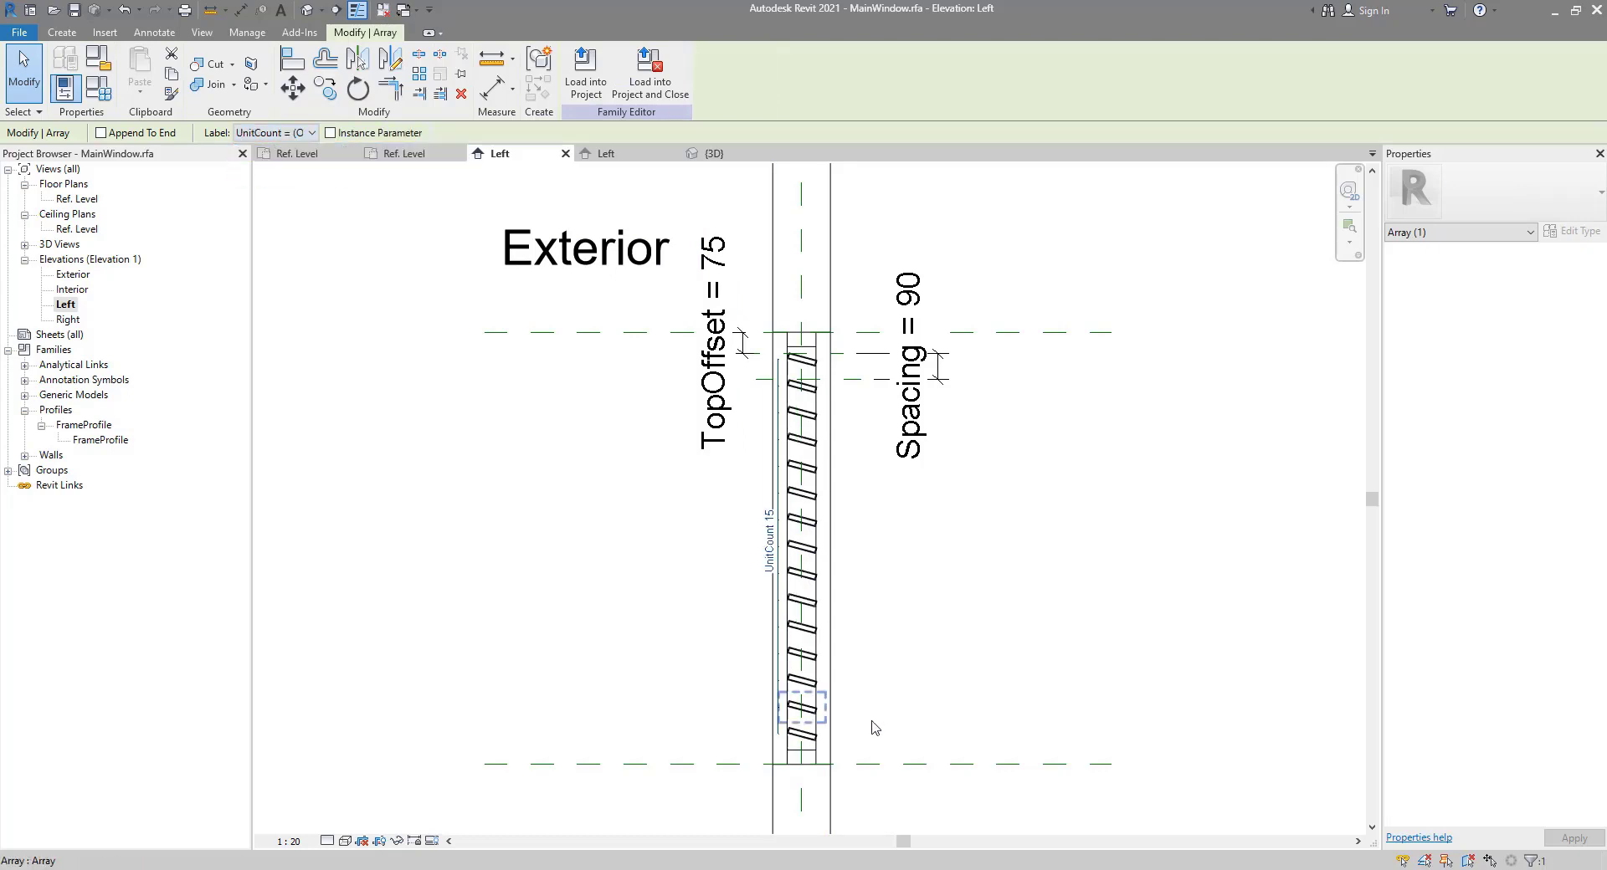
Step: Move the last louver of the array upward, clear of the frame's bottom member
{"action": "left_click", "coordinate": [816, 737]}
{"action": "scroll", "coordinate": [816, 737], "scroll_direction": "up", "scroll_amount": 3}
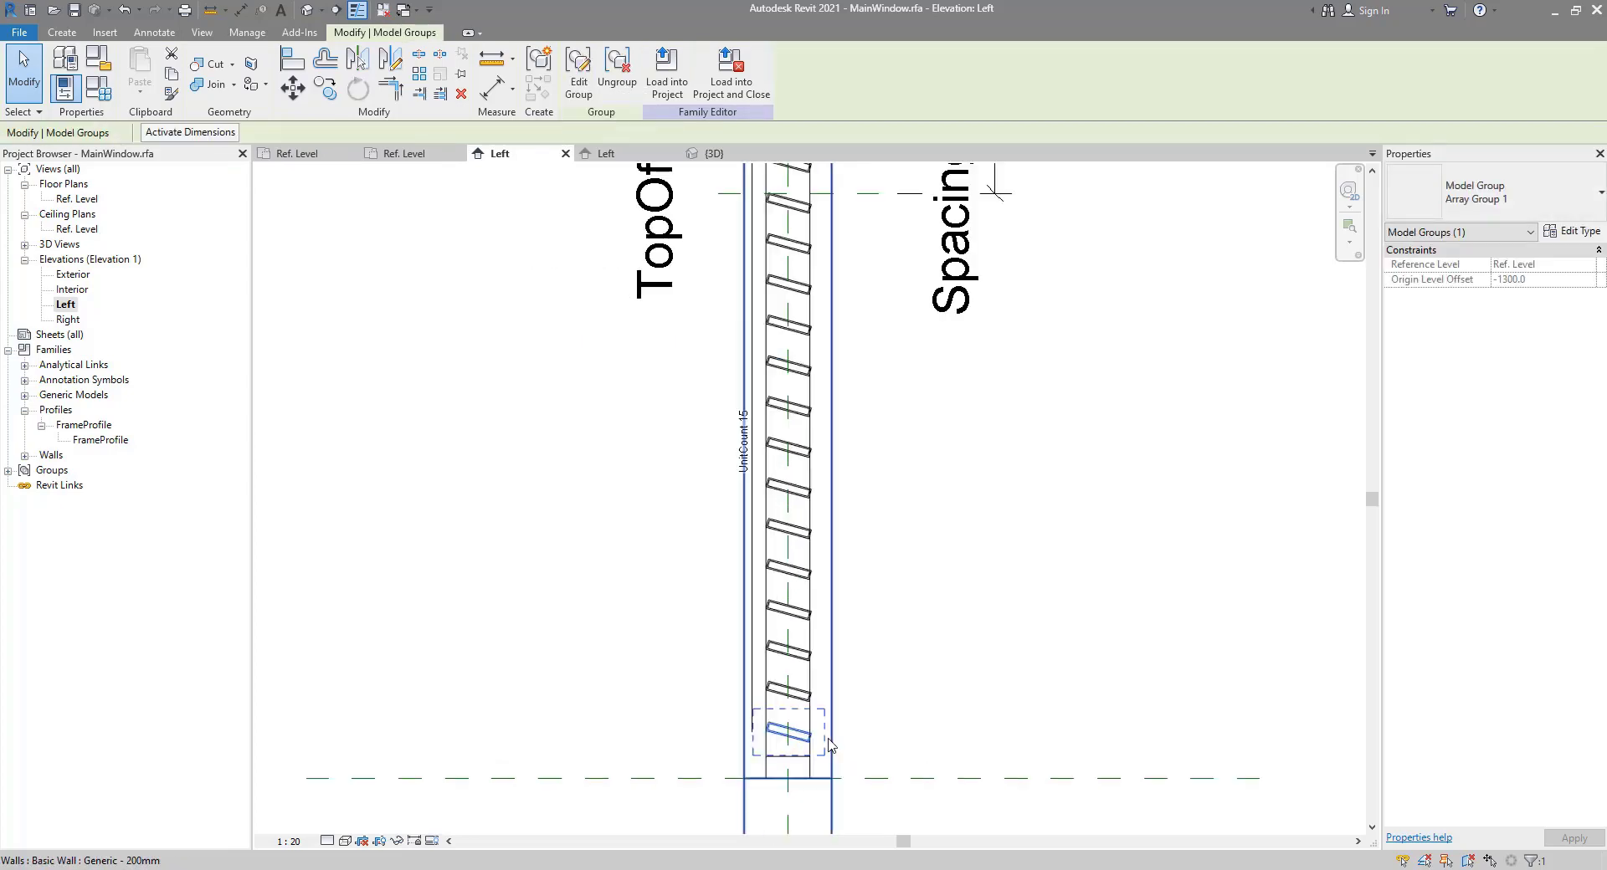
{"action": "left_click", "coordinate": [752, 781]}
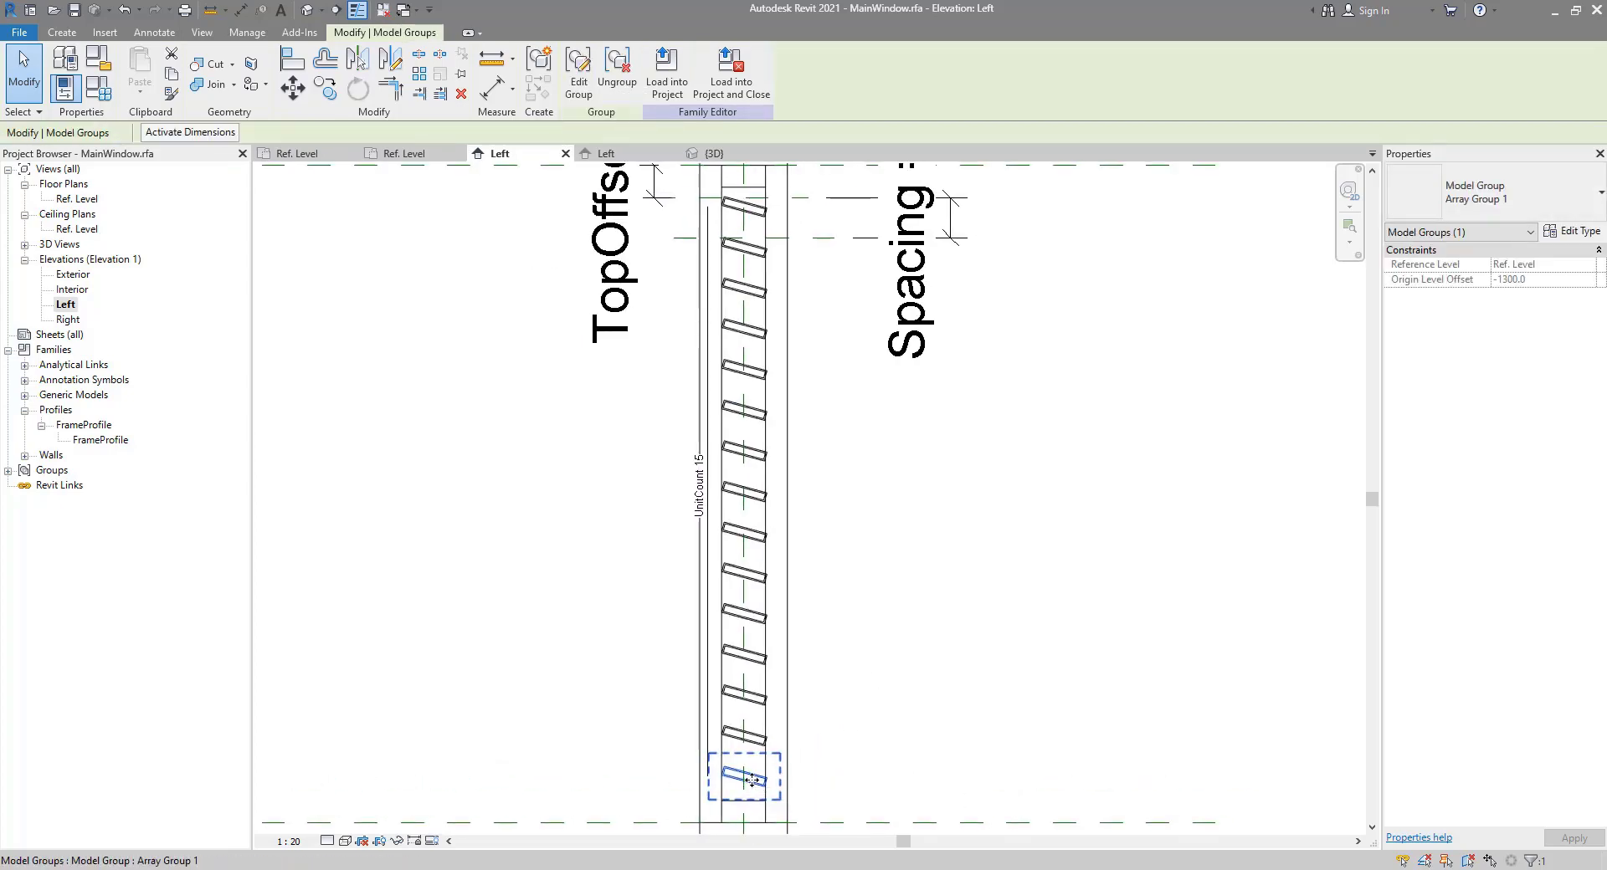
{"action": "left_click_drag", "start_coordinate": [751, 778], "coordinate": [739, 669]}
{"action": "scroll", "coordinate": [754, 760], "scroll_direction": "down", "scroll_amount": 2}
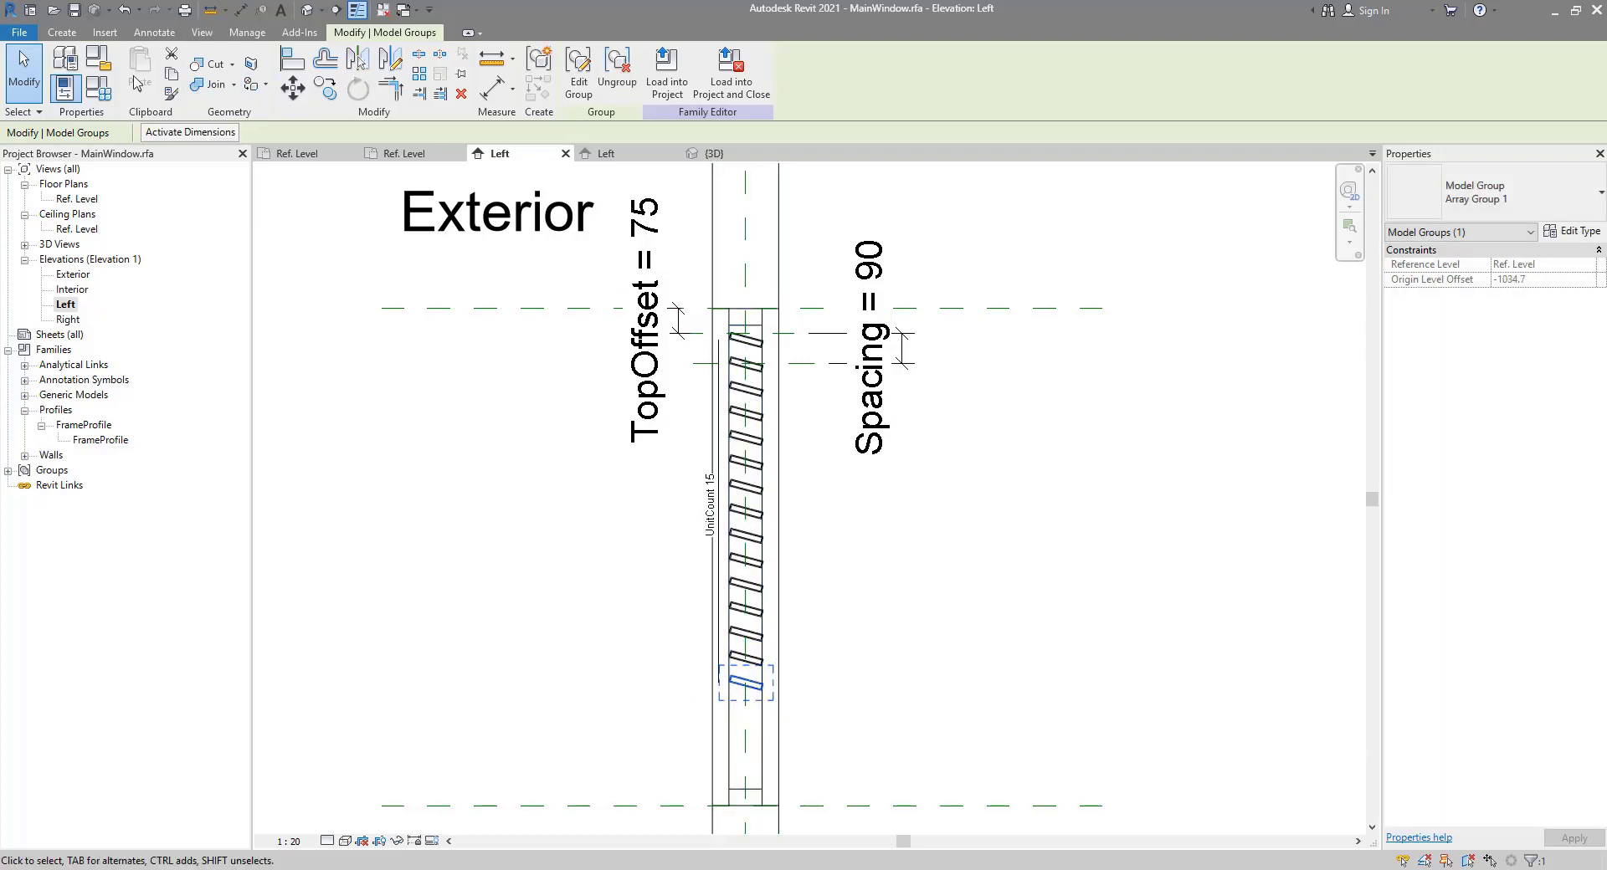
Step: Draw a short horizontal reference plane across the wall, about 136 mm above the sill
{"action": "left_click", "coordinate": [62, 32]}
{"action": "left_click", "coordinate": [949, 71]}
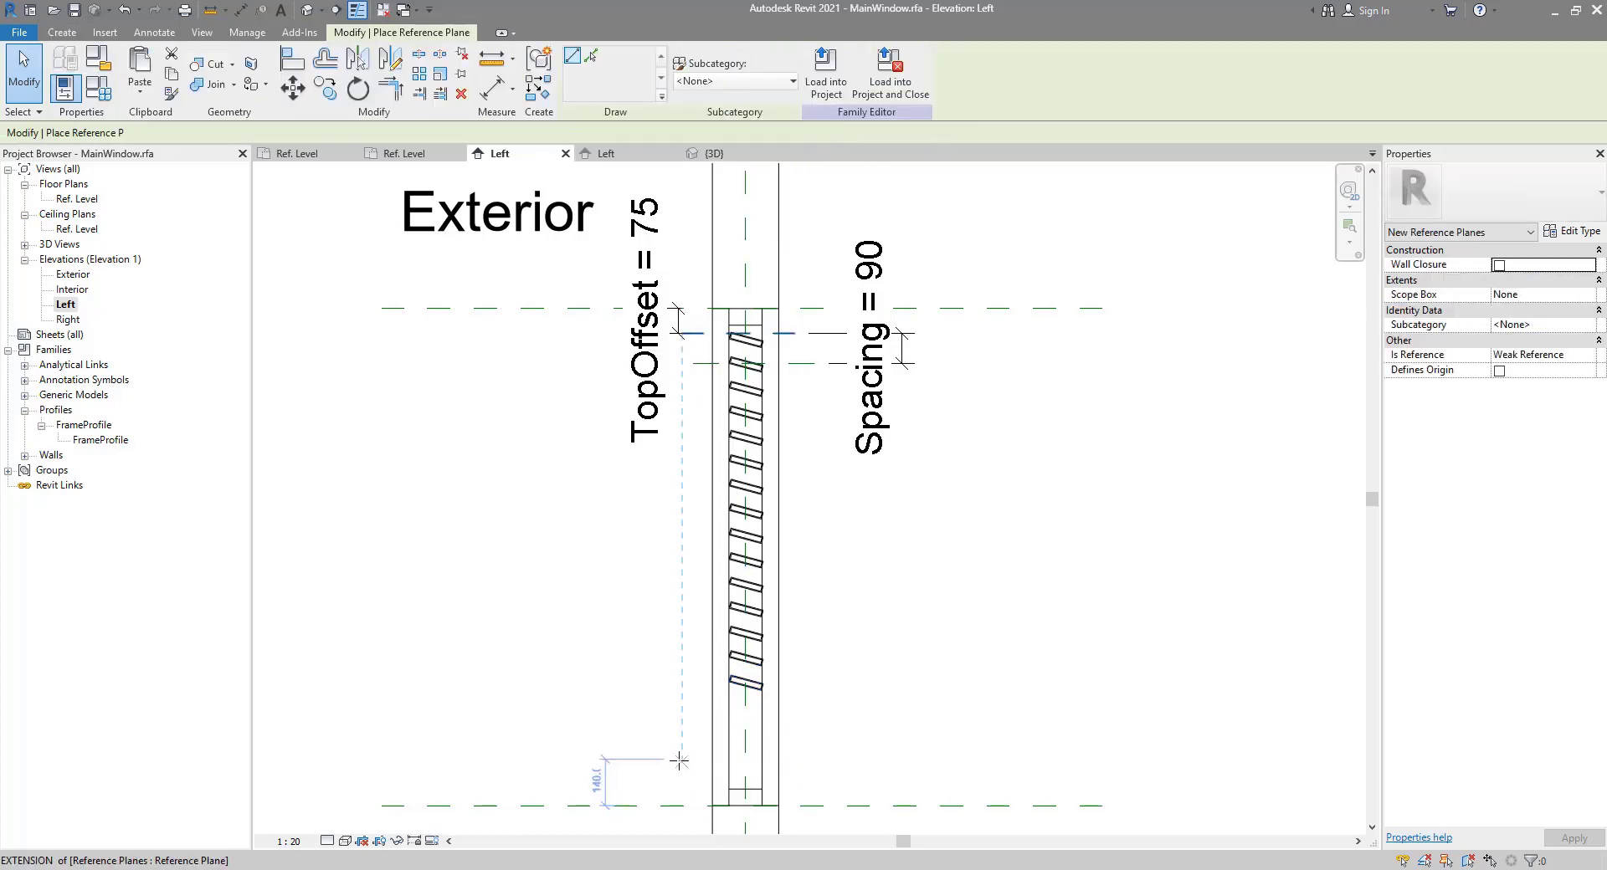
{"action": "left_click", "coordinate": [836, 760]}
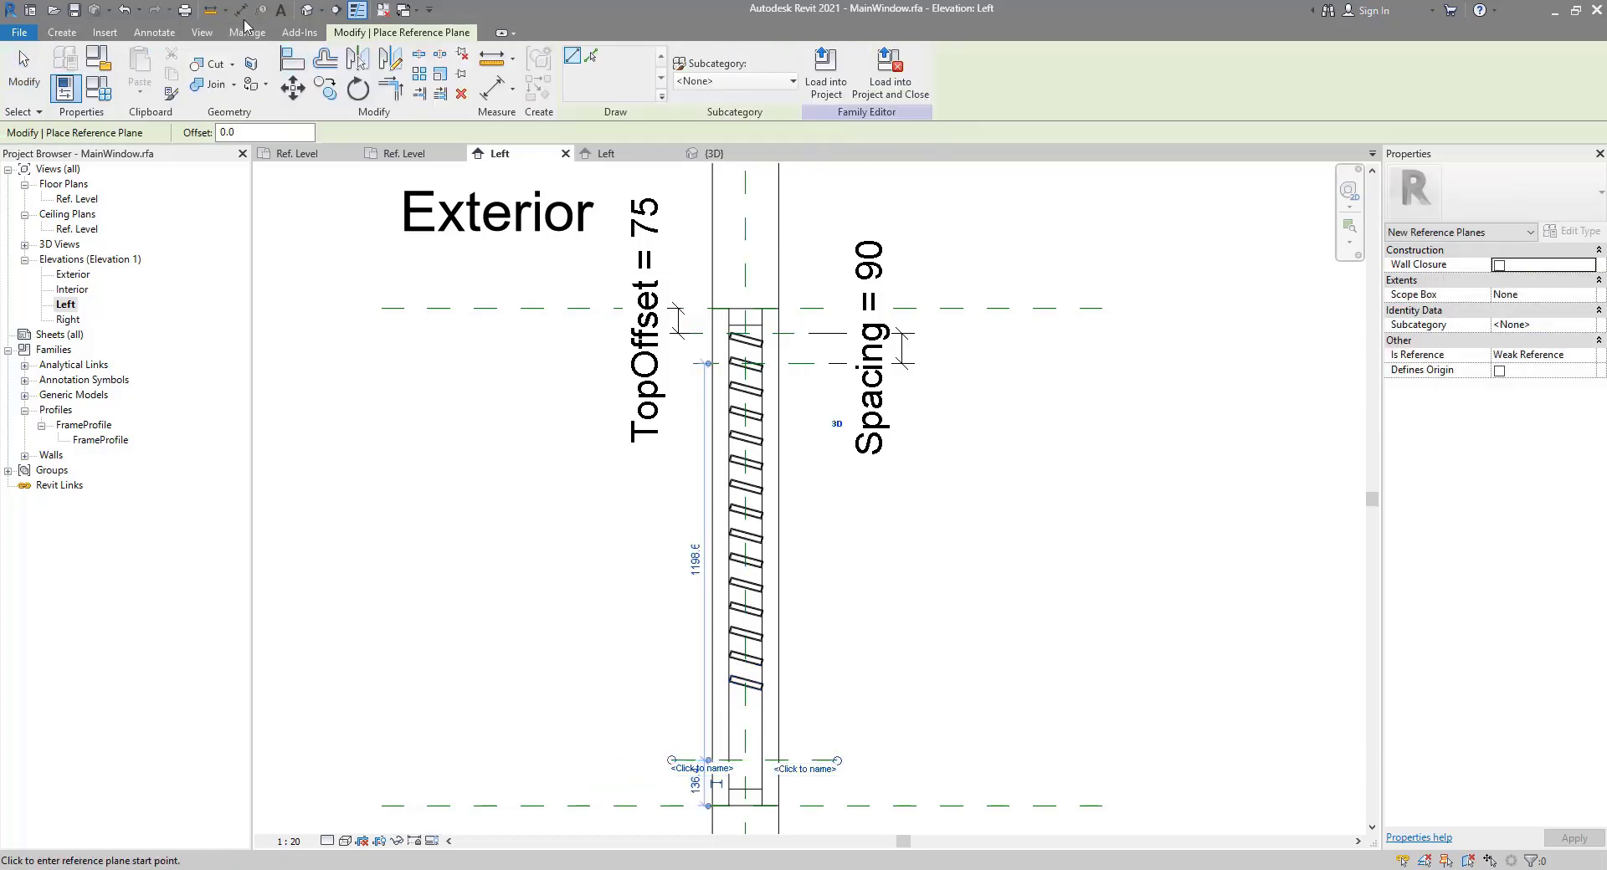
Step: Add an aligned dimension between the new lower reference plane and the Sill reference plane
{"action": "key", "text": "d"}
{"action": "key", "text": "i"}
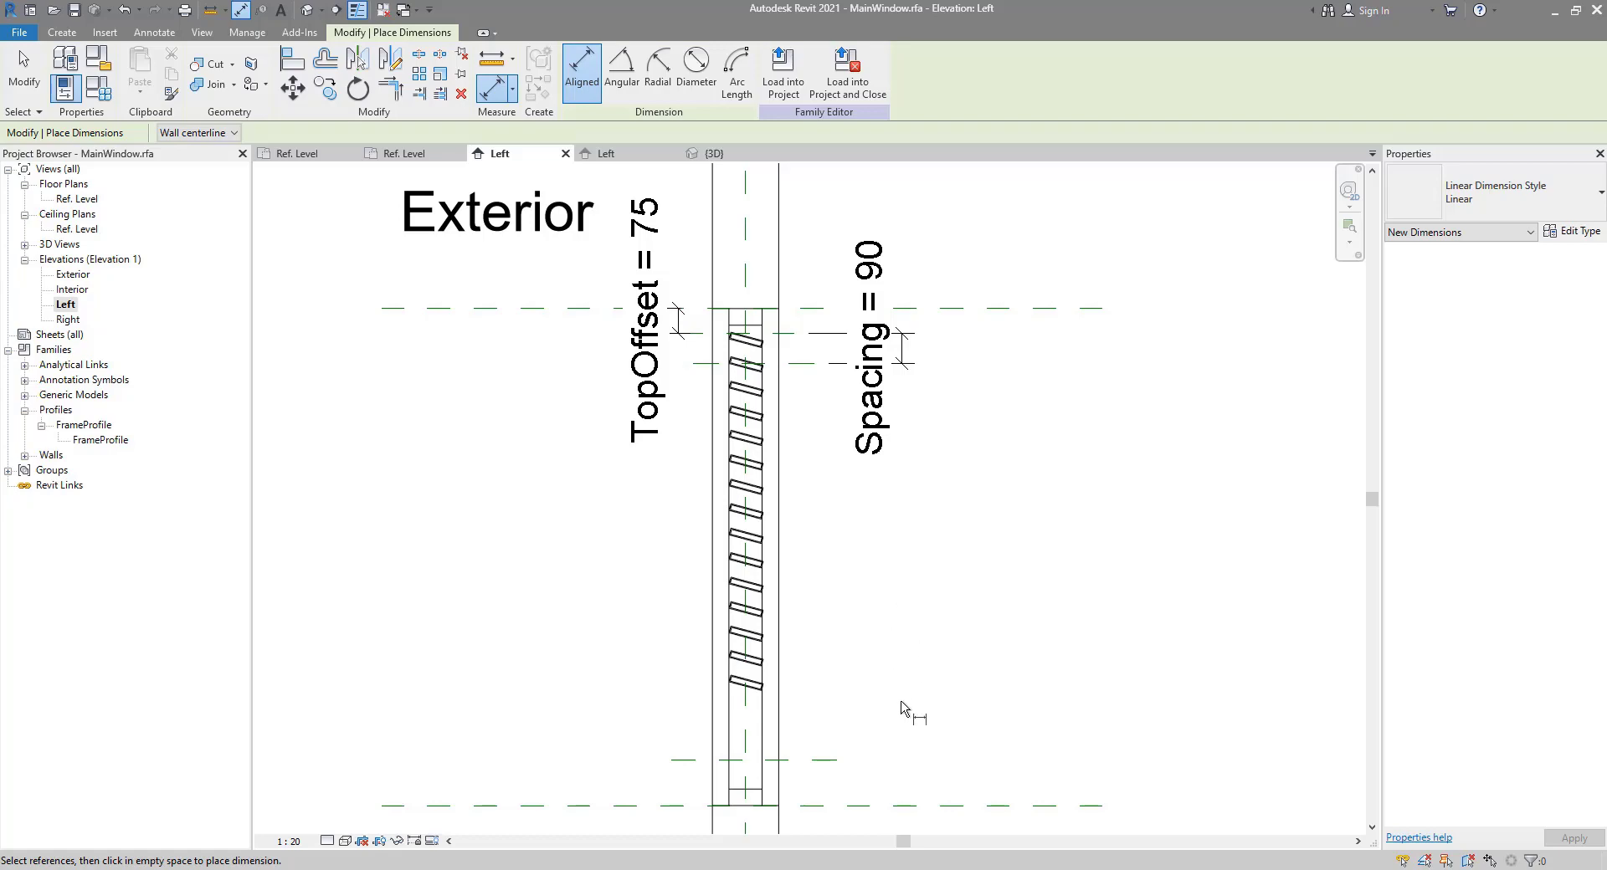
{"action": "middle_click_drag", "start_coordinate": [918, 699], "coordinate": [924, 654]}
{"action": "left_click", "coordinate": [836, 715]}
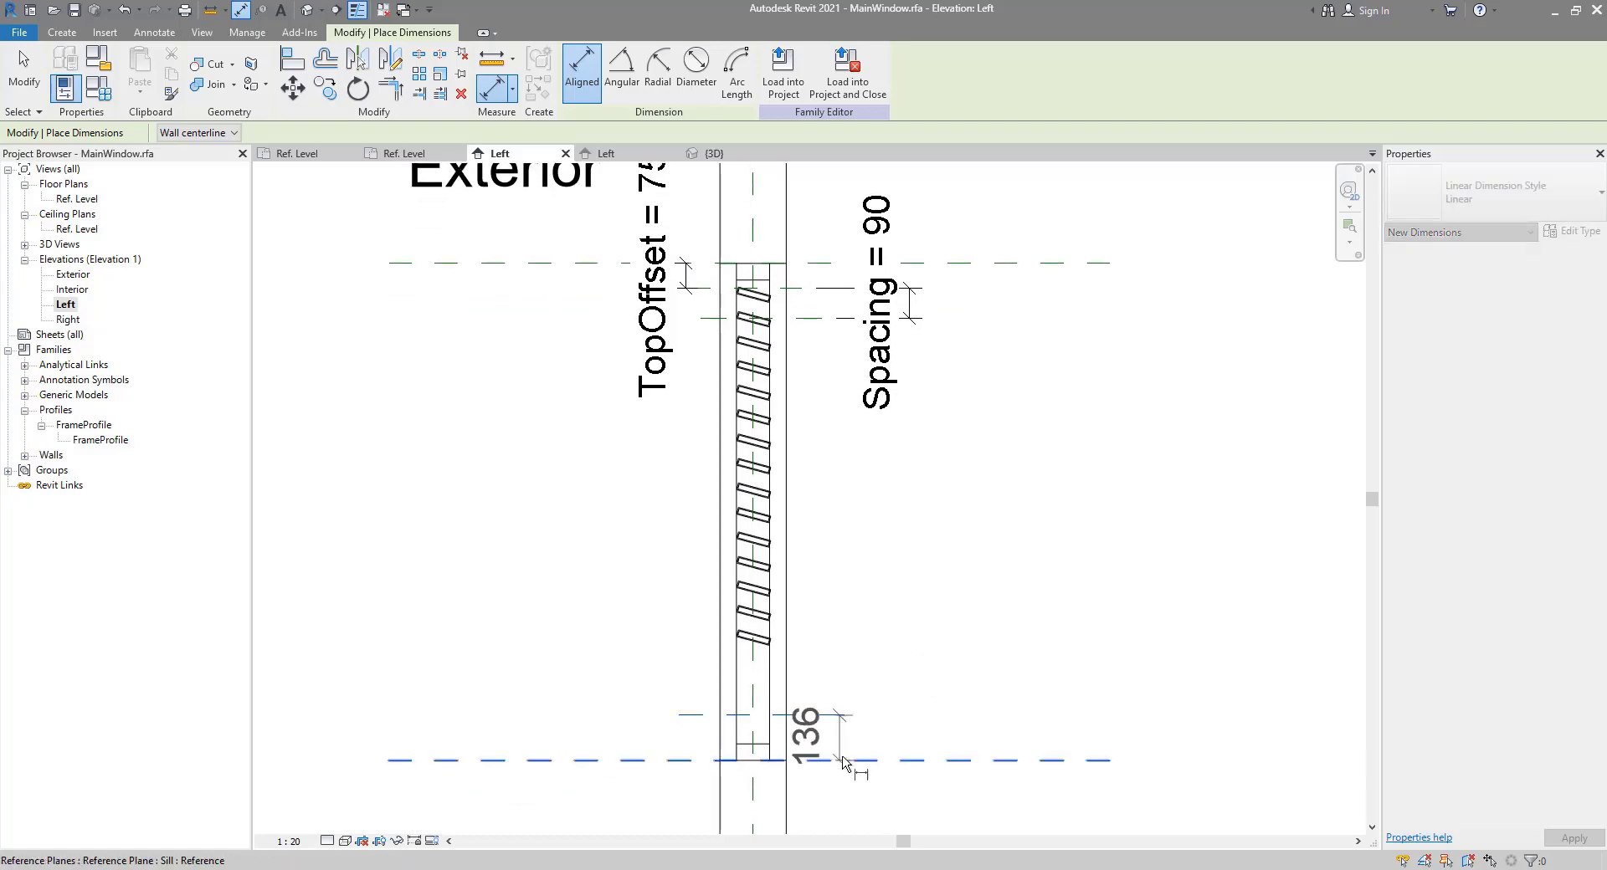
{"action": "left_click", "coordinate": [844, 764]}
{"action": "left_click", "coordinate": [921, 733]}
{"action": "key", "text": "Escape"}
{"action": "key", "text": "Escape"}
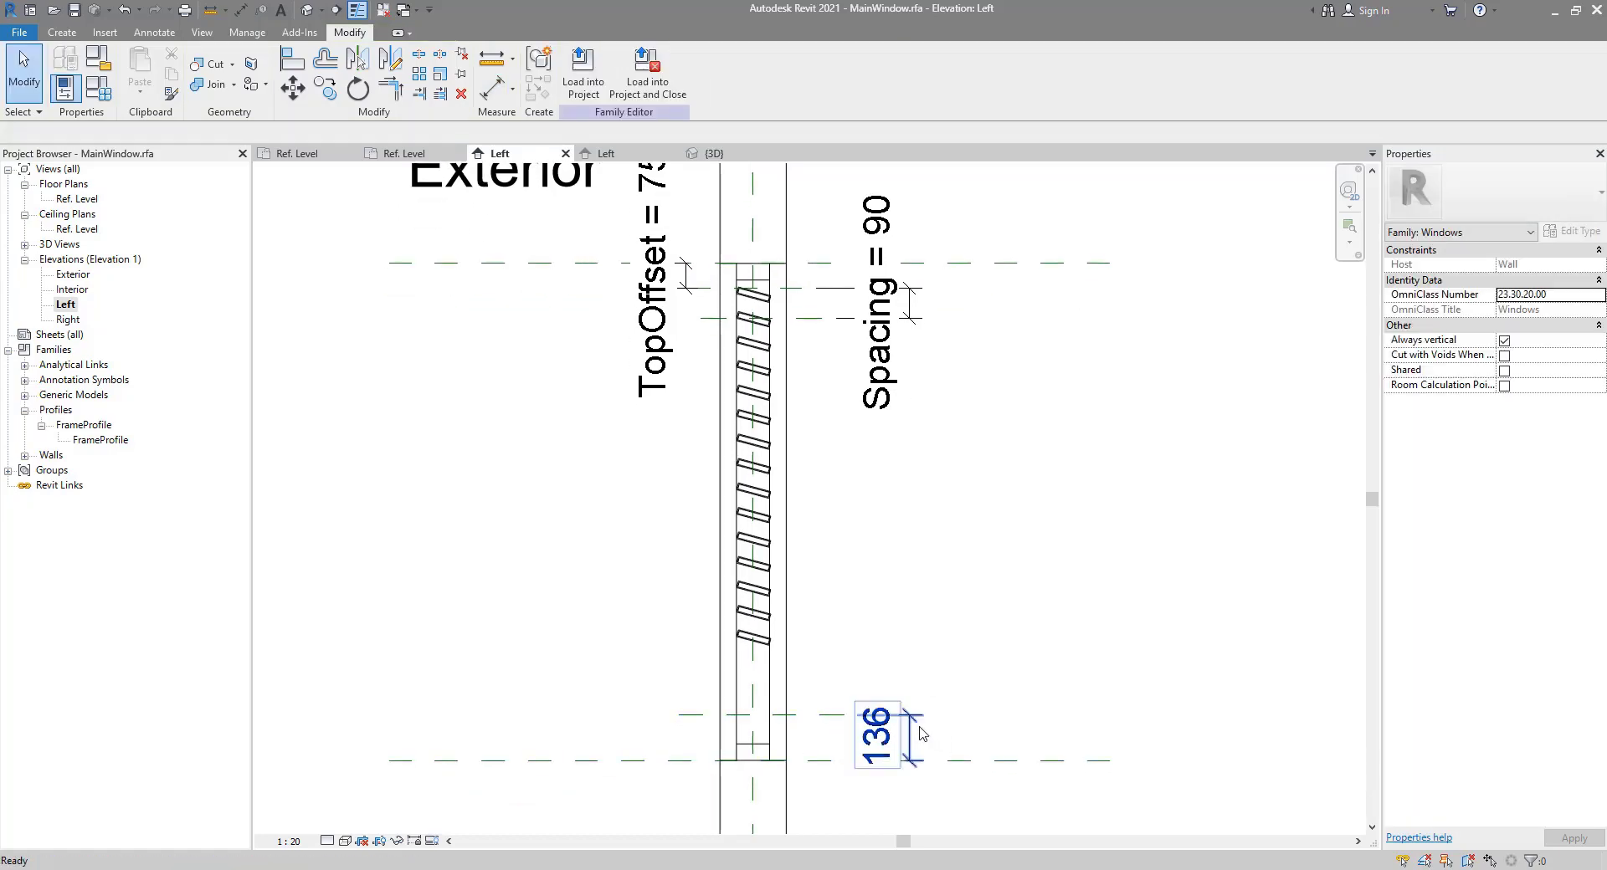
Step: Label the dimension above the sill with the TopOffset parameter
{"action": "left_click", "coordinate": [911, 733]}
{"action": "middle_click_drag", "start_coordinate": [915, 638], "coordinate": [896, 704]}
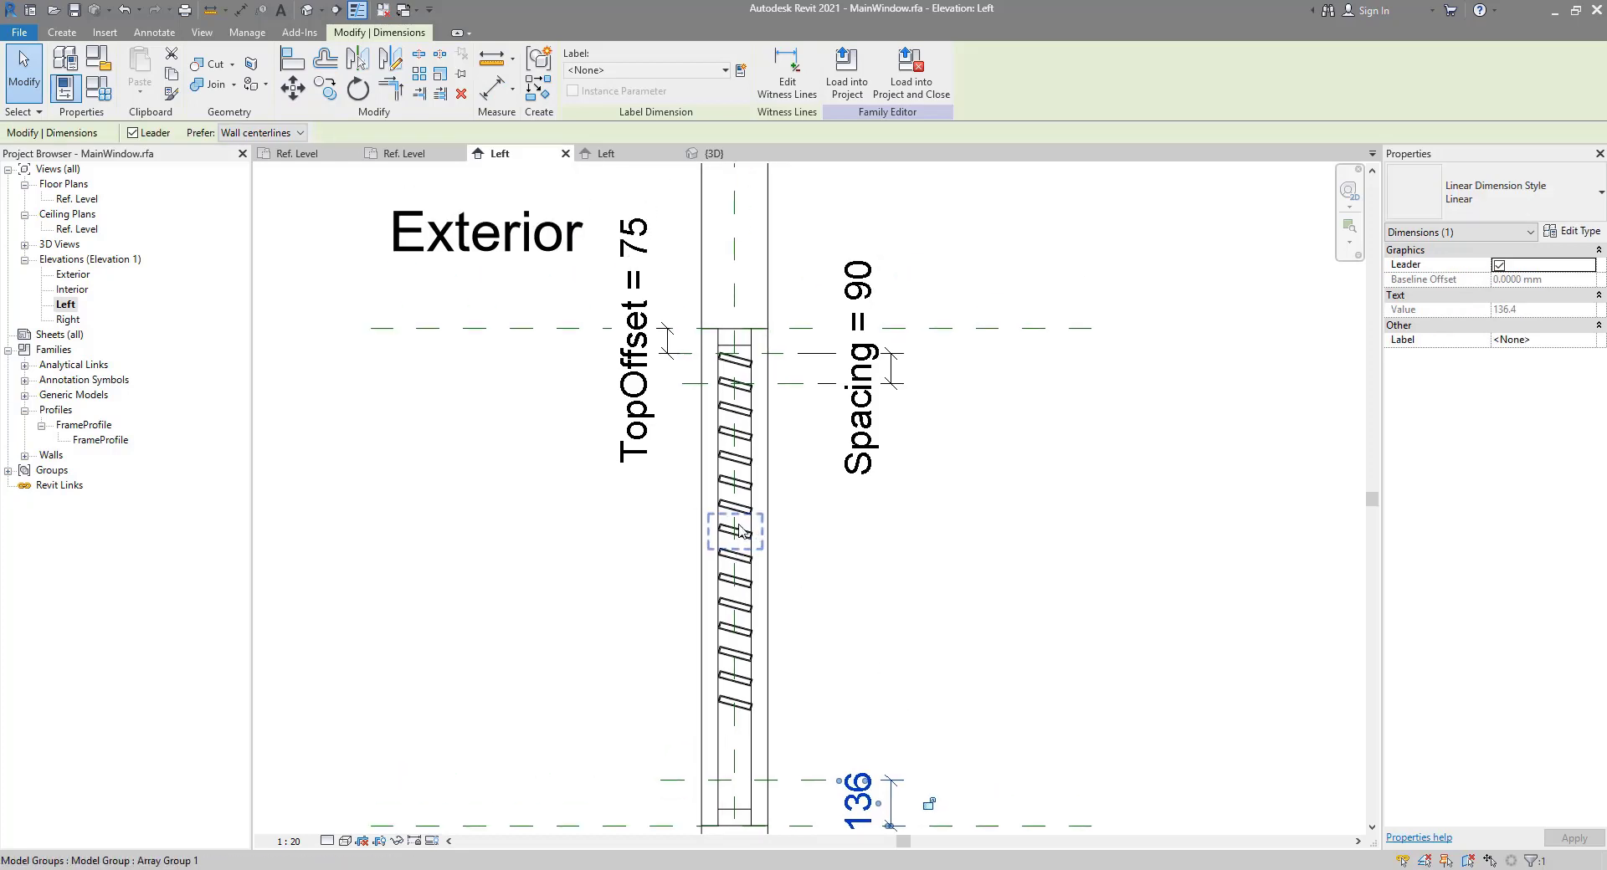
{"action": "scroll", "coordinate": [739, 529], "scroll_direction": "down", "scroll_amount": 1}
{"action": "middle_click_drag", "start_coordinate": [740, 529], "coordinate": [828, 522]}
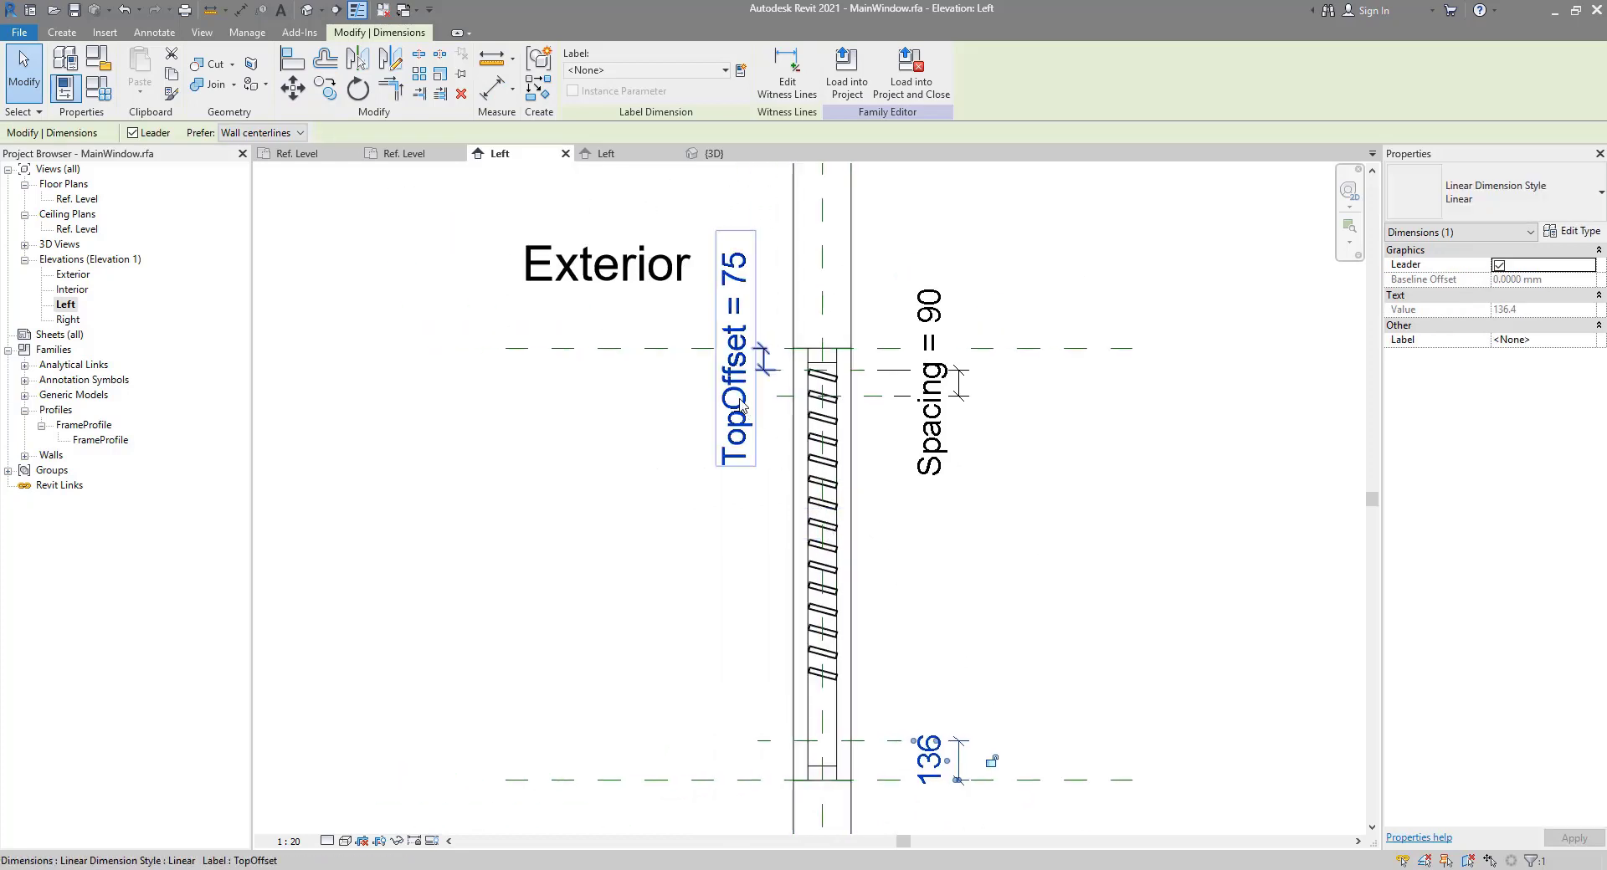
{"action": "left_click", "coordinate": [687, 71]}
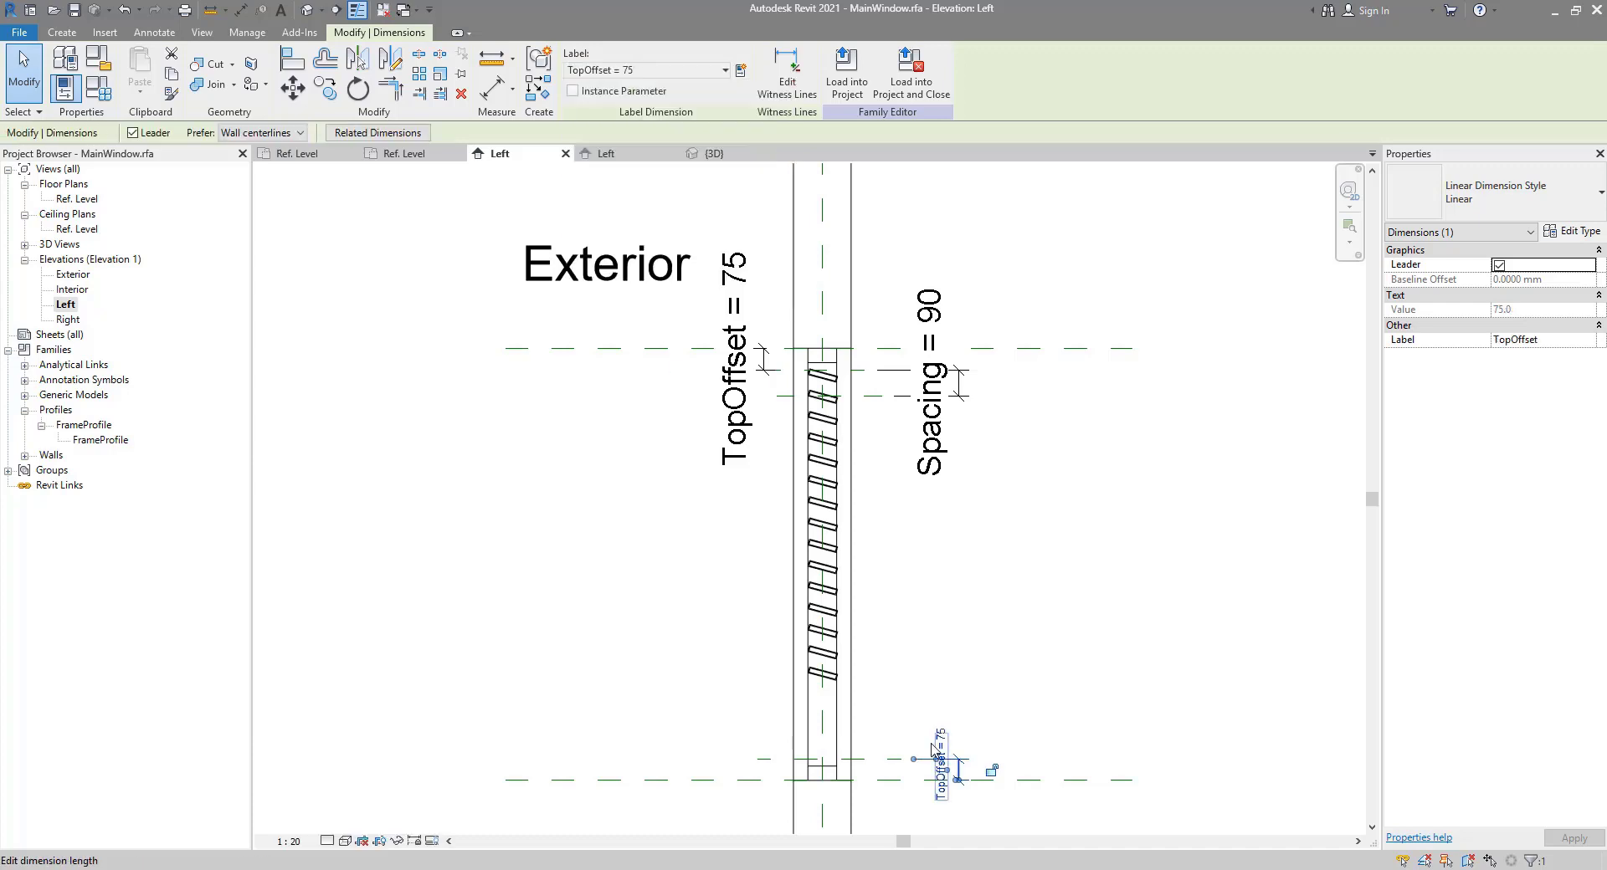
{"action": "scroll", "coordinate": [873, 796], "scroll_direction": "up", "scroll_amount": 1}
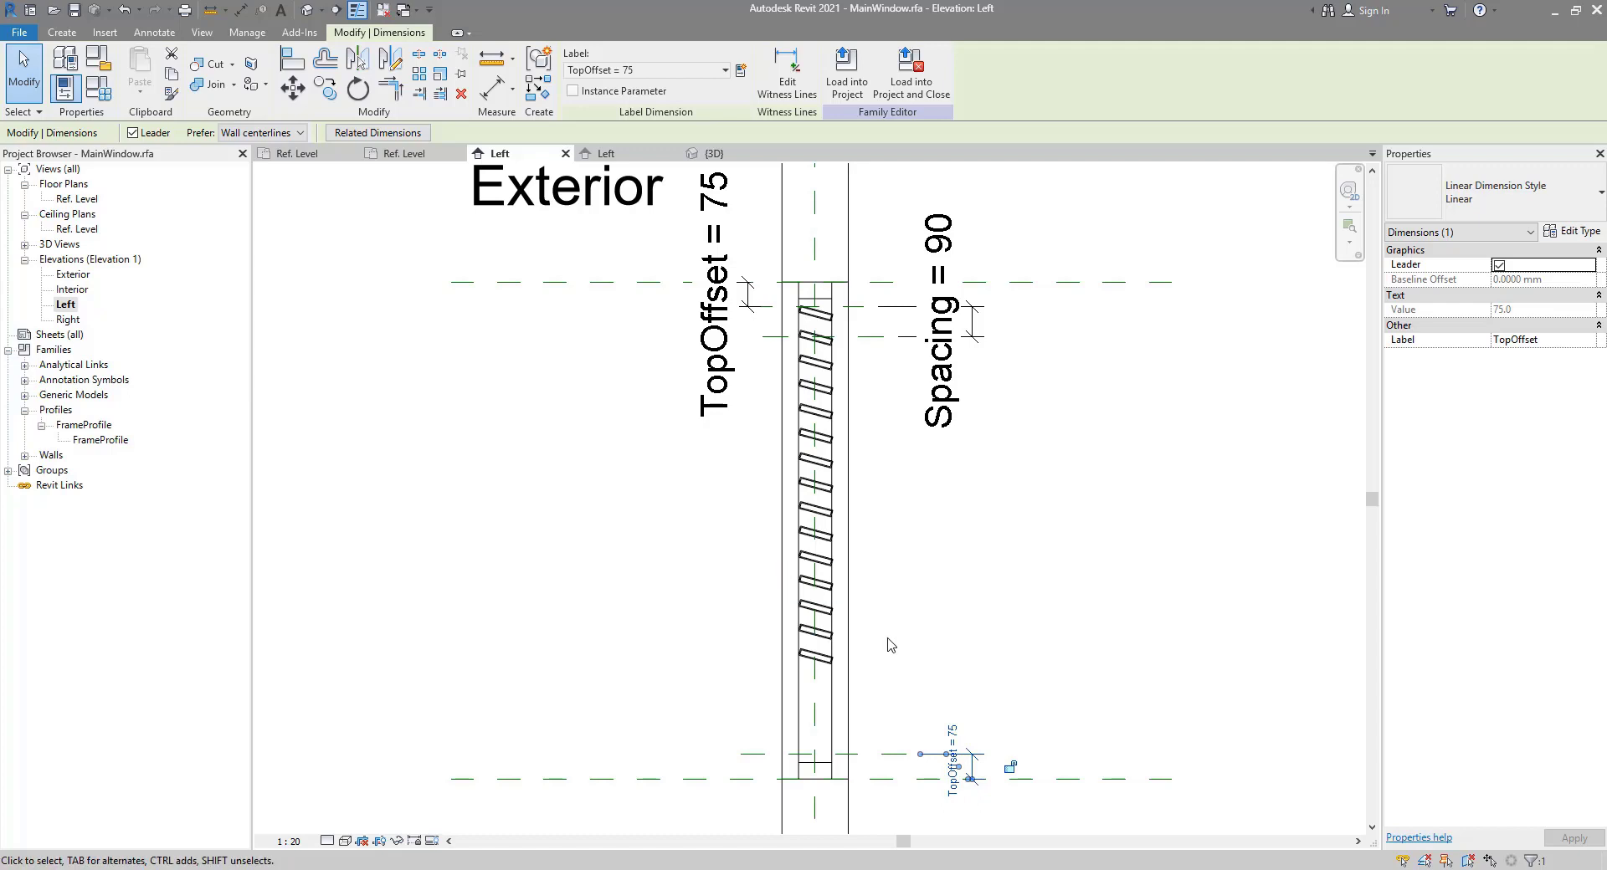
{"action": "left_click", "coordinate": [883, 724]}
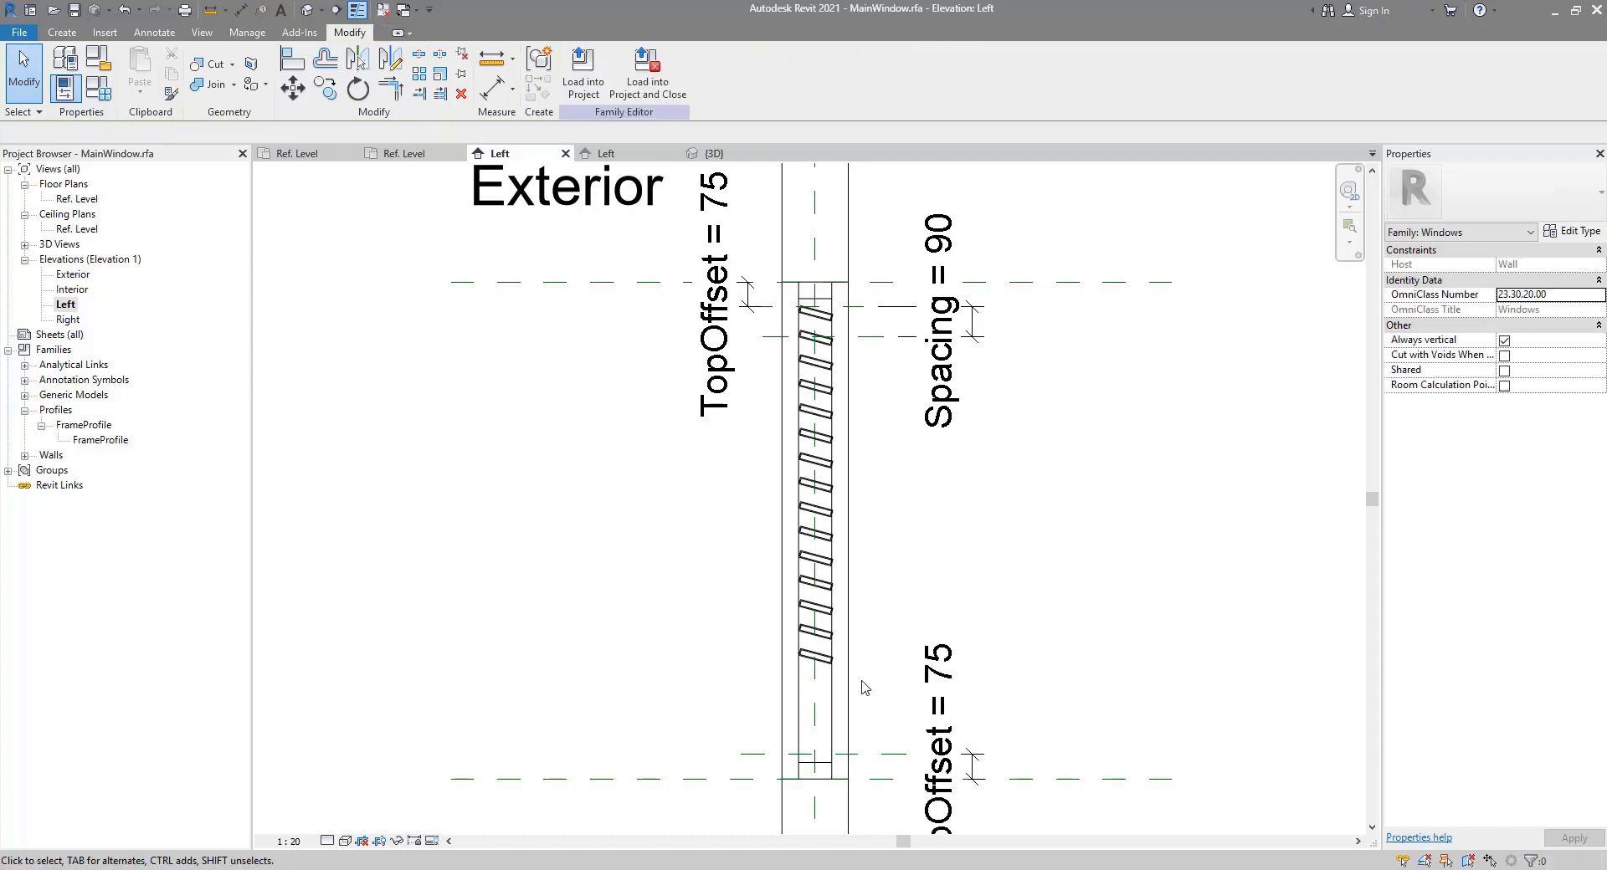
Step: Align the last louver of the array to the lower reference plane and lock the alignment
{"action": "left_click", "coordinate": [830, 666]}
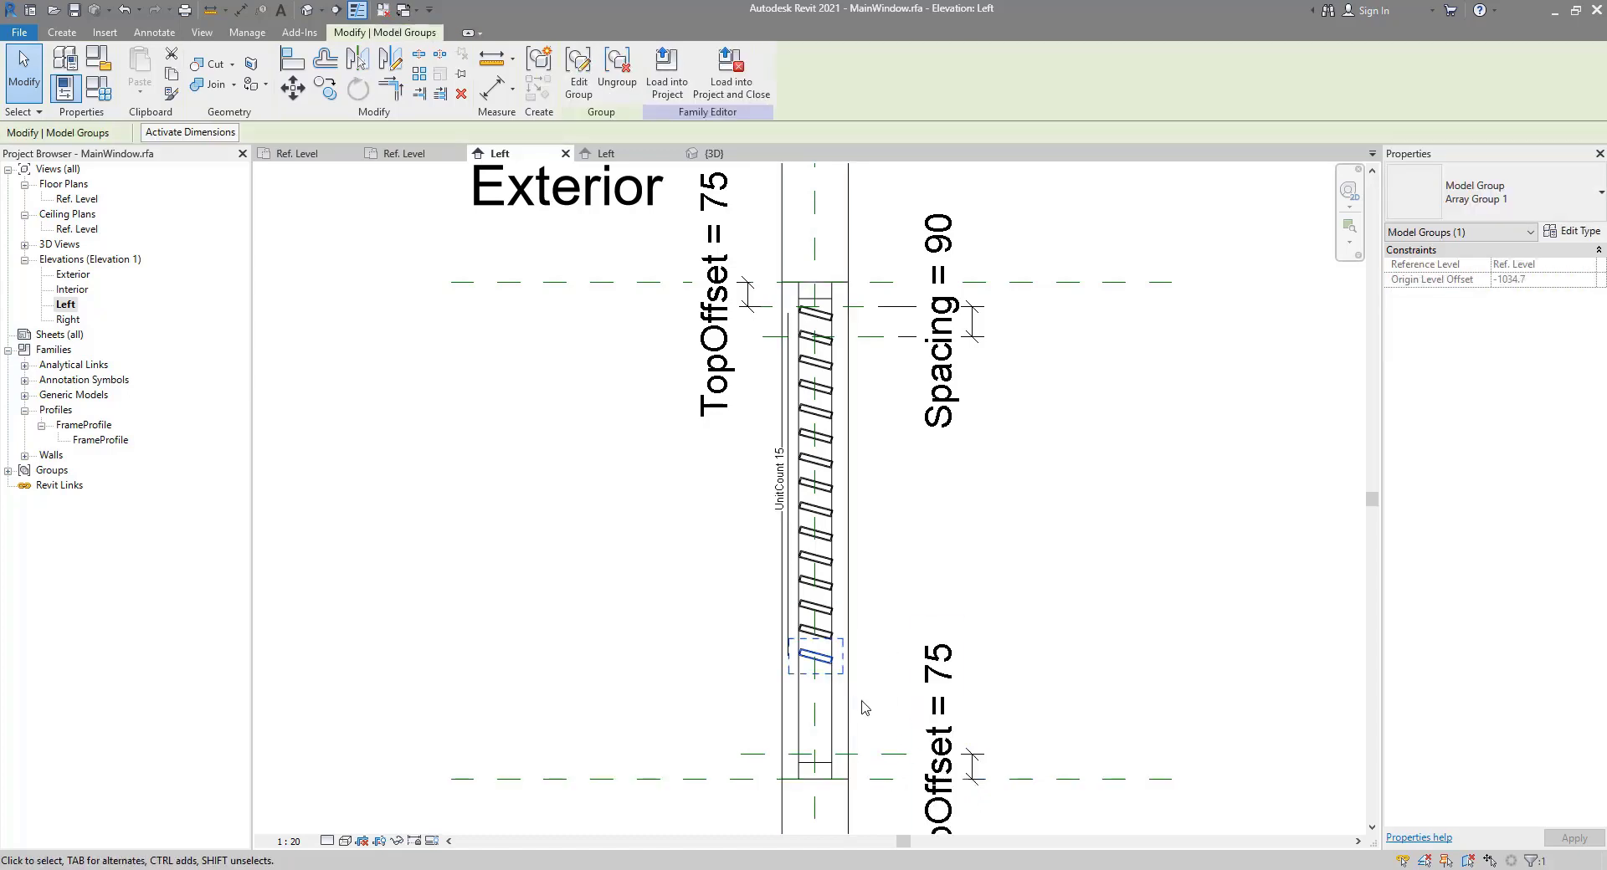
{"action": "left_click", "coordinate": [288, 67]}
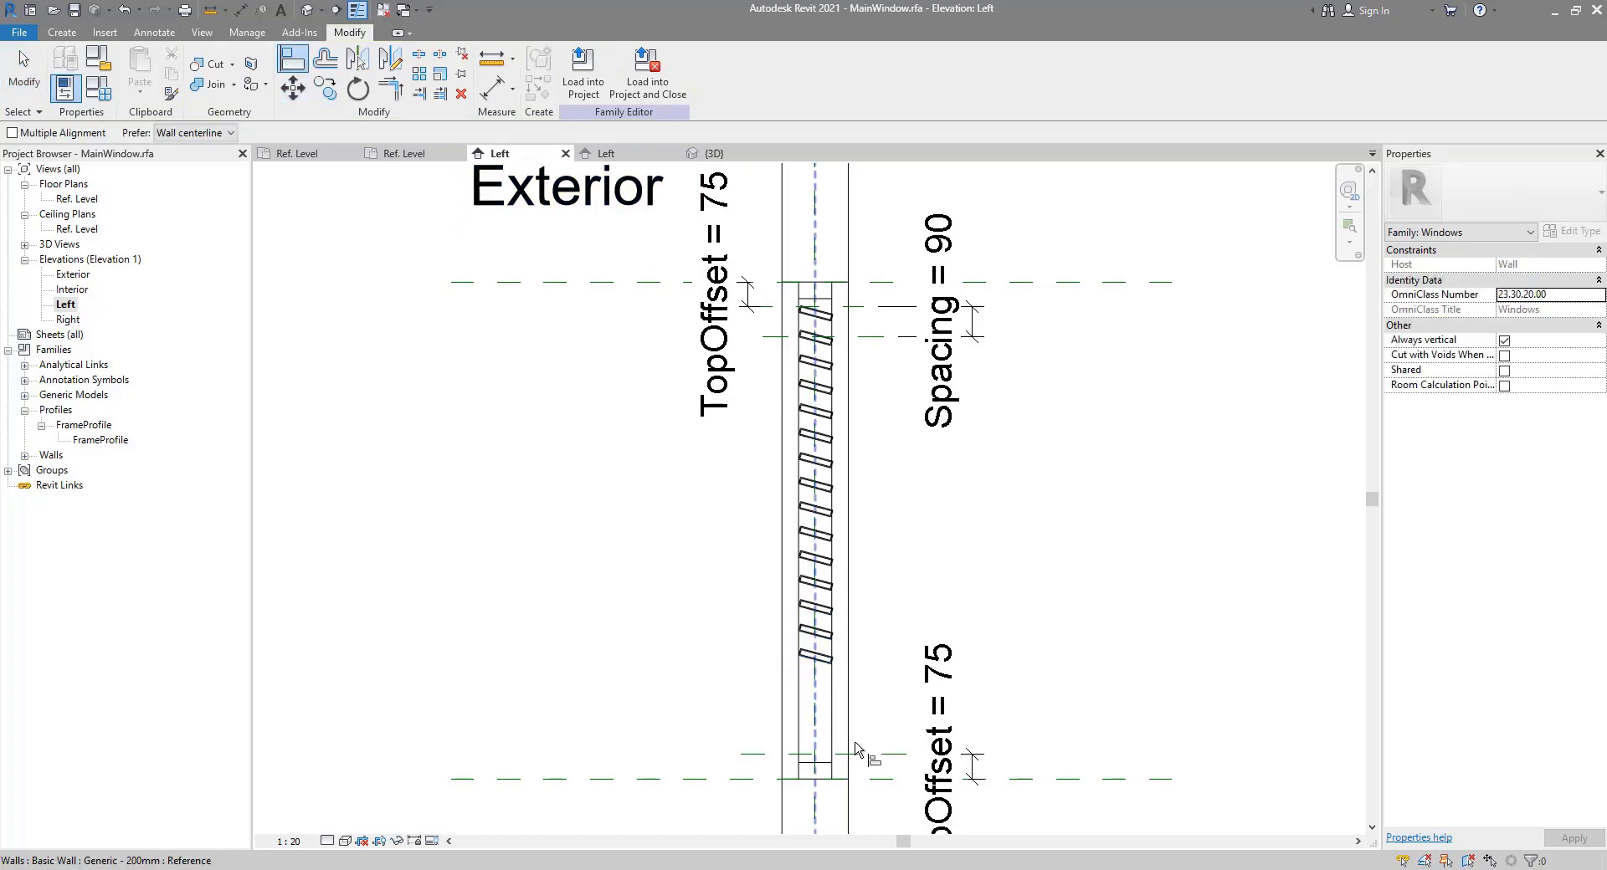
{"action": "left_click", "coordinate": [878, 755]}
{"action": "scroll", "coordinate": [853, 674], "scroll_direction": "up", "scroll_amount": 2}
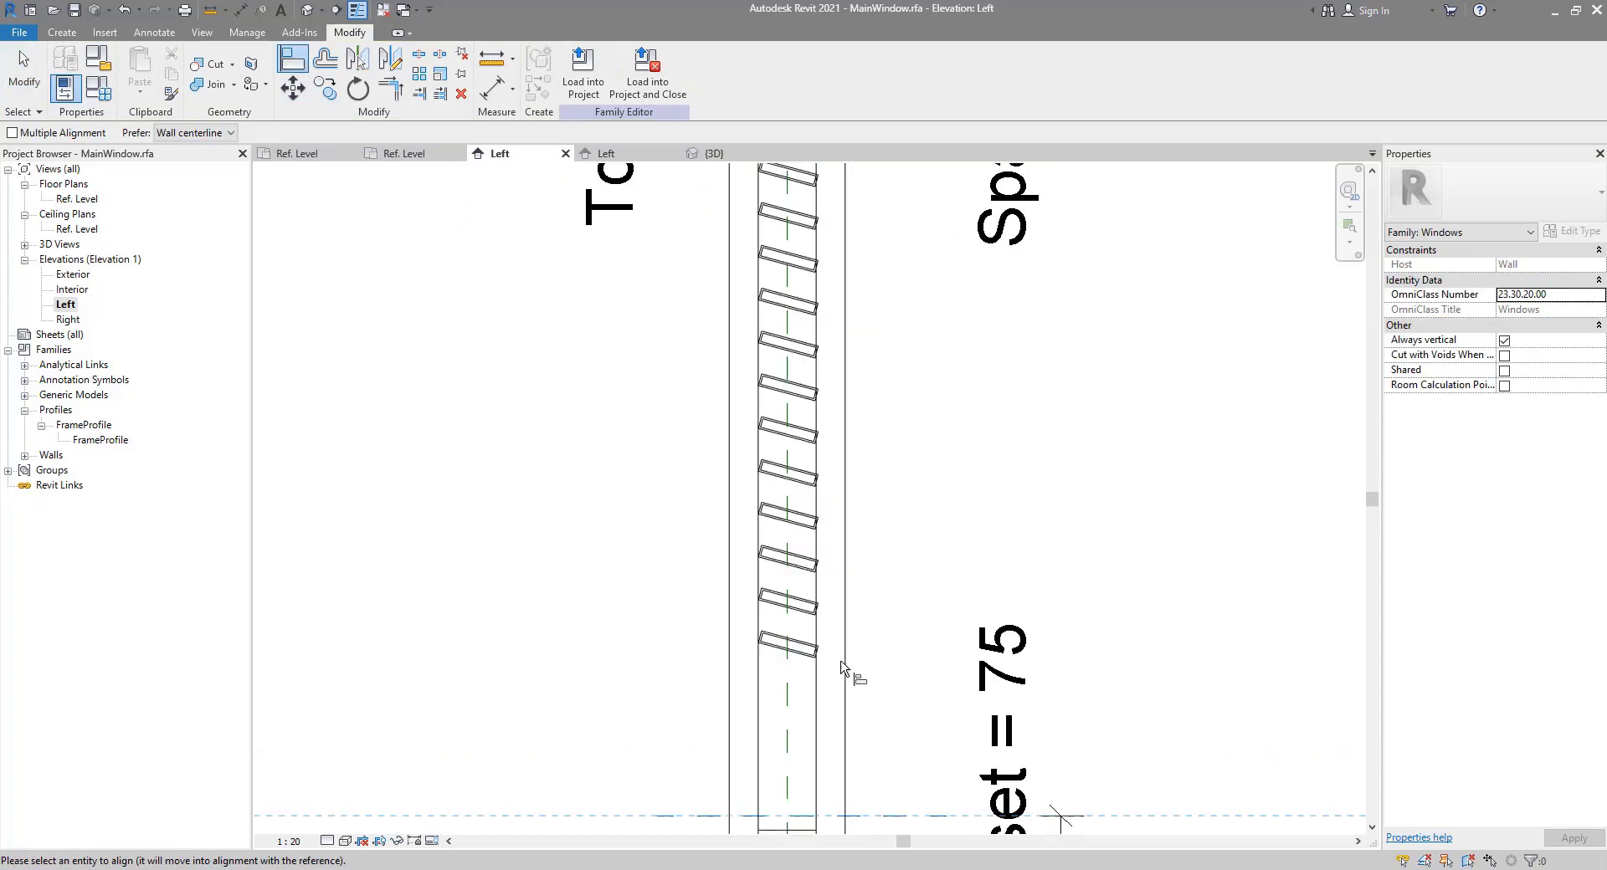
{"action": "left_click", "coordinate": [816, 651]}
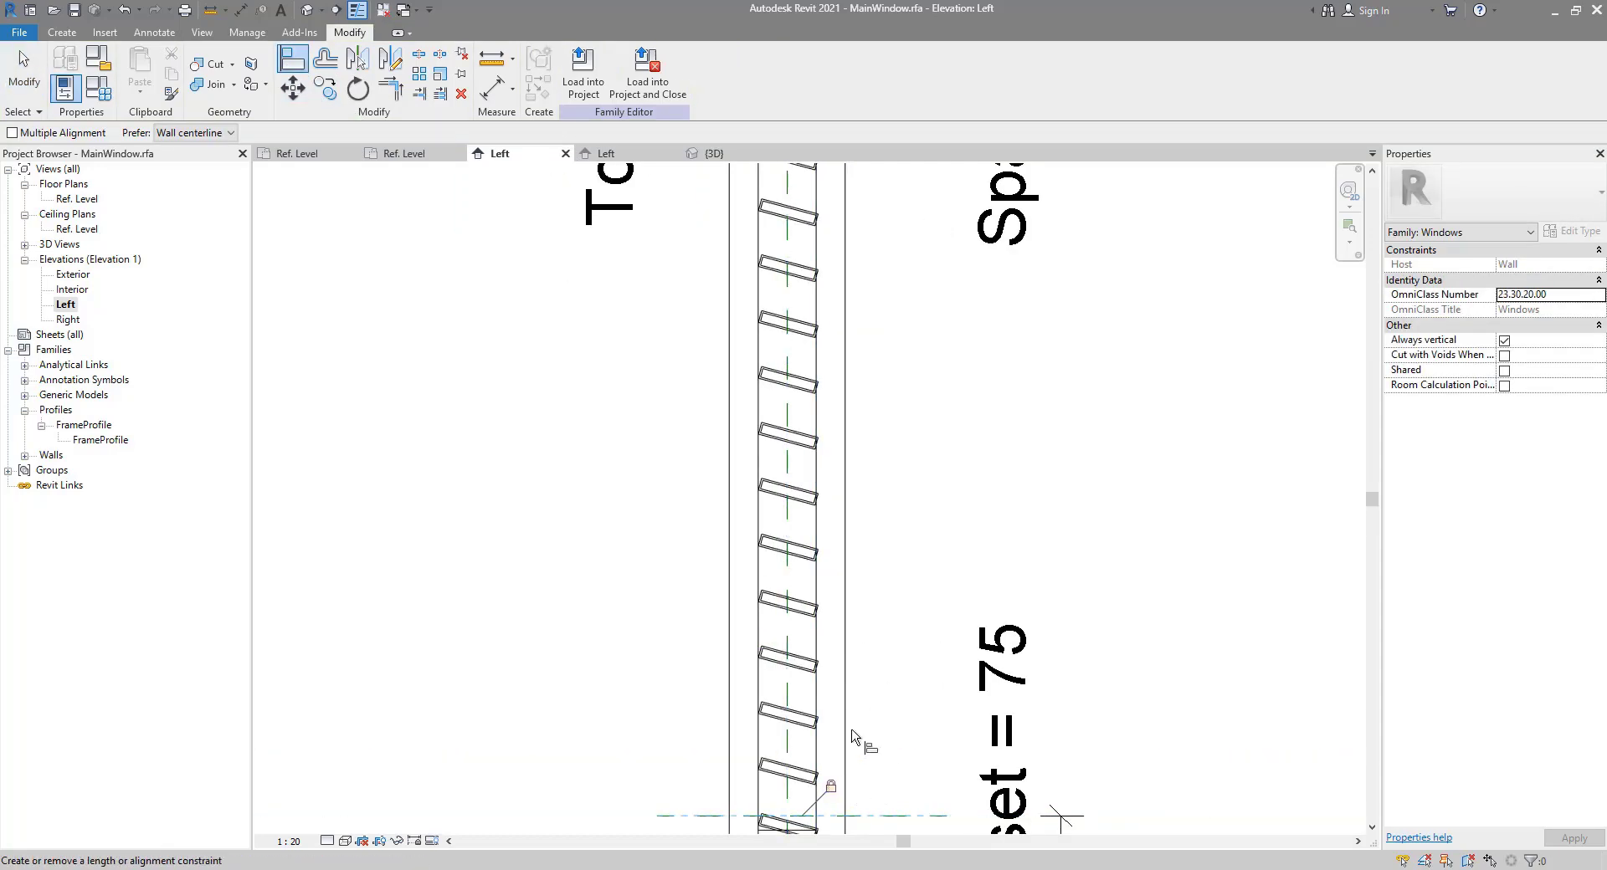
{"action": "scroll", "coordinate": [852, 737], "scroll_direction": "down", "scroll_amount": 5}
{"action": "key", "text": "Escape"}
{"action": "key", "text": "Escape"}
{"action": "middle_click_drag", "start_coordinate": [849, 674], "coordinate": [1096, 661]}
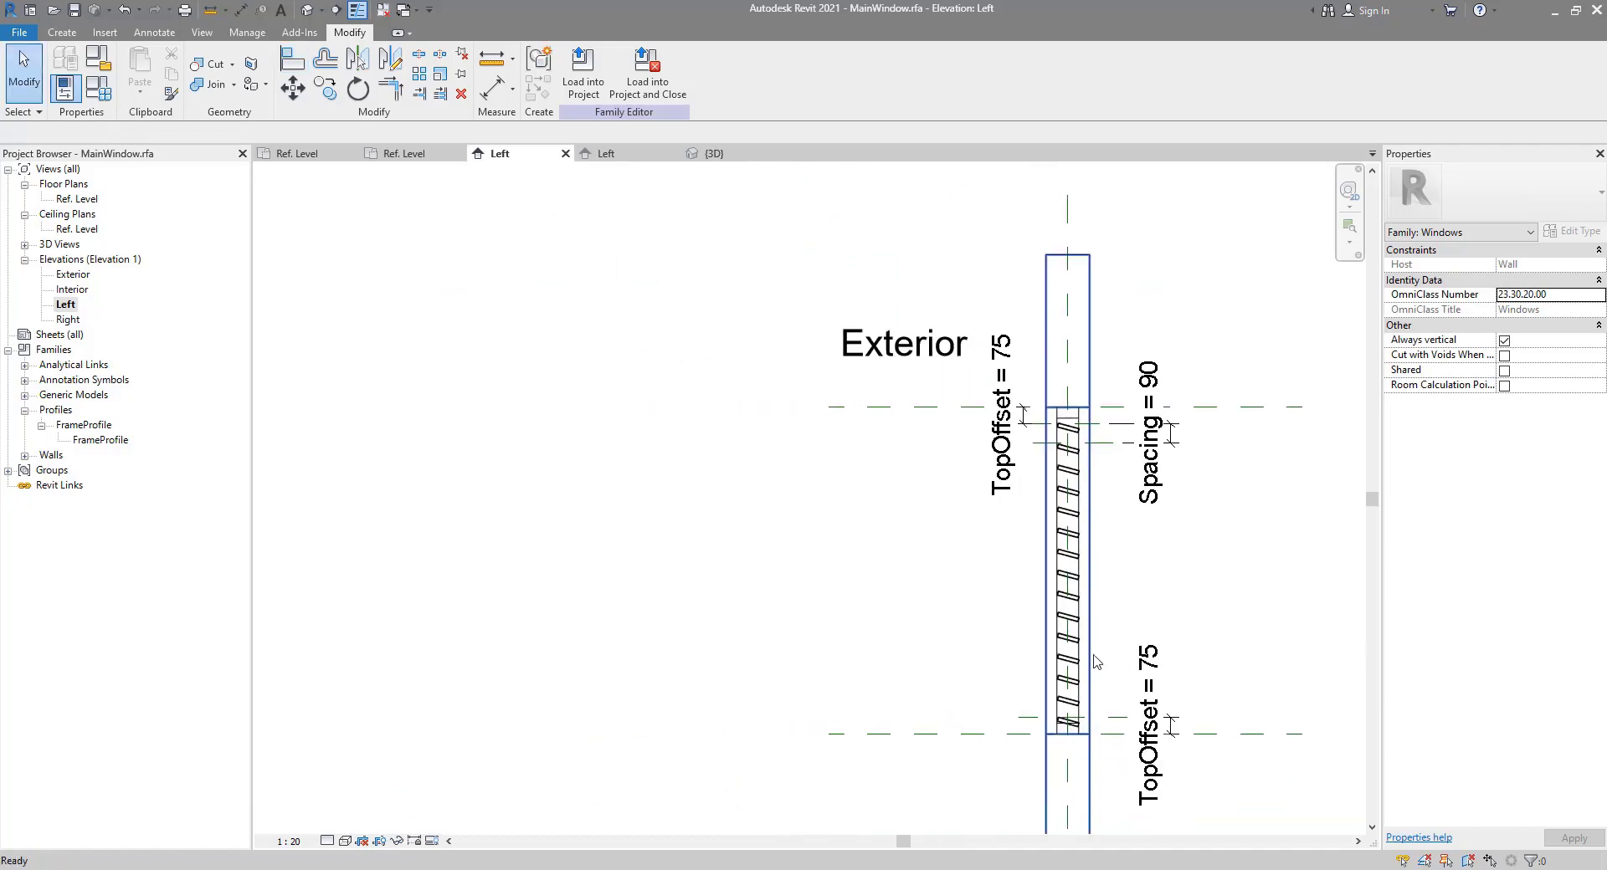
{"action": "scroll", "coordinate": [1072, 663], "scroll_direction": "up", "scroll_amount": 2}
{"action": "scroll", "coordinate": [1040, 667], "scroll_direction": "down", "scroll_amount": 1}
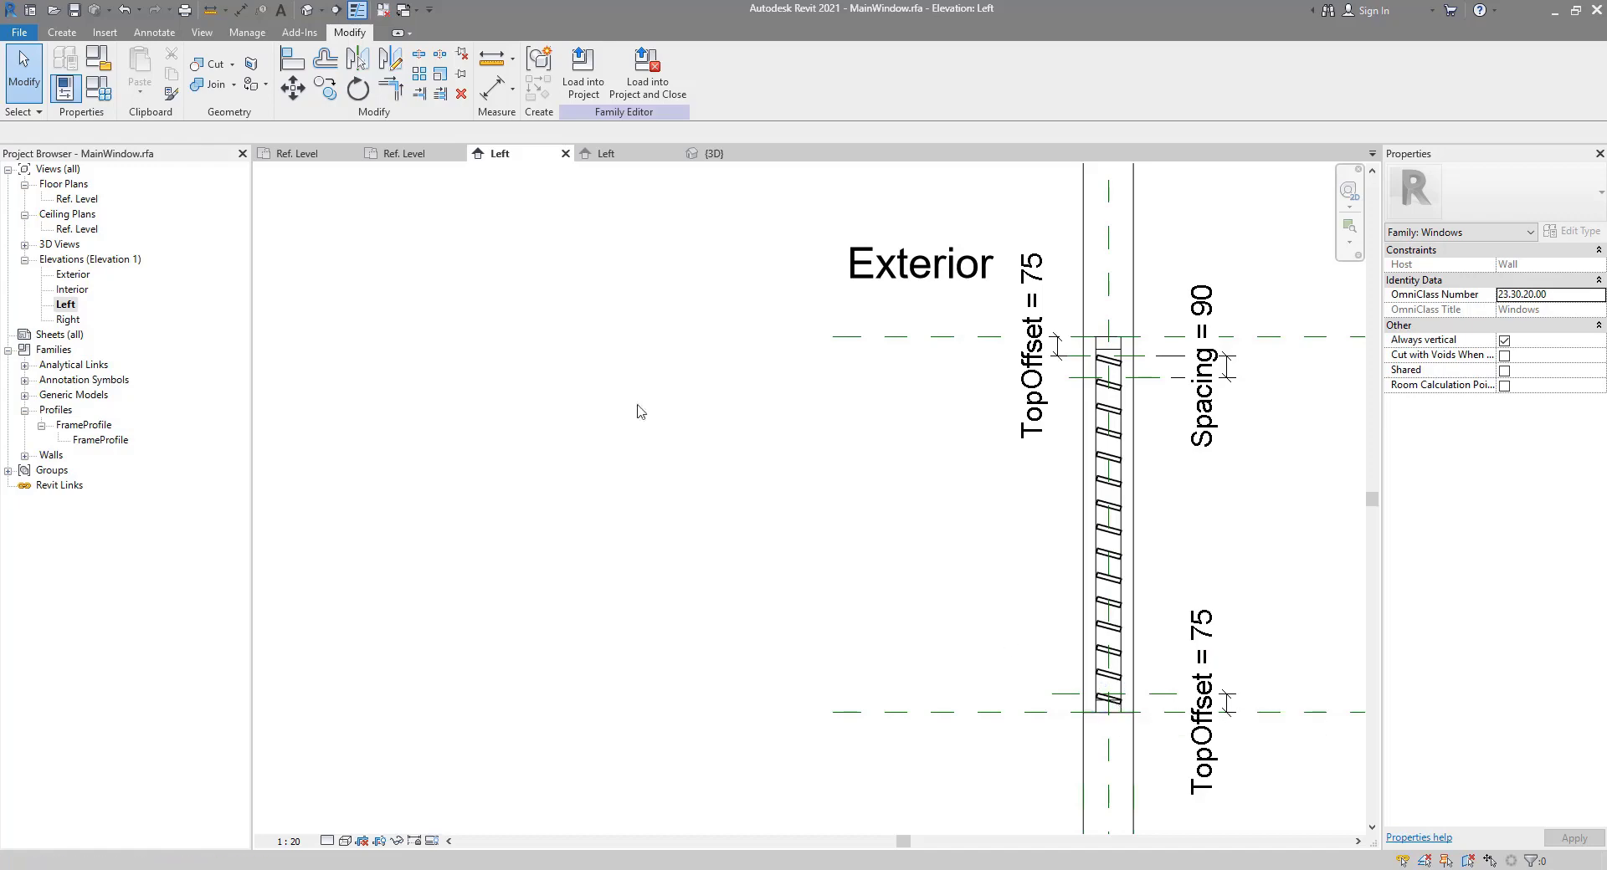
Step: Relabel the lower offset dimension above the sill with a new type parameter named BaseOffset, replacing its current label
{"action": "left_click", "coordinate": [98, 87]}
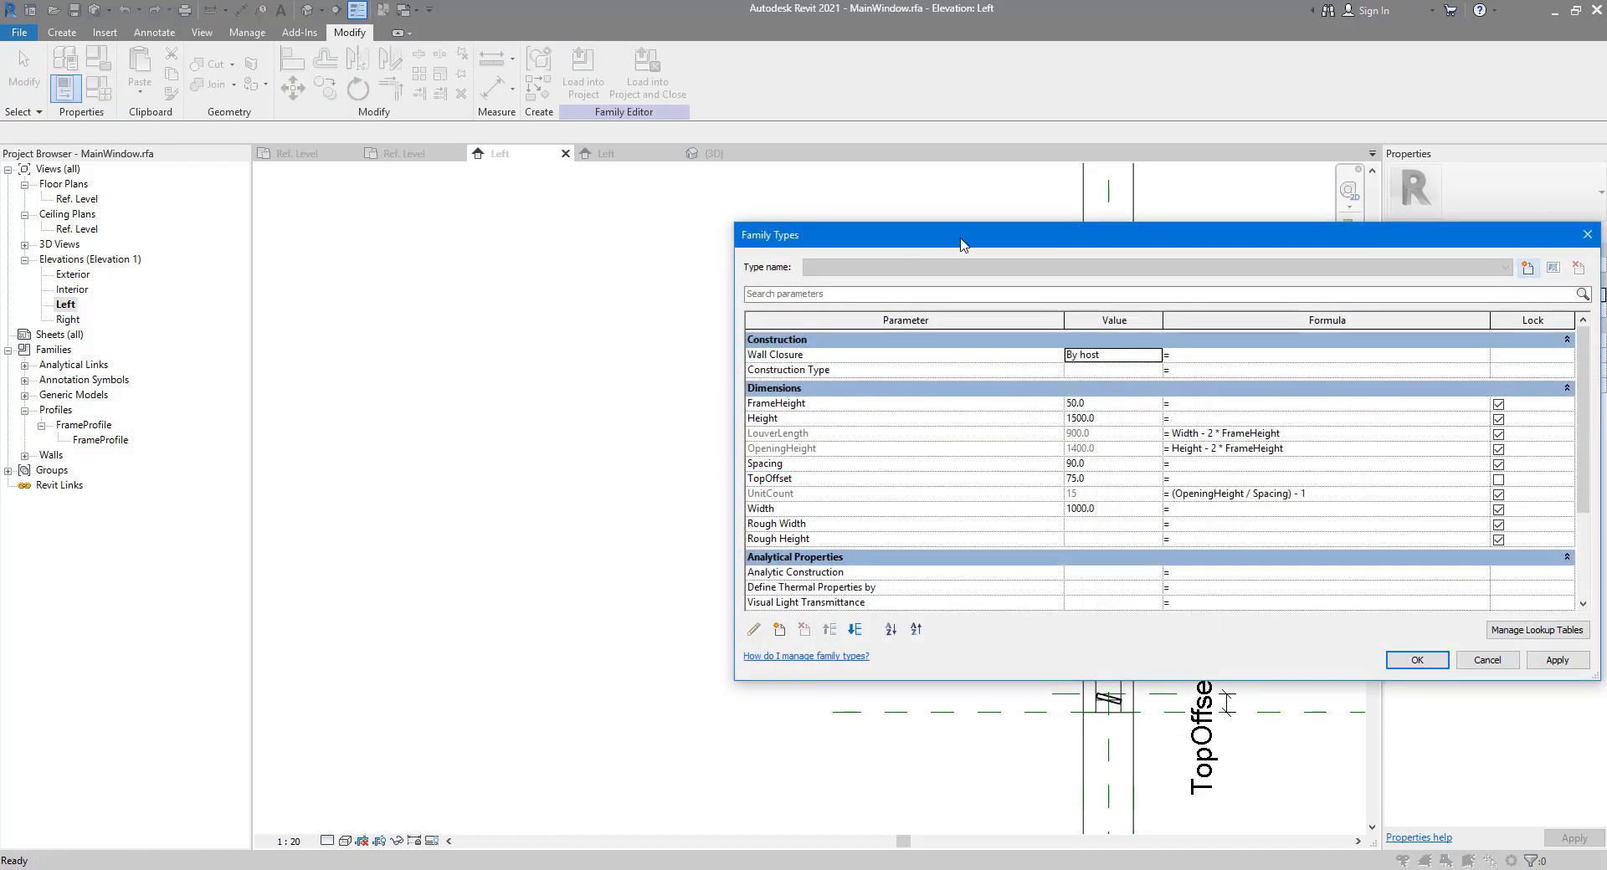
{"action": "left_click", "coordinate": [1416, 659]}
{"action": "left_click", "coordinate": [1210, 695]}
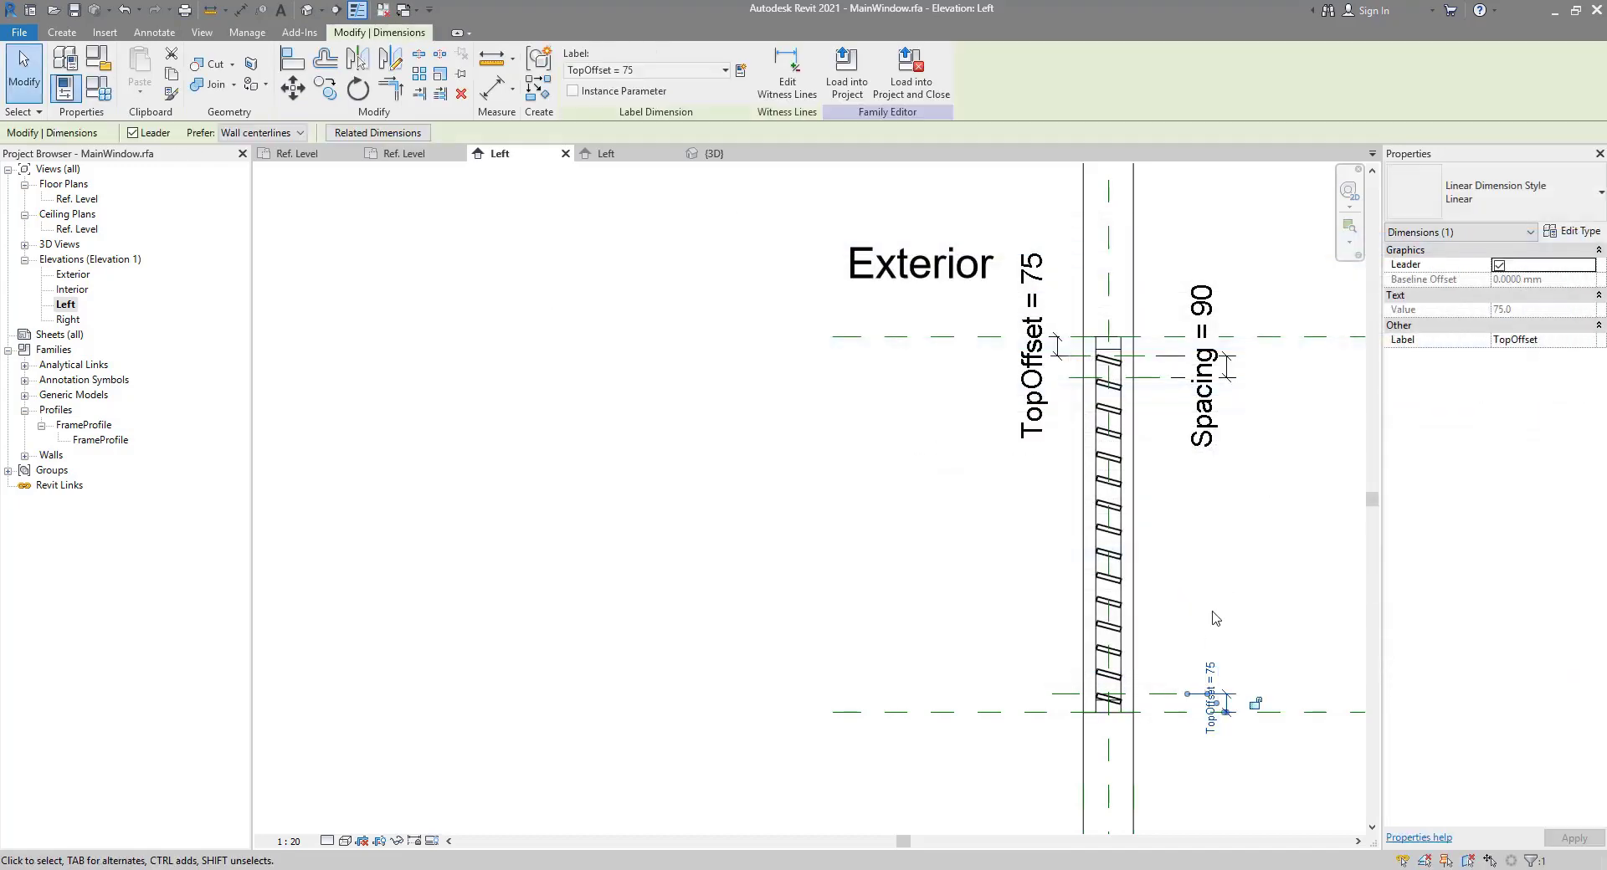
{"action": "left_click", "coordinate": [661, 70]}
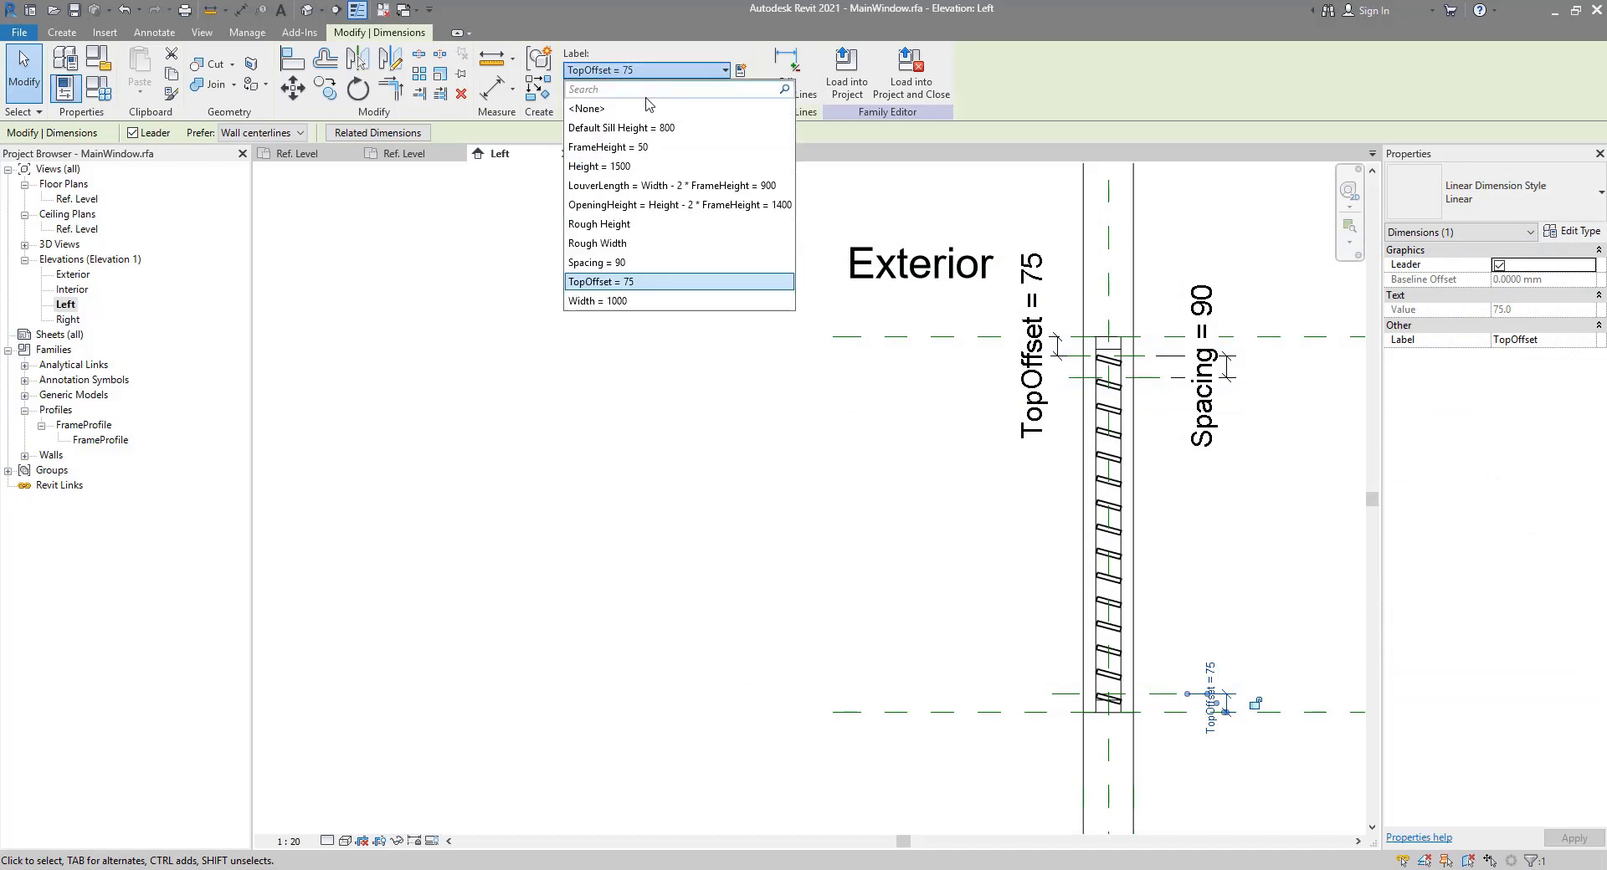
{"action": "left_click", "coordinate": [642, 109]}
{"action": "left_click", "coordinate": [740, 70]}
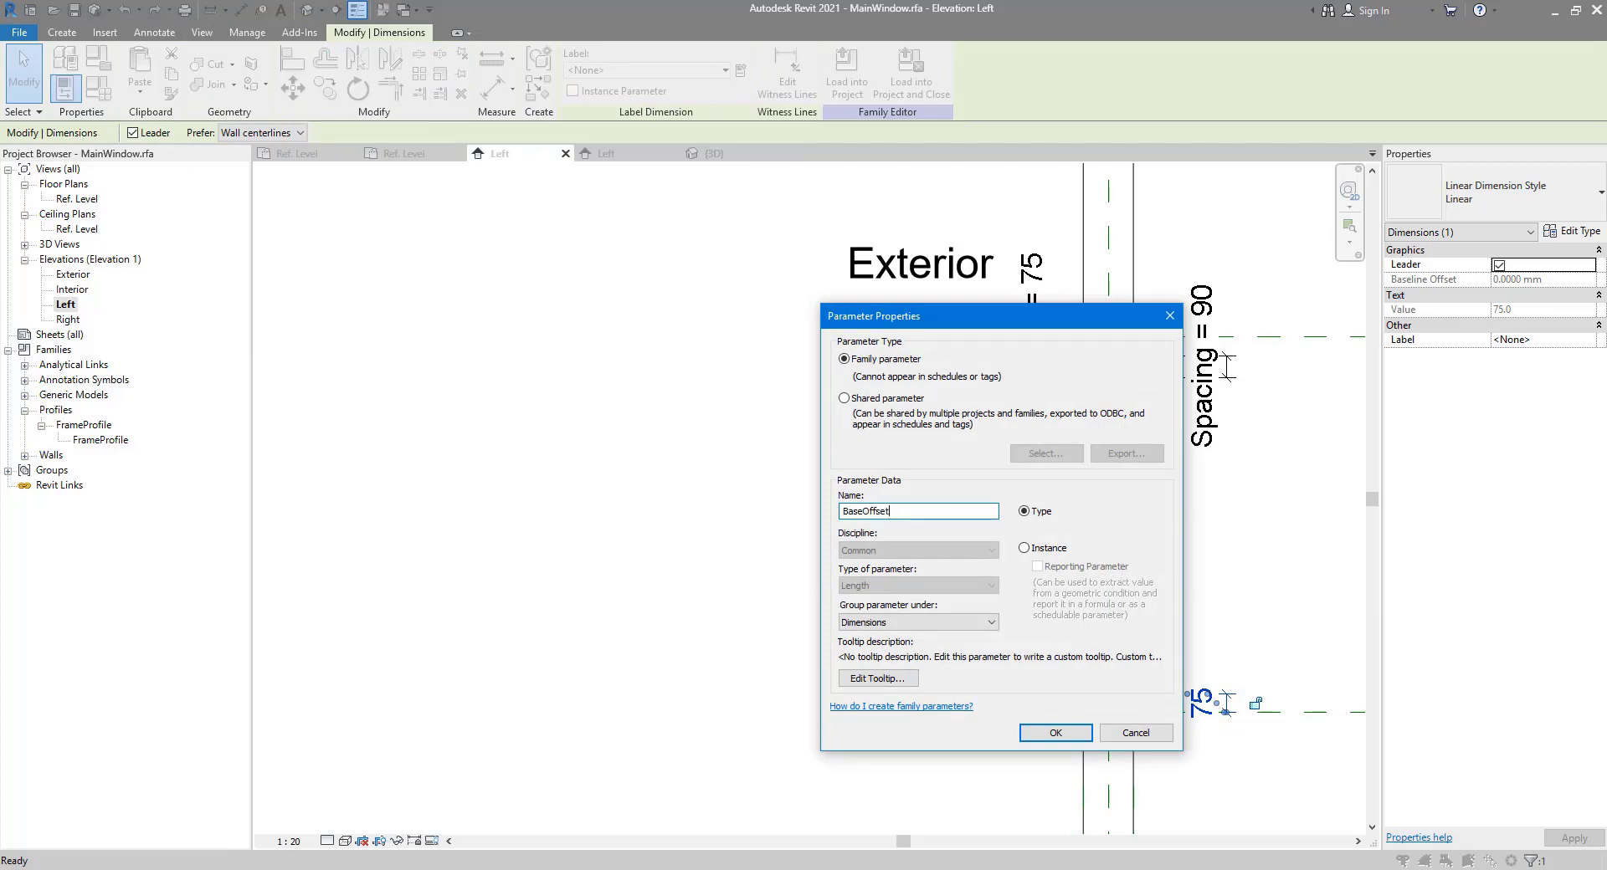
{"action": "type", "text": "BaseOffset"}
{"action": "key", "text": "Return"}
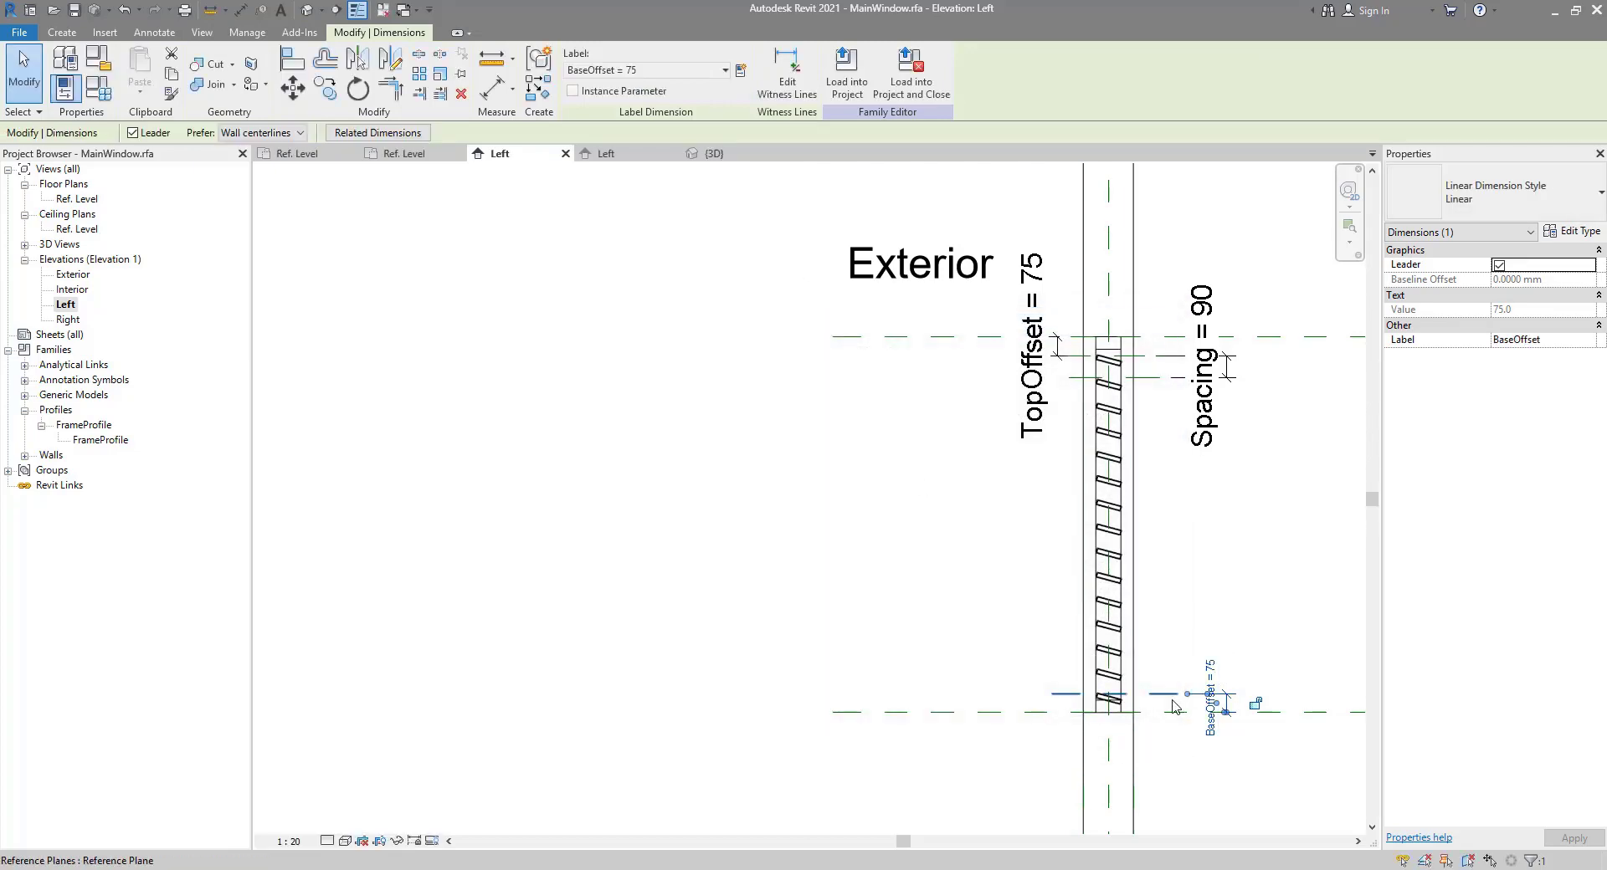
Step: Set the BaseOffset formula to TopOffset * 2 in the family types and check the louvers in the 3D view
{"action": "left_click", "coordinate": [107, 97]}
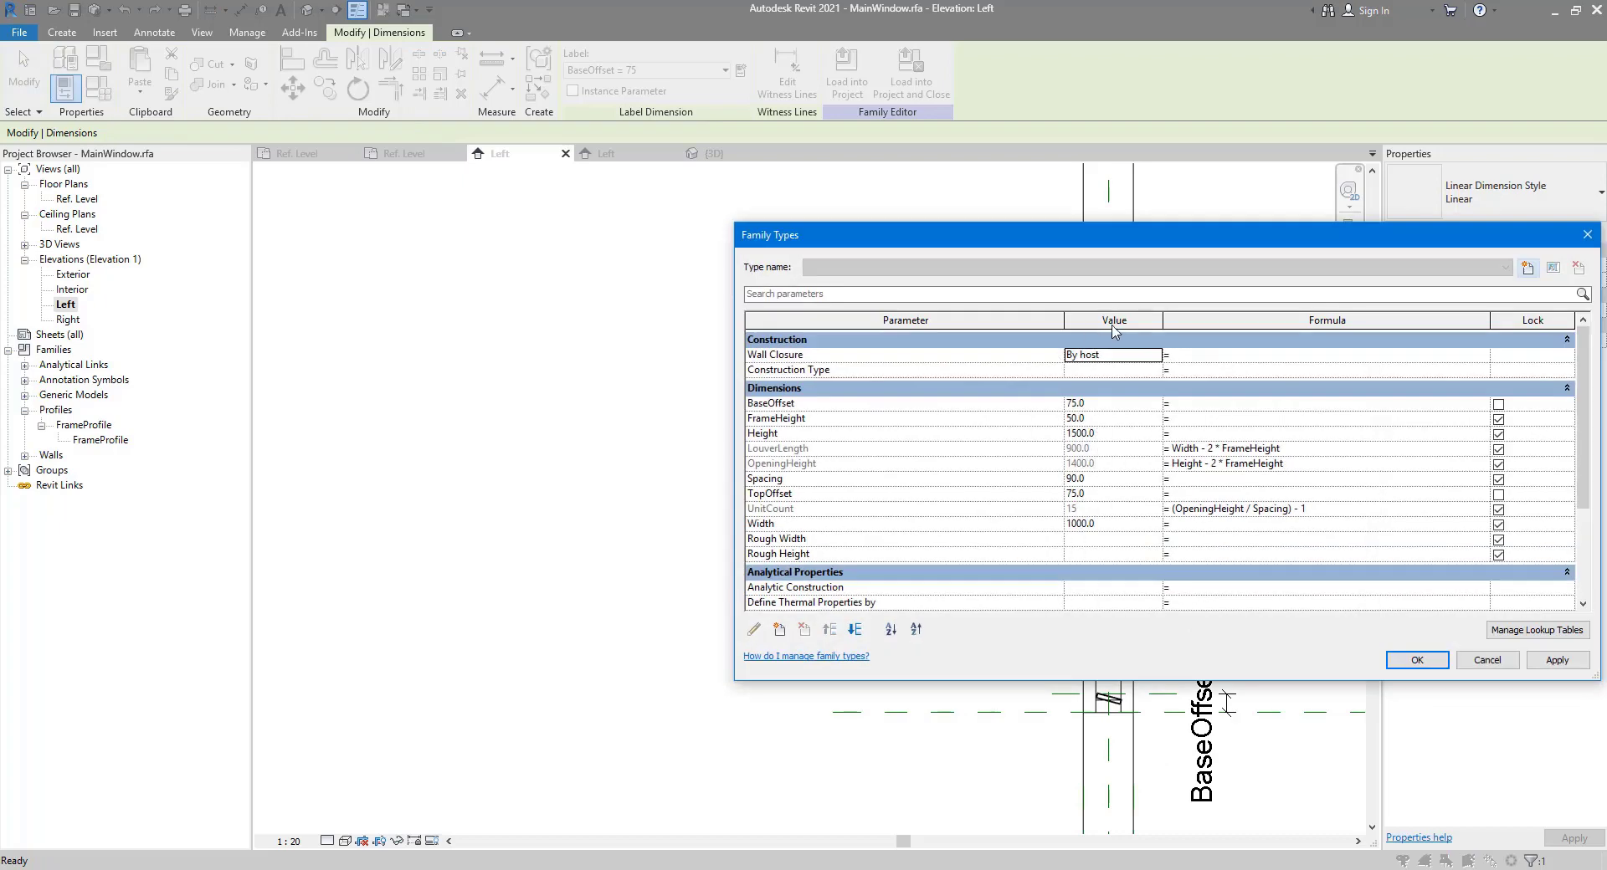
{"action": "left_click_drag", "start_coordinate": [1118, 241], "coordinate": [574, 241]}
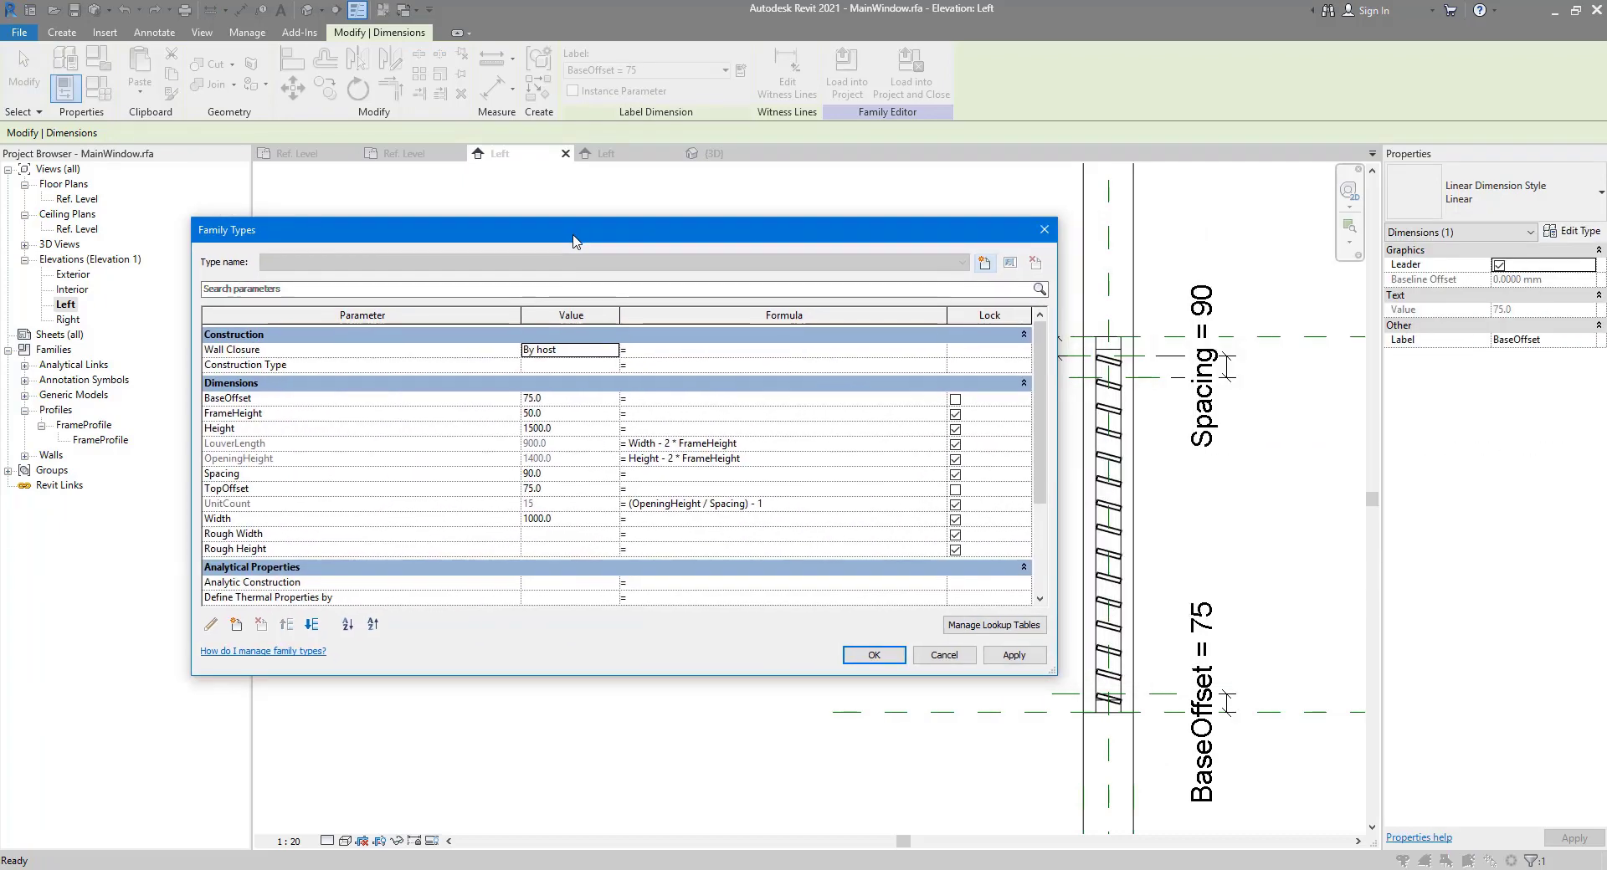
{"action": "left_click", "coordinate": [359, 492]}
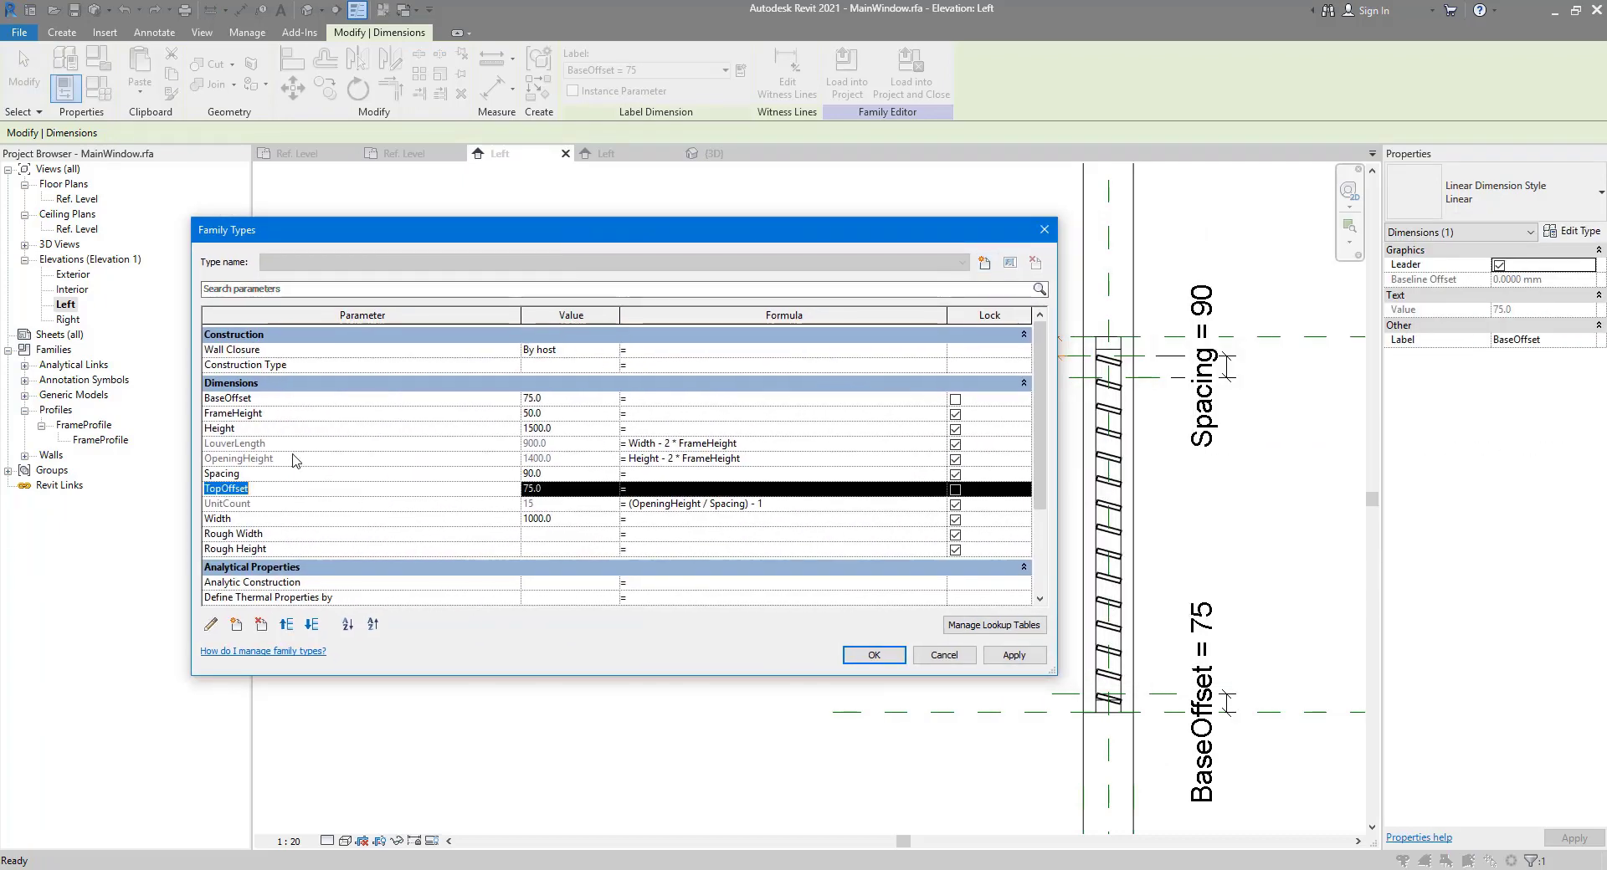
{"action": "left_click", "coordinate": [699, 399]}
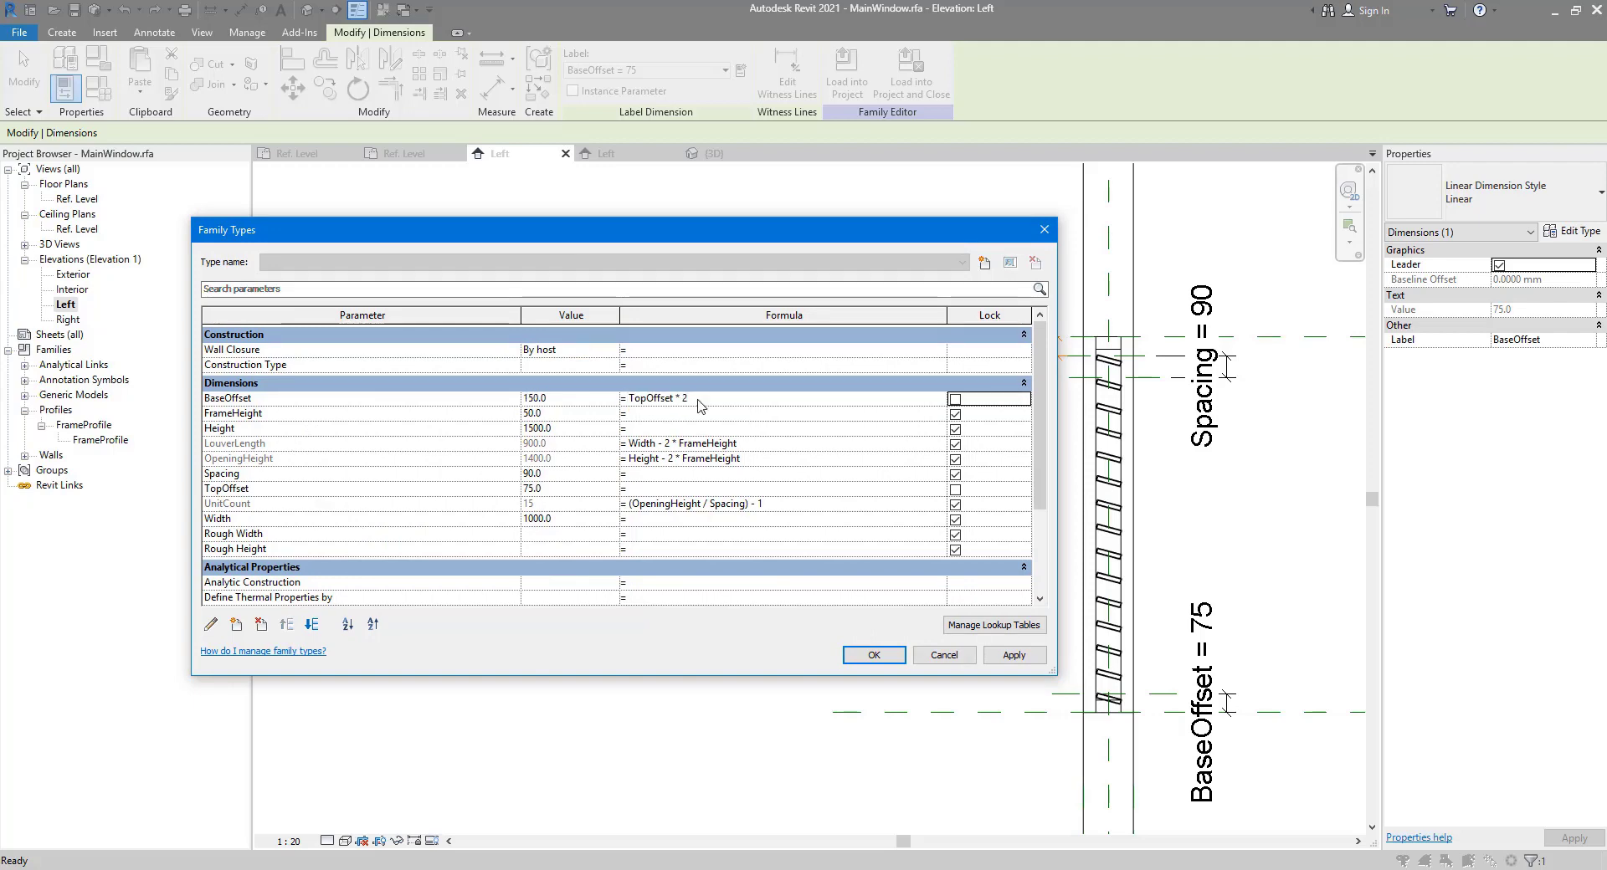
{"action": "key", "text": "Return"}
{"action": "key", "text": "Escape"}
{"action": "middle_click_drag", "start_coordinate": [1050, 640], "coordinate": [895, 642]}
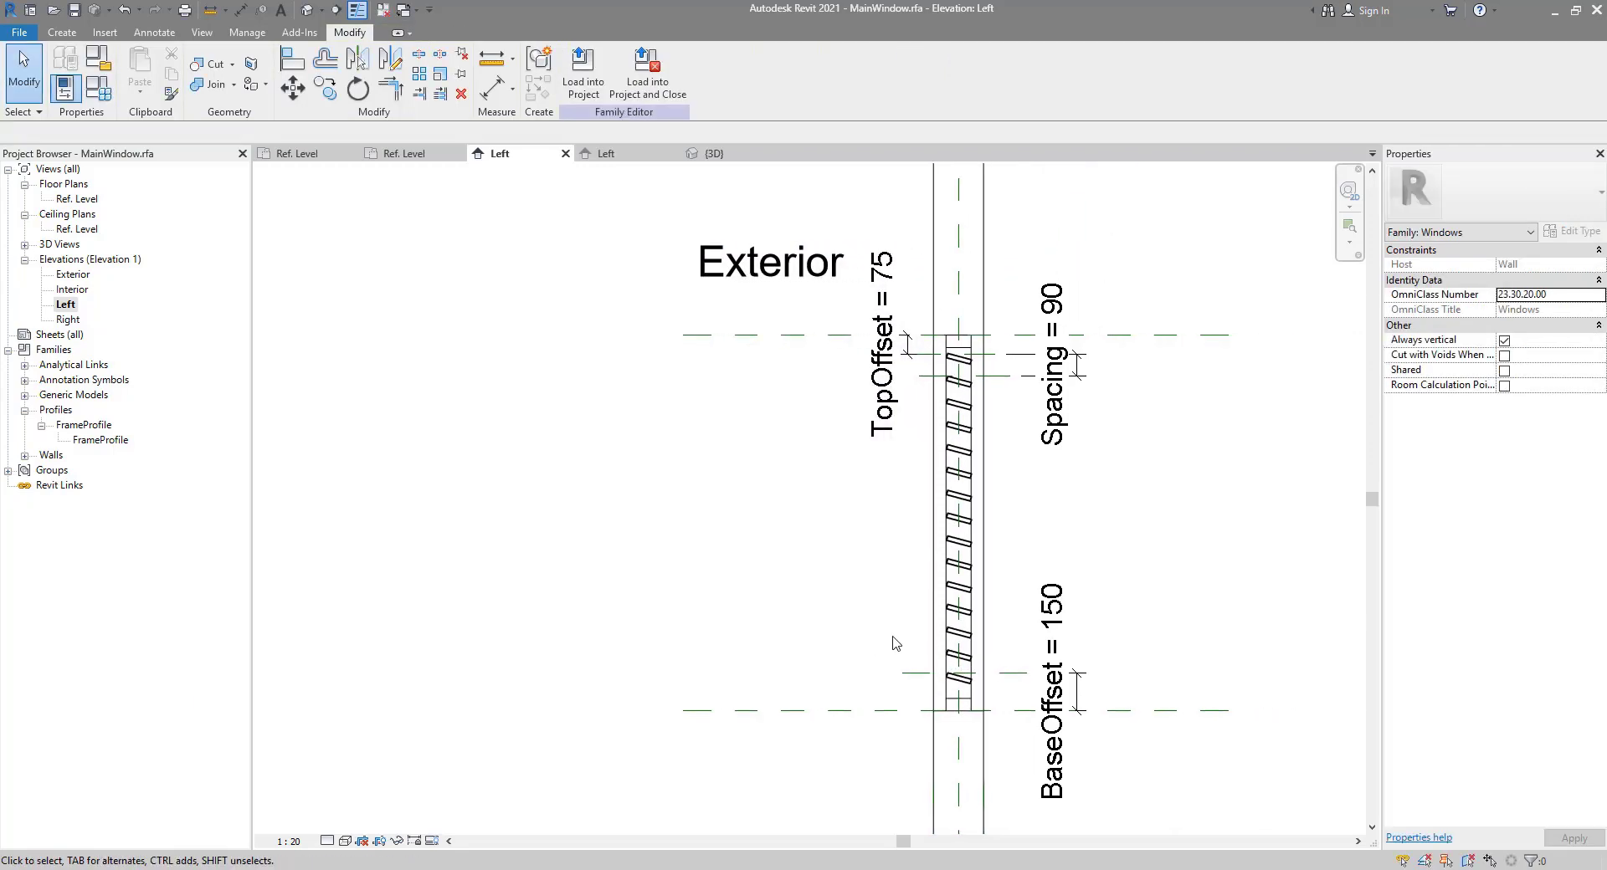
{"action": "left_click", "coordinate": [305, 11]}
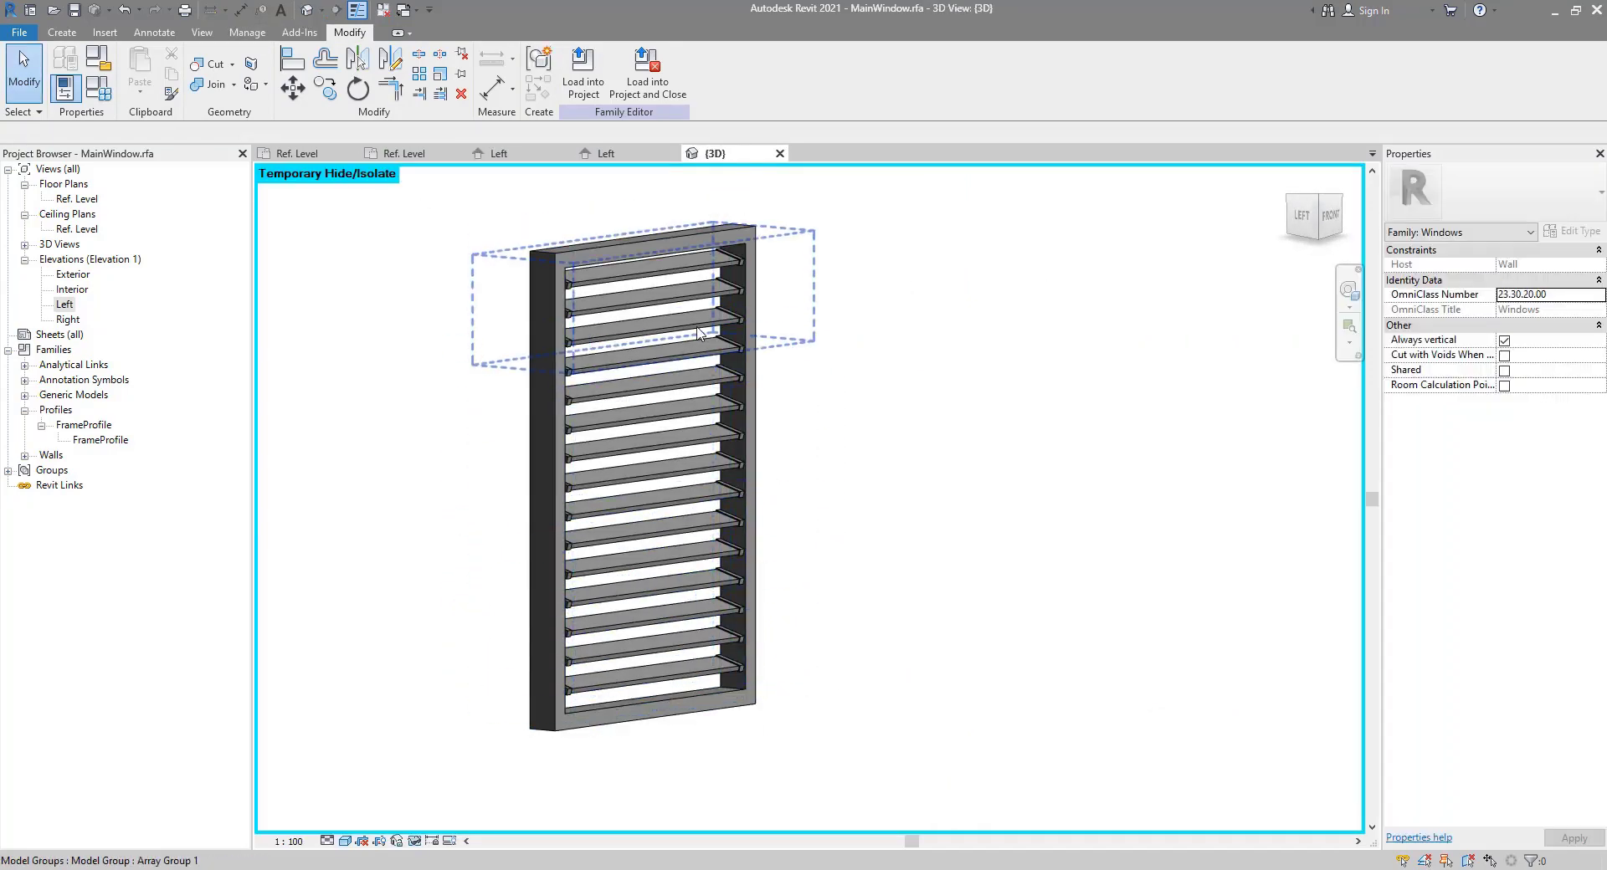
{"action": "middle_click_drag", "start_coordinate": [1001, 585], "coordinate": [903, 702], "text": "shift"}
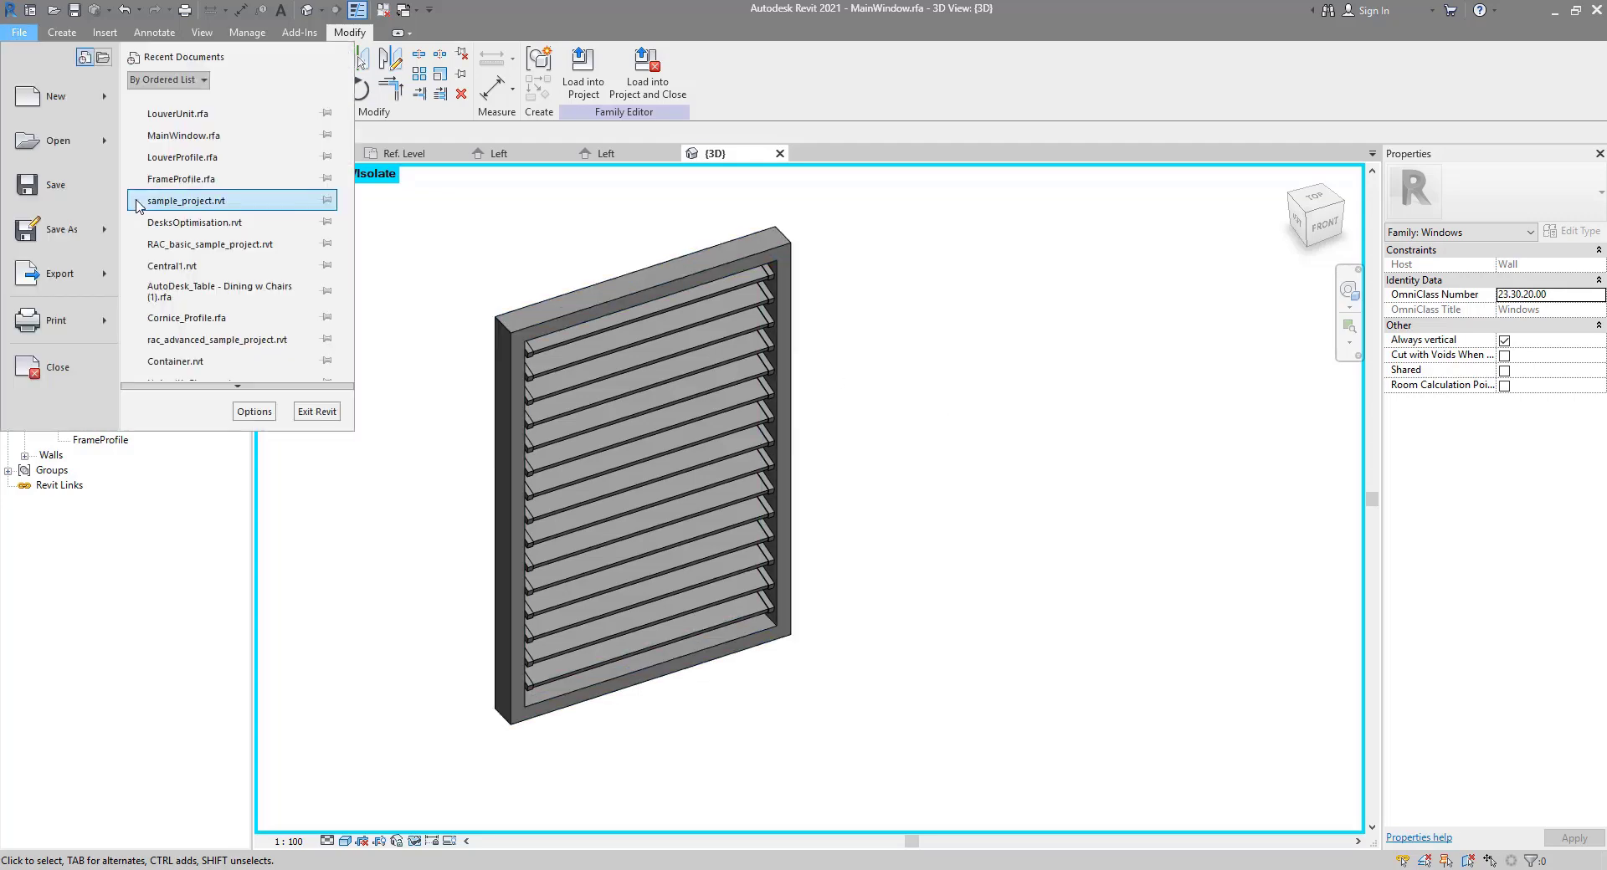
Step: Create a new project from the Construction Template
{"action": "left_click", "coordinate": [58, 101]}
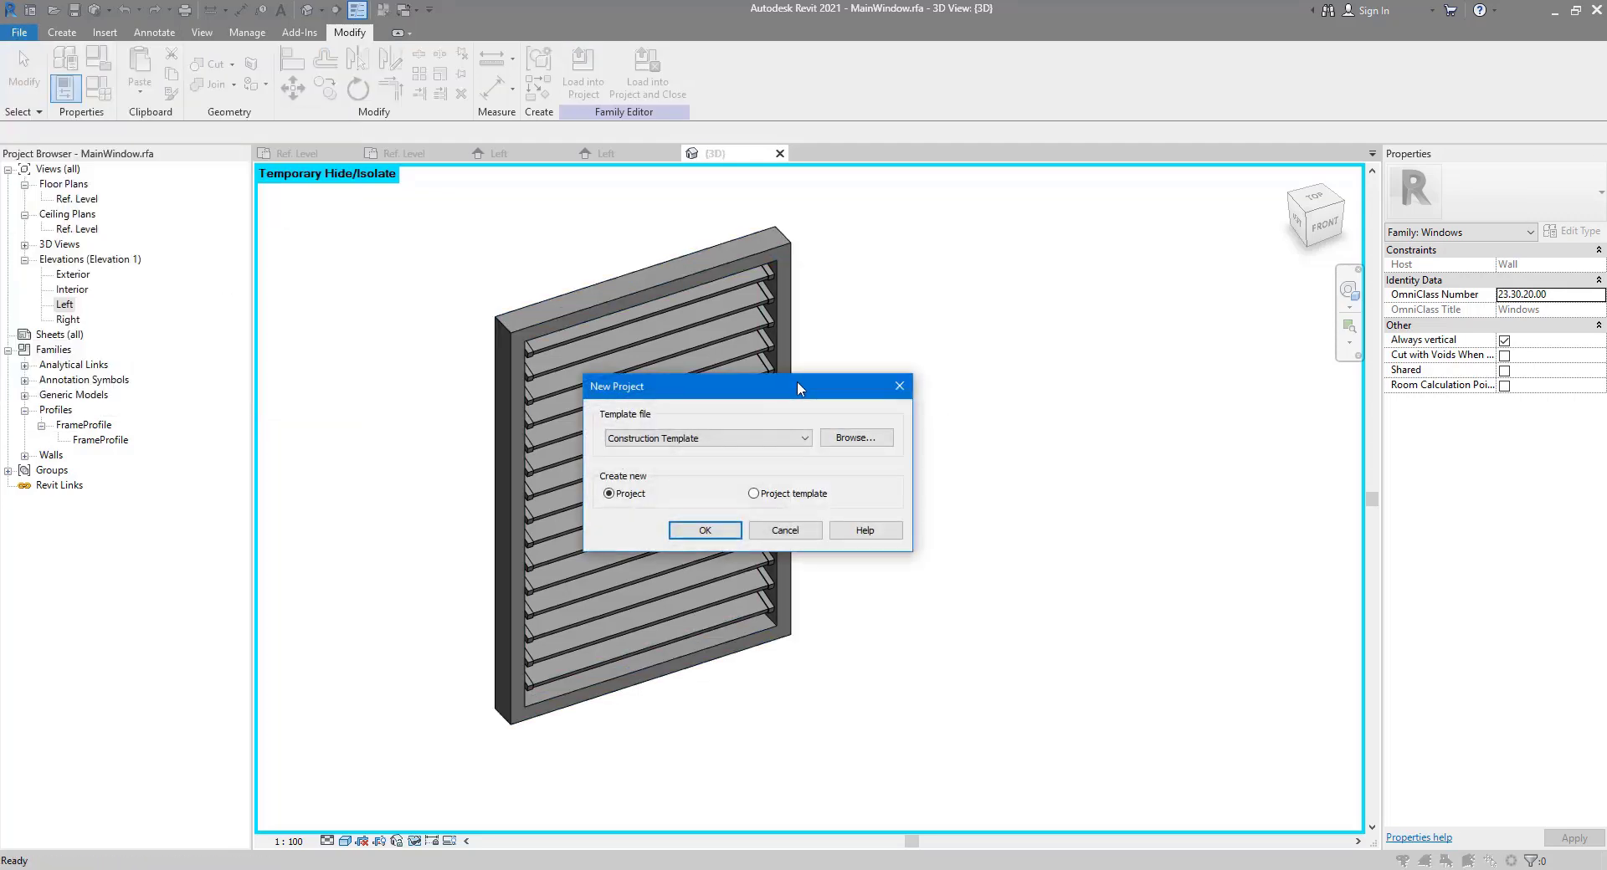
{"action": "left_click_drag", "start_coordinate": [874, 389], "coordinate": [1061, 326]}
{"action": "left_click", "coordinate": [1019, 387]}
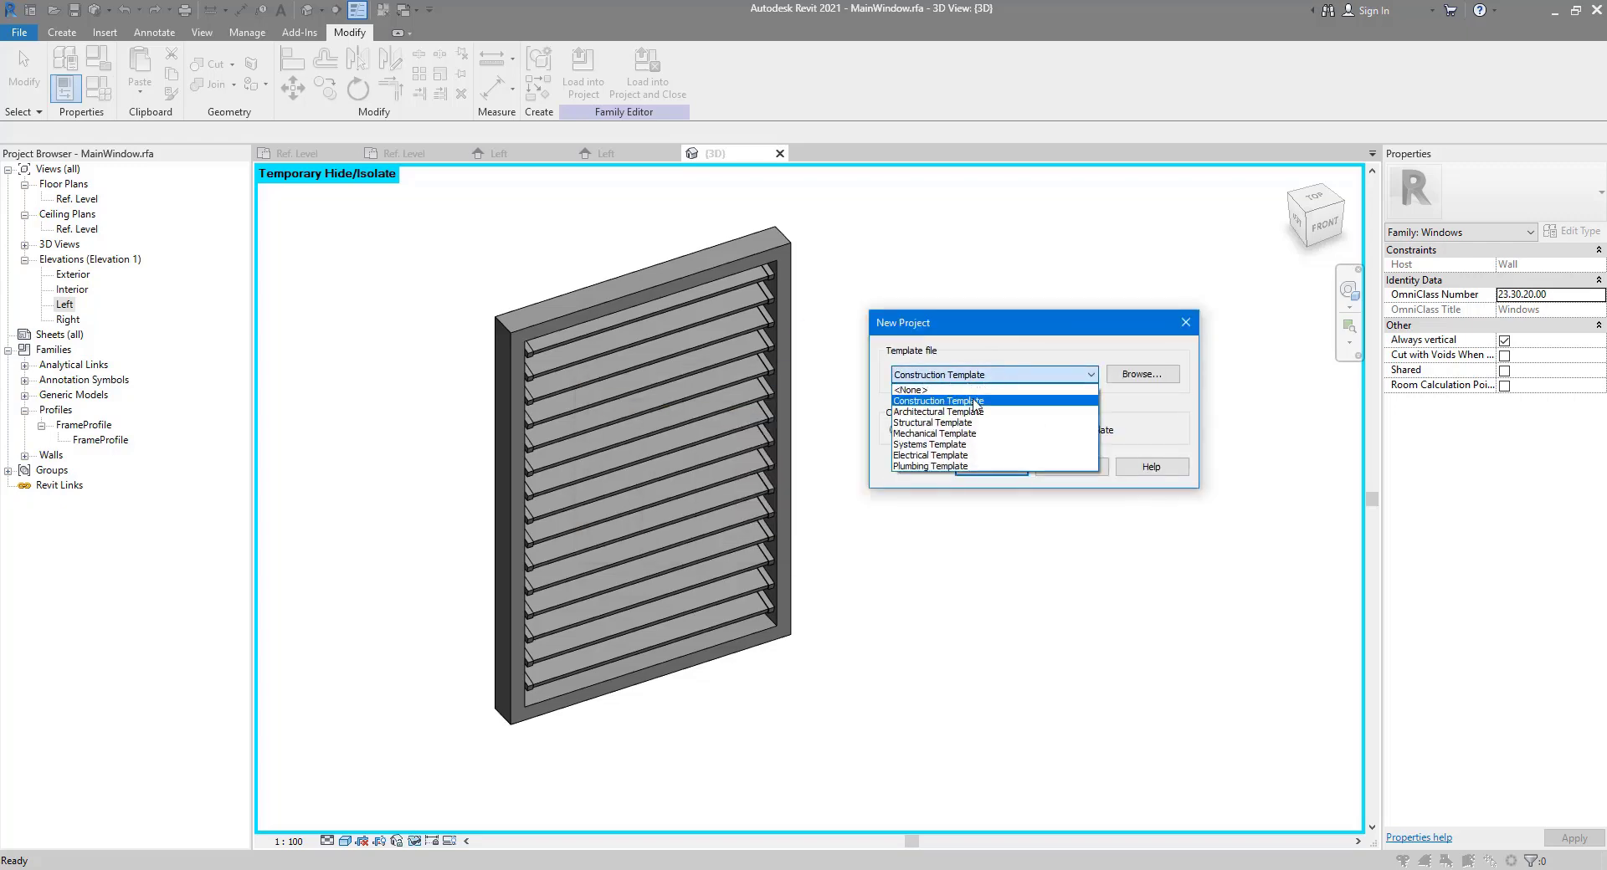
{"action": "left_click", "coordinate": [977, 403]}
{"action": "left_click", "coordinate": [990, 467]}
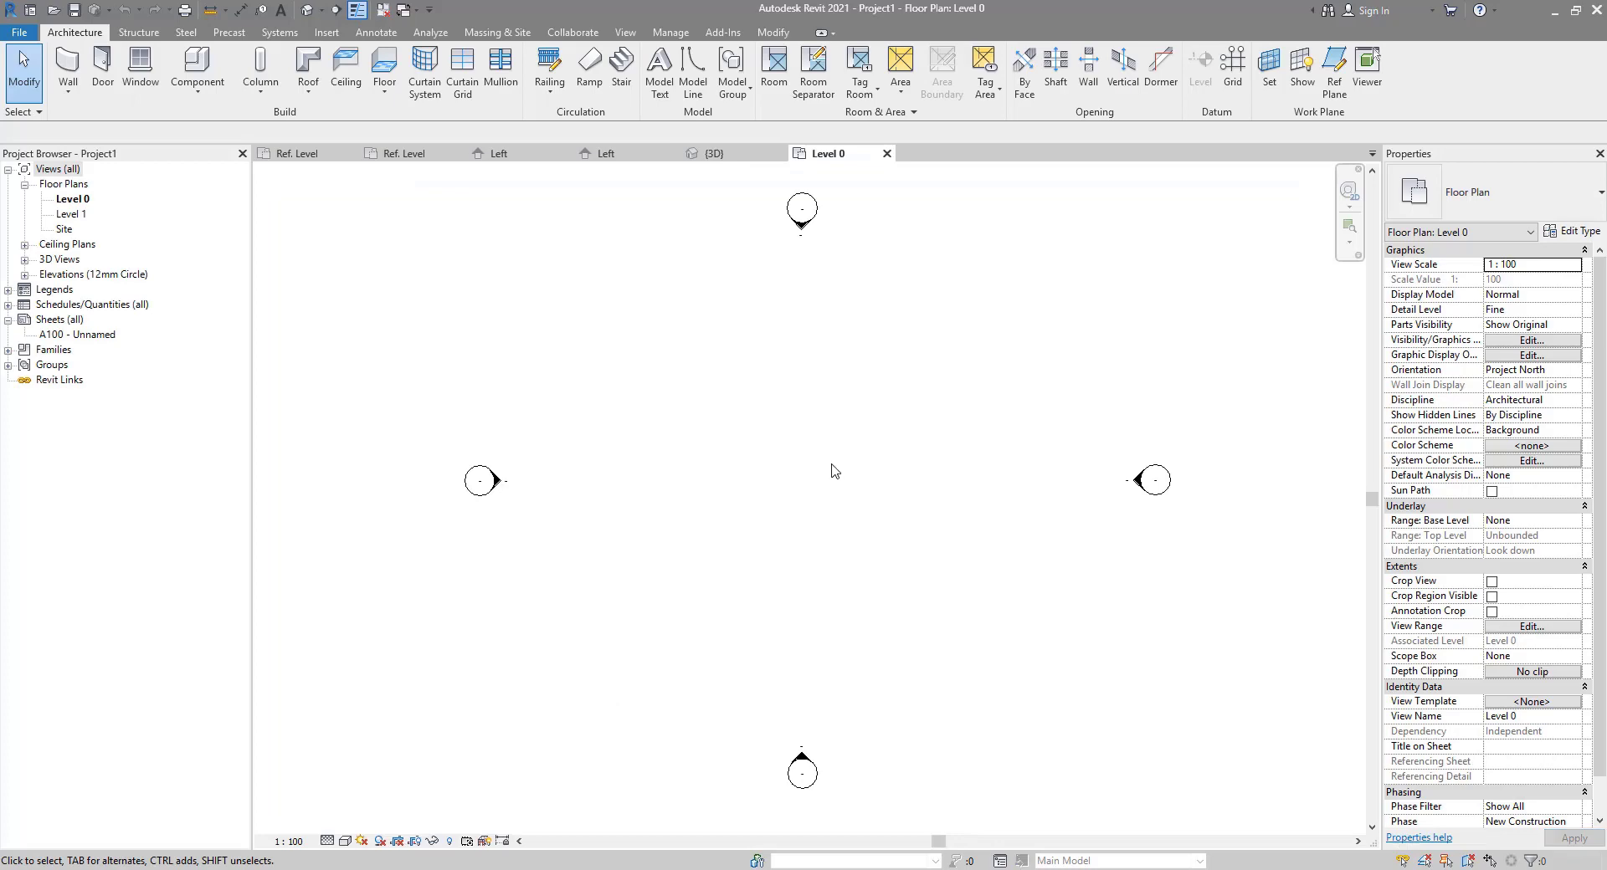
Step: Draw a short straight horizontal wall between the elevation markers on the Level 0 floor plan
{"action": "left_click", "coordinate": [68, 69]}
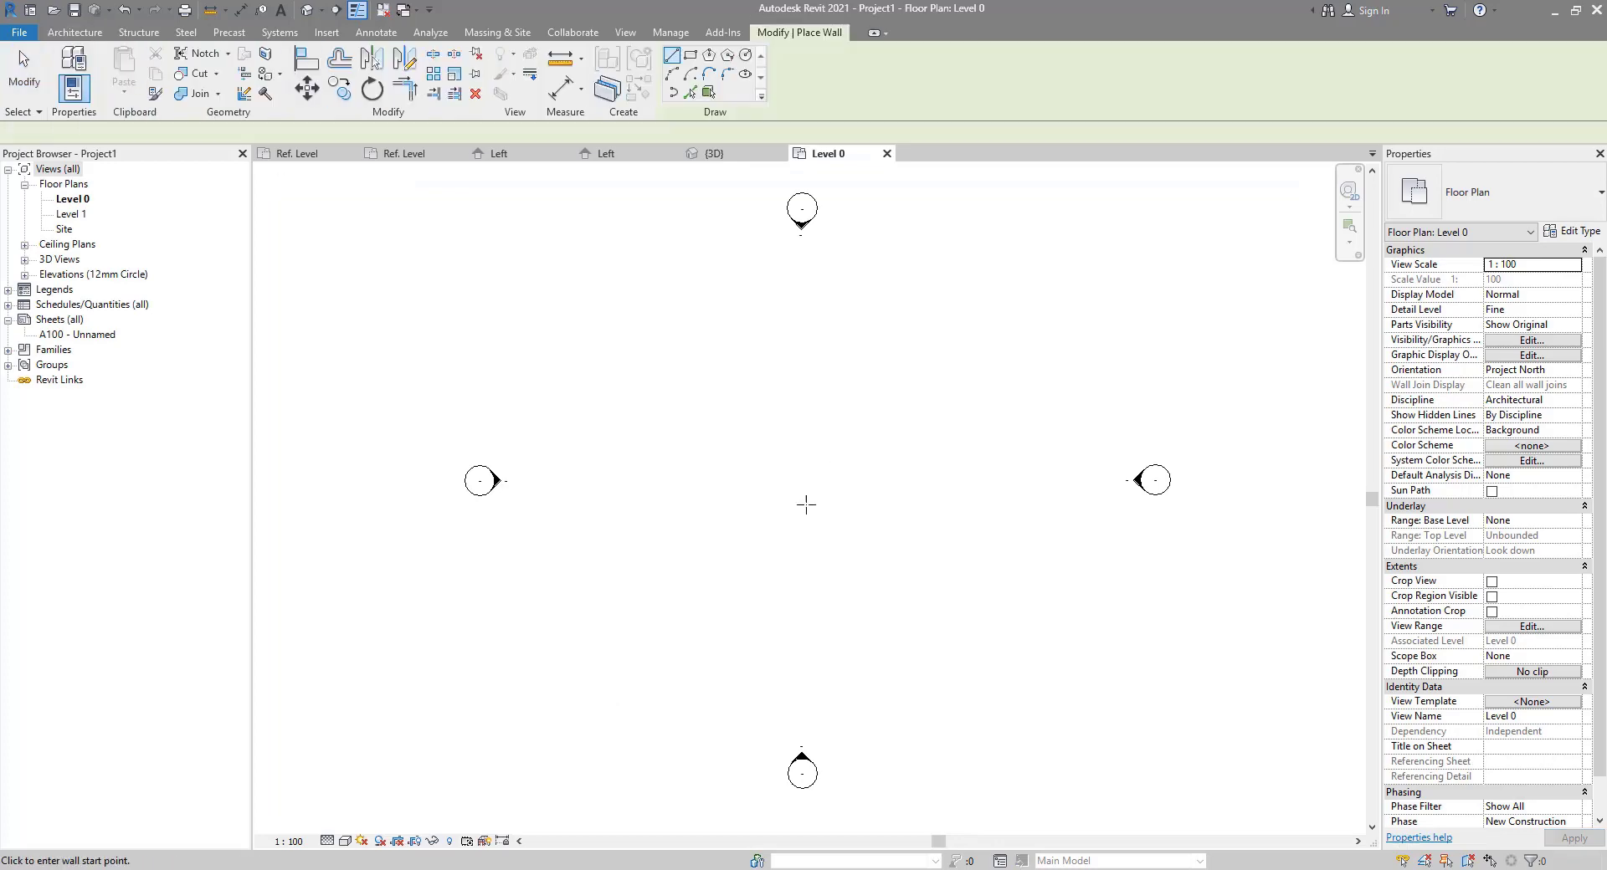
{"action": "left_click", "coordinate": [784, 498]}
{"action": "left_click", "coordinate": [902, 497]}
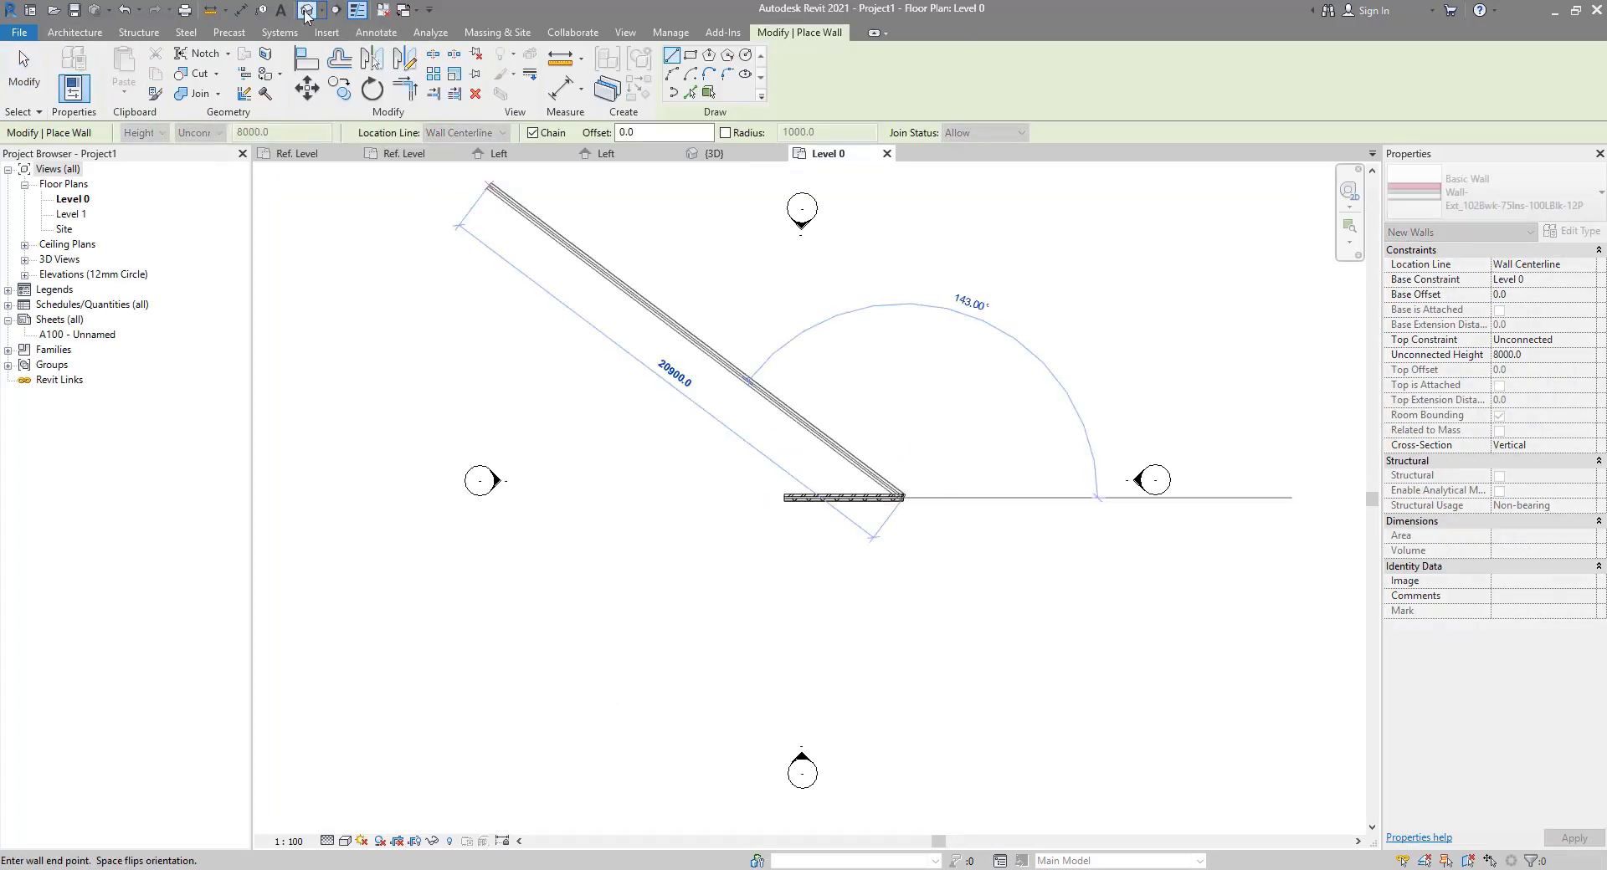
Step: Load the MainWindow family into Project1 and place one window at the middle of the wall
{"action": "left_click", "coordinate": [711, 153]}
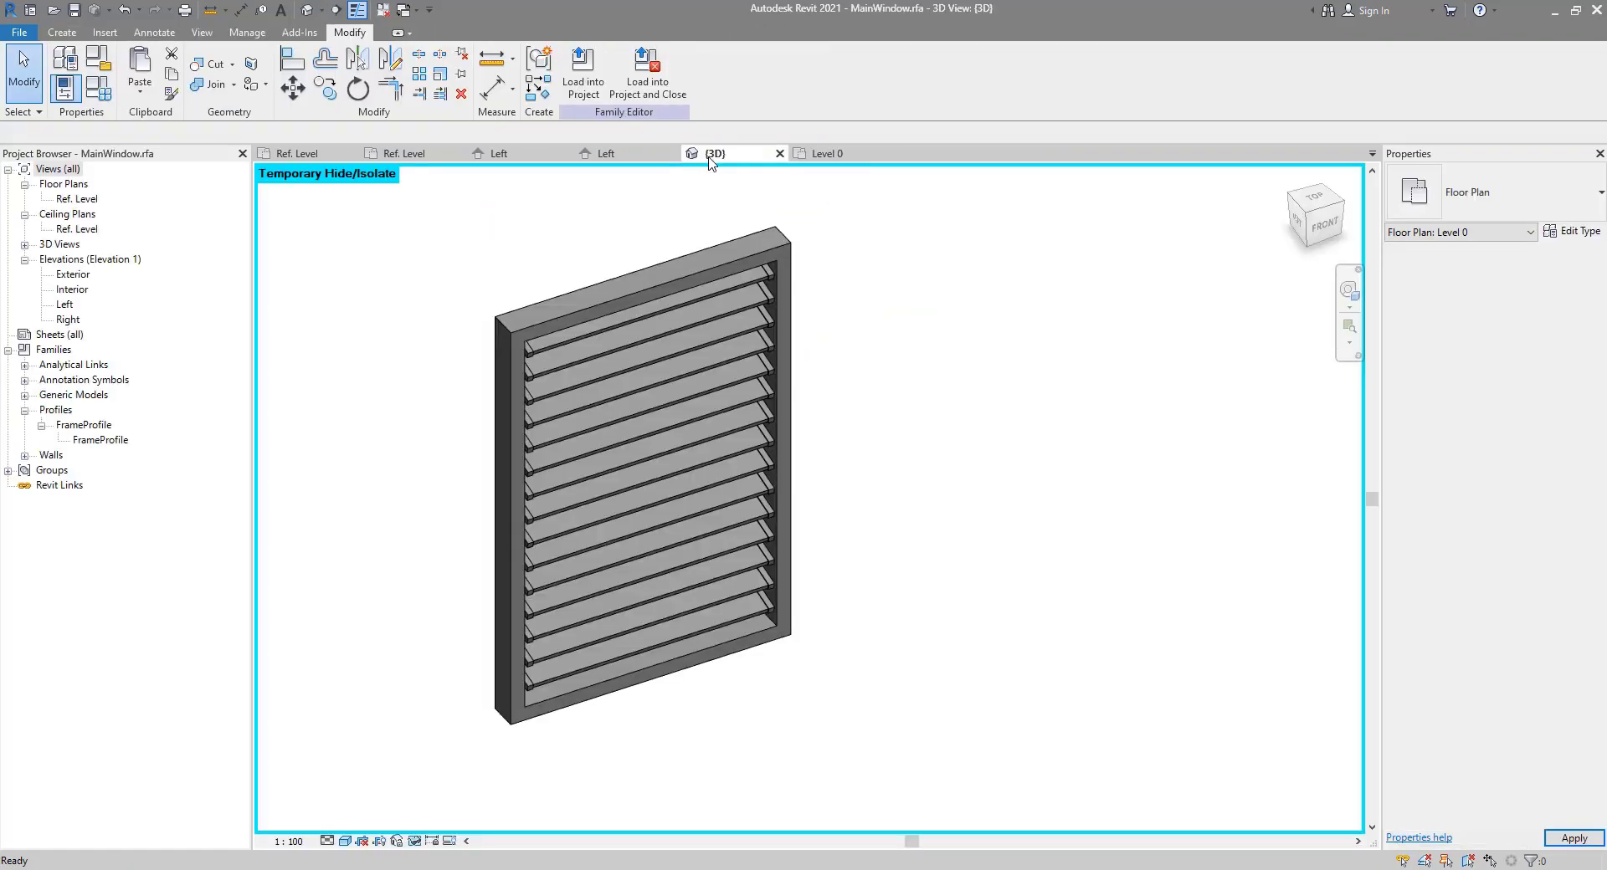
{"action": "left_click", "coordinate": [583, 68]}
{"action": "left_click", "coordinate": [804, 385]}
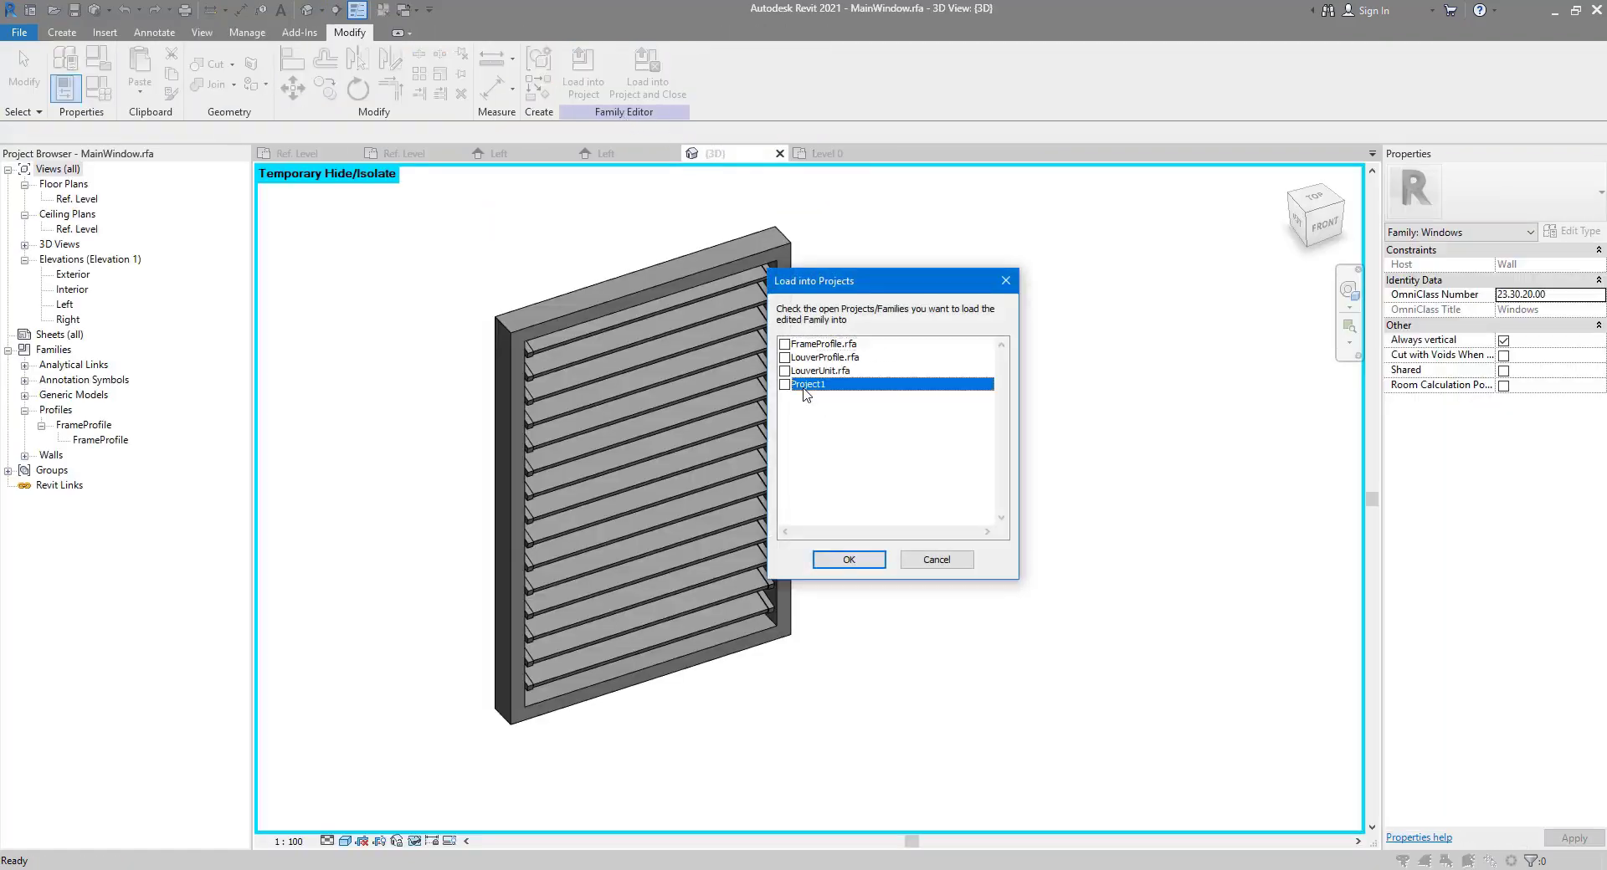
{"action": "left_click", "coordinate": [849, 559]}
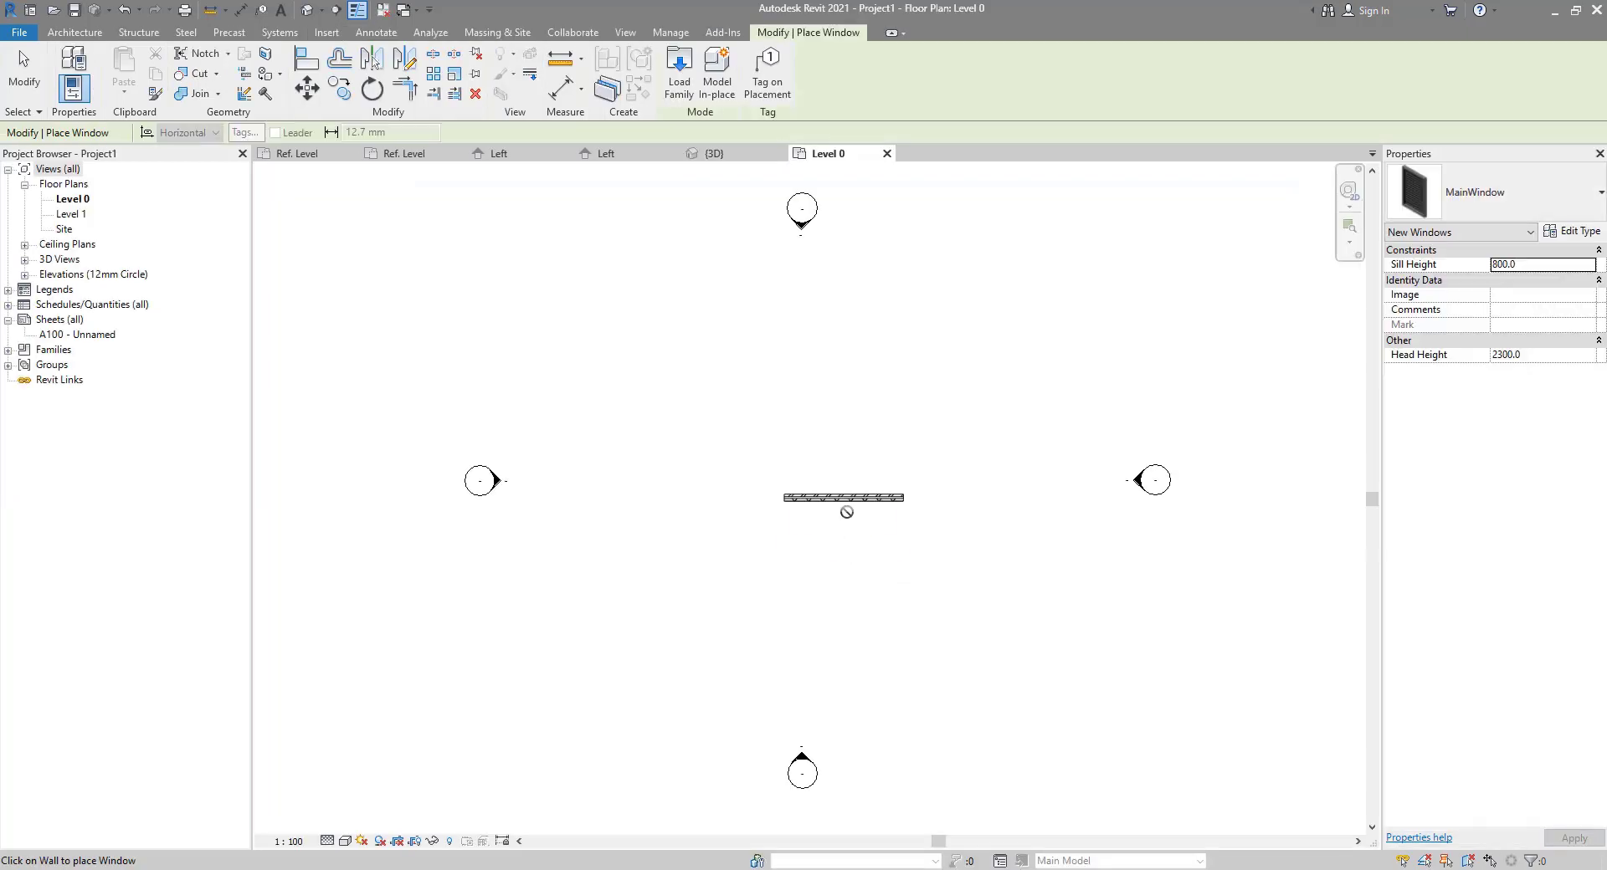
{"action": "left_click", "coordinate": [846, 499]}
{"action": "key", "text": "Escape"}
{"action": "key", "text": "Escape"}
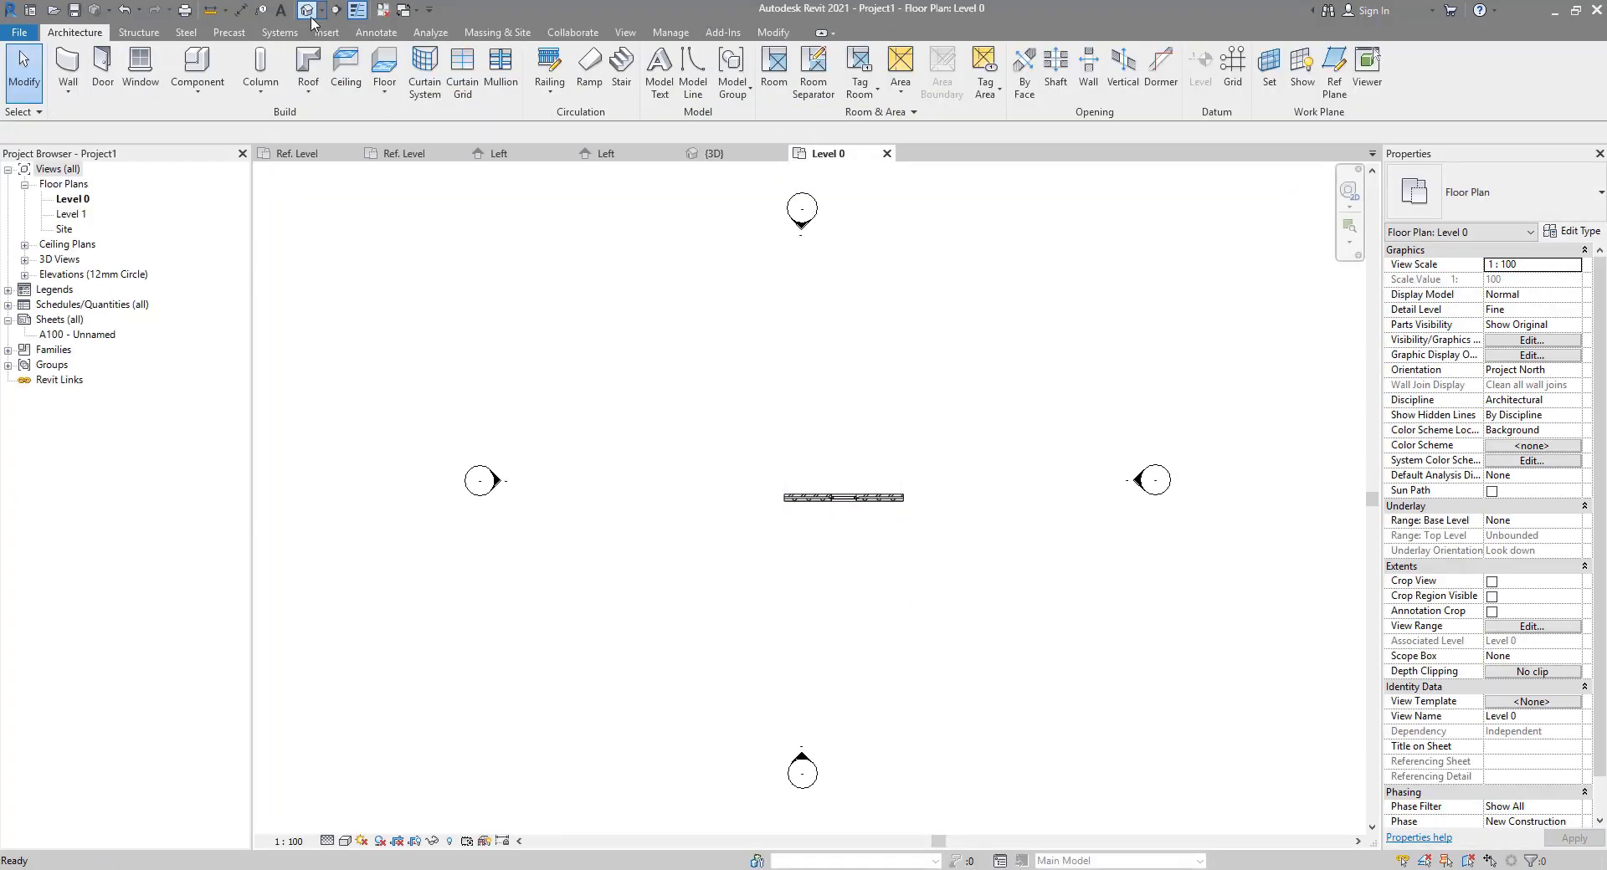
Step: In the project's 3D view, set the placed window's type parameters Height and Width to 2000 mm each
{"action": "left_click", "coordinate": [307, 10]}
{"action": "scroll", "coordinate": [779, 518], "scroll_direction": "up", "scroll_amount": 6}
{"action": "left_click", "coordinate": [770, 656]}
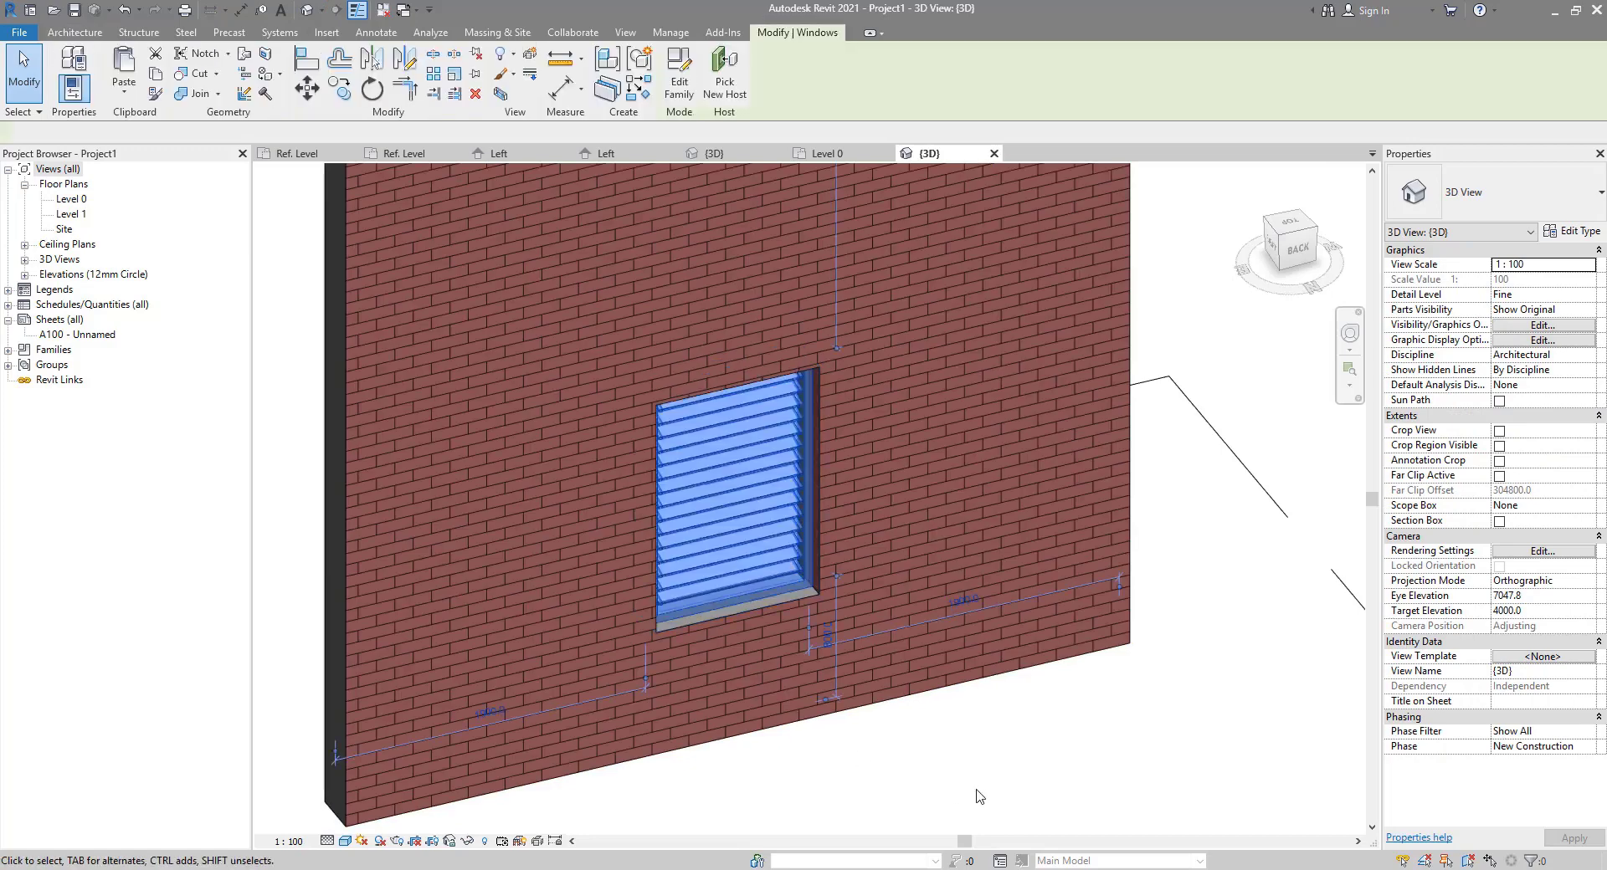
{"action": "middle_click_drag", "start_coordinate": [976, 700], "coordinate": [1085, 720], "text": "shift"}
{"action": "middle_click_drag", "start_coordinate": [1195, 534], "coordinate": [1018, 502]}
{"action": "left_click", "coordinate": [1569, 233]}
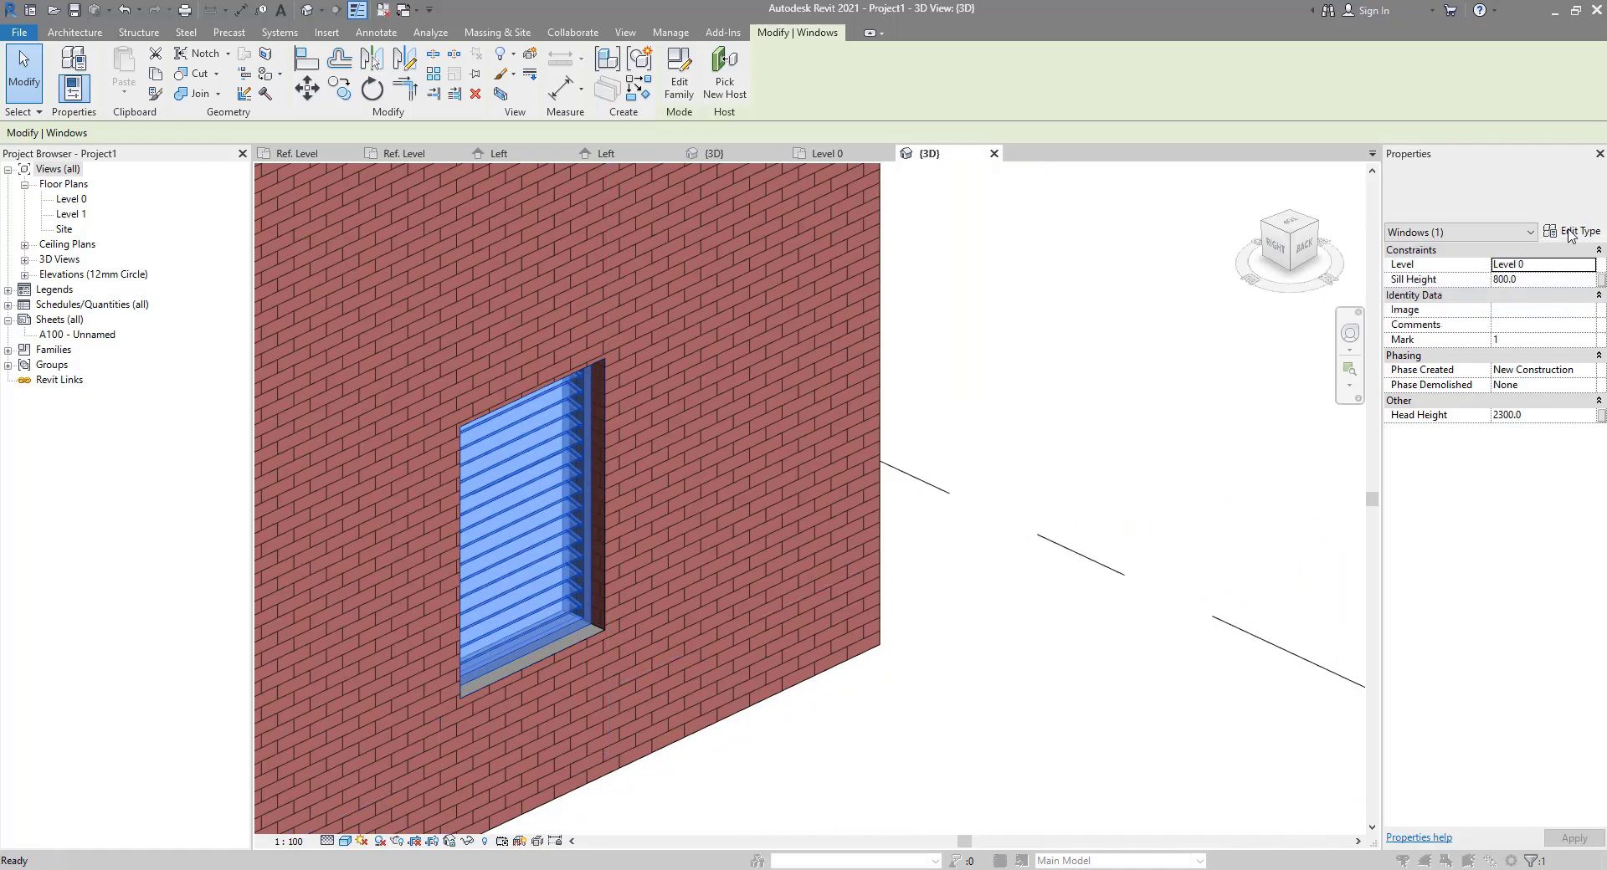
{"action": "left_click_drag", "start_coordinate": [510, 165], "coordinate": [1142, 168]}
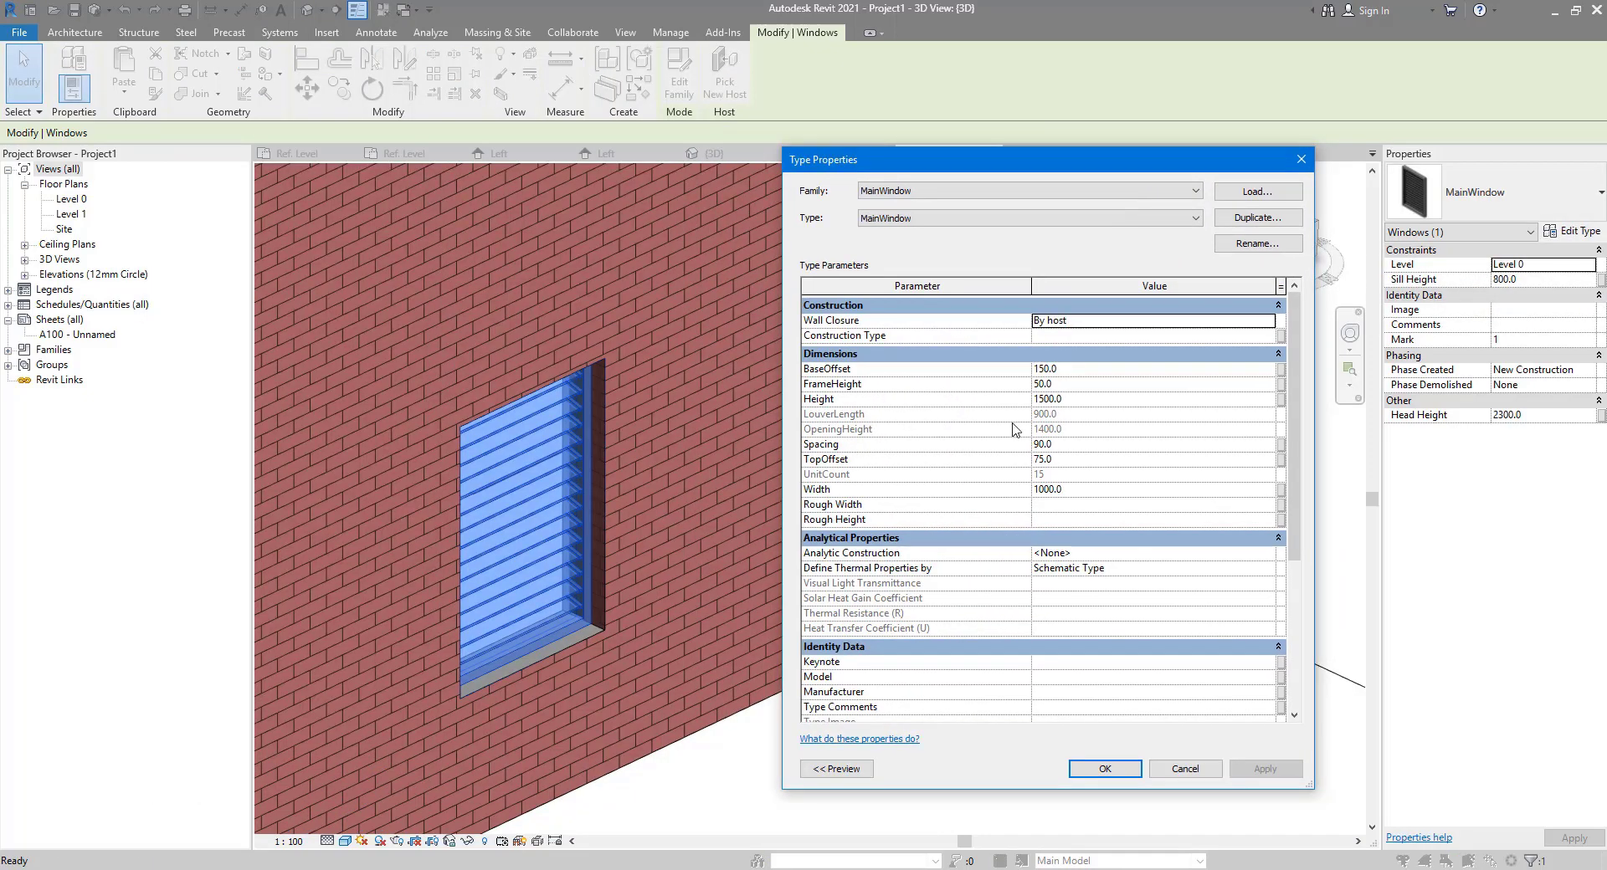
{"action": "left_click", "coordinate": [1108, 405]}
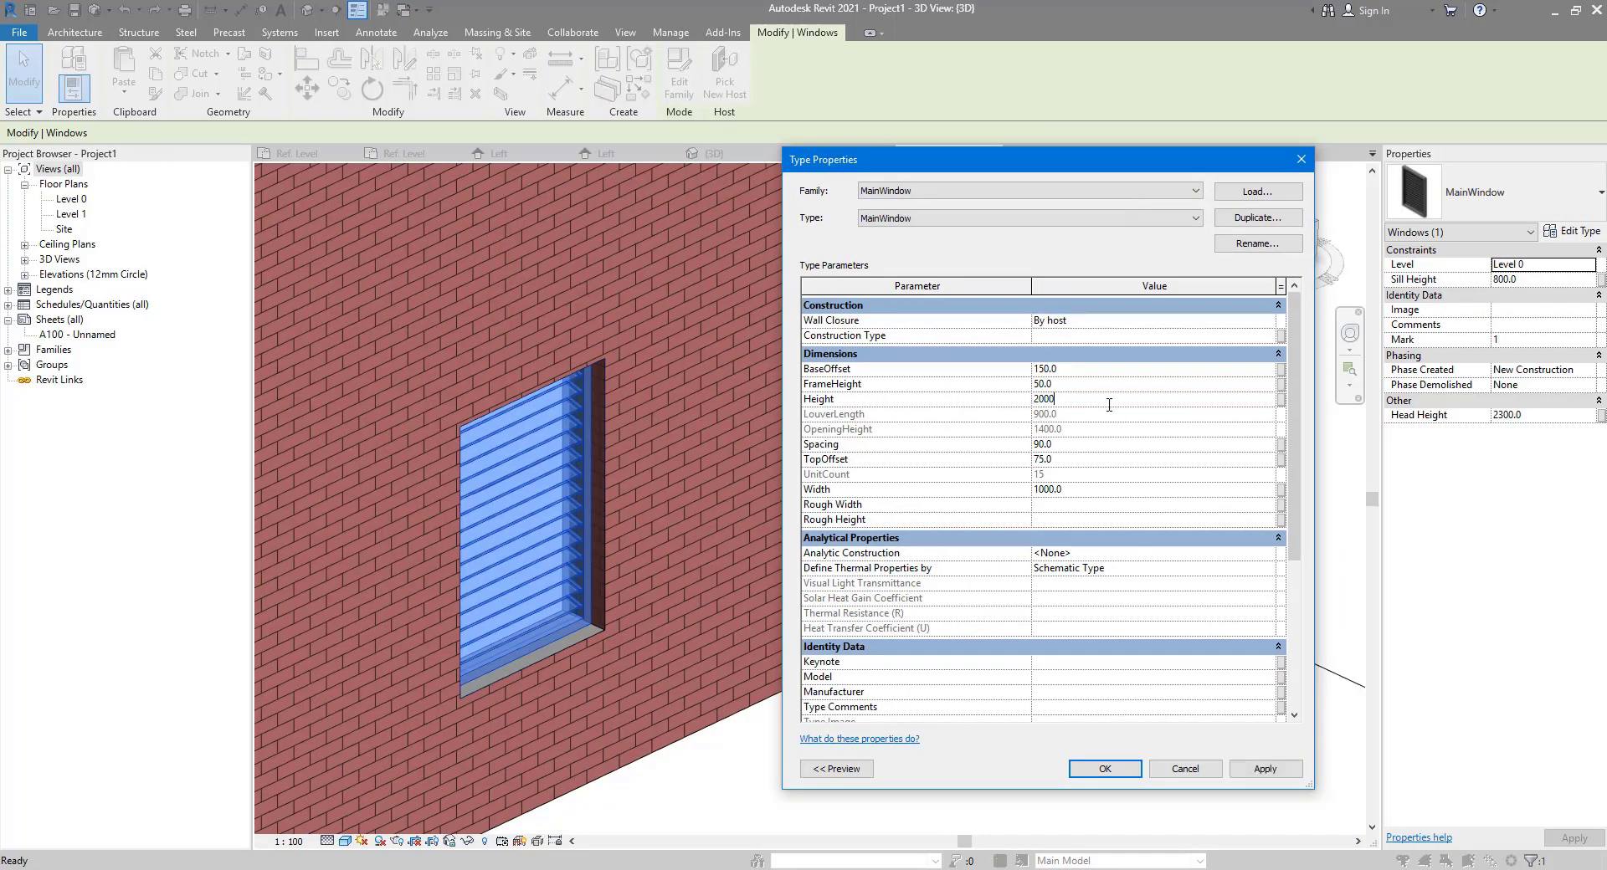
{"action": "left_click", "coordinate": [1260, 769]}
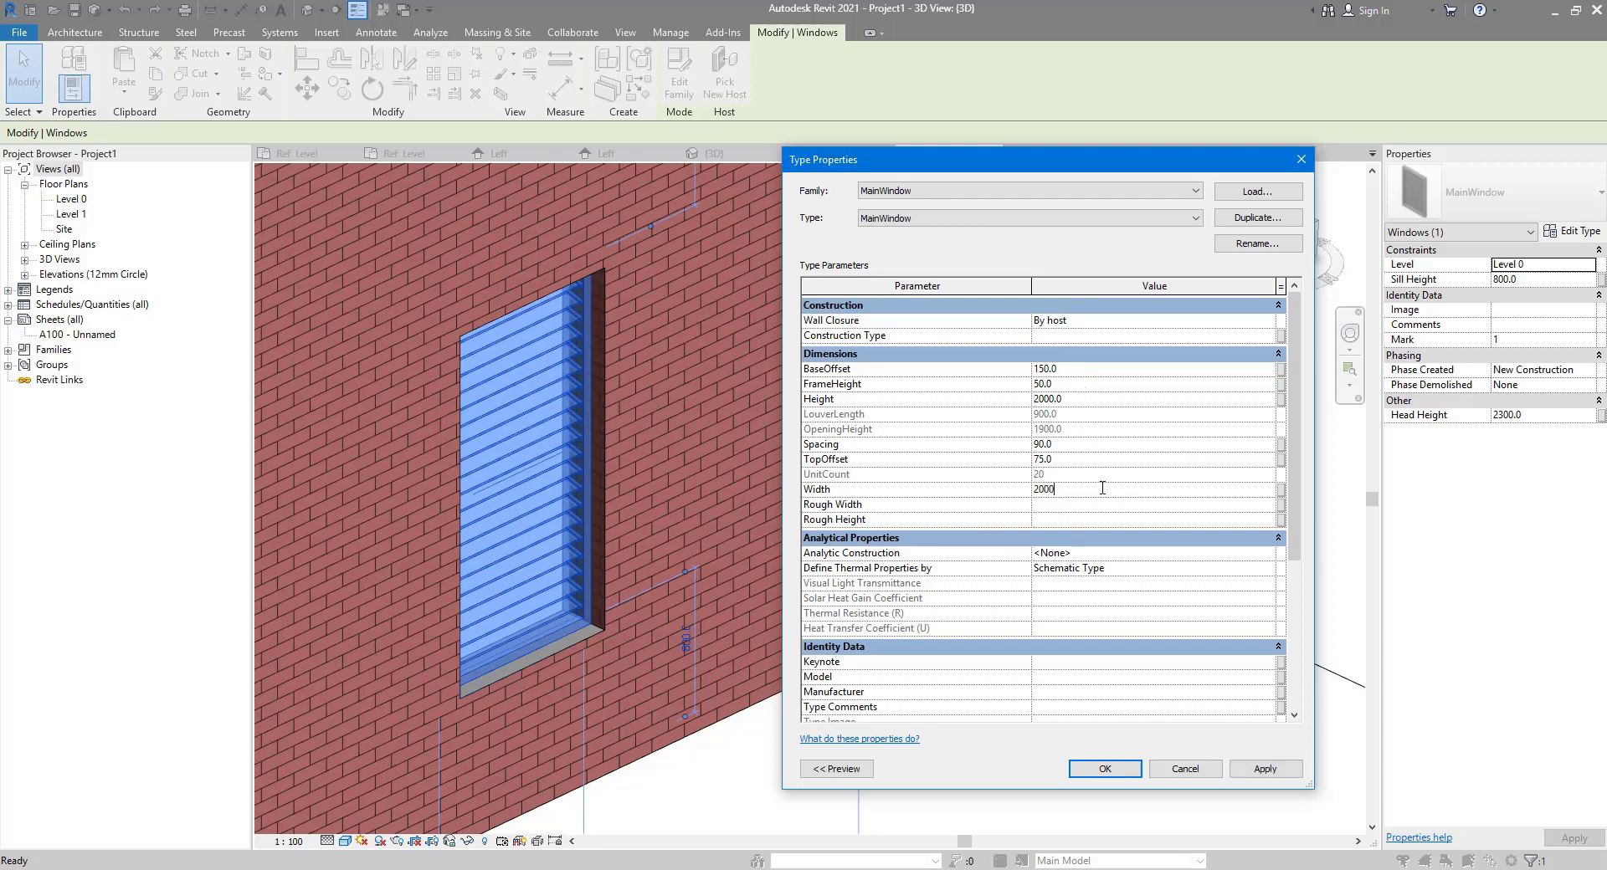
{"action": "key", "text": "Return"}
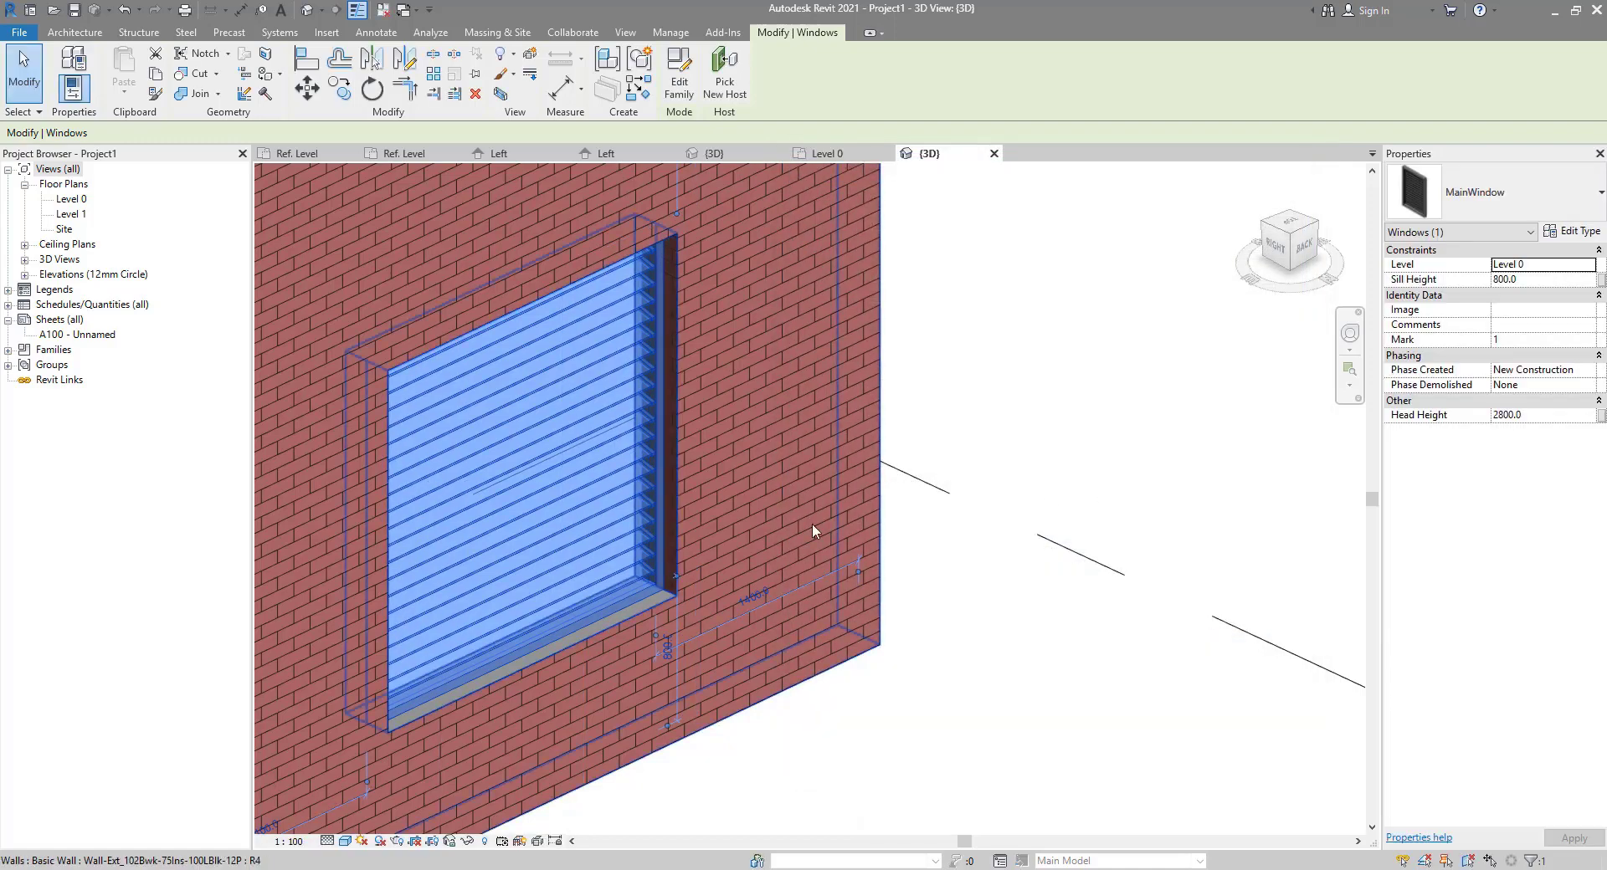
Step: Examine the resized louver window in the brick wall from several angles, near and far
{"action": "middle_click_drag", "start_coordinate": [747, 653], "coordinate": [1015, 437], "text": "shift"}
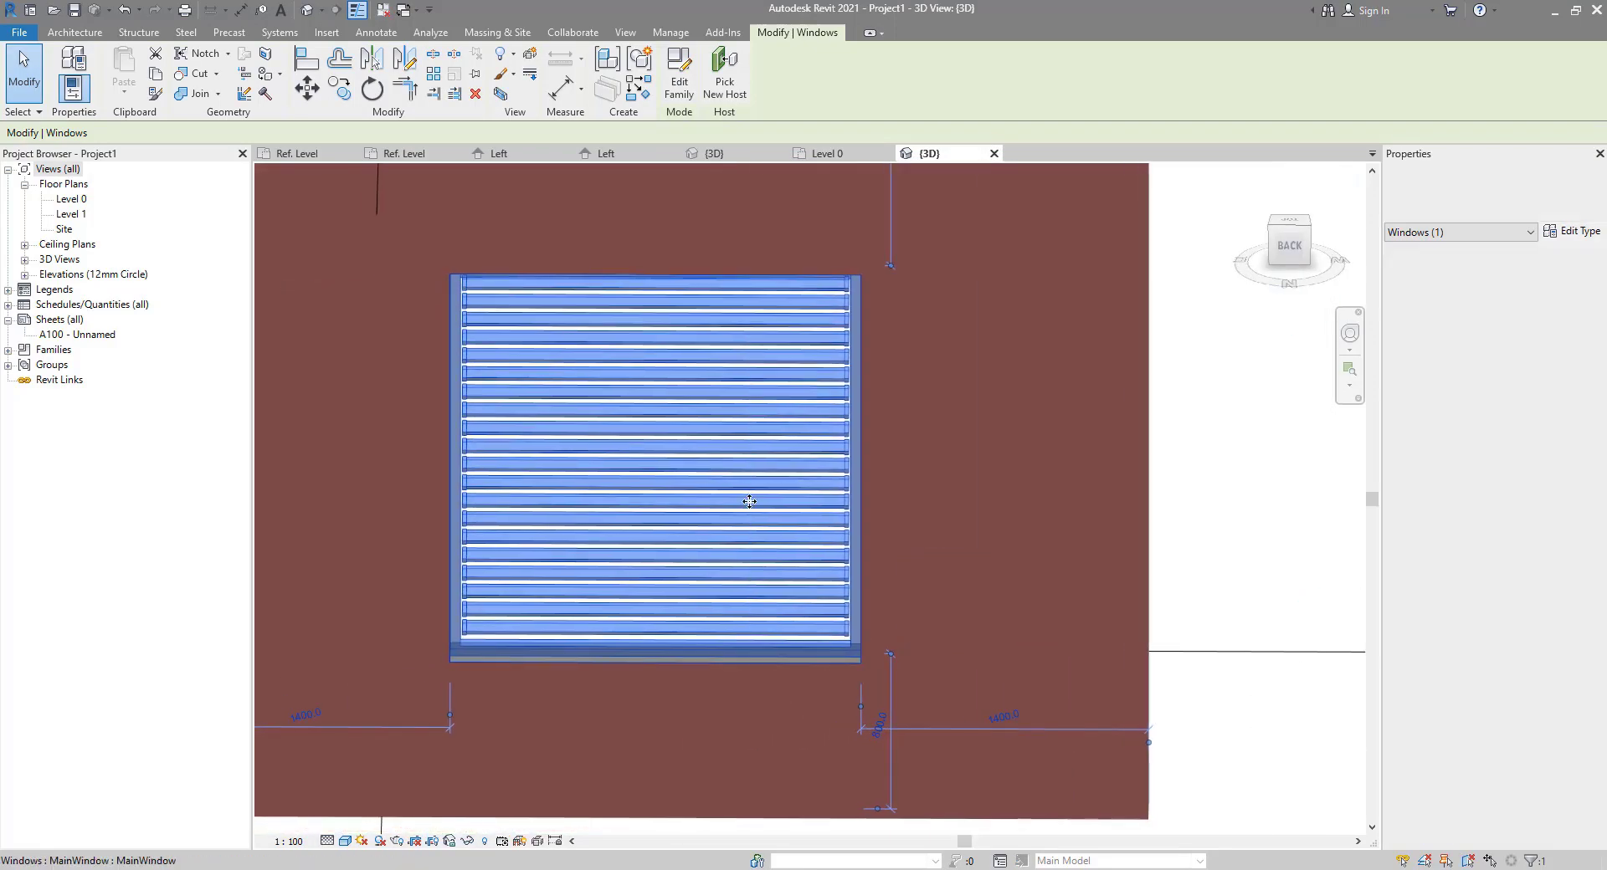
{"action": "middle_click_drag", "start_coordinate": [717, 437], "coordinate": [677, 278], "text": "shift"}
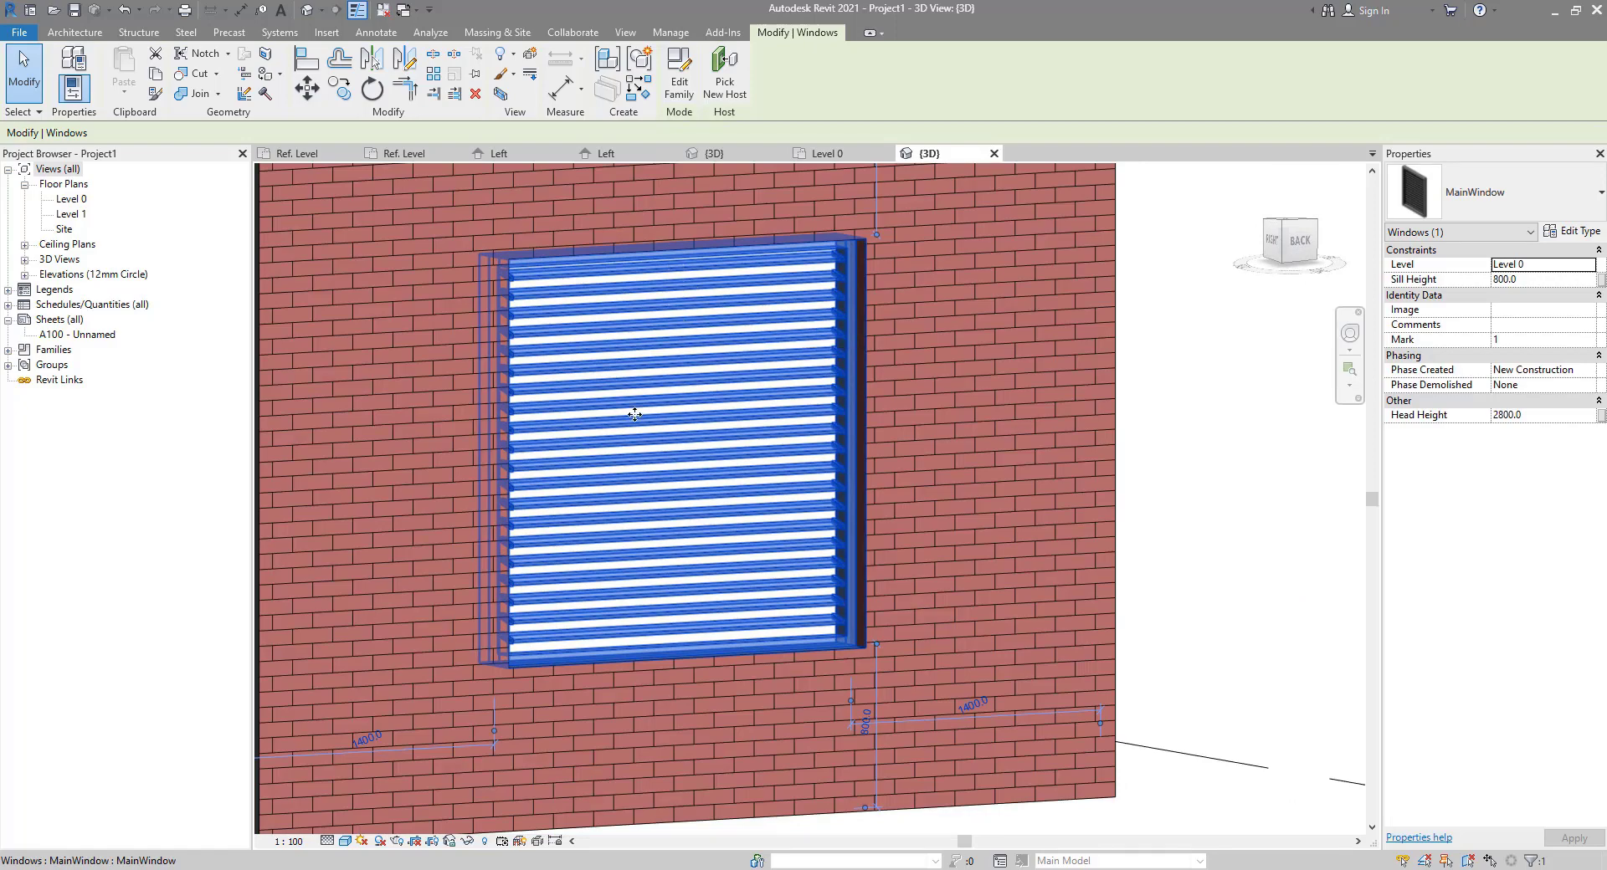
{"action": "scroll", "coordinate": [634, 416], "scroll_direction": "down", "scroll_amount": 3}
{"action": "middle_click_drag", "start_coordinate": [920, 443], "coordinate": [917, 511], "text": "shift"}
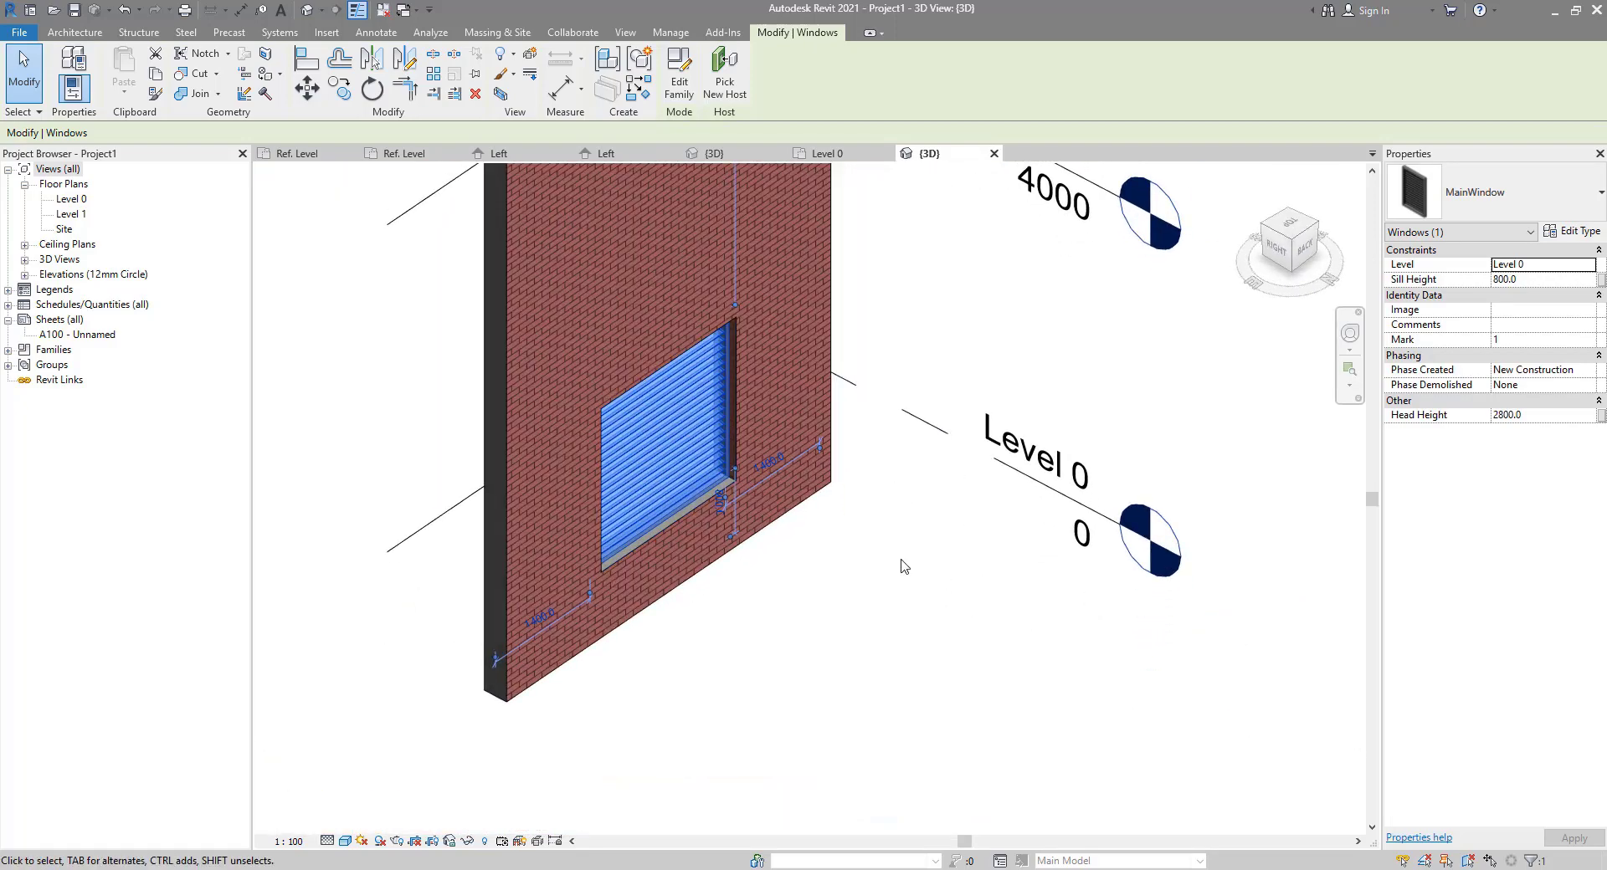
{"action": "key", "text": "Escape"}
{"action": "middle_click_drag", "start_coordinate": [898, 573], "coordinate": [893, 610], "text": "shift"}
{"action": "scroll", "coordinate": [835, 555], "scroll_direction": "up", "scroll_amount": 5}
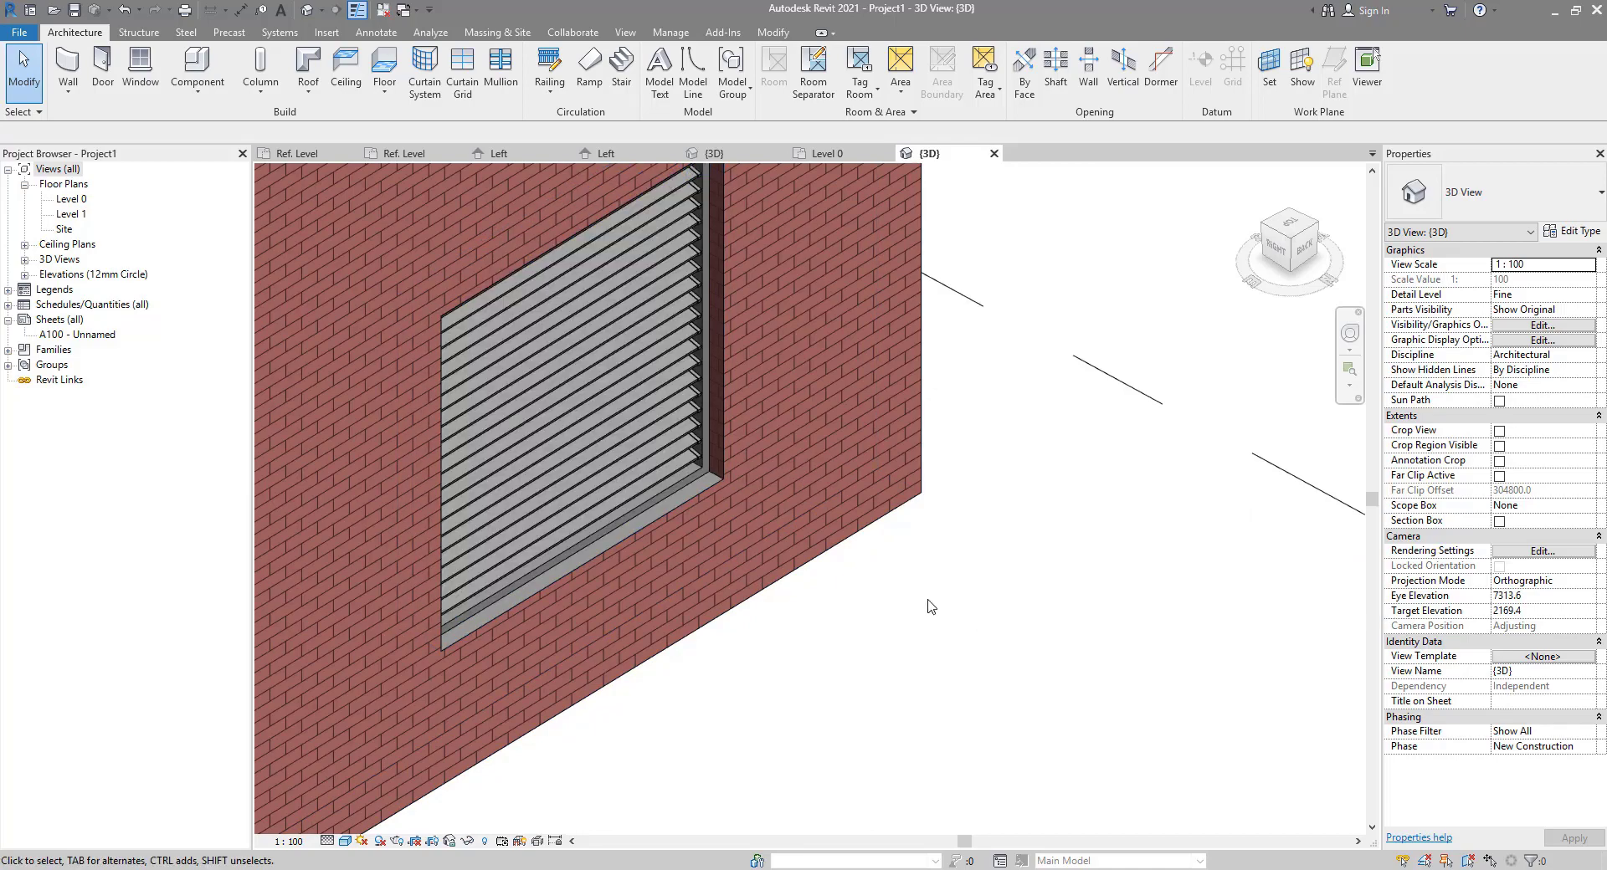
{"action": "middle_click_drag", "start_coordinate": [638, 365], "coordinate": [774, 407]}
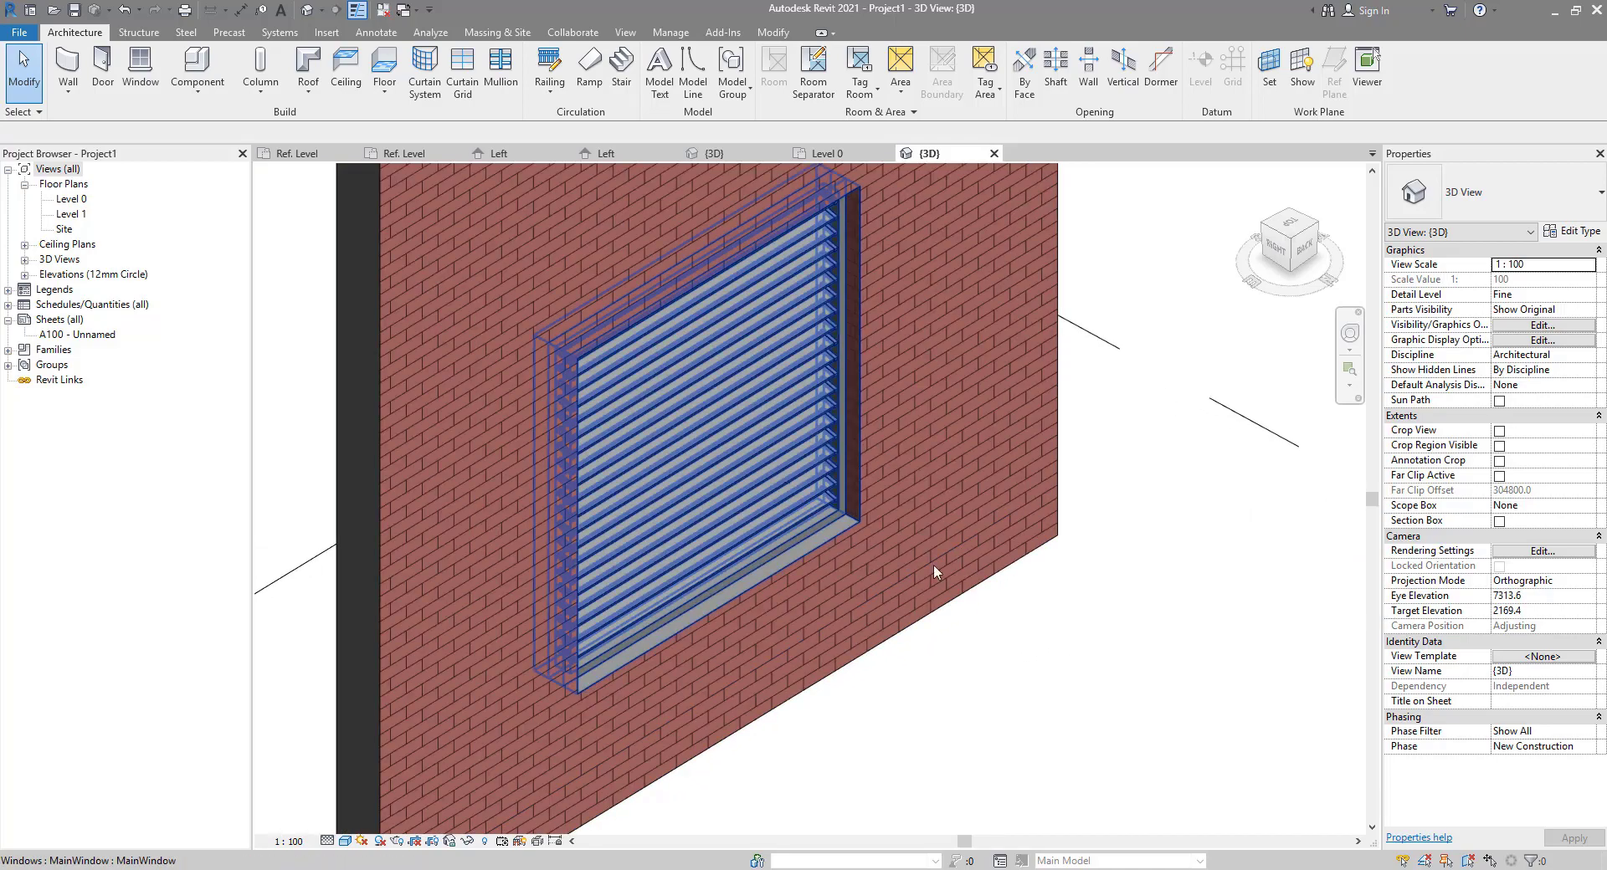
{"action": "middle_click_drag", "start_coordinate": [1103, 573], "coordinate": [788, 333], "text": "shift"}
Step: Set the window type's louver Spacing to 150 mm
{"action": "left_click", "coordinate": [788, 333]}
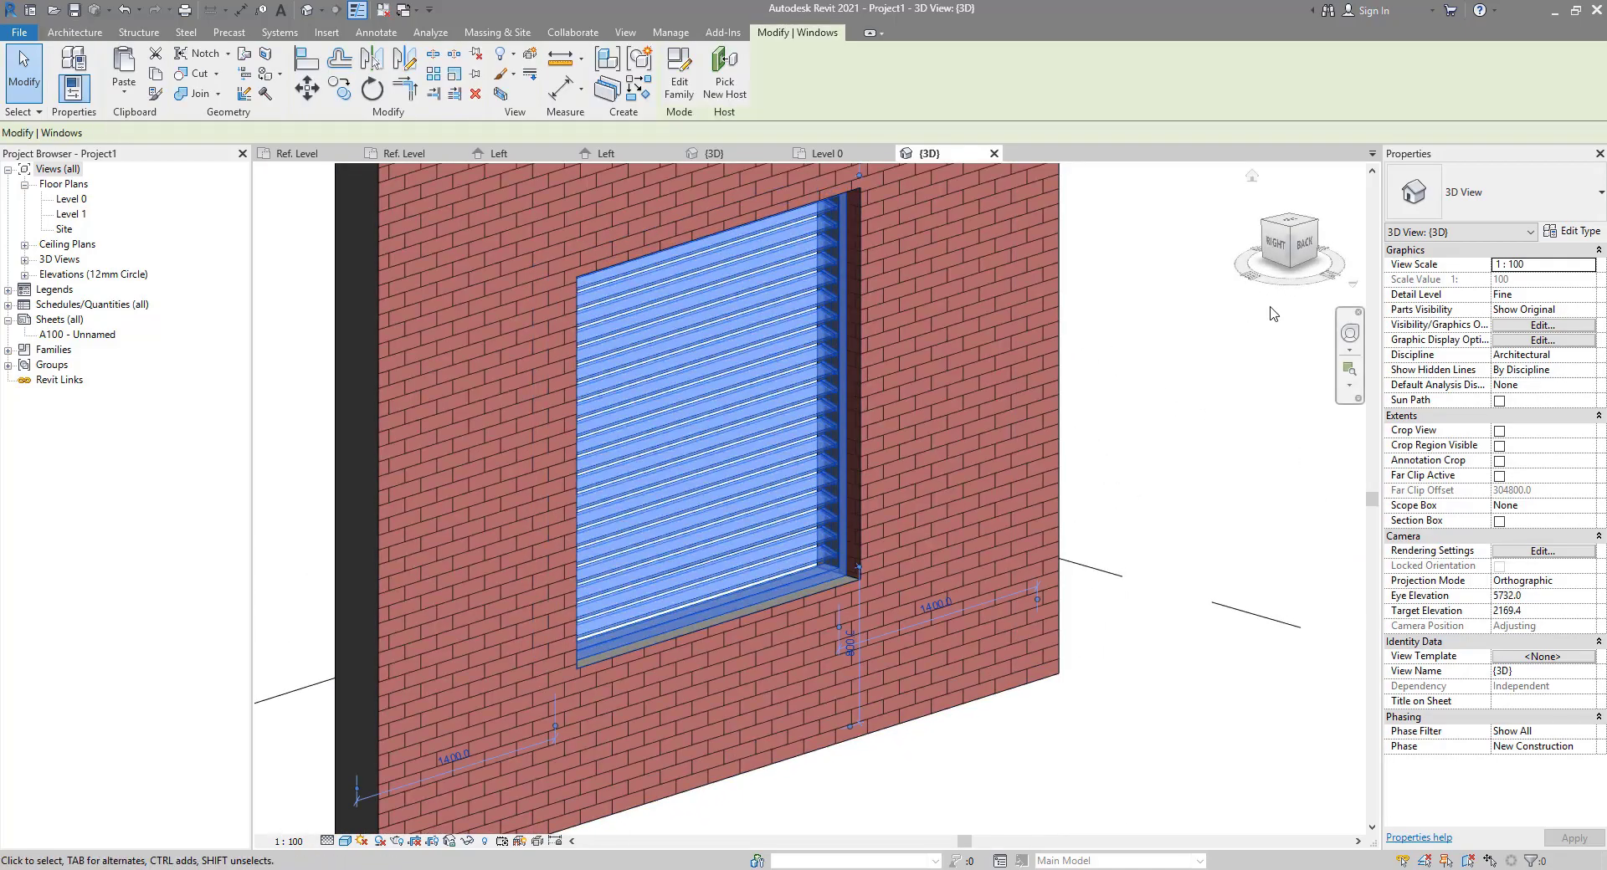
{"action": "left_click", "coordinate": [1571, 231]}
{"action": "left_click_drag", "start_coordinate": [1086, 168], "coordinate": [1230, 151]}
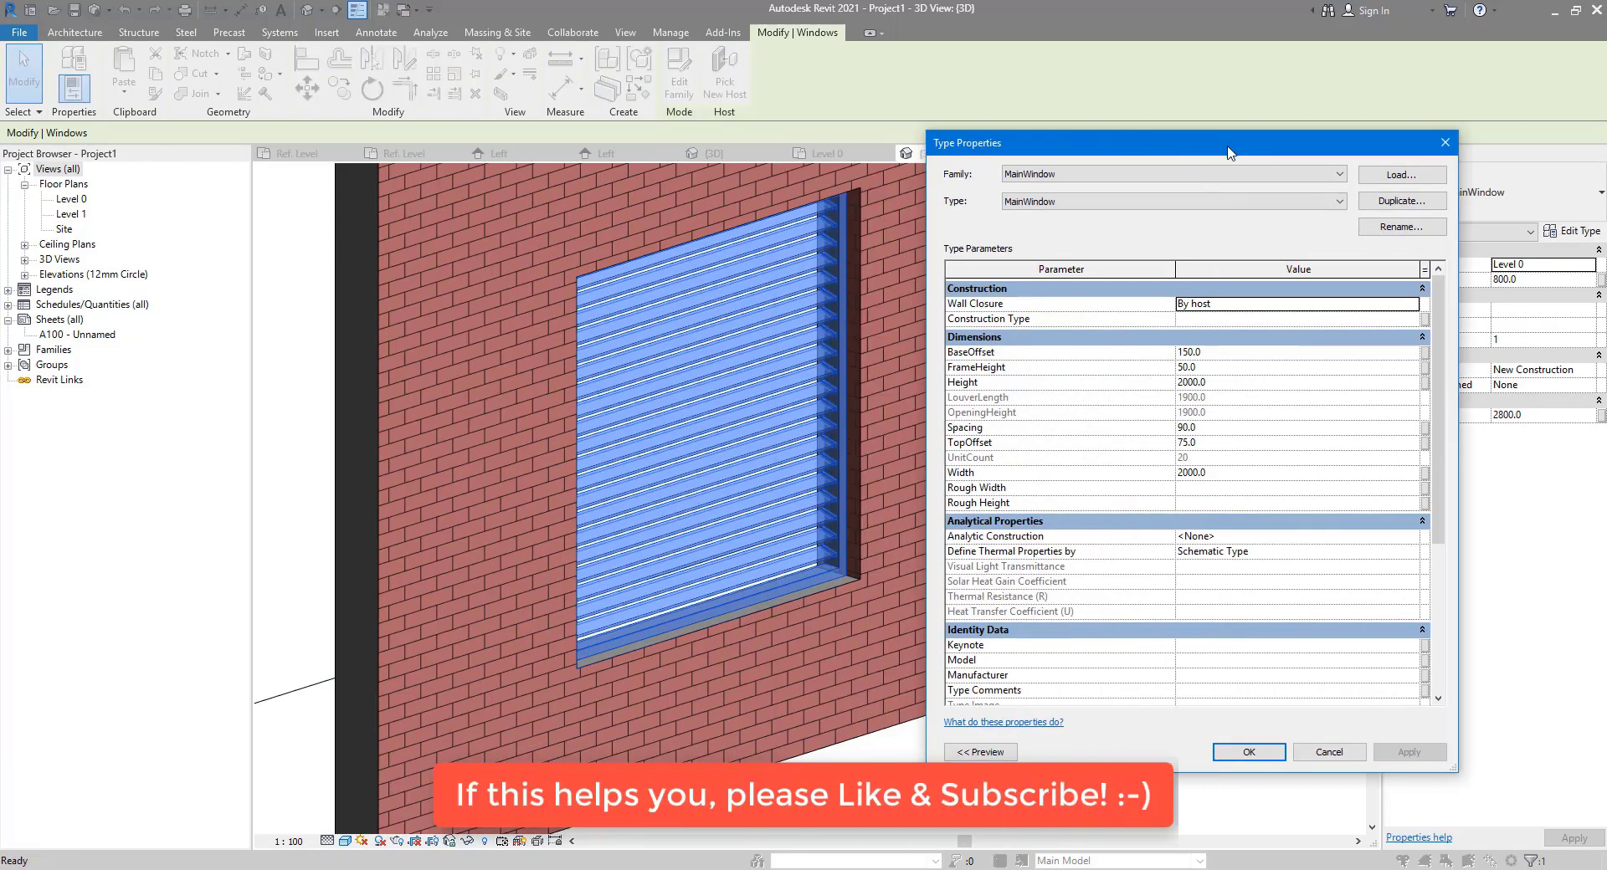
{"action": "left_click", "coordinate": [1222, 430]}
{"action": "type", "text": "150"}
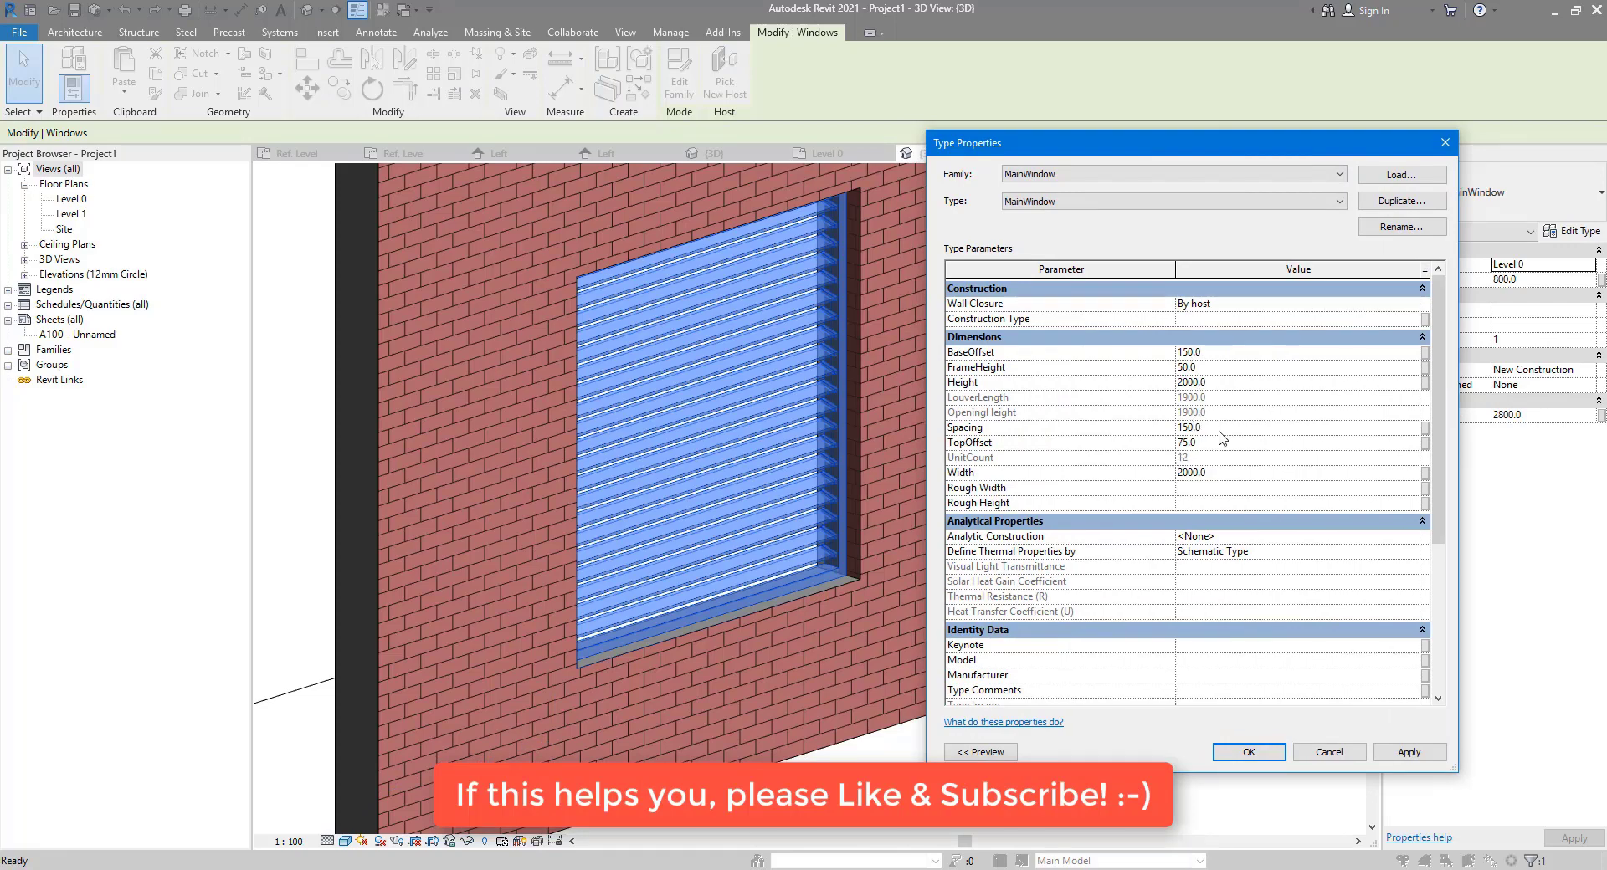
{"action": "key", "text": "Return"}
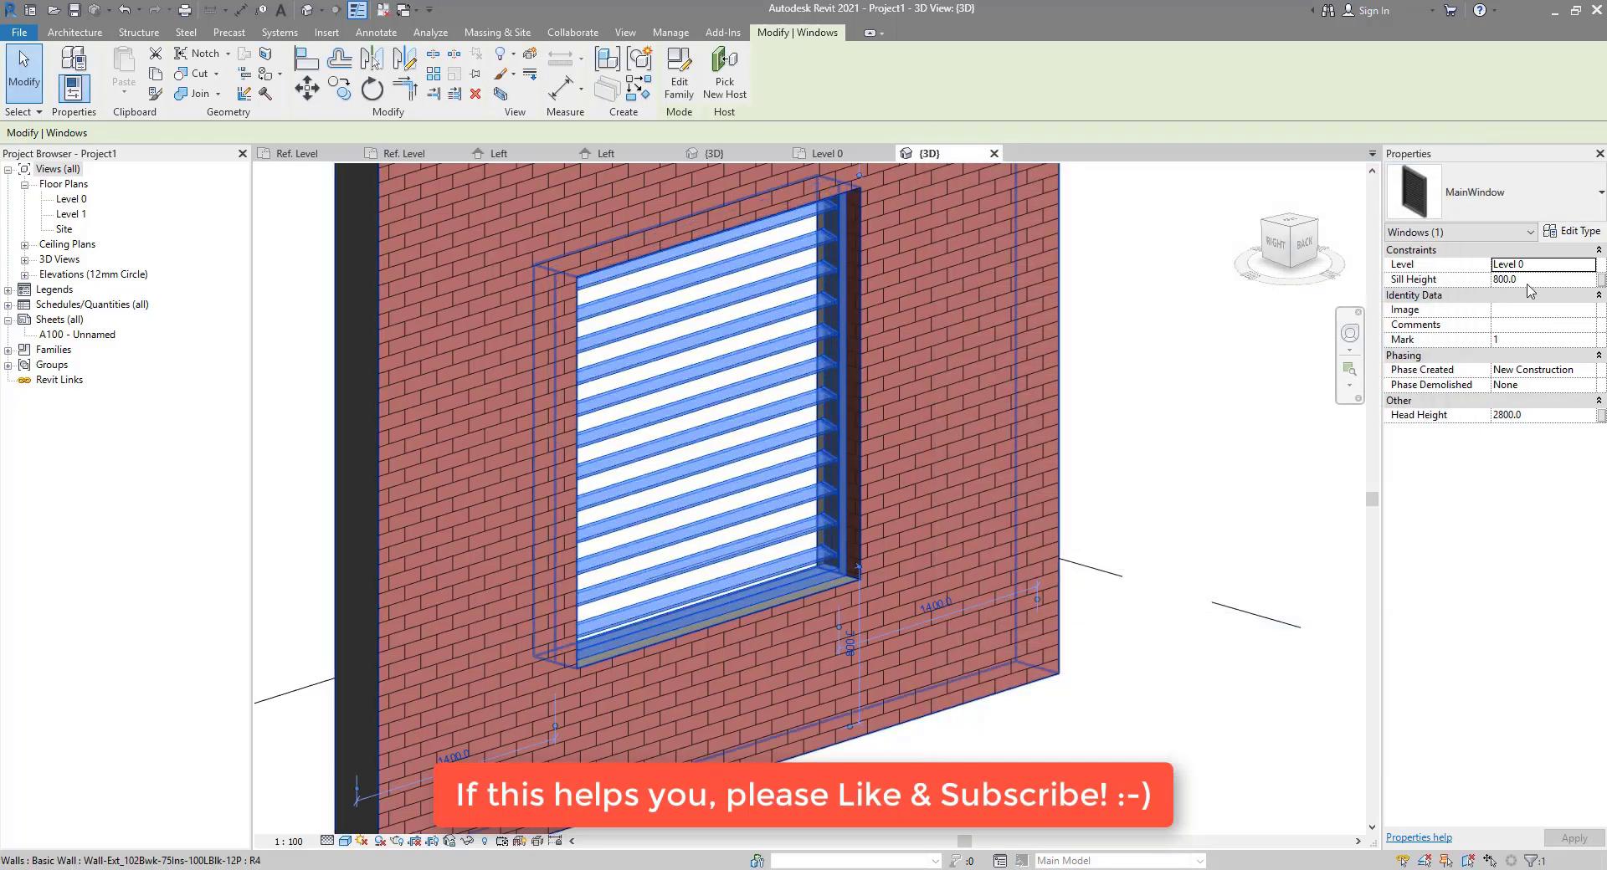
Step: Set the window type's louver Spacing to 90 mm and deselect the window
{"action": "left_click", "coordinate": [1549, 238]}
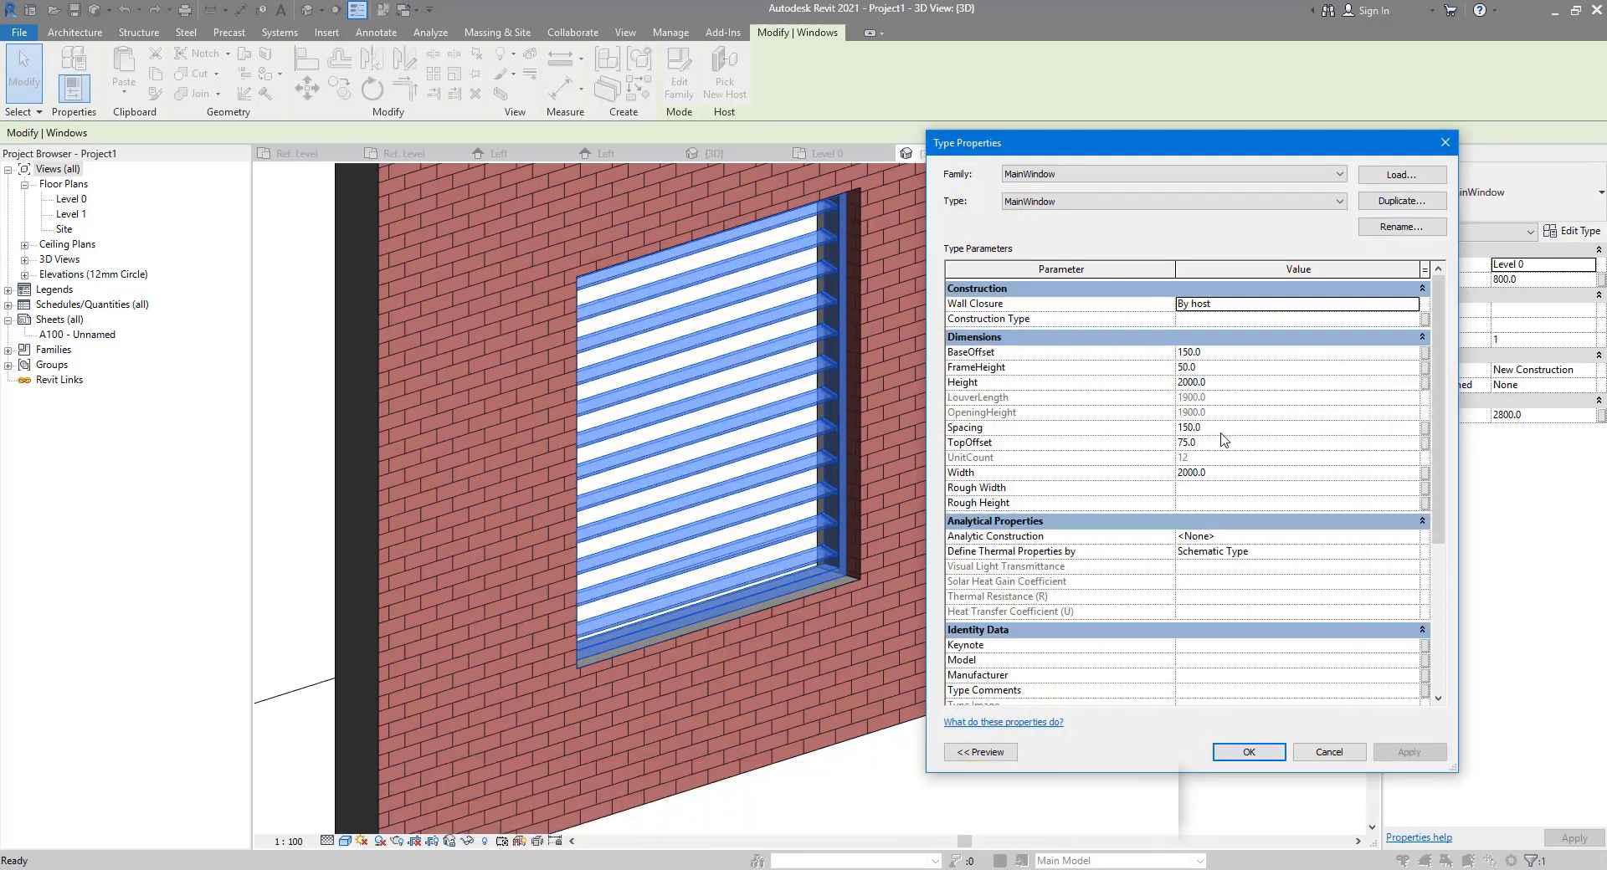
{"action": "left_click", "coordinate": [1226, 426]}
{"action": "type", "text": "90"}
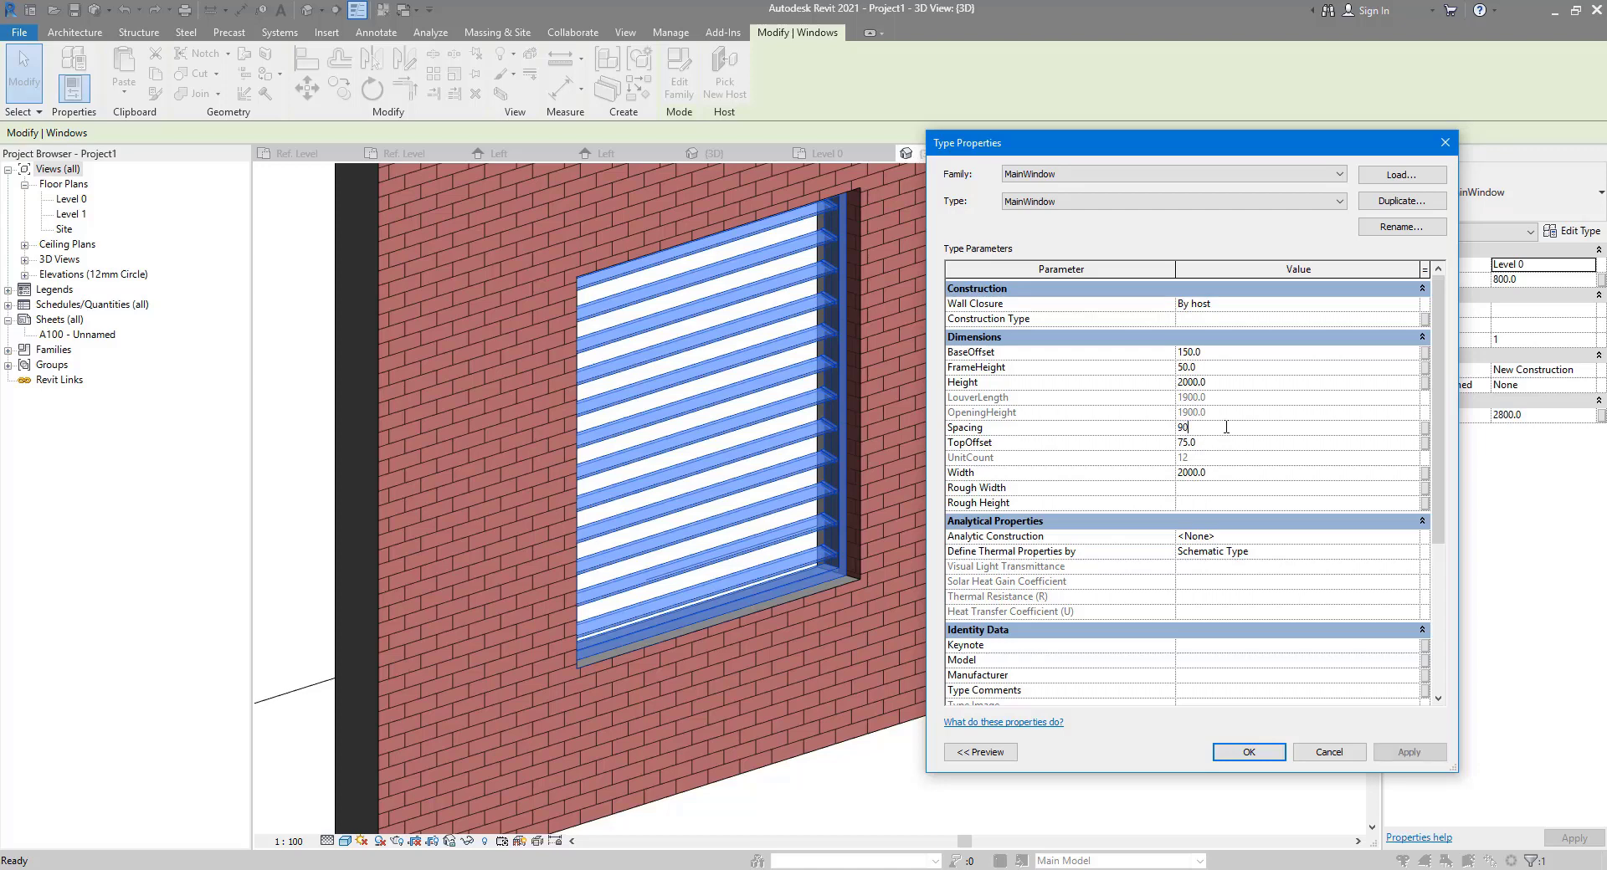
{"action": "left_click", "coordinate": [1403, 750]}
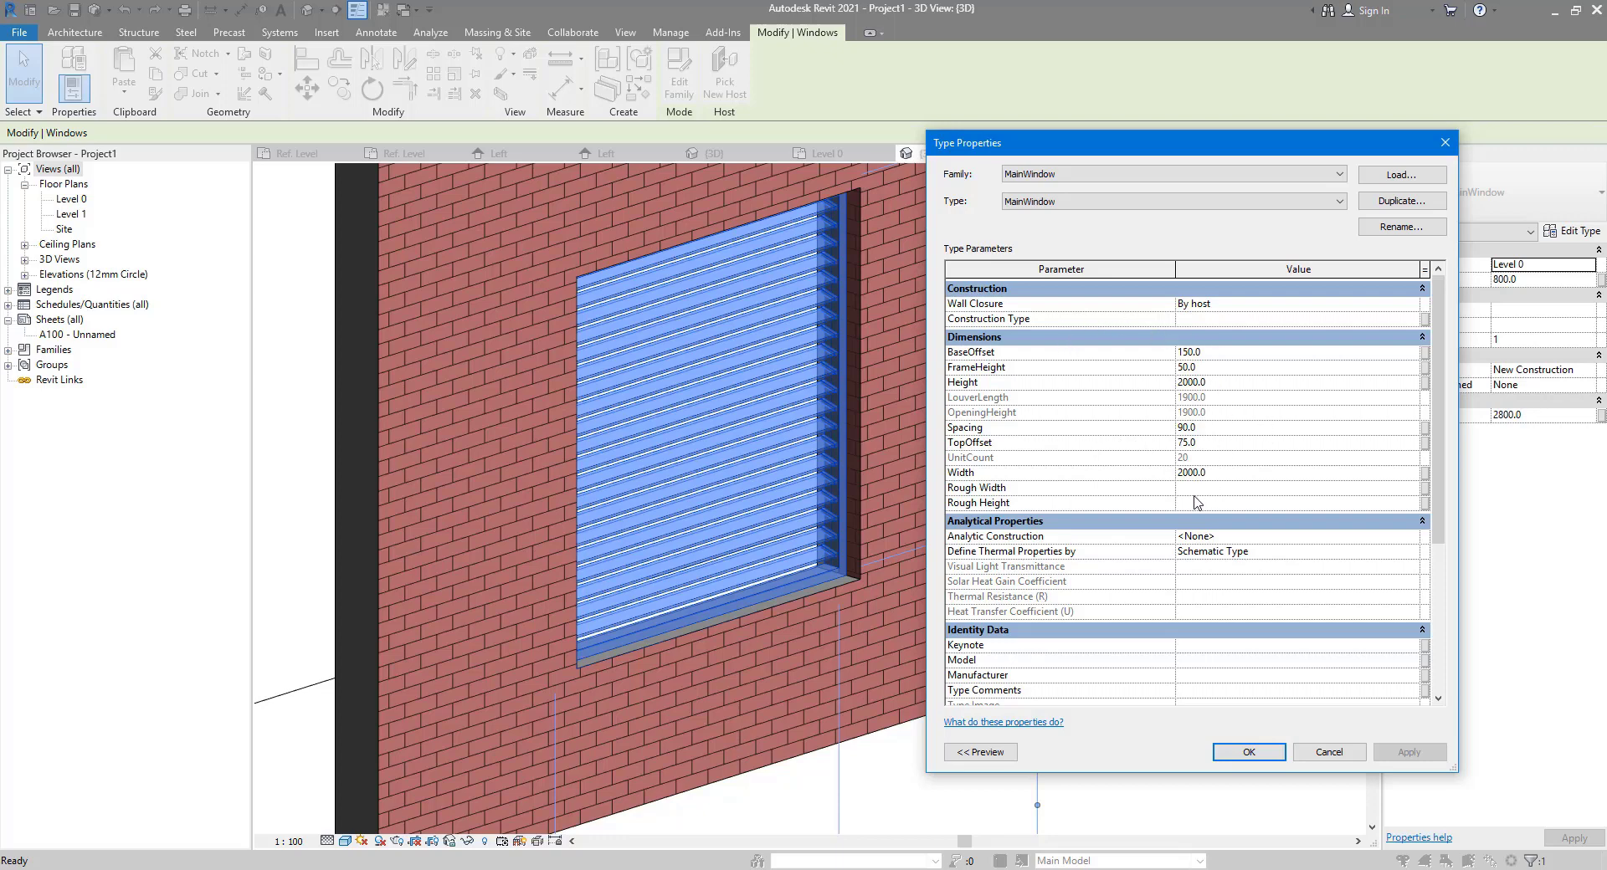
{"action": "left_click", "coordinate": [1329, 752]}
{"action": "left_click", "coordinate": [1239, 589]}
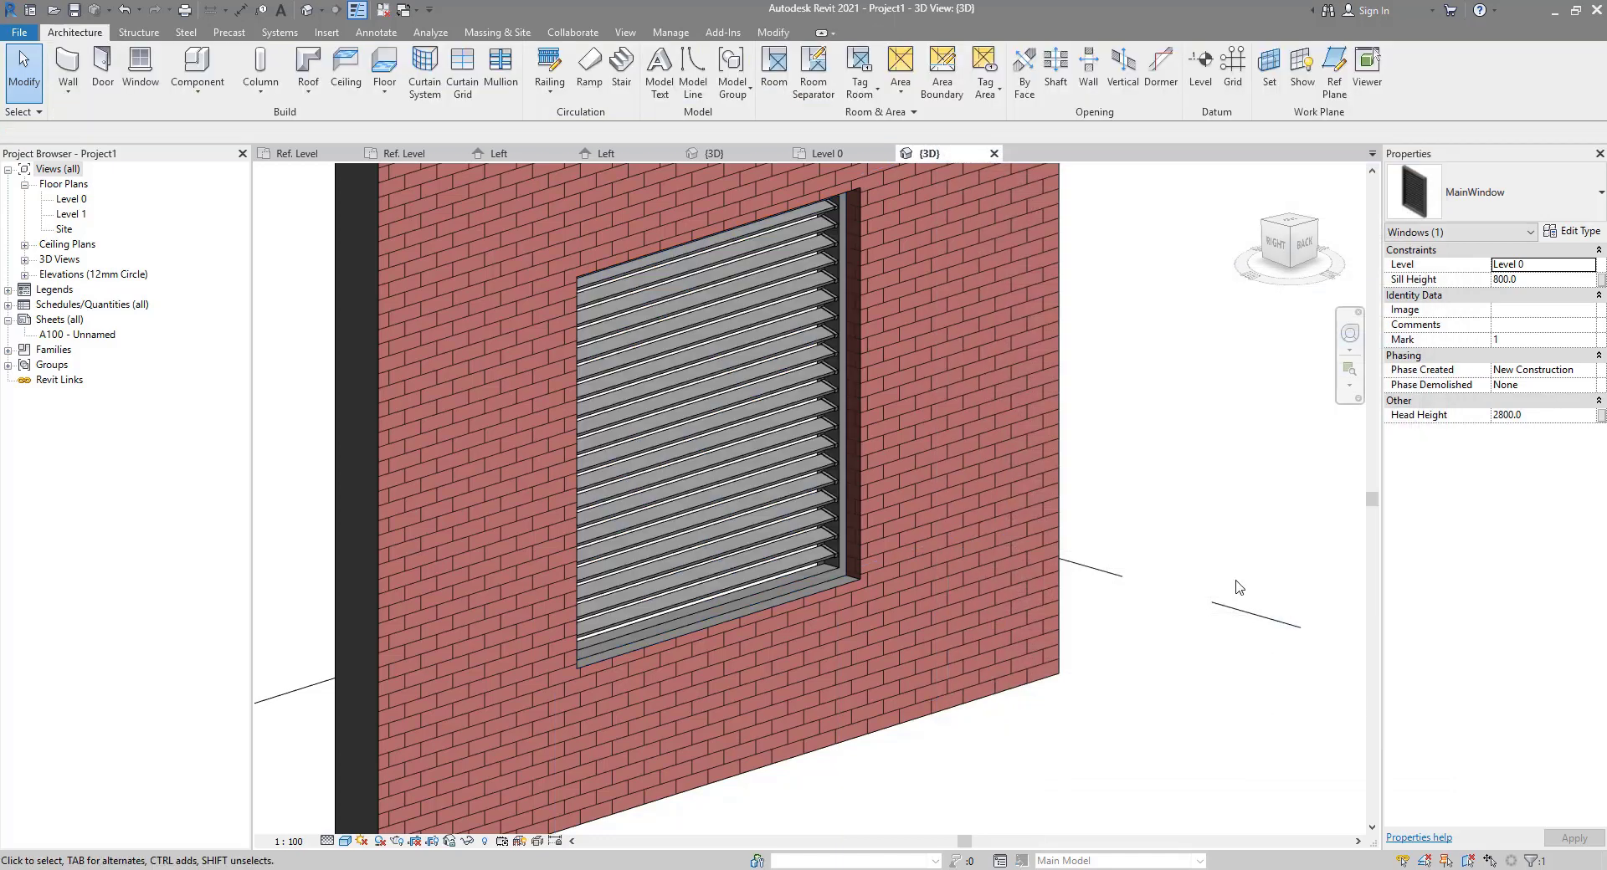